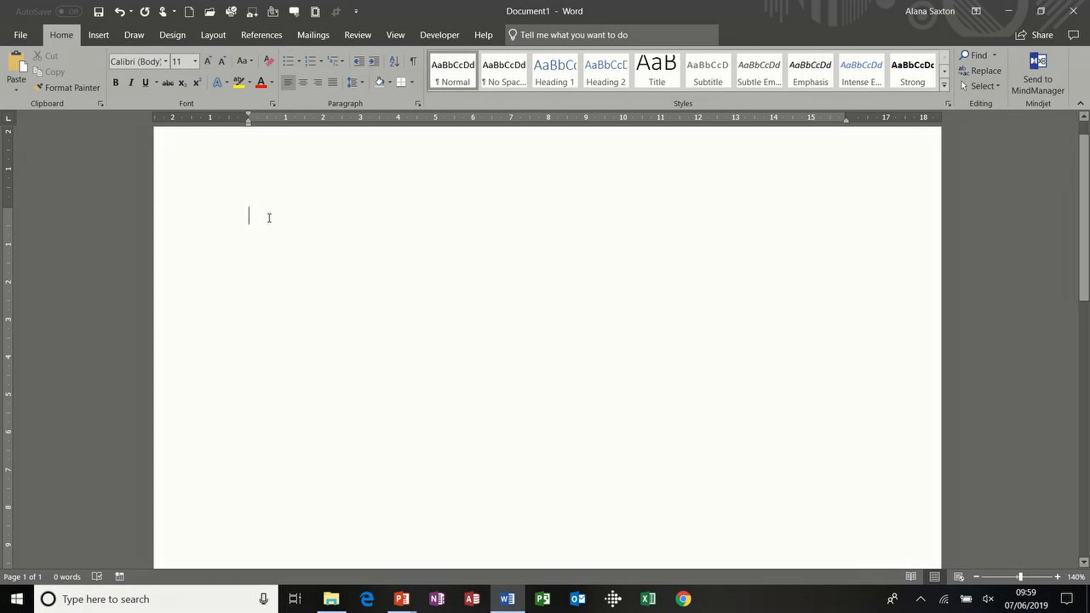
# Step: Type the test line 'sdfvjhsdfkjhsdfkjsdfkjhsdfkjhs' and make the whole line bold
pyautogui.write('sdfvjhsdfkjhsdfkjsdfkjhsdfkjhs')
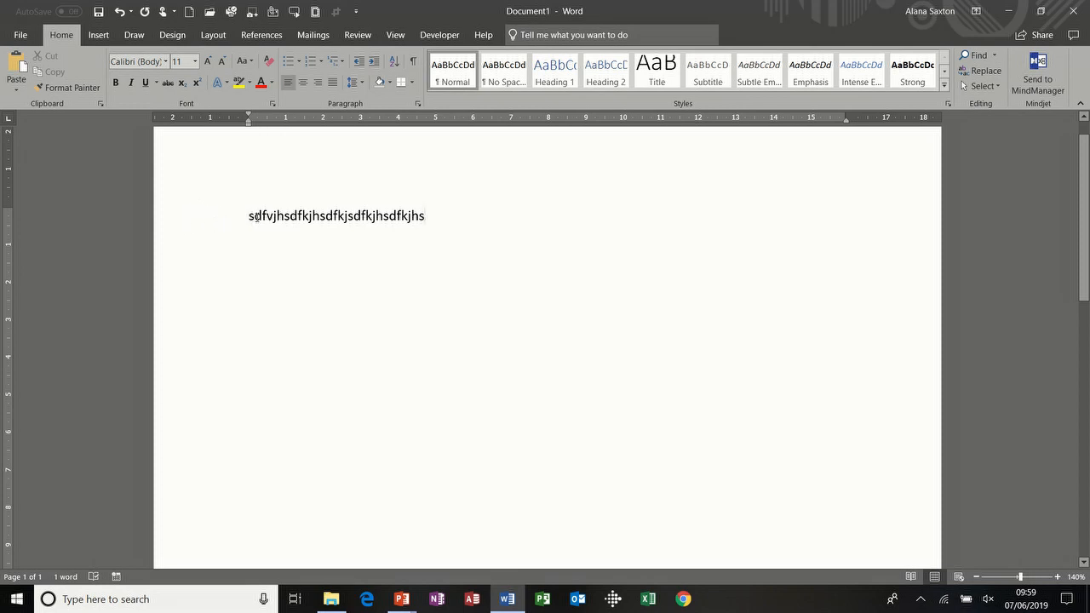
pyautogui.moveTo(247, 217); pyautogui.dragTo(353, 217)
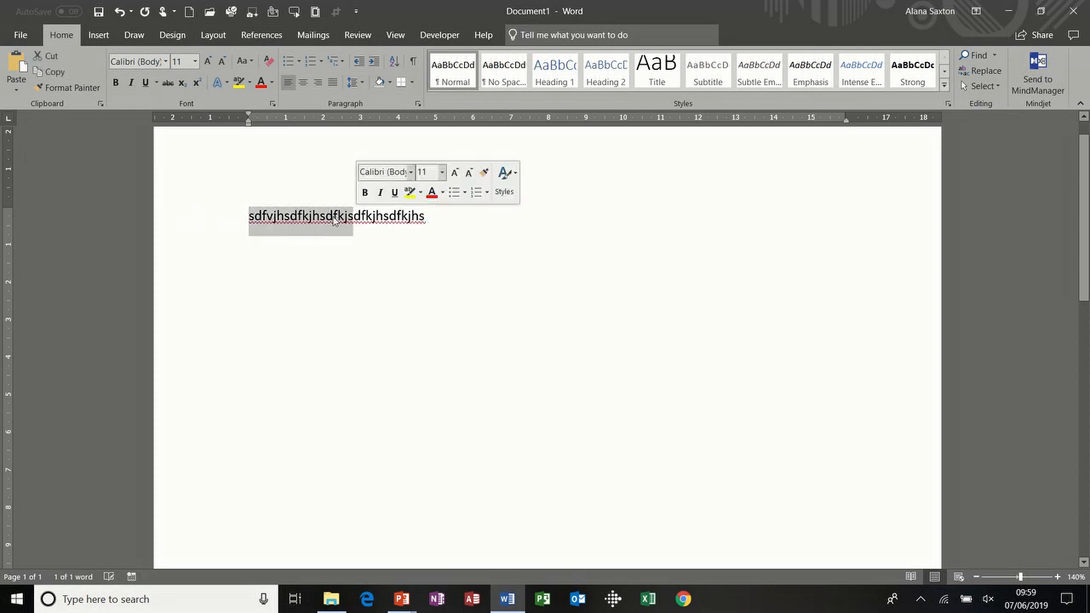
pyautogui.click(318, 265)
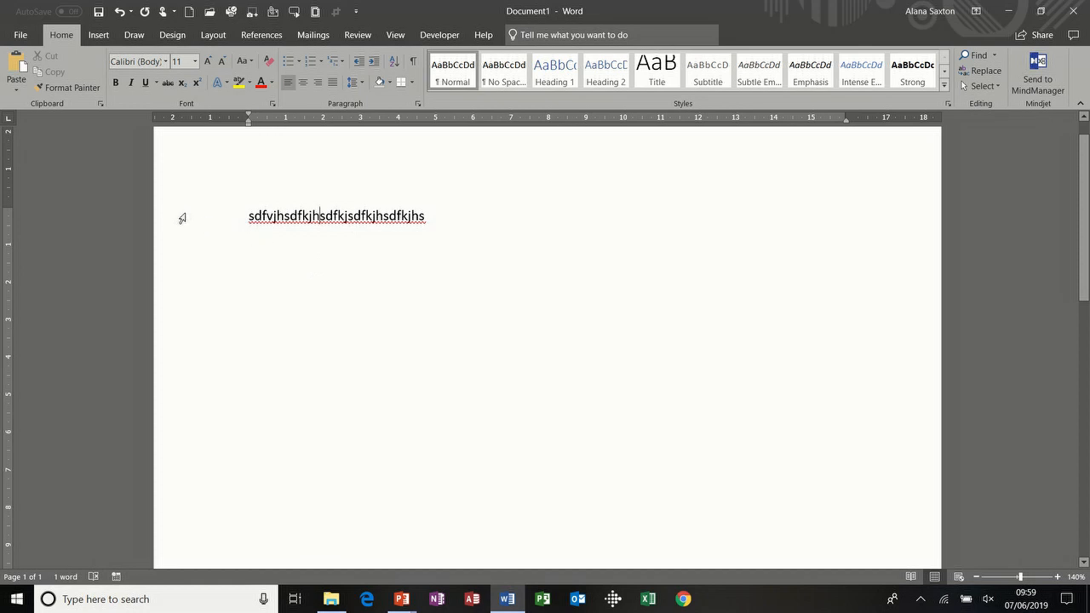
pyautogui.click(182, 219)
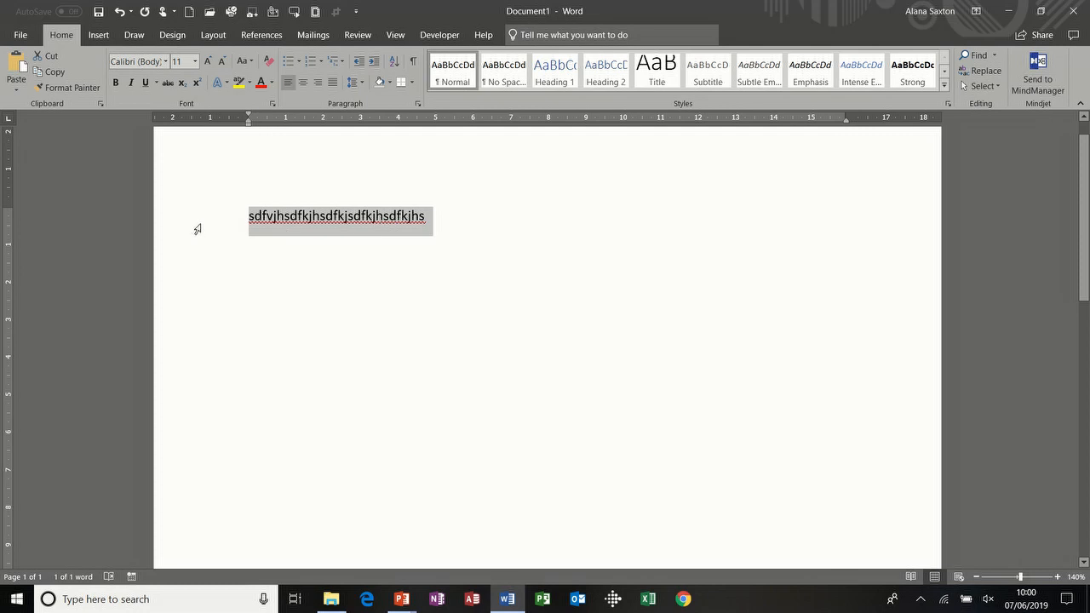
pyautogui.click(117, 82)
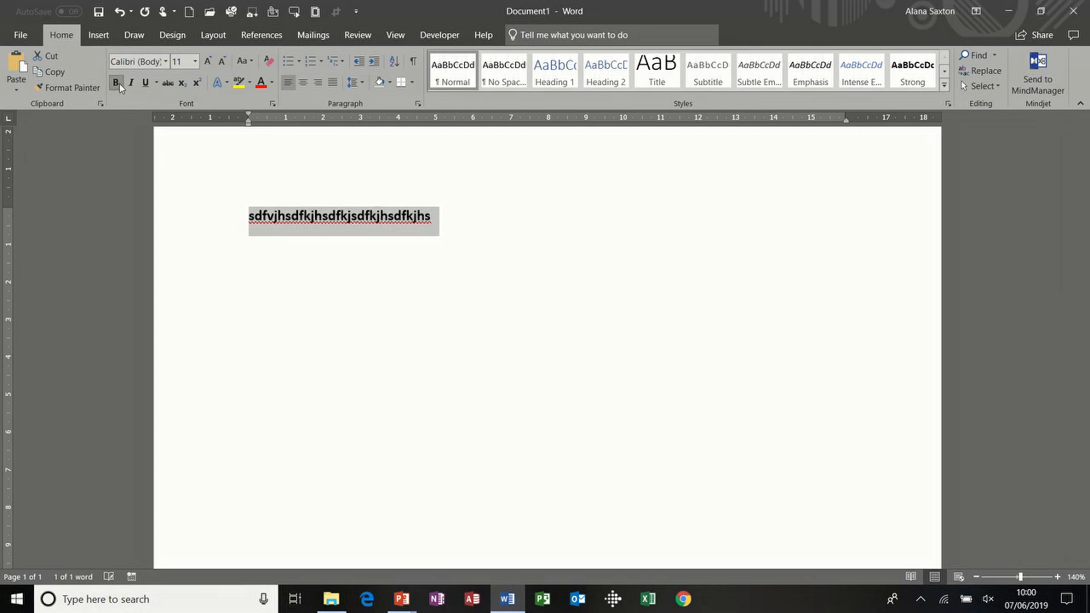
# Step: Set the bold line to Algerian 16 pt, append 'DDF', then switch back to Calibri 11
pyautogui.click(166, 62)
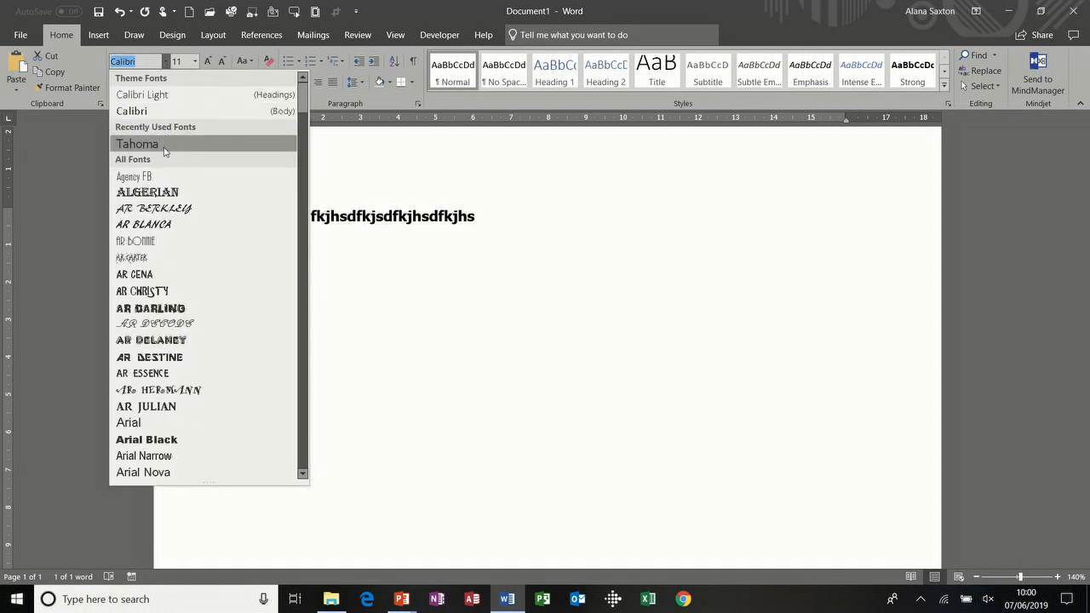
pyautogui.click(167, 192)
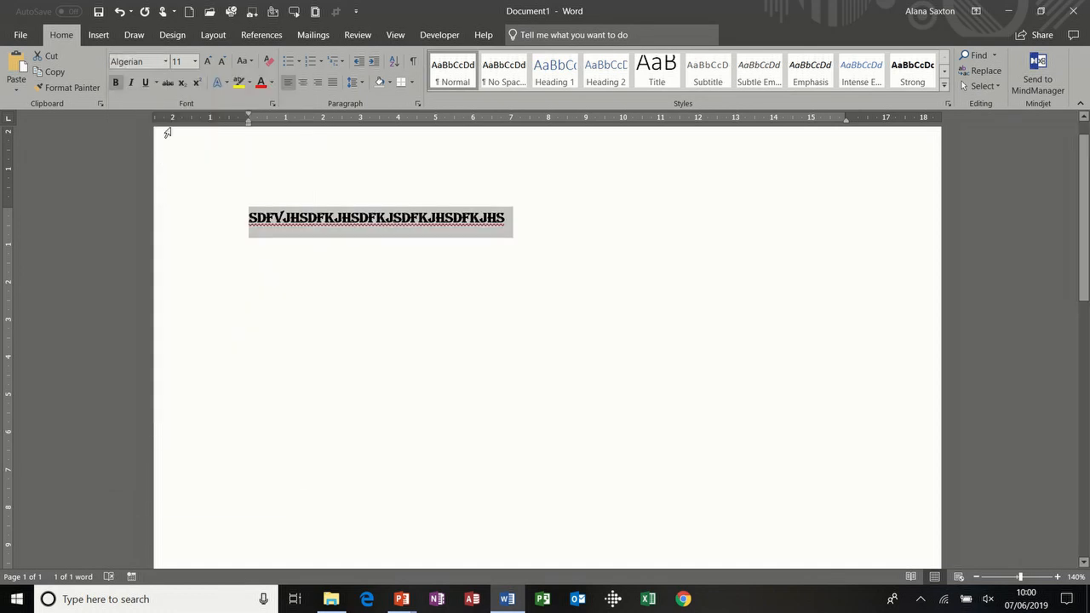
pyautogui.click(194, 61)
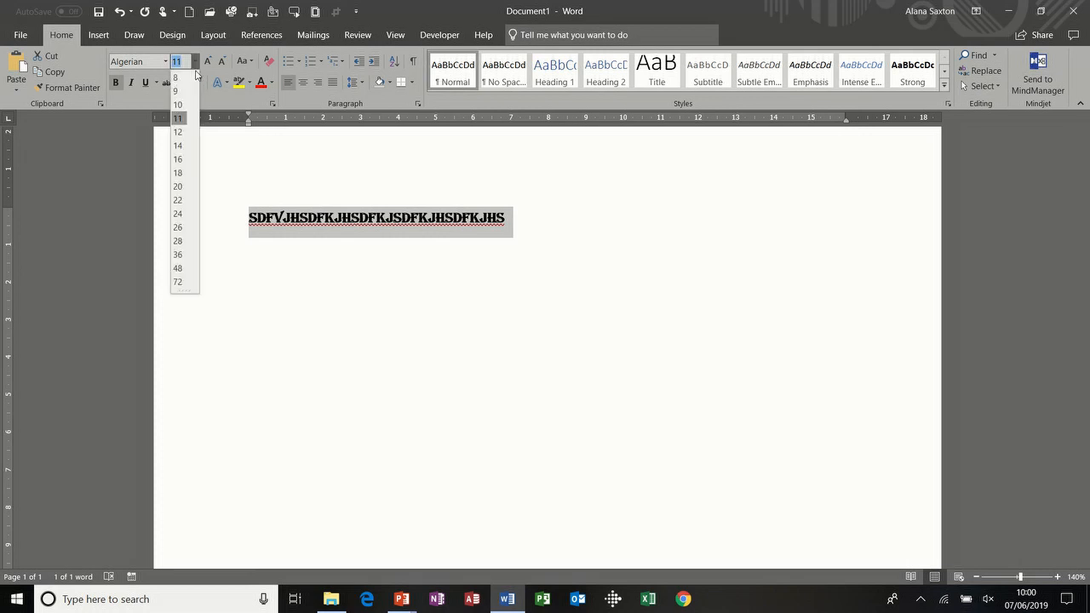
pyautogui.click(179, 159)
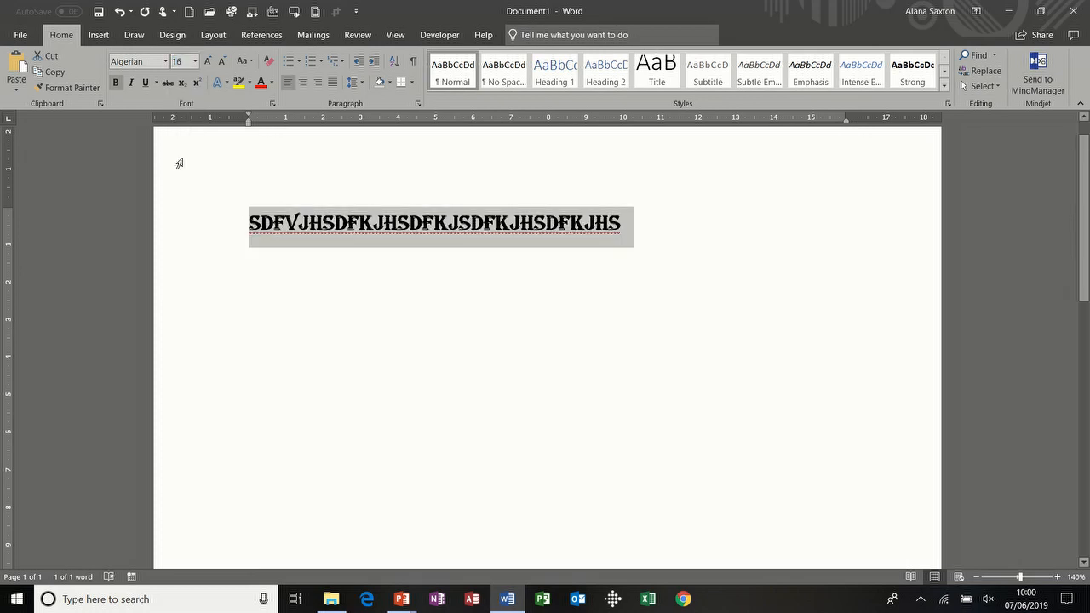
pyautogui.click(621, 227)
pyautogui.write('DDF')
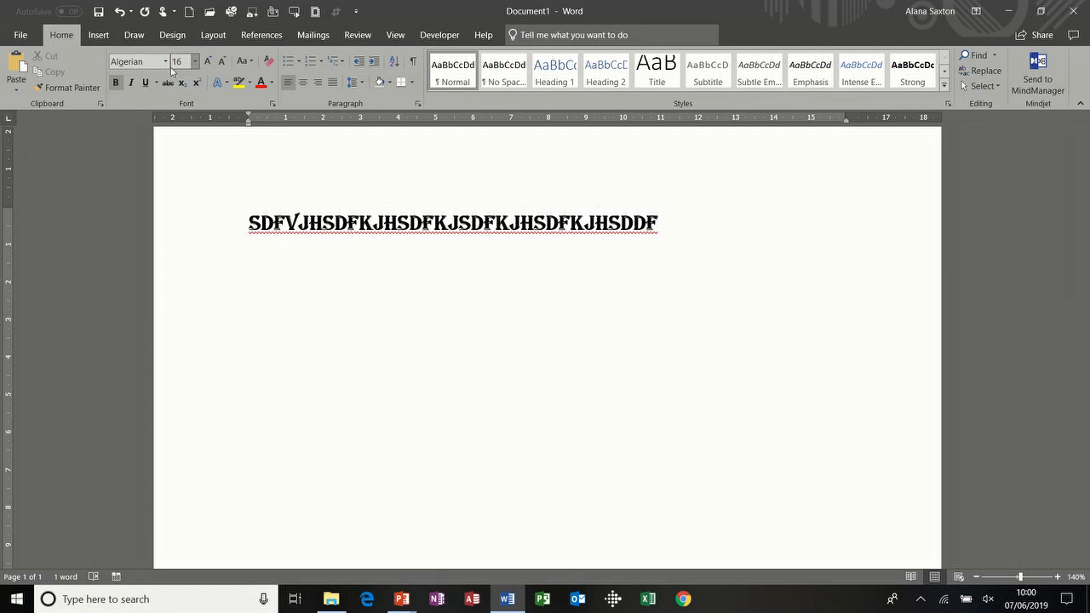
pyautogui.click(679, 228)
# Step: Append 'shsdhsdhdsh' and type a second line 'sfjdsfjgsdfkjhsdfkjhdsgfkjhfkjdg' below
pyautogui.write('shsdhsdhdsh')
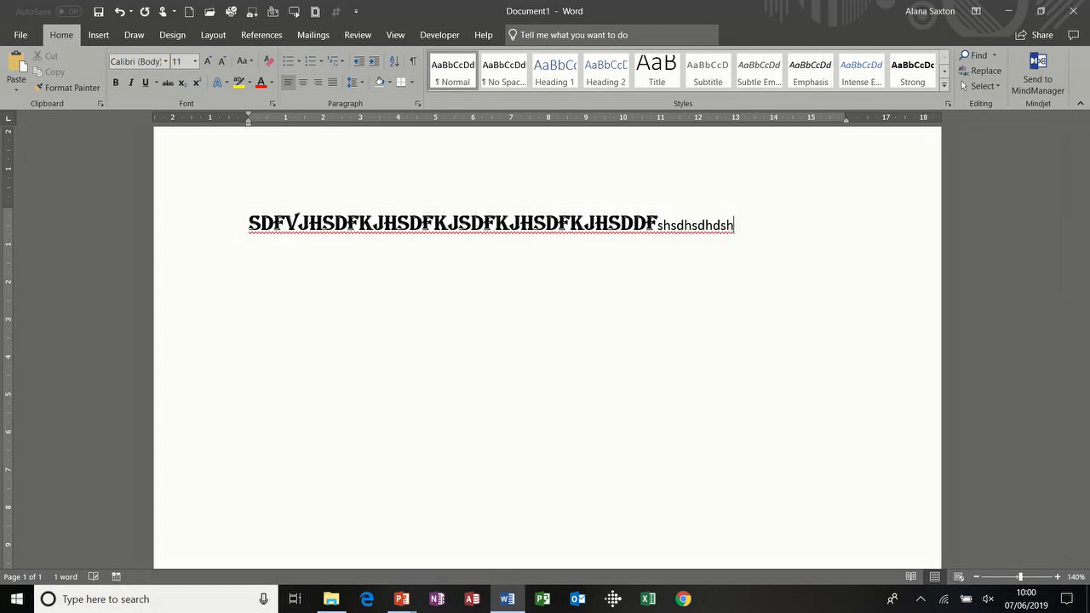
pyautogui.press('Return')
pyautogui.write('sfjdsfjgsdfkjhsdfkjhdsgfkjhfkjdg')
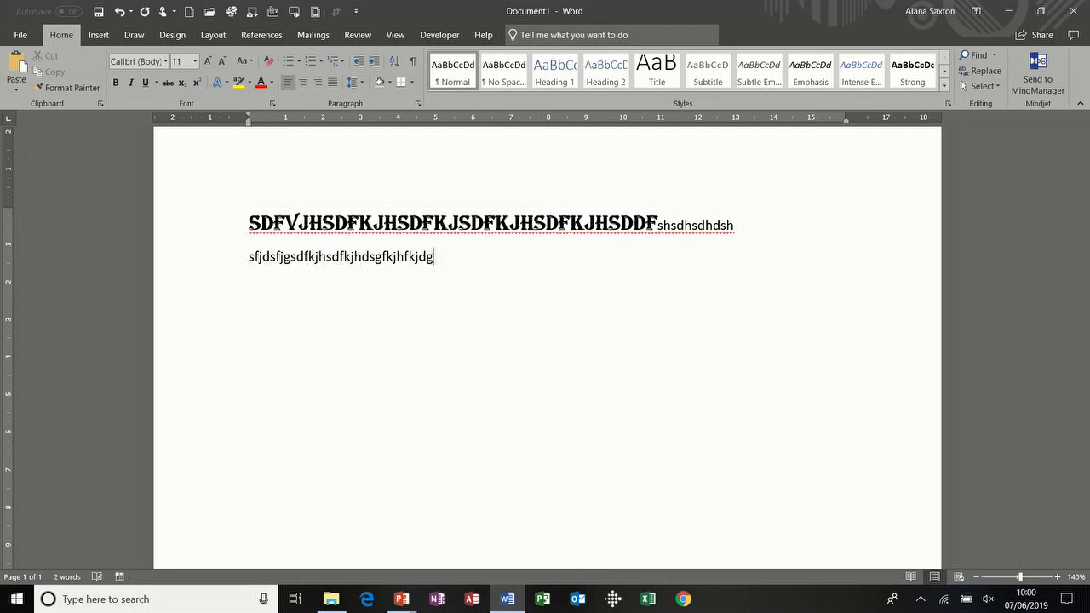
# Step: Underline the whole second line
pyautogui.click(197, 262)
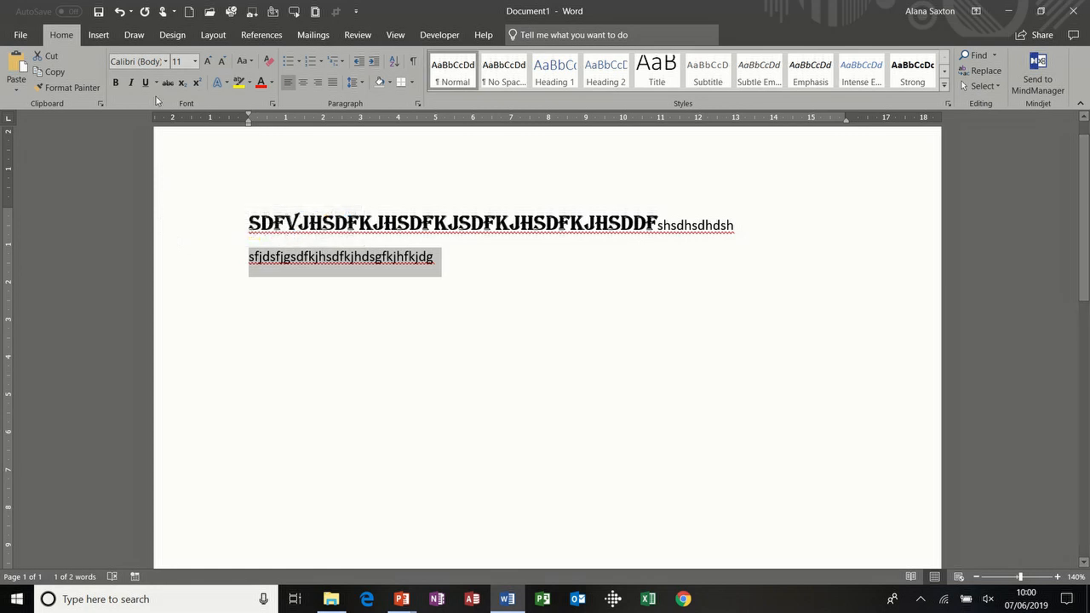
pyautogui.click(342, 327)
pyautogui.click(218, 263)
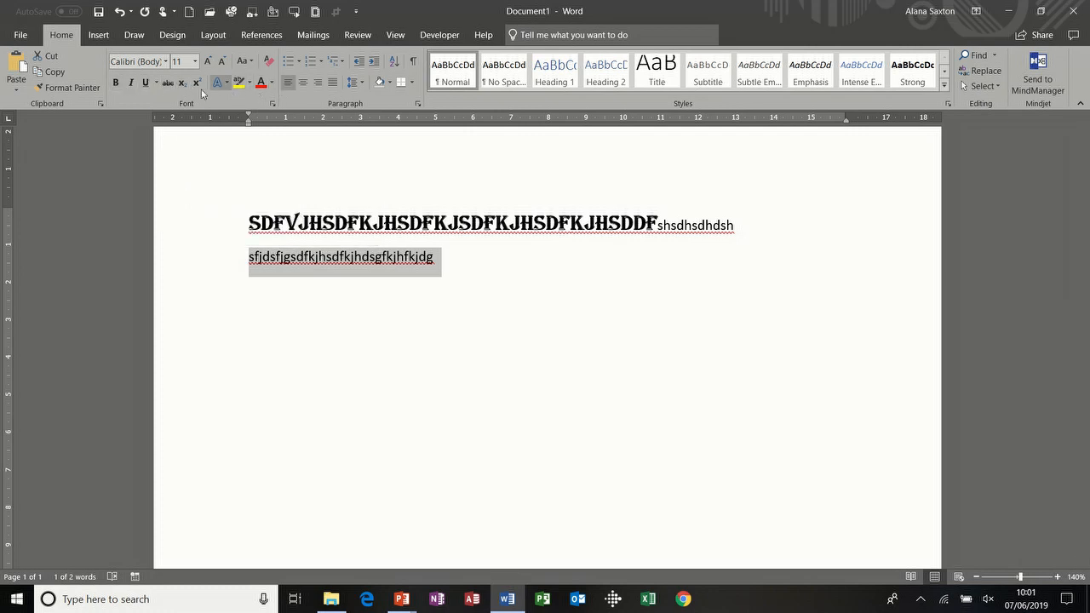
pyautogui.click(295, 329)
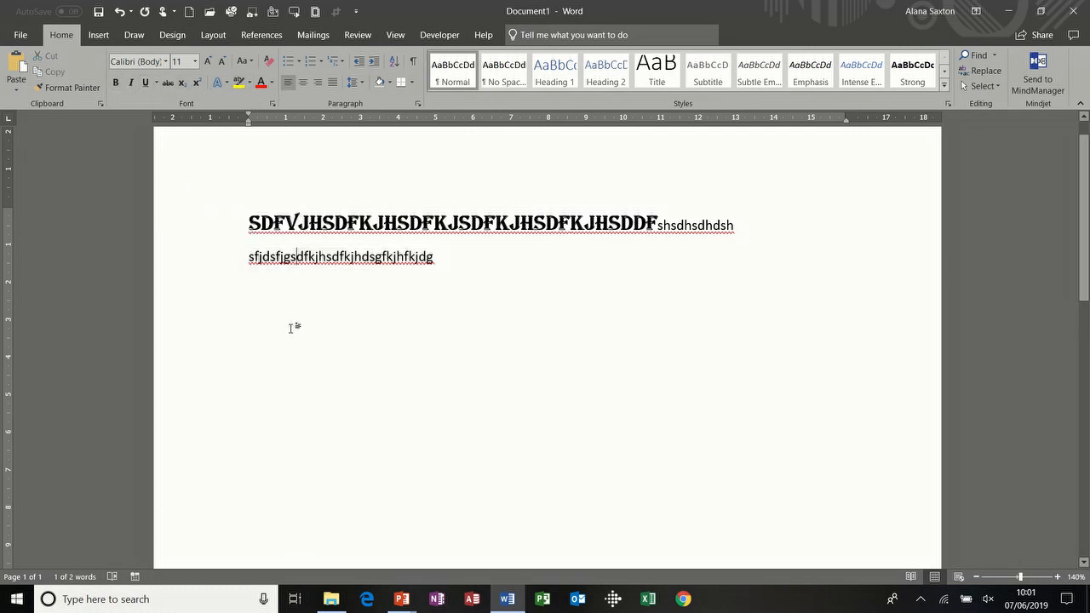
pyautogui.click(213, 266)
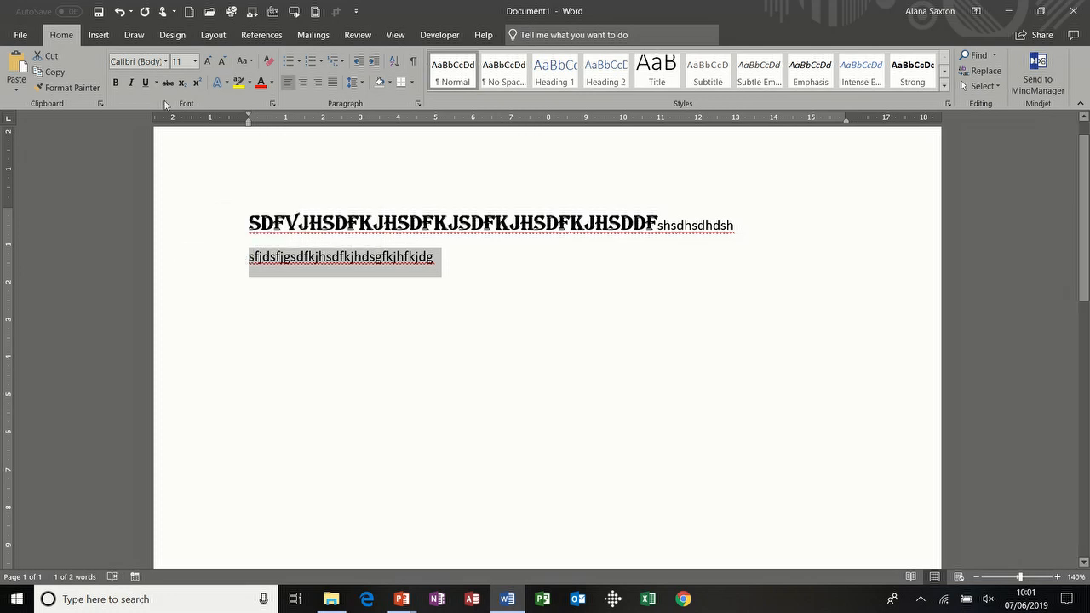
pyautogui.click(274, 290)
pyautogui.click(220, 264)
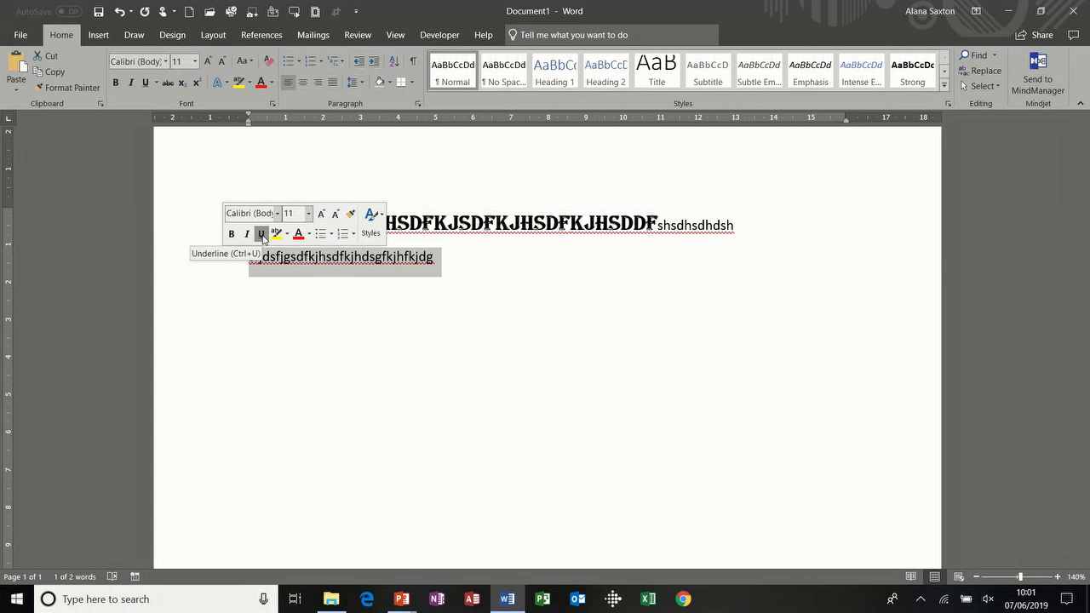
pyautogui.click(262, 234)
# Step: Extend it with underlined 'dfjdjk dfjkdfjk test', plain 'dfbdsfbsdf', and a plain third line
pyautogui.click(447, 260)
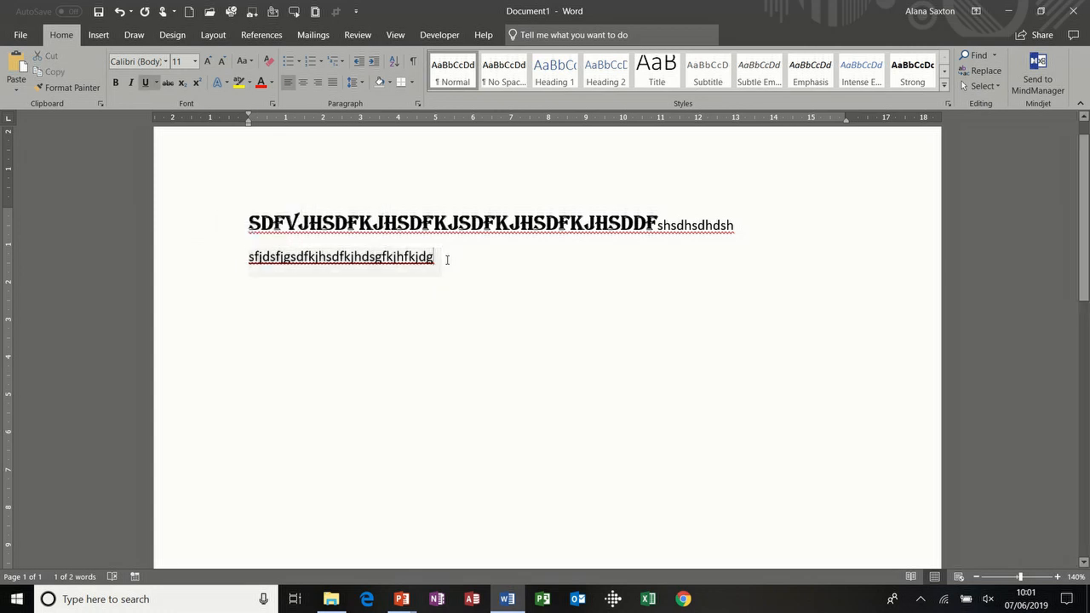
pyautogui.write('dfjd')
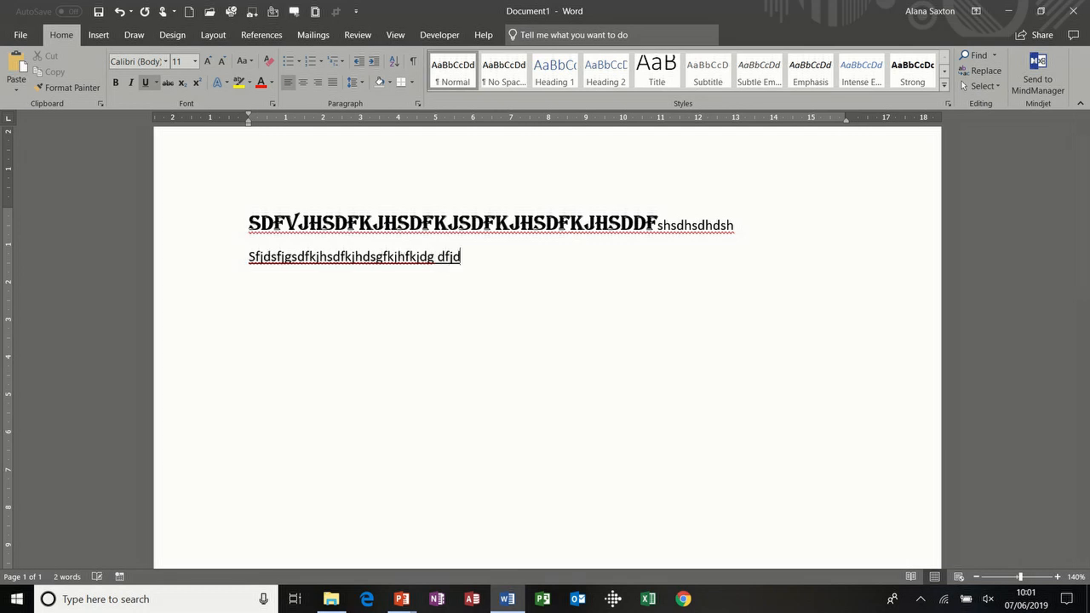
pyautogui.write('jk dfjkdfjk test')
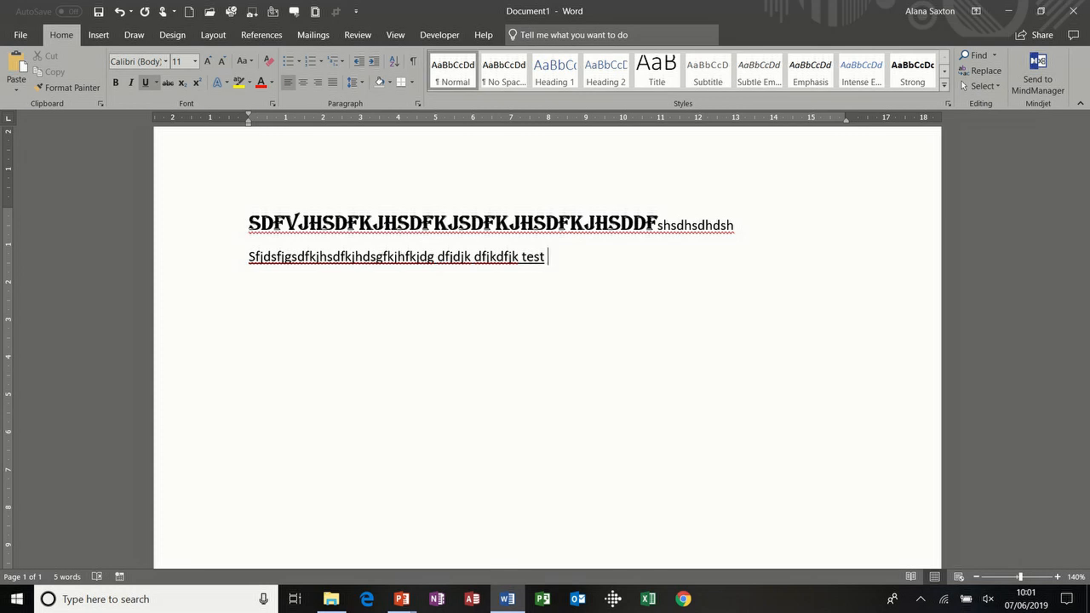
pyautogui.hotkey('ctrl', 'u')
pyautogui.write('dfbdsfbsdf')
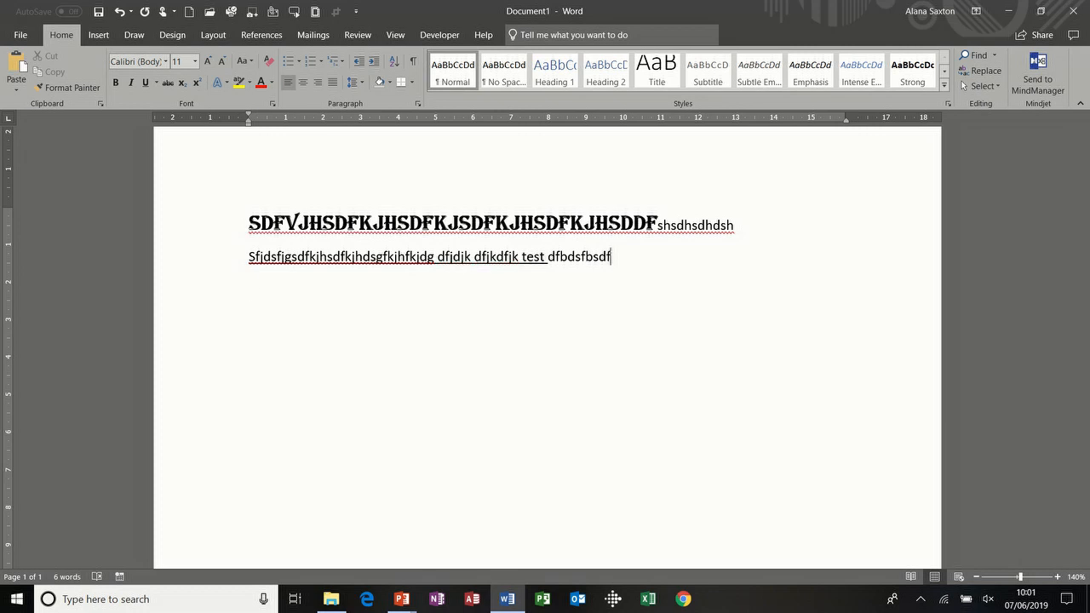
pyautogui.press('Return')
pyautogui.write('sdfjsdfkjsdfksdfbsdfbdf')
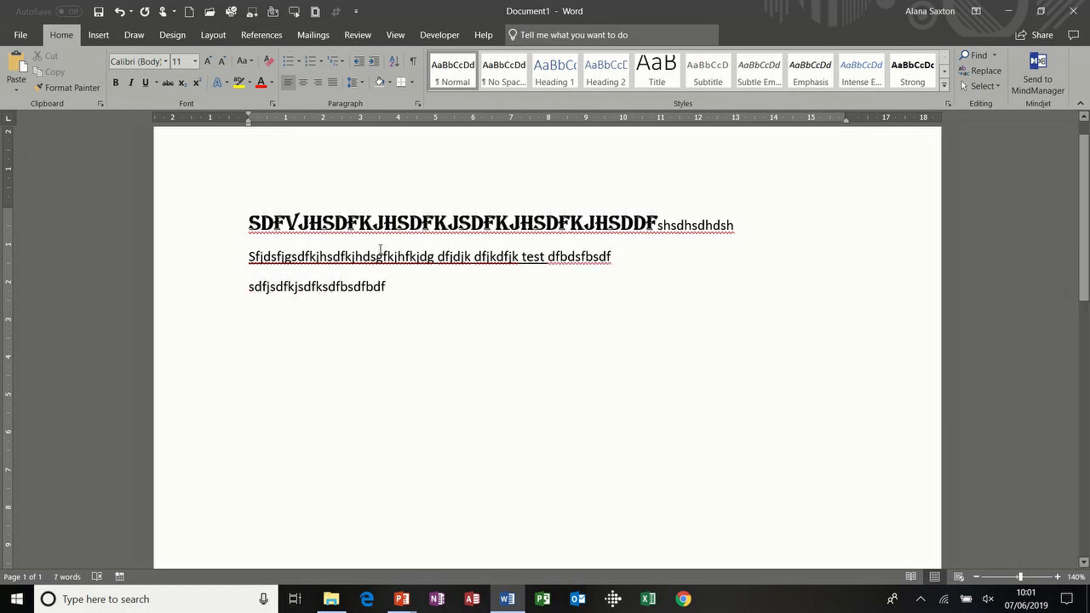
pyautogui.click(215, 293)
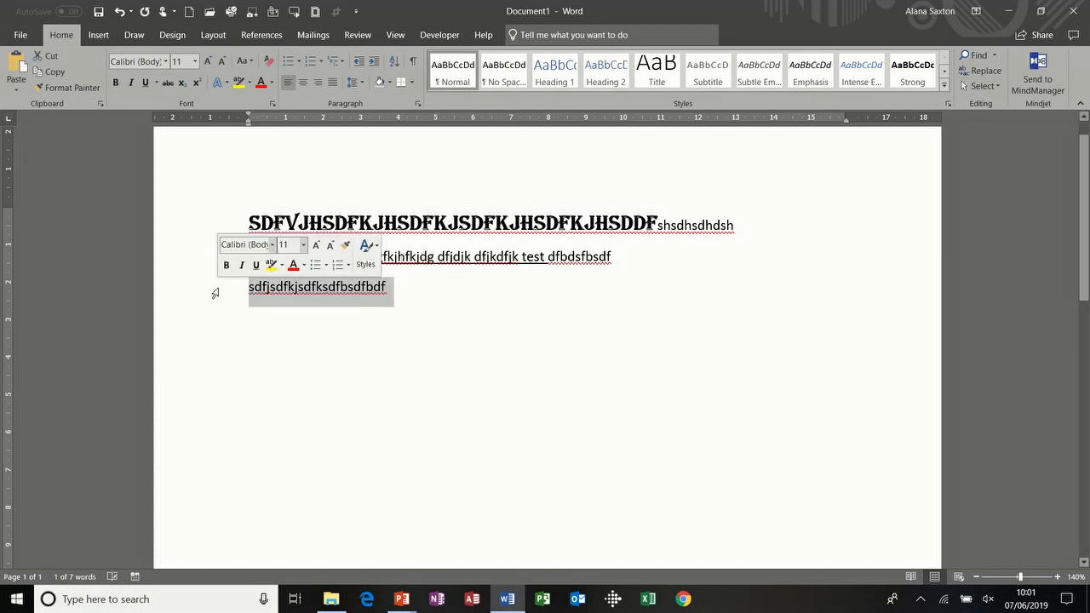
# Step: Make the third line red at 20 pt, type 'sdjdsj' after it and insert a page break
pyautogui.click(292, 266)
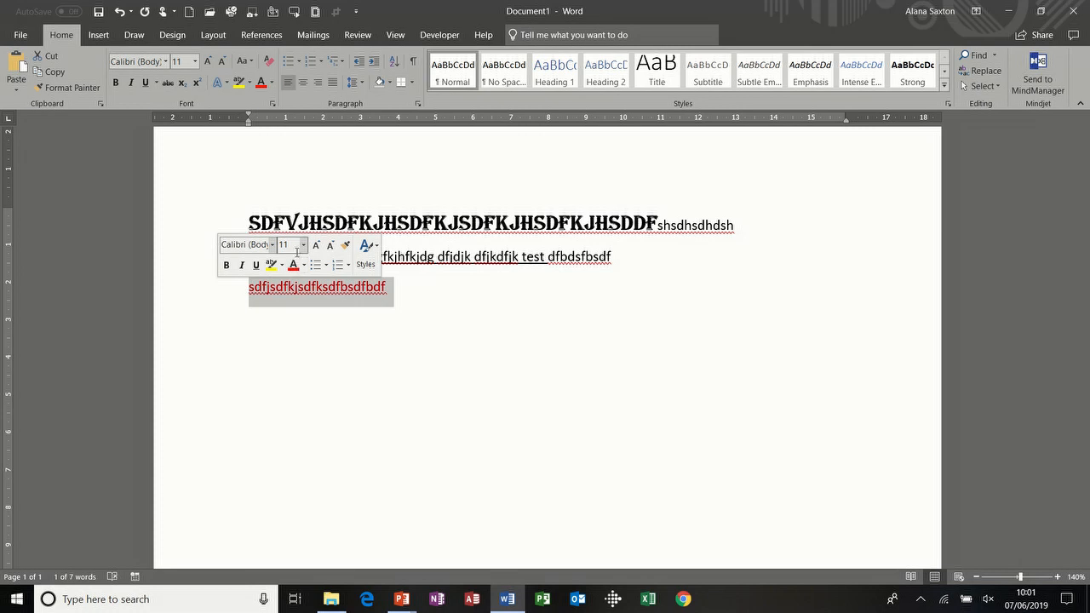
pyautogui.click(304, 250)
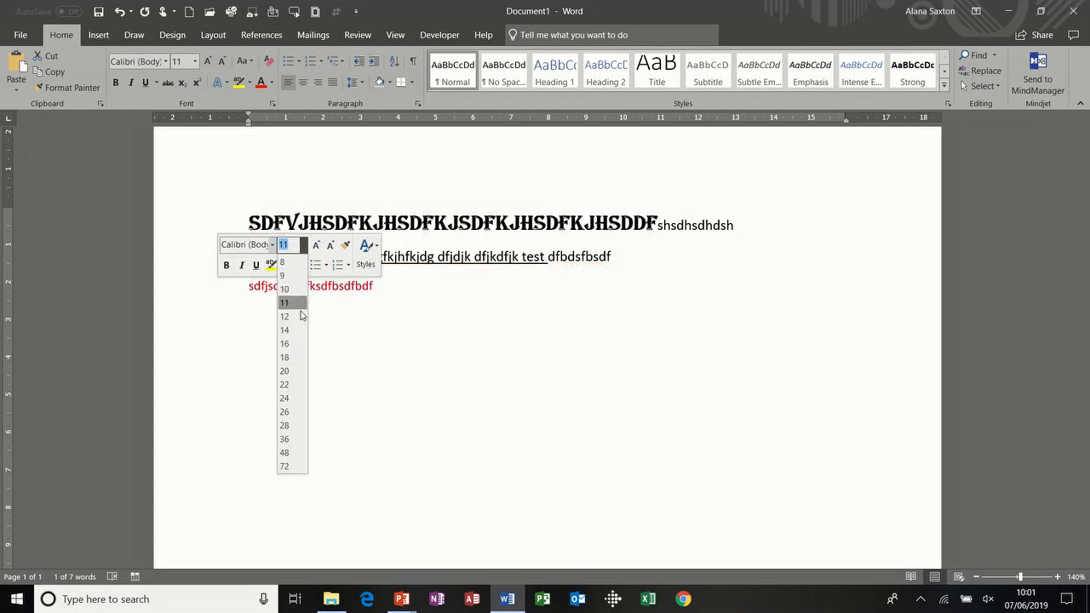
pyautogui.click(293, 372)
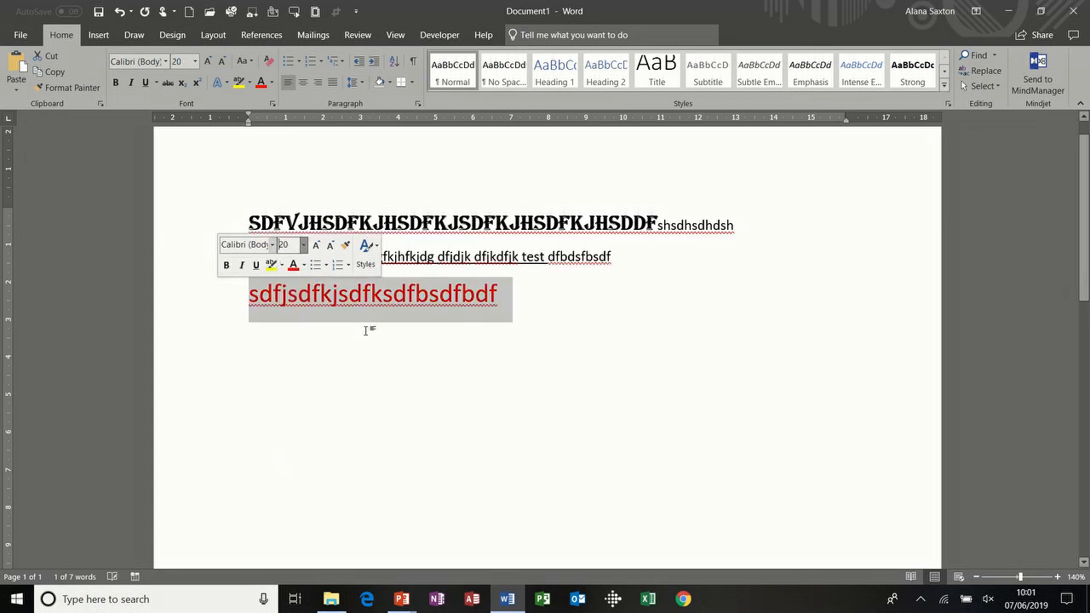
pyautogui.click(504, 298)
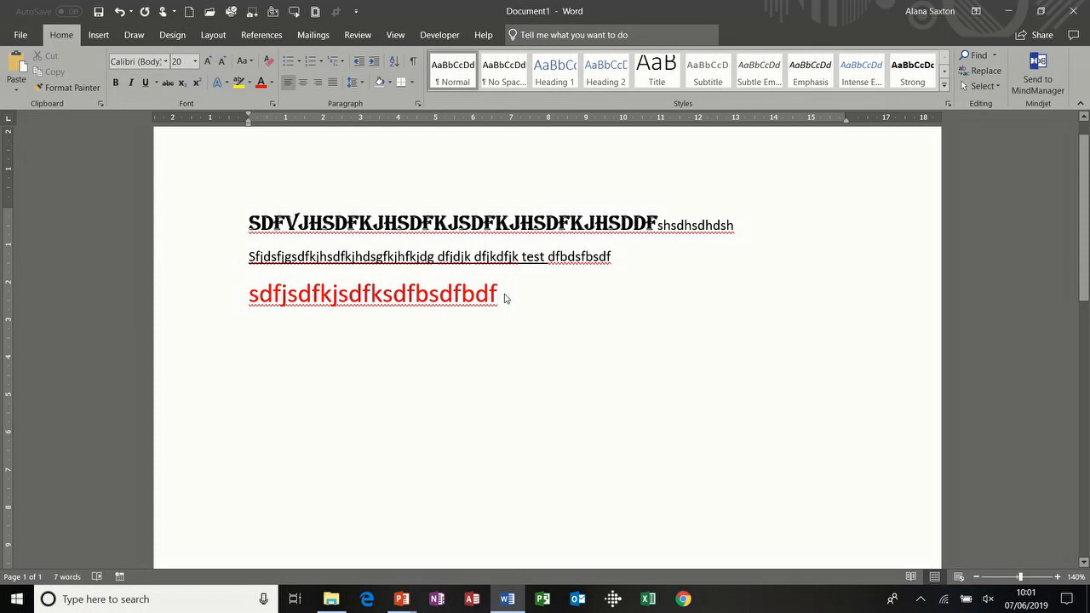
pyautogui.write('sdjdsj')
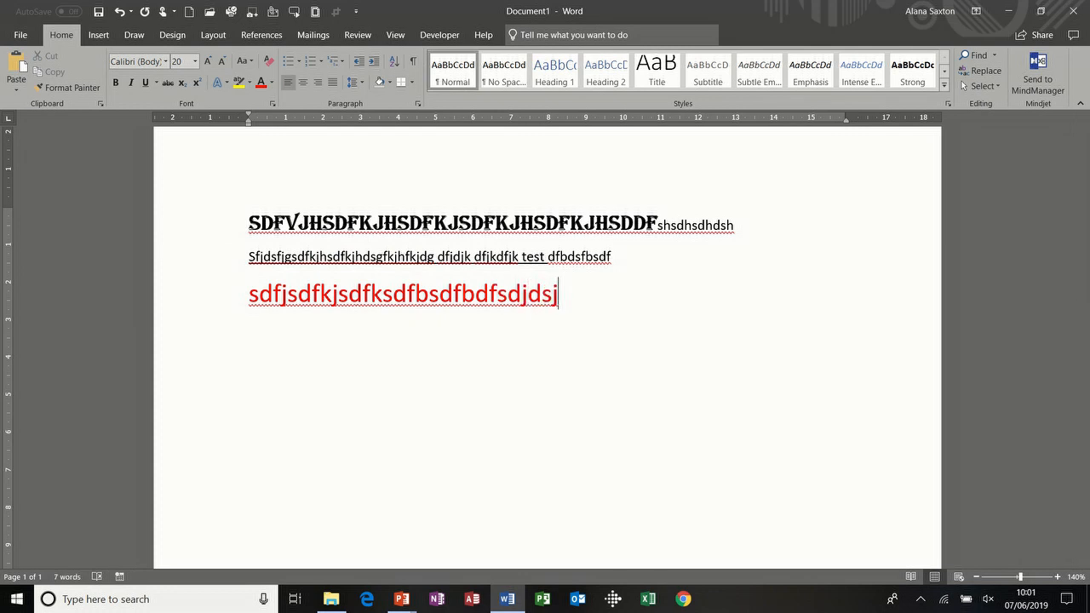
pyautogui.hotkey('ctrl', 'Return')
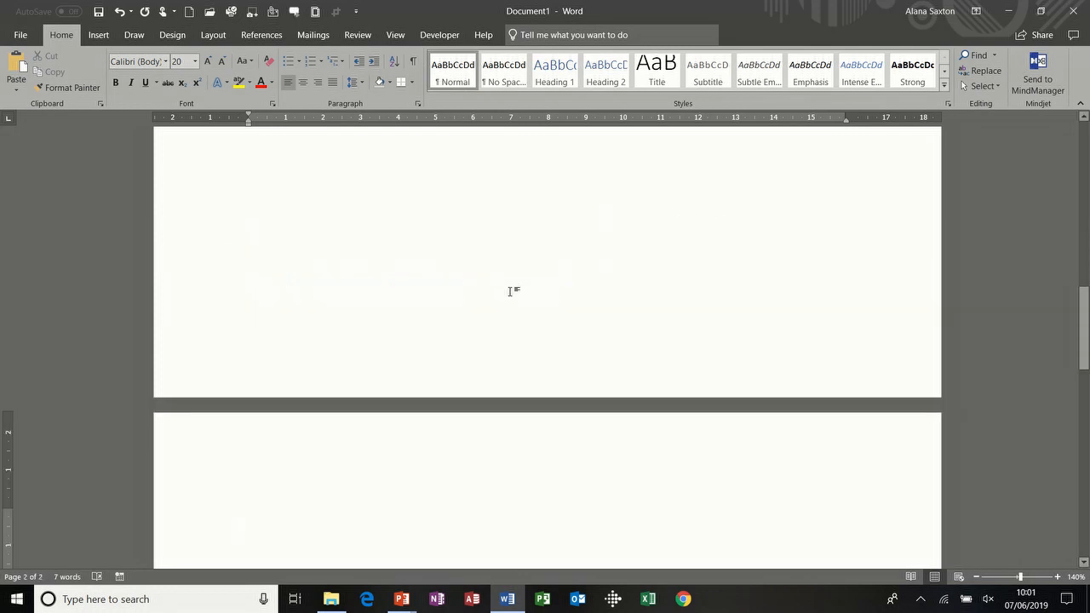
pyautogui.moveTo(1085, 309); pyautogui.dragTo(1086, 140)
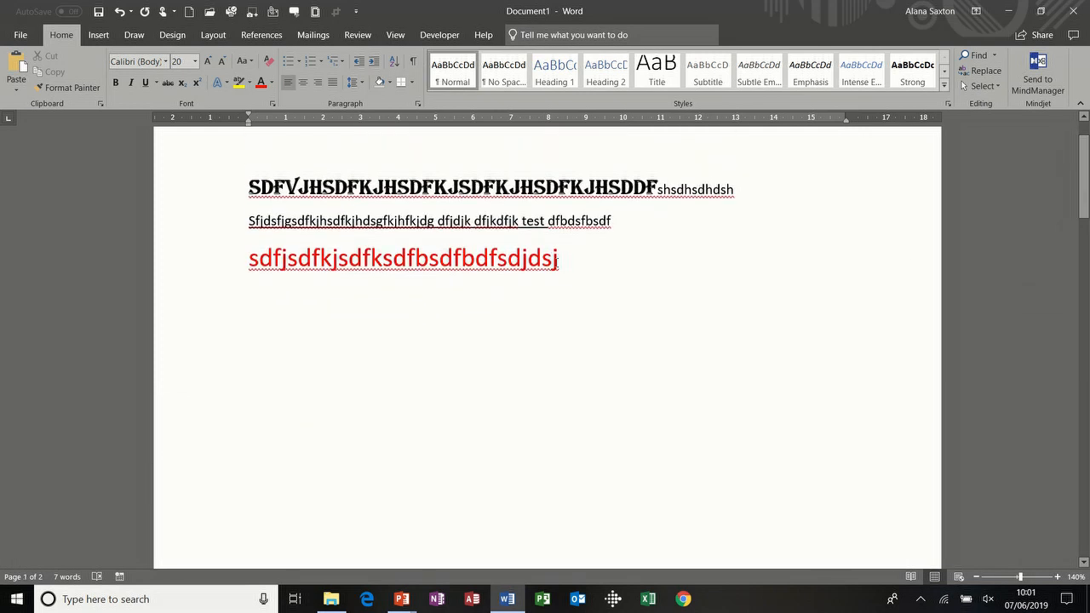
# Step: Append 11 pt 'dcfhjdsfhjdshjdfs' after the red text and add a plain fourth line
pyautogui.click(558, 261)
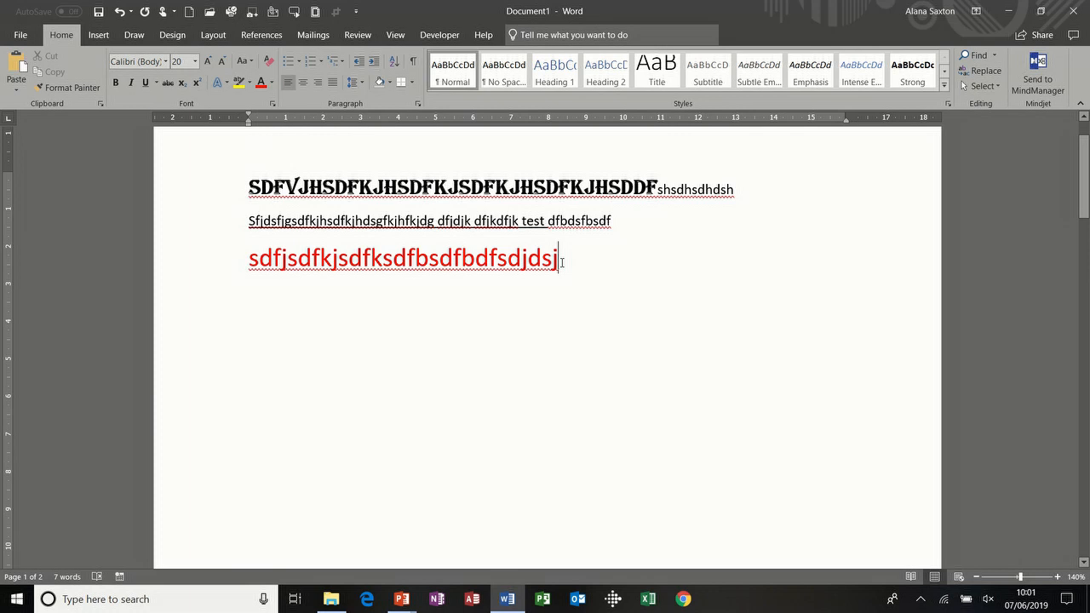
pyautogui.hotkey('ctrl', 'space')
pyautogui.write('dcfhjdsfhjdshjdfs')
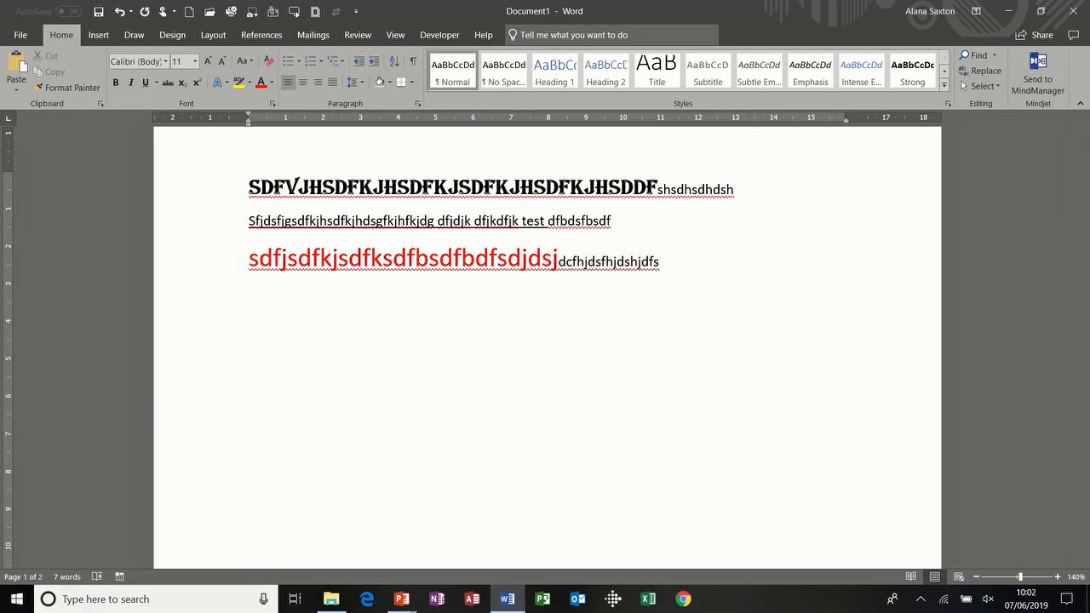
pyautogui.press('Return')
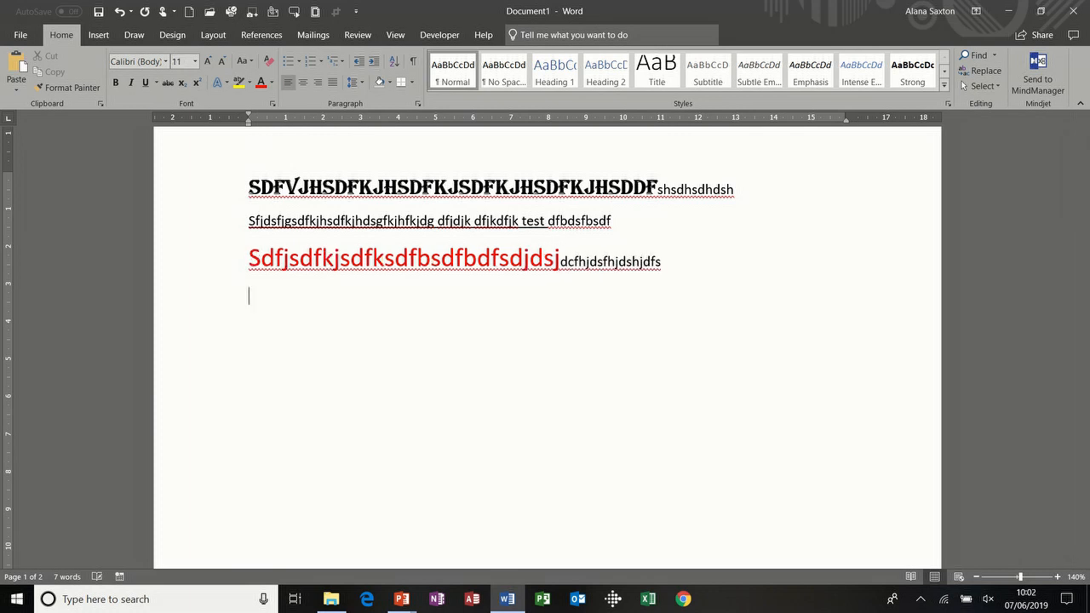
pyautogui.write('dfjhdsfjhsdfjhsdfhsdfjkdsf')
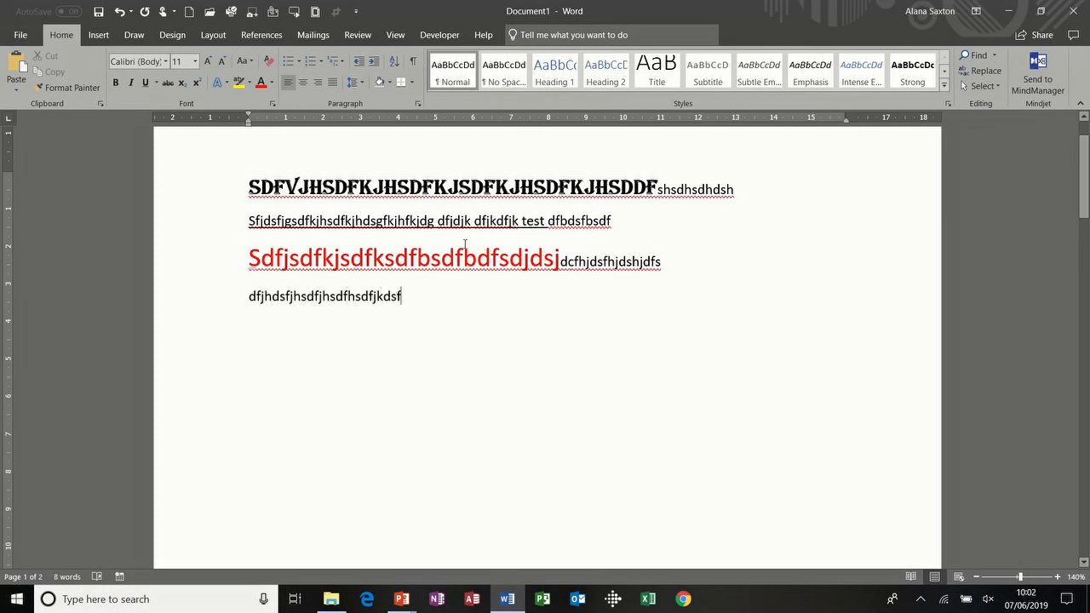
# Step: Make the fourth line bold, underlined and italic
pyautogui.click(196, 300)
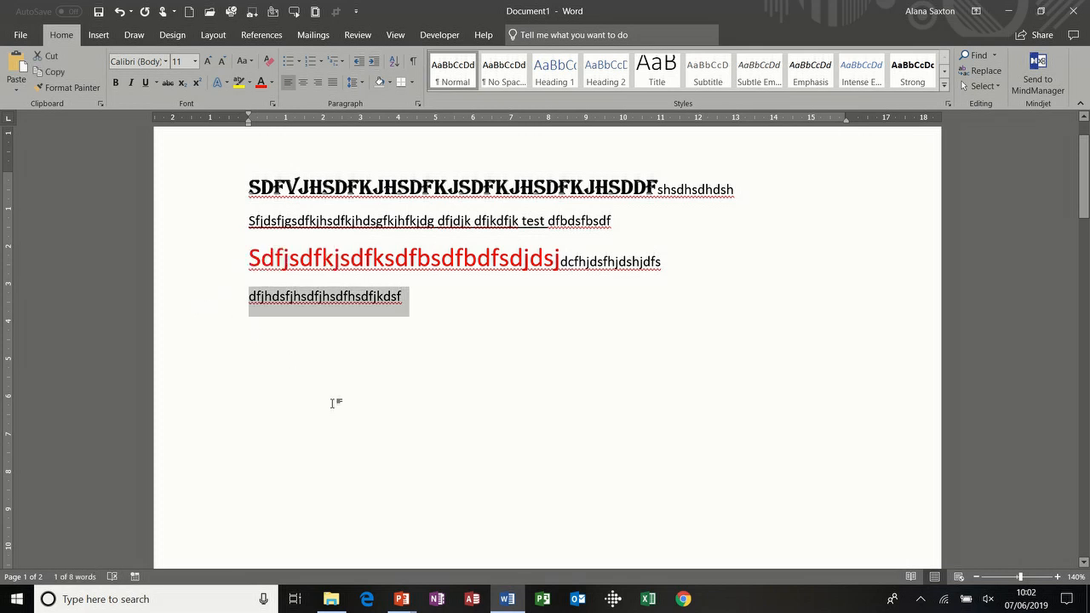
pyautogui.hotkey('ctrl', 'b')
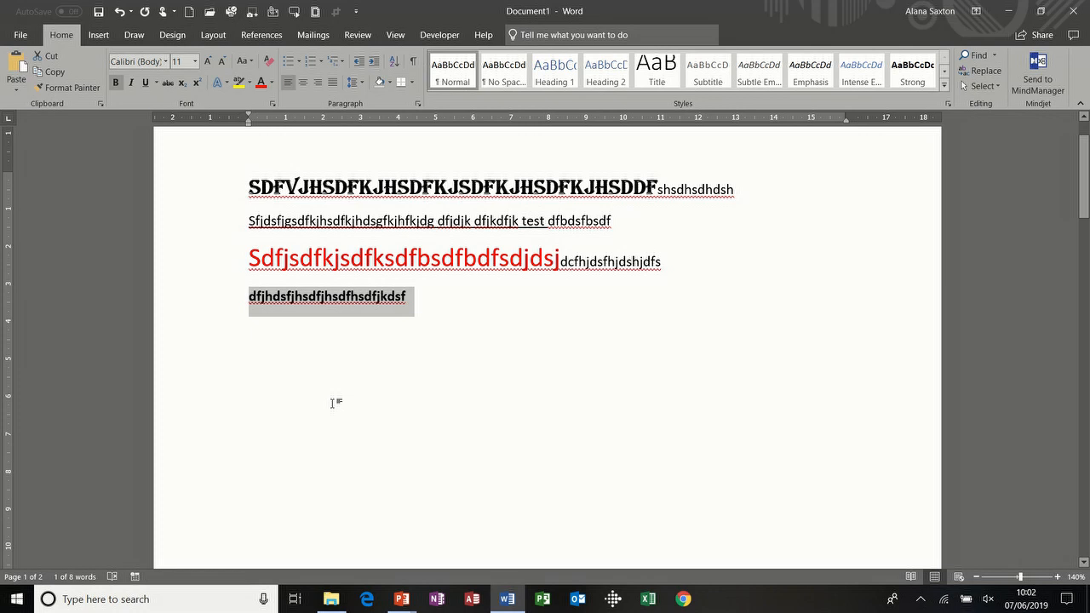
pyautogui.hotkey('ctrl', 'u')
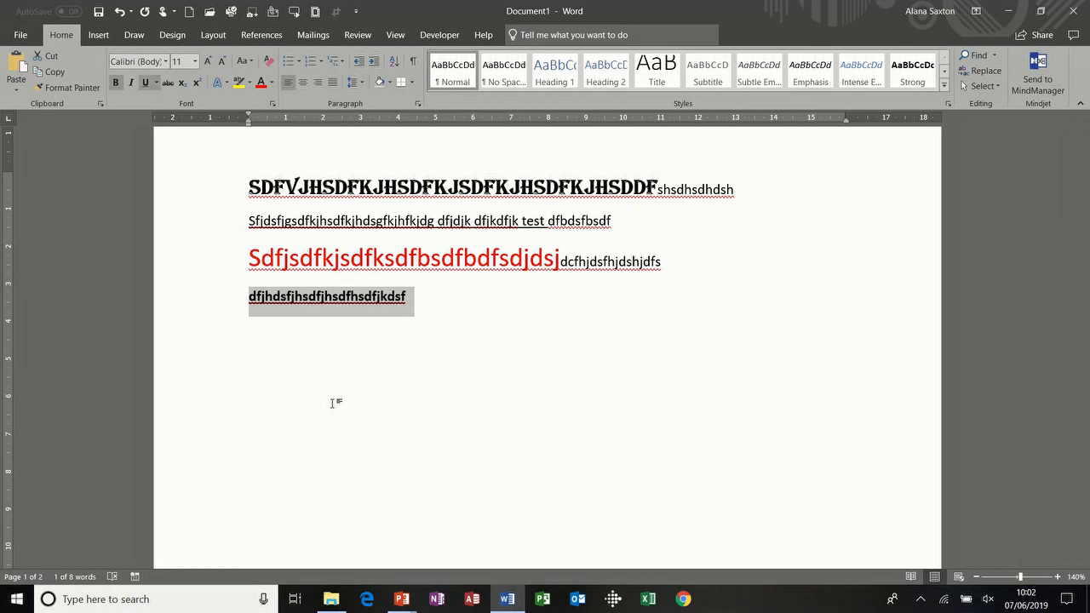
pyautogui.hotkey('ctrl', 'i')
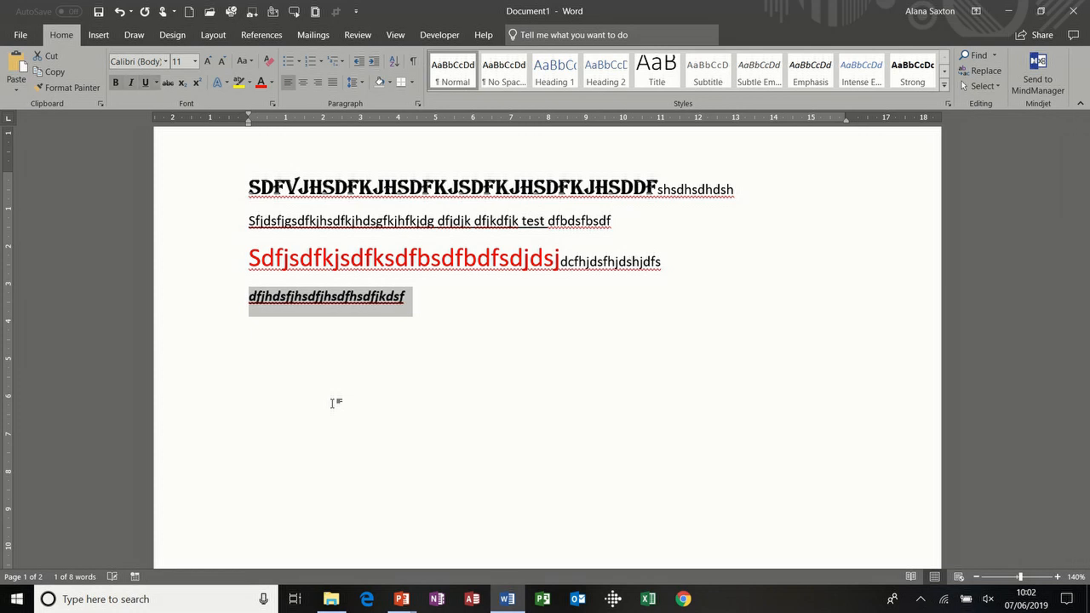
# Step: Extend it with formatted 'dfjkdfjkdf test', plain 'fddhfhf', and a plain fifth line
pyautogui.click(409, 301)
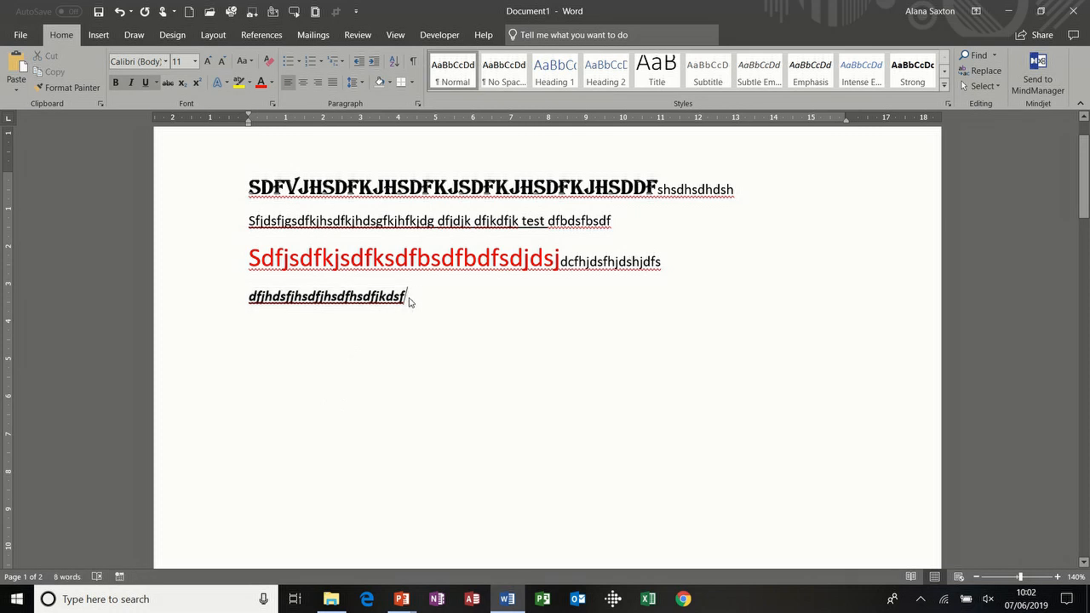
pyautogui.write('dfjkdfjkdf test')
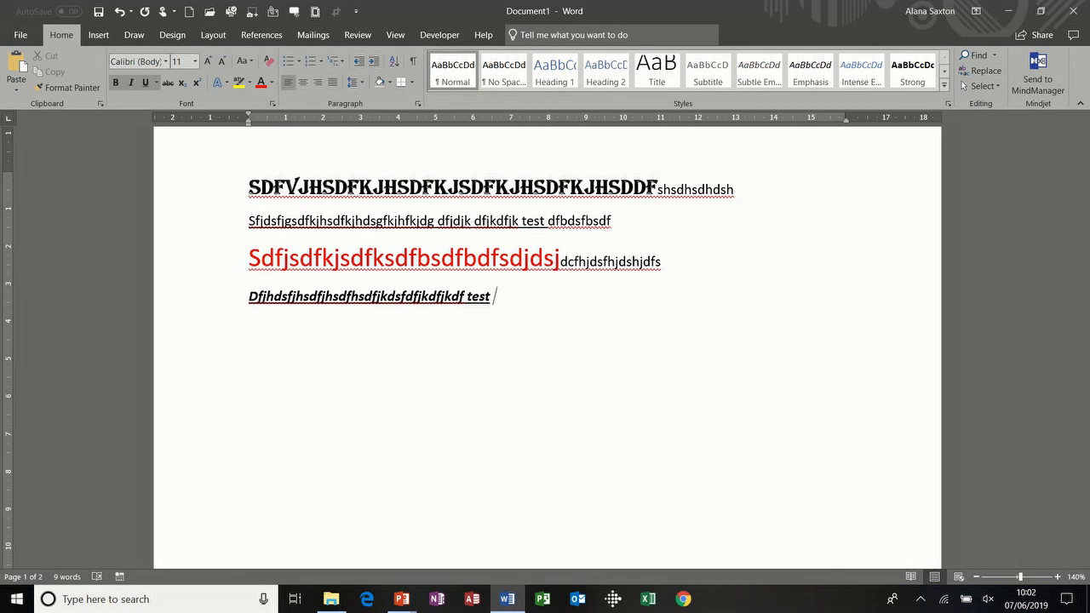
pyautogui.hotkey('ctrl', 'space')
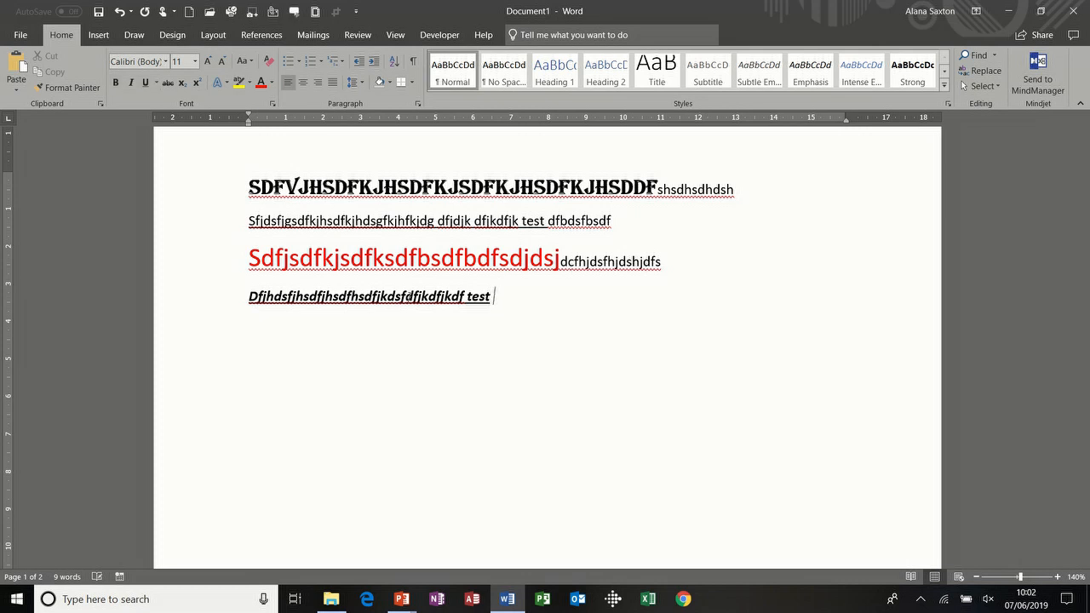
pyautogui.write('fddhfhf')
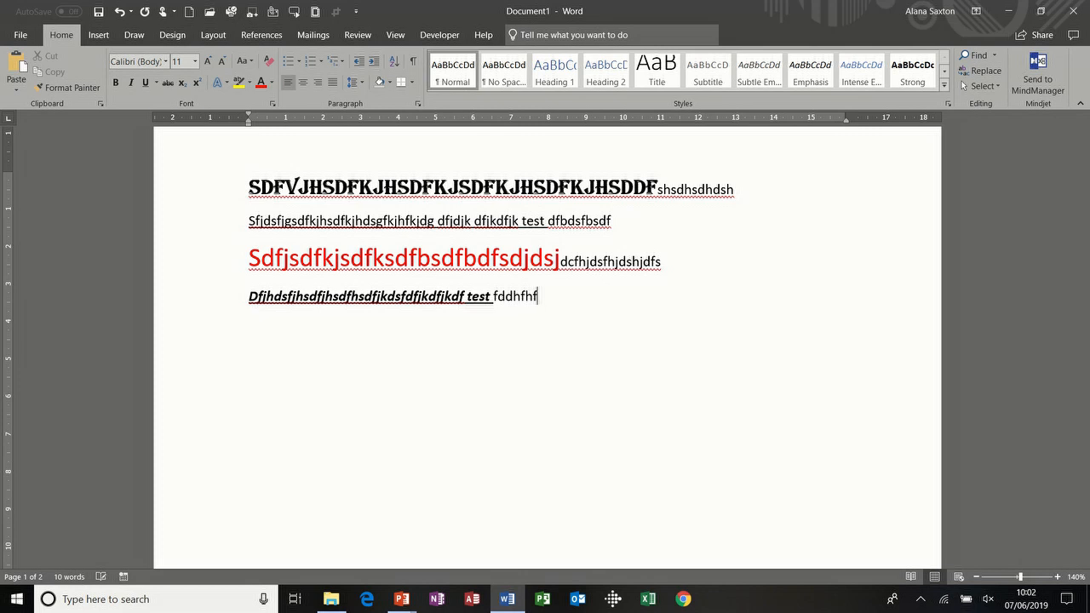
pyautogui.press('Return')
pyautogui.write('dfjdsfhjsdfjhfgkjhdfgkhdf')
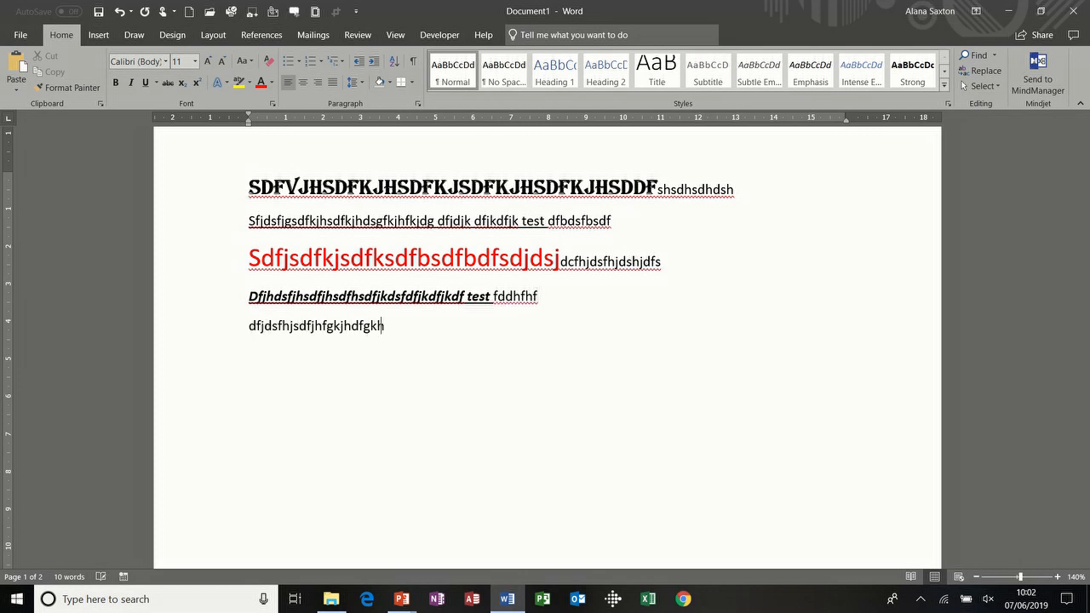
pyautogui.click(198, 332)
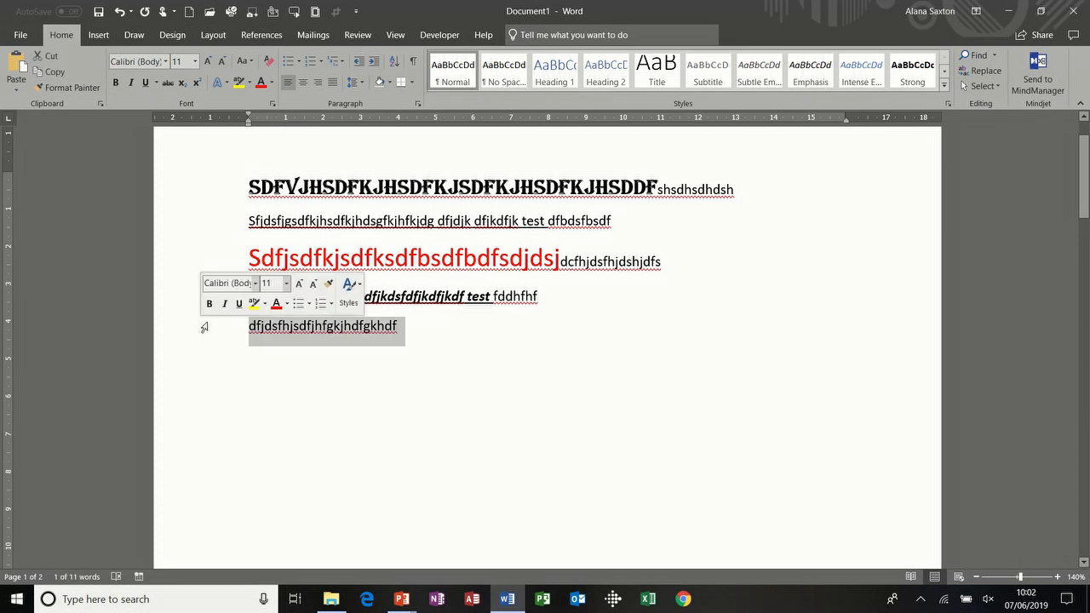
# Step: Enlarge the fifth line's font size to 19 pt
pyautogui.click(284, 286)
pyautogui.click(286, 287)
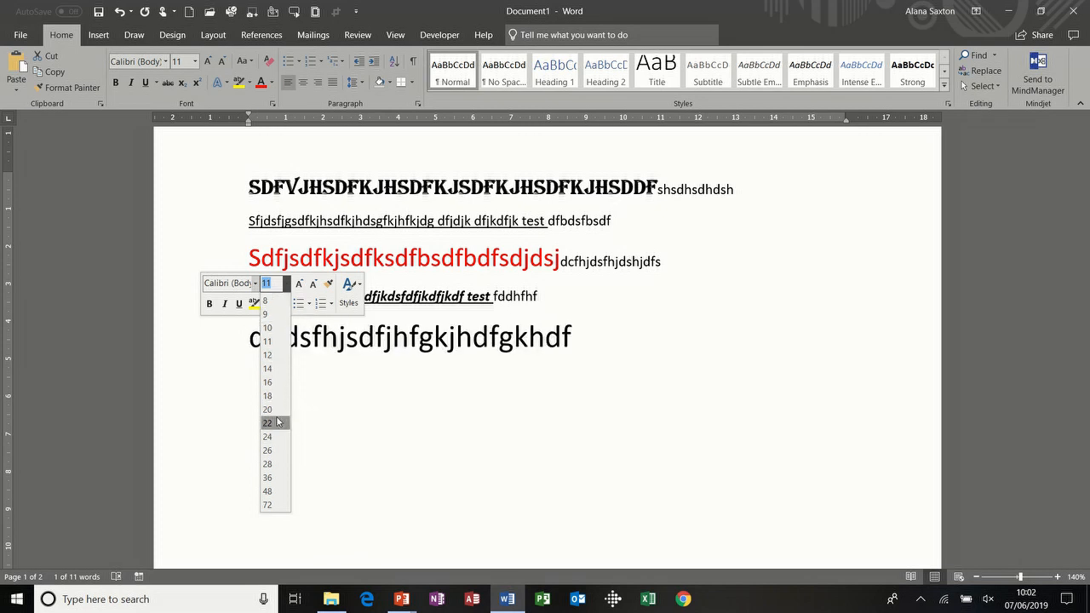
pyautogui.click(287, 286)
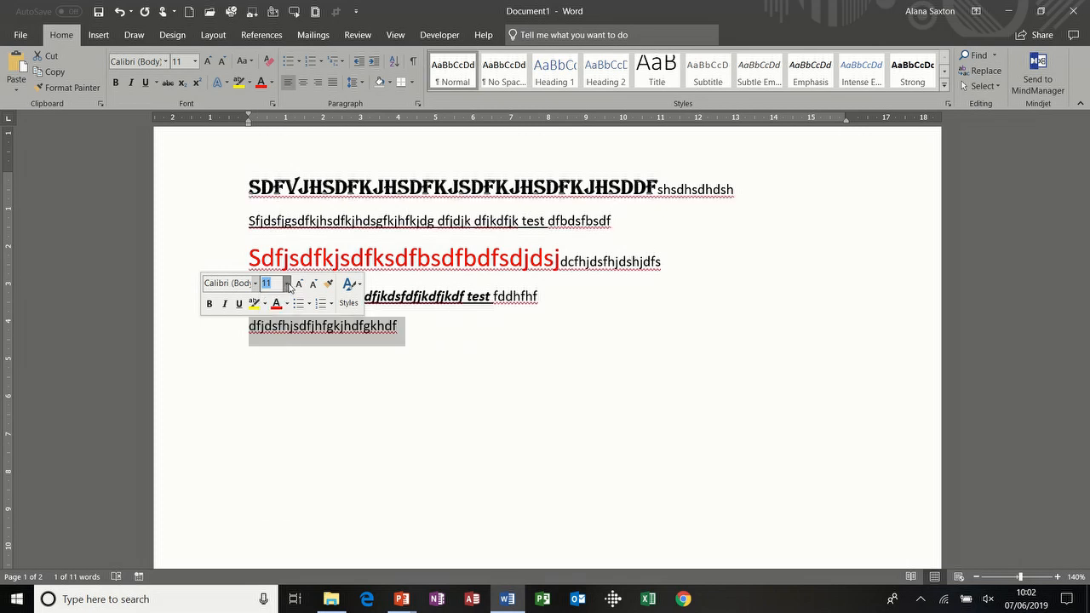
pyautogui.click(408, 331)
pyautogui.click(218, 331)
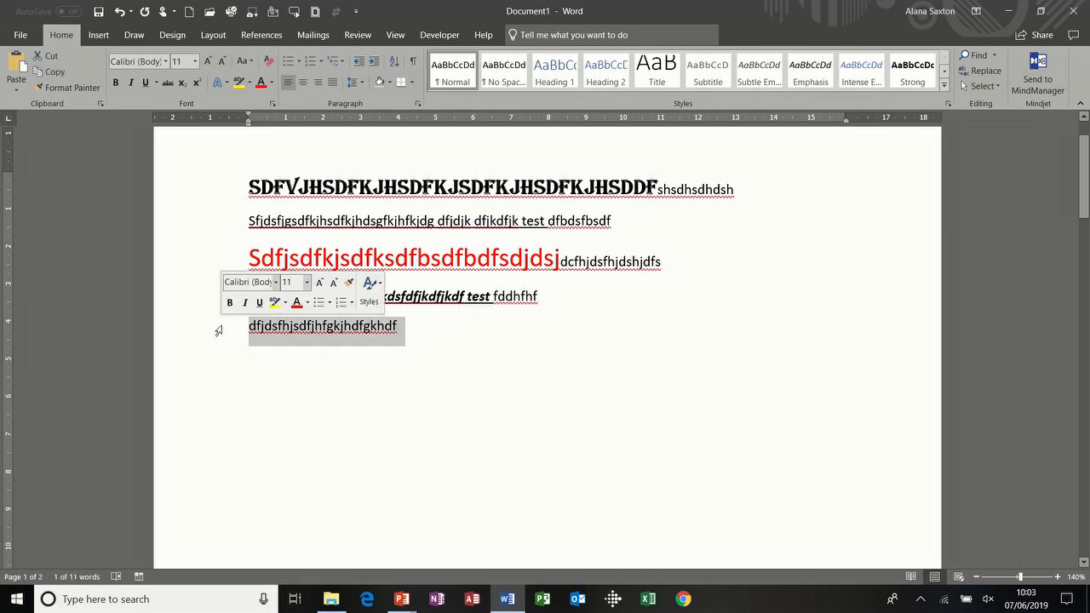
pyautogui.hotkey('ctrl', ']')
pyautogui.hotkey('ctrl', ']')
pyautogui.hotkey('ctrl', ']')
pyautogui.hotkey('ctrl', ']')
pyautogui.hotkey('ctrl', ']')
pyautogui.hotkey('ctrl', ']')
pyautogui.hotkey('ctrl', ']')
pyautogui.hotkey('ctrl', ']')
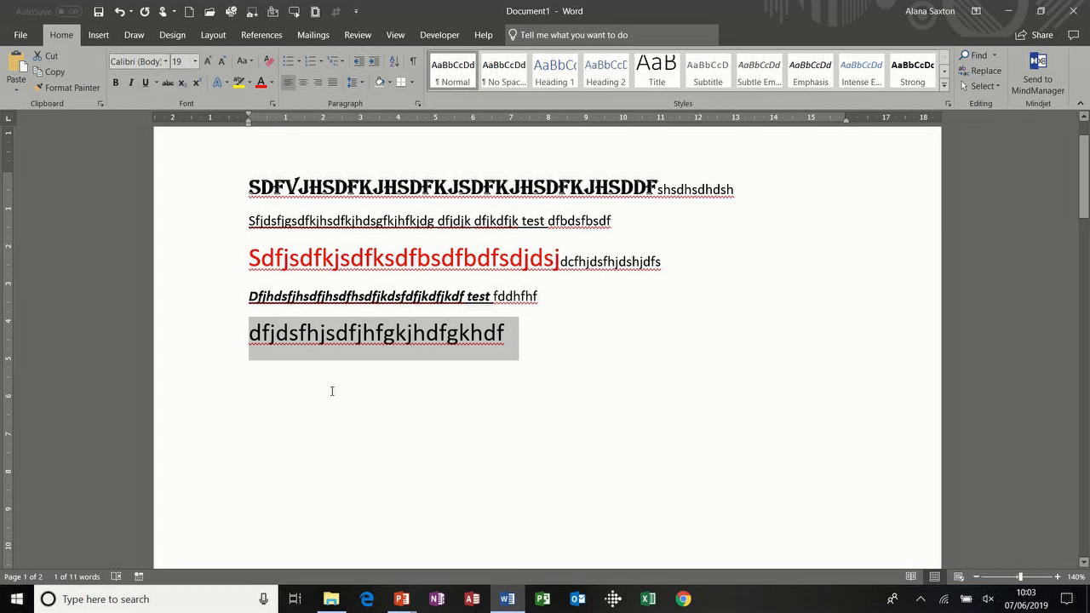
pyautogui.hotkey('ctrl', ']')
pyautogui.hotkey('ctrl', ']')
pyautogui.hotkey('ctrl', ']')
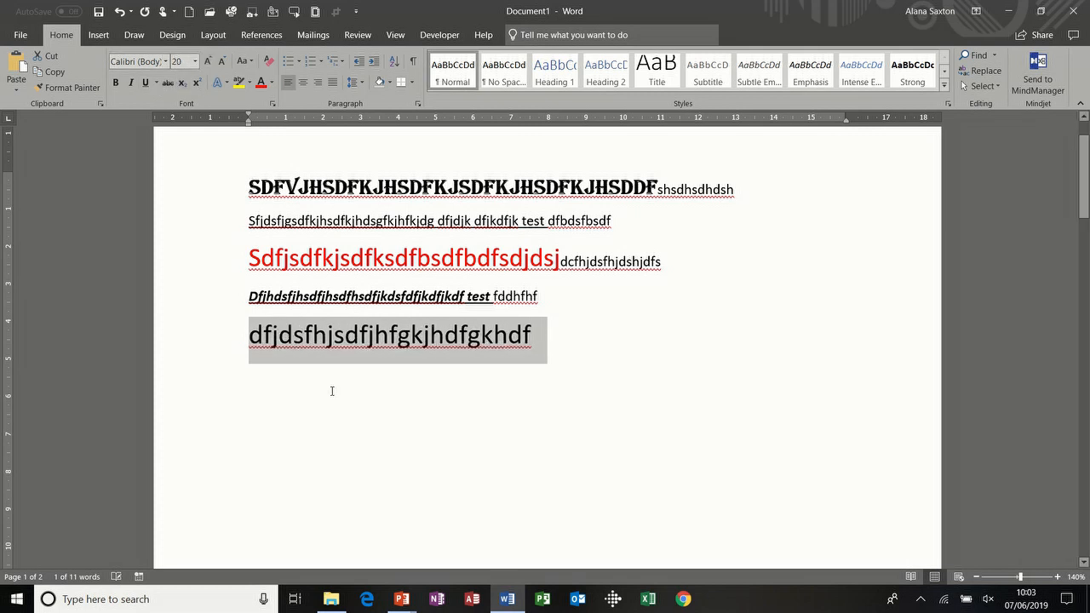
pyautogui.hotkey('ctrl', '[')
pyautogui.hotkey('ctrl', '[')
pyautogui.hotkey('ctrl', '[')
pyautogui.hotkey('ctrl', '[')
pyautogui.hotkey('ctrl', '[')
pyautogui.hotkey('ctrl', '[')
pyautogui.hotkey('ctrl', '[')
pyautogui.hotkey('ctrl', '[')
pyautogui.hotkey('ctrl', '[')
pyautogui.hotkey('ctrl', '[')
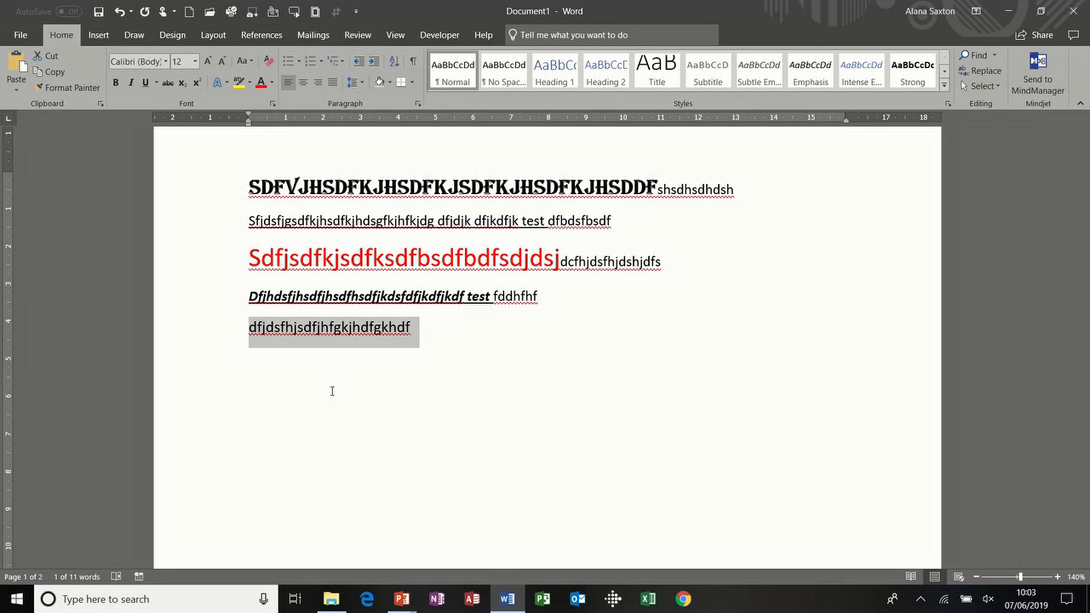
pyautogui.hotkey('ctrl', ']')
pyautogui.hotkey('ctrl', ']')
pyautogui.hotkey('ctrl', ']')
pyautogui.hotkey('ctrl', ']')
pyautogui.hotkey('ctrl', ']')
pyautogui.hotkey('ctrl', ']')
pyautogui.hotkey('ctrl', ']')
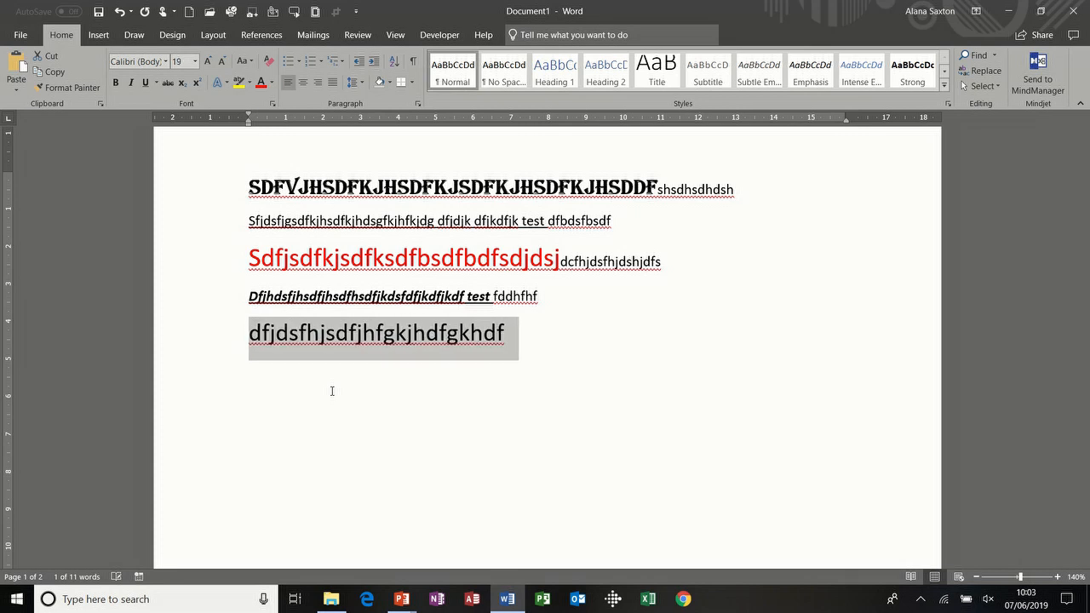
# Step: Append 11 pt 'dfkjdsfkjbdfgjkdfgjdf' to the line and start a new line below
pyautogui.click(521, 340)
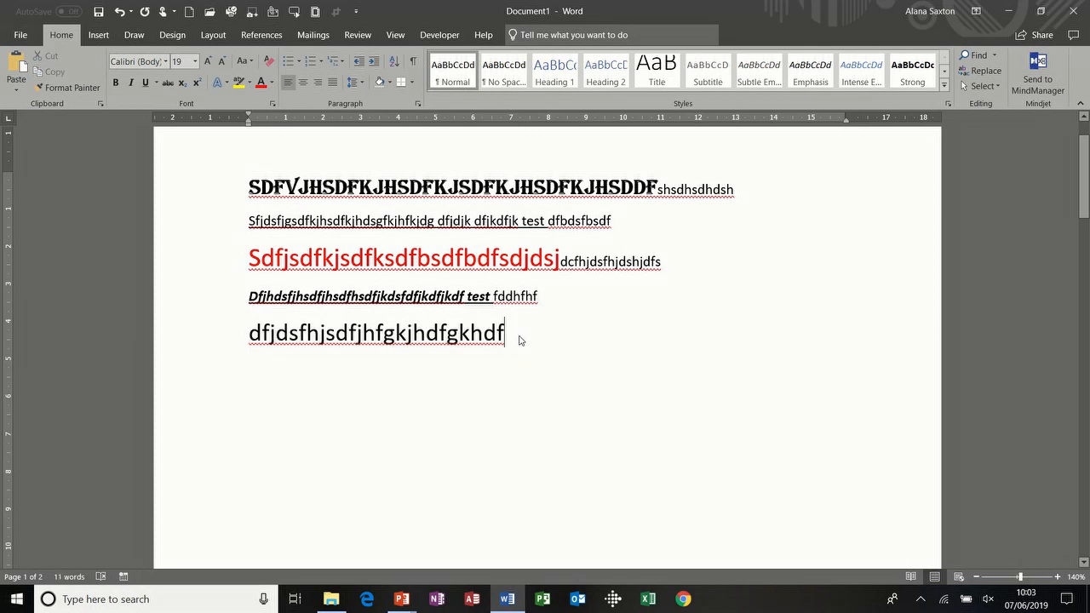
pyautogui.hotkey('ctrl', 'space')
pyautogui.write('dfkjdsfkjbdfgjkdfgjdf')
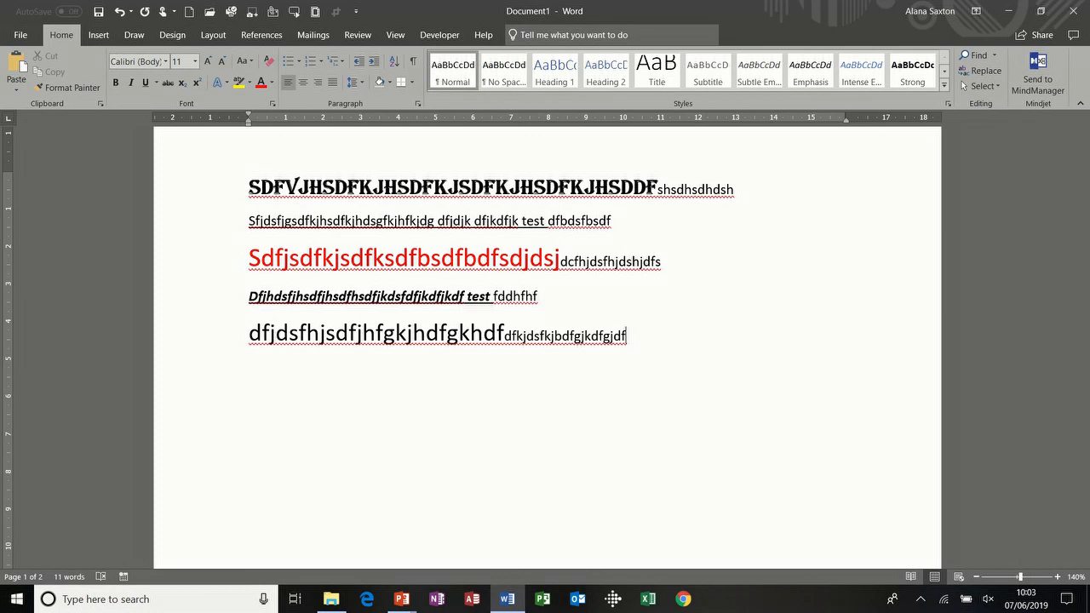
pyautogui.press('Return')
pyautogui.press('Return')
pyautogui.press('BackSpace')
# Step: Type '23rd' and '23o', making the o superscript
pyautogui.write('23')
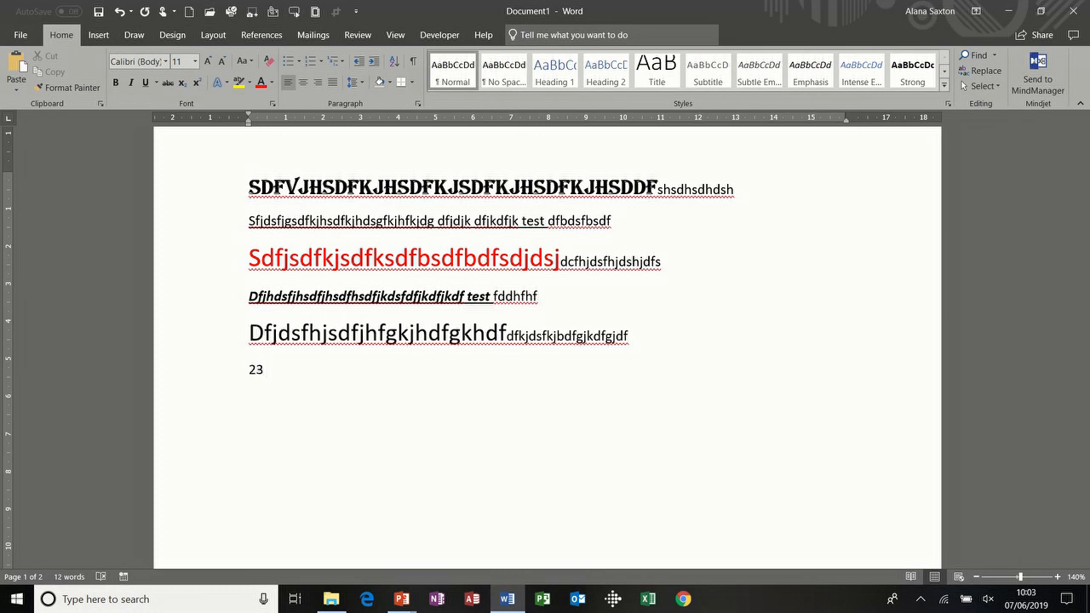
pyautogui.write('rd')
pyautogui.write('23o')
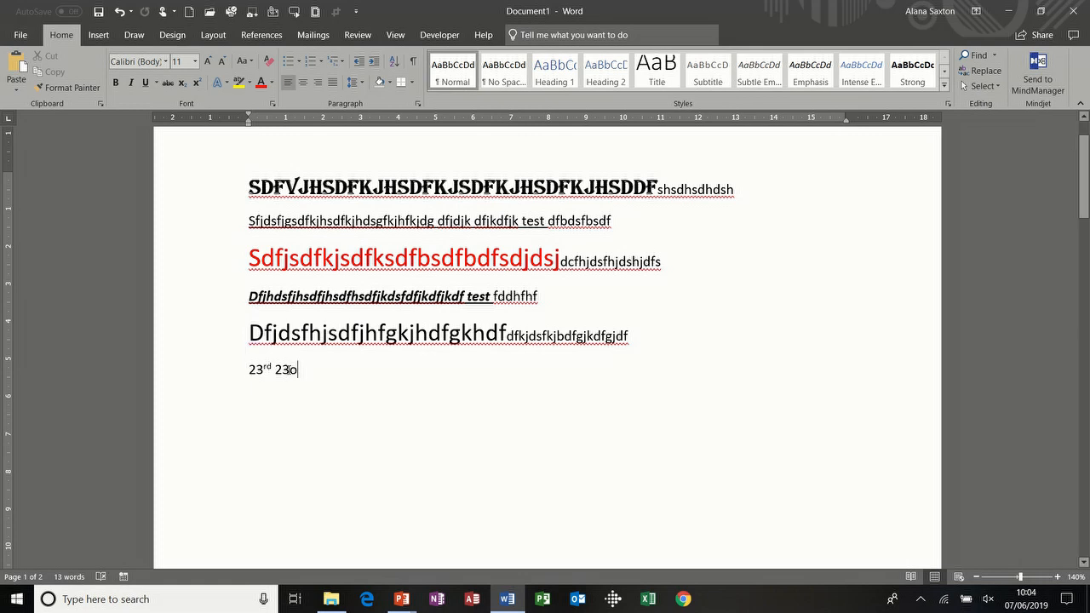
pyautogui.moveTo(289, 369); pyautogui.dragTo(298, 381)
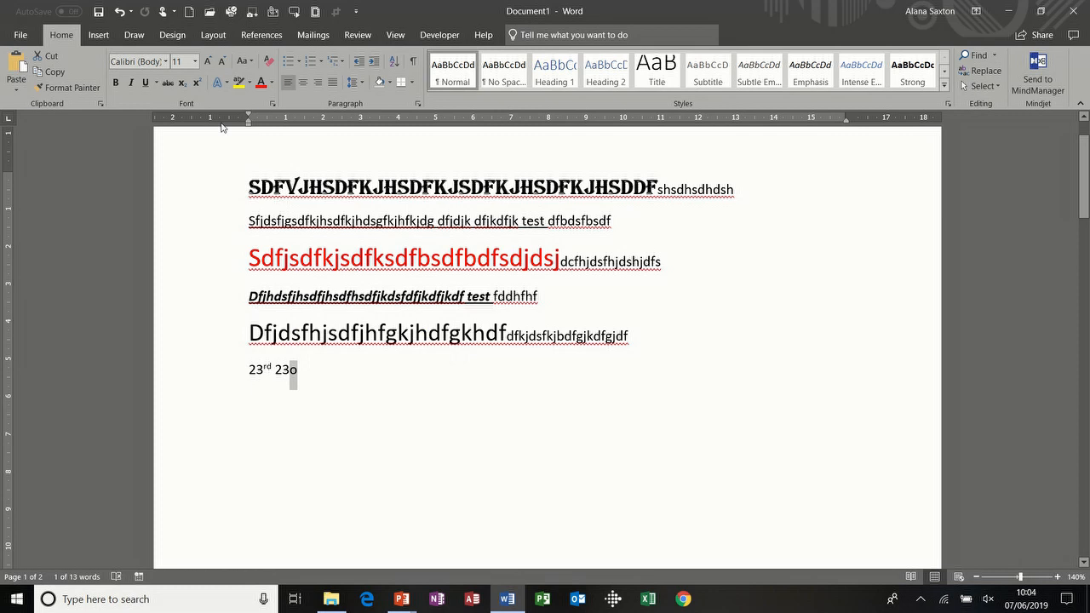
pyautogui.click(198, 85)
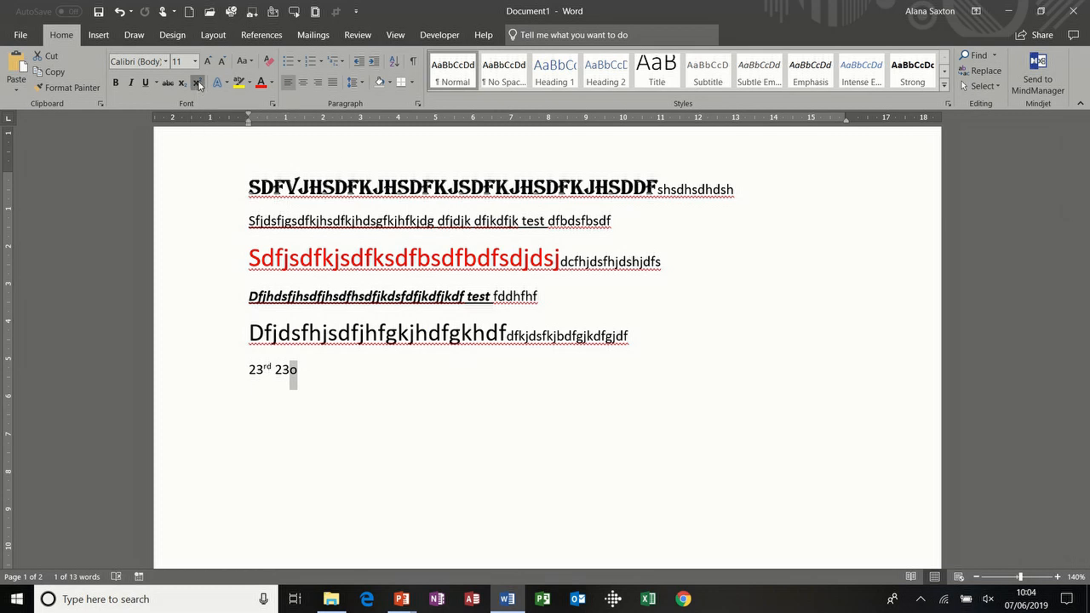
# Step: Continue with plain text 'sdfkjsdfkj' and type 'H2SO4'
pyautogui.click(312, 369)
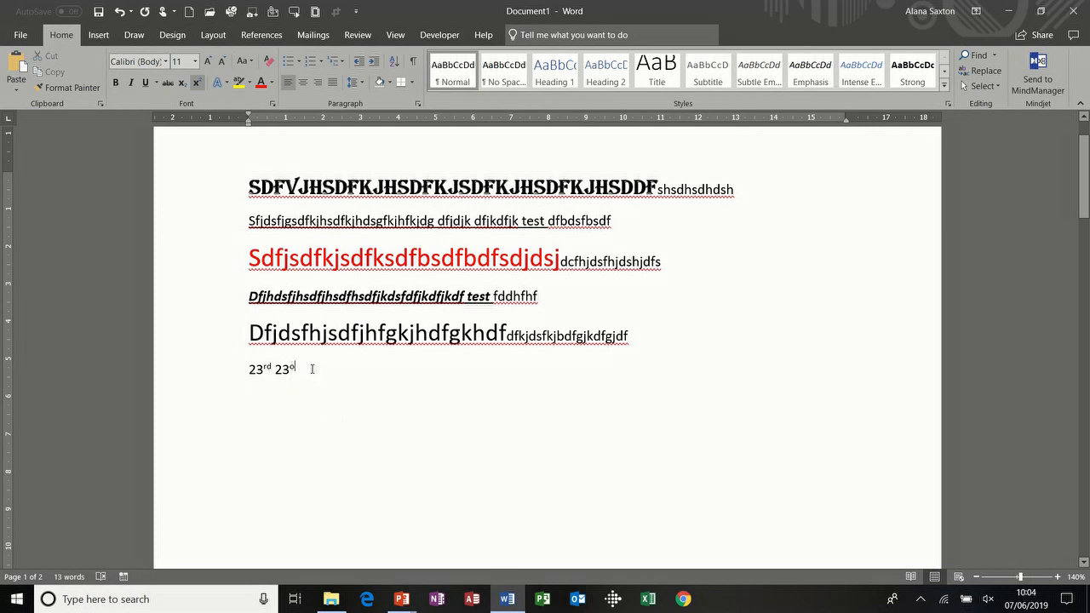
pyautogui.write('fkjsdfjksdusdfjkdfs')
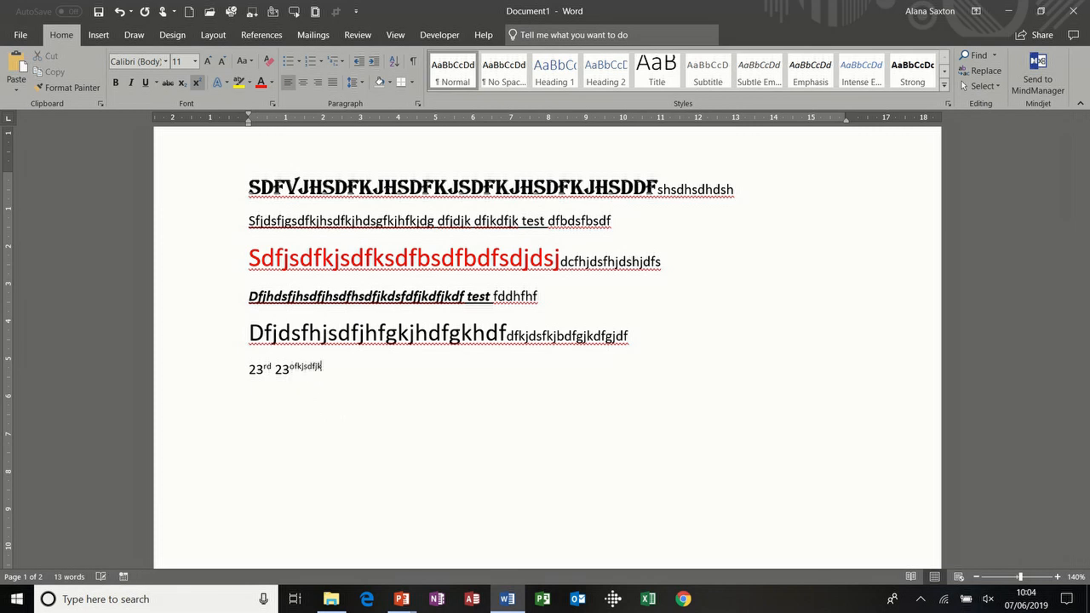
pyautogui.press('BackSpace')
pyautogui.press('BackSpace')
pyautogui.press('BackSpace')
pyautogui.press('BackSpace')
pyautogui.press('BackSpace')
pyautogui.press('BackSpace')
pyautogui.press('BackSpace')
pyautogui.press('BackSpace')
pyautogui.press('BackSpace')
pyautogui.press('BackSpace')
pyautogui.press('BackSpace')
pyautogui.press('BackSpace')
pyautogui.press('BackSpace')
pyautogui.press('BackSpace')
pyautogui.press('BackSpace')
pyautogui.press('BackSpace')
pyautogui.press('BackSpace')
pyautogui.press('BackSpace')
pyautogui.press('BackSpace')
pyautogui.hotkey('ctrl', 'shift', '=')
pyautogui.write('sdfkjsdfkj')
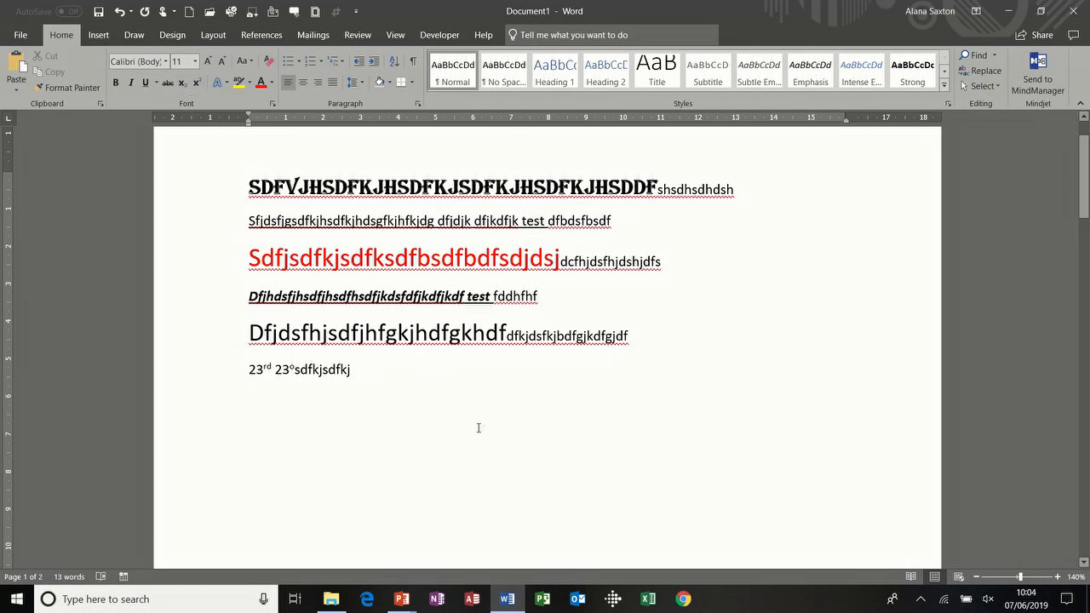
pyautogui.write('H2SO4')
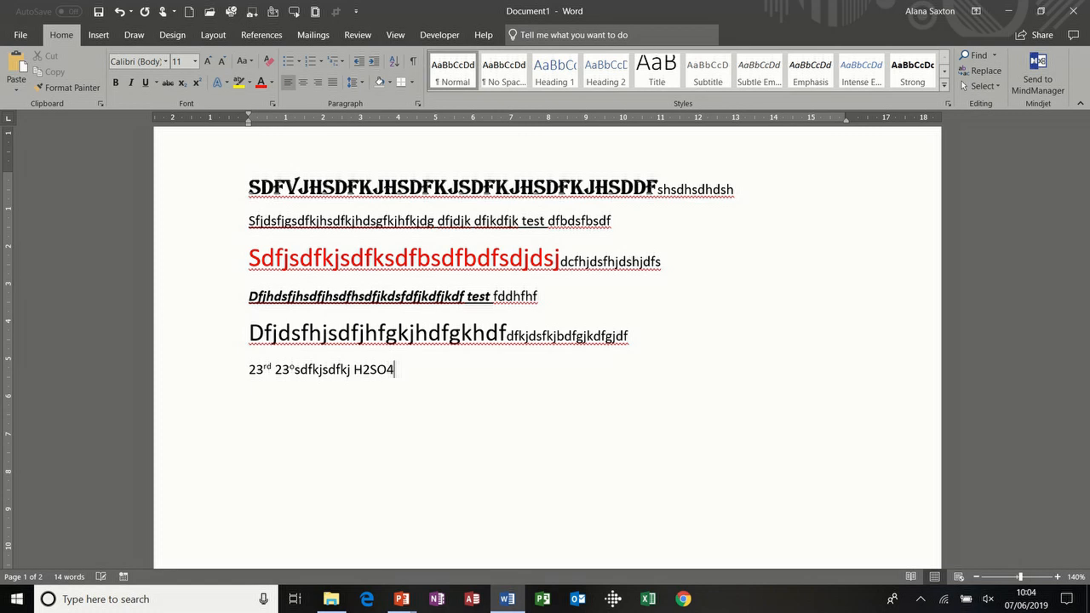
# Step: Make the 2 and 4 in H2SO4 subscript
pyautogui.moveTo(363, 369); pyautogui.dragTo(372, 370)
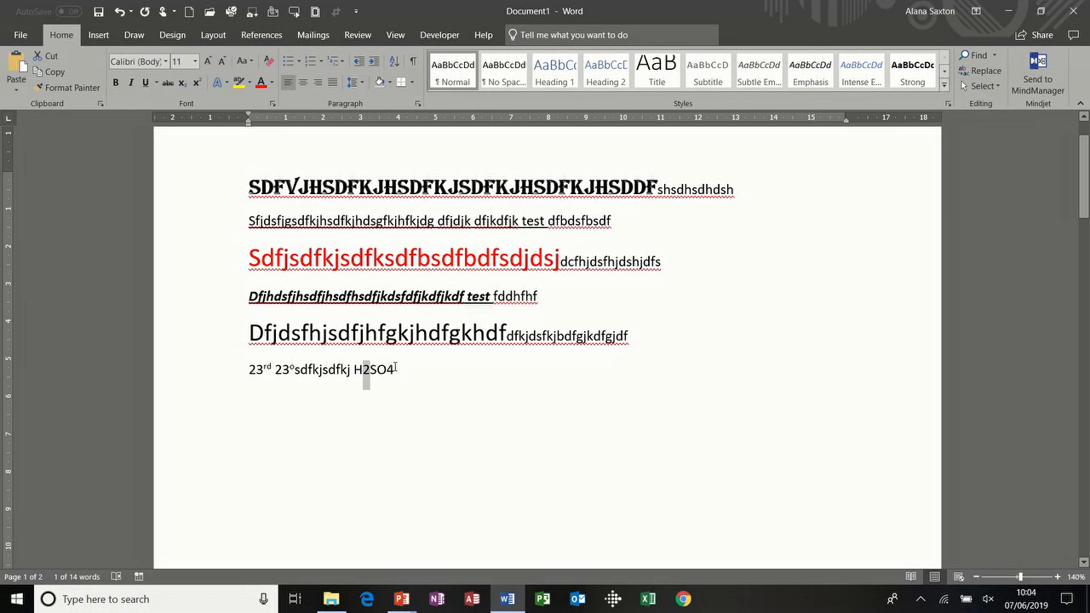
pyautogui.moveTo(394, 369); pyautogui.dragTo(385, 370)
pyautogui.click(183, 84)
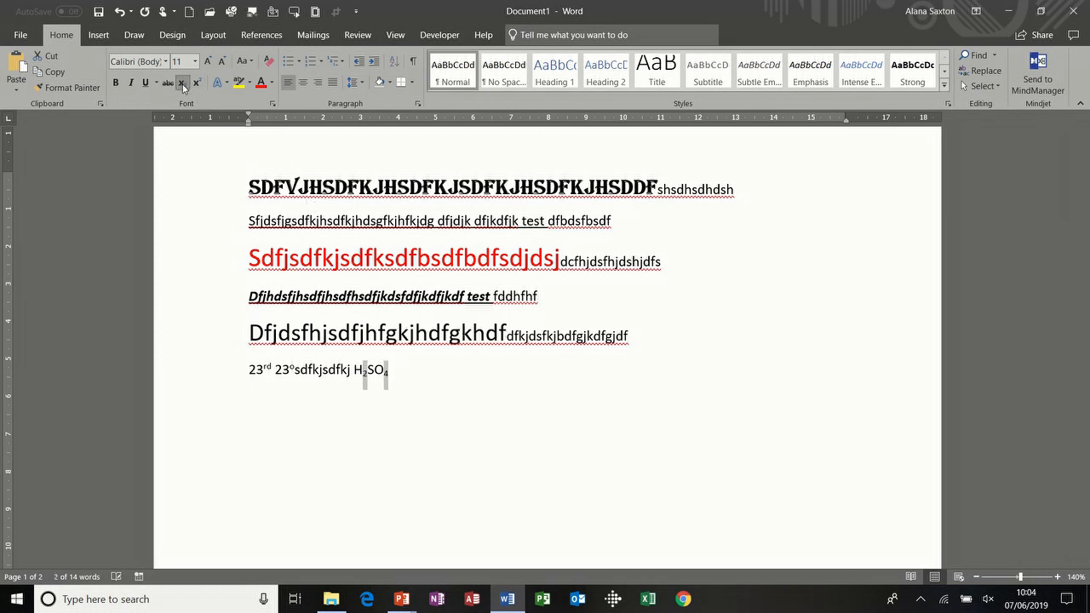
# Step: Add normal 'FUDFSDJDSJHDSF' and a new line 'DFKJSDFKJSDFKJDSFKHDFG'
pyautogui.click(399, 370)
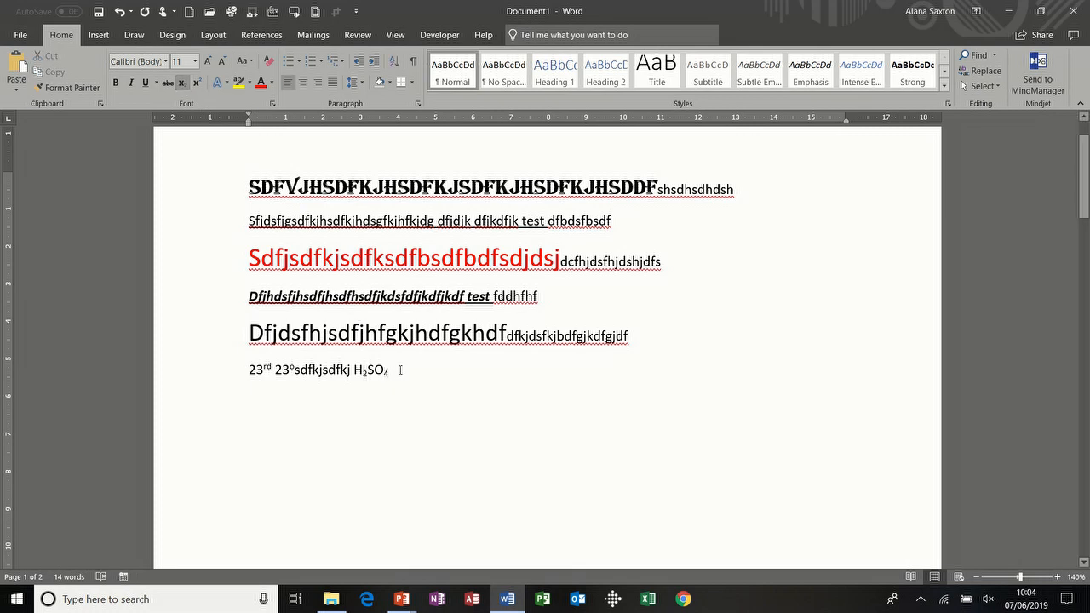
pyautogui.hotkey('ctrl', '=')
pyautogui.write('FUDFSDJDSJHDSF')
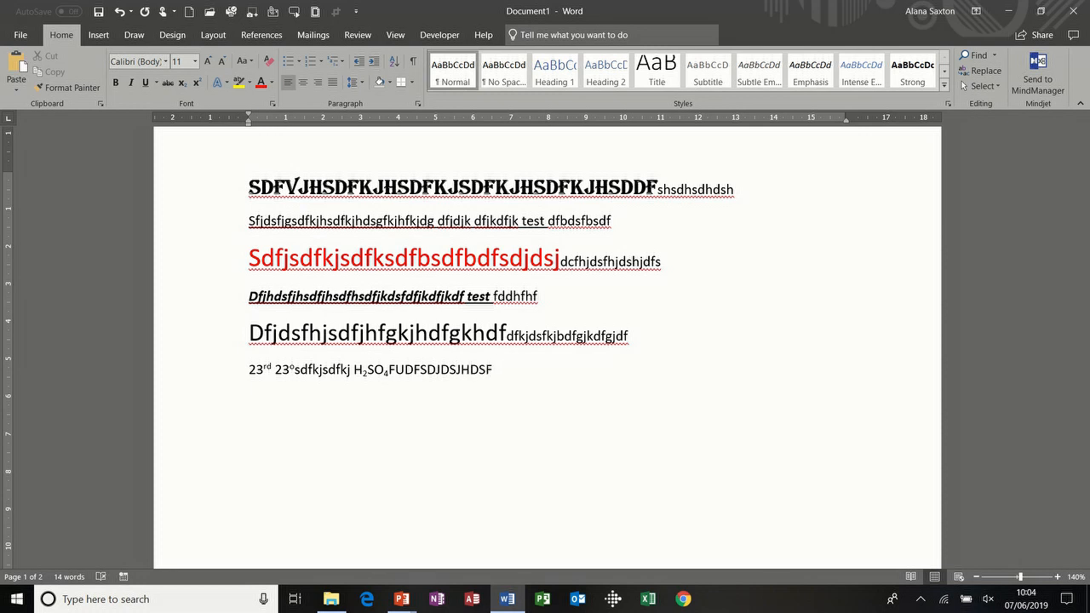
pyautogui.press('Return')
pyautogui.write('DFKJSDFKJSDFKJDSFKHDFG')
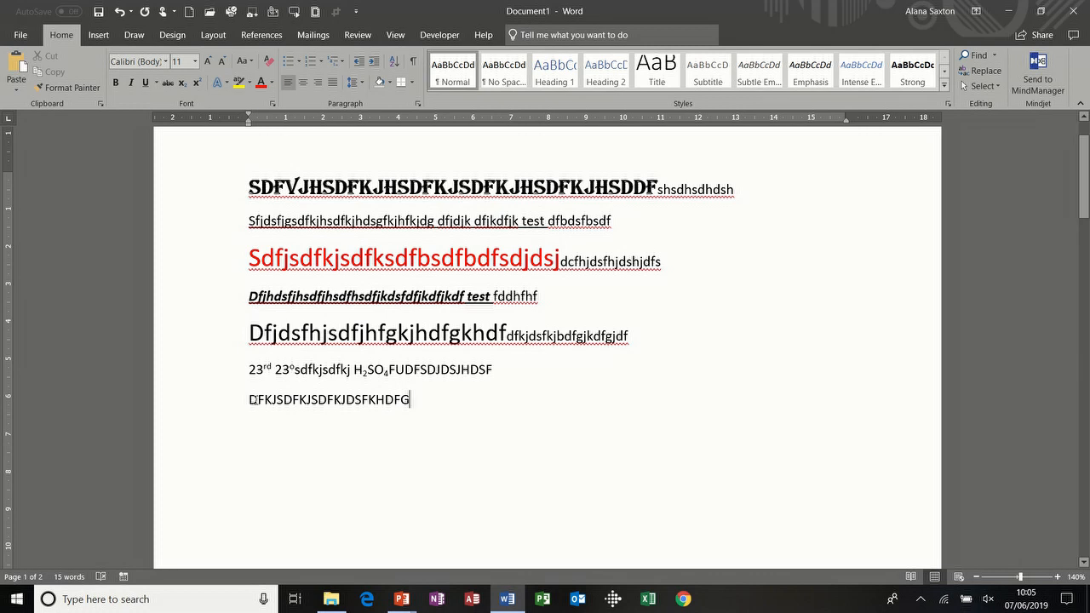
# Step: Strike through the capital test line and type £123.89 after it
pyautogui.click(219, 404)
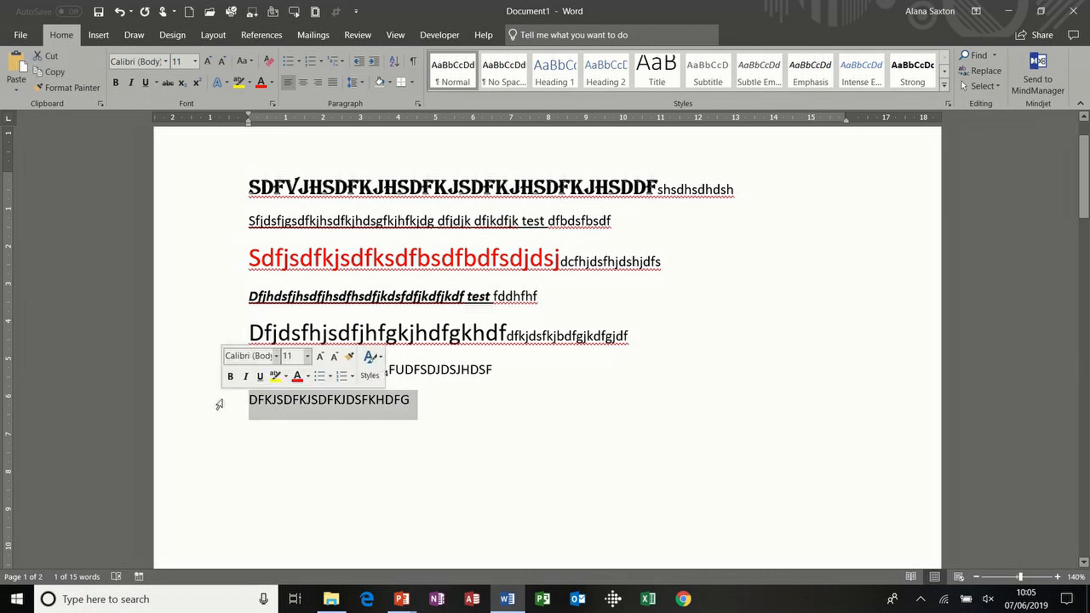
pyautogui.click(168, 82)
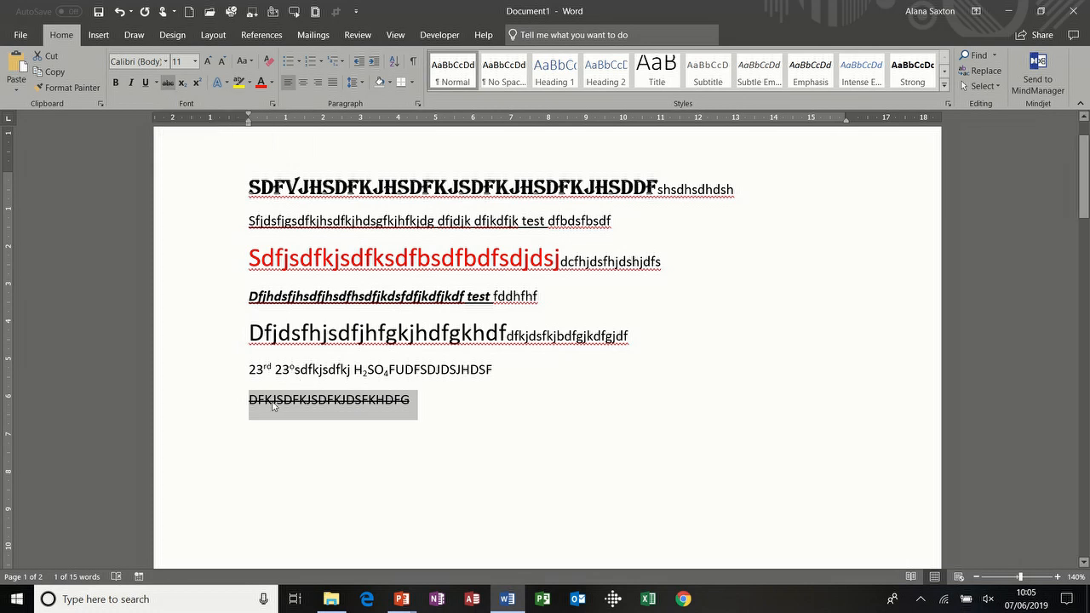
pyautogui.click(421, 404)
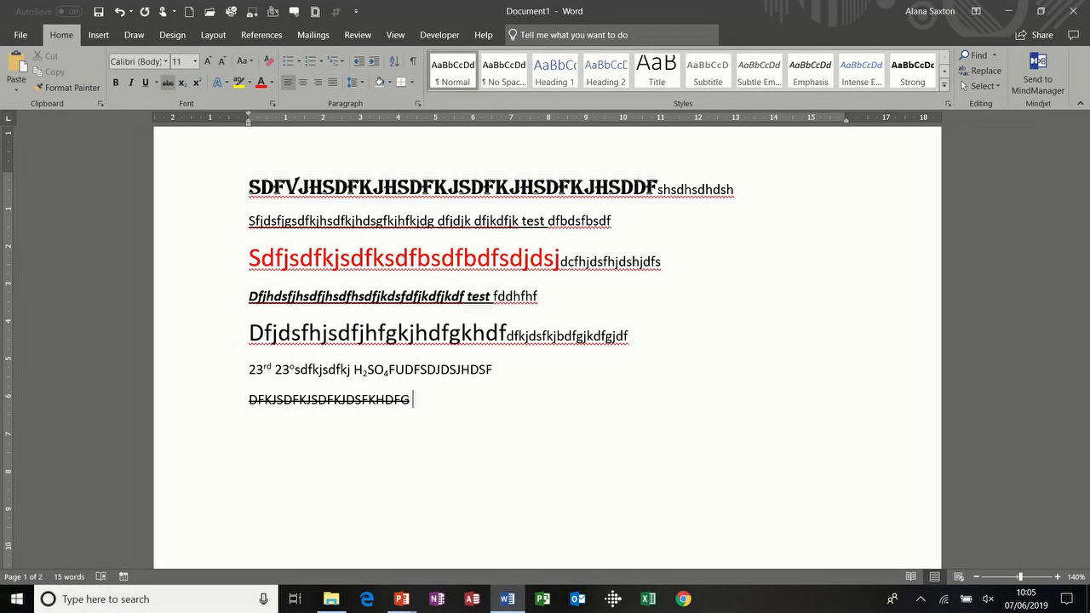
pyautogui.write('£123.89')
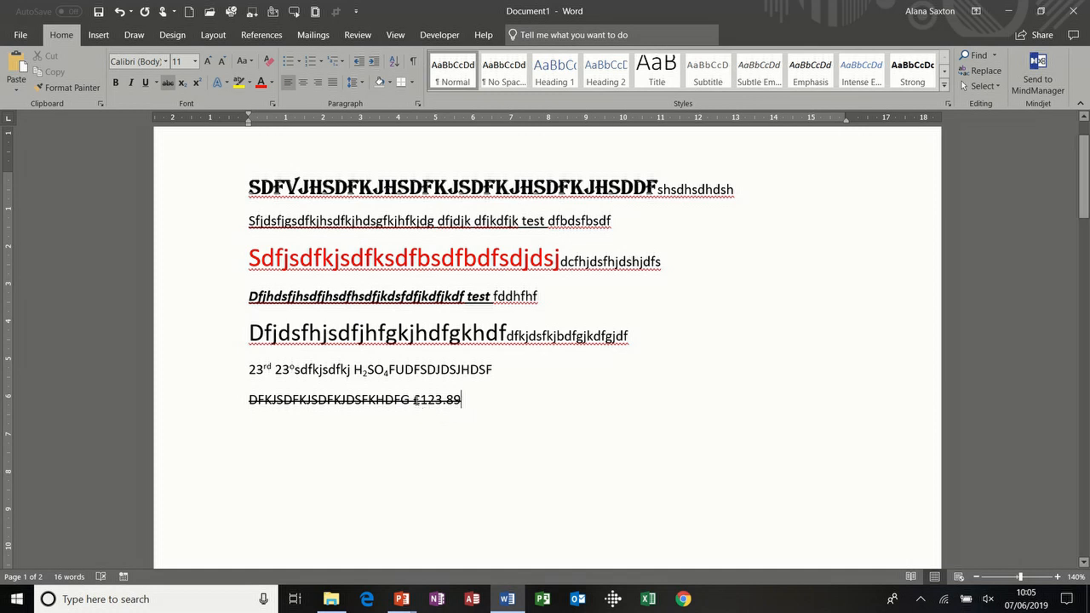
# Step: Add £23.00 with strikethrough, then type a new line 'fkjdfkjfdgkjfgkjdfjk'
pyautogui.hotkey('ctrl', 'space')
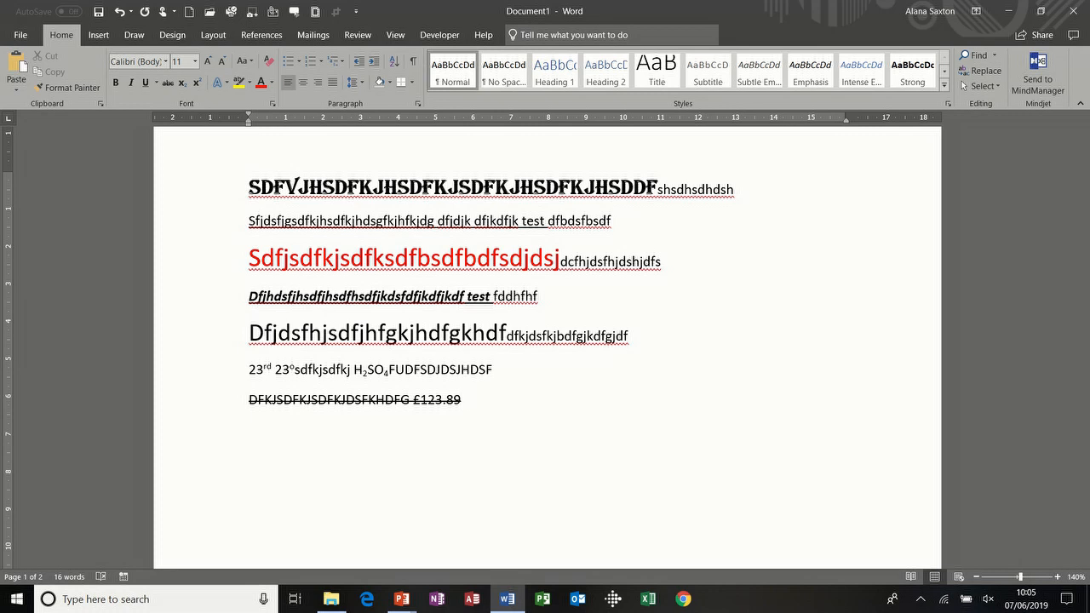
pyautogui.write('£23.00')
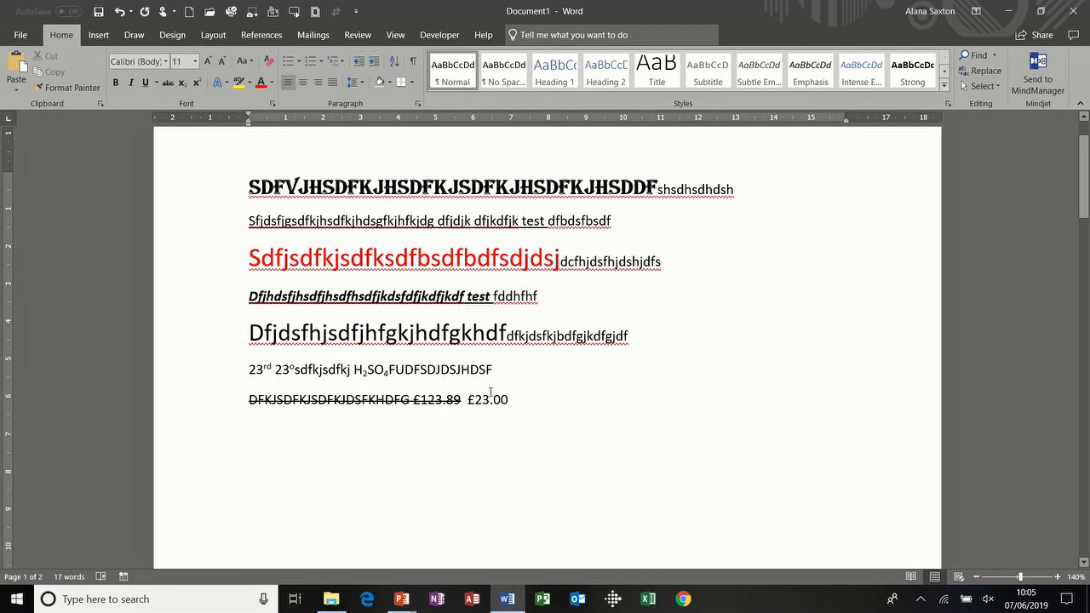
pyautogui.moveTo(467, 399); pyautogui.dragTo(509, 400)
pyautogui.click(168, 84)
pyautogui.click(525, 398)
pyautogui.press('Return')
pyautogui.write('fkjdfkjfdgkjfgkjdfjk')
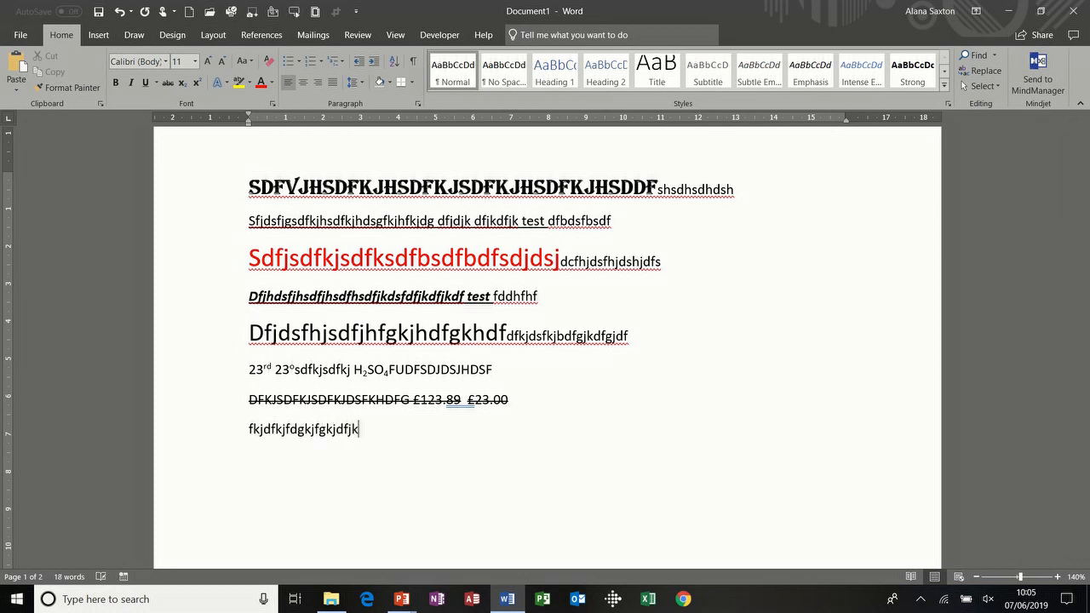
# Step: Hide the line 'fkjdfkjfdgkjfgkjdfjk', reveal hidden text and paragraph marks, then create a new document
pyautogui.click(199, 432)
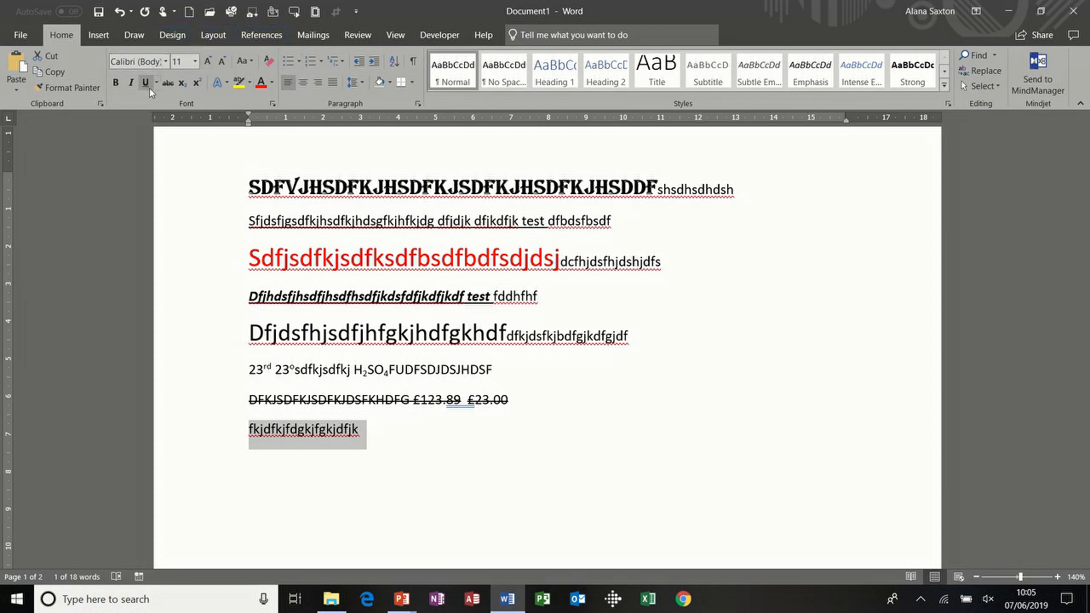
pyautogui.click(273, 104)
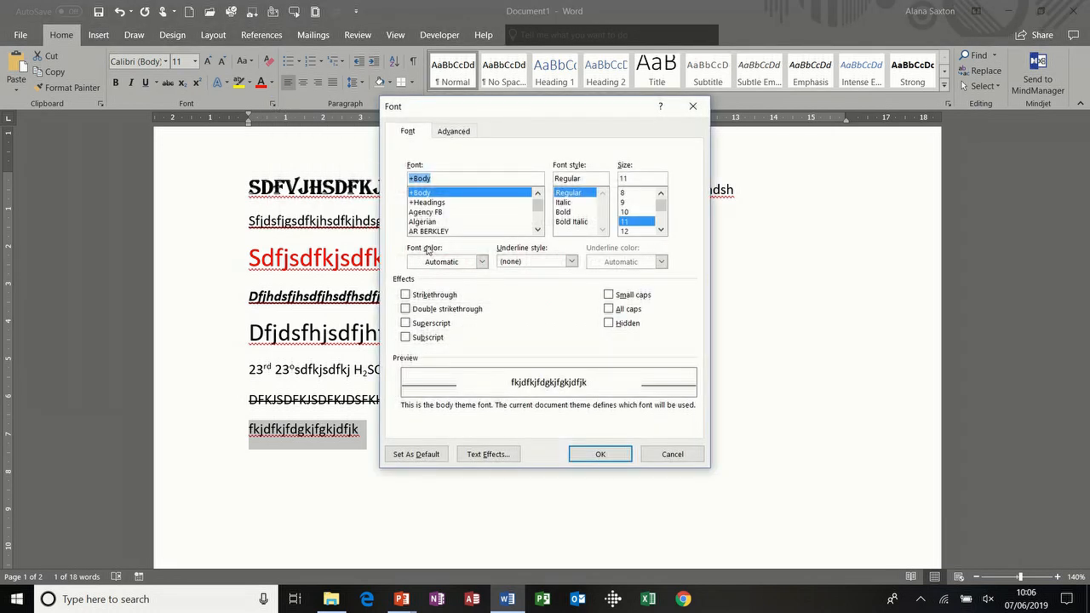
pyautogui.click(608, 323)
pyautogui.click(605, 453)
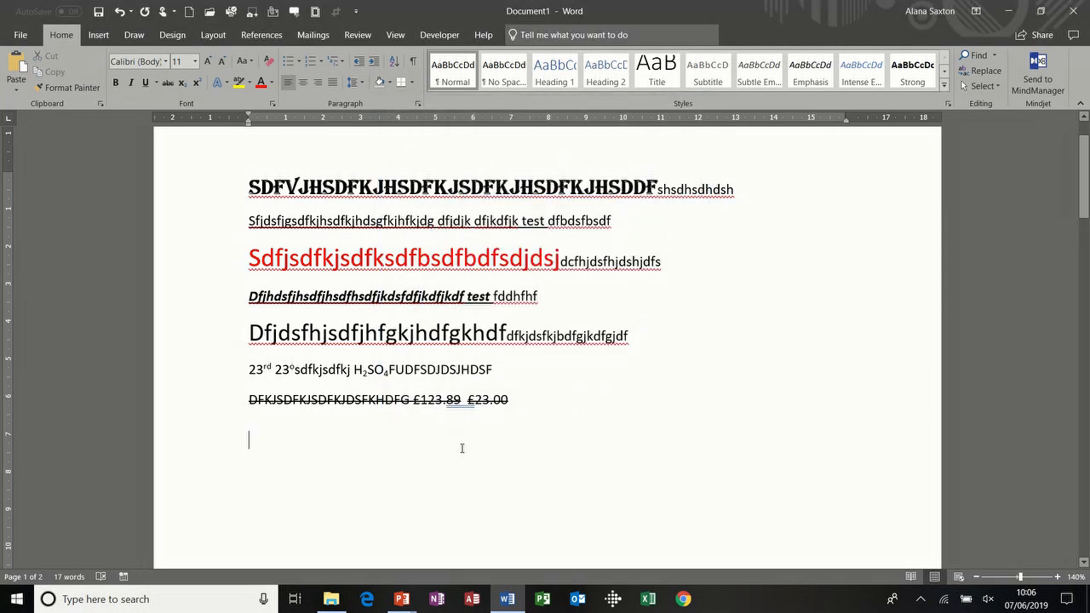
pyautogui.click(416, 61)
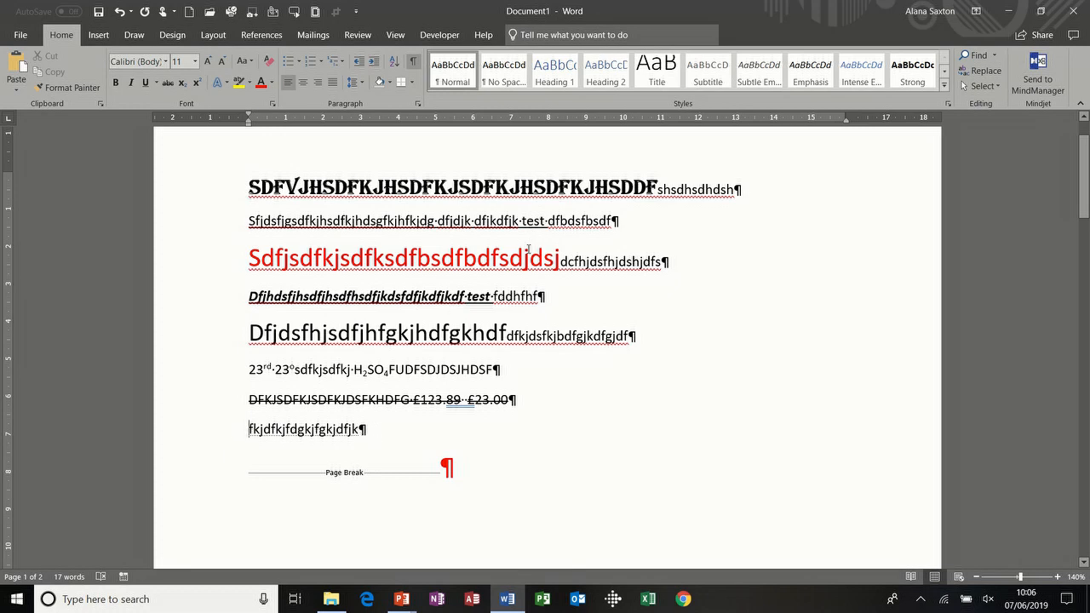
pyautogui.hotkey('ctrl', 'n')
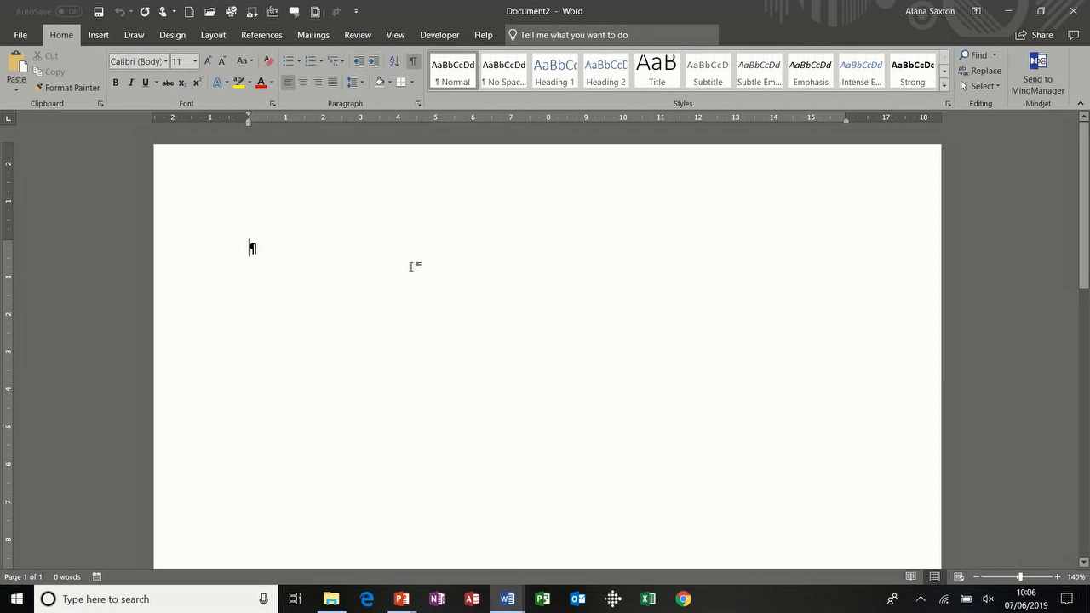
# Step: Hide formatting marks and insert a 3x3 table into the new document
pyautogui.click(413, 61)
pyautogui.click(99, 36)
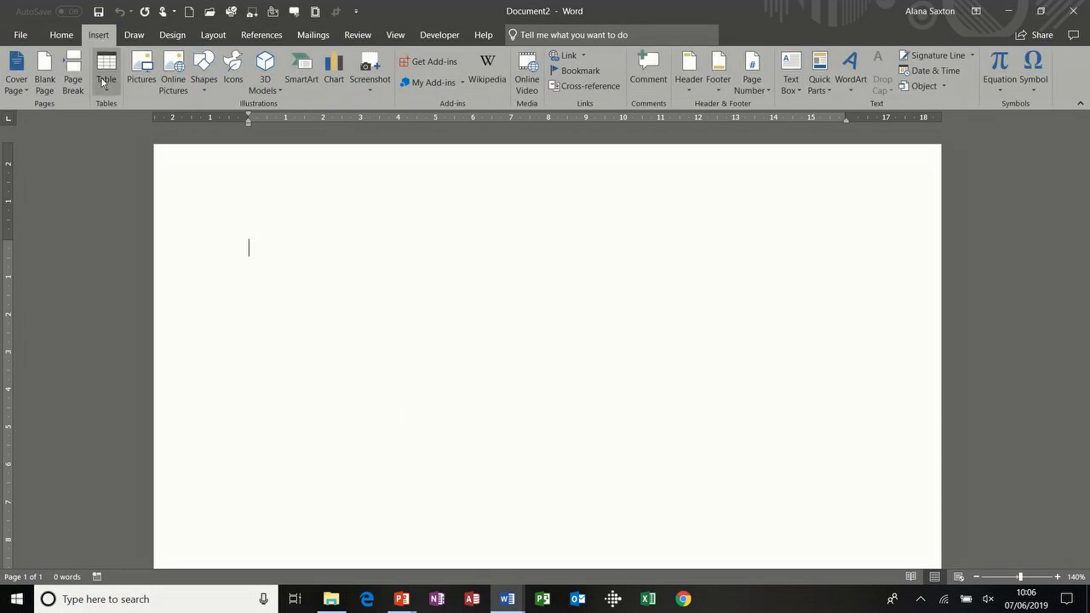
pyautogui.click(103, 64)
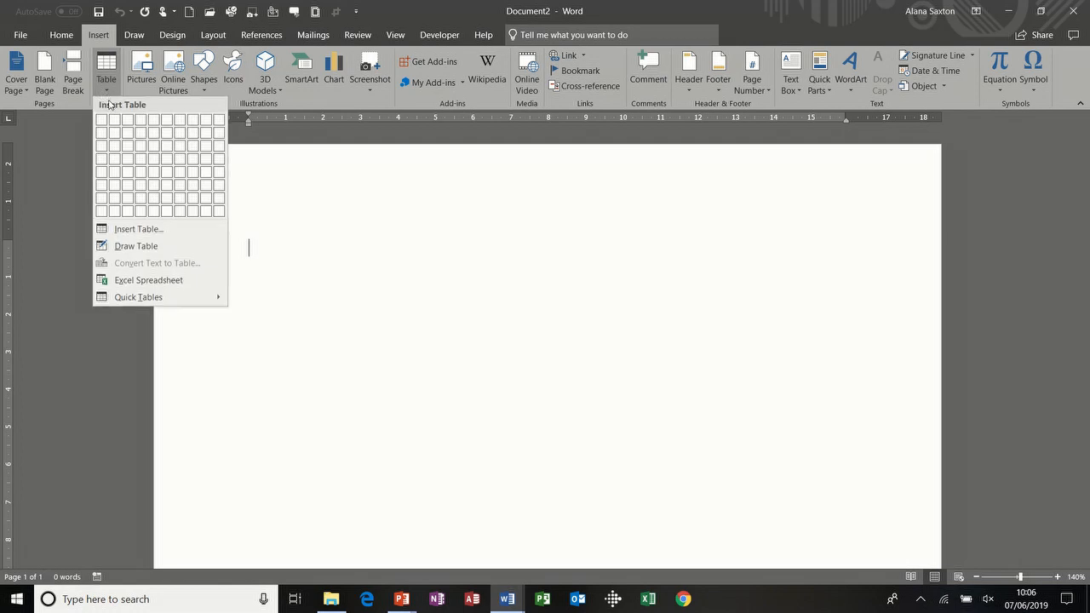
pyautogui.click(130, 152)
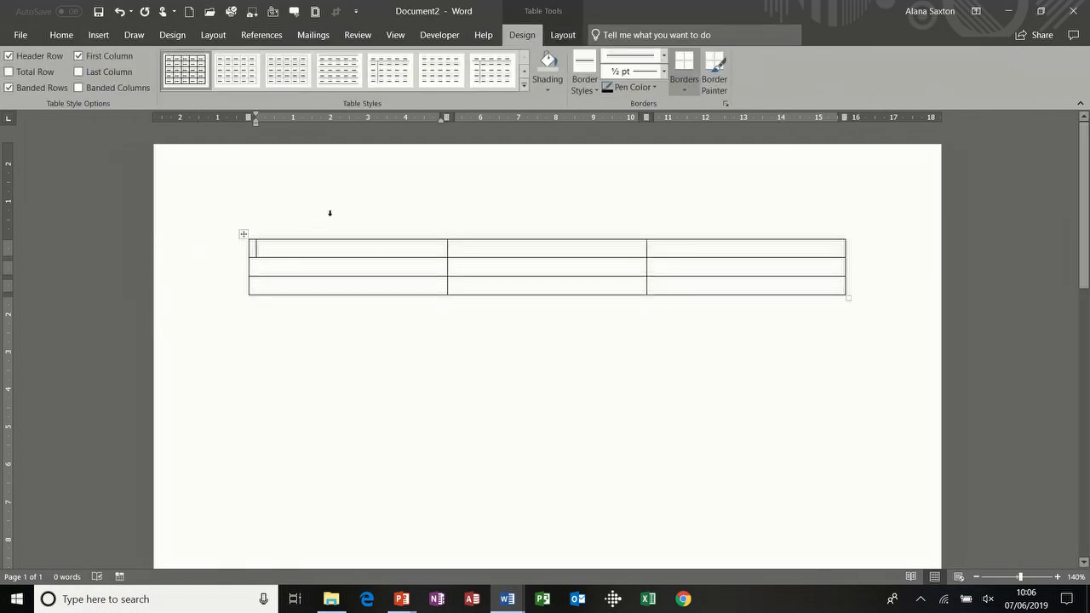
# Step: Type Name, Phone and Email down the table's first column
pyautogui.write('Name')
pyautogui.press('Down')
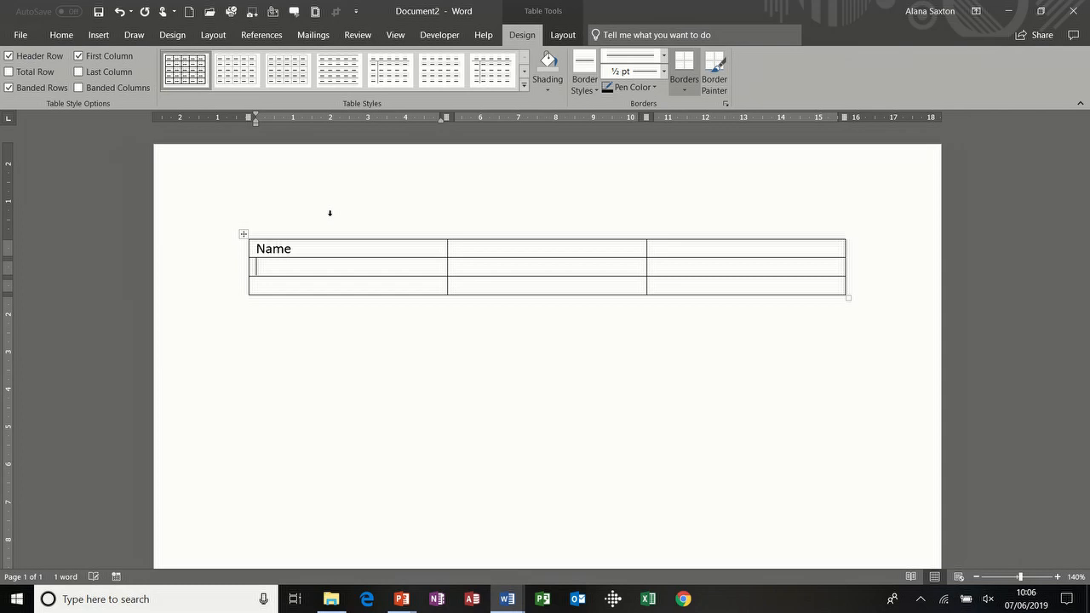
pyautogui.write('Phone')
pyautogui.press('Down')
pyautogui.write('Email')
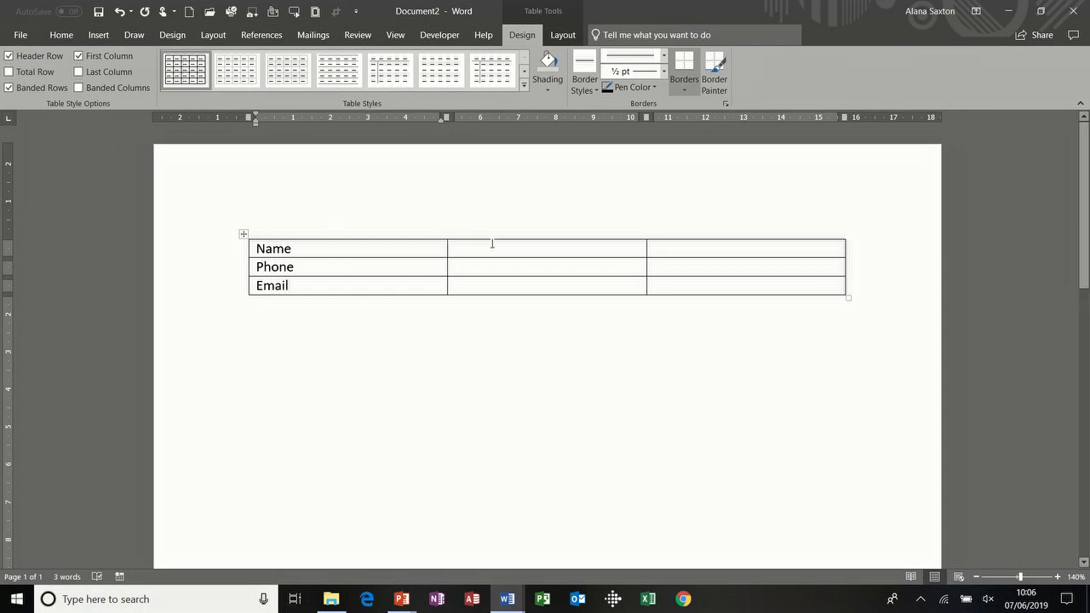
# Step: Enter Surname only, Mobile and Work email in the third column beside each label
pyautogui.click(660, 252)
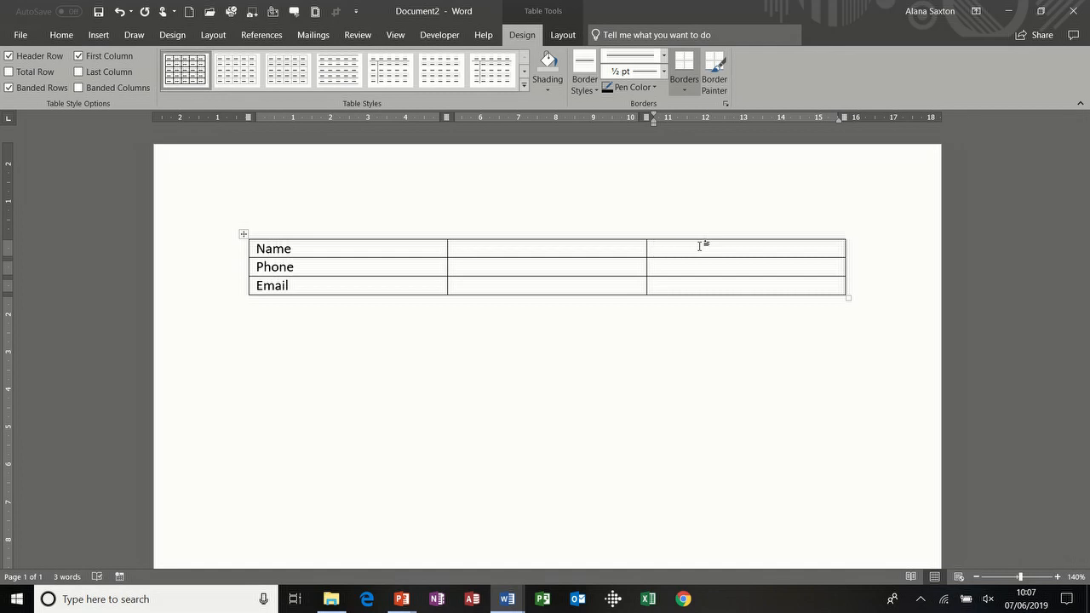
pyautogui.write('Surname only')
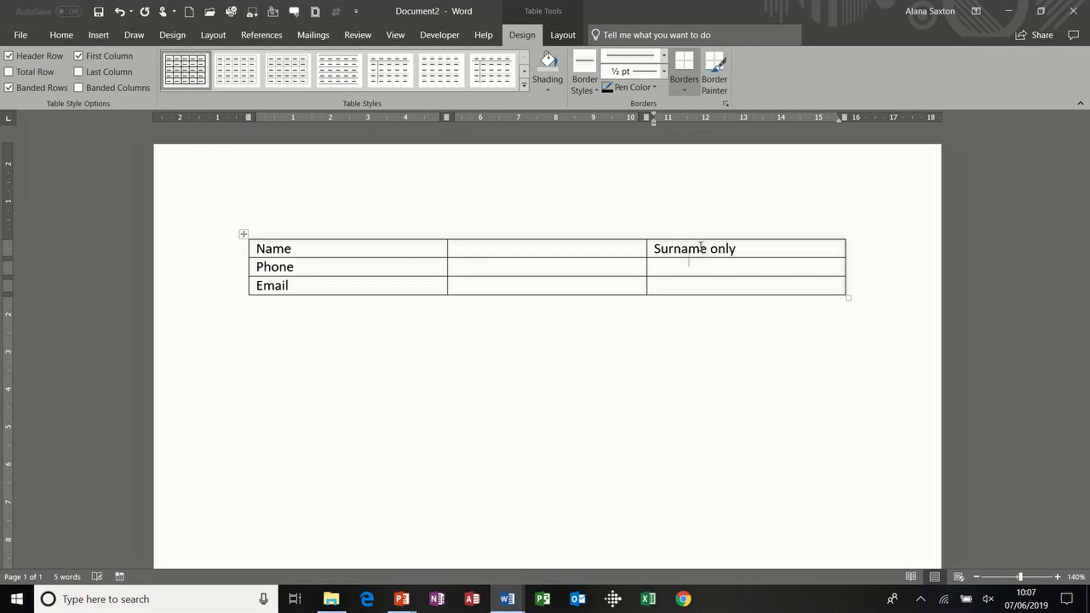
pyautogui.write('mobile')
pyautogui.press('Down')
pyautogui.write('wor')
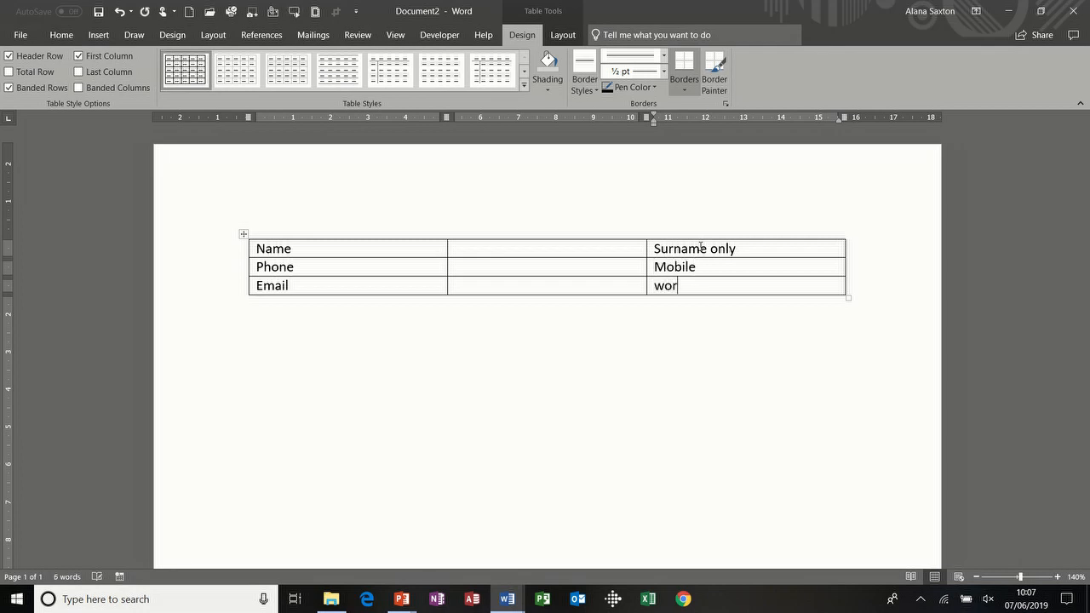
pyautogui.write('k email')
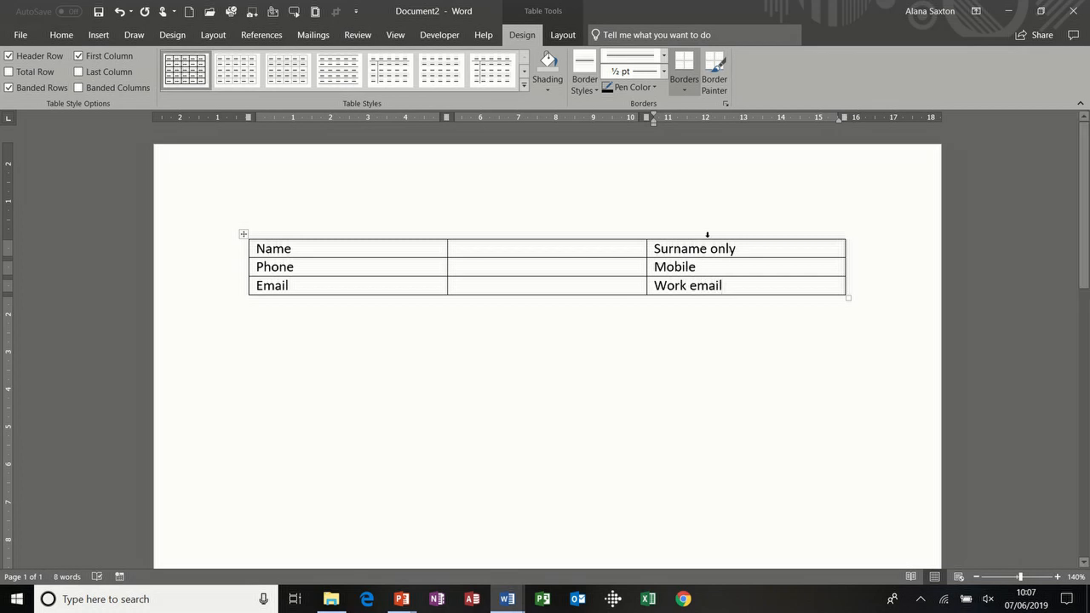
pyautogui.click(698, 234)
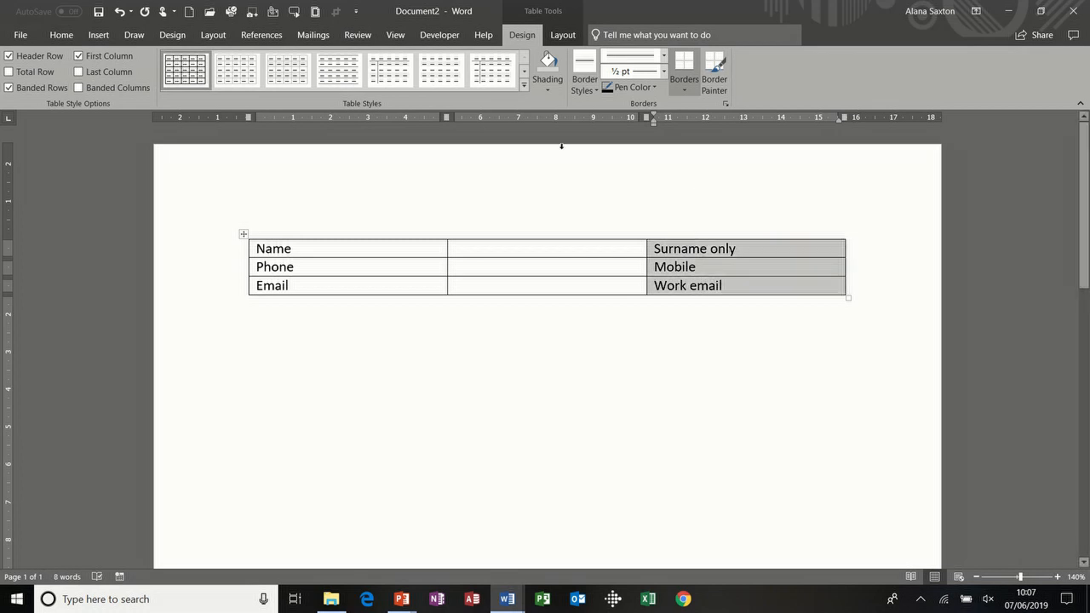
# Step: Apply the Hidden font effect to the selected third column's text
pyautogui.click(66, 35)
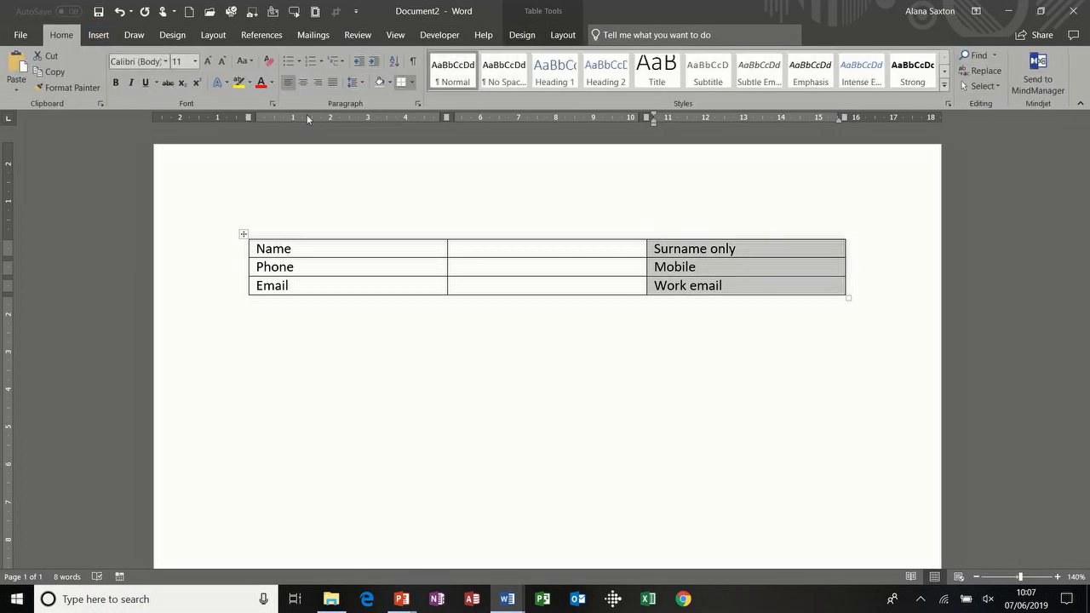
pyautogui.click(271, 103)
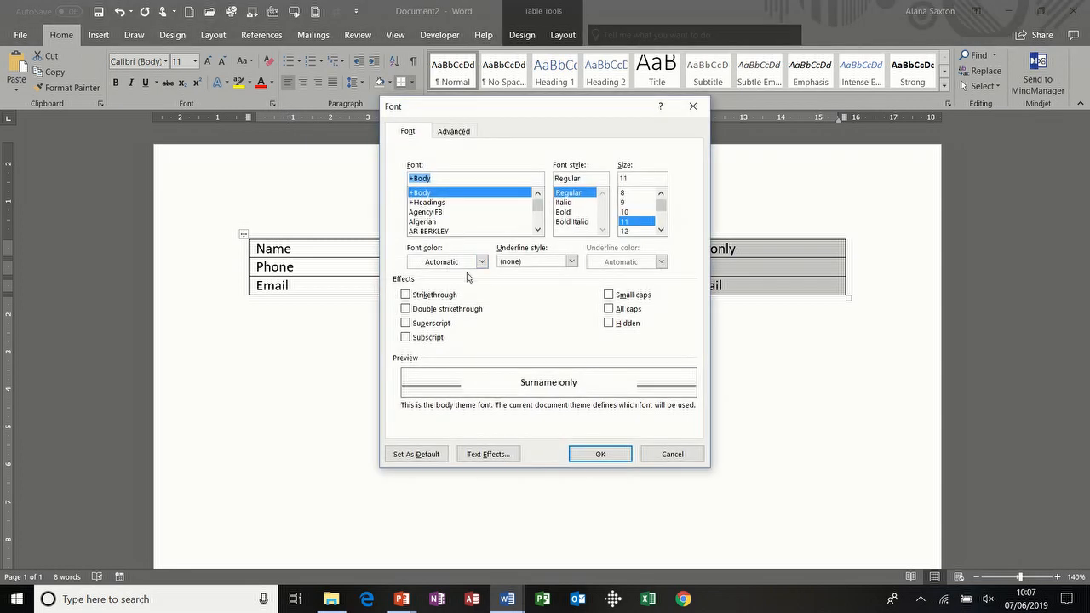
pyautogui.click(609, 324)
pyautogui.click(595, 453)
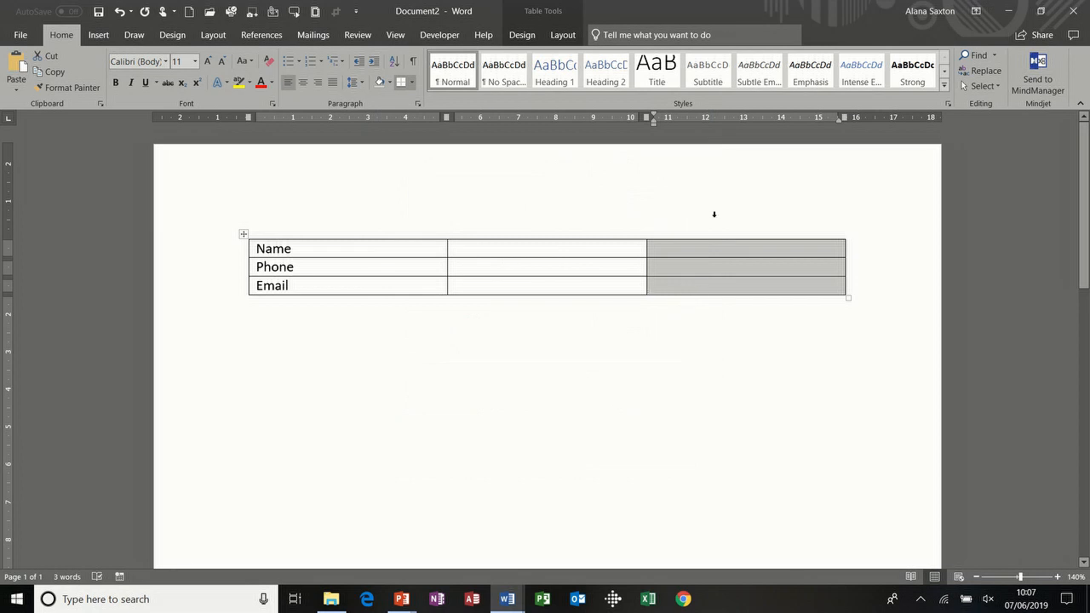
pyautogui.click(523, 35)
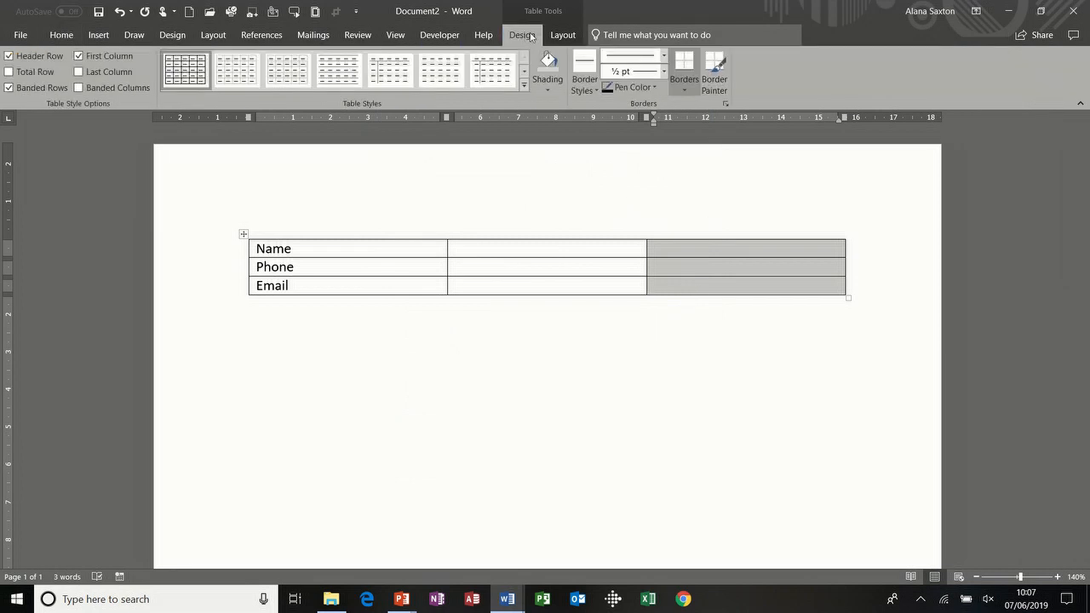
# Step: Set No Border on the third column, then change the second column's borders
pyautogui.click(694, 85)
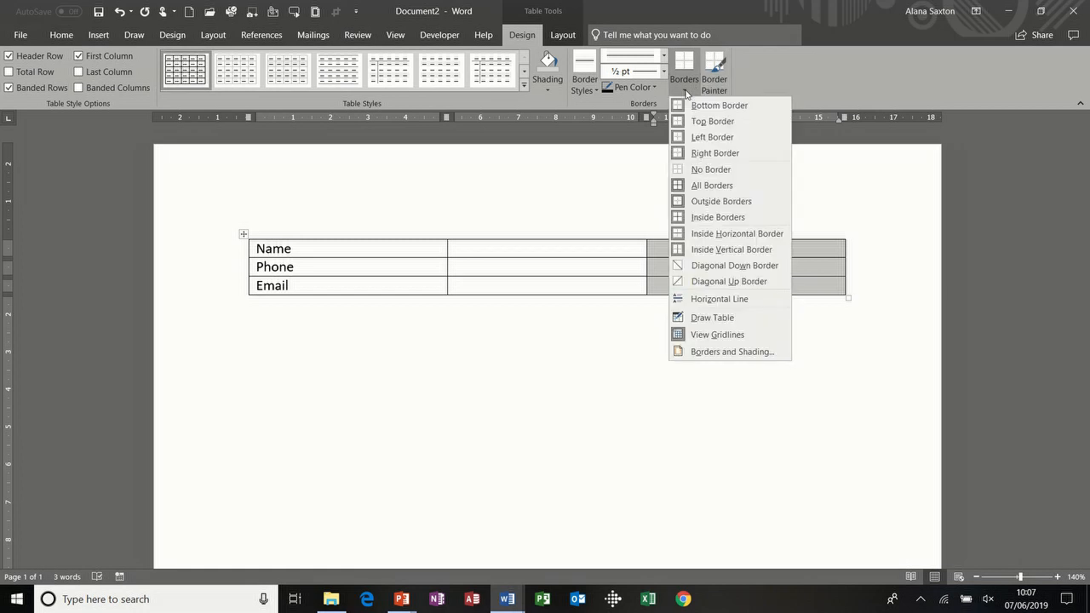
pyautogui.click(698, 168)
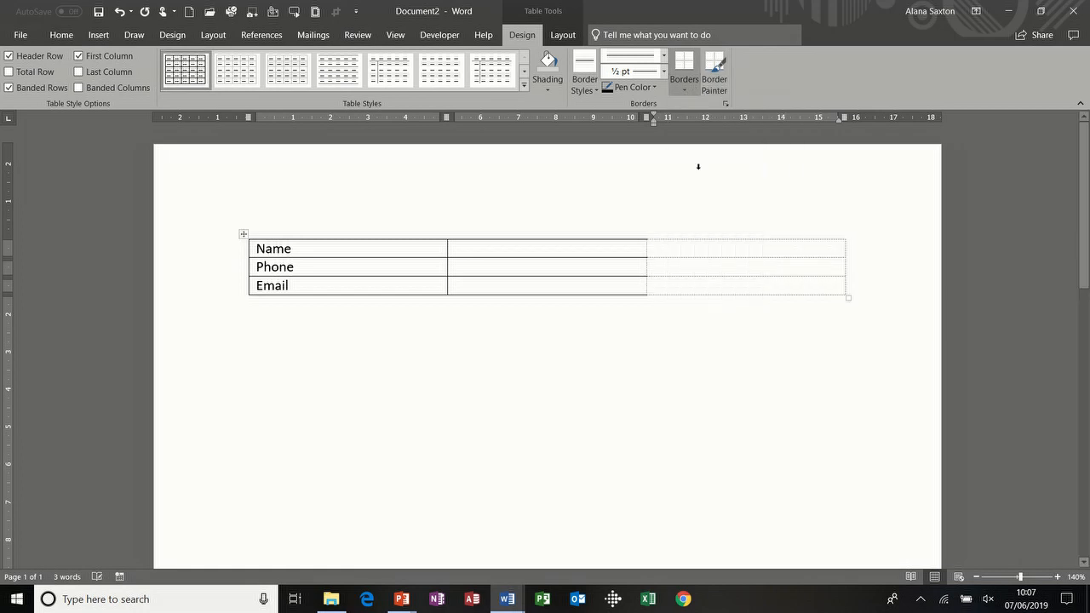
pyautogui.click(613, 228)
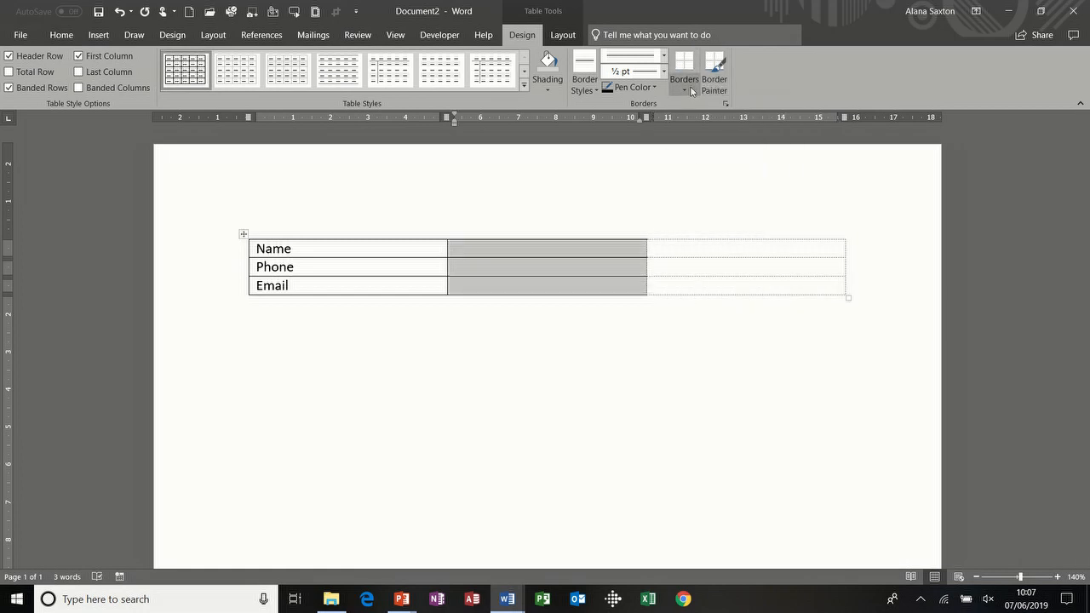
pyautogui.click(688, 89)
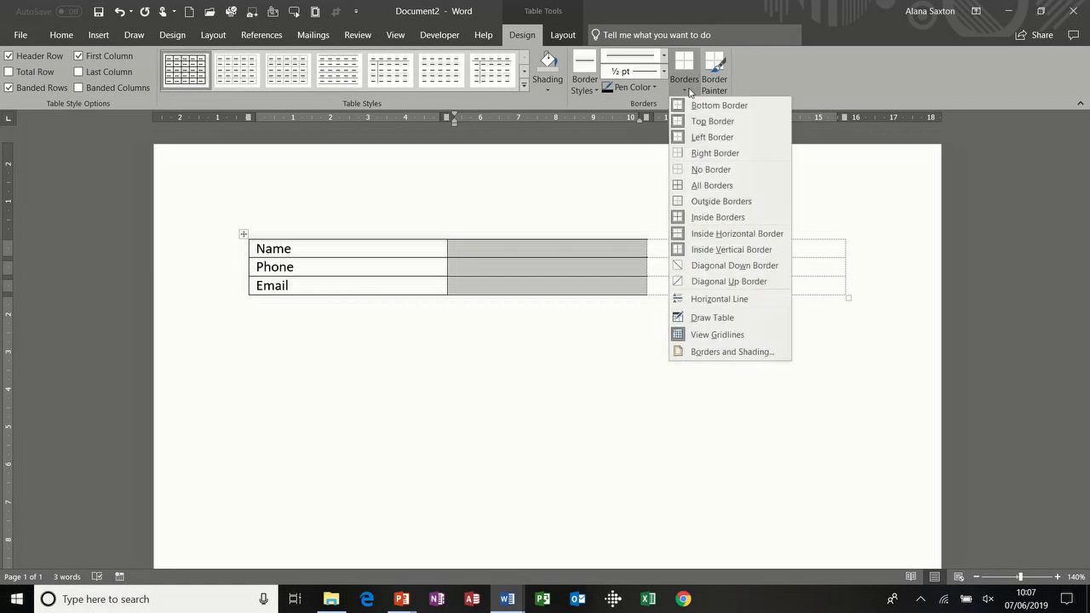
pyautogui.click(728, 152)
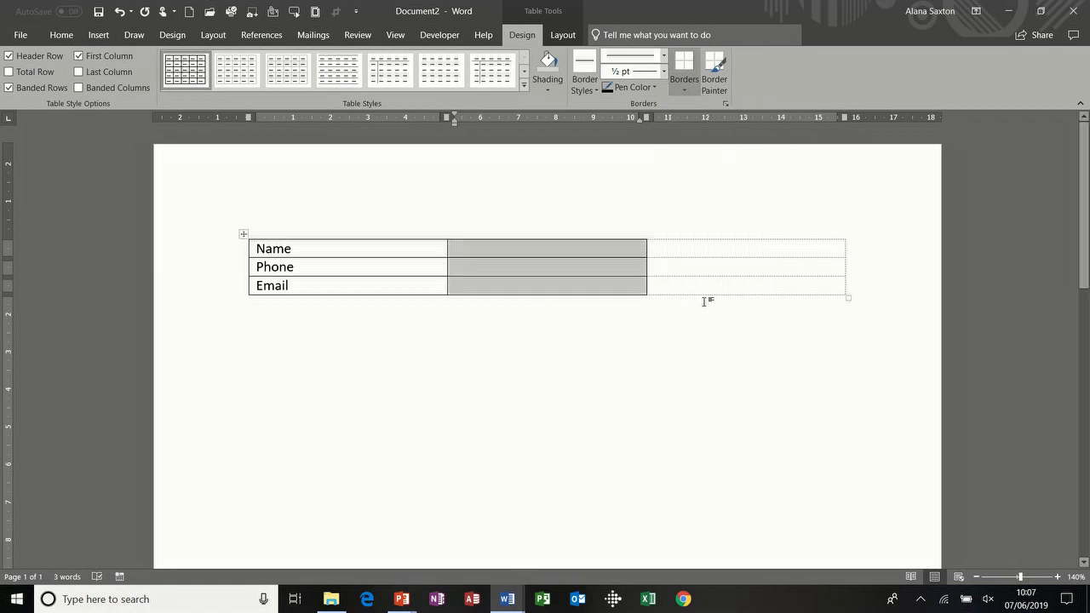
pyautogui.click(673, 247)
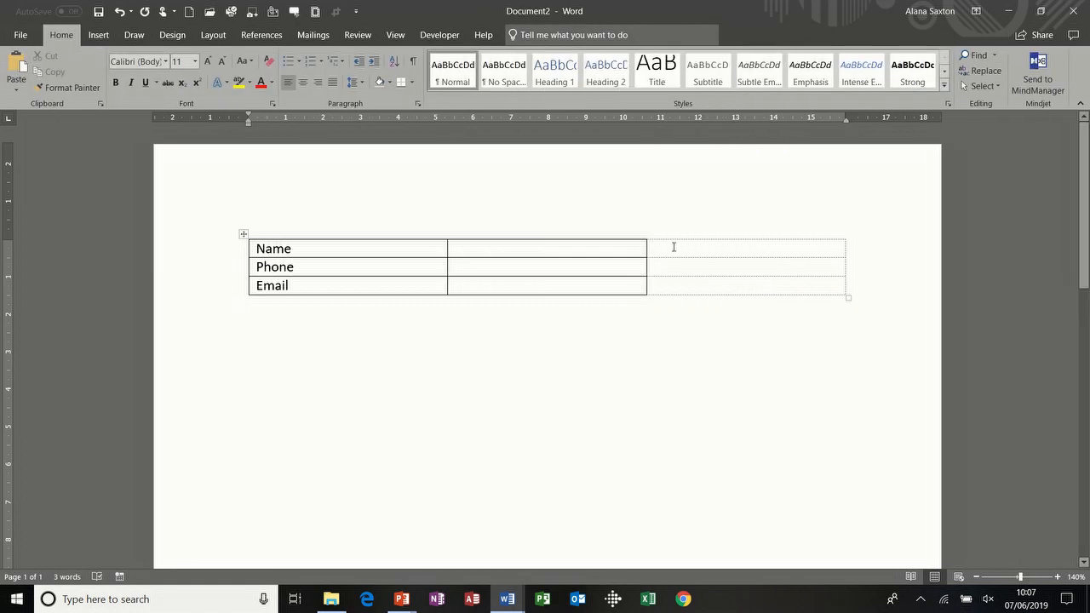
pyautogui.click(63, 35)
pyautogui.click(413, 62)
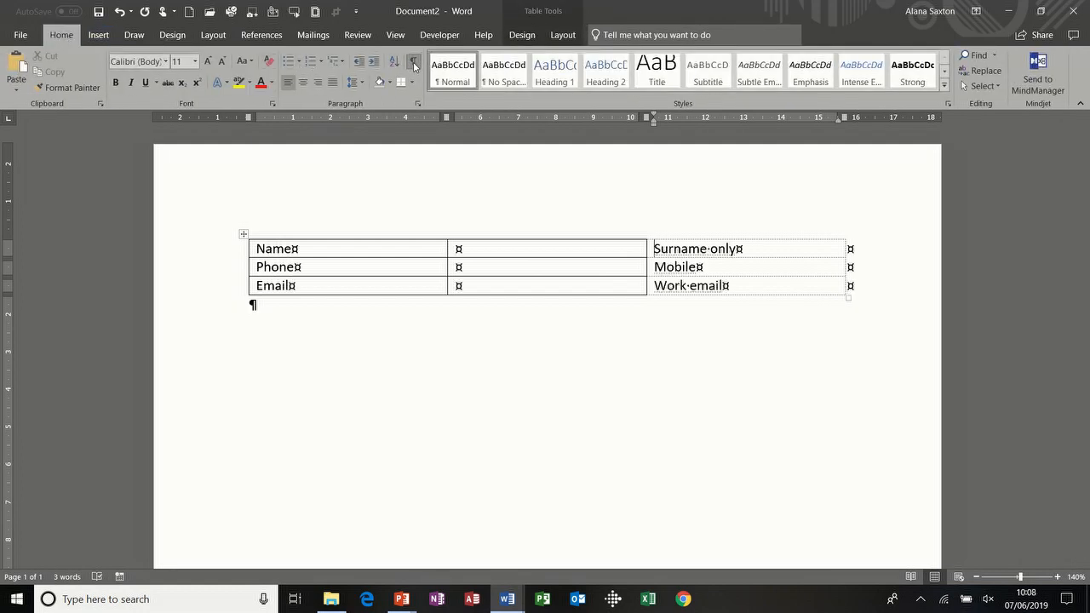
pyautogui.click(413, 62)
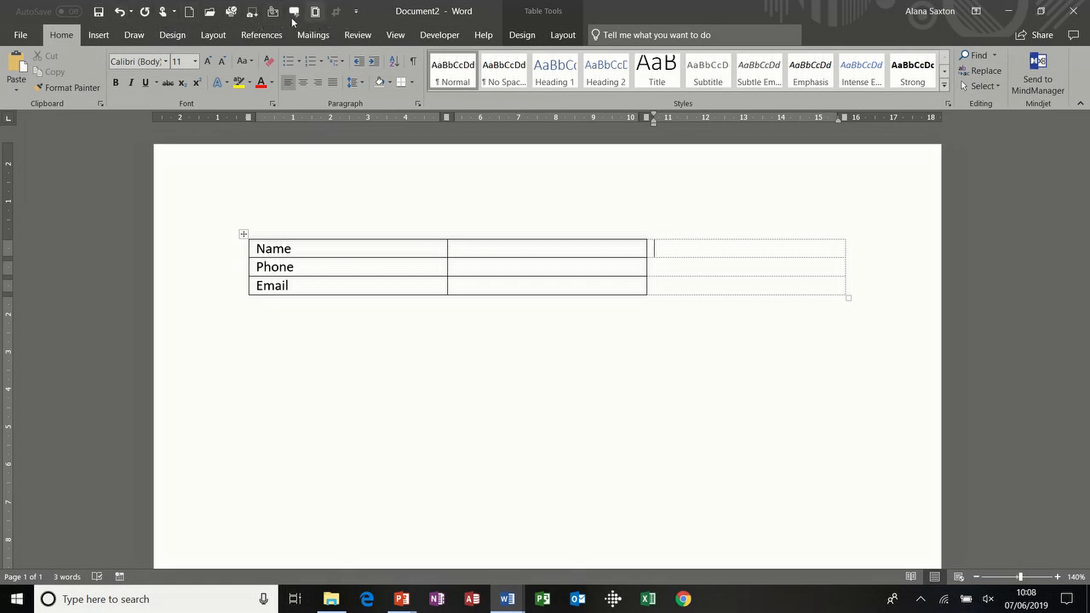
# Step: Check Document2 in the print preview, then close it with Don't Save
pyautogui.click(30, 38)
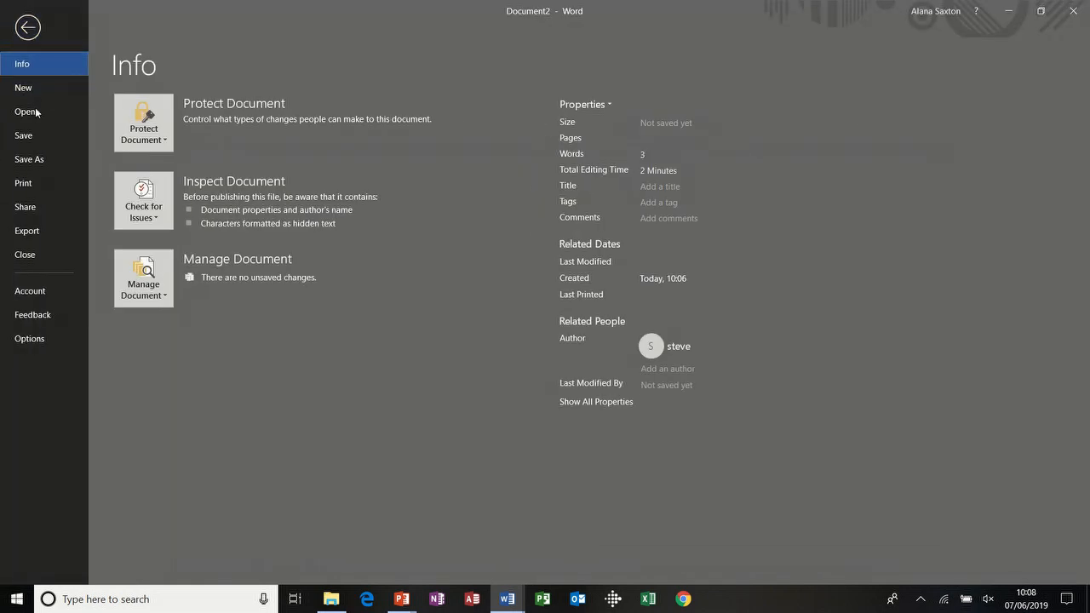
pyautogui.click(34, 183)
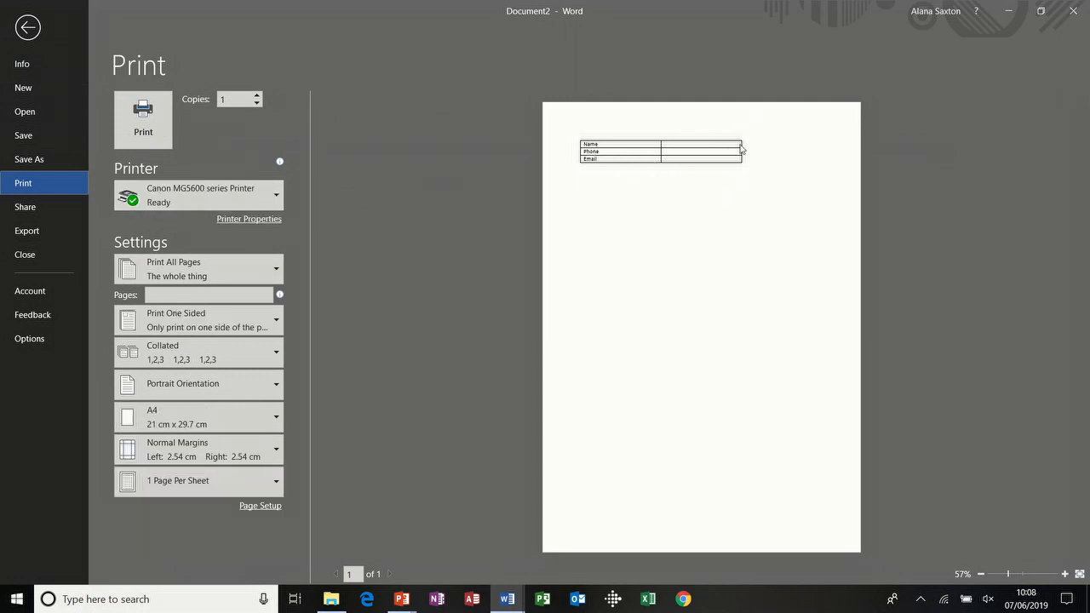
pyautogui.click(27, 27)
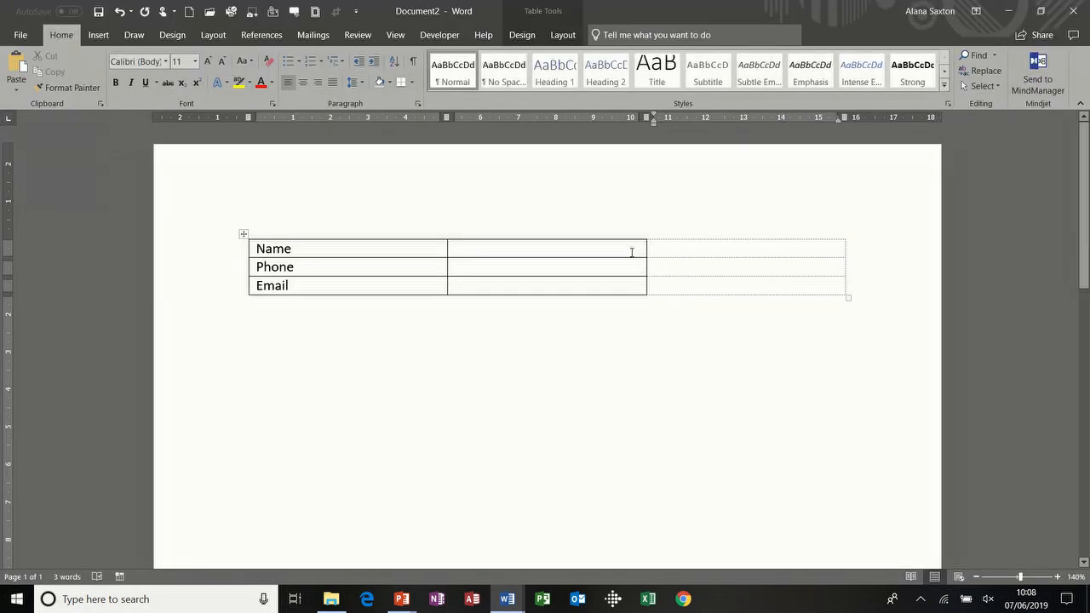
pyautogui.hotkey('ctrl', 'w')
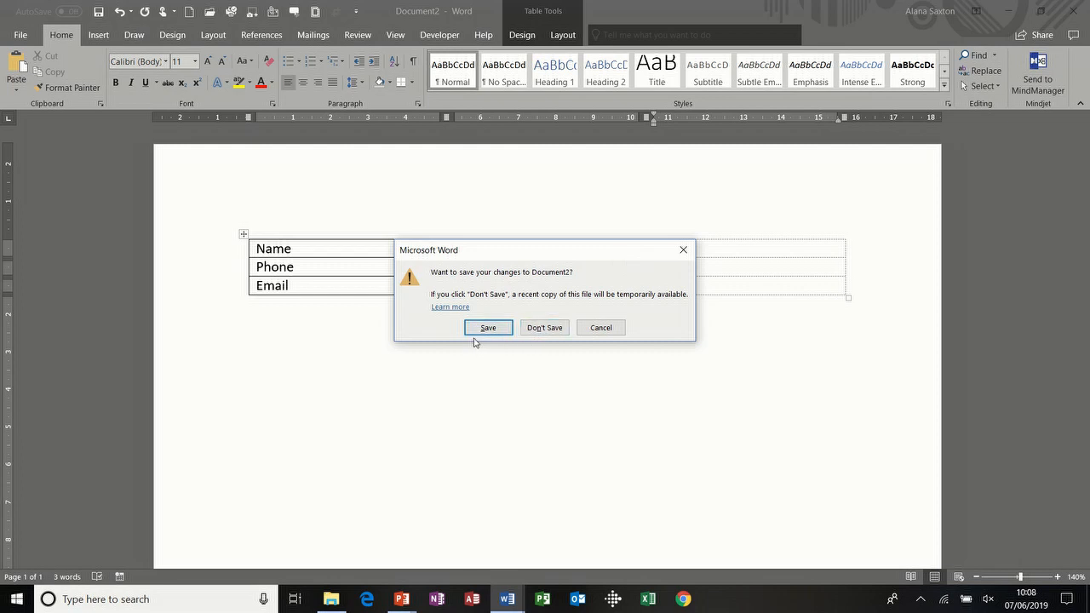
pyautogui.click(544, 328)
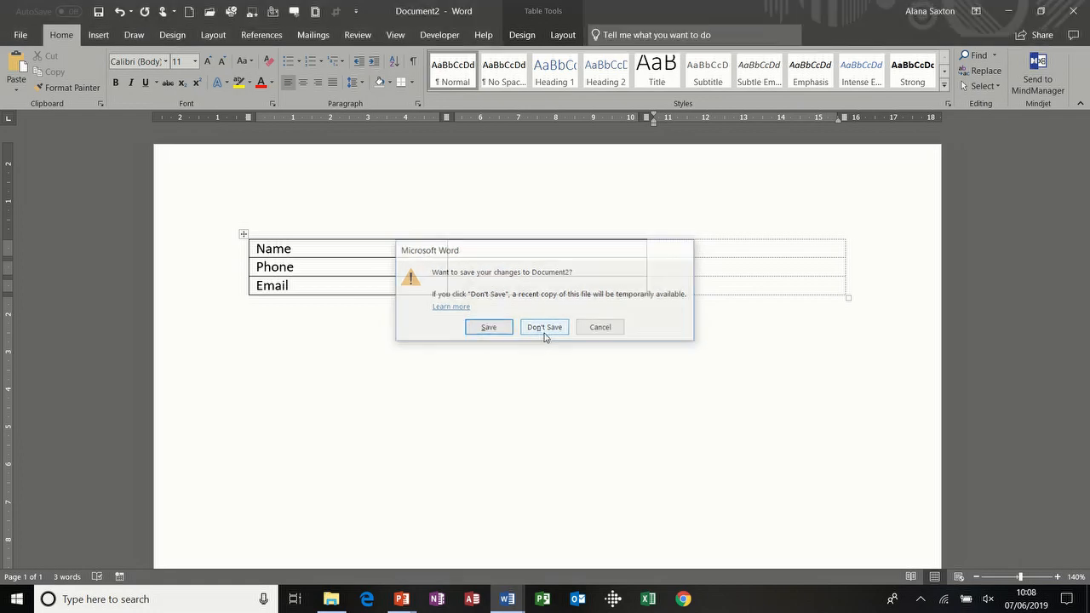
# Step: Clear the Hidden font effect from the last line 'Fkjdfkjfdgkjfgkjdfjk'
pyautogui.click(414, 64)
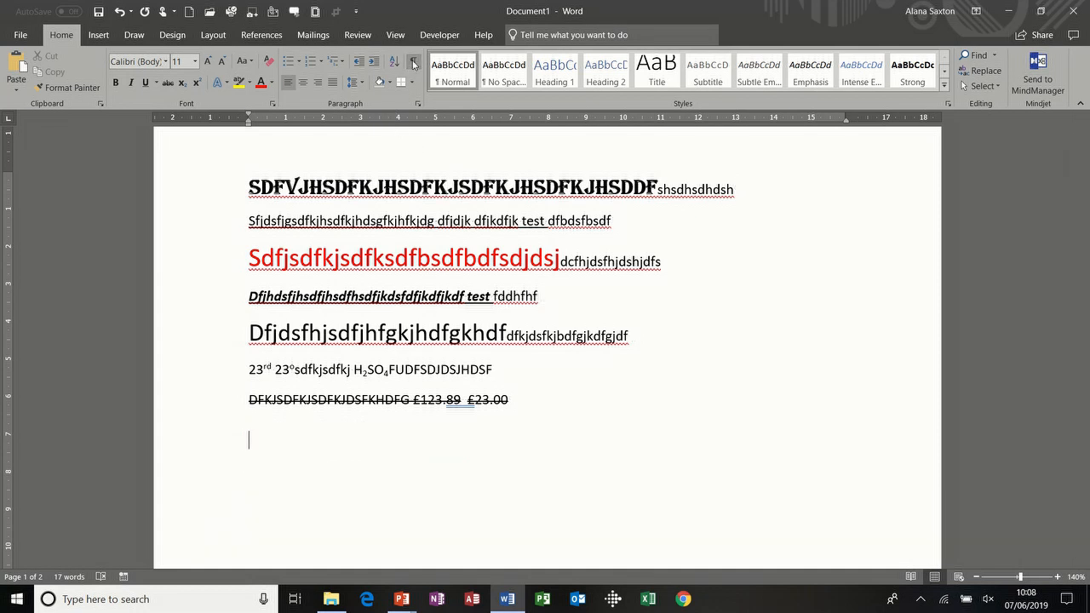
pyautogui.click(414, 64)
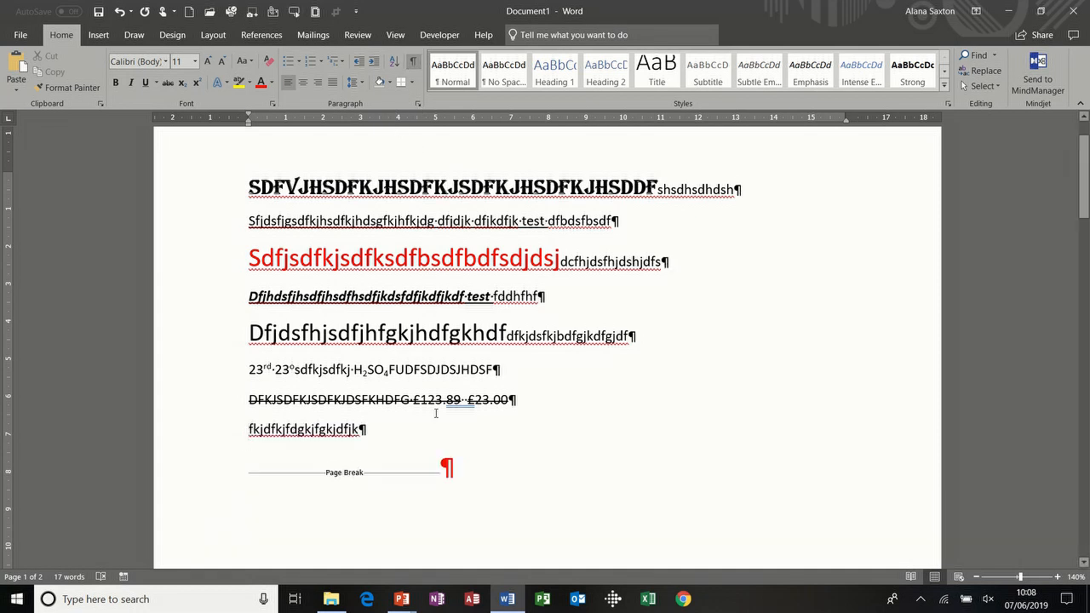
pyautogui.rightClick(219, 433)
pyautogui.click(199, 434)
pyautogui.click(185, 433)
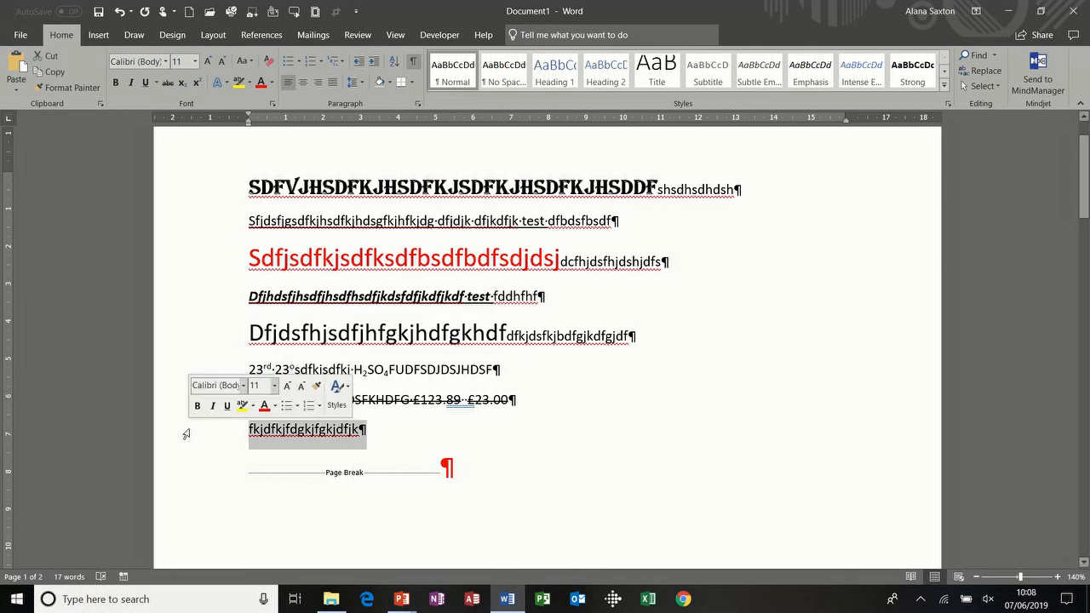
pyautogui.click(275, 106)
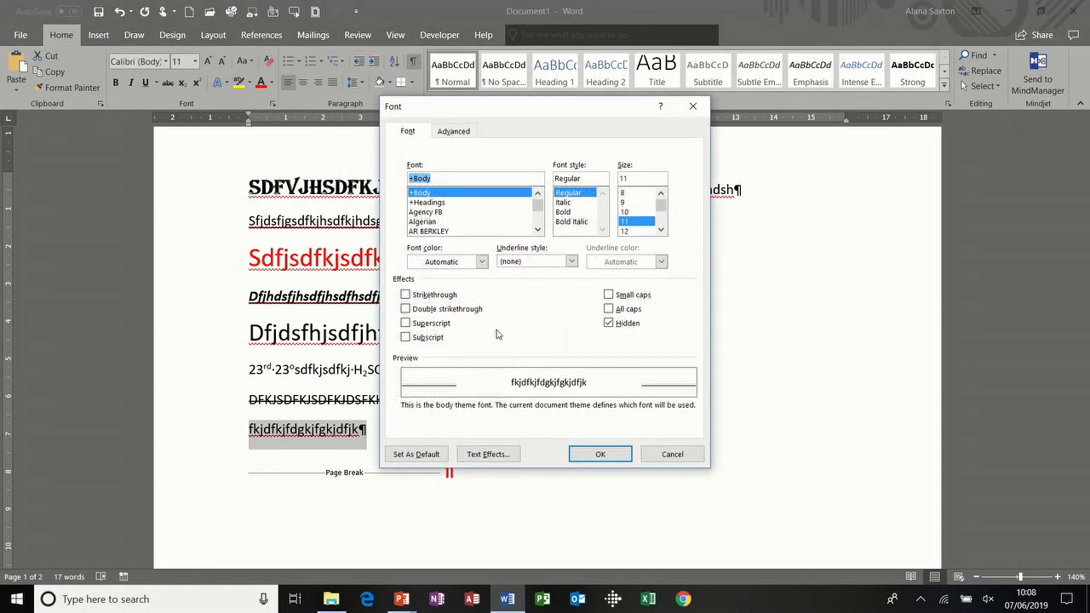
pyautogui.click(609, 325)
pyautogui.click(600, 455)
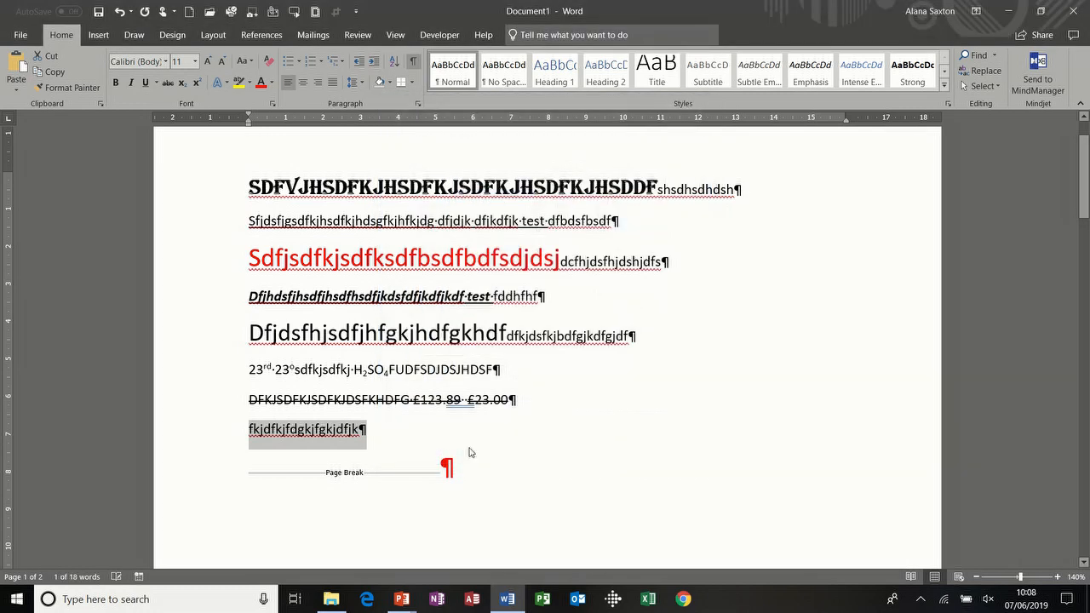
# Step: Turn off formatting marks and add an empty line after the last line
pyautogui.click(385, 439)
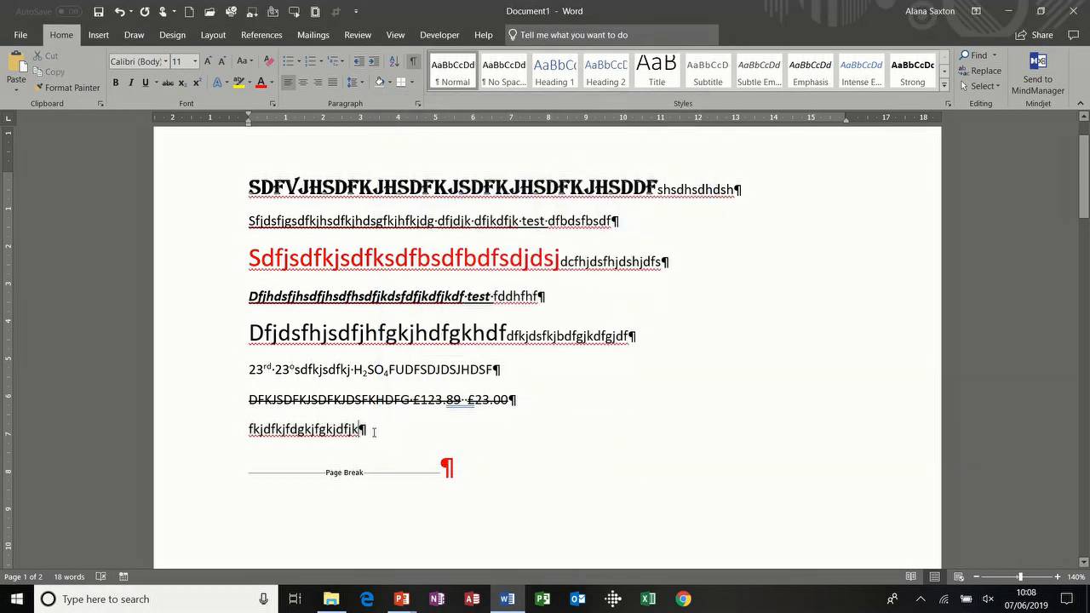
pyautogui.click(413, 60)
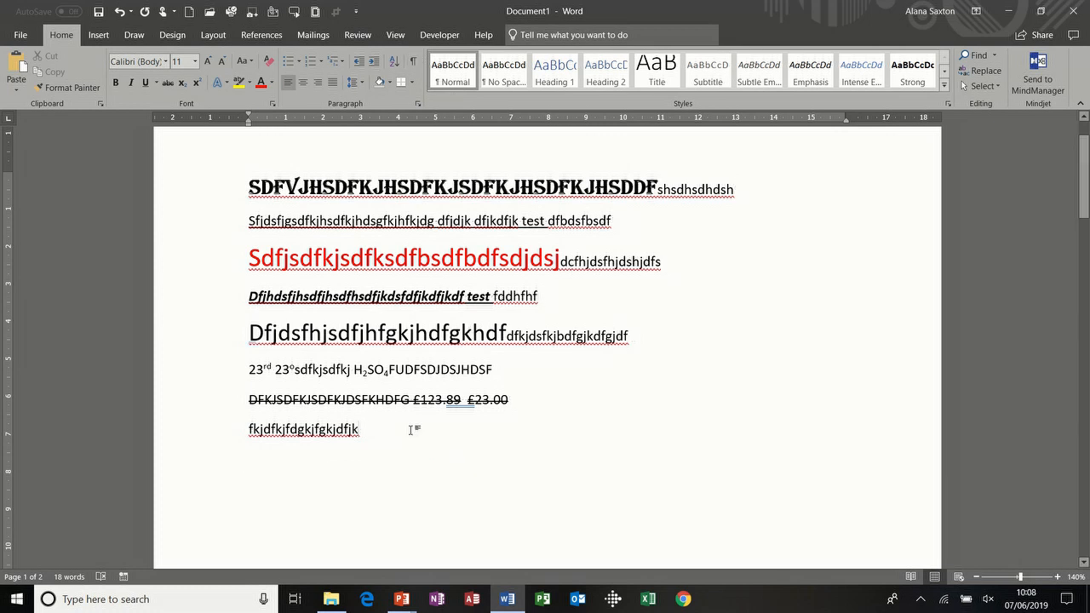
pyautogui.press('Return')
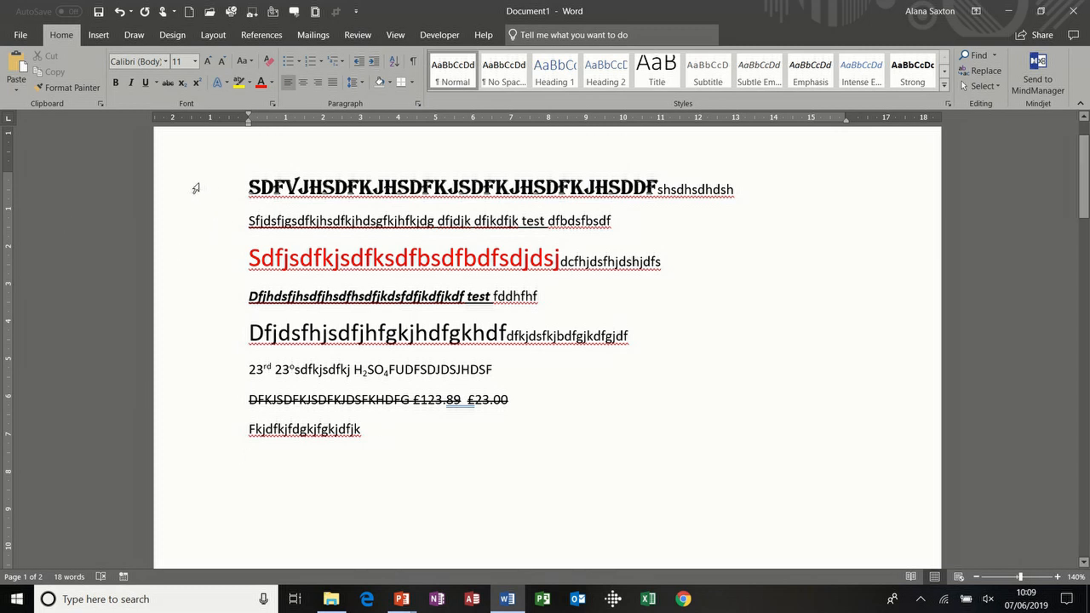
# Step: Select the entire document and reset its character formatting with Ctrl+Space
pyautogui.moveTo(198, 187); pyautogui.dragTo(216, 430)
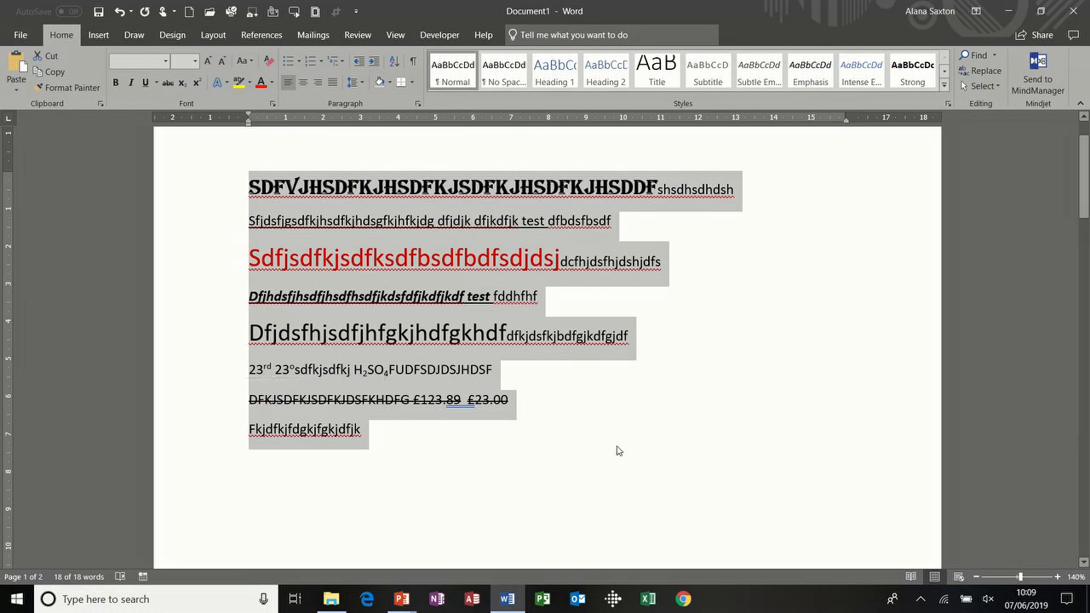
pyautogui.click(428, 455)
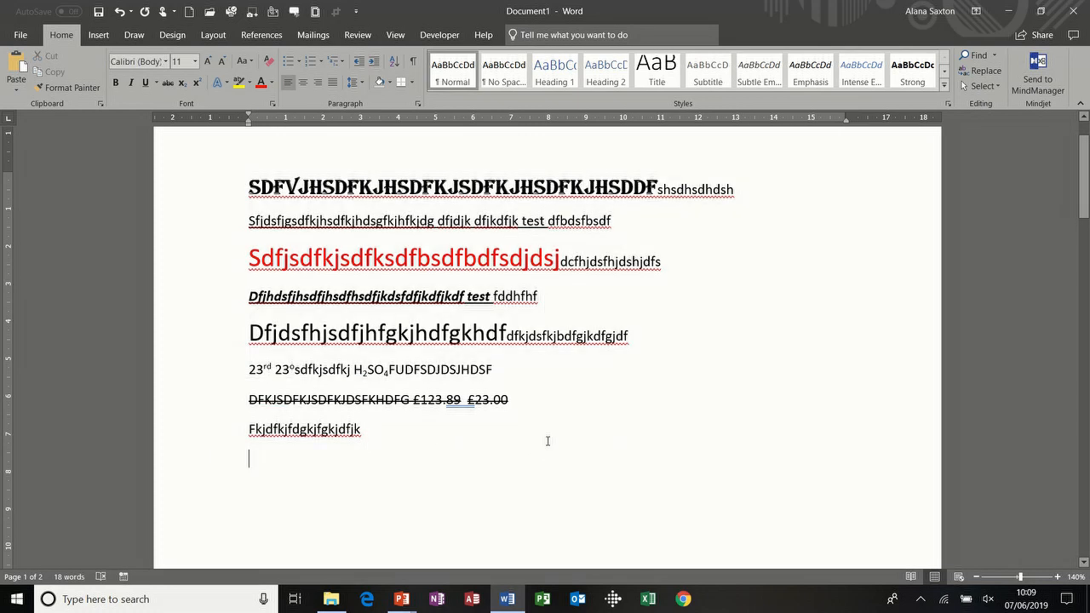
pyautogui.hotkey('ctrl', 'a')
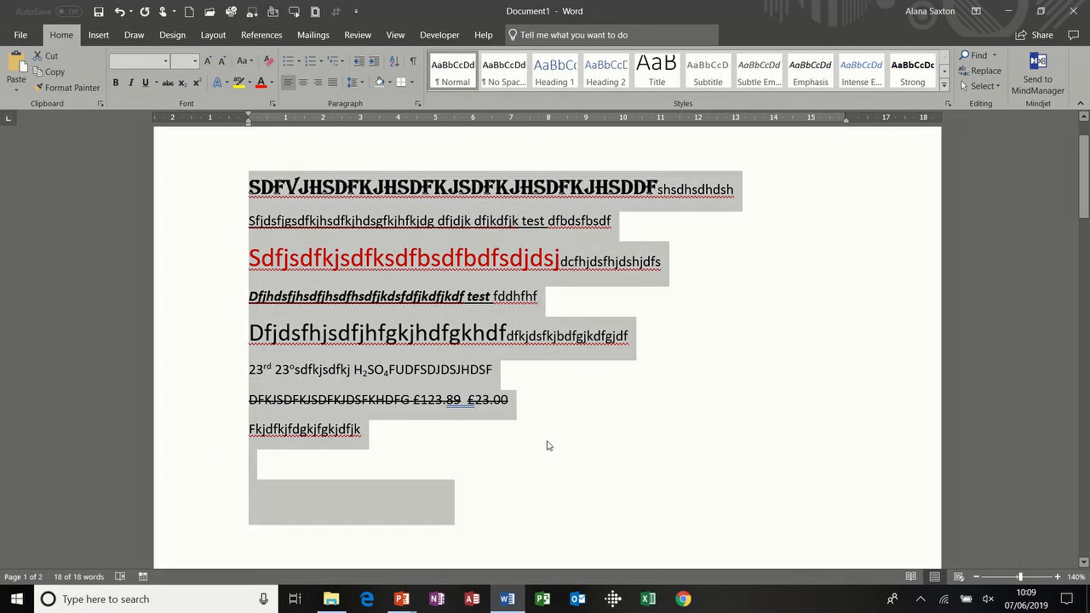
pyautogui.hotkey('ctrl', 'space')
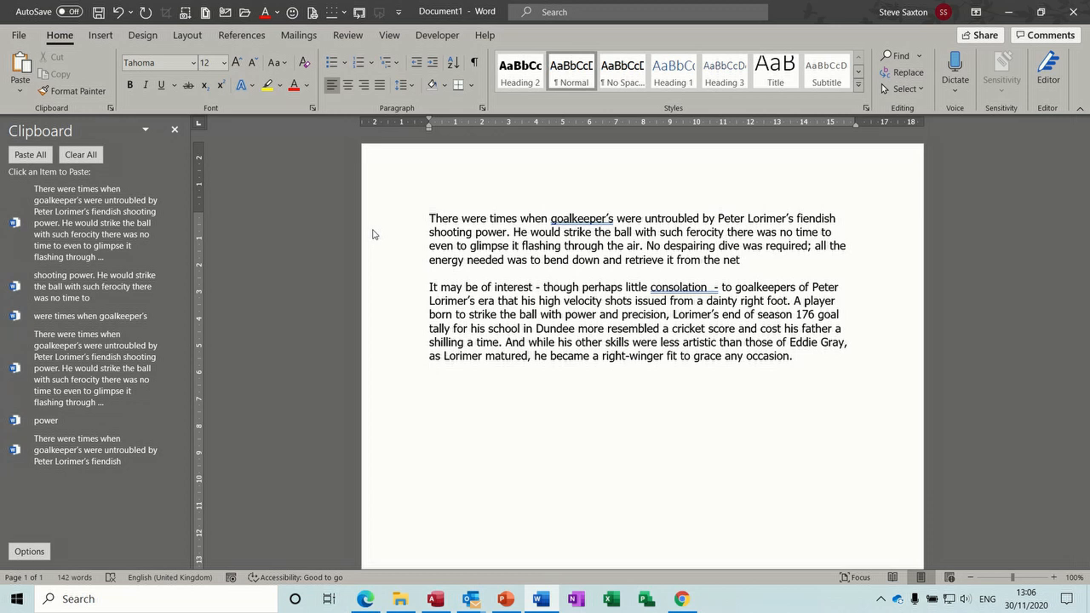
# Step: Close the Clipboard task pane and click into the first paragraph
pyautogui.click(174, 129)
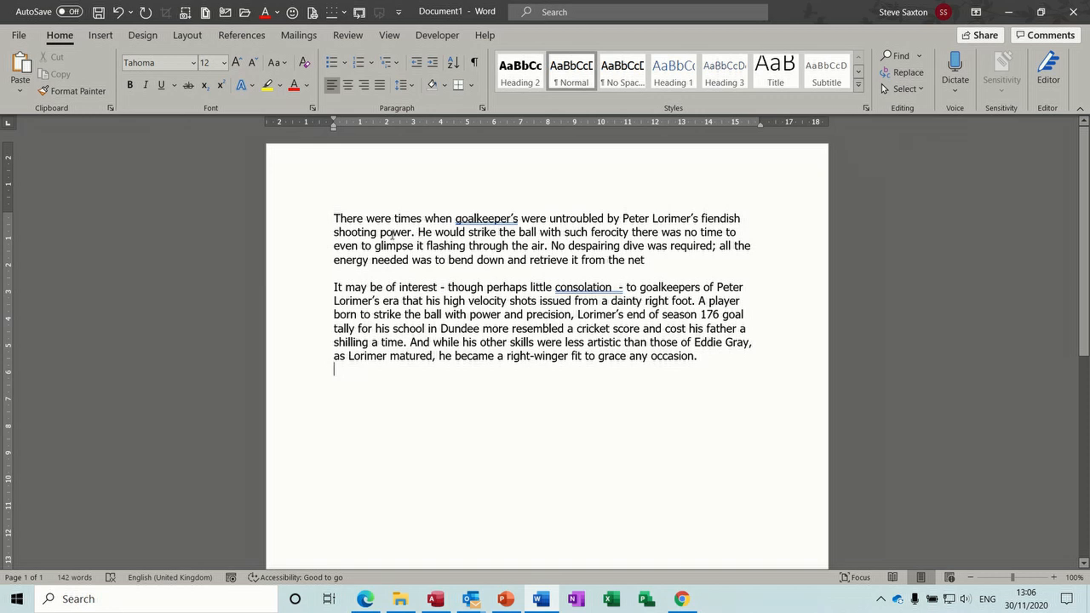
pyautogui.click(312, 235)
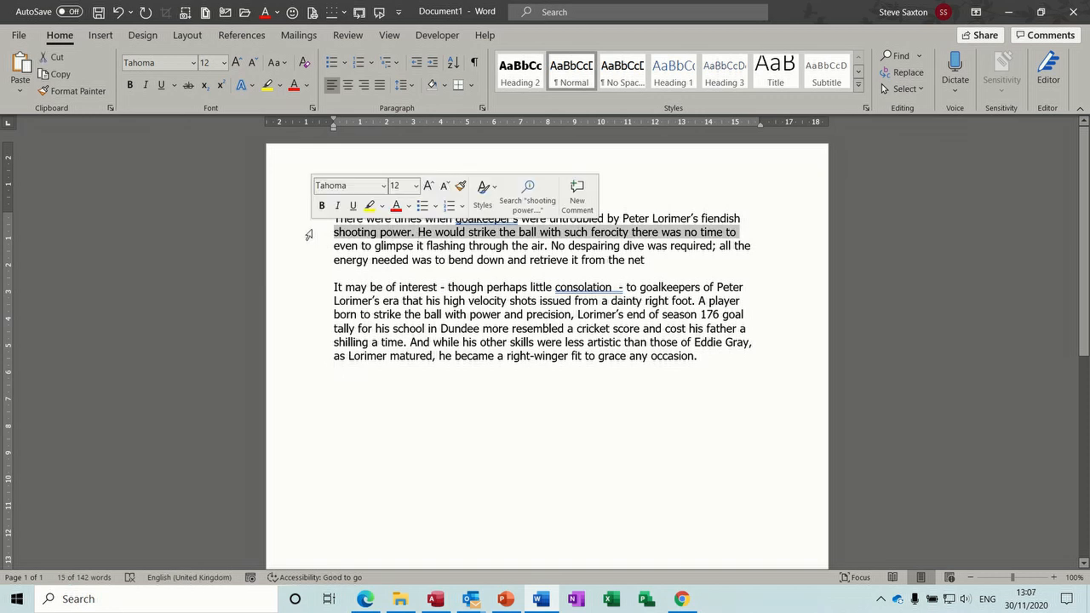
pyautogui.click(407, 245)
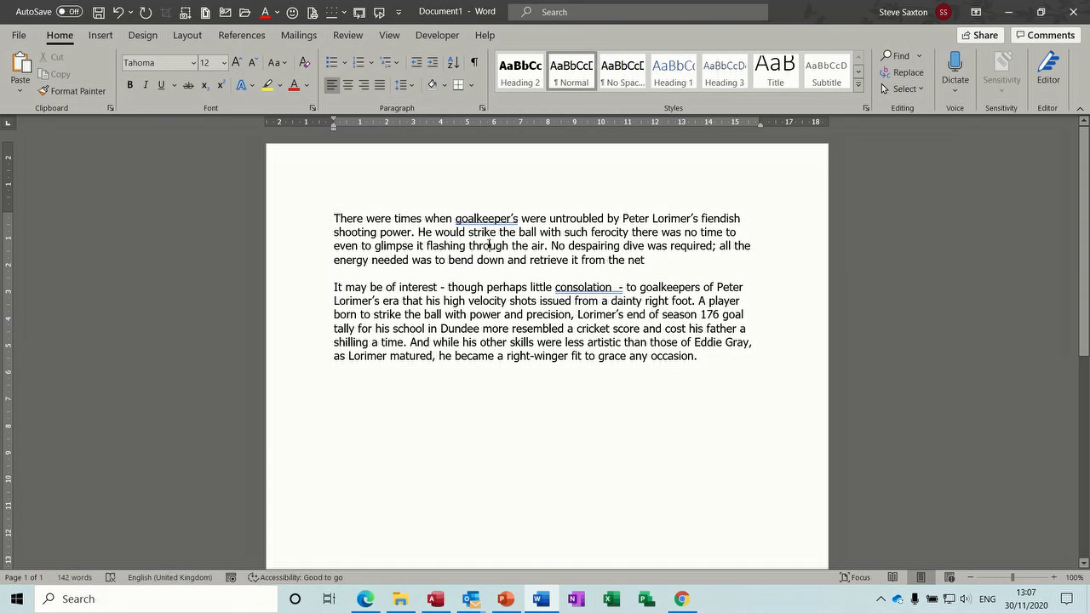
# Step: Try centred, right, justified and left alignment on the first paragraph using the ribbon buttons
pyautogui.click(348, 85)
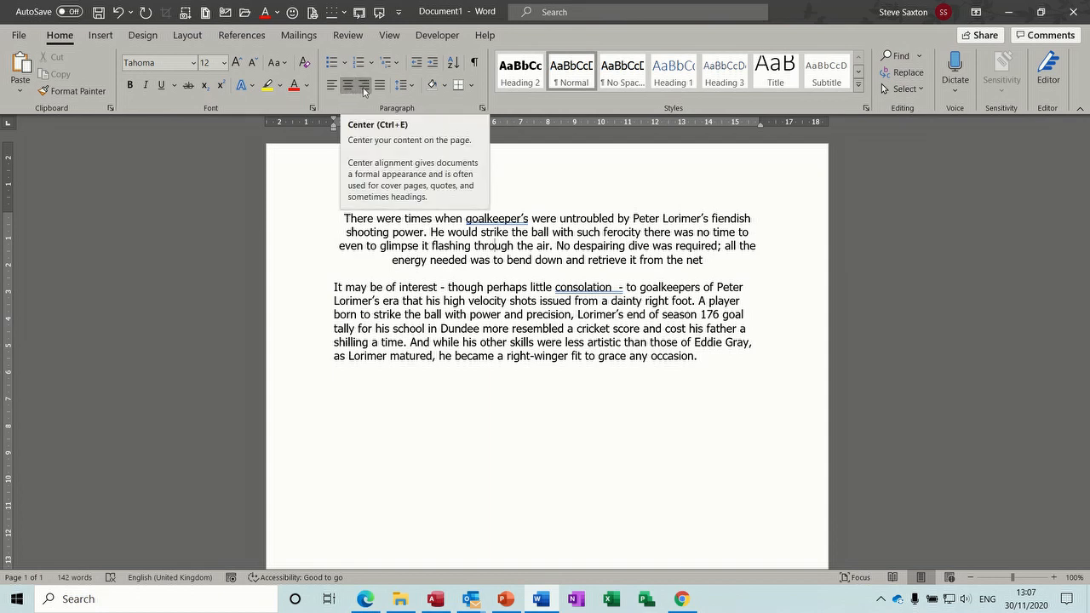
pyautogui.click(364, 88)
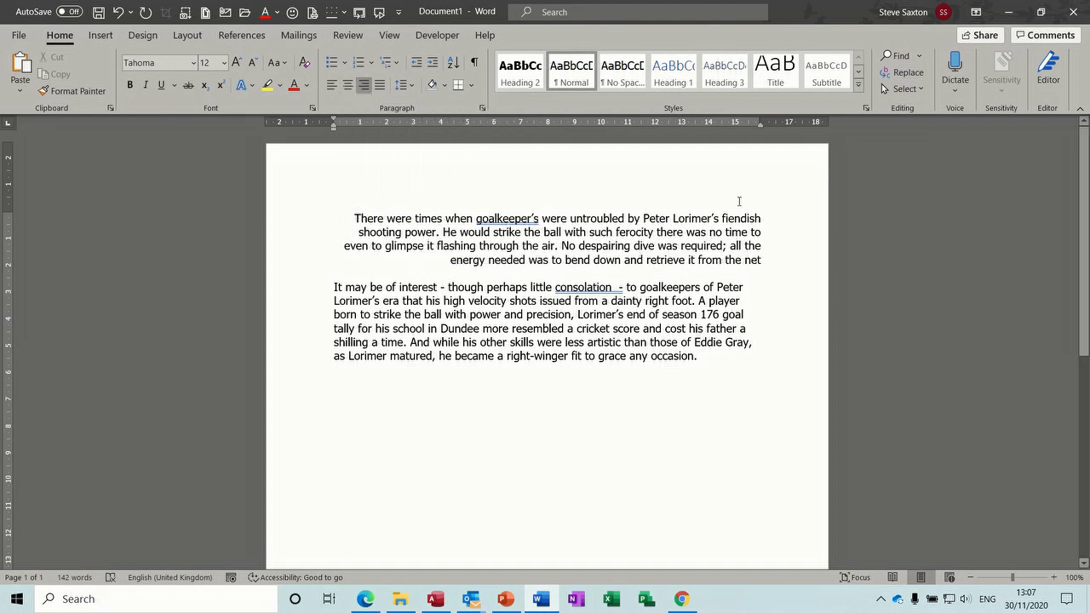
pyautogui.click(761, 126)
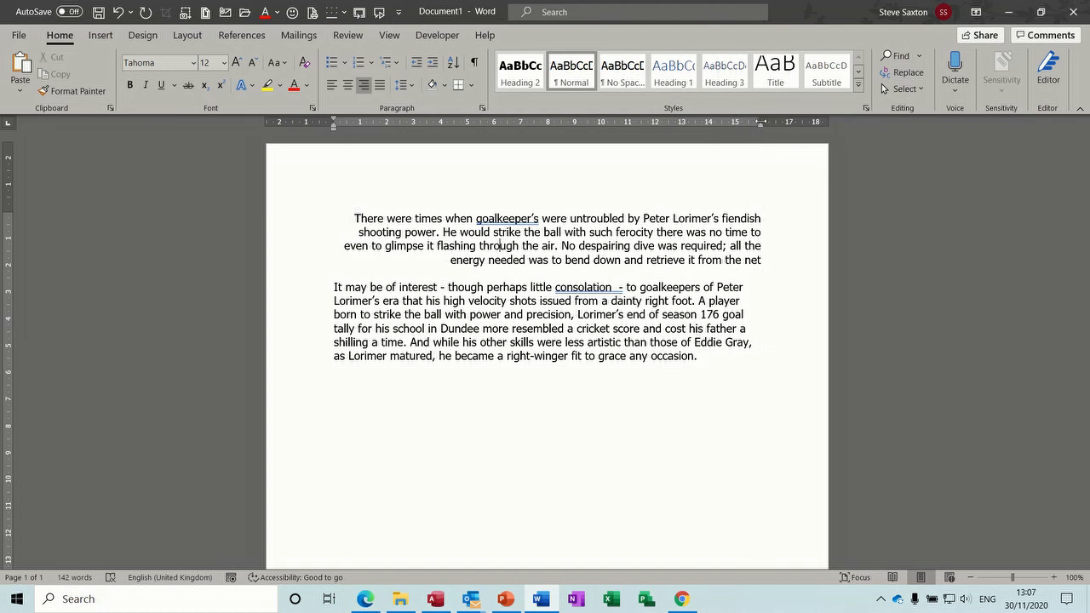
pyautogui.moveTo(760, 122); pyautogui.dragTo(760, 121)
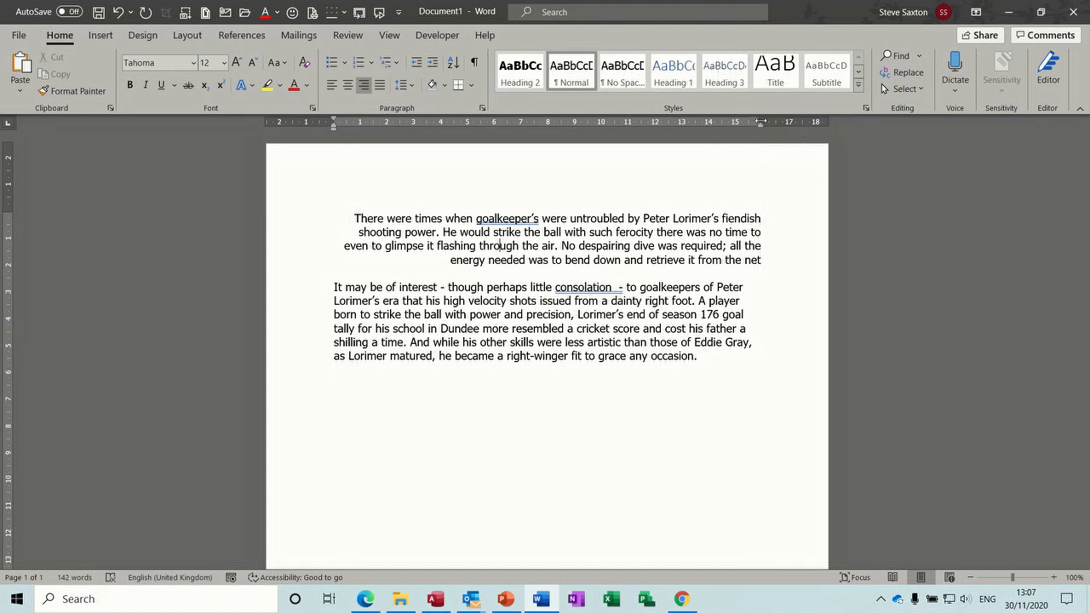
pyautogui.click(381, 86)
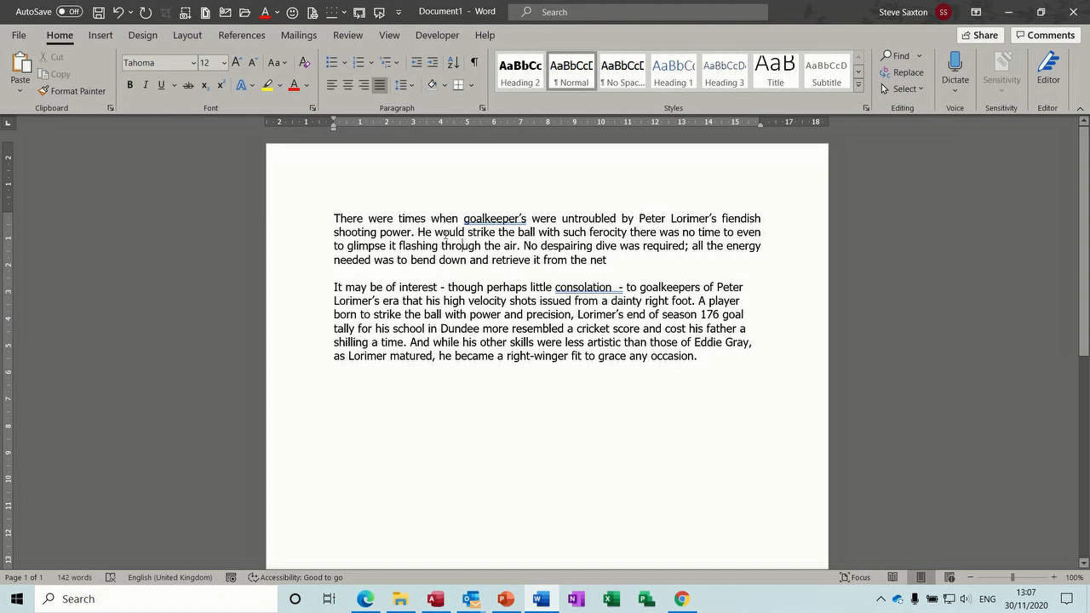
pyautogui.click(331, 85)
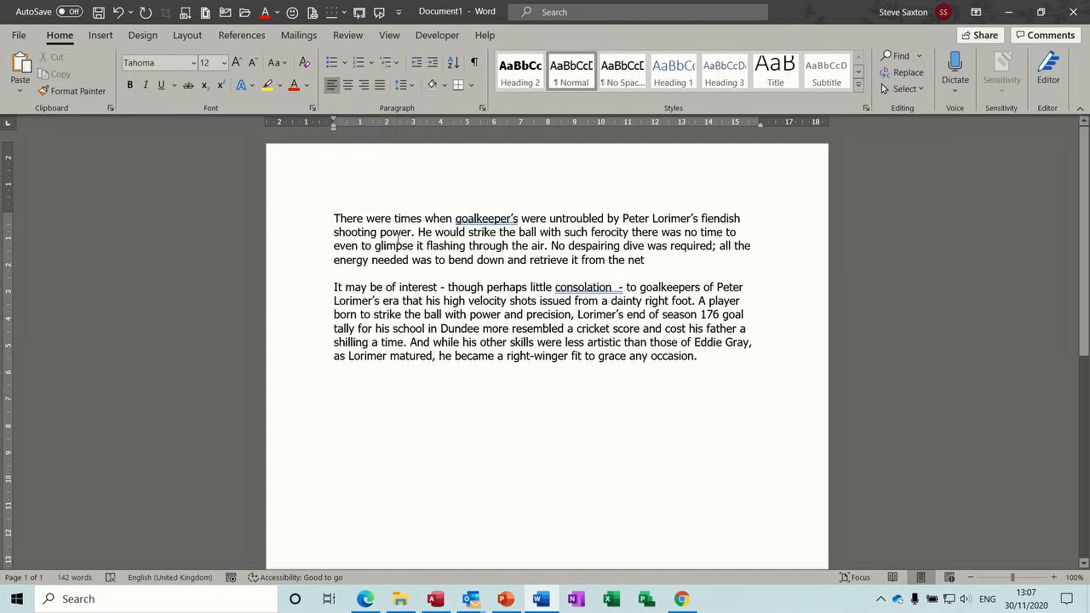
# Step: Cycle through right, left, centred and finally justified alignment with Ctrl+R, Ctrl+L, Ctrl+E, Ctrl+J
pyautogui.hotkey('ctrl', 'r')
pyautogui.hotkey('ctrl', 'l')
pyautogui.hotkey('ctrl', 'e')
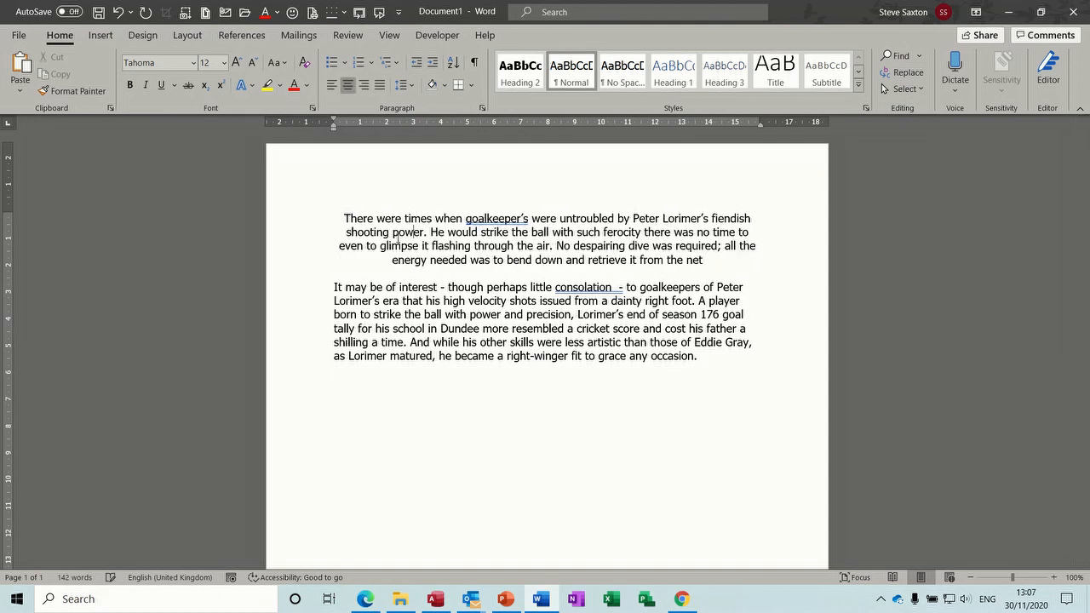
pyautogui.hotkey('ctrl', 'j')
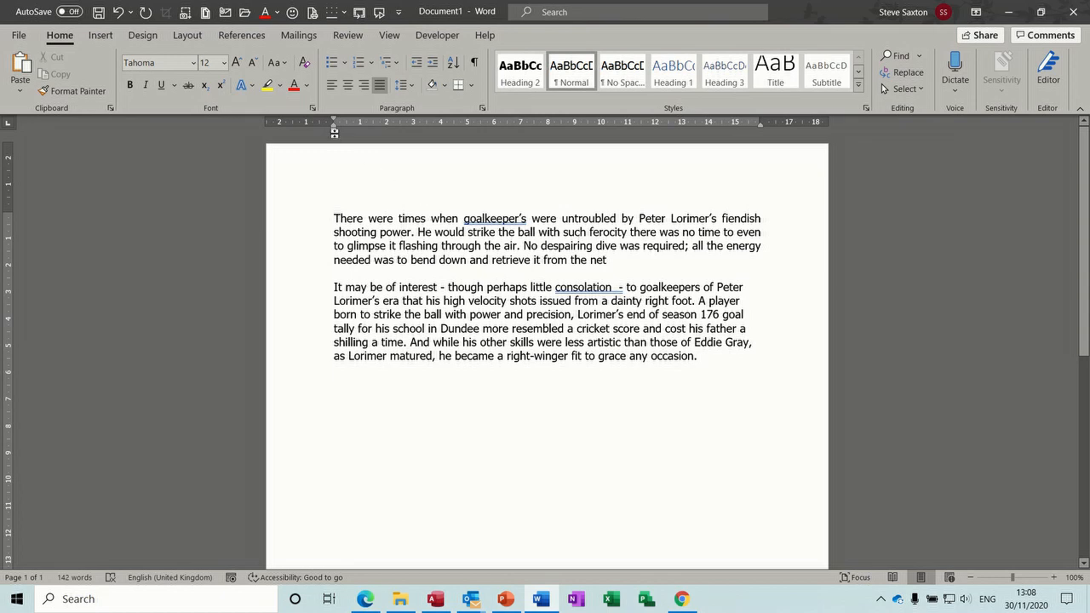
# Step: Indent the first paragraph from both sides on the ruler and left-align it
pyautogui.moveTo(333, 130); pyautogui.dragTo(401, 130)
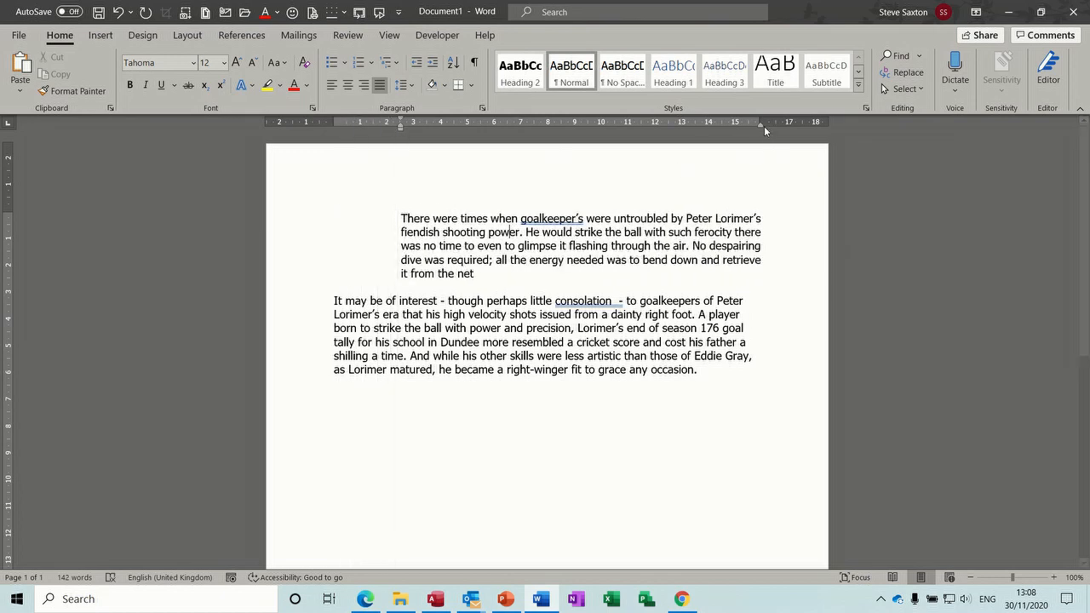
pyautogui.moveTo(761, 126); pyautogui.dragTo(662, 138)
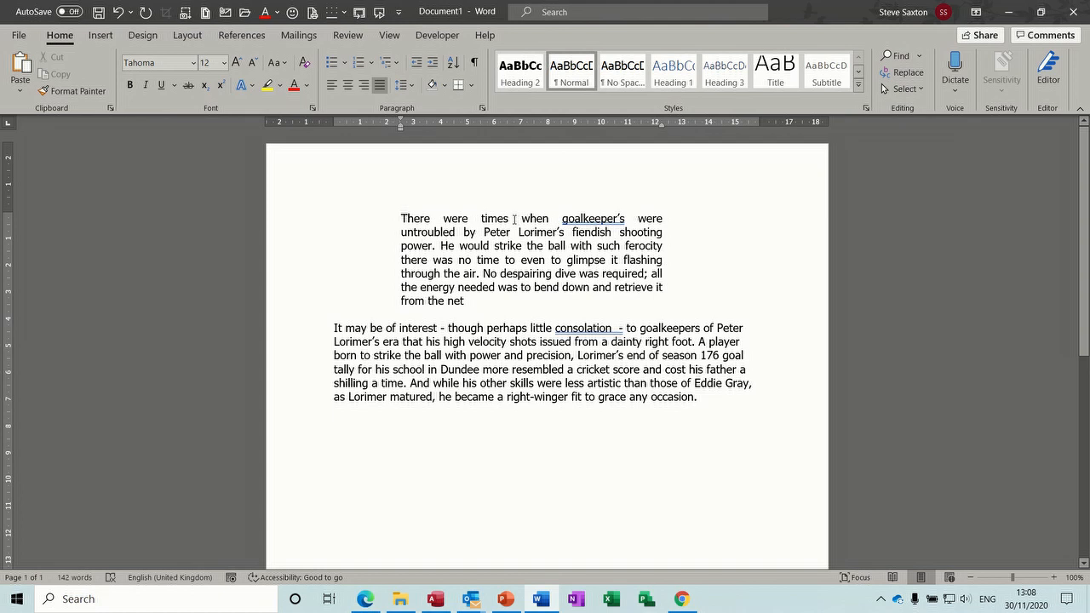
pyautogui.click(334, 87)
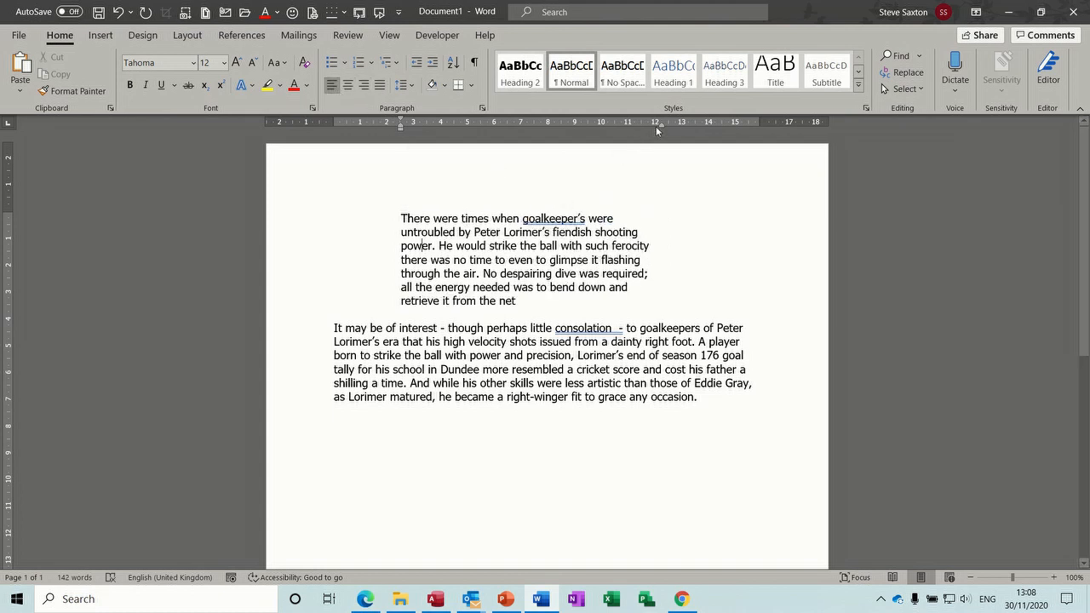
pyautogui.moveTo(659, 124); pyautogui.dragTo(659, 125)
# Step: Try justified and centred alignment, return to left, and reset the indents with Ctrl+Q
pyautogui.click(378, 86)
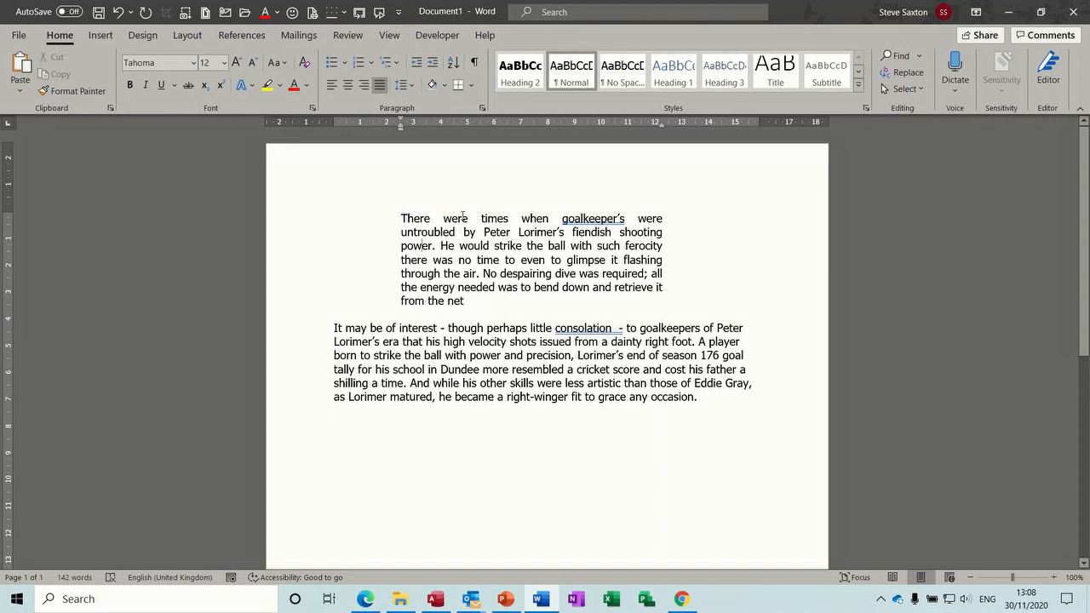
pyautogui.click(347, 86)
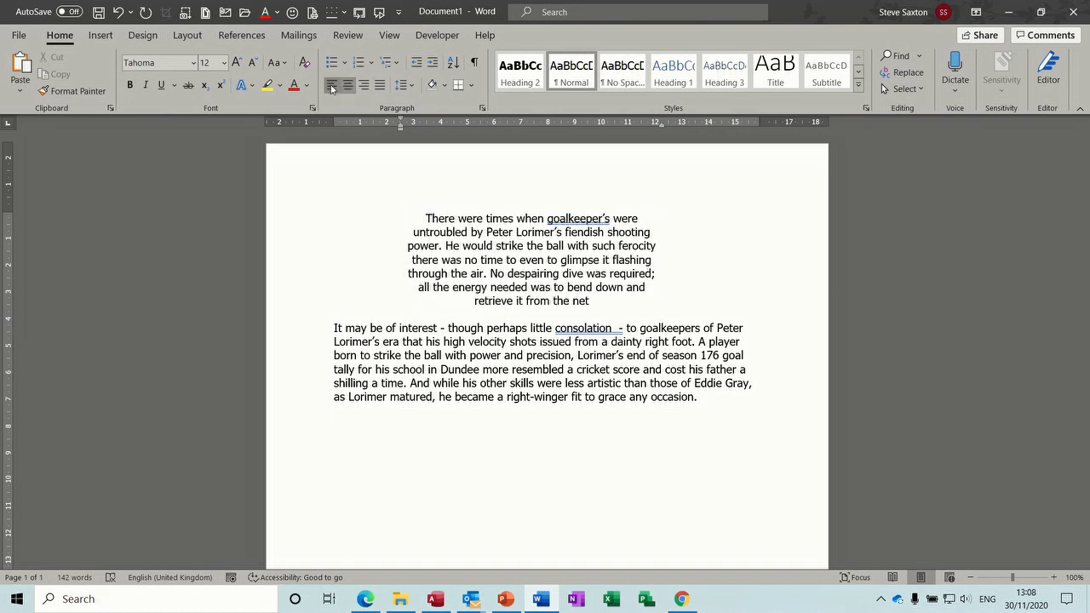
pyautogui.click(332, 85)
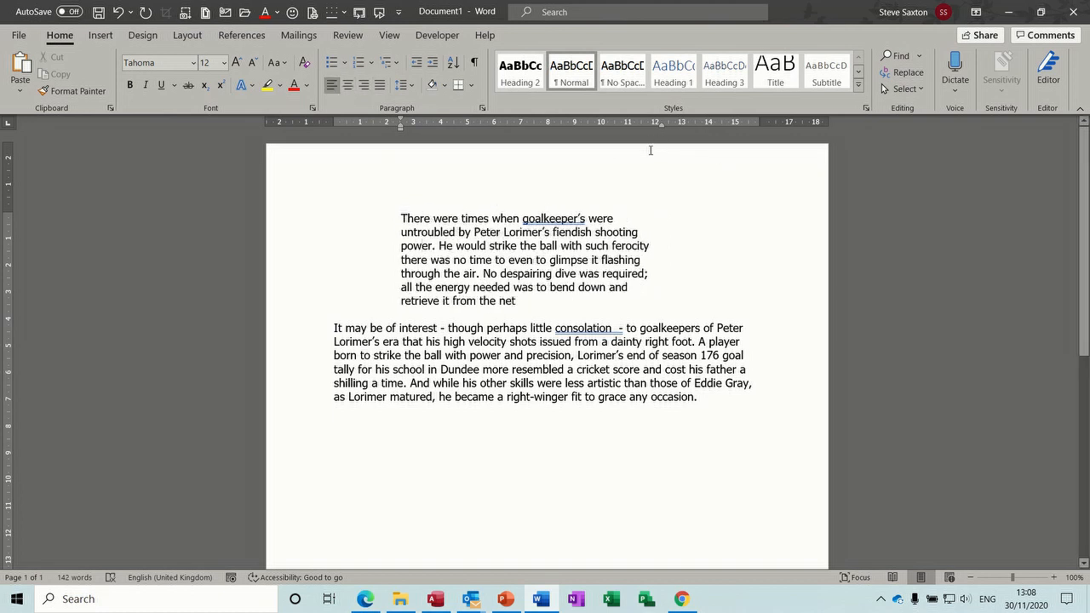
pyautogui.moveTo(659, 124); pyautogui.dragTo(760, 128)
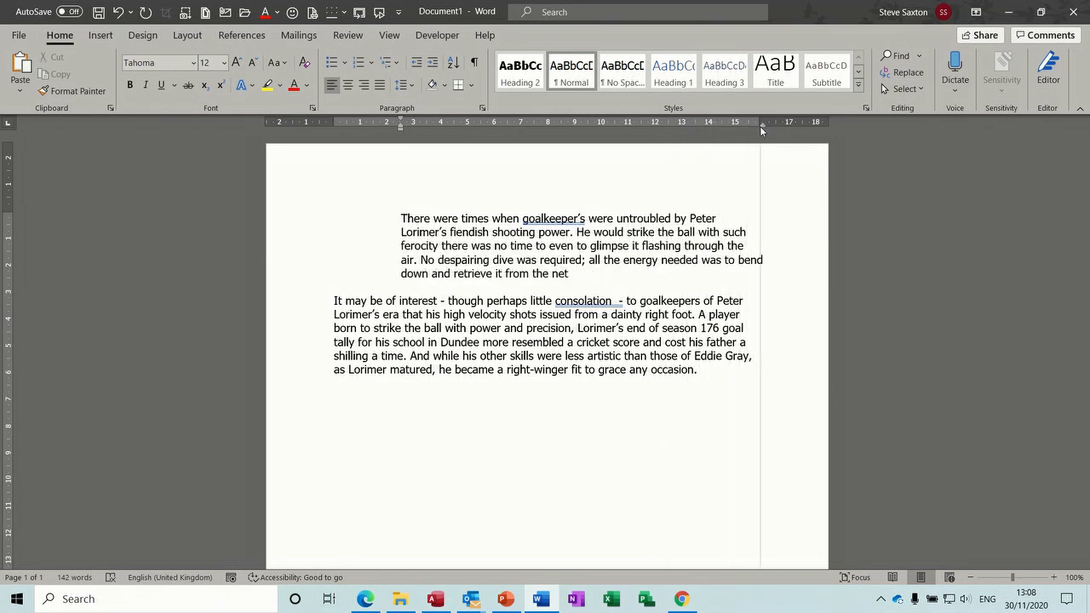
pyautogui.hotkey('ctrl', 'q')
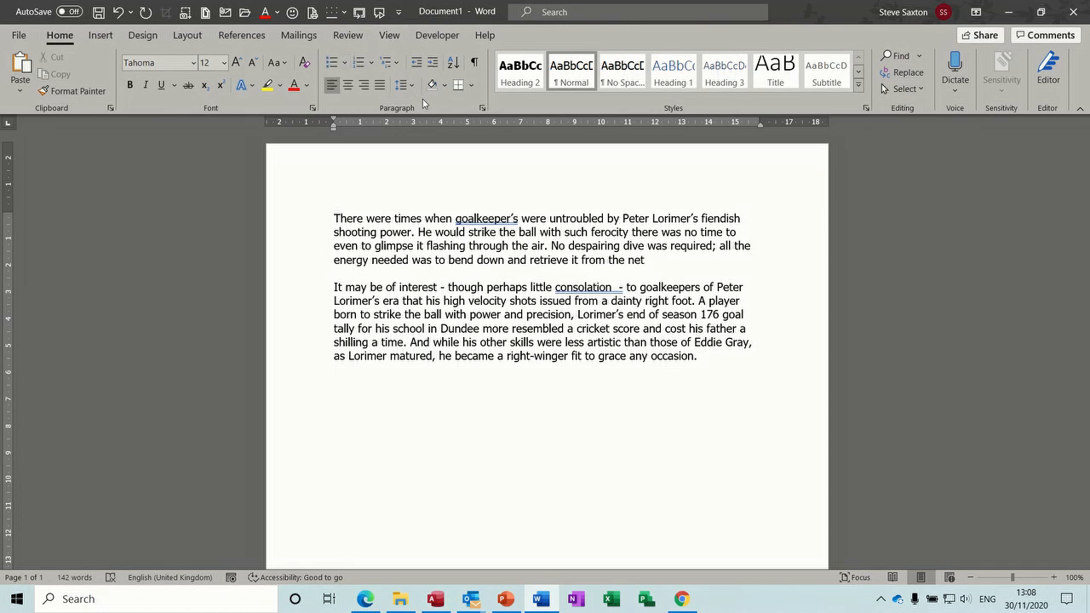
pyautogui.click(482, 108)
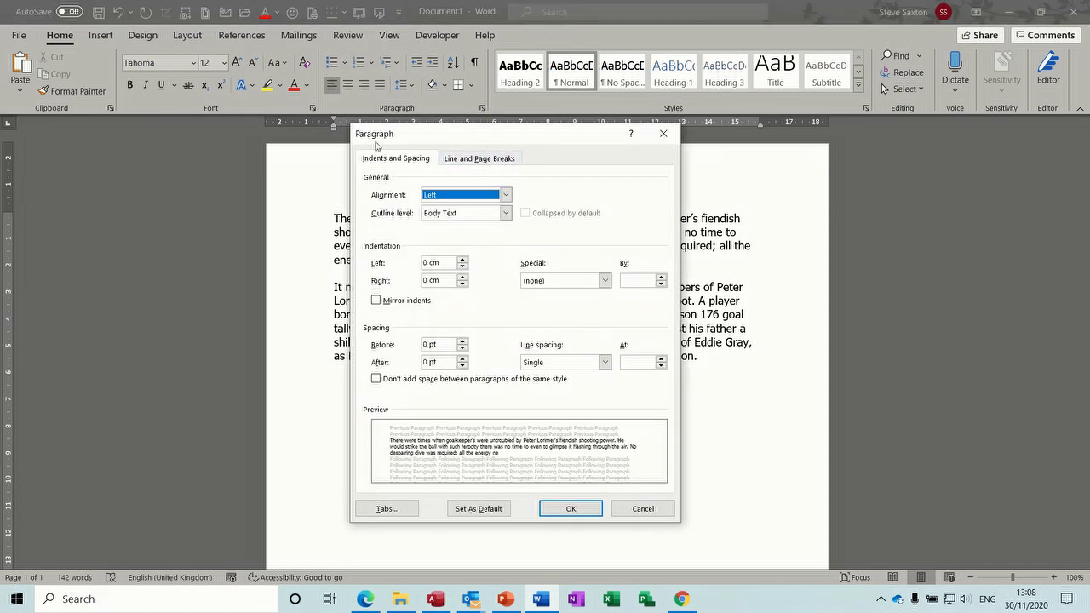
pyautogui.click(506, 195)
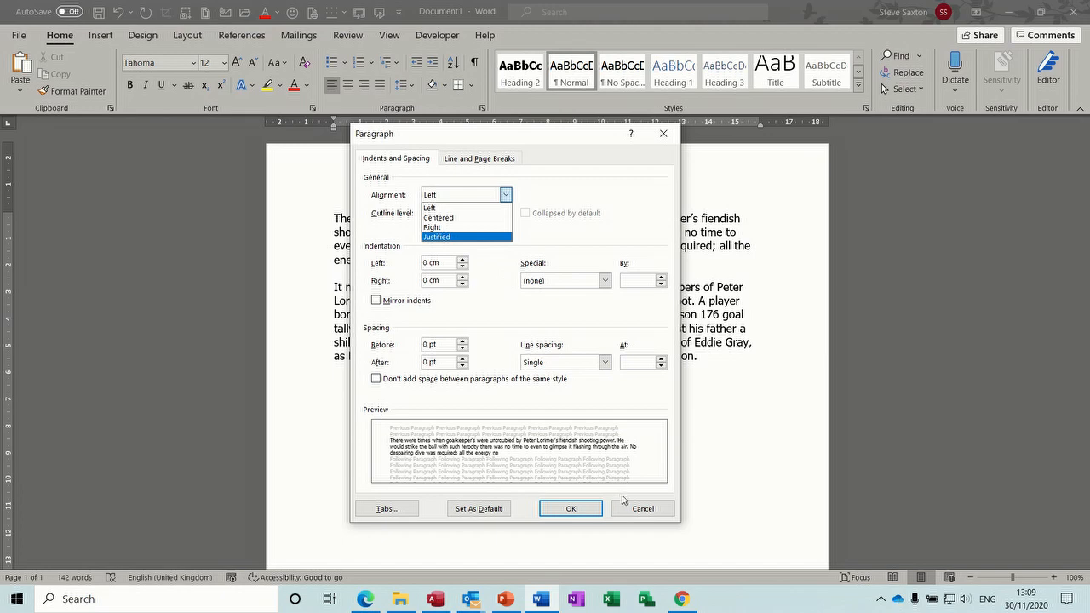
pyautogui.click(629, 509)
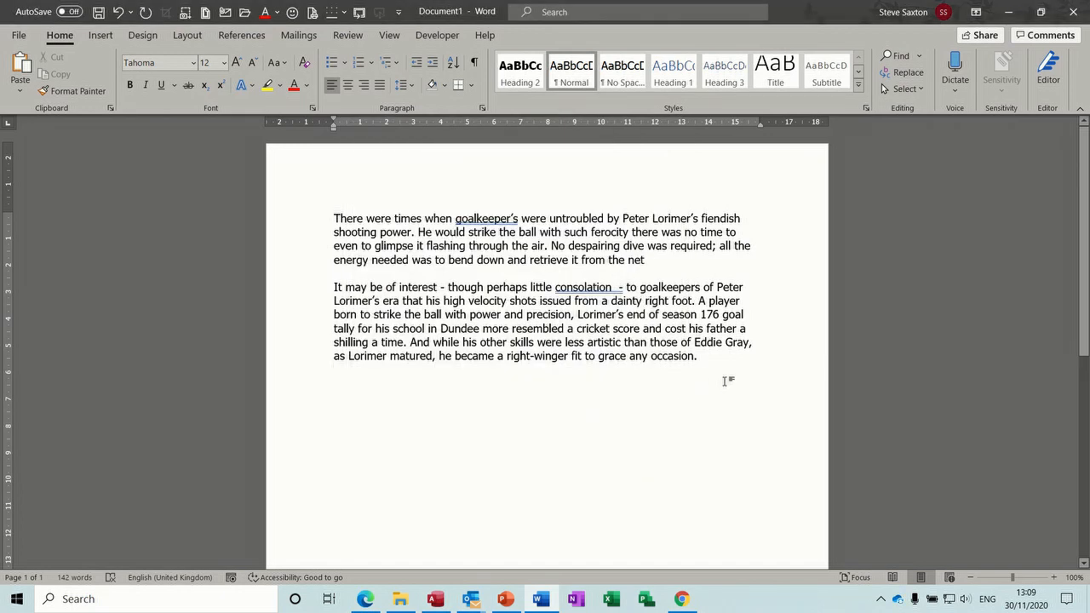
pyautogui.hotkey('ctrl', 'a')
# Step: Clear the document and type a centred, bold underlined 'Introduction' heading
pyautogui.press('Delete')
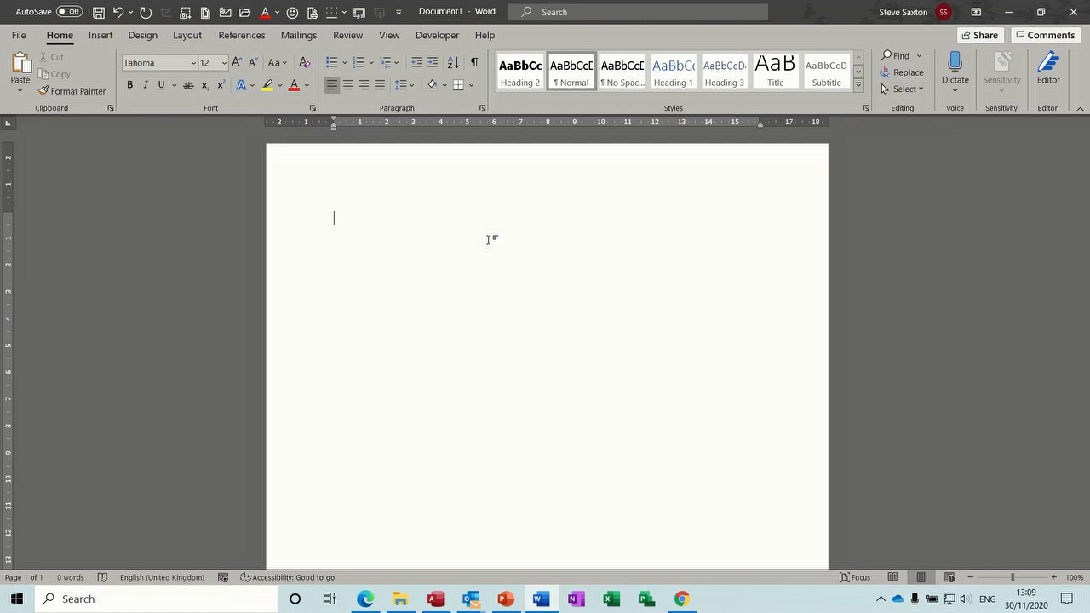
pyautogui.hotkey('ctrl', 'e')
pyautogui.hotkey('ctrl', 'b')
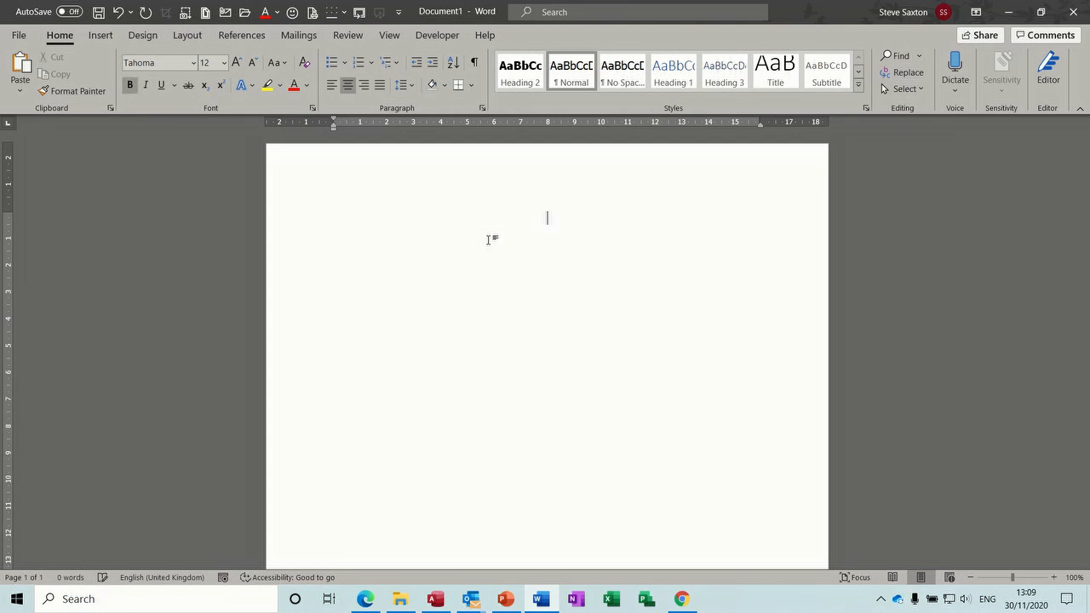
pyautogui.hotkey('ctrl', 'u')
pyautogui.write('Intr')
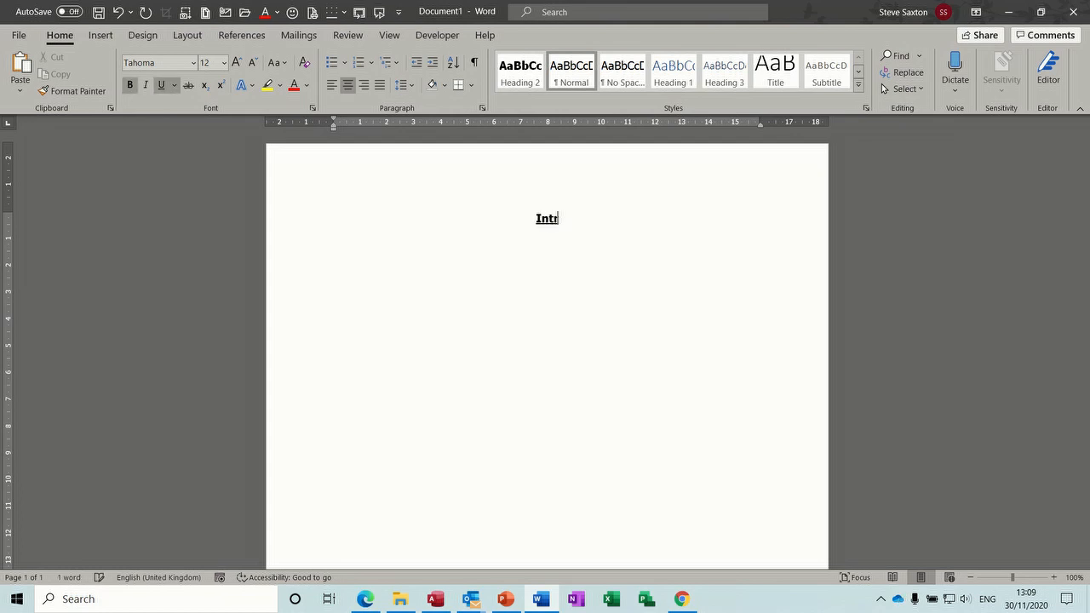
pyautogui.write('oduction')
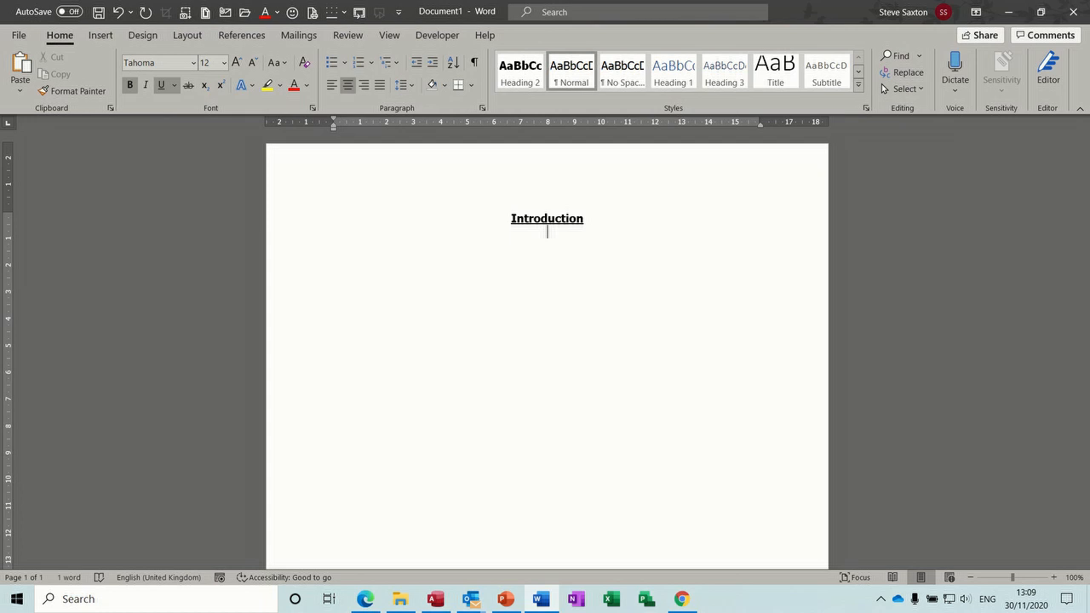
pyautogui.hotkey('ctrl', 'b')
pyautogui.hotkey('ctrl', 'u')
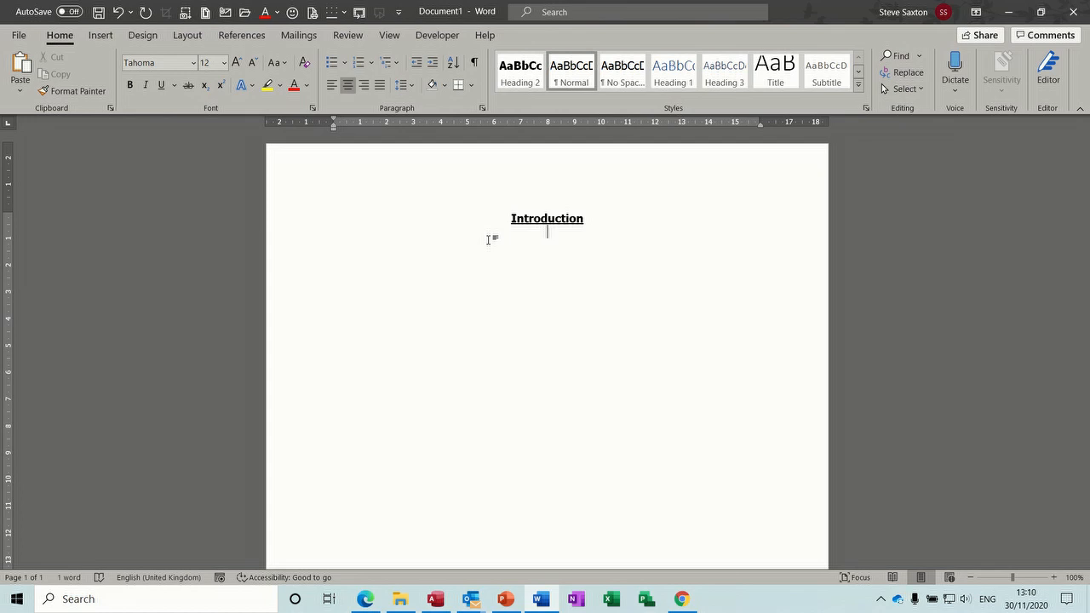
# Step: Add a left-aligned, unformatted line of dummy text below the heading
pyautogui.hotkey('ctrl', 'l')
pyautogui.press('Return')
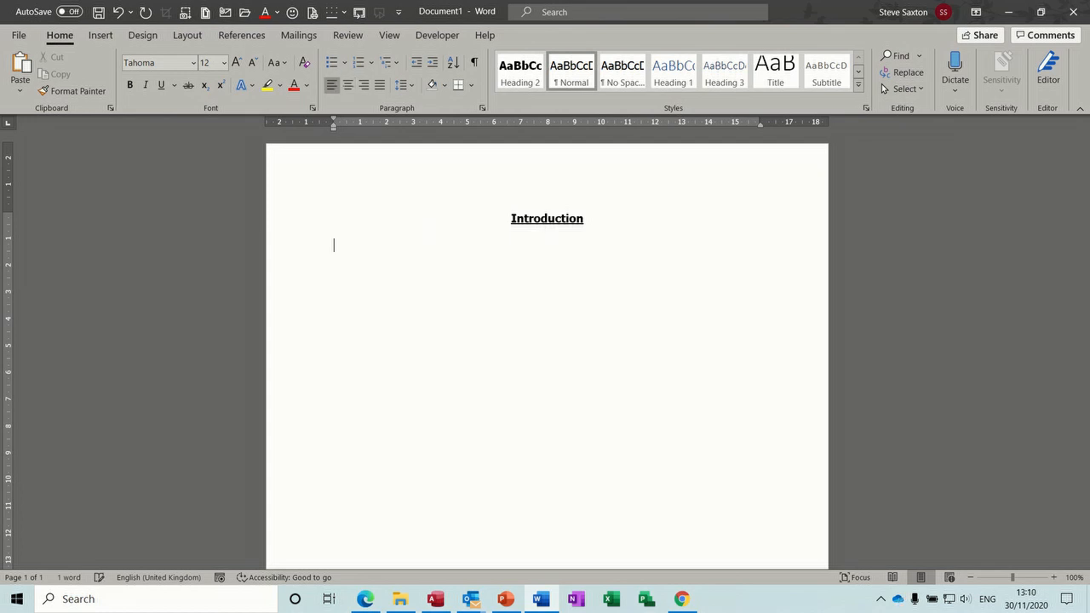
pyautogui.write('dfkjdkj rkjhrkjr kjnr k')
pyautogui.write('jr')
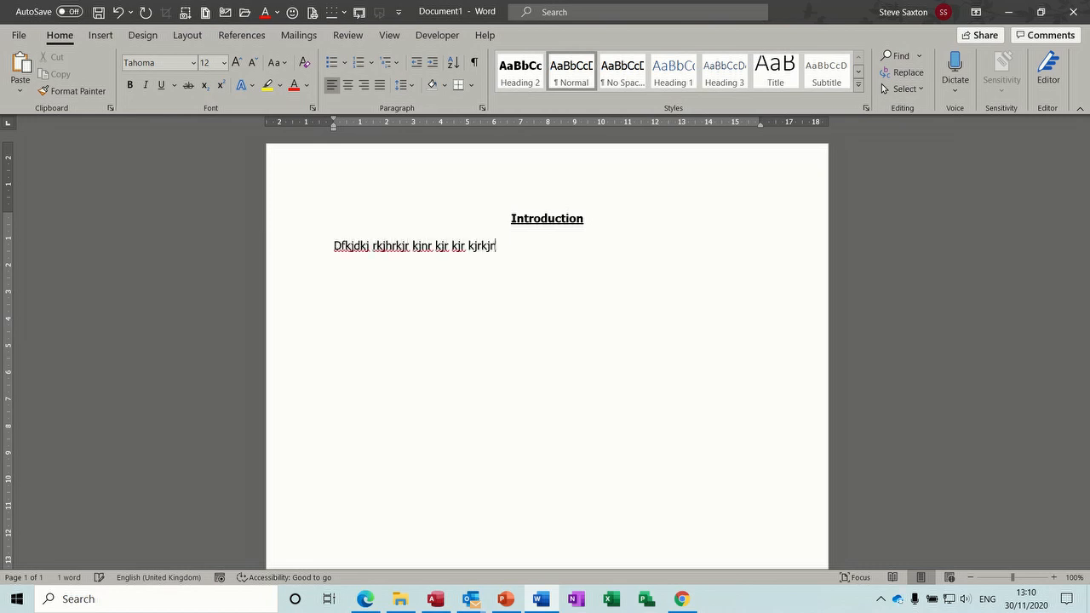
pyautogui.press('BackSpace')
pyautogui.write('nr knr knr kjnrknrknjr')
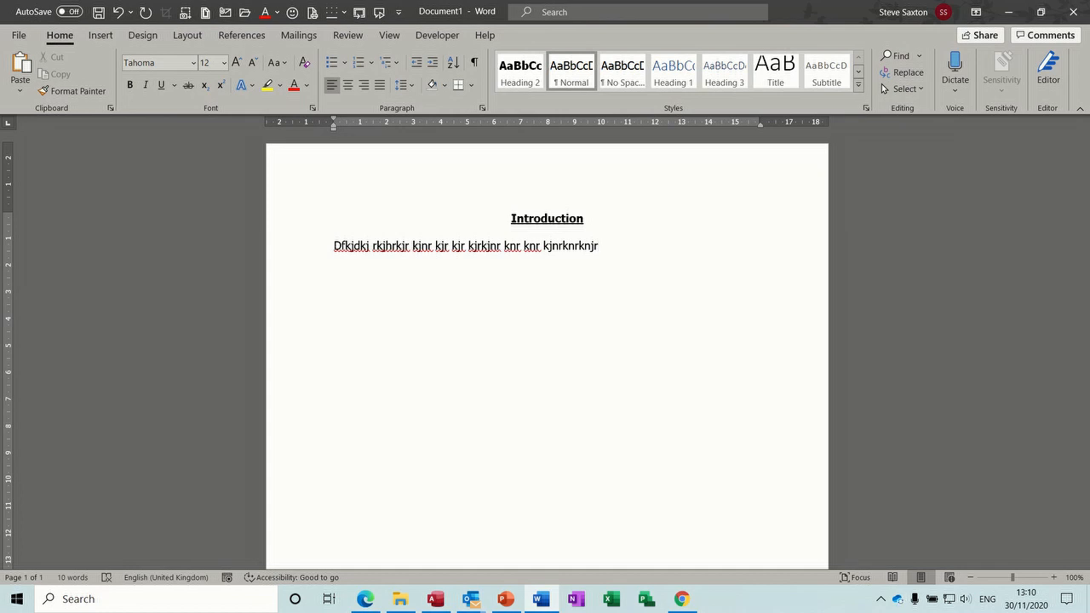
pyautogui.click(488, 243)
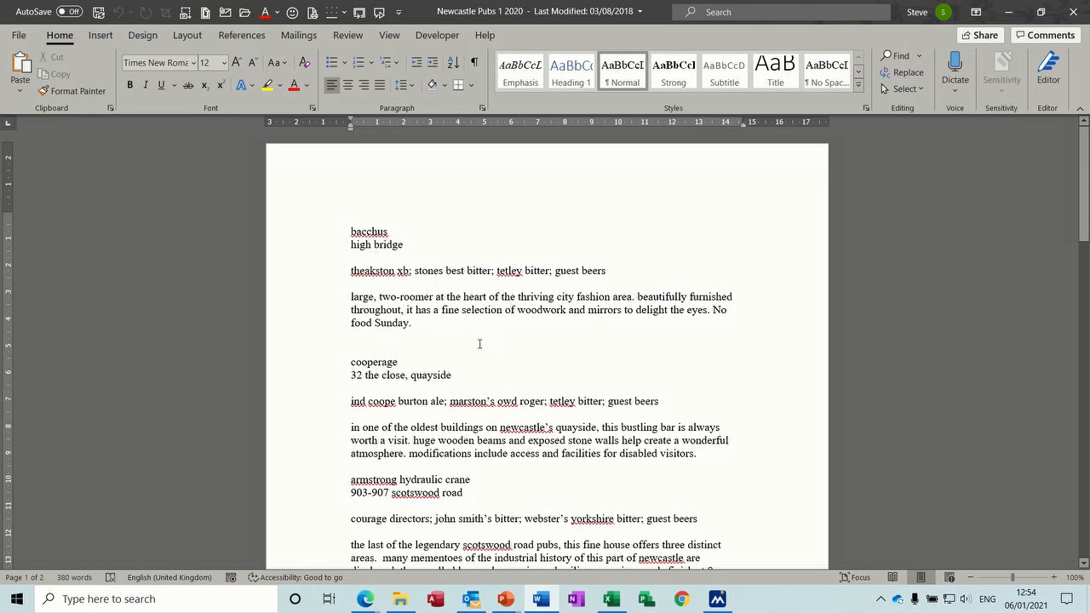
# Step: Make the Bacchus name and High Bridge address bold, underlined and UPPERCASE
pyautogui.moveTo(317, 236); pyautogui.dragTo(317, 247)
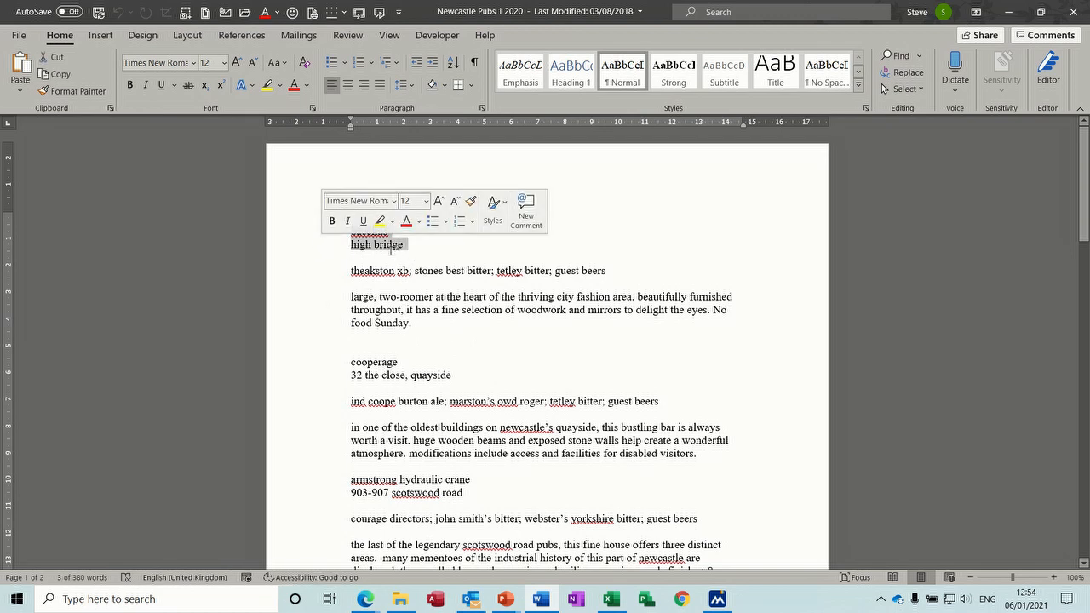
pyautogui.click(332, 220)
pyautogui.click(363, 222)
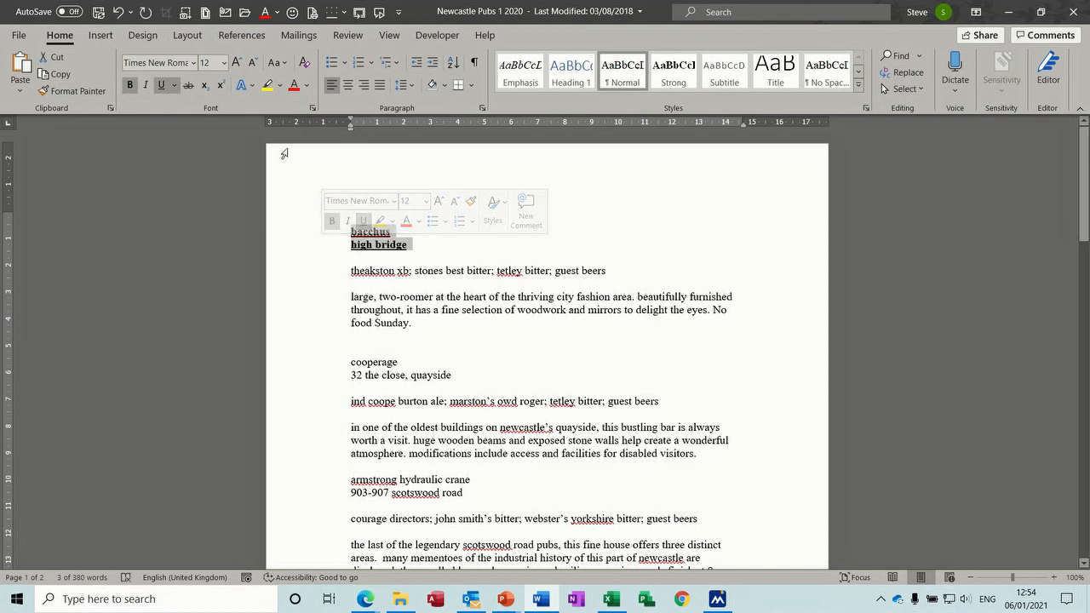
pyautogui.click(287, 68)
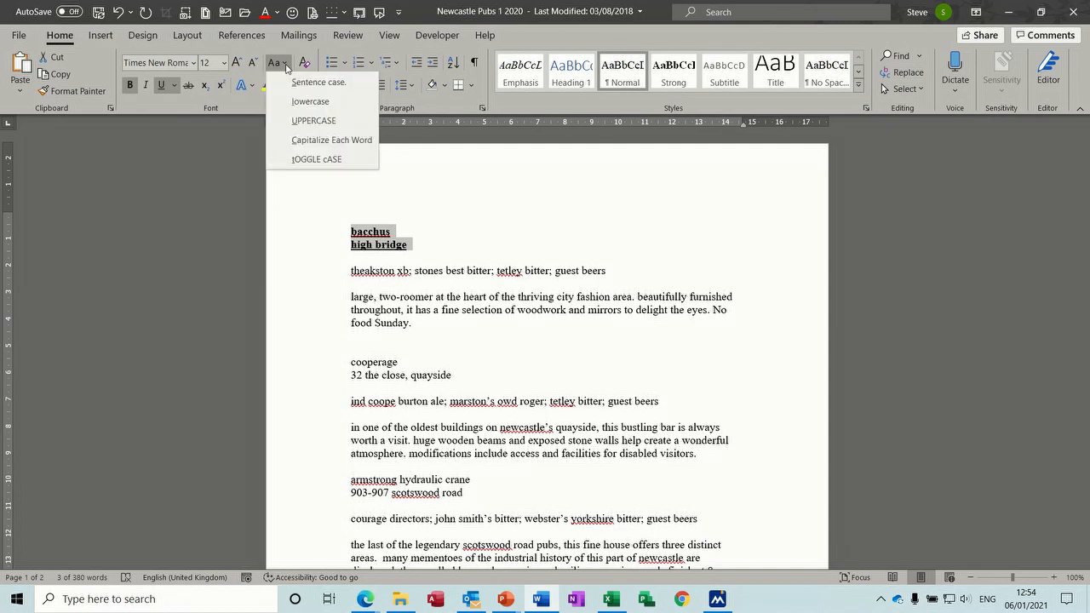
pyautogui.click(316, 124)
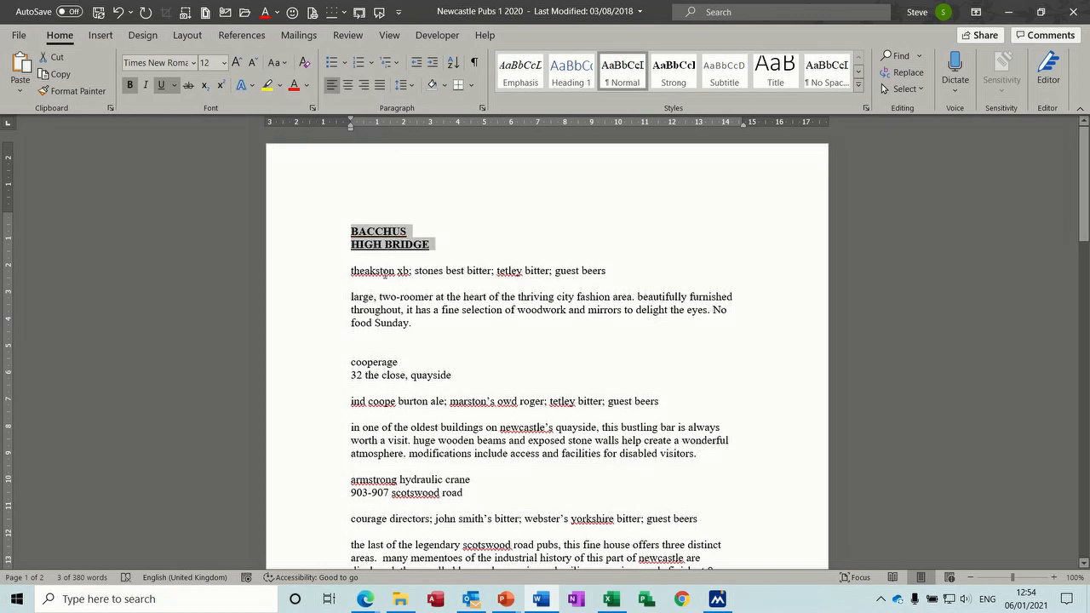
# Step: Make the Bacchus beer list line bold, italic and UPPERCASE
pyautogui.click(302, 274)
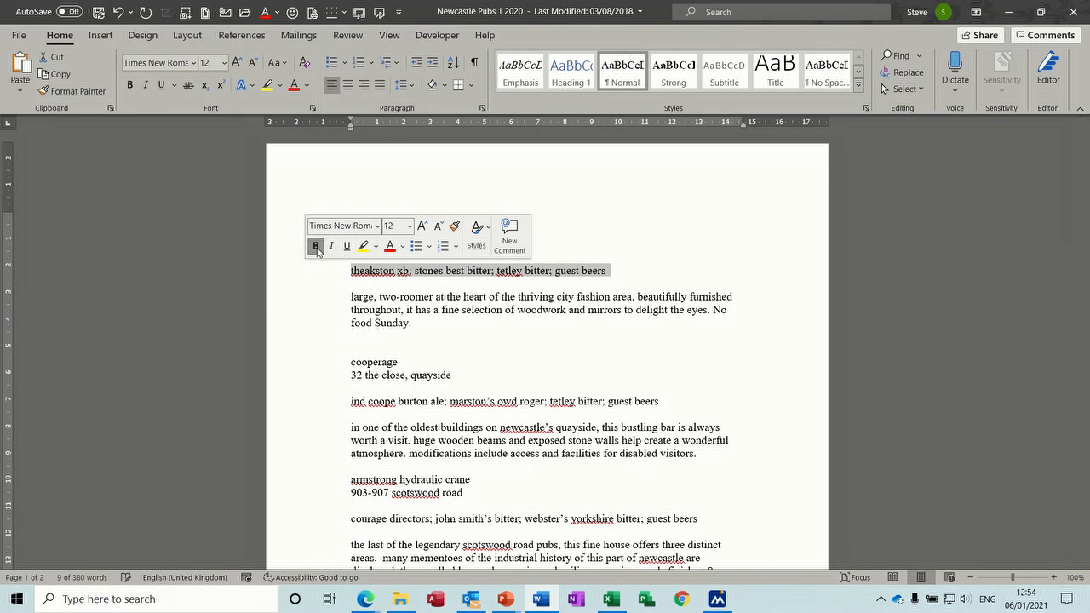
pyautogui.click(316, 247)
pyautogui.click(331, 247)
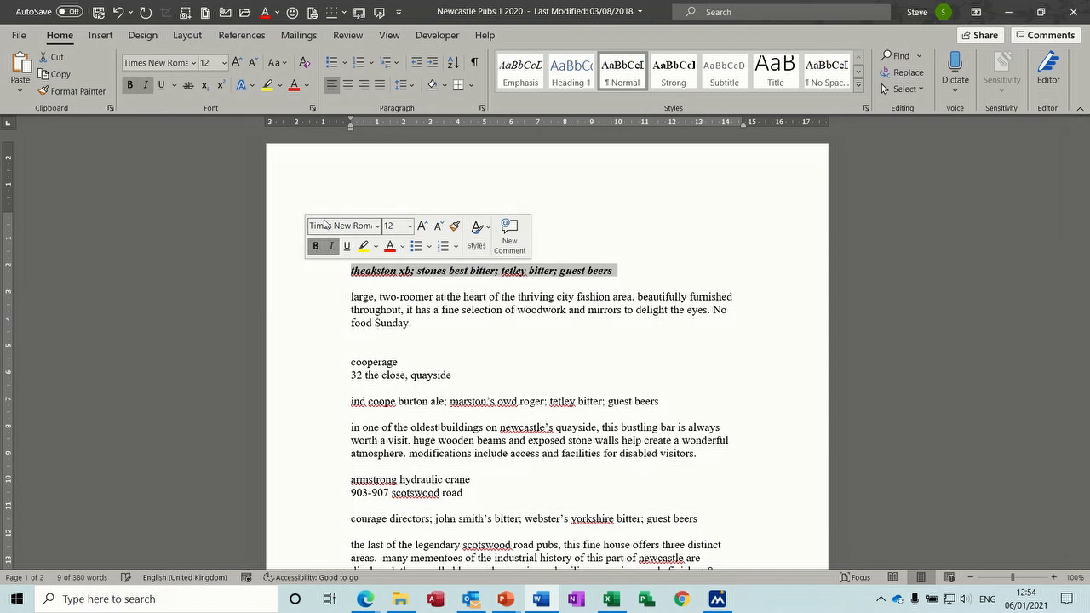
pyautogui.click(281, 63)
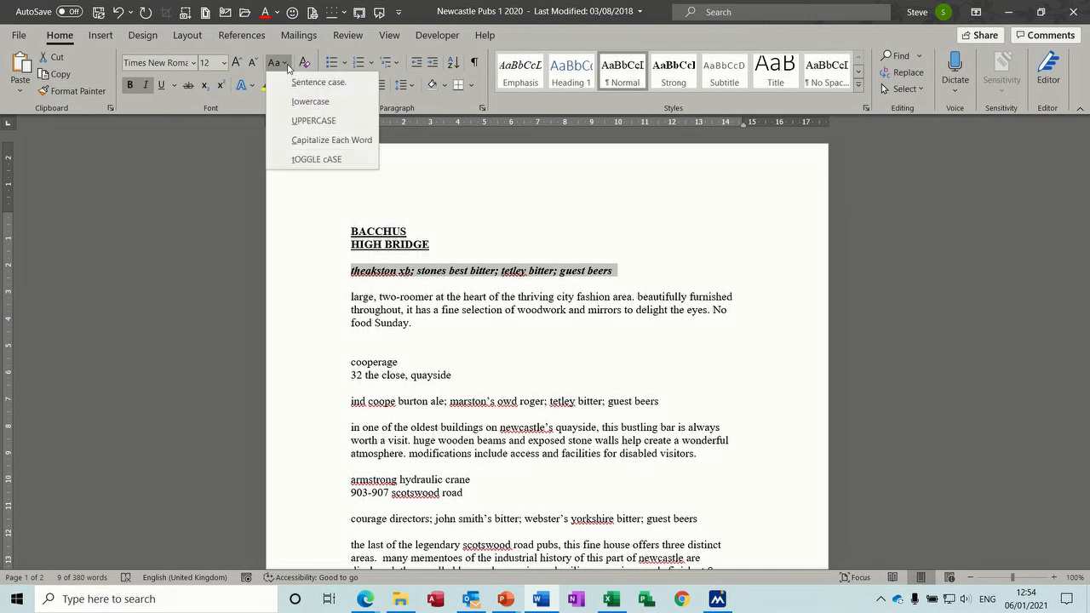
pyautogui.click(314, 120)
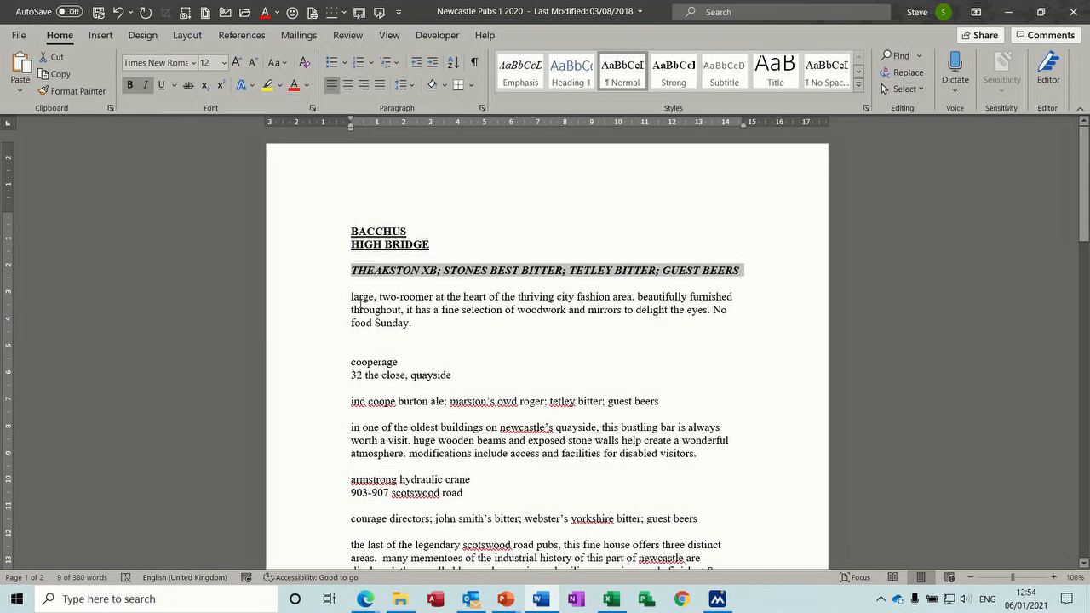
# Step: Put the Bacchus description into sentence case and correct 'sunday' to 'Sunday'
pyautogui.doubleClick(293, 312)
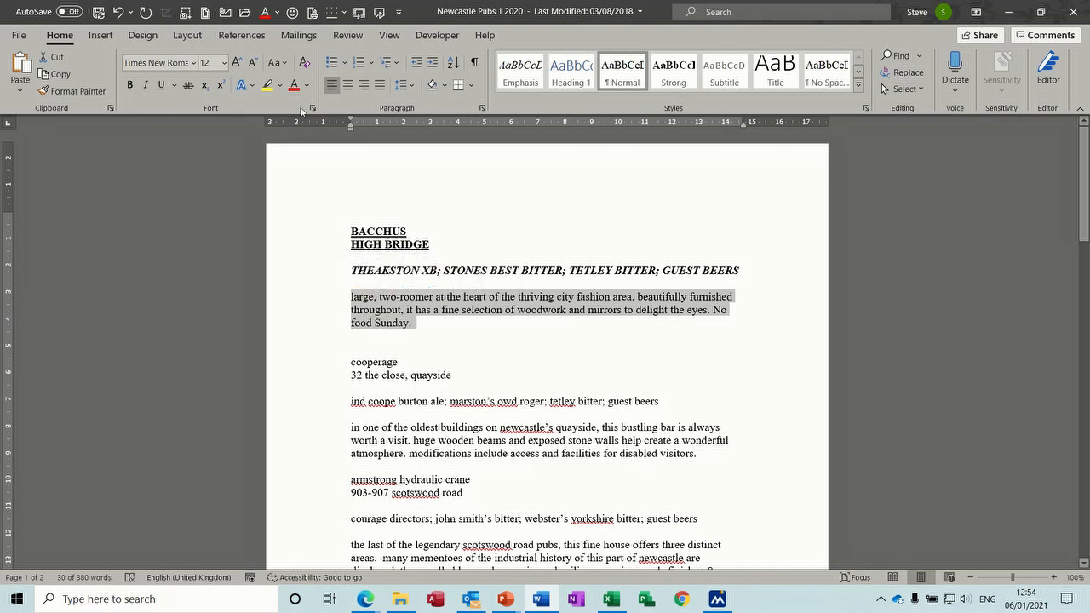
pyautogui.click(274, 62)
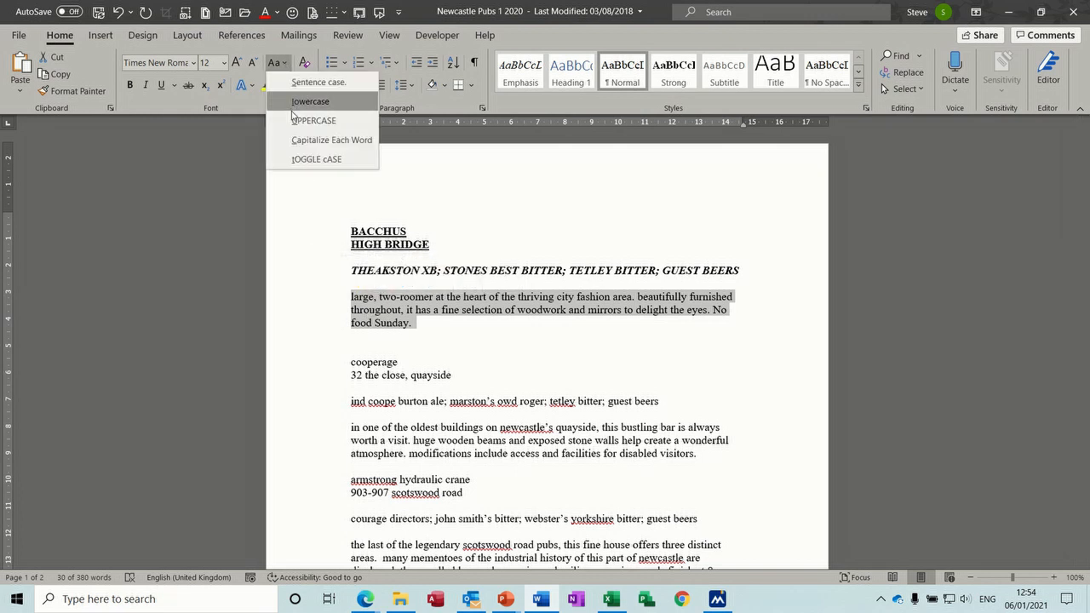
pyautogui.click(299, 83)
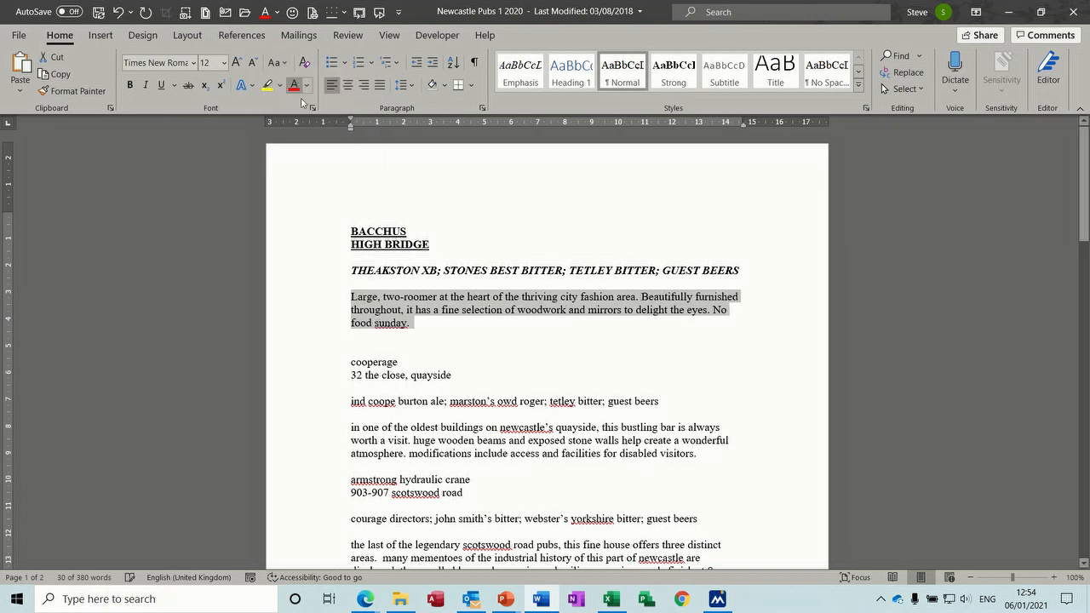
pyautogui.click(442, 328)
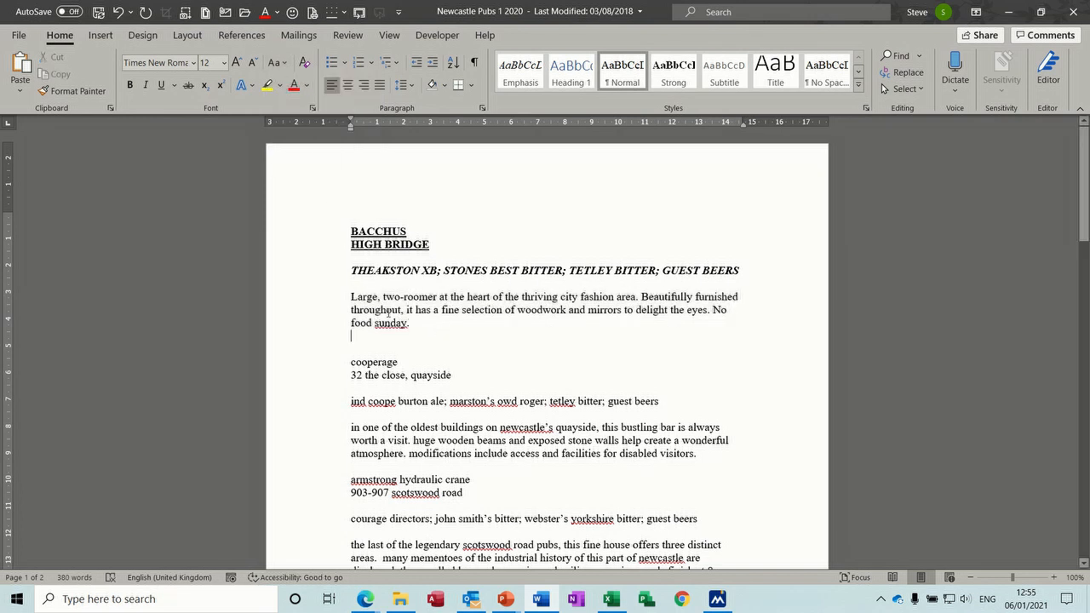
pyautogui.moveTo(357, 297); pyautogui.dragTo(350, 298)
pyautogui.click(386, 323)
pyautogui.rightClick(385, 322)
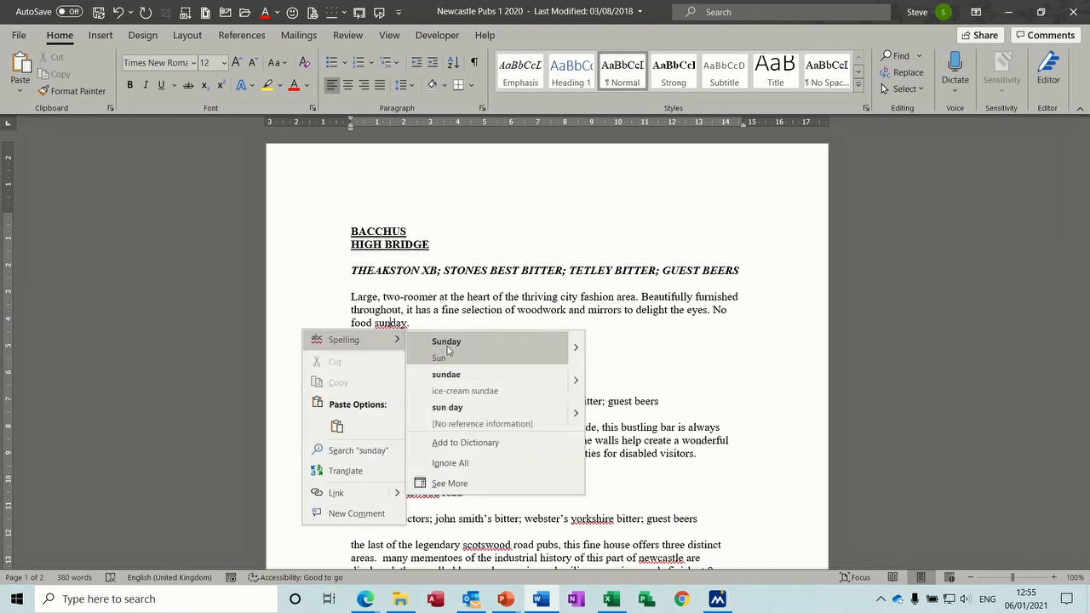
pyautogui.click(448, 350)
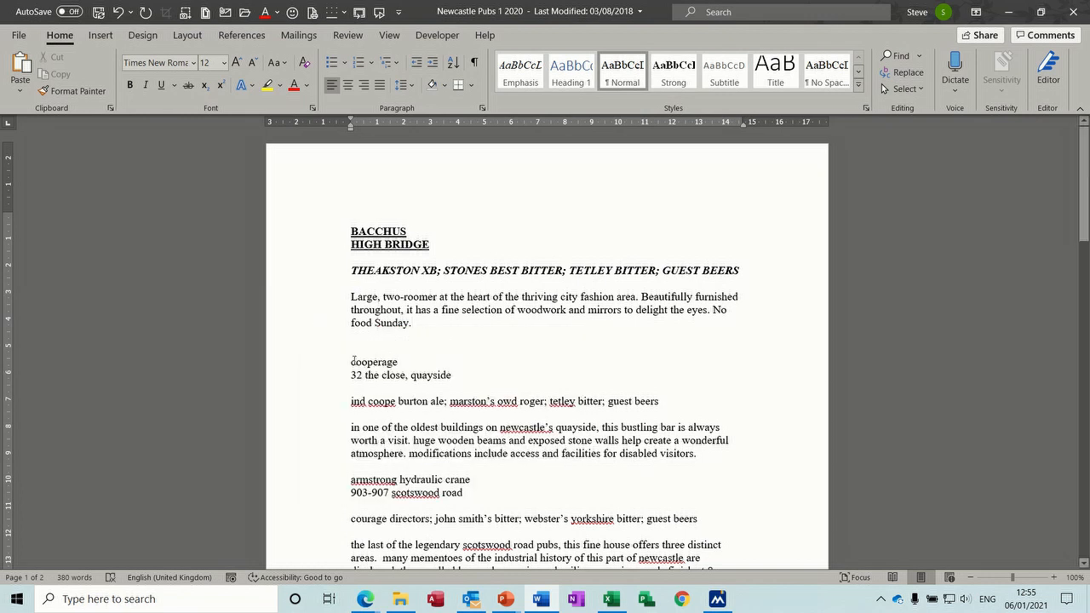
# Step: Make the Cooperage name and address lines bold, underlined and UPPERCASE
pyautogui.moveTo(314, 364); pyautogui.dragTo(314, 383)
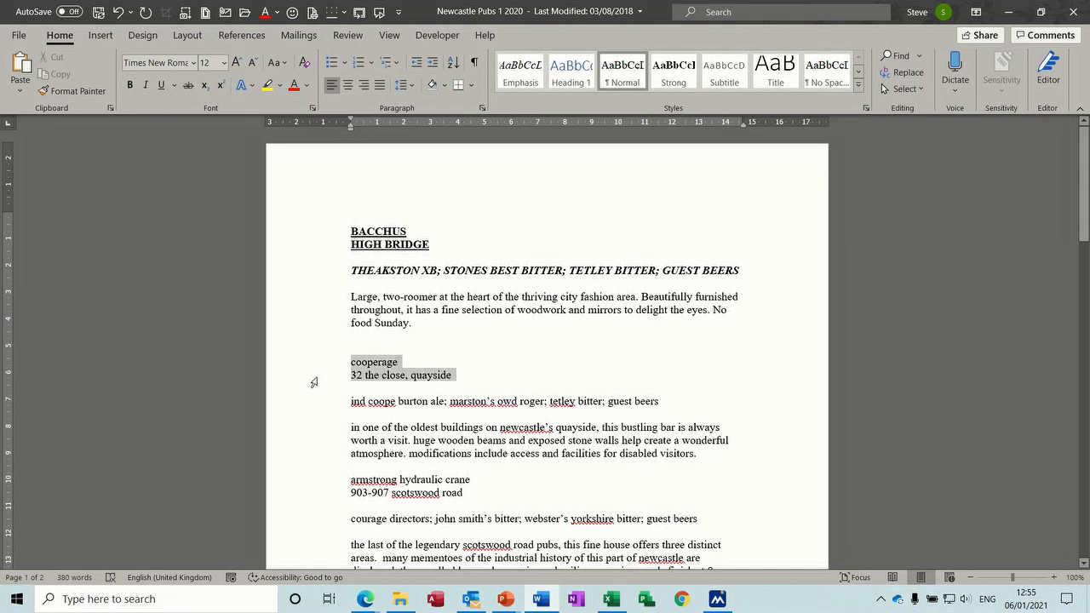
pyautogui.click(293, 365)
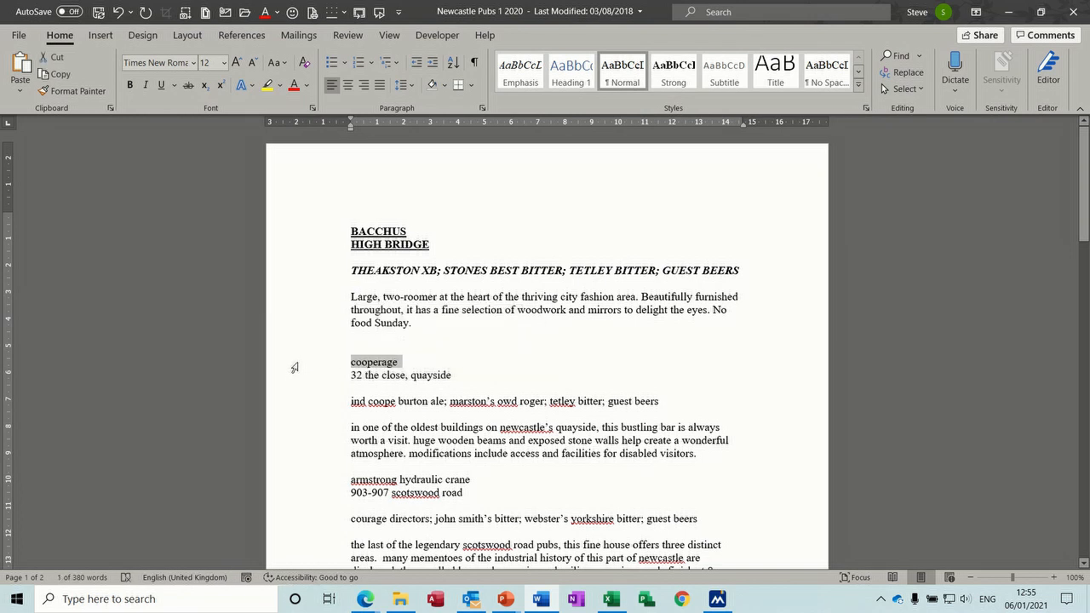
pyautogui.moveTo(294, 367); pyautogui.dragTo(293, 377)
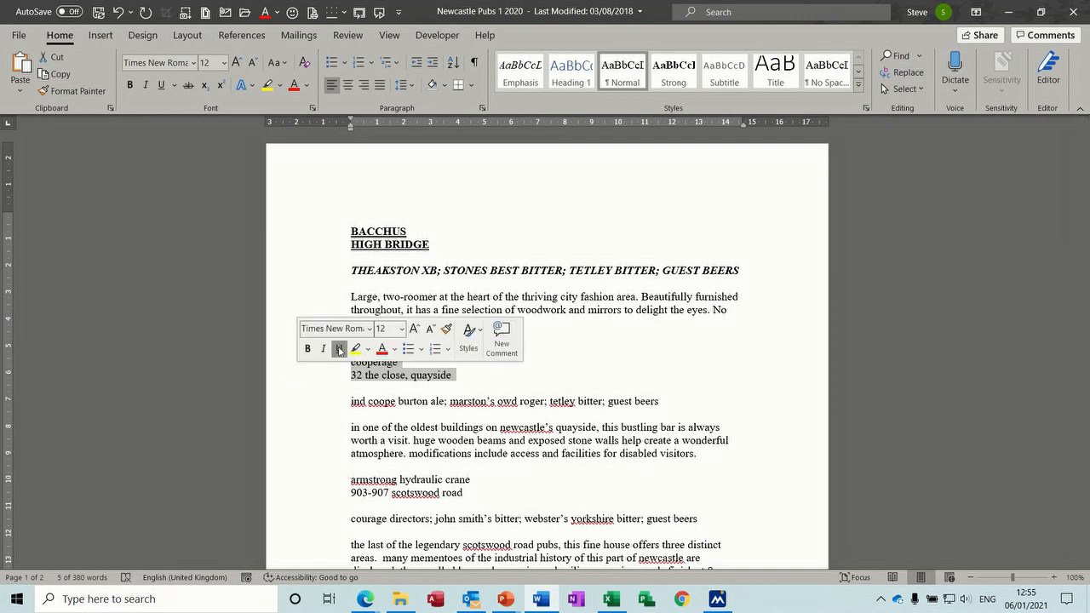
pyautogui.click(310, 351)
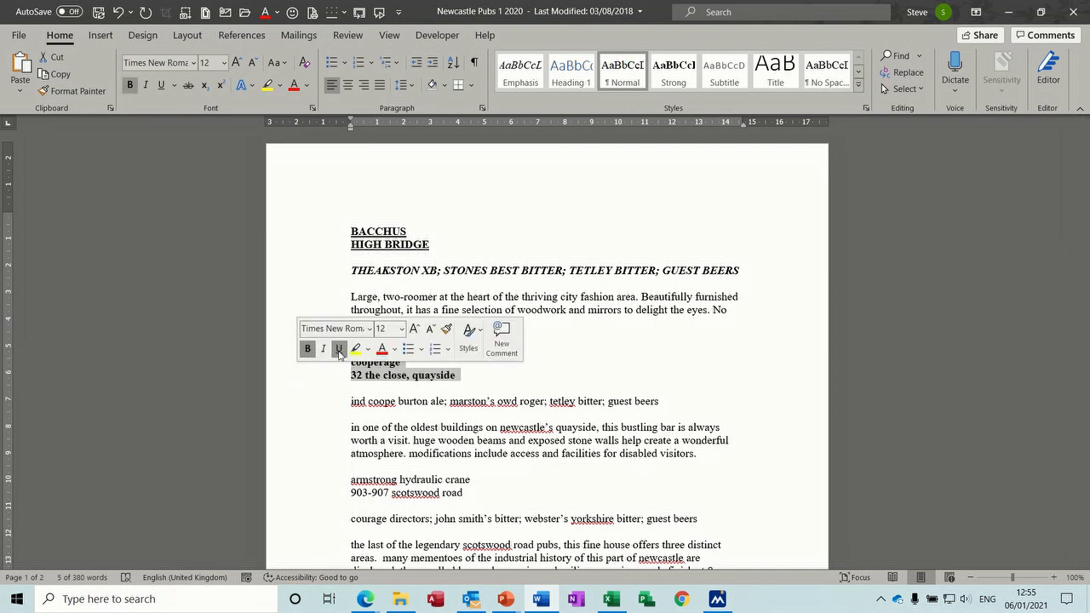
pyautogui.click(339, 349)
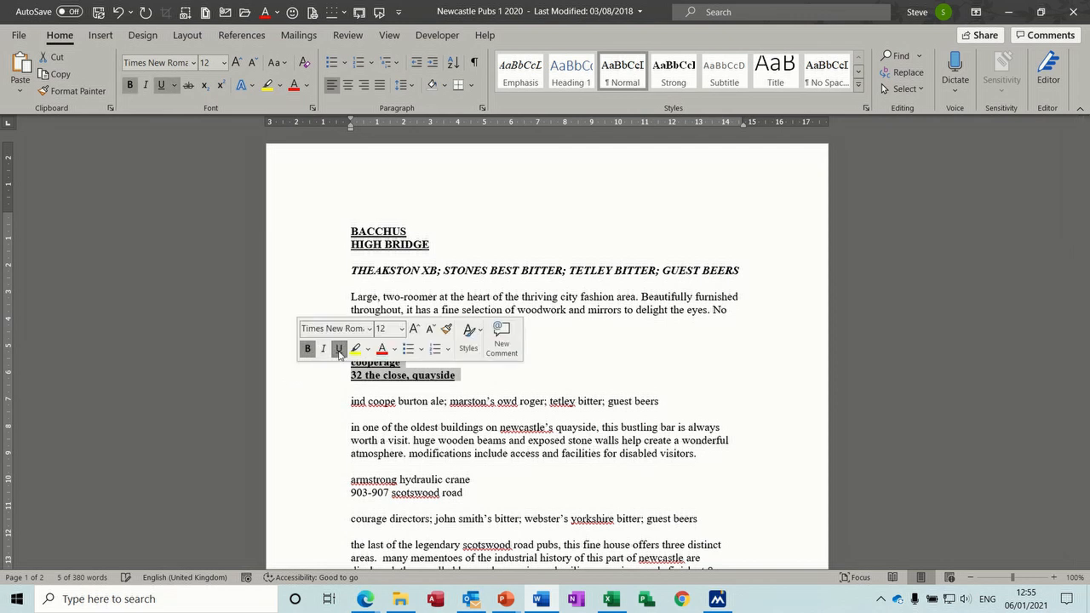
pyautogui.click(276, 63)
pyautogui.click(298, 121)
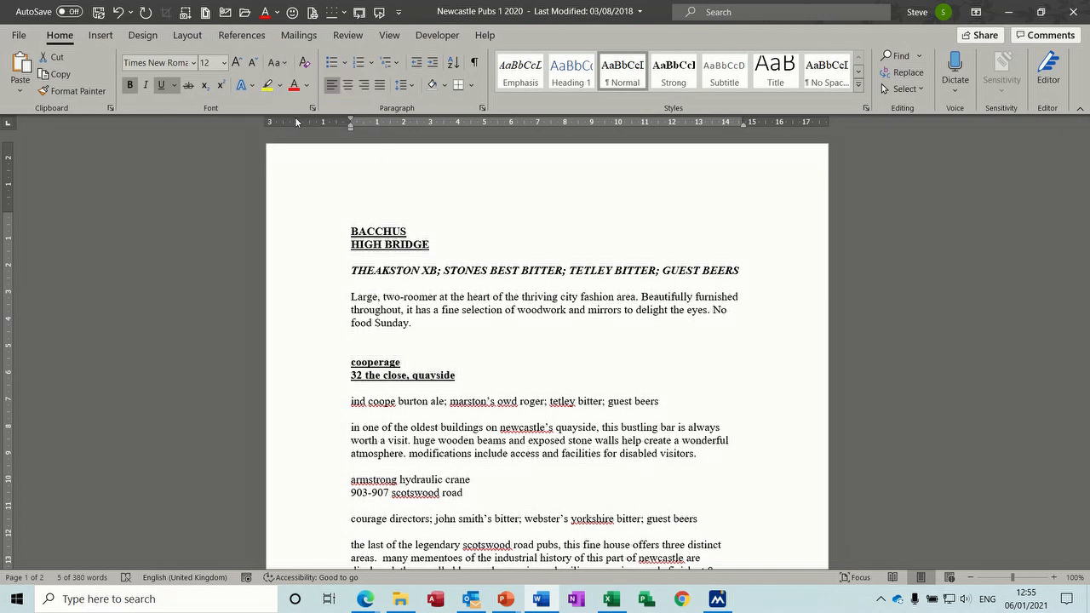
# Step: Make the Cooperage beer line bold, italic and UPPERCASE
pyautogui.click(322, 405)
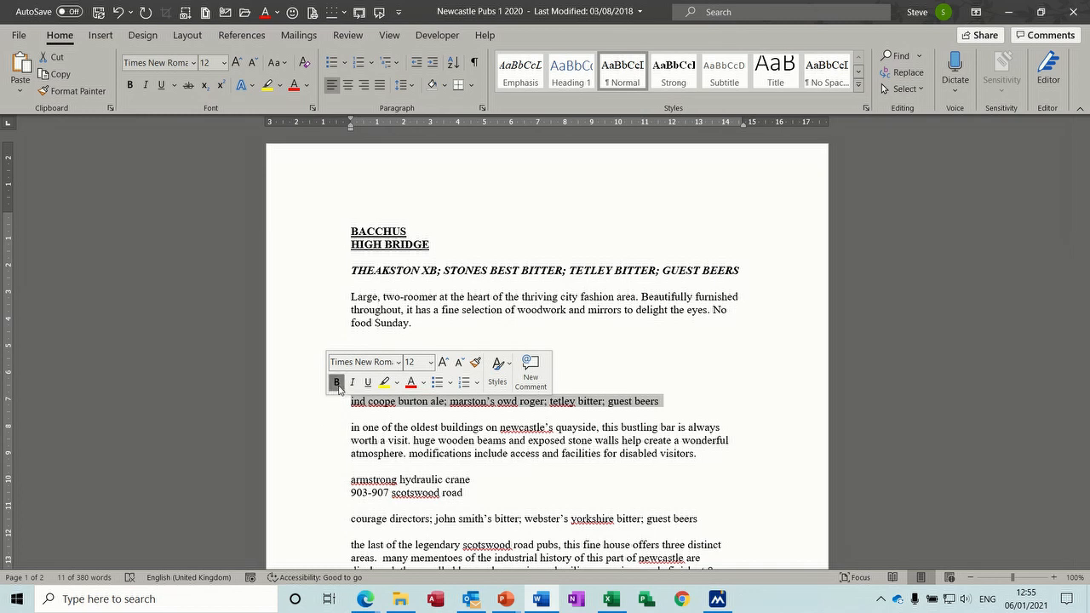
pyautogui.click(336, 382)
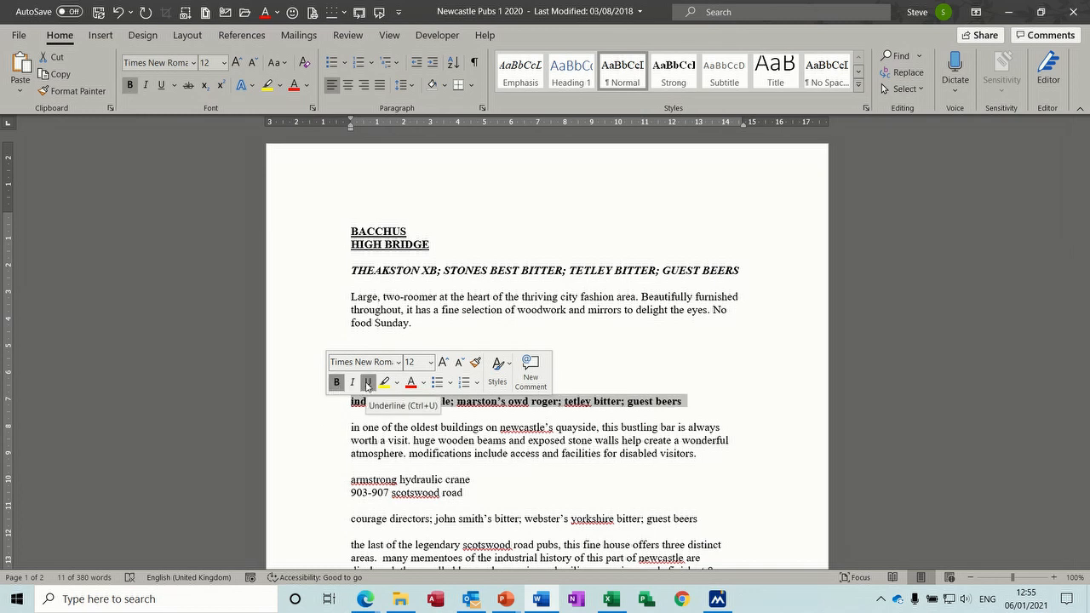
pyautogui.click(352, 384)
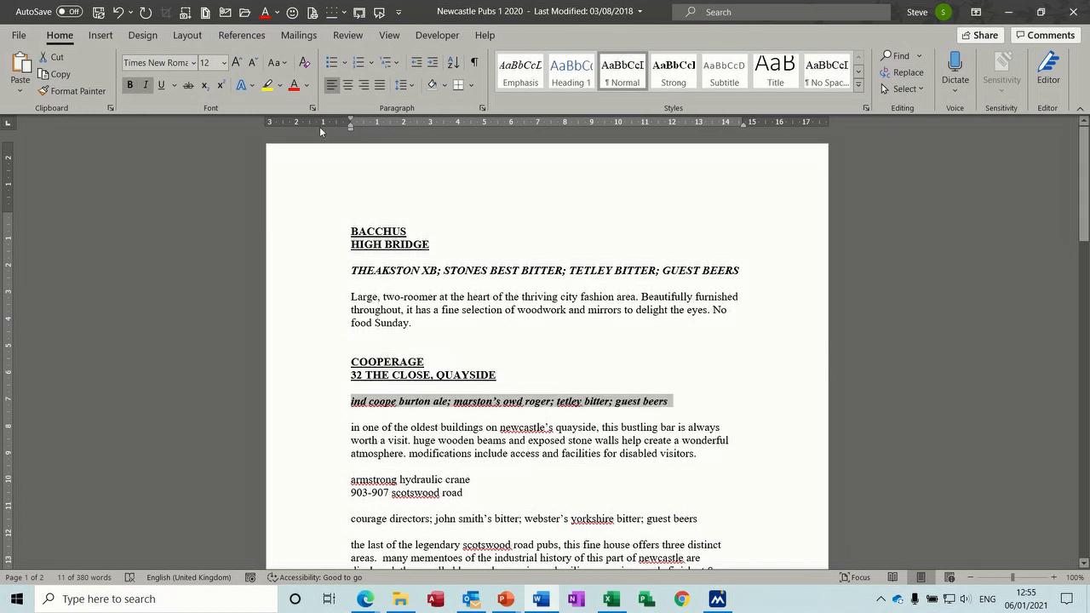
pyautogui.click(286, 67)
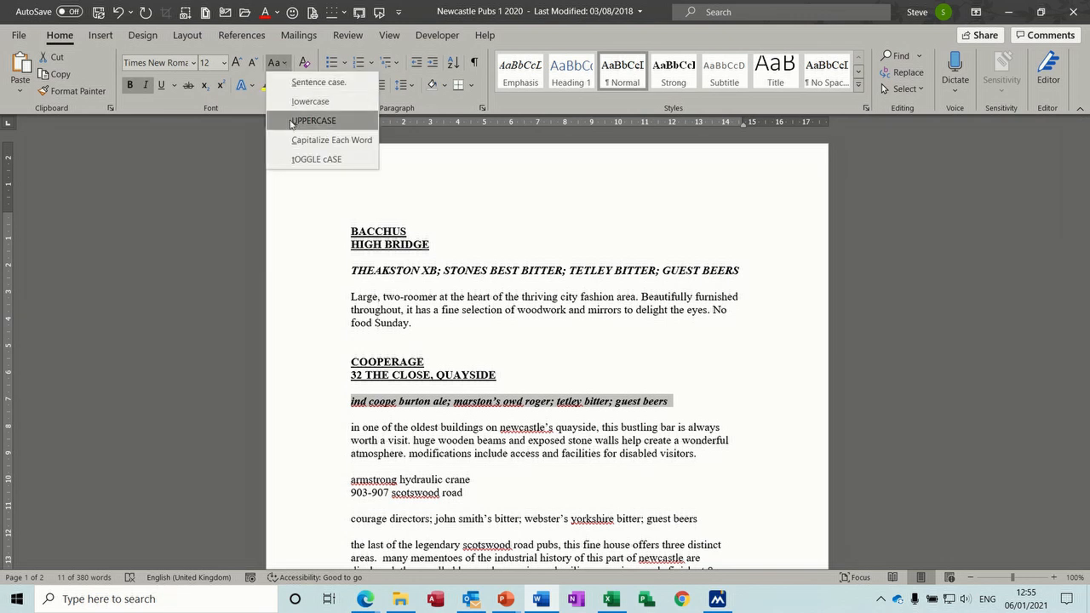
pyautogui.click(302, 120)
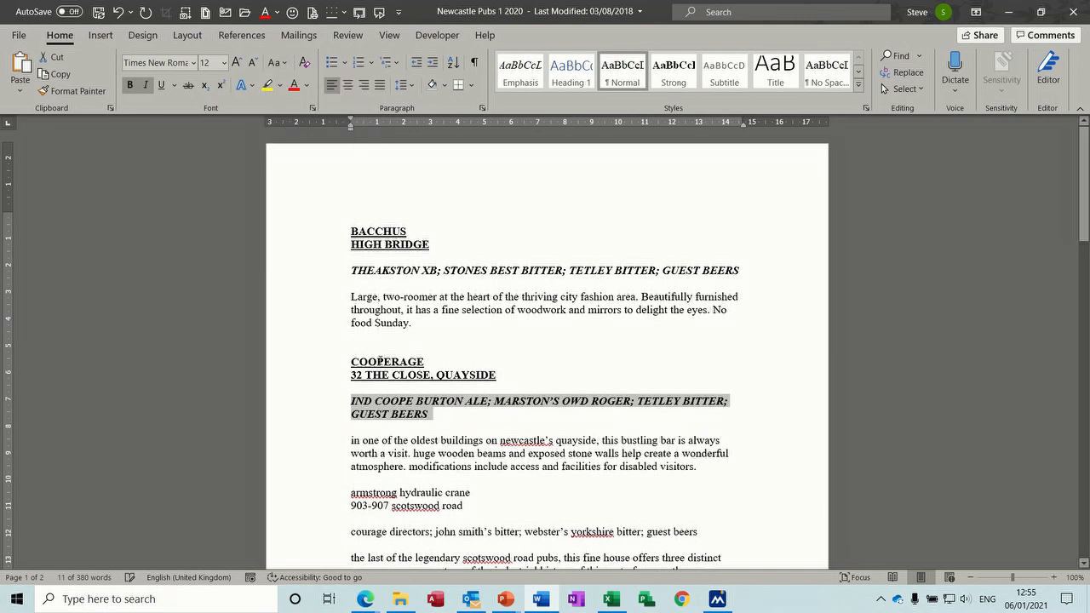
# Step: Put the Cooperage description paragraph into sentence case
pyautogui.doubleClick(308, 454)
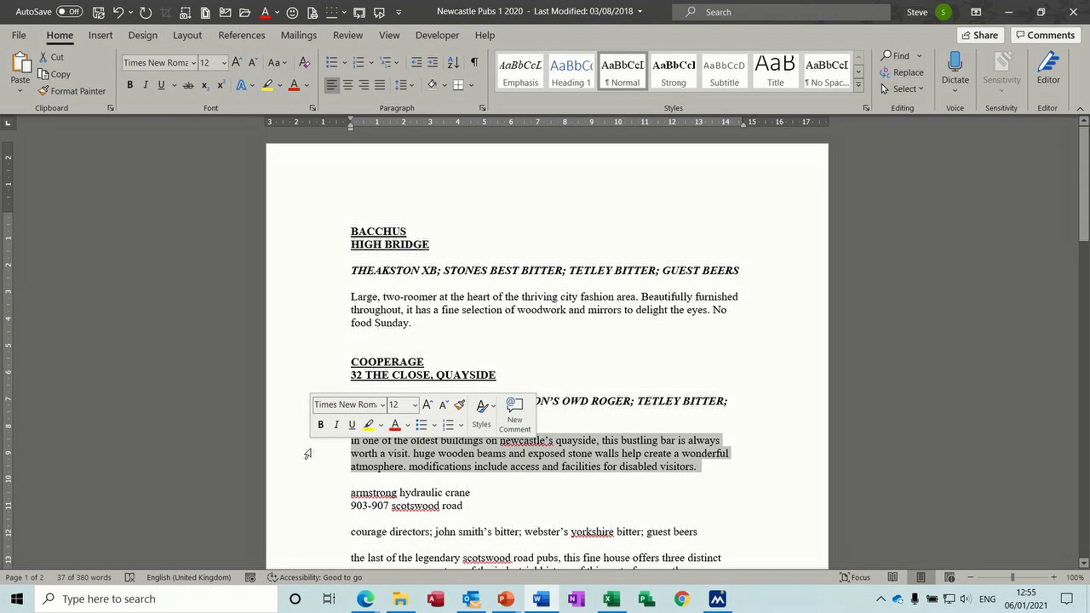
pyautogui.click(286, 63)
pyautogui.click(298, 82)
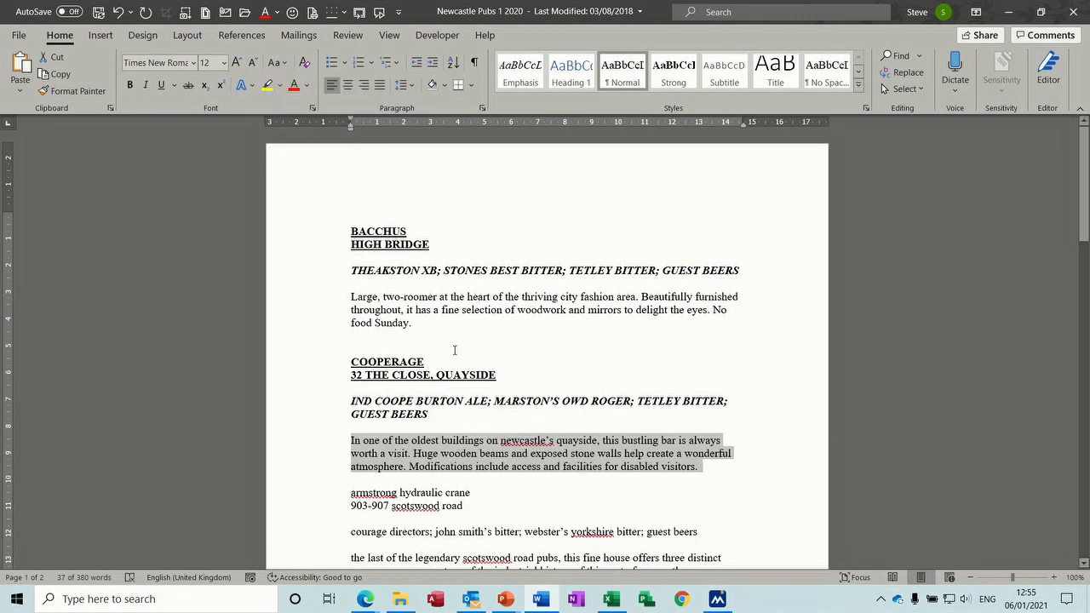
pyautogui.click(503, 440)
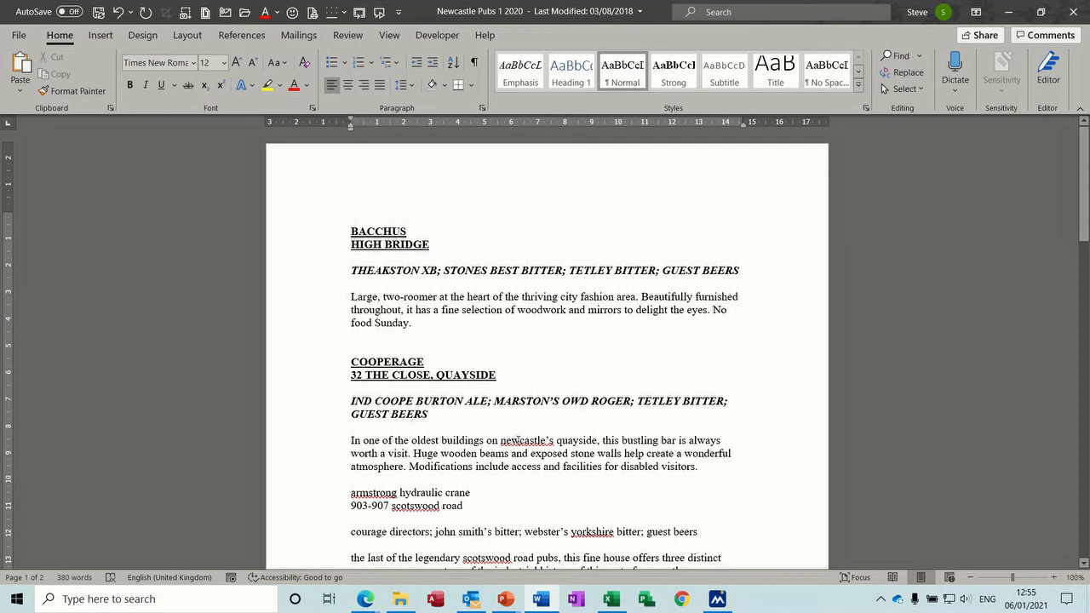
pyautogui.rightClick(519, 440)
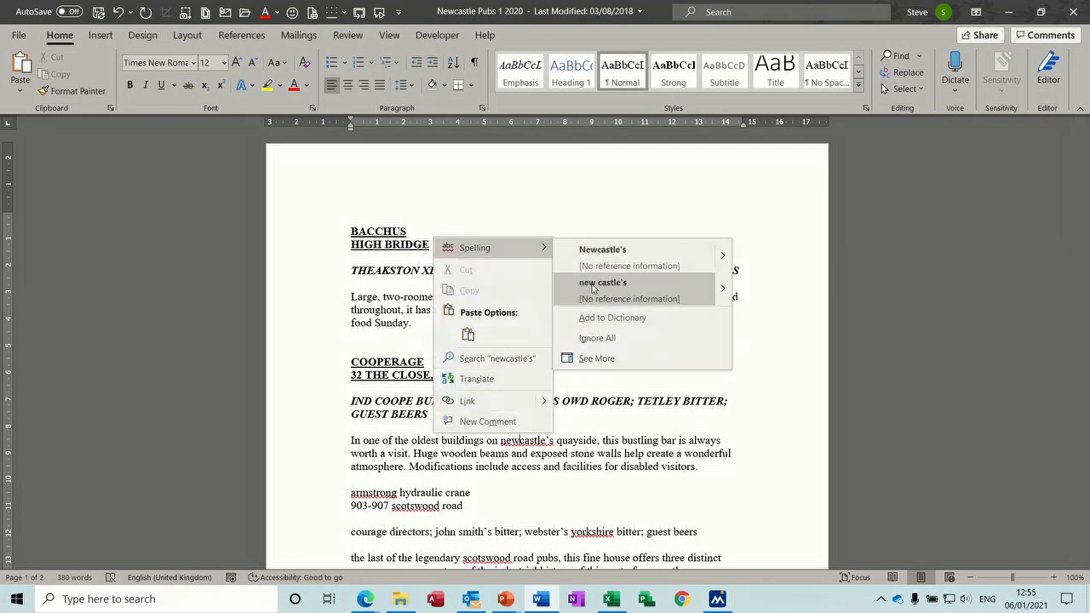
# Step: Accept the 'Newcastle's' spelling suggestion and scroll down the document
pyautogui.click(627, 255)
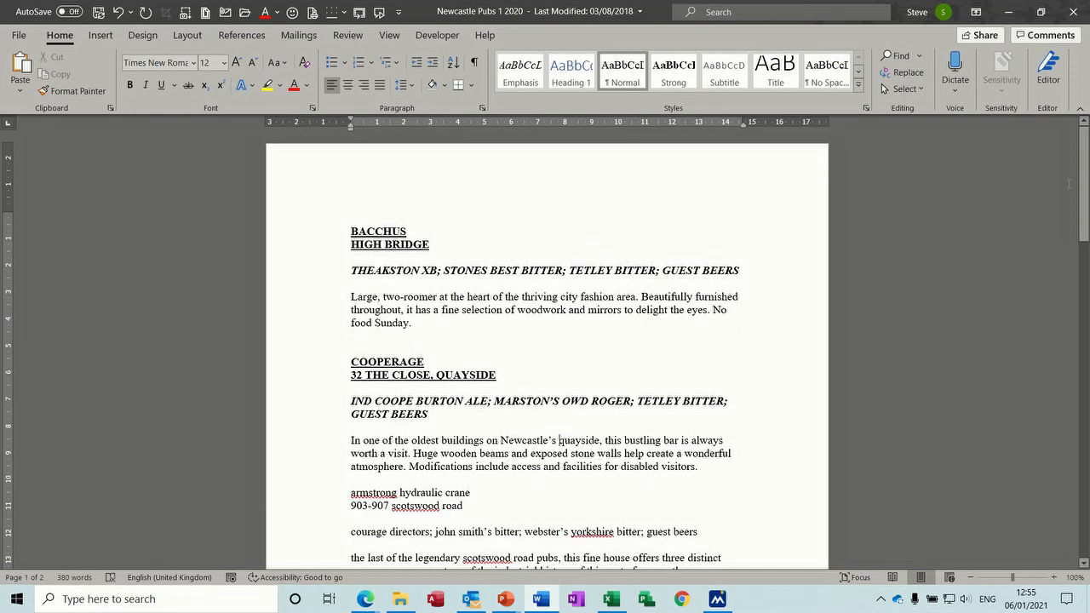
pyautogui.moveTo(1083, 183); pyautogui.dragTo(1084, 225)
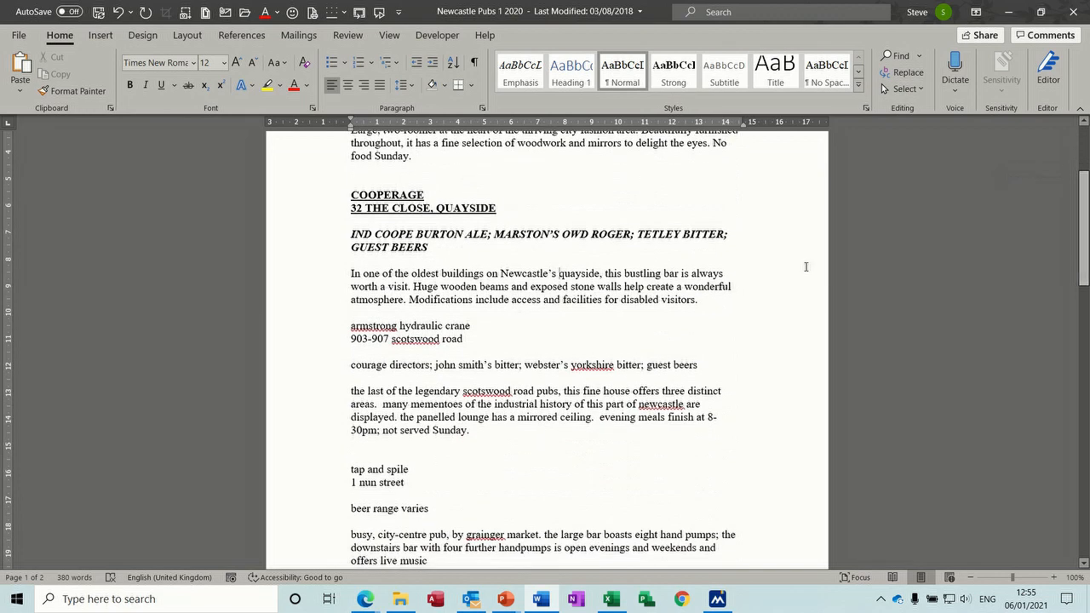
# Step: Make the Armstrong Hydraulic Crane name and 903-907 Scotswood Road lines bold and underlined
pyautogui.click(317, 334)
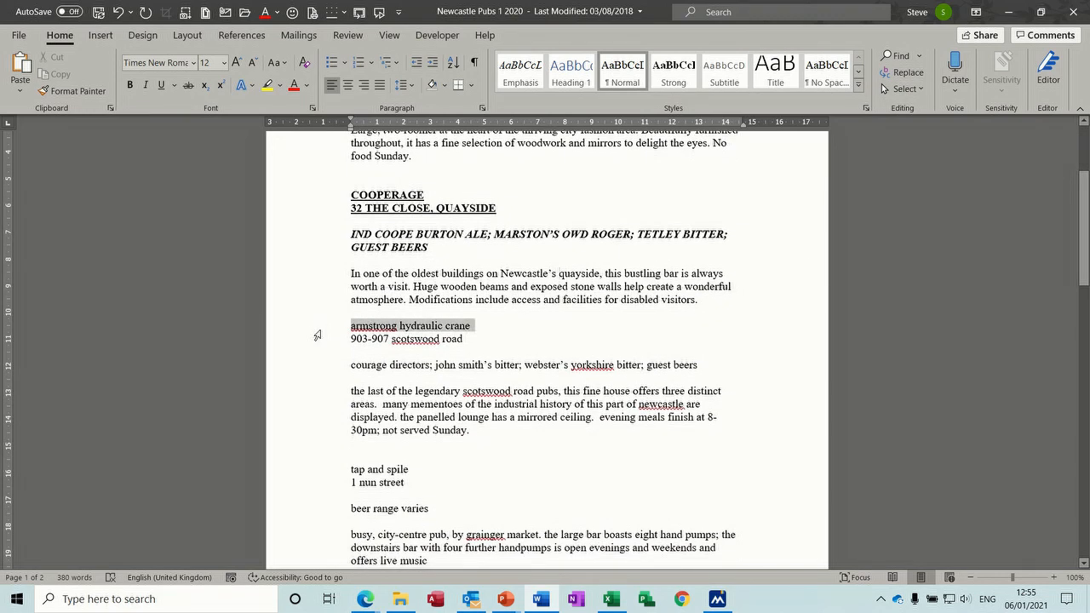
pyautogui.moveTo(316, 336); pyautogui.dragTo(314, 341)
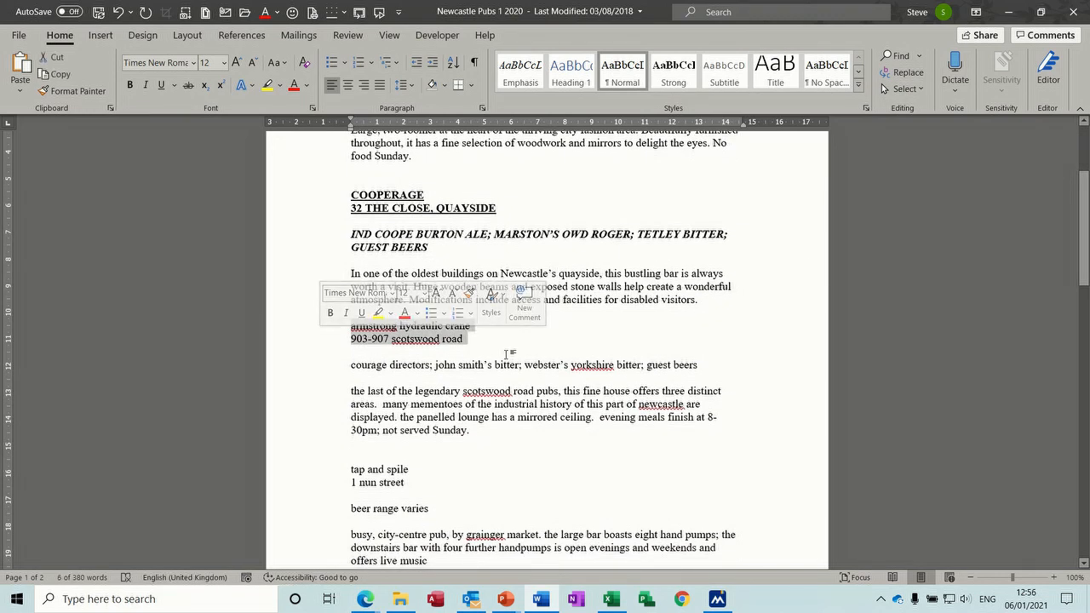
pyautogui.click(330, 312)
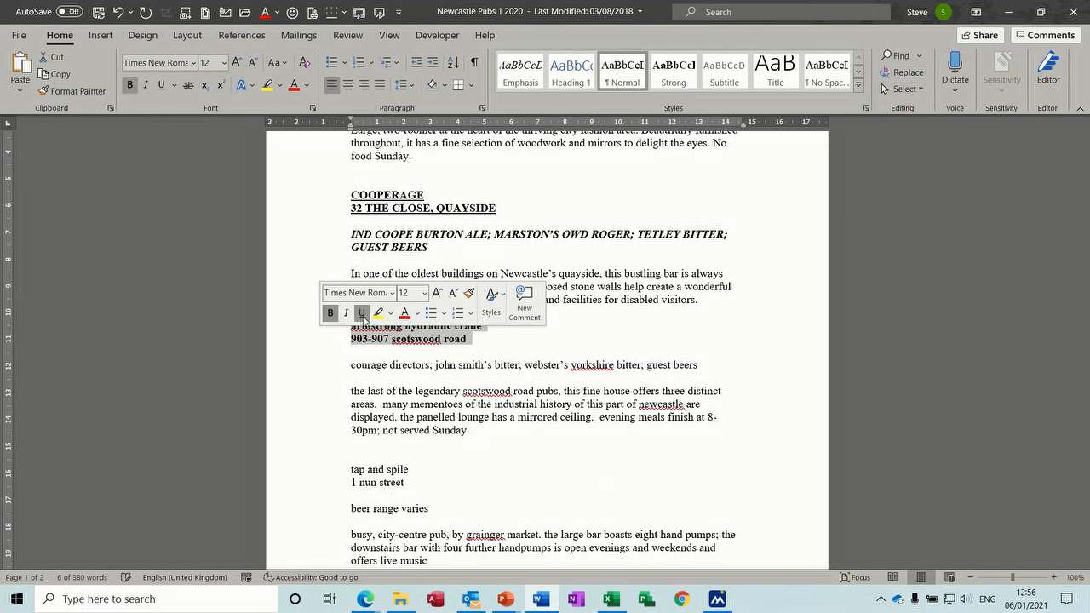
pyautogui.click(362, 312)
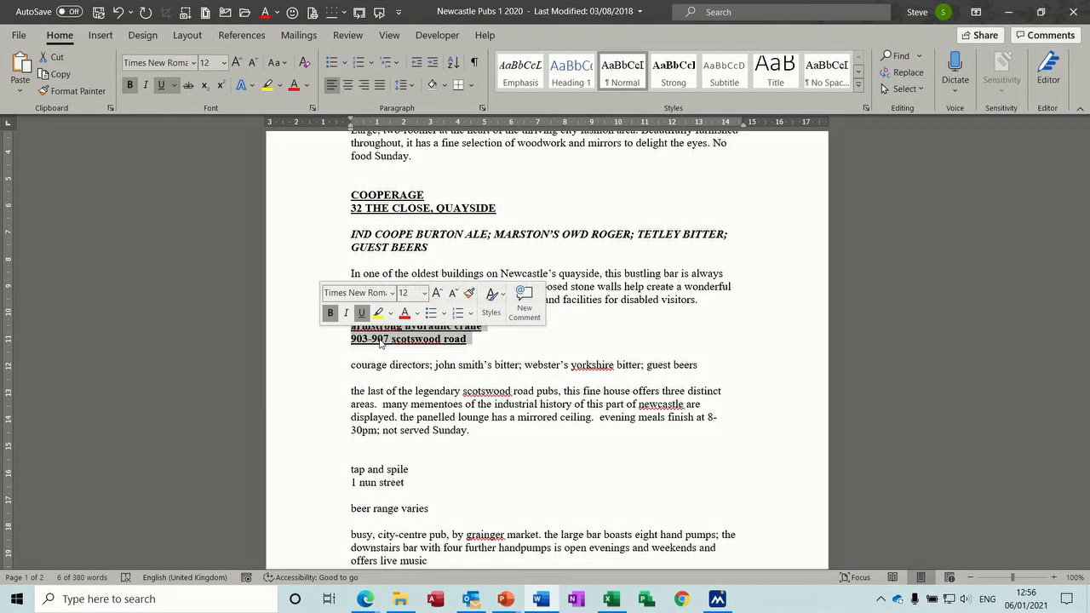
# Step: Cycle the Armstrong heading lines' letter case with Shift+F3 toward UPPERCASE
pyautogui.hotkey('shift', 'F3')
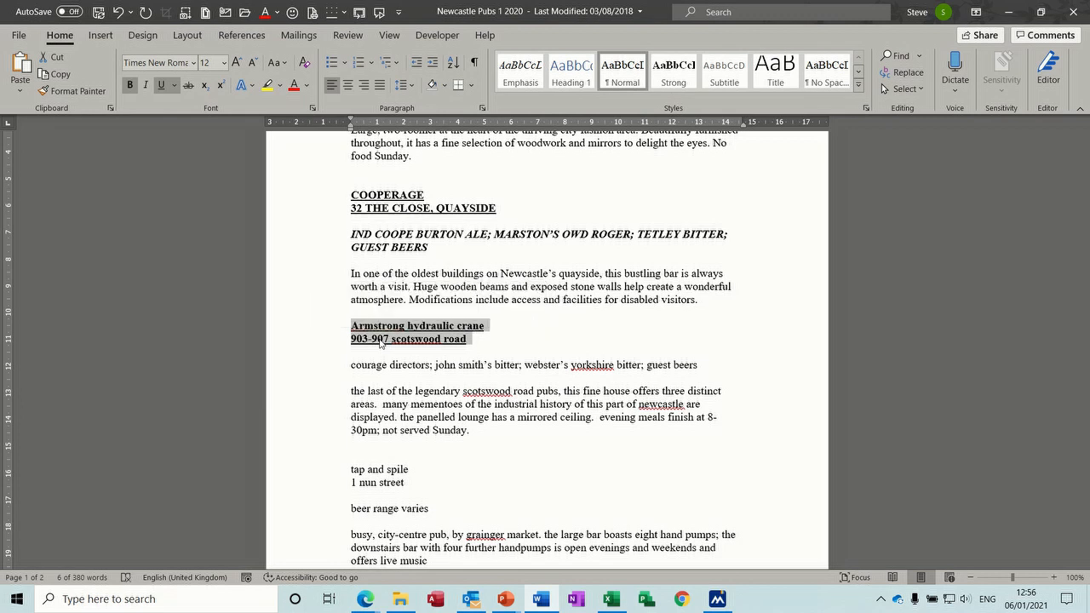
pyautogui.hotkey('shift', 'F3')
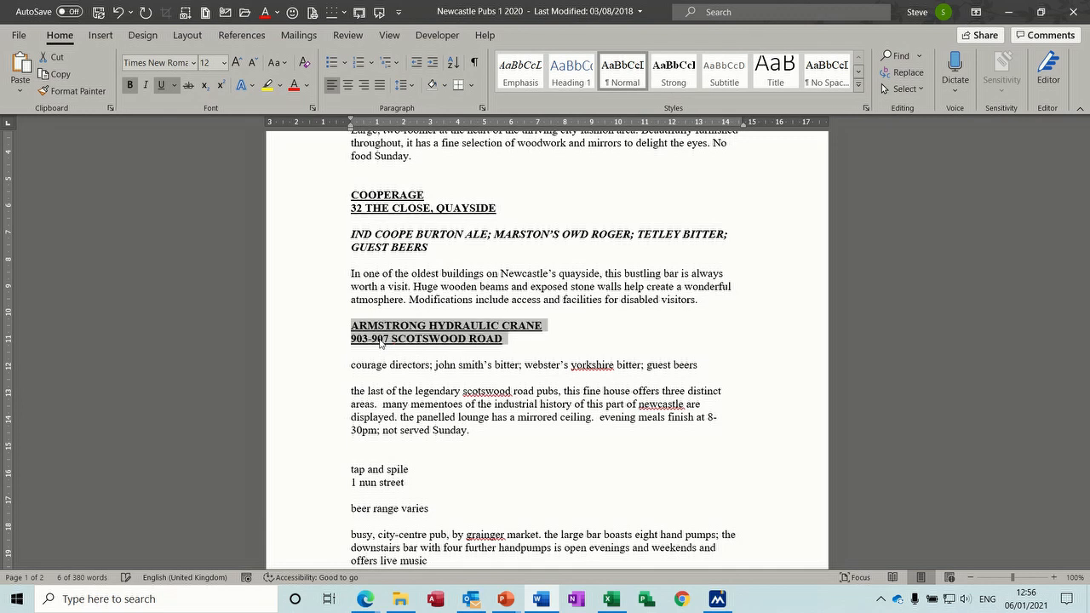
pyautogui.hotkey('shift', 'F3')
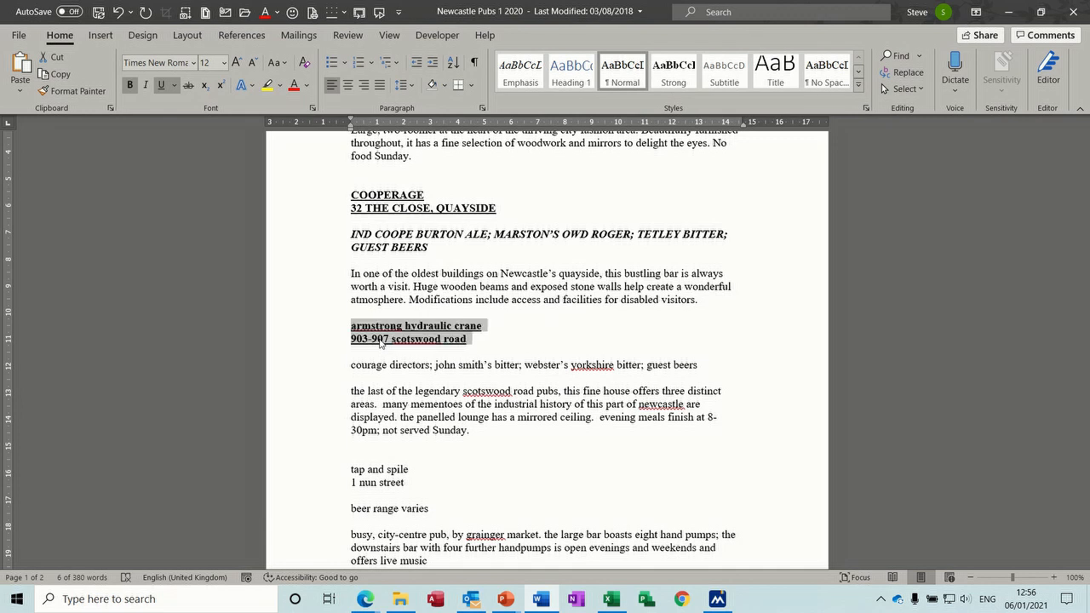
pyautogui.hotkey('shift', 'F3')
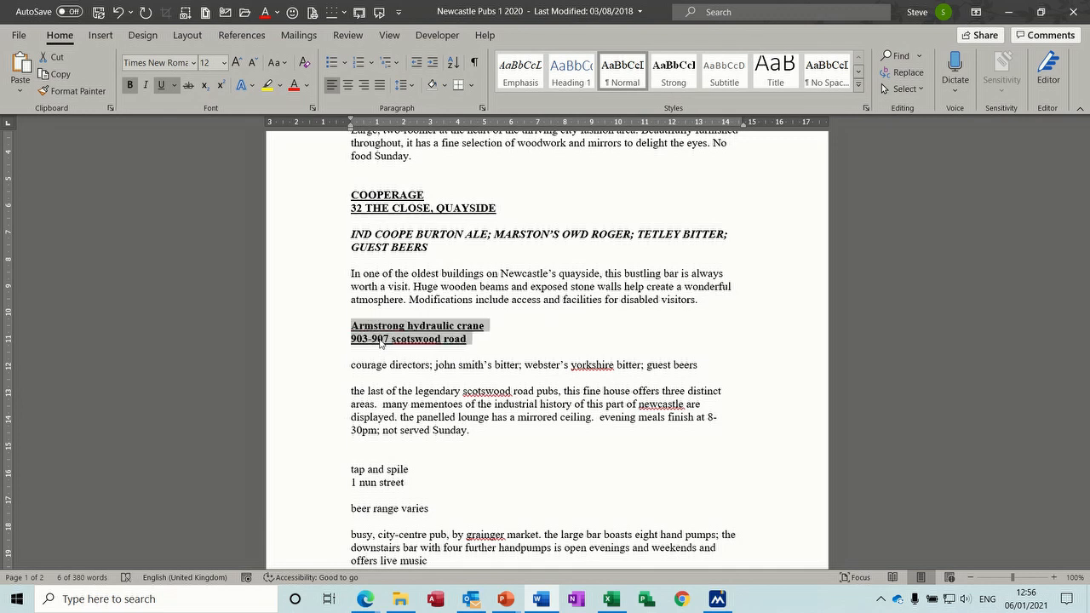
pyautogui.hotkey('shift', 'F3')
pyautogui.hotkey('shift', 'F3')
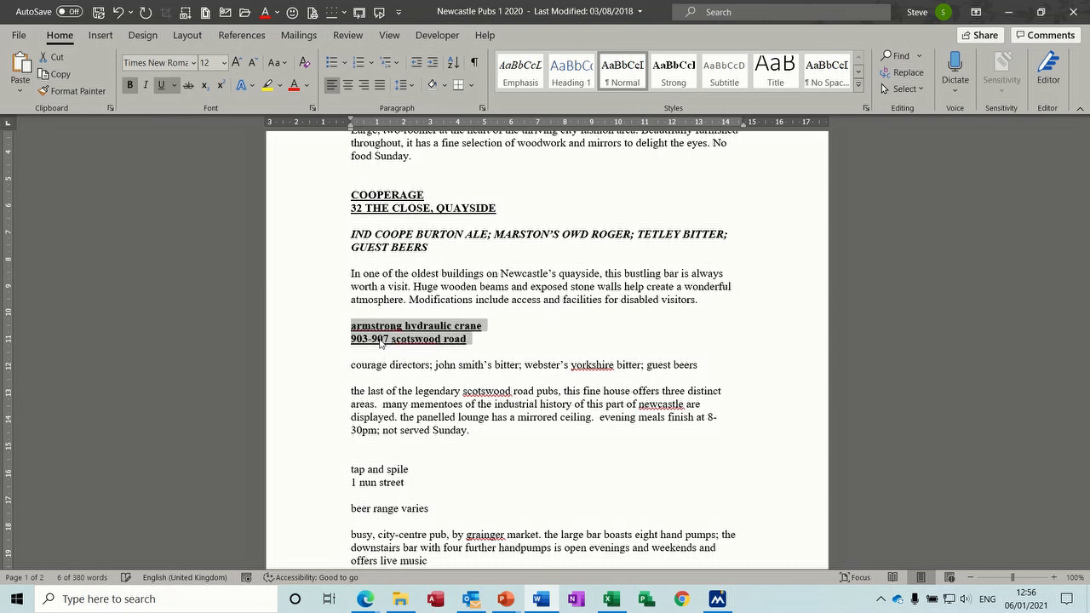
pyautogui.hotkey('shift', 'F3')
pyautogui.hotkey('shift', 'F3')
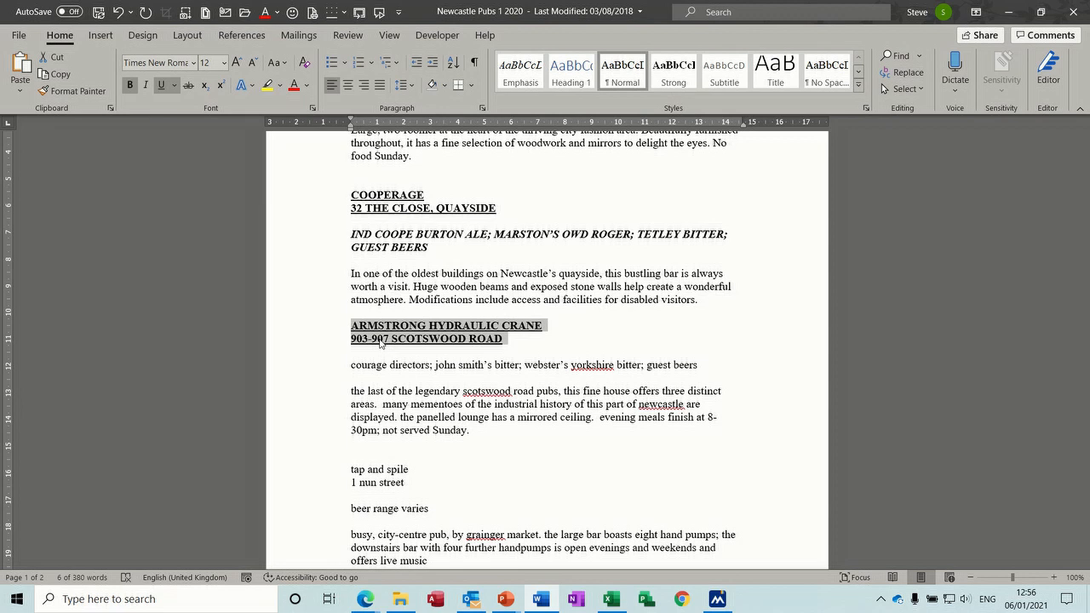
# Step: Make the Courage Directors beer line bold, underlined and UPPERCASE
pyautogui.click(294, 368)
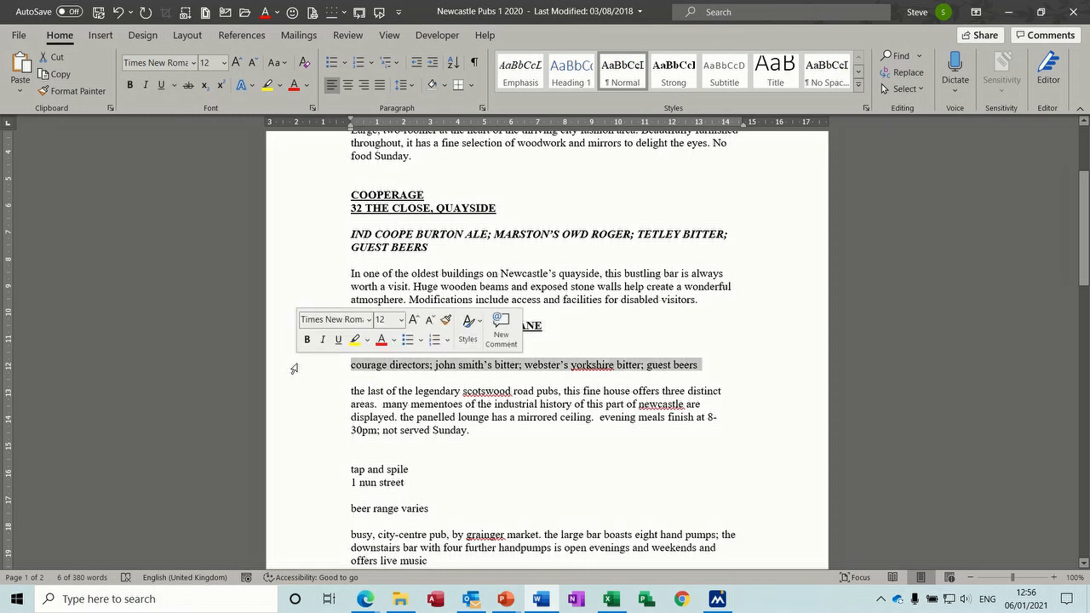
pyautogui.click(308, 340)
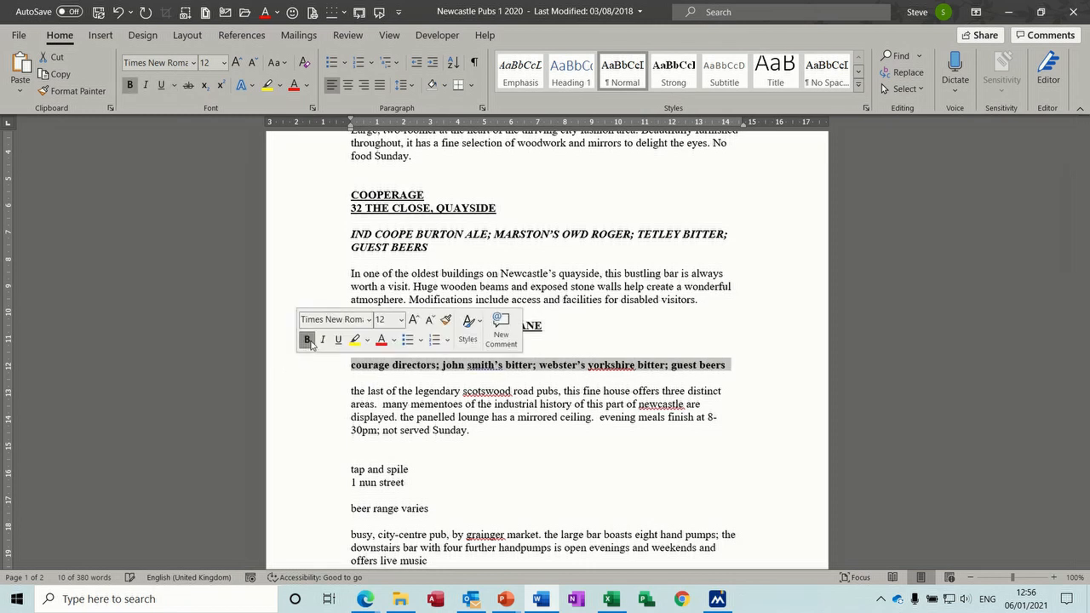
pyautogui.click(337, 341)
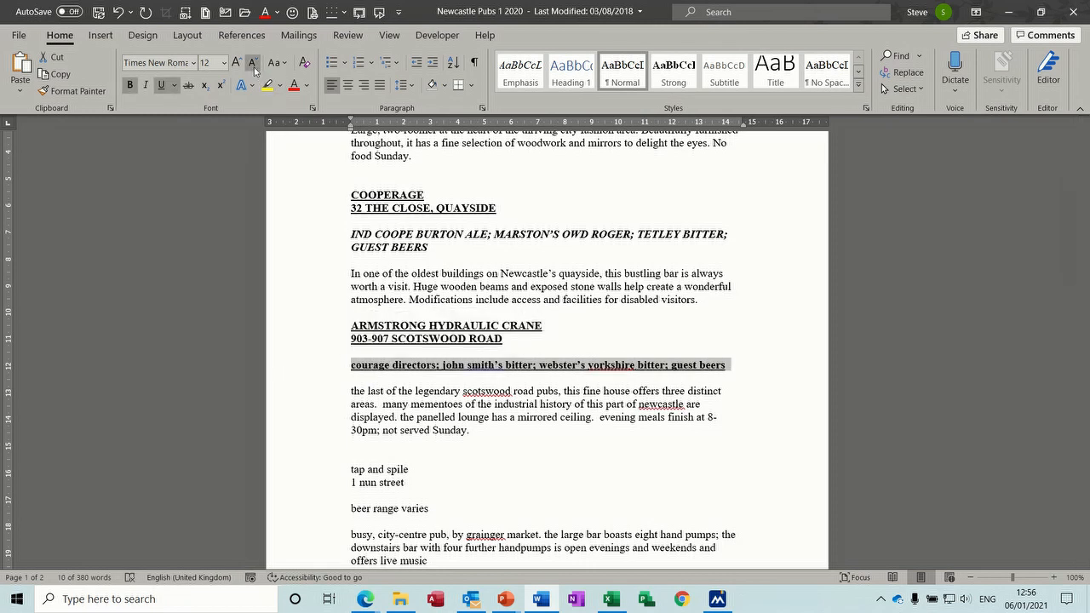
pyautogui.click(277, 64)
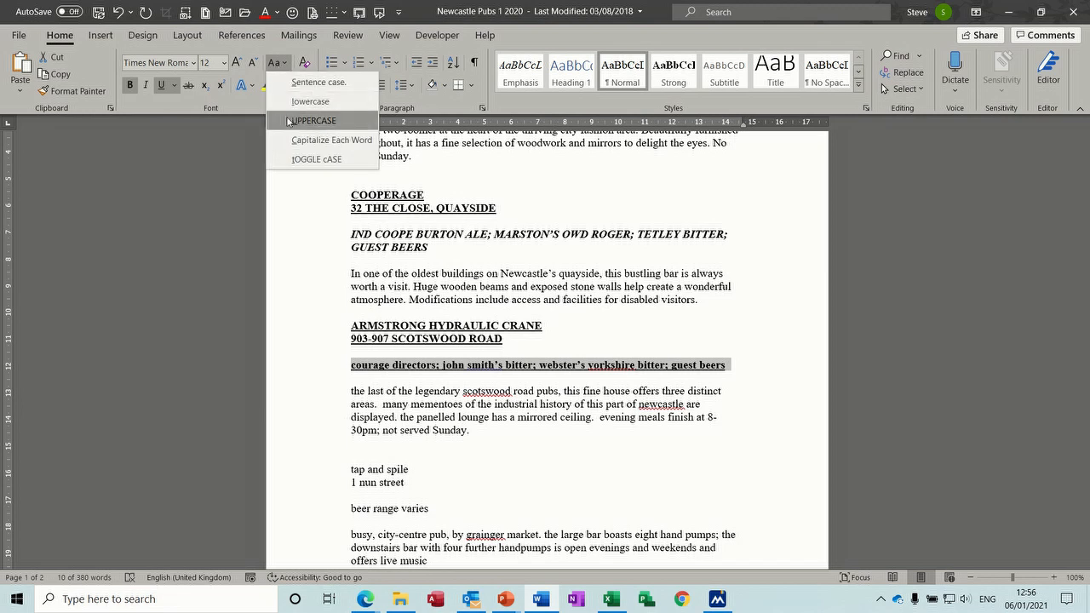
pyautogui.click(313, 120)
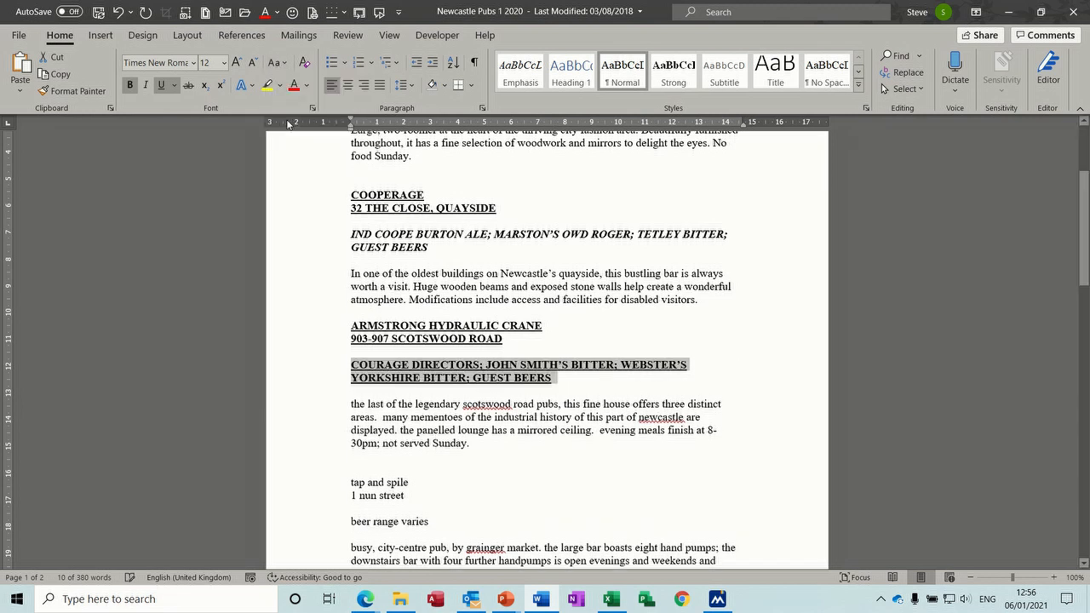
pyautogui.doubleClick(304, 423)
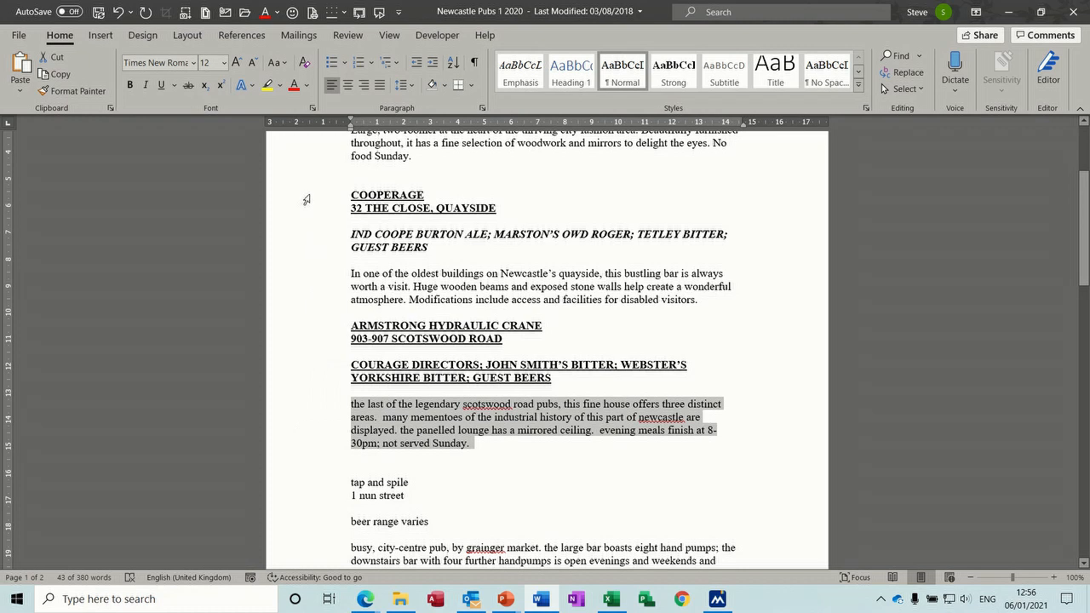
# Step: Put the Armstrong description into sentence case and capitalise 'Scotswood' with Shift+F3
pyautogui.click(275, 62)
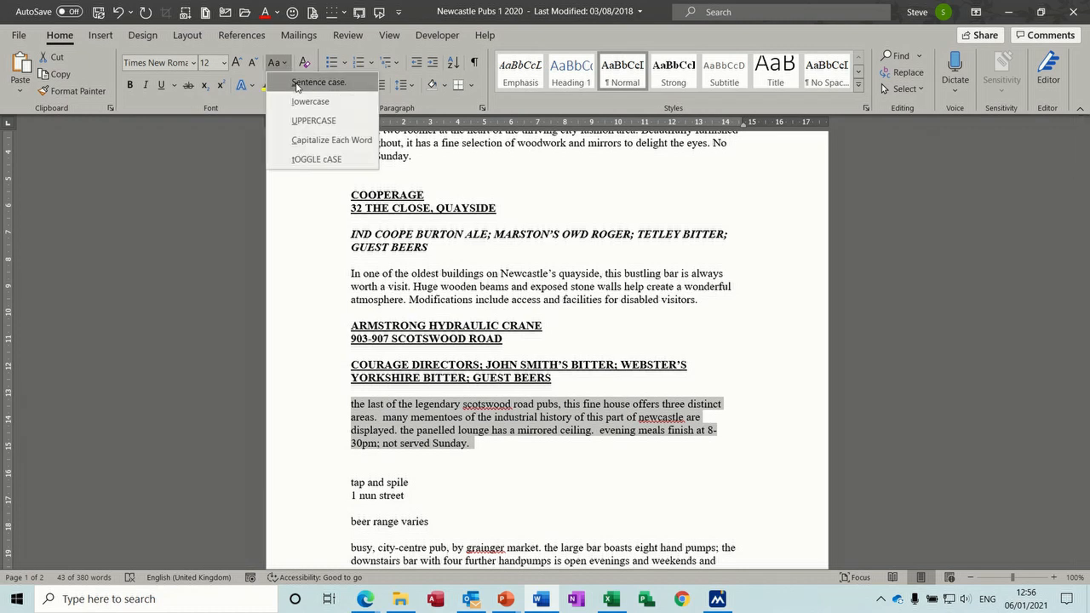
pyautogui.click(298, 83)
pyautogui.click(485, 412)
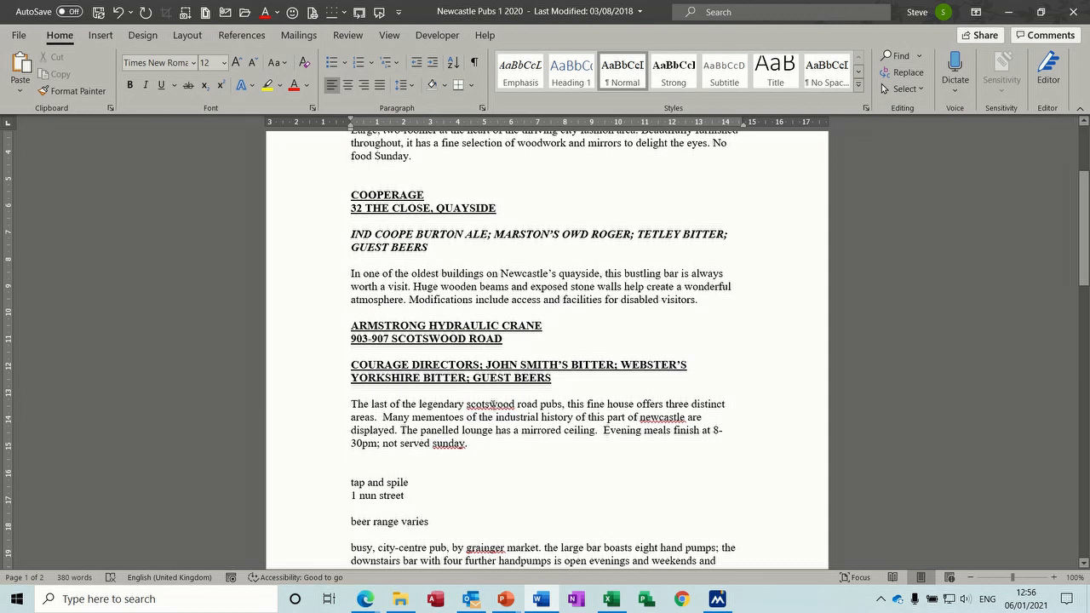
pyautogui.rightClick(492, 404)
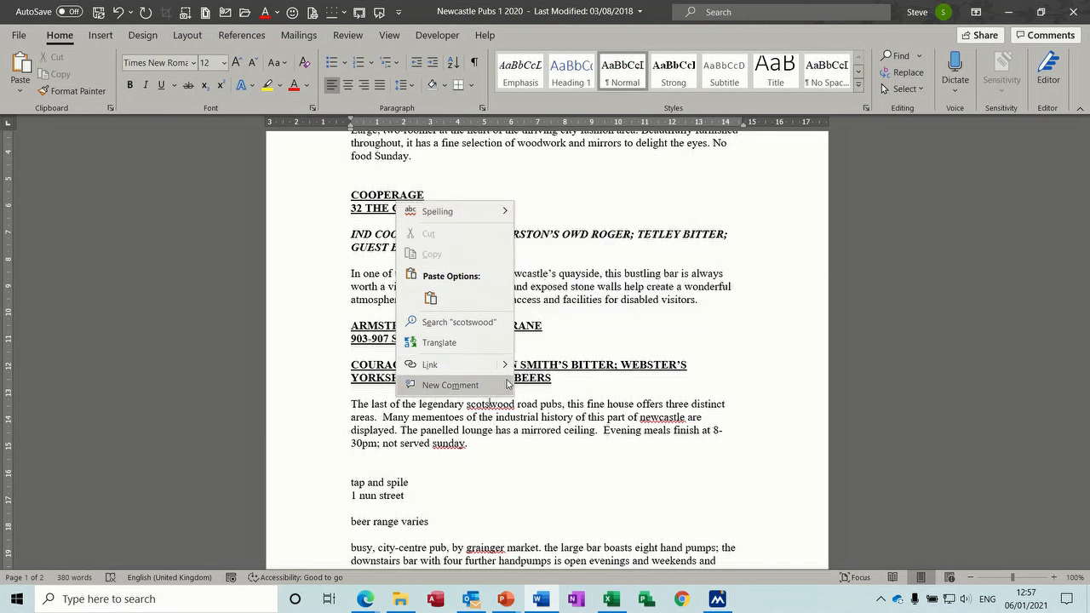
pyautogui.click(491, 402)
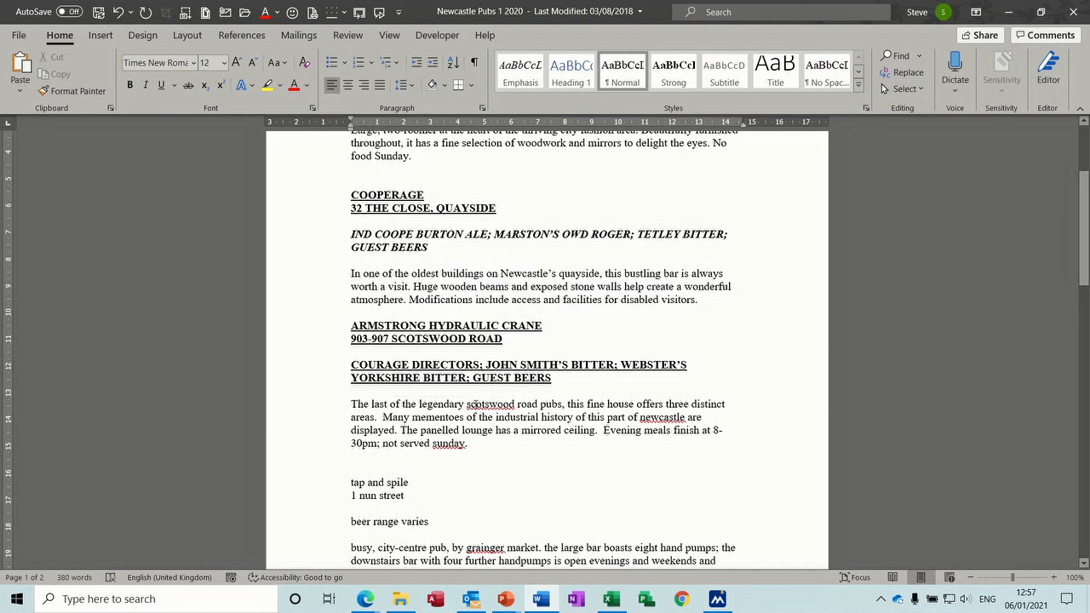
pyautogui.doubleClick(491, 404)
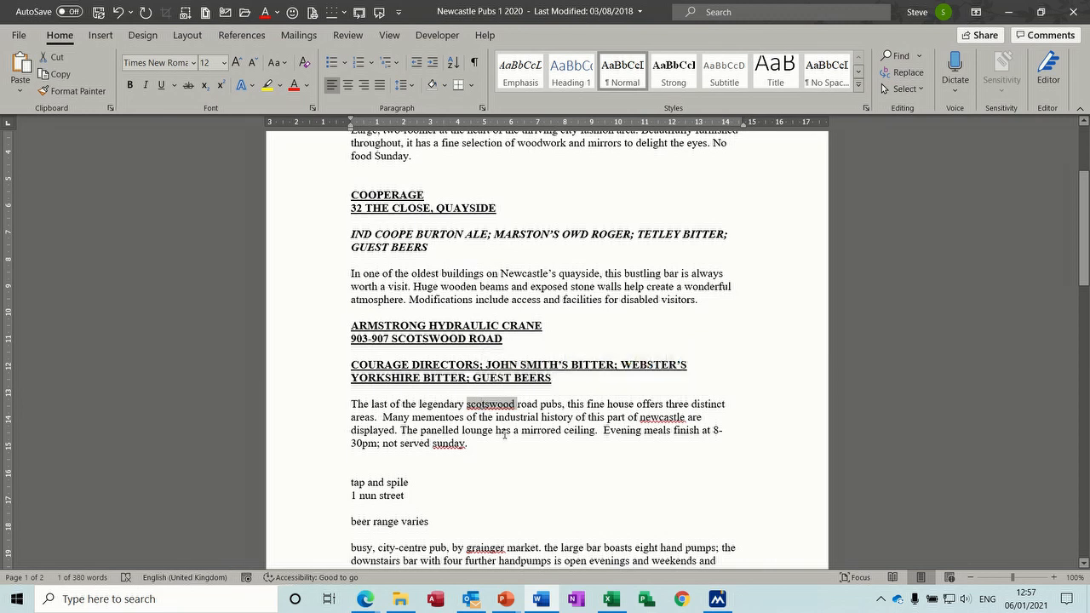
pyautogui.hotkey('shift', 'F3')
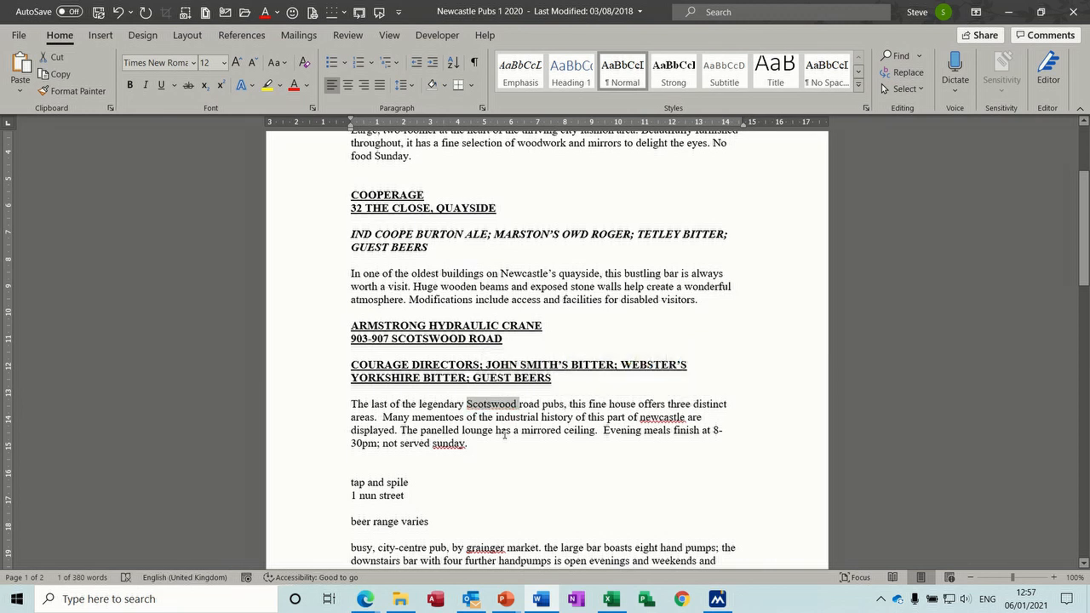
# Step: Correct 'newcastle' to 'Newcastle' and 'sunday' to 'Sunday' via spelling suggestions
pyautogui.rightClick(653, 417)
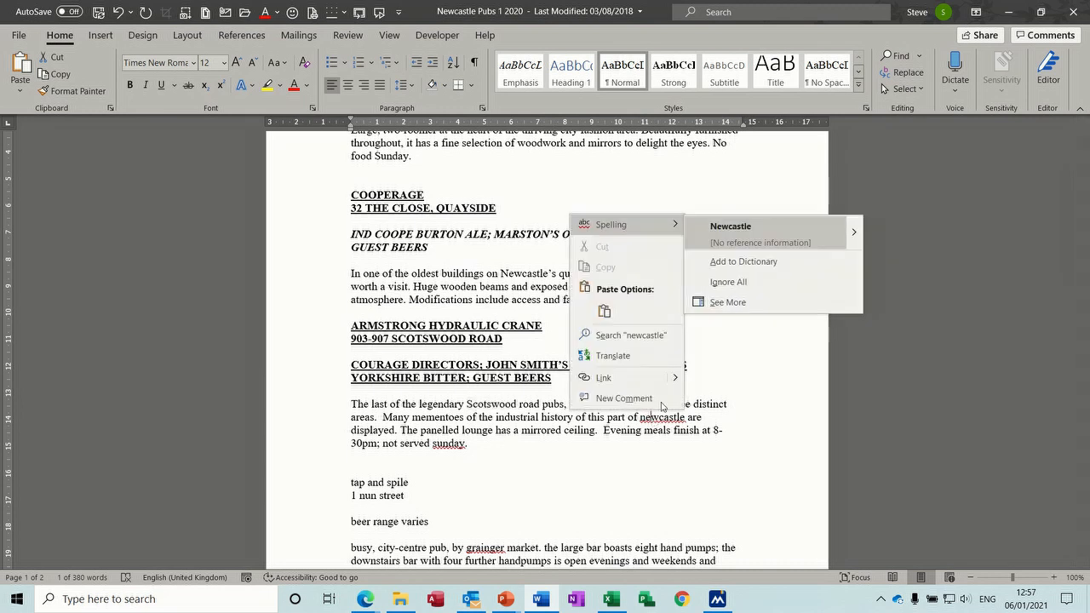
pyautogui.click(732, 229)
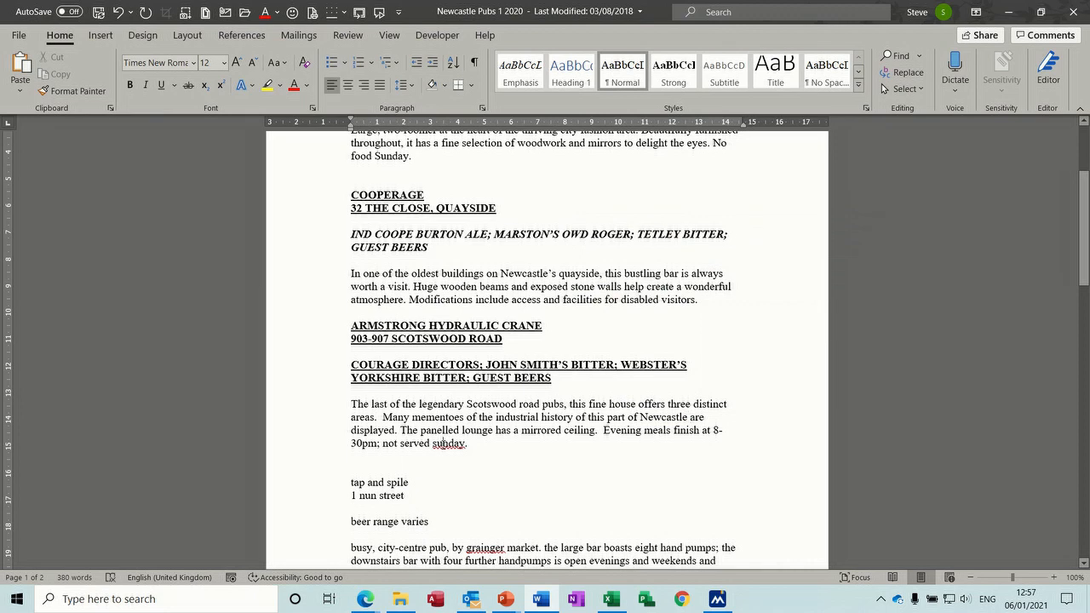
pyautogui.rightClick(449, 443)
pyautogui.click(515, 250)
# Step: Make the Tap and Spile name and address bold, underlined and UPPERCASE
pyautogui.moveTo(307, 484); pyautogui.dragTo(309, 494)
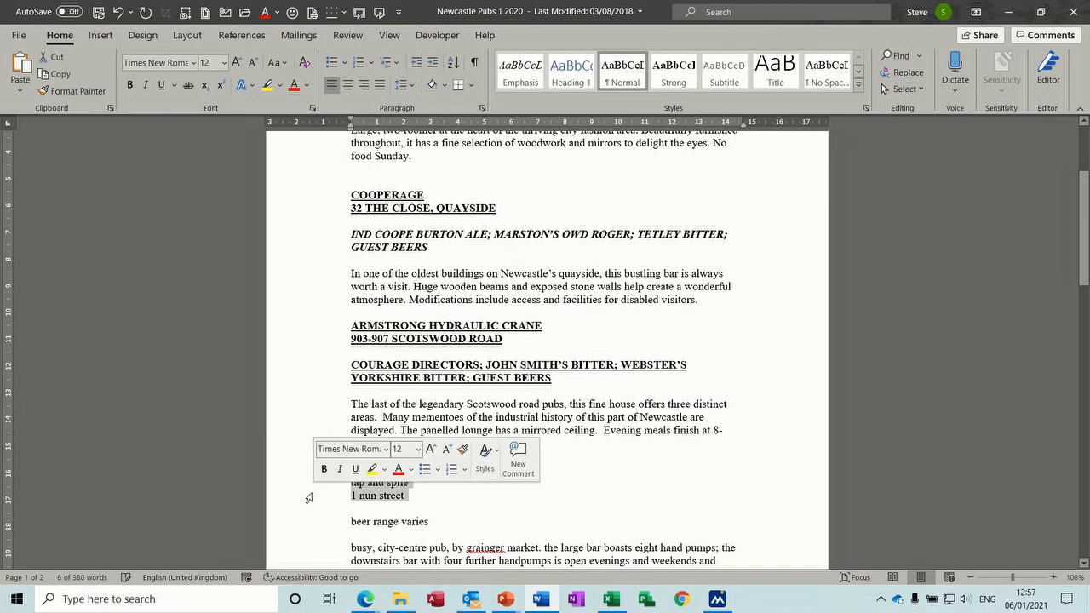
pyautogui.click(322, 469)
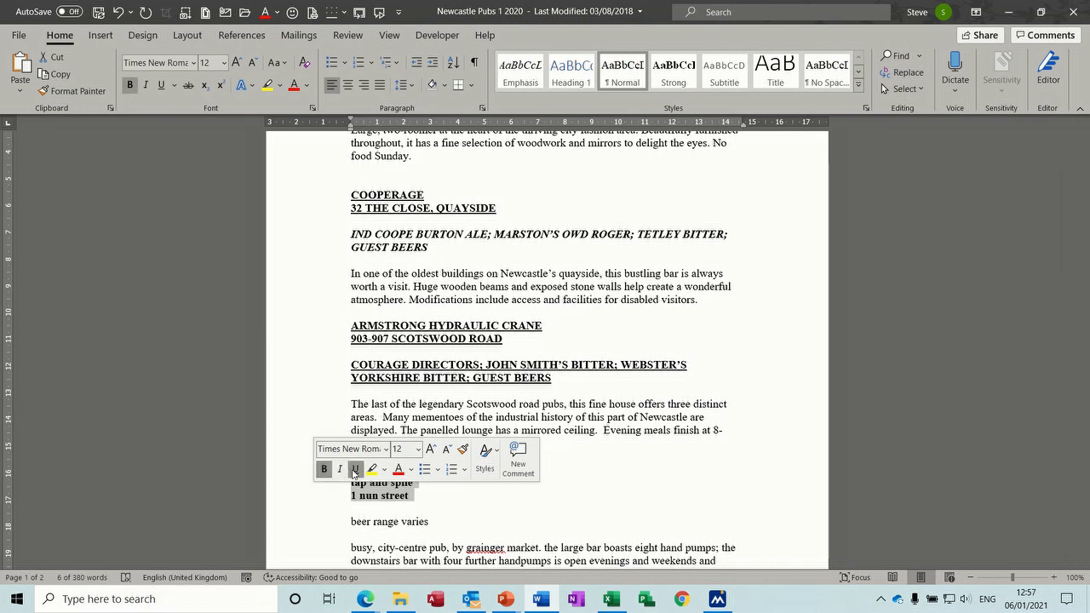
pyautogui.click(355, 469)
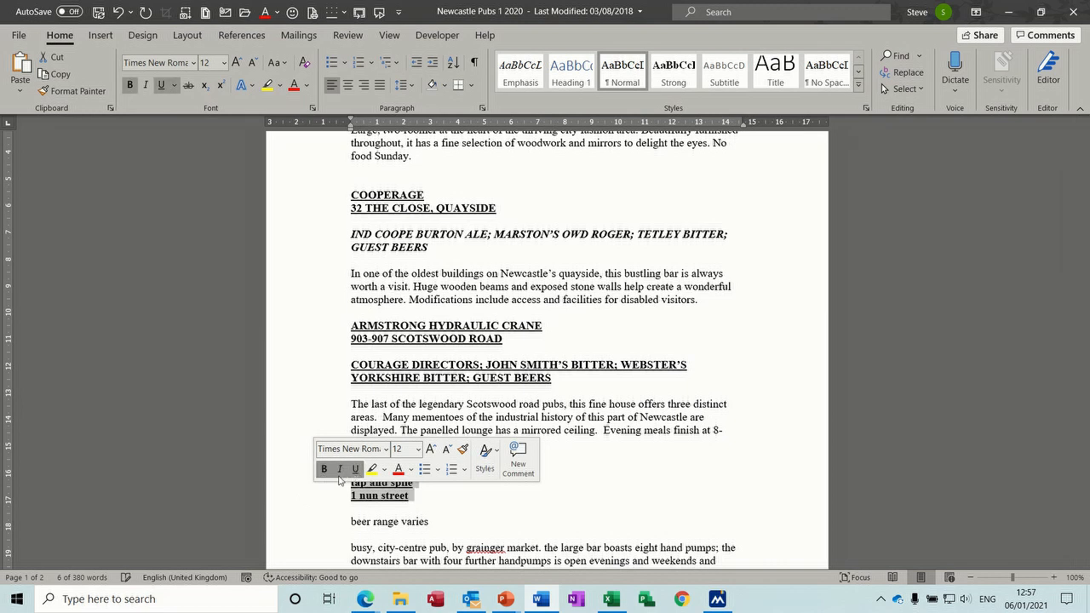
pyautogui.click(277, 62)
pyautogui.click(298, 120)
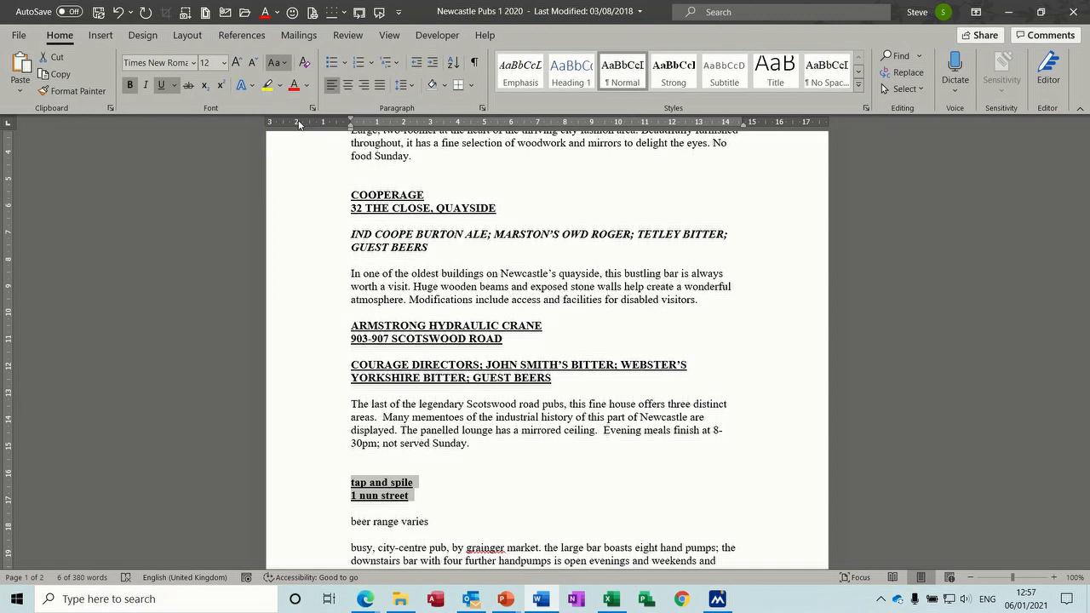
# Step: Make the 'Beer range varies' line bold, underlined and UPPERCASE
pyautogui.click(320, 523)
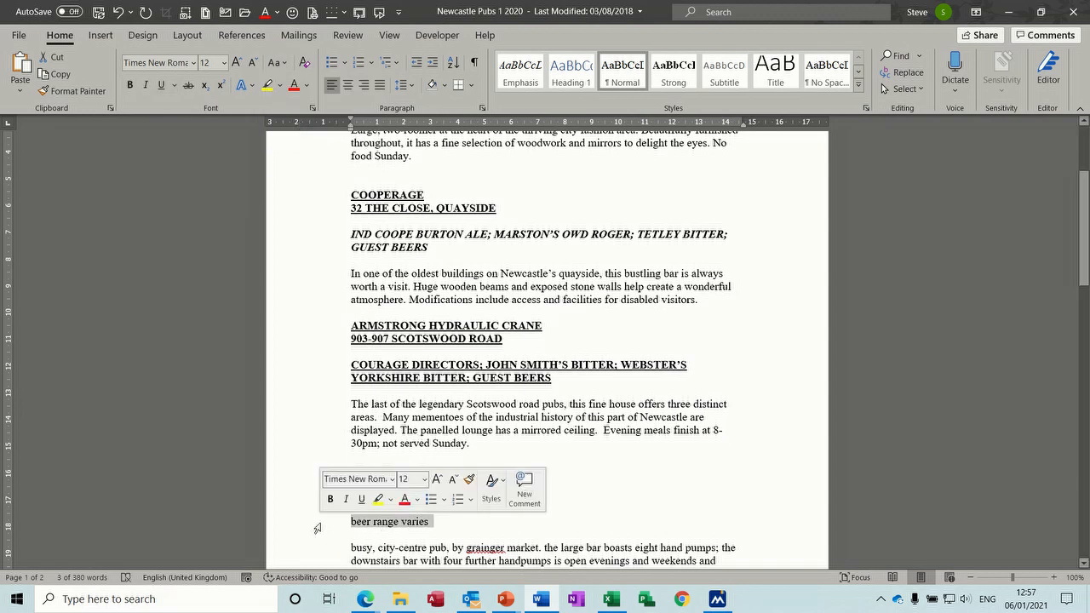
pyautogui.click(330, 499)
pyautogui.click(361, 499)
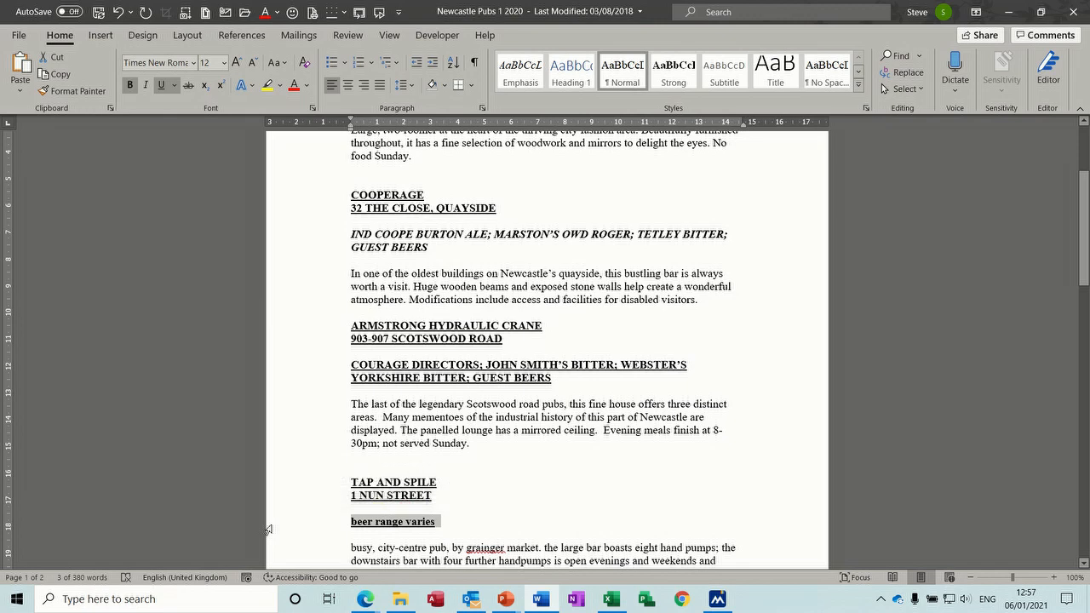
pyautogui.hotkey('shift', 'F3')
pyautogui.hotkey('shift', 'F3')
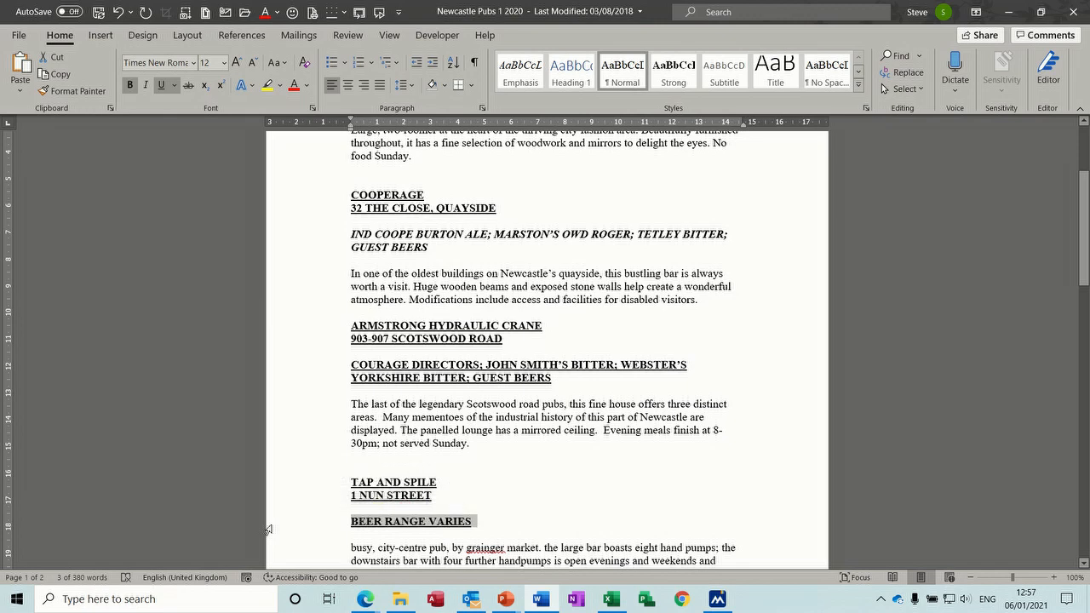
pyautogui.moveTo(1085, 241); pyautogui.dragTo(1086, 273)
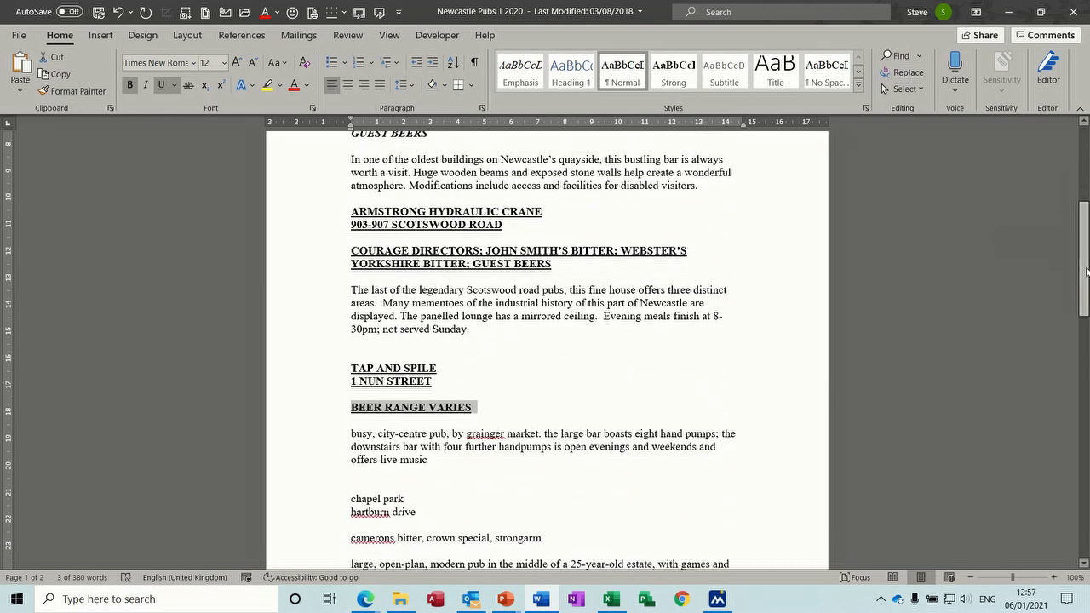
# Step: Apply sentence case to the Tap and Spile description and capitalise 'Grainger' with Shift+F3
pyautogui.doubleClick(295, 450)
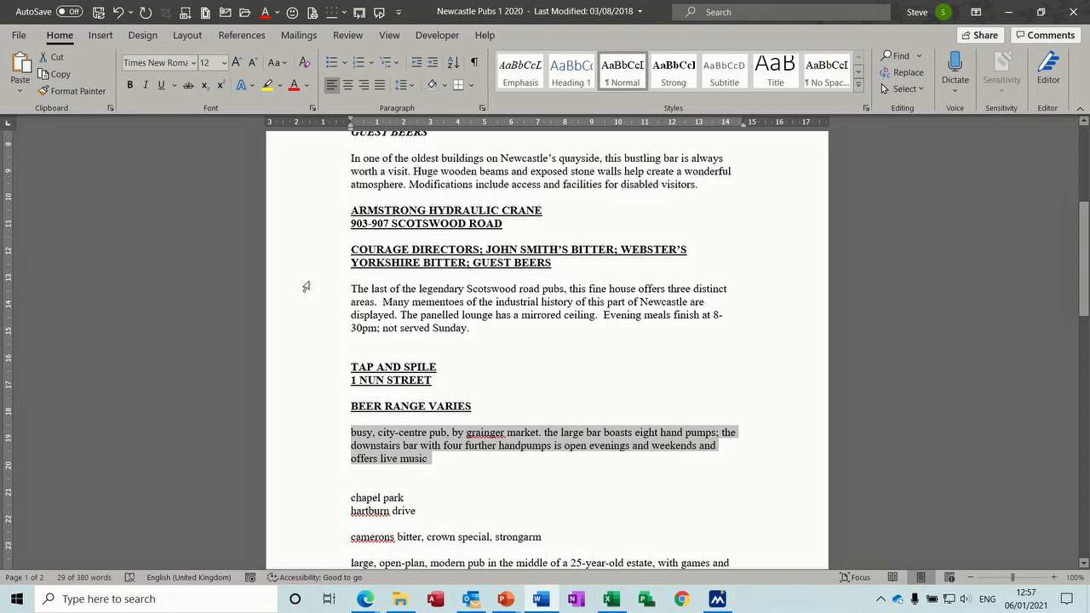
pyautogui.hotkey('shift', 'F3')
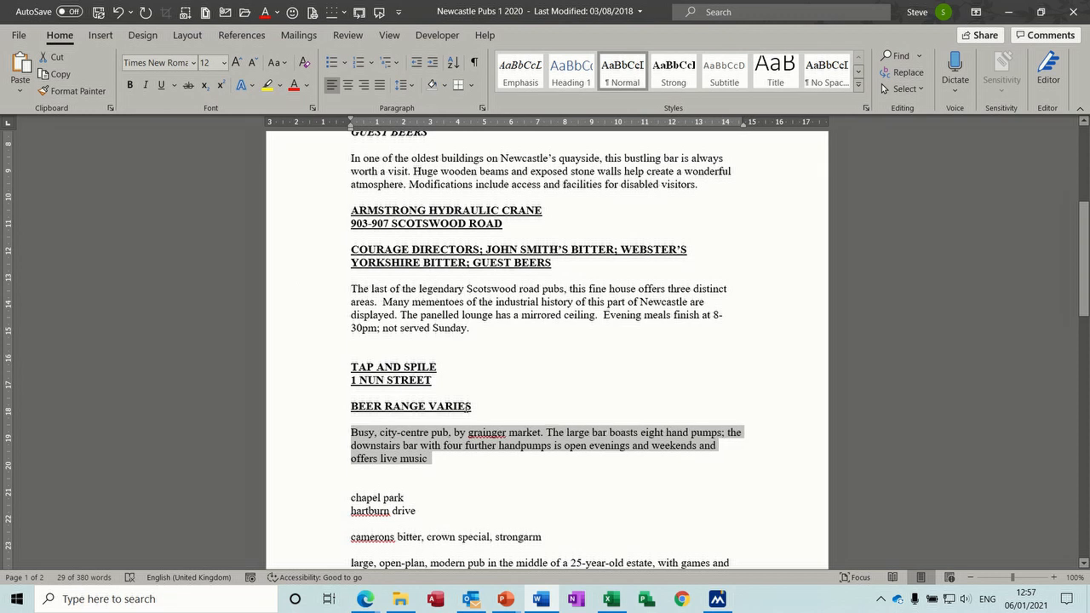
pyautogui.click(479, 433)
pyautogui.rightClick(482, 431)
pyautogui.press('Escape')
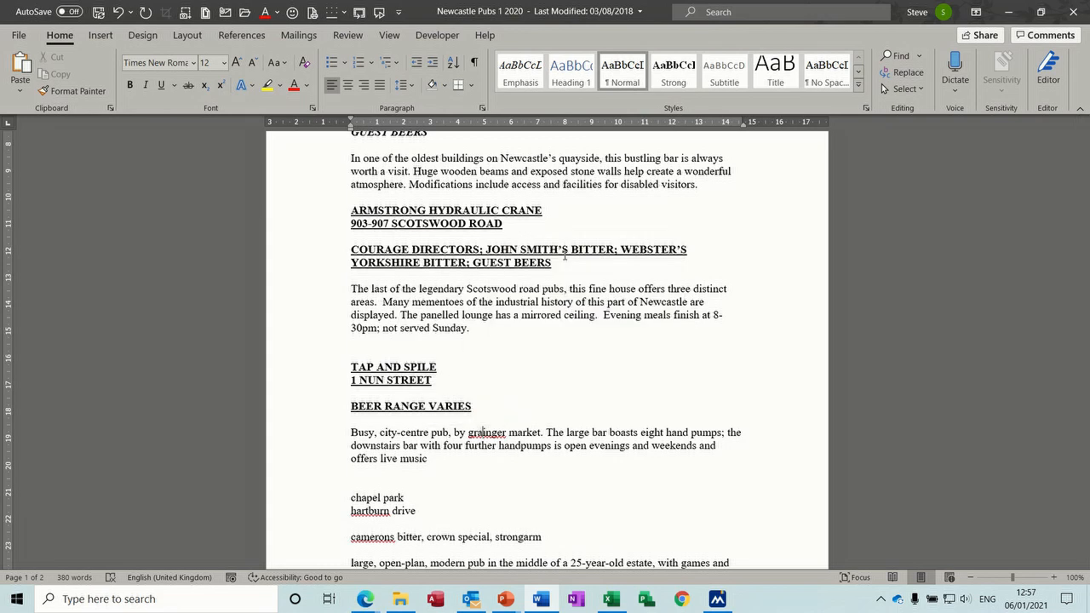
pyautogui.hotkey('shift', 'F3')
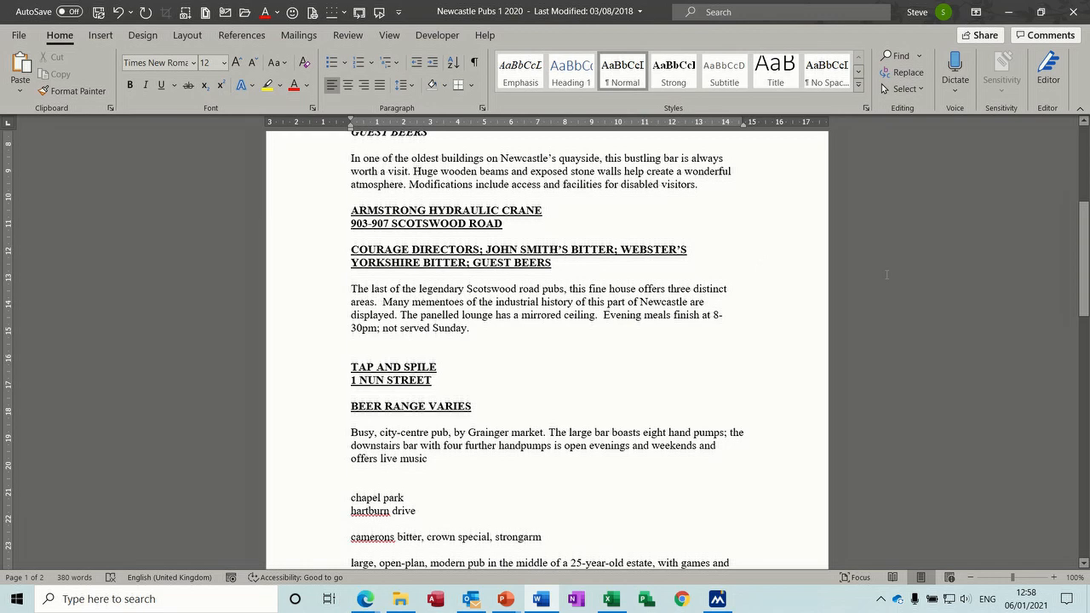
# Step: Delete the ARMSTRONG HYDRAULIC CRANE and 903-907 SCOTSWOOD ROAD heading lines
pyautogui.moveTo(1084, 265); pyautogui.dragTo(1087, 222)
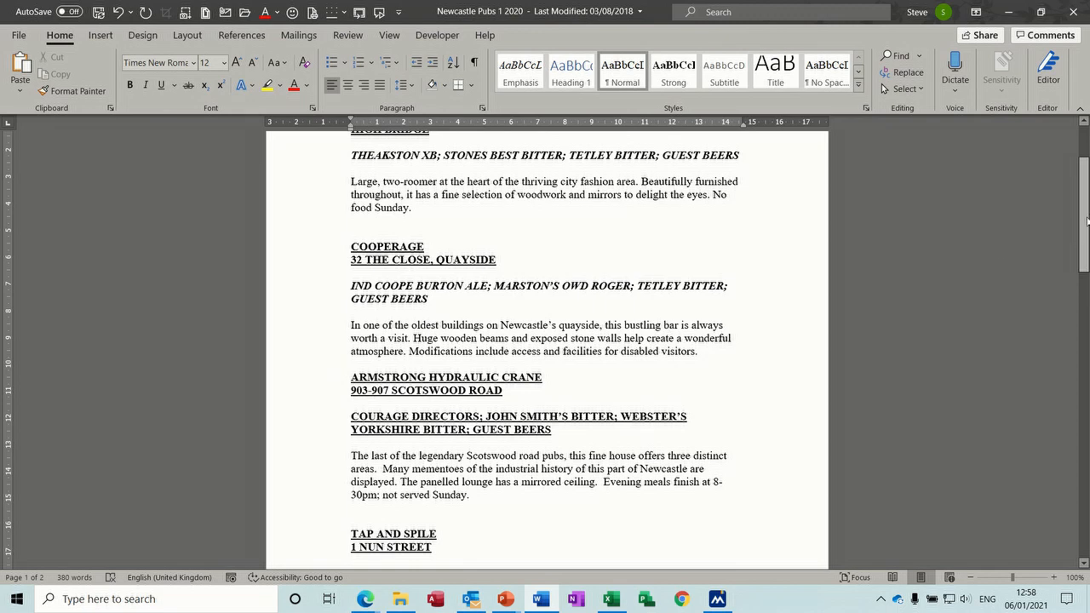
pyautogui.moveTo(1086, 223)
pyautogui.mouseDown()
pyautogui.moveTo(1086, 191)
pyautogui.moveTo(1087, 232)
pyautogui.mouseUp()
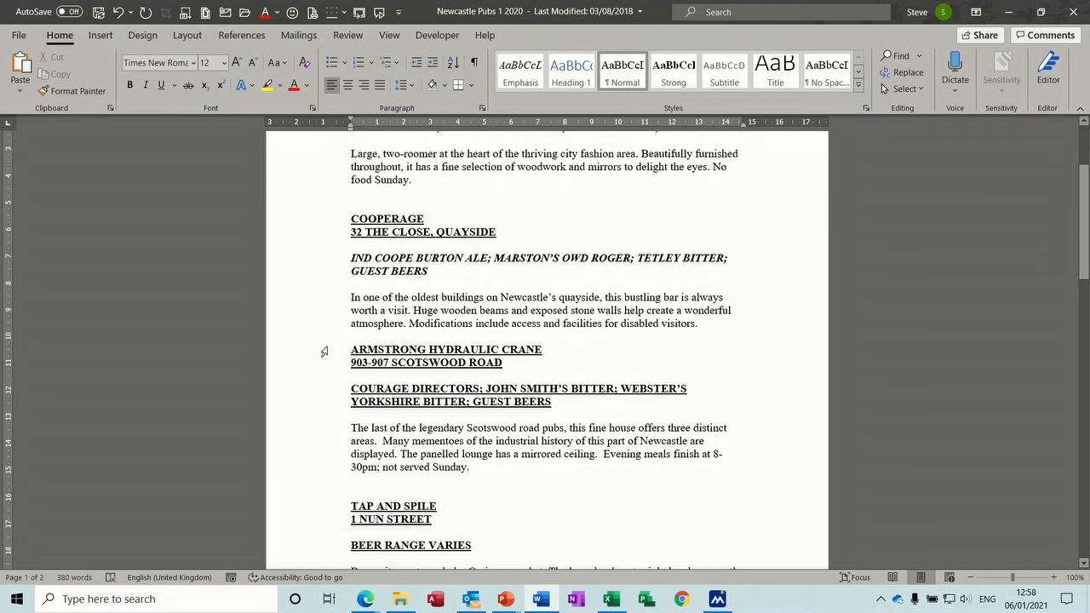
pyautogui.moveTo(324, 350); pyautogui.dragTo(324, 372)
pyautogui.press('Delete')
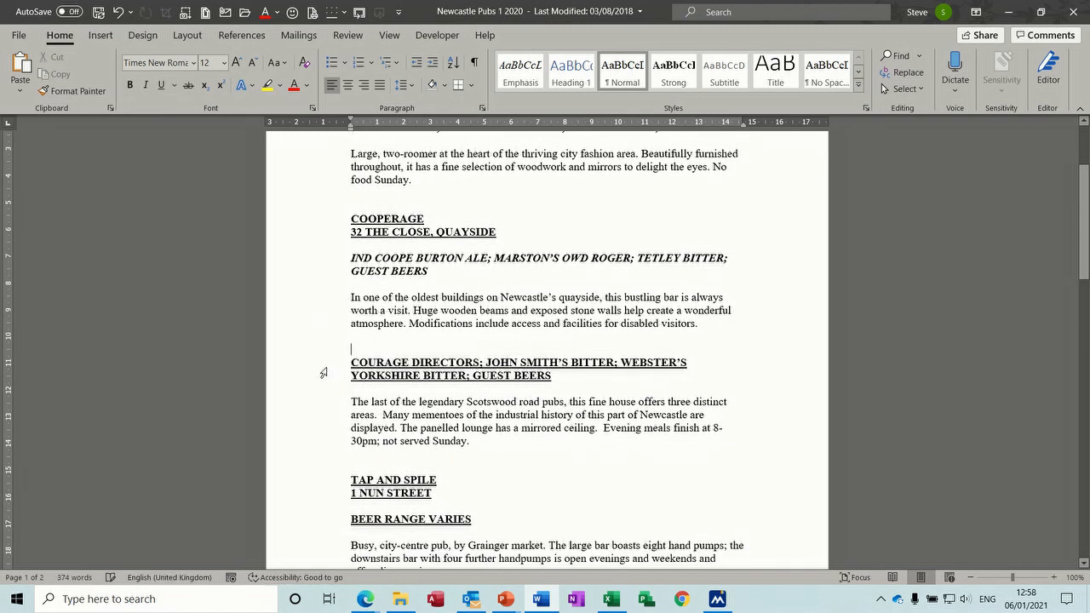
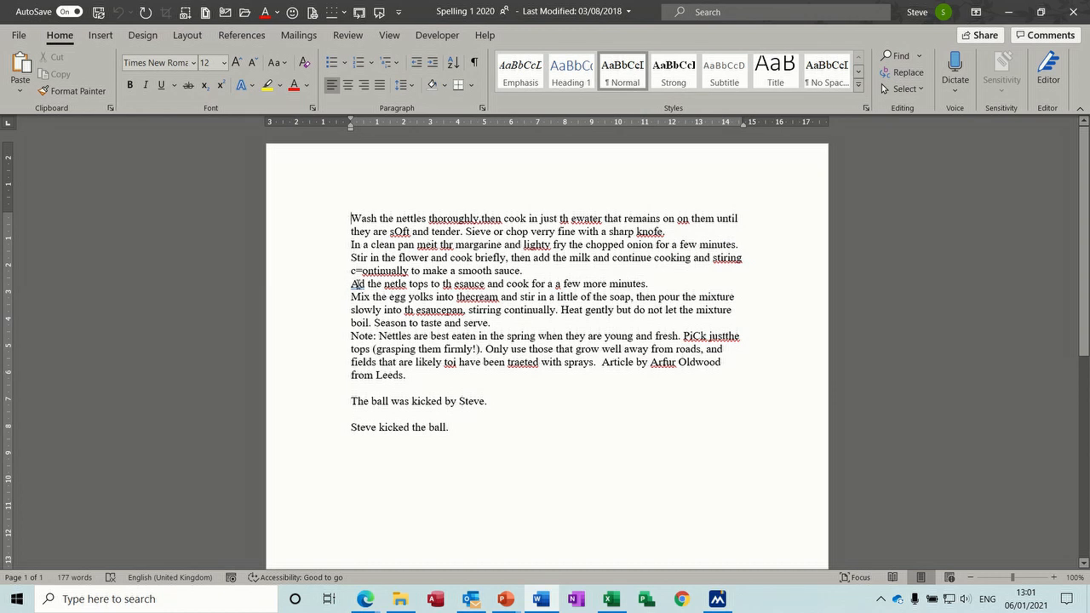
# Step: Leave 'Ad' unchanged and start the Editor spelling review from the beginning of the recipe
pyautogui.rightClick(356, 285)
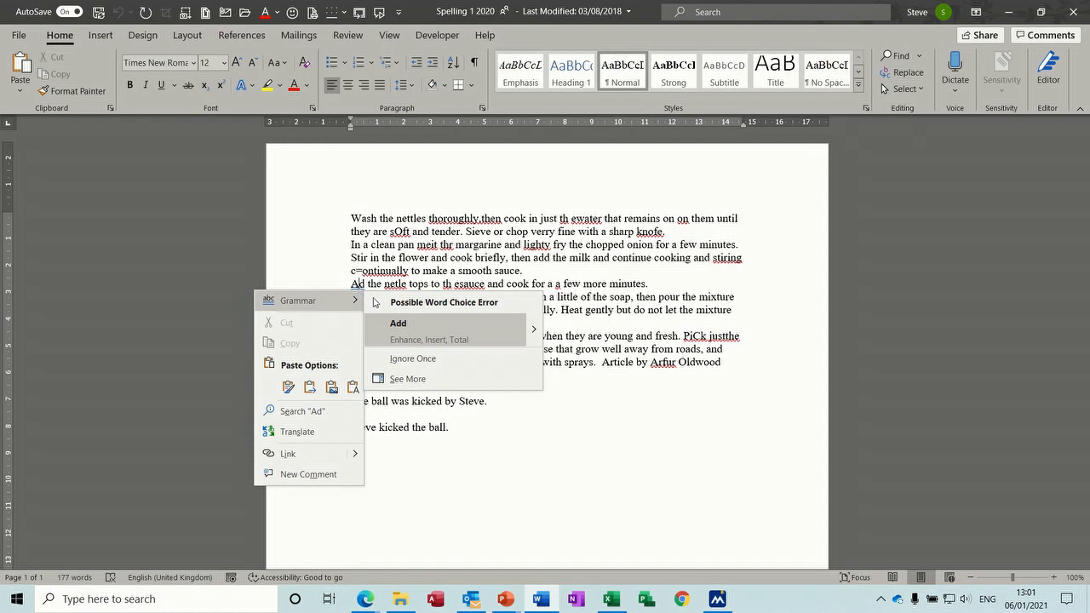
pyautogui.click(521, 484)
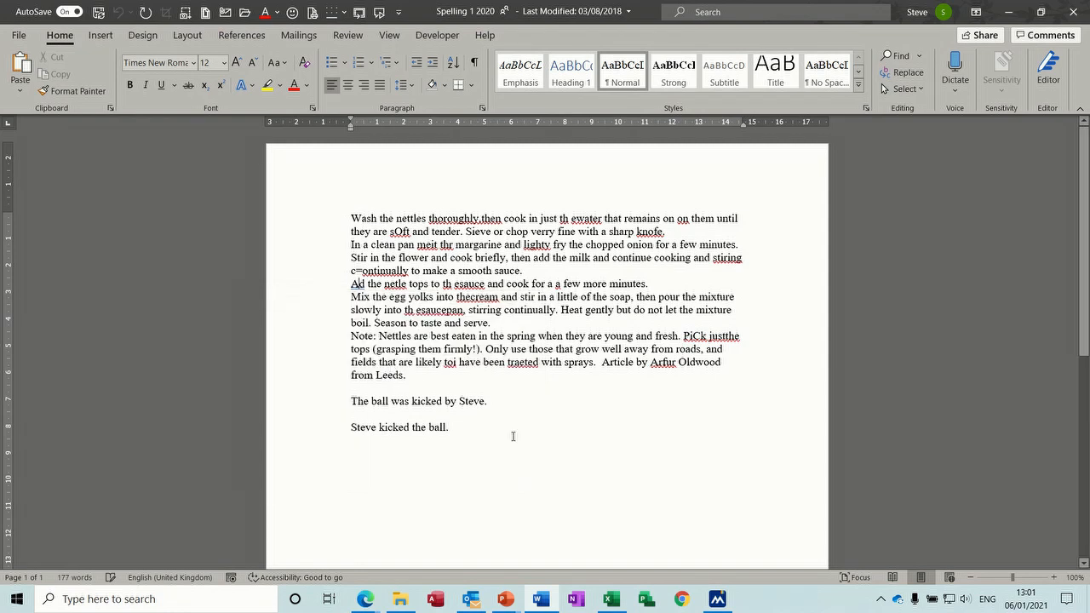
pyautogui.click(1047, 68)
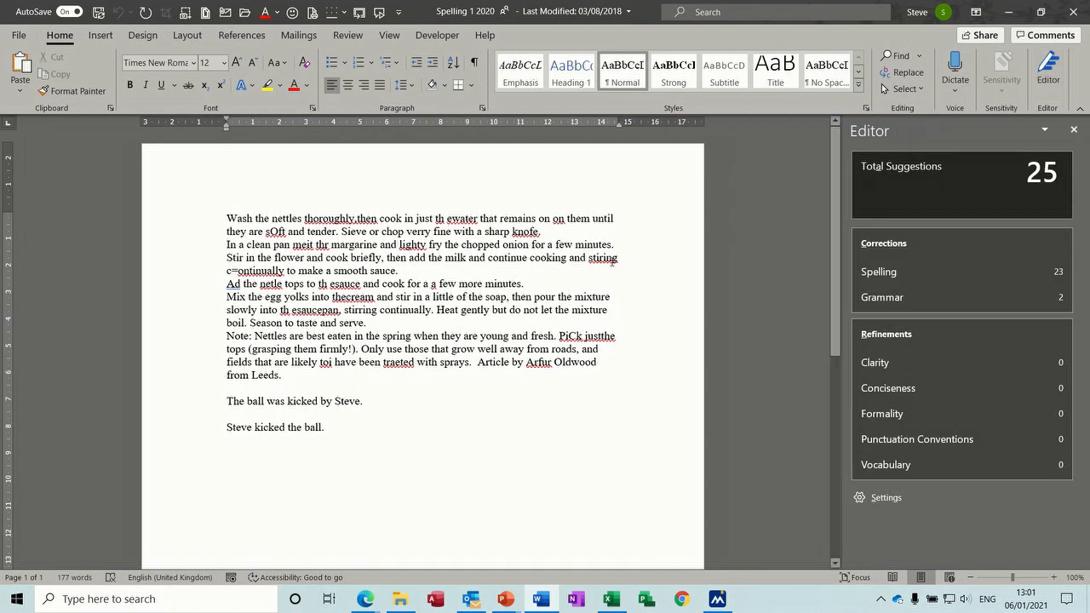
pyautogui.click(228, 216)
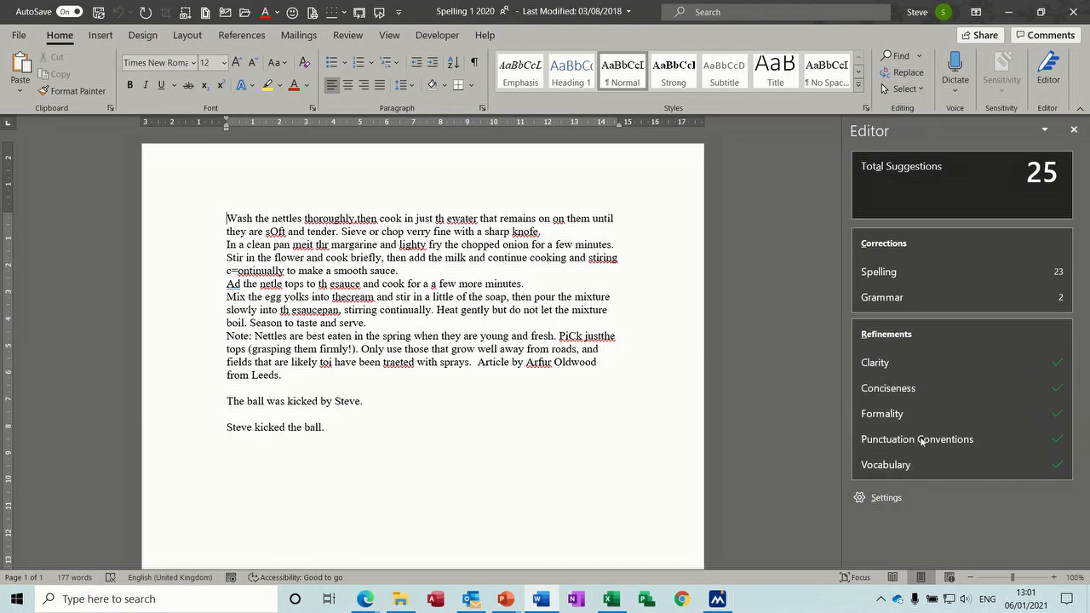
pyautogui.click(880, 272)
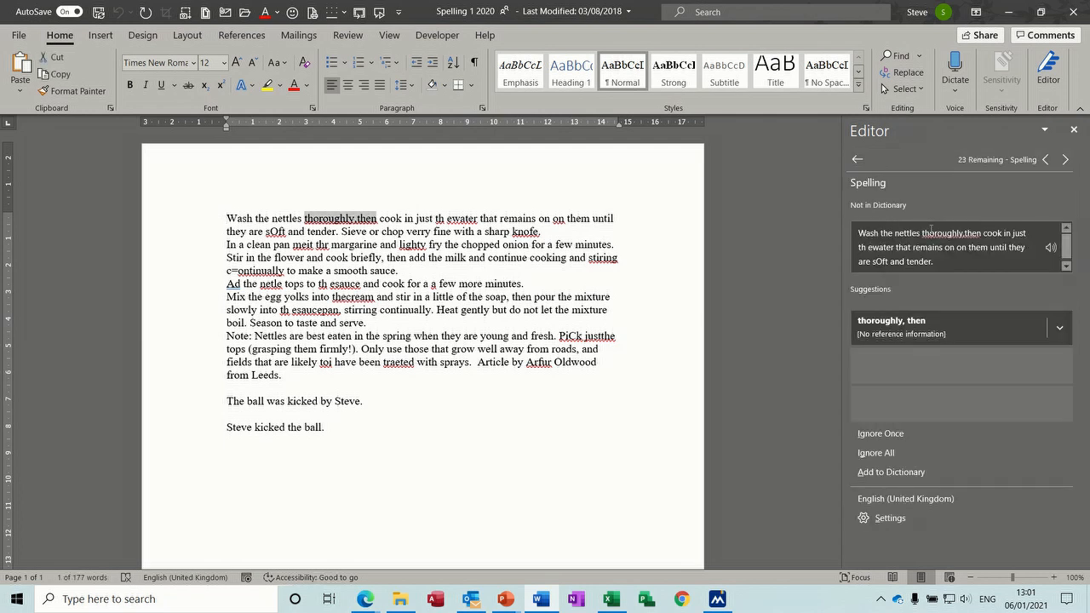
# Step: Accept the fixes 'thoroughly, then', 'soft' and 'knife', and delete the repeated 'on'
pyautogui.click(904, 324)
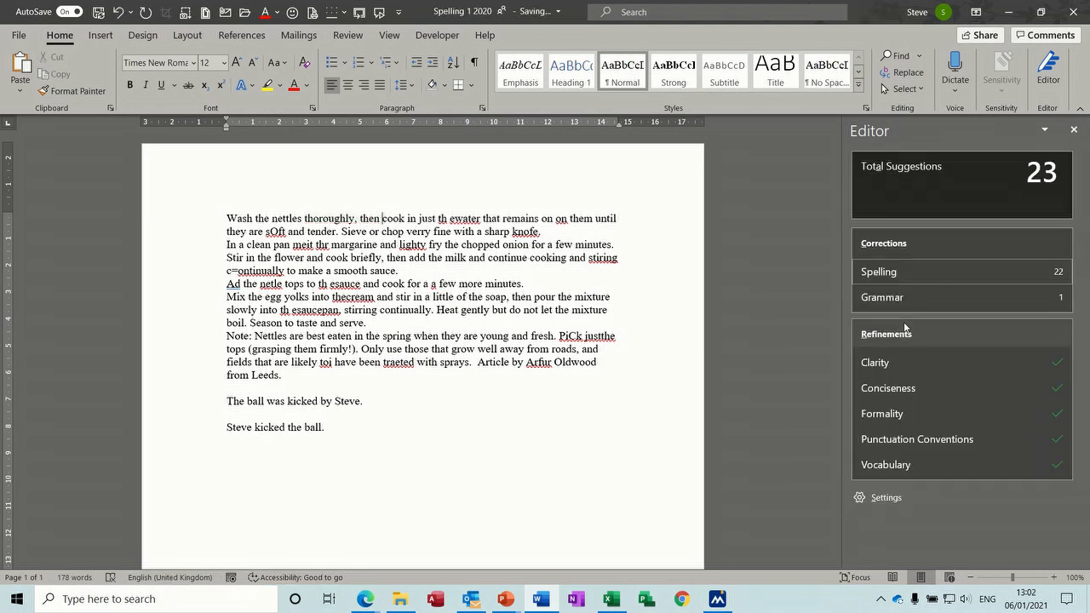
pyautogui.click(930, 269)
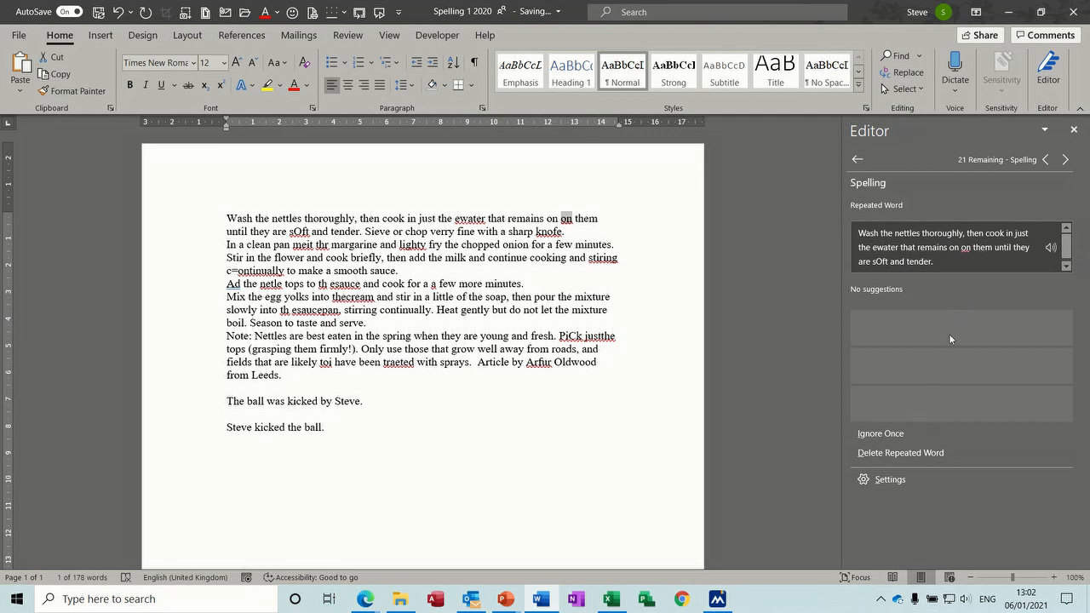
pyautogui.click(907, 452)
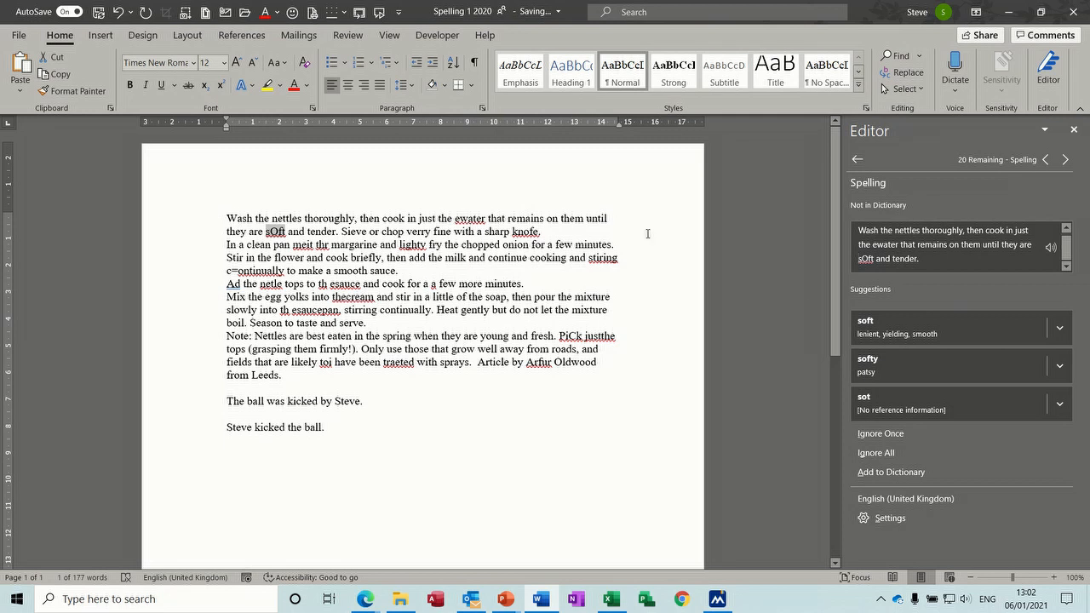
pyautogui.click(894, 328)
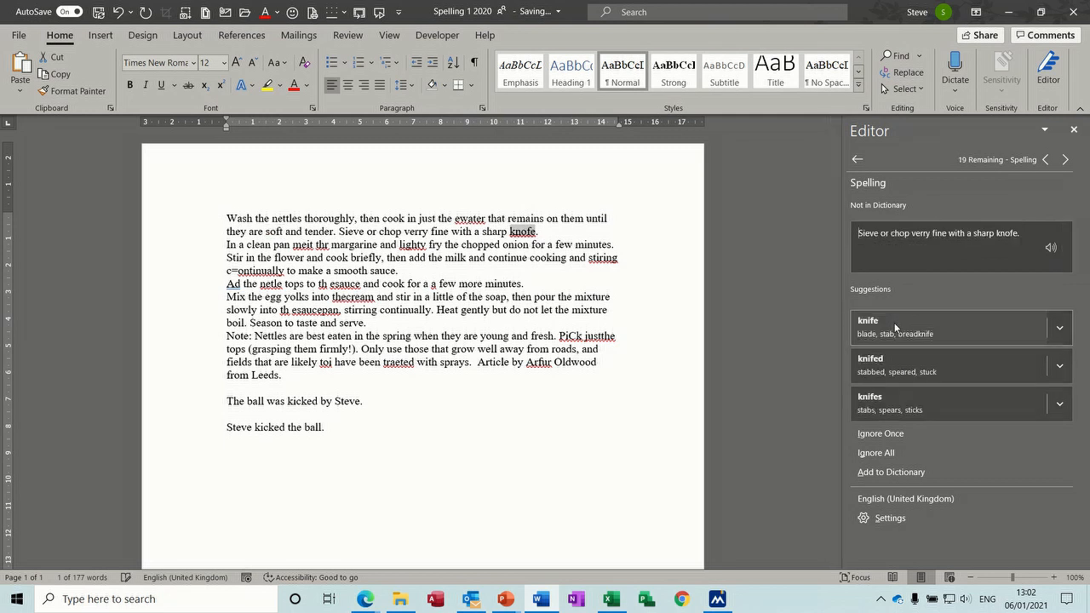
pyautogui.click(894, 327)
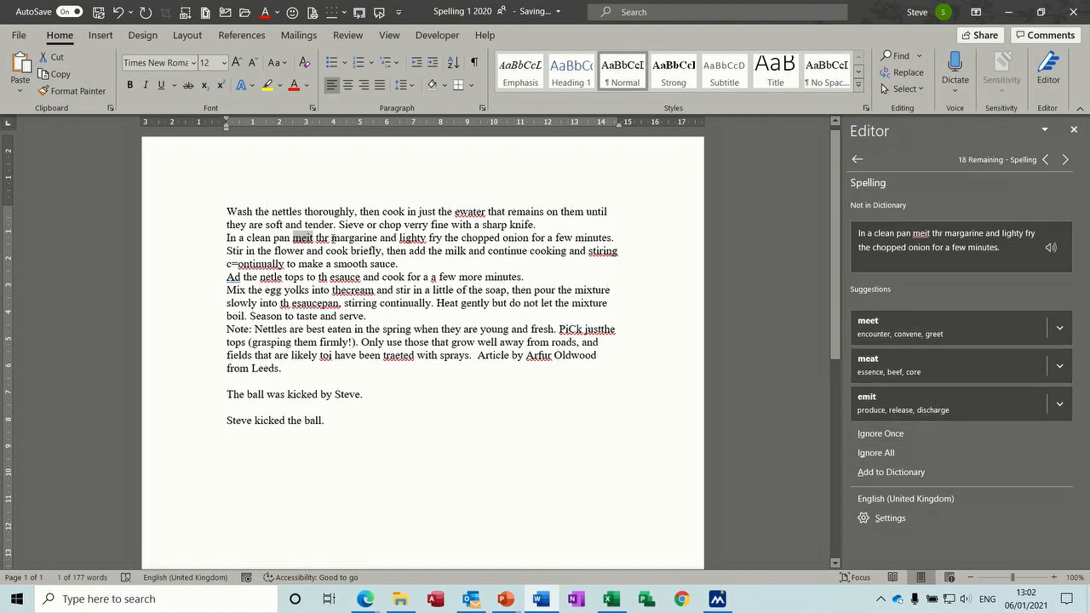
# Step: Correct 'meit' to 'melt' and 'ewater' to 'water' by editing the text directly
pyautogui.click(314, 239)
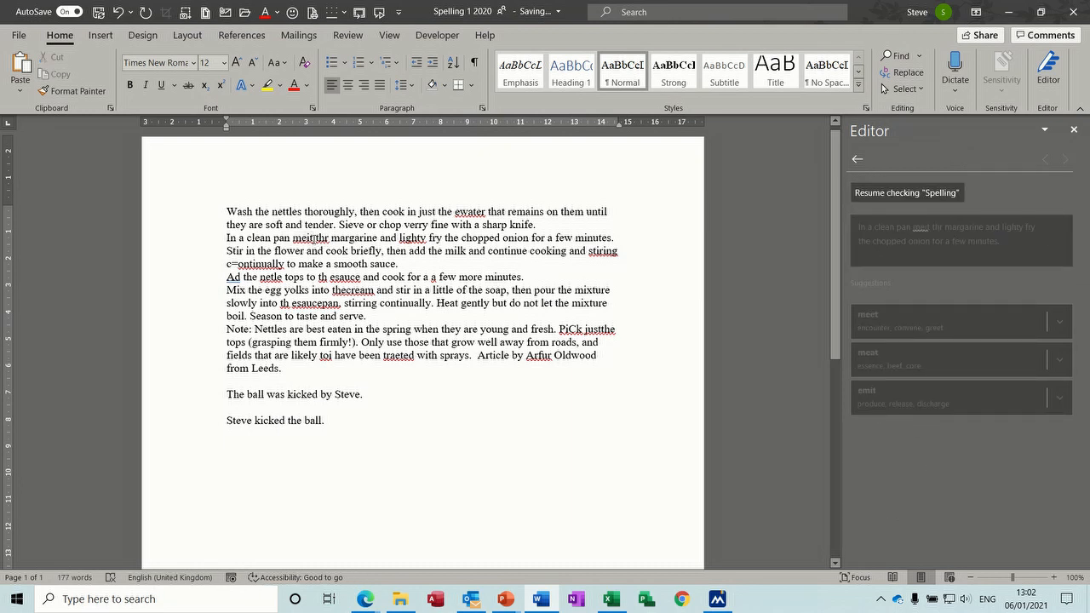
pyautogui.press('BackSpace')
pyautogui.press('BackSpace')
pyautogui.write('lt')
pyautogui.click(458, 212)
pyautogui.press('BackSpace')
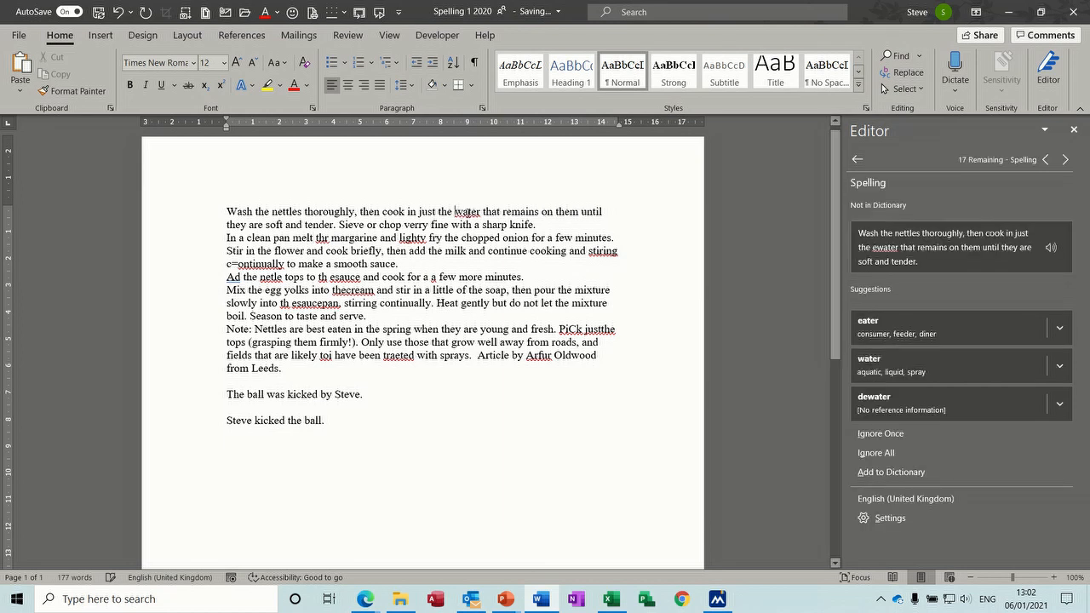
pyautogui.click(313, 238)
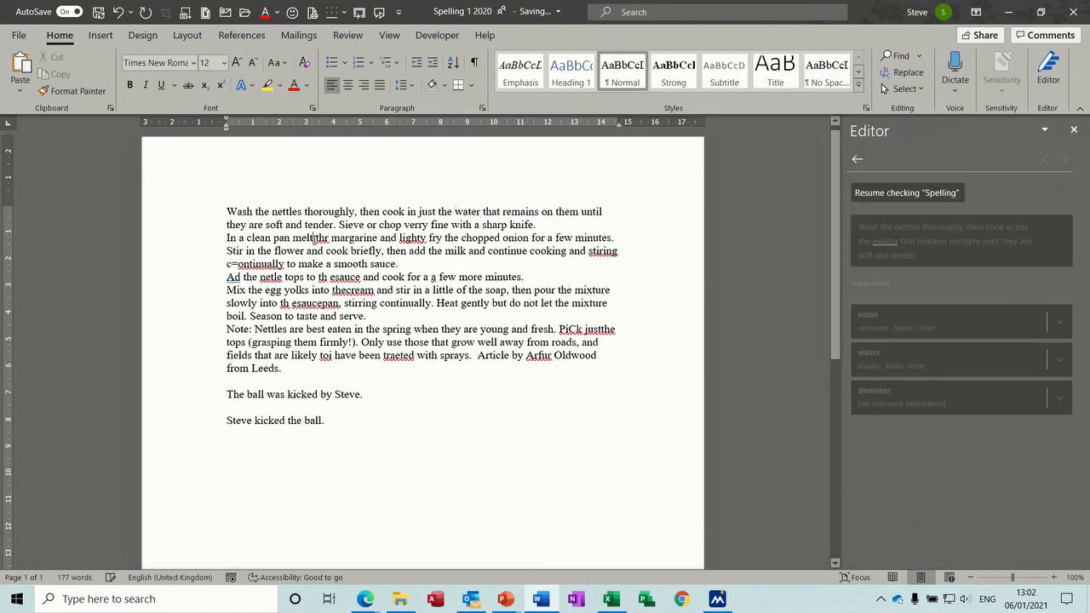
# Step: Correct 'thr' to 'the', 'lighty' to 'lightly', 'stiring' to 'stirring' and 'c=ontinually' to 'continually'
pyautogui.click(864, 194)
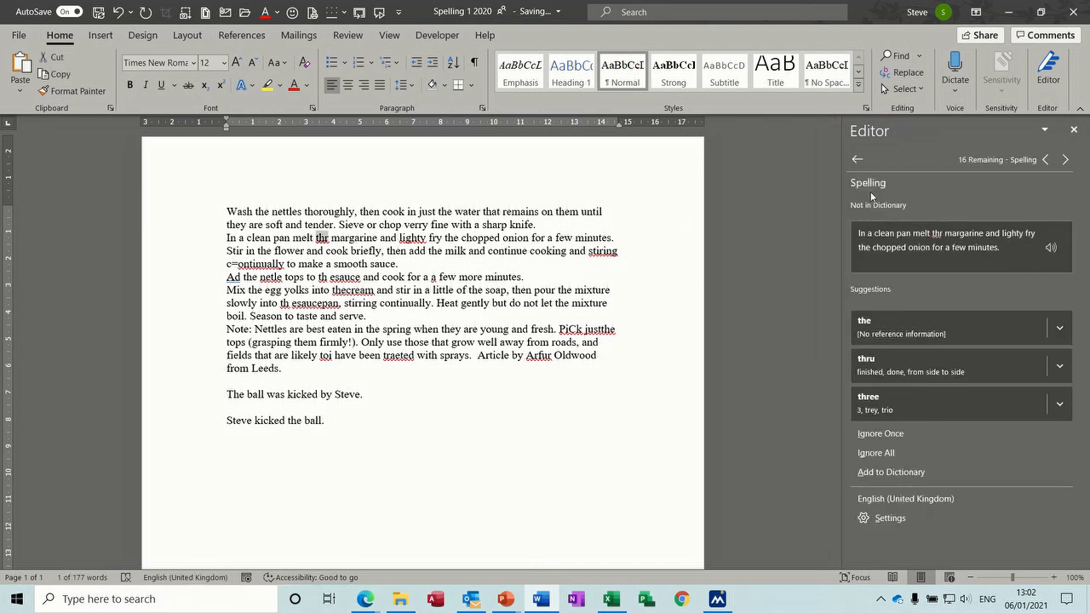
pyautogui.click(875, 327)
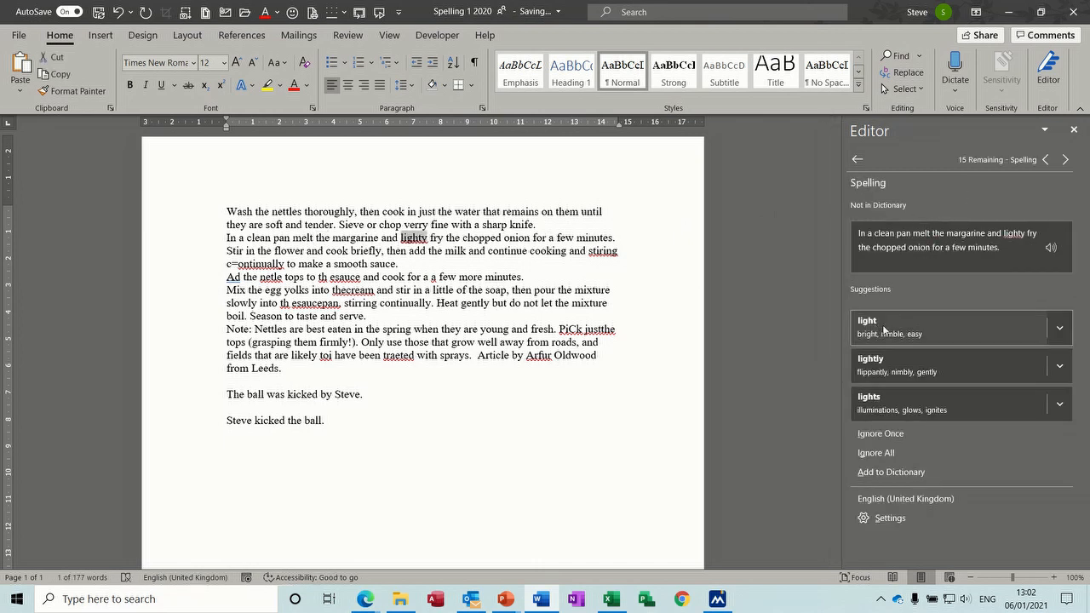
pyautogui.click(901, 366)
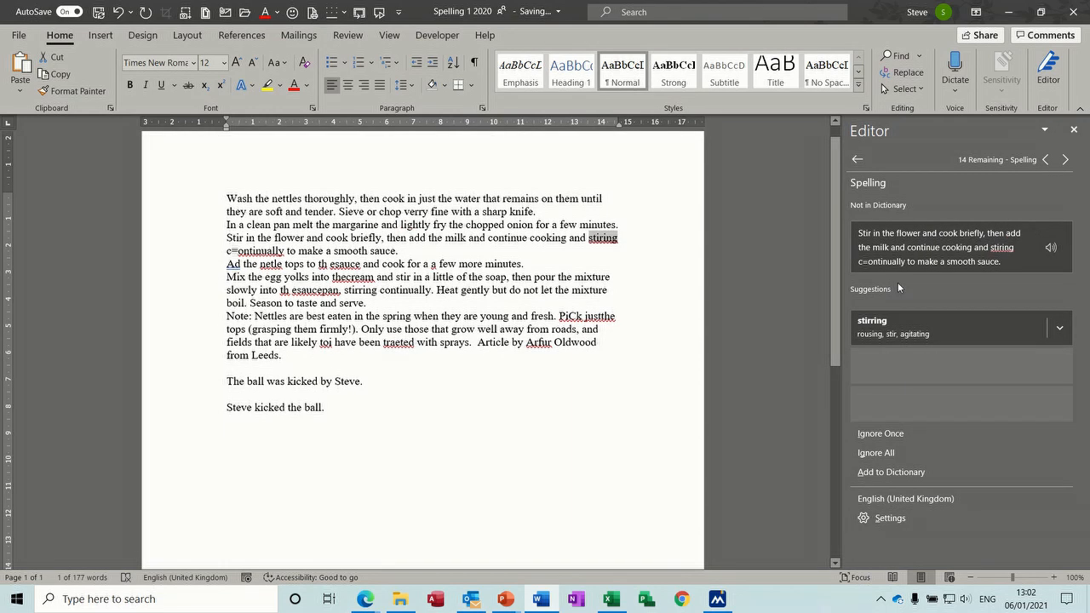
pyautogui.click(885, 328)
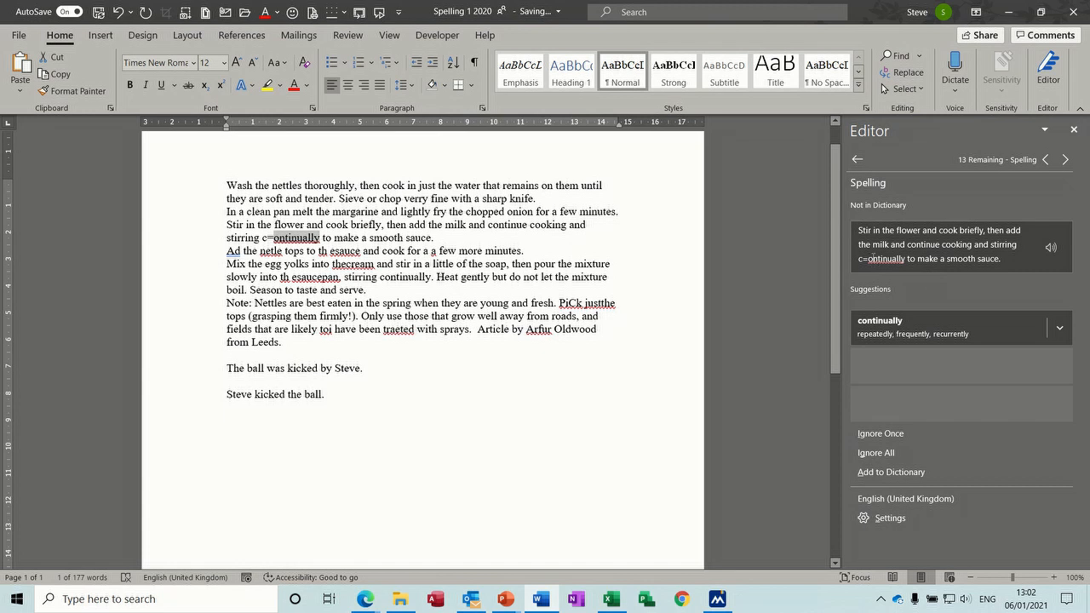
pyautogui.click(274, 238)
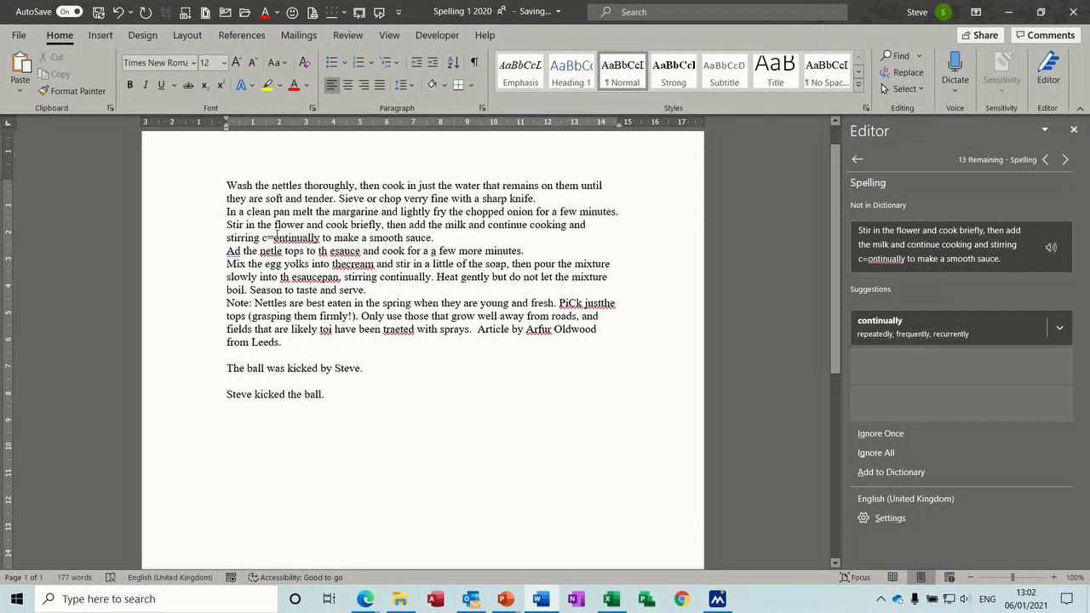
pyautogui.press('BackSpace')
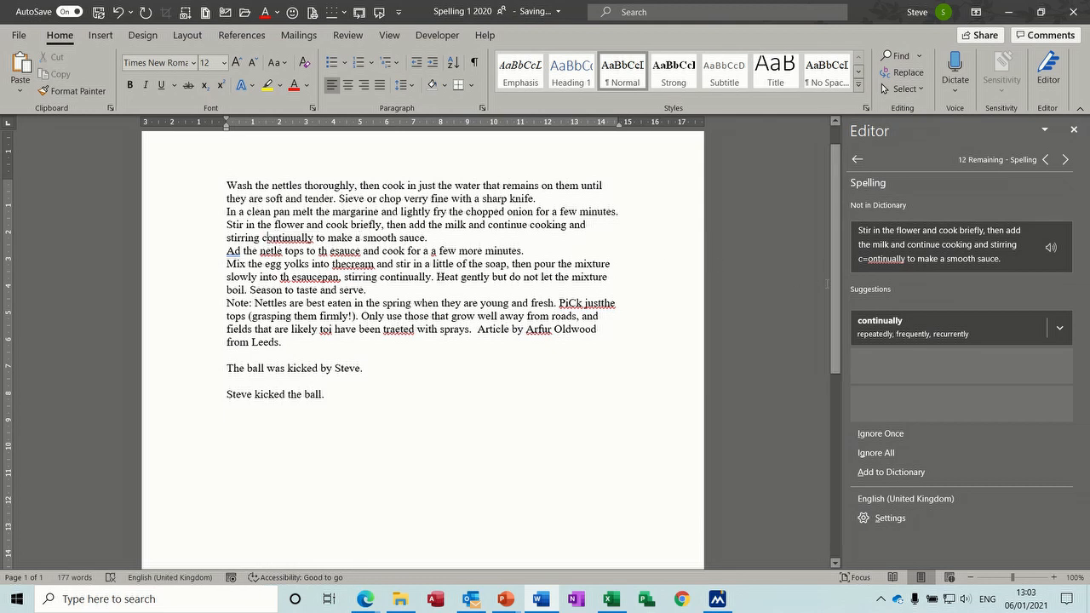
pyautogui.click(882, 332)
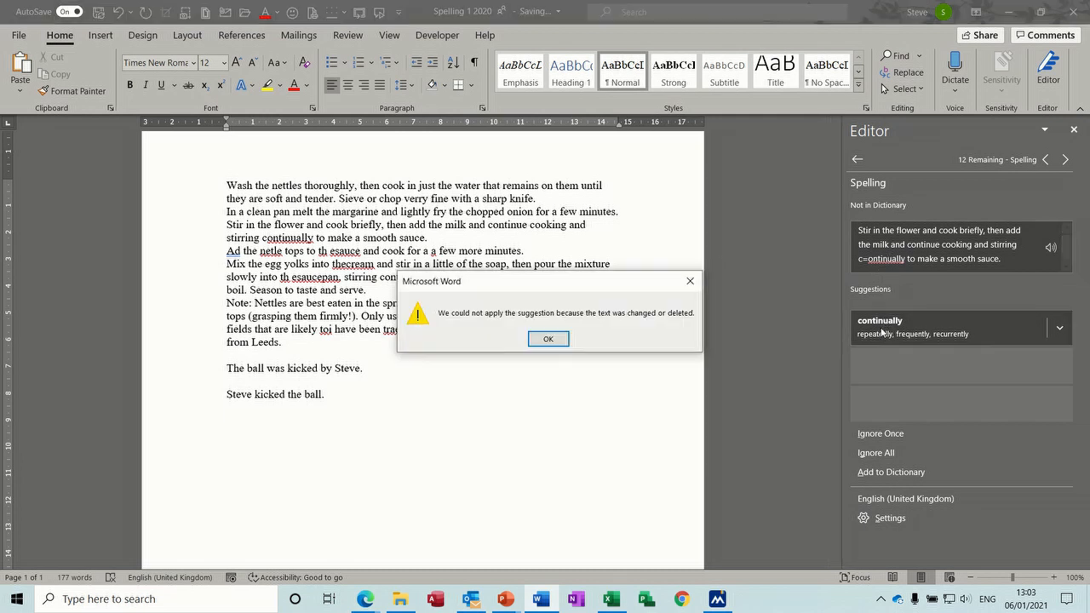
# Step: Dismiss the warning, then fix 'nettle', 'the', 'sauce', the repeated 'a' and 'the cream'
pyautogui.click(549, 341)
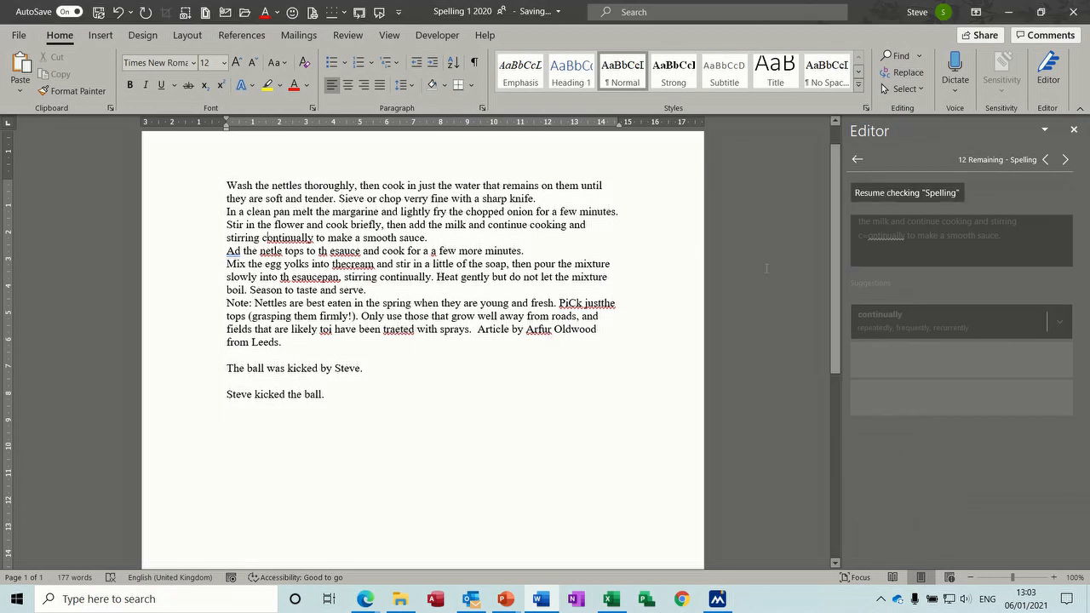
pyautogui.click(896, 193)
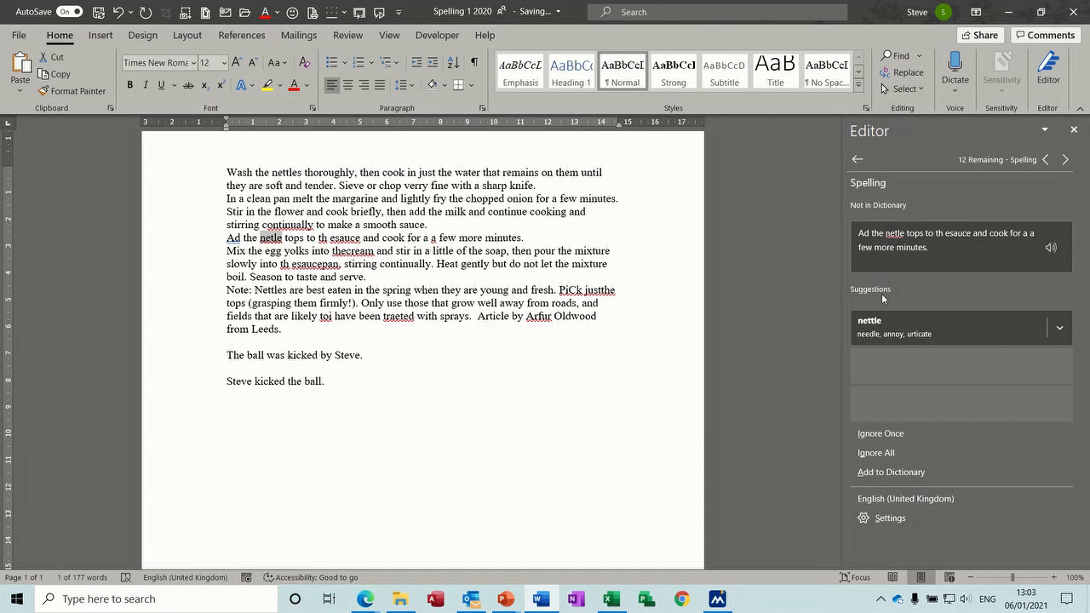
pyautogui.click(877, 328)
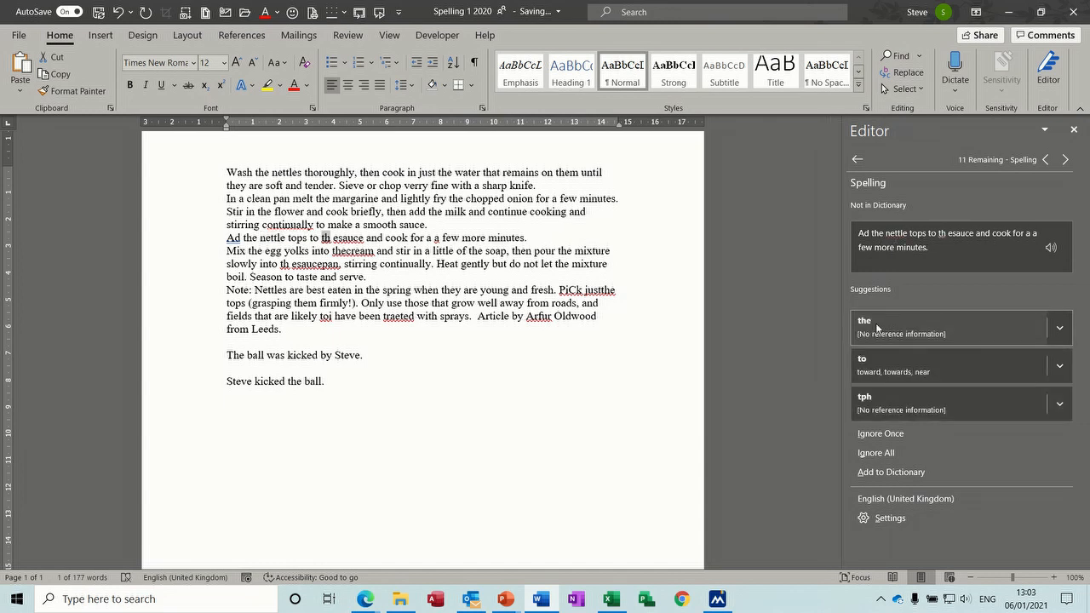
pyautogui.click(885, 327)
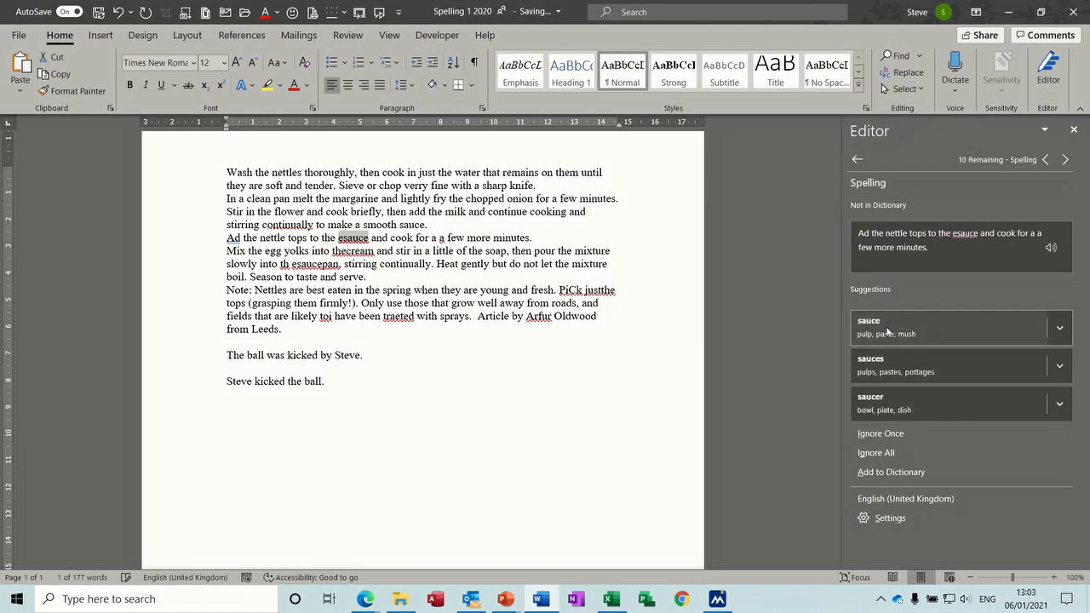
pyautogui.click(886, 326)
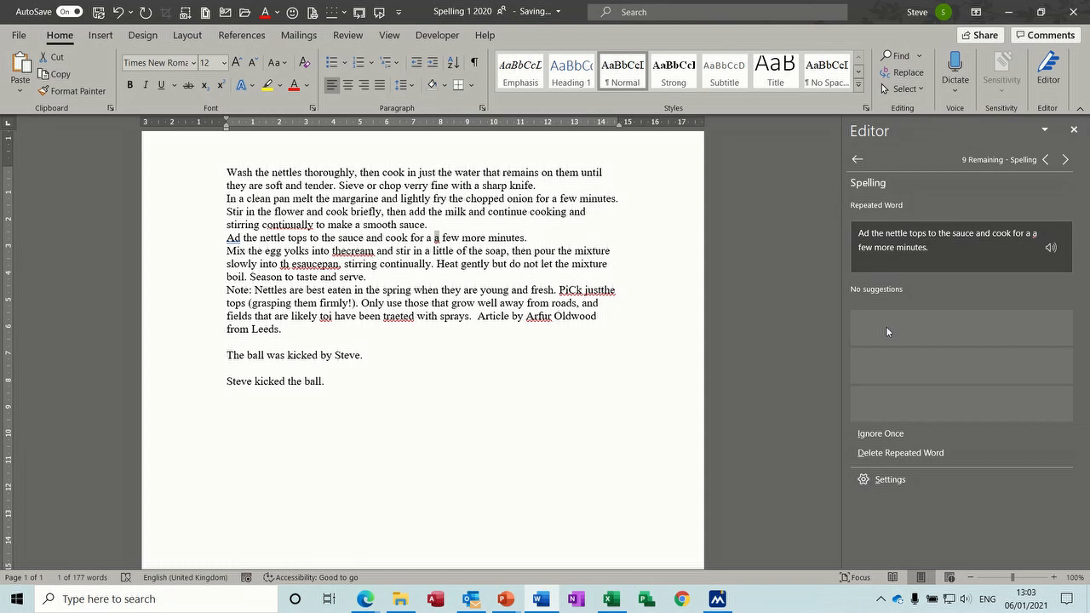
pyautogui.click(898, 454)
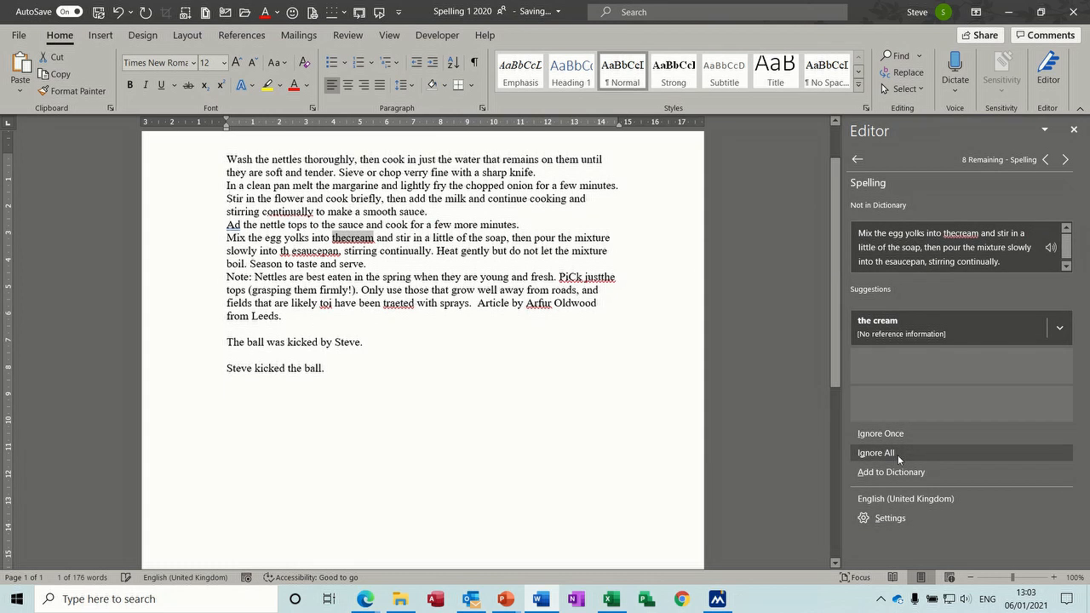
pyautogui.click(876, 325)
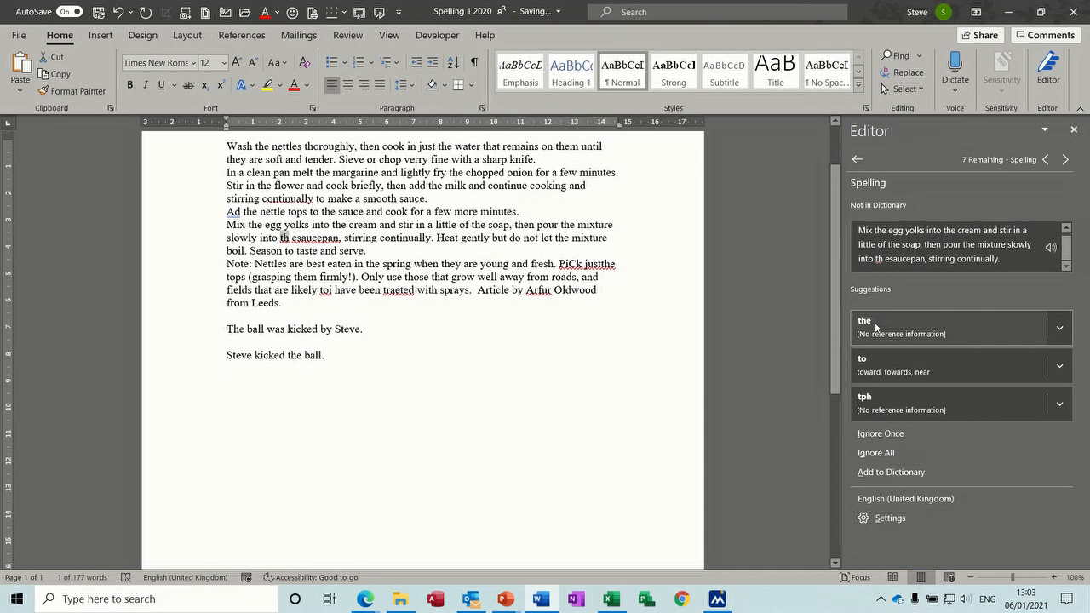
# Step: Accept the corrections for 'th', 'esaucepan', 'Pick', 'justthe' and 'toi'
pyautogui.click(876, 326)
pyautogui.click(876, 326)
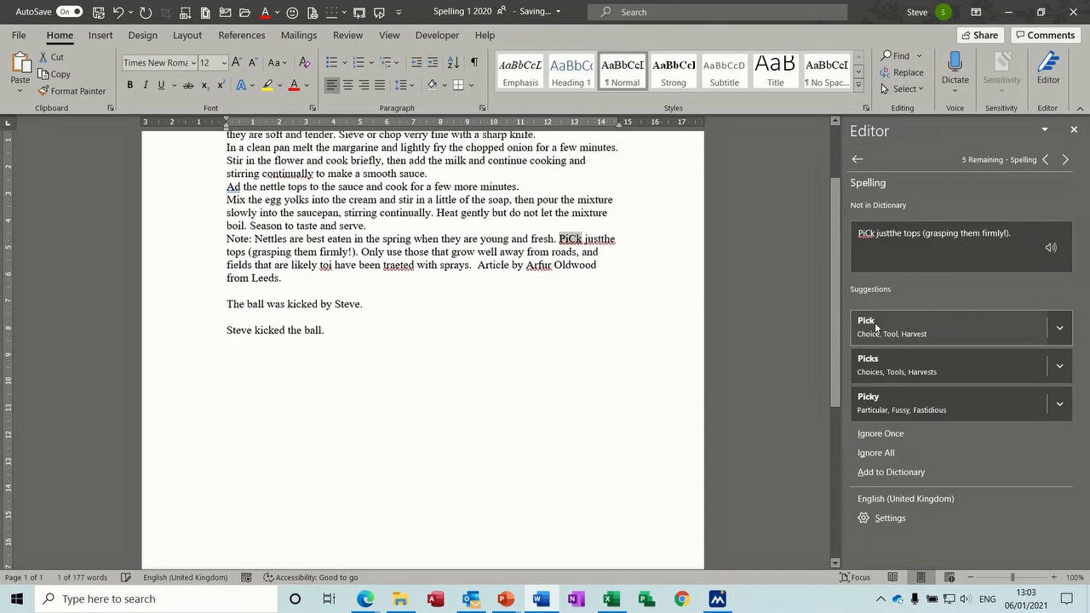
pyautogui.click(876, 326)
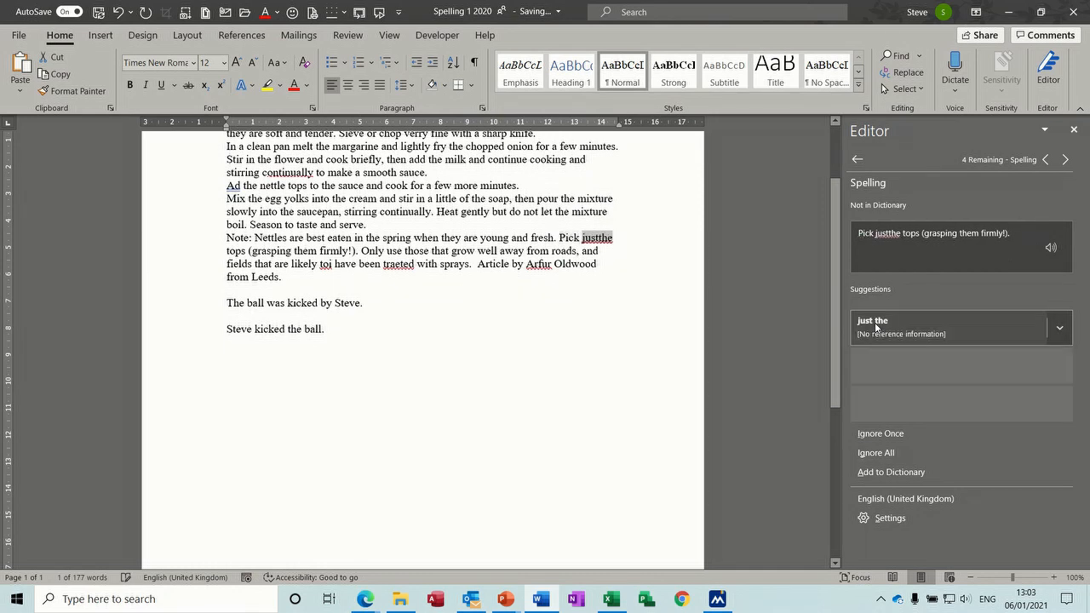
pyautogui.click(875, 326)
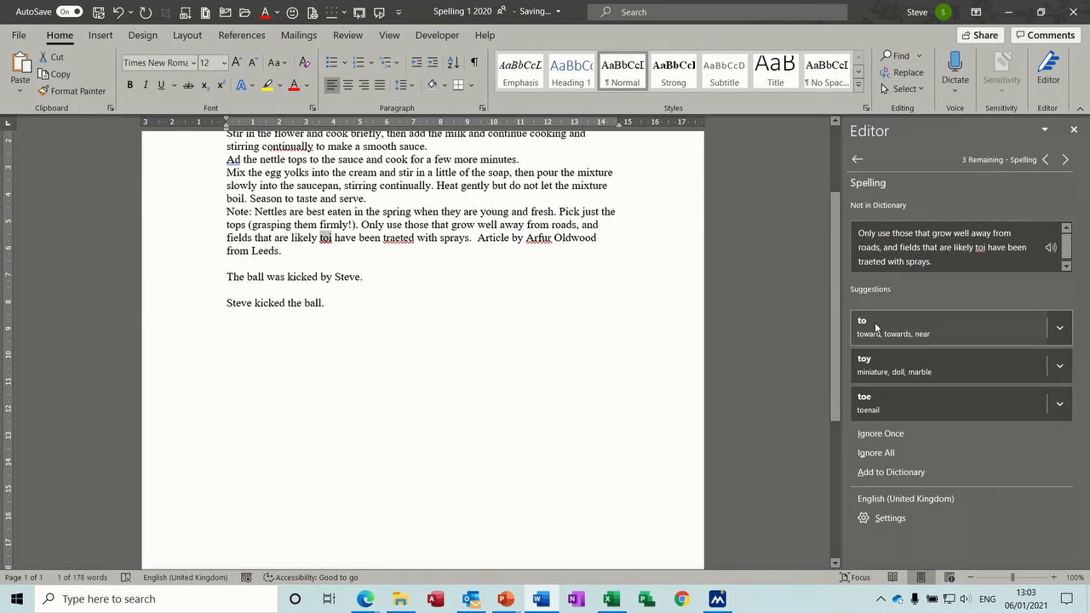
pyautogui.click(876, 326)
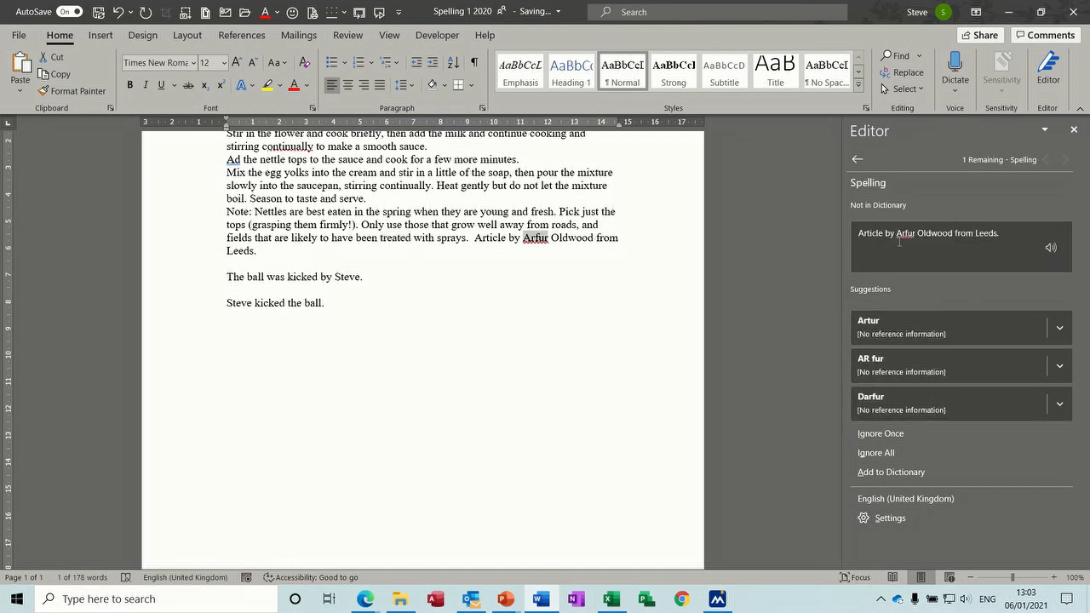
# Step: Retype 'Arfur' as 'Arthur', ignore its stale flag, and change 'Ad' to 'Add'
pyautogui.click(538, 238)
pyautogui.press('BackSpace')
pyautogui.write('th')
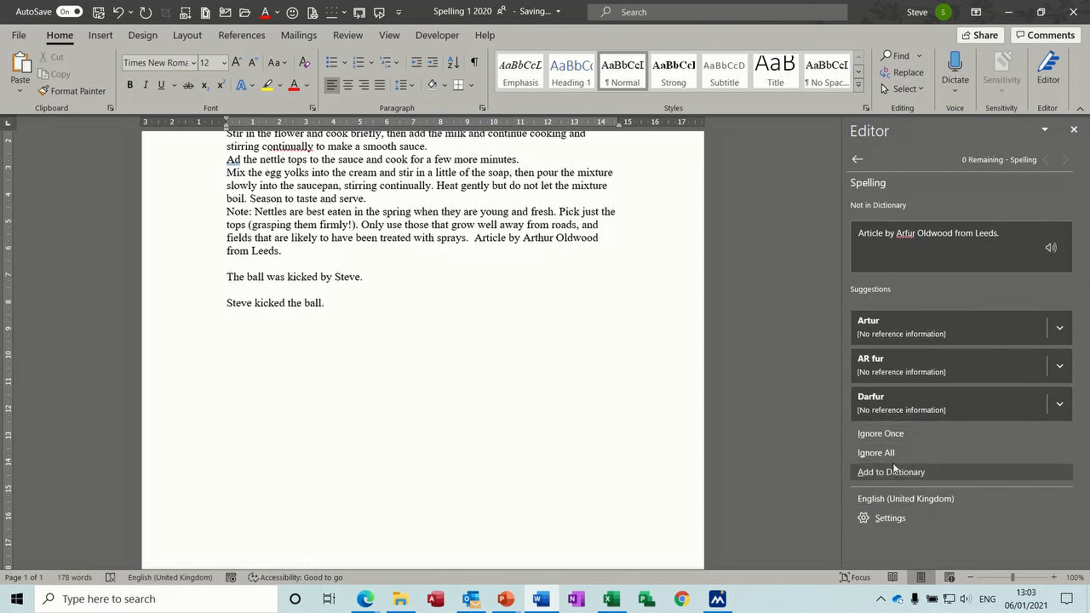
pyautogui.click(889, 435)
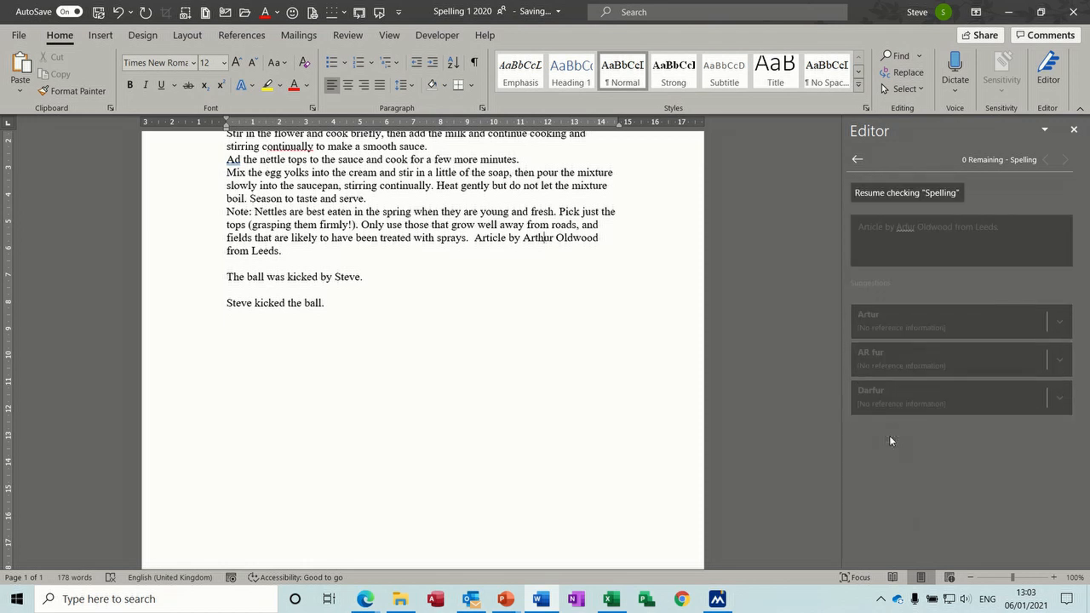
pyautogui.click(889, 196)
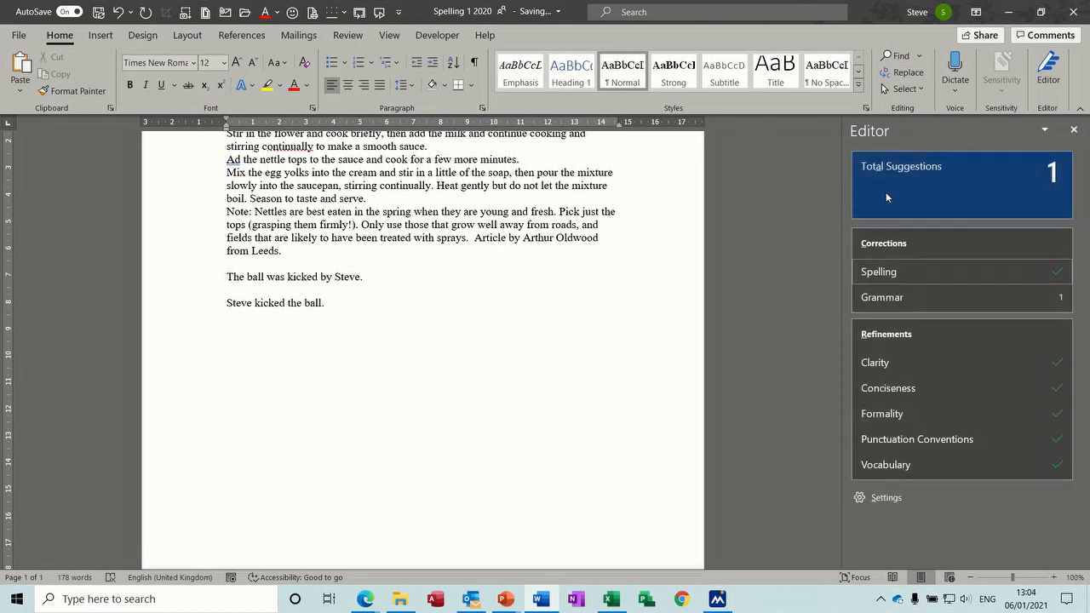
pyautogui.click(891, 298)
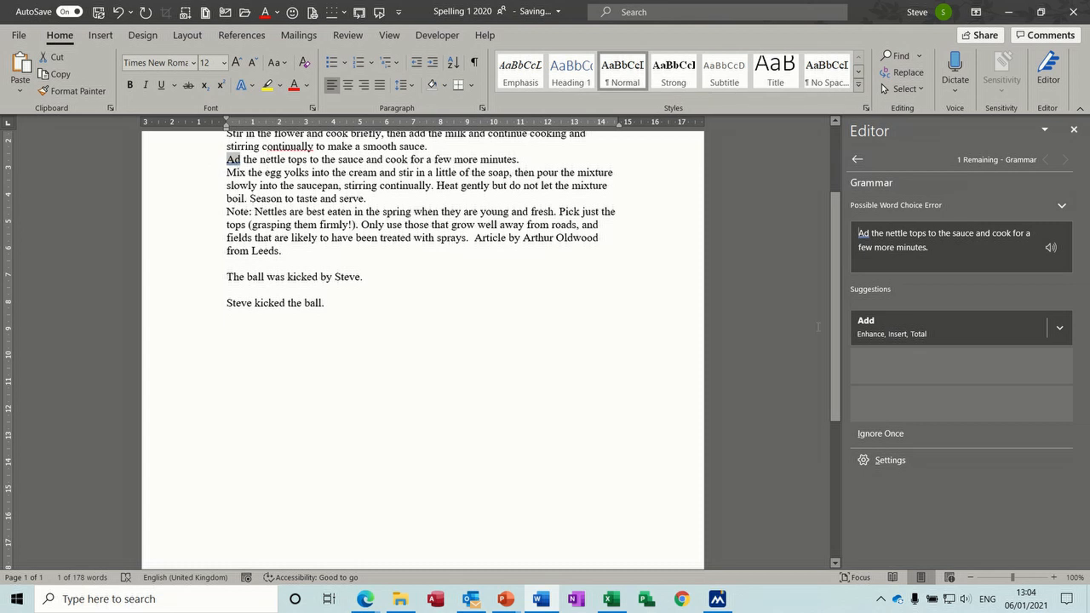
pyautogui.click(881, 328)
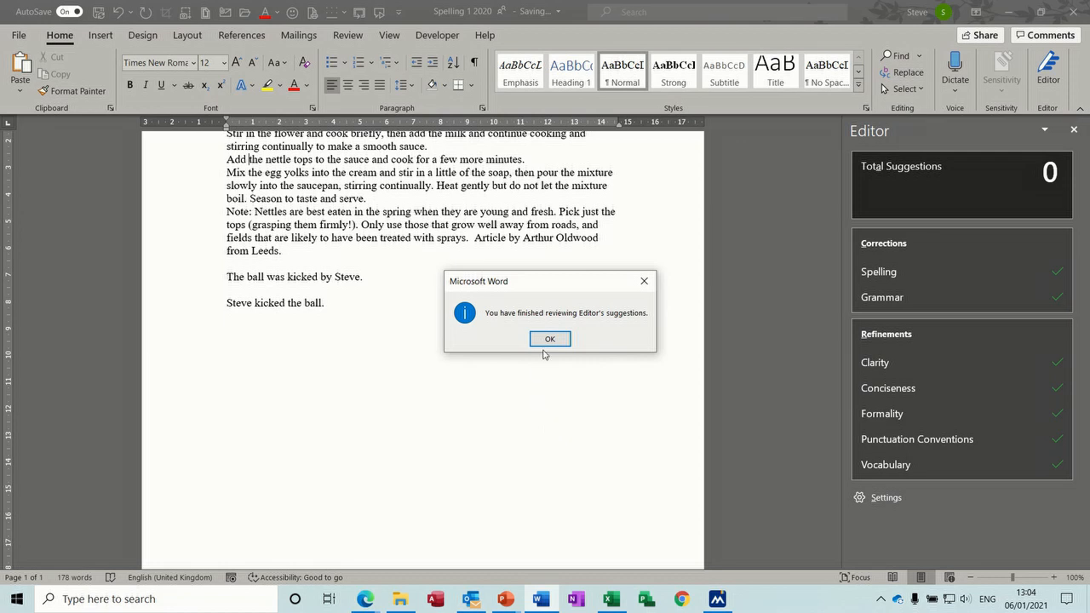
pyautogui.click(547, 341)
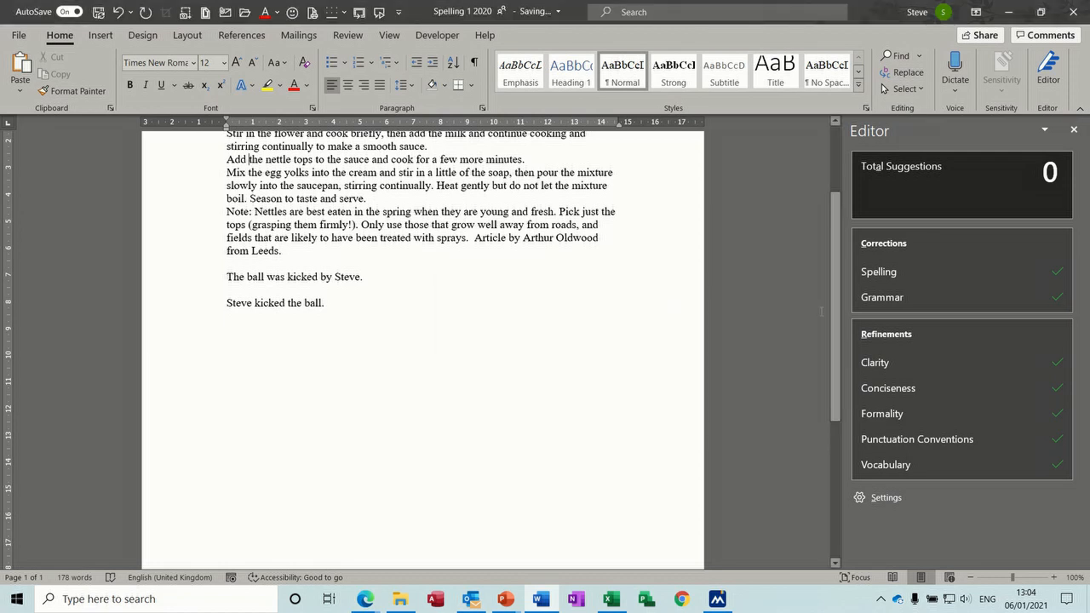
# Step: Use the right-click Synonyms list to change 'Wash the nettles thoroughly' to 'carefully'
pyautogui.moveTo(836, 328); pyautogui.dragTo(835, 262)
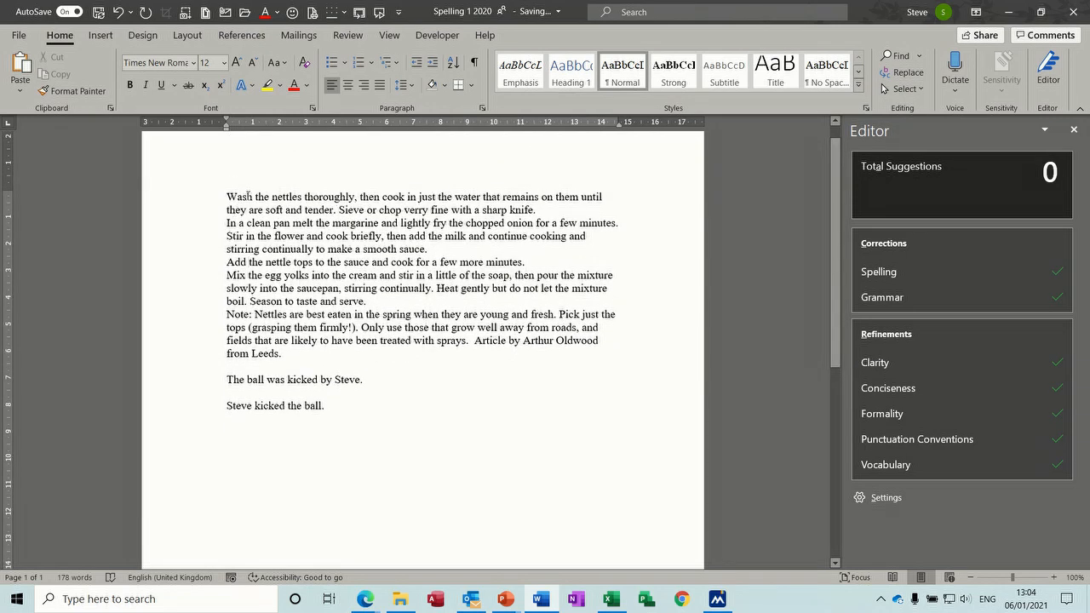
pyautogui.rightClick(328, 197)
pyautogui.moveTo(349, 388)
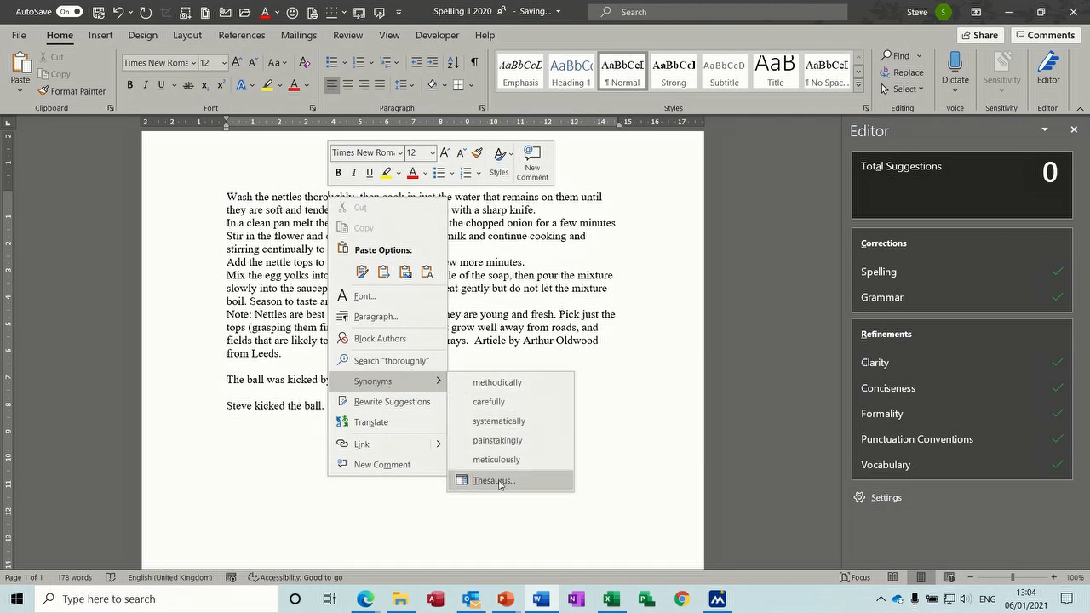
pyautogui.click(492, 402)
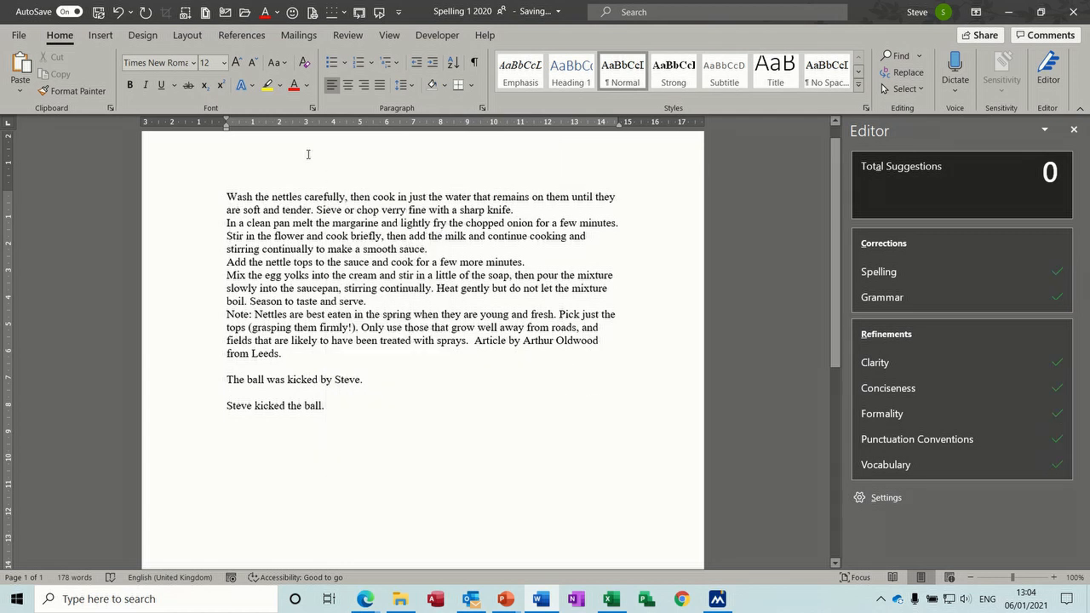
pyautogui.rightClick(321, 194)
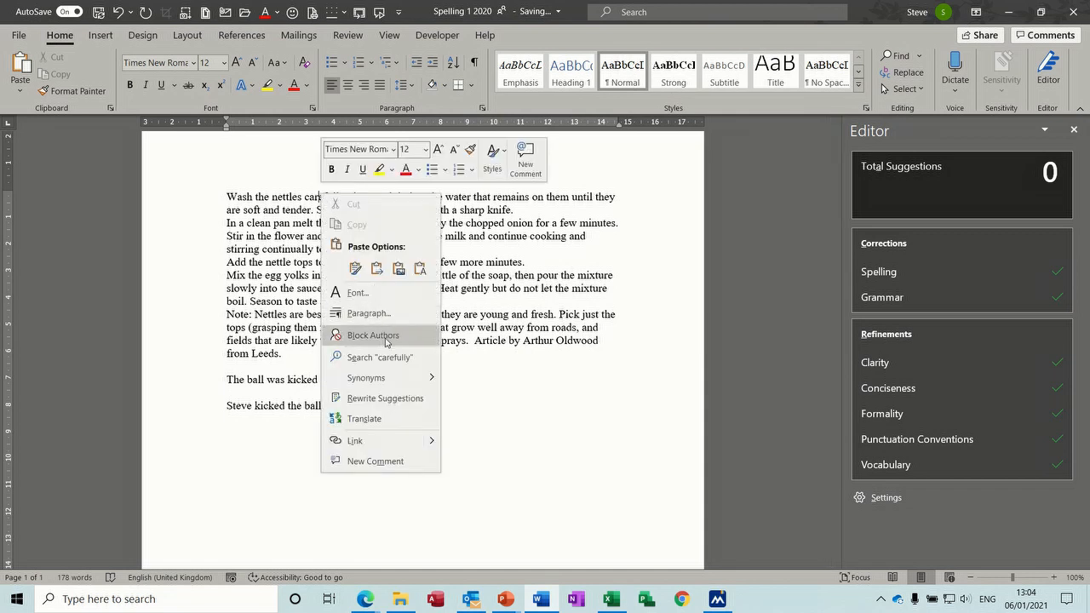
pyautogui.moveTo(385, 378)
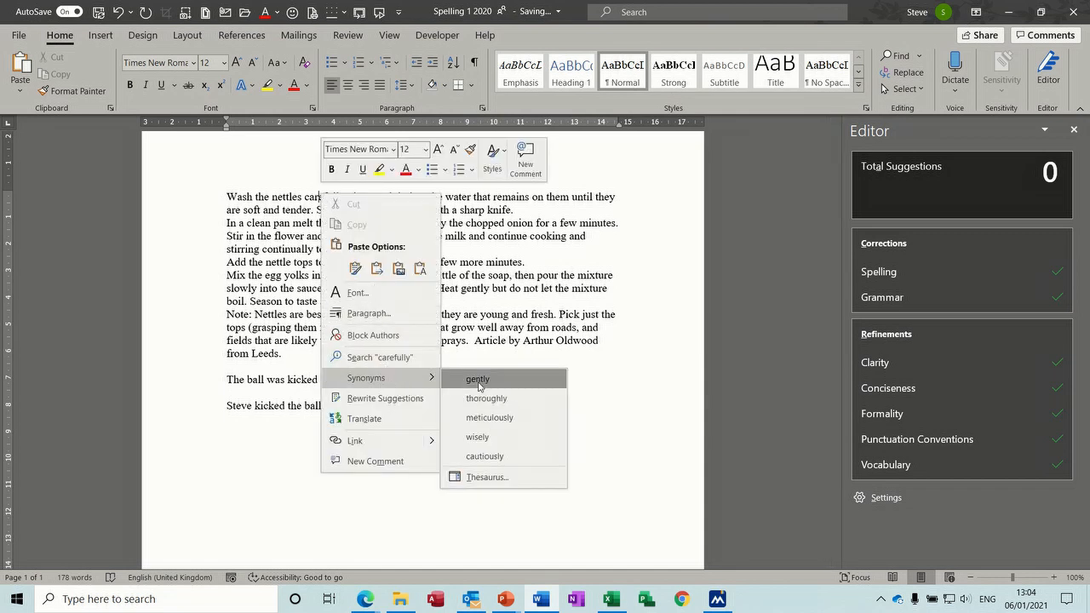
# Step: Open a widened Thesaurus for 'carefully' and browse the synonyms of 'sensibly' and 'rationally'
pyautogui.click(486, 478)
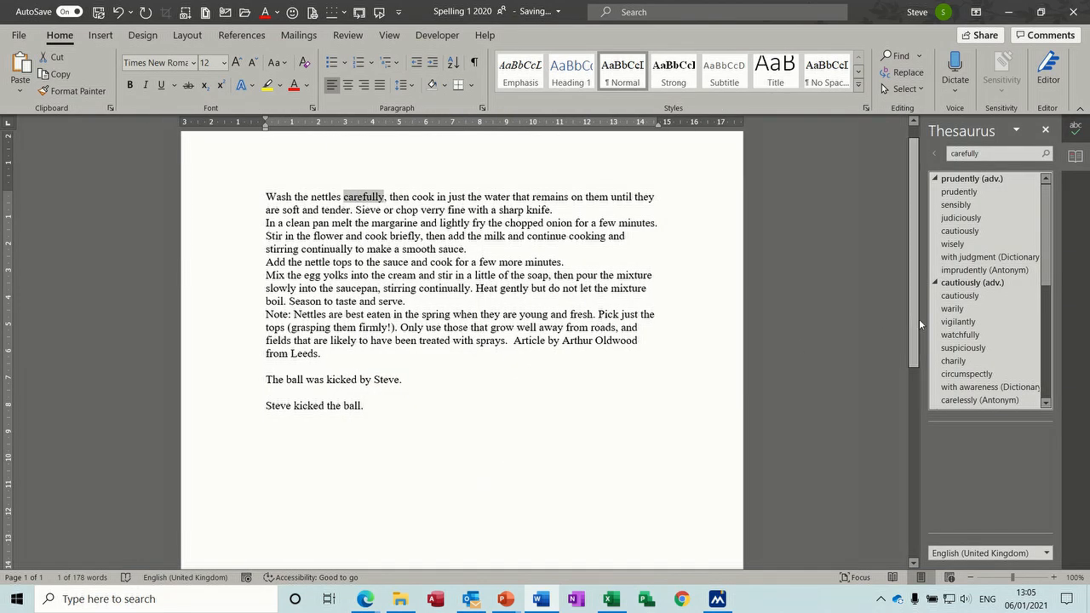
pyautogui.moveTo(923, 319); pyautogui.dragTo(758, 333)
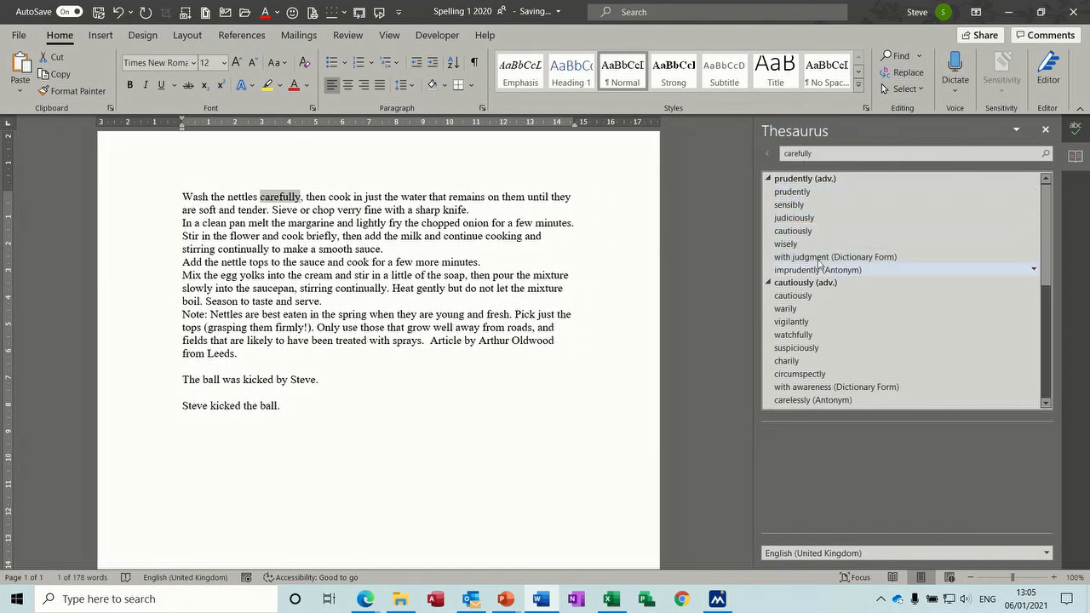
pyautogui.click(803, 208)
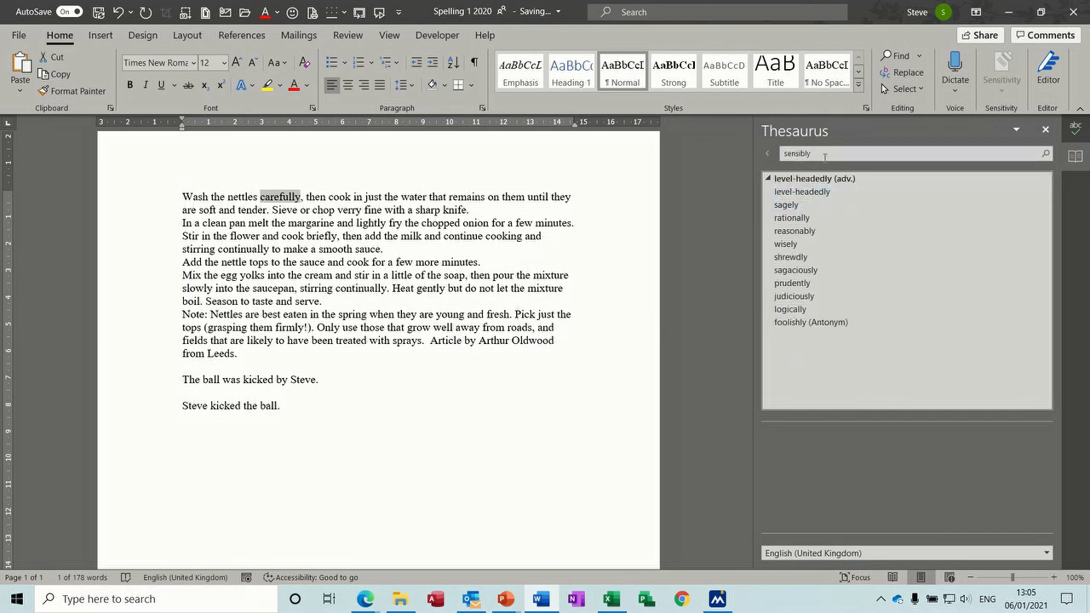
pyautogui.click(791, 219)
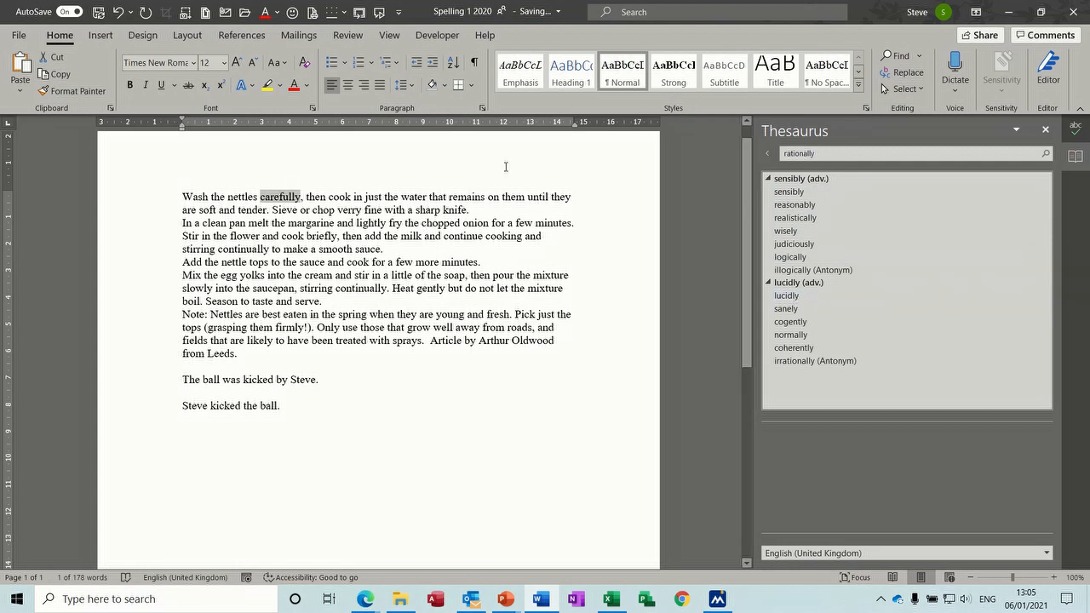
pyautogui.click(769, 154)
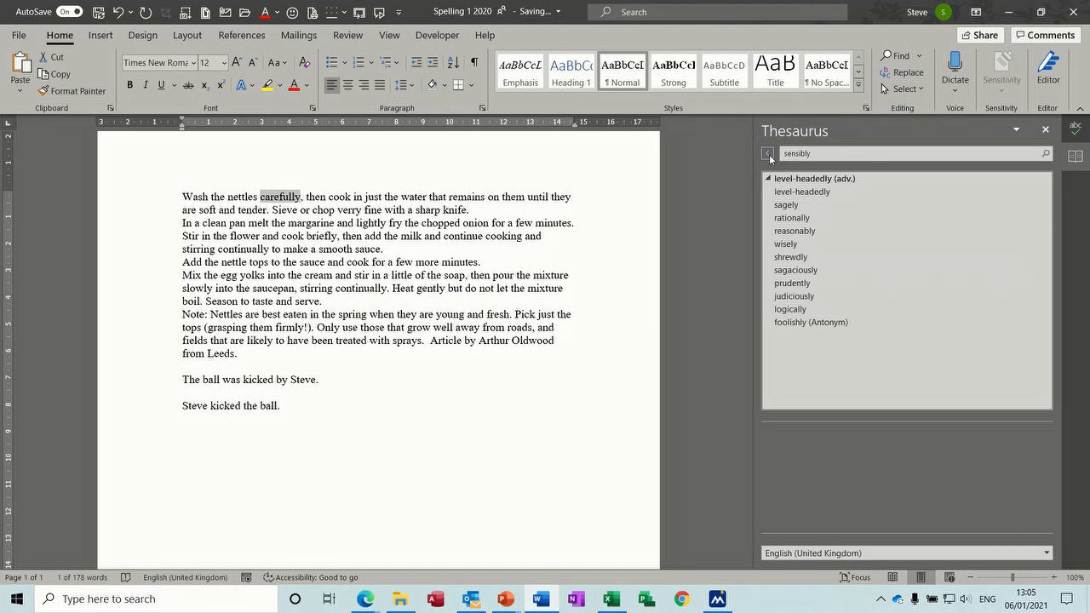
pyautogui.click(769, 154)
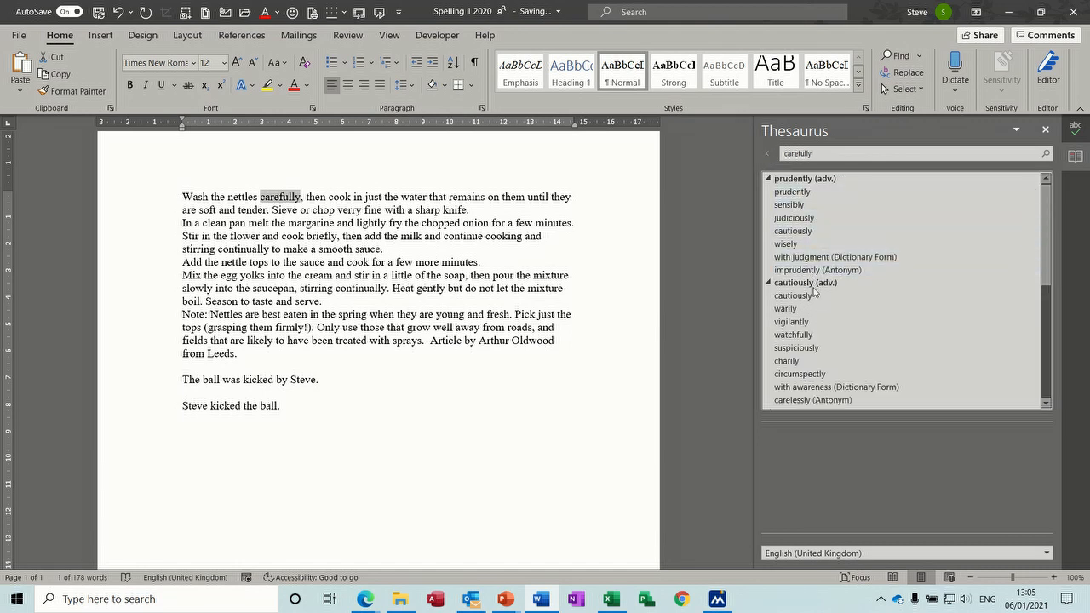
# Step: Insert 'cautiously' in place of 'carefully' and remove the stray 'E'
pyautogui.click(1034, 296)
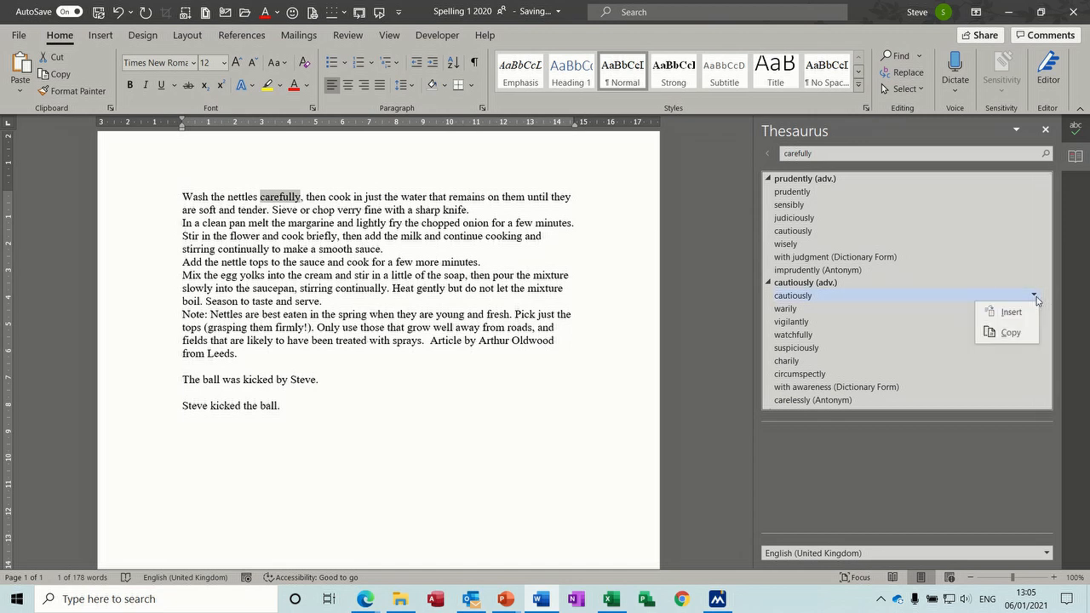
pyautogui.click(1012, 313)
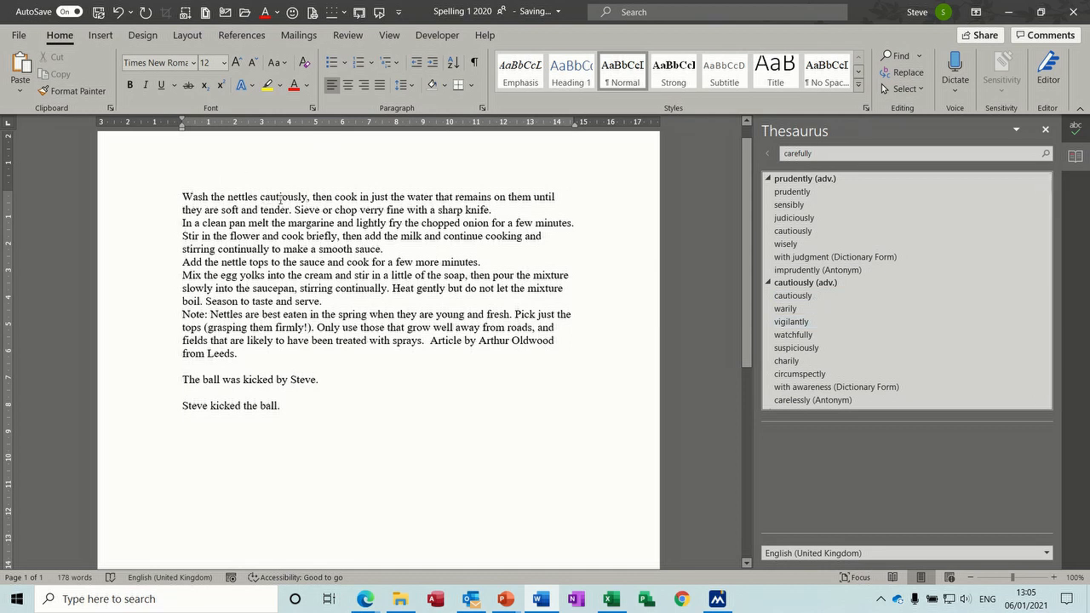
pyautogui.write('E')
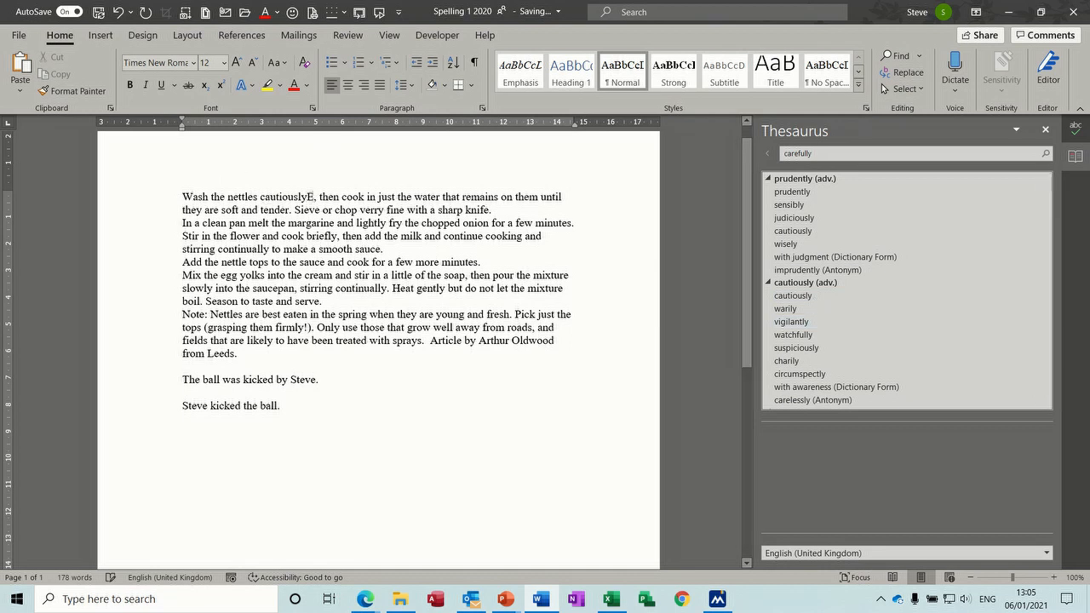
pyautogui.press('BackSpace')
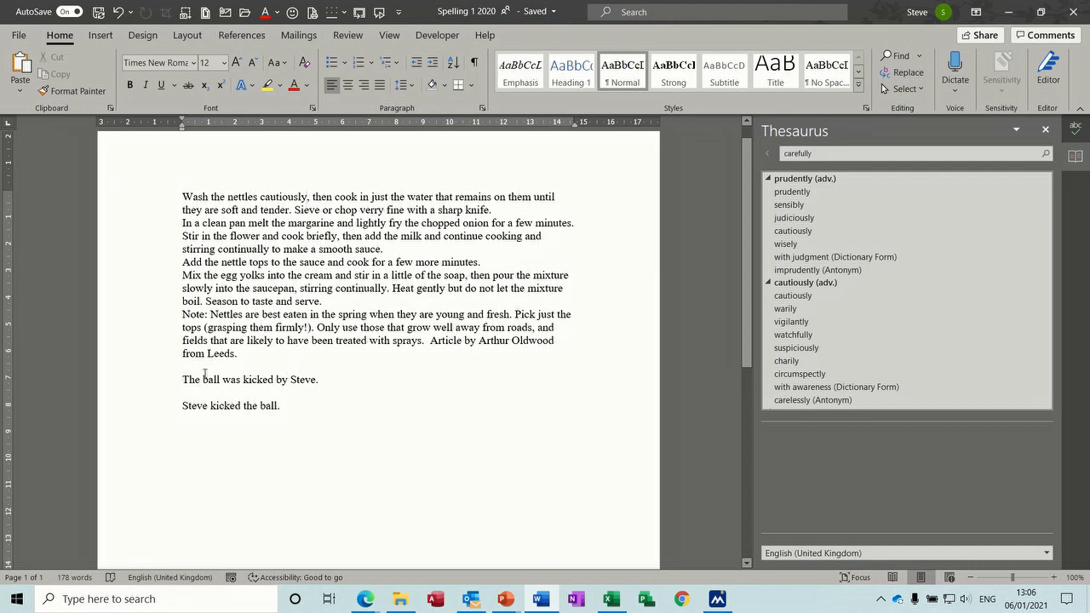
pyautogui.click(141, 385)
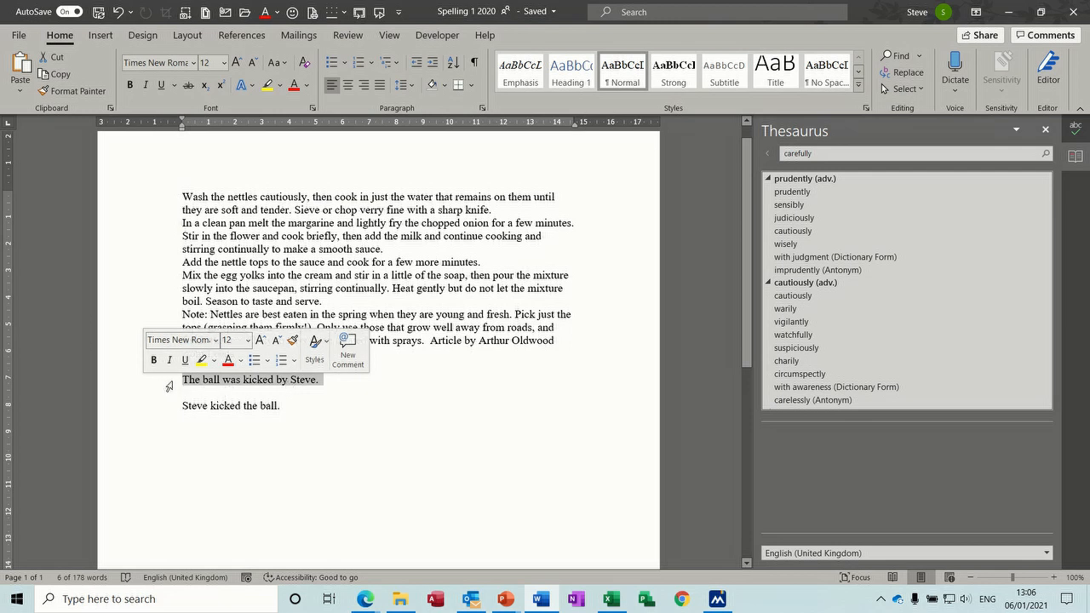
# Step: Close the Thesaurus, select 'Steve kicked the ball.', and go to the File Home page
pyautogui.click(1045, 130)
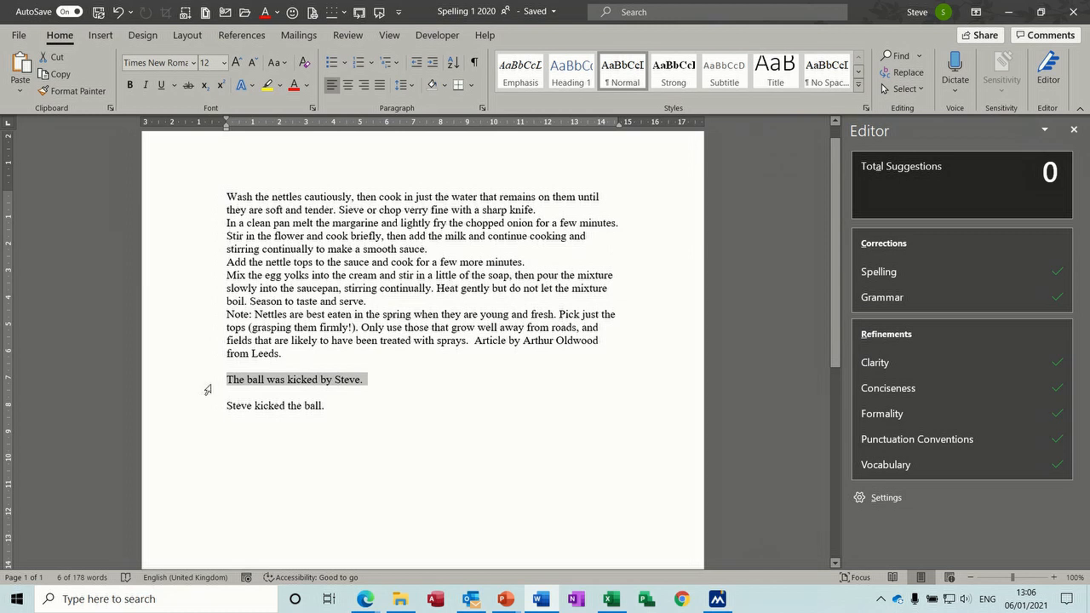
pyautogui.click(203, 415)
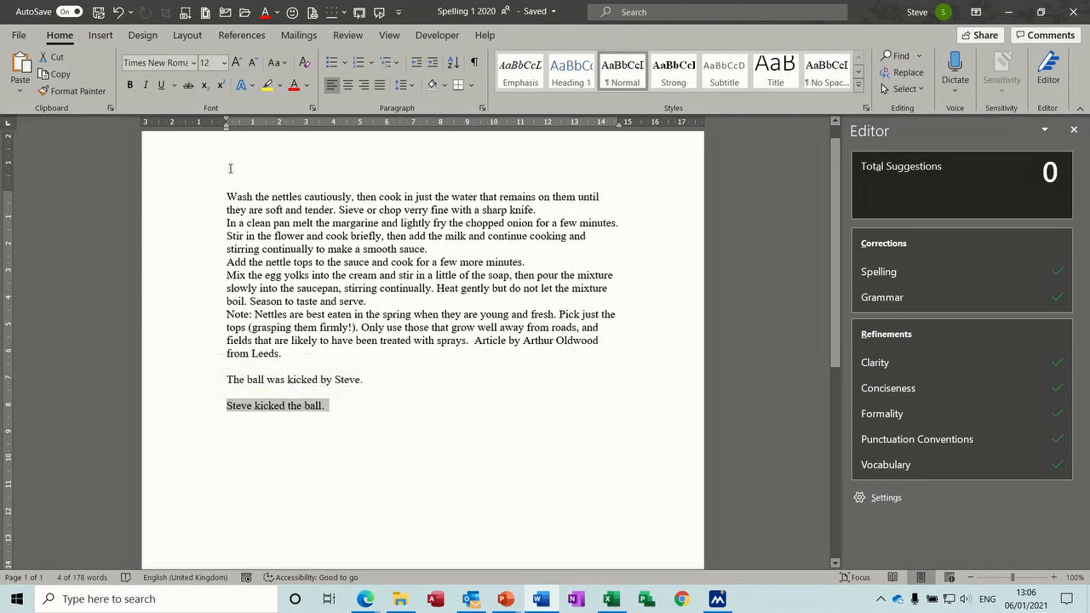
pyautogui.click(19, 37)
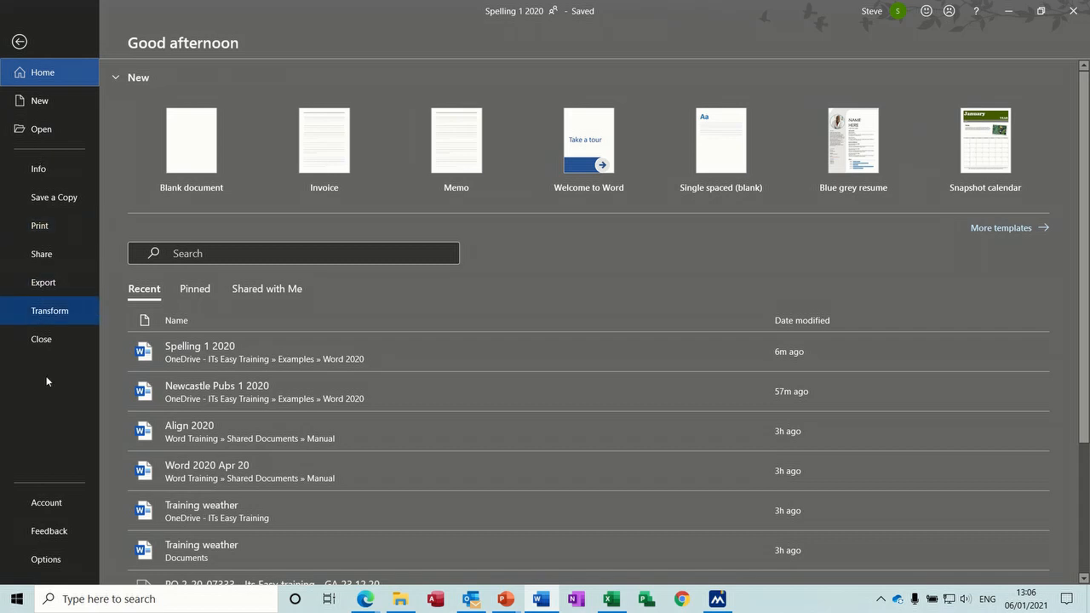
# Step: Open Word Options at Proofing and the Grammar & Refinements settings for Writing Style
pyautogui.click(47, 559)
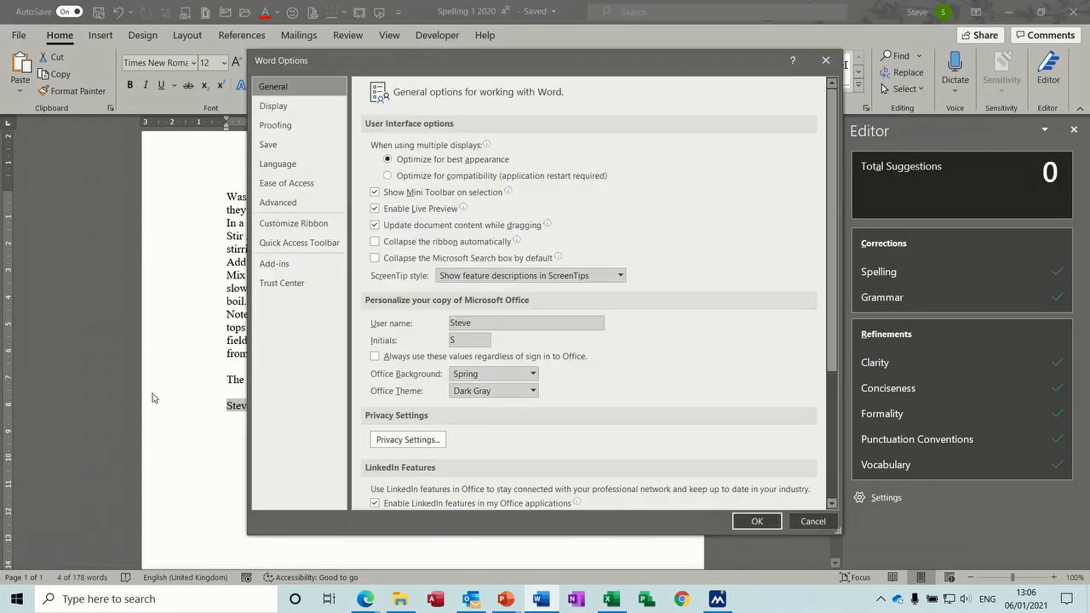
pyautogui.click(298, 127)
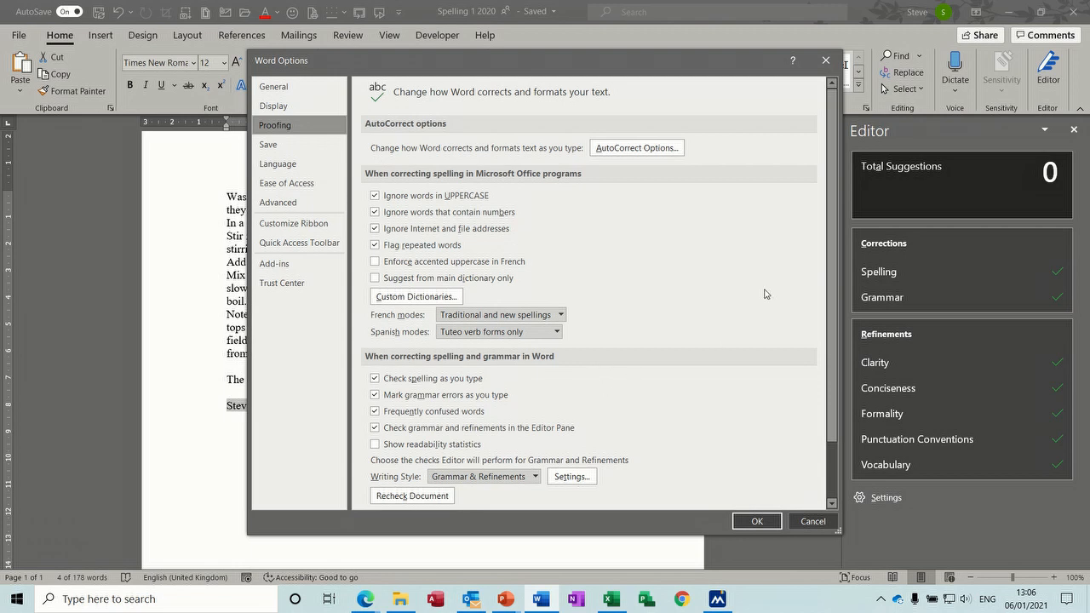
pyautogui.moveTo(831, 289); pyautogui.dragTo(766, 364)
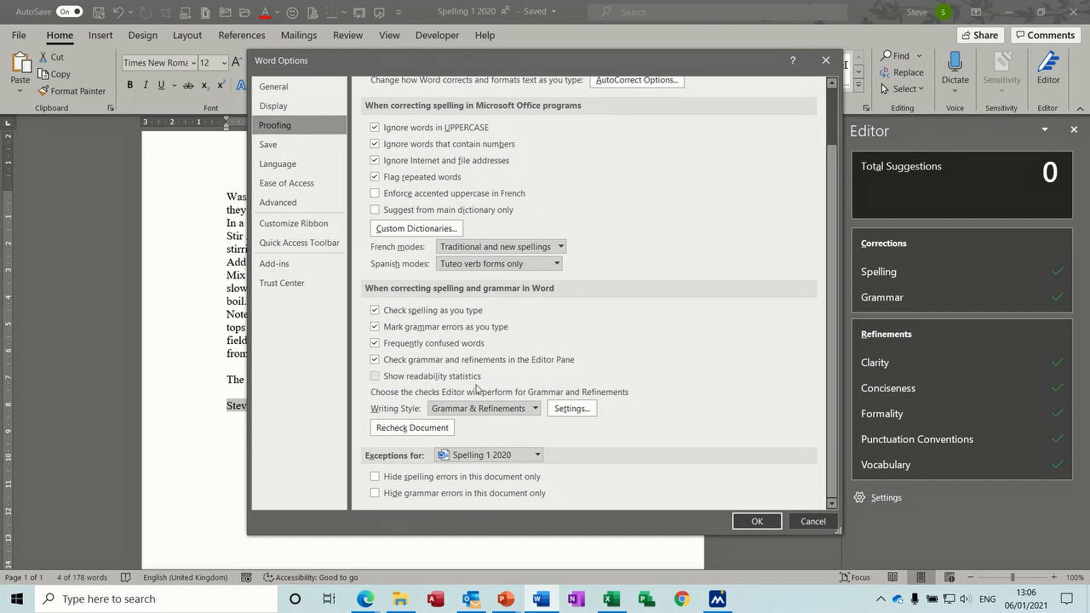
pyautogui.click(534, 409)
pyautogui.click(535, 409)
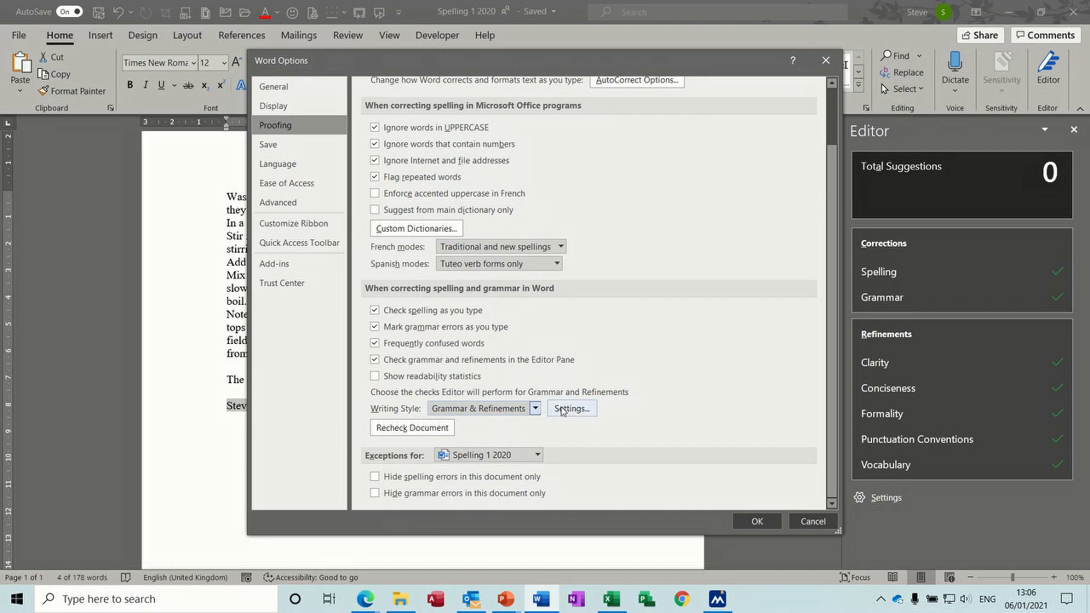
pyautogui.click(567, 409)
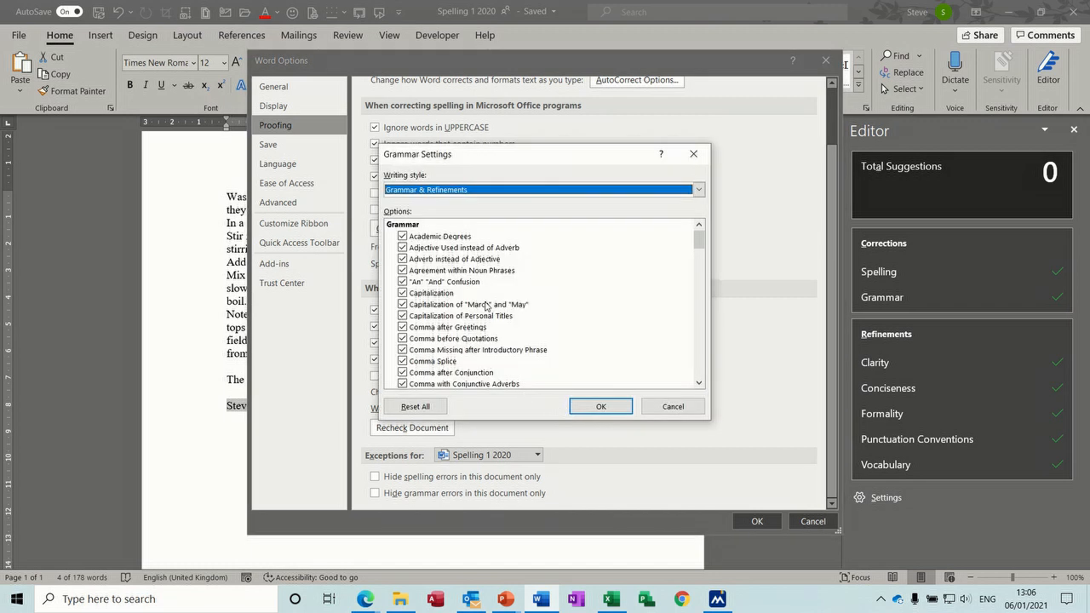
# Step: Turn on the Incorrect Use of 'That' and Passive Voice checks and confirm
pyautogui.click(698, 189)
pyautogui.click(698, 189)
pyautogui.moveTo(700, 230); pyautogui.dragTo(700, 281)
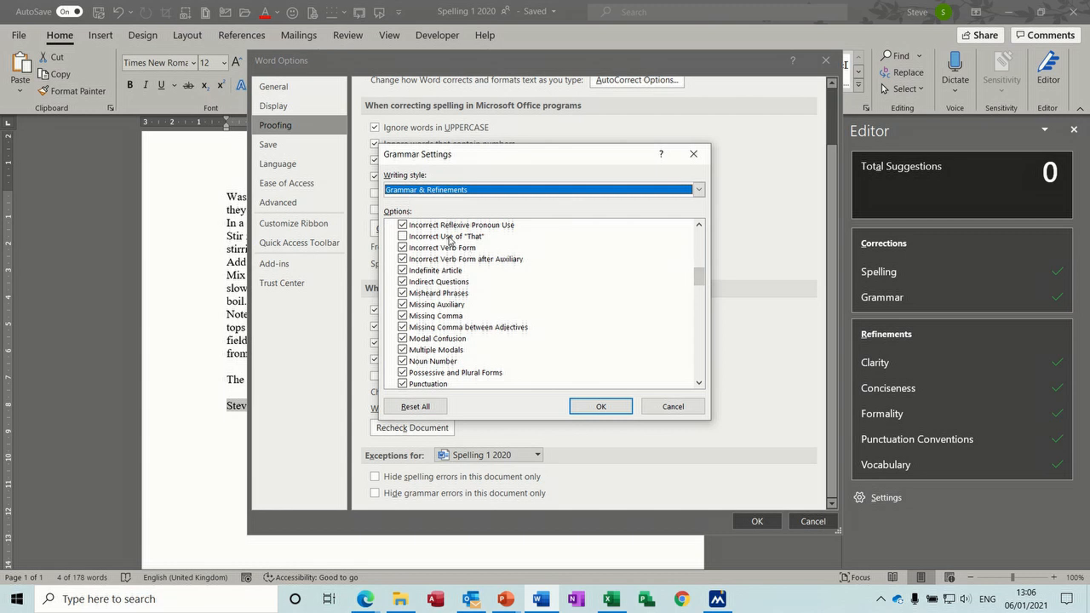
pyautogui.click(404, 236)
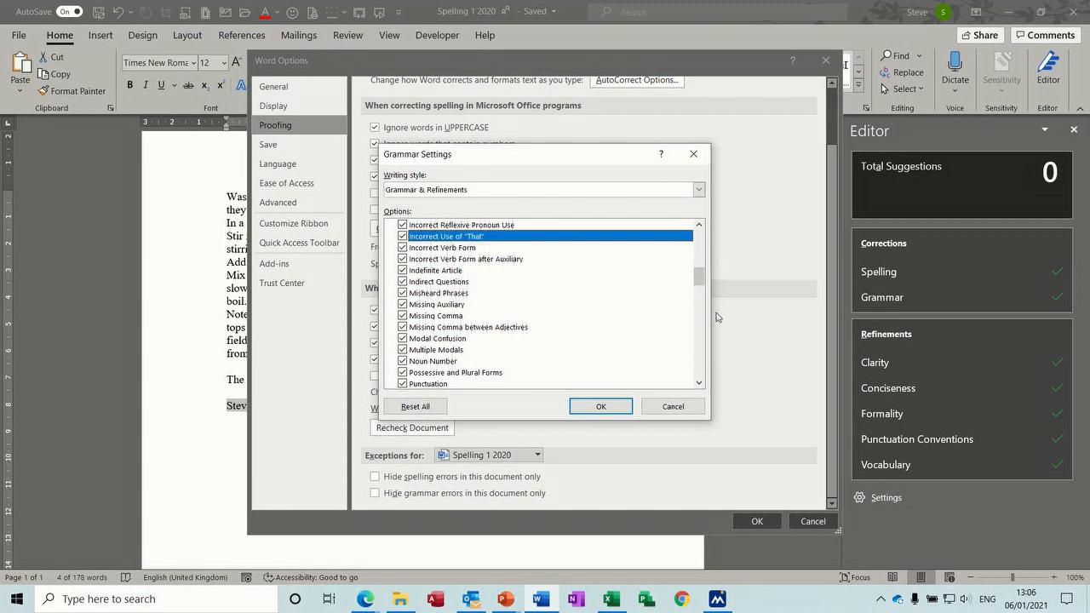
pyautogui.moveTo(699, 281); pyautogui.dragTo(699, 317)
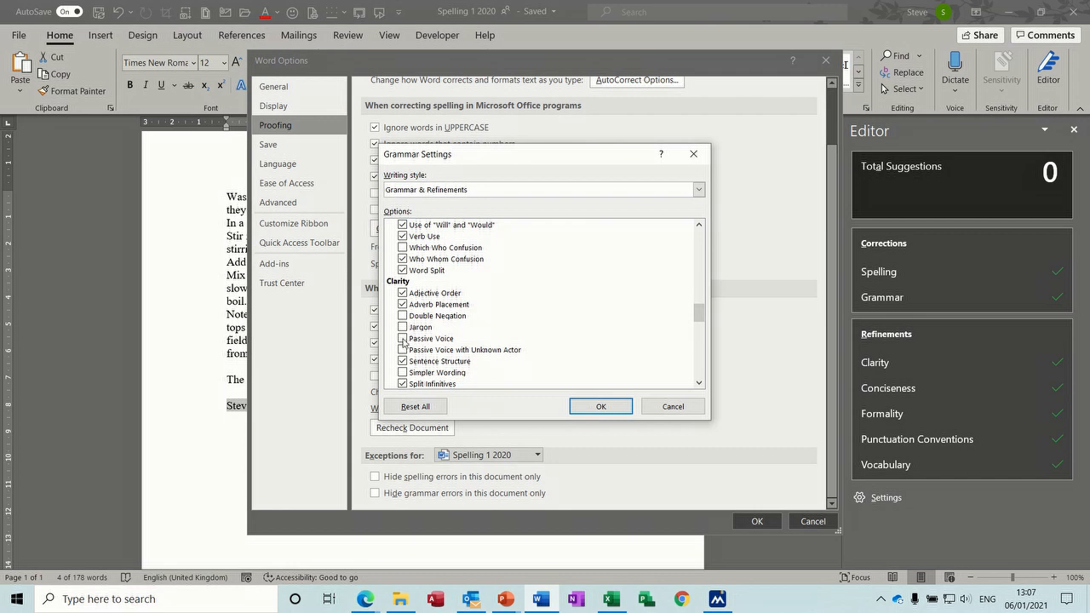
pyautogui.click(403, 339)
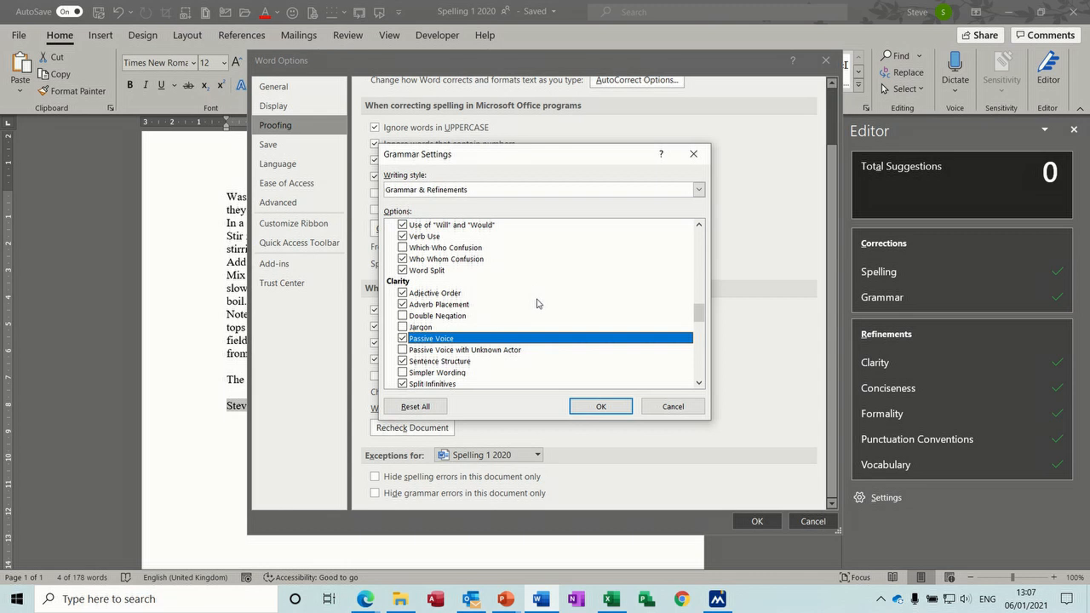
pyautogui.click(585, 409)
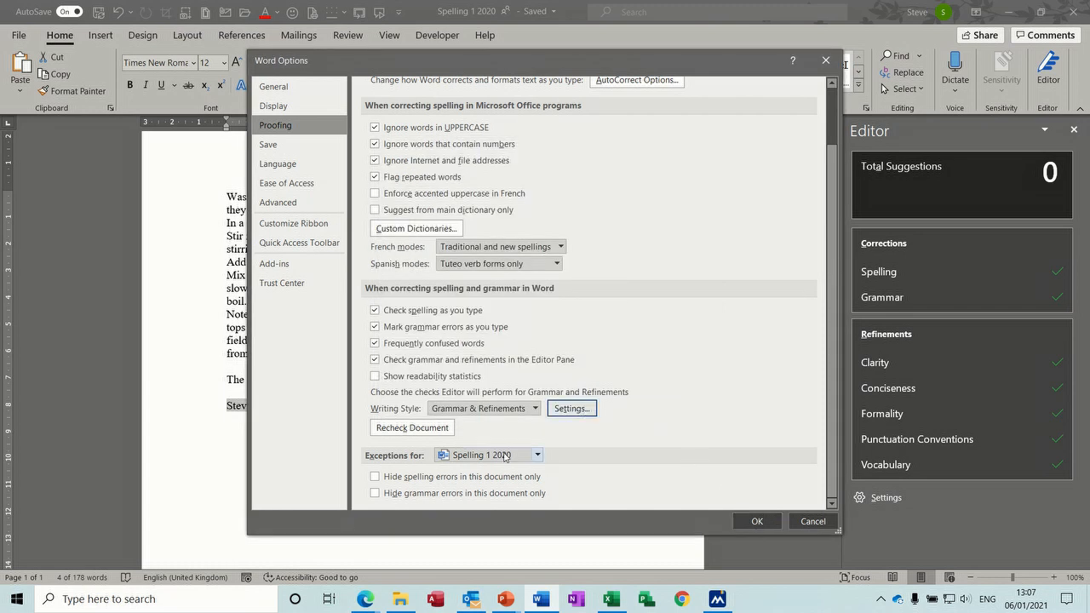
# Step: Recheck the whole document with the new grammar settings and close Word Options
pyautogui.click(425, 429)
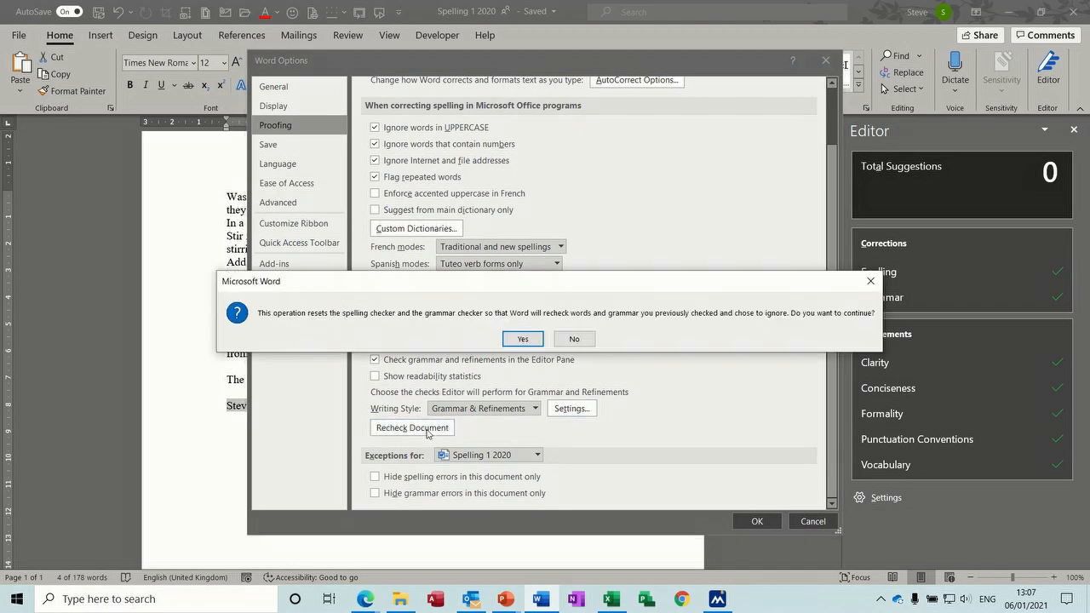
pyautogui.click(520, 340)
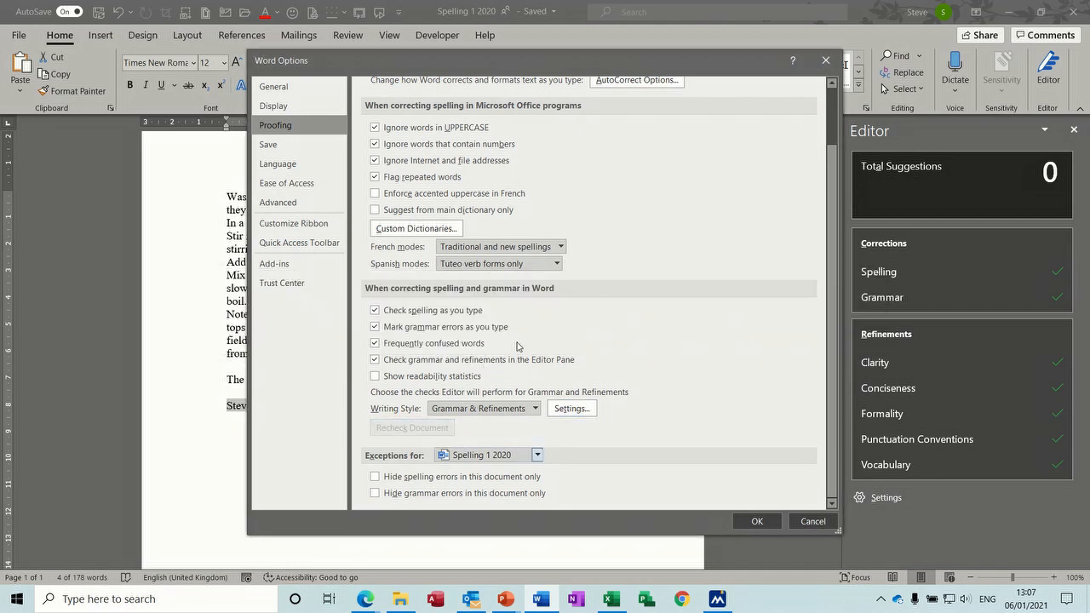
pyautogui.click(754, 520)
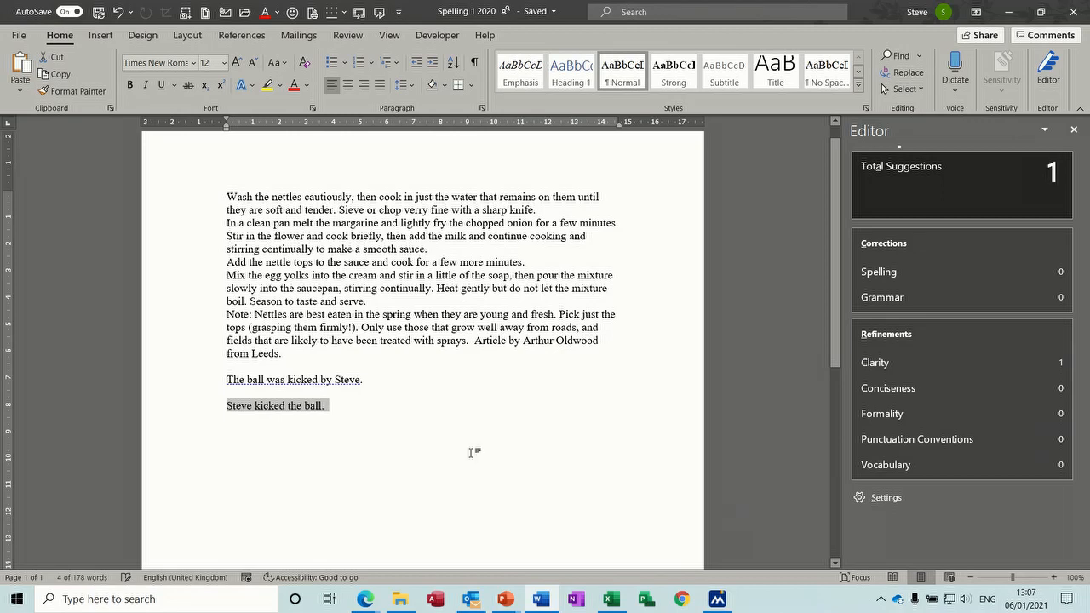
# Step: Show the Clarity 'See More' explanation for the passive sentence 'The ball was kicked by Steve.'
pyautogui.click(370, 414)
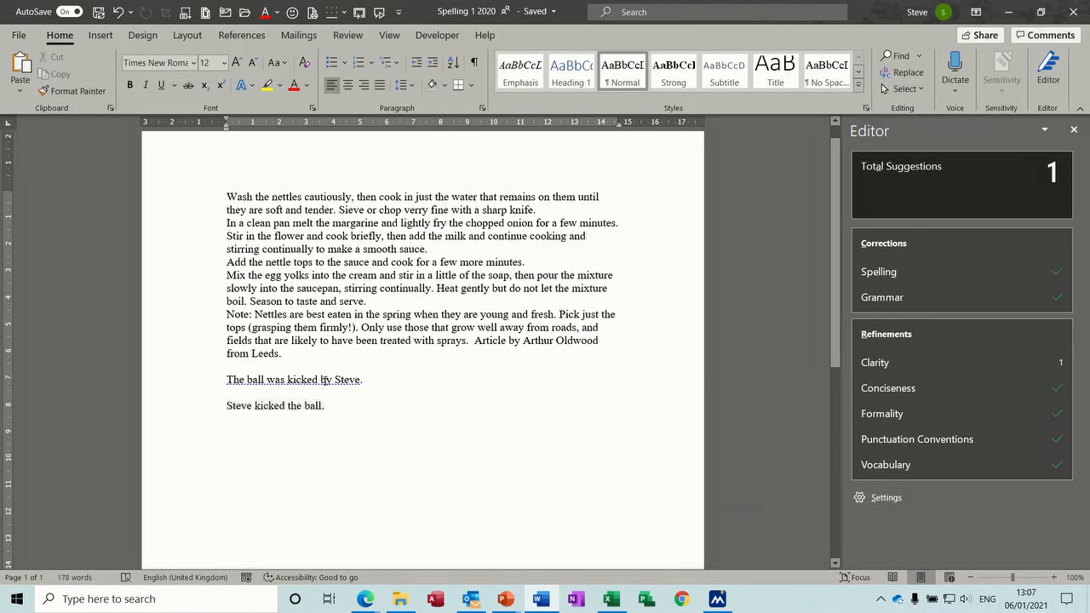
pyautogui.rightClick(324, 379)
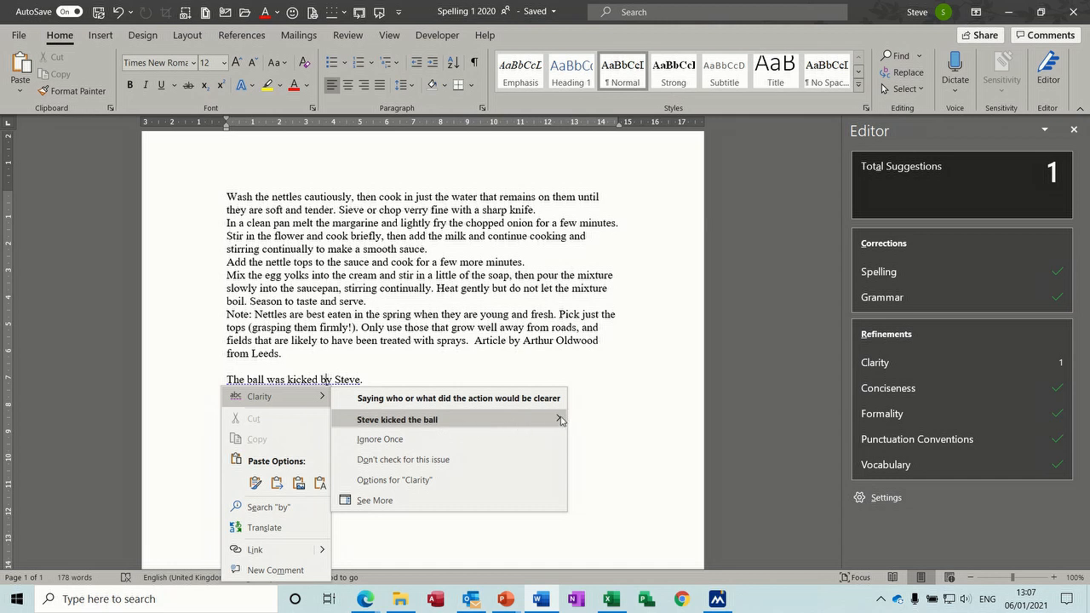
pyautogui.moveTo(560, 420)
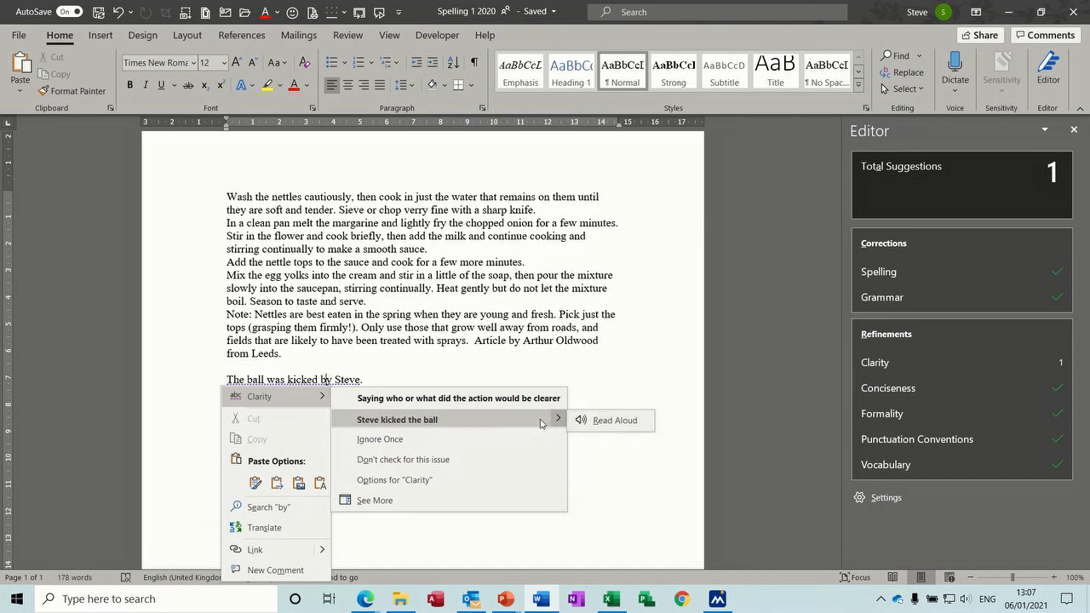
pyautogui.click(390, 503)
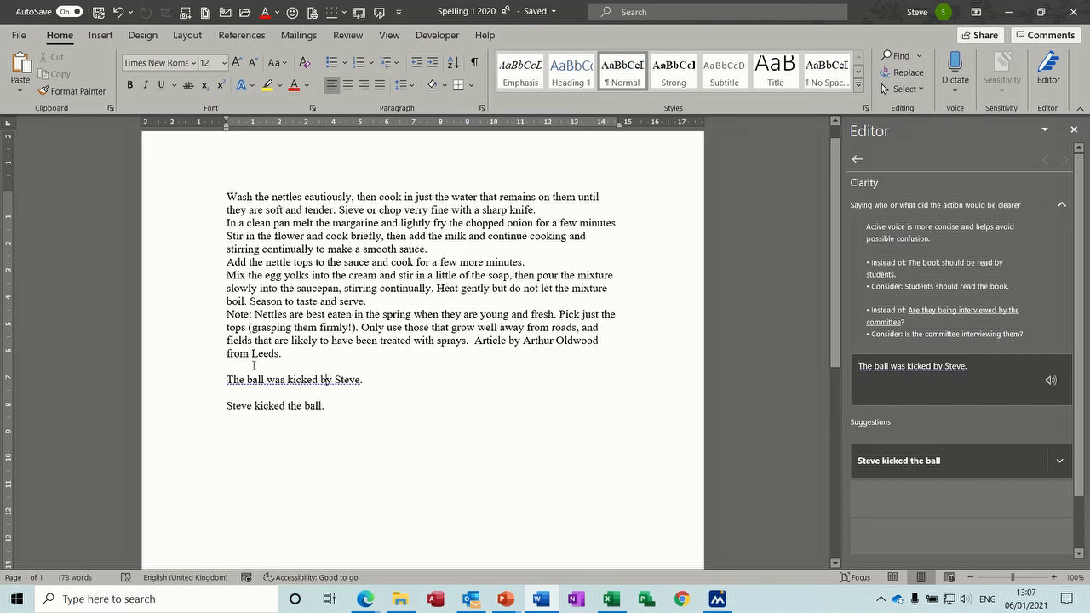
pyautogui.click(208, 383)
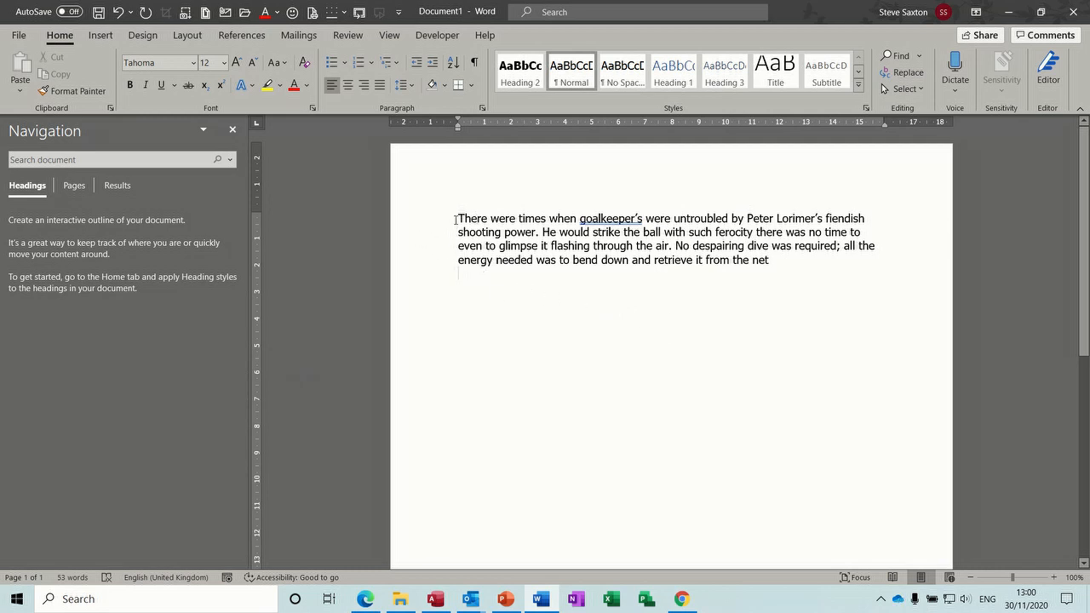
# Step: Copy the goalkeeper paragraph's first line with Copy and right-click Copy, then open the Clipboard pane
pyautogui.click(420, 223)
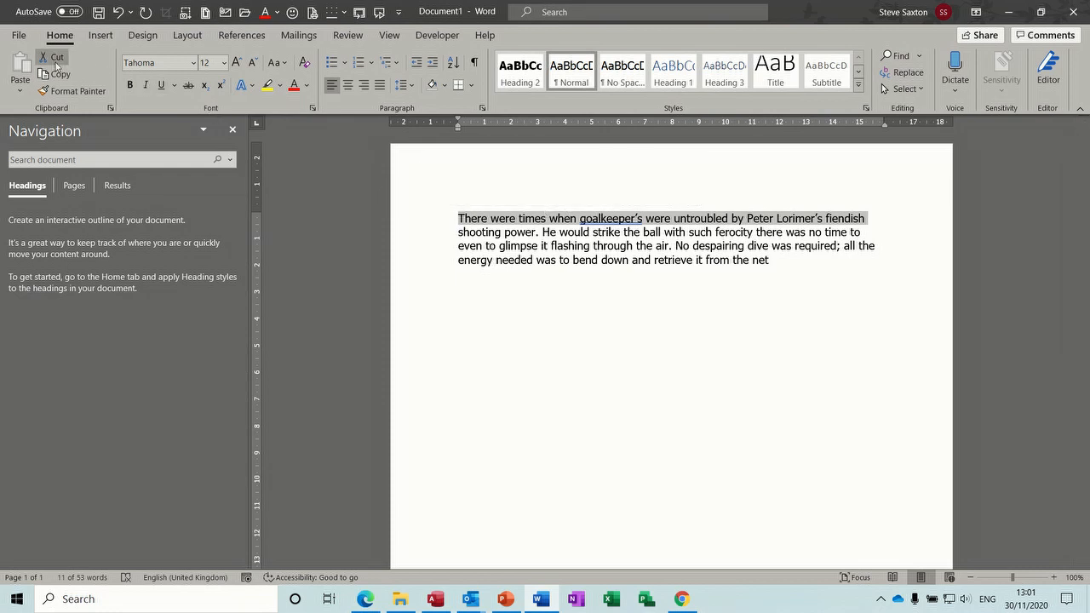
pyautogui.click(69, 79)
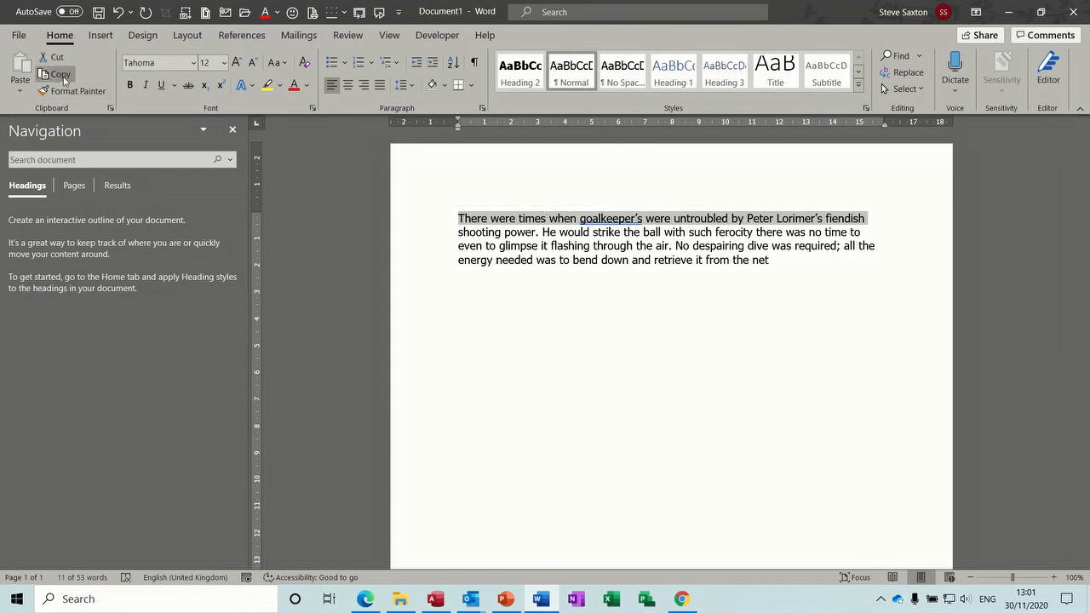
pyautogui.rightClick(477, 223)
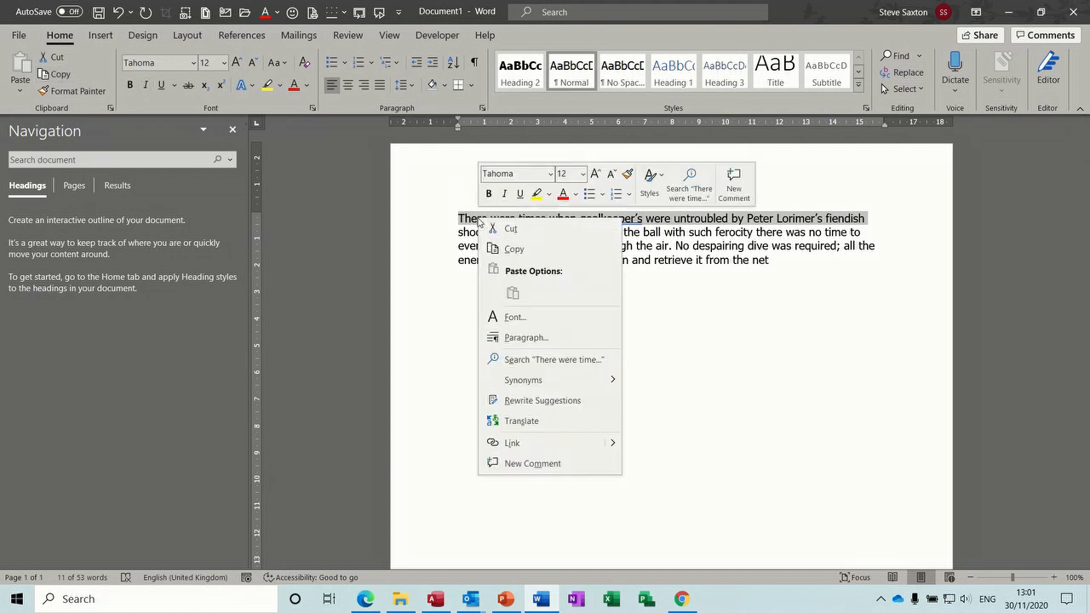
pyautogui.click(516, 249)
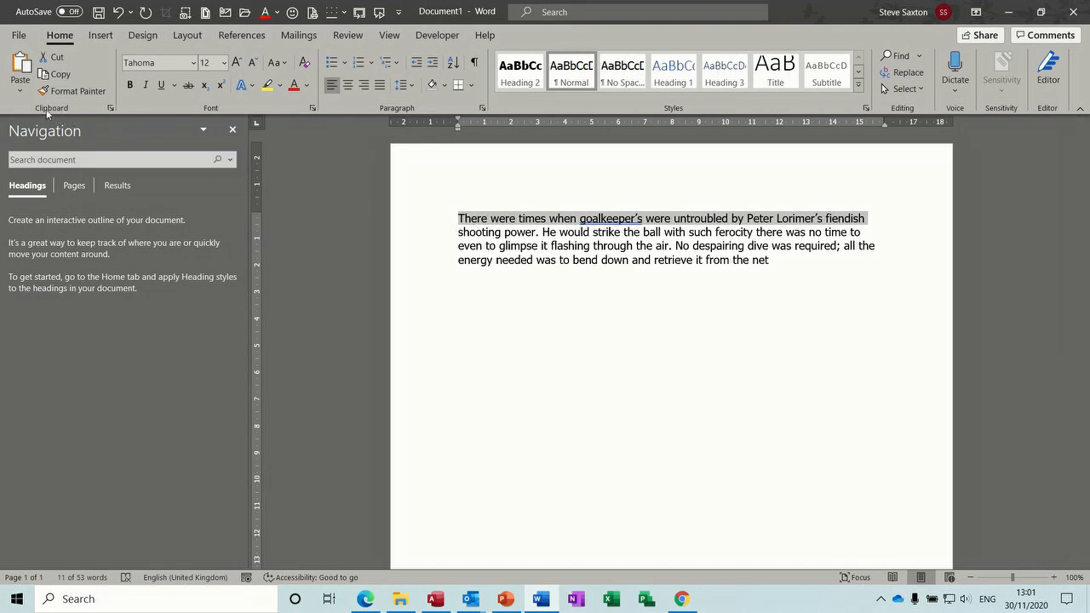
pyautogui.click(111, 108)
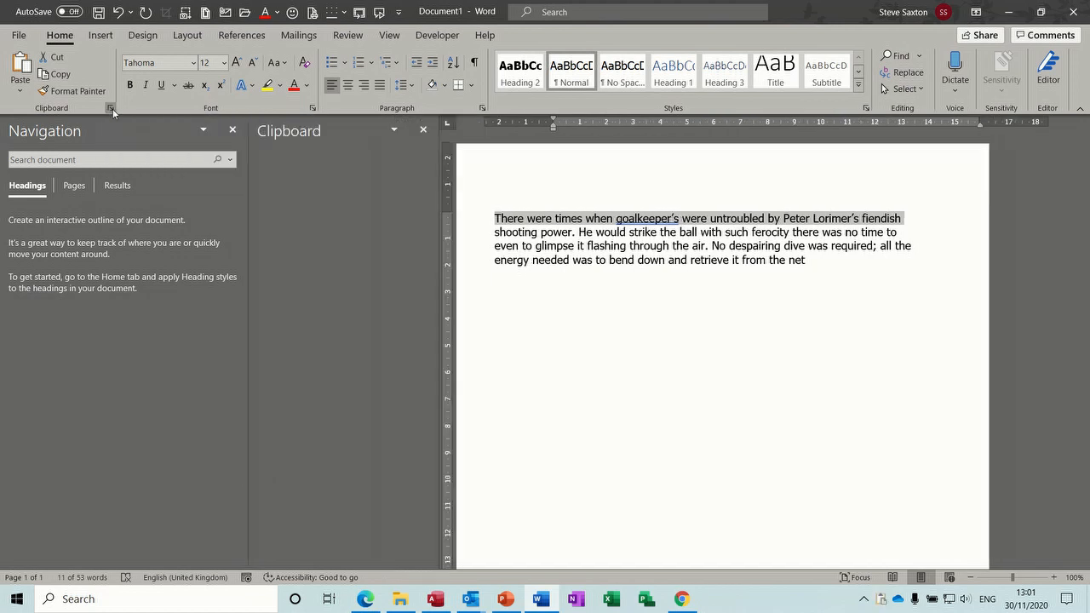
# Step: Close the Navigation pane and copy the word 'power' and the whole paragraph
pyautogui.click(231, 132)
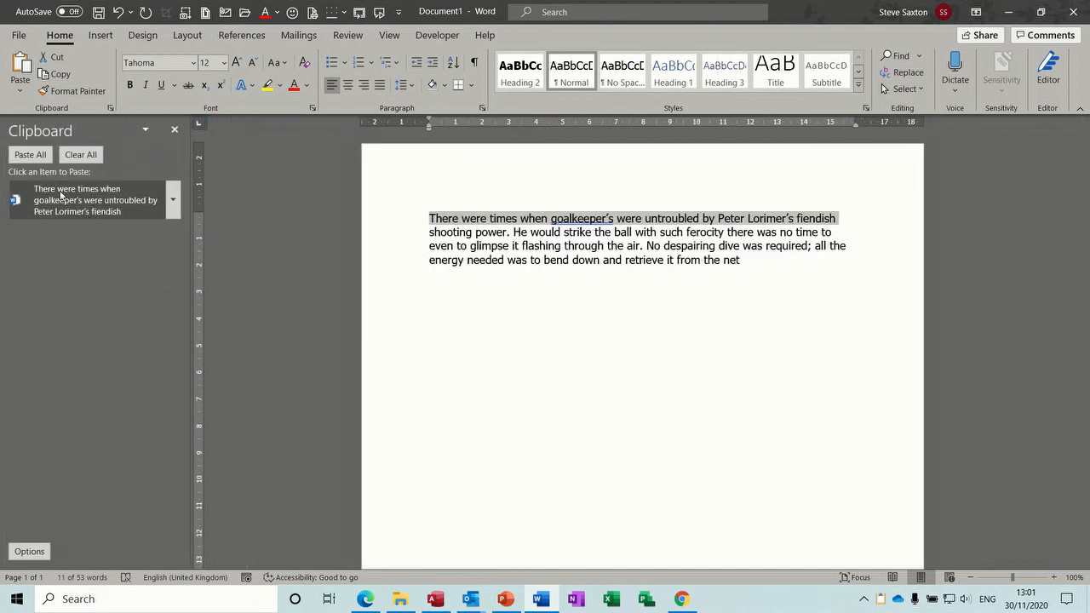
pyautogui.doubleClick(498, 232)
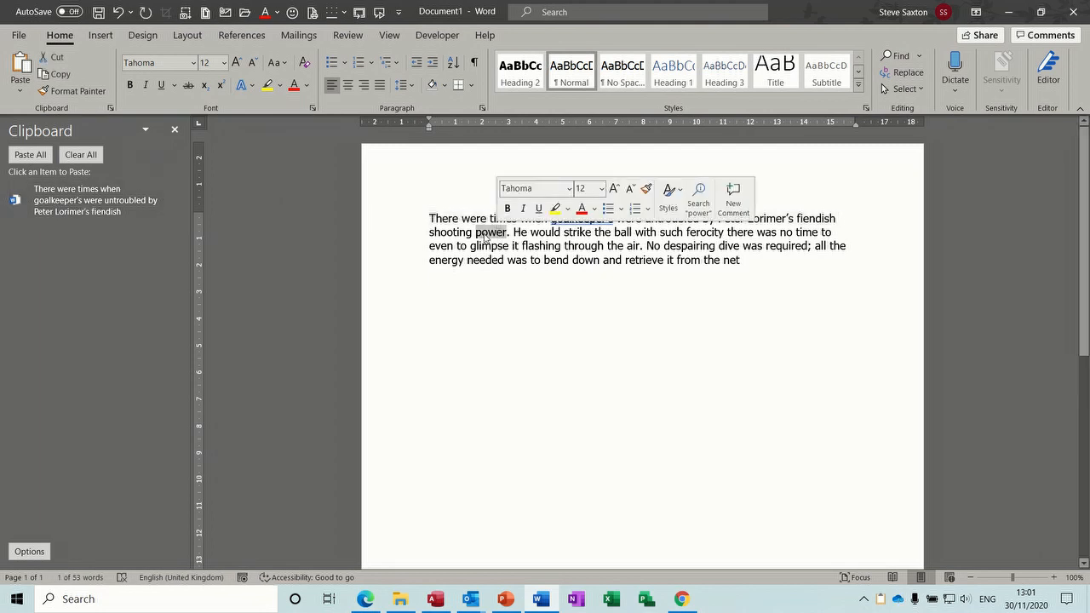
pyautogui.rightClick(483, 235)
pyautogui.click(501, 263)
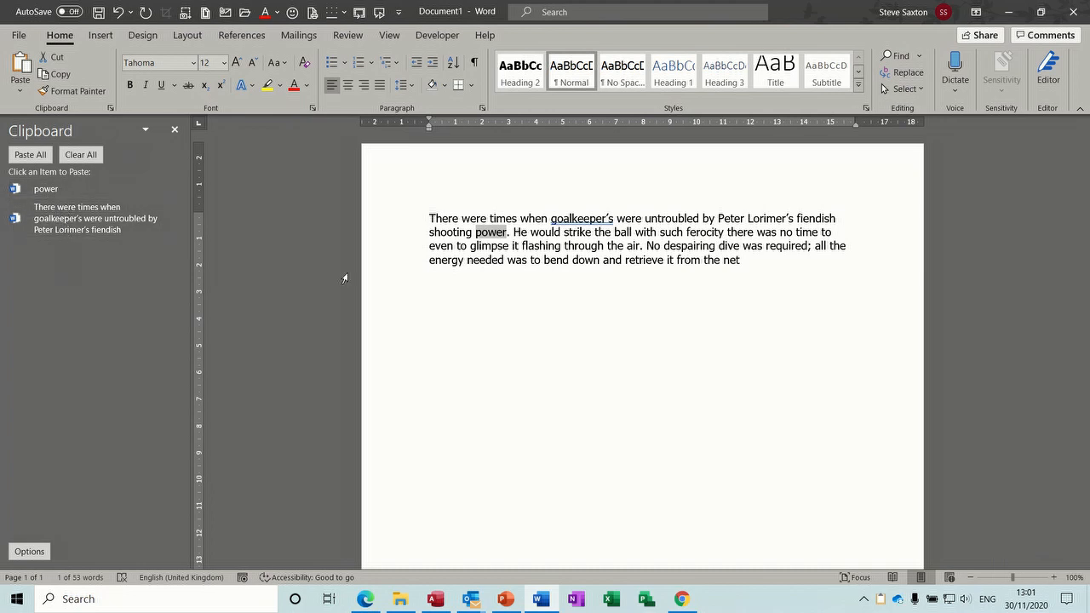
pyautogui.tripleClick(394, 248)
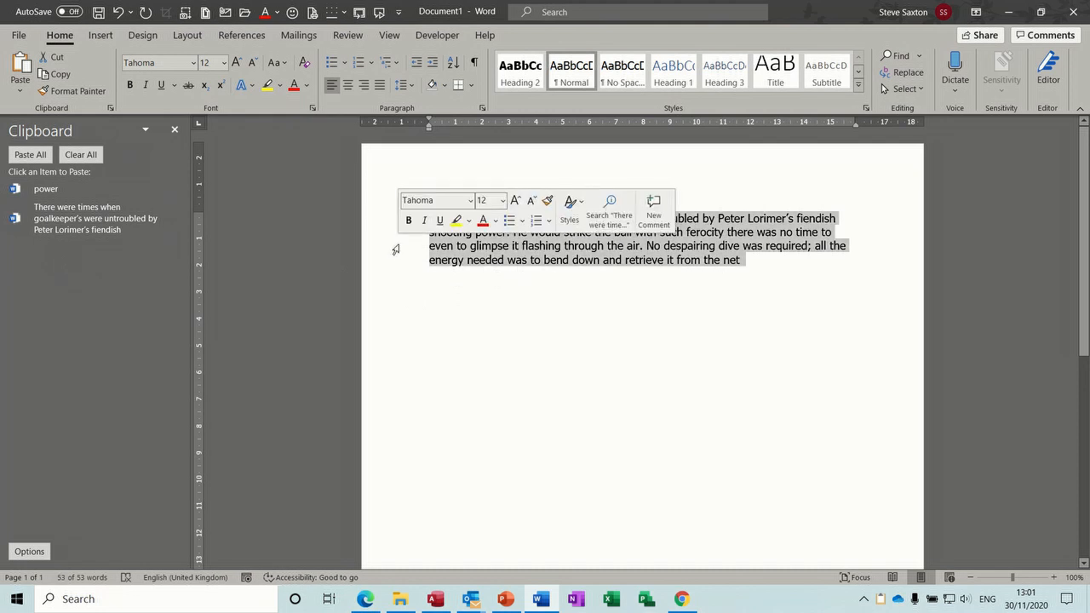
pyautogui.rightClick(486, 243)
pyautogui.click(511, 273)
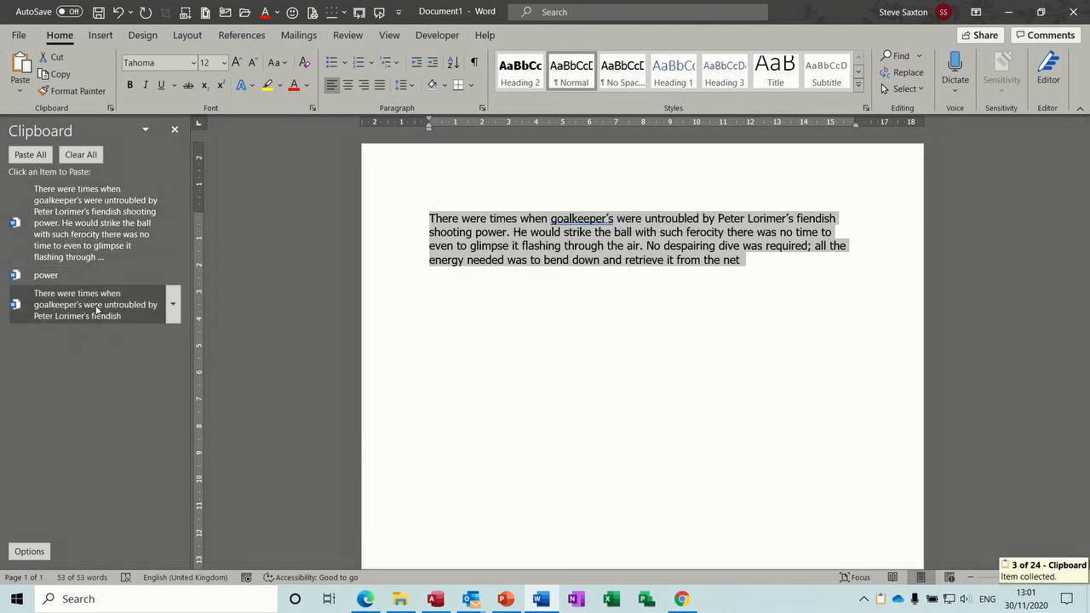
# Step: Check the oldest clipboard item's options, then start a new empty paragraph after 'net'
pyautogui.click(173, 307)
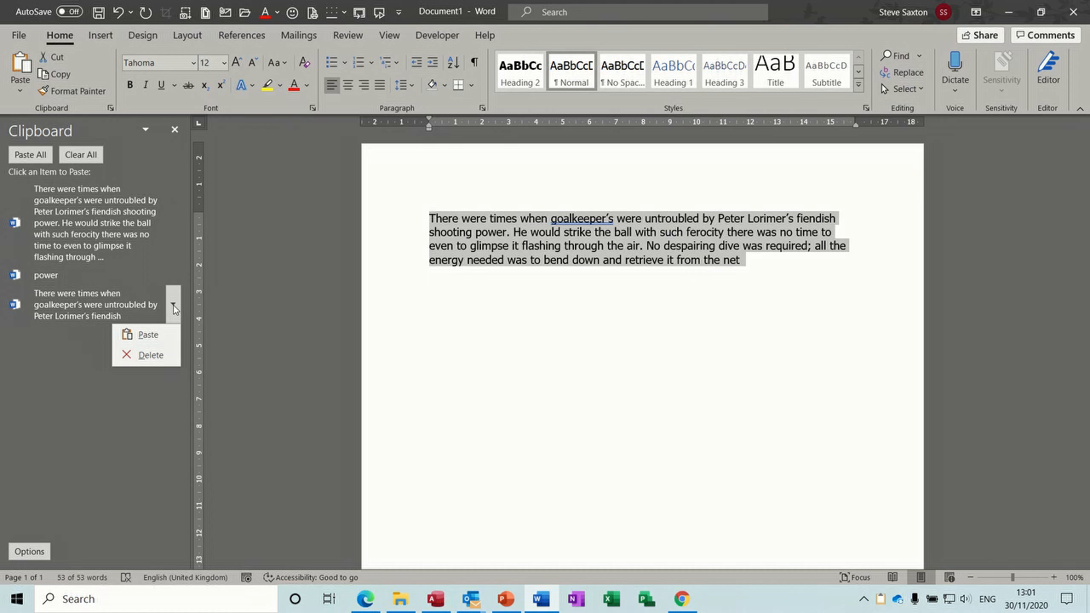
pyautogui.click(465, 310)
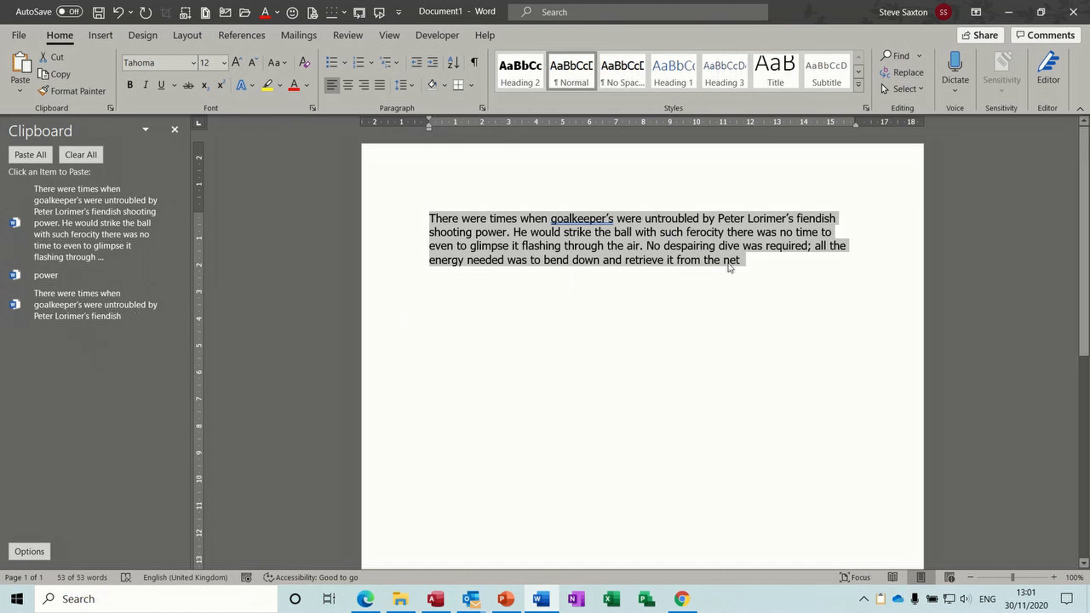
pyautogui.click(763, 265)
pyautogui.press('Return')
pyautogui.press('Return')
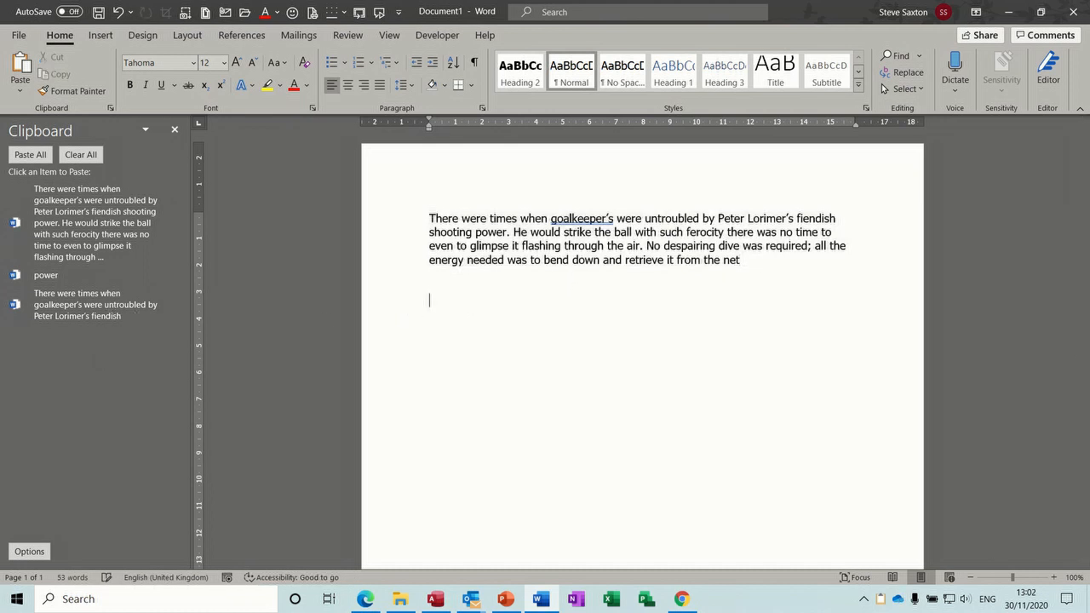
pyautogui.click(84, 276)
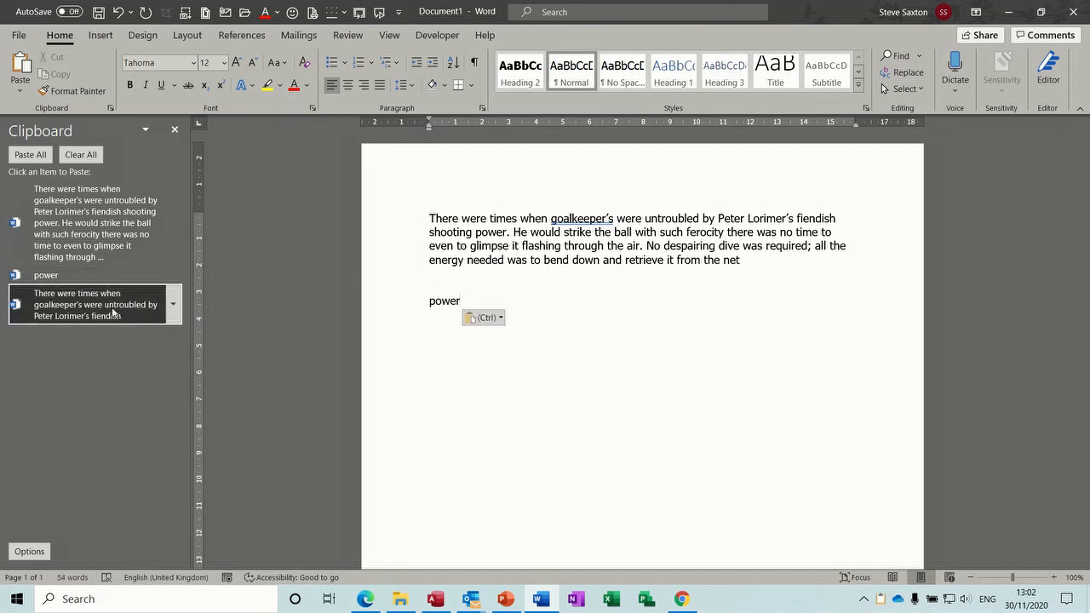
pyautogui.click(112, 311)
pyautogui.click(109, 242)
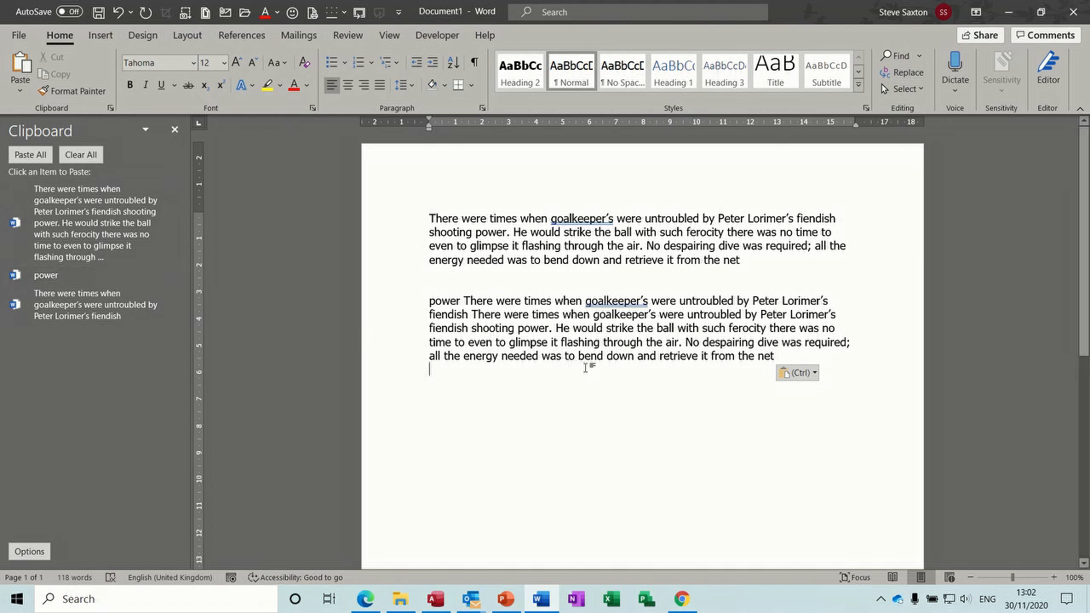
pyautogui.hotkey('ctrl', 'z')
pyautogui.hotkey('ctrl', 'z')
pyautogui.hotkey('ctrl', 'z')
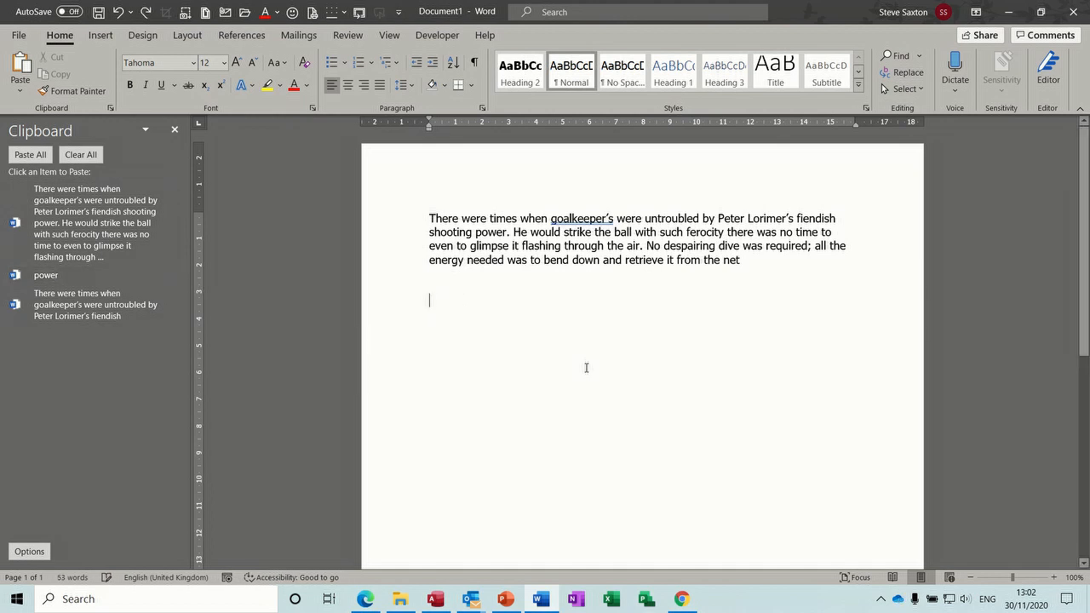
pyautogui.hotkey('ctrl', 'z')
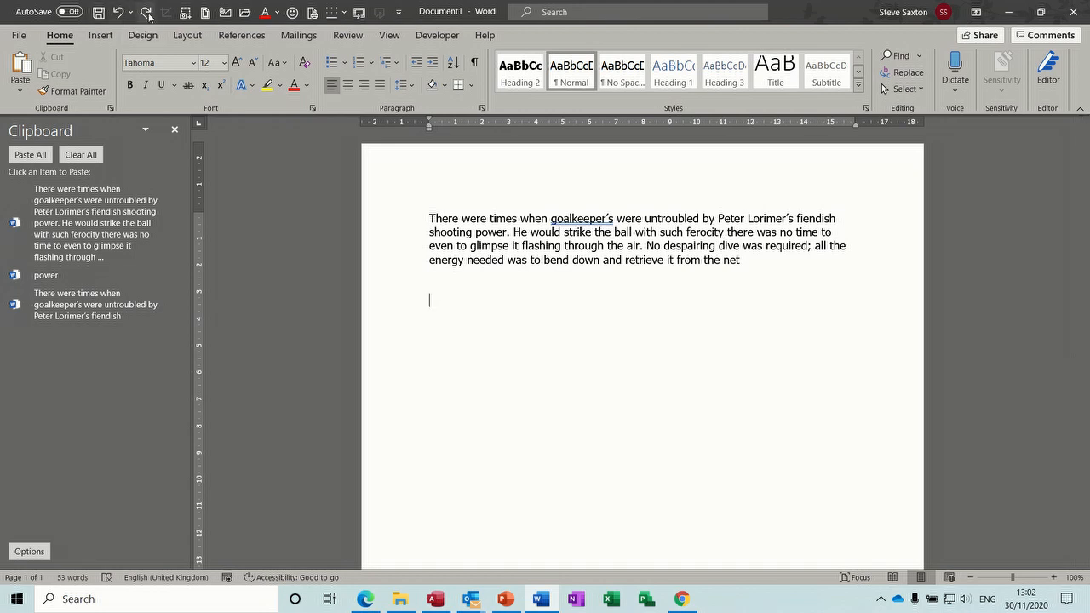
pyautogui.rightClick(482, 242)
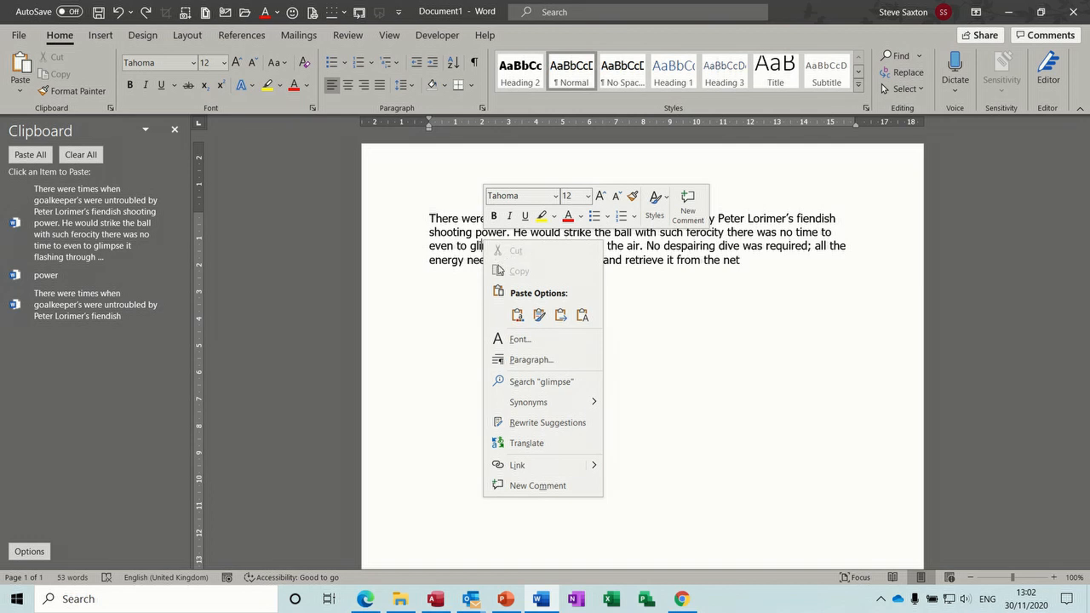
# Step: Select the word 'to' and bring up its shortcut menu, then close it
pyautogui.click(461, 248)
pyautogui.doubleClick(460, 247)
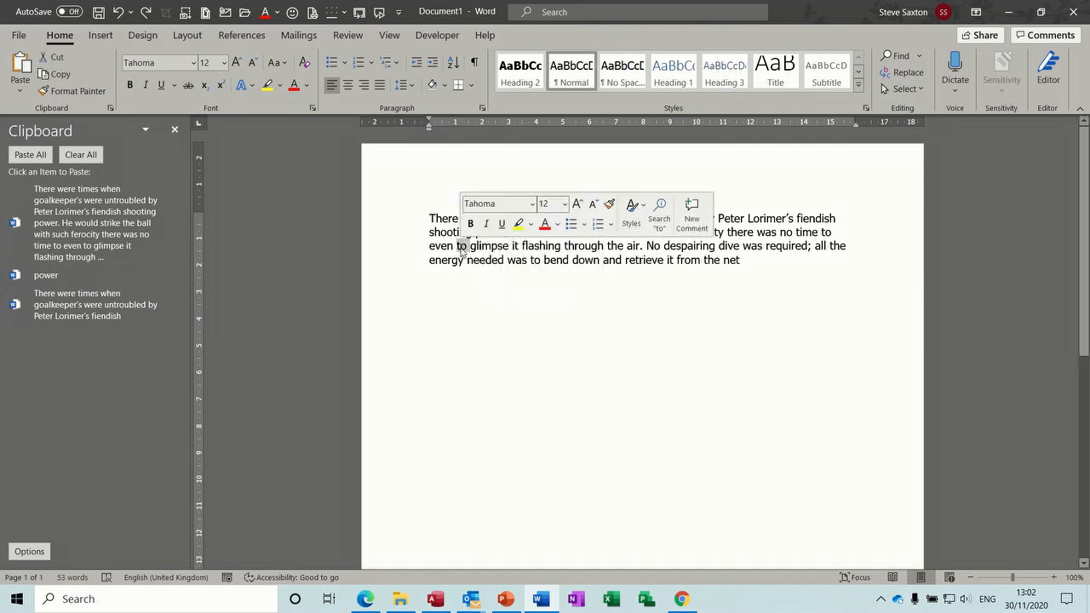
pyautogui.rightClick(461, 246)
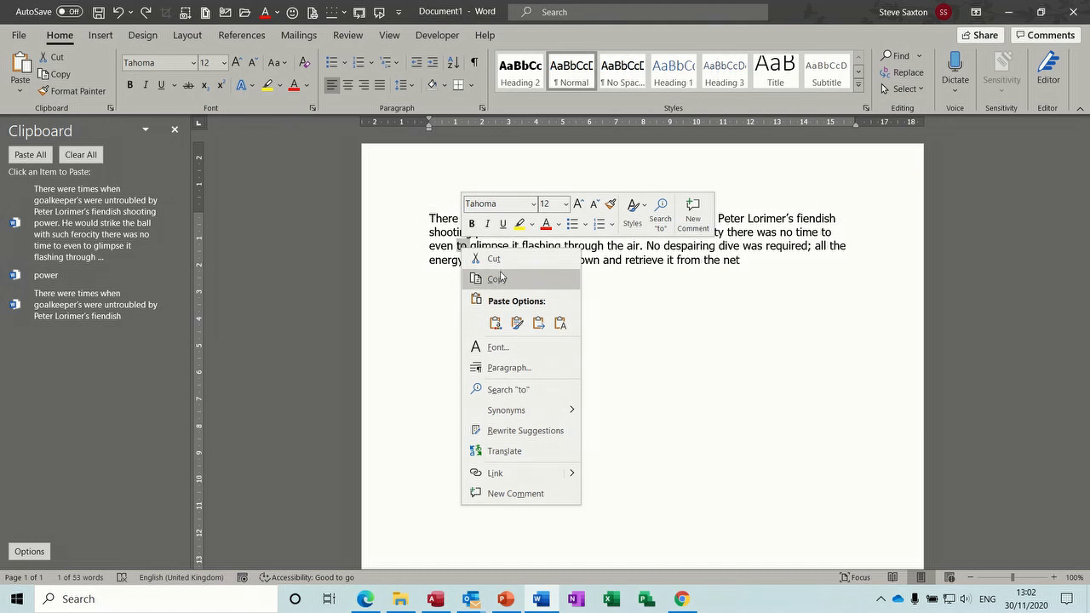
pyautogui.press('Escape')
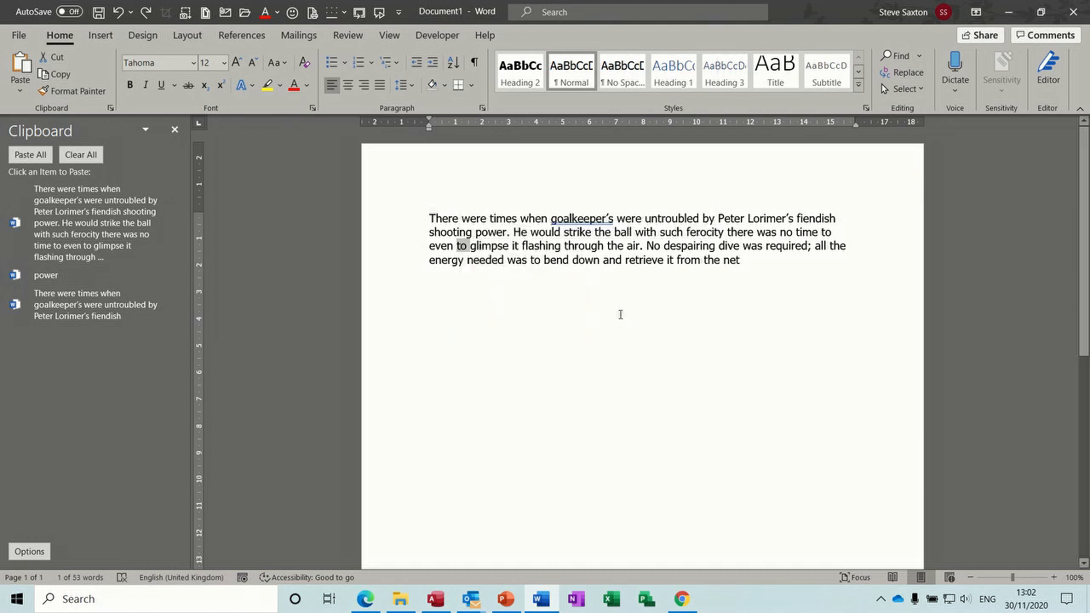
# Step: Paste a copy of the goalkeeper paragraph below the original, then select 'were times when goalkeeper’s'
pyautogui.tripleClick(389, 227)
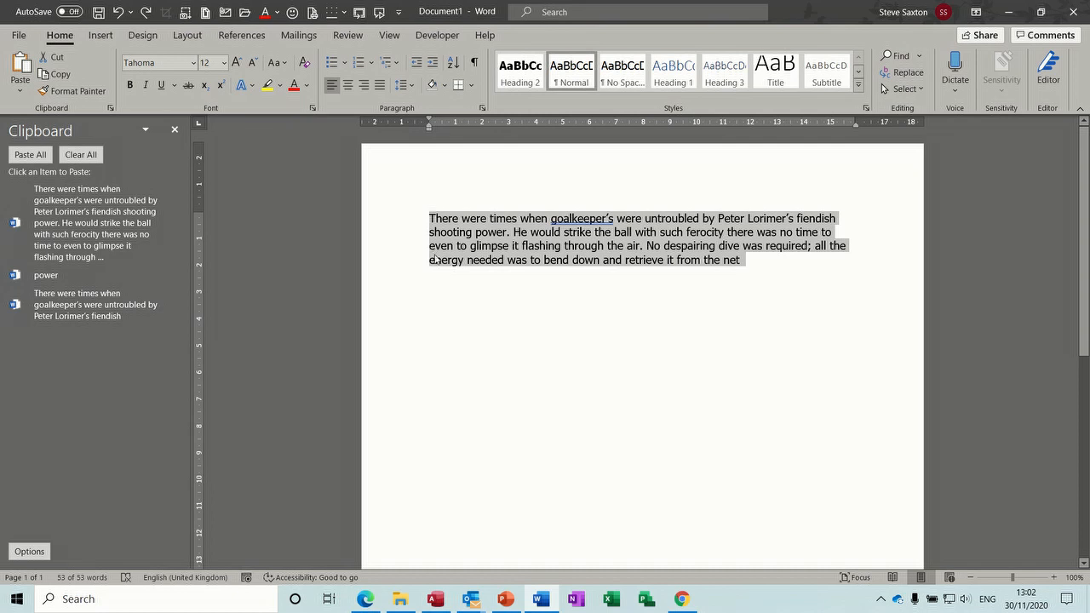
pyautogui.click(446, 299)
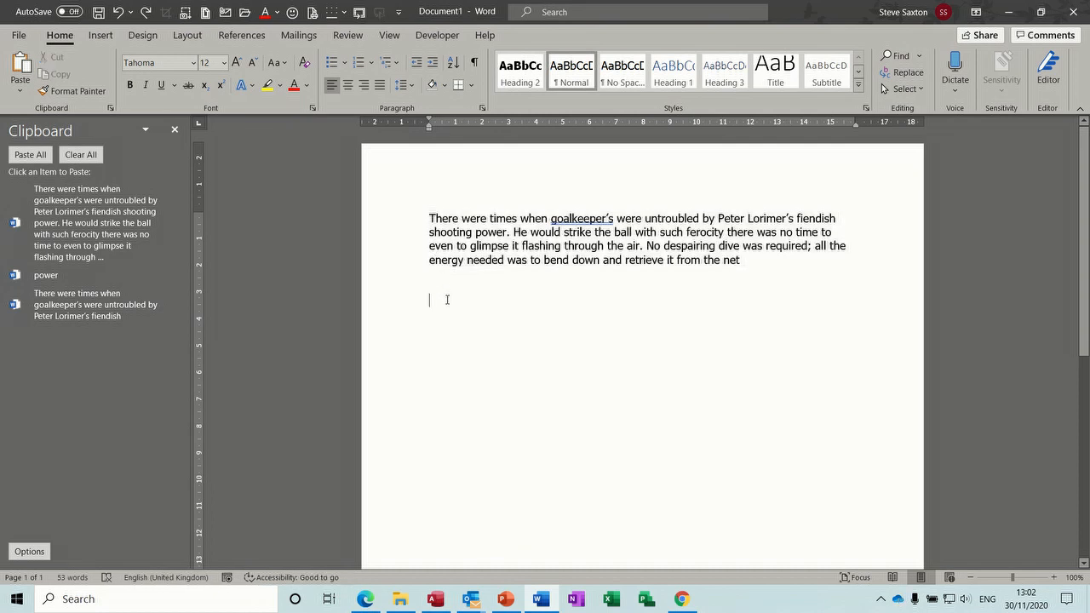
pyautogui.hotkey('ctrl', 'v')
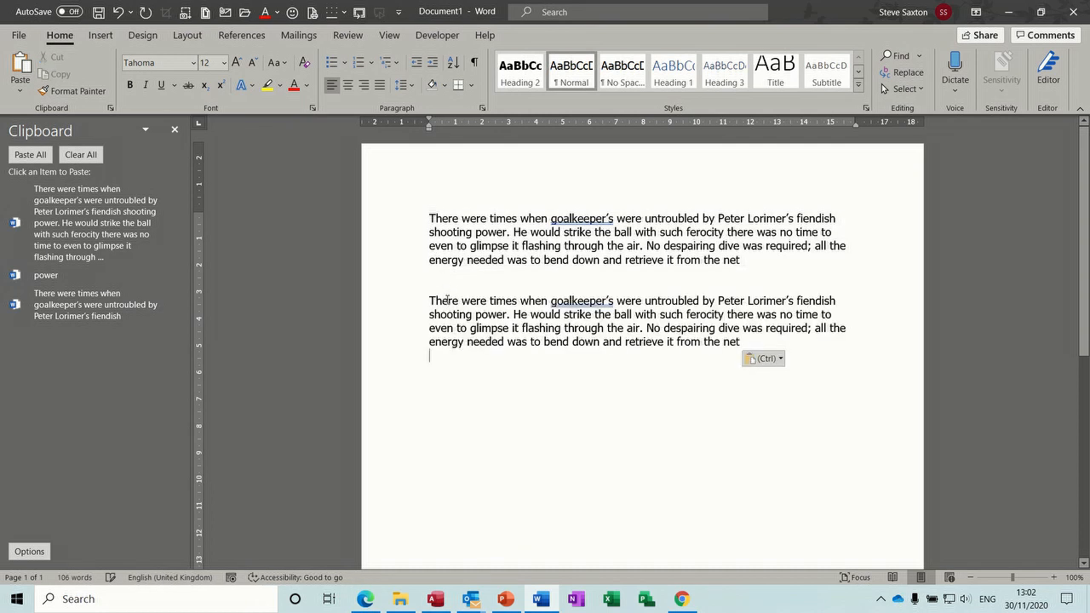
pyautogui.moveTo(465, 301); pyautogui.dragTo(566, 306)
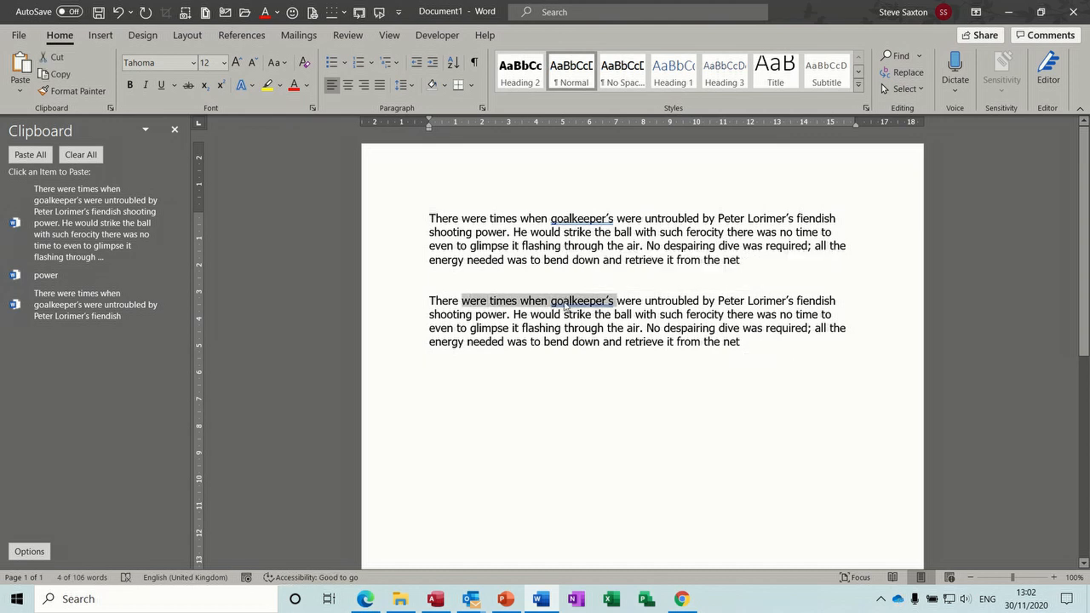
# Step: Copy 'were times when goalkeeper’s' onto the empty line below the second paragraph
pyautogui.hotkey('ctrl', 'c')
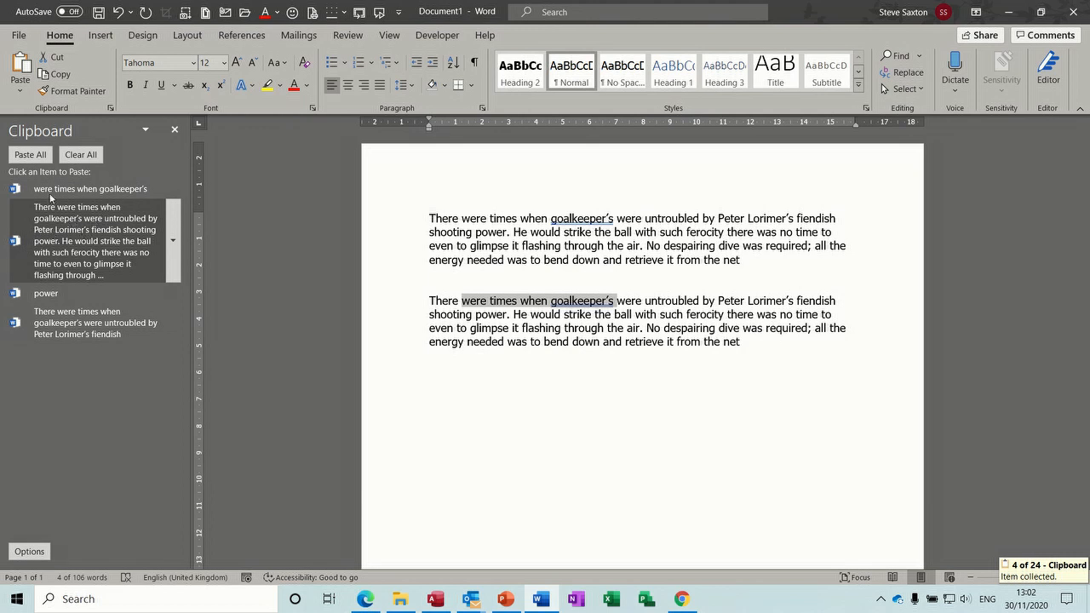
pyautogui.click(455, 374)
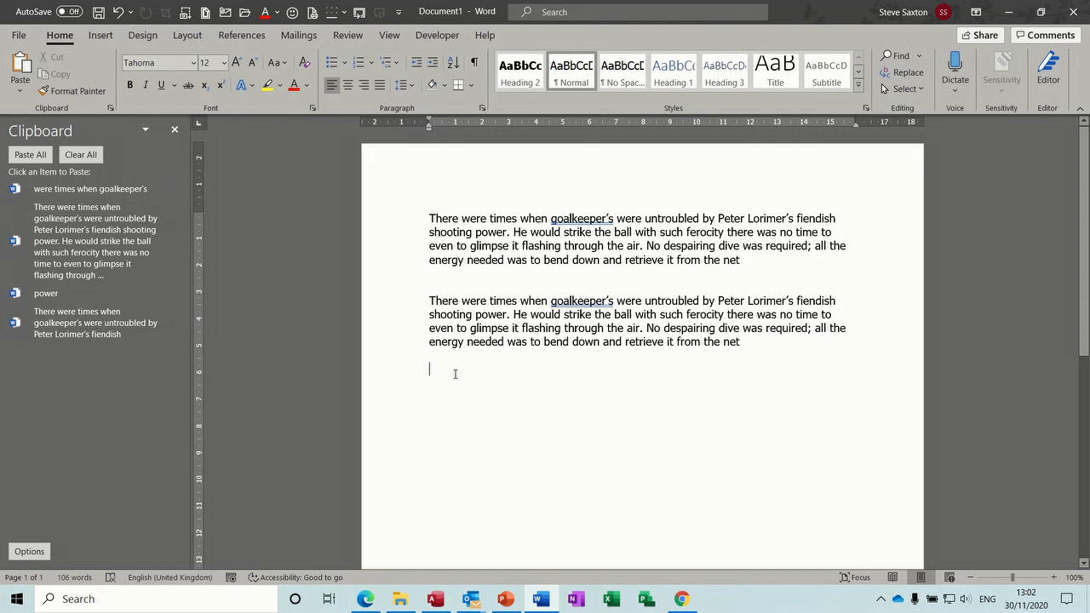
pyautogui.hotkey('ctrl', 'v')
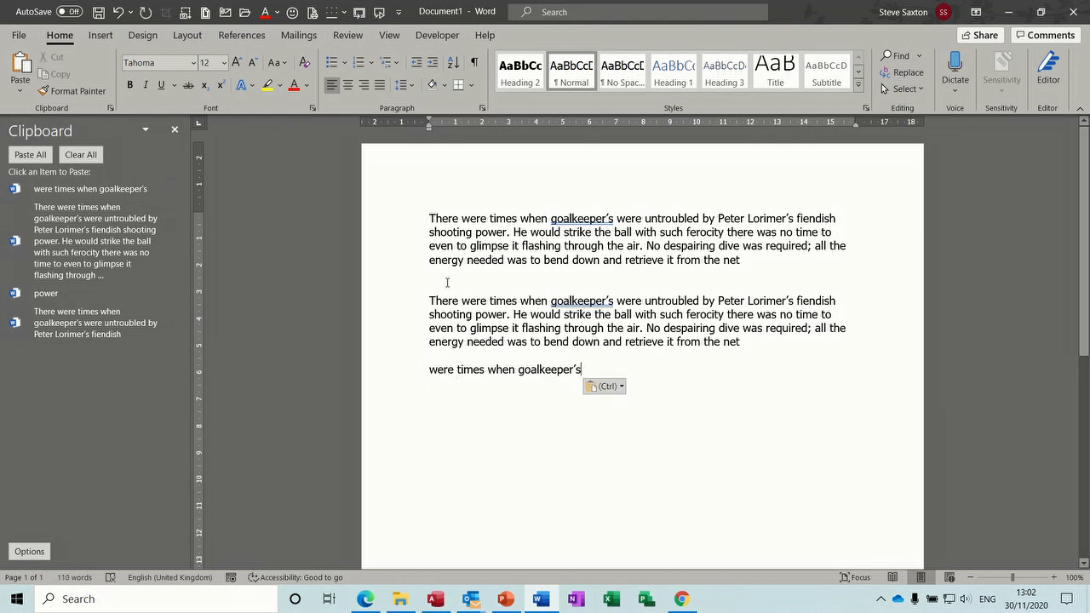
# Step: Select the word 'energy' in the first paragraph, then clear the selection
pyautogui.rightClick(487, 244)
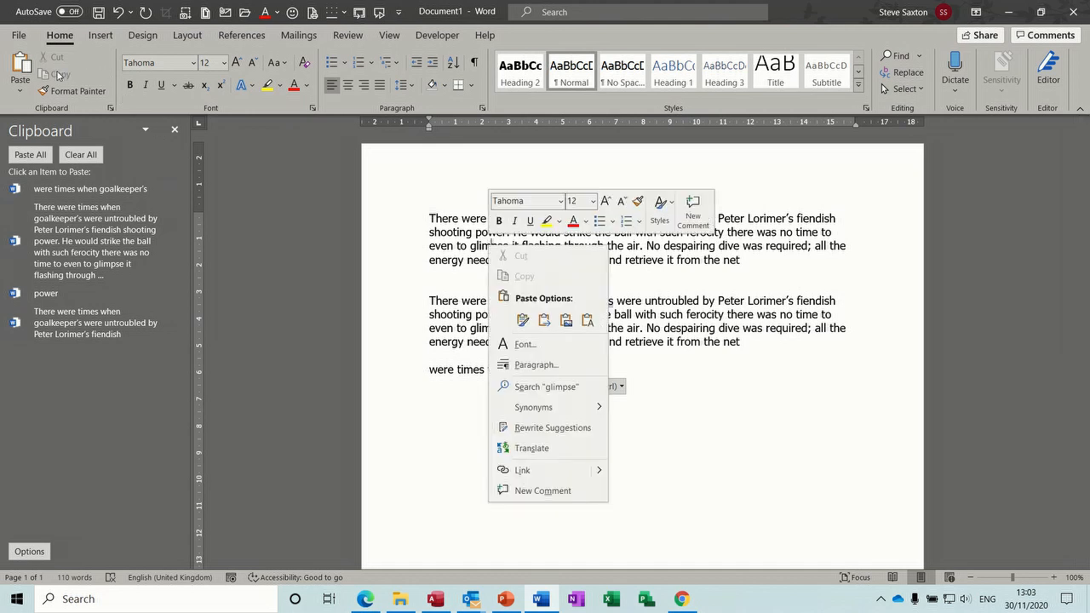
pyautogui.click(447, 259)
pyautogui.doubleClick(447, 259)
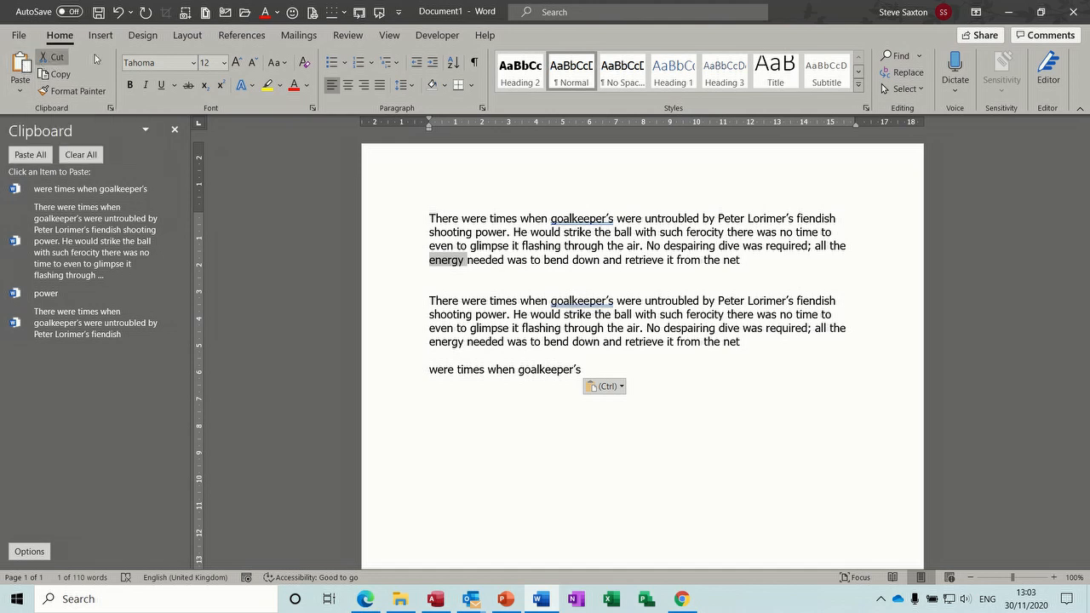
pyautogui.click(470, 302)
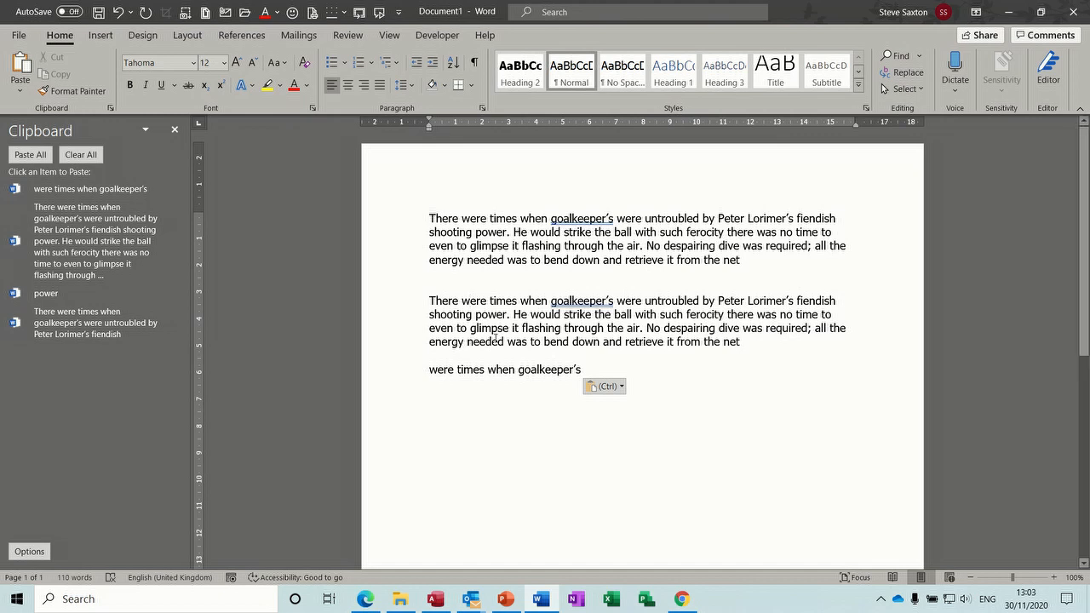
# Step: Cut the shooting power line from the second paragraph and paste it three times at the end
pyautogui.click(409, 316)
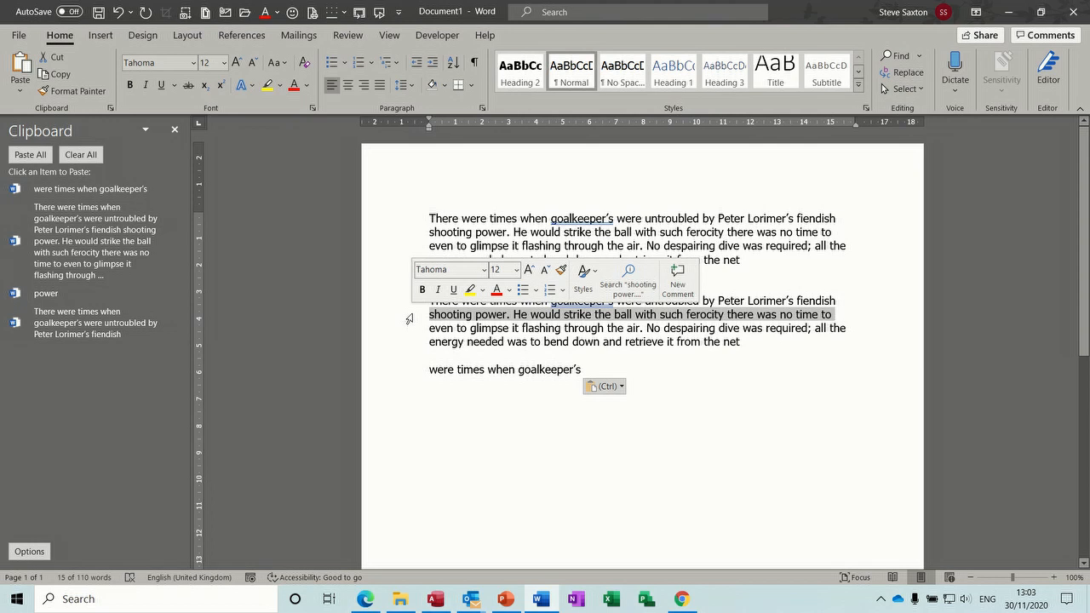
pyautogui.hotkey('ctrl', 'x')
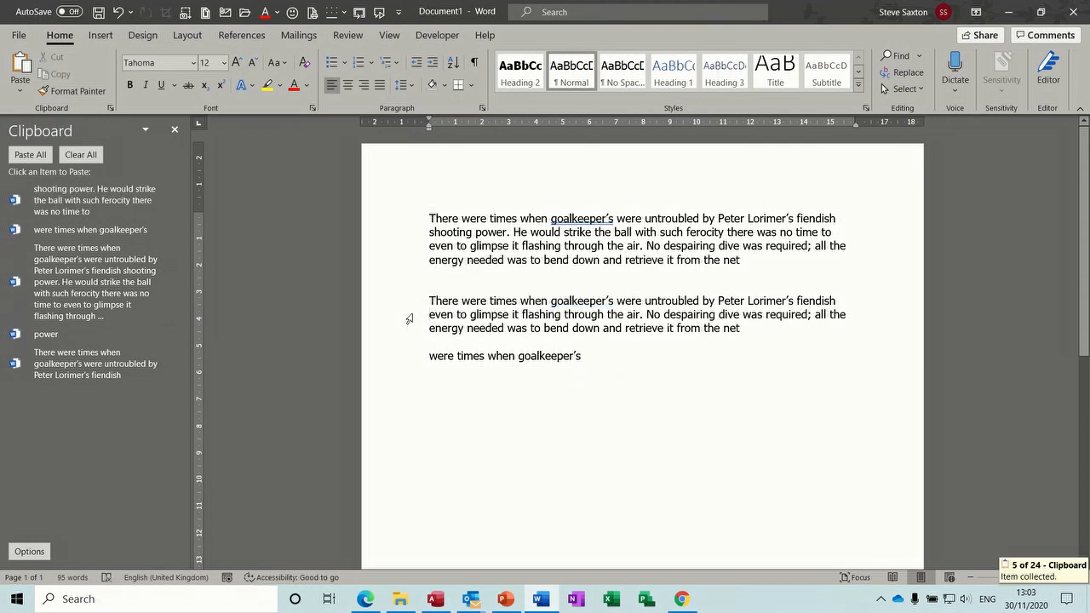
pyautogui.click(441, 381)
pyautogui.click(607, 370)
pyautogui.press('Return')
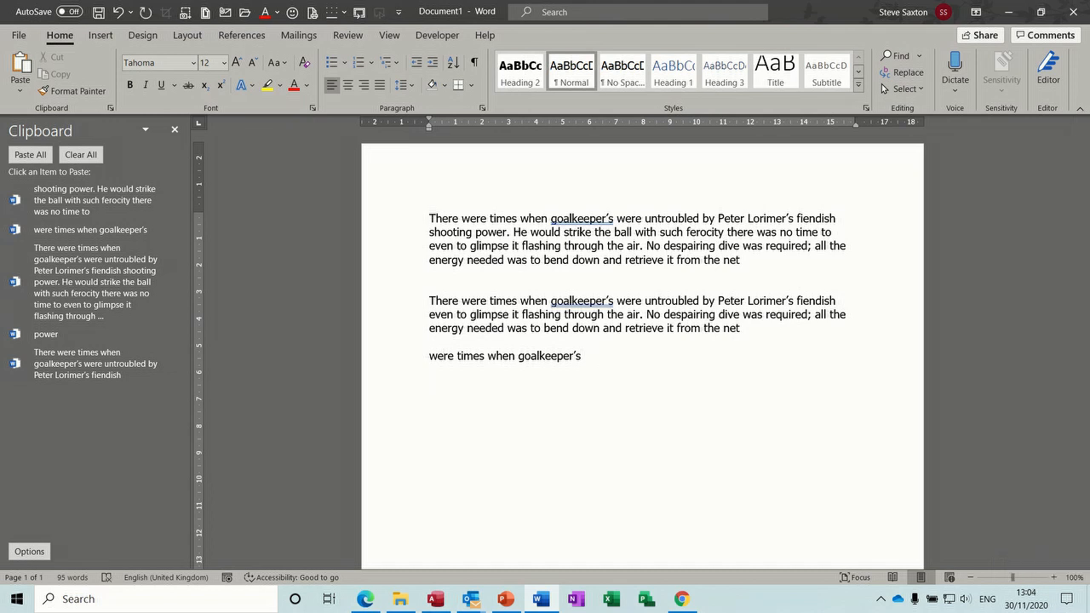
pyautogui.hotkey('ctrl', 'v')
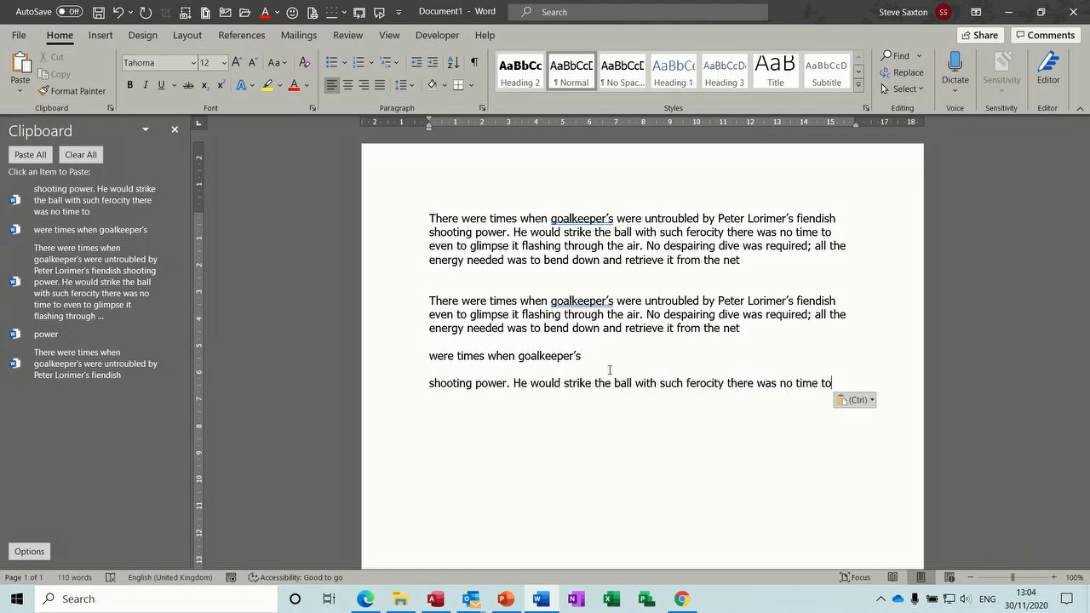
pyautogui.press('Return')
pyautogui.hotkey('ctrl', 'v')
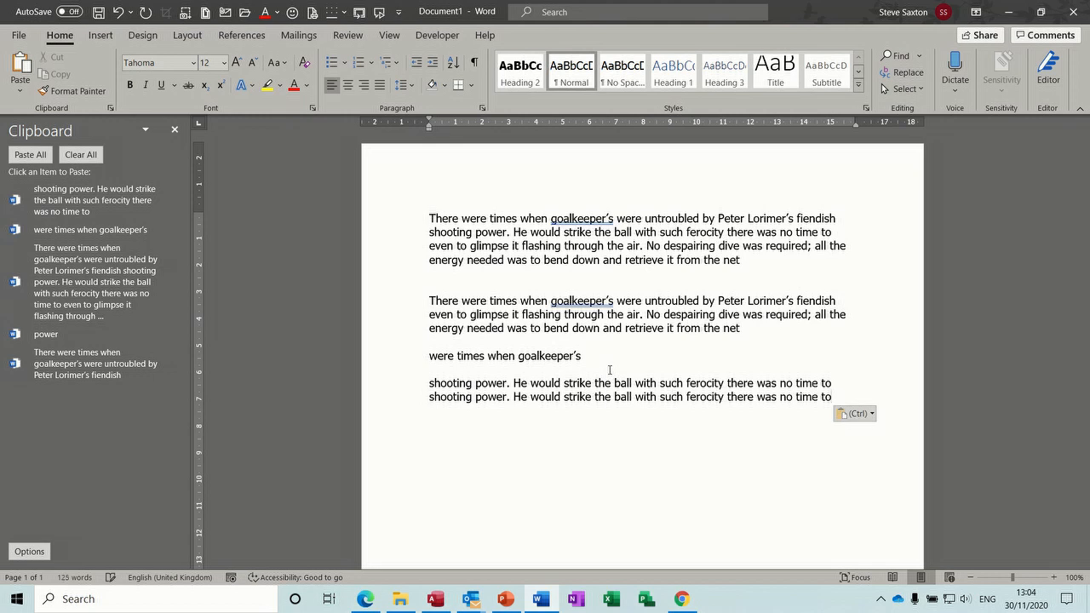
pyautogui.press('Return')
pyautogui.hotkey('ctrl', 'v')
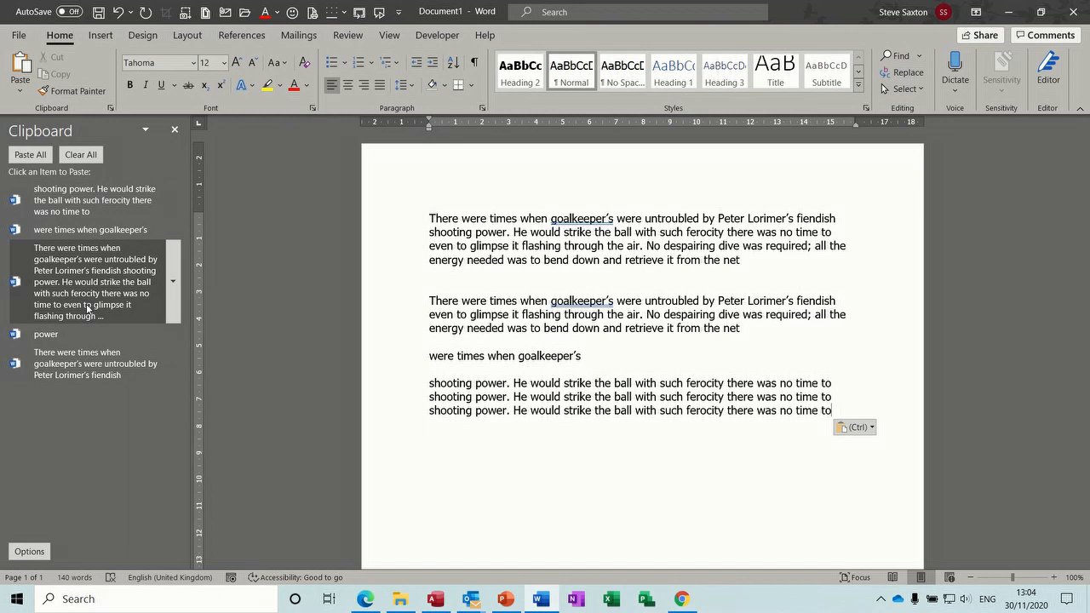
# Step: Paste the goalkeeper snippet, 'power', the full paragraph and the phrase from the Clipboard pane
pyautogui.click(97, 361)
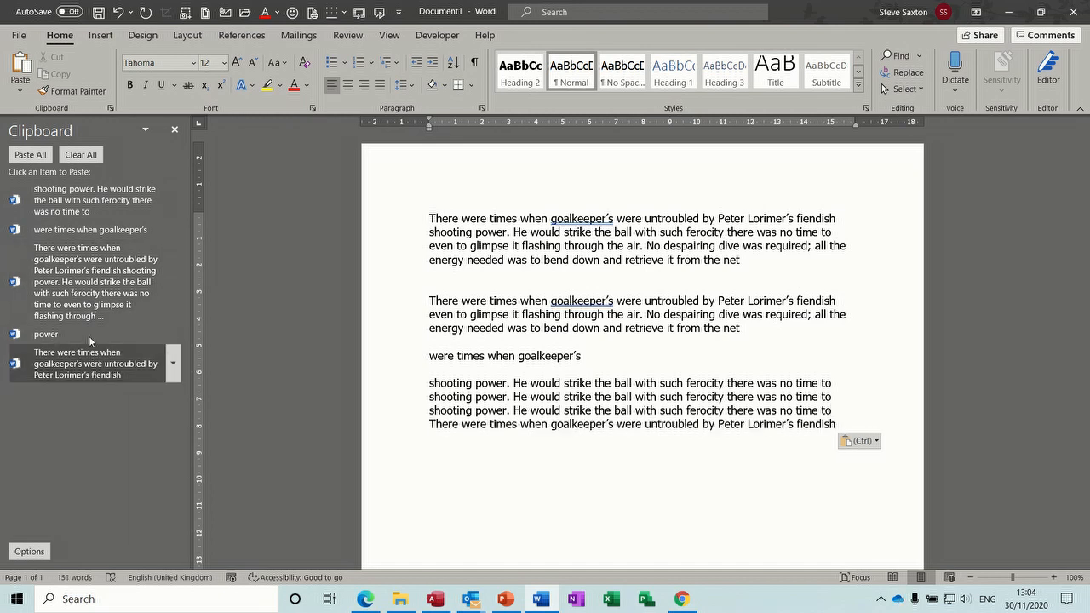
pyautogui.click(80, 330)
pyautogui.click(86, 285)
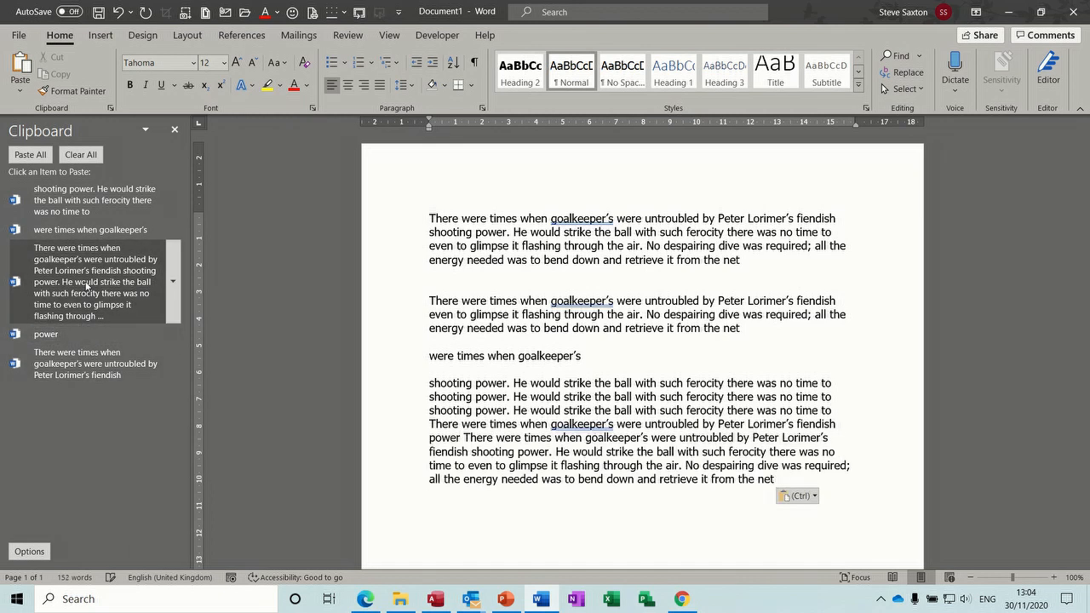
pyautogui.click(91, 229)
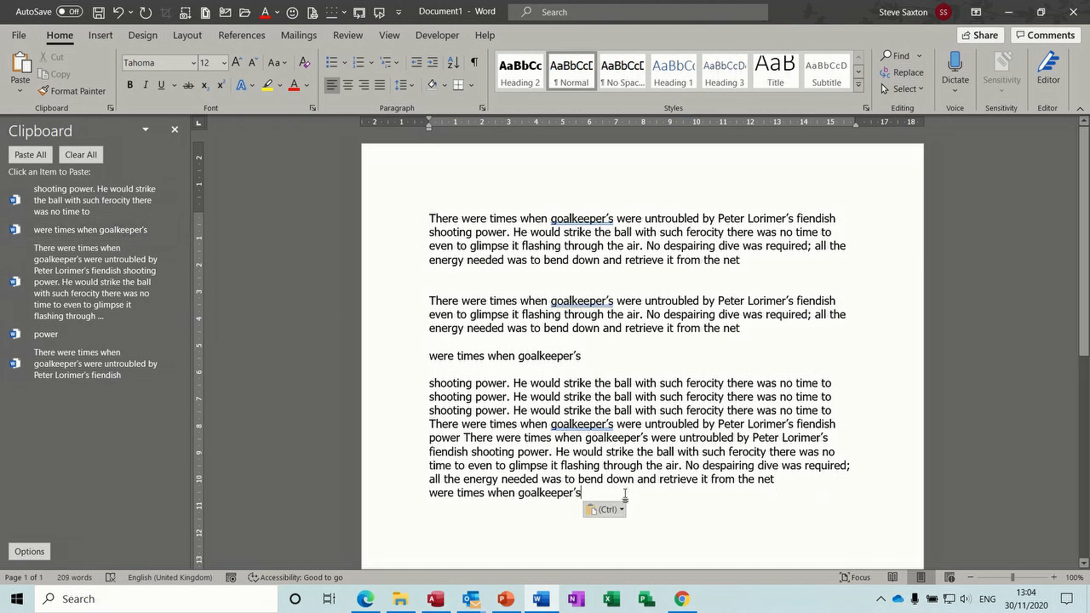
pyautogui.press('Return')
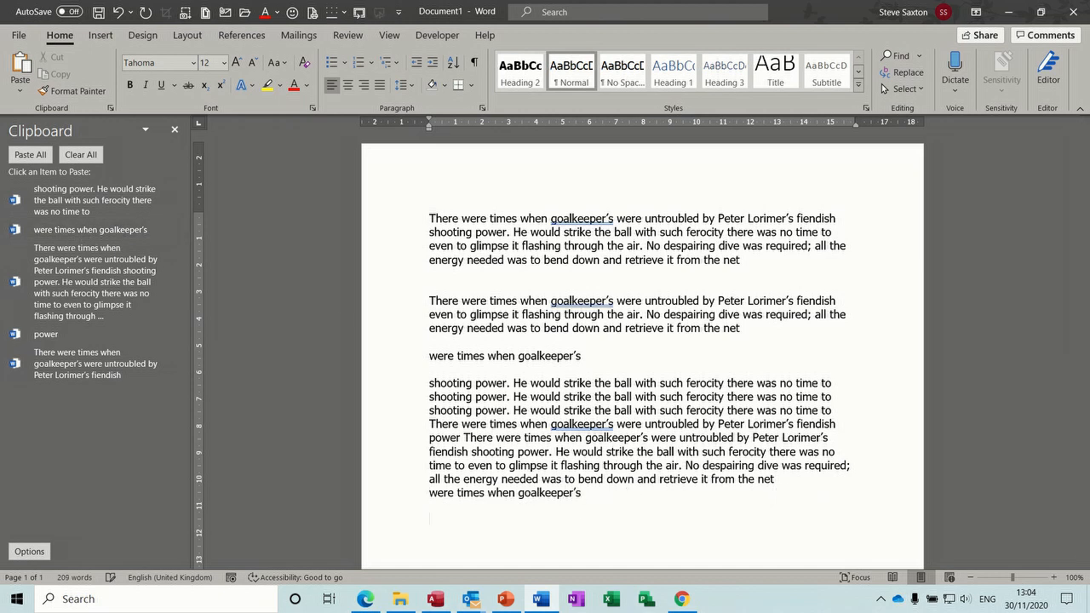
# Step: Ctrl-drag three copies of goalkeeper's onto the empty line below the last paragraph
pyautogui.scroll(-5, 588, 345)
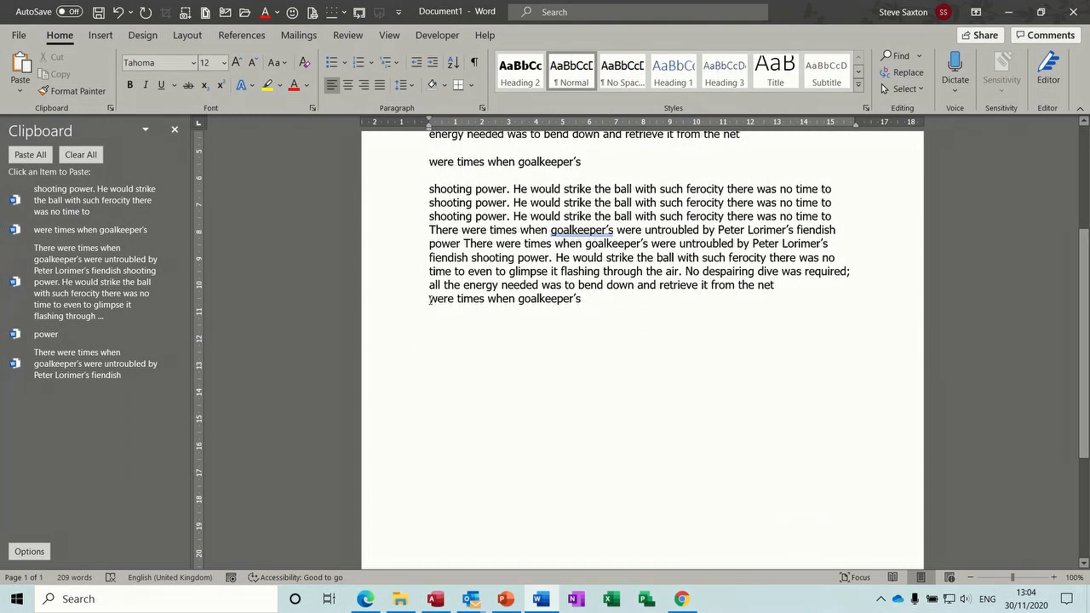
pyautogui.moveTo(430, 298); pyautogui.dragTo(543, 298)
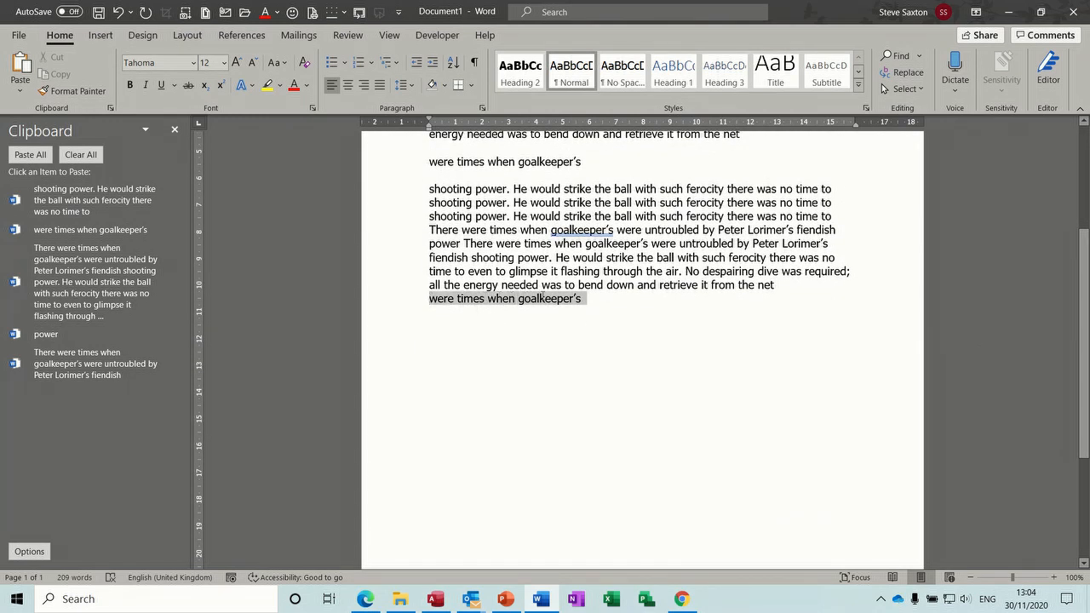
pyautogui.click(567, 320)
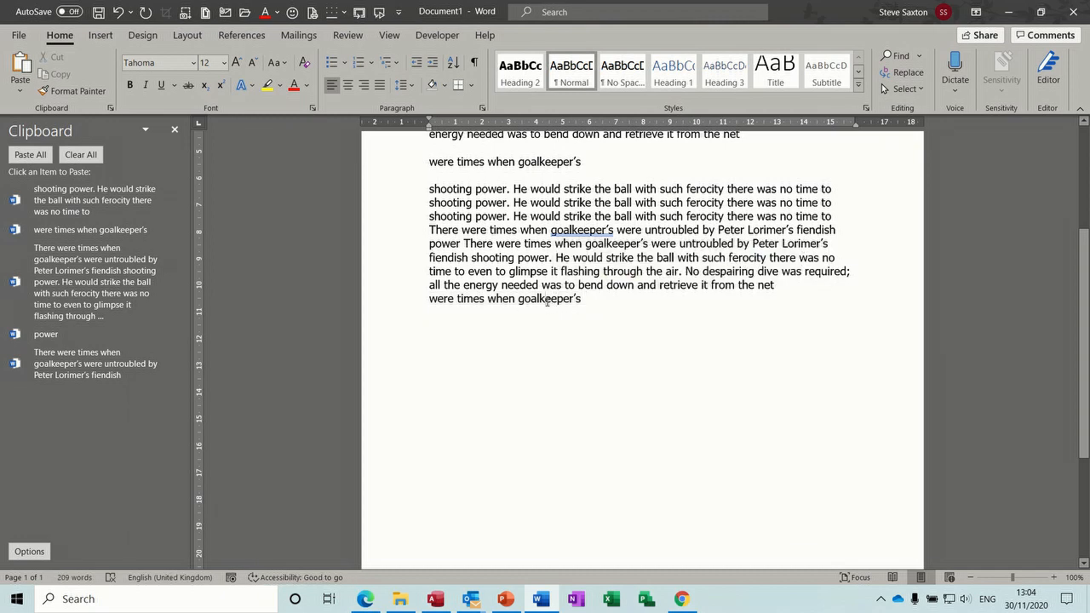
pyautogui.doubleClick(546, 299)
pyautogui.moveTo(547, 299); pyautogui.dragTo(510, 330)
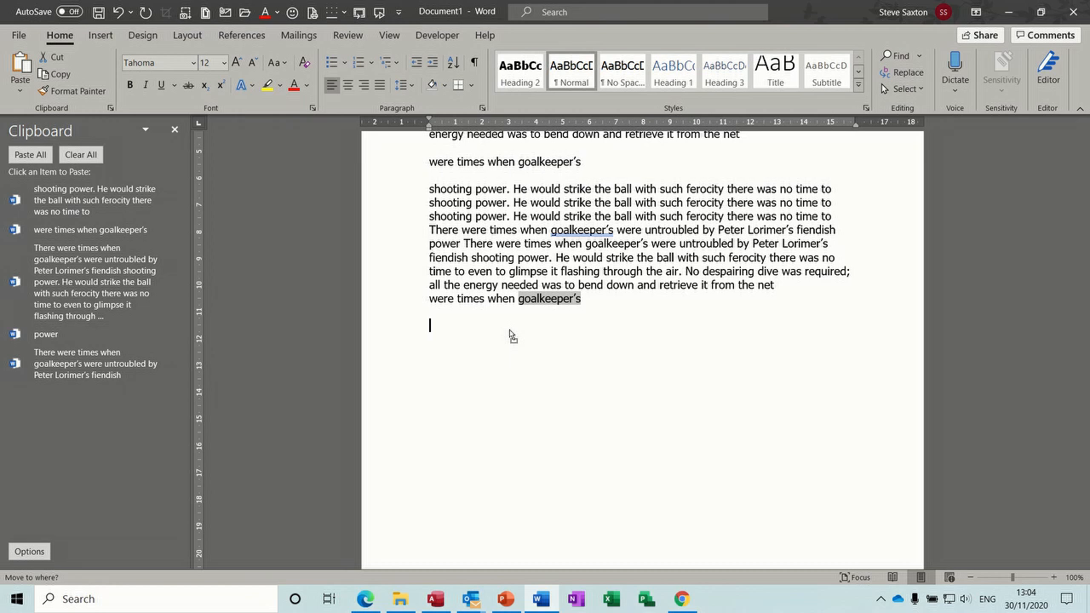
pyautogui.moveTo(510, 330); pyautogui.dragTo(509, 330)
pyautogui.press('ctrl')
pyautogui.moveTo(508, 334); pyautogui.dragTo(509, 329)
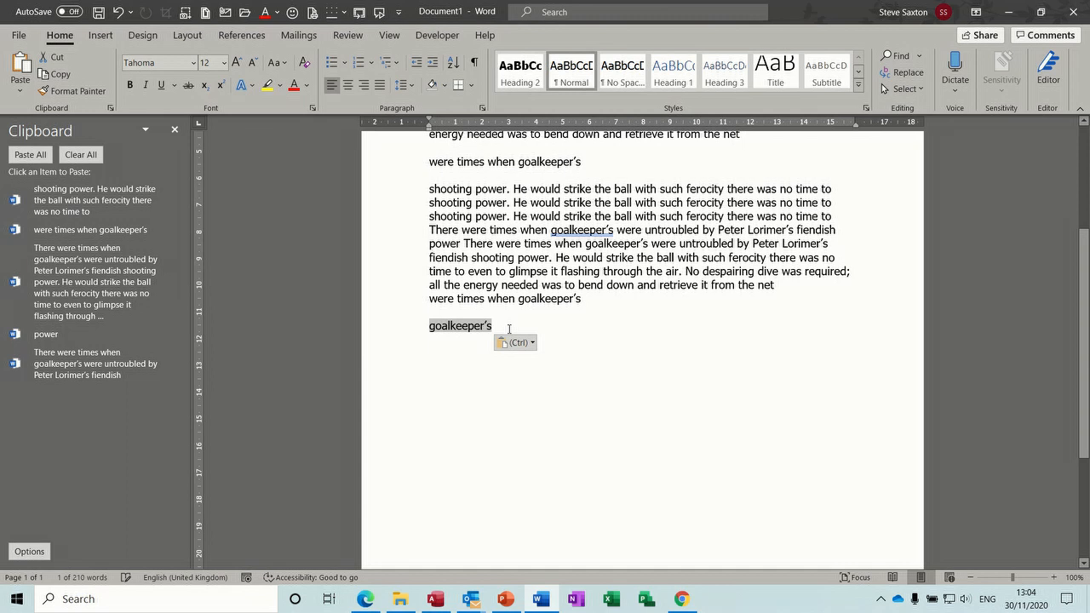
pyautogui.moveTo(476, 330); pyautogui.dragTo(467, 354)
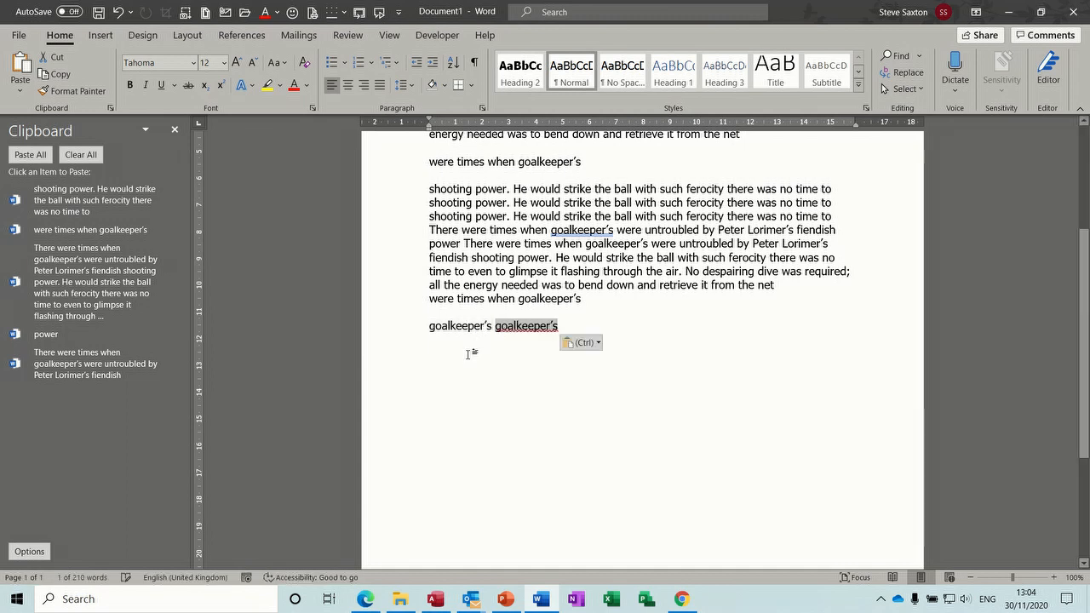
pyautogui.moveTo(525, 330)
pyautogui.mouseDown()
pyautogui.moveTo(526, 363)
pyautogui.moveTo(579, 321)
pyautogui.moveTo(573, 329)
pyautogui.mouseUp()
pyautogui.click(634, 325)
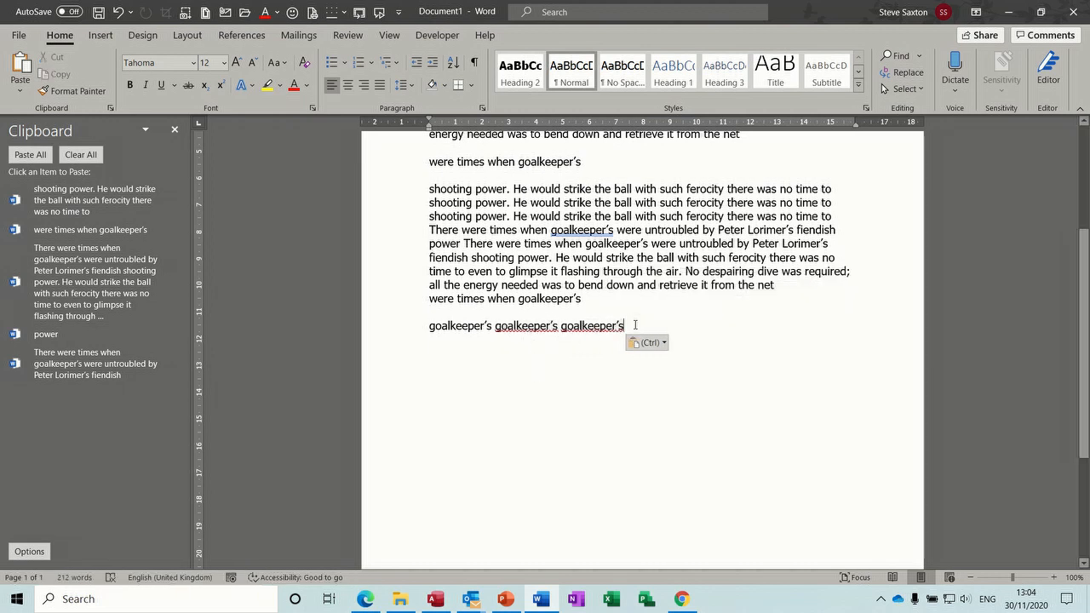
# Step: Add blank lines and copy another goalkeeper's onto the lines below
pyautogui.press('Return')
pyautogui.press('Return')
pyautogui.press('Return')
pyautogui.press('Return')
pyautogui.press('Return')
pyautogui.press('Return')
pyautogui.press('Return')
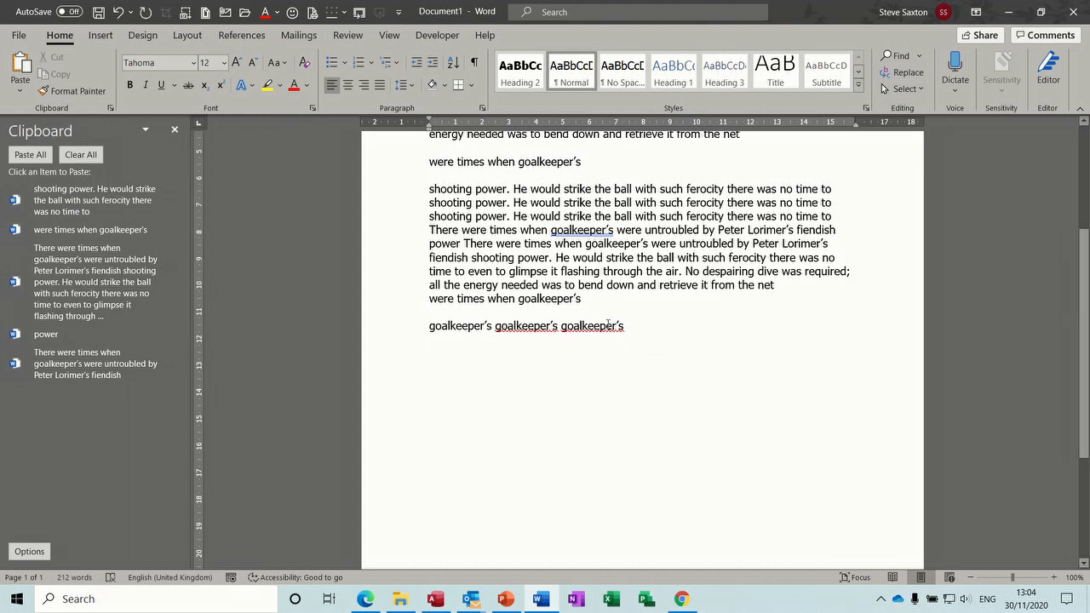
pyautogui.doubleClick(596, 327)
pyautogui.moveTo(594, 332); pyautogui.dragTo(469, 380)
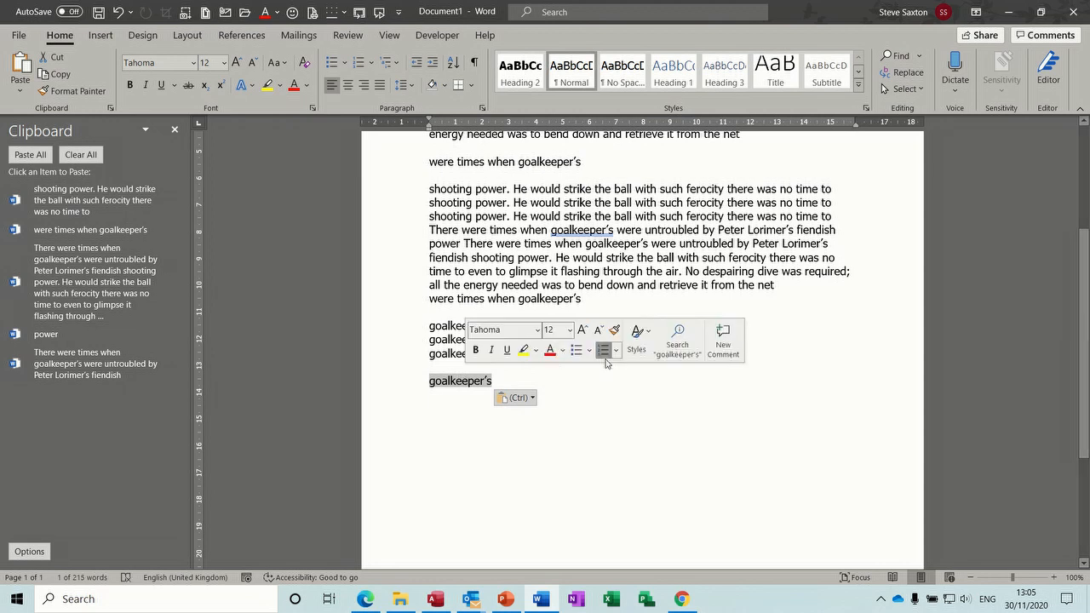
pyautogui.click(626, 388)
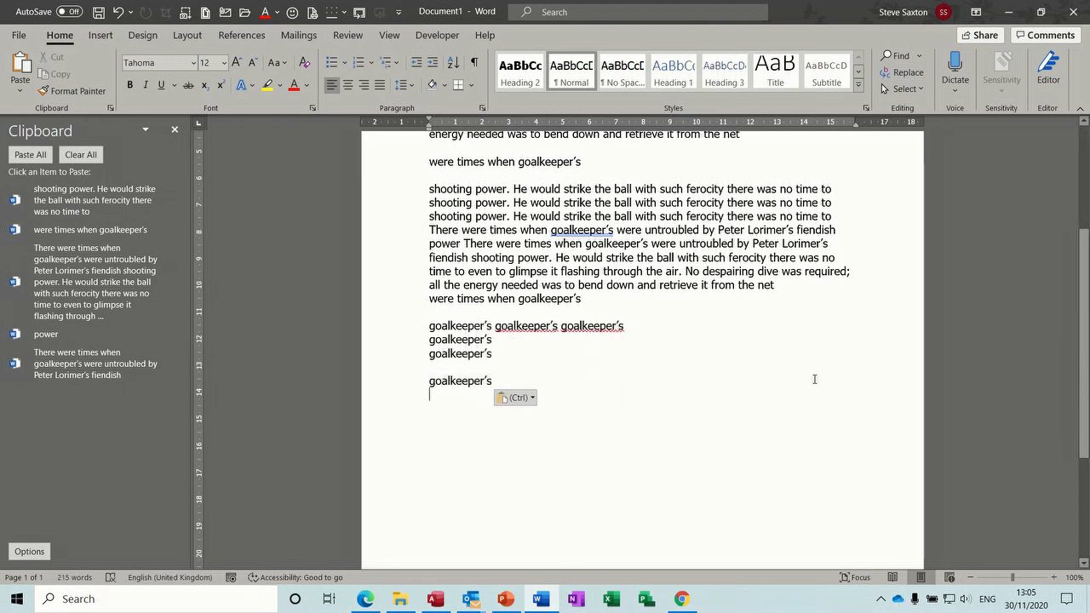
pyautogui.scroll(5, 1086, 285)
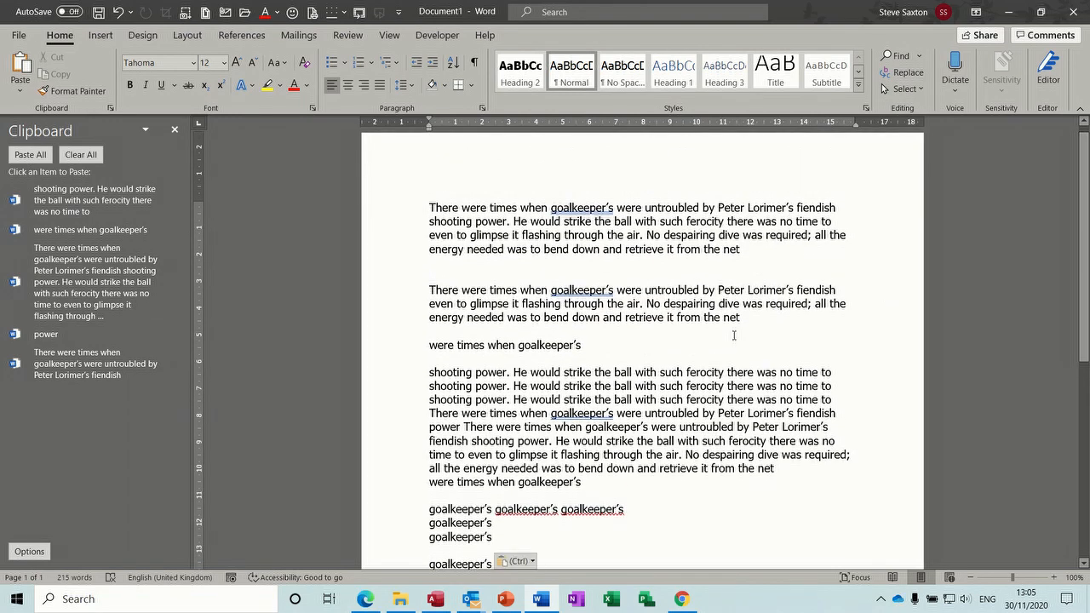
# Step: Cut all text, paste it back, then select everything and delete it
pyautogui.hotkey('ctrl', 'a')
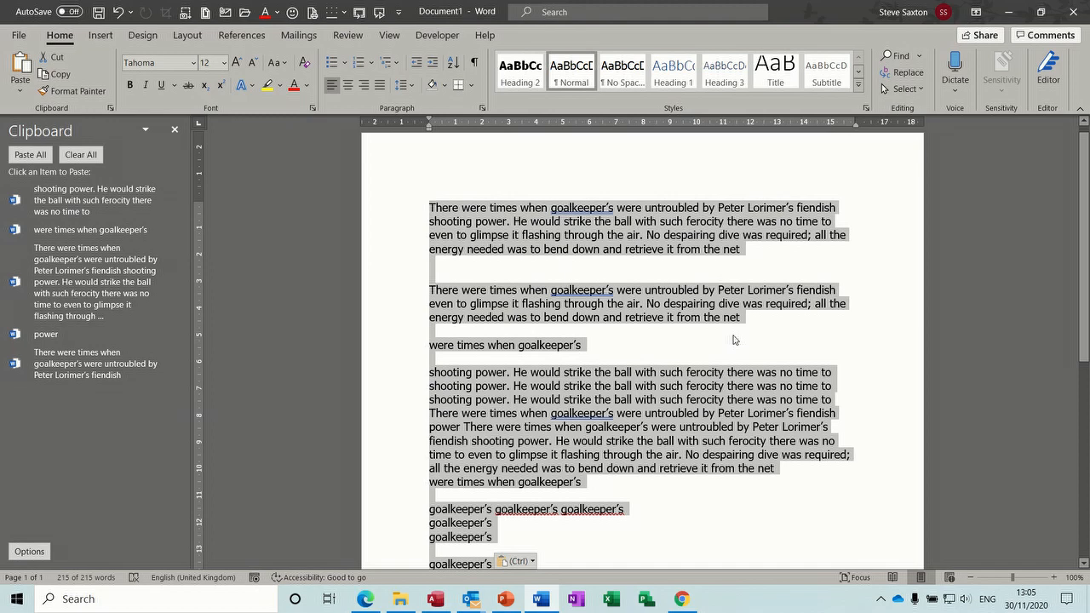
pyautogui.hotkey('ctrl', 'x')
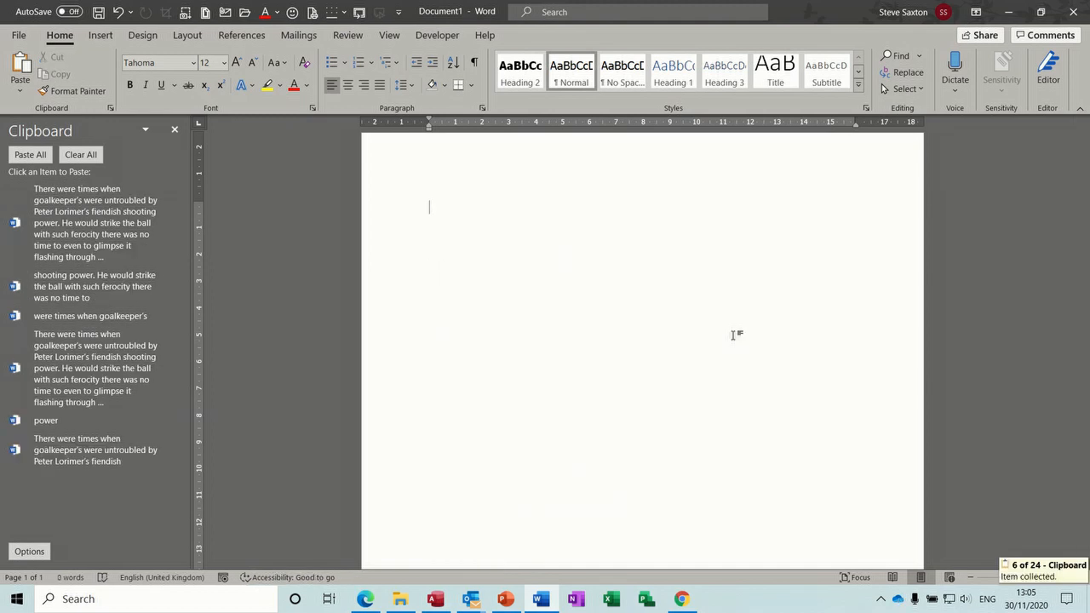
pyautogui.hotkey('ctrl', 'v')
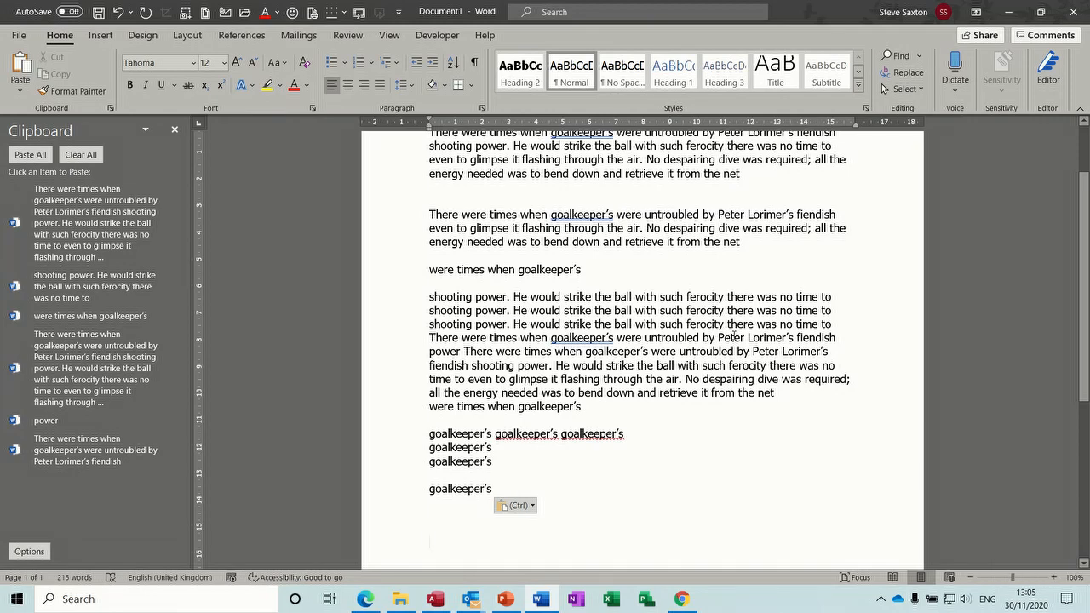
pyautogui.hotkey('ctrl', 'a')
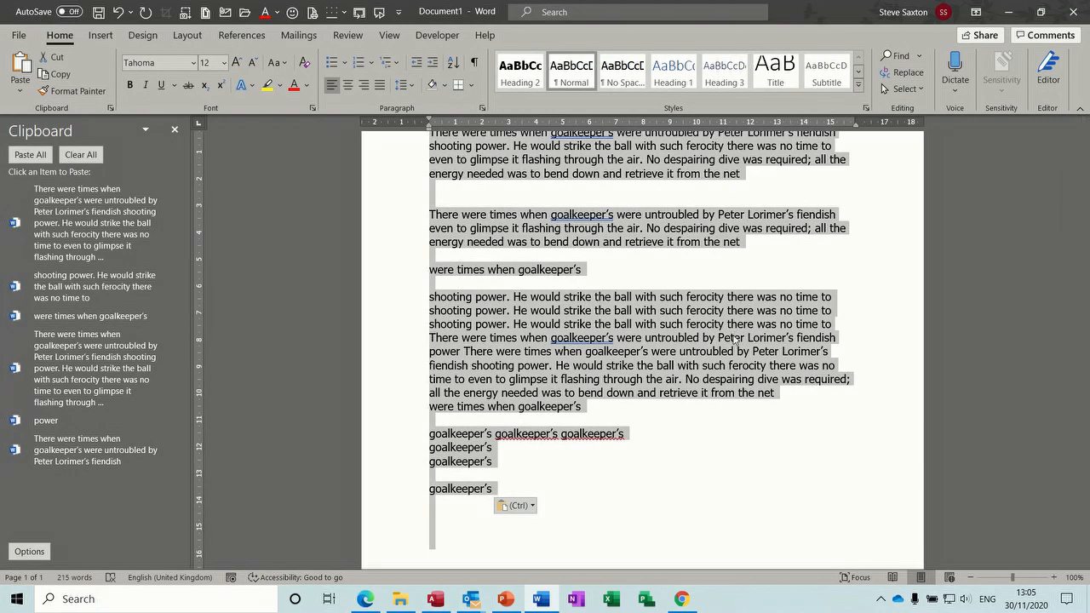
pyautogui.press('Delete')
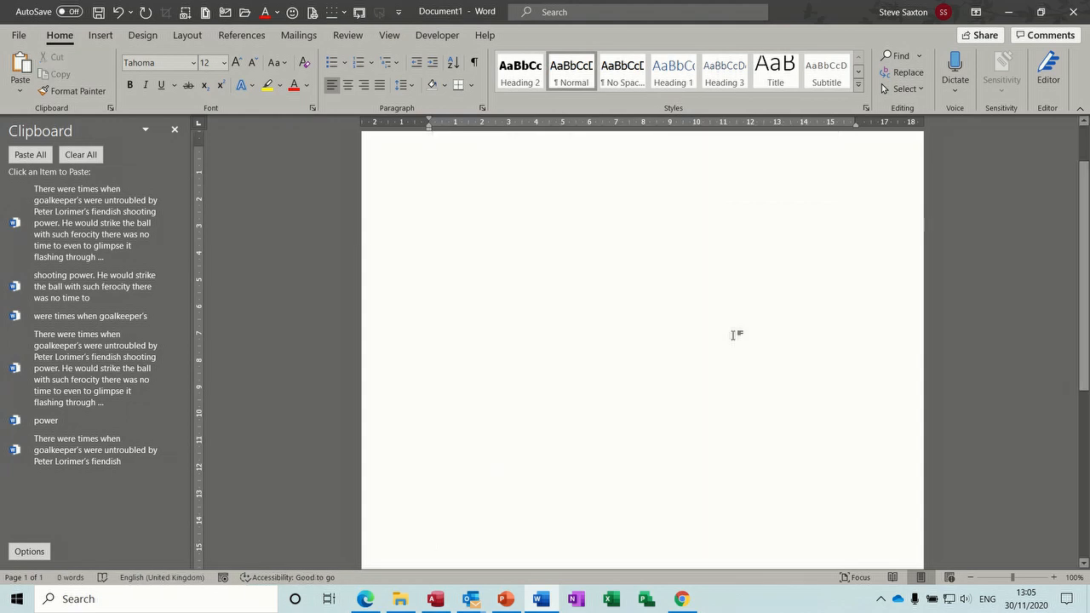
# Step: Paste the shooting power snippet, full goalkeeper passage and short goalkeeper sentence from the Clipboard pane
pyautogui.click(110, 287)
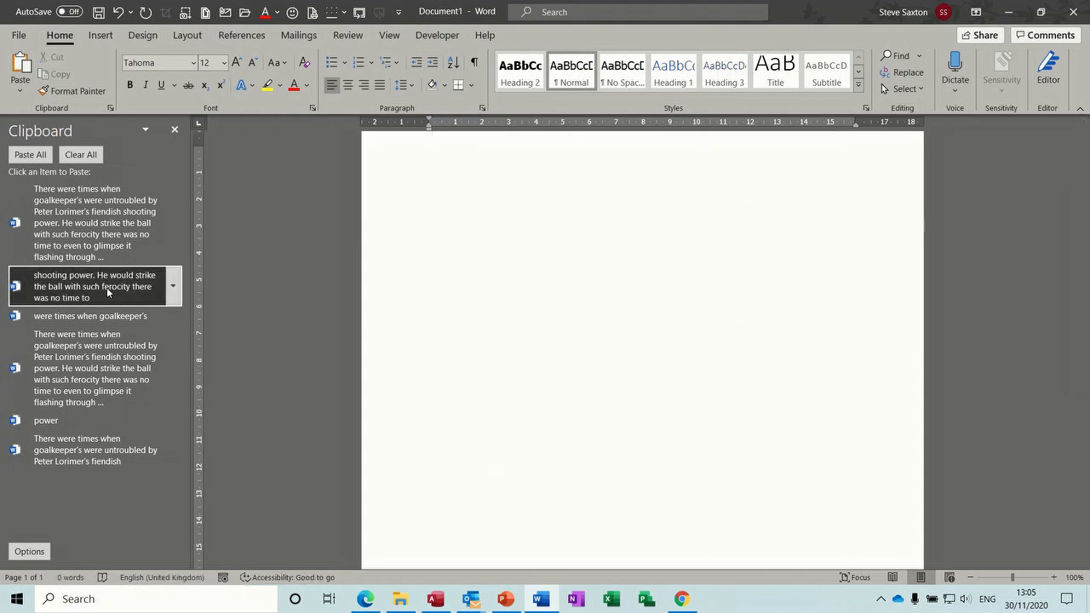
pyautogui.click(113, 358)
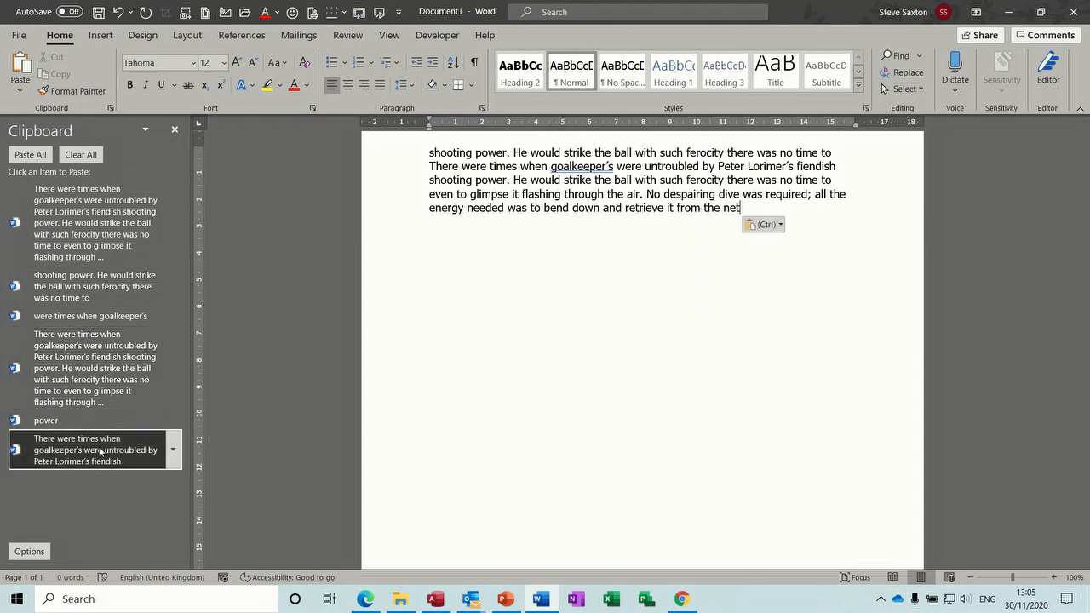
pyautogui.click(99, 450)
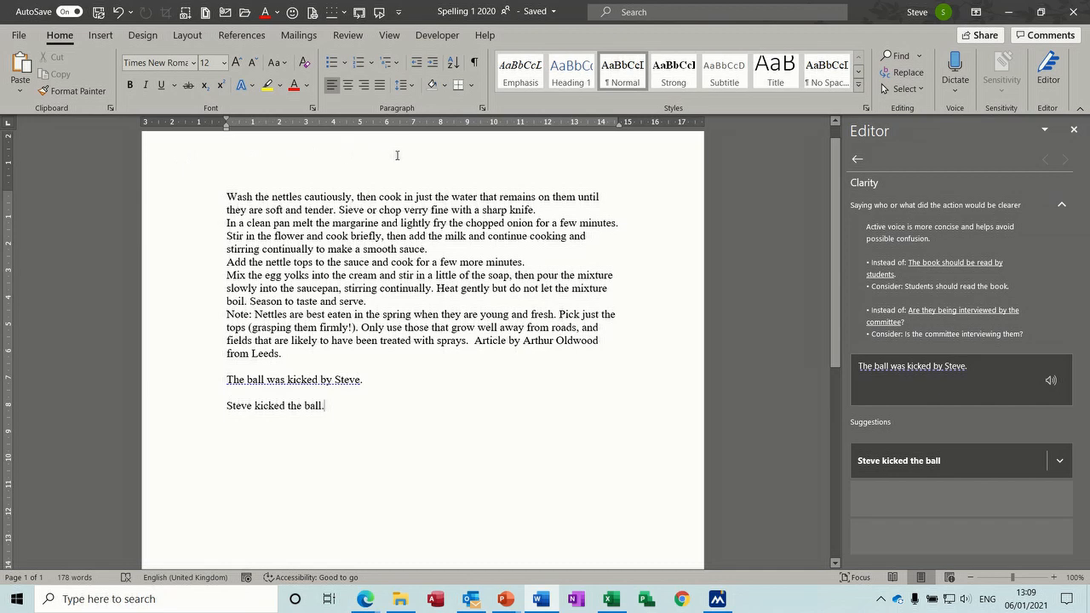
# Step: Double-click the top margin of the Spelling 1 2020 page to edit its header
pyautogui.doubleClick(352, 157)
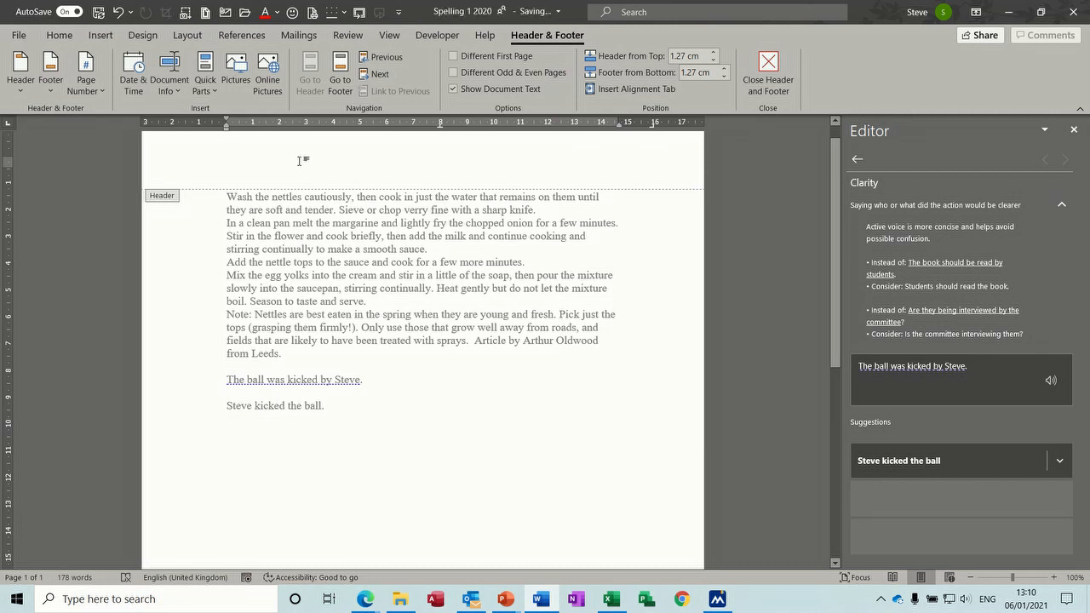
# Step: Put the author's name, an auto-updating Wednesday, 06 January 2021 date and 'Sales' in the header
pyautogui.write('Steve')
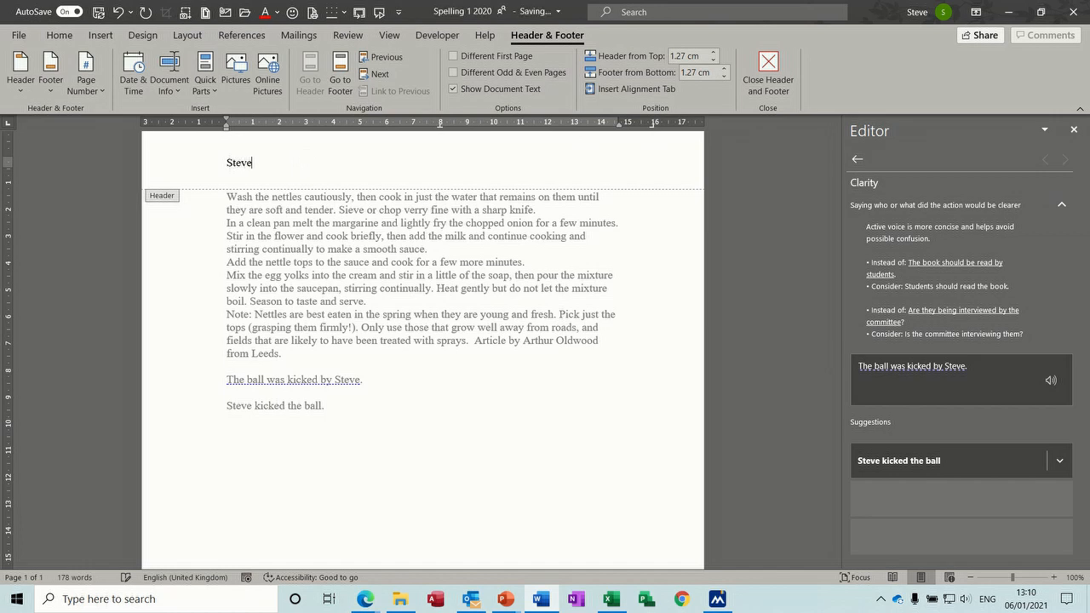
pyautogui.press('Tab')
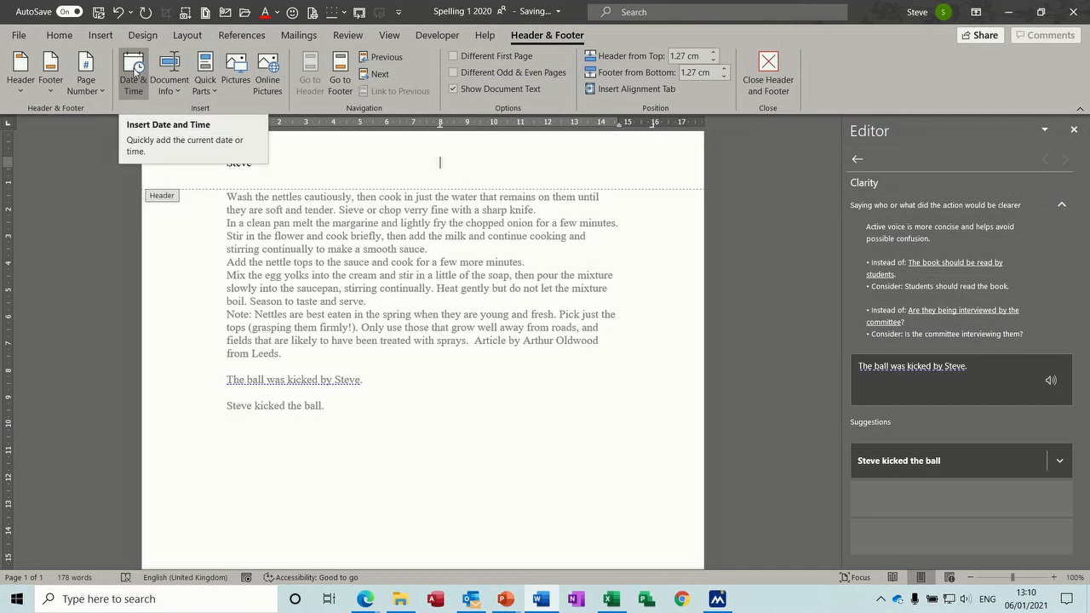
pyautogui.click(135, 71)
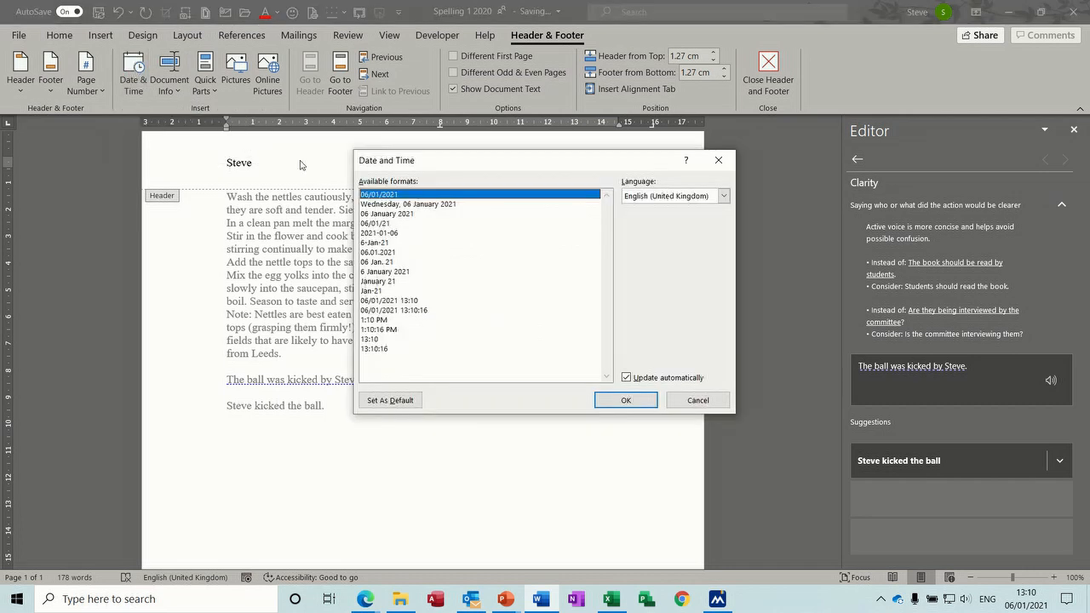
pyautogui.click(401, 205)
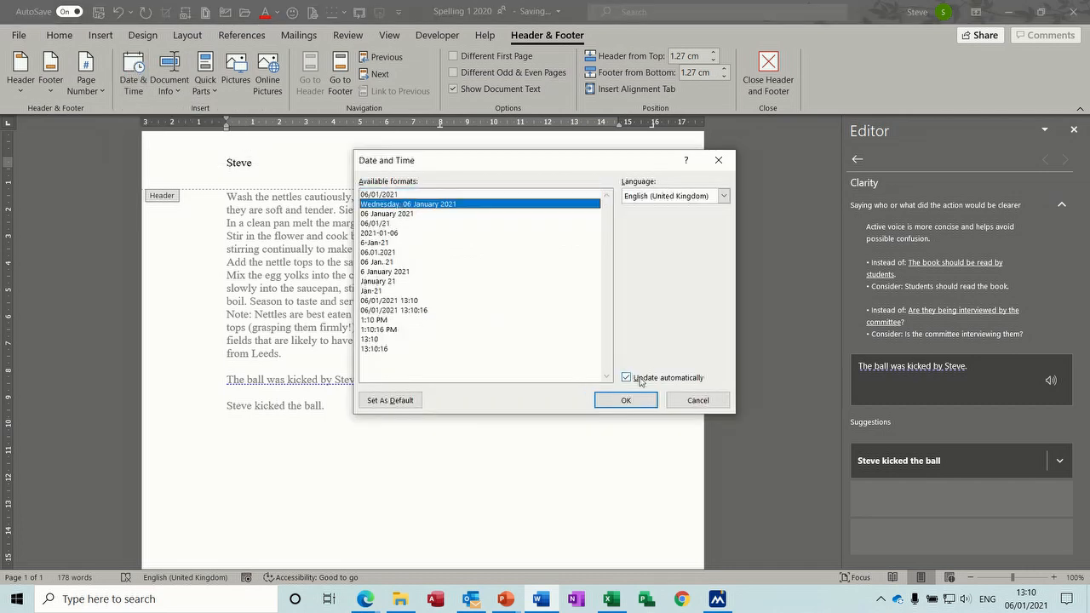
pyautogui.click(626, 402)
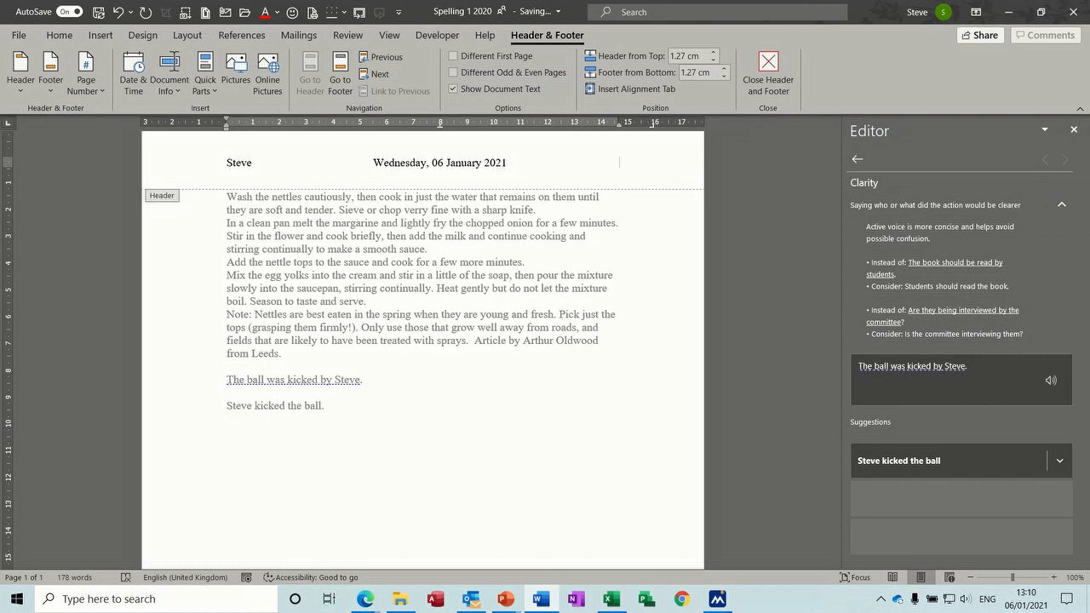
pyautogui.write('Sales')
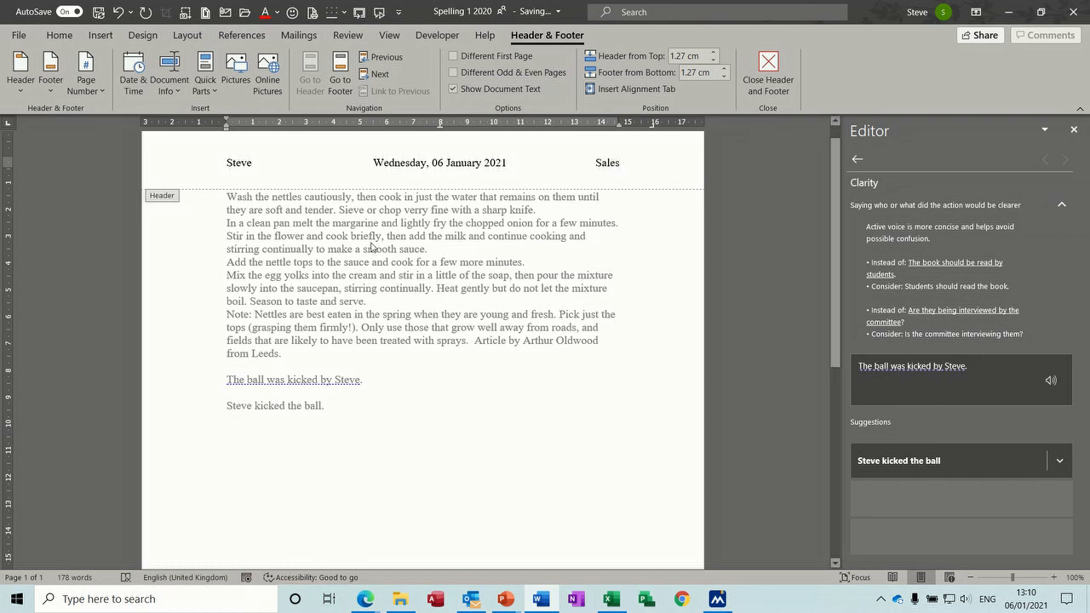
pyautogui.click(339, 70)
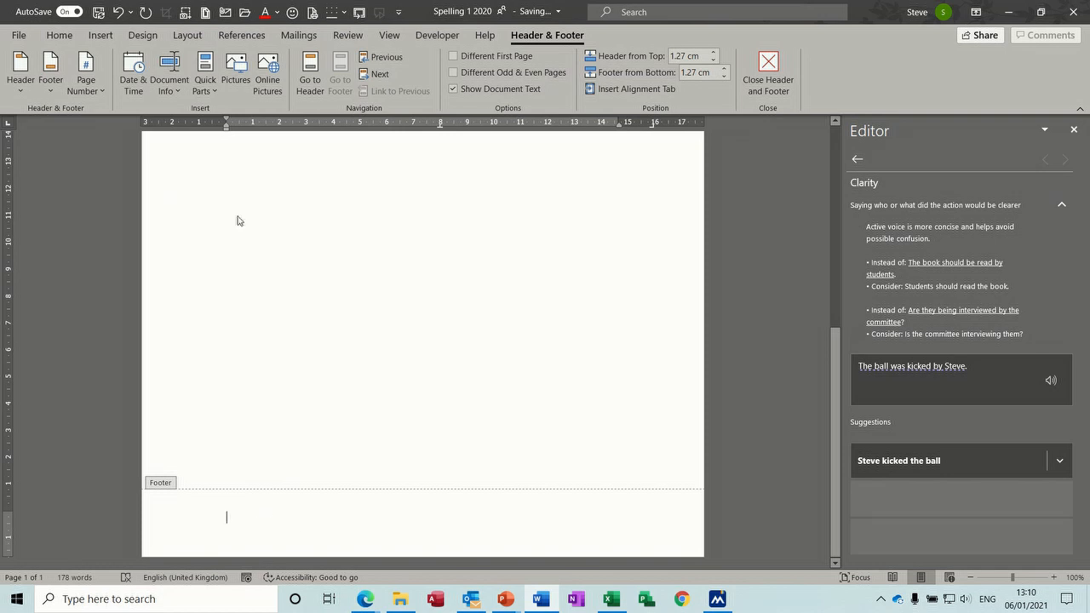
# Step: Add a Plain Number 3 page number at the right of the footer
pyautogui.click(88, 85)
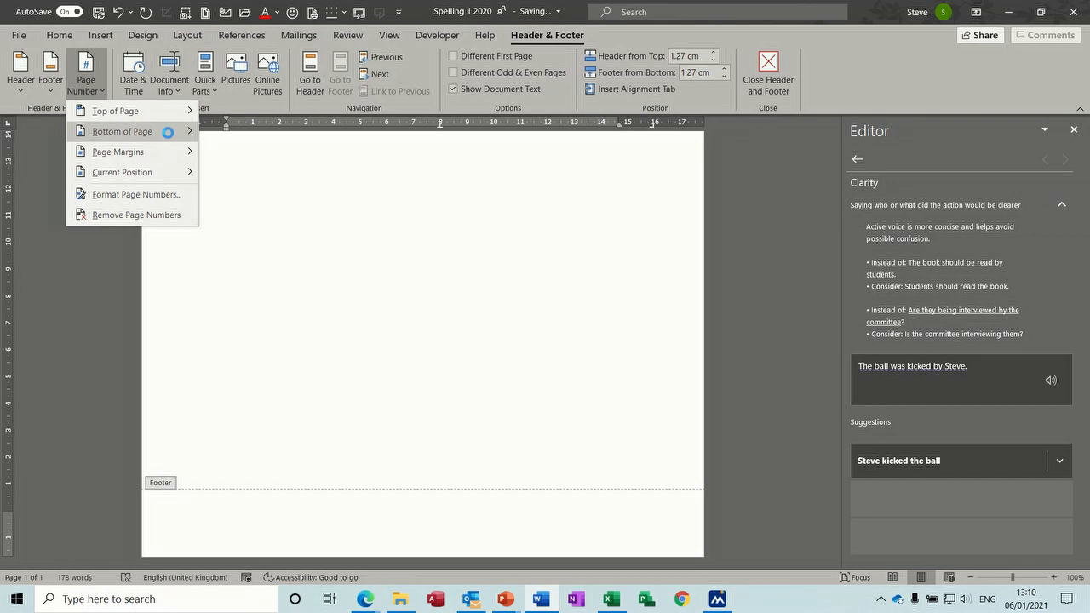
pyautogui.moveTo(167, 132)
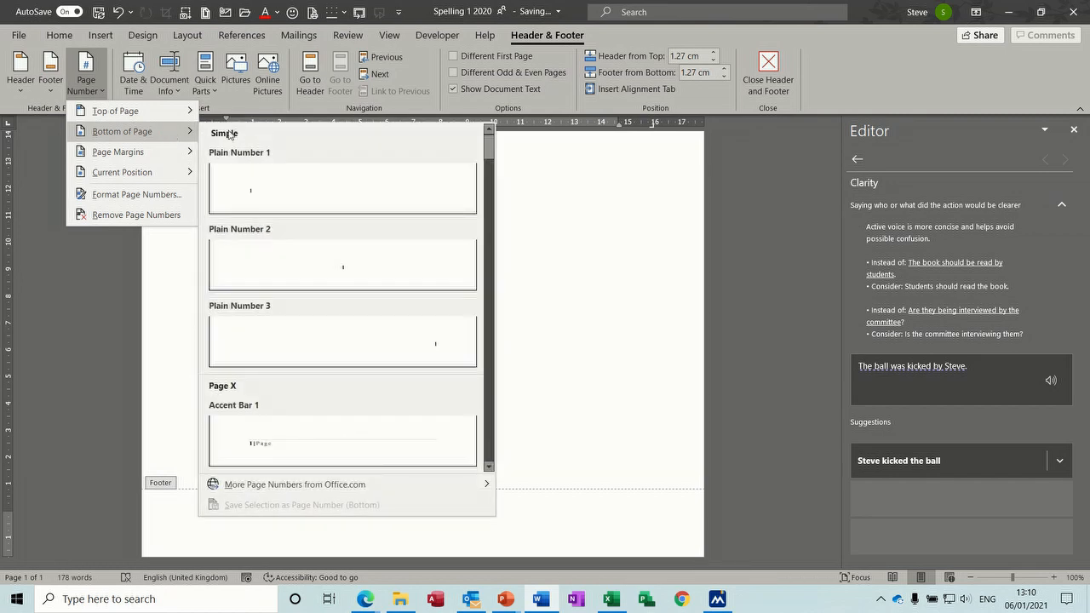
pyautogui.click(449, 345)
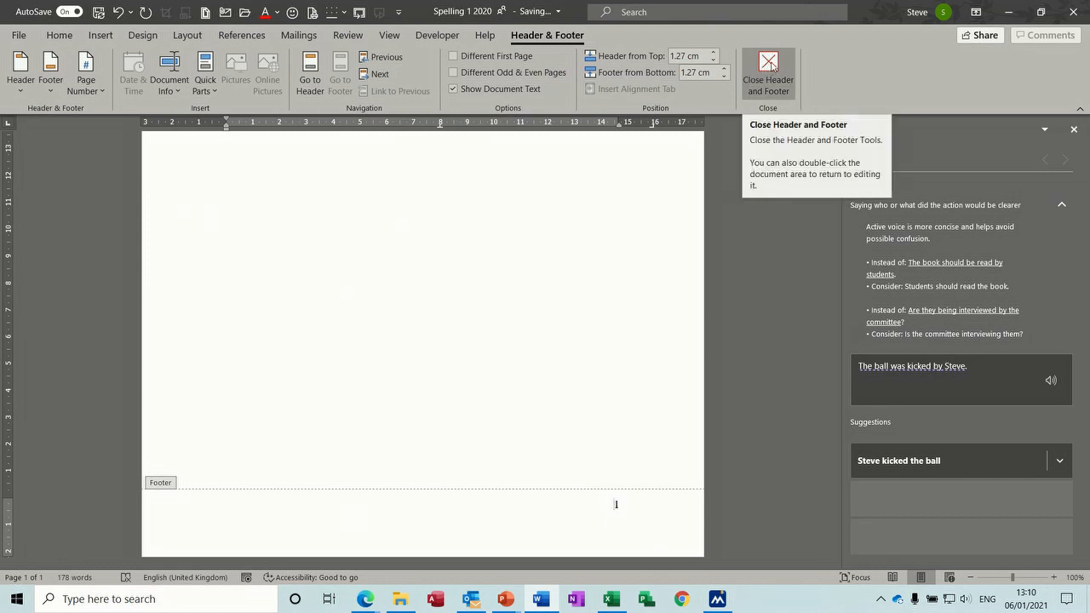
# Step: Return to the body and insert a page break after the last sentence, creating page 2
pyautogui.doubleClick(458, 280)
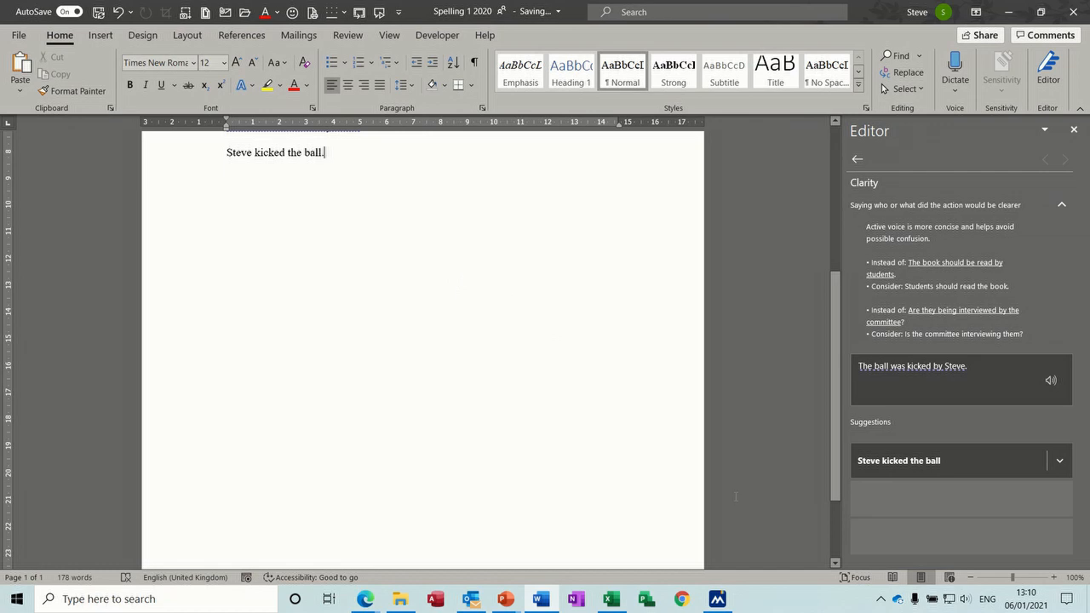
pyautogui.moveTo(830, 387); pyautogui.dragTo(839, 230)
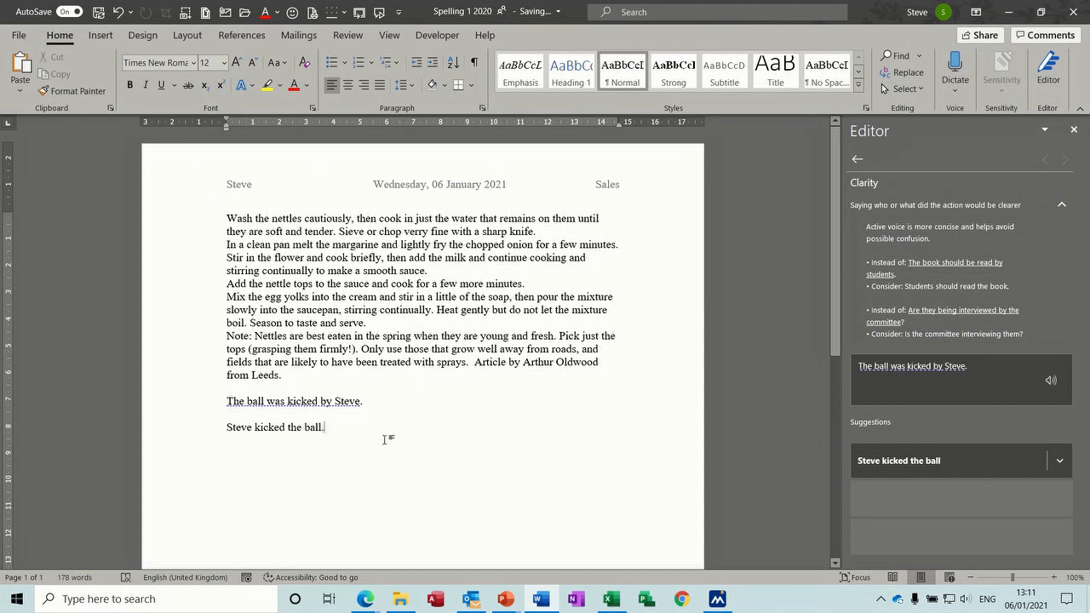
pyautogui.press('Return')
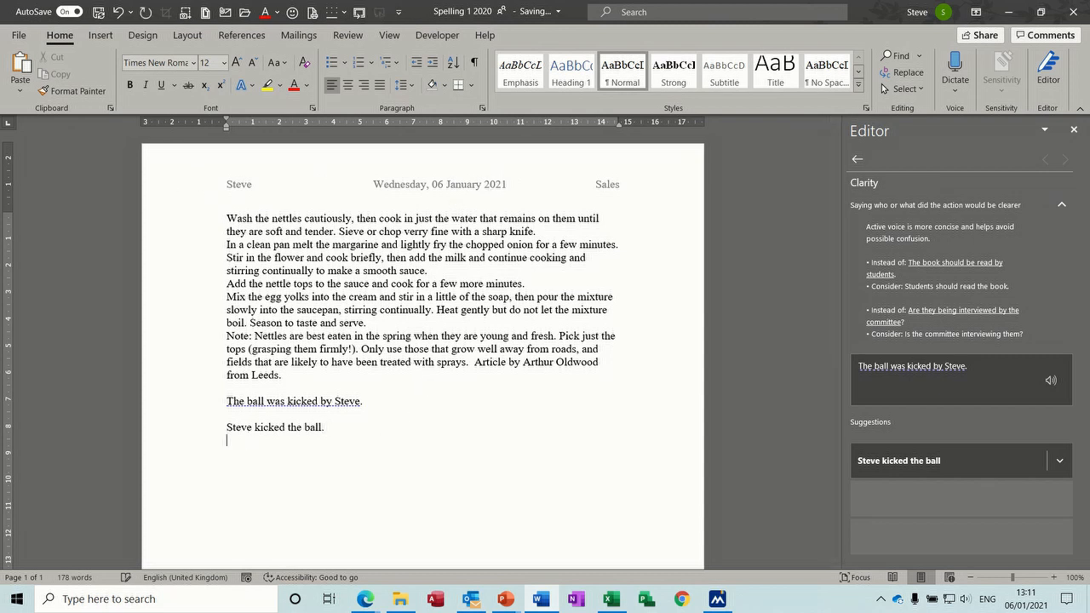
pyautogui.hotkey('ctrl', 'Return')
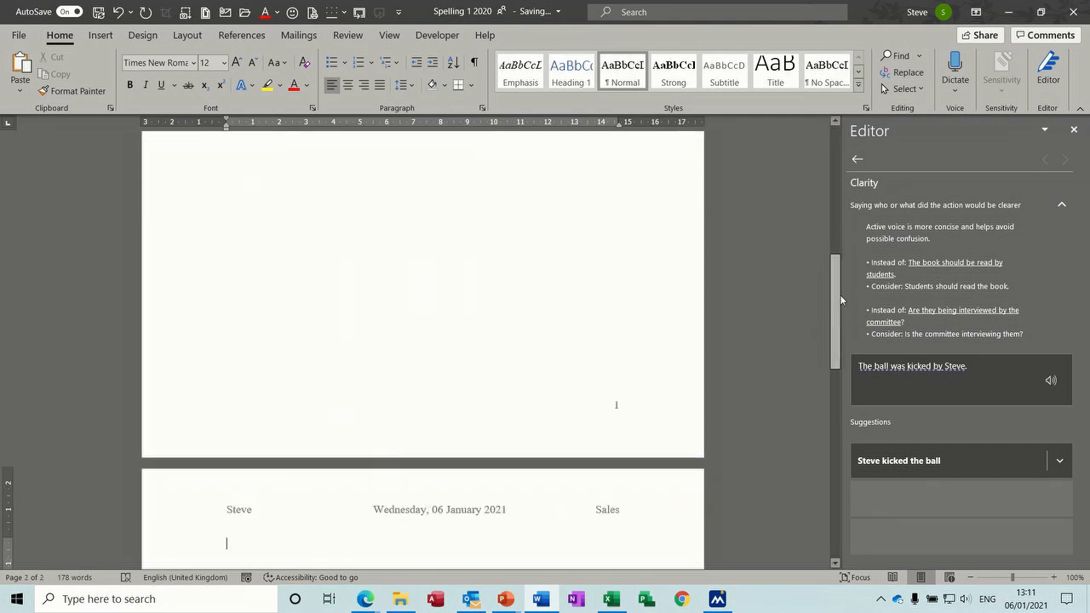
pyautogui.moveTo(836, 291); pyautogui.dragTo(854, 503)
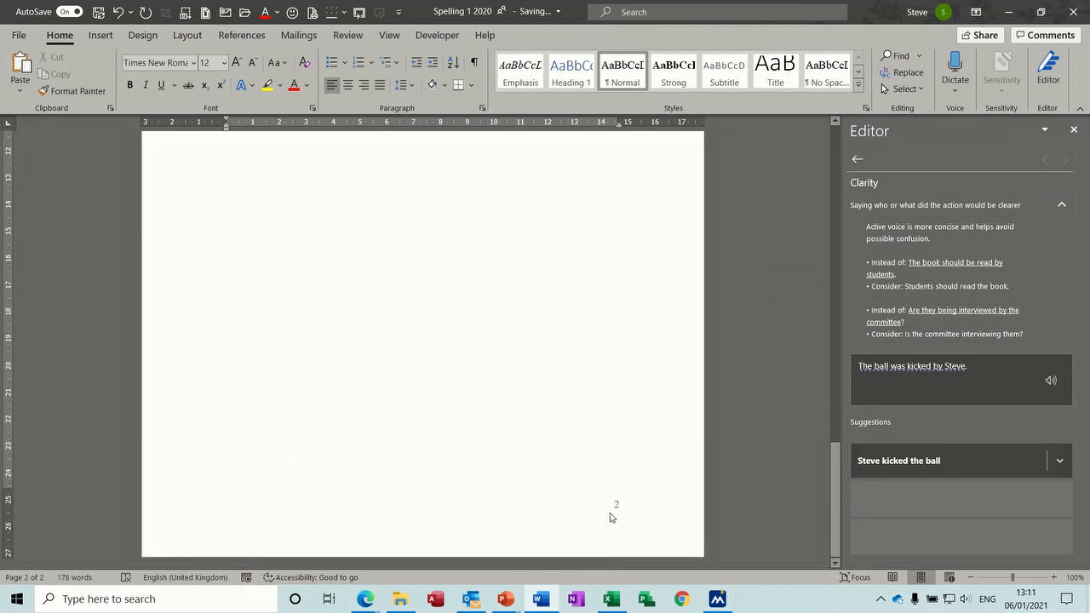
pyautogui.moveTo(834, 508); pyautogui.dragTo(840, 182)
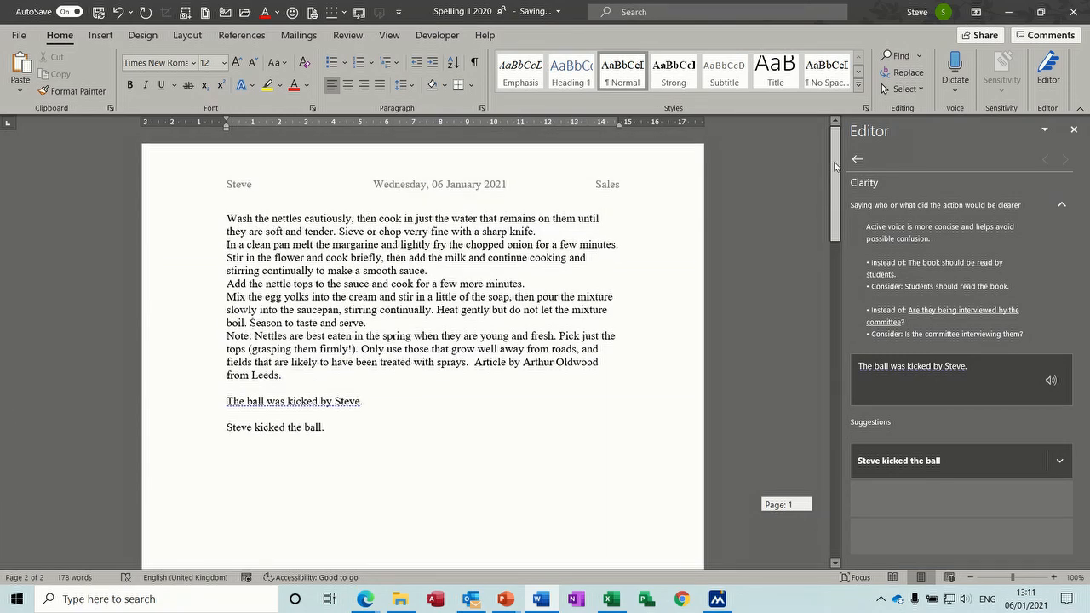
# Step: Reopen the footer and delete page 1's page number
pyautogui.doubleClick(446, 187)
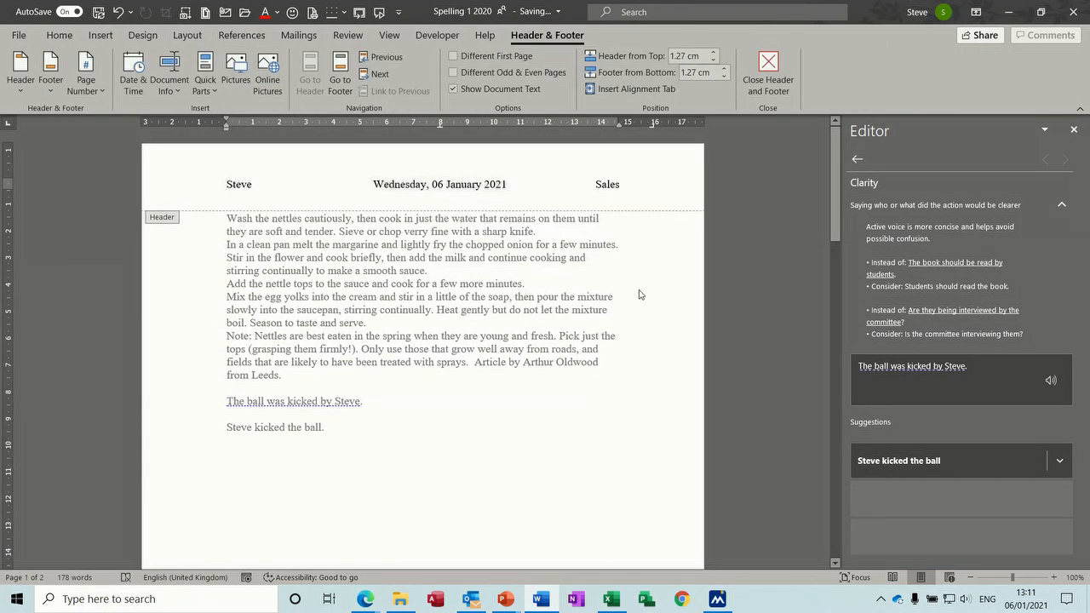
pyautogui.moveTo(840, 164); pyautogui.dragTo(842, 320)
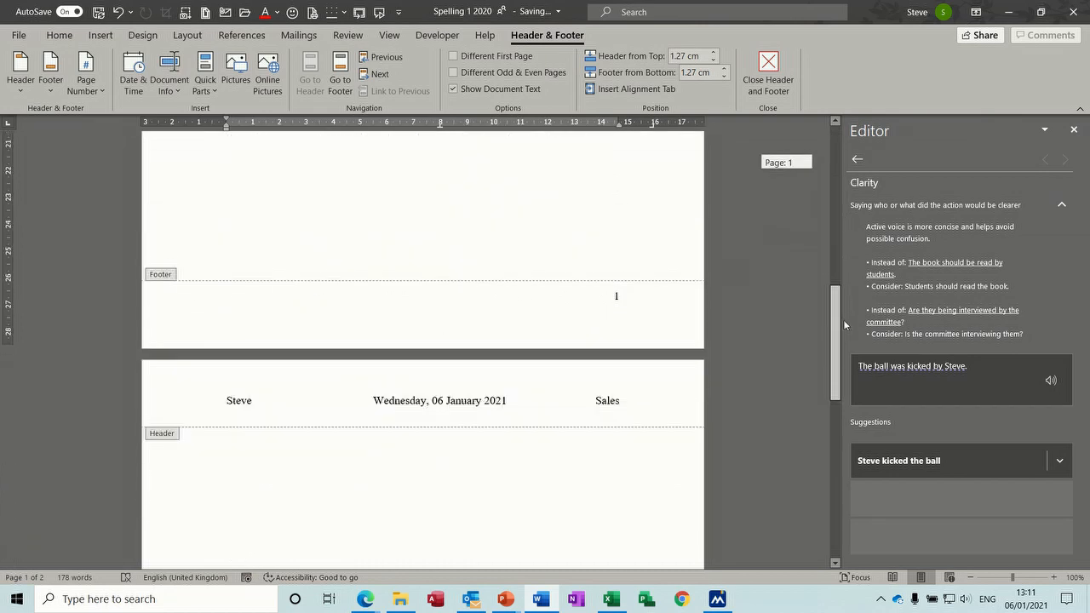
pyautogui.click(401, 303)
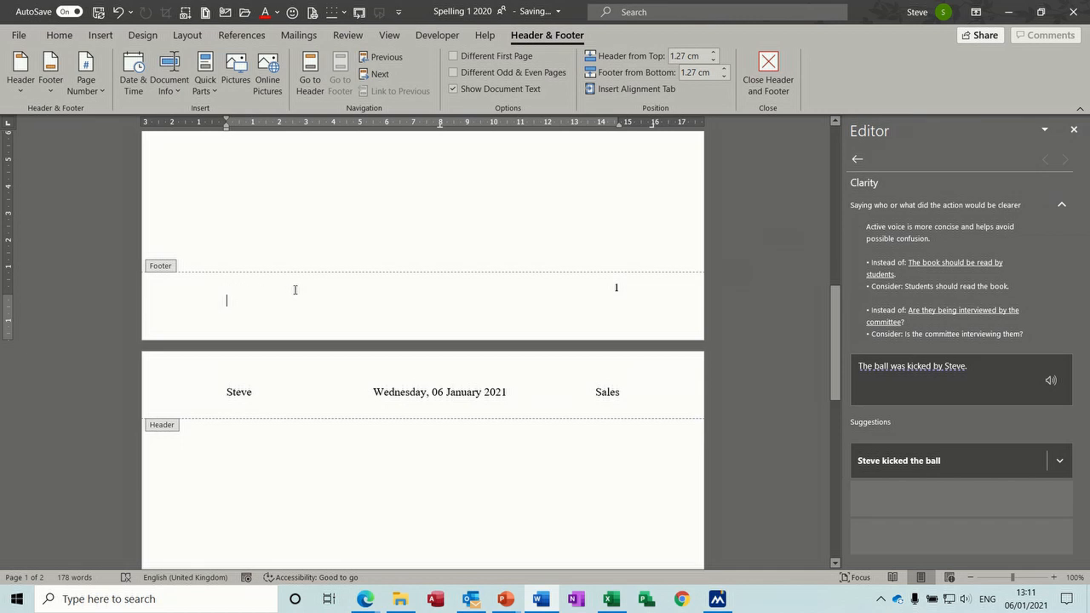
pyautogui.moveTo(627, 287); pyautogui.dragTo(591, 284)
pyautogui.press('Delete')
pyautogui.press('BackSpace')
pyautogui.doubleClick(194, 297)
pyautogui.click(238, 289)
# Step: Insert the File Name field 'Spelling 1 2020' from Document Info, replacing a mistaken file path
pyautogui.click(208, 92)
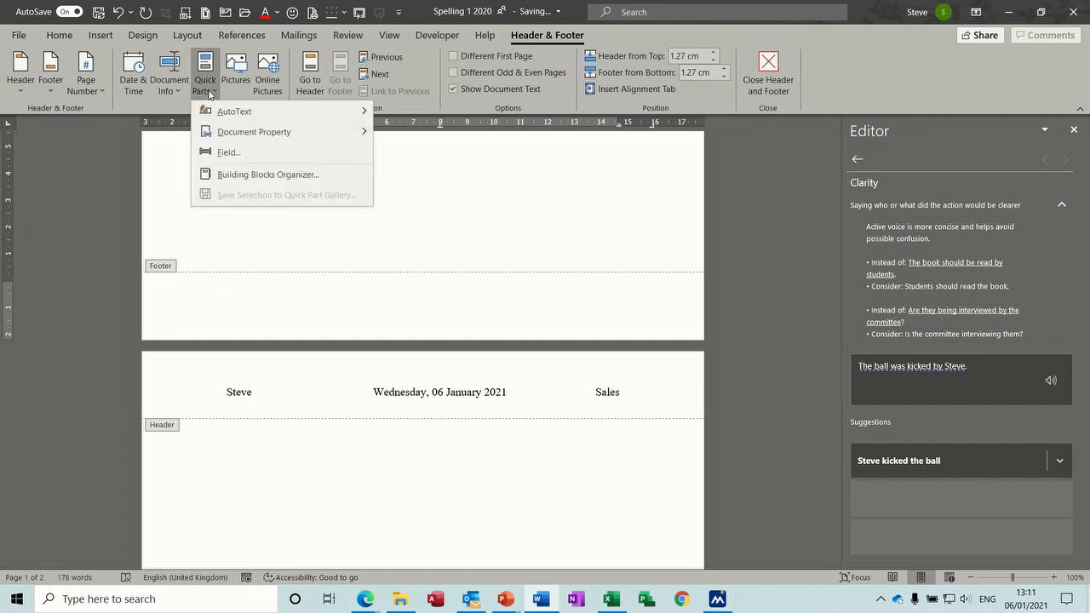
pyautogui.click(169, 85)
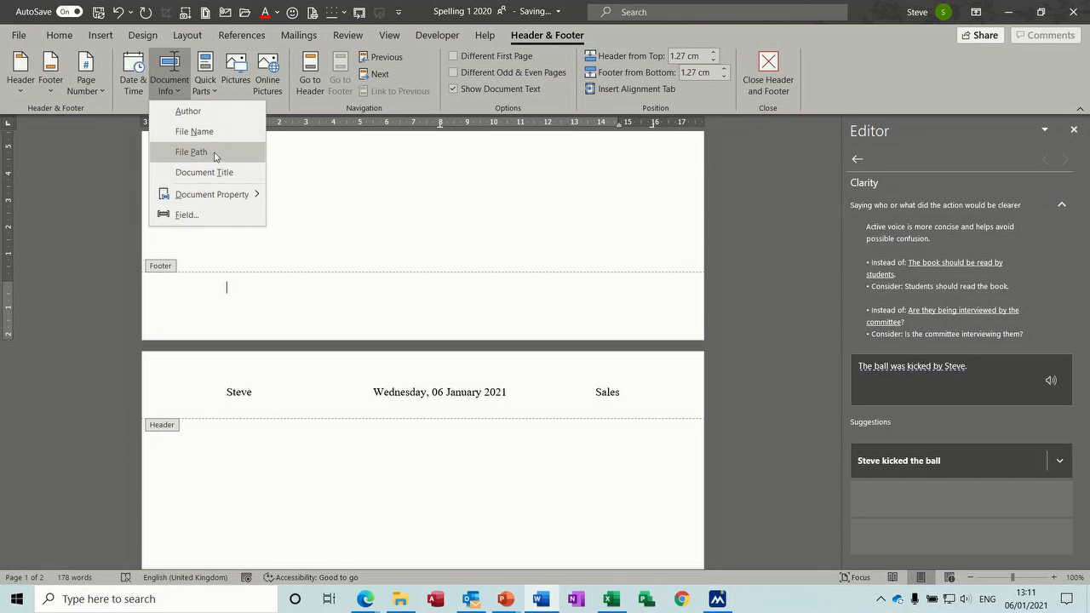
pyautogui.click(215, 153)
pyautogui.moveTo(417, 287); pyautogui.dragTo(206, 267)
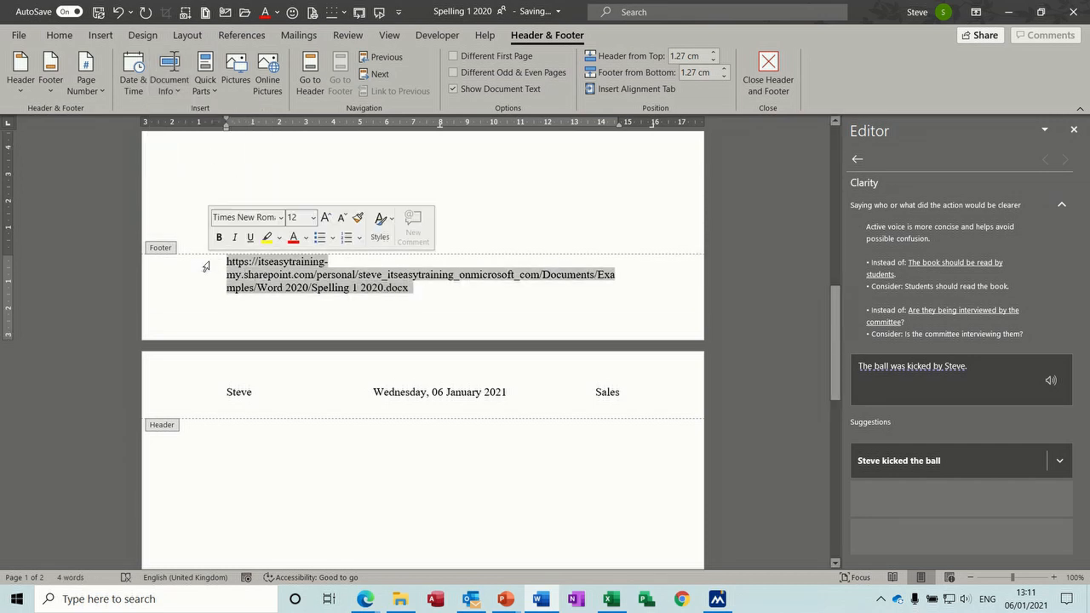
pyautogui.press('Delete')
pyautogui.click(209, 88)
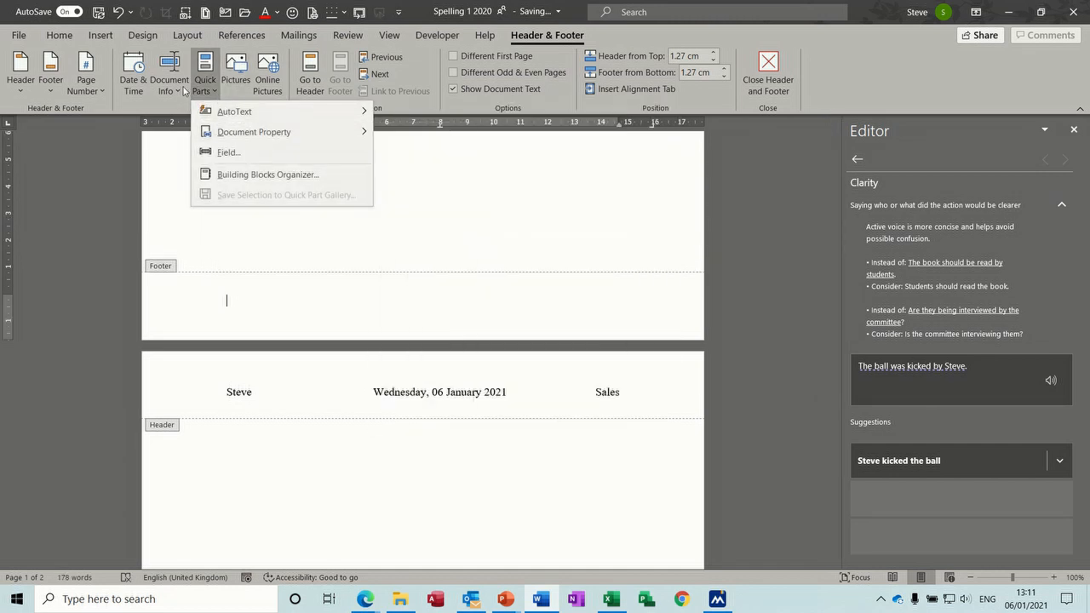
pyautogui.click(184, 90)
pyautogui.click(196, 131)
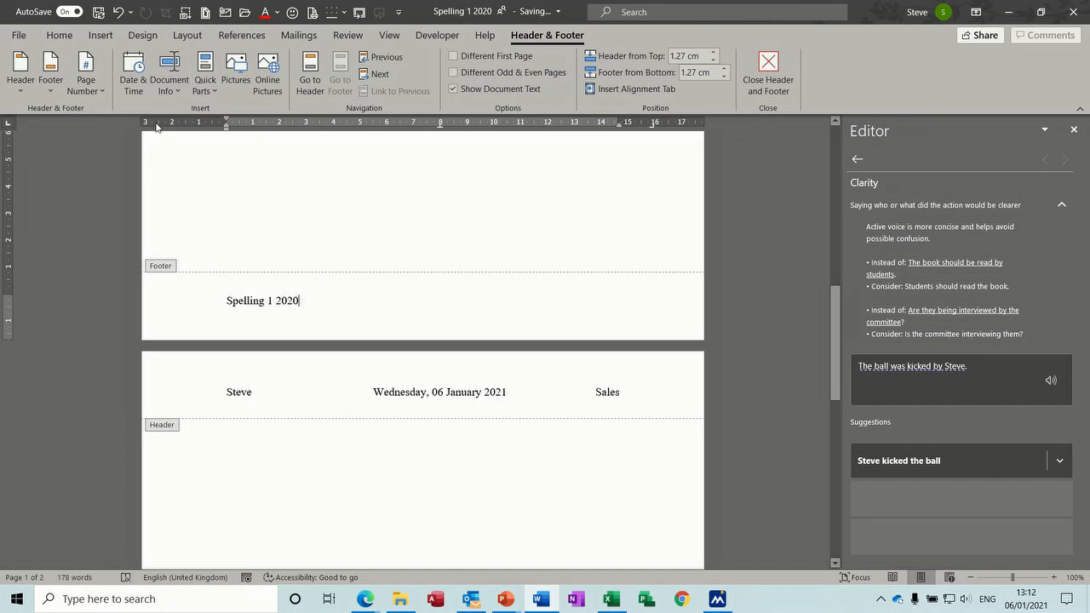
pyautogui.click(103, 94)
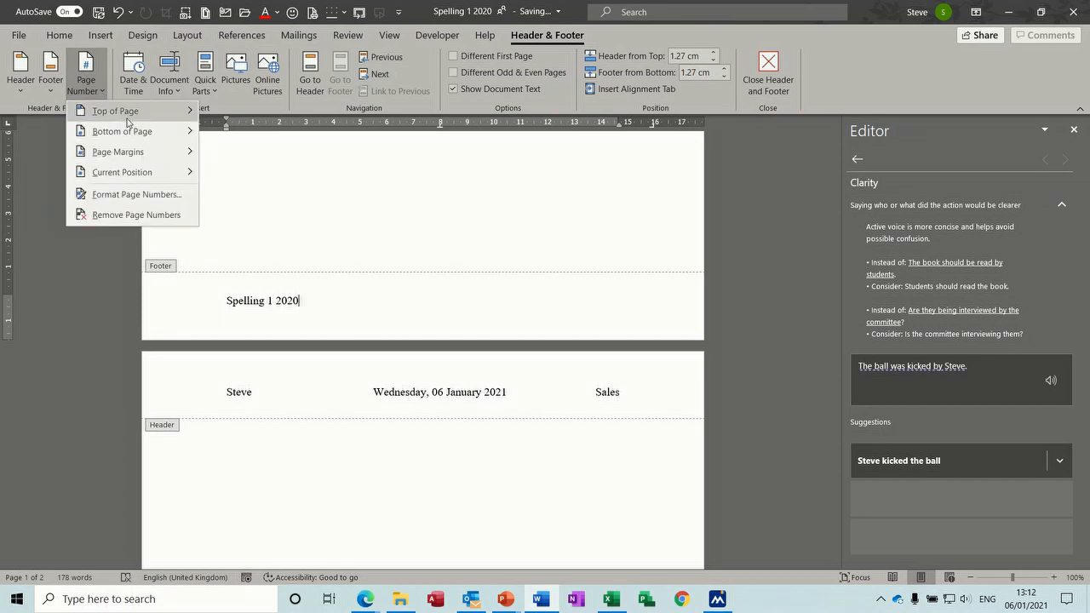
pyautogui.moveTo(140, 134)
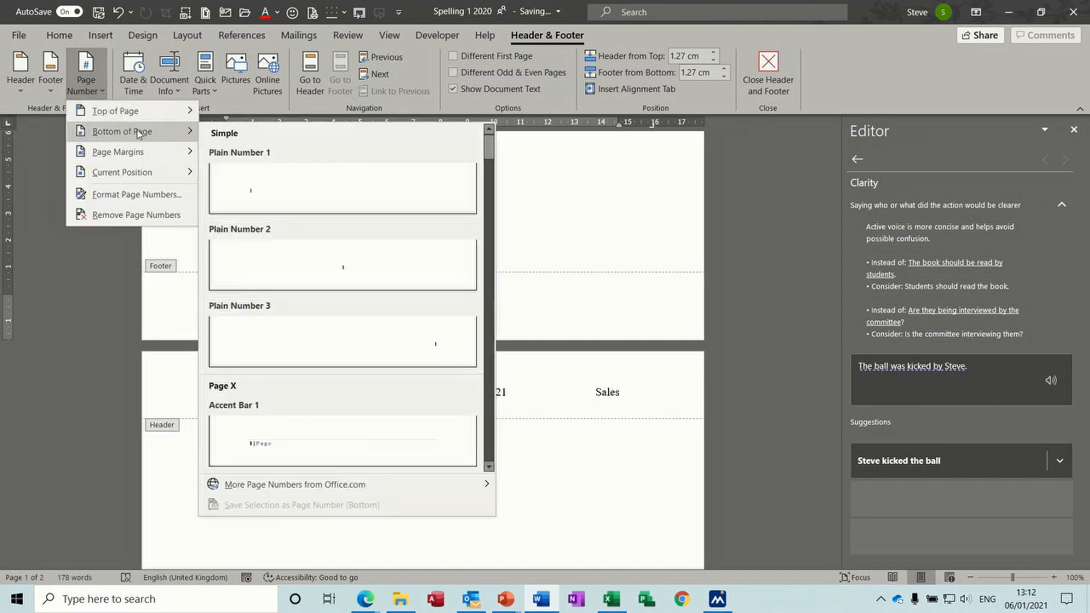
pyautogui.click(437, 340)
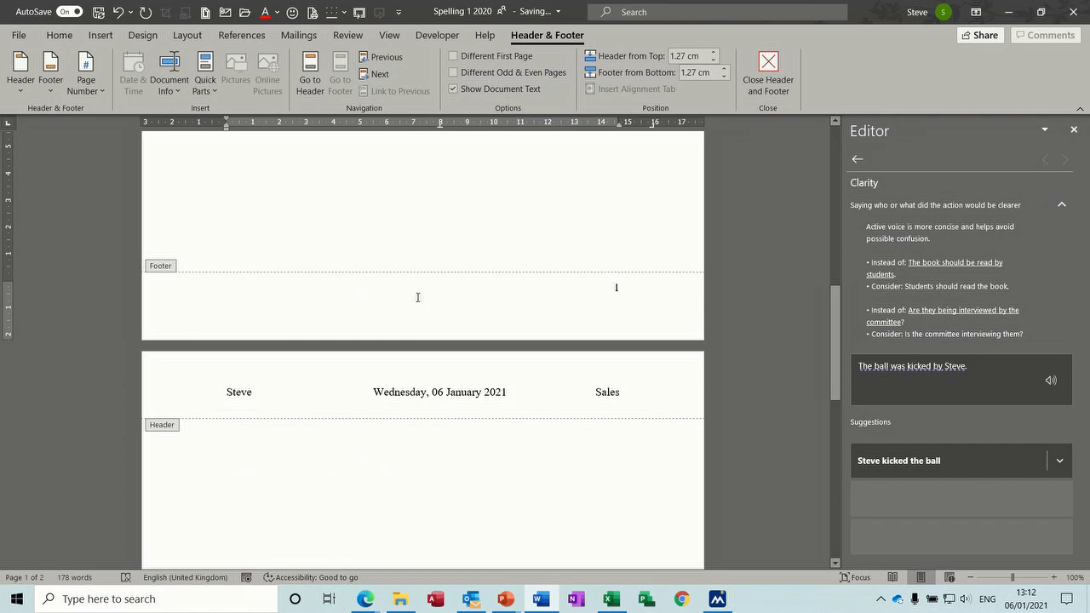
pyautogui.hotkey('ctrl', 'z')
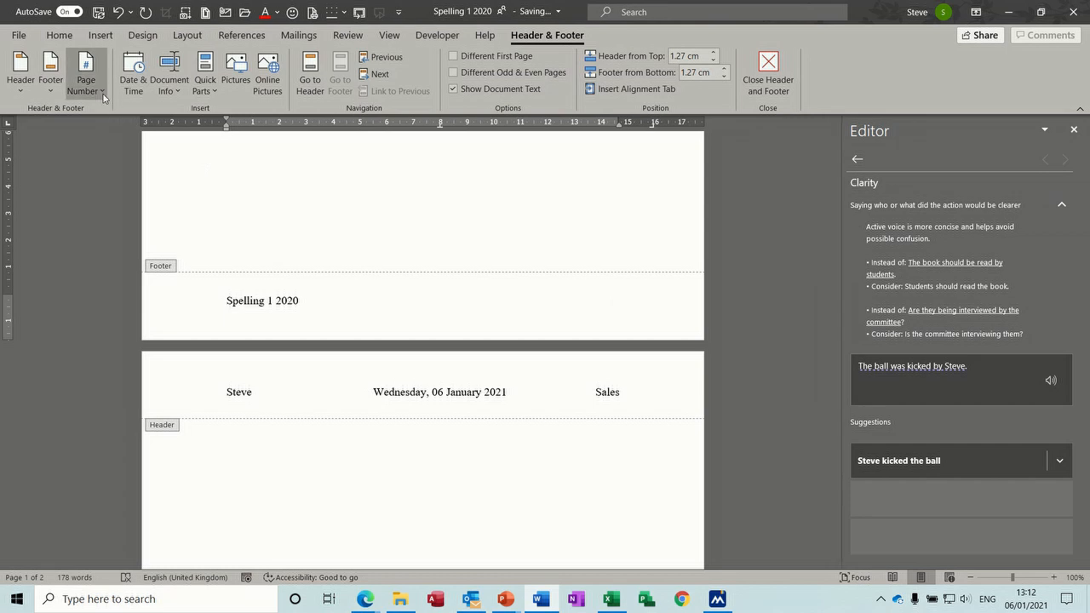
# Step: Insert a Page field in 1, 2, 3 format at the footer's right, numbering pages 1 and 2
pyautogui.click(214, 95)
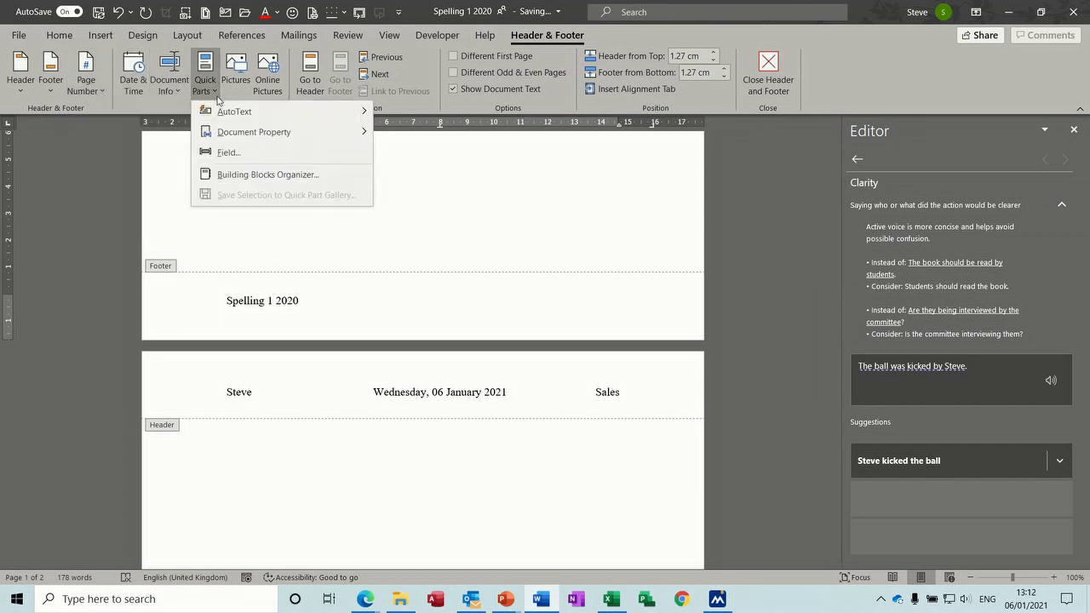
pyautogui.click(221, 153)
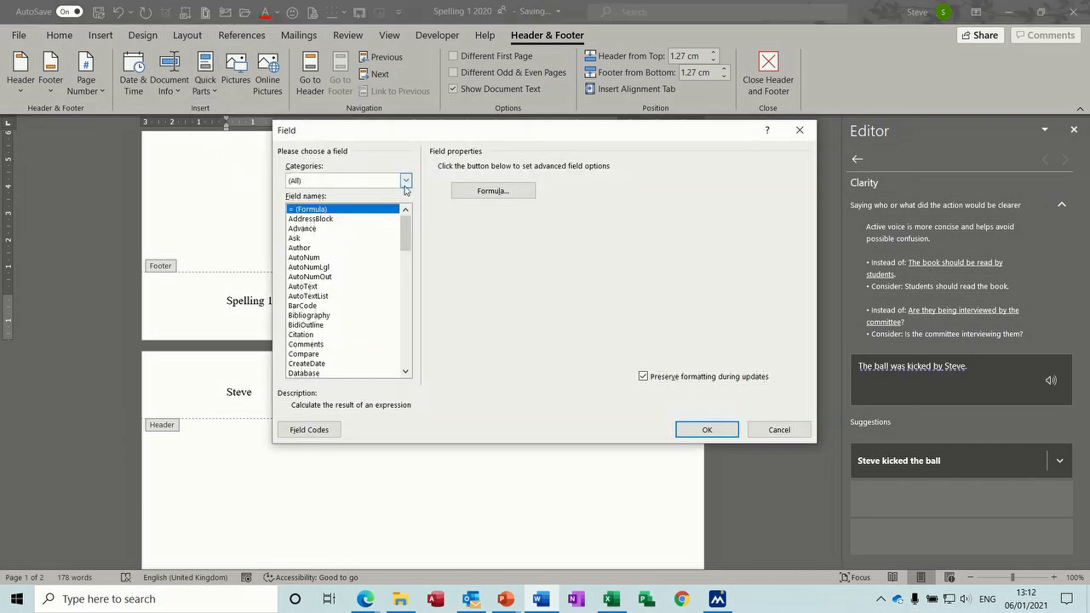
pyautogui.click(405, 184)
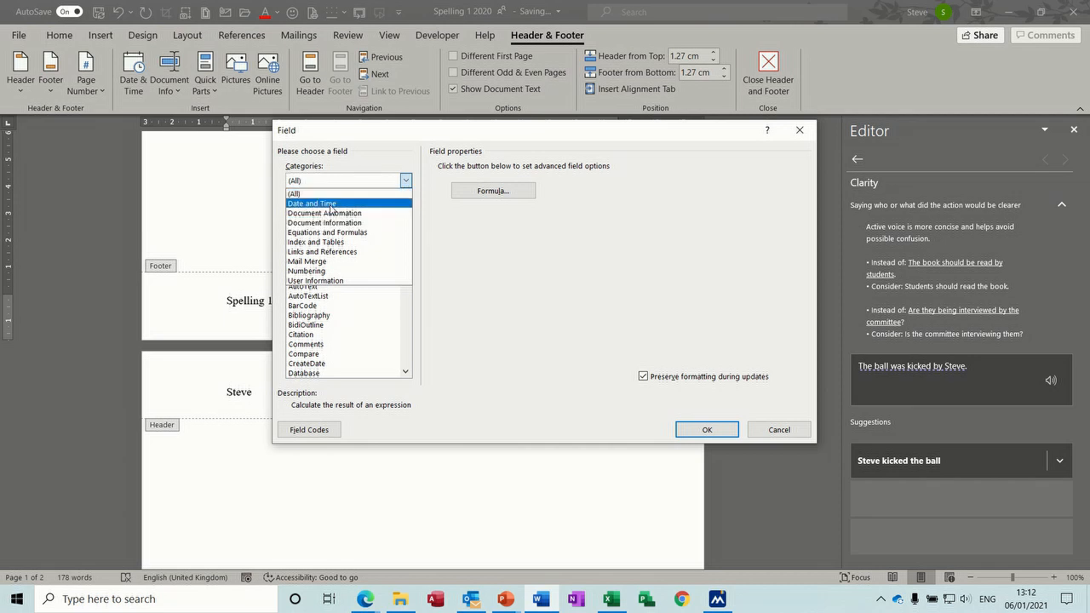
pyautogui.click(324, 271)
pyautogui.click(315, 257)
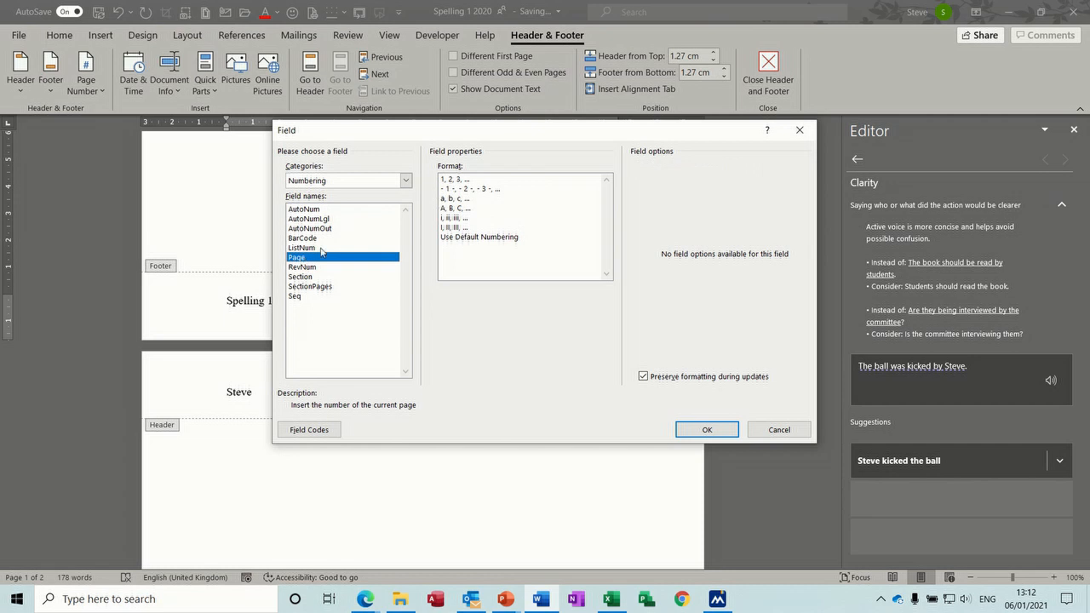
pyautogui.click(459, 181)
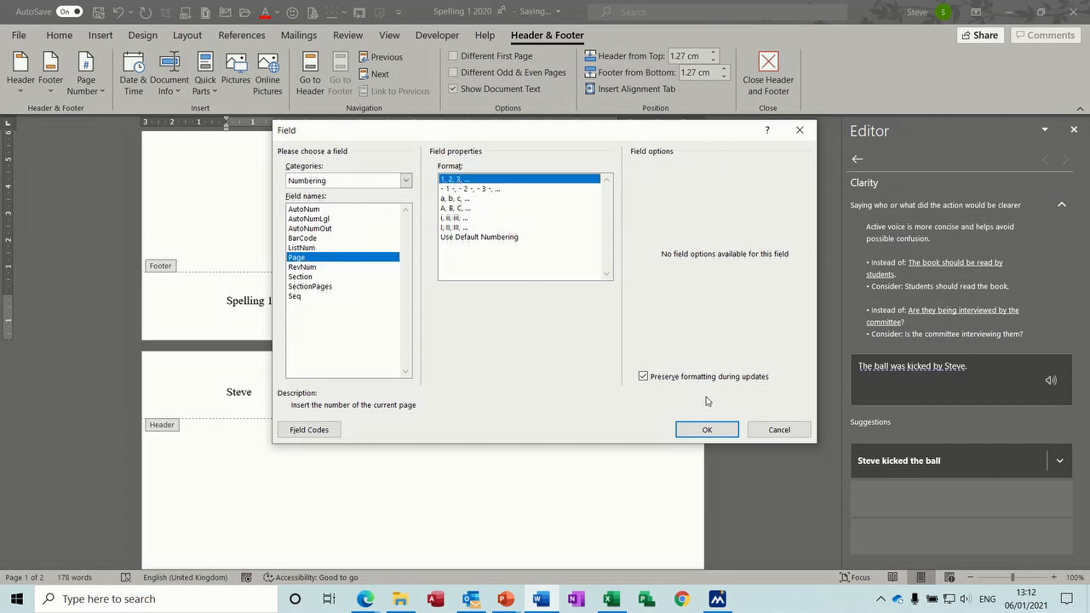
pyautogui.click(707, 429)
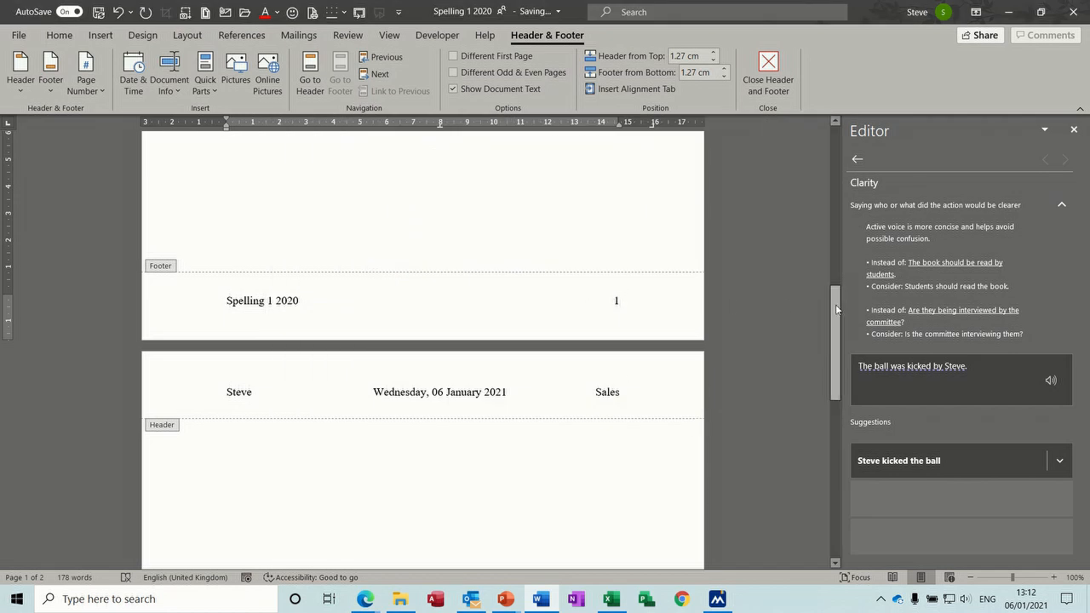
pyautogui.moveTo(839, 311); pyautogui.dragTo(846, 479)
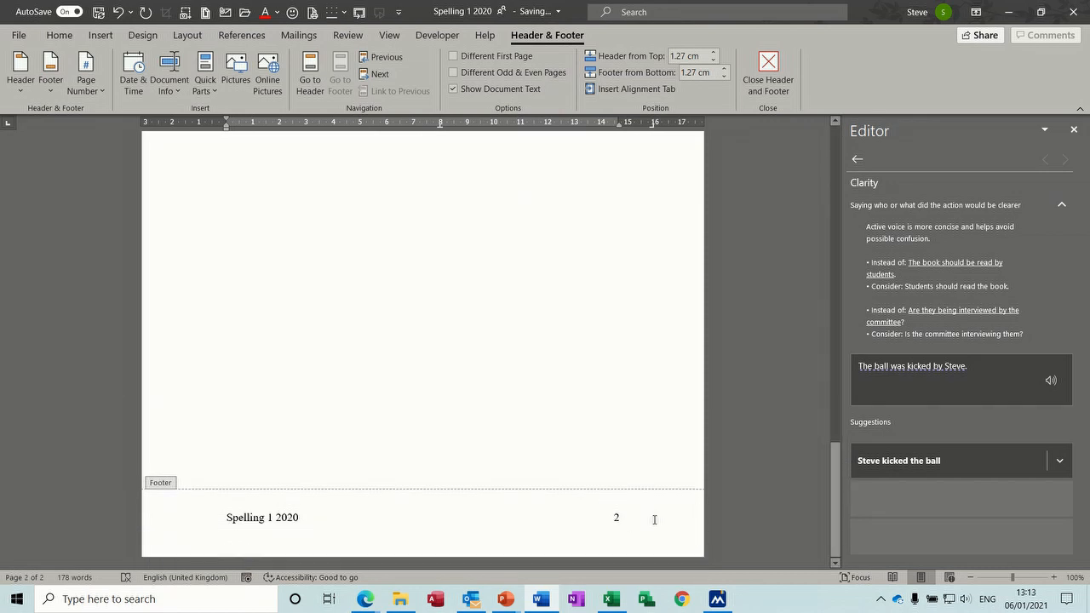
pyautogui.moveTo(832, 482); pyautogui.dragTo(817, 287)
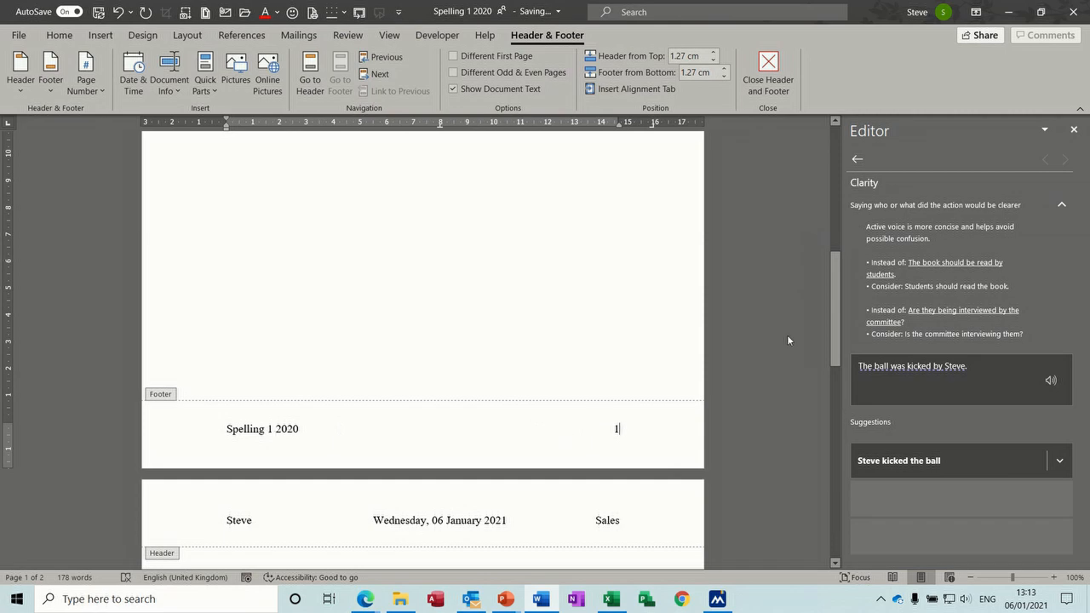
pyautogui.moveTo(835, 314); pyautogui.dragTo(822, 157)
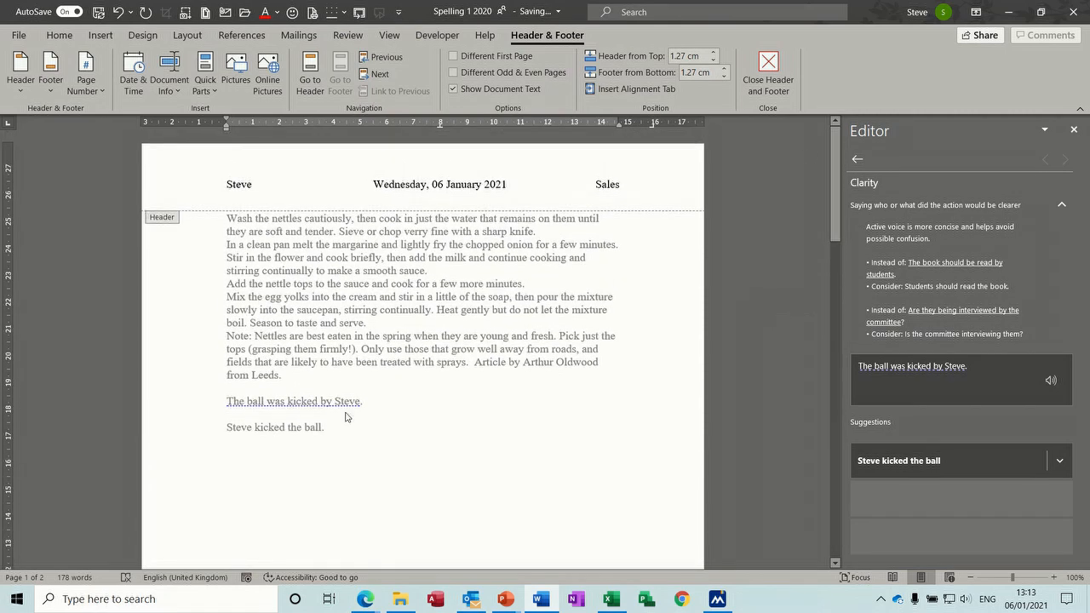
# Step: Reopen the recipe header for editing and browse the built-in header and footer designs
pyautogui.scroll(-3, 403, 432)
pyautogui.doubleClick(401, 428)
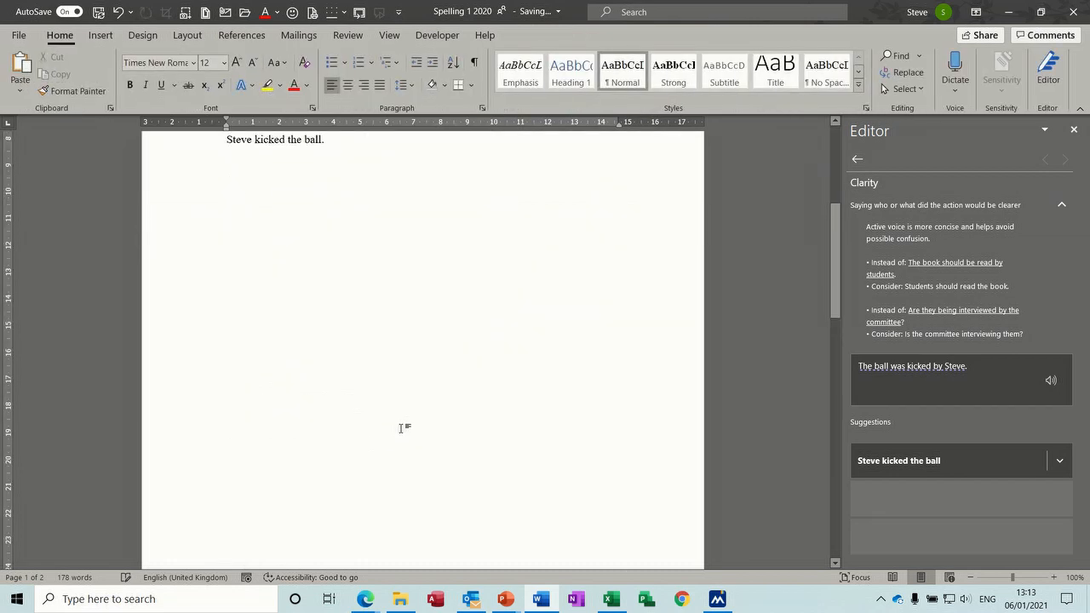
pyautogui.moveTo(831, 250); pyautogui.dragTo(828, 170)
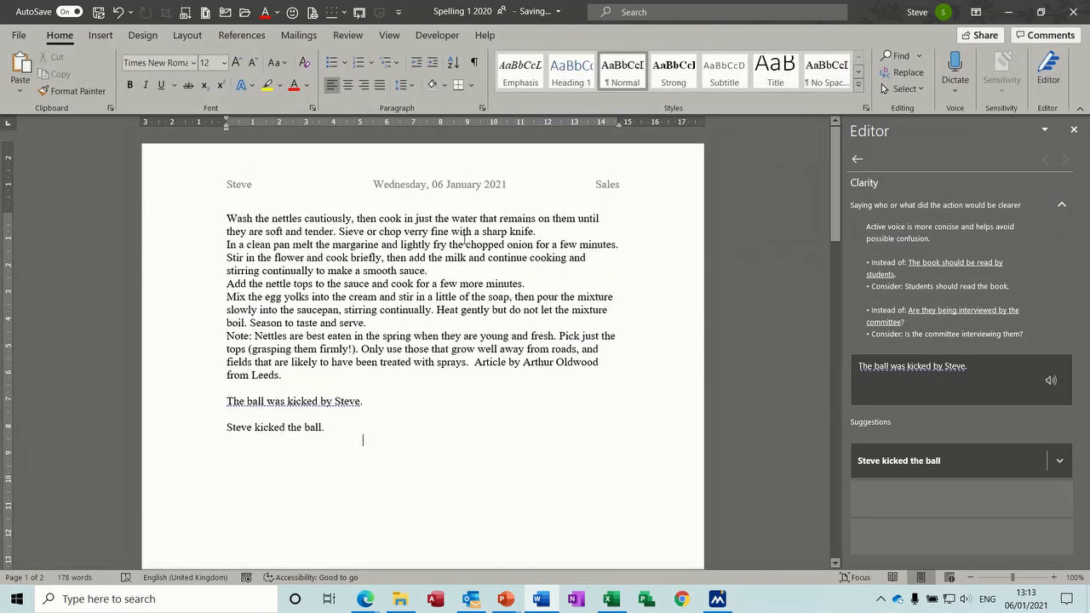
pyautogui.doubleClick(385, 187)
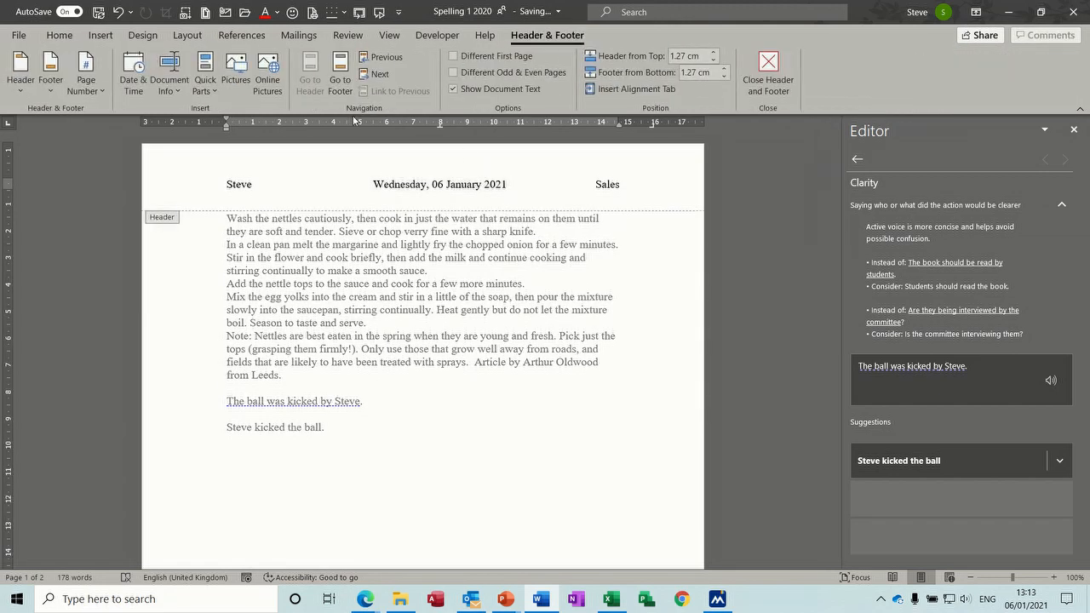
pyautogui.click(26, 92)
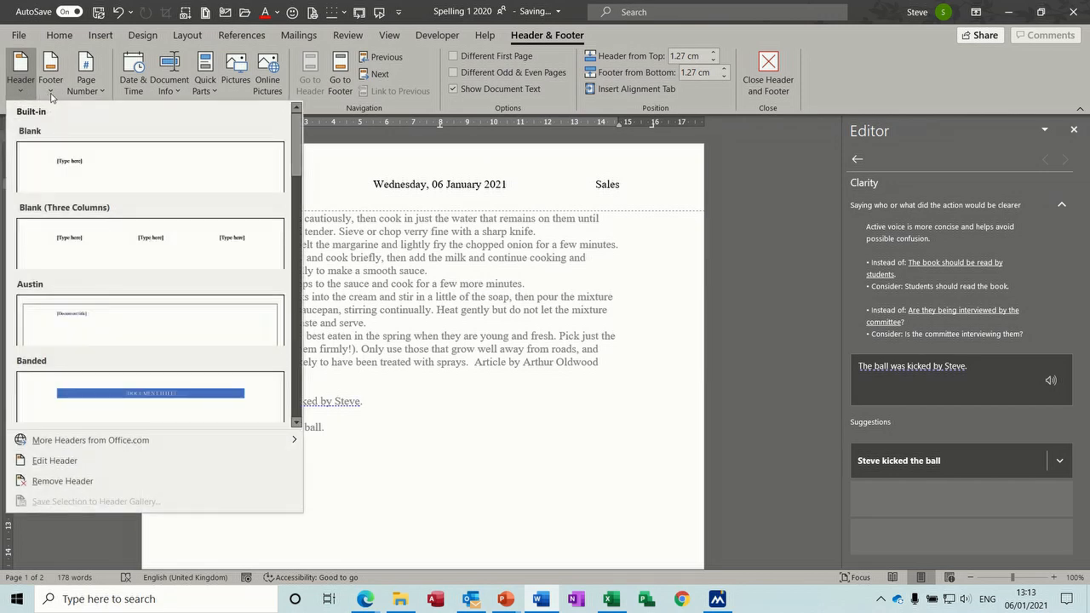
pyautogui.click(51, 96)
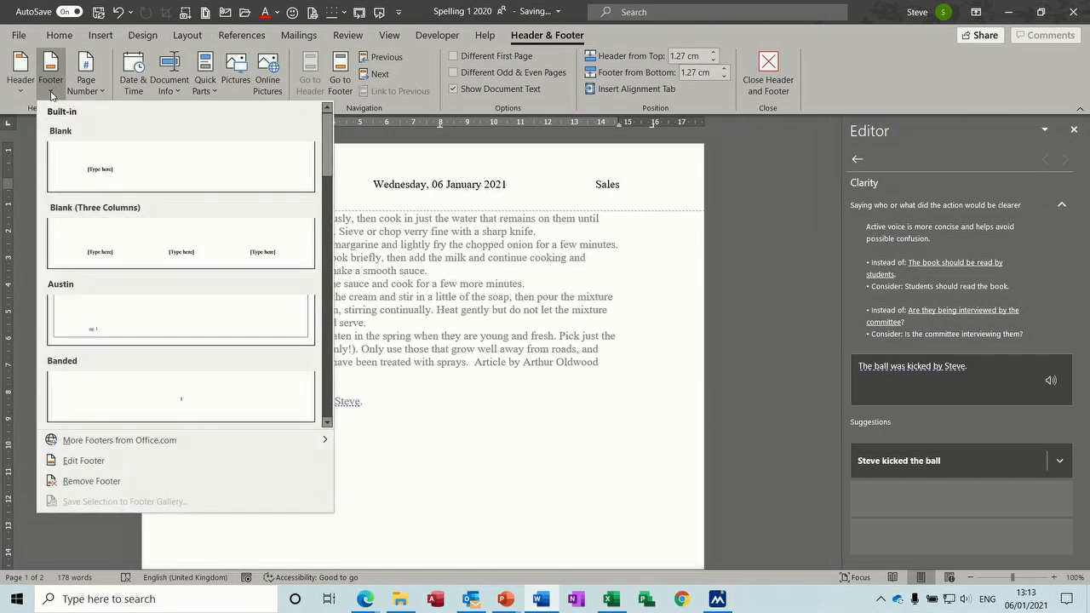
pyautogui.click(211, 92)
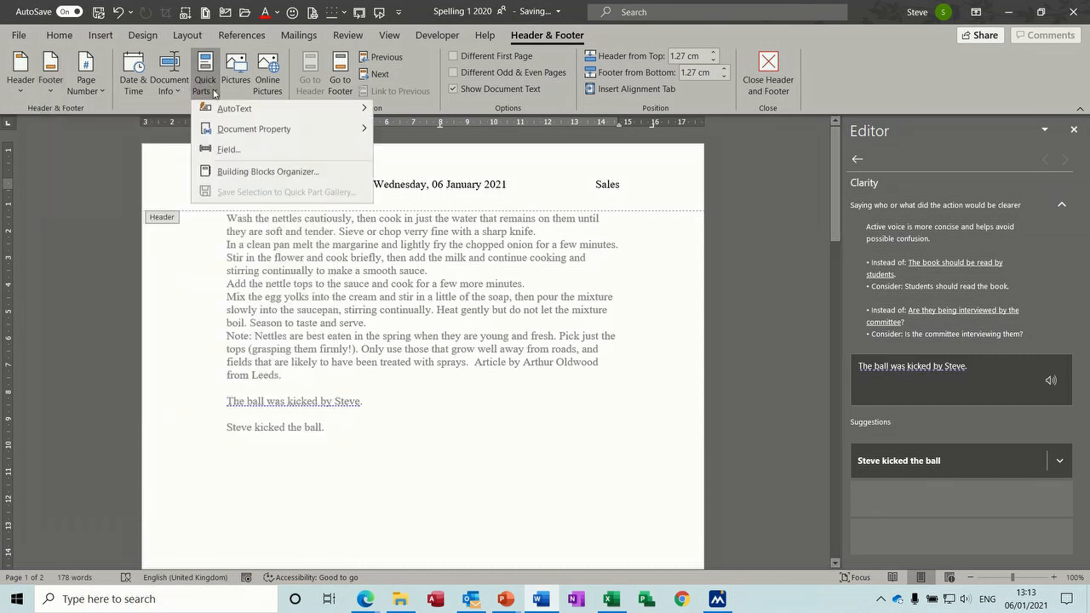
pyautogui.click(265, 176)
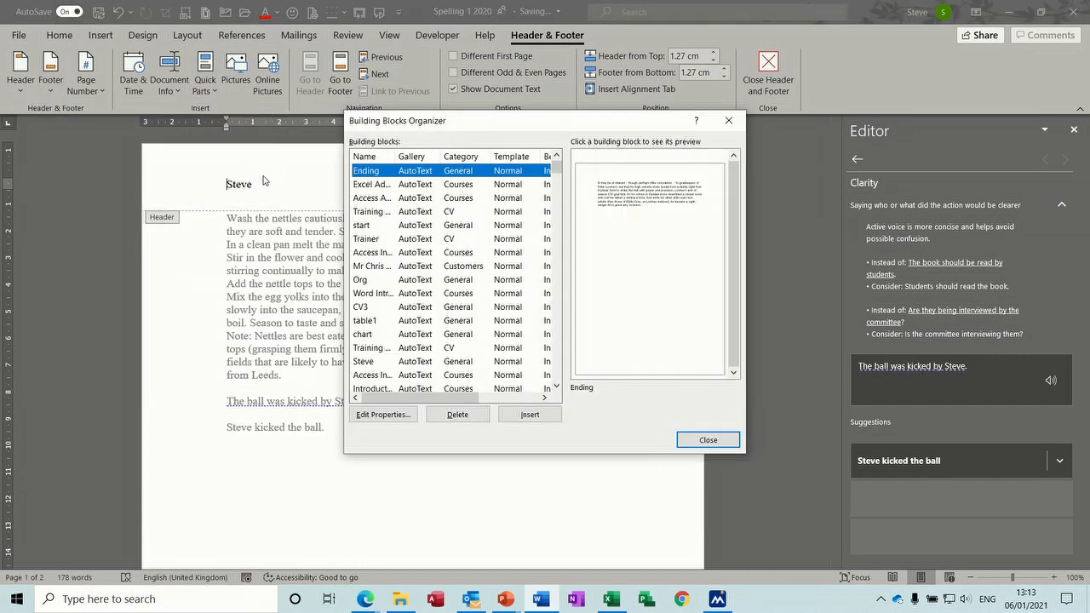
pyautogui.click(413, 159)
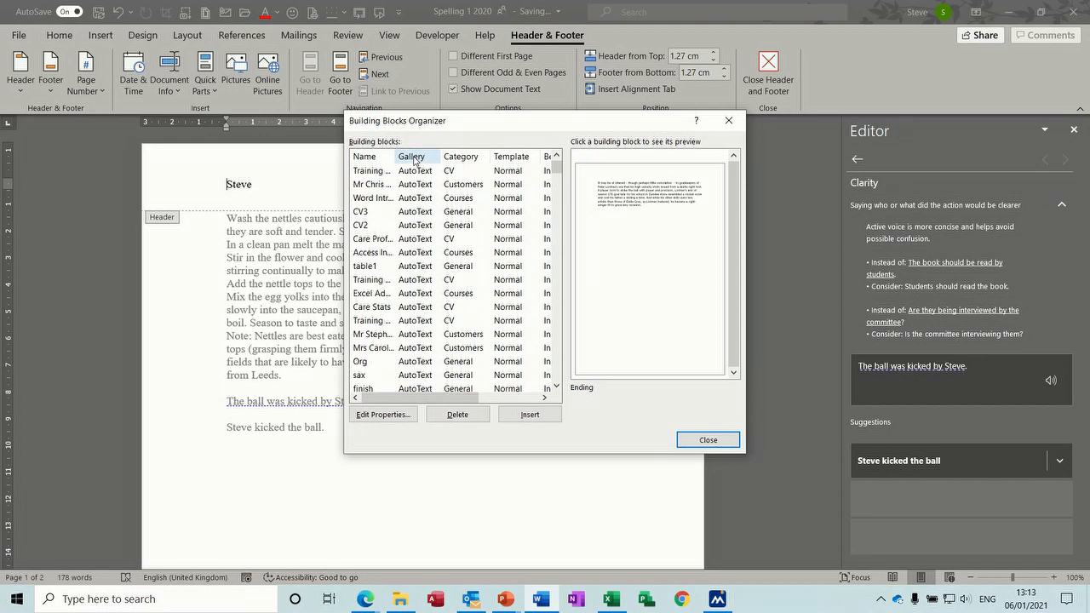
pyautogui.moveTo(556, 166); pyautogui.dragTo(420, 232)
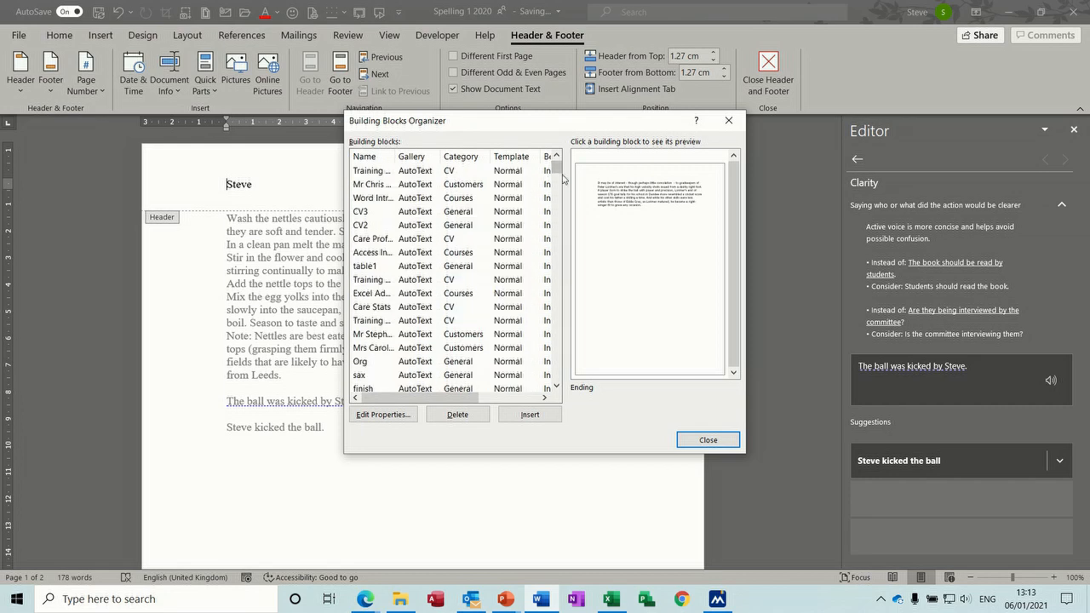
pyautogui.moveTo(557, 168); pyautogui.dragTo(560, 226)
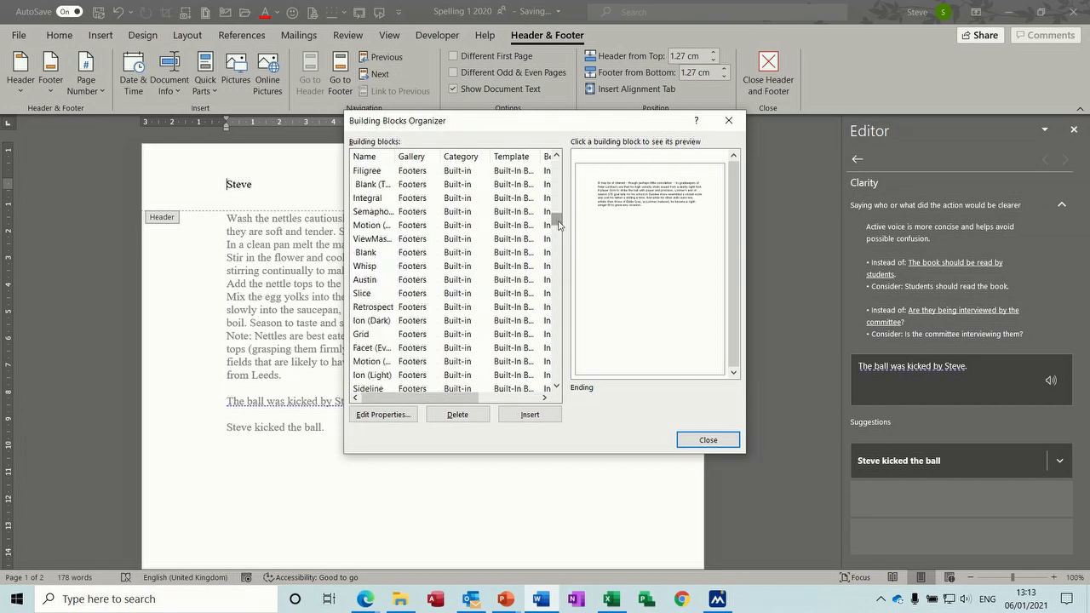
pyautogui.click(412, 252)
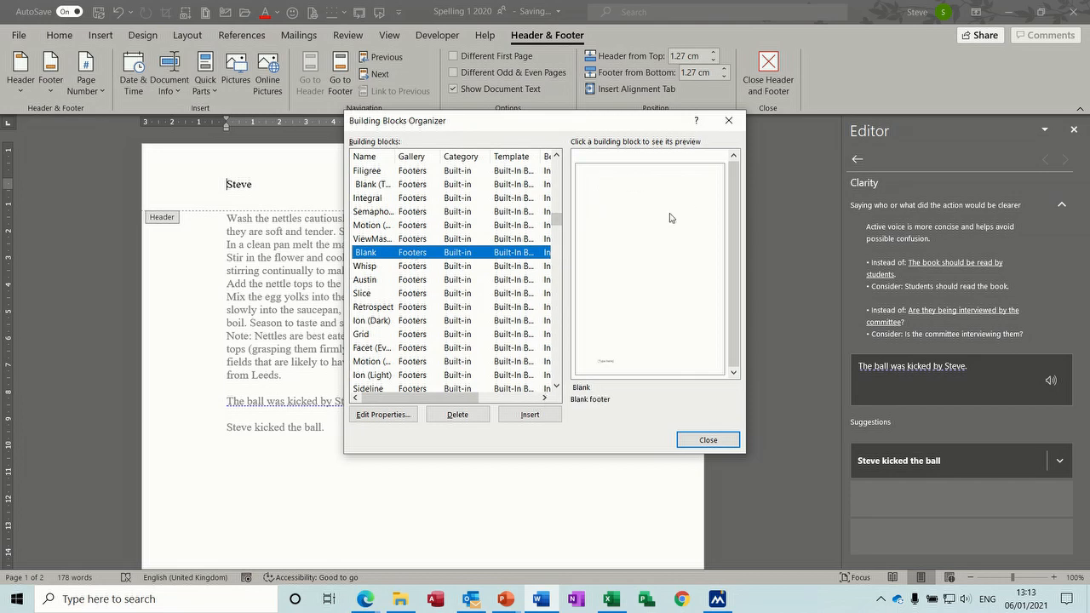
pyautogui.click(699, 441)
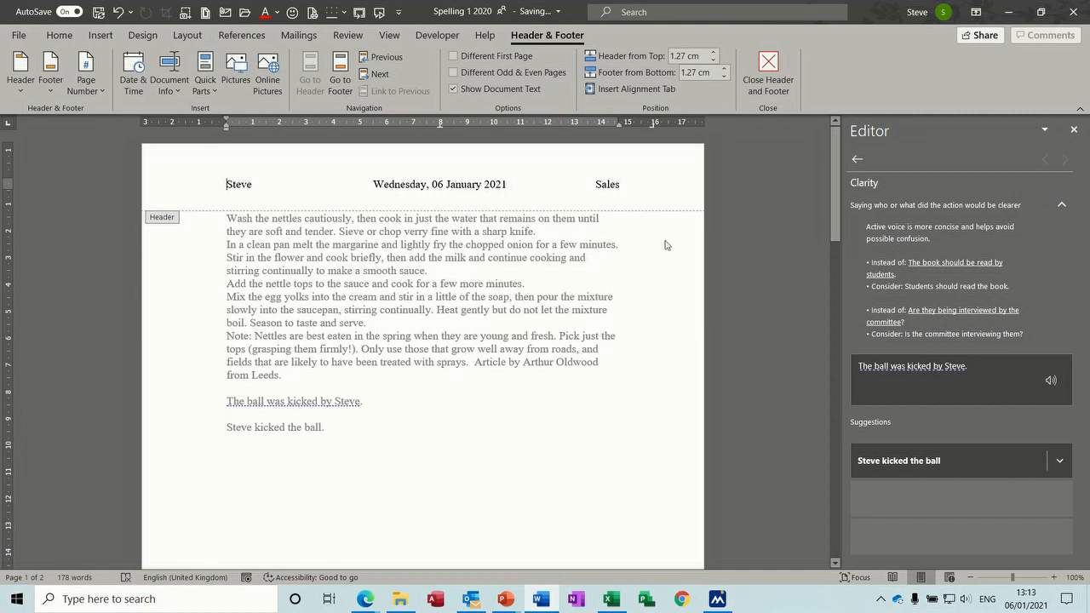
# Step: Select the page 1 footer line 'Spelling 1 2020' to save it as a Quick Part
pyautogui.moveTo(836, 183); pyautogui.dragTo(845, 312)
pyautogui.click(170, 370)
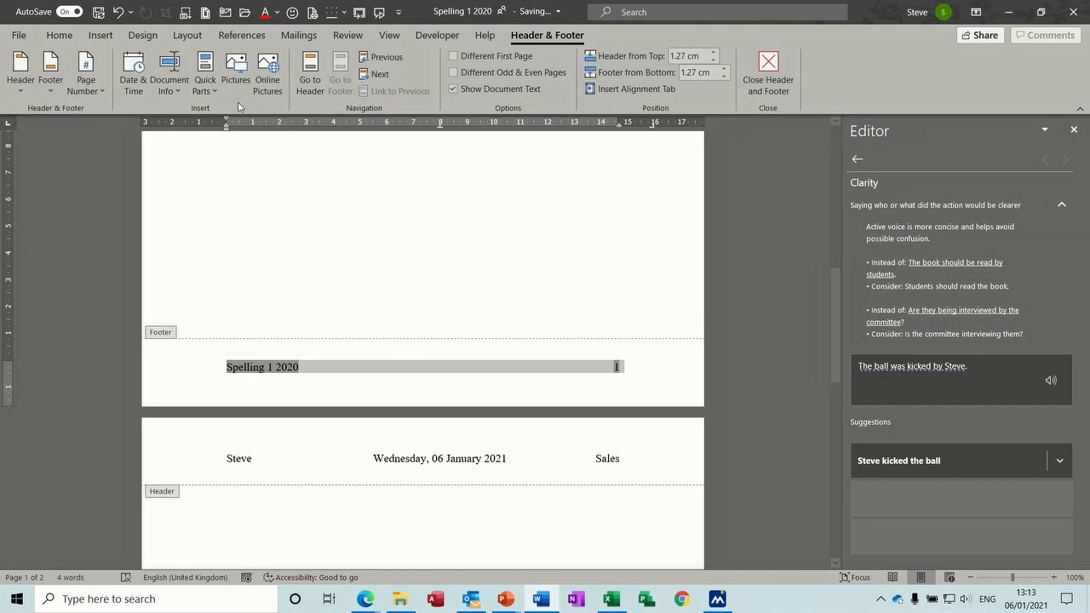
pyautogui.click(214, 91)
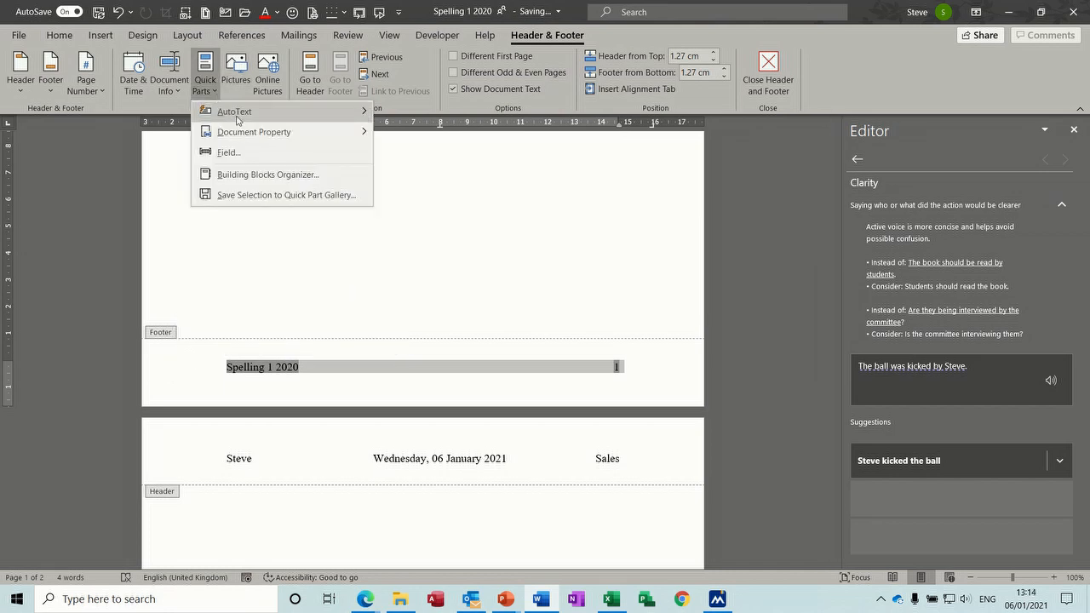
# Step: Save the footer as building block 'Spelling 1' in the Footers gallery of Normal, then start a new document
pyautogui.click(256, 195)
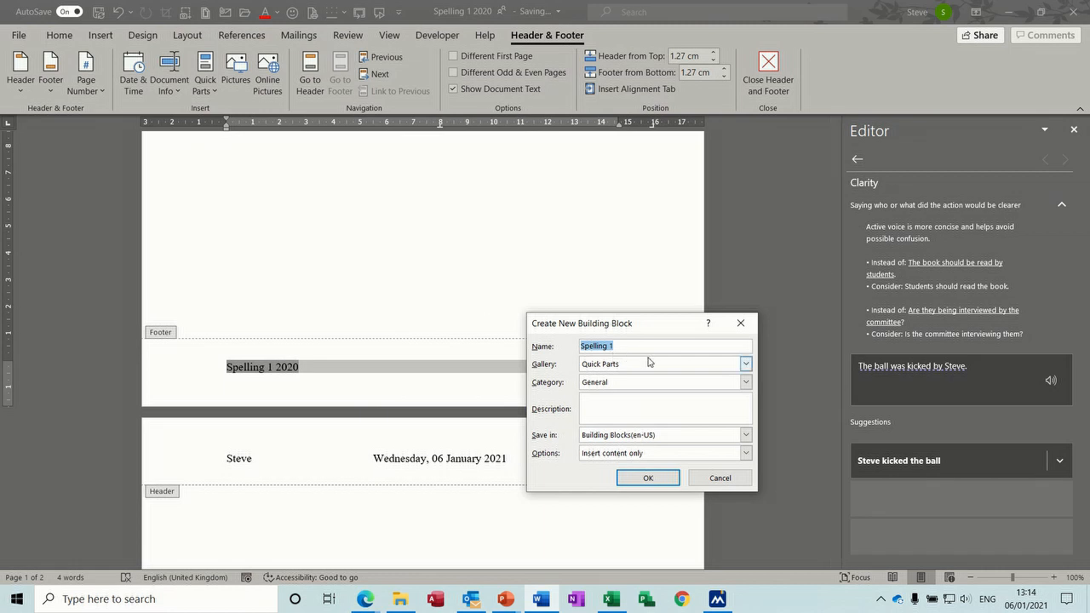
pyautogui.click(745, 365)
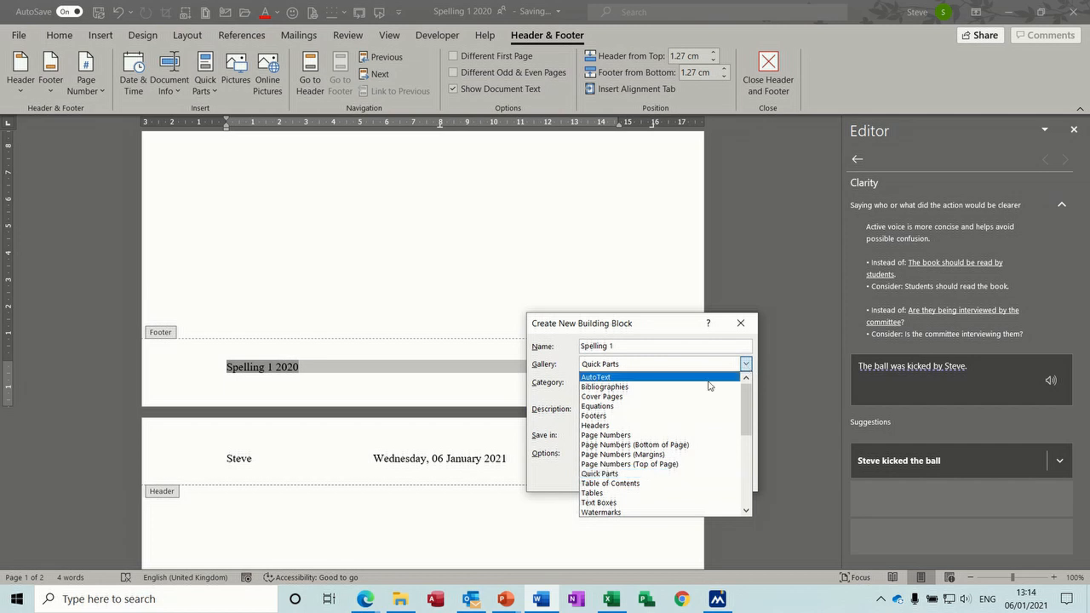
pyautogui.click(634, 416)
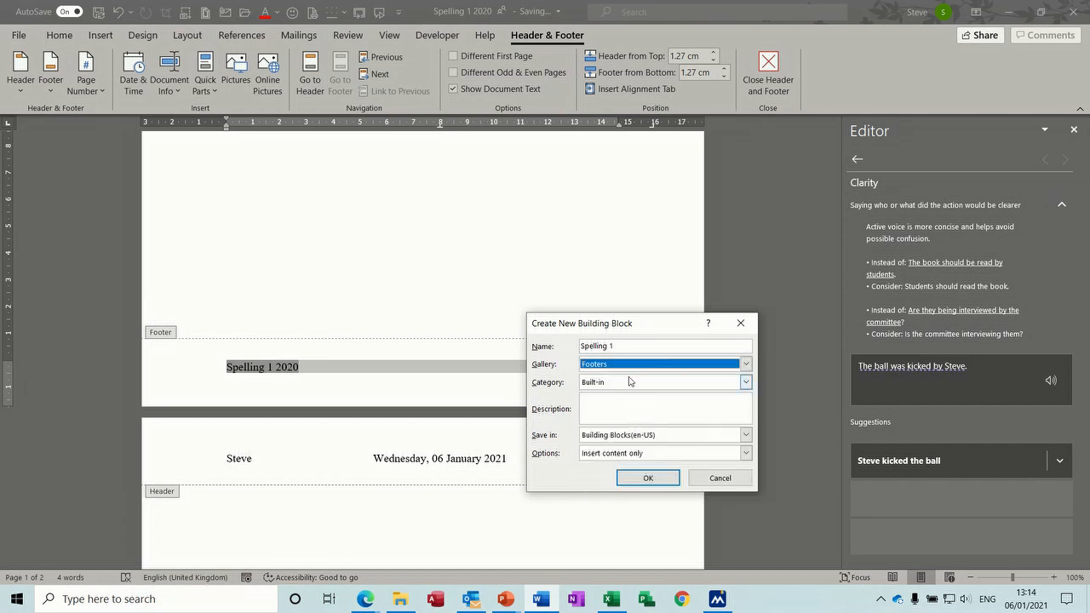
pyautogui.click(653, 437)
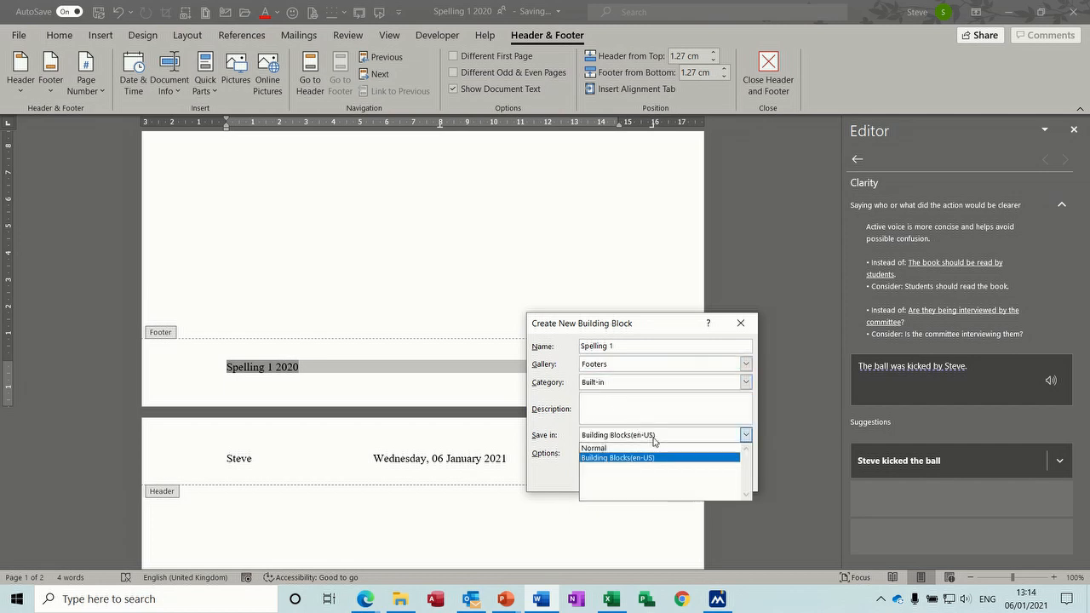
pyautogui.click(636, 449)
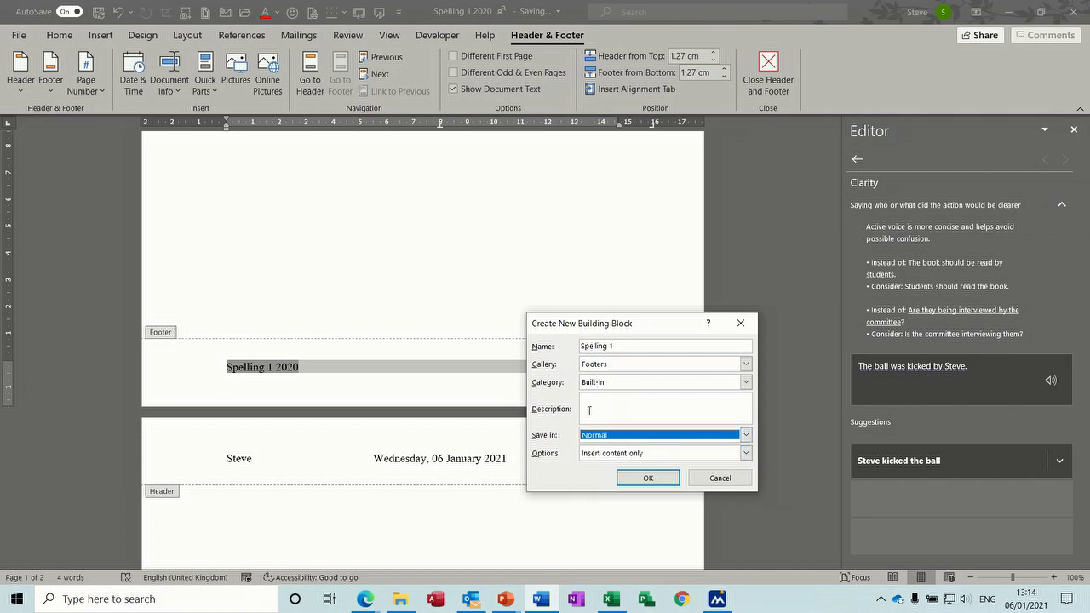
pyautogui.click(647, 479)
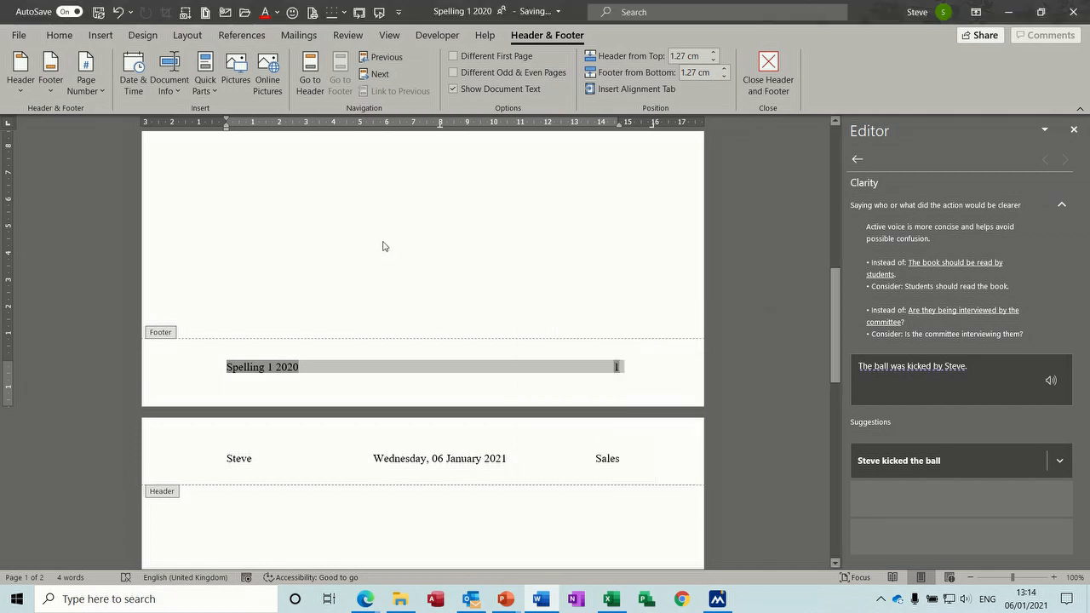
pyautogui.hotkey('ctrl', 'n')
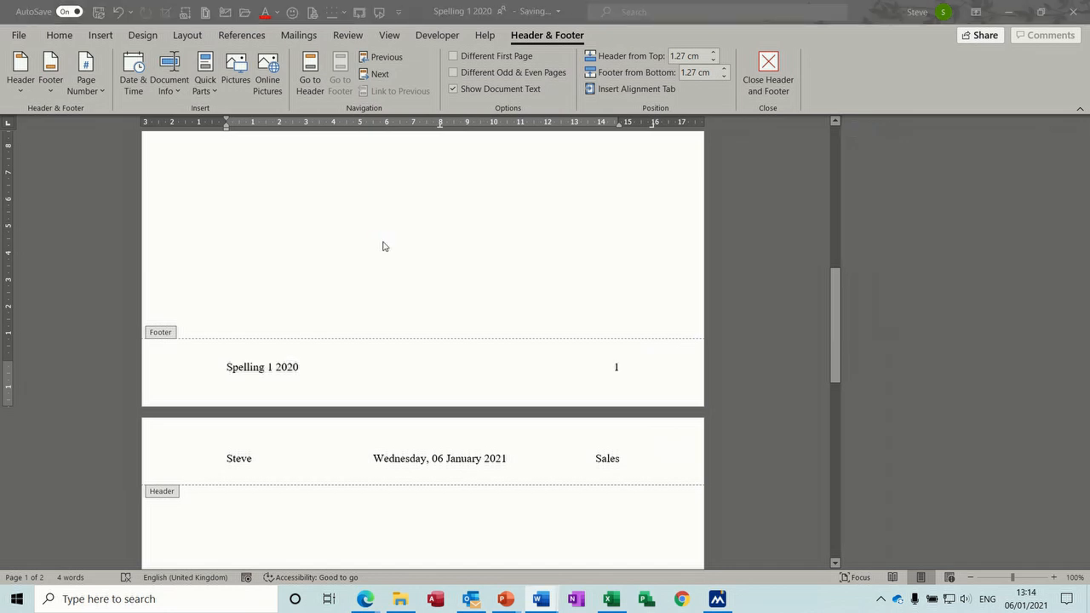
# Step: Open the new document's footer and bring up the Building Blocks Organizer
pyautogui.doubleClick(373, 179)
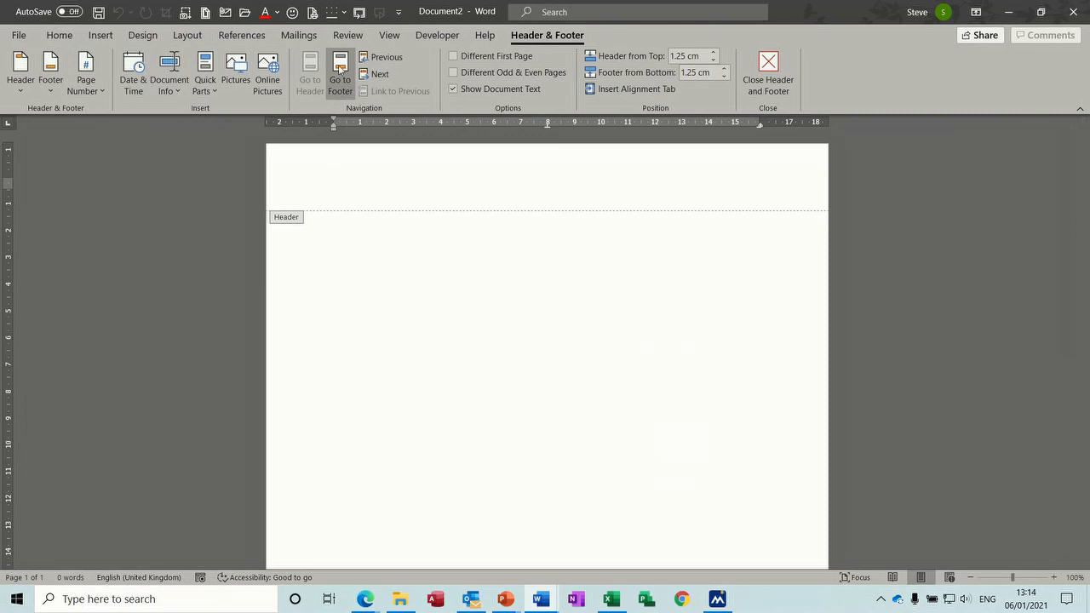
pyautogui.click(339, 68)
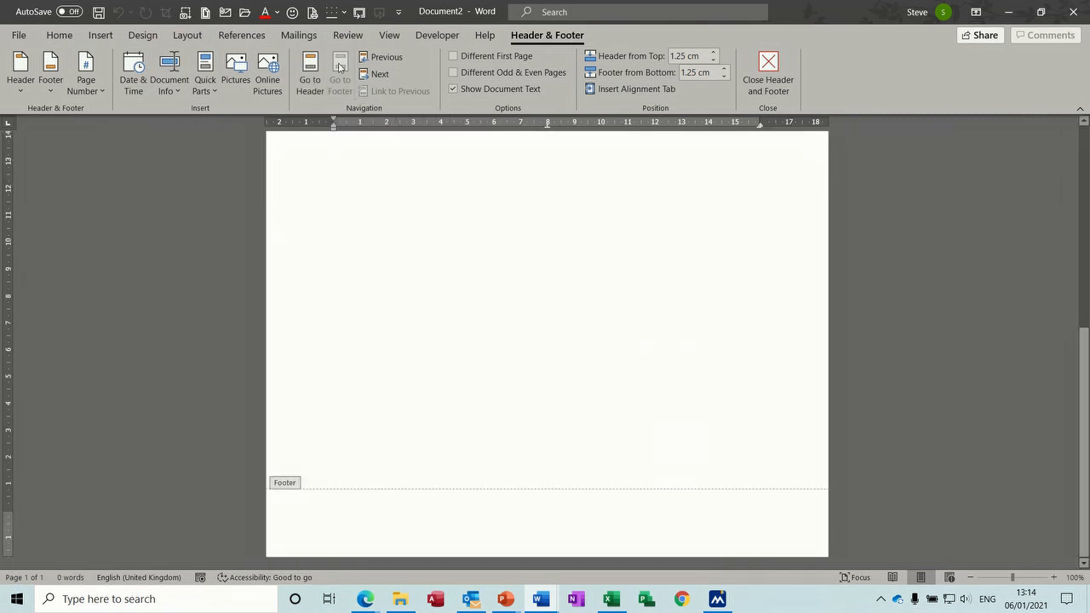
pyautogui.click(215, 96)
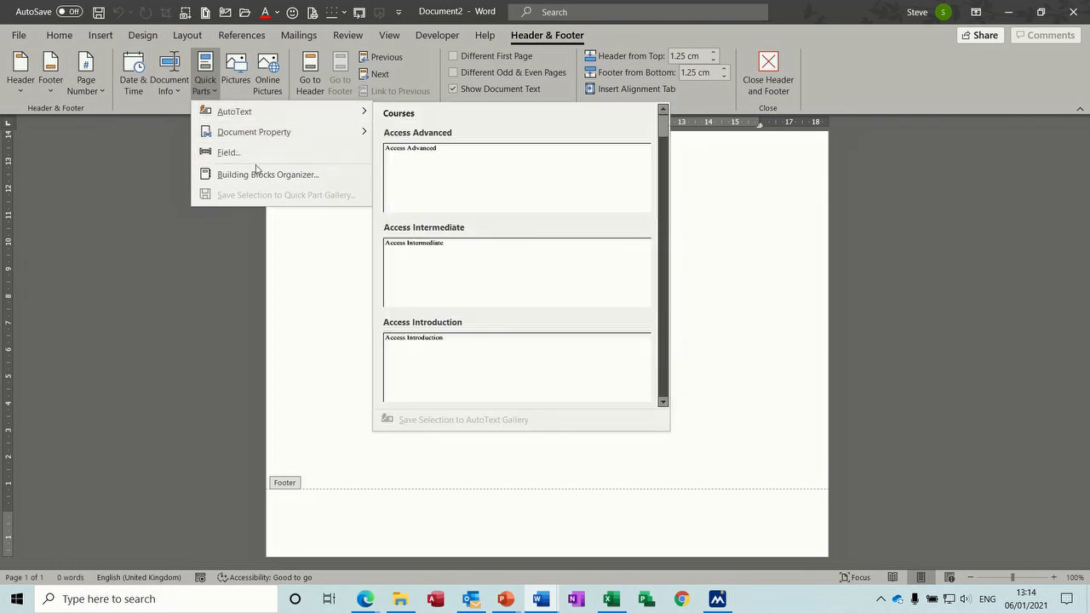
pyautogui.click(258, 173)
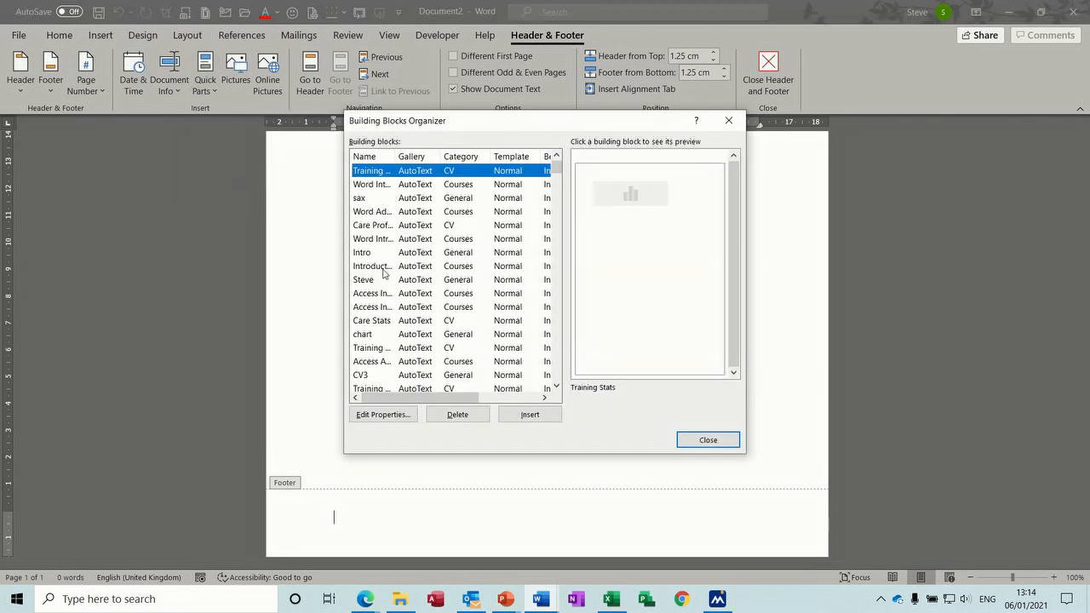
# Step: Insert the saved Spelling 1 footer, showing Document2 and page 1, and close footer editing
pyautogui.click(555, 177)
pyautogui.moveTo(554, 186); pyautogui.dragTo(552, 217)
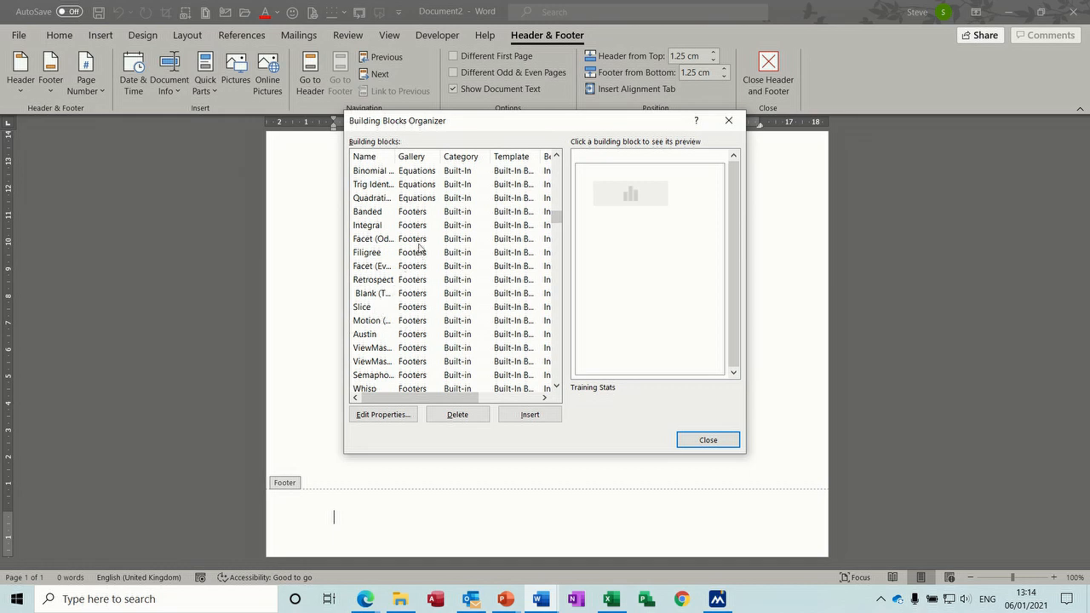
pyautogui.click(410, 213)
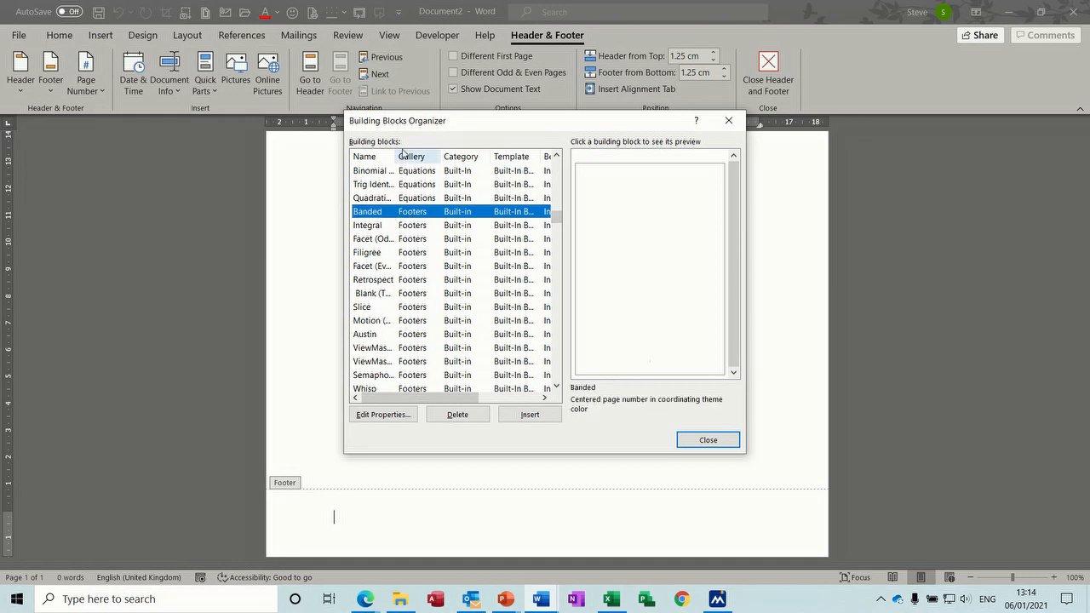
pyautogui.moveTo(394, 156); pyautogui.dragTo(450, 156)
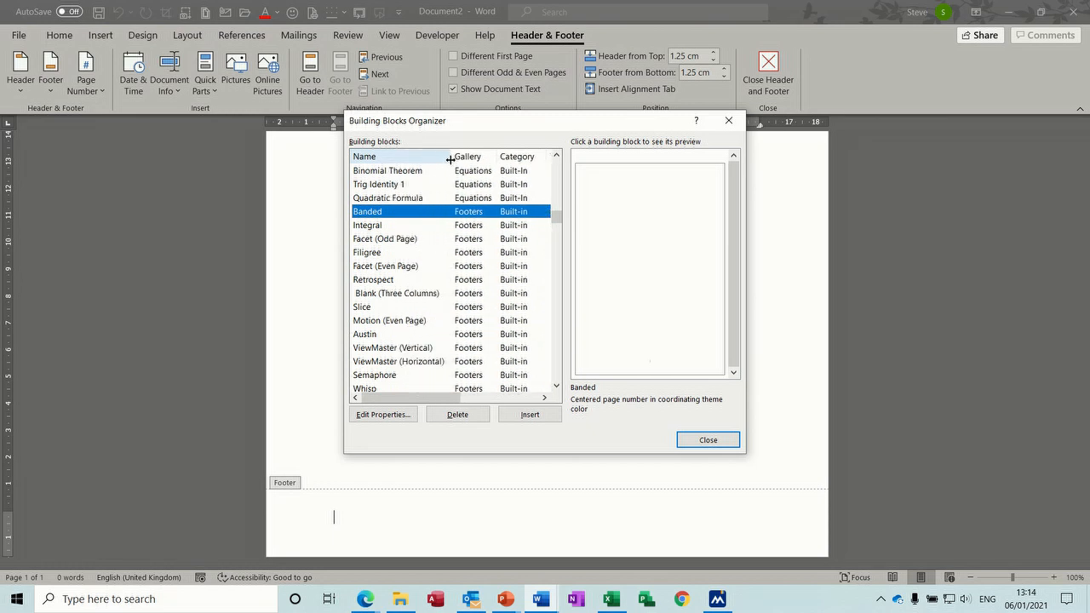
pyautogui.click(557, 386)
pyautogui.click(556, 386)
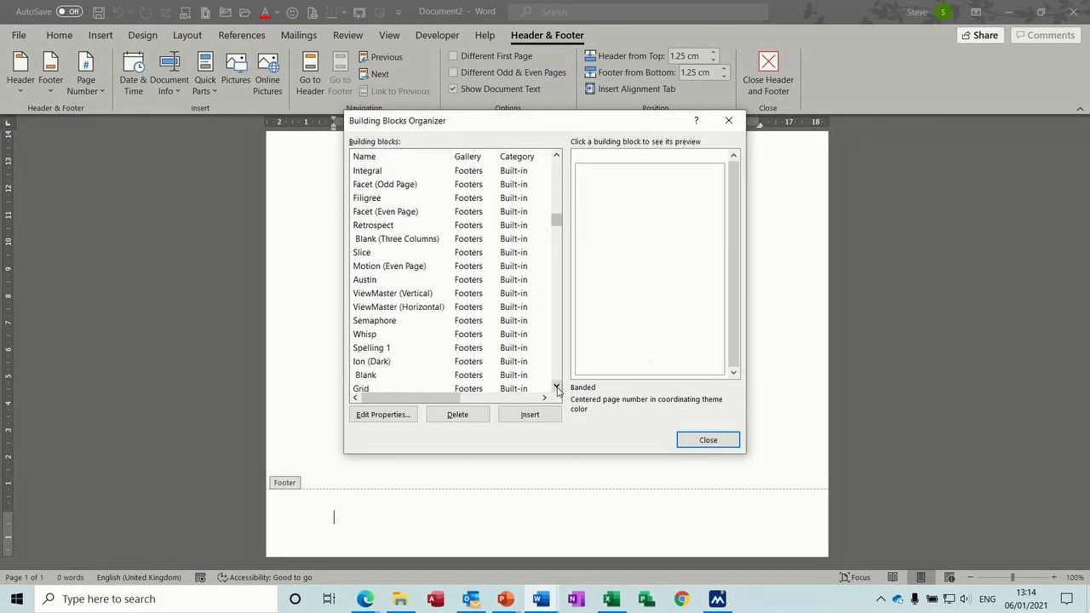
pyautogui.click(369, 348)
pyautogui.click(529, 414)
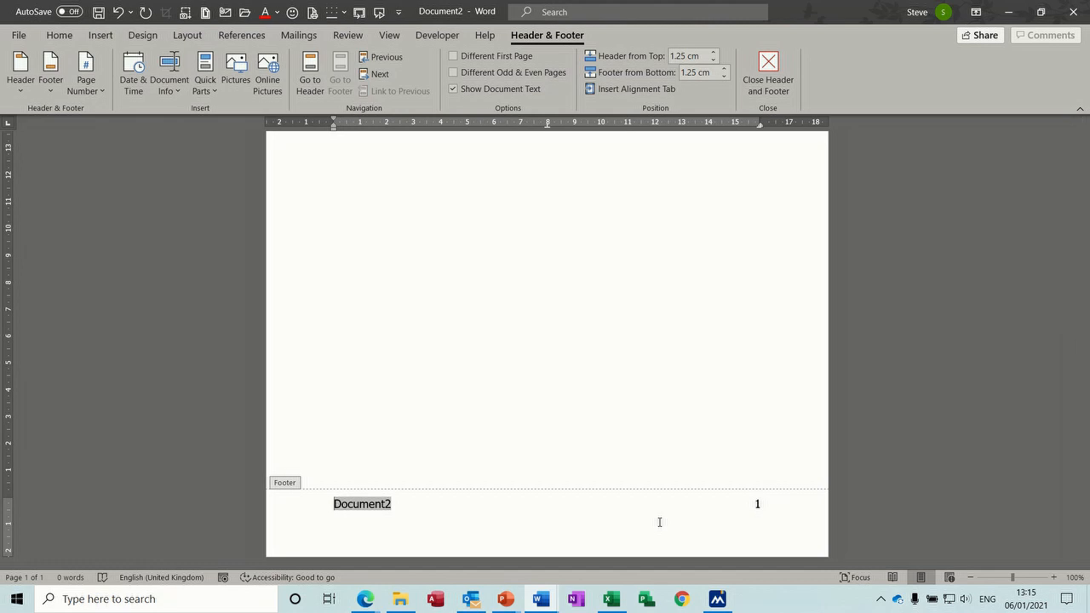
pyautogui.click(768, 68)
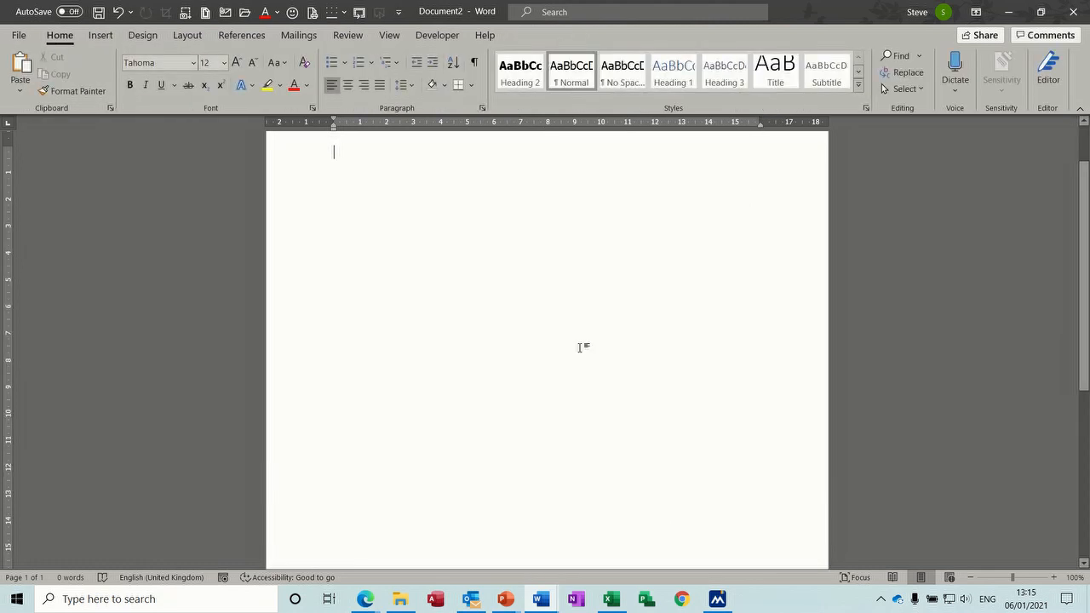
# Step: Close Document2 without saving and scroll back to page 1 of Spelling 1 2020
pyautogui.hotkey('ctrl', 'w')
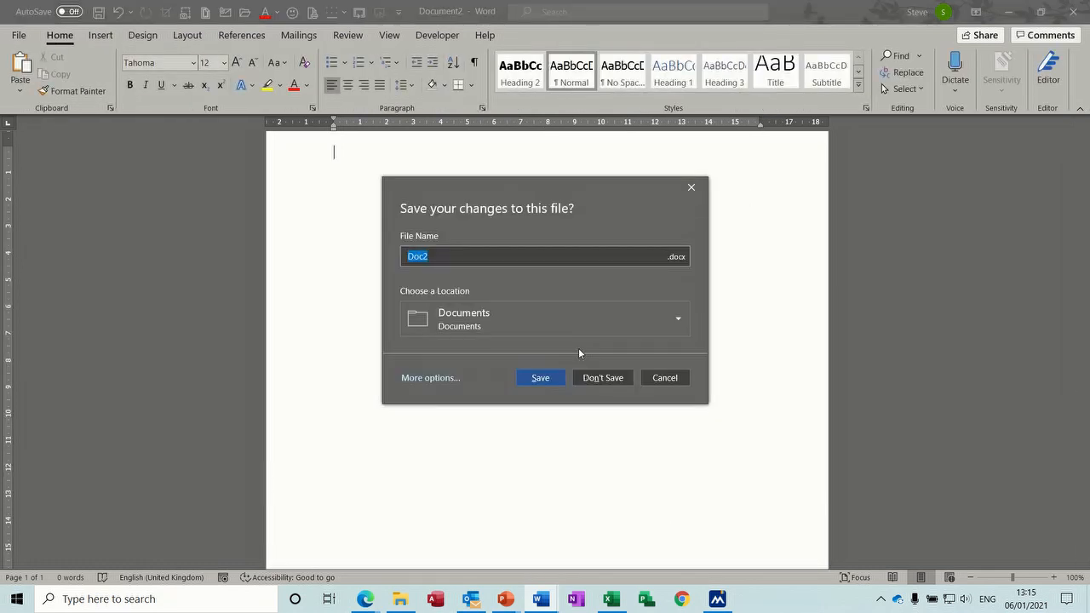
pyautogui.click(599, 377)
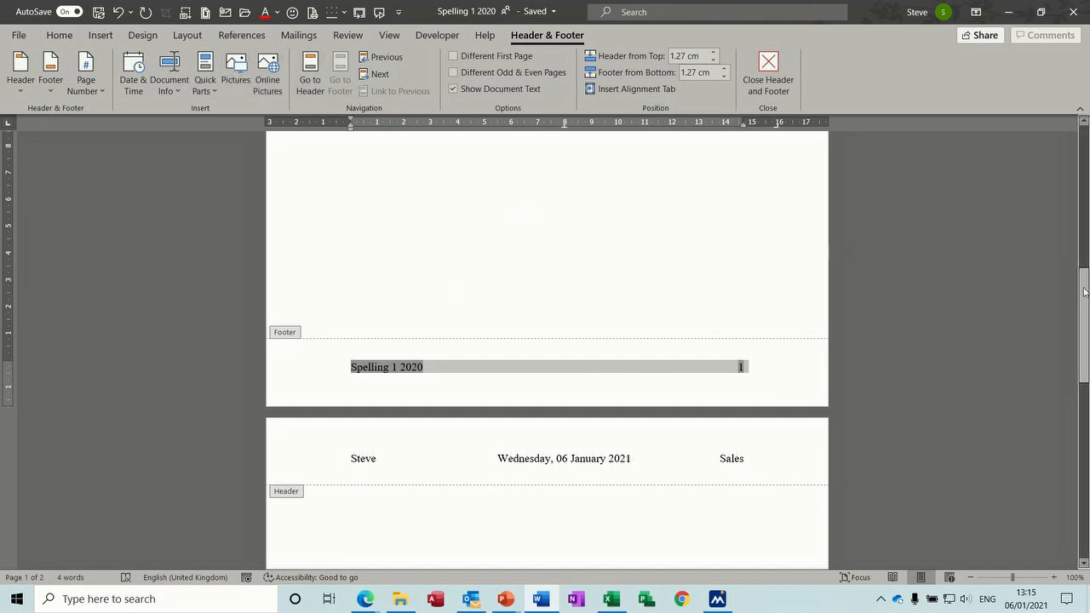
pyautogui.moveTo(1086, 308); pyautogui.dragTo(1083, 168)
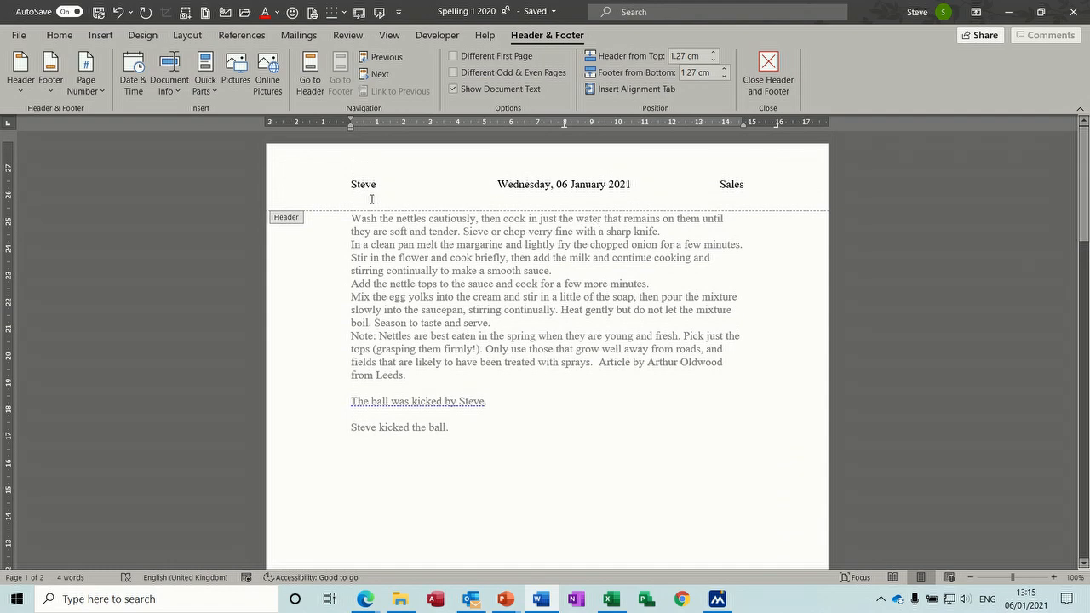
# Step: Insert the dragoon picture from Examples > Archive > PHOTOS > PHOTOS Waterloo into the footer
pyautogui.click(237, 74)
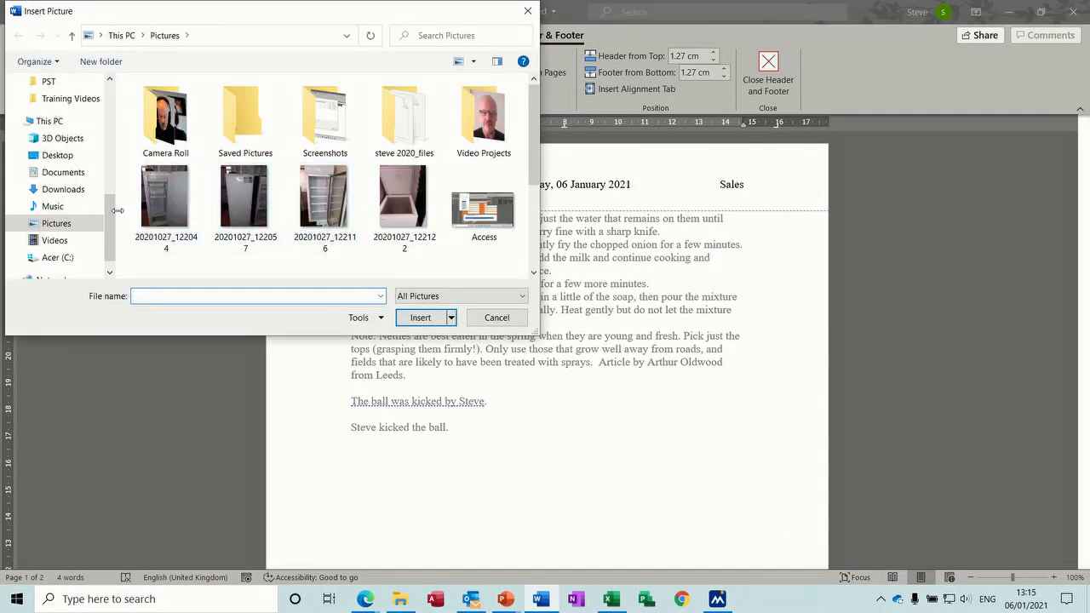
pyautogui.moveTo(112, 221); pyautogui.dragTo(111, 180)
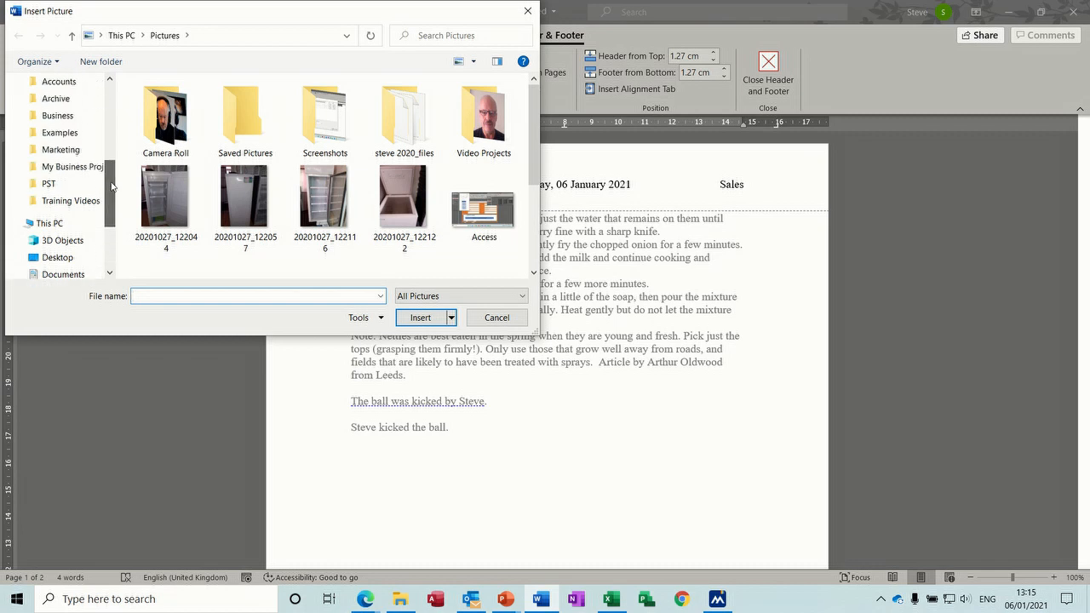
pyautogui.click(59, 133)
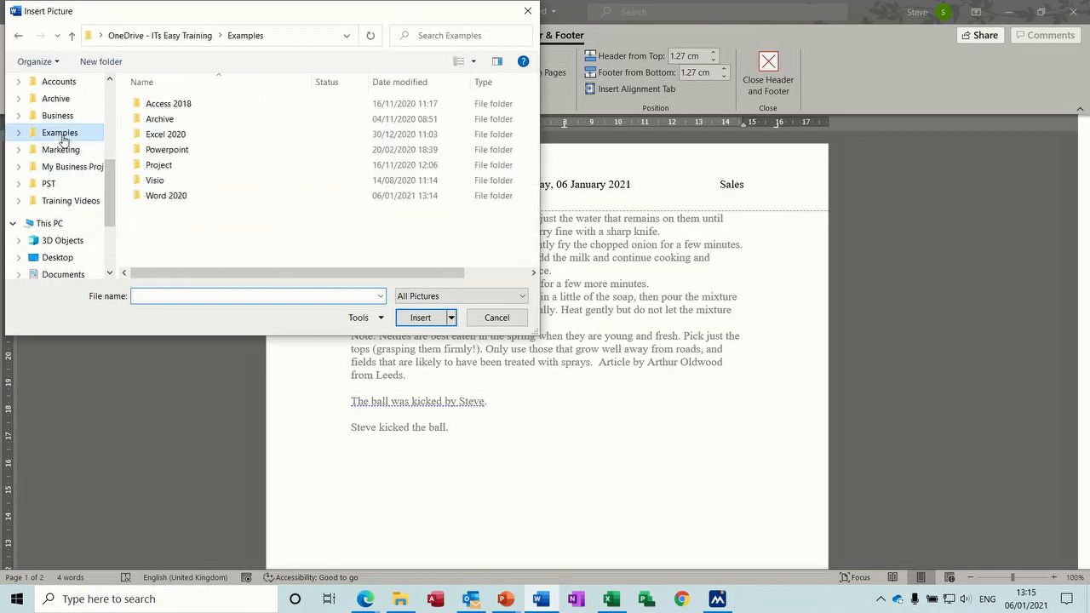
pyautogui.doubleClick(170, 120)
pyautogui.doubleClick(167, 212)
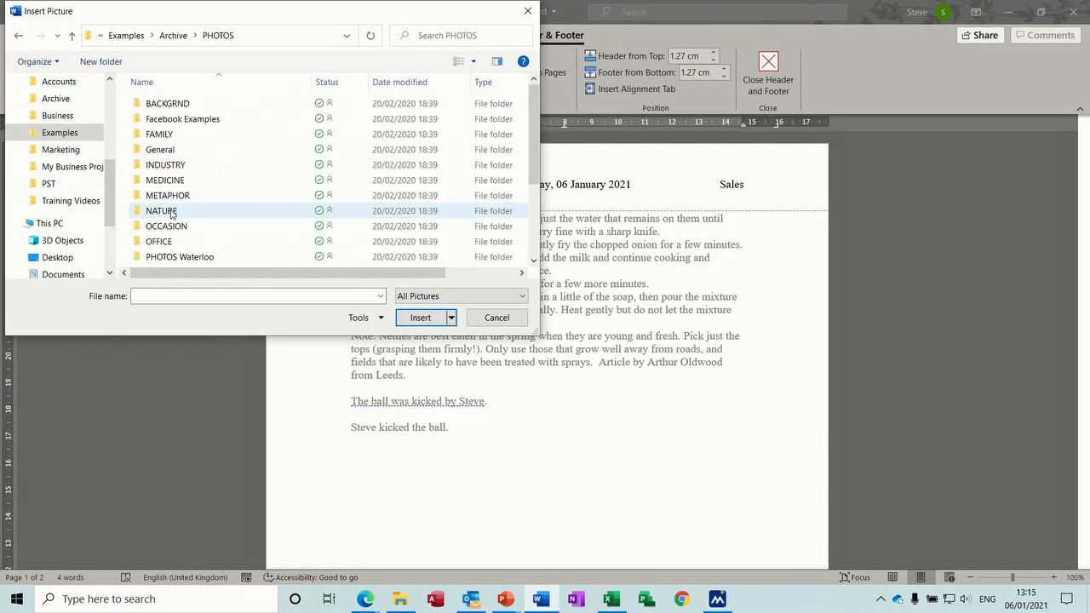
pyautogui.doubleClick(202, 254)
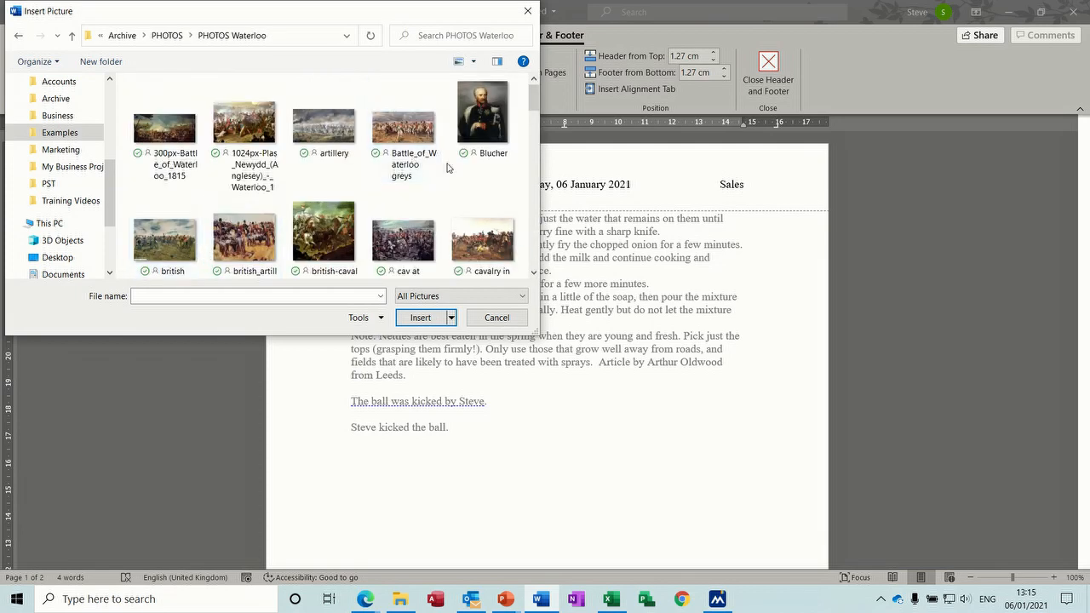
pyautogui.moveTo(535, 105); pyautogui.dragTo(535, 134)
pyautogui.doubleClick(171, 152)
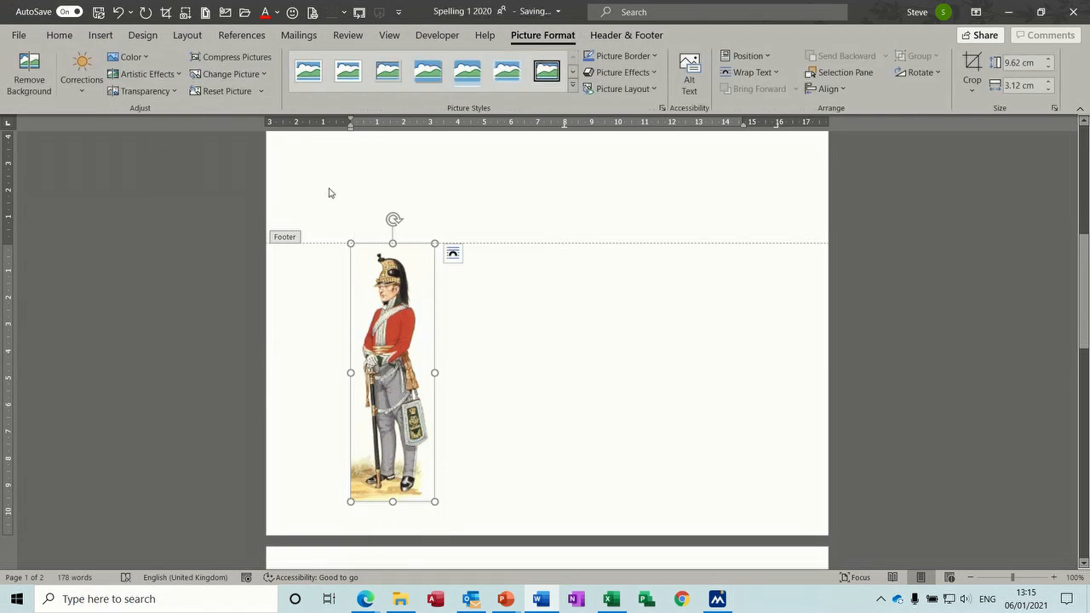
# Step: Set the soldier picture behind text and move it up beside the recipe text
pyautogui.click(452, 252)
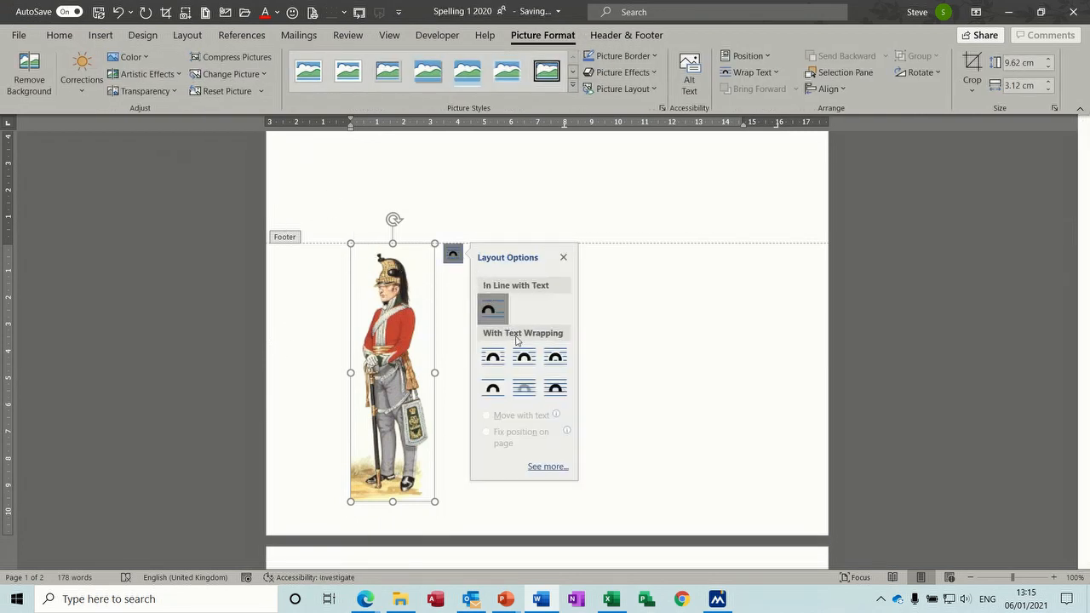
pyautogui.click(525, 387)
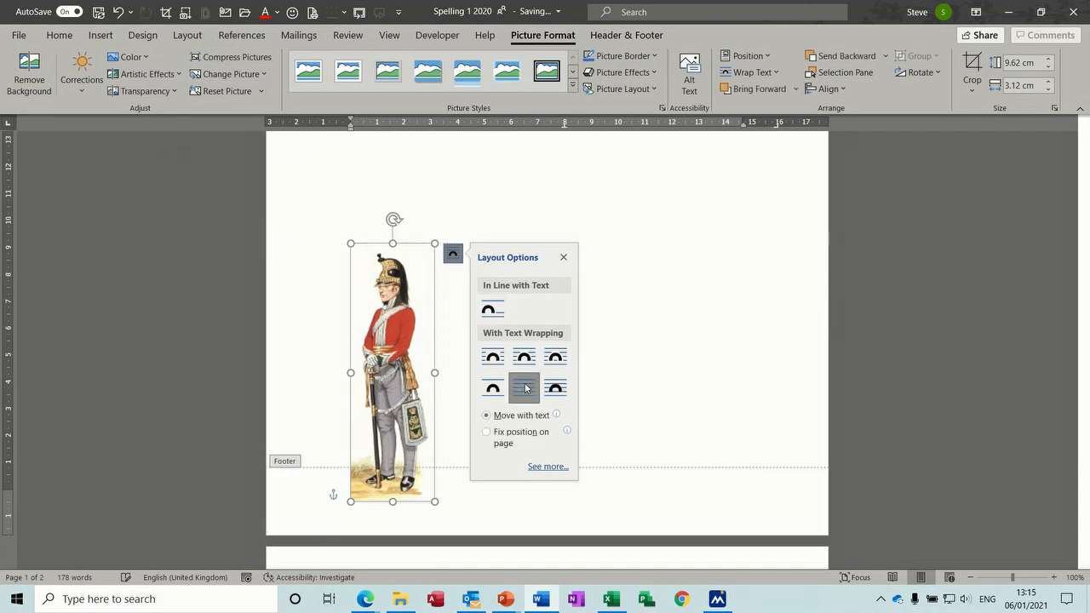
pyautogui.moveTo(413, 332); pyautogui.dragTo(629, 213)
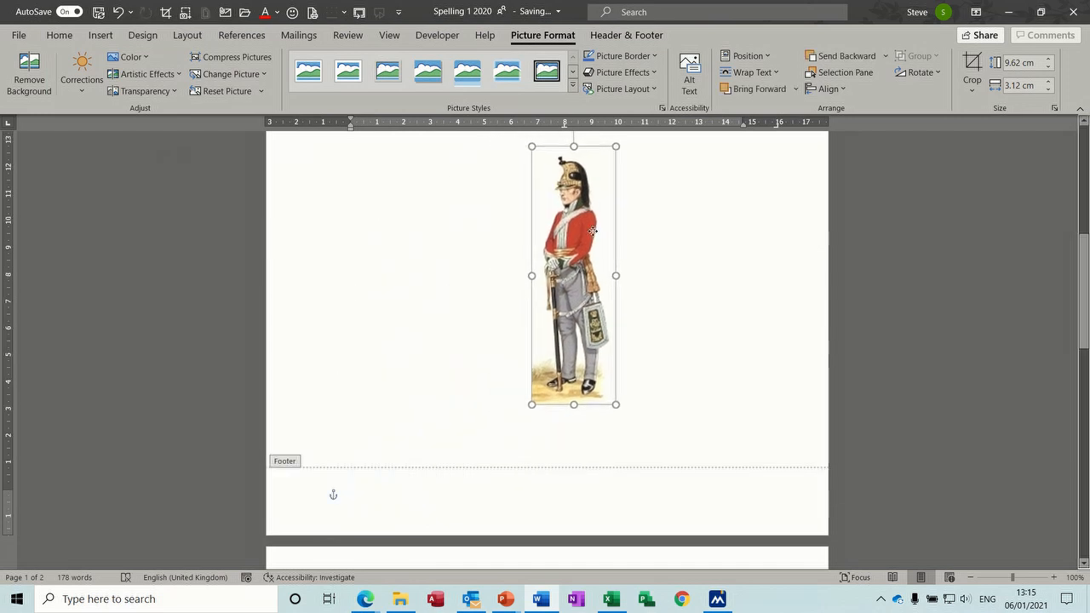
pyautogui.moveTo(1086, 321); pyautogui.dragTo(1084, 210)
pyautogui.moveTo(602, 540); pyautogui.dragTo(742, 225)
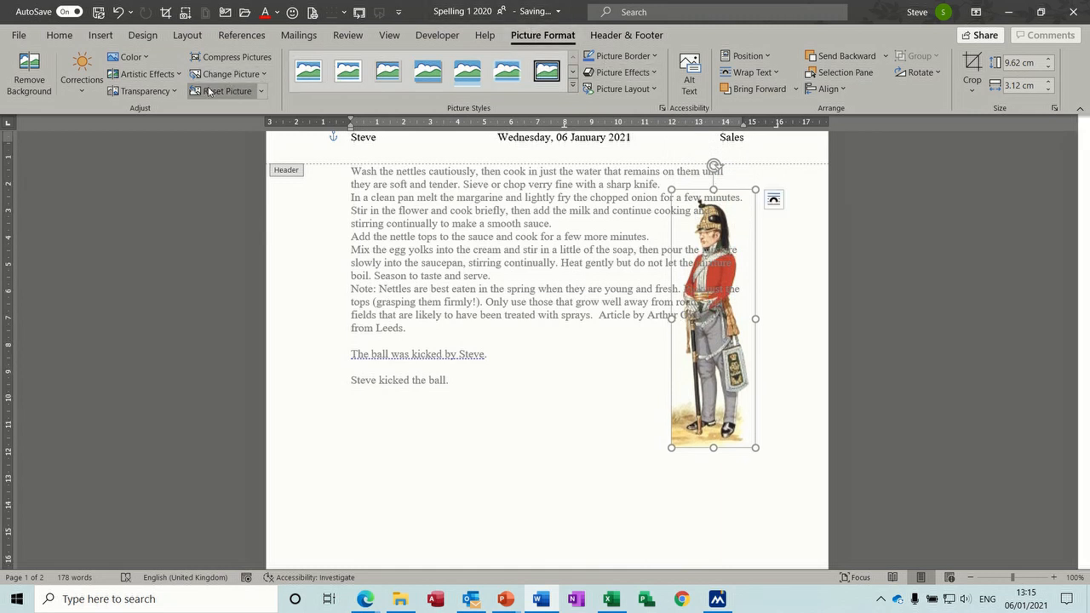
# Step: Make the soldier picture 50% transparent and return to the body text
pyautogui.click(170, 91)
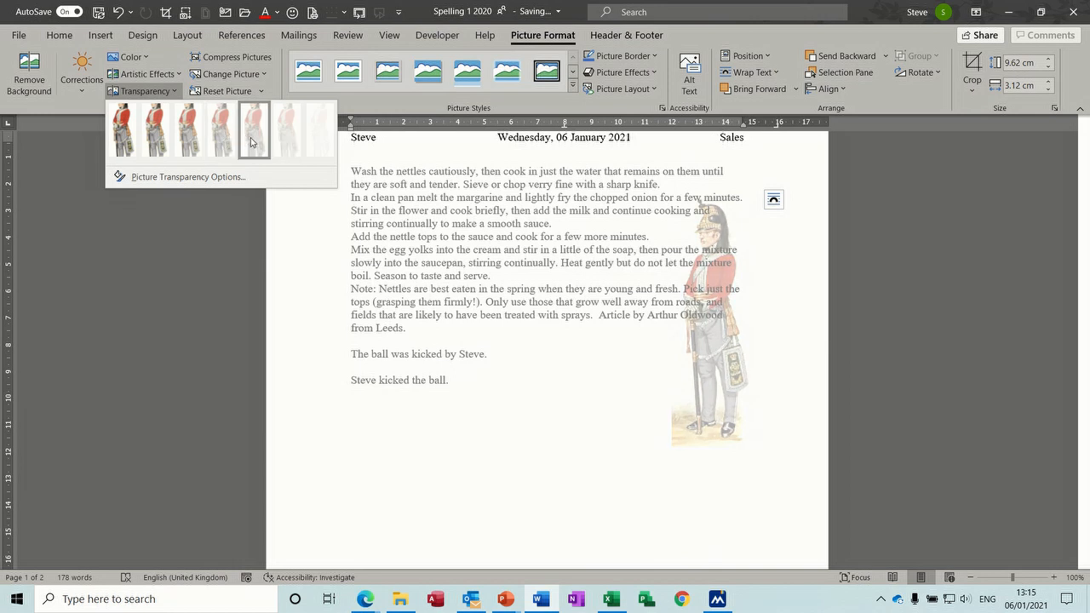
pyautogui.click(252, 137)
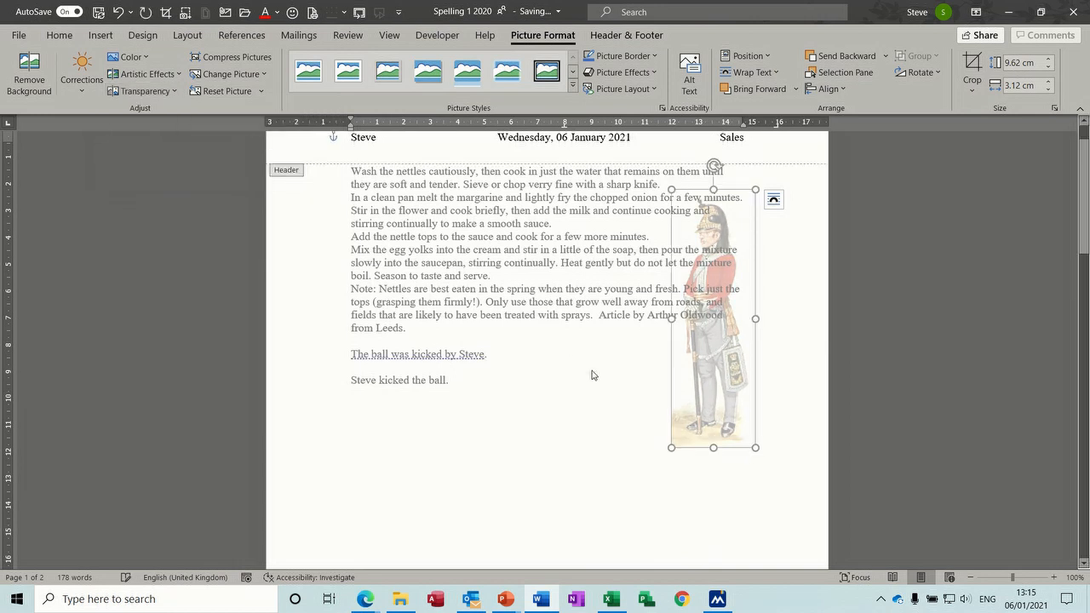
pyautogui.click(774, 201)
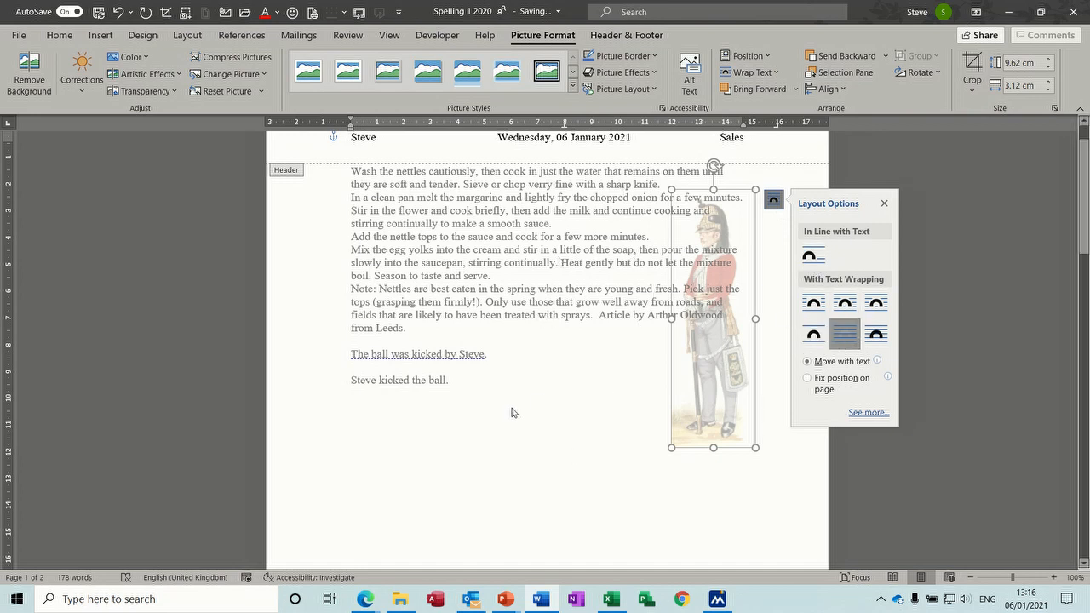
pyautogui.click(493, 452)
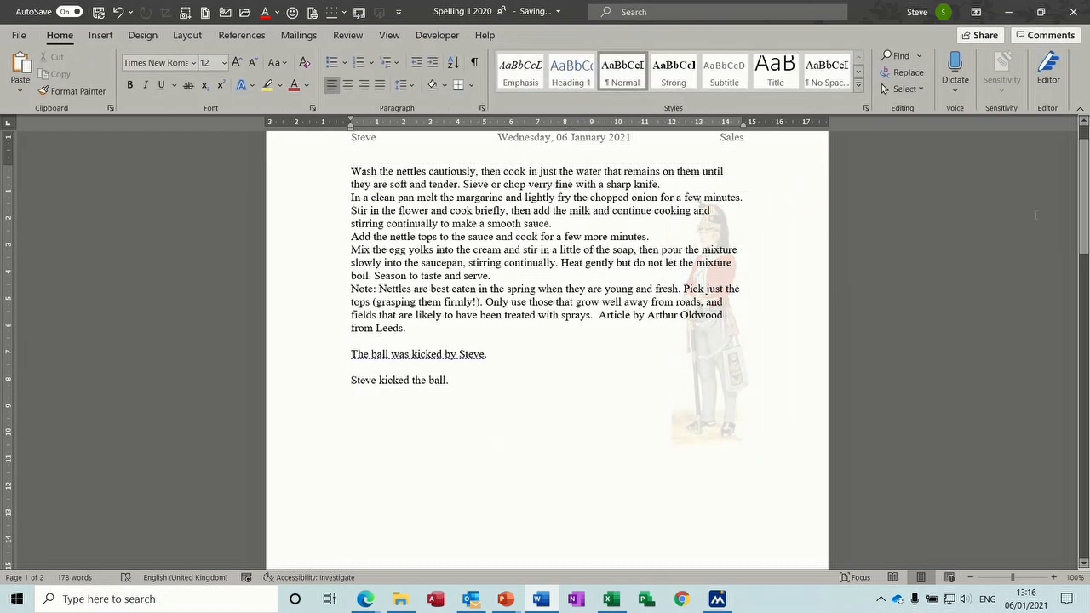
# Step: Adjust the alignment of the empty last line, right-aligning it and then restoring left alignment
pyautogui.moveTo(1088, 175); pyautogui.dragTo(1086, 132)
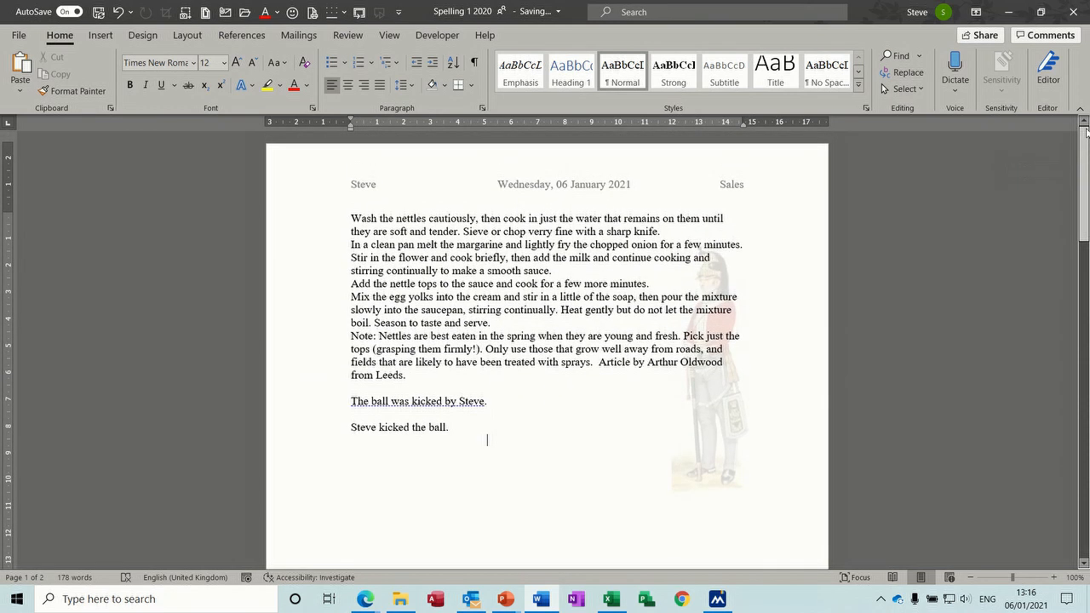
pyautogui.hotkey('ctrl', 'r')
pyautogui.rightClick(717, 387)
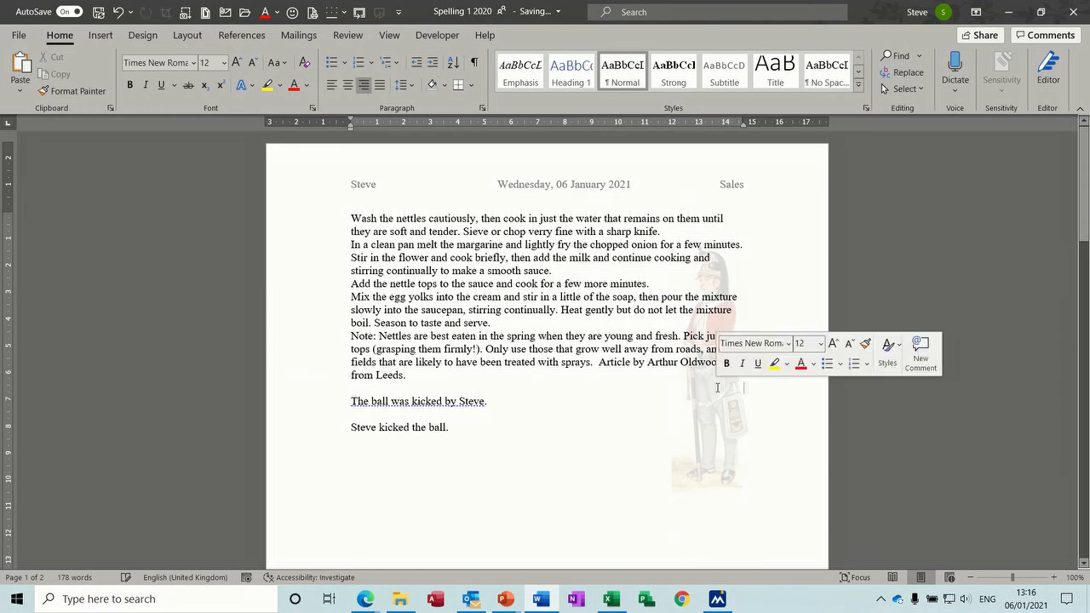
pyautogui.hotkey('ctrl', 'End')
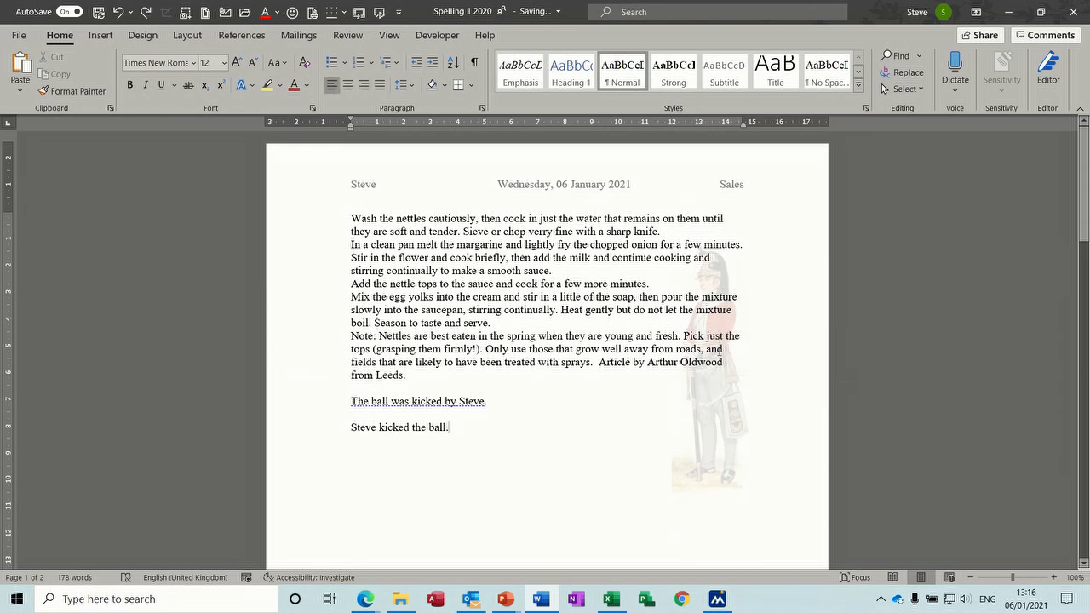
# Step: Drag the faded soldier watermark left behind the recipe text, then close header editing
pyautogui.doubleClick(652, 177)
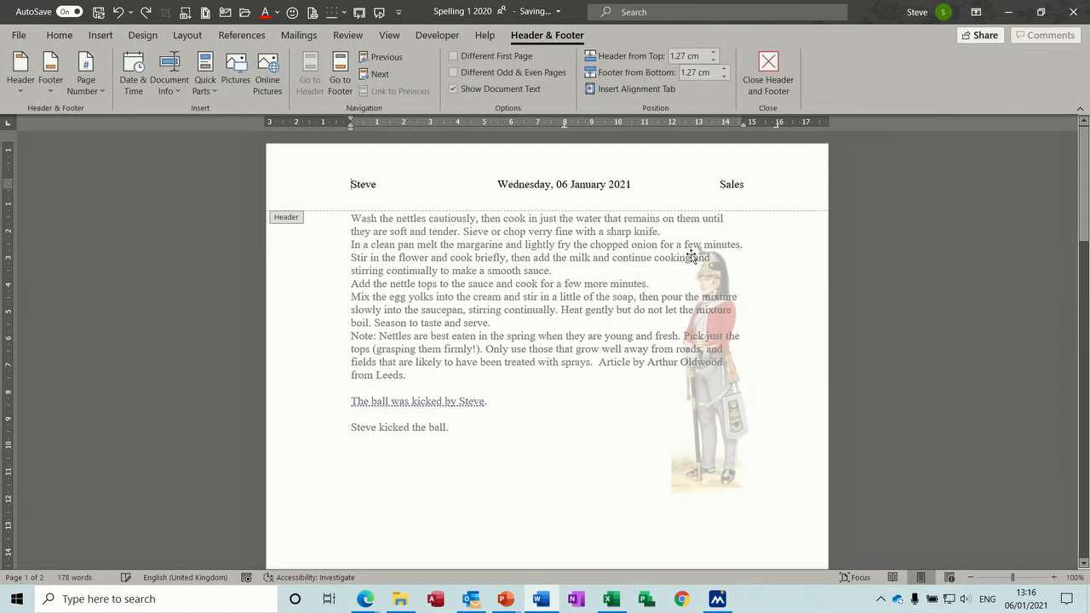
pyautogui.click(713, 287)
pyautogui.moveTo(731, 380); pyautogui.dragTo(593, 379)
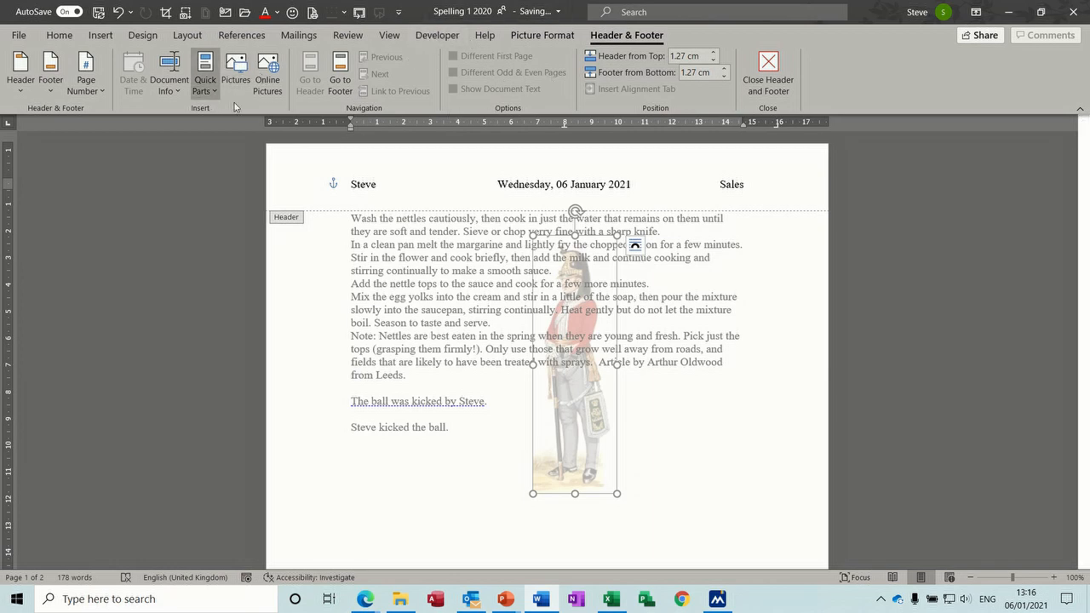
pyautogui.doubleClick(675, 446)
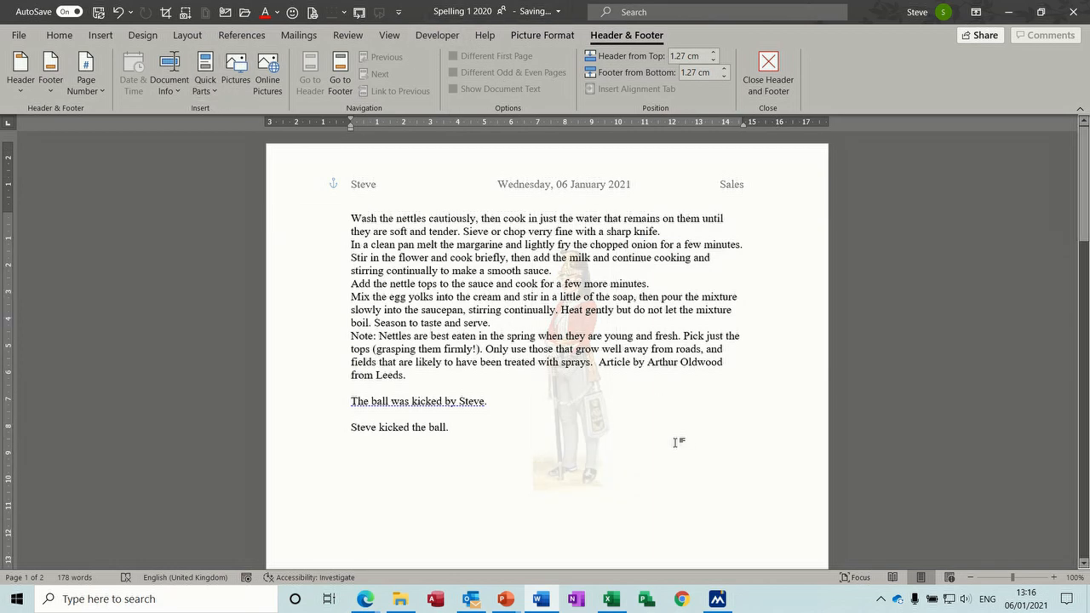
pyautogui.click(676, 441)
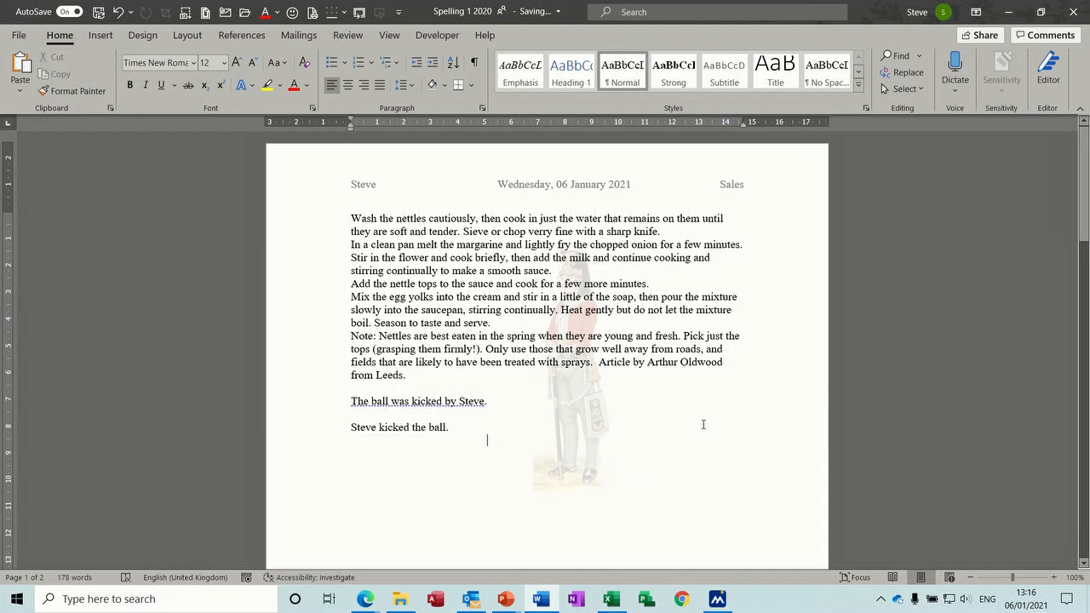
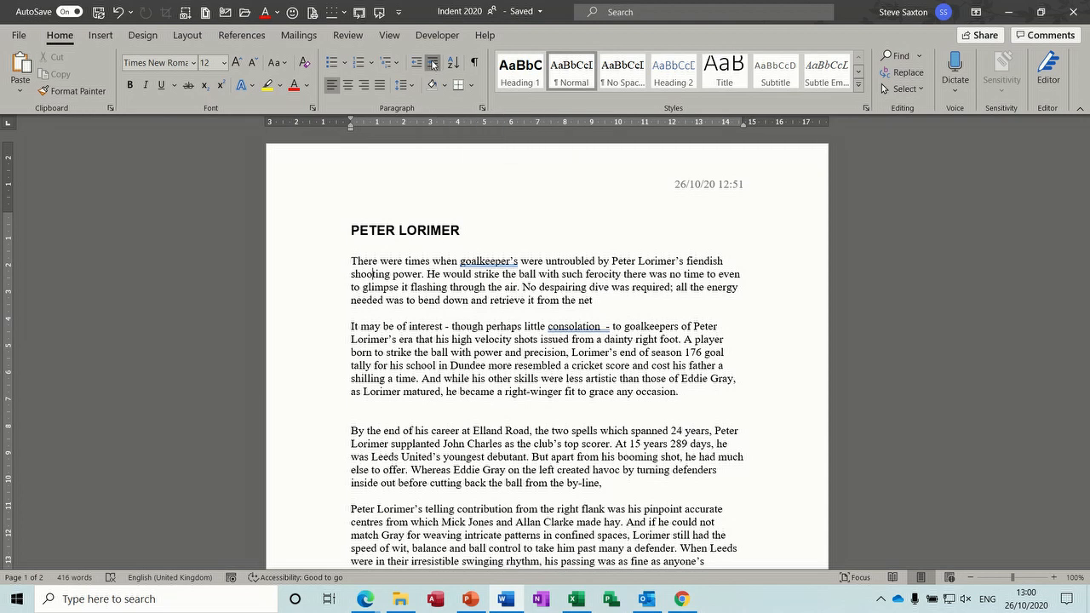
# Step: Indent the first paragraph with Increase Indent and the ruler's left indent marker
pyautogui.click(434, 64)
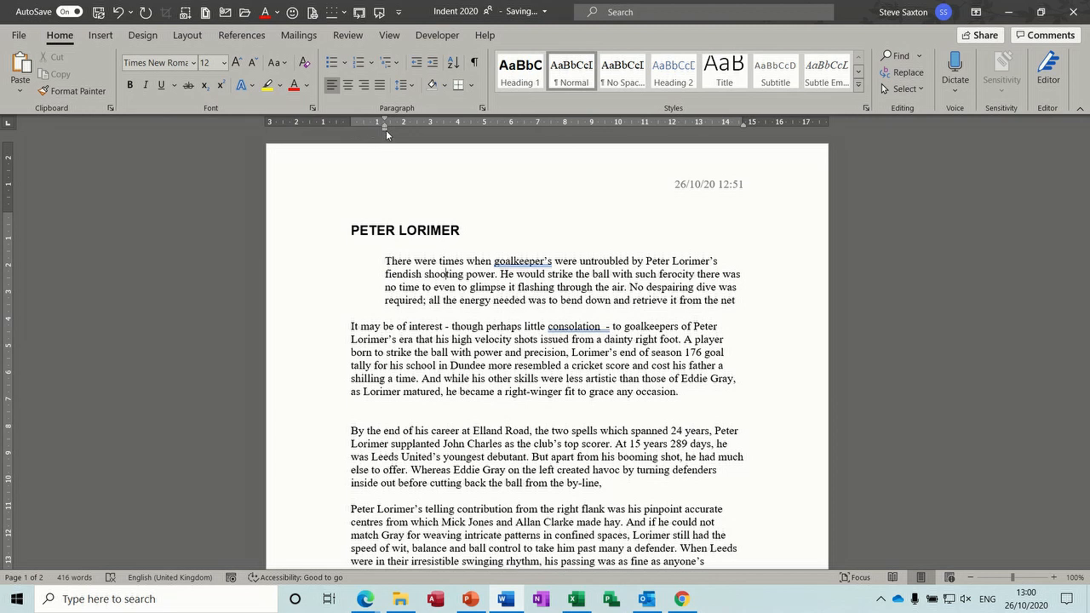
pyautogui.moveTo(385, 130); pyautogui.dragTo(385, 129)
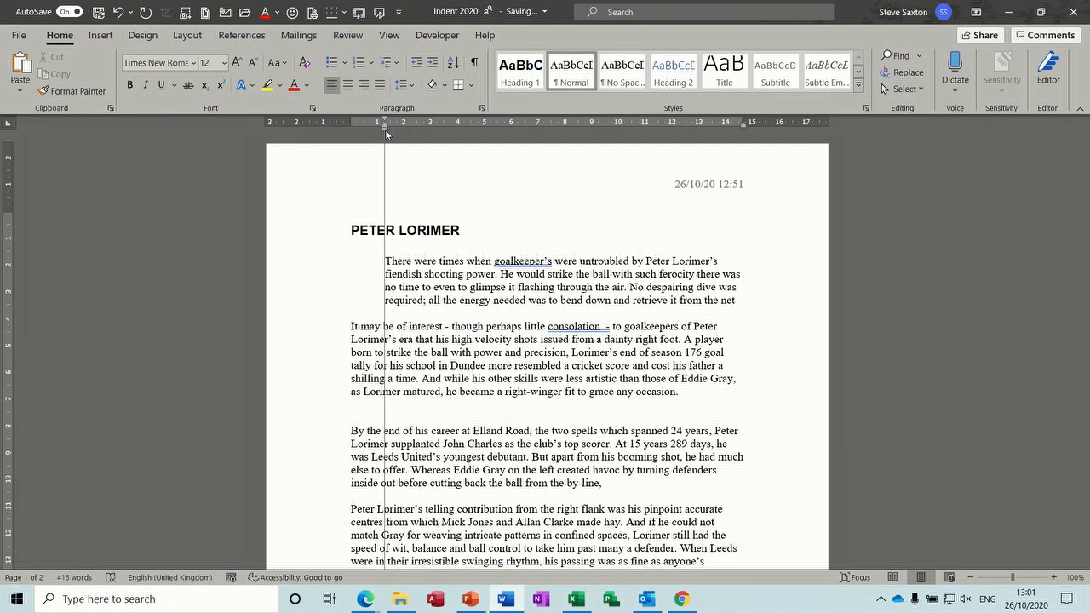
pyautogui.moveTo(385, 129); pyautogui.dragTo(385, 129)
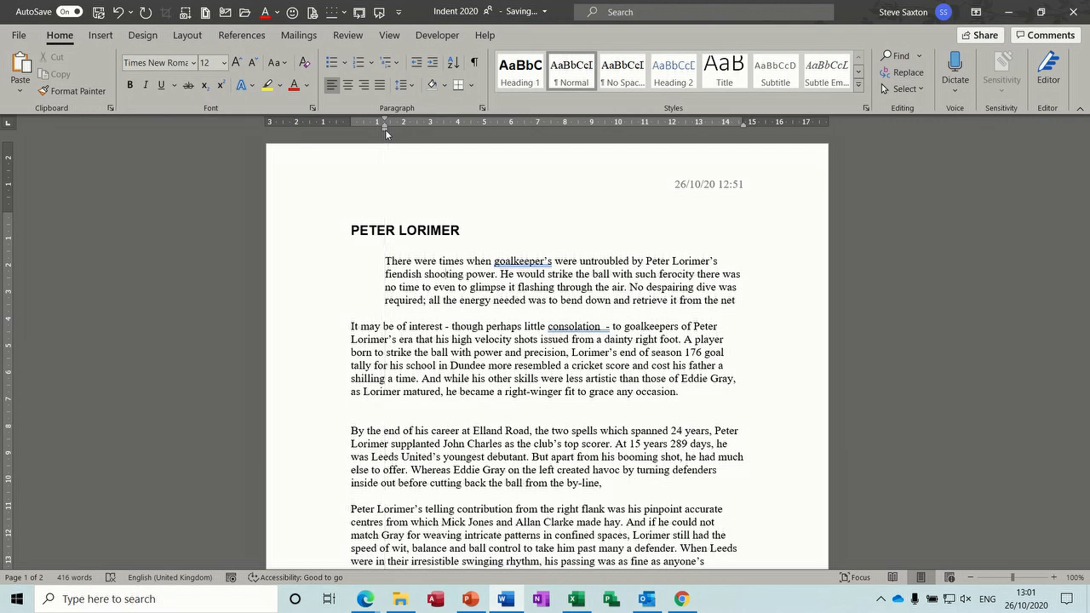
pyautogui.click(389, 37)
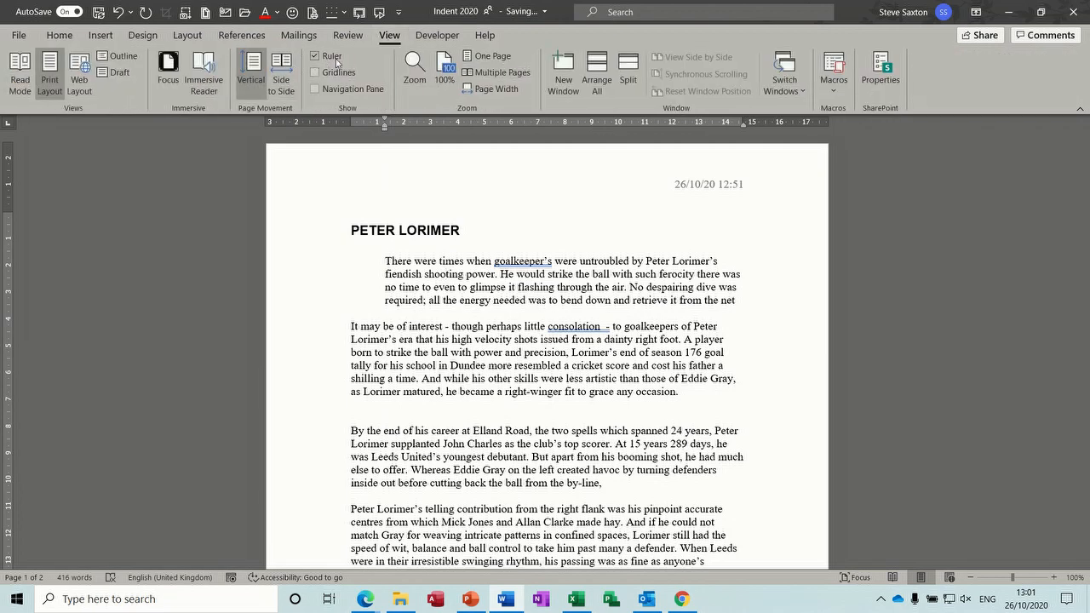
pyautogui.click(59, 36)
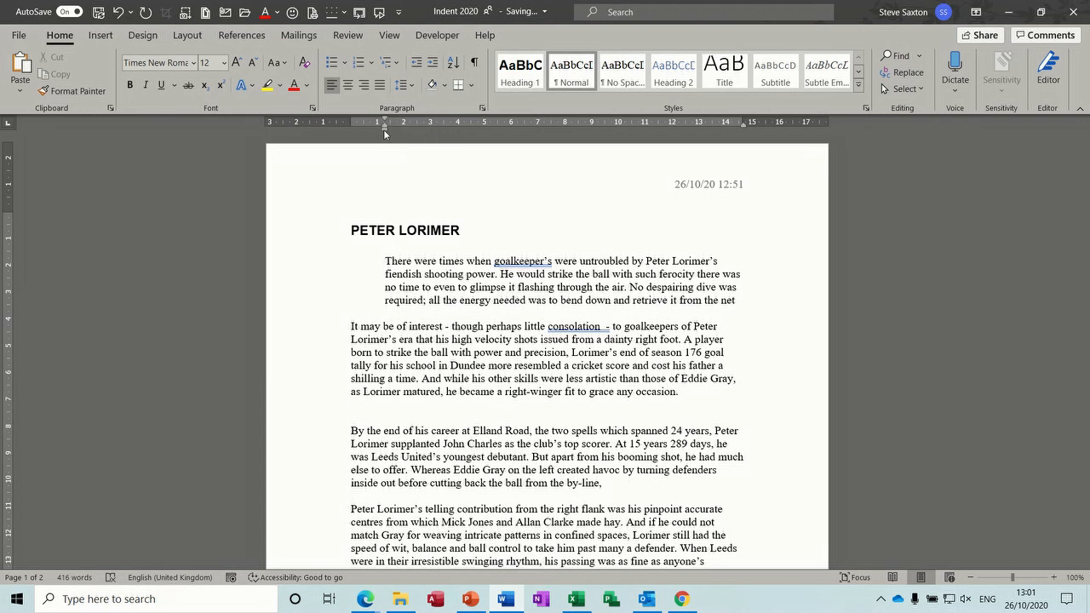
pyautogui.moveTo(385, 133)
pyautogui.mouseDown()
pyautogui.moveTo(417, 134)
pyautogui.moveTo(351, 128)
pyautogui.mouseUp()
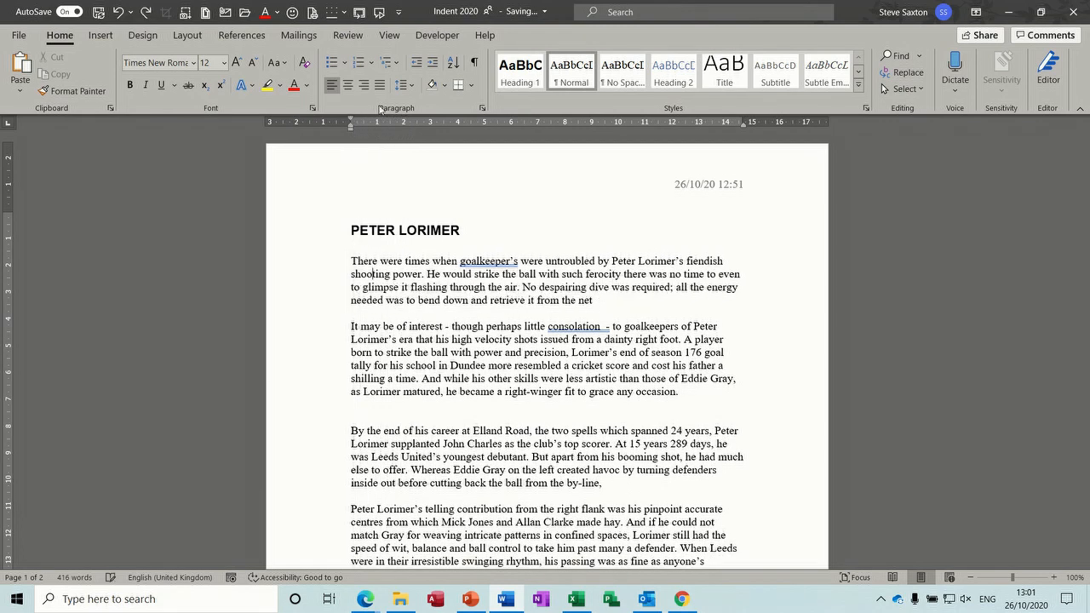
# Step: Indent the first paragraph three steps, then decrease it back to the margin
pyautogui.click(432, 64)
pyautogui.click(432, 64)
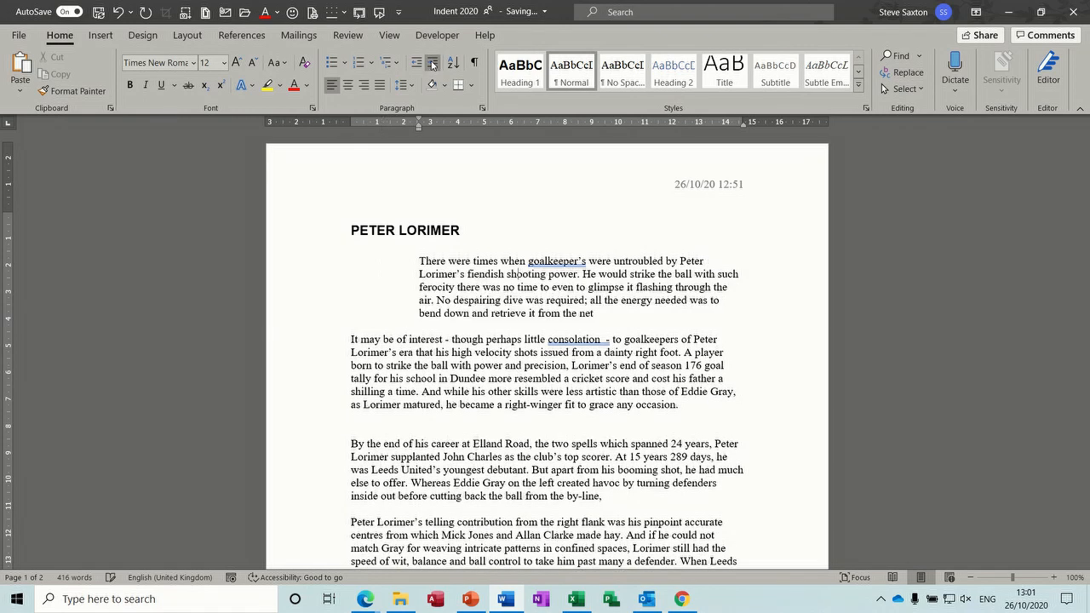
pyautogui.click(433, 64)
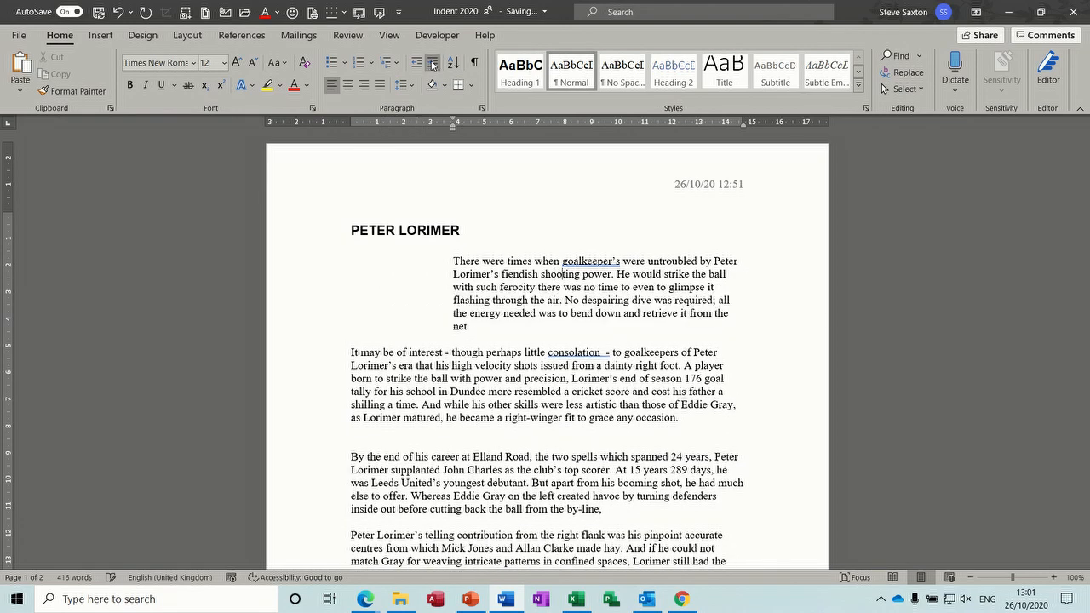
pyautogui.click(416, 64)
pyautogui.click(417, 64)
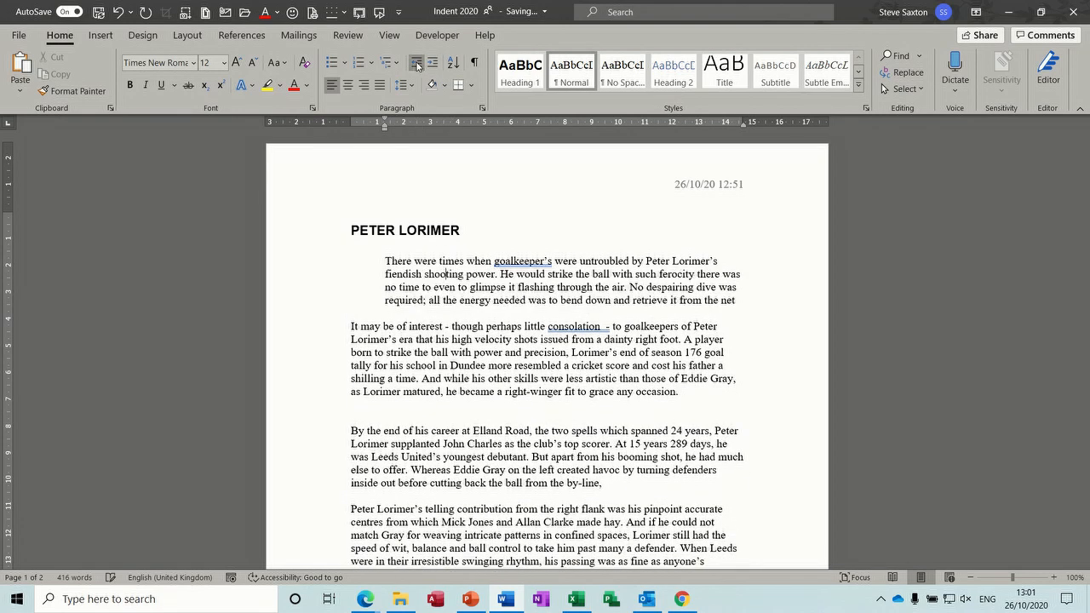
pyautogui.click(416, 64)
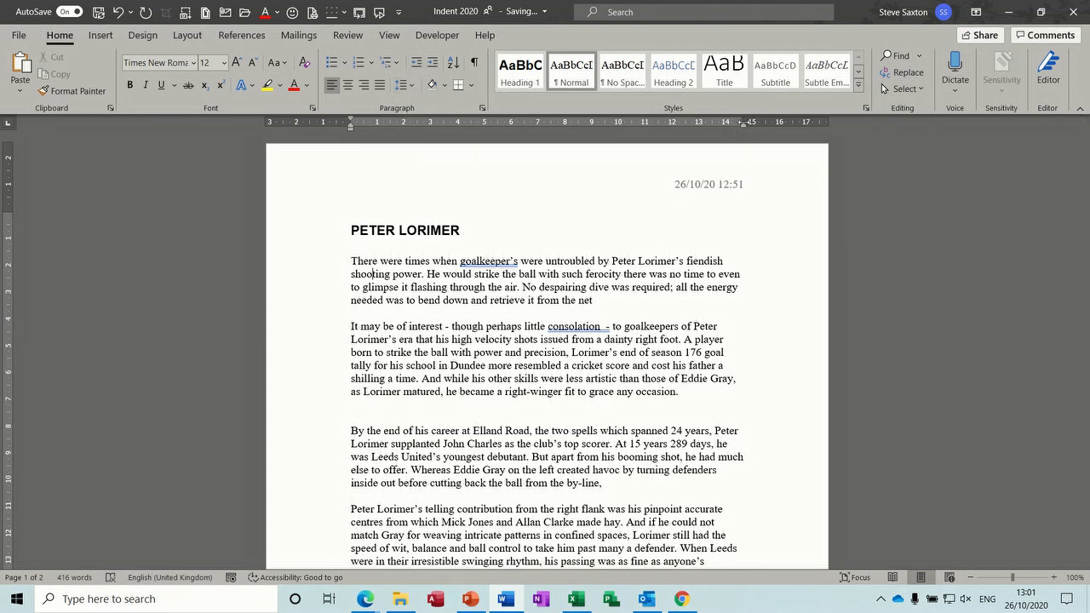
pyautogui.moveTo(742, 128)
pyautogui.mouseDown()
pyautogui.moveTo(632, 131)
pyautogui.moveTo(743, 130)
pyautogui.mouseUp()
# Step: Give the first two paragraphs left and first-line indents, a 13 cm right indent, and justification
pyautogui.click(322, 266)
pyautogui.moveTo(321, 294); pyautogui.dragTo(322, 387)
pyautogui.moveTo(324, 391); pyautogui.dragTo(323, 392)
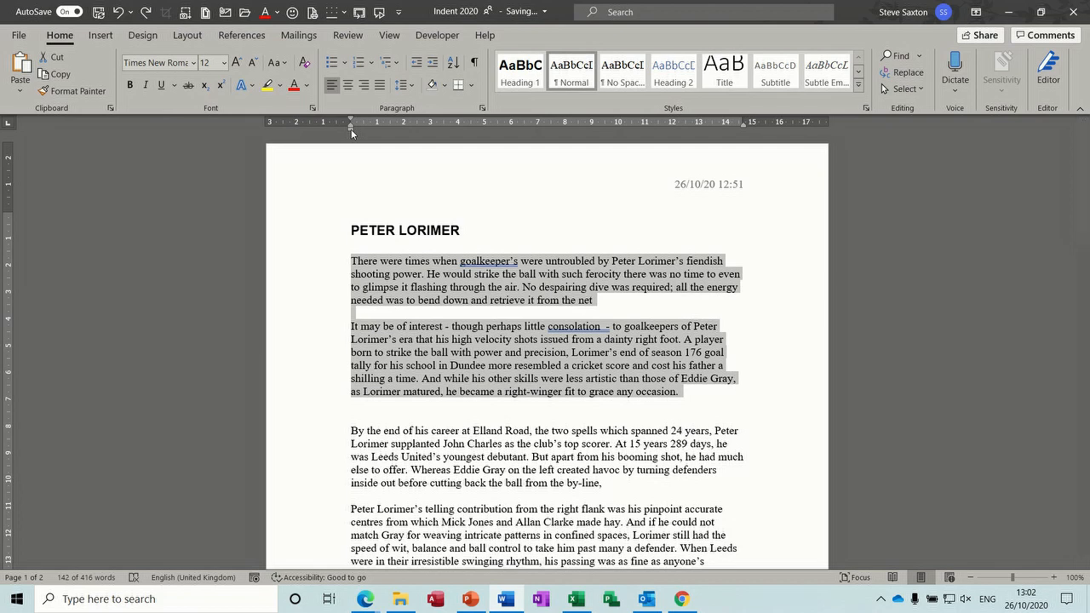
pyautogui.moveTo(351, 128)
pyautogui.mouseDown()
pyautogui.moveTo(403, 129)
pyautogui.moveTo(352, 130)
pyautogui.mouseUp()
pyautogui.moveTo(351, 122); pyautogui.dragTo(404, 125)
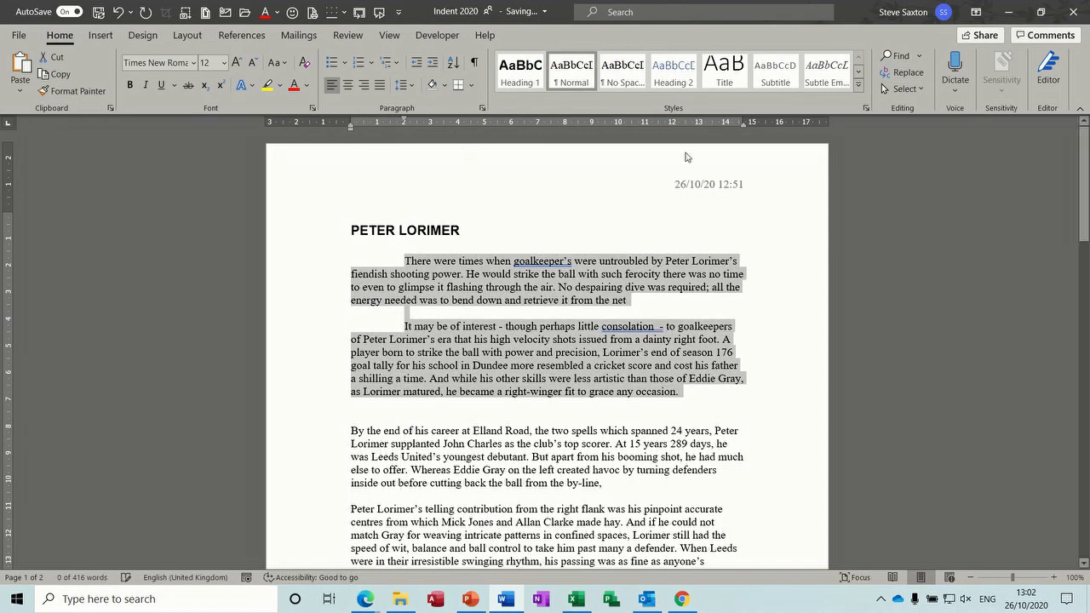
pyautogui.moveTo(746, 127); pyautogui.dragTo(682, 128)
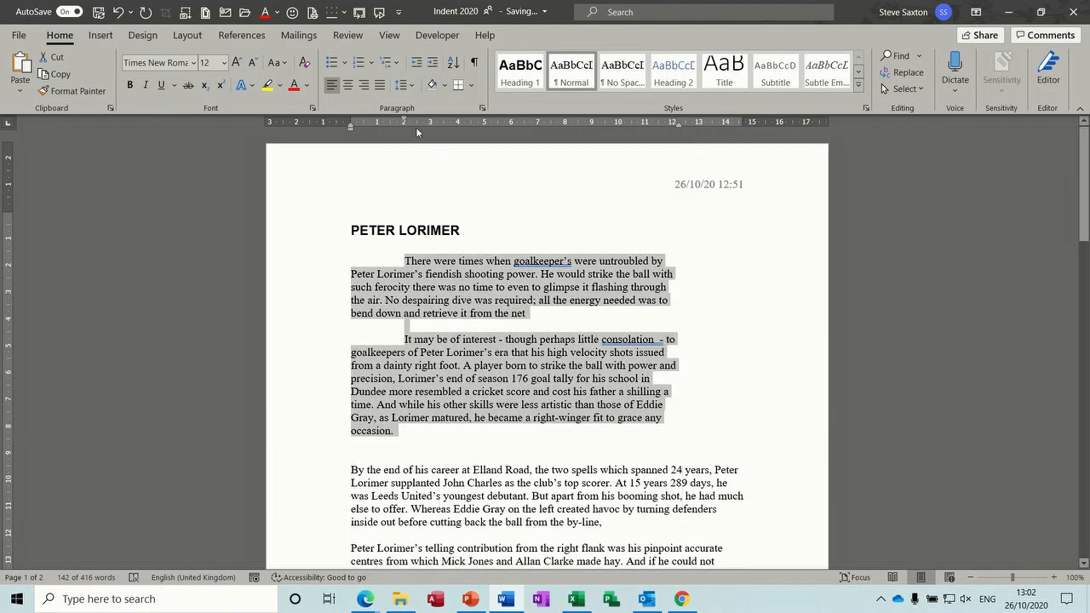
pyautogui.click(379, 85)
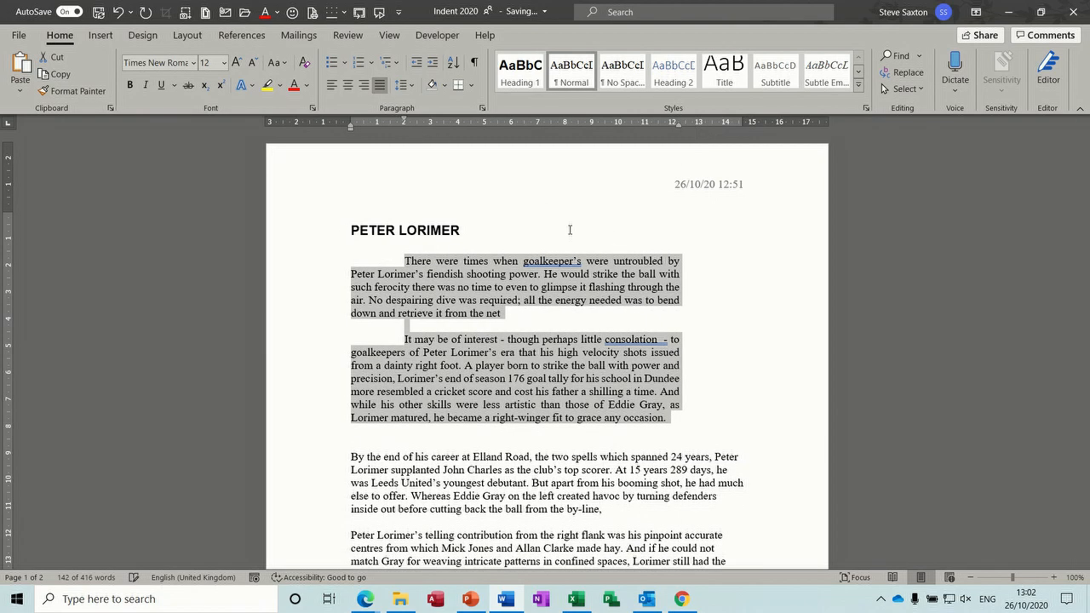
pyautogui.moveTo(677, 124); pyautogui.dragTo(677, 124)
# Step: Clear the indents and justification from both paragraphs with Ctrl+Q
pyautogui.hotkey('ctrl', 'q')
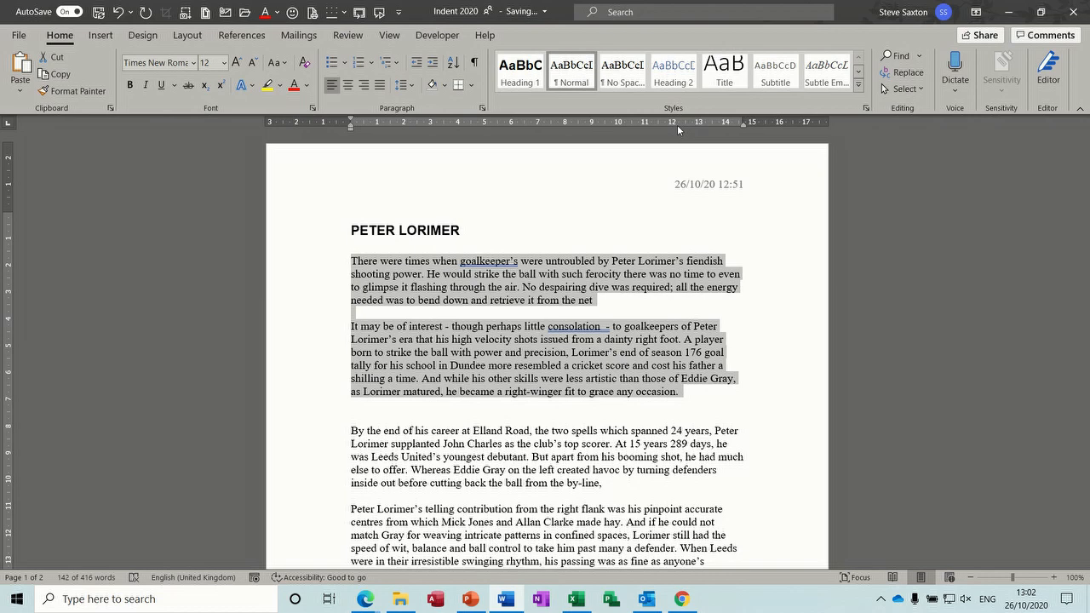
pyautogui.hotkey('ctrl', 'z')
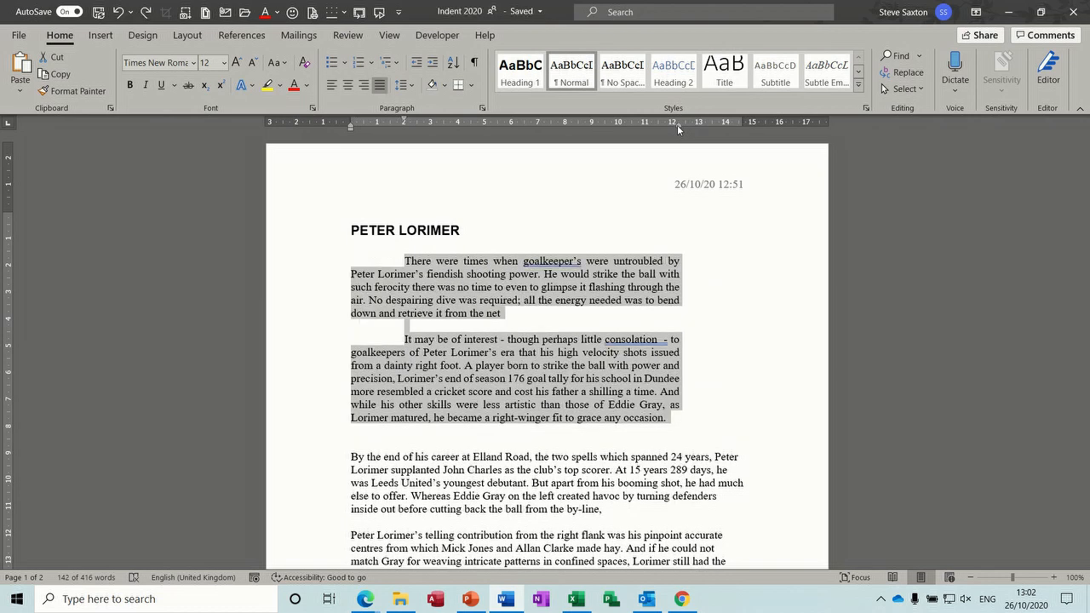
pyautogui.hotkey('ctrl', 'q')
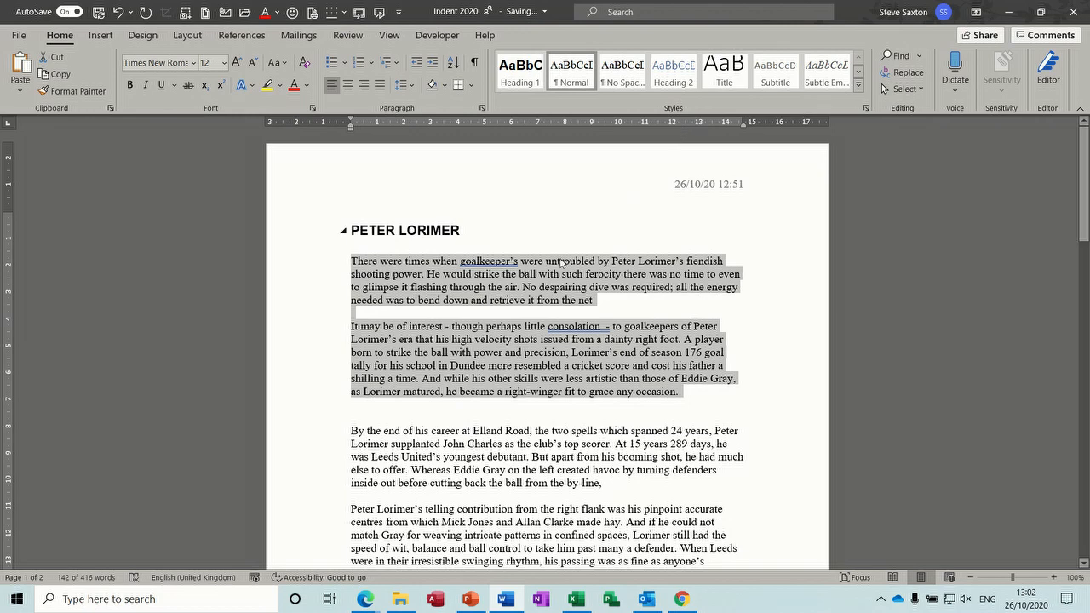
# Step: Try first-line and hanging indents on the first paragraph, then return it to the margin
pyautogui.click(468, 289)
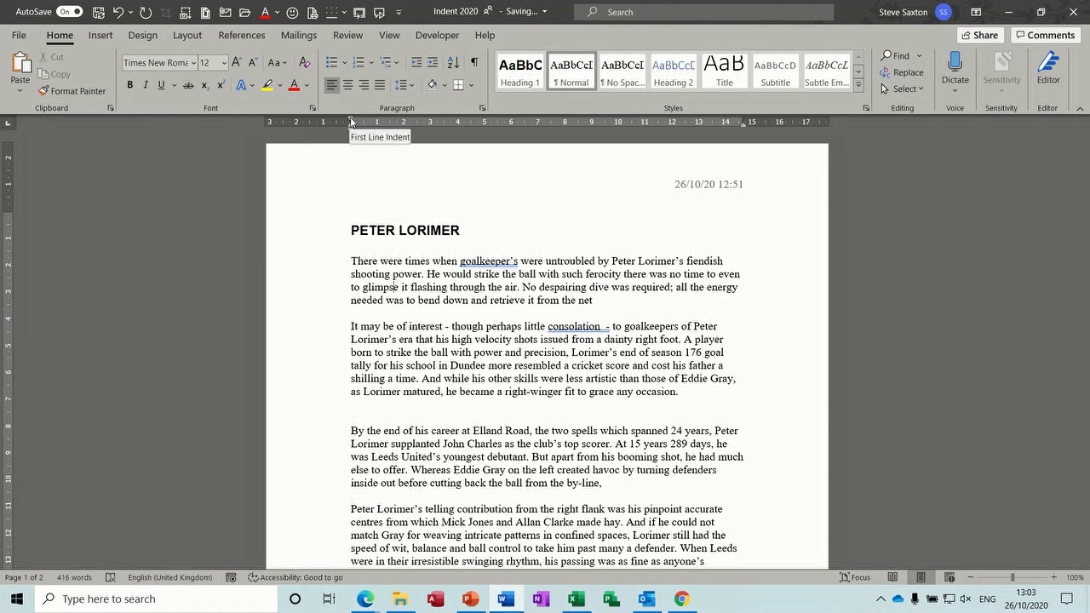
pyautogui.moveTo(350, 122); pyautogui.dragTo(403, 121)
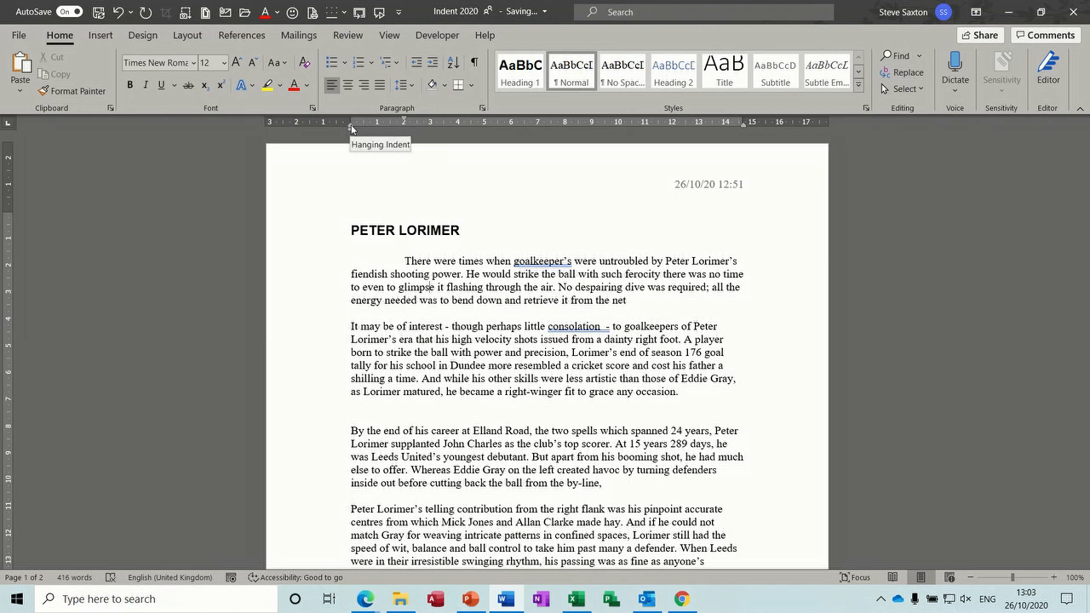
pyautogui.moveTo(350, 126); pyautogui.dragTo(457, 123)
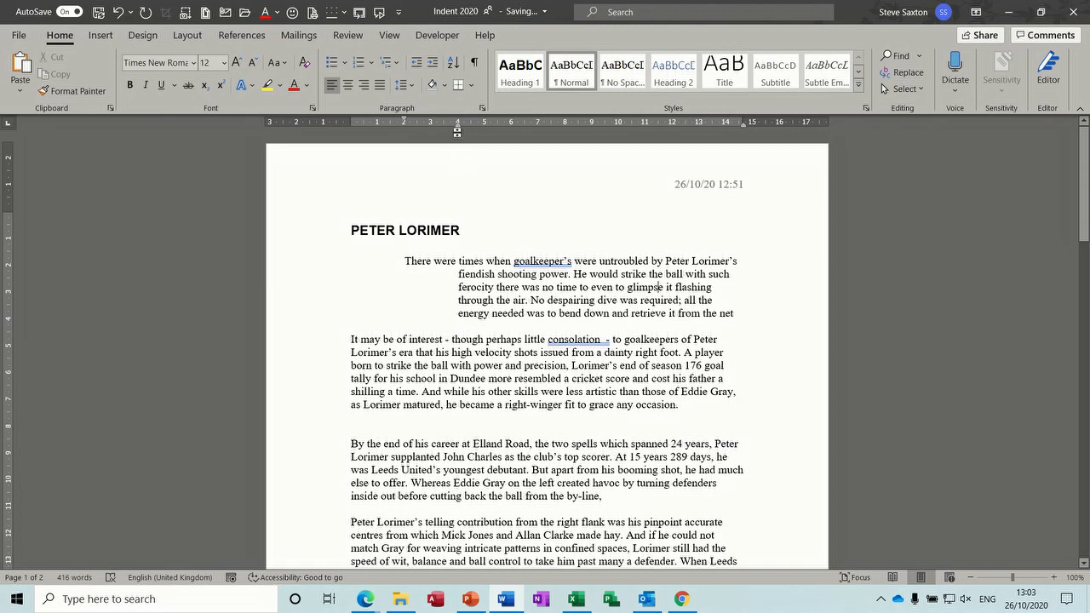
pyautogui.moveTo(457, 130)
pyautogui.mouseDown()
pyautogui.moveTo(506, 135)
pyautogui.moveTo(406, 135)
pyautogui.moveTo(451, 133)
pyautogui.mouseUp()
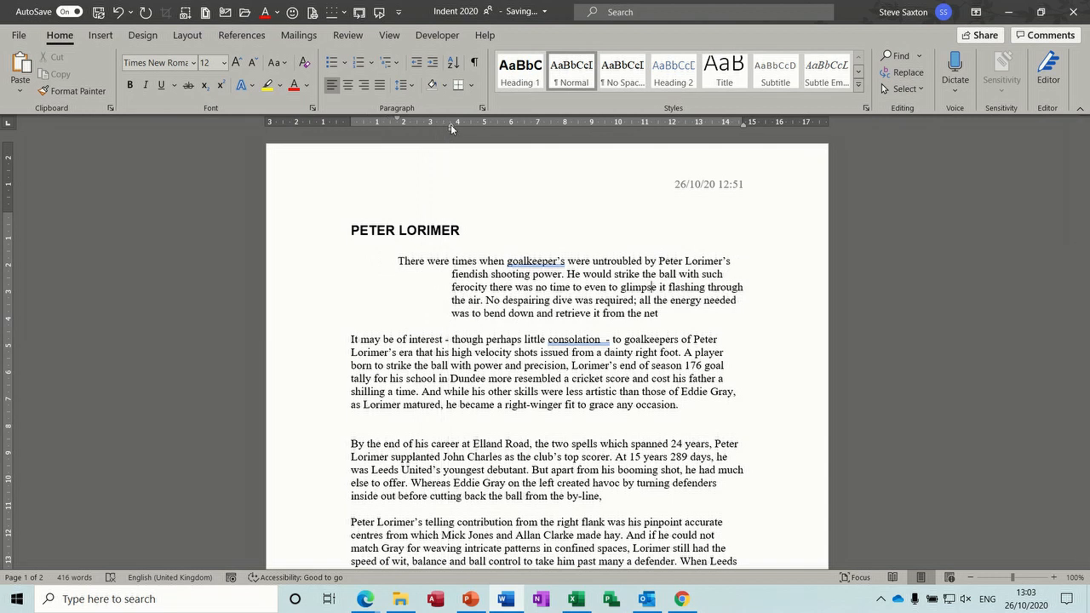
pyautogui.moveTo(451, 129); pyautogui.dragTo(398, 128)
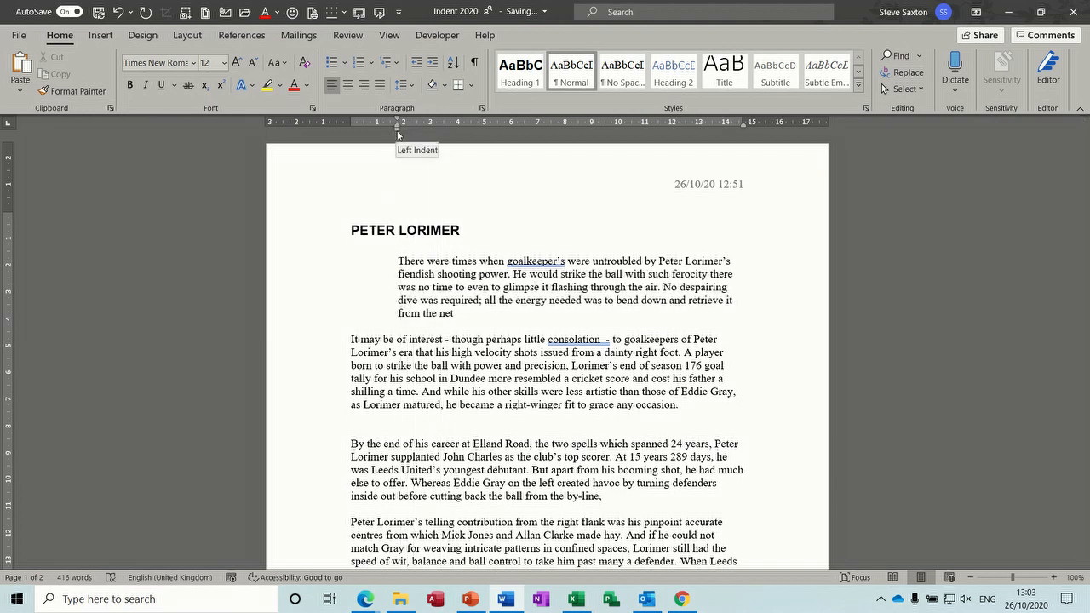
pyautogui.moveTo(398, 133); pyautogui.dragTo(323, 122)
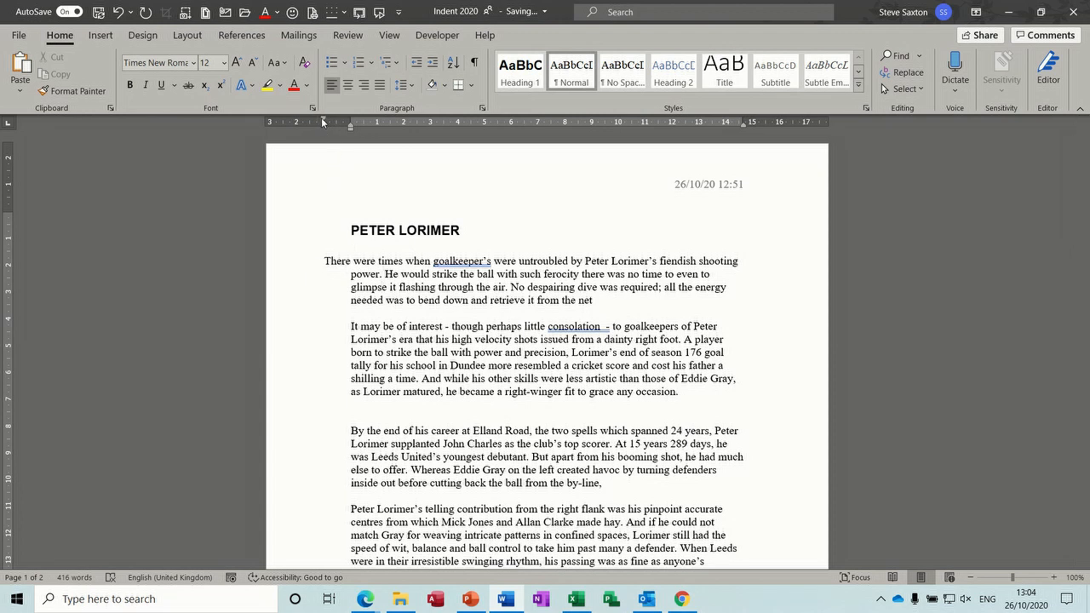
# Step: Outdent the first paragraph about 1 cm into the left margin, adding then removing numbering
pyautogui.moveTo(323, 122); pyautogui.dragTo(349, 122)
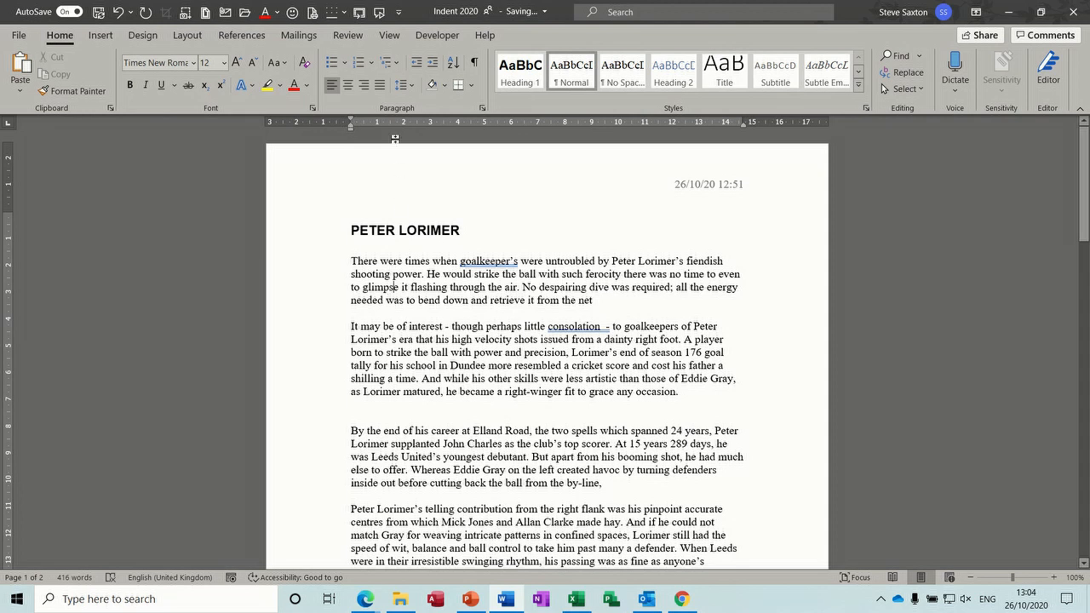
pyautogui.click(361, 66)
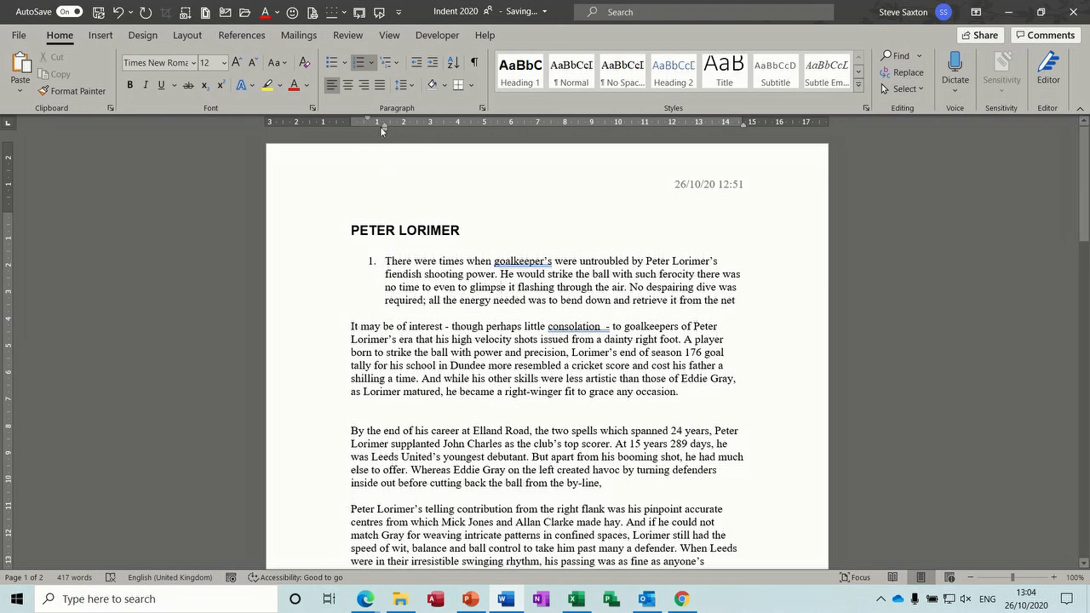
pyautogui.moveTo(383, 130); pyautogui.dragTo(383, 130)
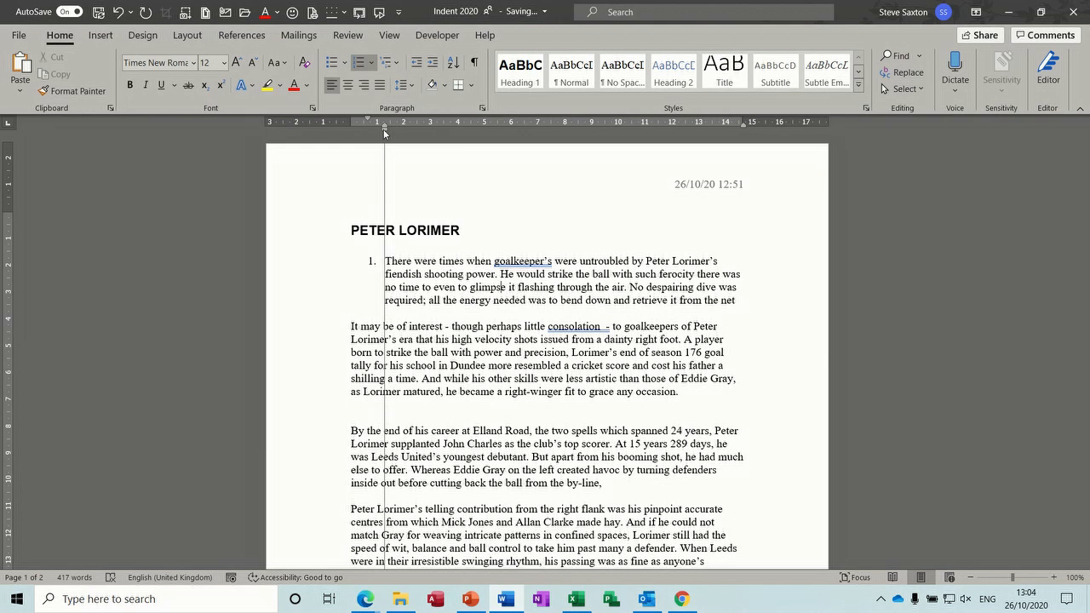
pyautogui.moveTo(384, 132); pyautogui.dragTo(370, 118)
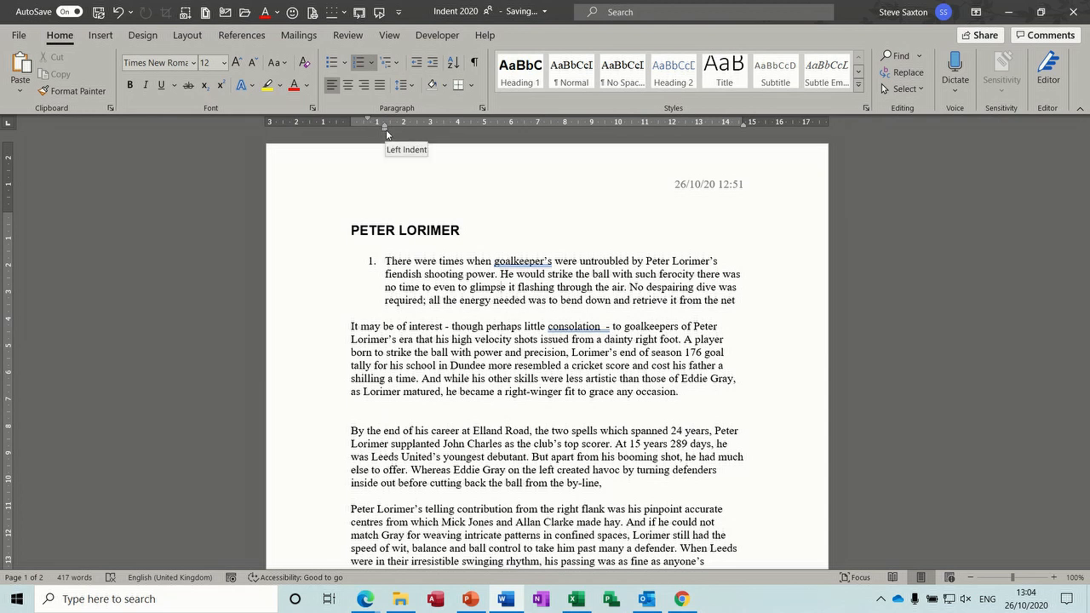
pyautogui.moveTo(385, 130); pyautogui.dragTo(333, 120)
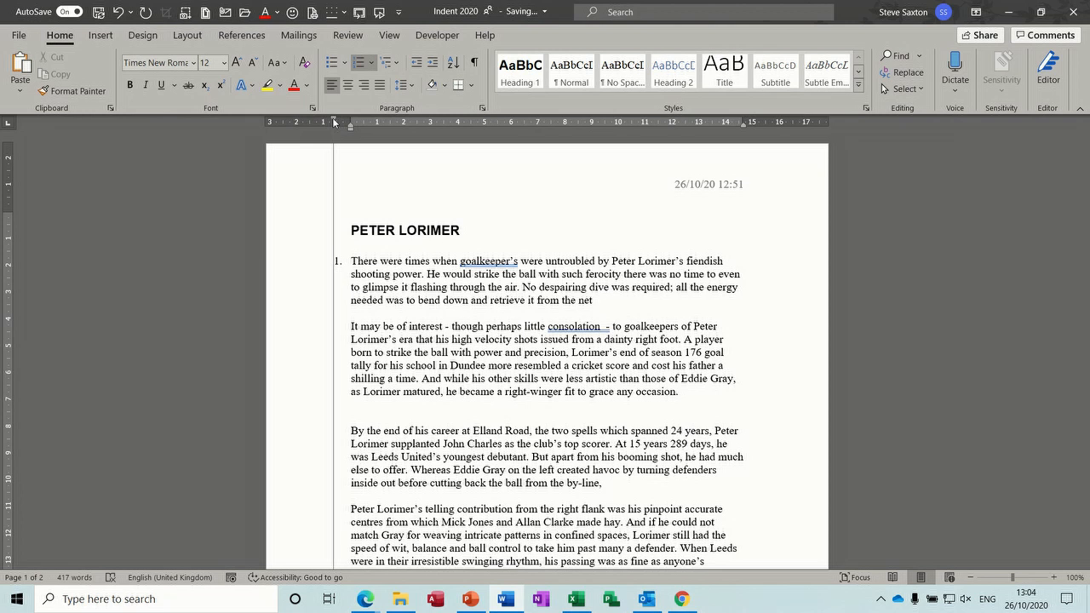
pyautogui.moveTo(332, 120)
pyautogui.mouseDown()
pyautogui.moveTo(298, 123)
pyautogui.moveTo(323, 122)
pyautogui.mouseUp()
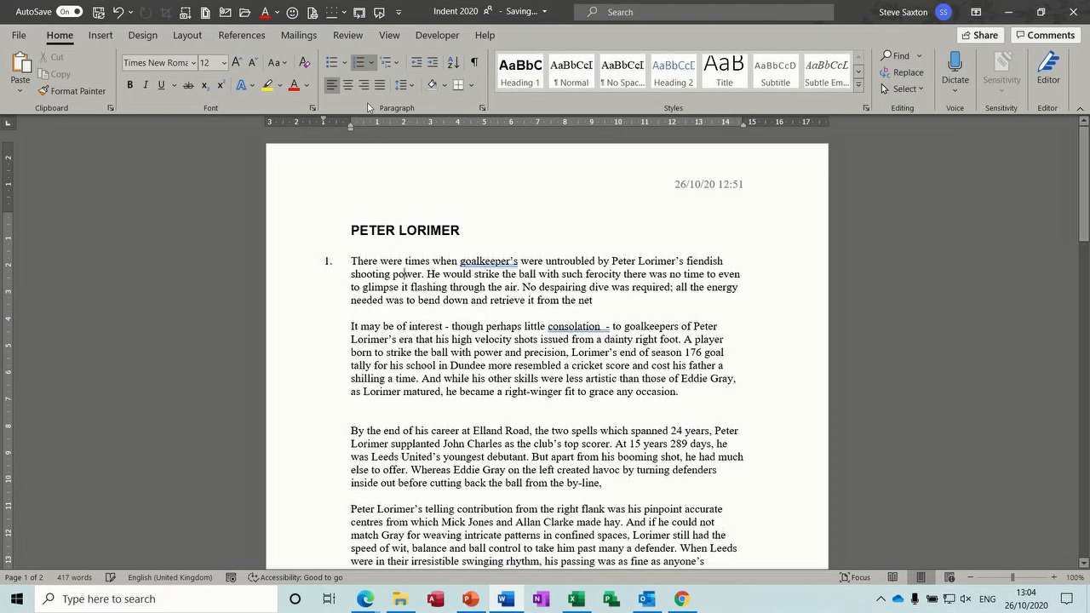
pyautogui.click(360, 62)
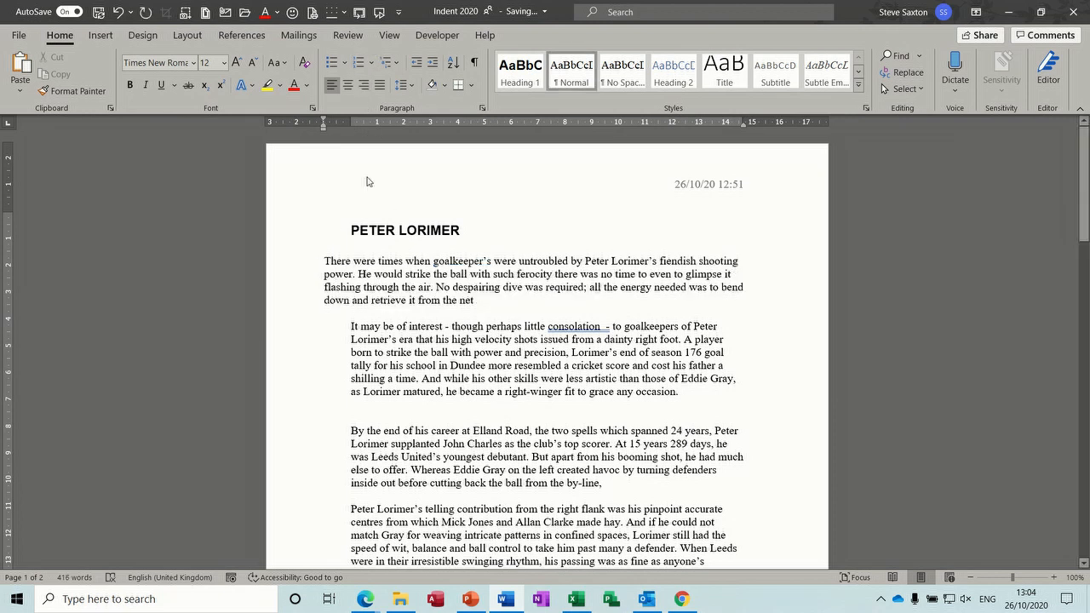
# Step: Return the first paragraph's indent to the margin and align the paragraphs' first-line markers
pyautogui.moveTo(322, 127); pyautogui.dragTo(349, 127)
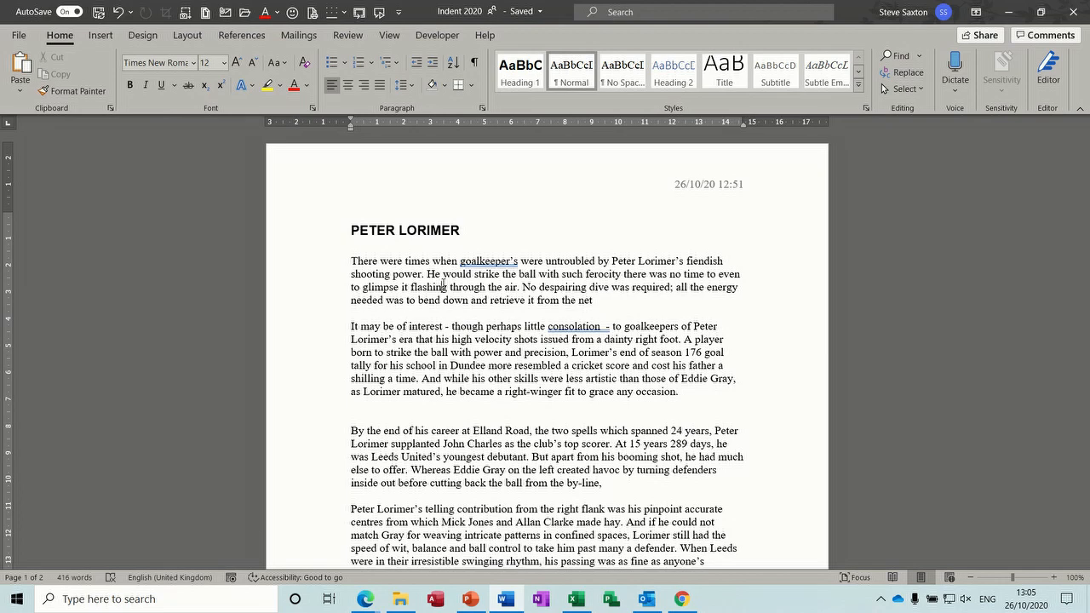
pyautogui.click(332, 266)
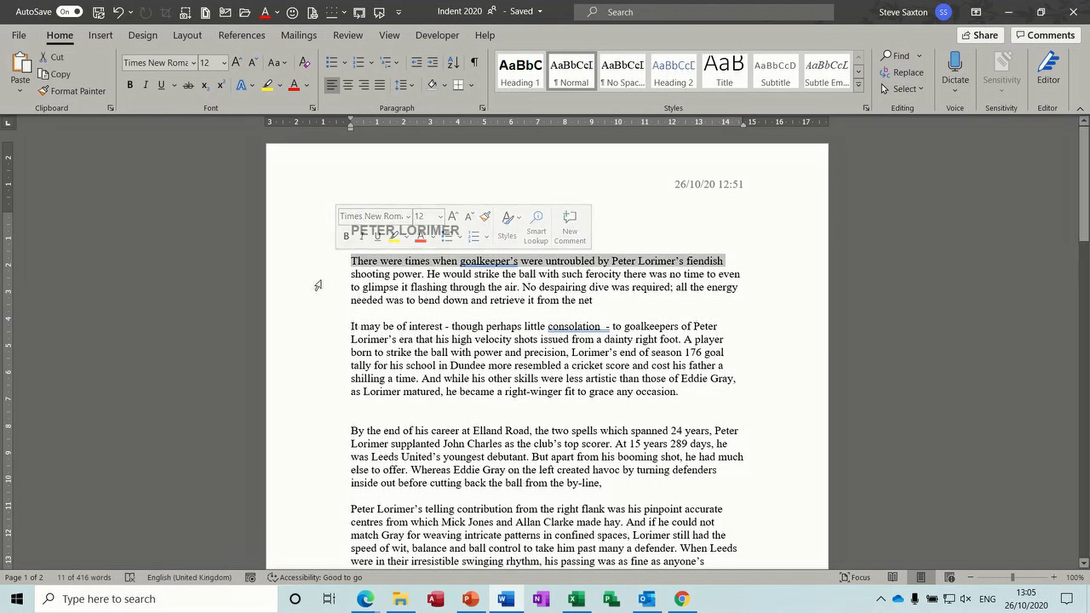
pyautogui.doubleClick(317, 286)
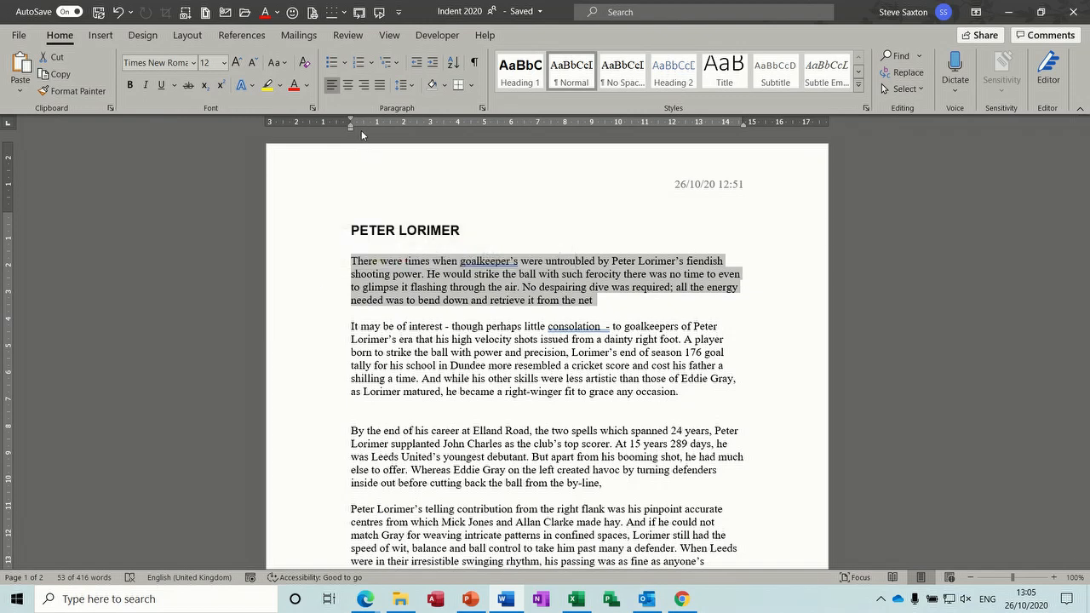
pyautogui.moveTo(326, 248); pyautogui.dragTo(343, 470)
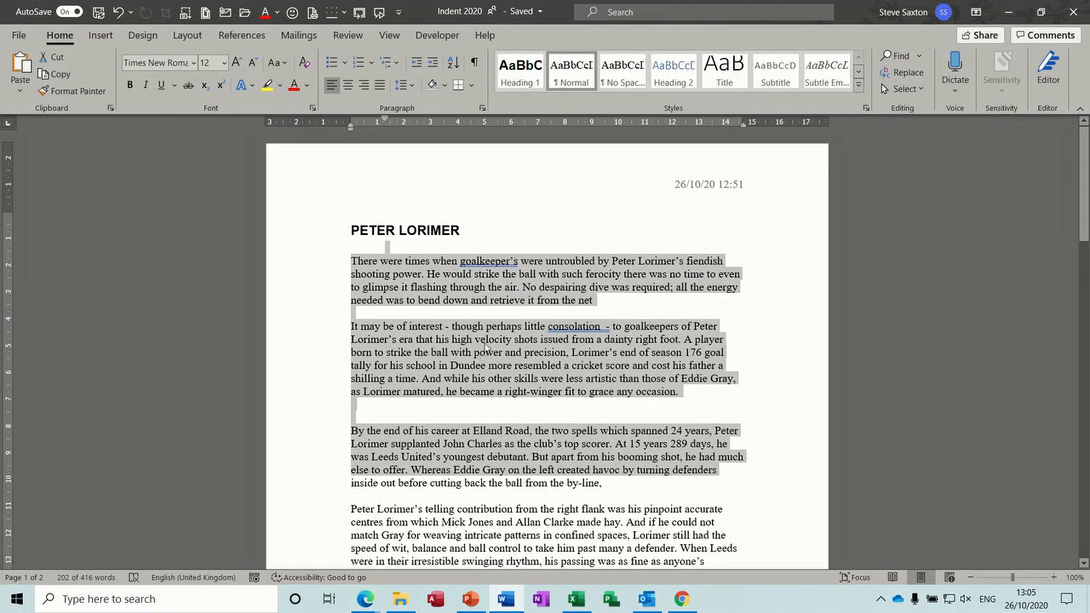
pyautogui.moveTo(388, 124); pyautogui.dragTo(351, 123)
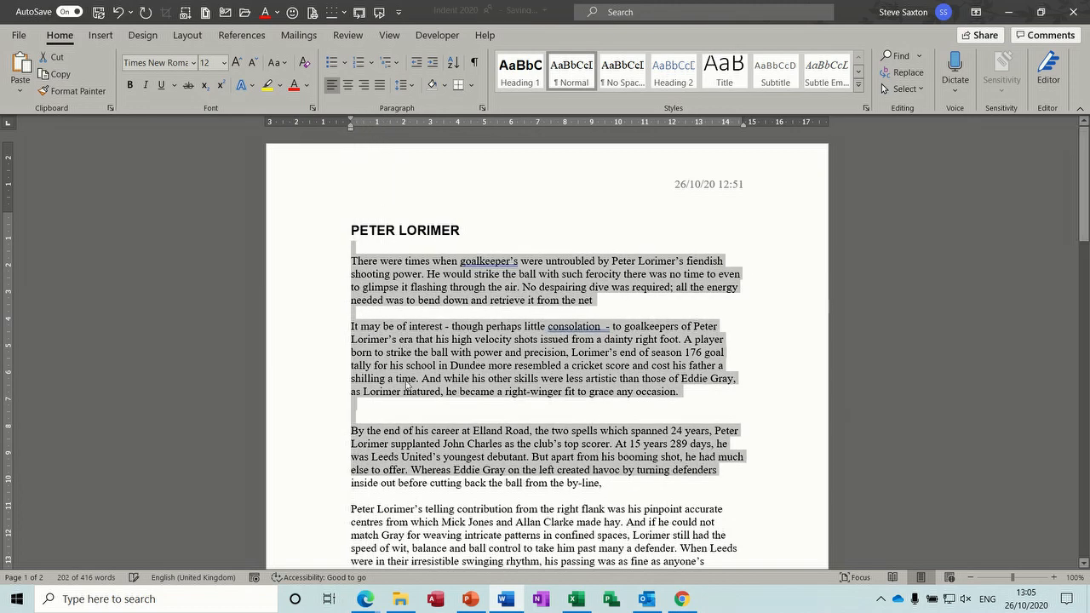
pyautogui.click(529, 360)
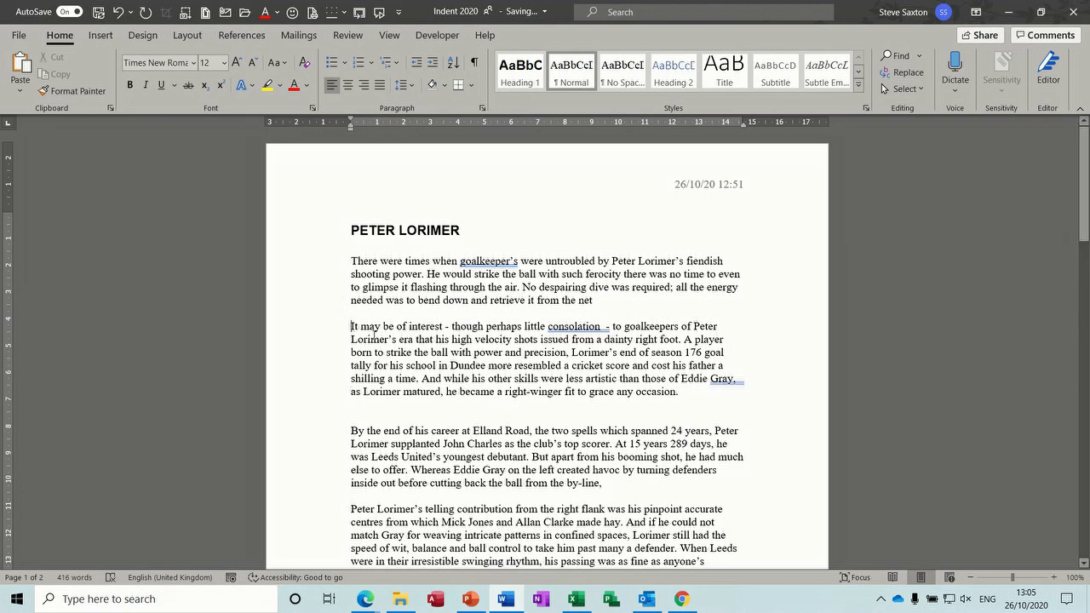
pyautogui.press('Tab')
pyautogui.press('space')
pyautogui.press('space')
pyautogui.press('space')
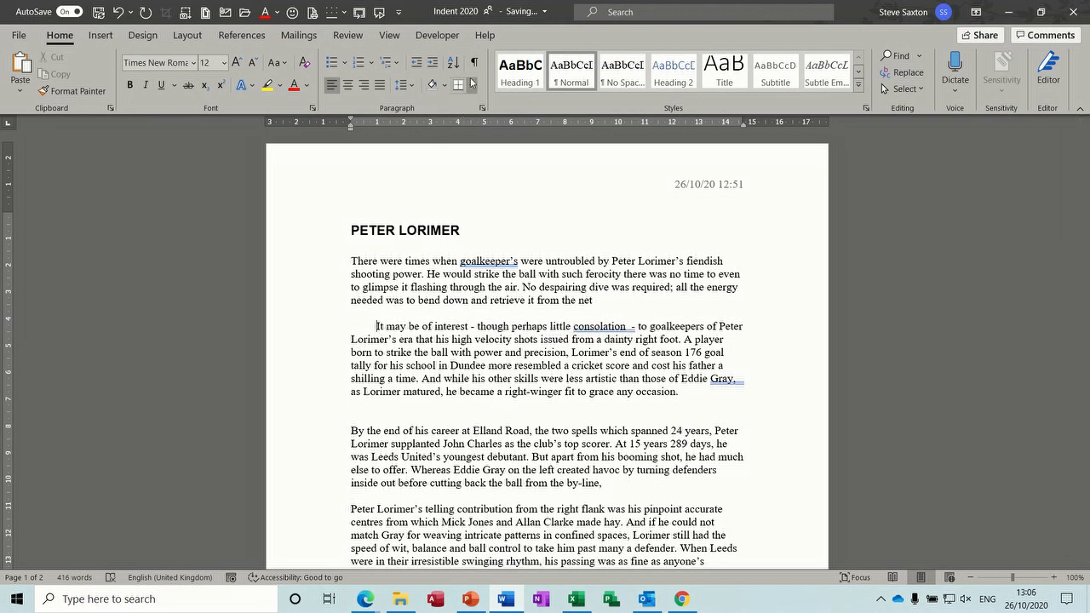
pyautogui.click(474, 63)
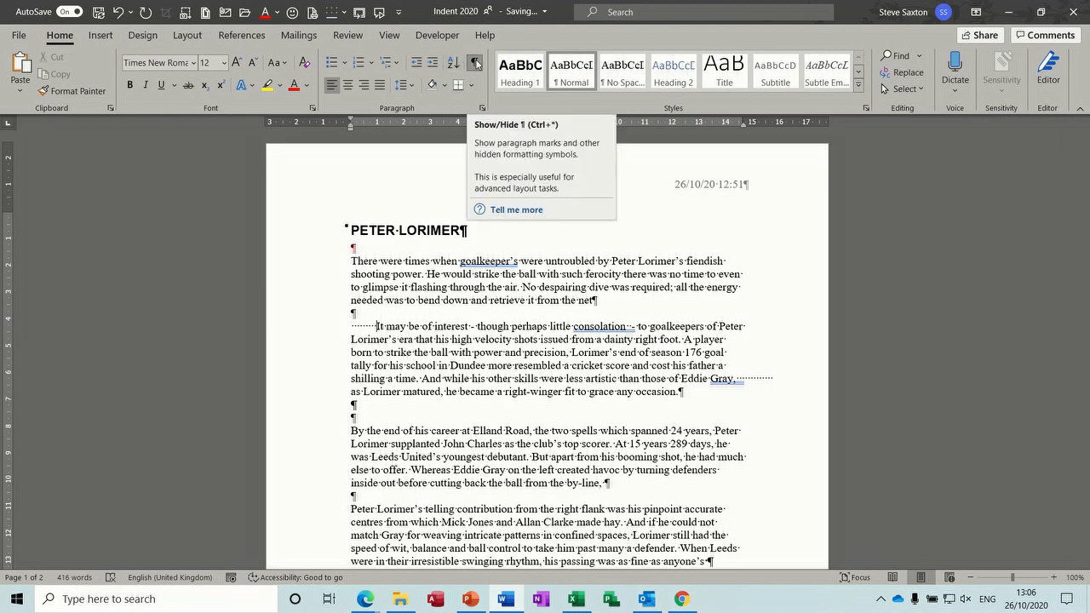
pyautogui.click(475, 63)
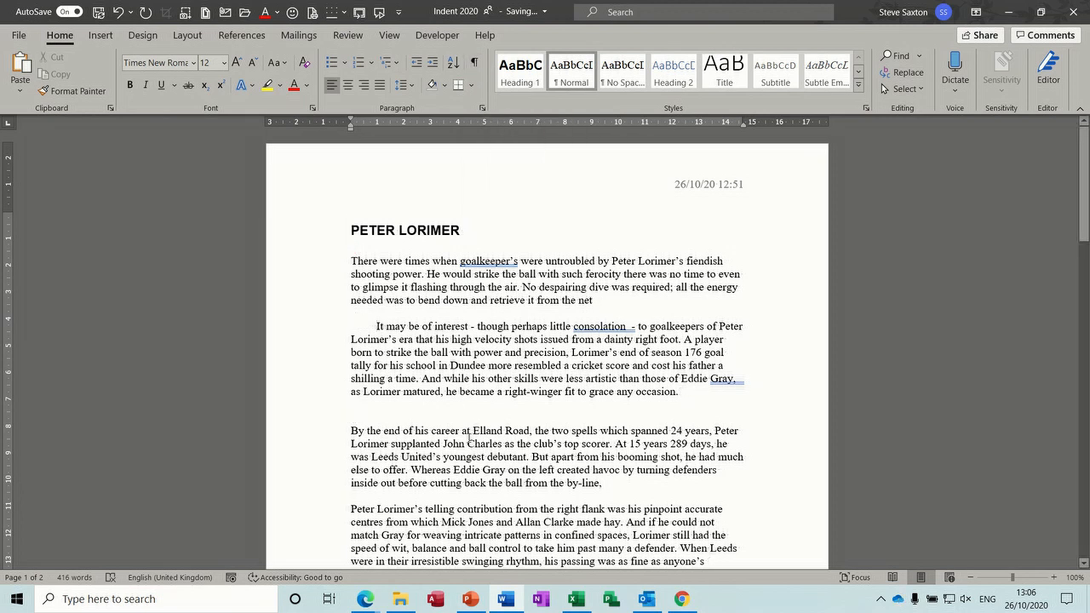
pyautogui.press('BackSpace')
pyautogui.press('BackSpace')
pyautogui.press('BackSpace')
pyautogui.press('BackSpace')
pyautogui.press('BackSpace')
pyautogui.press('BackSpace')
pyautogui.press('BackSpace')
pyautogui.press('BackSpace')
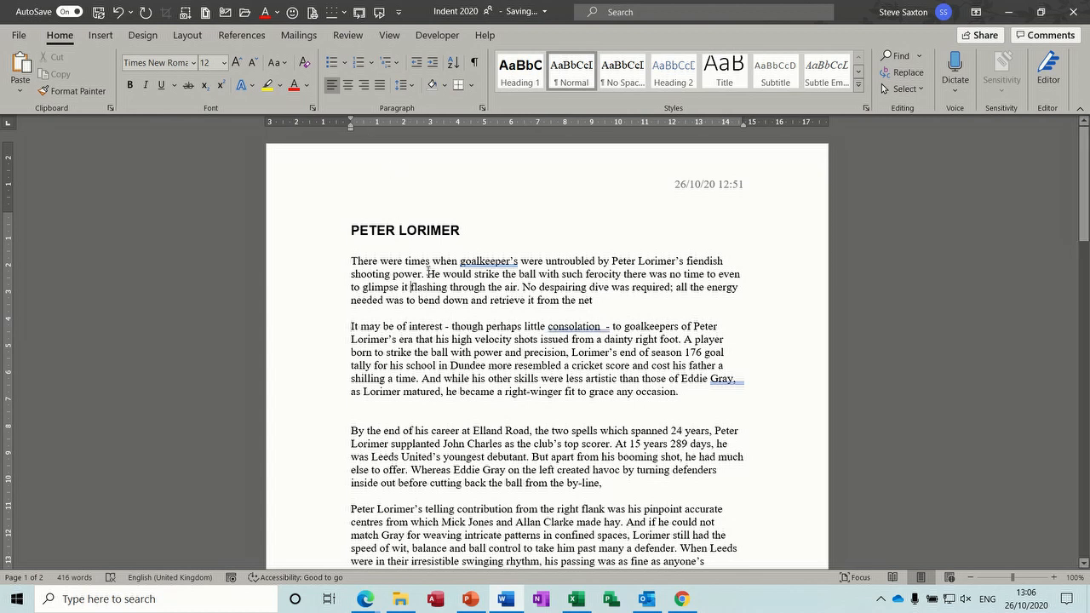
pyautogui.click(405, 273)
pyautogui.hotkey('ctrl', 'm')
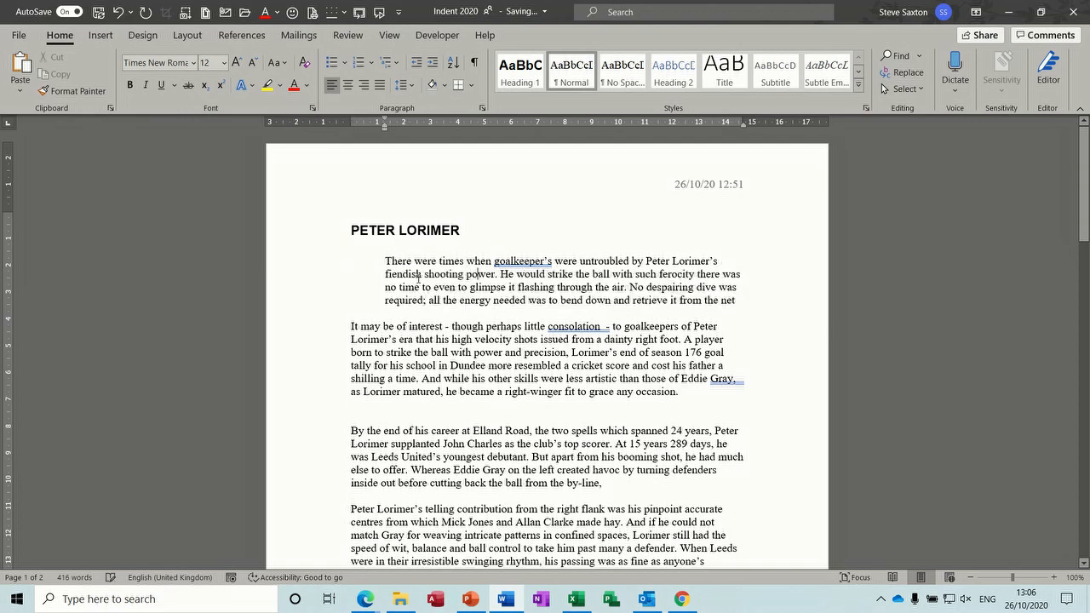
pyautogui.hotkey('ctrl', 'm')
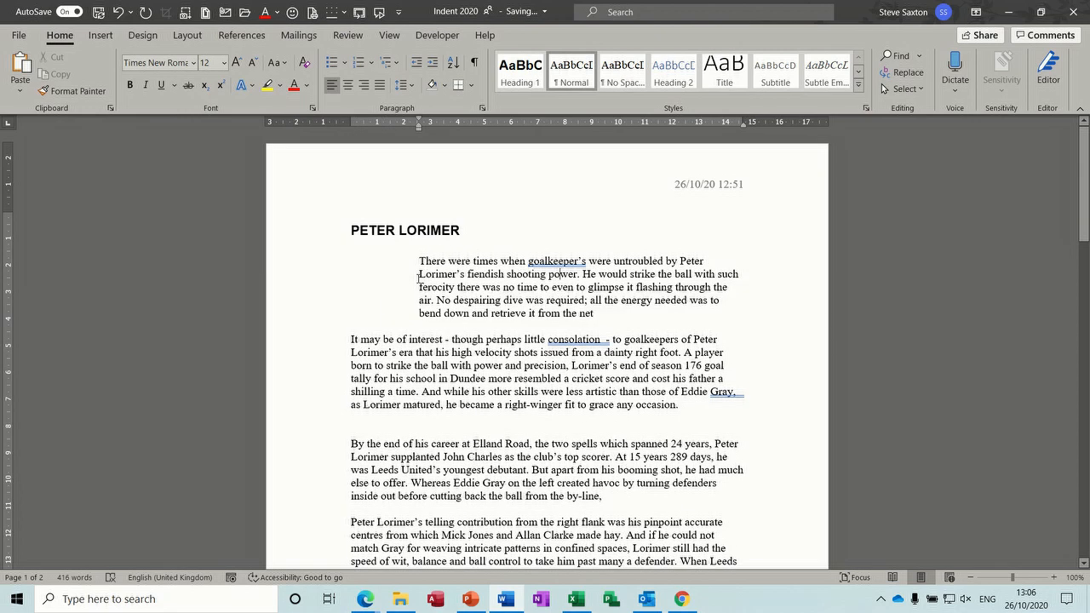
pyautogui.hotkey('ctrl', 'm')
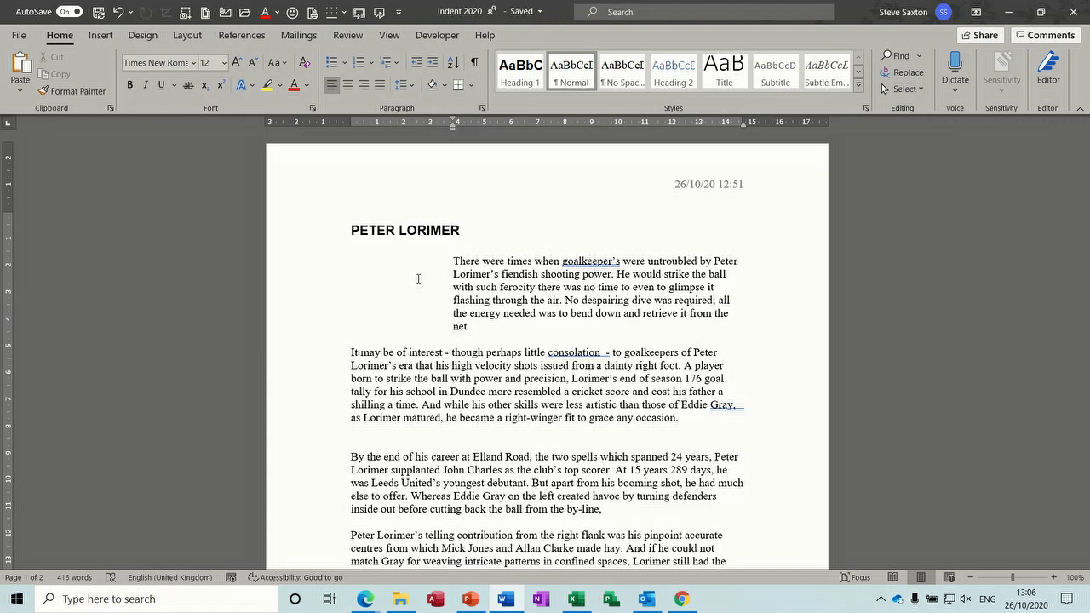
pyautogui.hotkey('ctrl', 'shift', 'm')
pyautogui.hotkey('ctrl', 'shift', 'm')
pyautogui.hotkey('ctrl', 'shift', 'm')
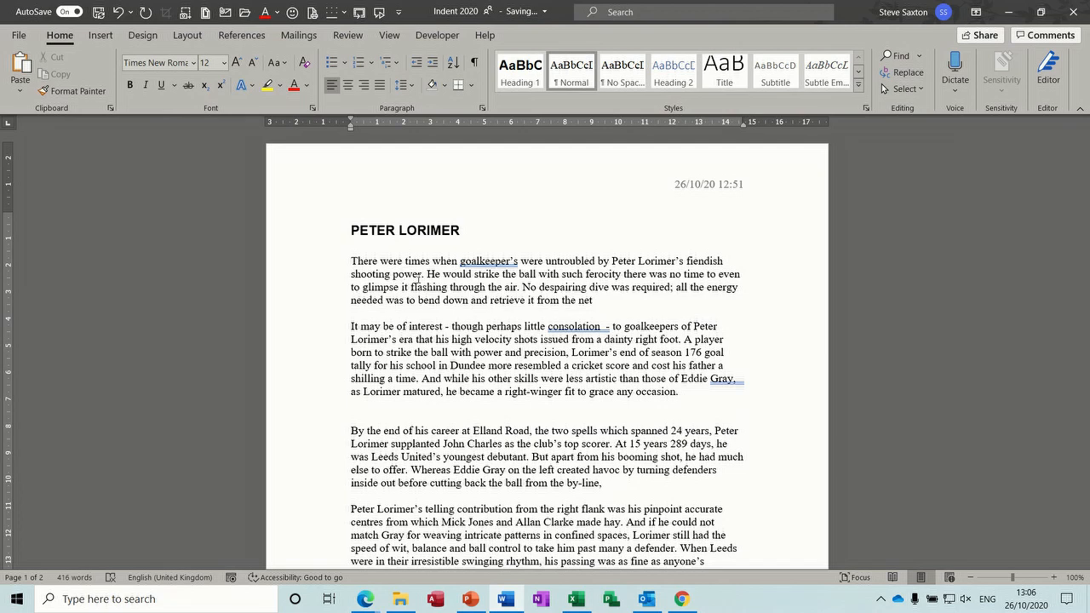
pyautogui.hotkey('ctrl', 'n')
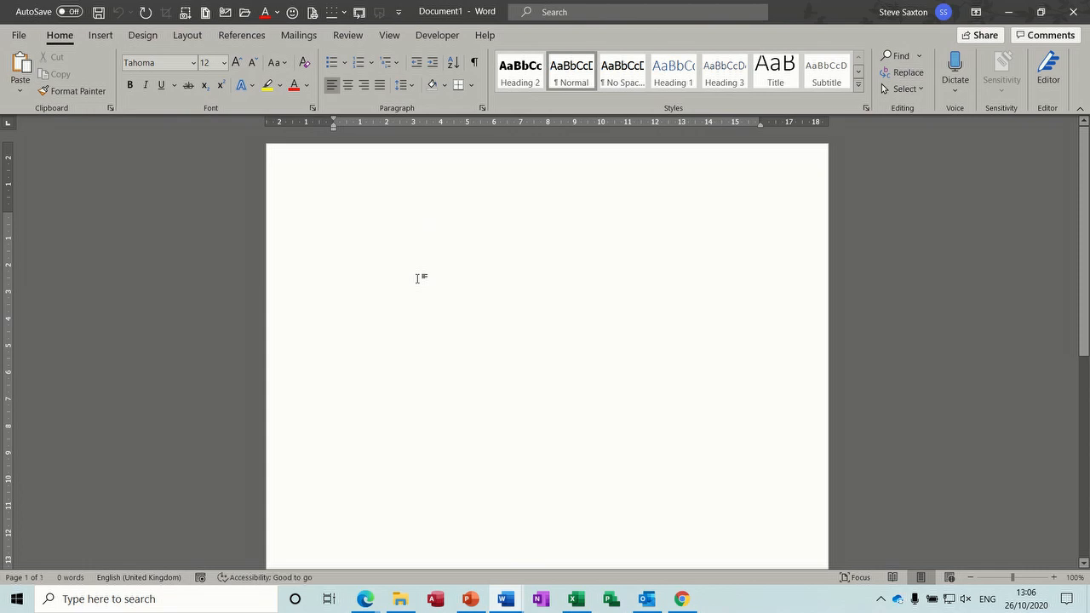
pyautogui.hotkey('ctrl', 'w')
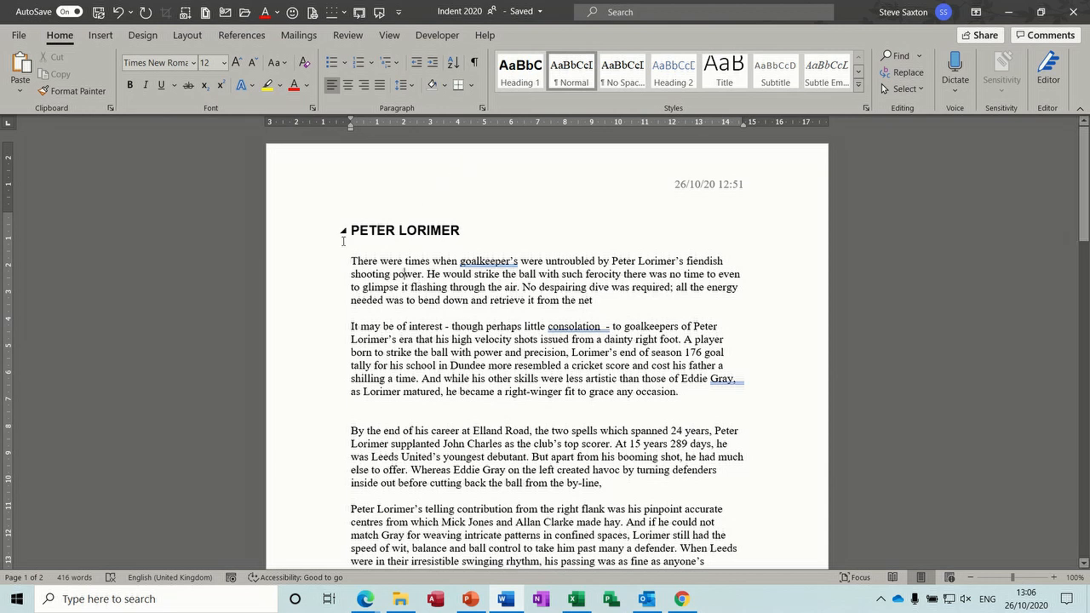
# Step: Apply a 1.27 cm First line indent to the whole document in Paragraph settings, then undo it
pyautogui.doubleClick(297, 274)
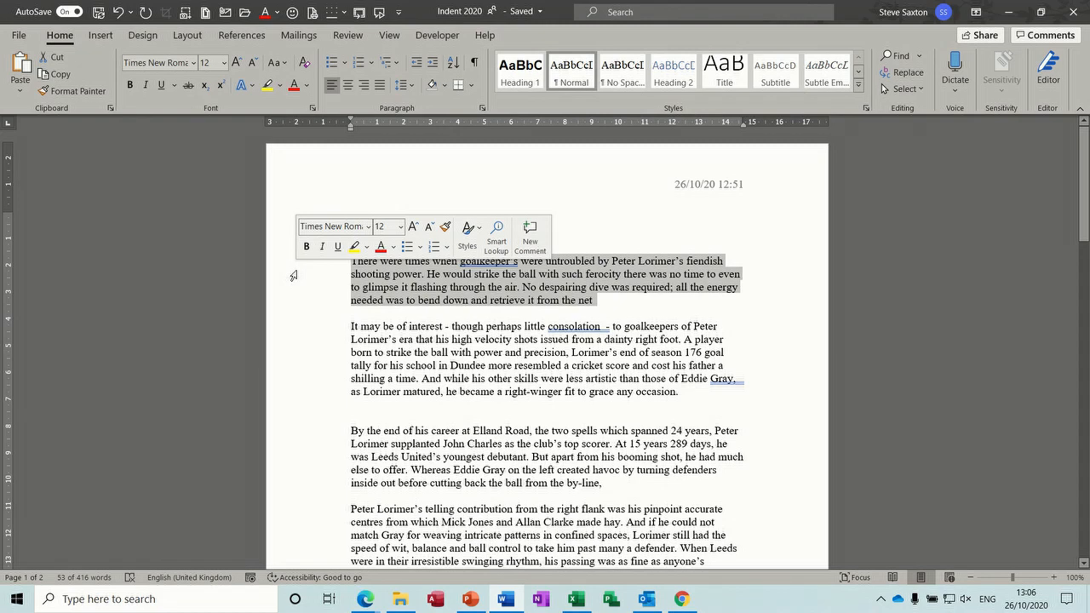
pyautogui.tripleClick(294, 275)
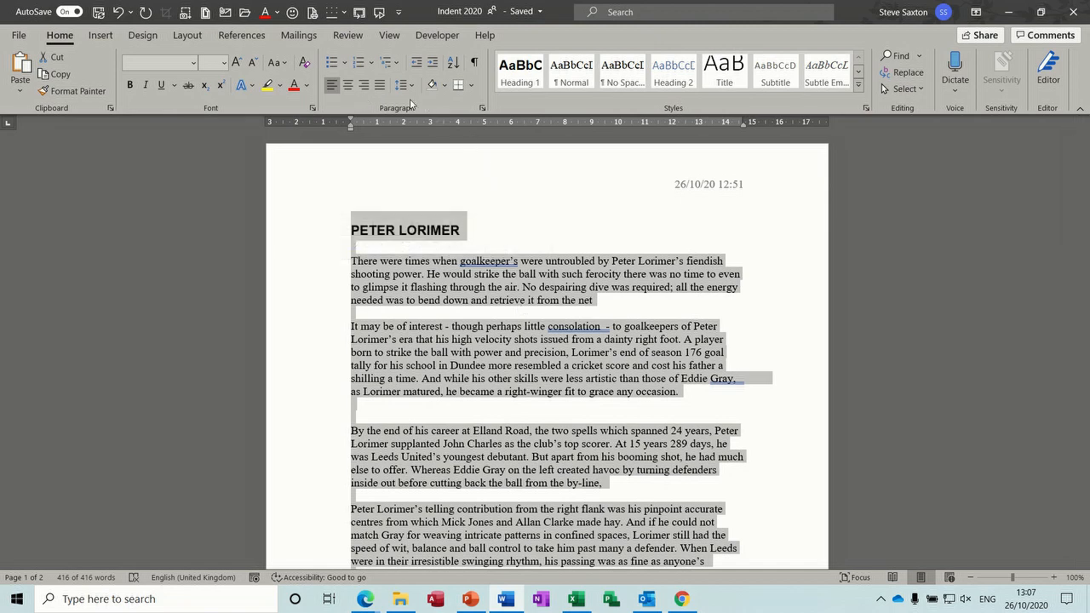
pyautogui.click(483, 112)
pyautogui.moveTo(484, 101); pyautogui.dragTo(512, 111)
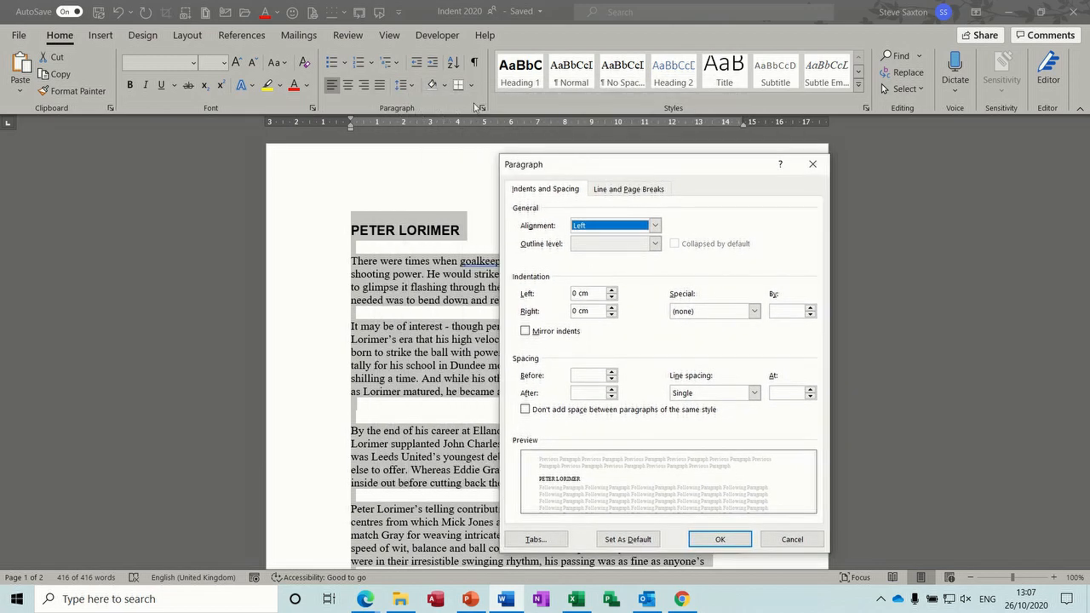
pyautogui.moveTo(606, 170); pyautogui.dragTo(460, 140)
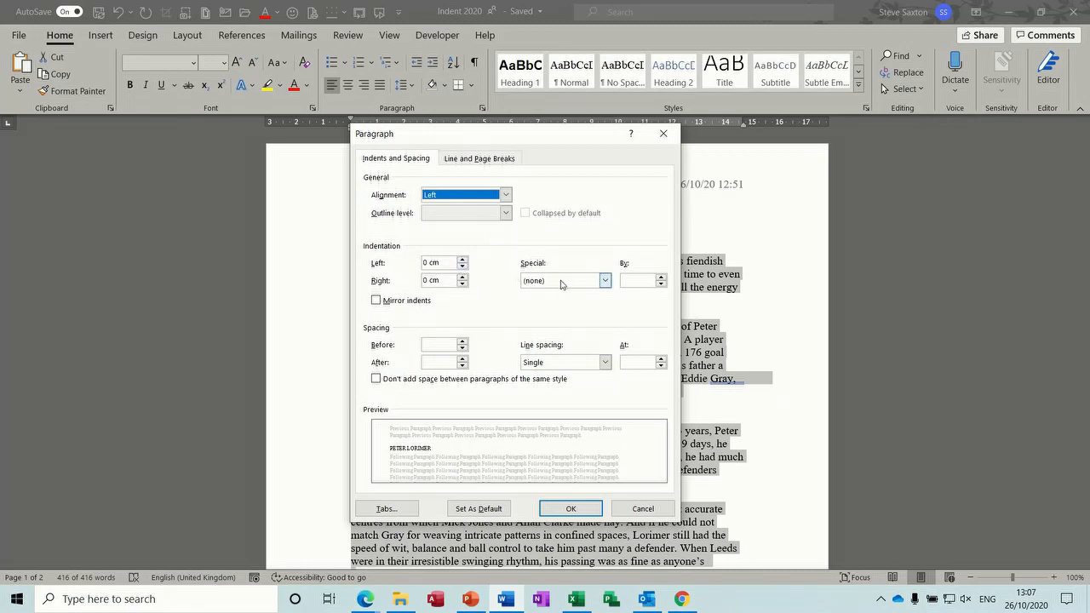
pyautogui.click(605, 281)
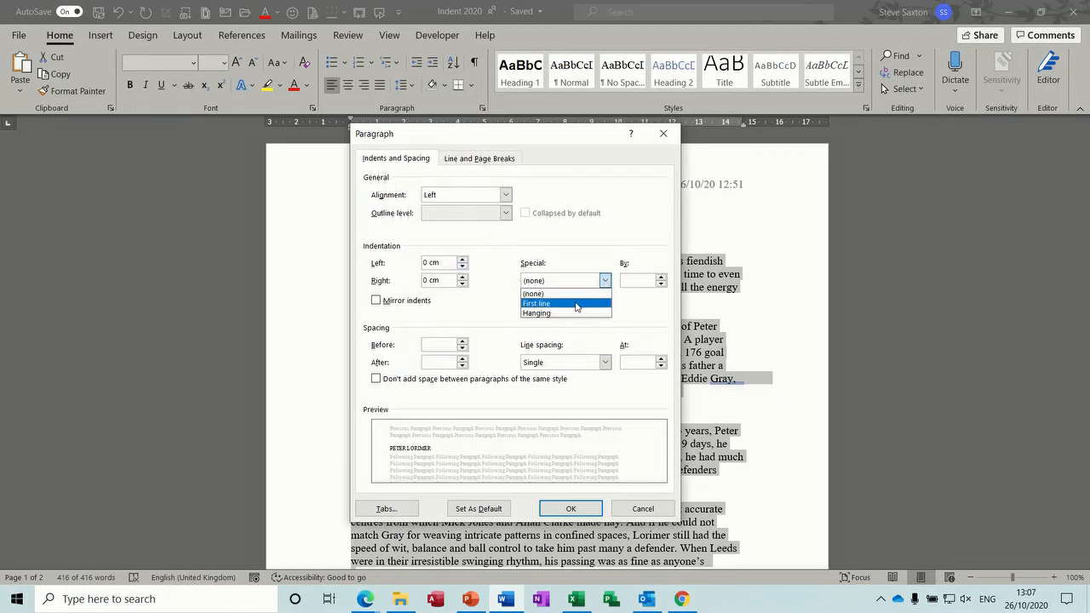
pyautogui.click(575, 304)
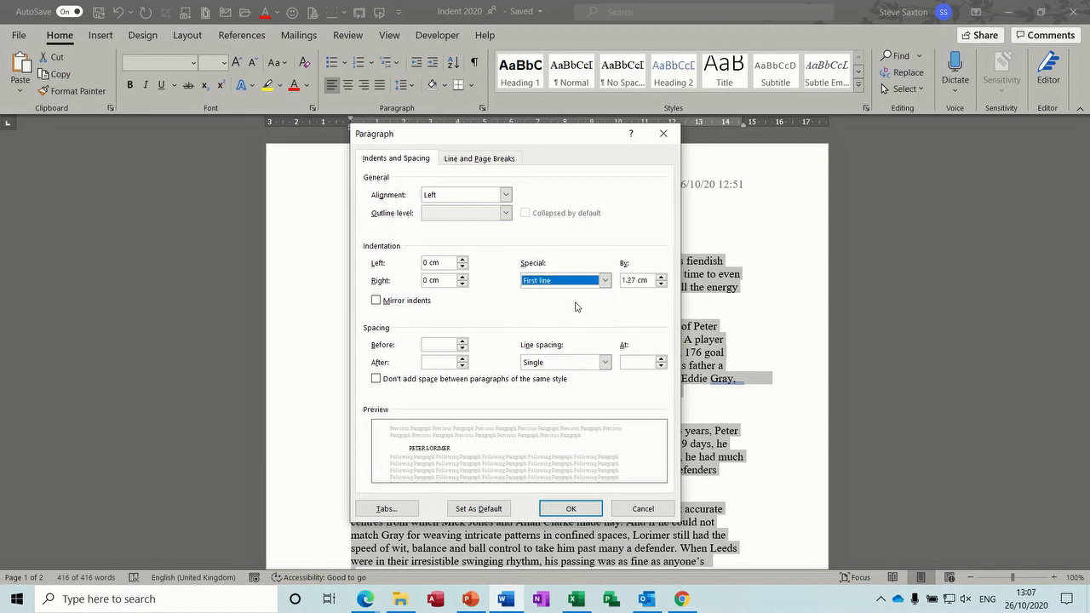
pyautogui.click(578, 511)
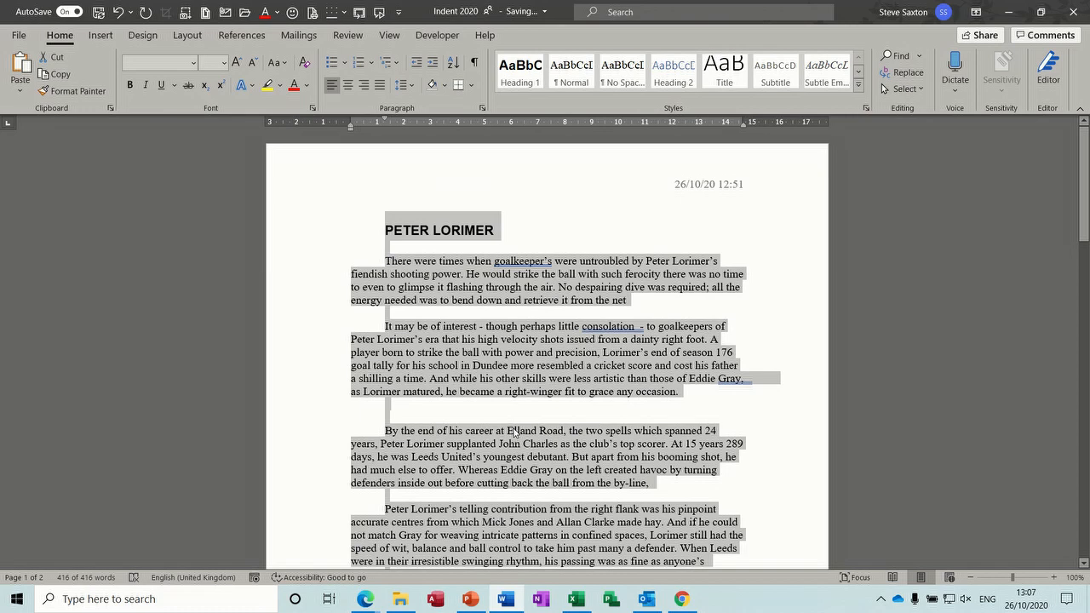
pyautogui.hotkey('ctrl', 'z')
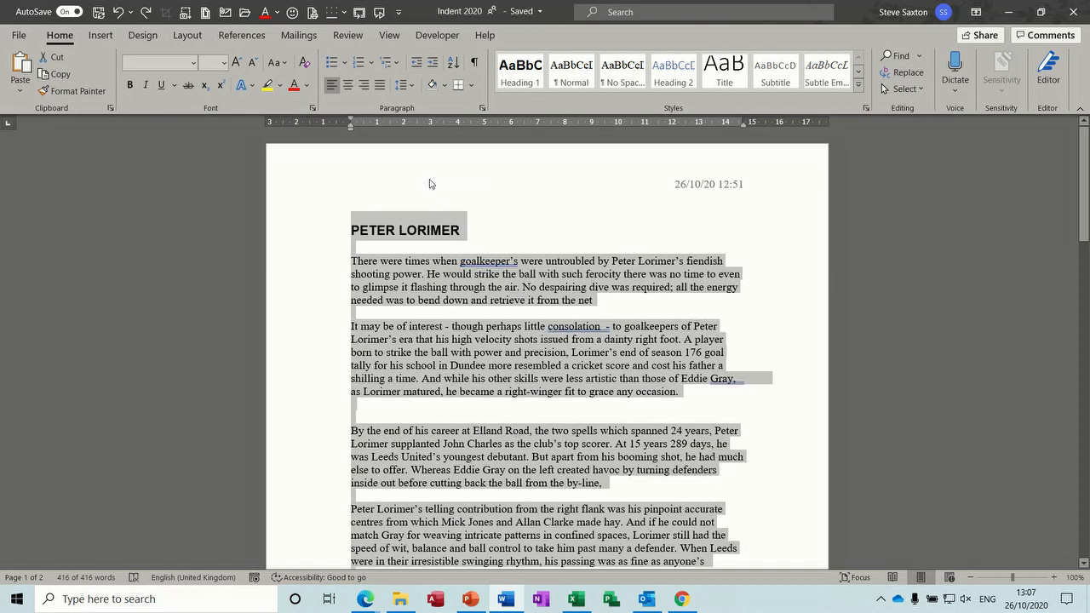
# Step: Drag the ruler's first-line marker to indent every paragraph's first line about 1.3 cm
pyautogui.moveTo(352, 116); pyautogui.dragTo(375, 118)
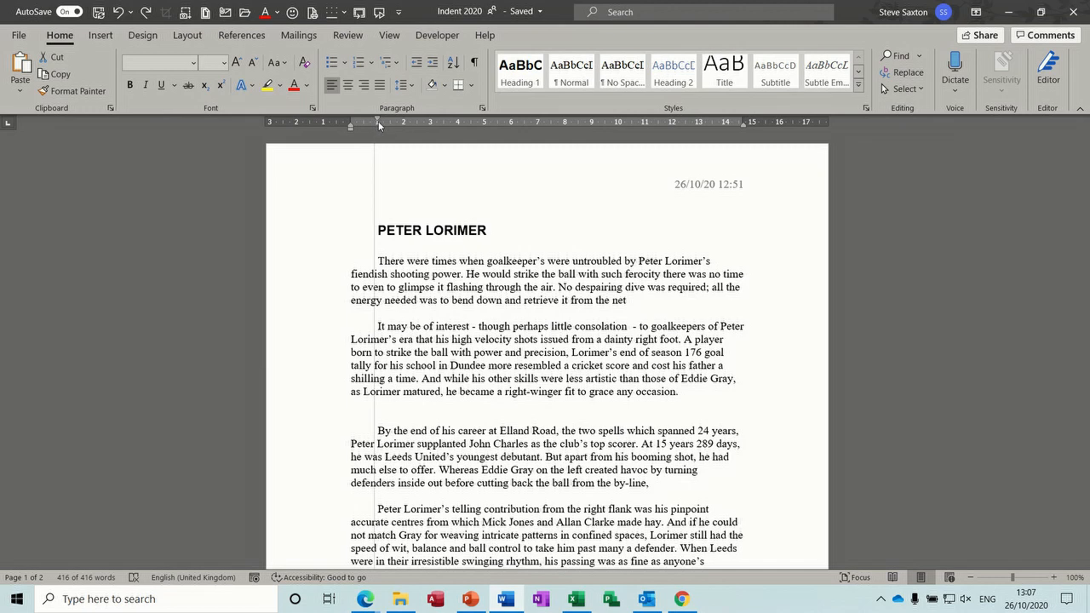
pyautogui.moveTo(378, 121); pyautogui.dragTo(384, 124)
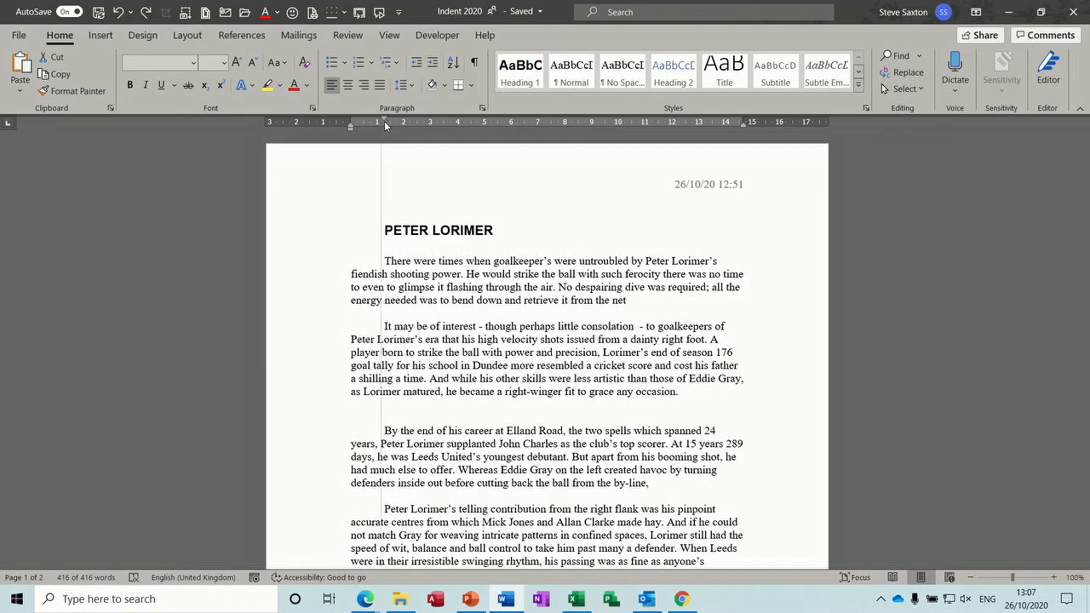
pyautogui.moveTo(385, 125); pyautogui.dragTo(379, 121)
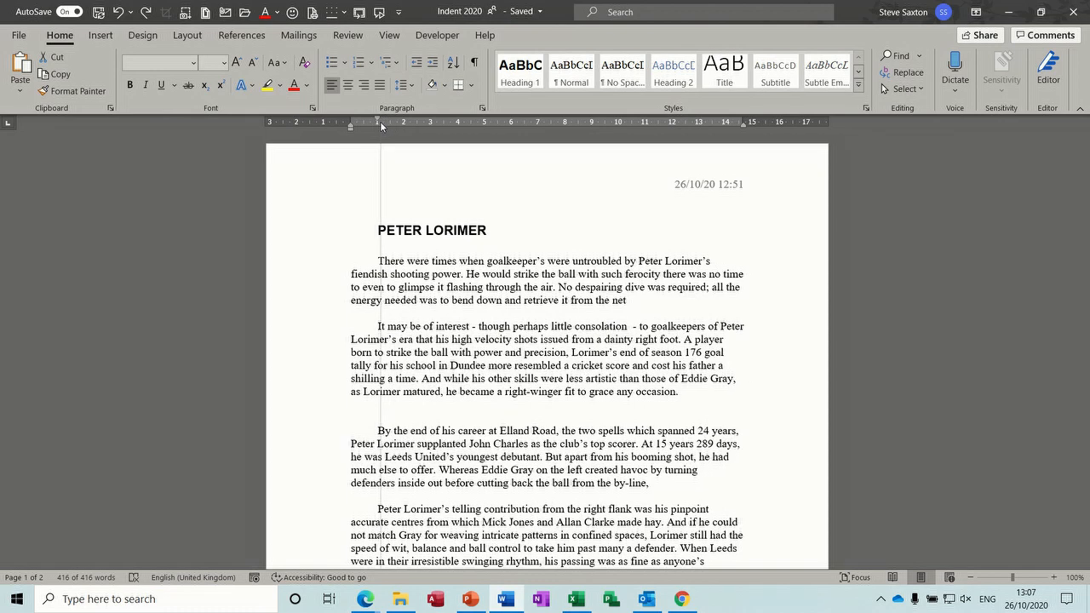
pyautogui.moveTo(380, 121)
pyautogui.mouseDown()
pyautogui.moveTo(397, 126)
pyautogui.moveTo(386, 128)
pyautogui.mouseUp()
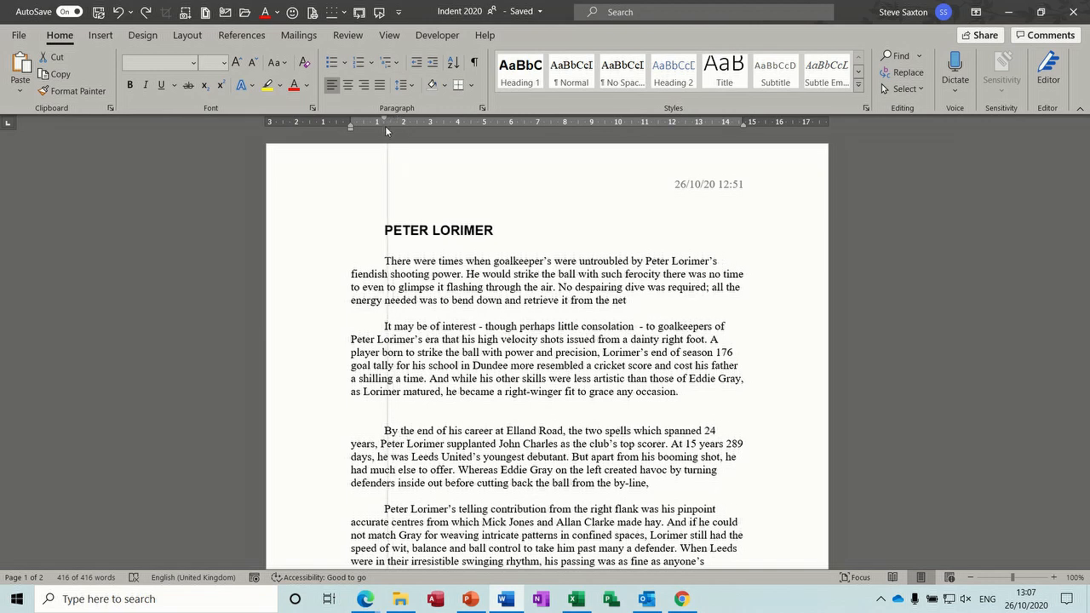
pyautogui.hotkey('ctrl', 'a')
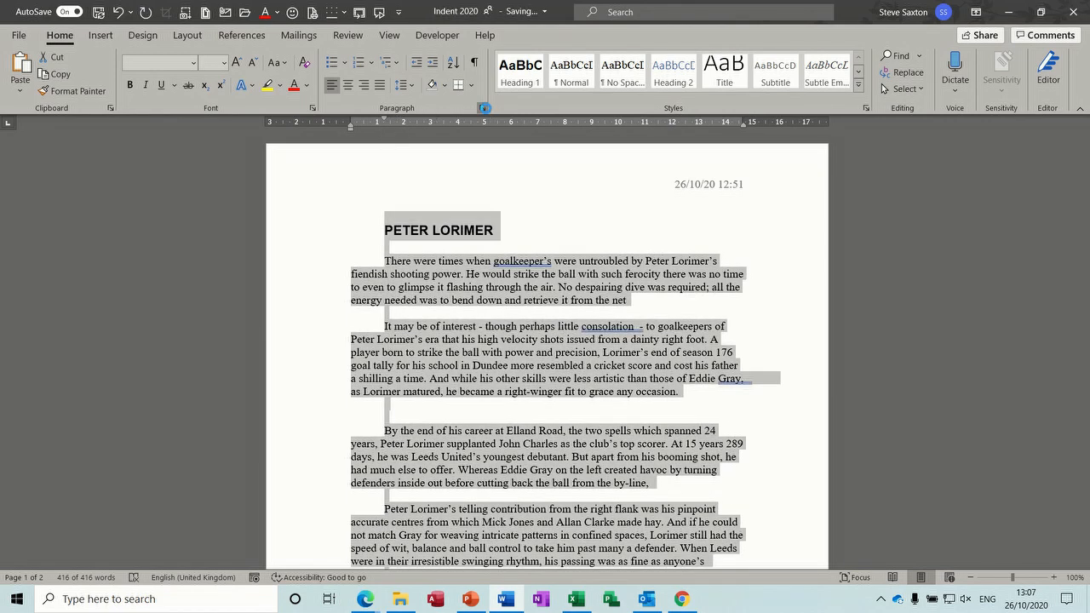
# Step: Set the First line indent amount to 1.27 cm in the Paragraph dialog, apply it, then undo
pyautogui.click(484, 108)
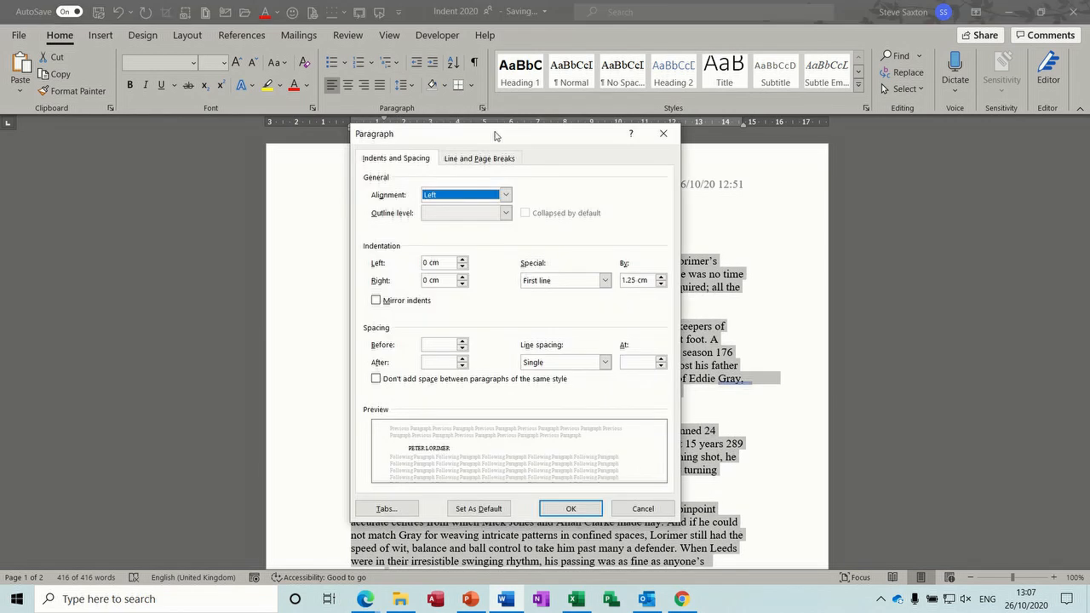
pyautogui.click(662, 284)
pyautogui.click(661, 277)
pyautogui.click(661, 277)
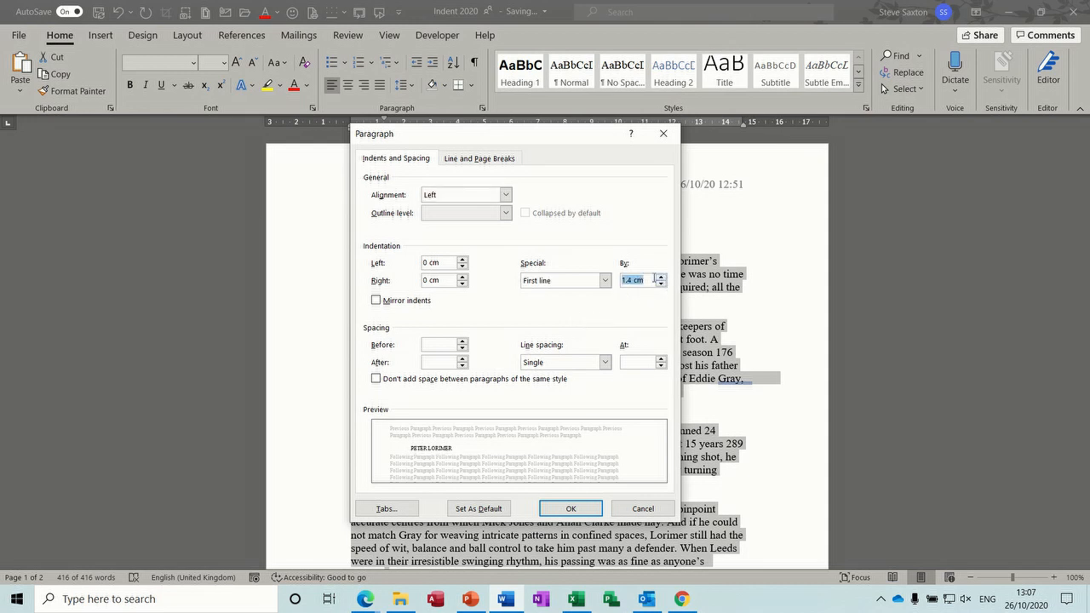
pyautogui.click(605, 281)
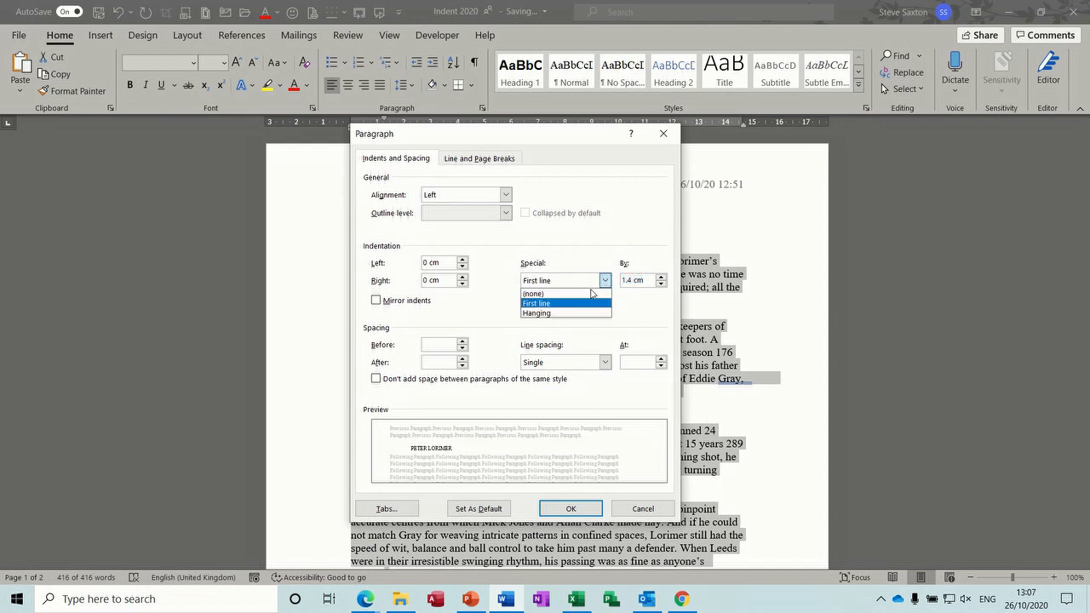
pyautogui.click(570, 303)
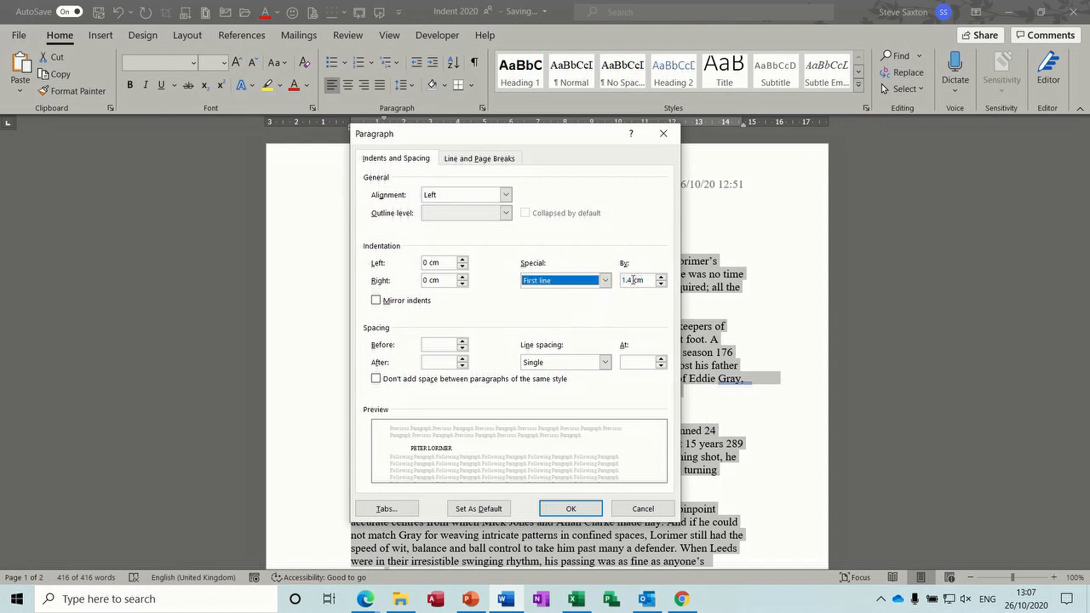
pyautogui.click(633, 280)
pyautogui.press('BackSpace')
pyautogui.press('BackSpace')
pyautogui.write('.27')
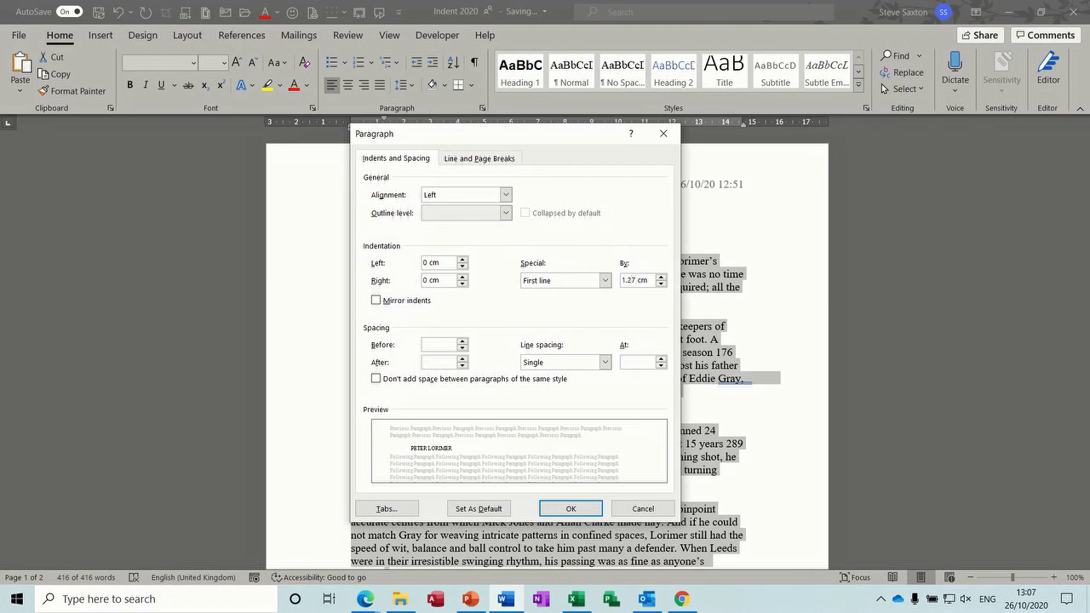
pyautogui.click(569, 507)
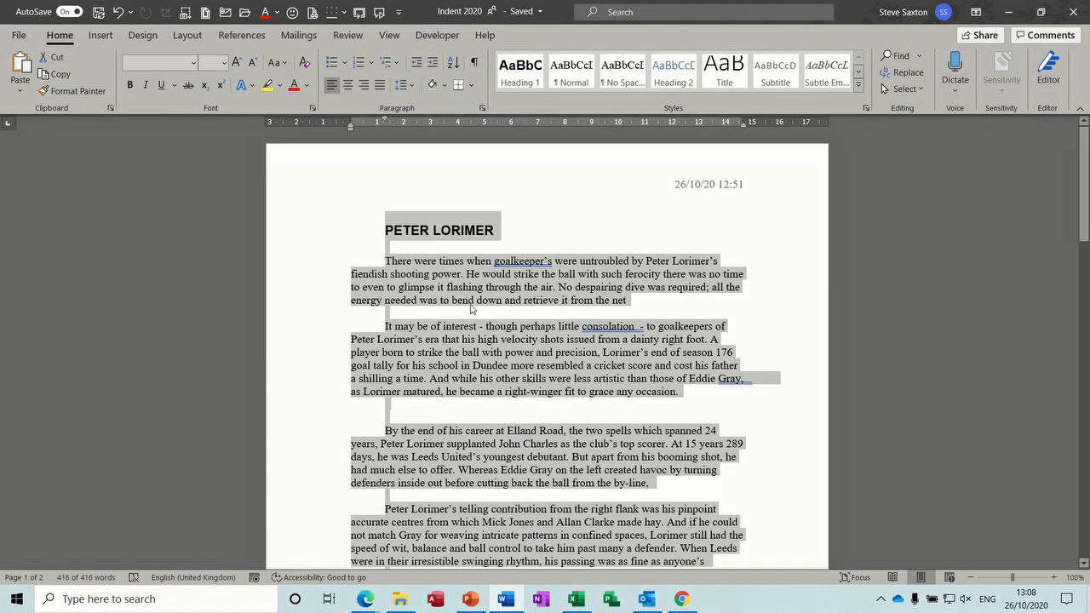
pyautogui.hotkey('ctrl', 'z')
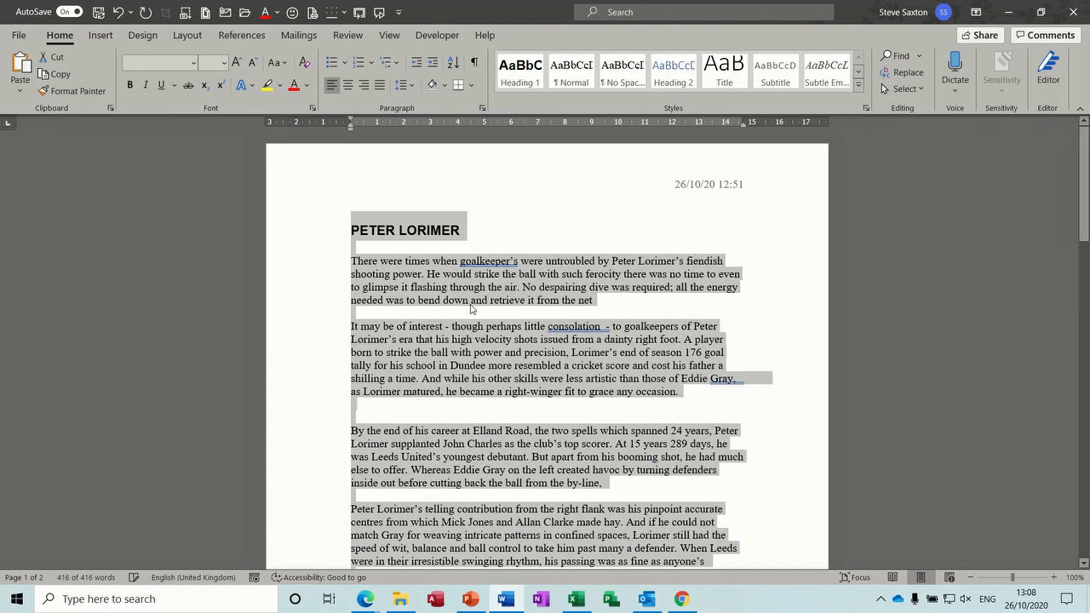
pyautogui.click(458, 286)
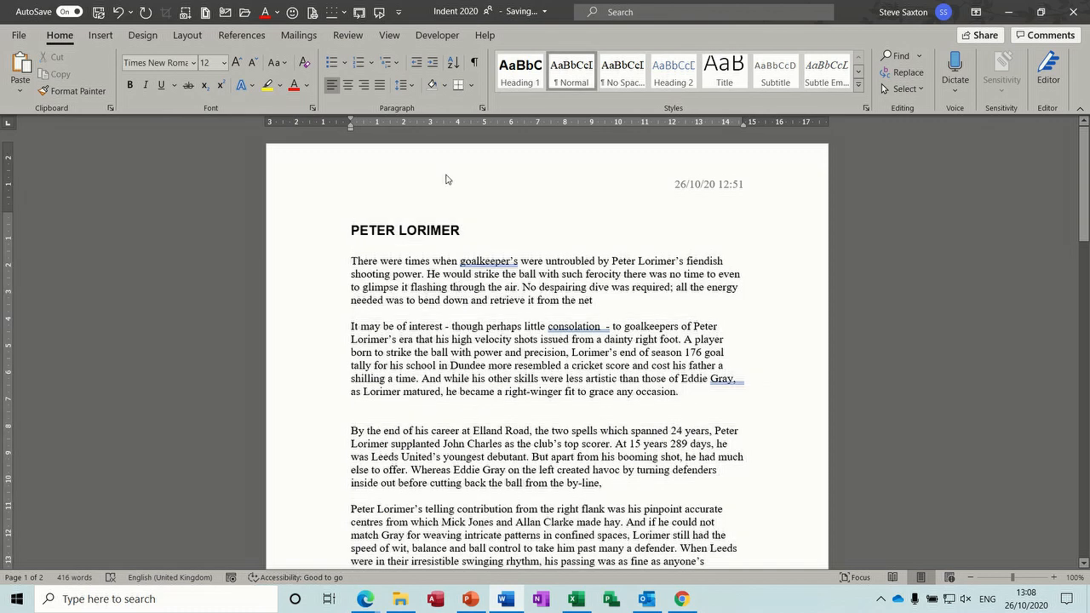
pyautogui.moveTo(404, 219)
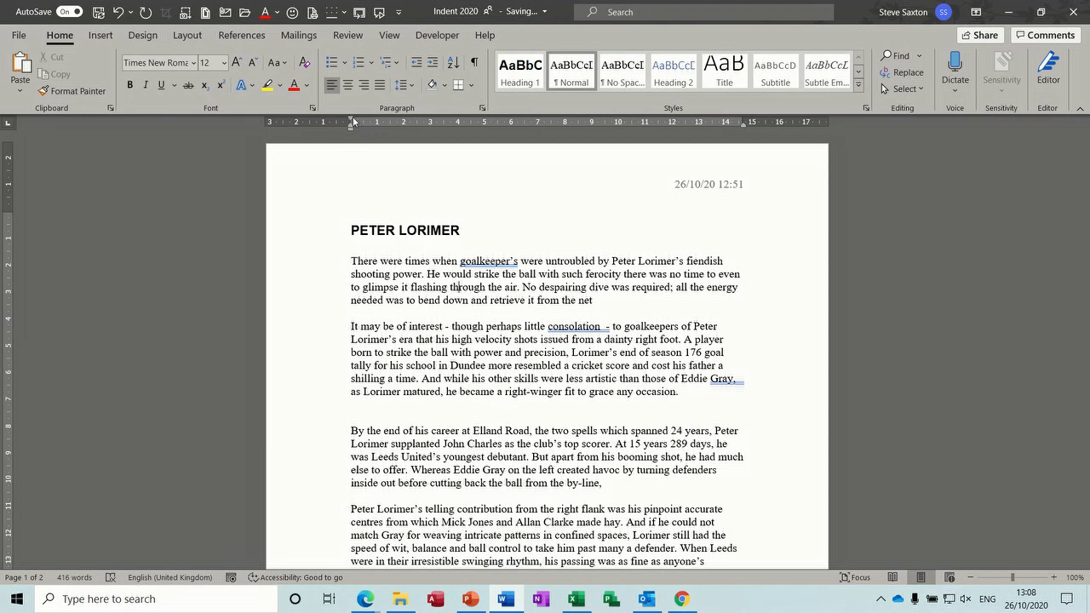
pyautogui.moveTo(352, 118)
pyautogui.mouseDown()
pyautogui.moveTo(378, 127)
pyautogui.moveTo(350, 128)
pyautogui.mouseUp()
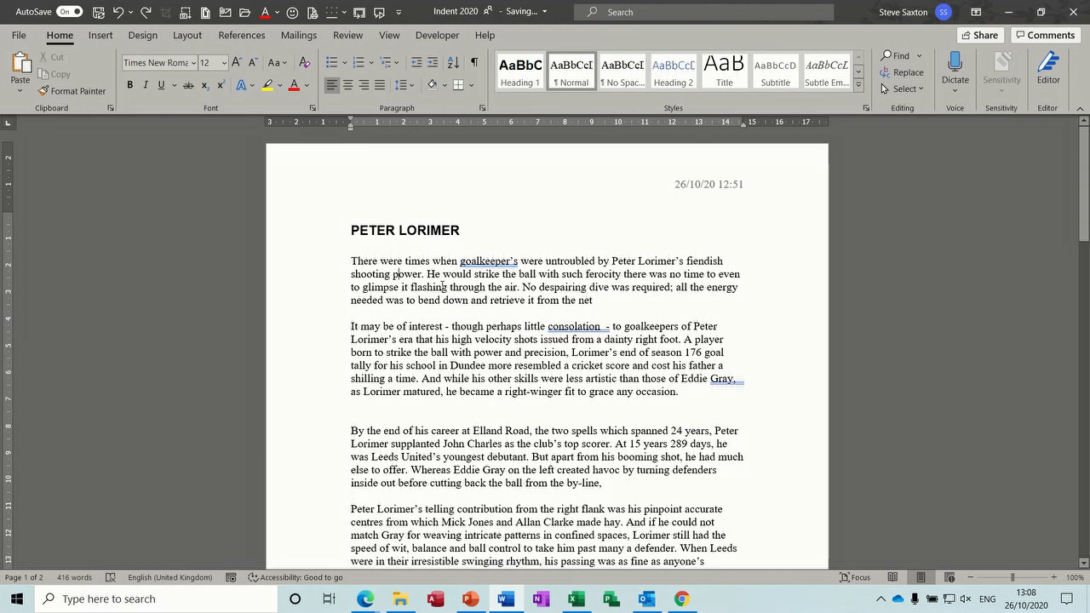
pyautogui.hotkey('ctrl', 't')
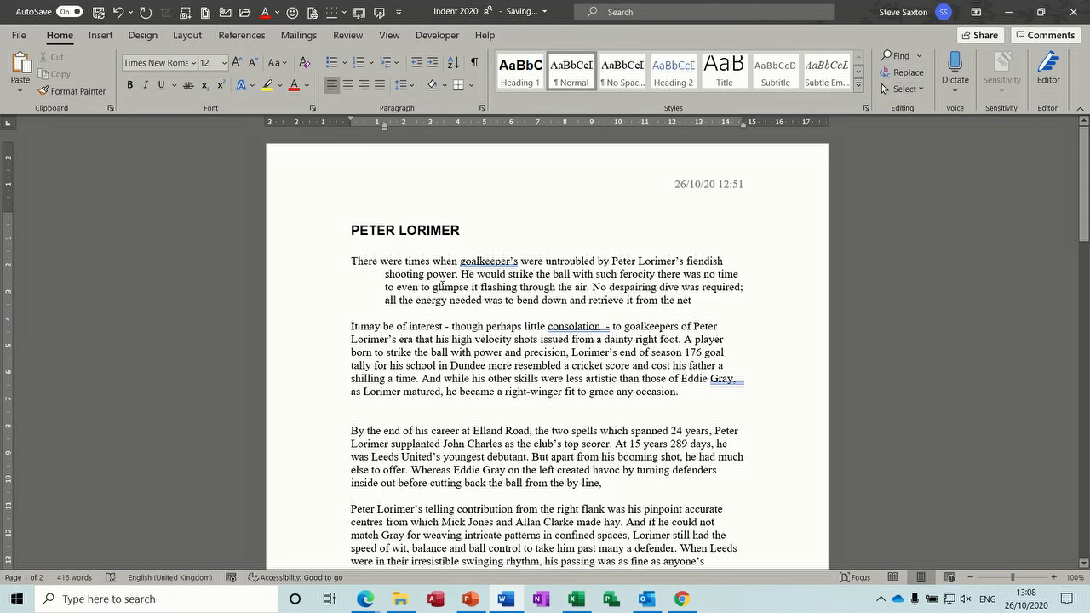
pyautogui.hotkey('ctrl', 'shift', 't')
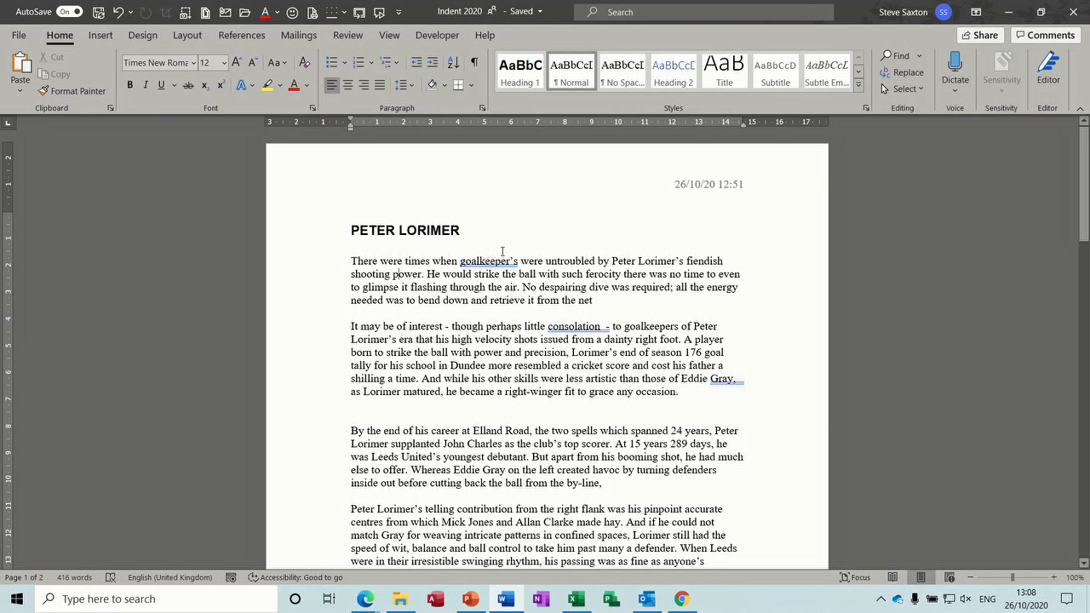
pyautogui.click(434, 65)
pyautogui.click(434, 67)
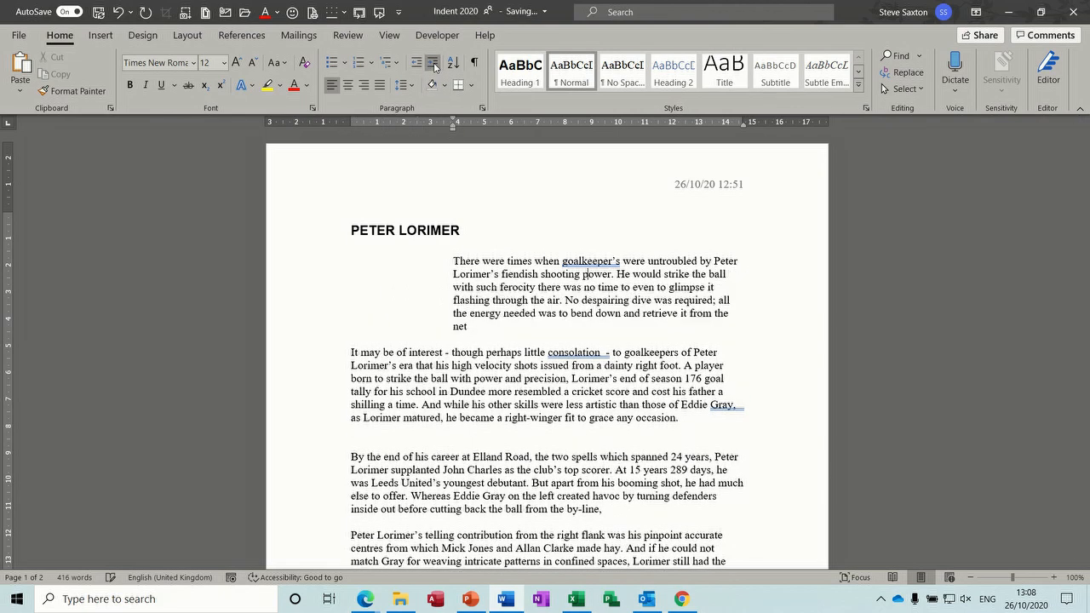
pyautogui.click(418, 67)
pyautogui.click(417, 67)
pyautogui.click(418, 67)
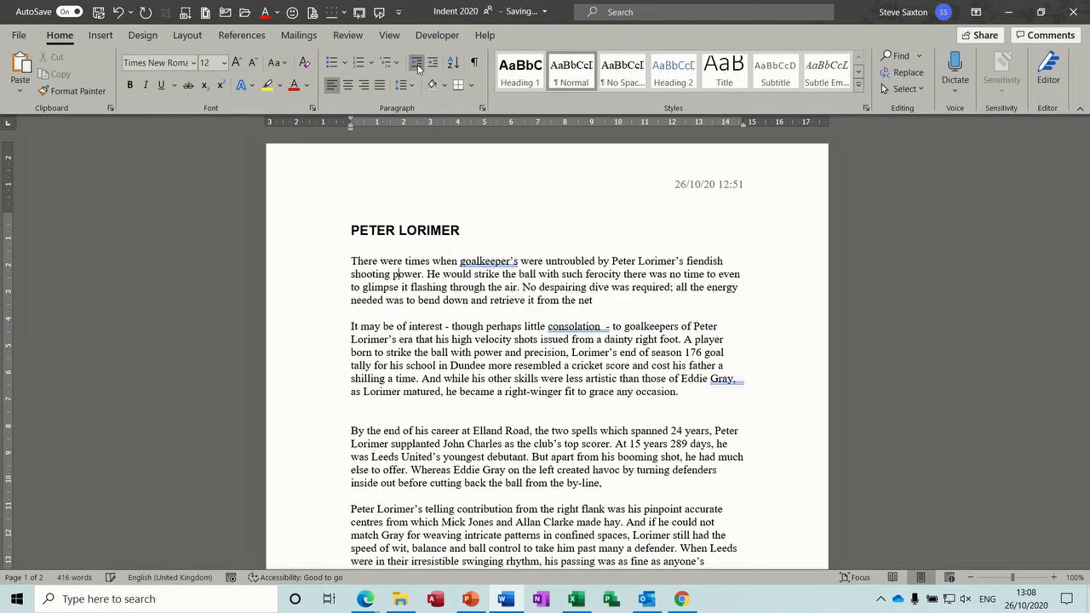
pyautogui.click(482, 108)
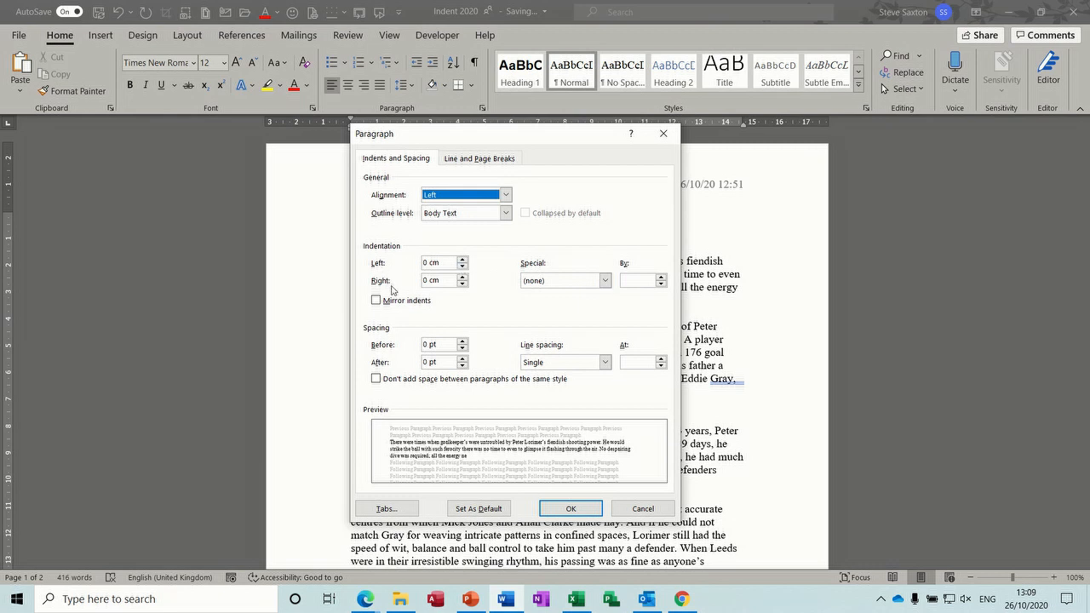
# Step: Try First line, Hanging and (none) special indents in the Paragraph dialog, then cancel
pyautogui.click(604, 280)
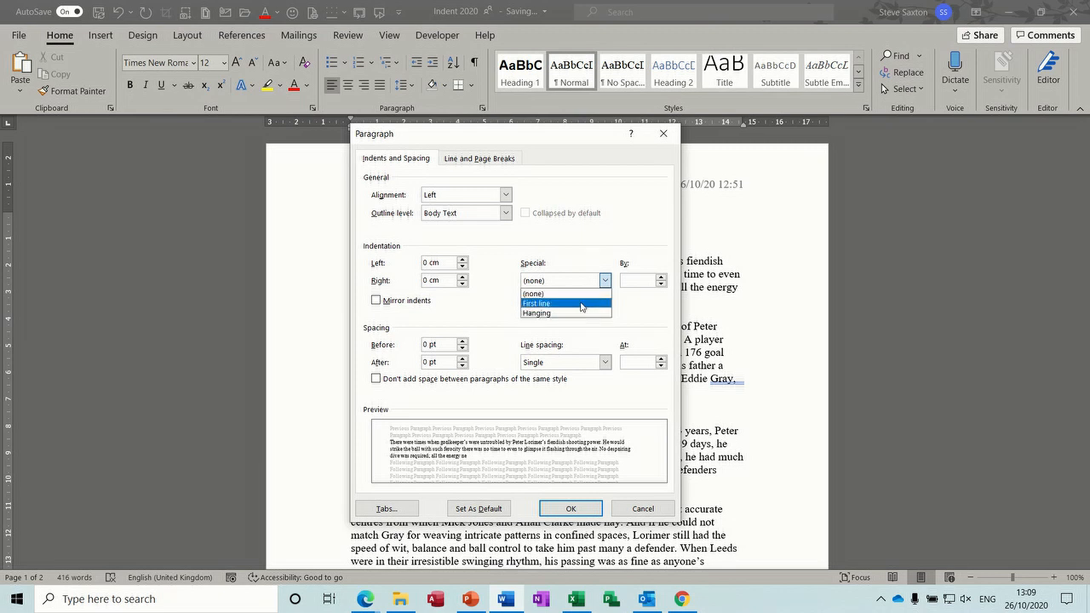
pyautogui.click(578, 304)
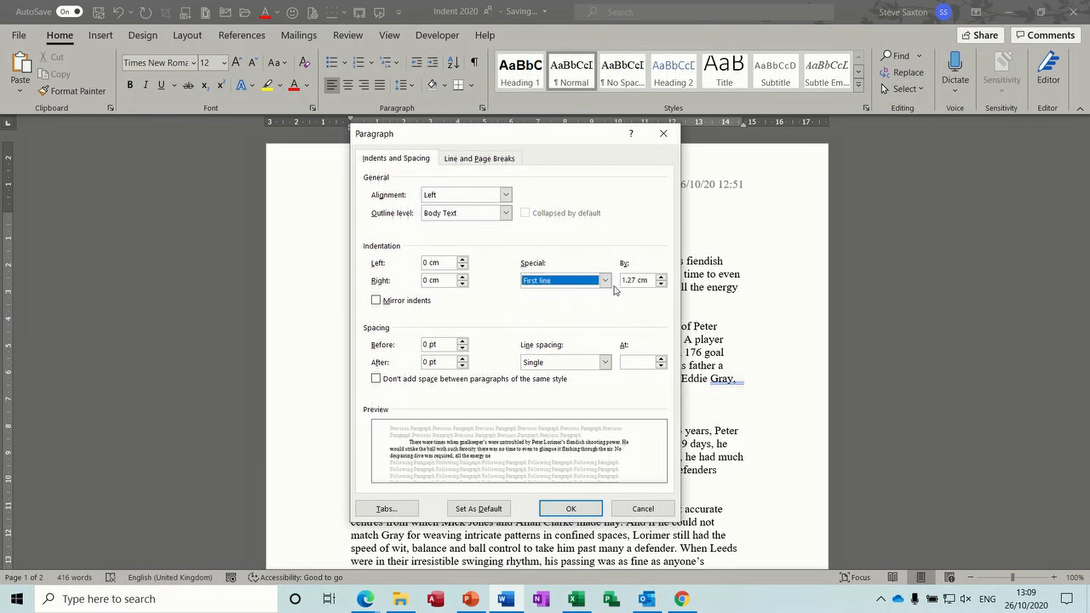
pyautogui.click(604, 280)
pyautogui.click(587, 312)
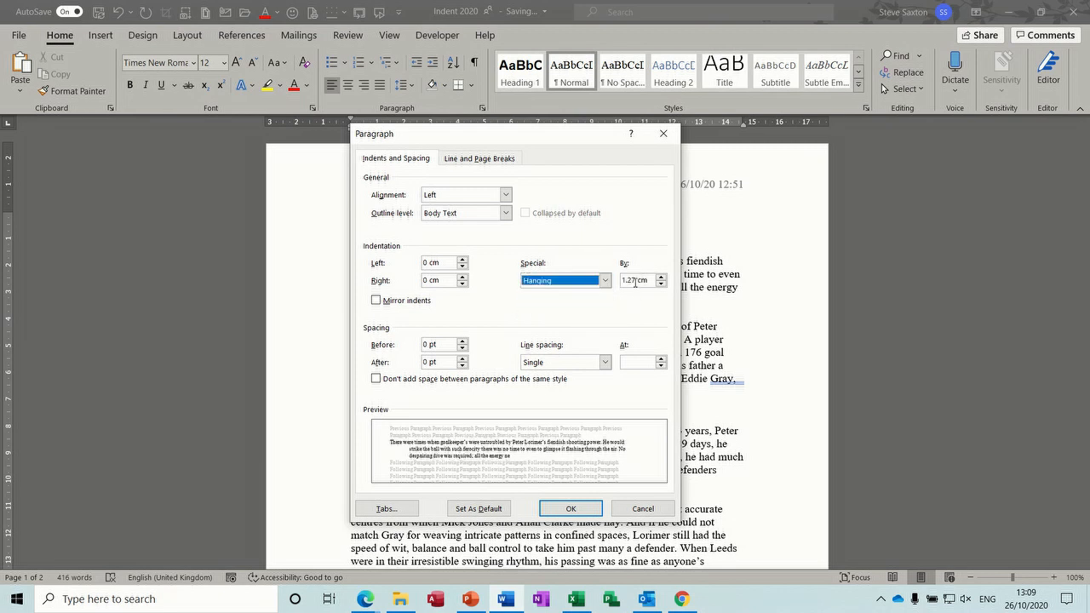
pyautogui.click(605, 281)
pyautogui.click(572, 295)
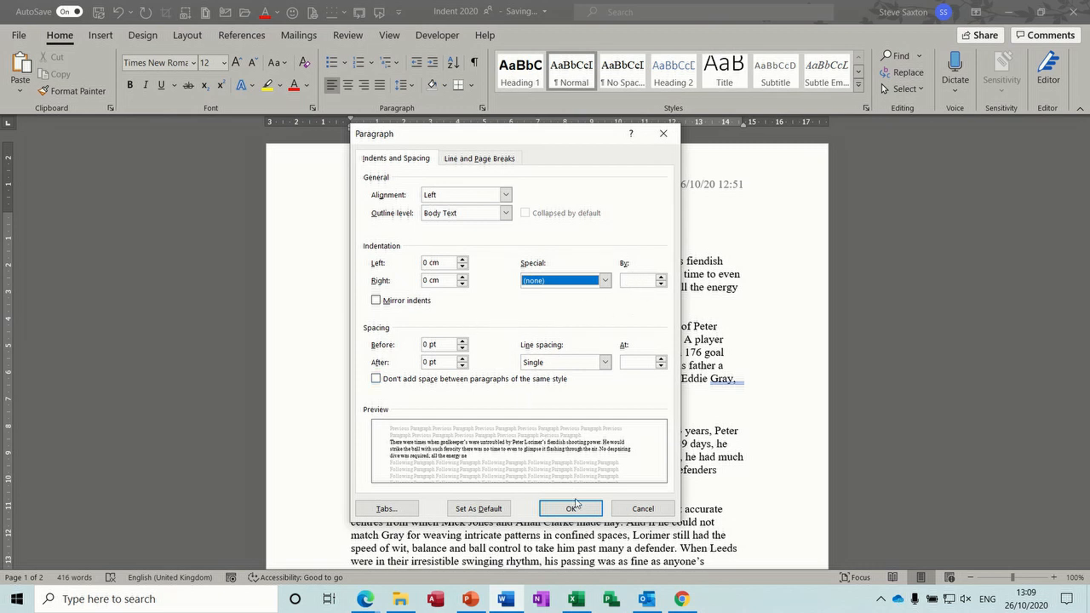
pyautogui.click(640, 511)
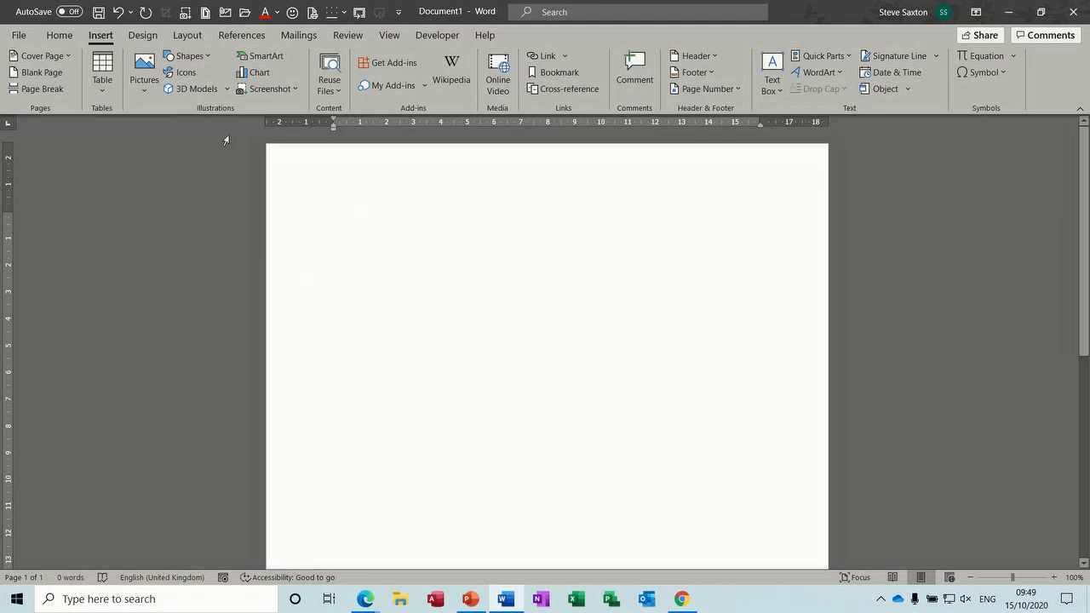
# Step: Set left tab stops at 5 cm and 10 cm in the Paragraph dialog's Tabs settings
pyautogui.click(60, 38)
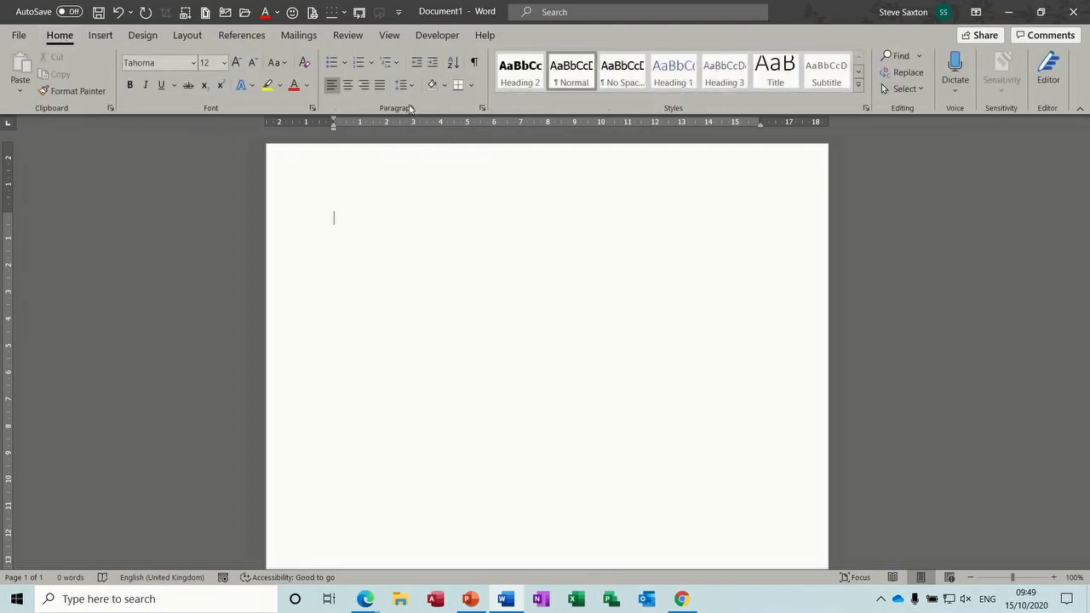
pyautogui.click(482, 109)
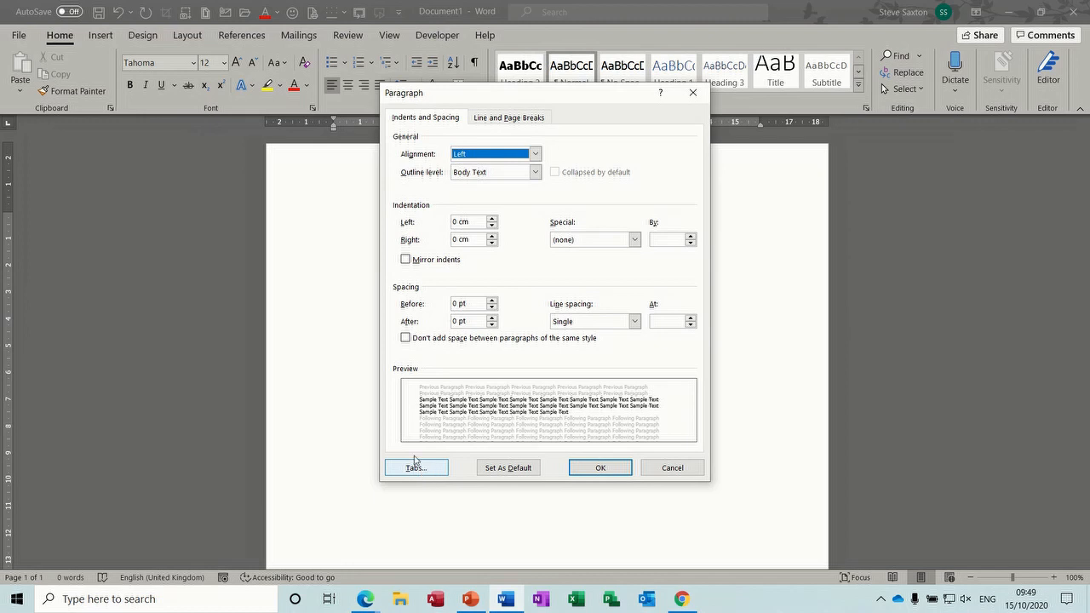
pyautogui.click(416, 468)
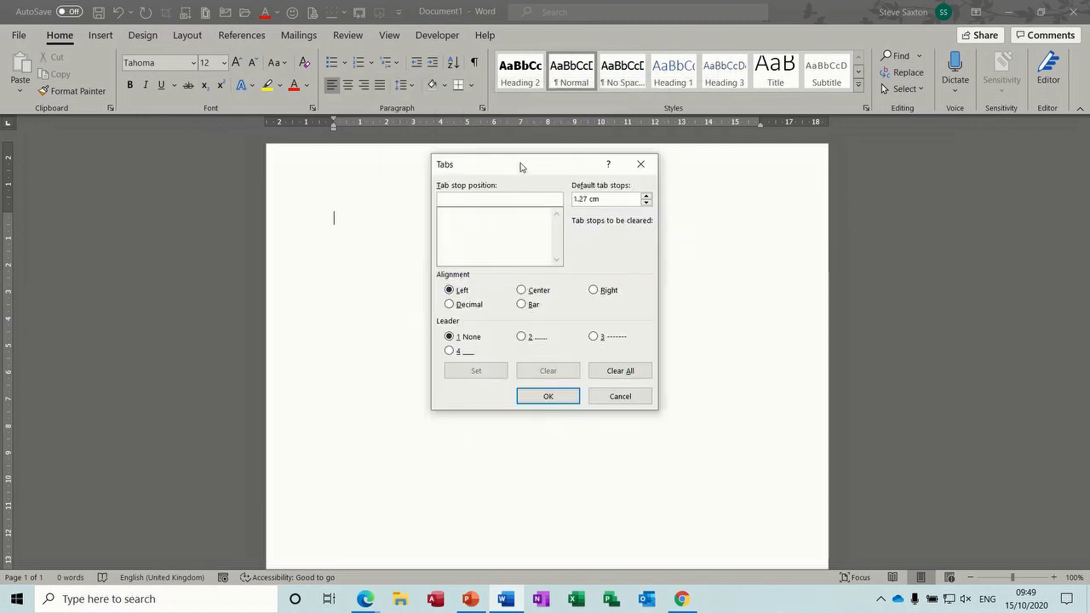
pyautogui.moveTo(521, 167); pyautogui.dragTo(452, 210)
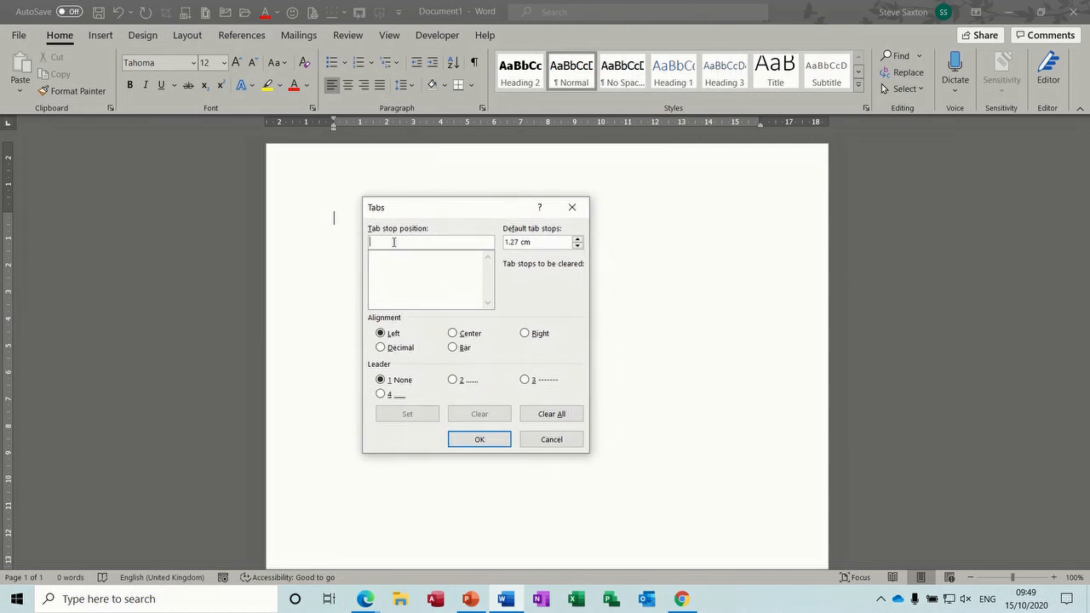
pyautogui.write('5')
pyautogui.click(412, 413)
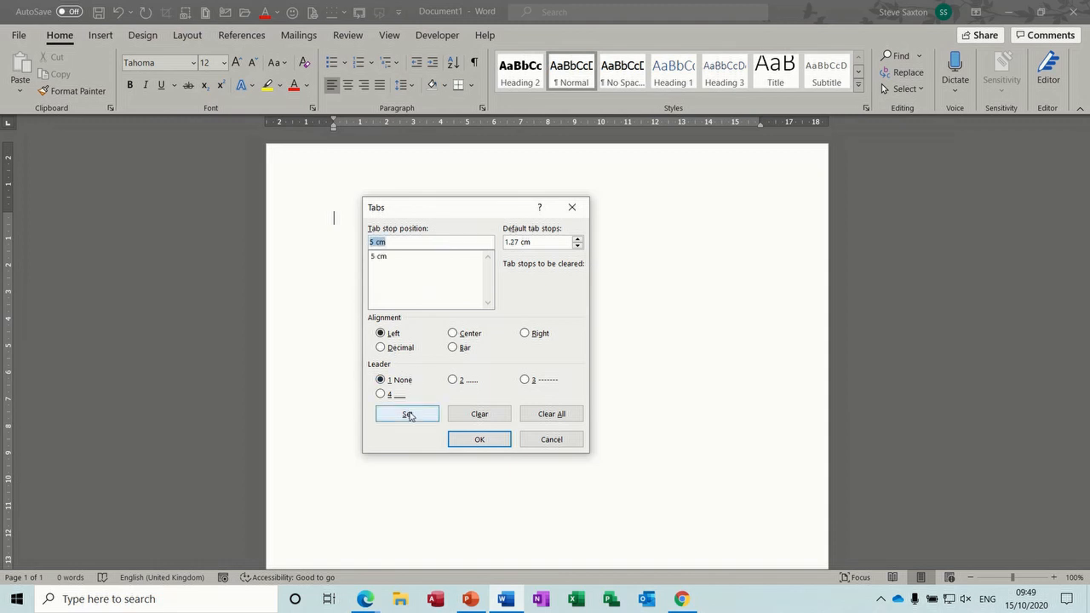
pyautogui.write('1')
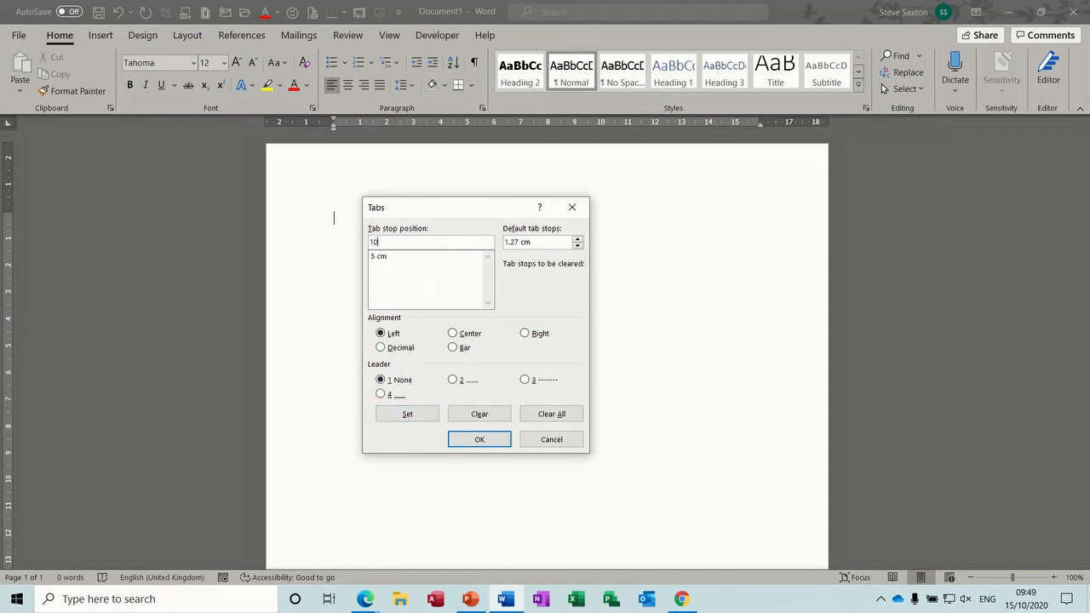
pyautogui.write('0')
pyautogui.click(412, 414)
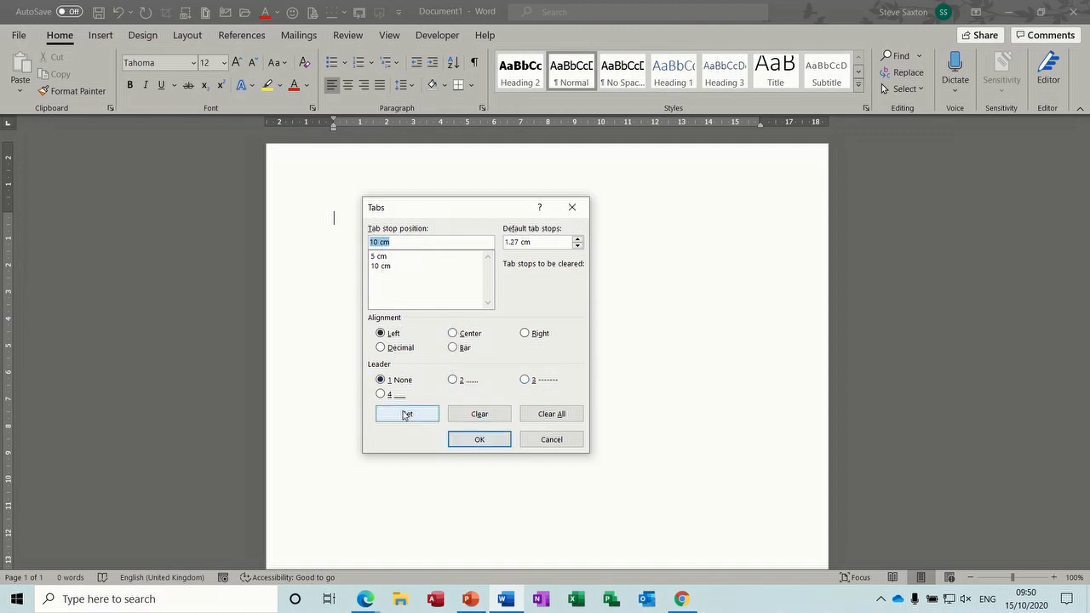
pyautogui.click(457, 440)
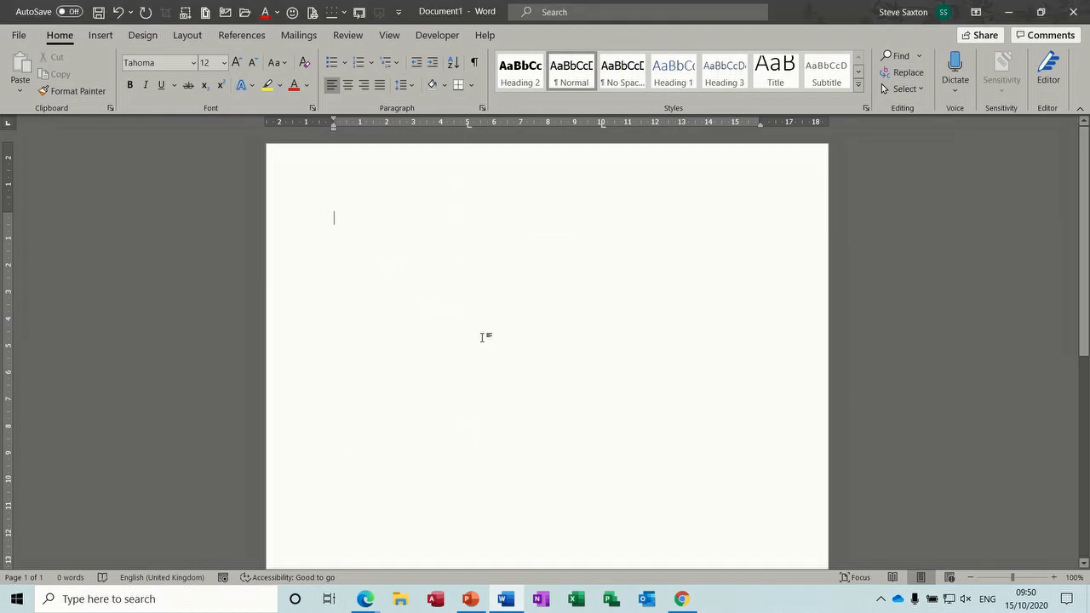
# Step: Type the tab-separated headings Name, Section and Ext, then start a new line
pyautogui.write('Name')
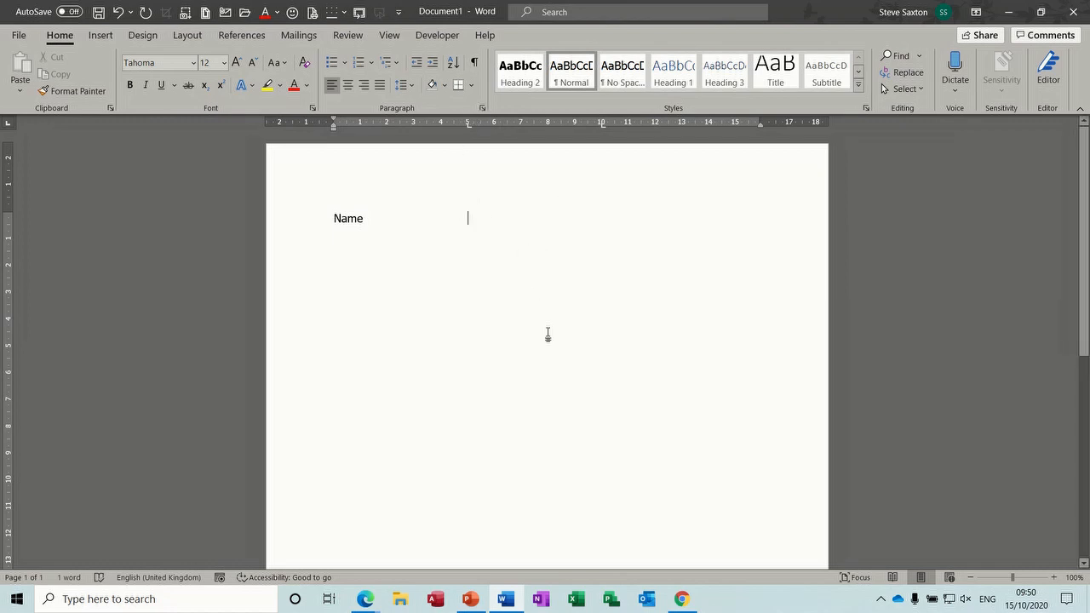
pyautogui.write('S')
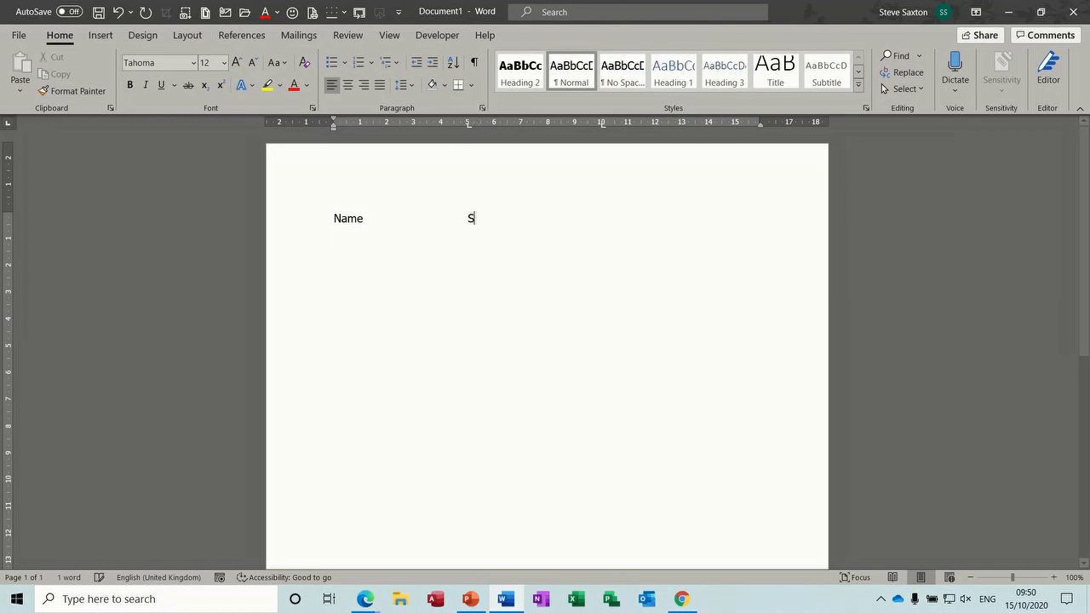
pyautogui.write('ection\t')
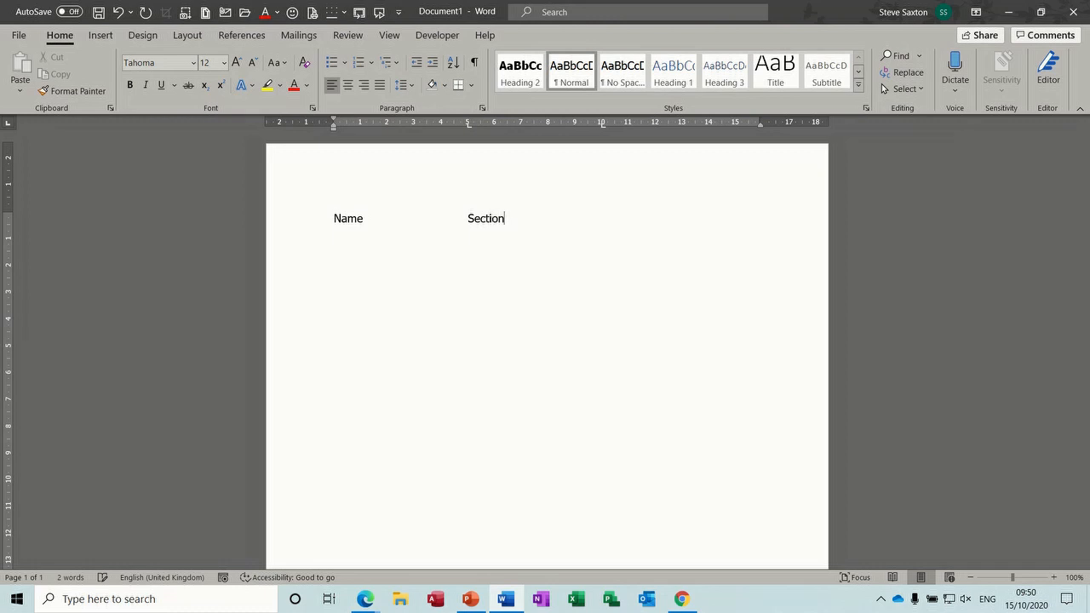
pyautogui.write('Ext')
pyautogui.press('Return')
# Step: Give the 5 cm and 10 cm tab stops the dotted leader (option 2) in the Tabs dialog
pyautogui.click(482, 109)
pyautogui.click(416, 467)
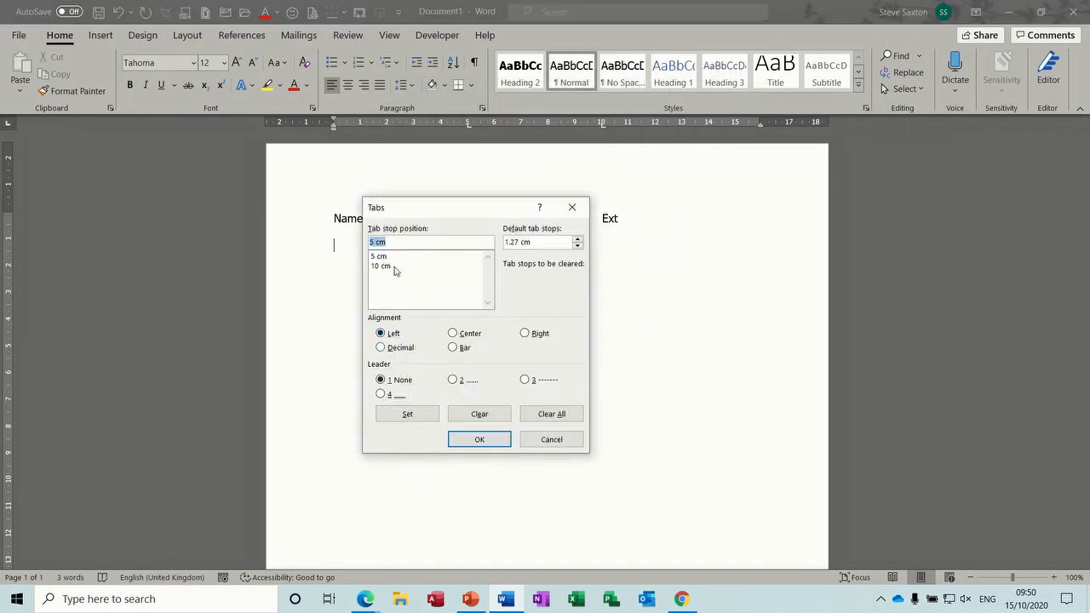
pyautogui.click(454, 382)
pyautogui.click(421, 416)
pyautogui.click(389, 267)
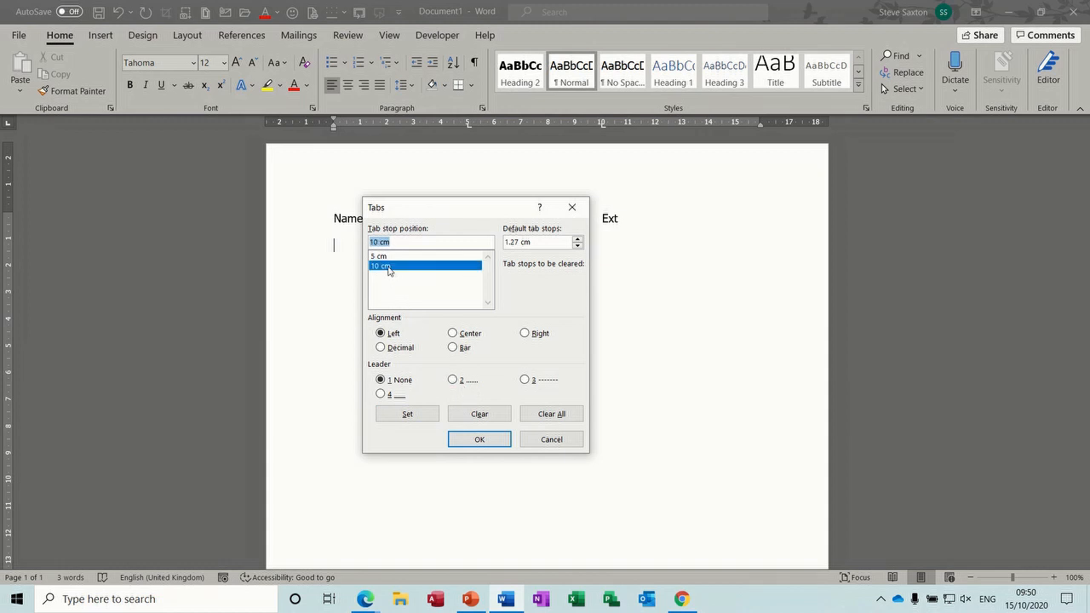
pyautogui.click(454, 382)
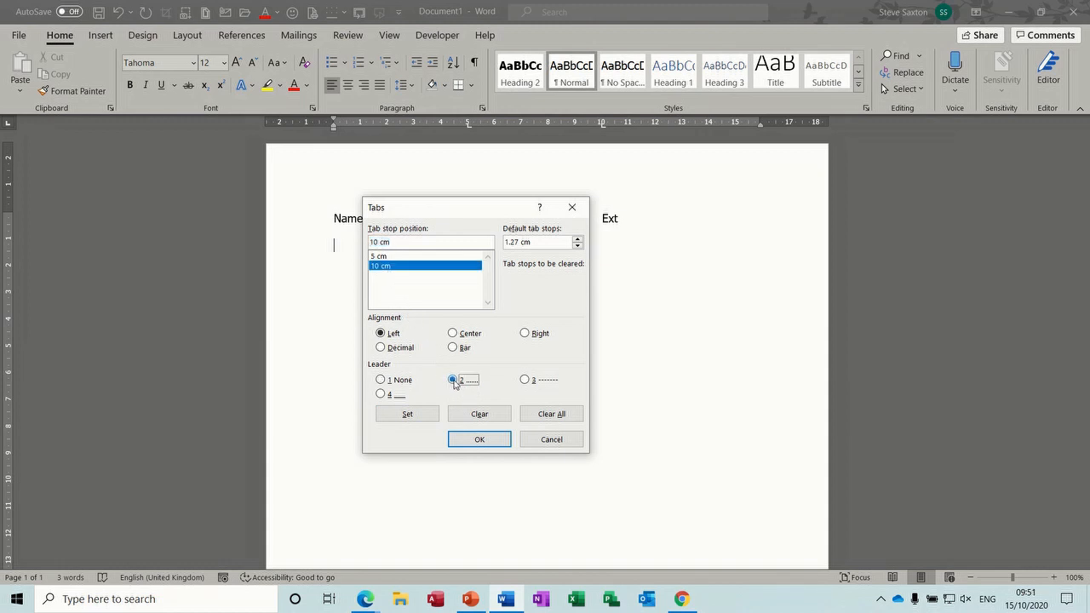
pyautogui.click(406, 415)
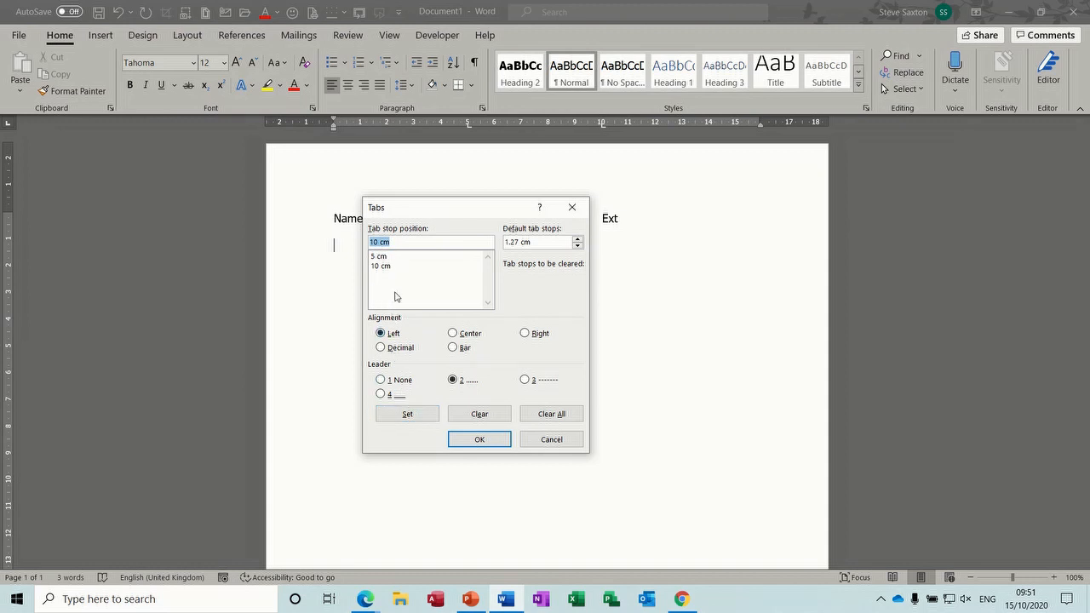
pyautogui.click(481, 443)
# Step: Enter two tabbed staff rows: a name with section 1234, Ext A1, and a name with 2222, B1
pyautogui.write('Steve')
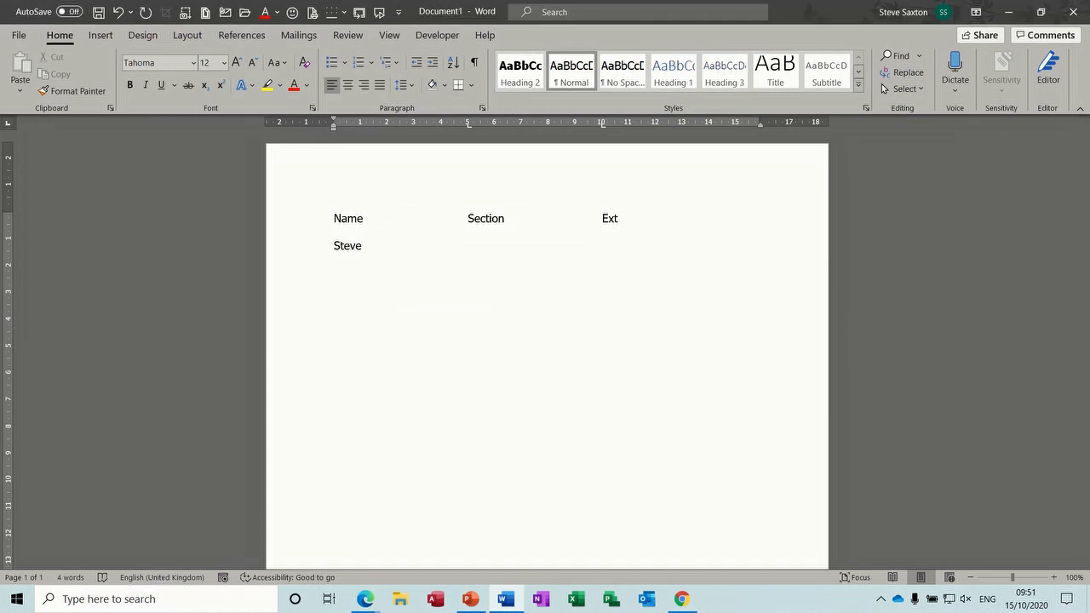
pyautogui.press('Tab')
pyautogui.write('12')
pyautogui.press('Tab')
pyautogui.write('A1')
pyautogui.press('Return')
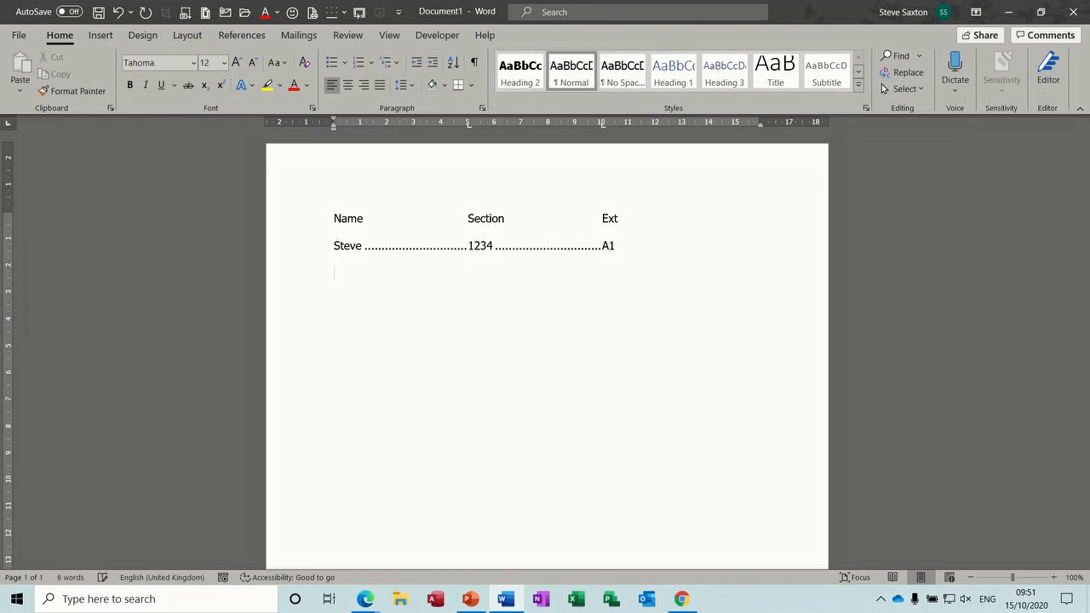
pyautogui.write('John')
pyautogui.press('Tab')
pyautogui.write('2222')
pyautogui.press('Tab')
pyautogui.write('B')
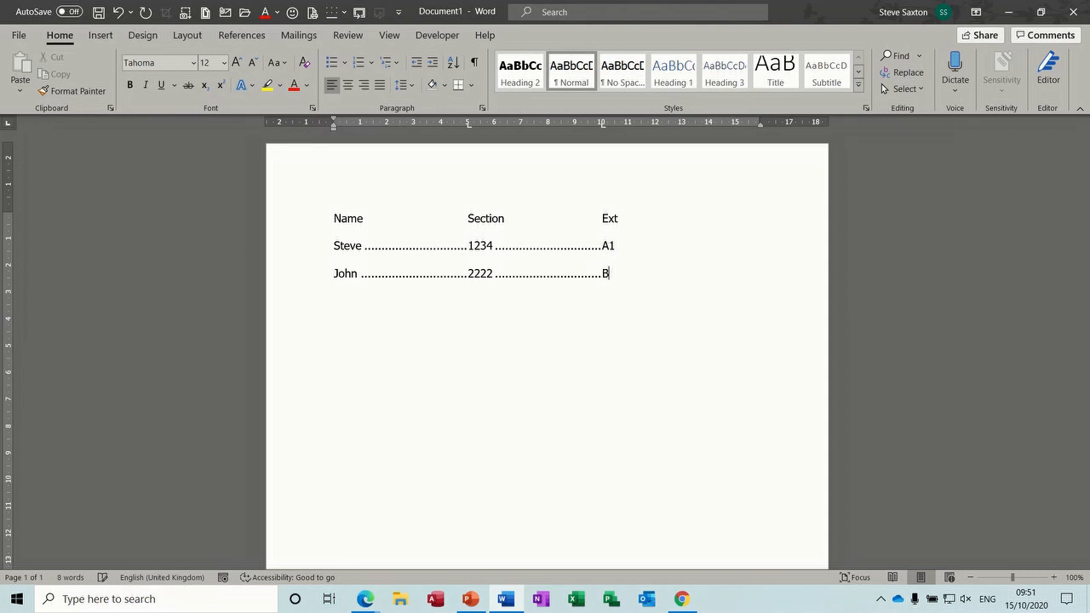
pyautogui.write('1')
pyautogui.press('Return')
# Step: Clear all custom tab stops in the Tabs dialog and add a blank line below the rows
pyautogui.click(482, 108)
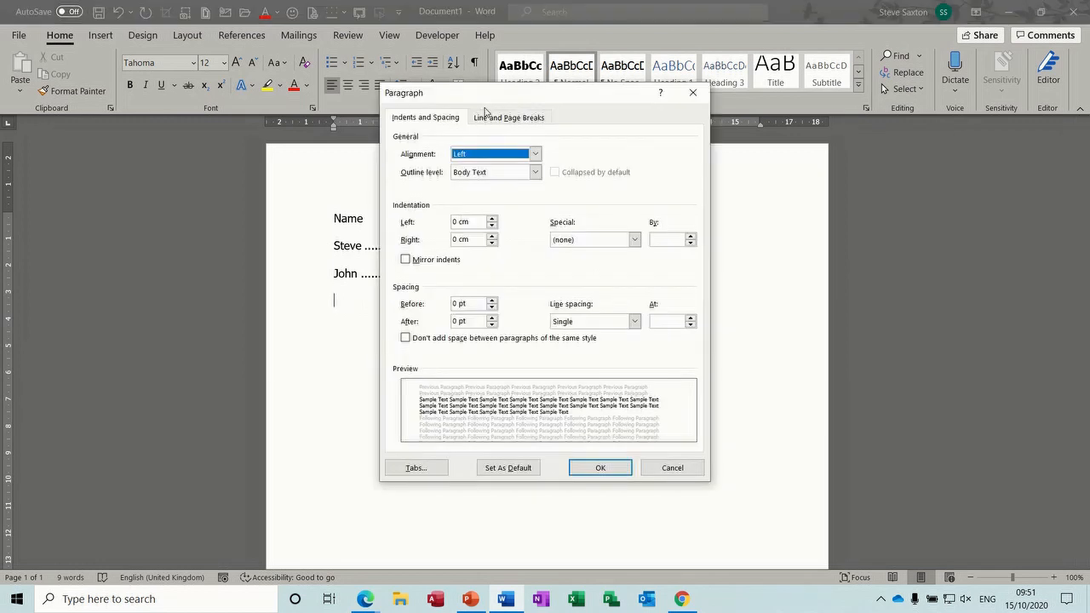
pyautogui.click(417, 467)
pyautogui.click(550, 416)
pyautogui.click(484, 440)
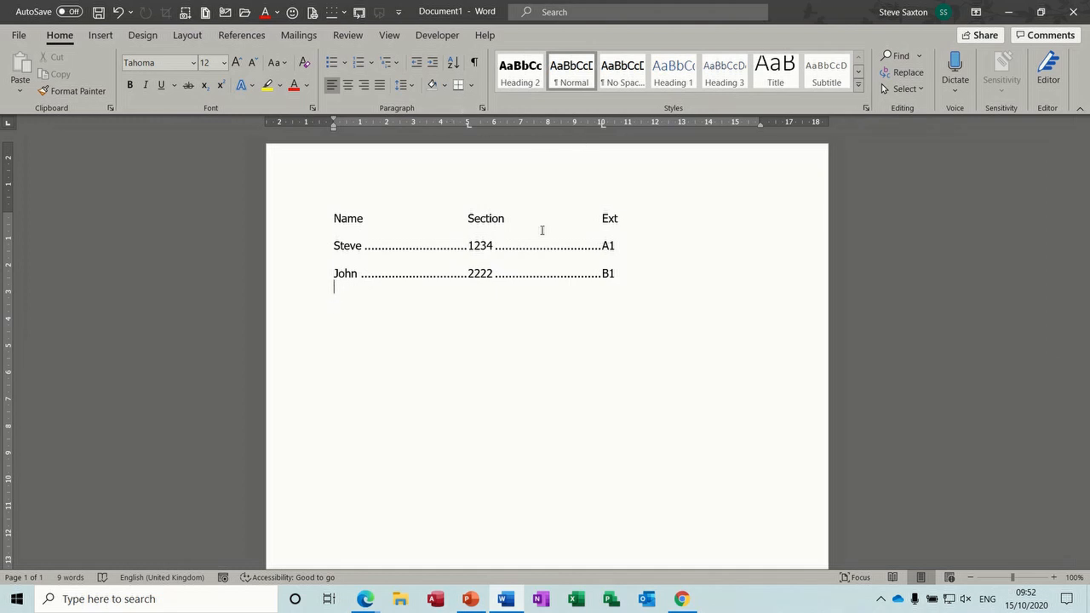
pyautogui.press('Return')
# Step: Add a left tab stop at 3 cm on the ruler for the empty line
pyautogui.click(603, 125)
pyautogui.click(389, 35)
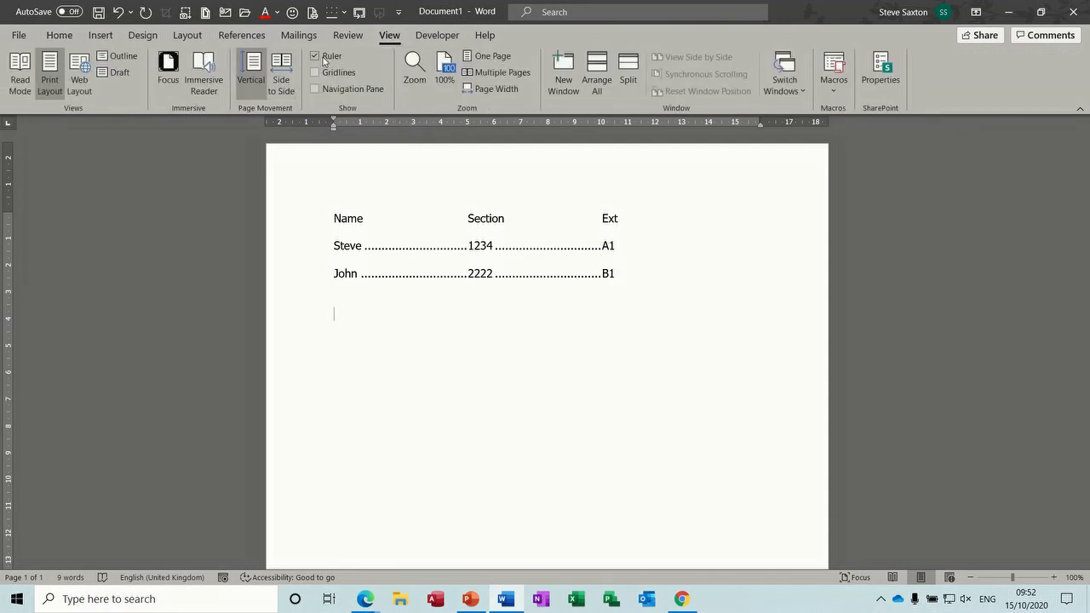
pyautogui.click(60, 35)
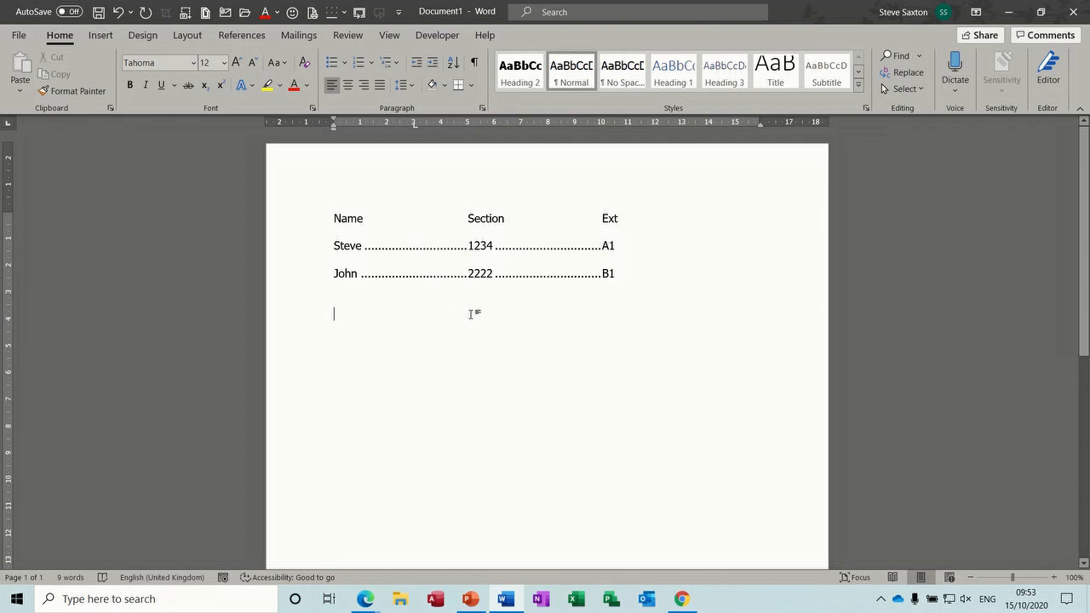
# Step: Type the author's name at the 3 cm left tab, then repeat it on a second line
pyautogui.press('Tab')
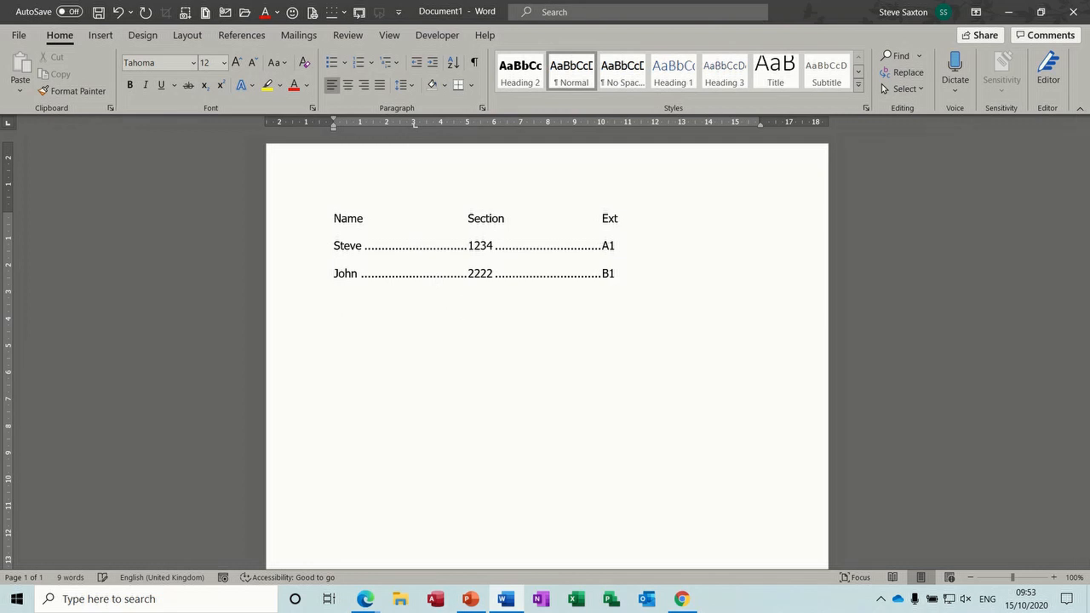
pyautogui.write('Steve Saxton')
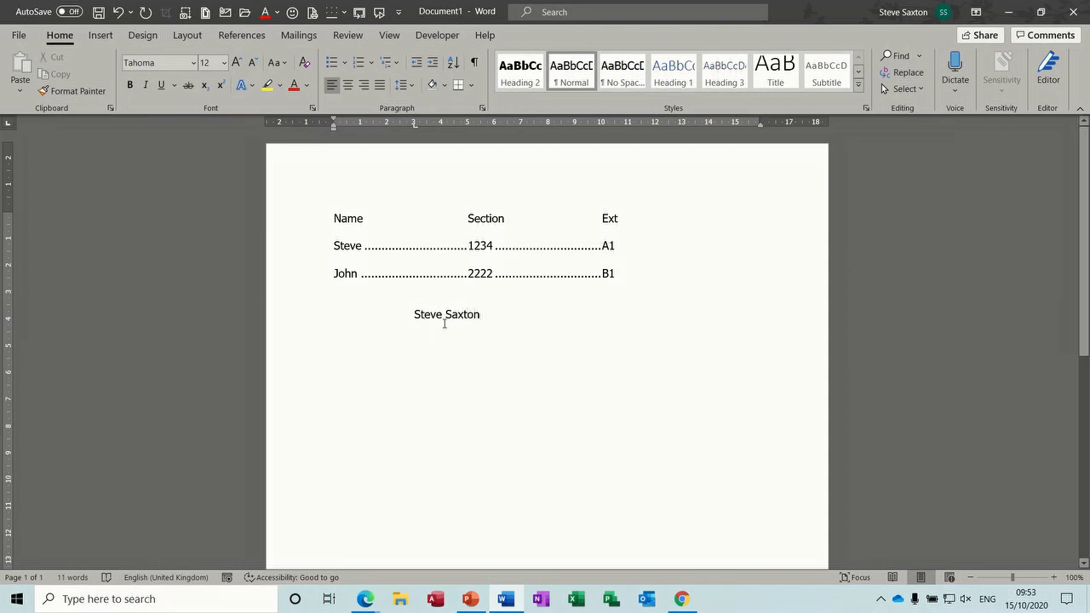
pyautogui.press('Return')
pyautogui.click(413, 123)
pyautogui.press('Return')
pyautogui.write('Steve Saxton')
# Step: Change the 3 cm stop to a centre tab so the second name centres on it
pyautogui.moveTo(415, 128); pyautogui.dragTo(416, 128)
pyautogui.moveTo(413, 125); pyautogui.dragTo(415, 128)
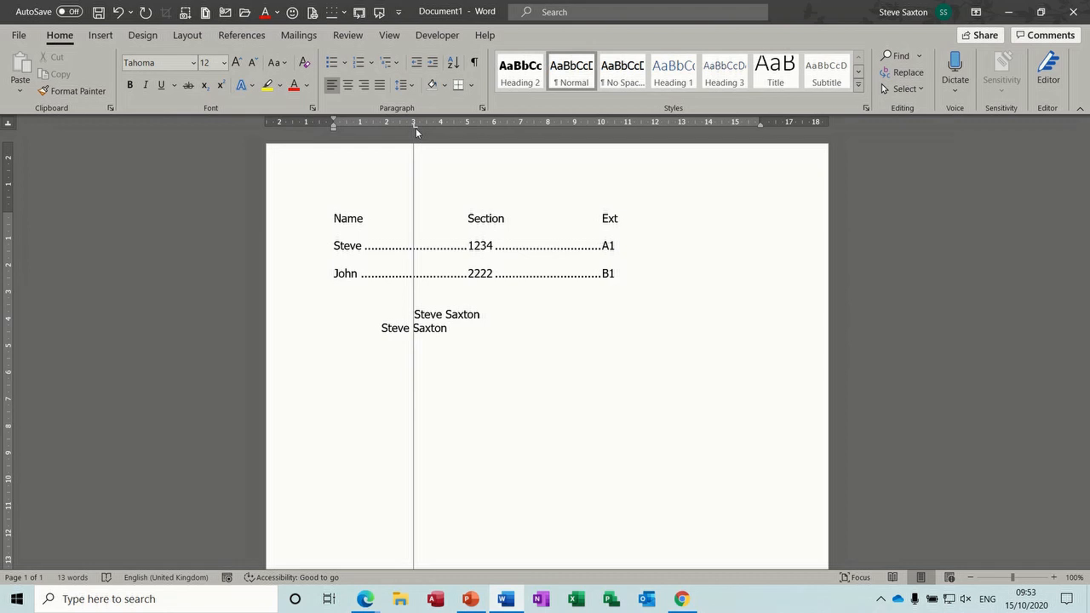
pyautogui.click(457, 335)
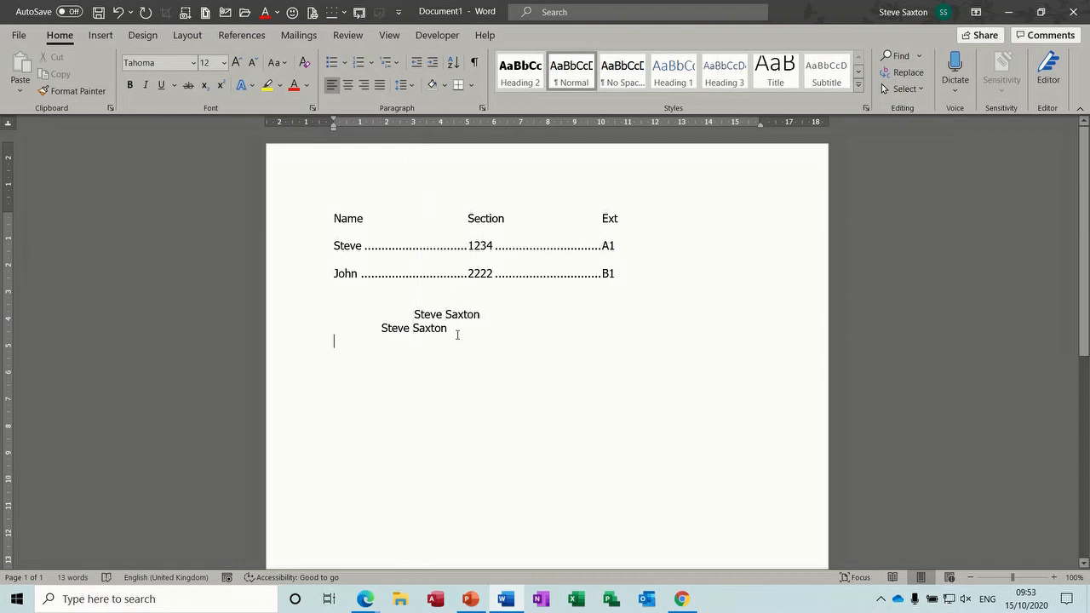
pyautogui.click(452, 327)
pyautogui.press('Return')
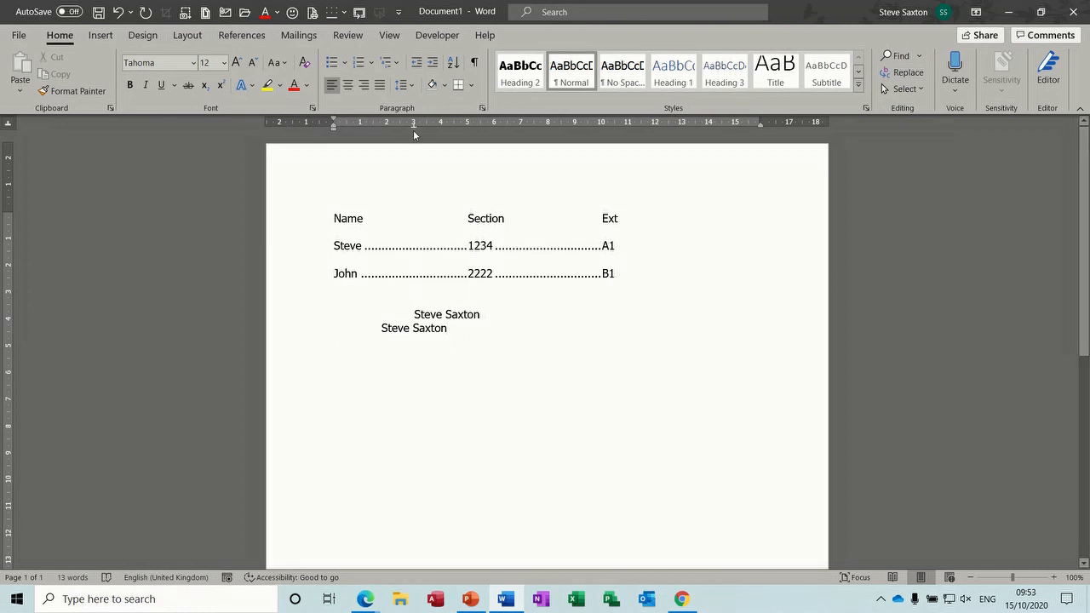
# Step: On a third line, replace the stop with a right tab at 3 cm and retype the name
pyautogui.moveTo(414, 126); pyautogui.dragTo(416, 175)
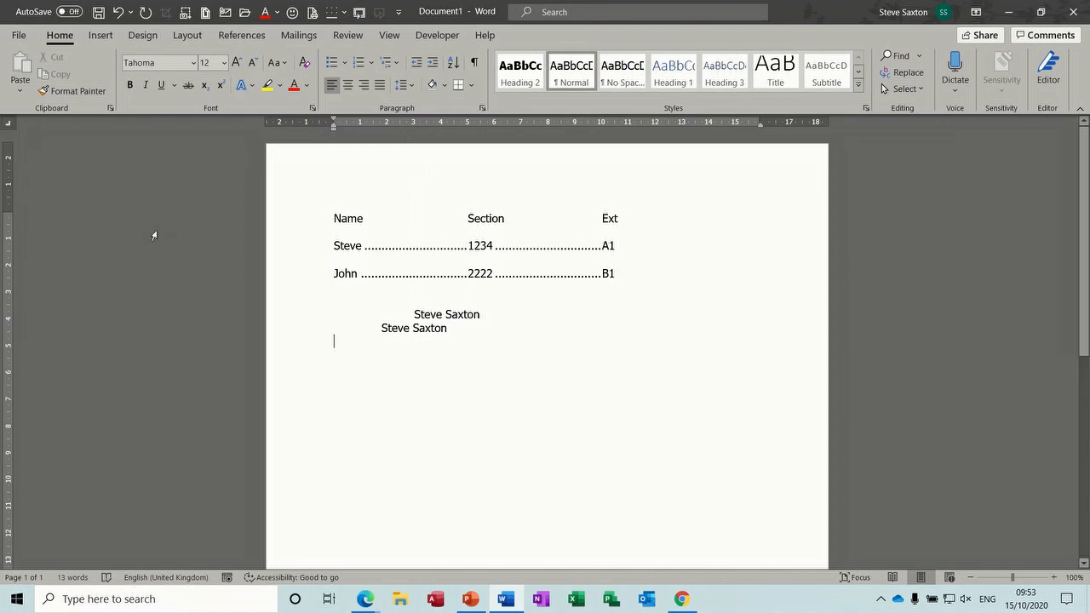
pyautogui.click(414, 125)
pyautogui.press('Tab')
pyautogui.write('S')
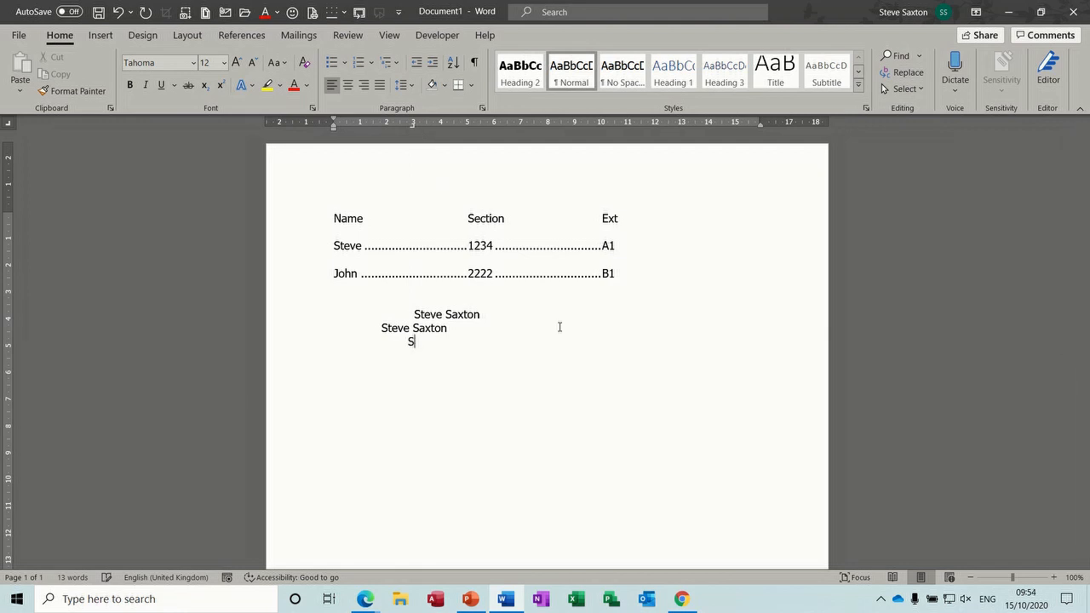
pyautogui.write('teve Saxton')
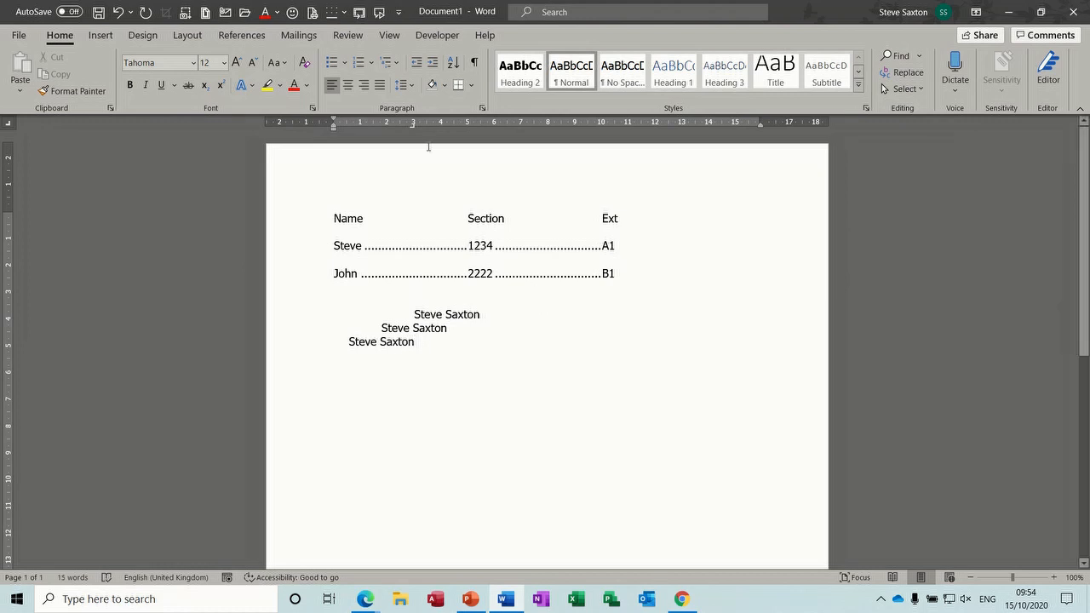
pyautogui.moveTo(414, 129); pyautogui.dragTo(413, 128)
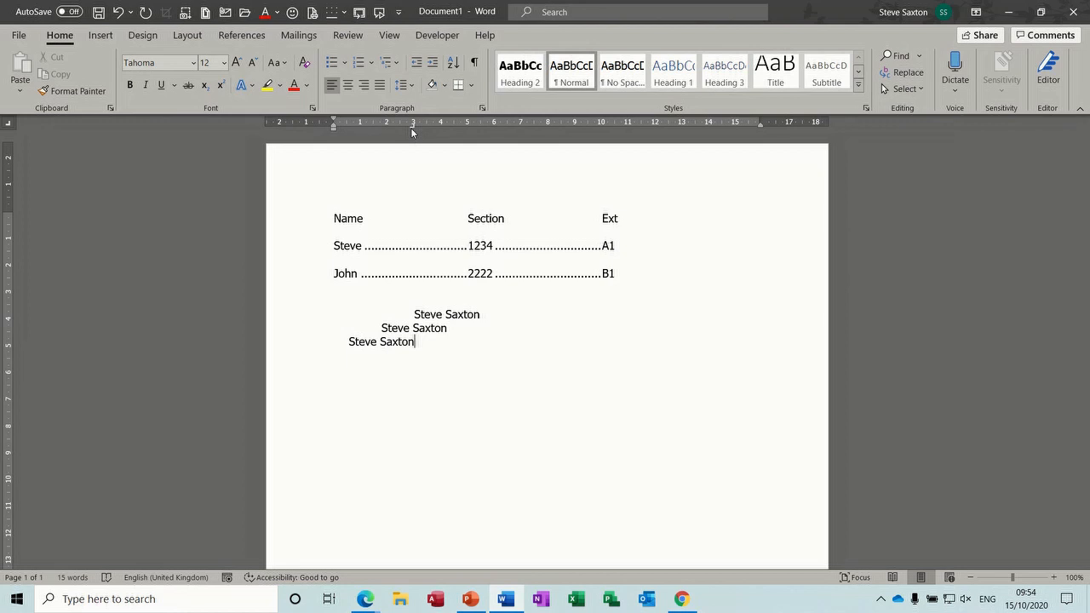
pyautogui.doubleClick(525, 167)
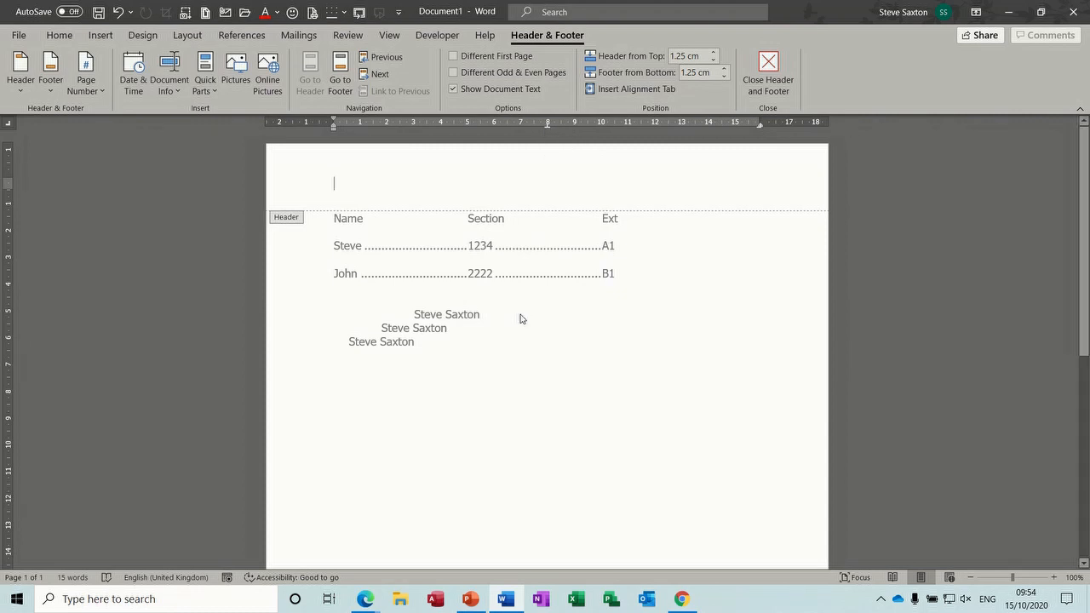
pyautogui.doubleClick(493, 350)
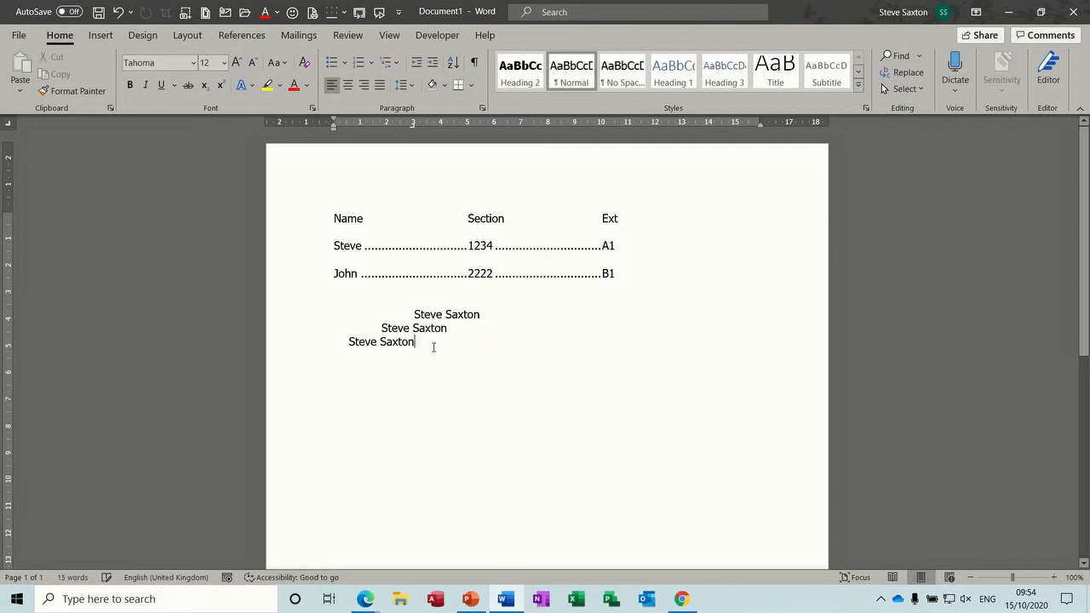
# Step: Enter 123.23, 1.23 and 12.23 on successive lines at the decimal tab near 12 cm
pyautogui.press('Return')
pyautogui.press('Tab')
pyautogui.write('123.23')
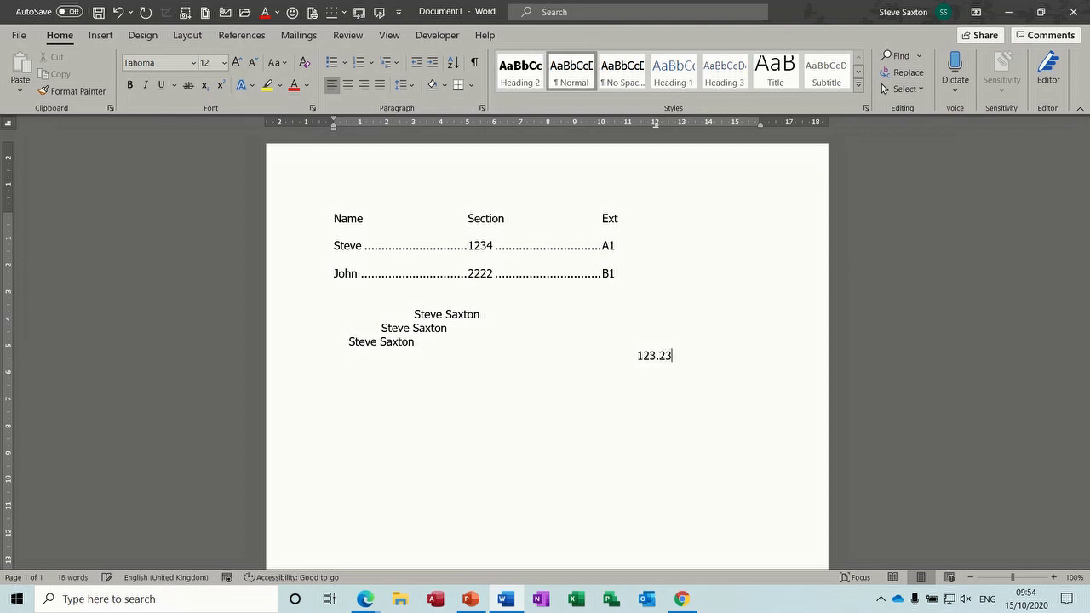
pyautogui.press('Return')
pyautogui.press('Tab')
pyautogui.write('1.23')
pyautogui.press('Return')
pyautogui.press('BackSpace')
pyautogui.press('Tab')
pyautogui.write('12.23')
pyautogui.press('Return')
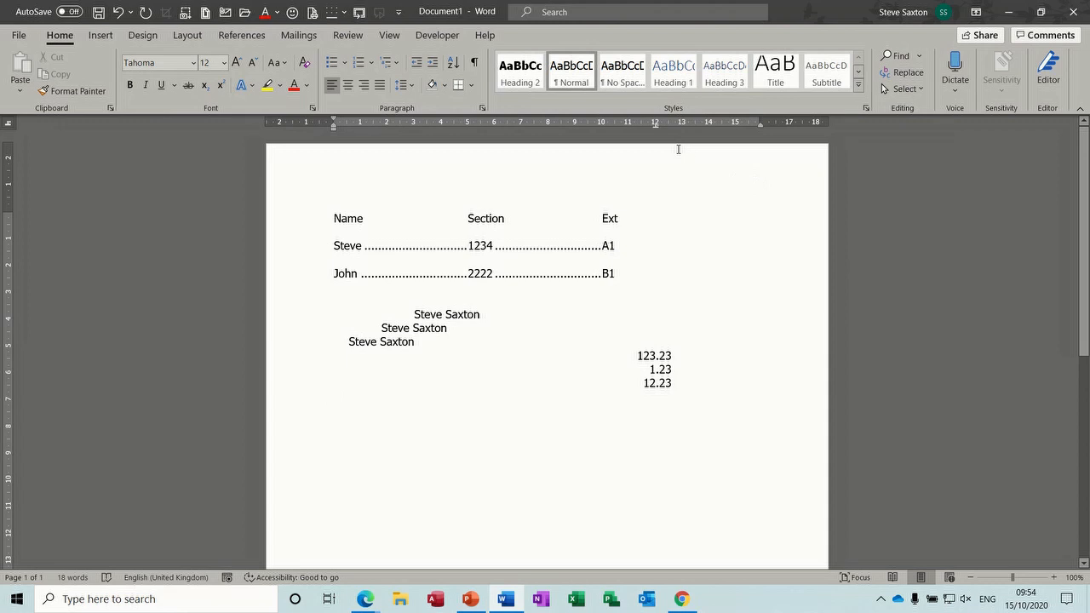
pyautogui.click(656, 125)
pyautogui.click(642, 382)
pyautogui.press('Return')
pyautogui.press('Return')
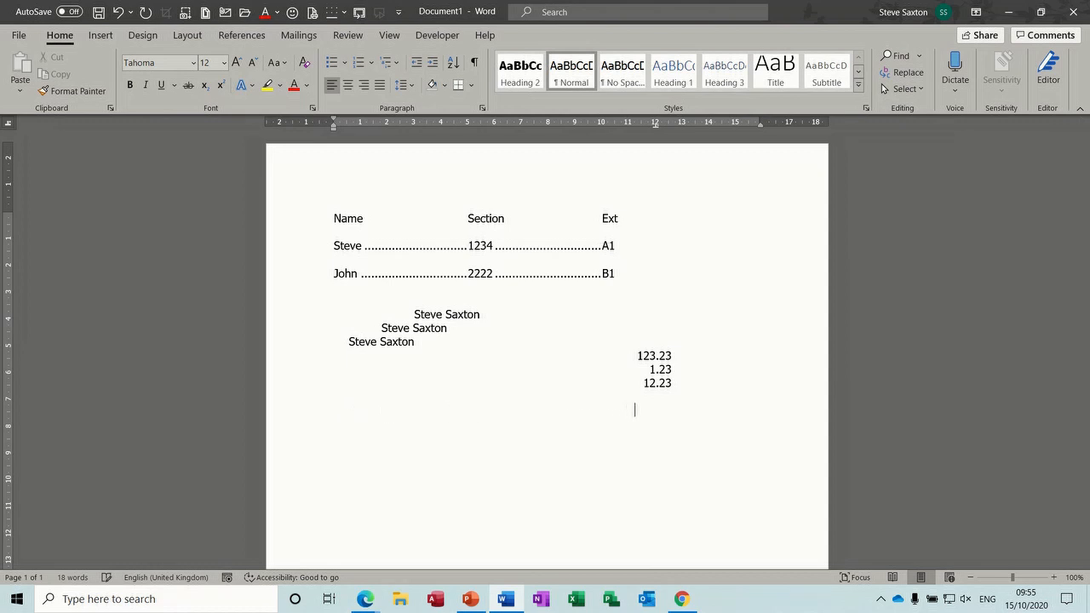
pyautogui.click(474, 62)
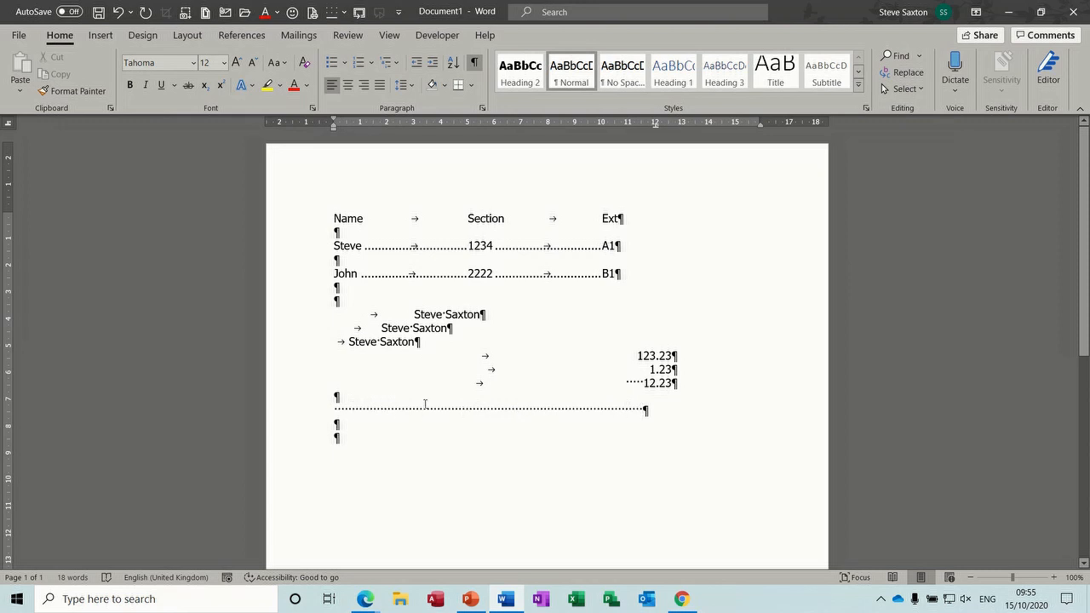
pyautogui.click(475, 64)
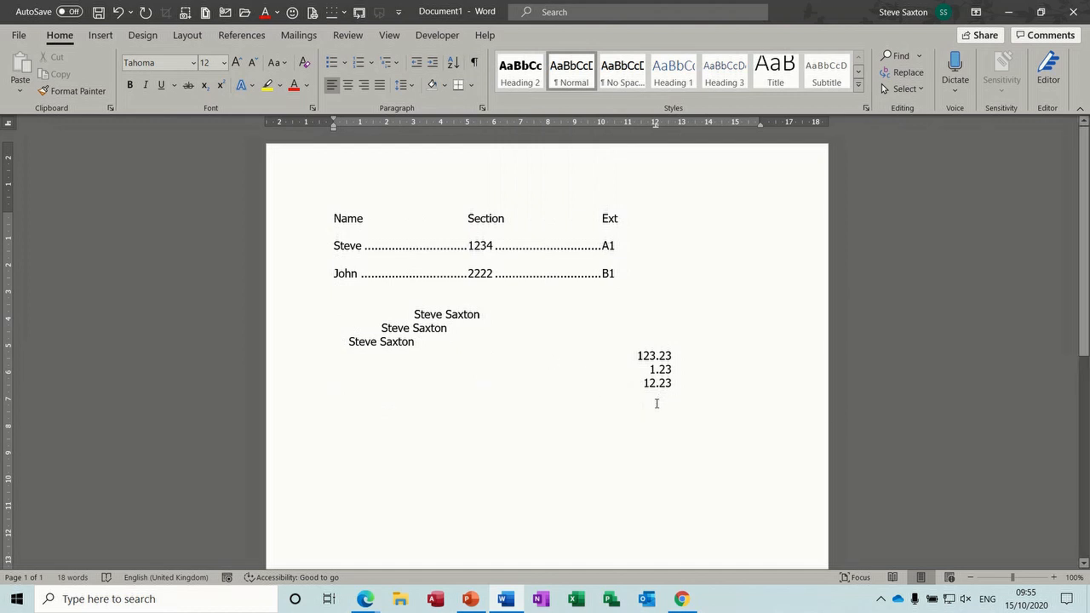
pyautogui.press('Left')
pyautogui.press('Left')
pyautogui.press('Left')
pyautogui.press('Left')
pyautogui.press('Left')
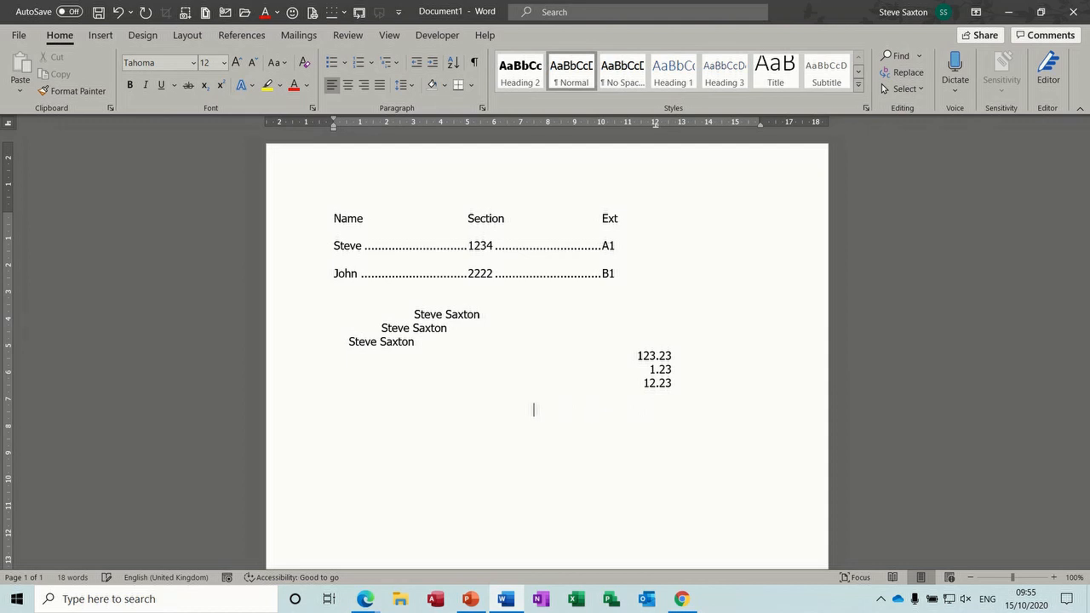
pyautogui.press('BackSpace')
pyautogui.press('BackSpace')
pyautogui.write('3')
pyautogui.press('Return')
# Step: Insert a three-column, one-row table from the Insert Table grid below the amounts
pyautogui.click(101, 37)
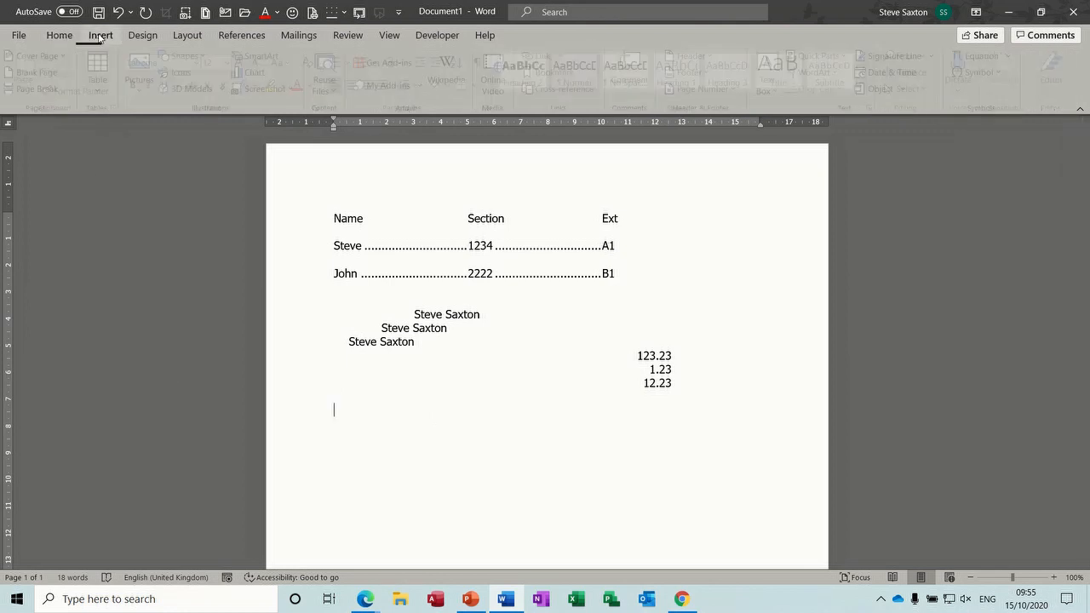
pyautogui.click(104, 92)
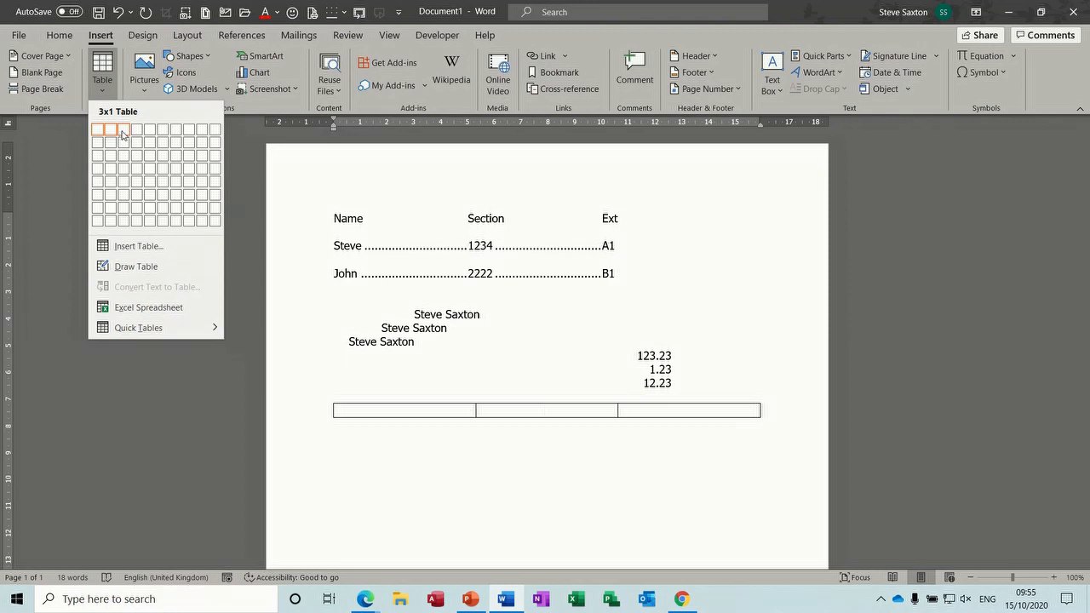
pyautogui.click(123, 134)
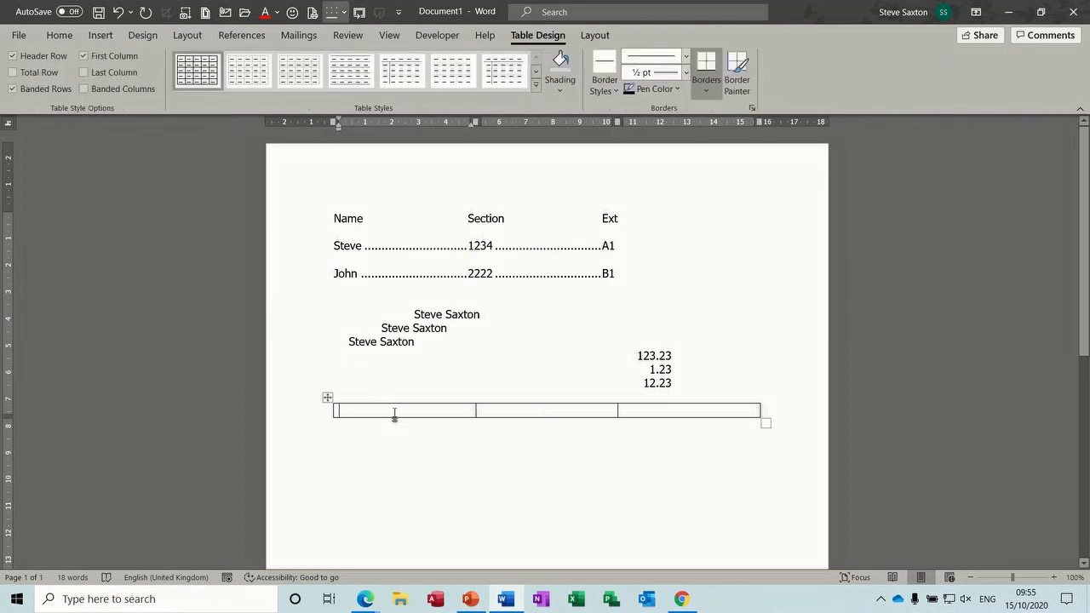
# Step: Set a decimal tab in the table cells and enter 21.22 and 21.23 in the first cell
pyautogui.click(419, 122)
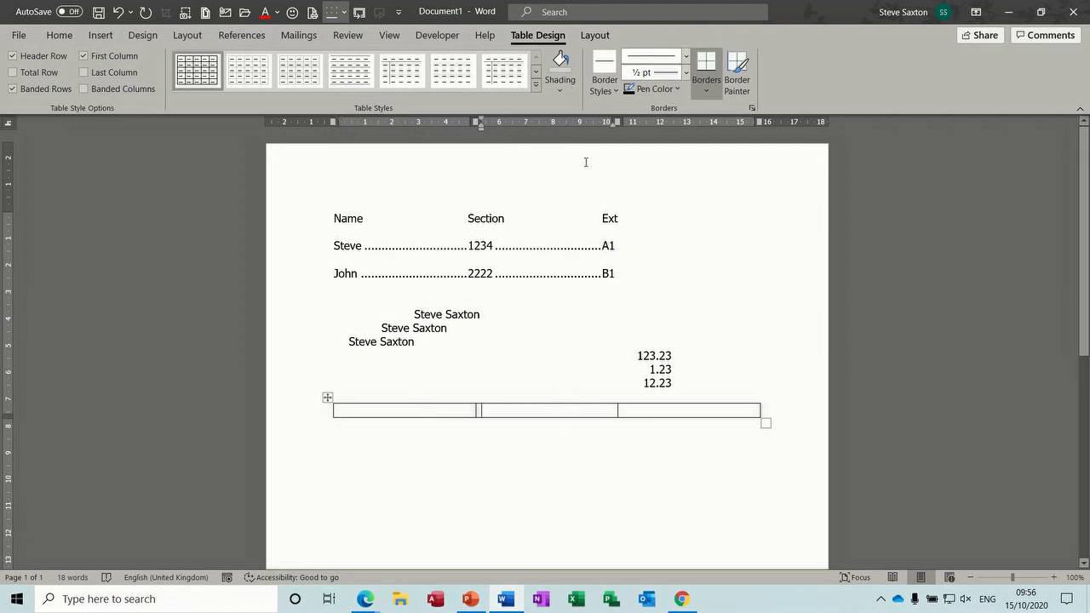
pyautogui.click(553, 123)
pyautogui.click(697, 410)
pyautogui.click(378, 411)
pyautogui.write('21.22')
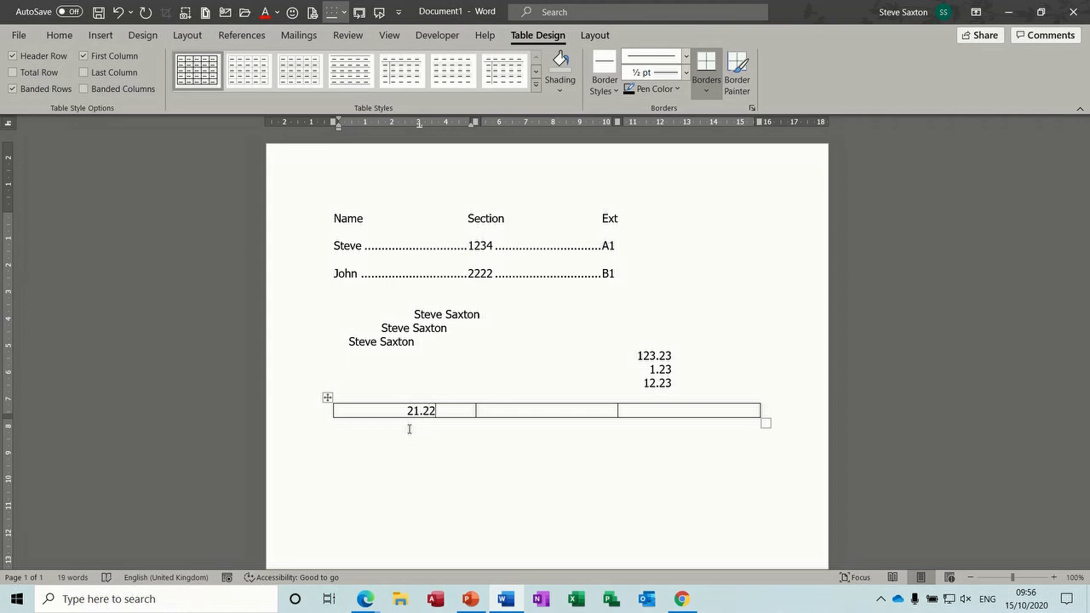
pyautogui.press('Return')
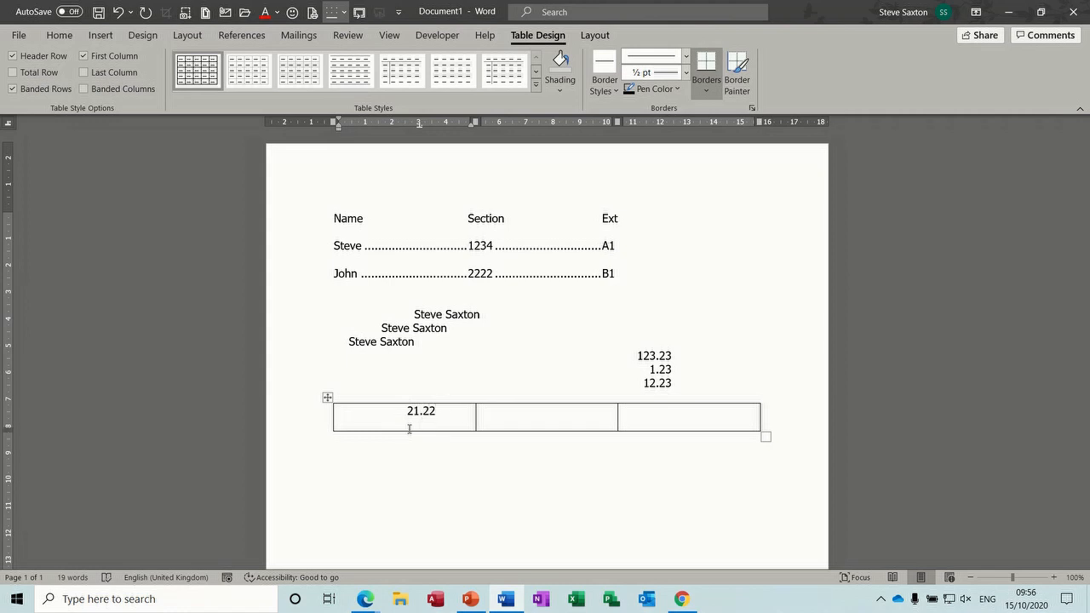
pyautogui.write('21.23')
# Step: Fill the second cell with 21.33/1.24 and the third with 2.21/1.22, then select the table
pyautogui.press('Tab')
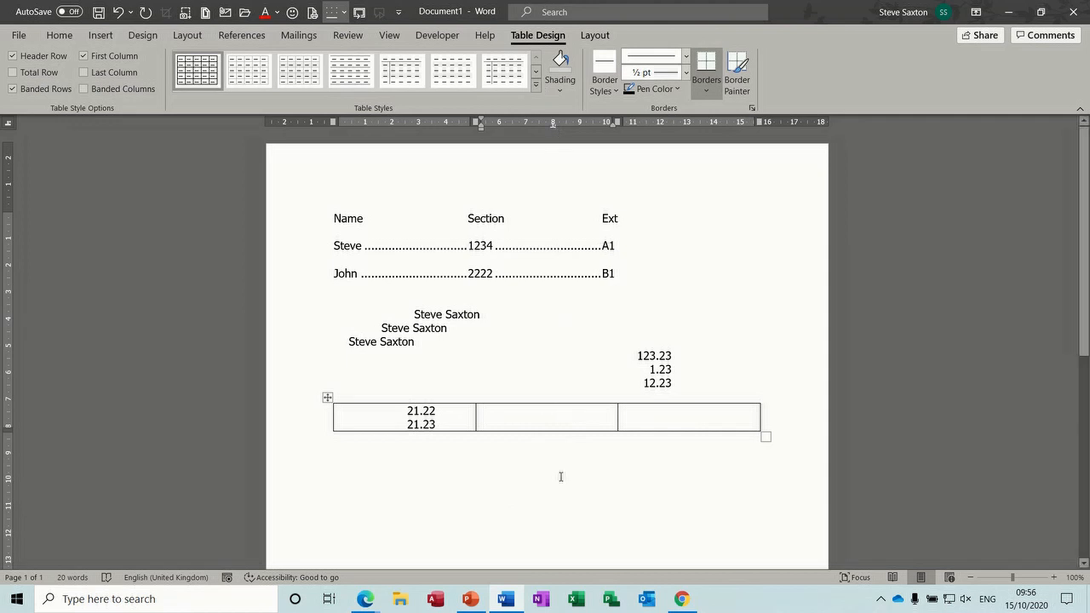
pyautogui.write('21.33')
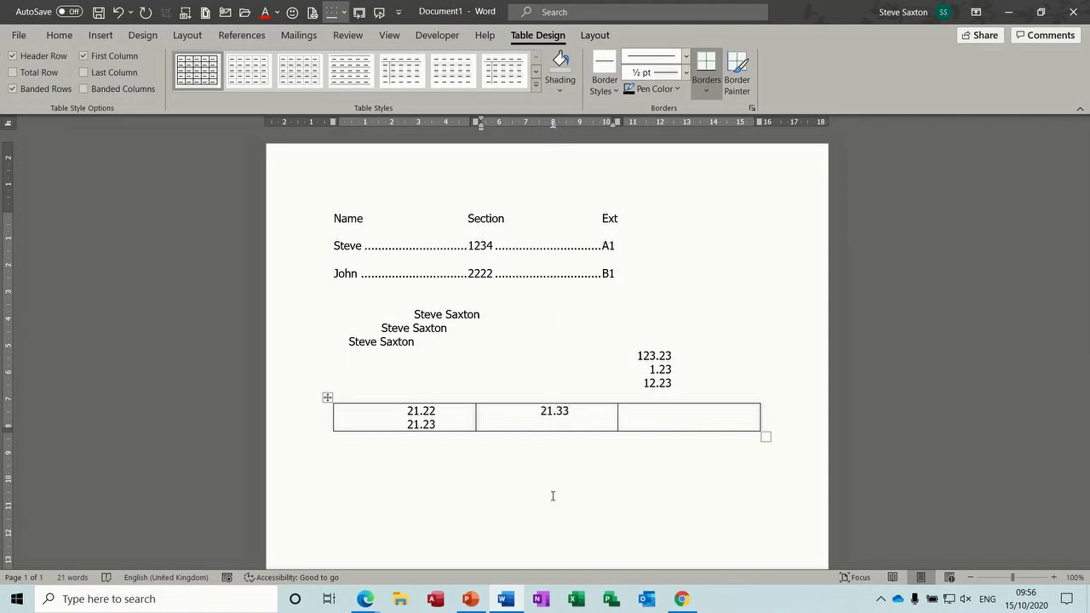
pyautogui.press('Return')
pyautogui.write('1.24')
pyautogui.press('Tab')
pyautogui.write('2.21')
pyautogui.press('Return')
pyautogui.write('1.22')
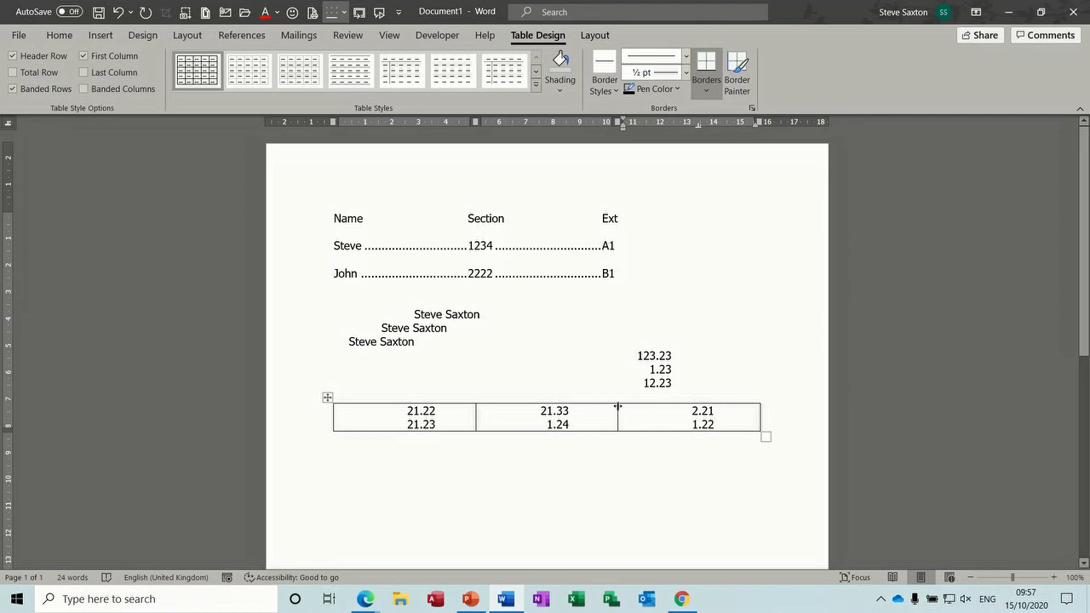
pyautogui.click(549, 423)
pyautogui.click(327, 397)
# Step: Delete the number table, select the text from Name downward, and Clear All tab stops
pyautogui.press('BackSpace')
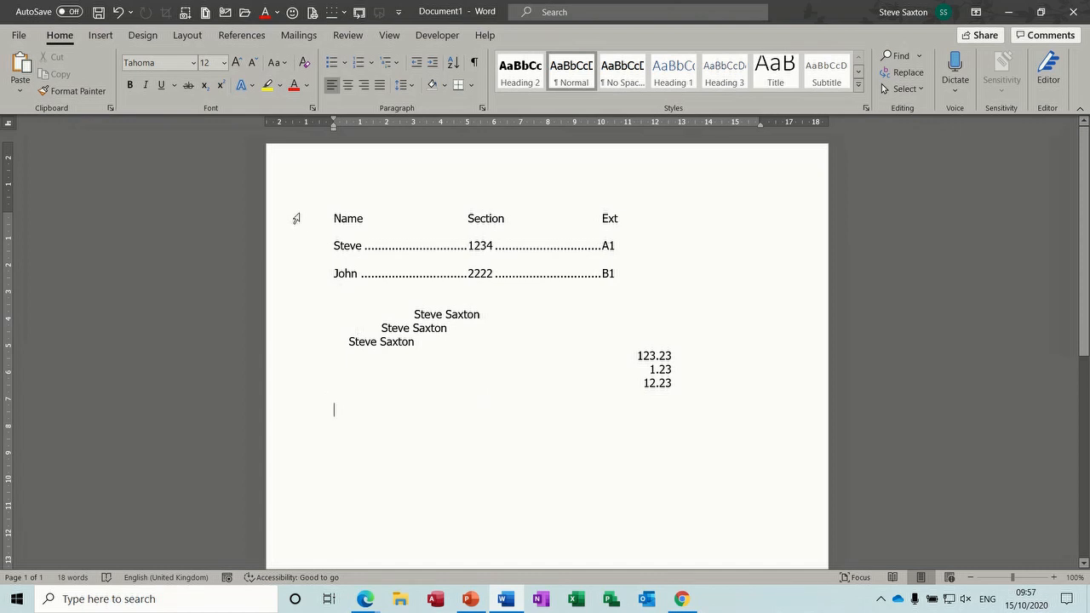
pyautogui.moveTo(296, 220); pyautogui.dragTo(315, 413)
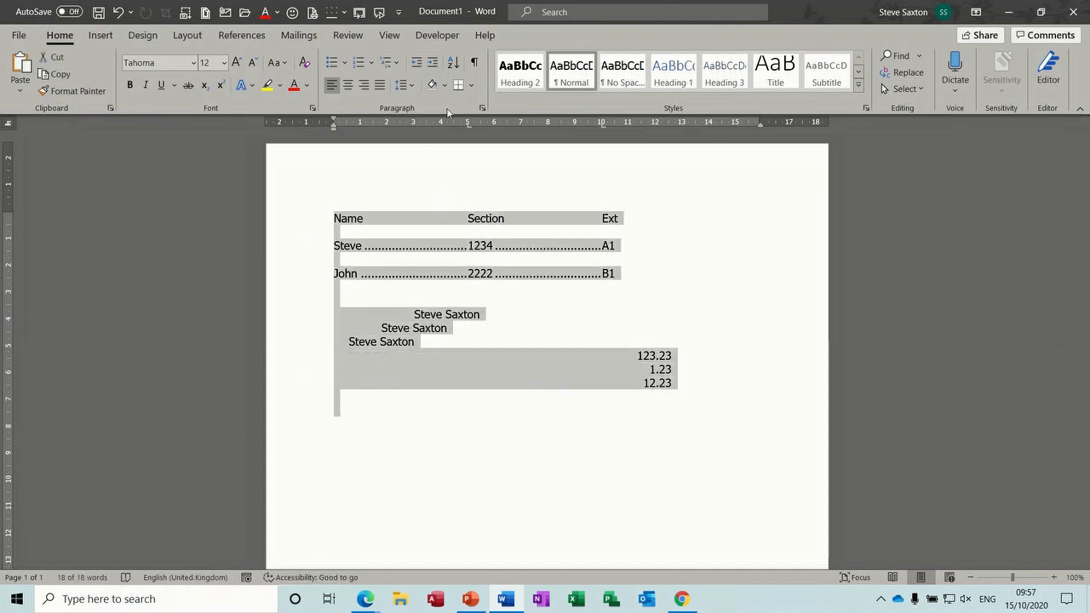
pyautogui.click(482, 108)
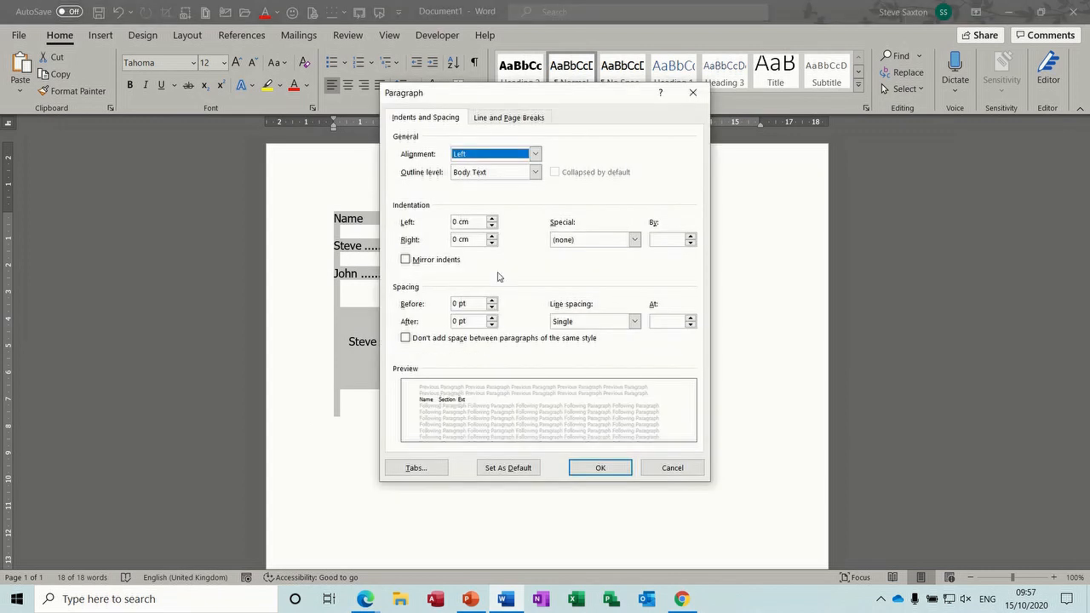
pyautogui.click(415, 467)
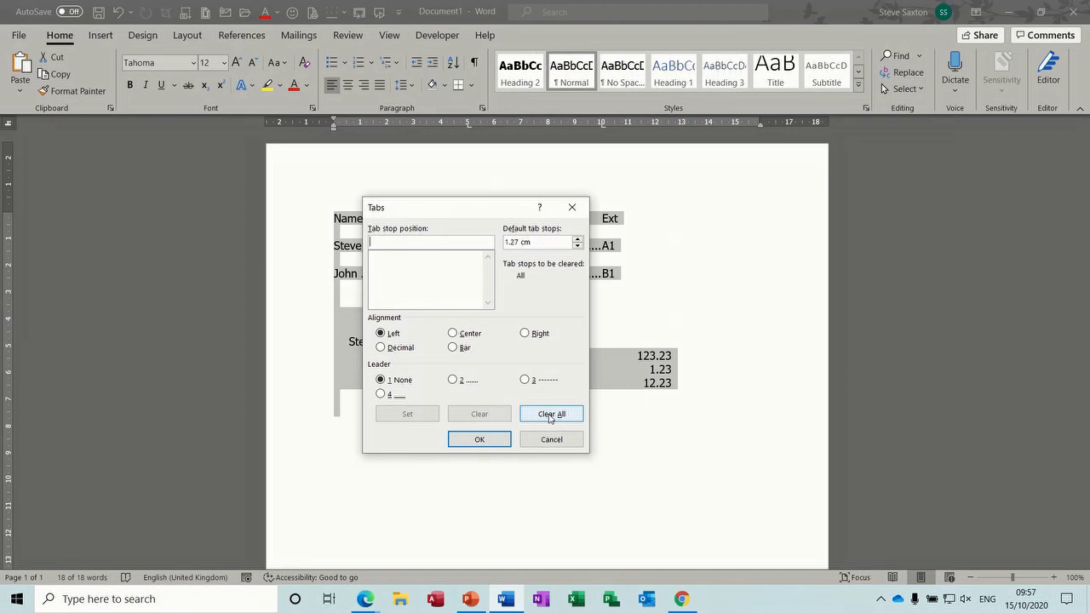
pyautogui.click(482, 440)
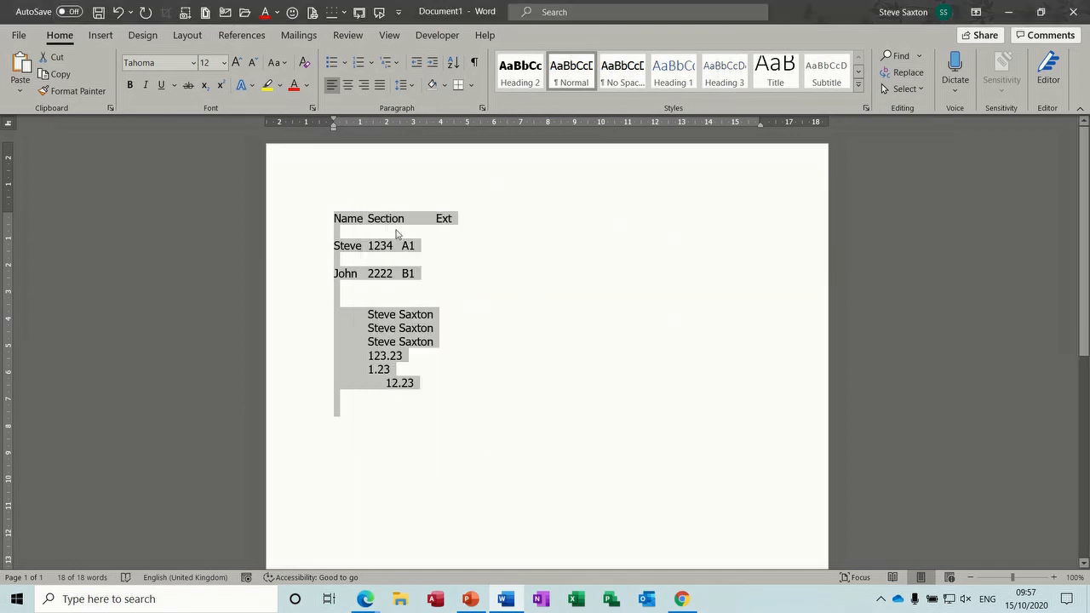
# Step: With formatting marks shown, delete the tabs before Ext and before the first name line
pyautogui.click(432, 221)
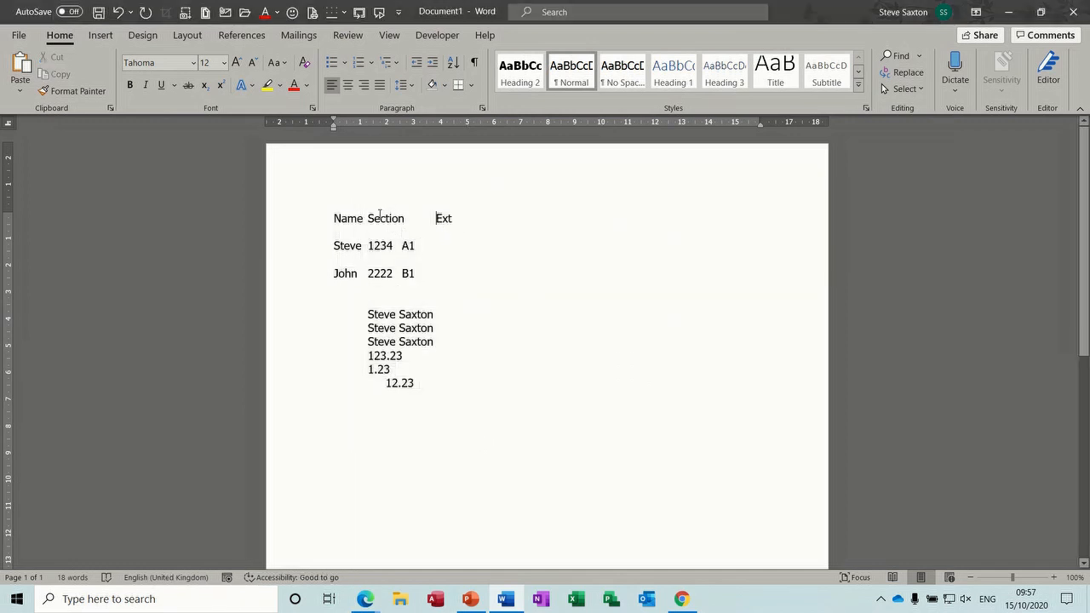
pyautogui.click(474, 63)
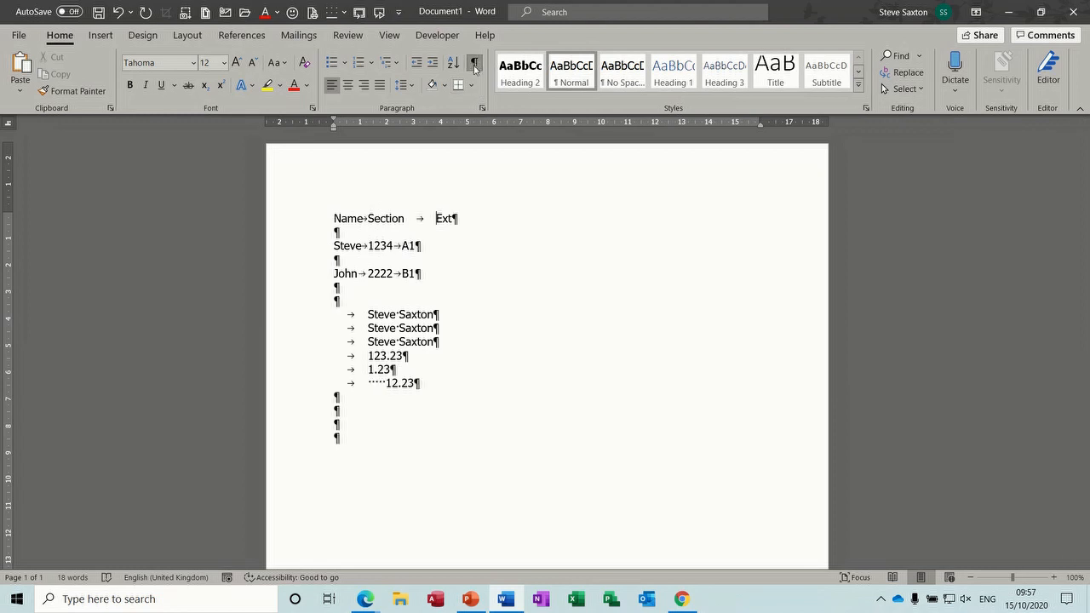
pyautogui.press('BackSpace')
pyautogui.click(367, 315)
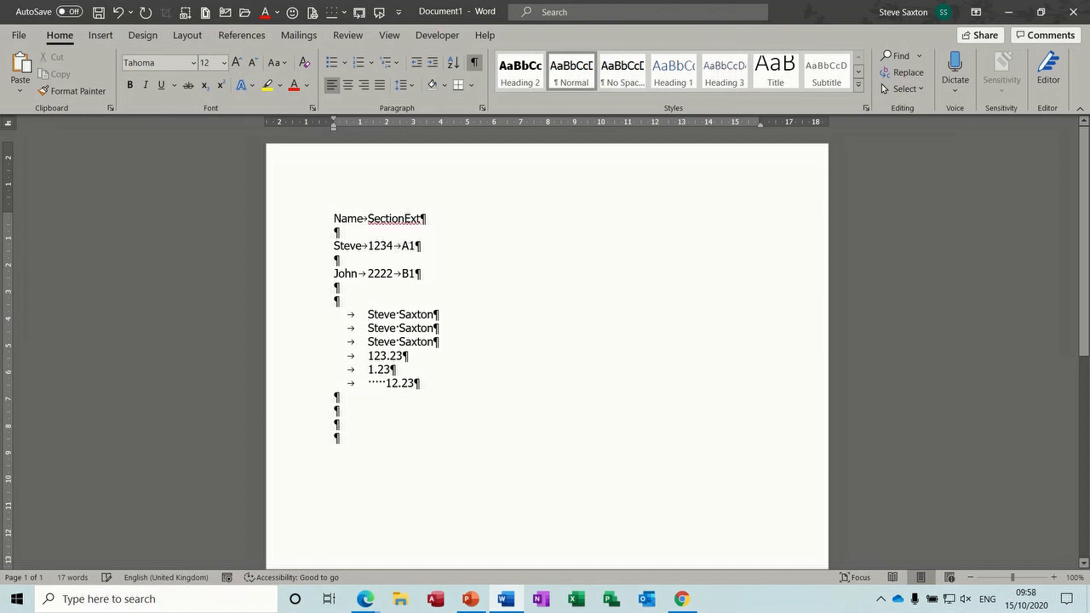
pyautogui.press('BackSpace')
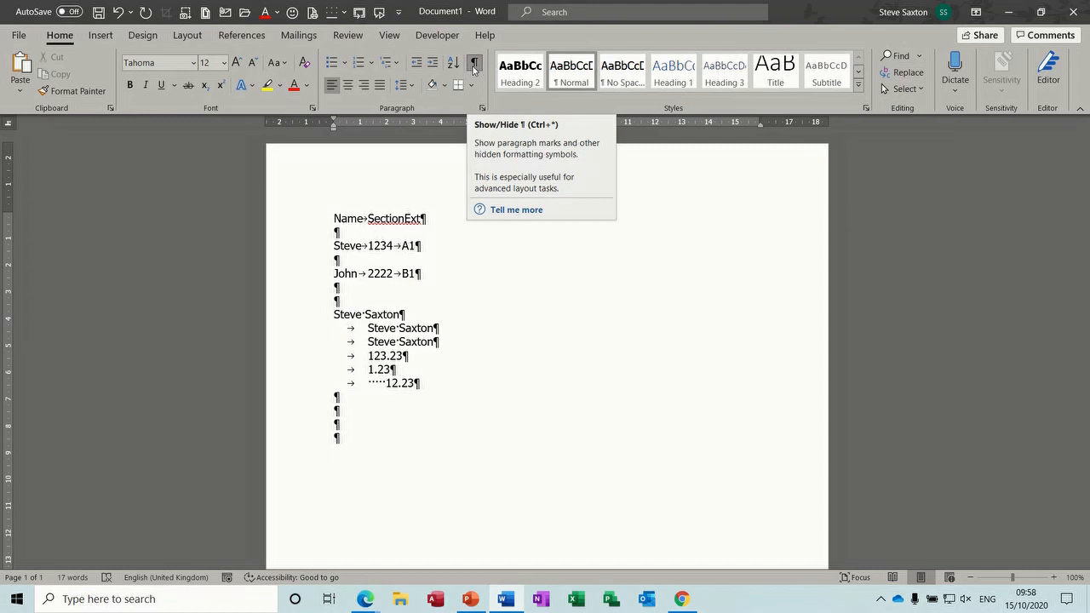
pyautogui.click(474, 68)
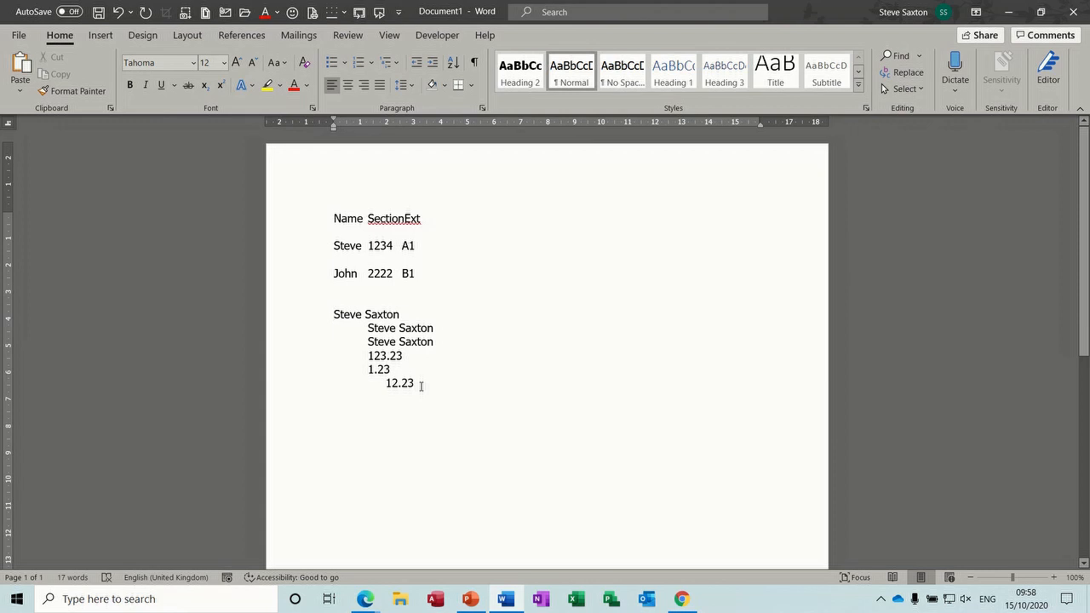
pyautogui.click(404, 219)
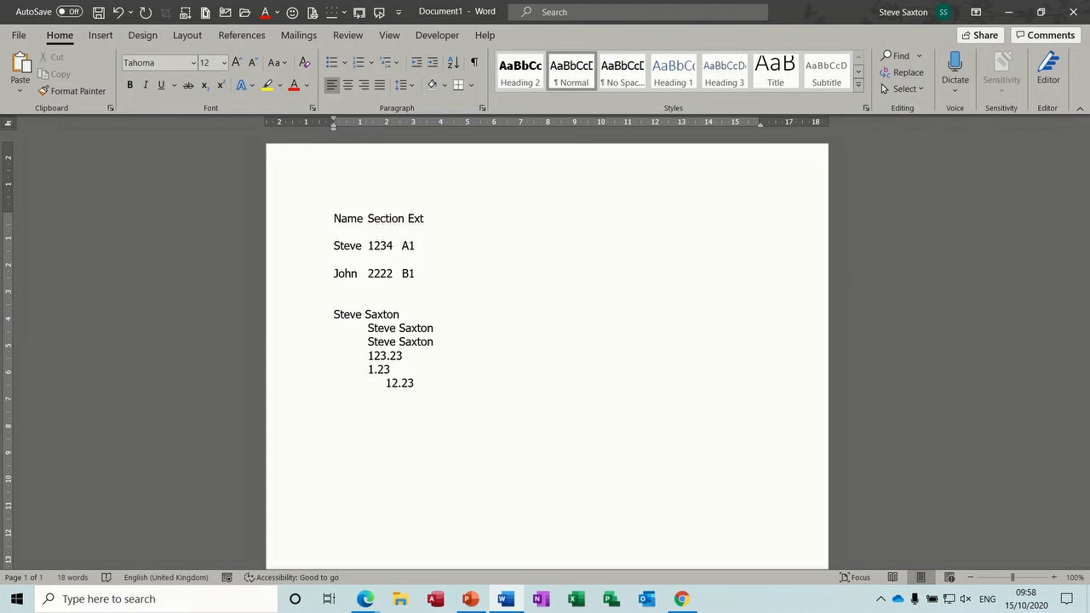
pyautogui.hotkey('ctrl', 'a')
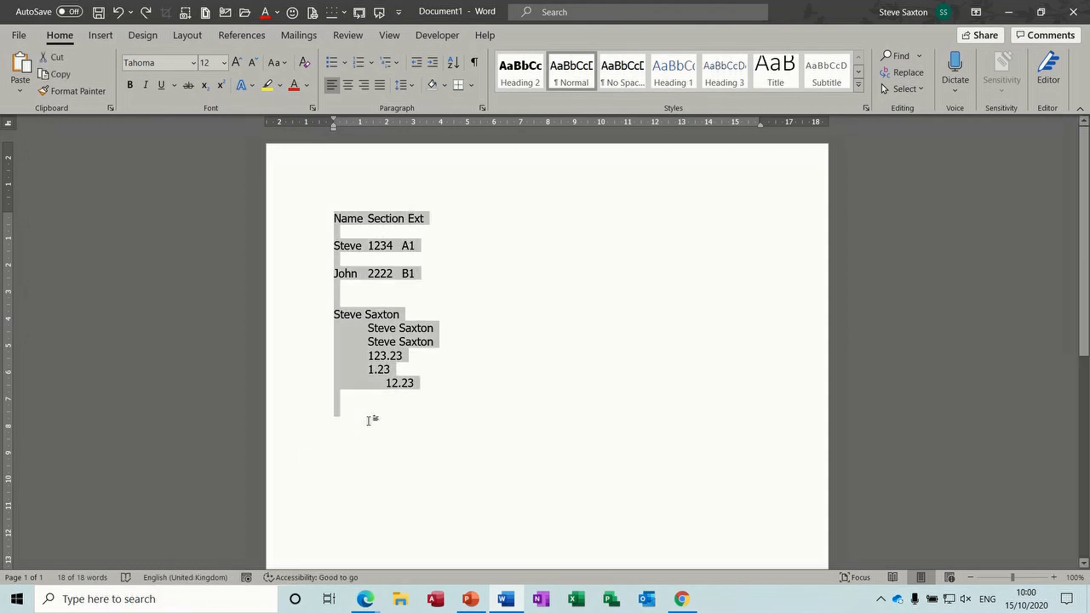
# Step: Delete all text, type the author's name indented by a tab, and begin the street line
pyautogui.press('Delete')
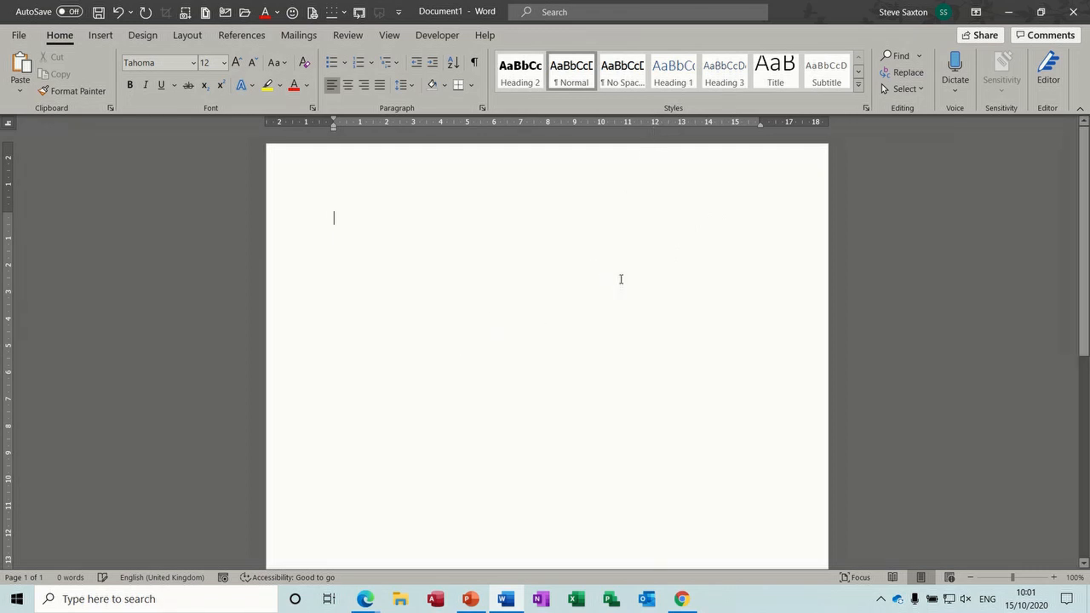
pyautogui.press('Tab')
pyautogui.press('Tab')
pyautogui.press('Tab')
pyautogui.press('Tab')
pyautogui.press('Tab')
pyautogui.press('Tab')
pyautogui.press('Tab')
pyautogui.press('Tab')
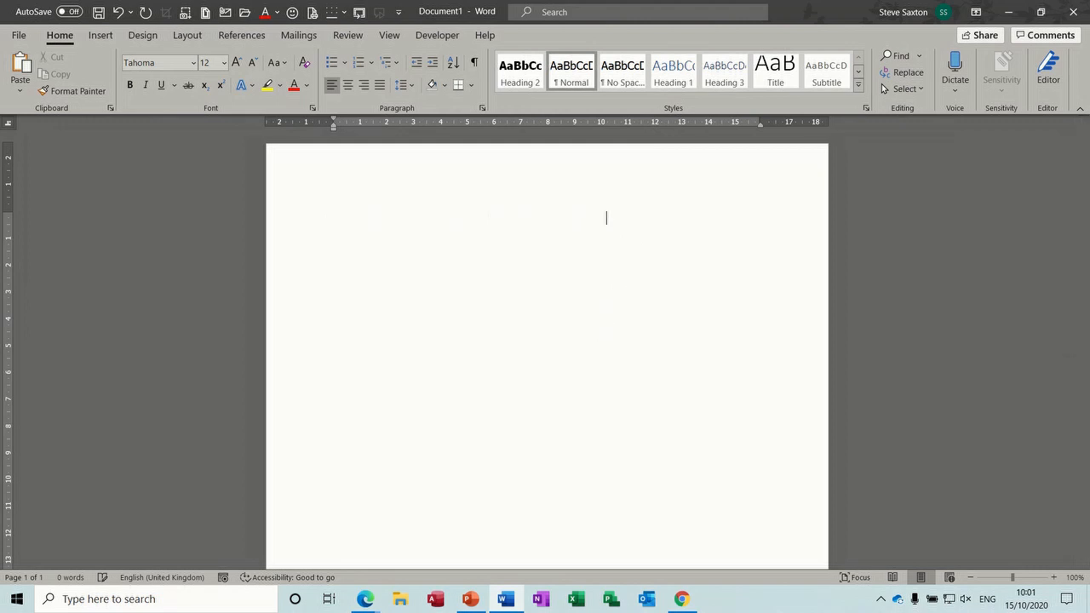
pyautogui.write('Steve Saxton')
pyautogui.press('Return')
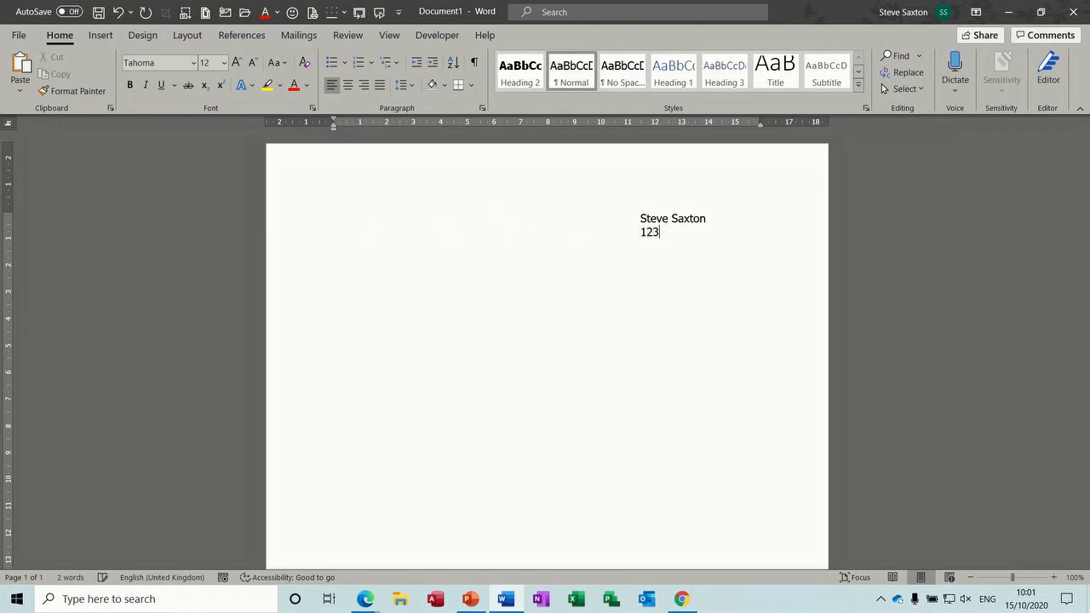
# Step: Capitalise both words of the street name and start a new line
pyautogui.click(668, 232)
pyautogui.press('BackSpace')
pyautogui.write('B')
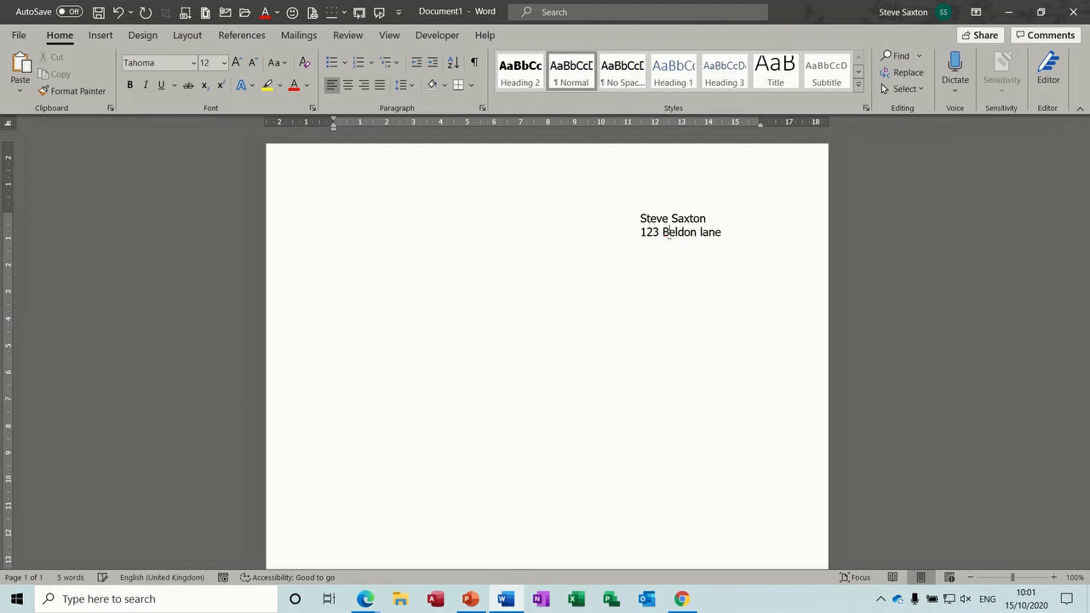
pyautogui.click(726, 232)
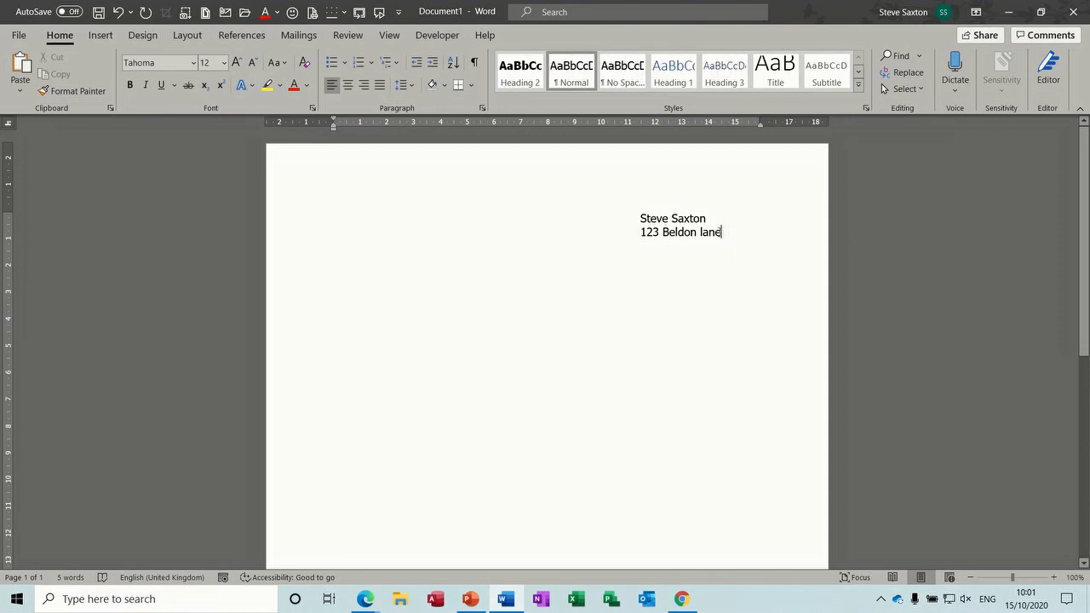
pyautogui.click(703, 231)
pyautogui.press('BackSpace')
pyautogui.write('L')
pyautogui.press('Return')
# Step: Add the district and city lines to complete the four-line address
pyautogui.write('Wi')
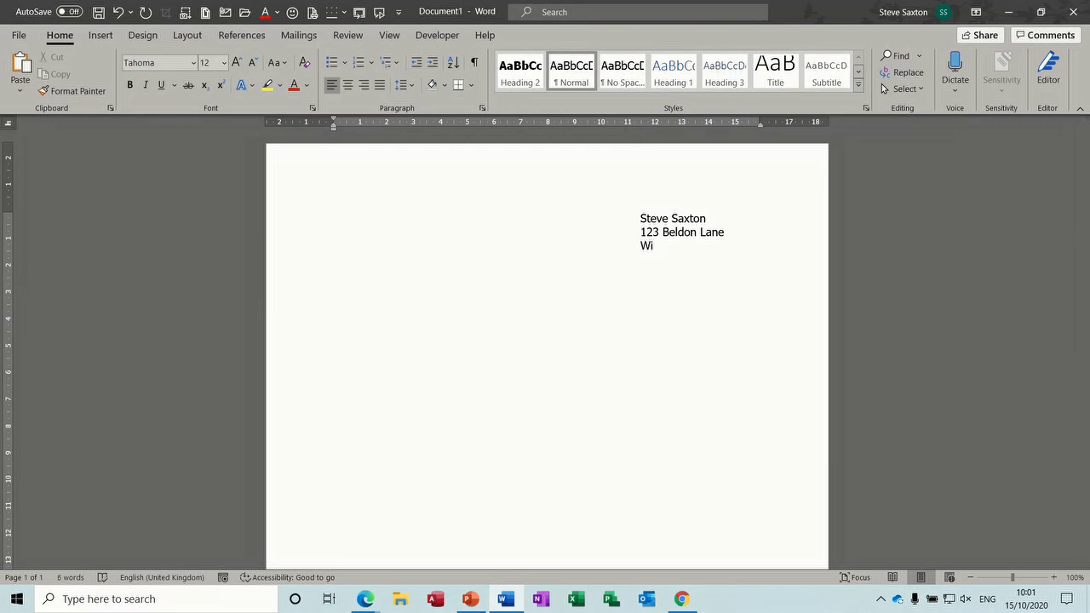
pyautogui.write('bsey')
pyautogui.press('Return')
pyautogui.write('Bra')
pyautogui.press('BackSpace')
pyautogui.press('BackSpace')
pyautogui.press('BackSpace')
pyautogui.write('Bradford')
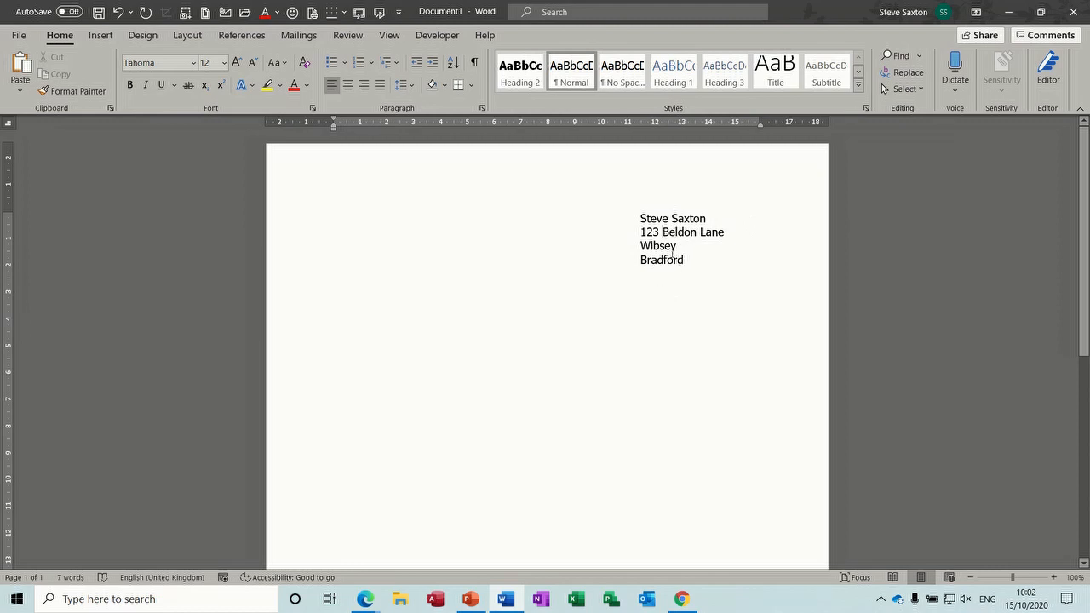
# Step: Insert stray text inside the street line and split it into a new paragraph
pyautogui.click(663, 231)
pyautogui.click(700, 232)
pyautogui.write('jjn kj')
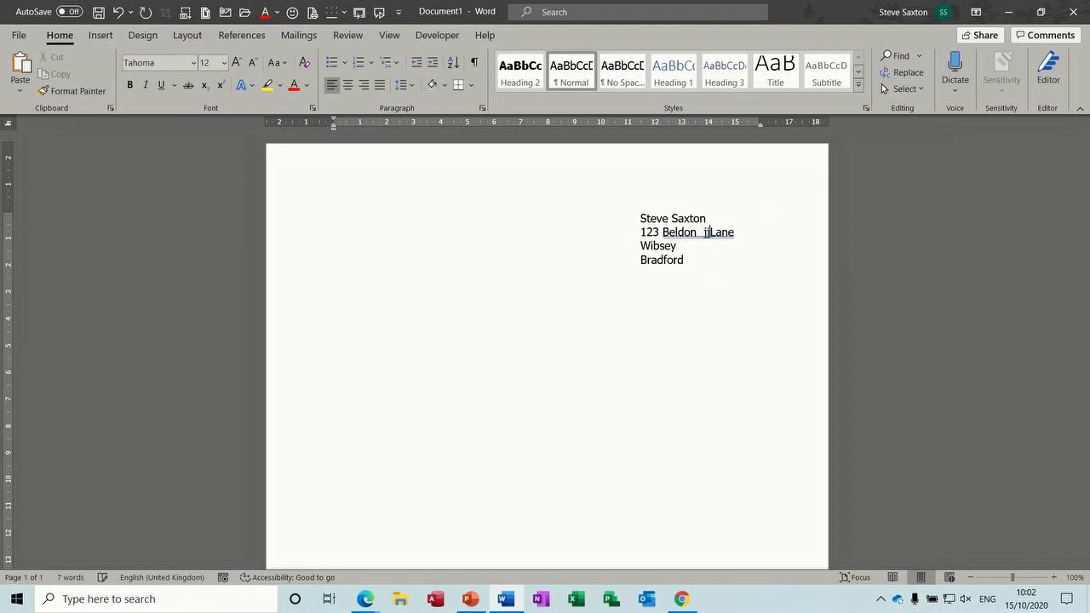
pyautogui.write('k k')
pyautogui.press('Return')
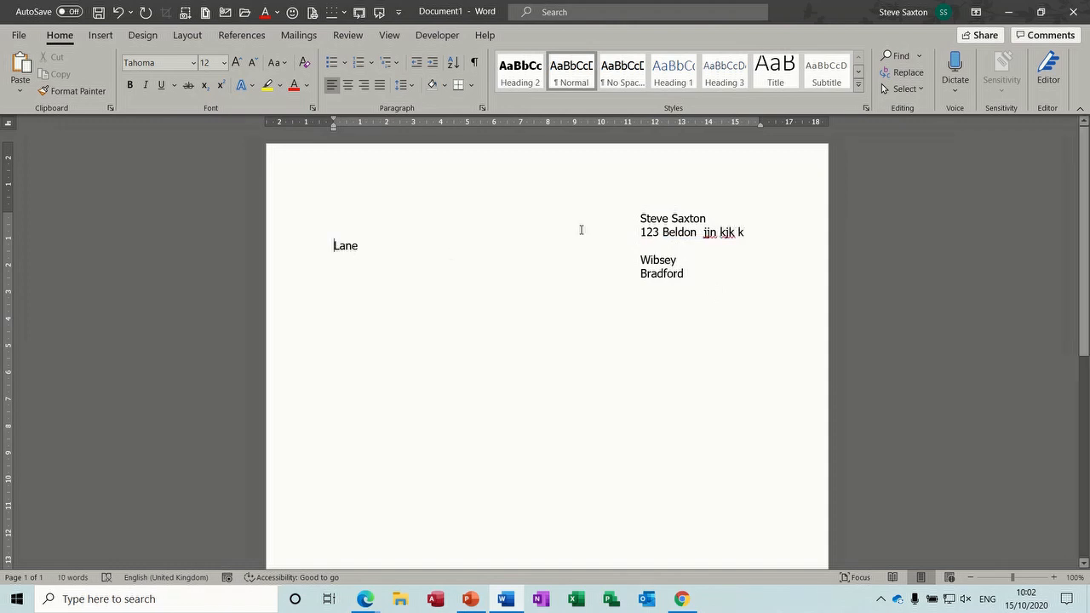
# Step: Delete the four address paragraphs while formatting marks are visible, then turn the marks off
pyautogui.click(474, 62)
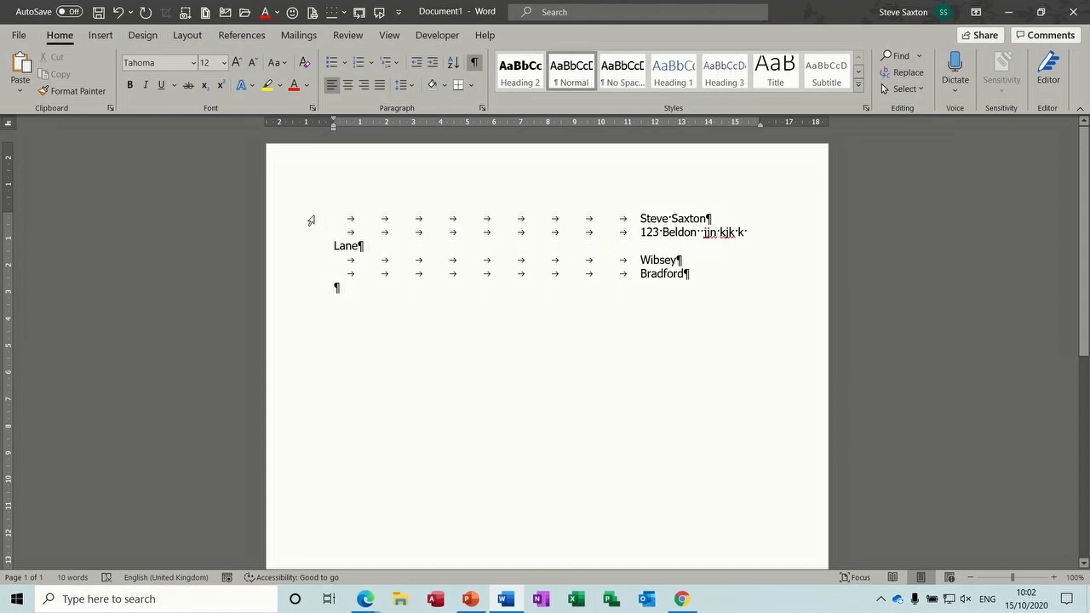
pyautogui.moveTo(309, 220); pyautogui.dragTo(309, 282)
pyautogui.press('Delete')
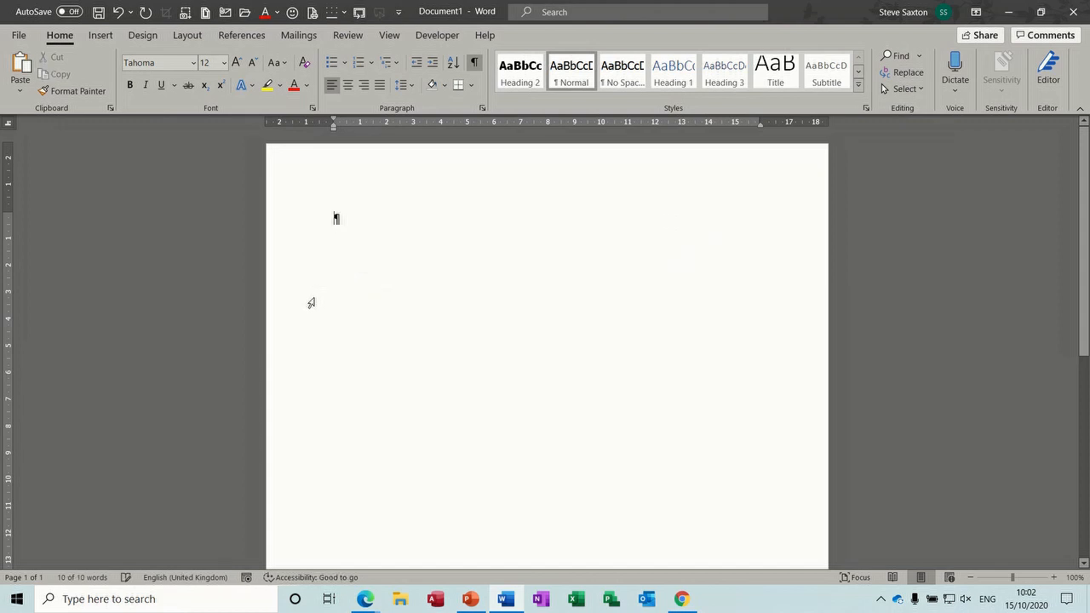
pyautogui.click(474, 63)
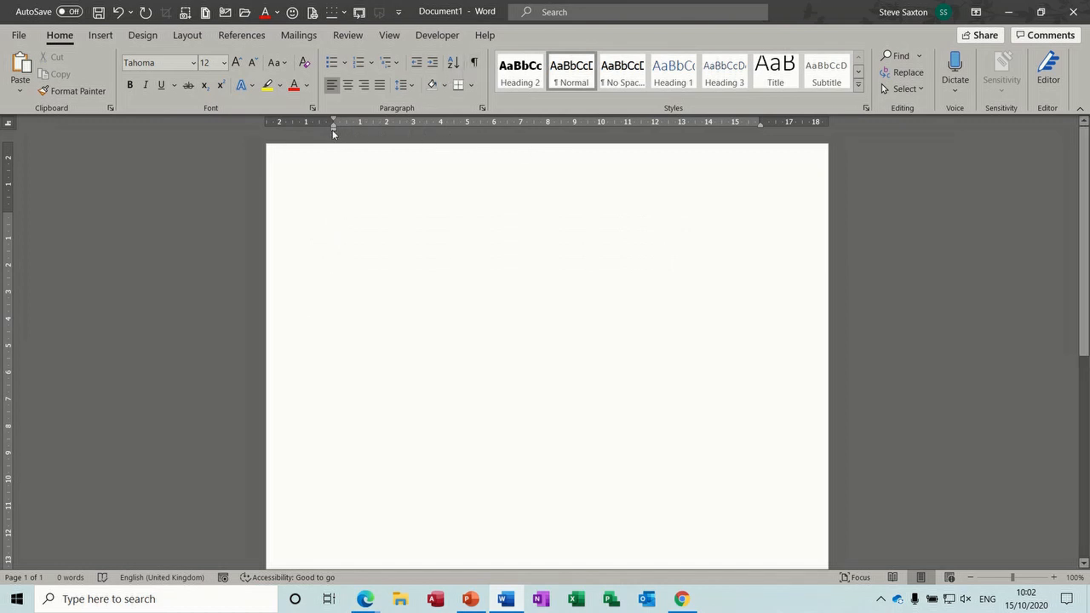
# Step: Indent to about 11 cm and type the recipient's name and address lines on the right
pyautogui.moveTo(333, 128); pyautogui.dragTo(627, 142)
pyautogui.write('Mr S')
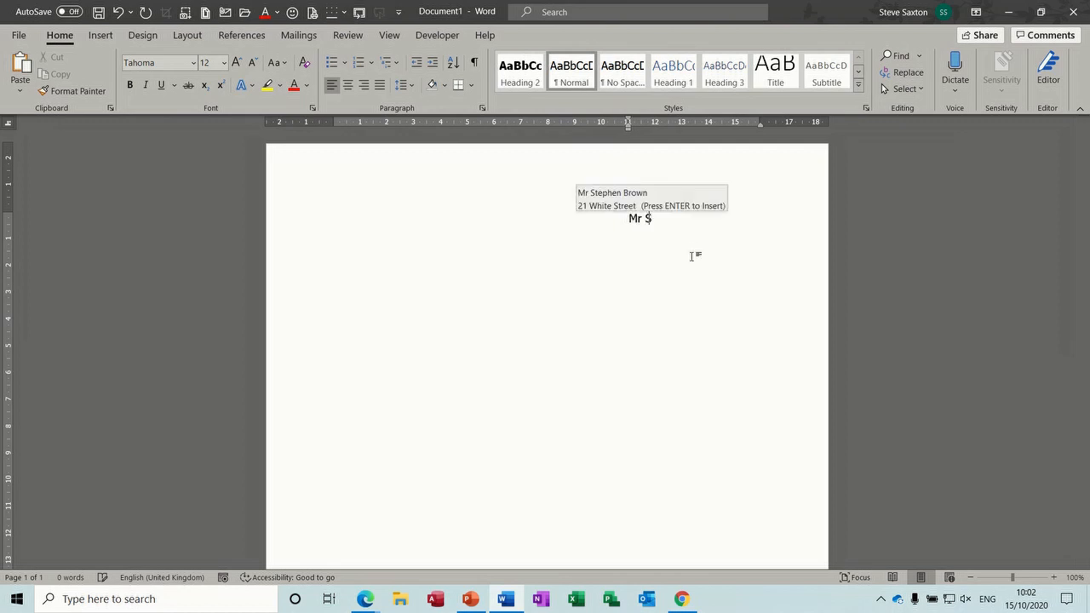
pyautogui.write('teve ')
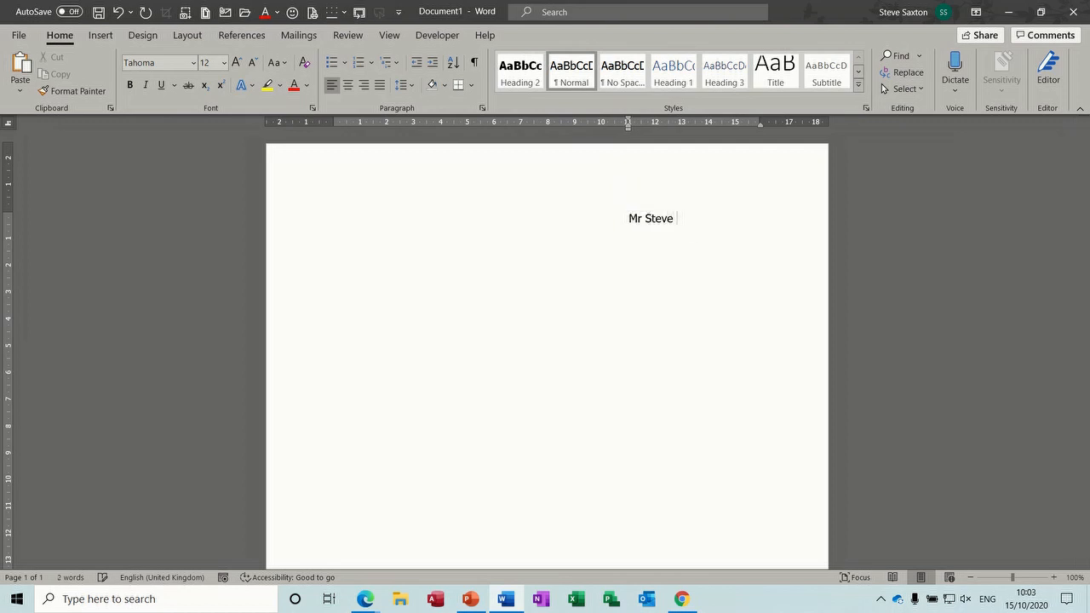
pyautogui.write('Saxton')
pyautogui.press('Return')
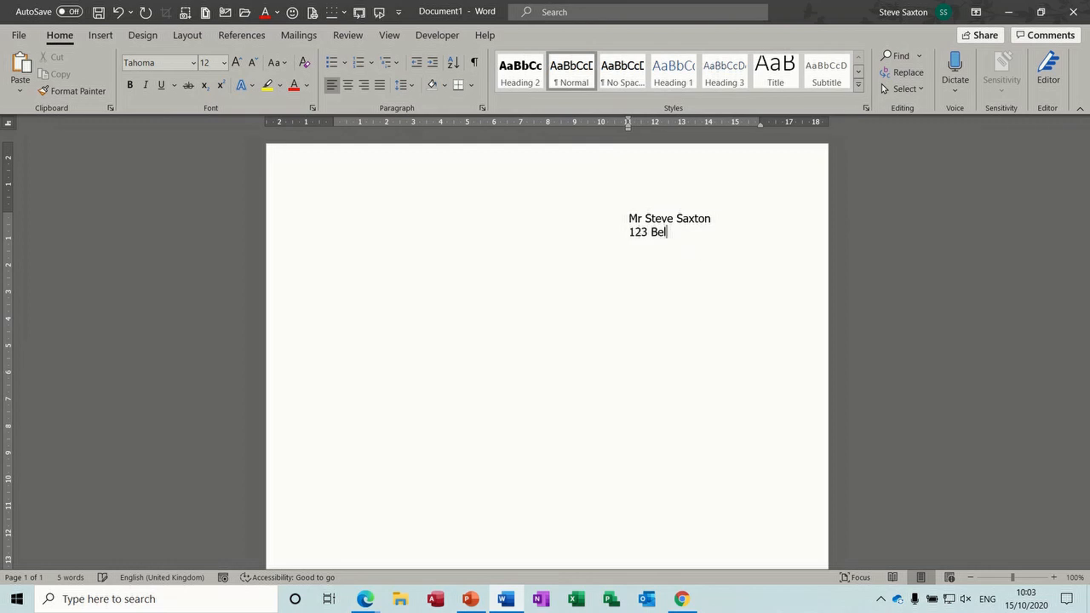
pyautogui.press('Return')
pyautogui.write('Wibsey ')
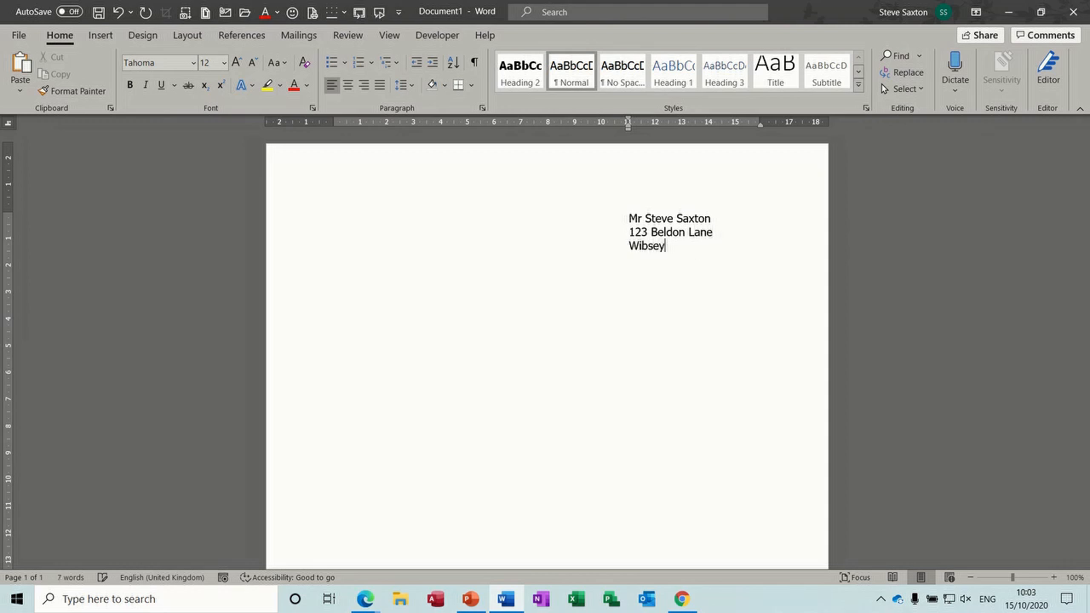
pyautogui.write('Bradford')
# Step: Add filler text inside the street line, keep the indent unchanged, and go to the last address line
pyautogui.click(689, 232)
pyautogui.write('fsf  bd df')
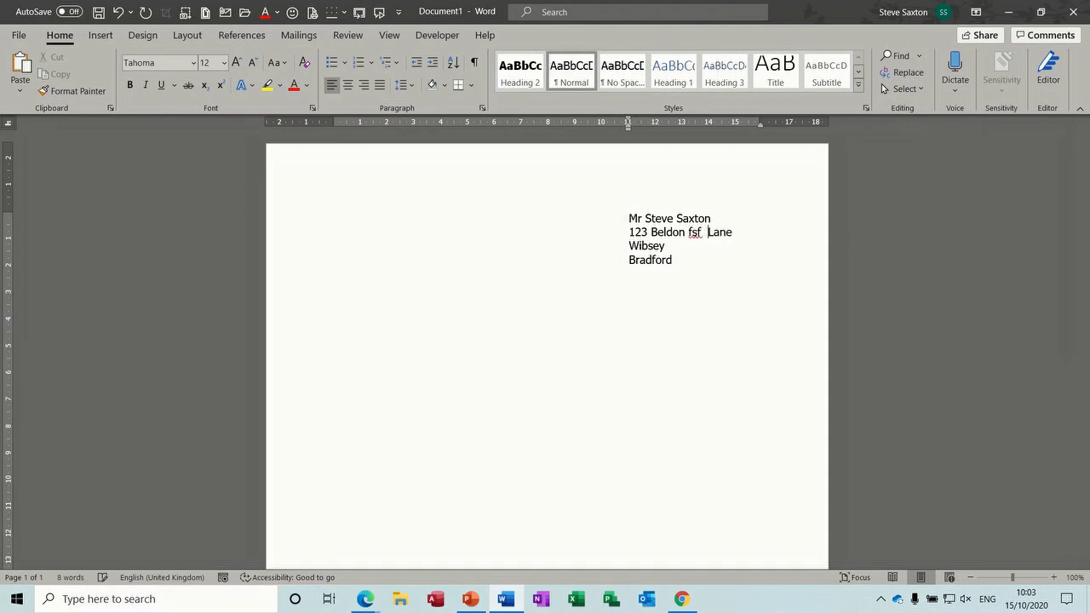
pyautogui.write('df  d d k dd')
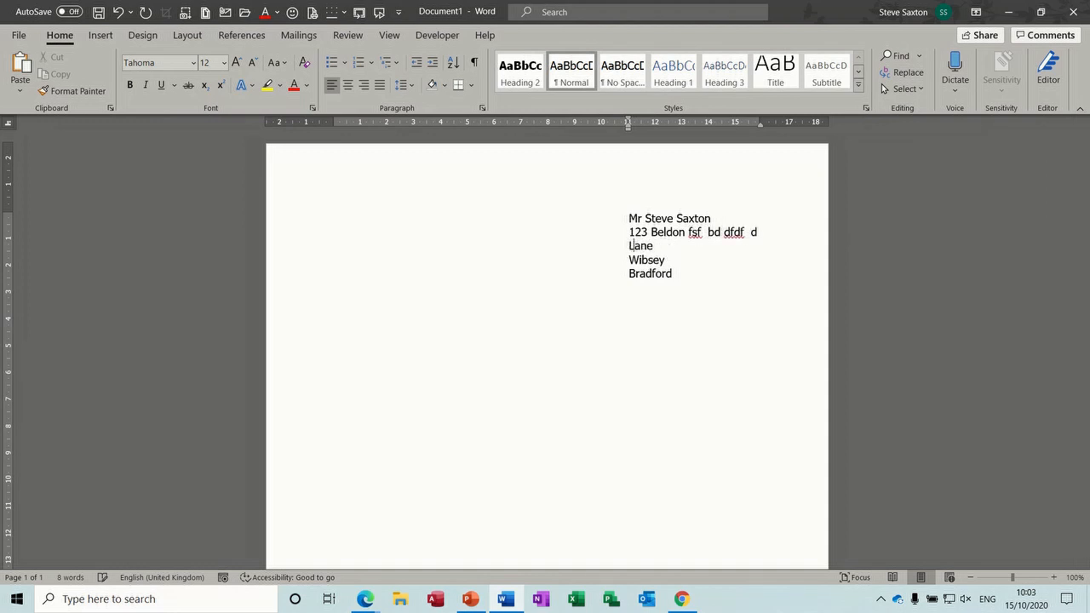
pyautogui.write(' kd k dkjd kd')
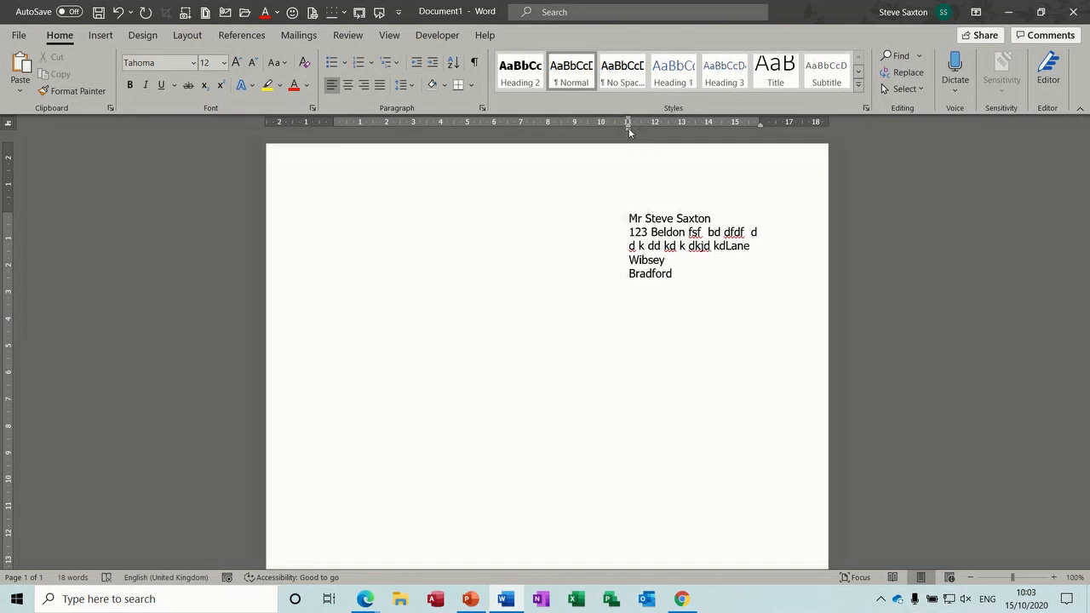
pyautogui.moveTo(628, 129); pyautogui.dragTo(628, 129)
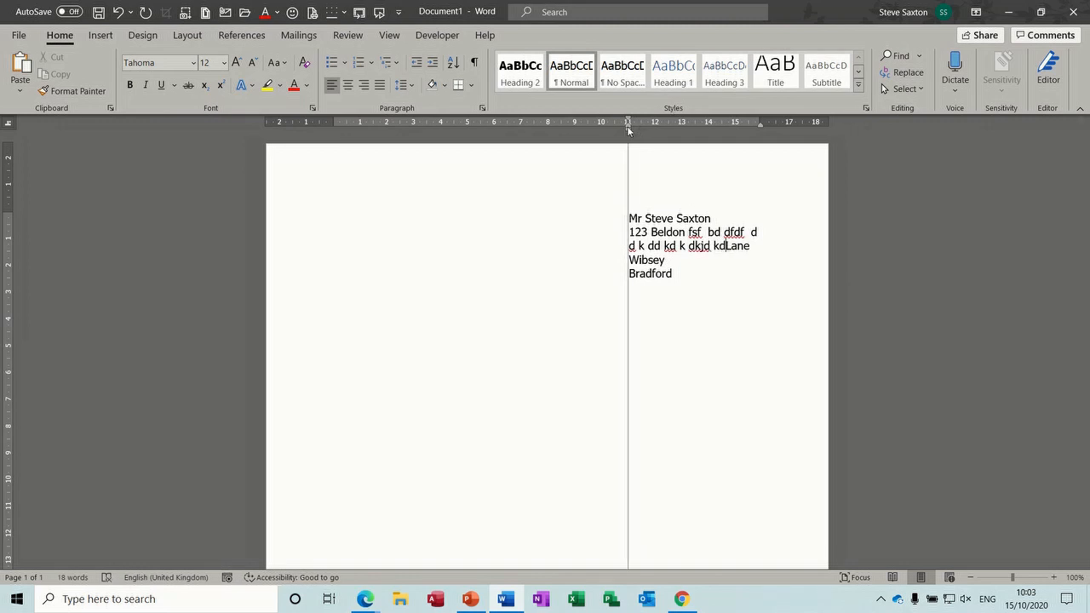
pyautogui.moveTo(629, 131); pyautogui.dragTo(628, 131)
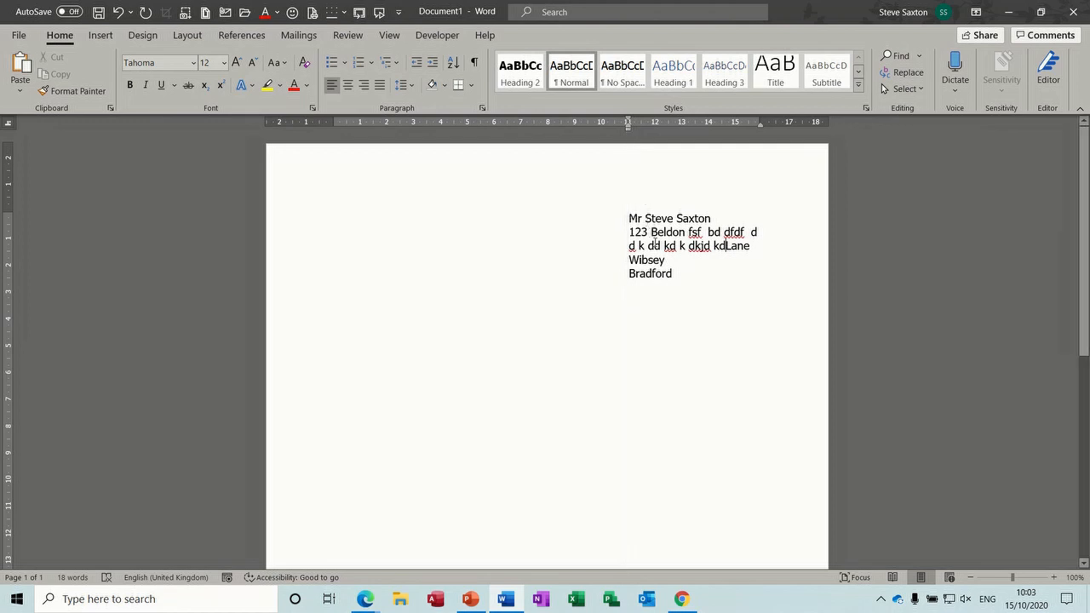
pyautogui.click(683, 274)
# Step: Start a new left-margin line below the address and type 'Dear Sir'
pyautogui.press('Return')
pyautogui.press('BackSpace')
pyautogui.write('Dear Sir')
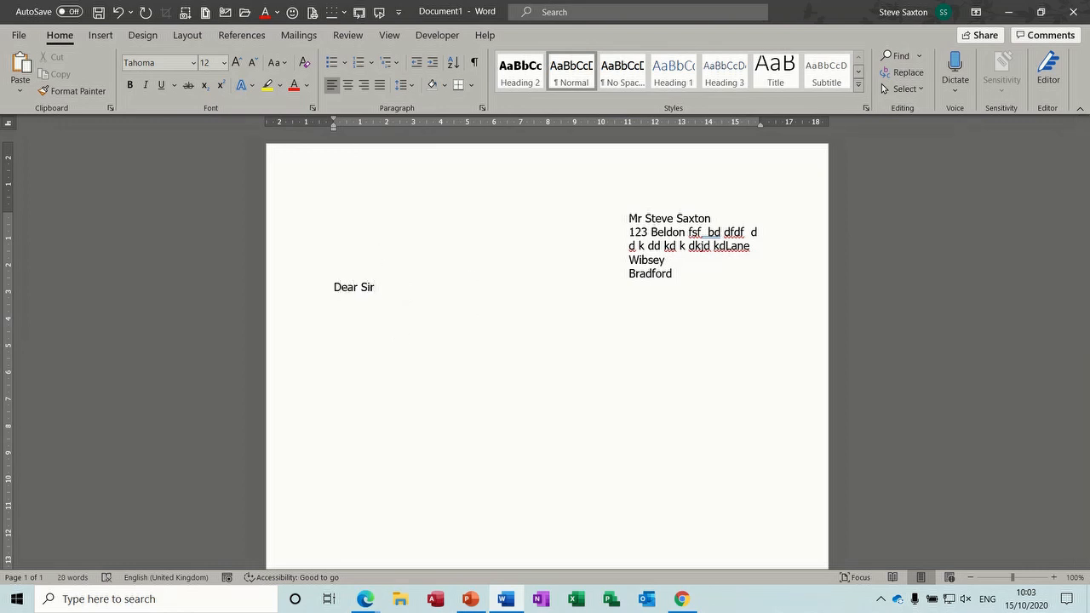
pyautogui.press('Return')
# Step: Add a placeholder body line and 'sig', try expanding it with F3, then select the address block
pyautogui.write('rgefgghh')
pyautogui.press('Return')
pyautogui.press('Return')
pyautogui.write('sig')
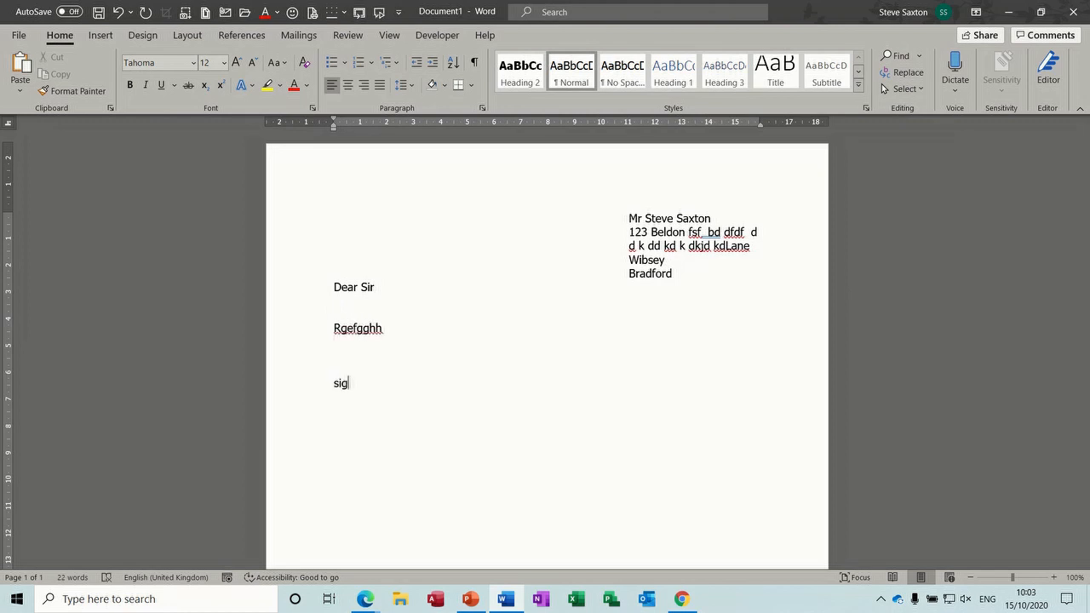
pyautogui.press('F3')
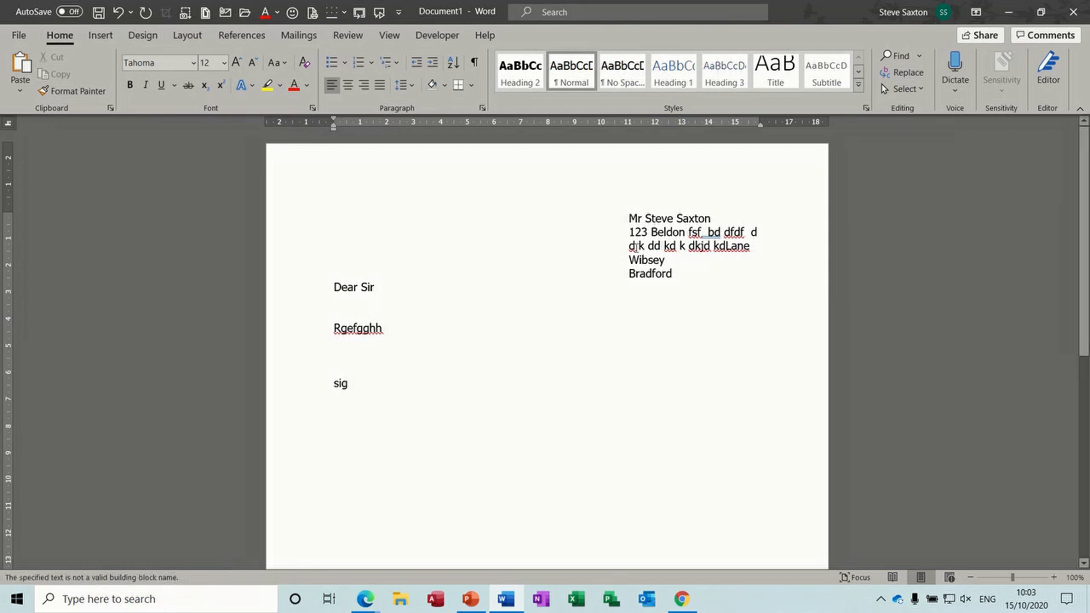
pyautogui.moveTo(628, 219); pyautogui.dragTo(738, 270)
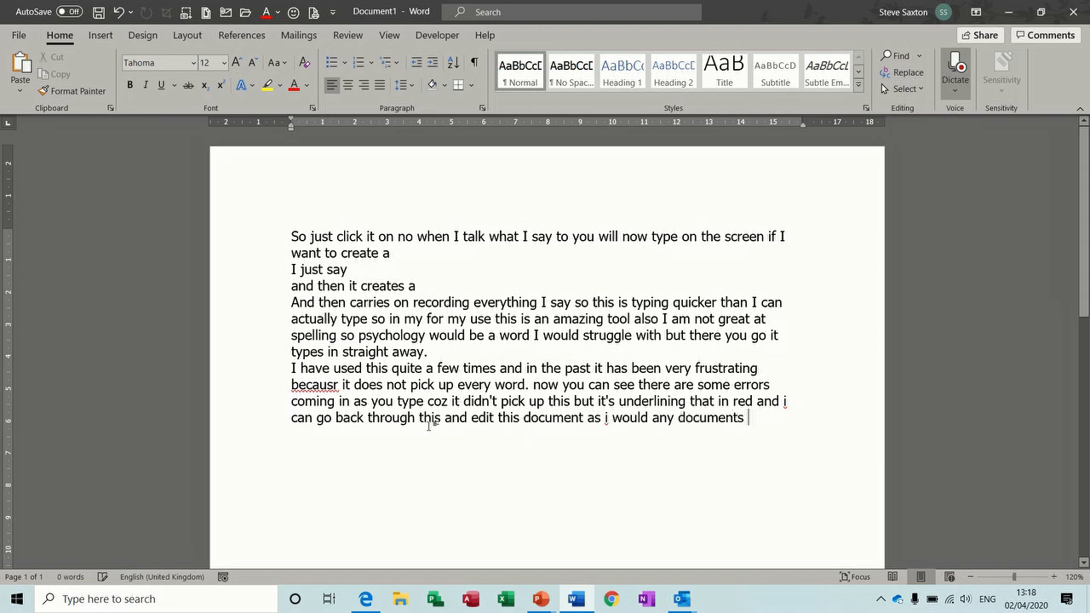
# Step: Replace the misheard word 'coz' by re-dictating it, then start a new paragraph at the end
pyautogui.doubleClick(440, 402)
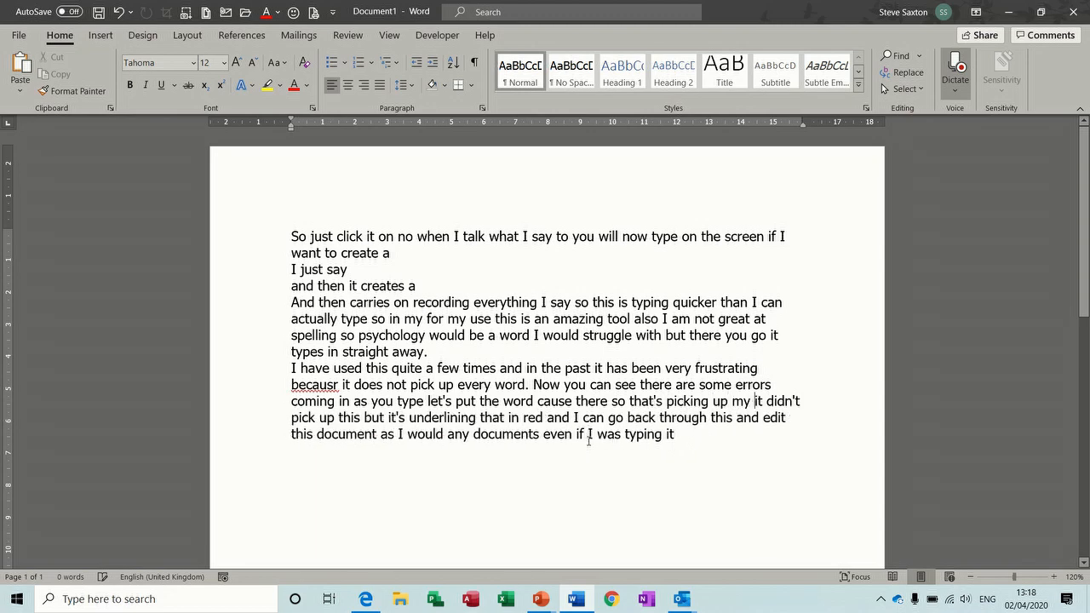
pyautogui.click(466, 466)
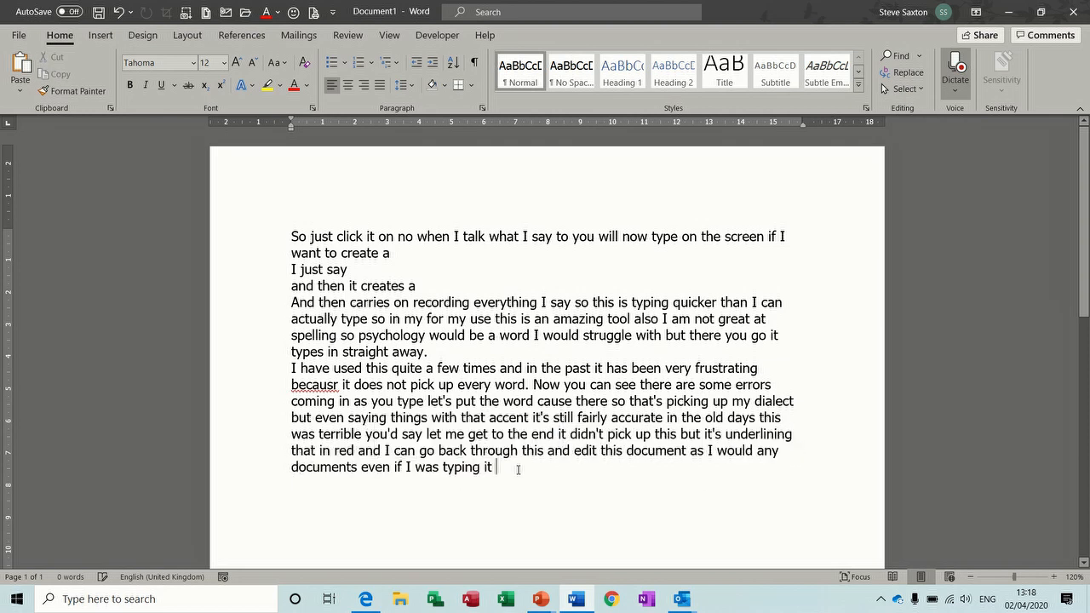
pyautogui.press('Return')
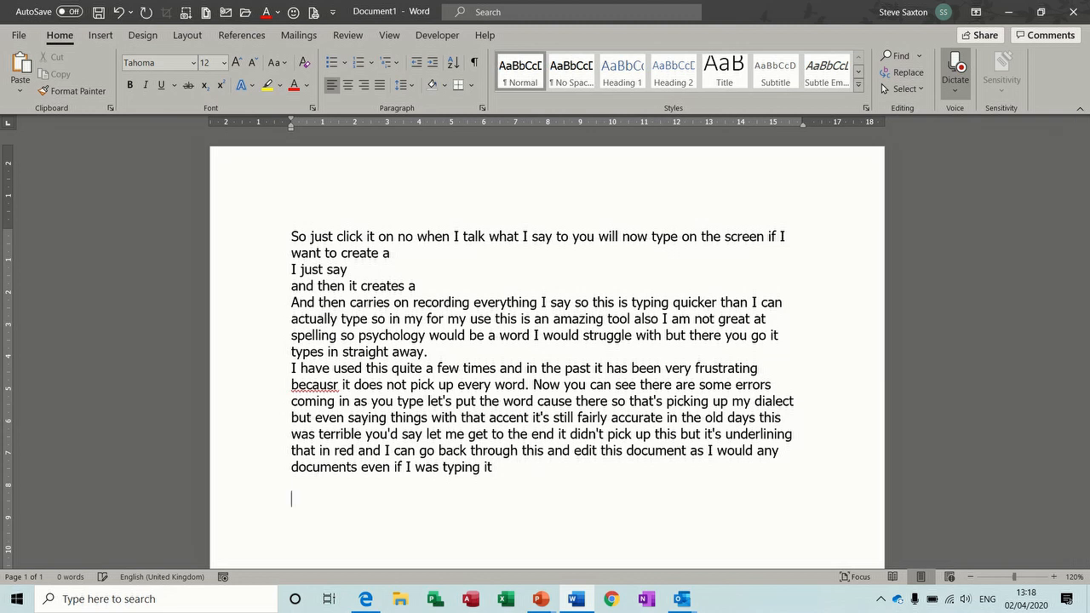
# Step: Dictate the paragraph ending 'so this is a far far superior tool now', stop, and show dictation languages
pyautogui.write("you'd say things like Tom went to school and it would put tom had a party or")
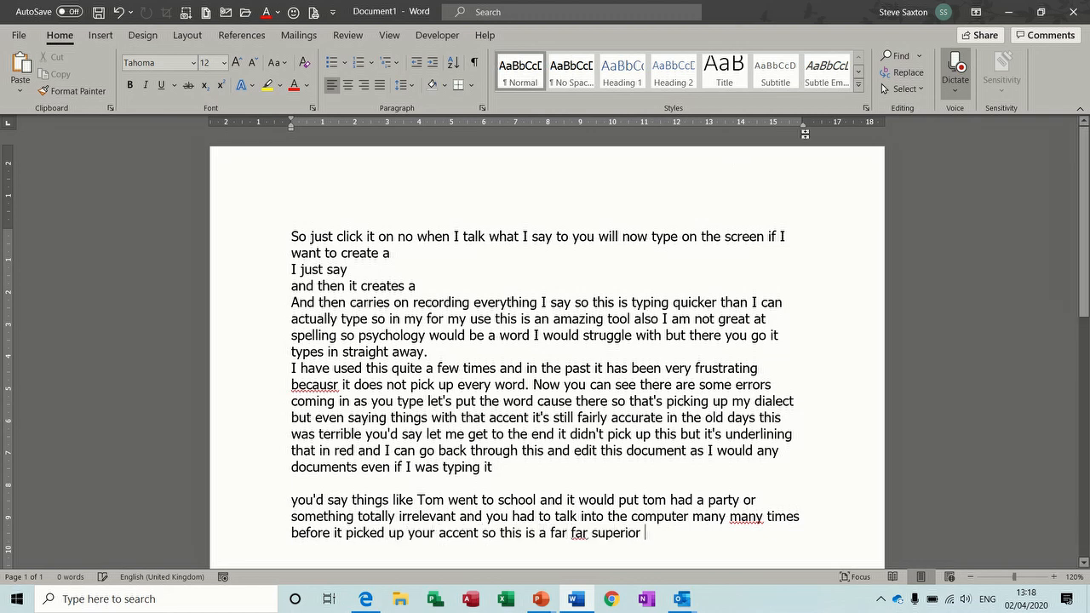
pyautogui.click(956, 67)
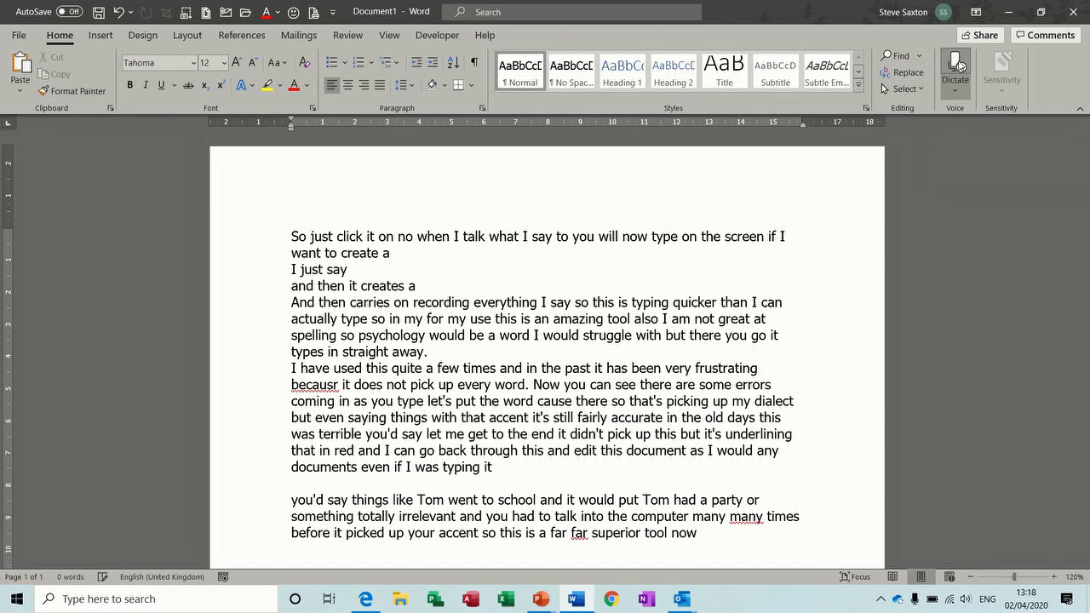
pyautogui.click(954, 91)
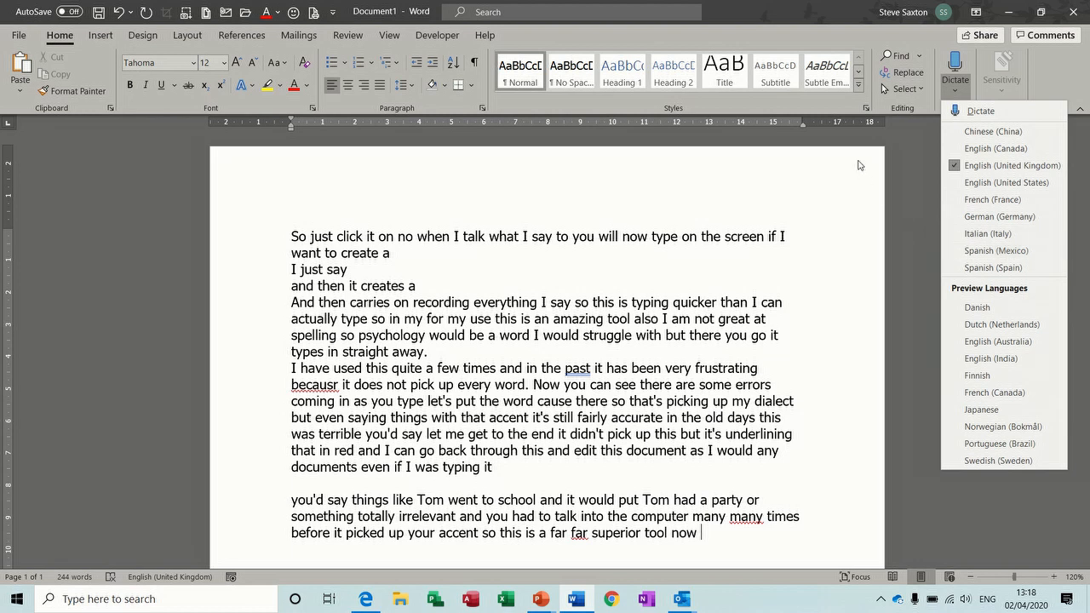
# Step: Read the 'Dictate your documents in Word' help article and its punctuation phrases, then switch to the Outlook message
pyautogui.click(942, 68)
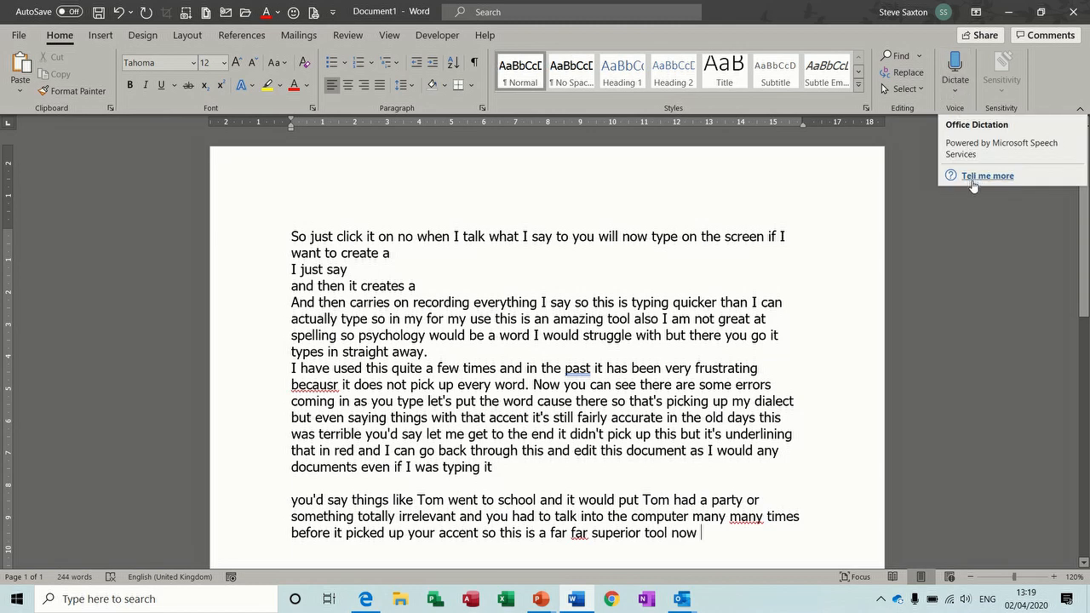
pyautogui.click(978, 176)
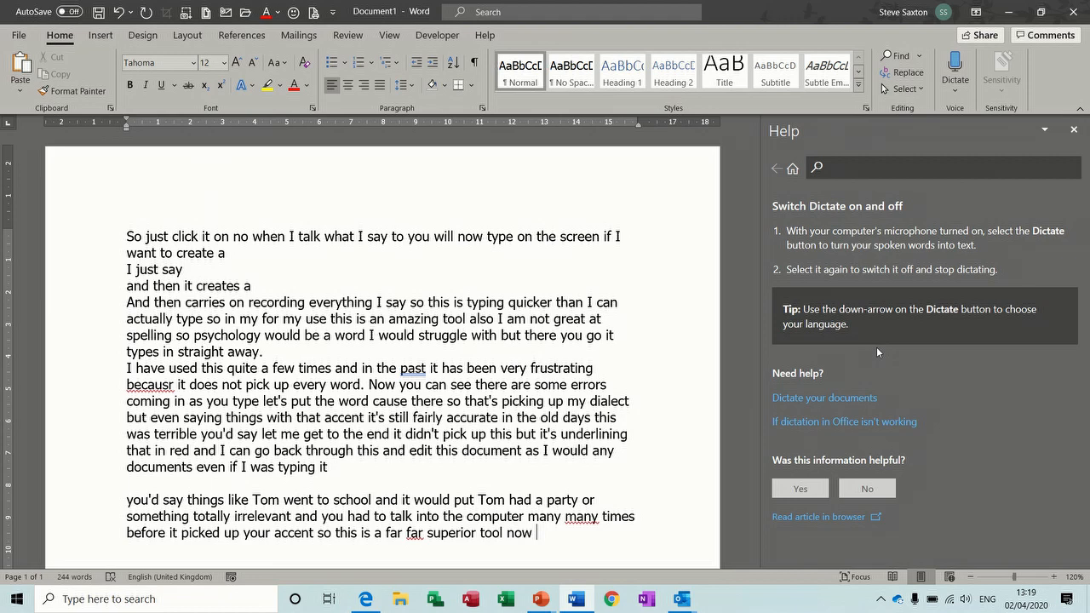
pyautogui.click(815, 399)
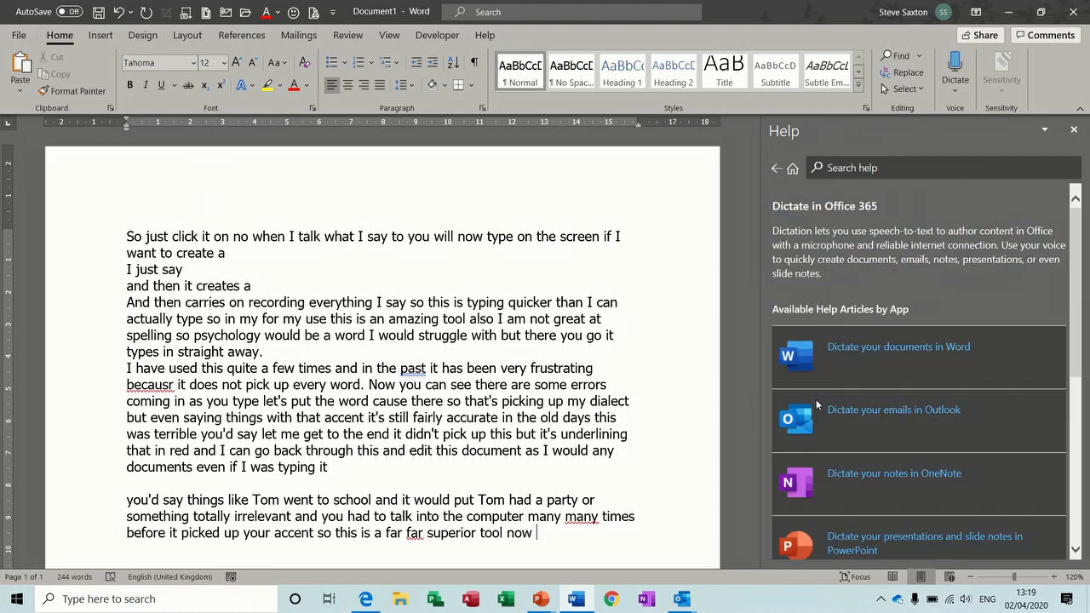
pyautogui.click(908, 347)
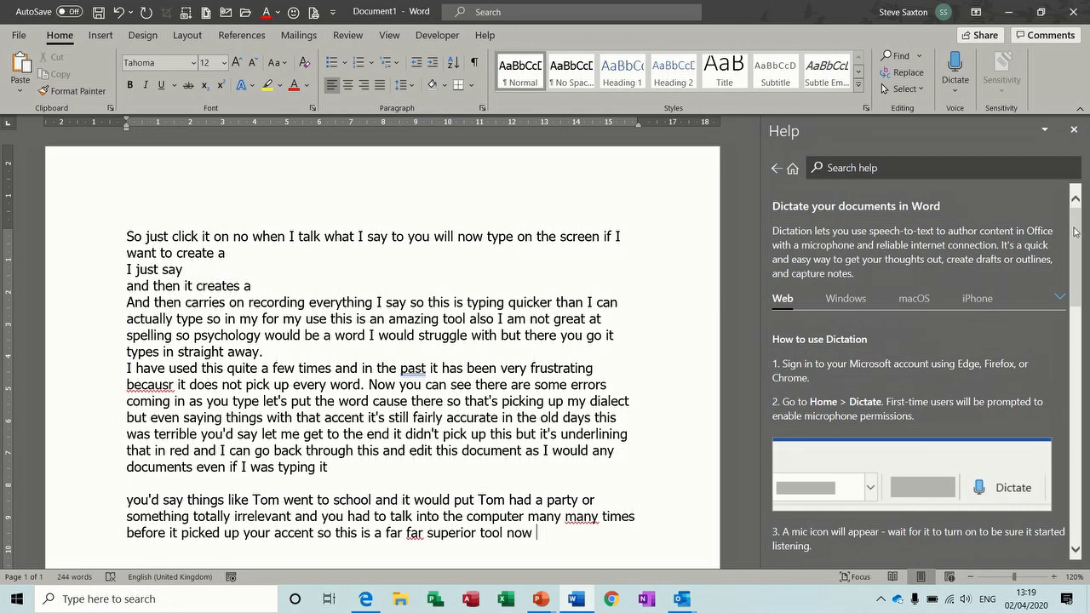
pyautogui.moveTo(1075, 232); pyautogui.dragTo(1070, 387)
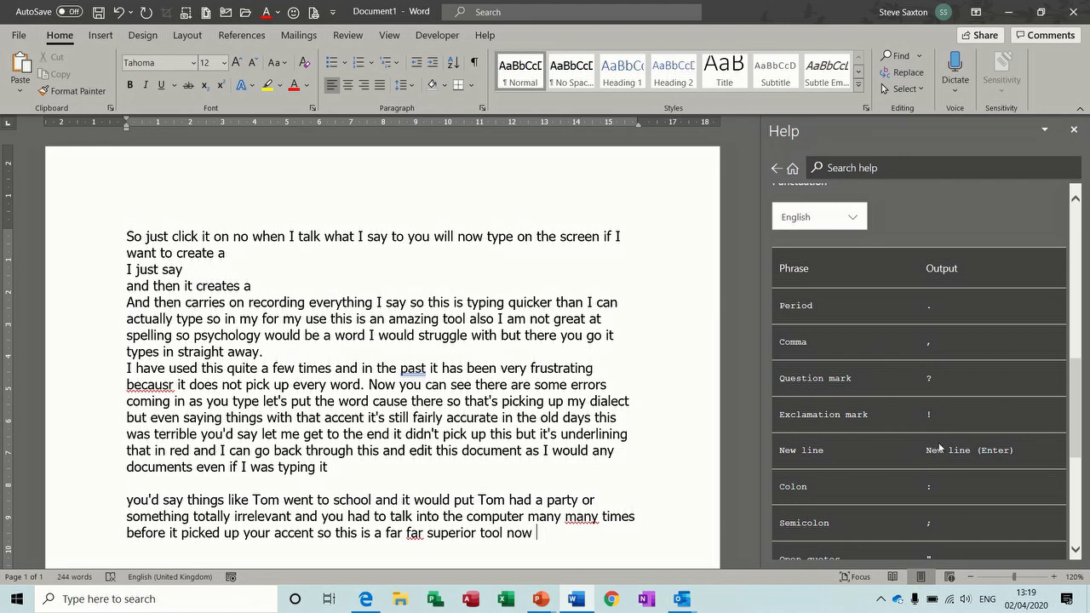
pyautogui.moveTo(1074, 378)
pyautogui.mouseDown()
pyautogui.moveTo(1073, 456)
pyautogui.moveTo(1076, 391)
pyautogui.mouseUp()
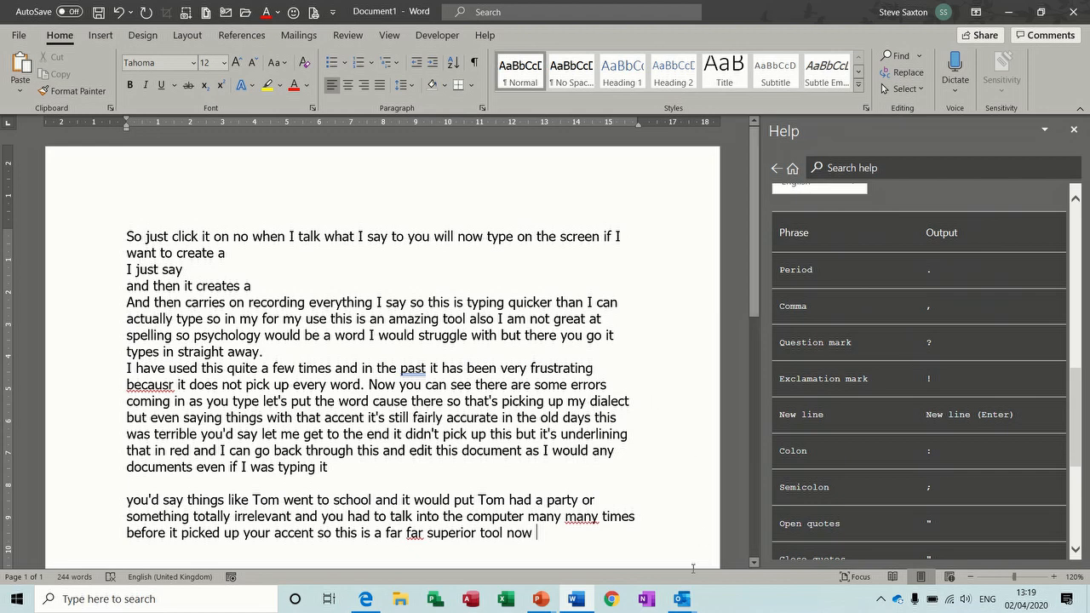
pyautogui.moveTo(681, 598)
pyautogui.click(736, 549)
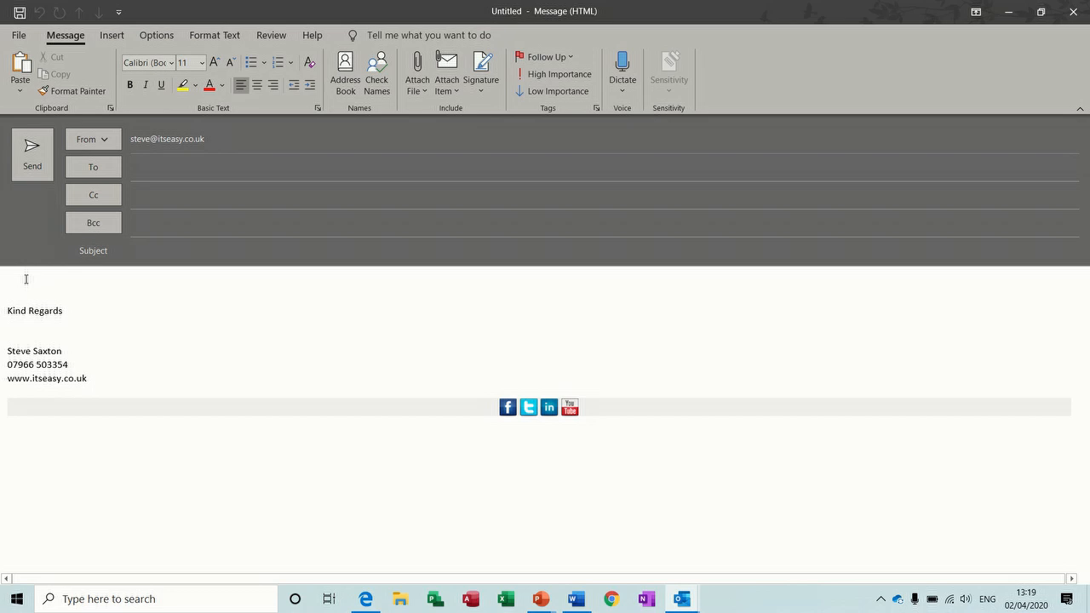
# Step: Turn on Dictate in the blank Outlook message so speech goes into the body
pyautogui.click(620, 64)
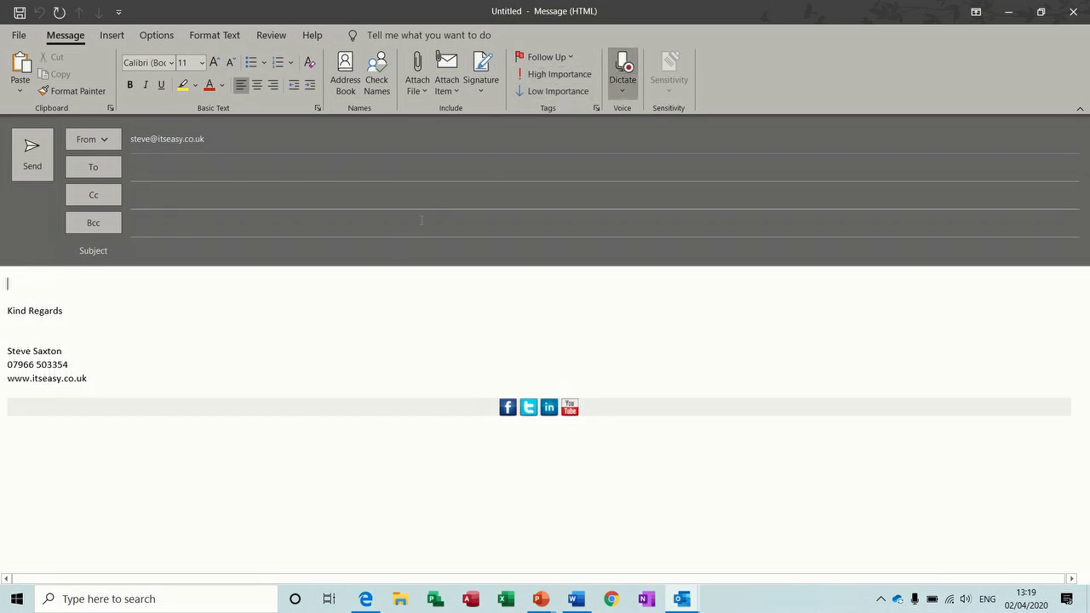
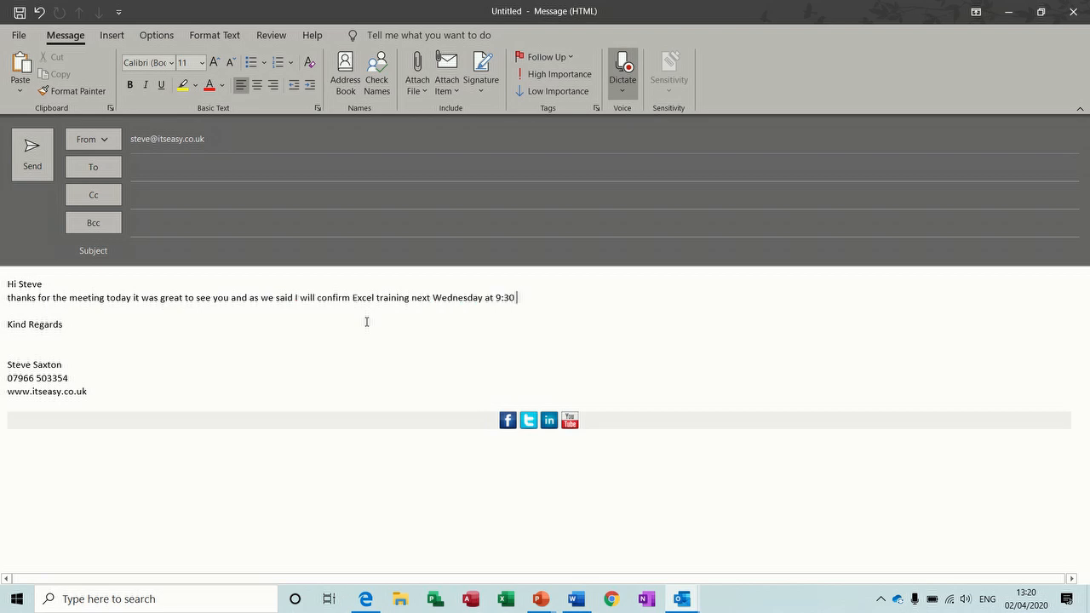
# Step: Stop dictating into the Outlook message that confirms Excel training next Wednesday at 9:30
pyautogui.click(622, 66)
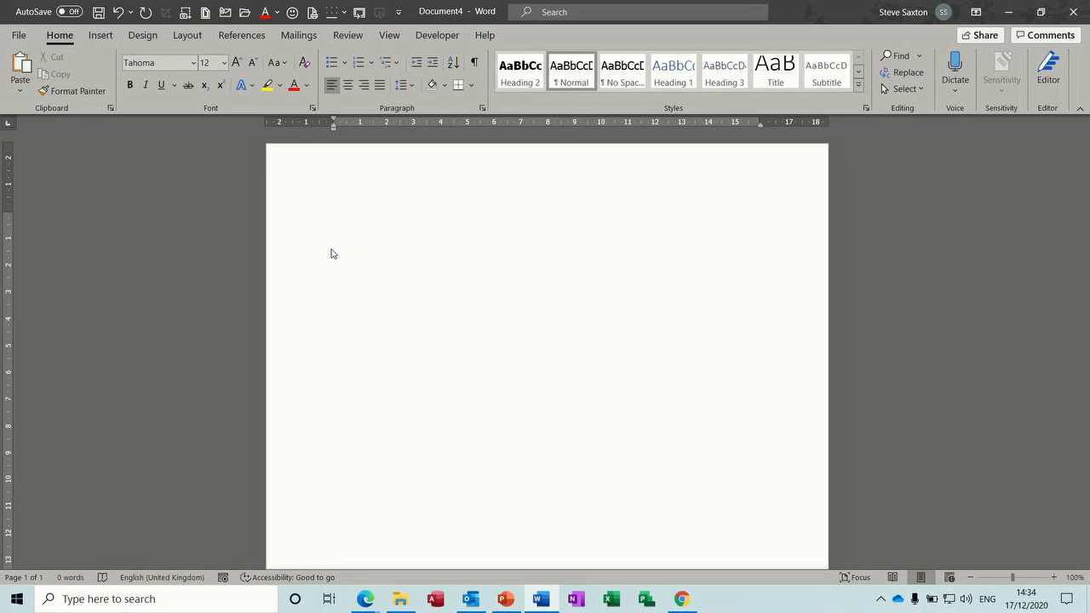
# Step: Insert the 'intro' and 'ending' AutoText paragraphs, then five sample paragraphs with =rand()
pyautogui.write('intro')
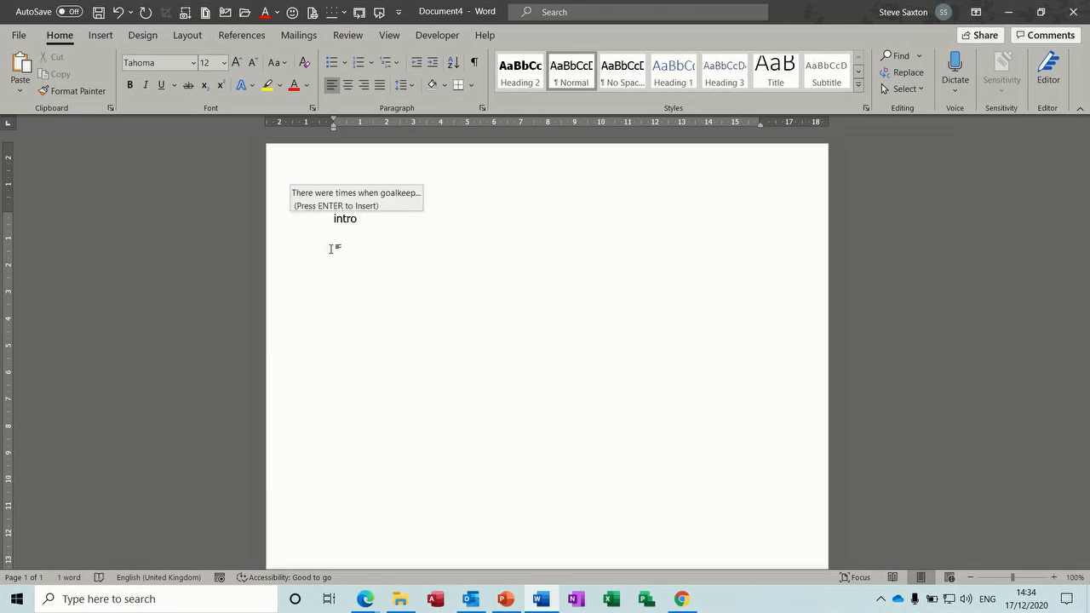
pyautogui.press('Return')
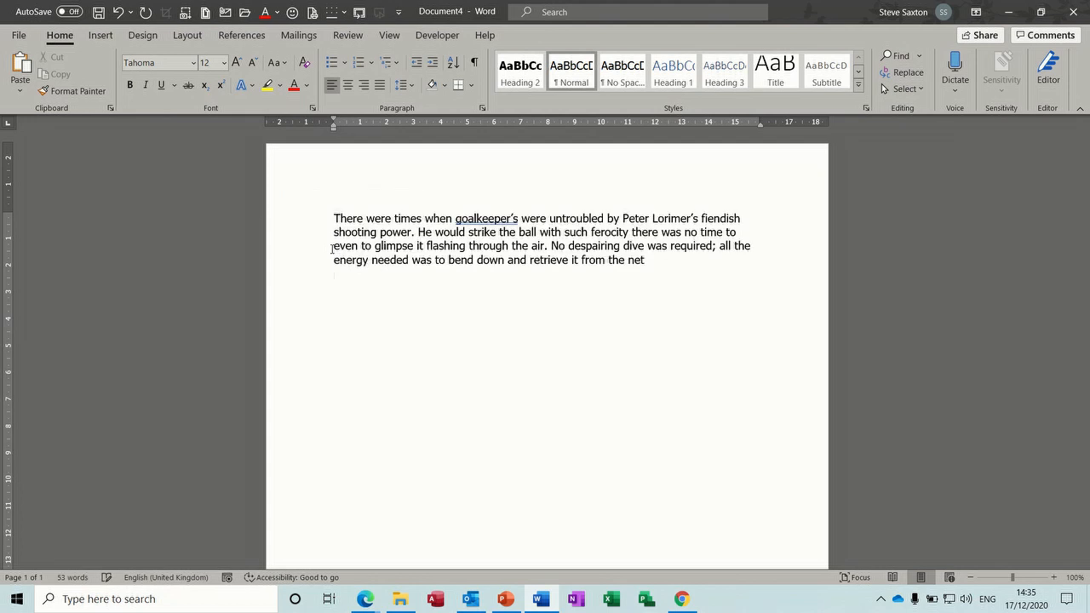
pyautogui.press('Return')
pyautogui.write('ending')
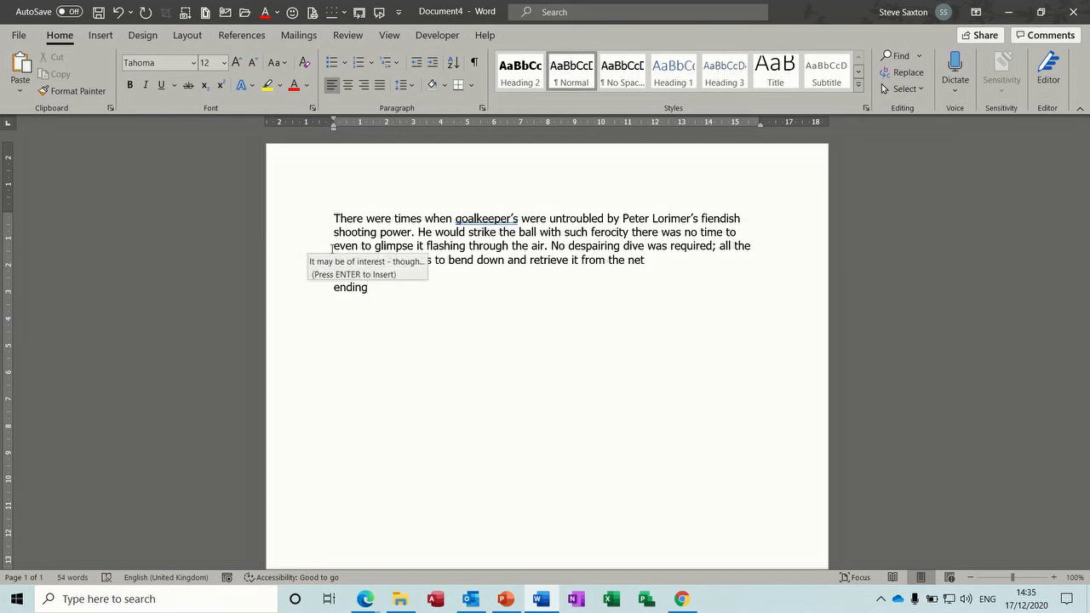
pyautogui.press('Return')
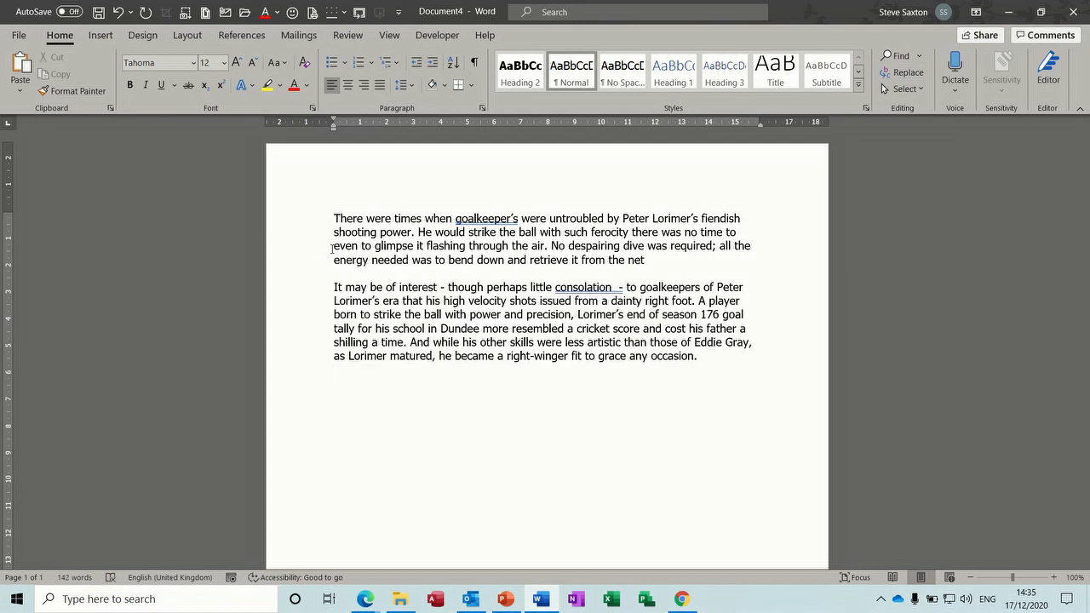
pyautogui.press('Return')
pyautogui.write('rand()')
pyautogui.press('Return')
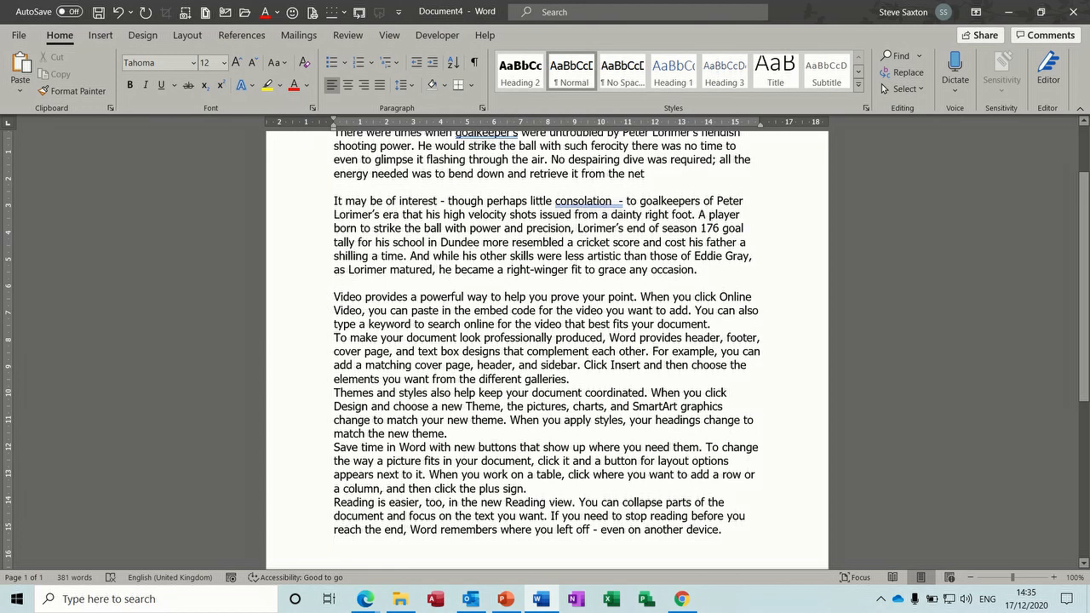
# Step: Undo and redo the sample text, then add one more paragraph with =rand(1,3)
pyautogui.hotkey('ctrl', 'z')
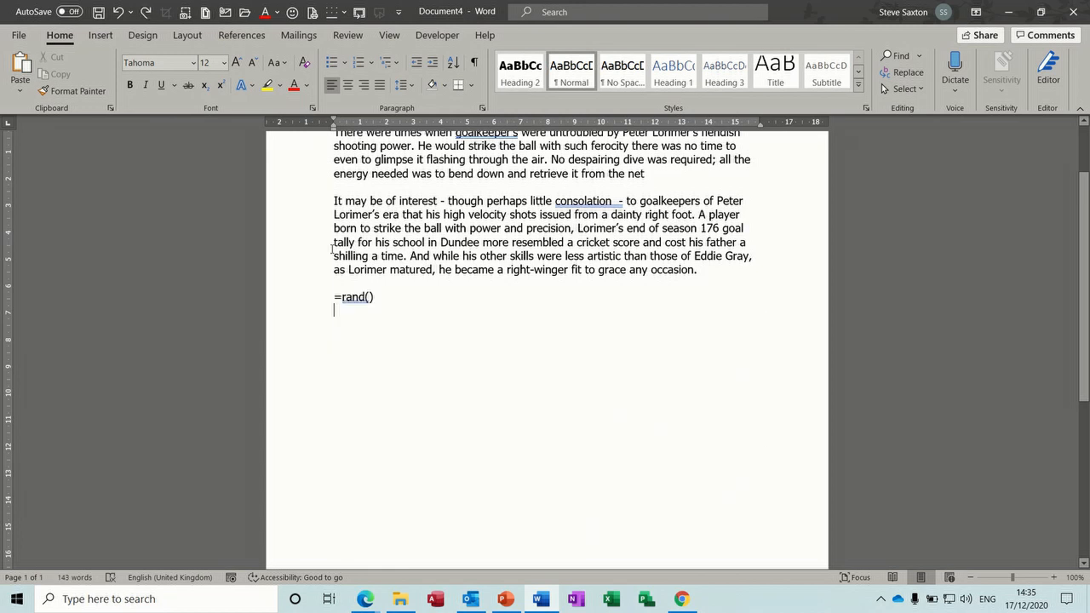
pyautogui.hotkey('ctrl', 'y')
pyautogui.write('=r')
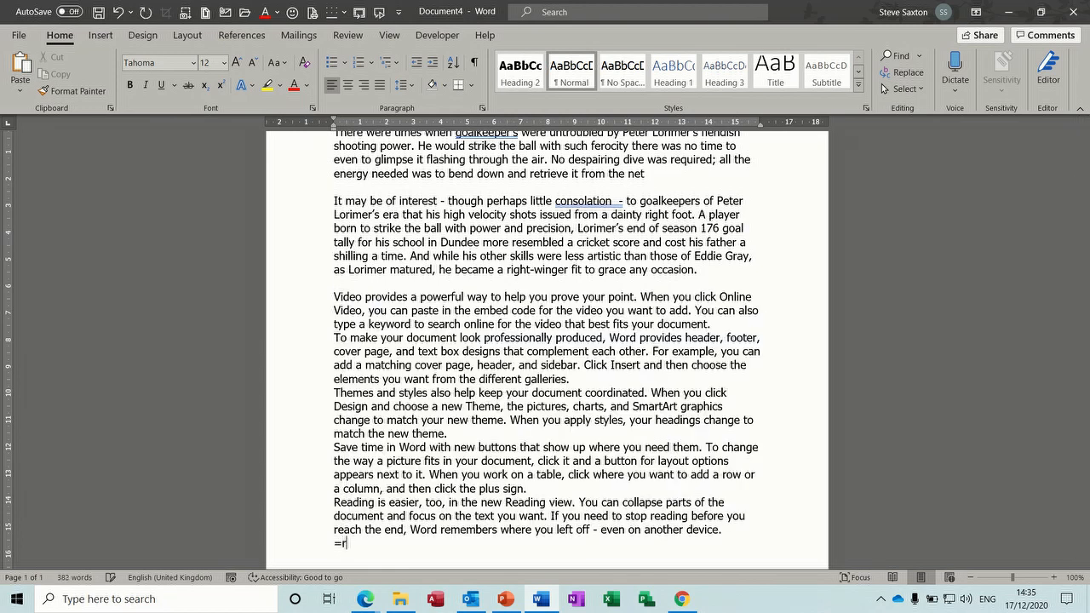
pyautogui.write('and(1,3)')
pyautogui.press('Return')
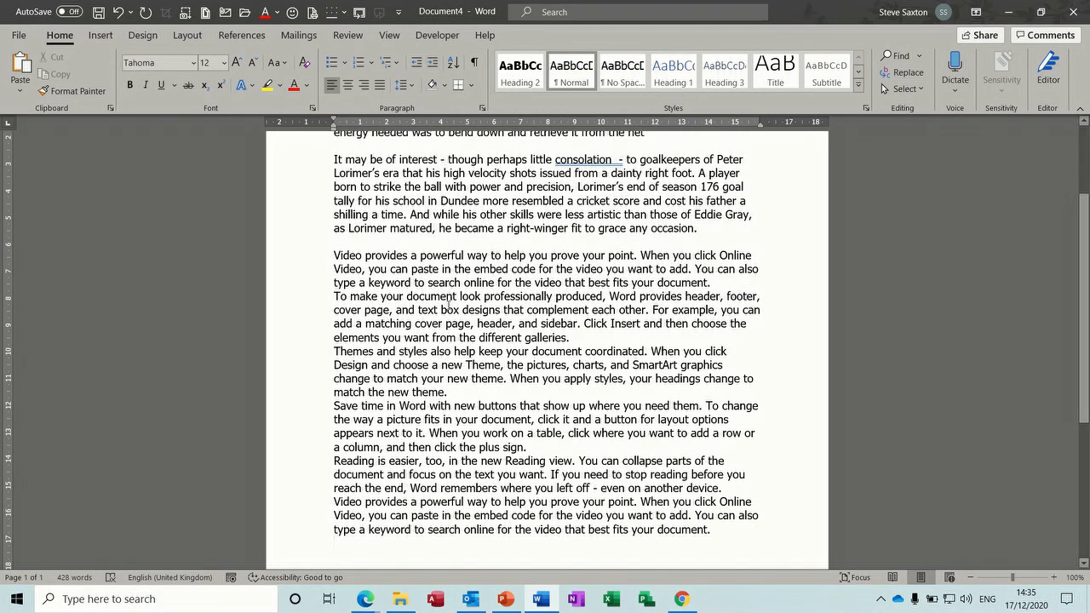
# Step: In a new document, generate sample text with =rand(1,3) and Lorem ipsum with =lorem()
pyautogui.hotkey('ctrl', 'n')
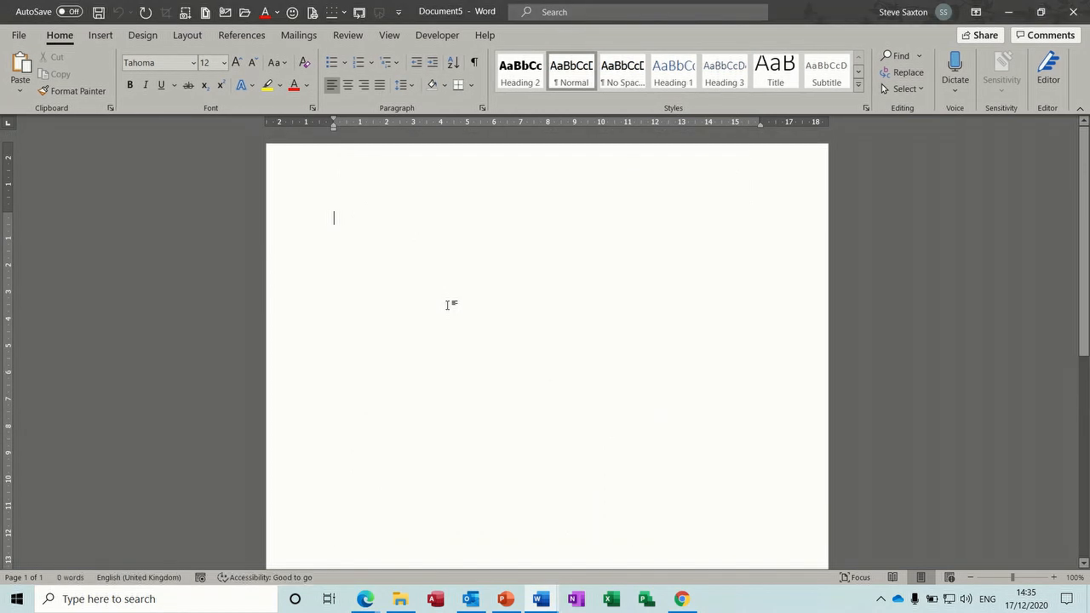
pyautogui.write('=')
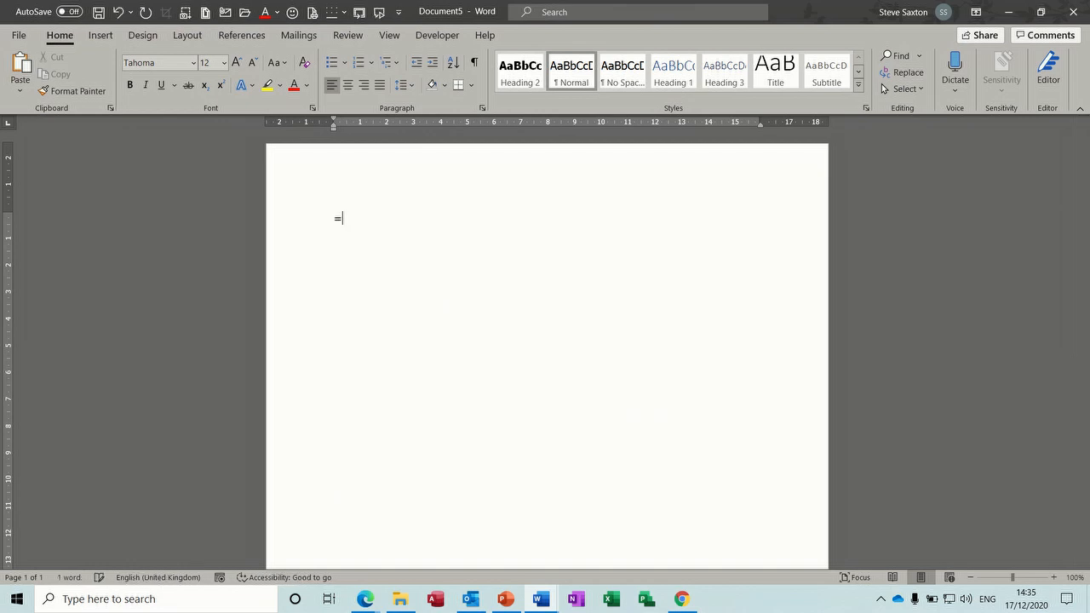
pyautogui.write('rand(1,3)')
pyautogui.press('Return')
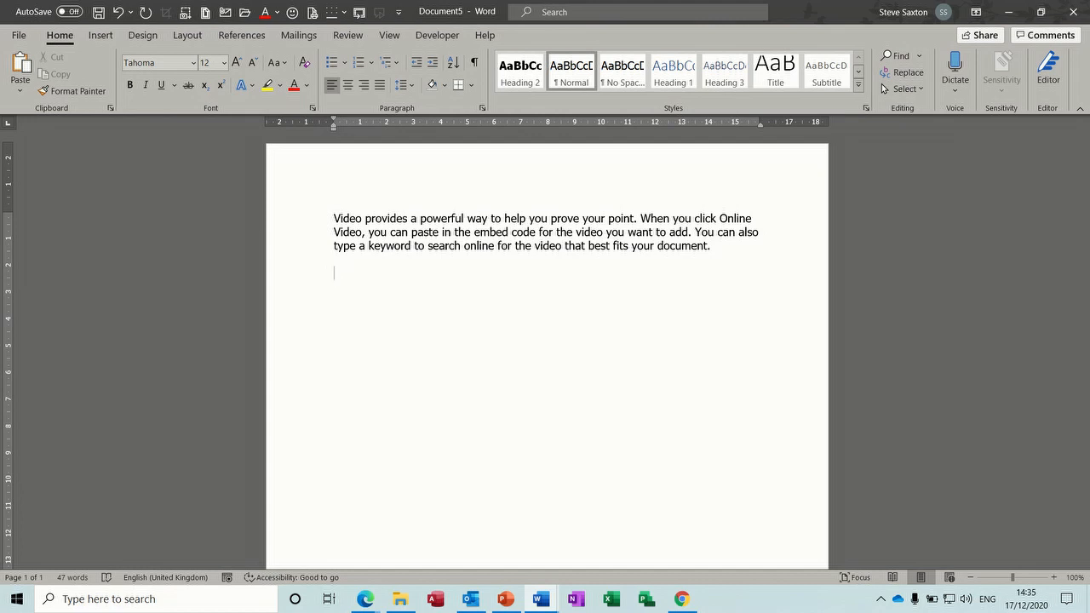
pyautogui.write('=lorem()')
pyautogui.press('Return')
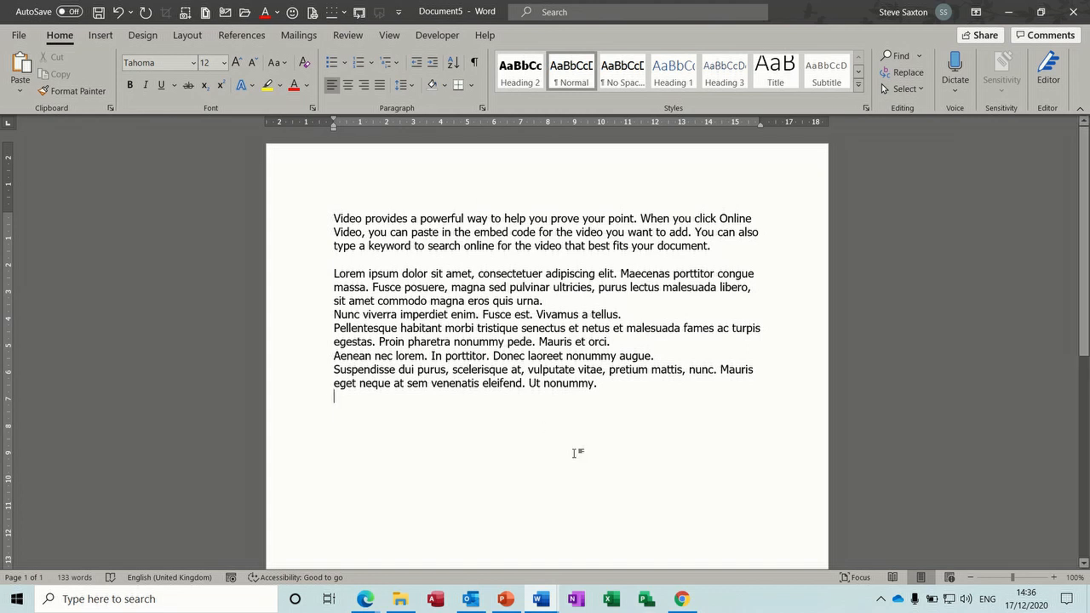
# Step: Try centre, right and justified alignment on the first paragraph, then delete all text
pyautogui.click(350, 88)
pyautogui.click(364, 90)
pyautogui.click(381, 88)
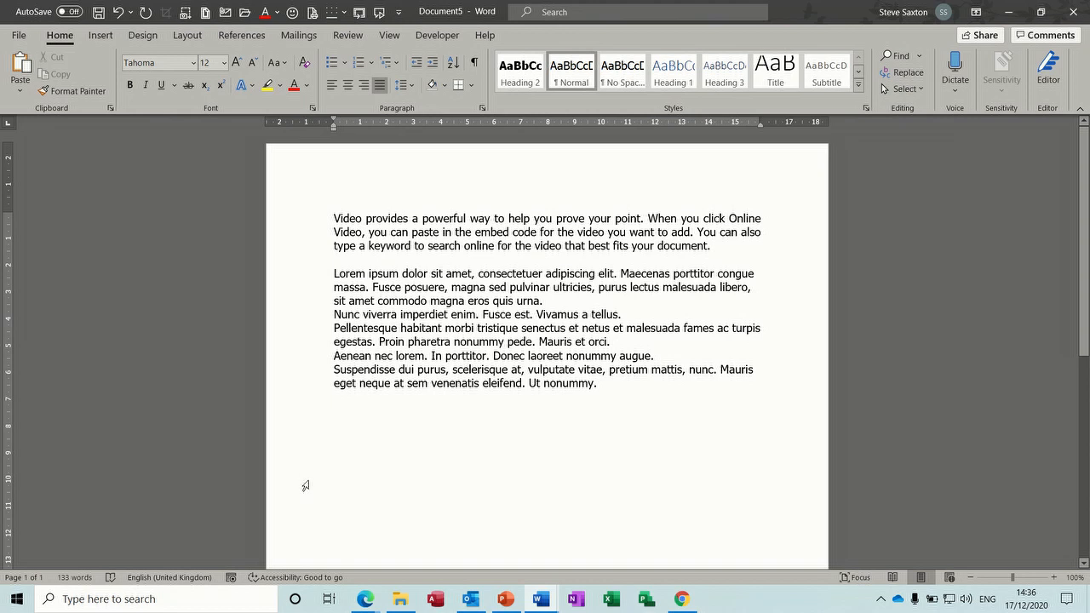
pyautogui.hotkey('ctrl', 'a')
pyautogui.press('Delete')
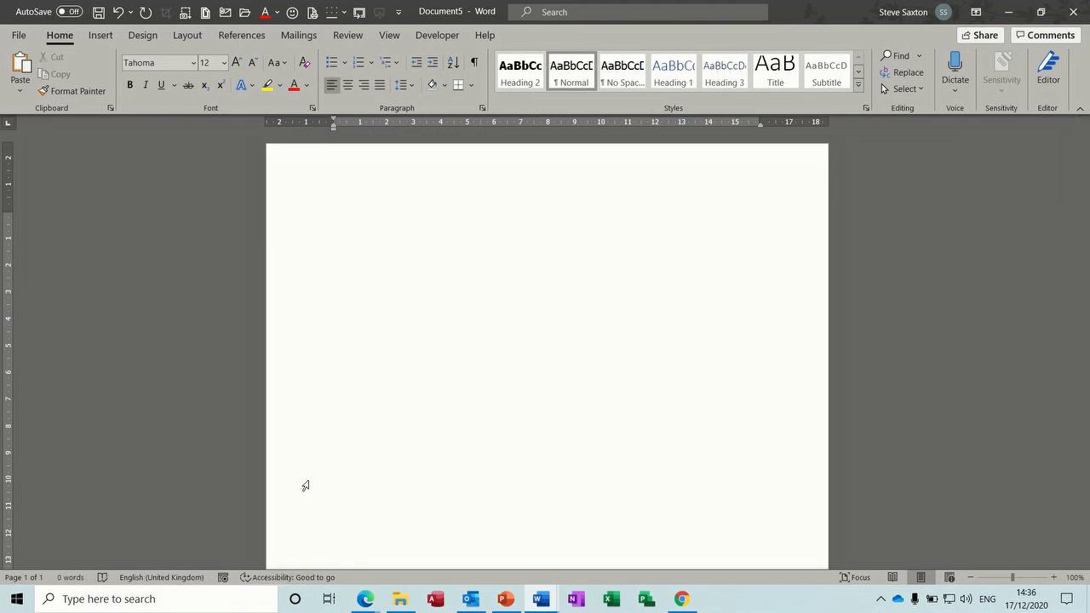
# Step: Insert the current time and date on separate lines, followed by a line with 1
pyautogui.hotkey('alt', 'shift', 't')
pyautogui.press('Return')
pyautogui.hotkey('alt', 'shift', 'd')
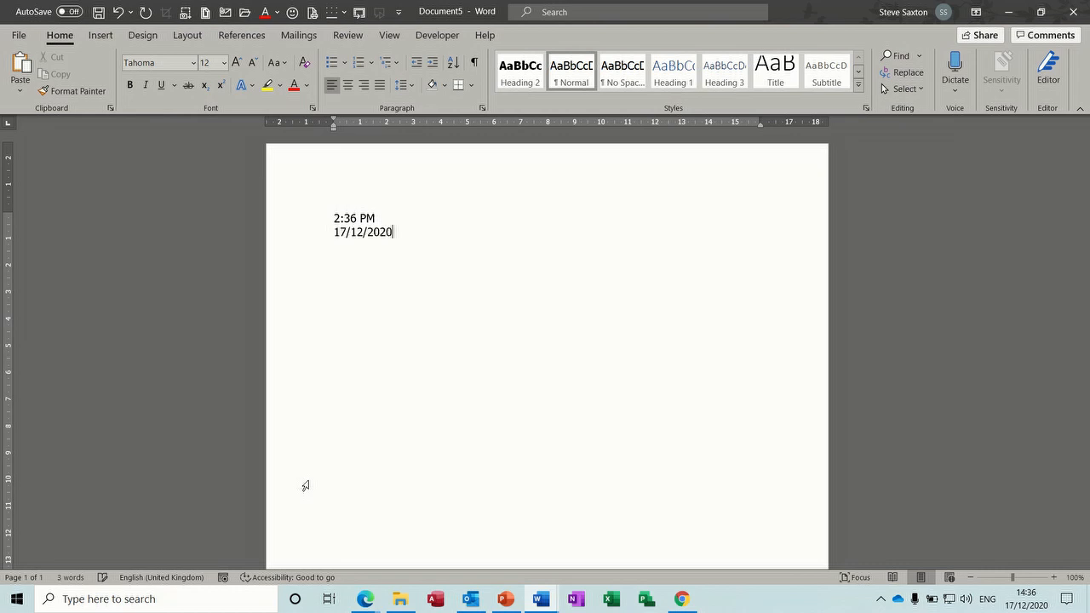
pyautogui.press('Return')
pyautogui.write('1')
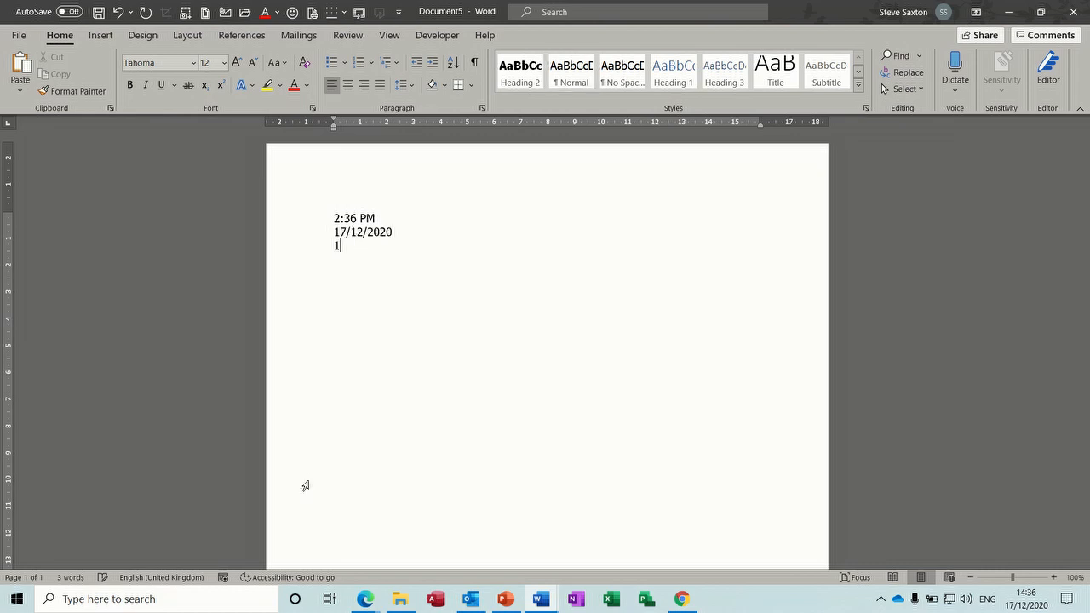
pyautogui.click(397, 234)
pyautogui.press('Return')
pyautogui.press('Return')
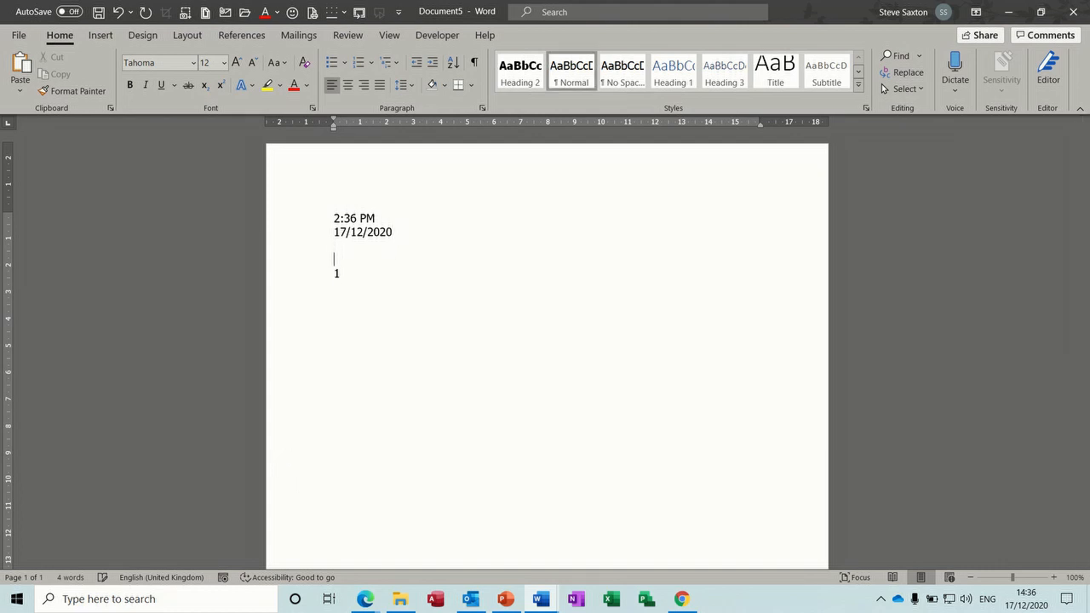
# Step: Push the page number onto a new page 2 and update its field to show 2
pyautogui.click(390, 232)
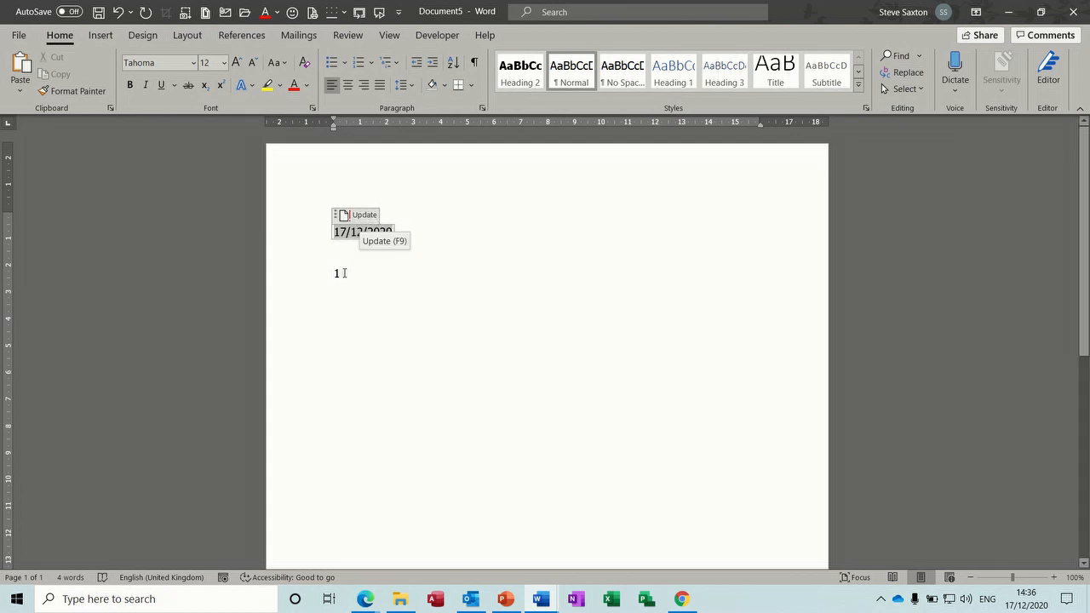
pyautogui.click(358, 272)
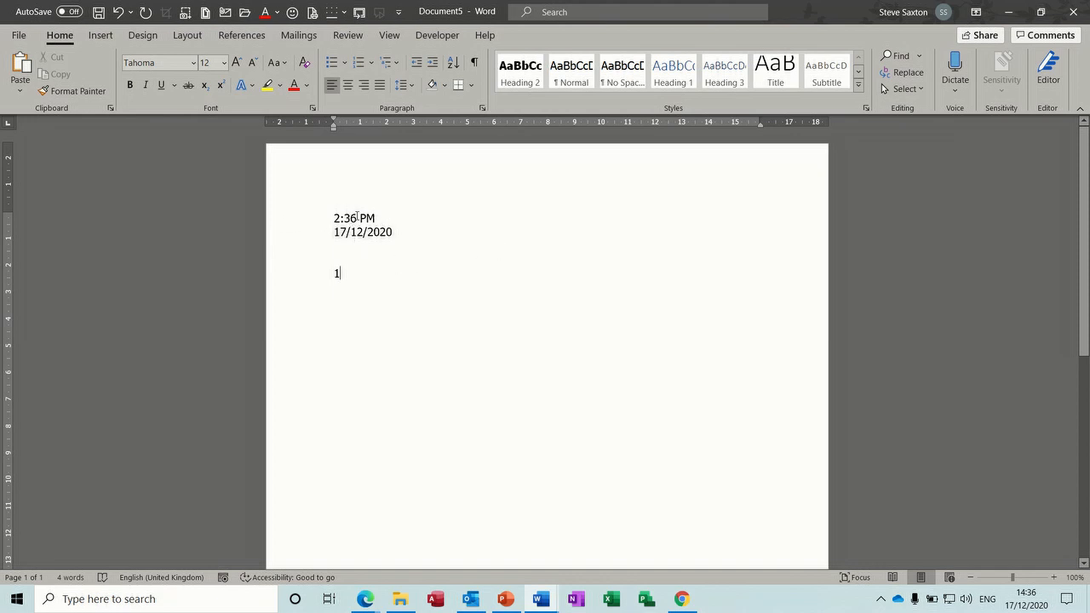
pyautogui.click(343, 251)
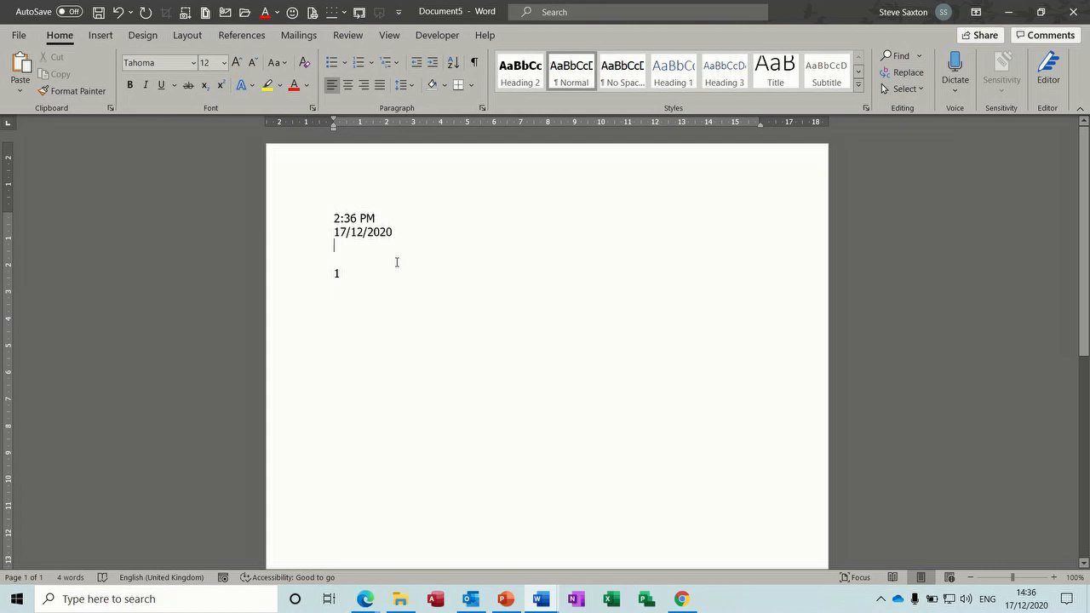
pyautogui.hotkey('ctrl', 'Return')
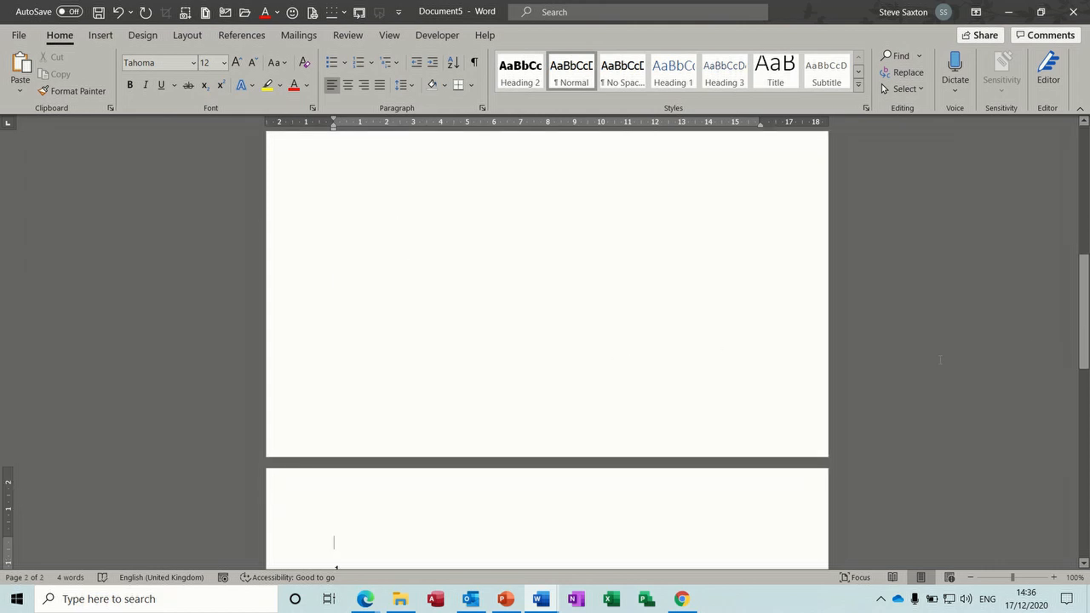
pyautogui.moveTo(1087, 317); pyautogui.dragTo(1087, 352)
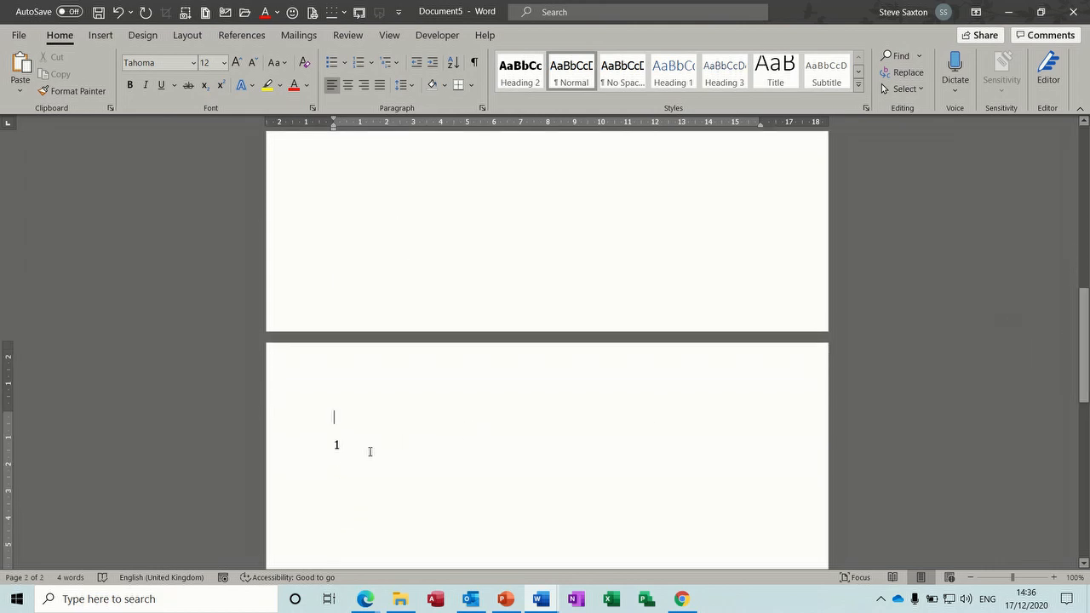
pyautogui.doubleClick(337, 445)
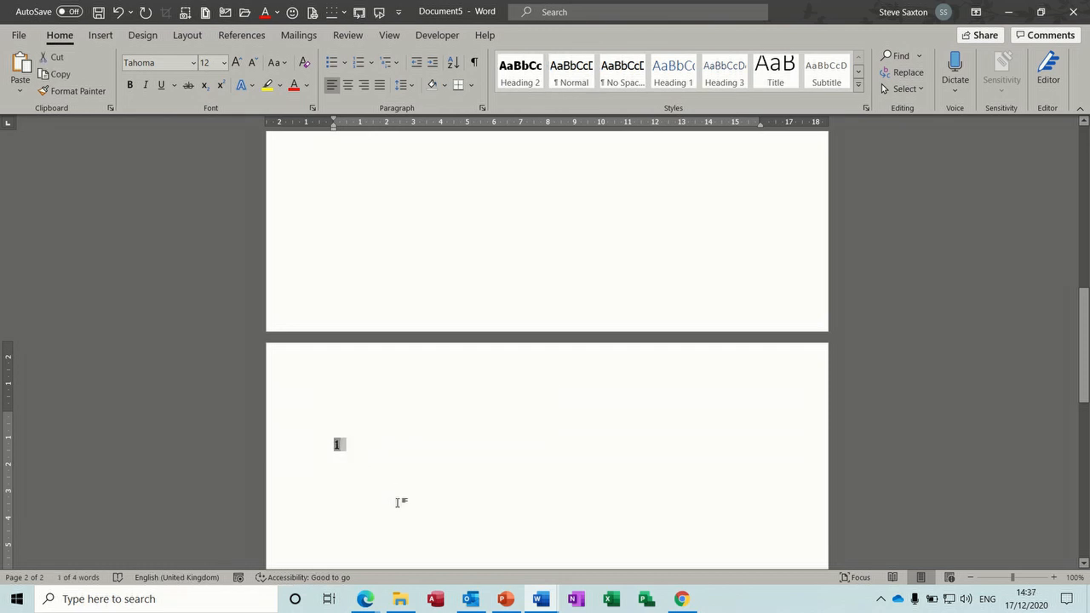
pyautogui.press('F9')
# Step: Add another page break from page 1, then create the new blank Document6
pyautogui.moveTo(1084, 345); pyautogui.dragTo(1084, 184)
pyautogui.click(442, 233)
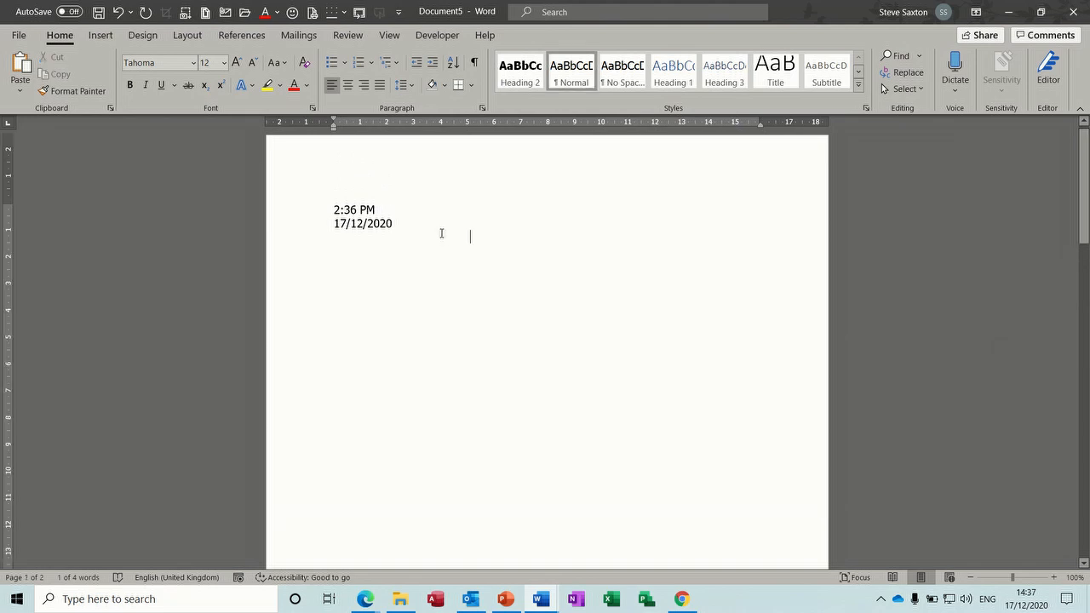
pyautogui.hotkey('ctrl', 'Return')
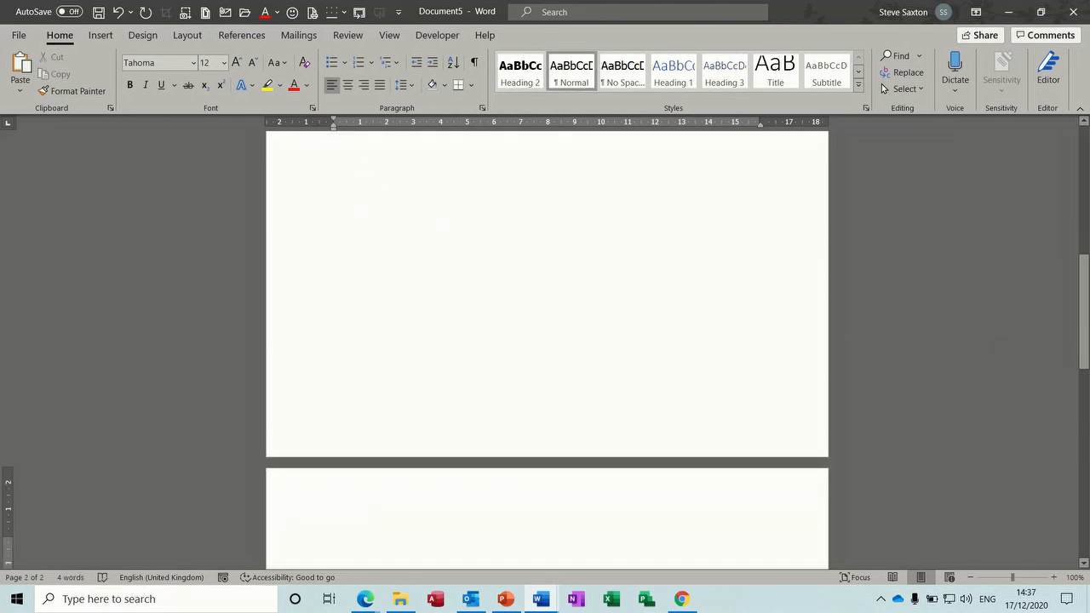
pyautogui.hotkey('ctrl', 'n')
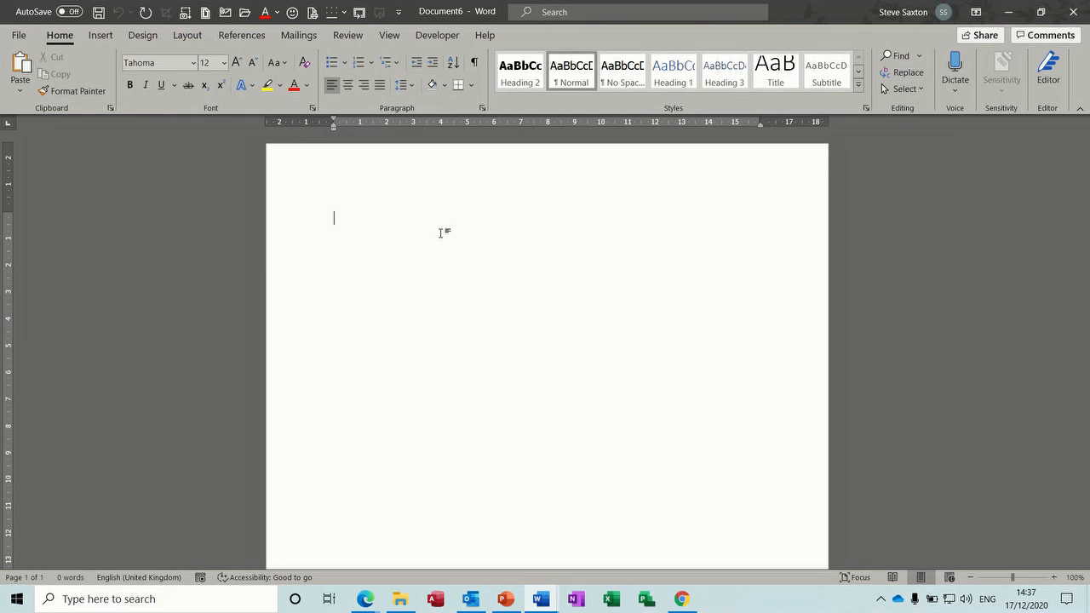
# Step: Insert a {=2+3} formula field and update it to show 5
pyautogui.hotkey('ctrl', 'F9')
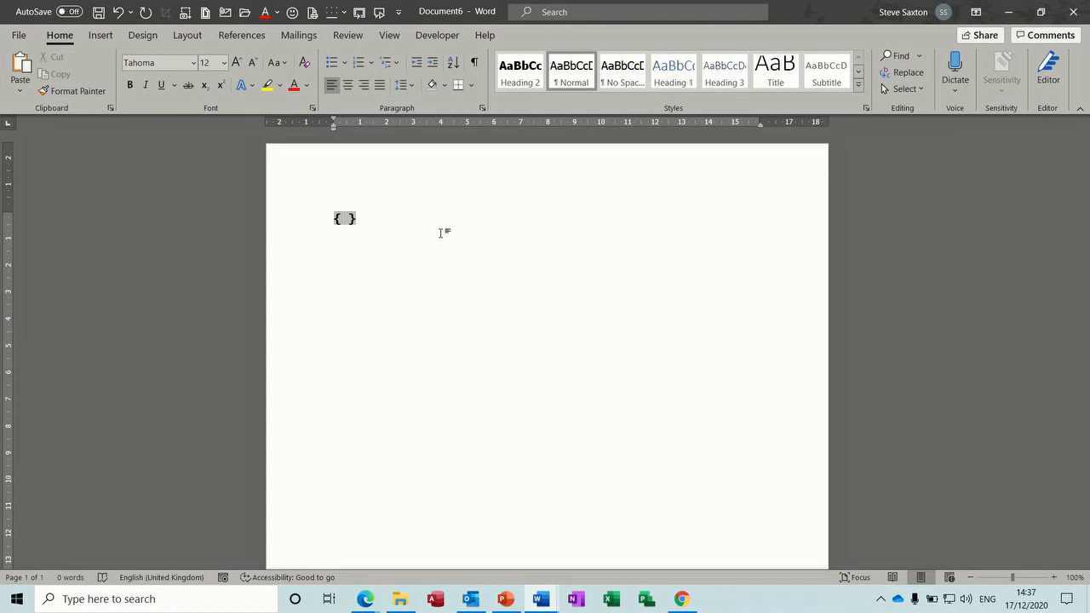
pyautogui.write('=2+3')
pyautogui.press('F9')
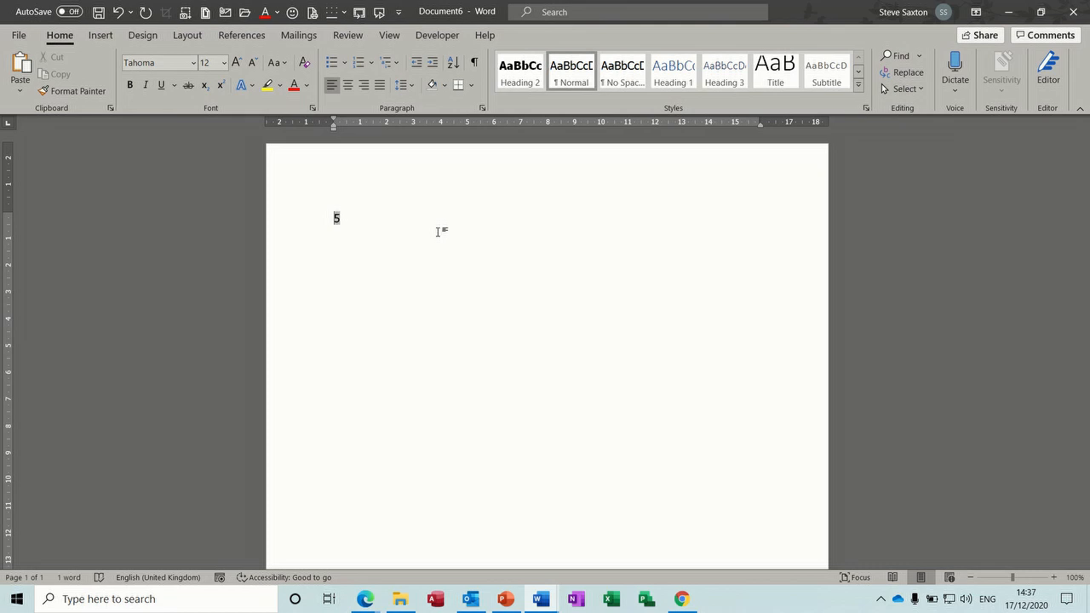
pyautogui.click(412, 219)
pyautogui.press('Return')
# Step: Add a {=45*10} field showing 450 on the next line, then delete both lines
pyautogui.hotkey('ctrl', 'F9')
pyautogui.write('=45*10')
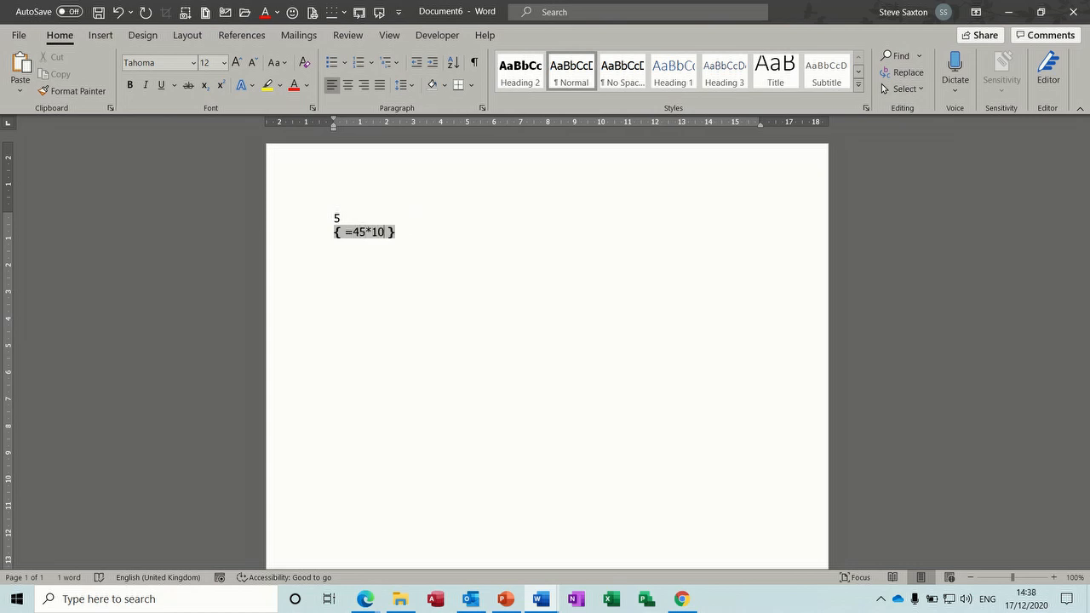
pyautogui.press('F9')
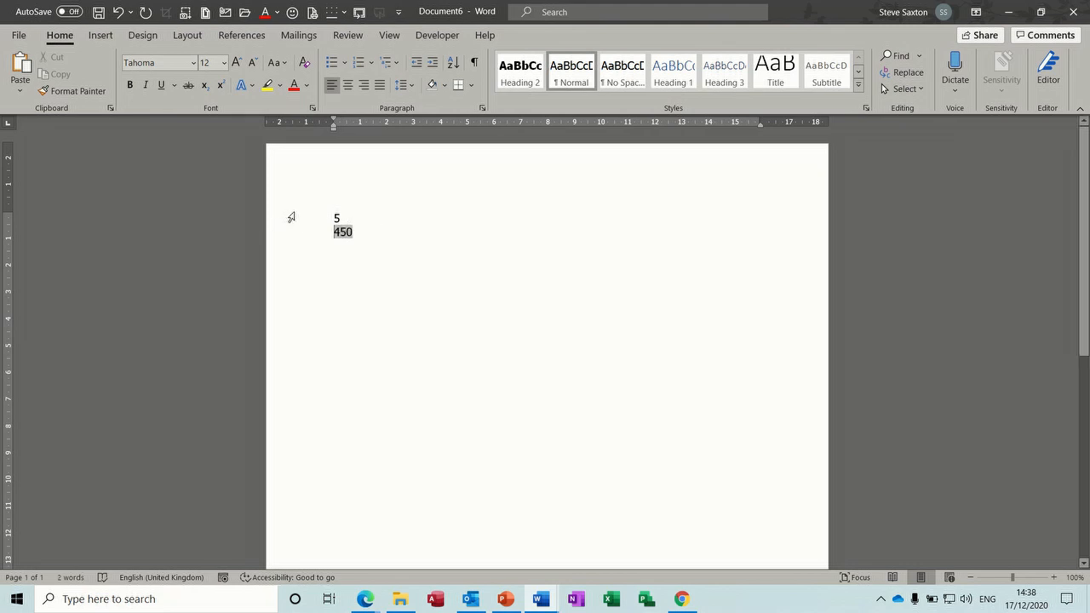
pyautogui.moveTo(292, 217); pyautogui.dragTo(314, 263)
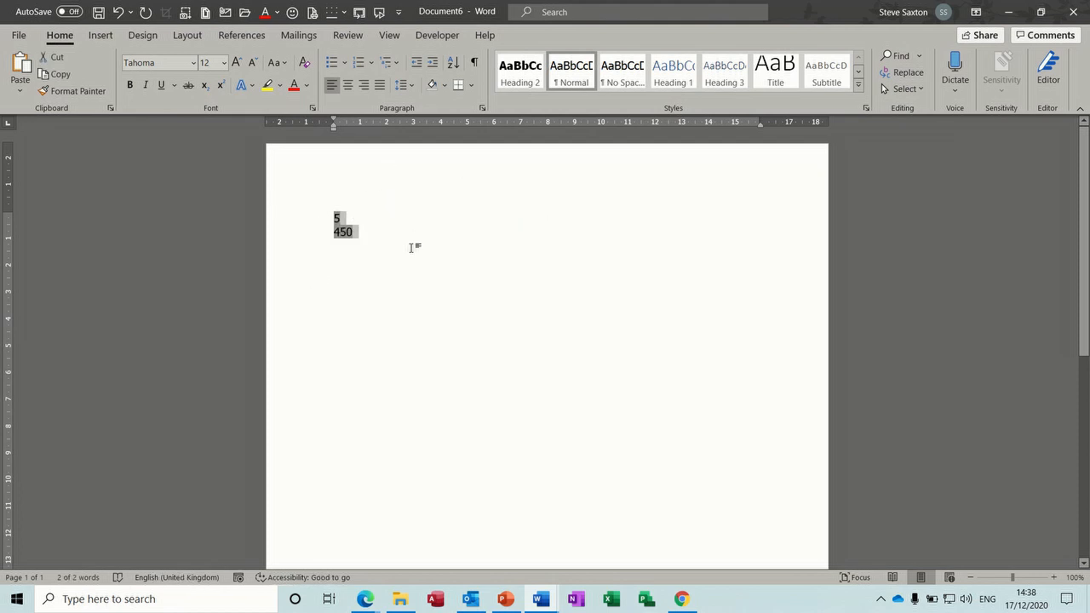
pyautogui.press('Delete')
# Step: Insert the 'intro' AutoText paragraph and then delete it again
pyautogui.write('intro')
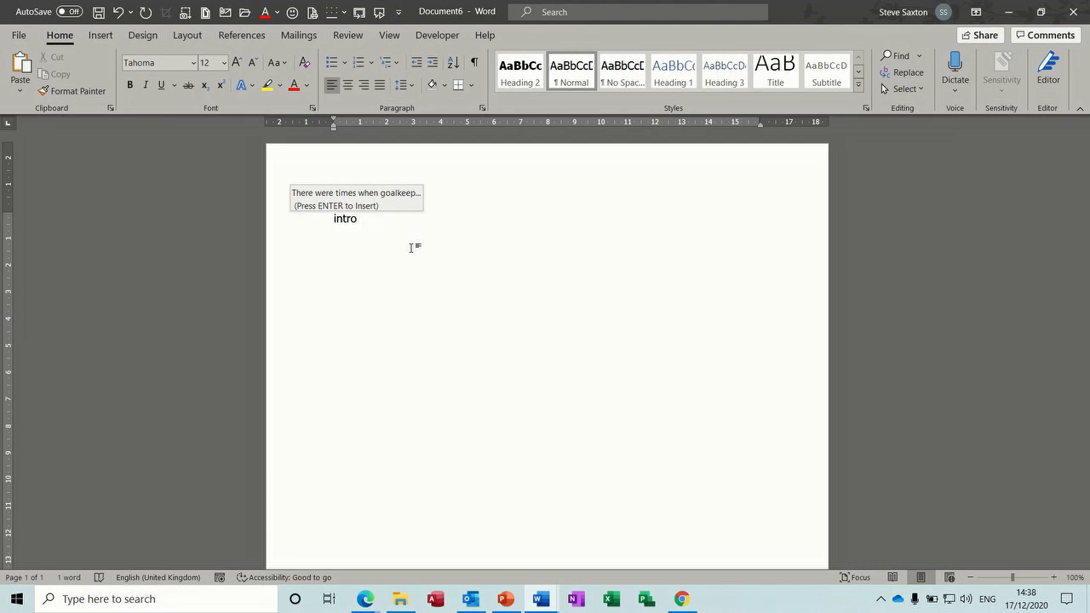
pyautogui.press('Return')
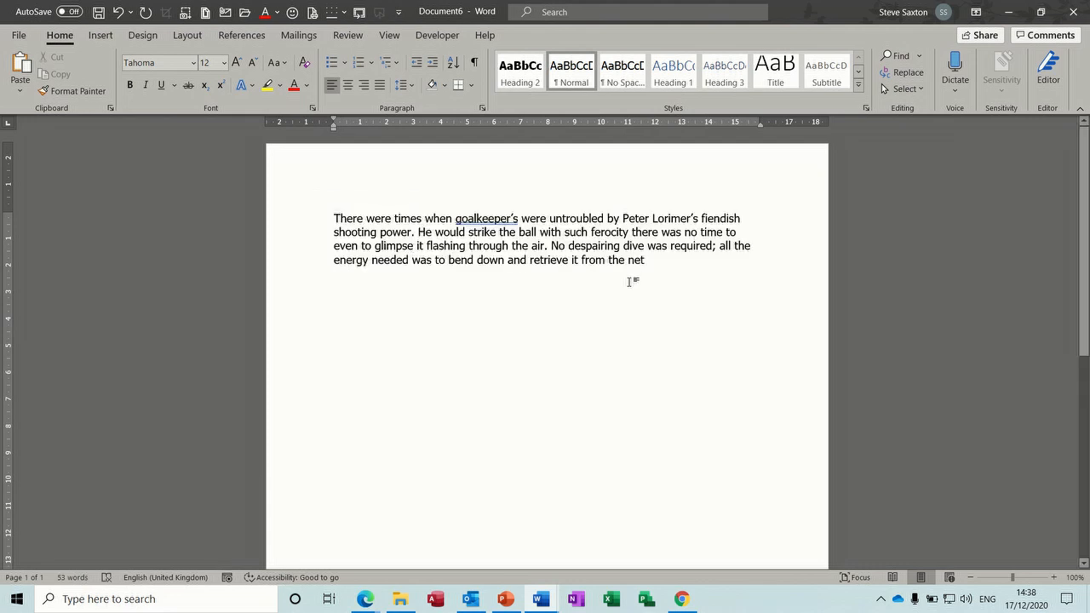
pyautogui.moveTo(656, 263); pyautogui.dragTo(282, 212)
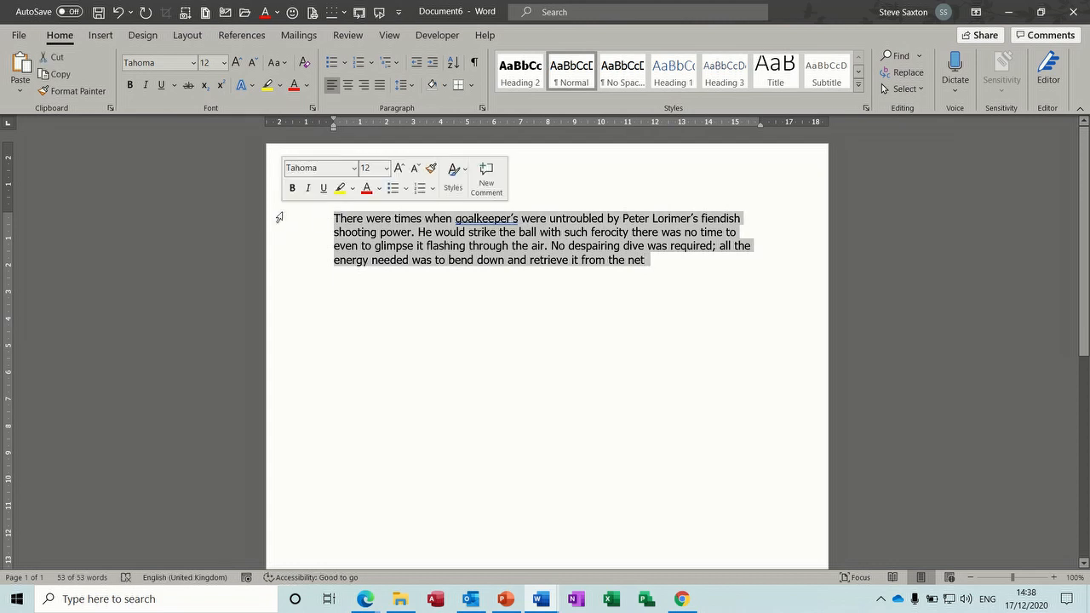
pyautogui.press('Delete')
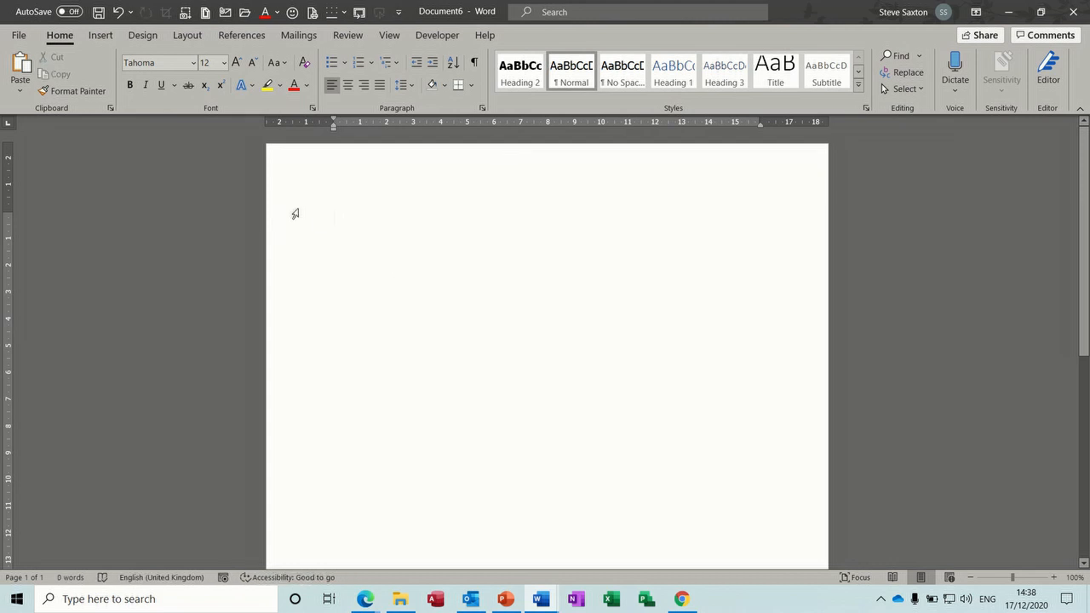
# Step: Open 'Indent 2020' from the Examples > Word 2020 folder
pyautogui.hotkey('ctrl', 'F12')
pyautogui.moveTo(108, 199); pyautogui.dragTo(105, 166)
pyautogui.click(60, 133)
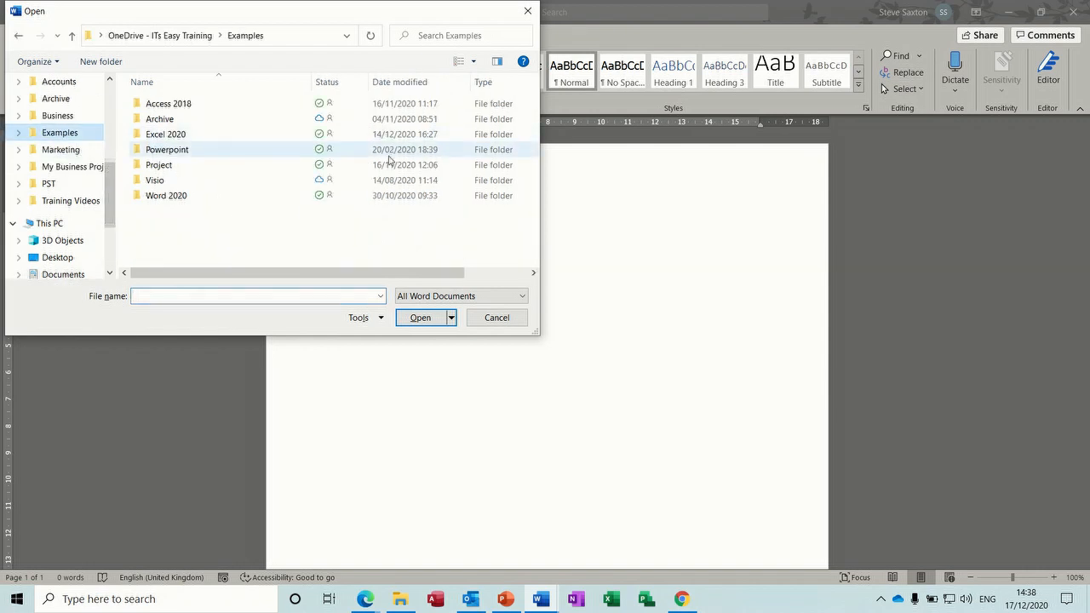
pyautogui.doubleClick(175, 197)
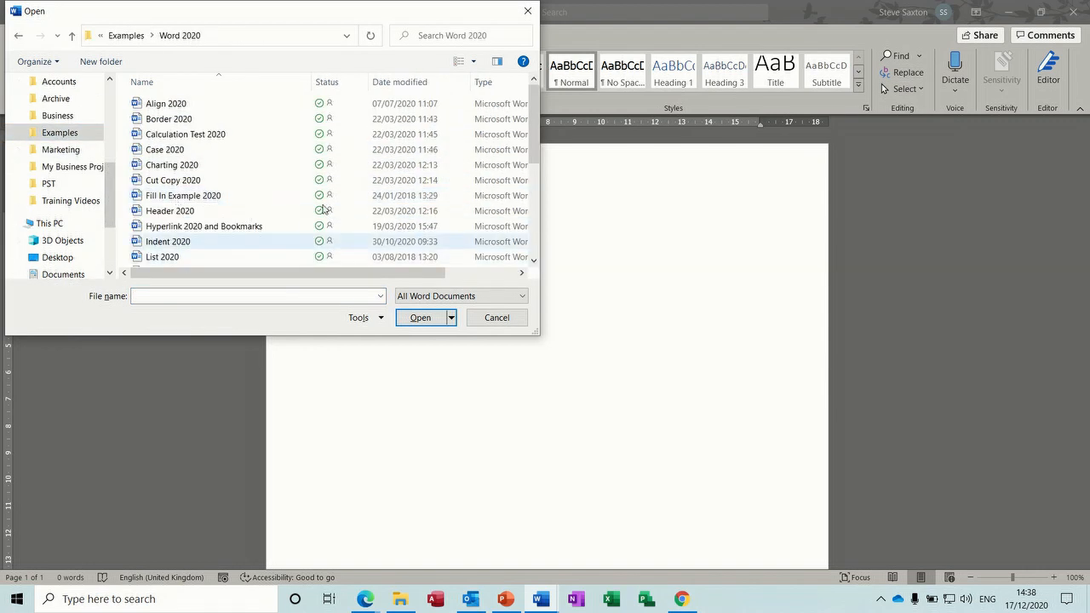
pyautogui.doubleClick(193, 242)
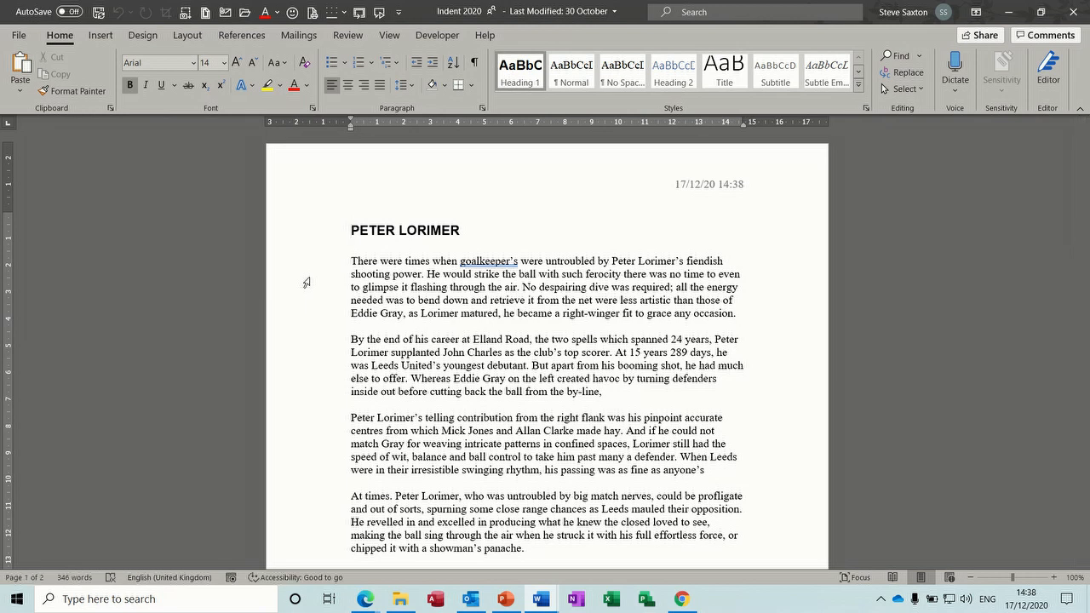
# Step: Select the first Peter Lorimer paragraph and begin saving it to the AutoText gallery
pyautogui.doubleClick(306, 282)
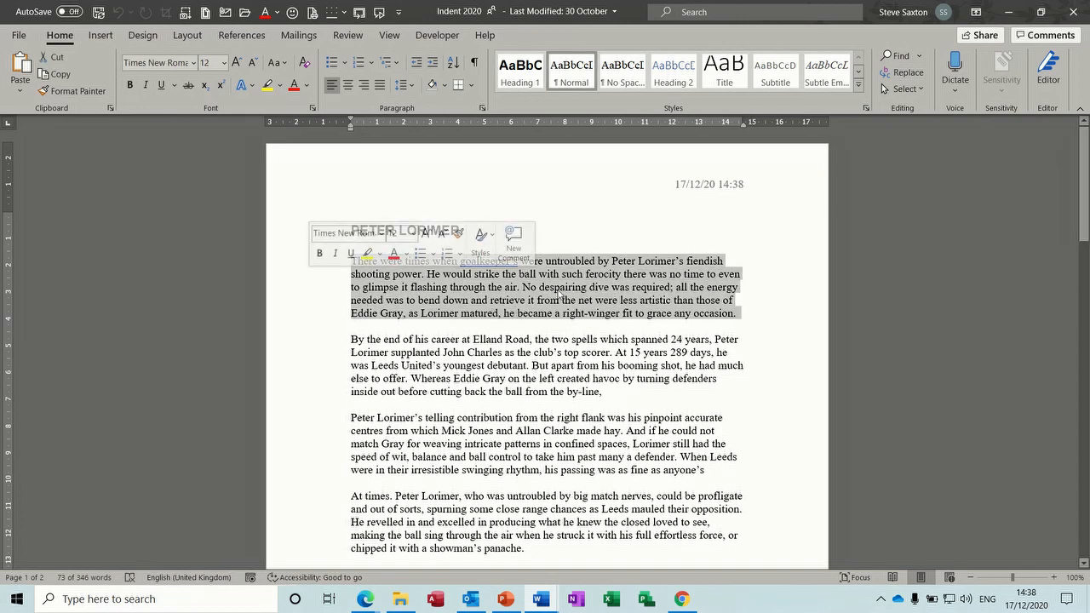
pyautogui.click(100, 35)
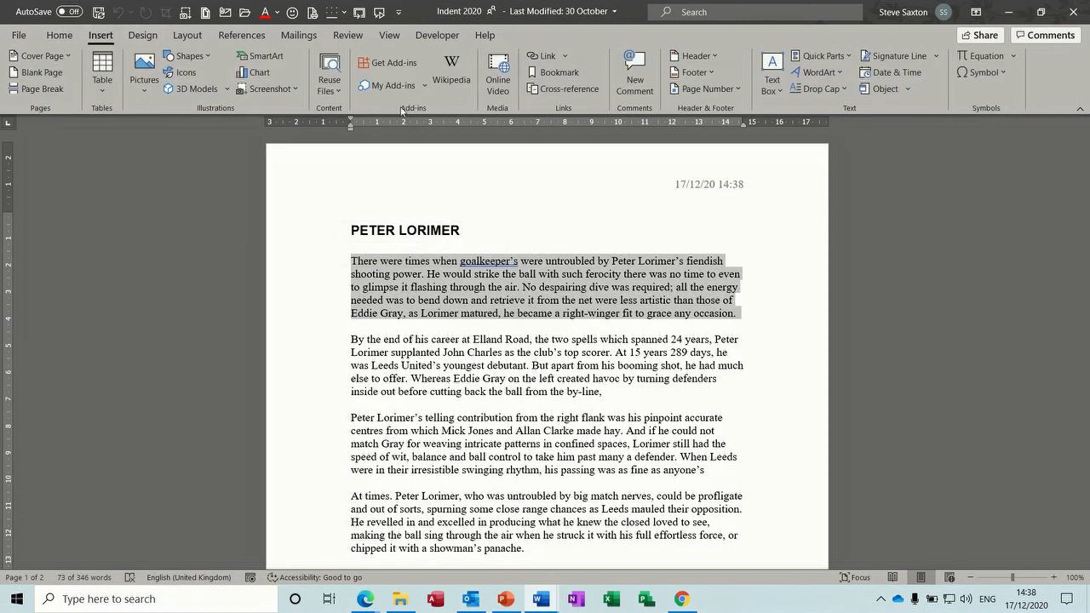
pyautogui.click(849, 58)
pyautogui.moveTo(845, 81)
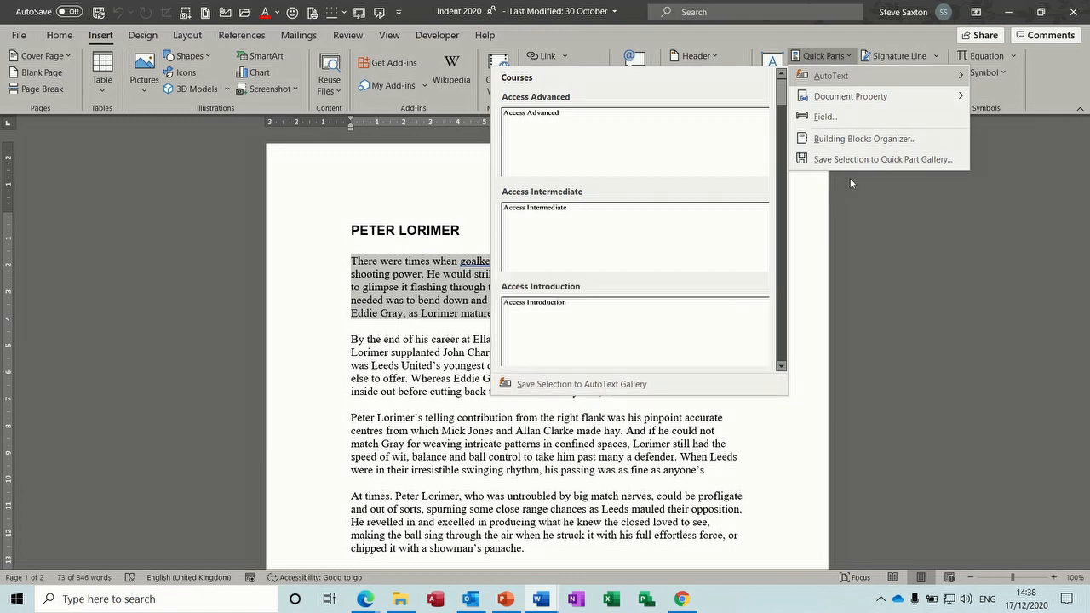
pyautogui.moveTo(800, 75)
pyautogui.click(590, 384)
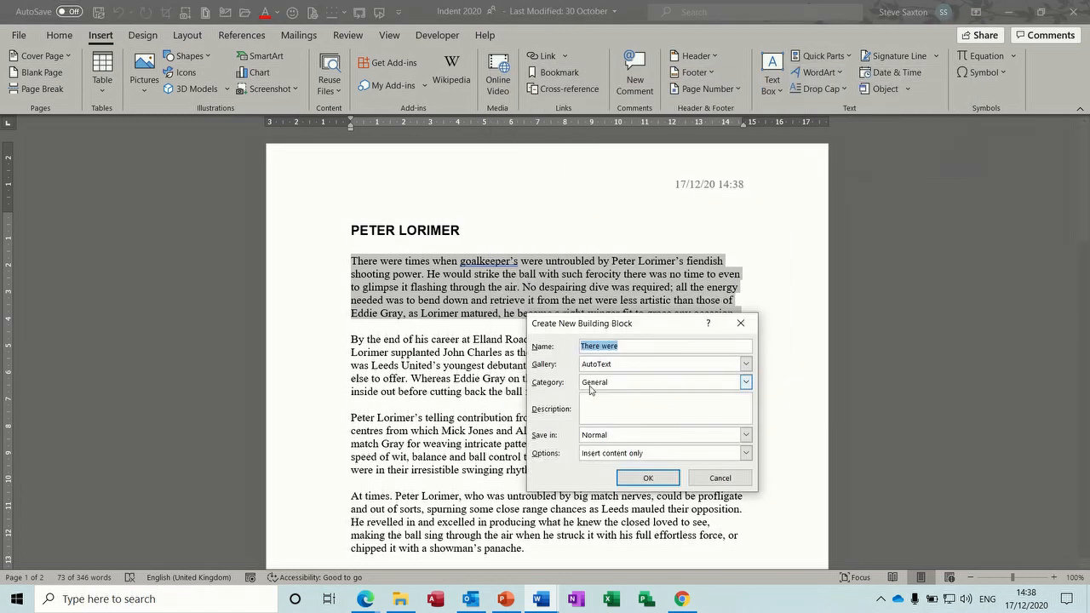
# Step: Name the entry 'start' in the General category, confirm it, and select the second paragraph
pyautogui.write('start')
pyautogui.click(743, 365)
pyautogui.click(741, 372)
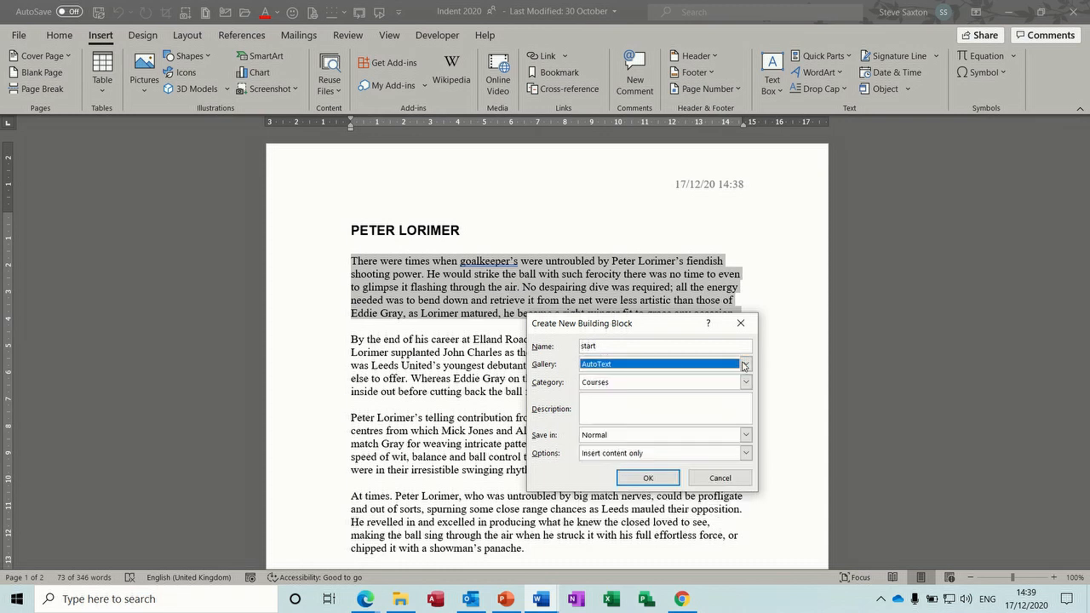
pyautogui.click(653, 384)
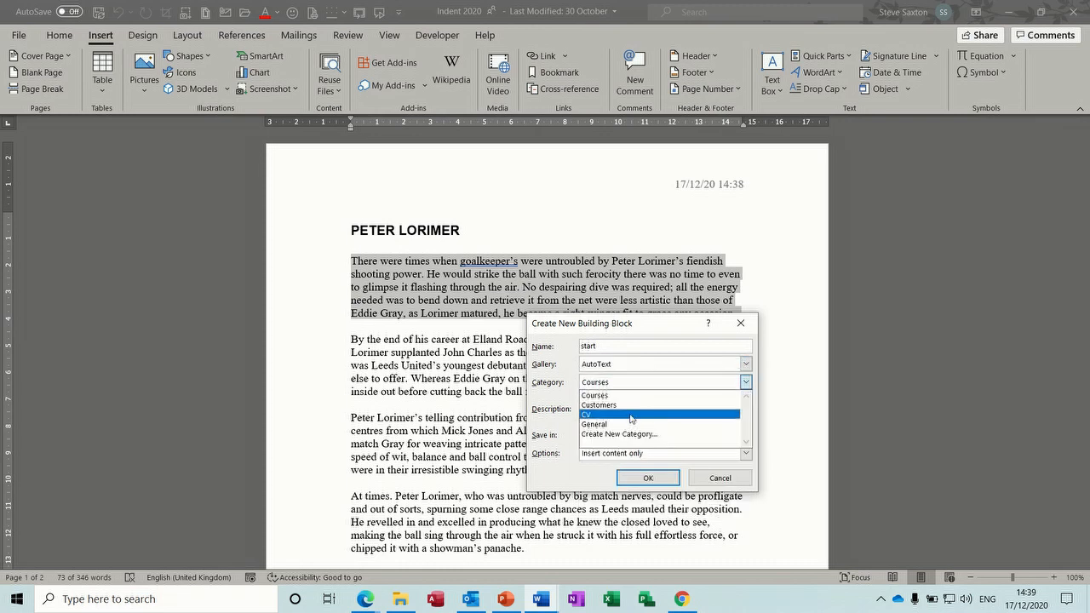
pyautogui.click(606, 427)
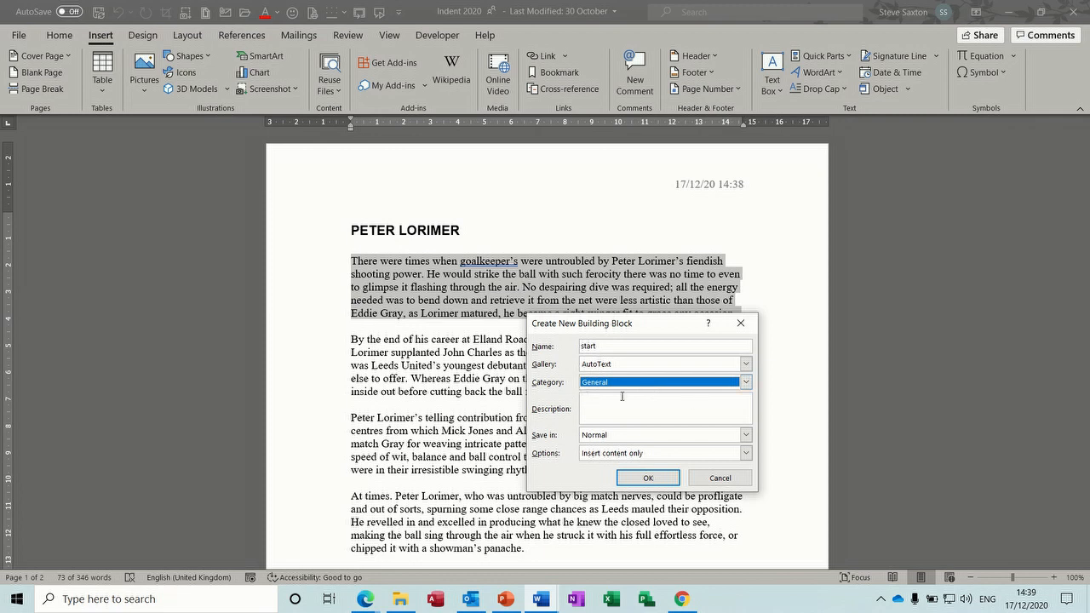
pyautogui.click(646, 479)
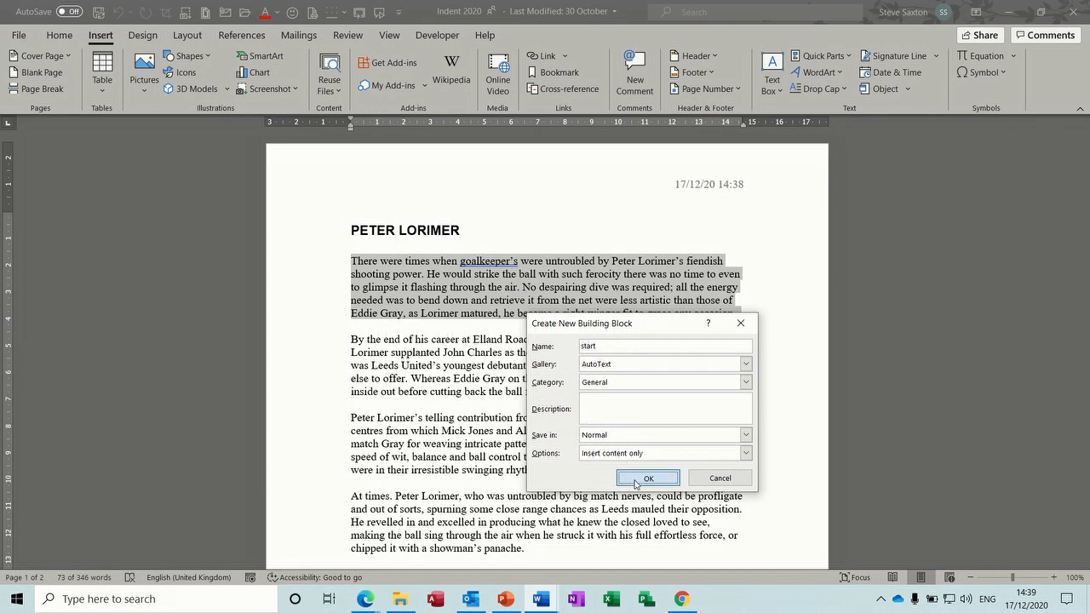
pyautogui.click(637, 479)
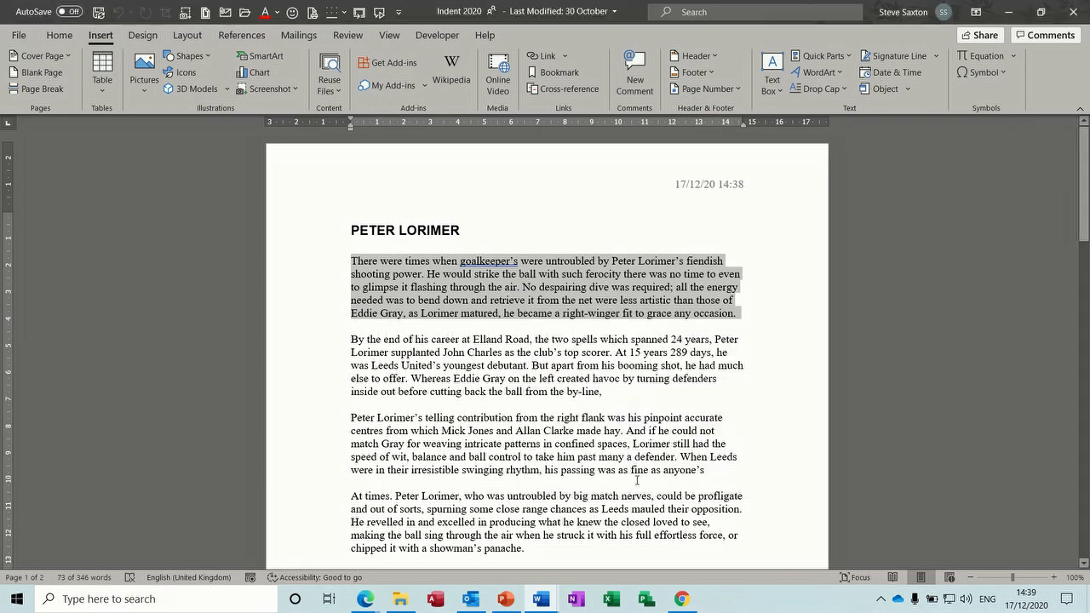
pyautogui.doubleClick(316, 371)
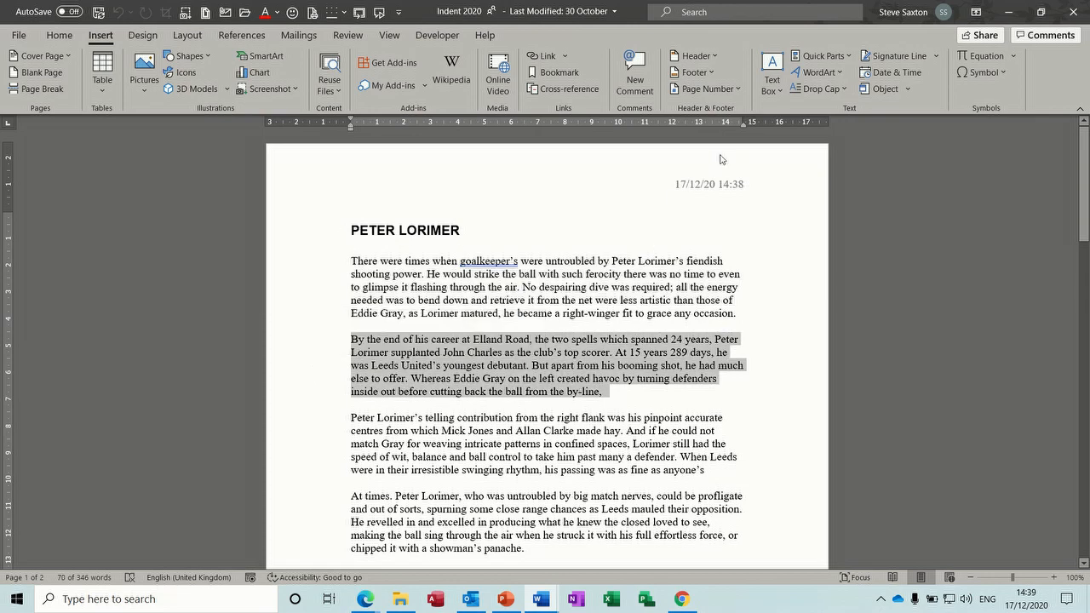
# Step: Save the second paragraph as AutoText entry 'finish', then start a new blank document
pyautogui.click(848, 57)
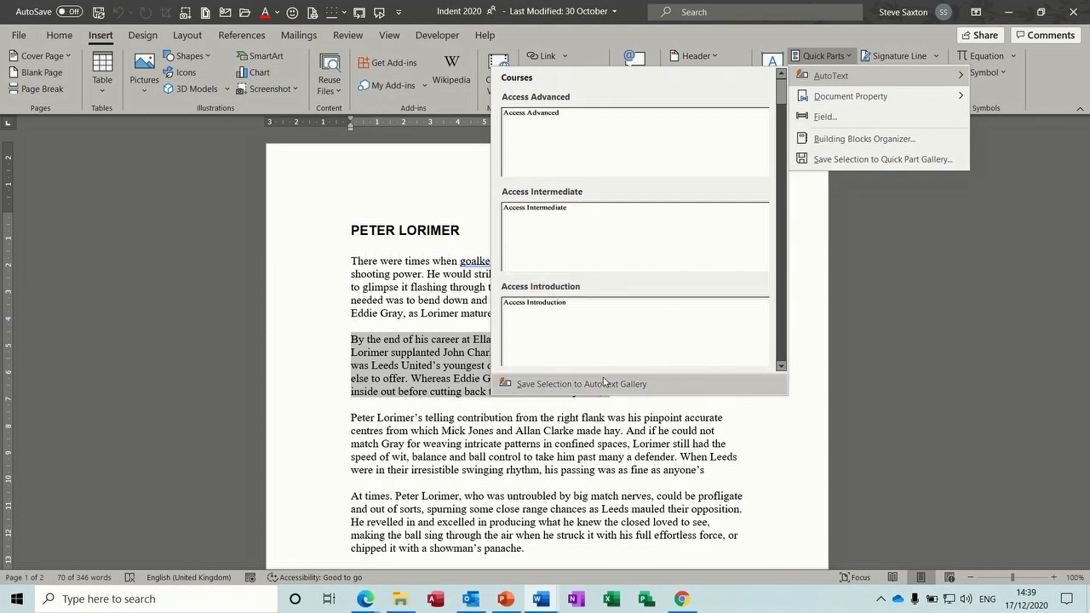
pyautogui.click(605, 384)
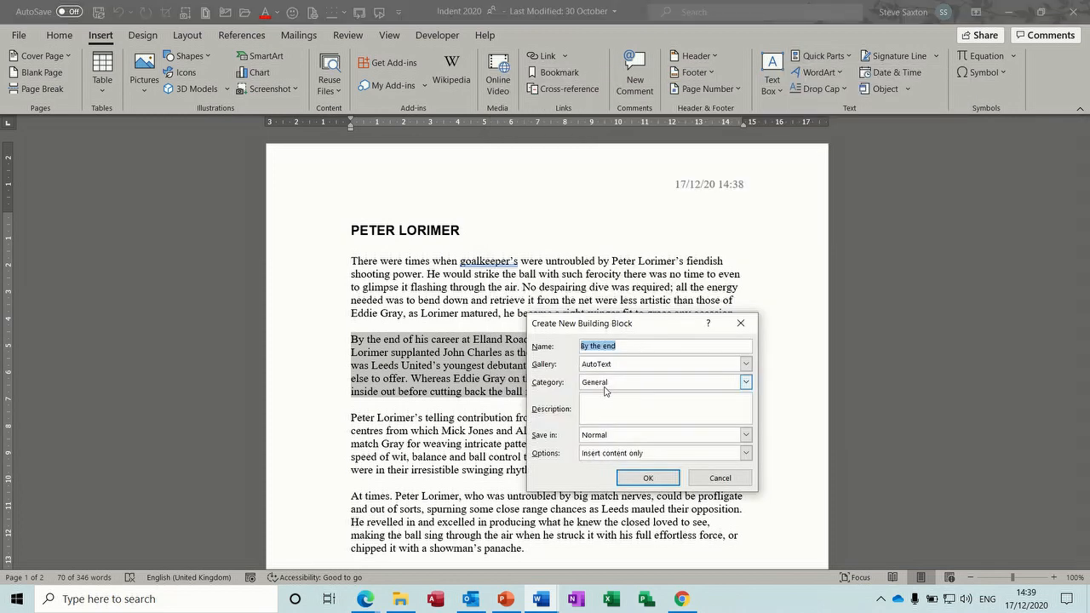
pyautogui.write('fi')
pyautogui.click(647, 478)
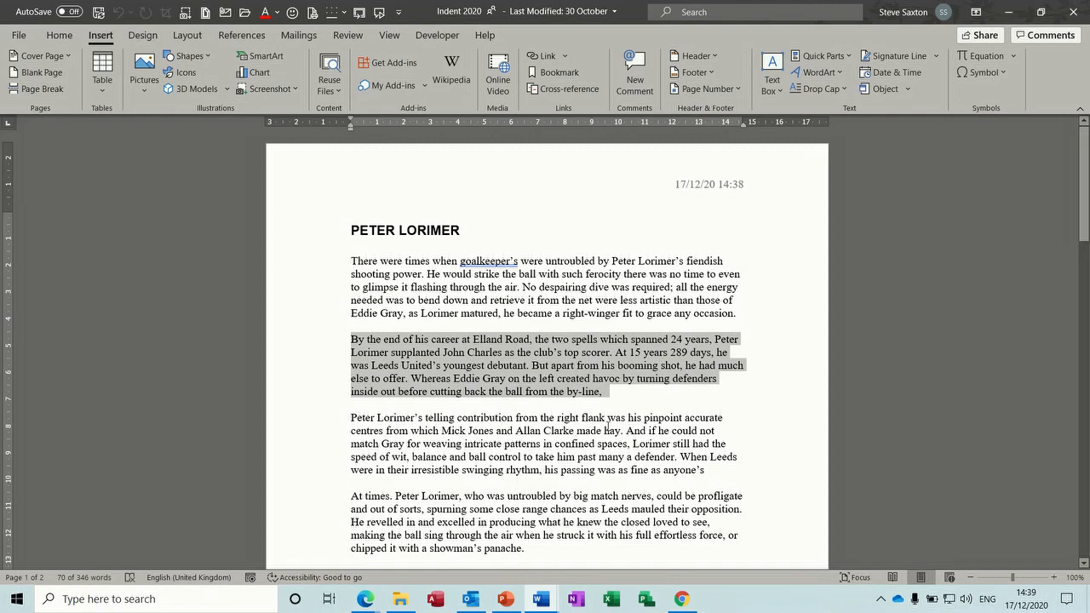
pyautogui.hotkey('ctrl', 'n')
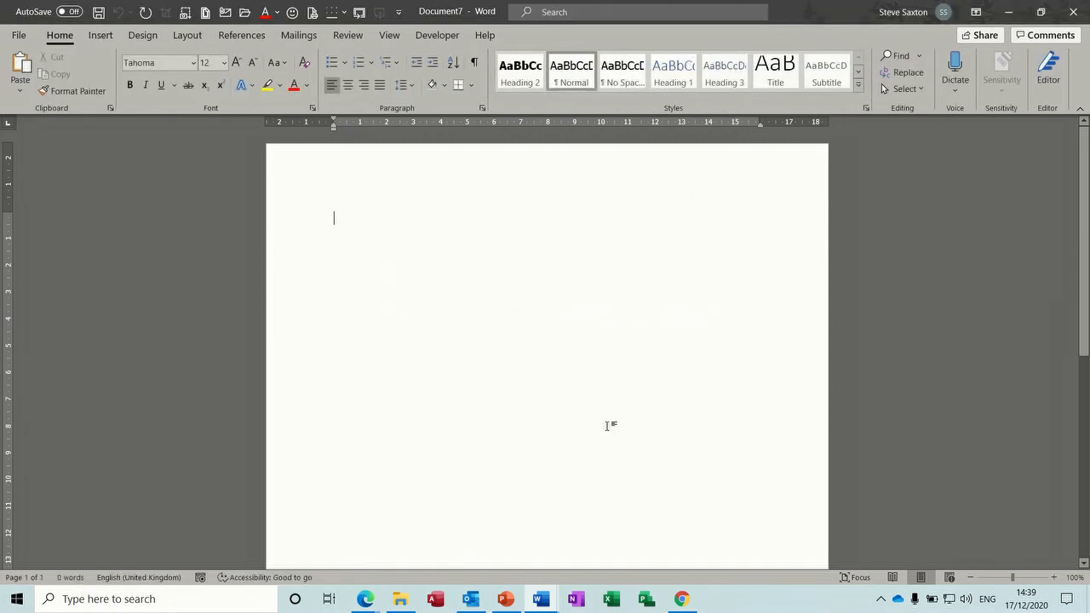
pyautogui.write('start')
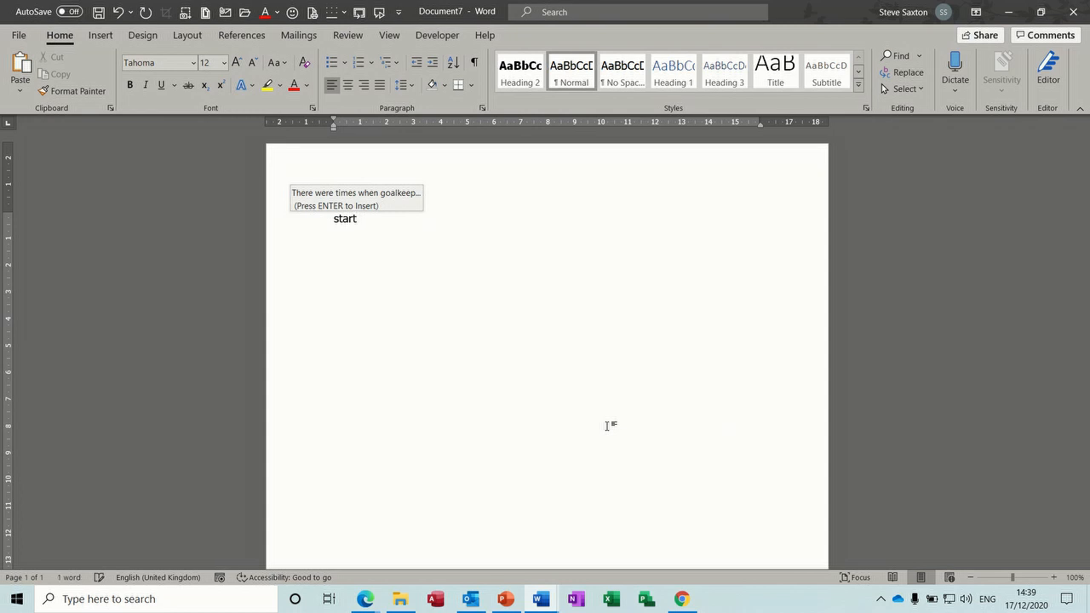
pyautogui.press('Return')
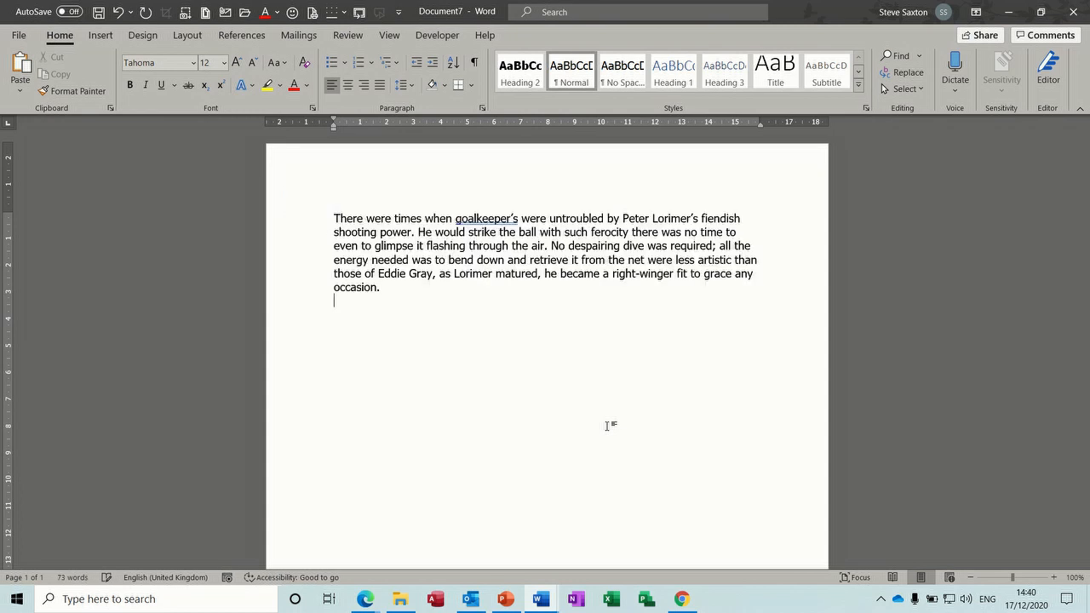
pyautogui.press('Return')
pyautogui.write('start finish')
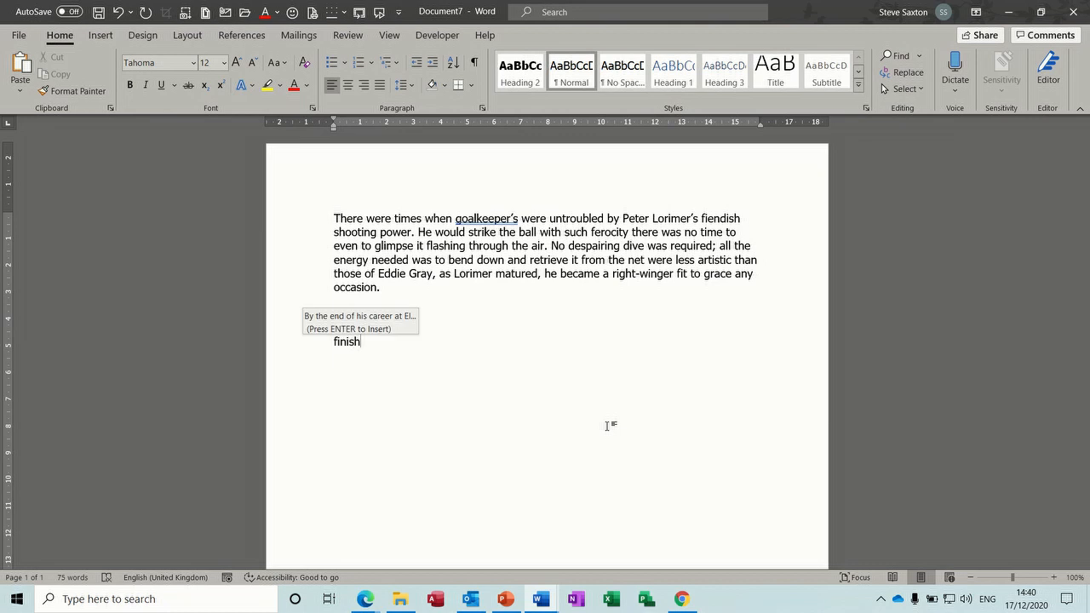
pyautogui.press('Return')
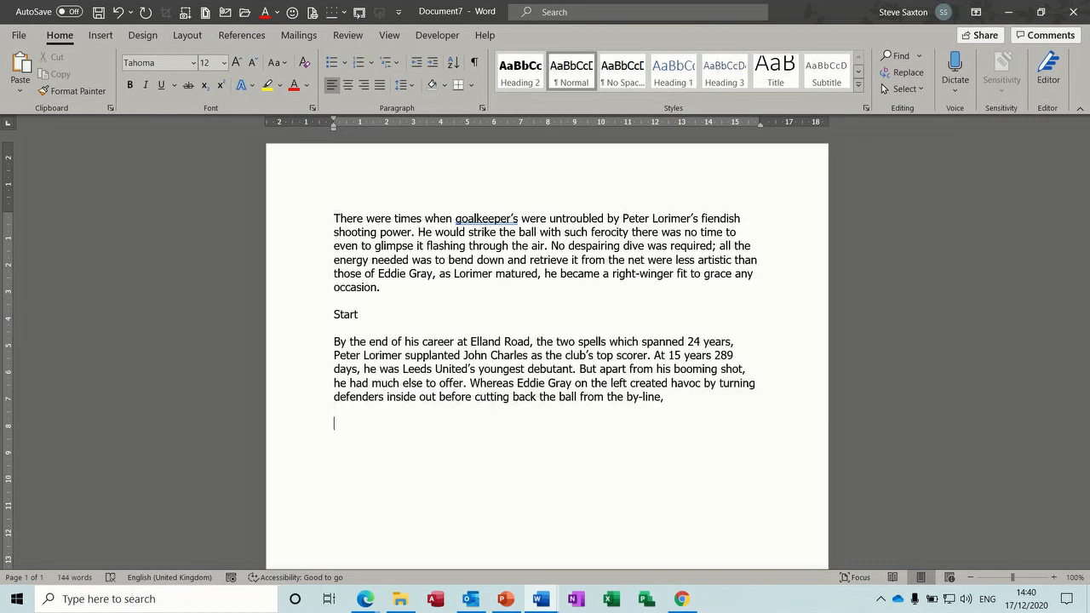
pyautogui.hotkey('ctrl', 'a')
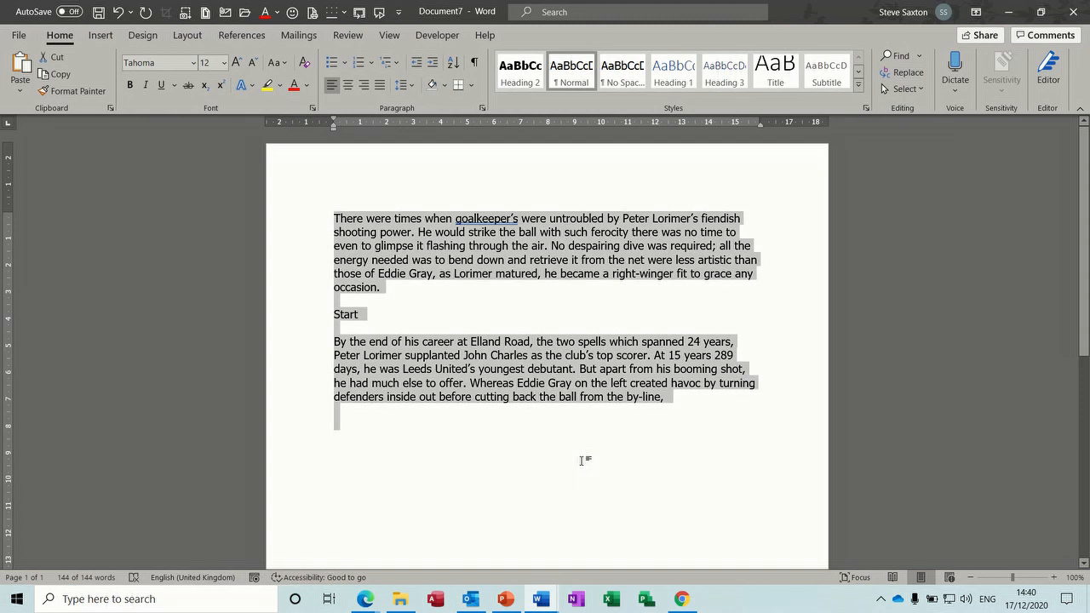
pyautogui.press('Delete')
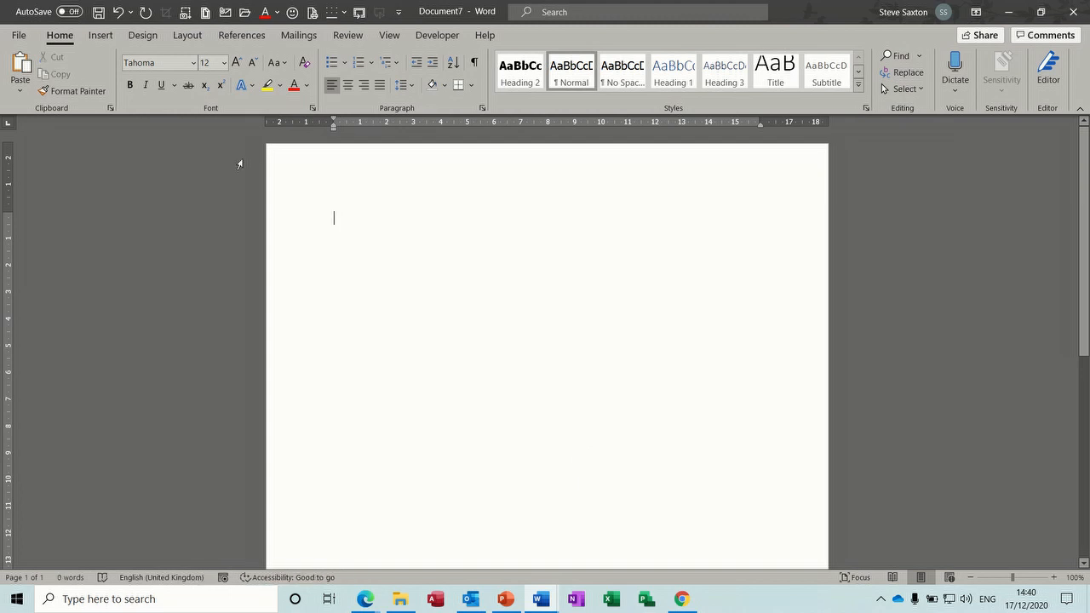
# Step: Insert a 7-column by 6-row table and select it
pyautogui.click(100, 34)
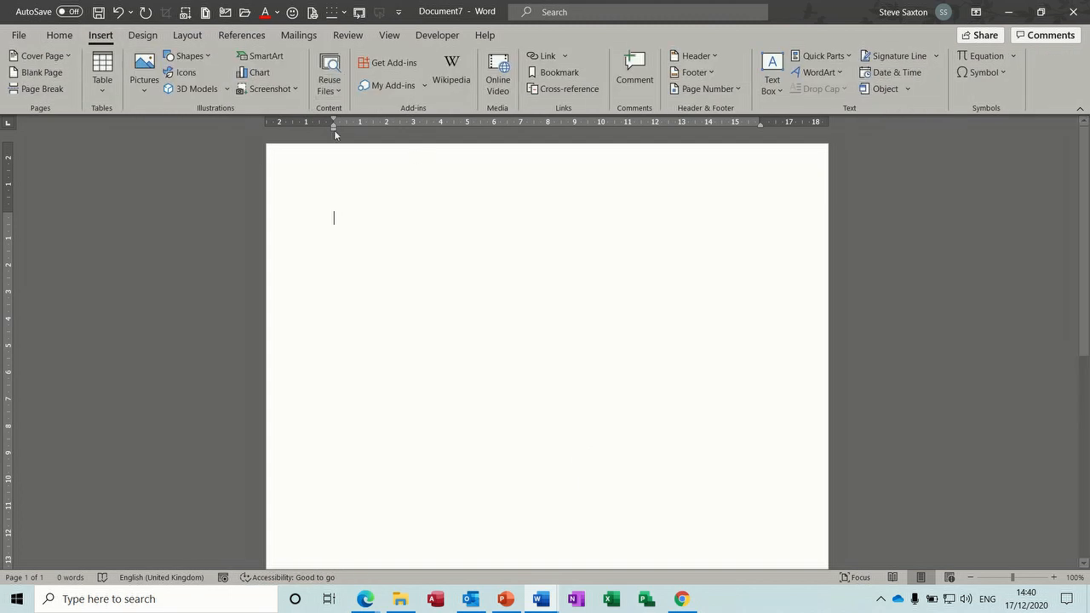
pyautogui.click(104, 85)
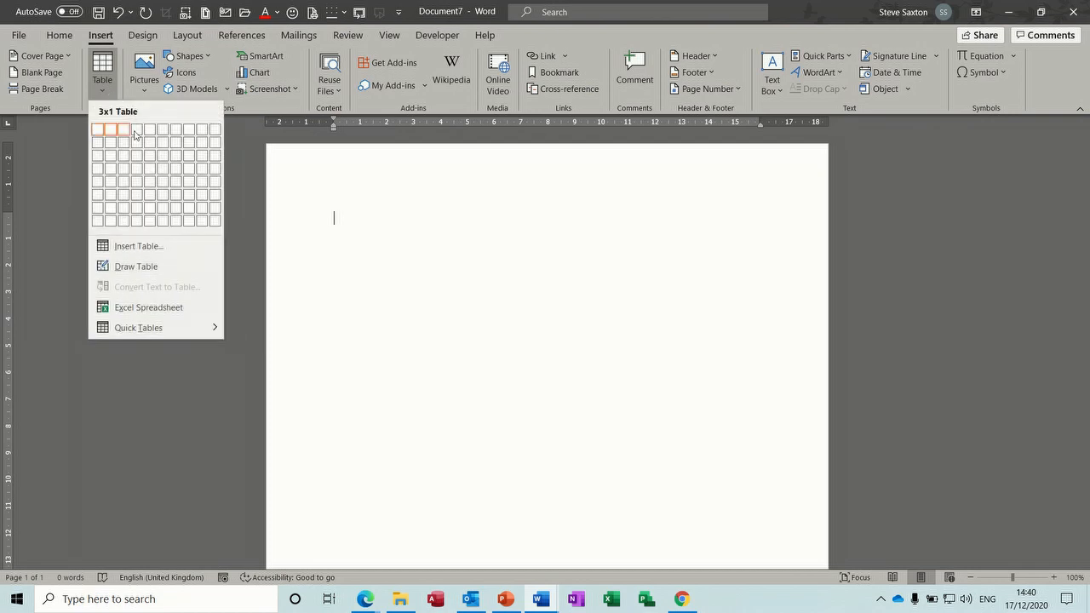
pyautogui.click(173, 202)
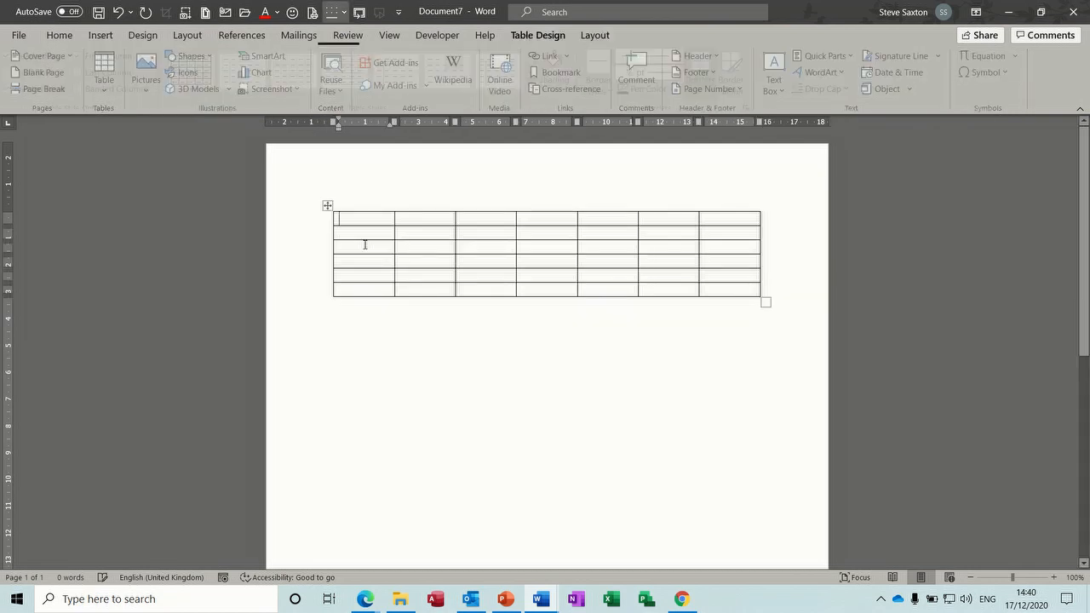
pyautogui.click(327, 207)
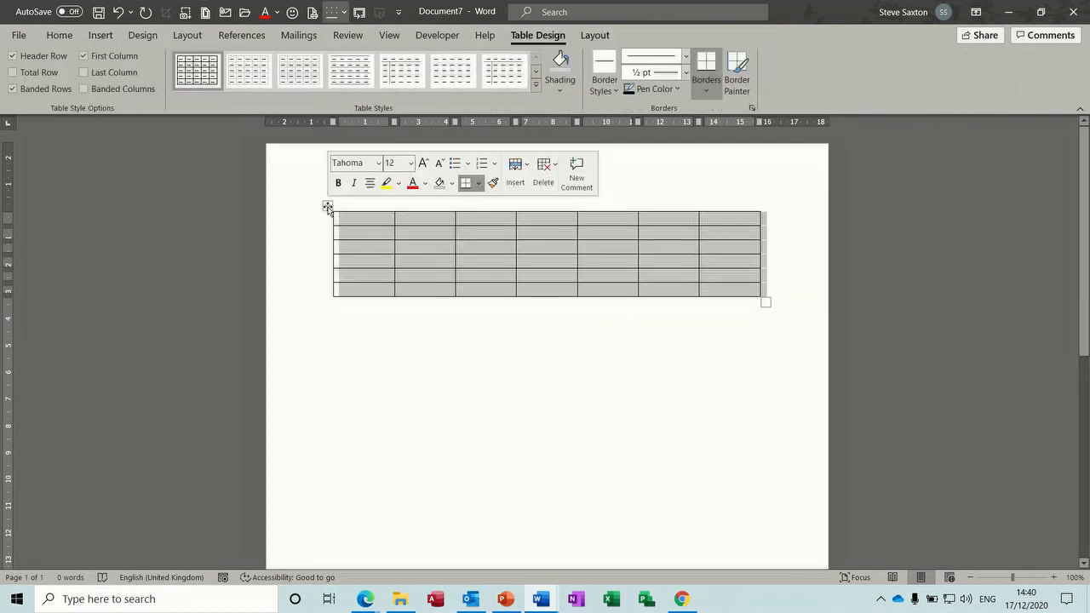
# Step: Save the selected table to the AutoText gallery as 'table1'
pyautogui.click(98, 39)
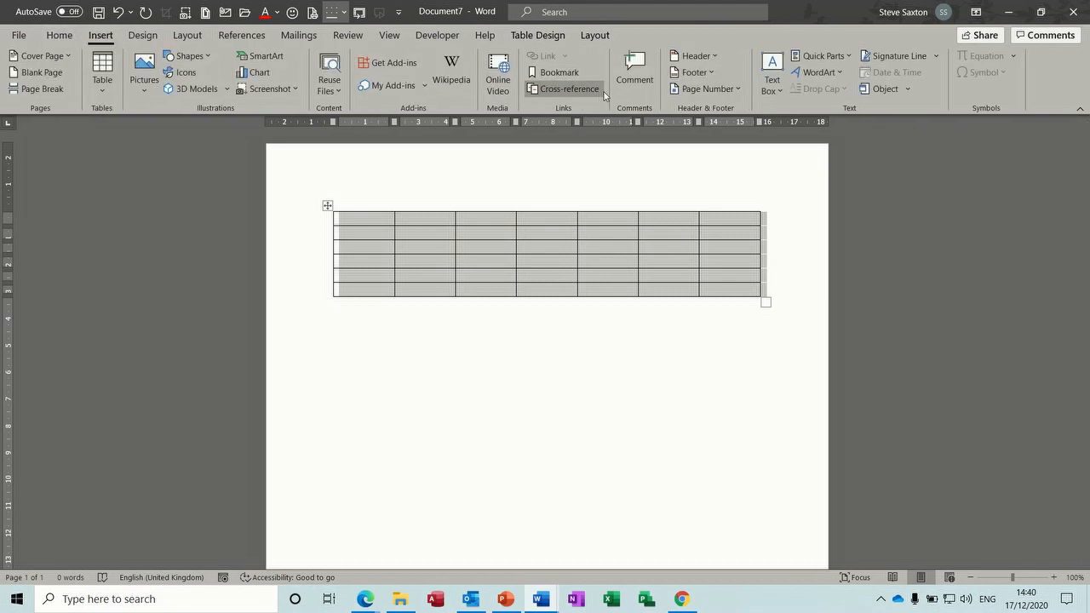
pyautogui.click(852, 62)
pyautogui.moveTo(821, 76)
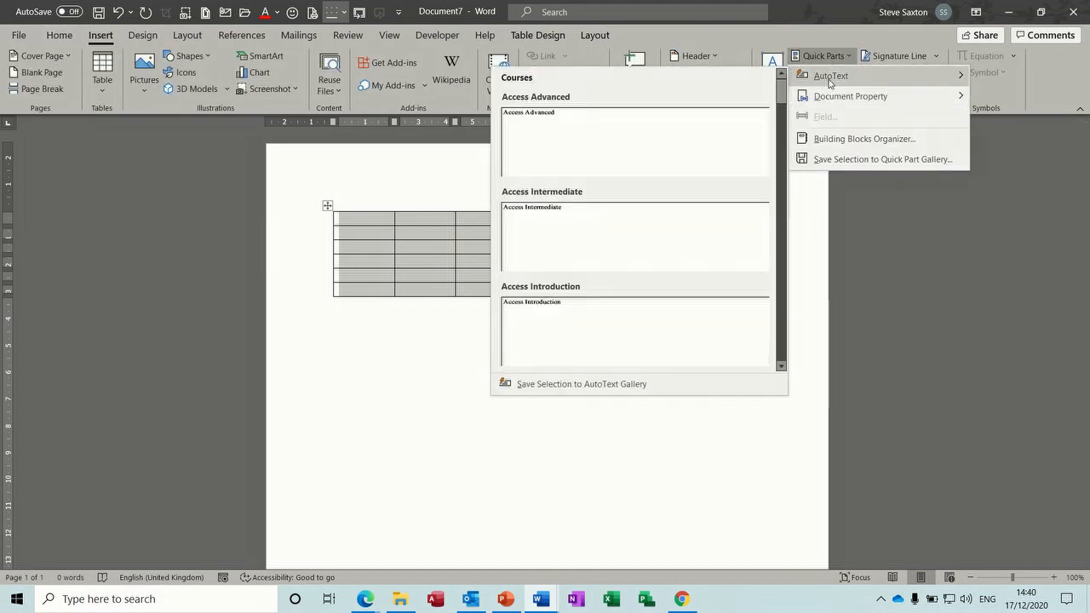
pyautogui.click(588, 385)
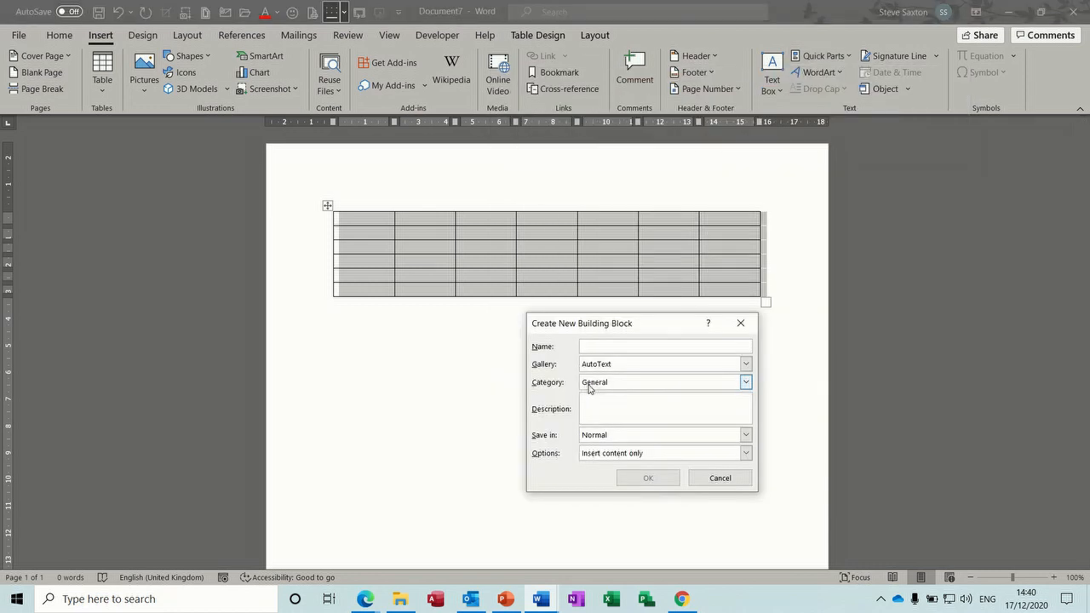
pyautogui.write('table1')
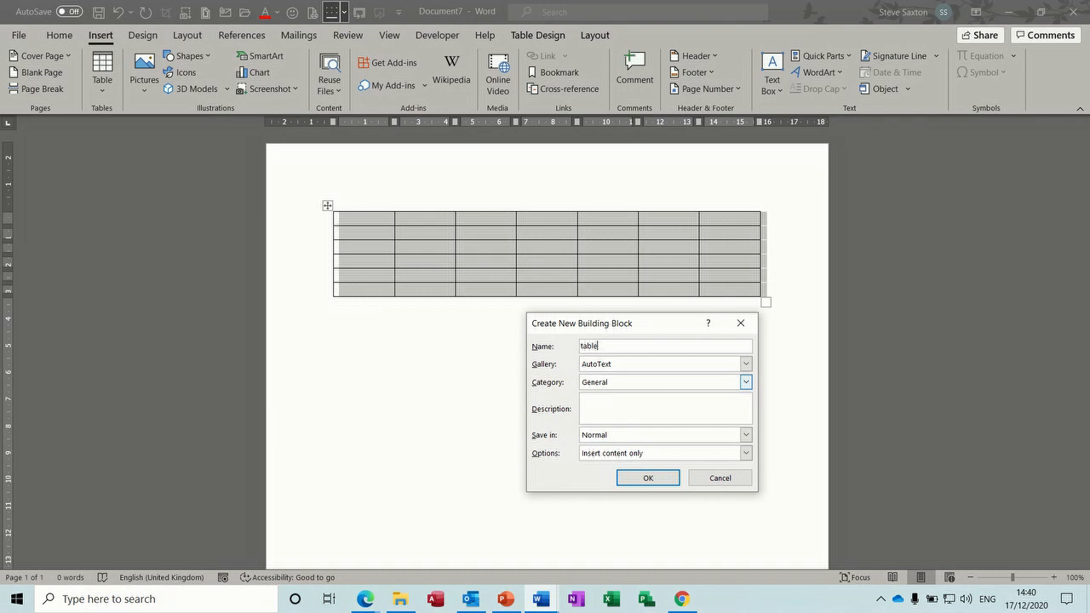
pyautogui.click(648, 477)
# Step: Undo the table, then type 'table' and accept the AutoText to bring it back
pyautogui.hotkey('ctrl', 'z')
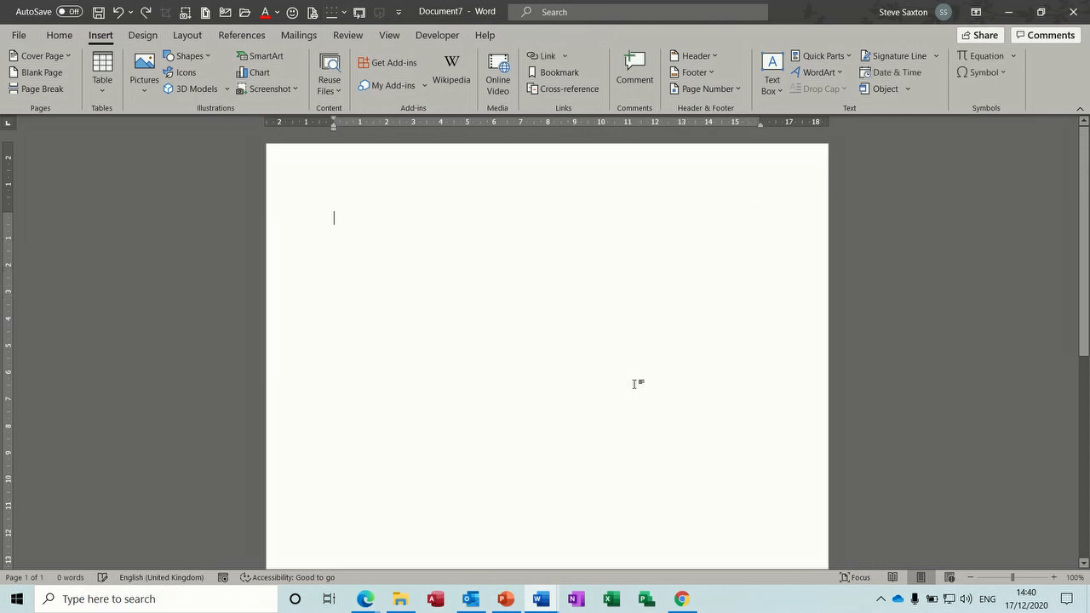
pyautogui.write('table')
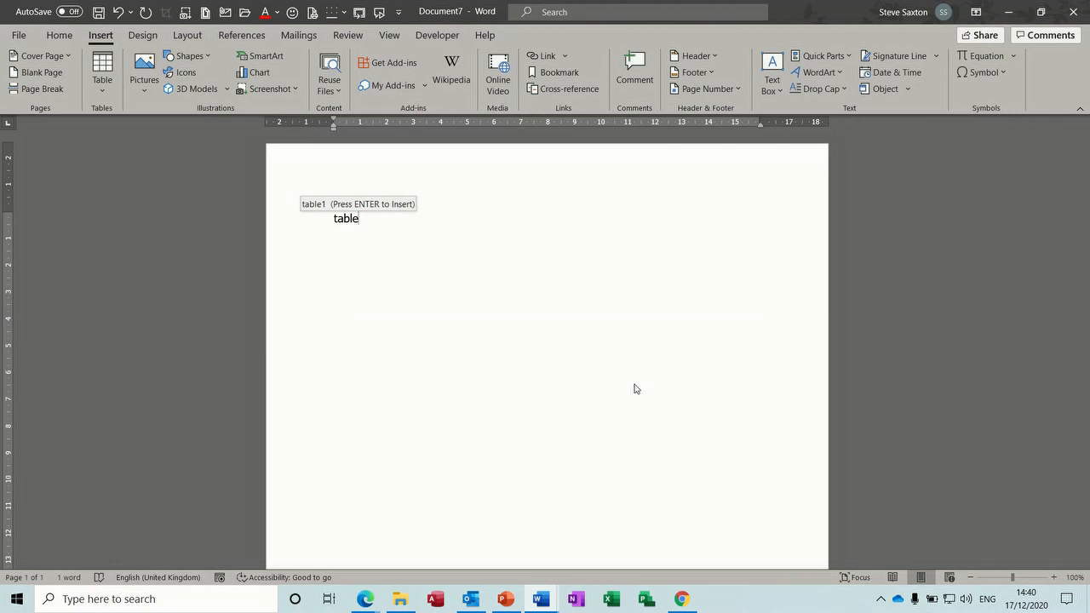
pyautogui.press('Return')
pyautogui.press('Return')
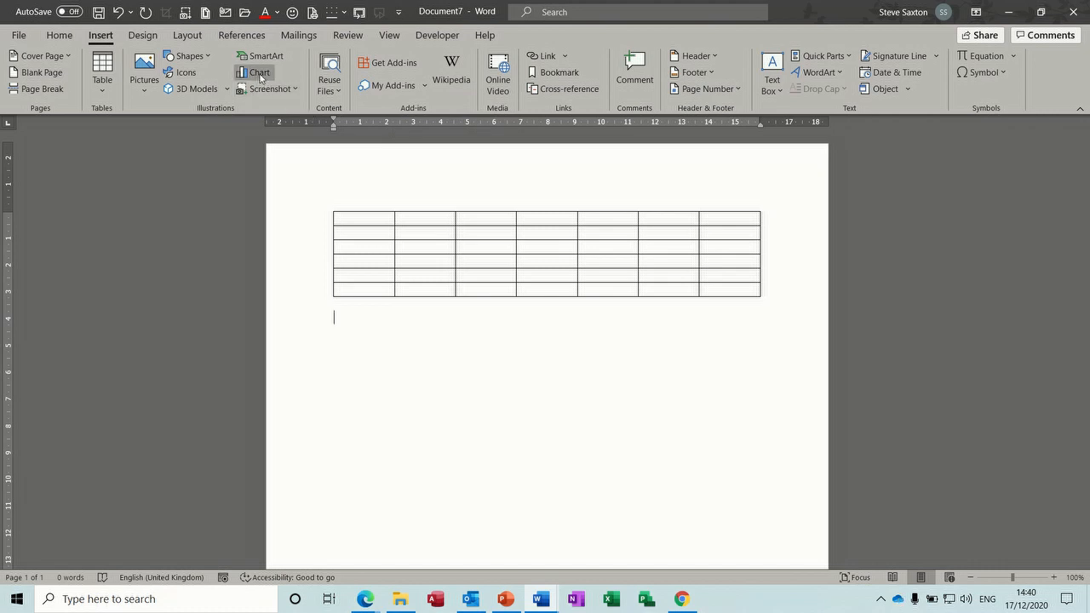
# Step: Insert a clustered column chart and close its data sheet
pyautogui.click(259, 77)
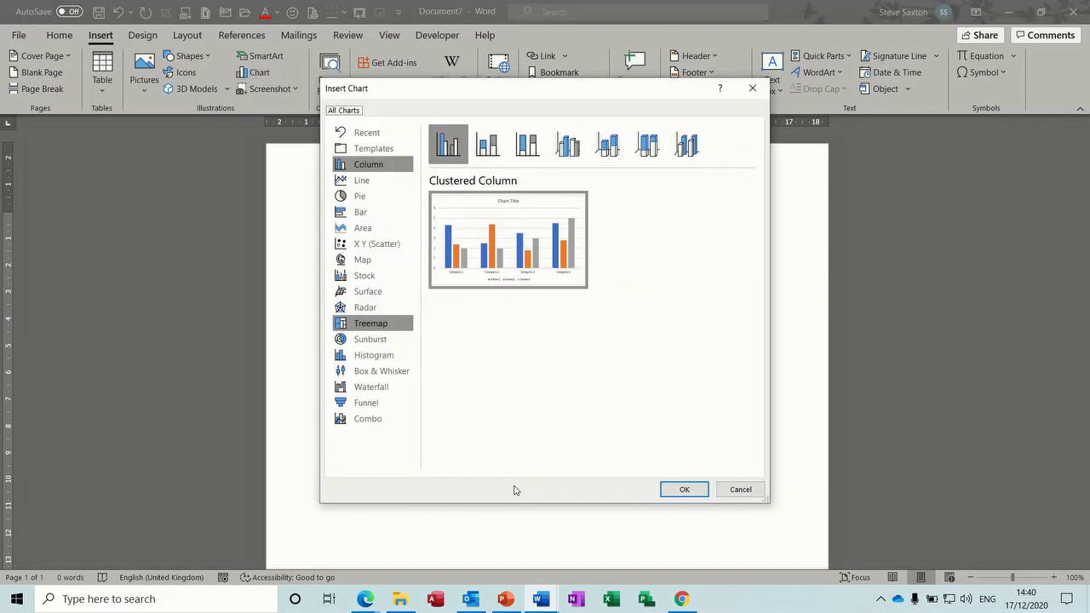
pyautogui.doubleClick(490, 263)
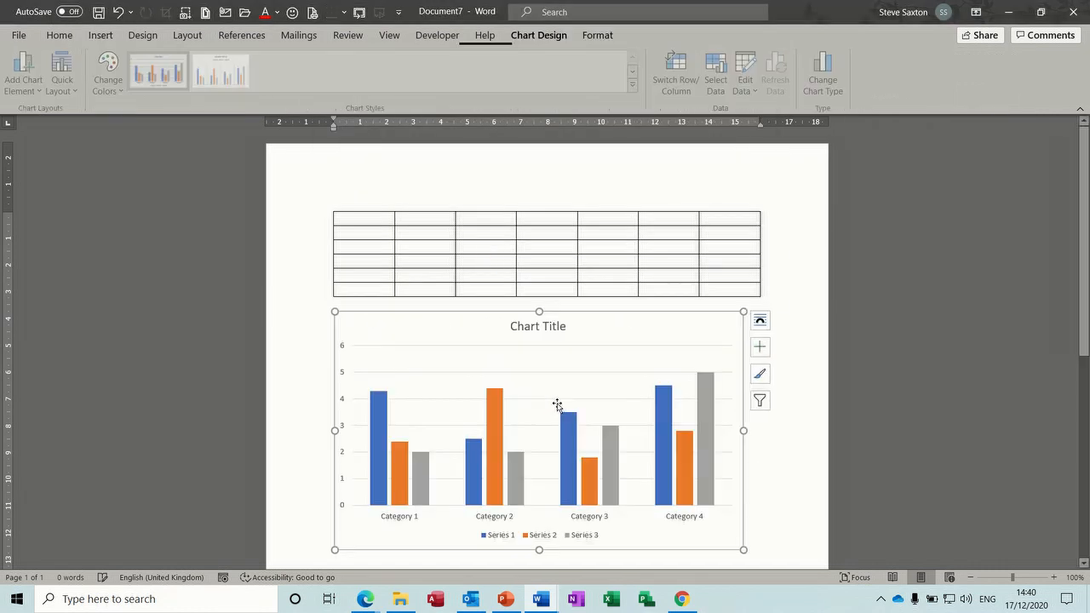
pyautogui.click(759, 166)
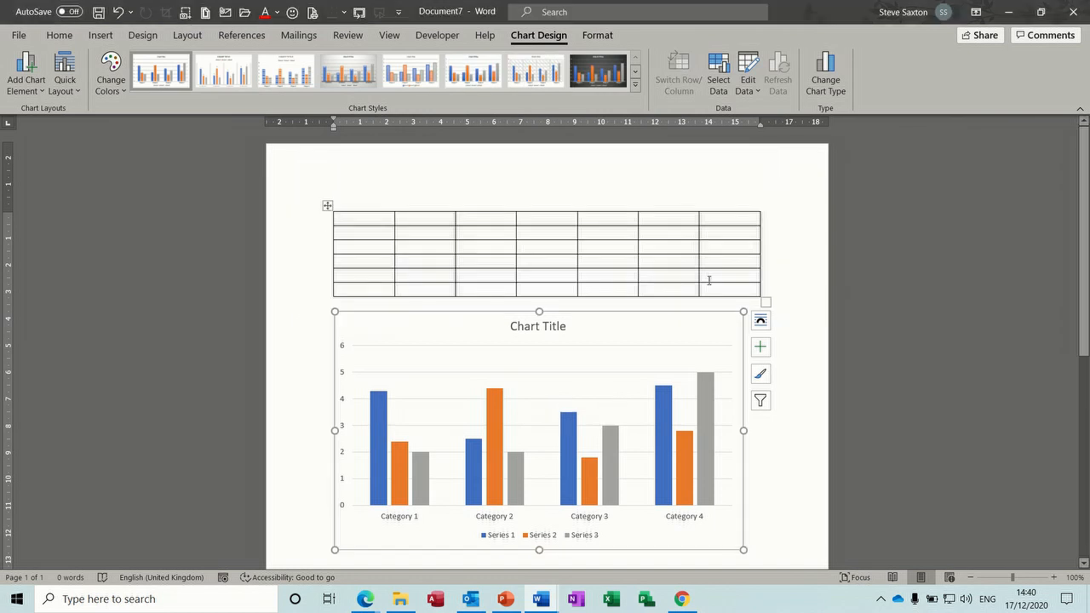
# Step: Save the chart as AutoText entry 'chart', delete it, and type 'chart' under the table
pyautogui.click(101, 36)
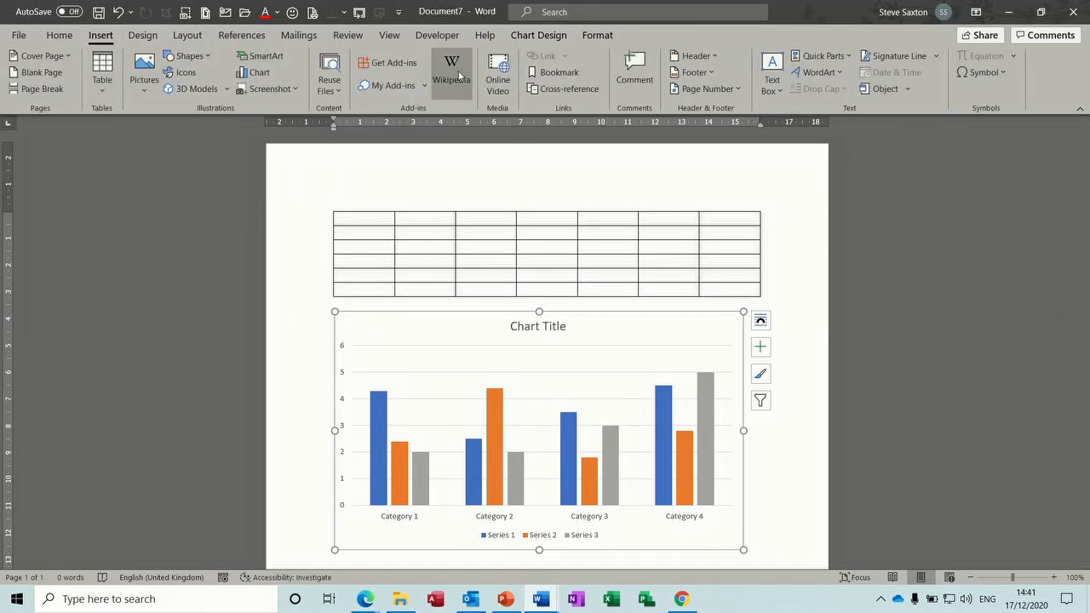
pyautogui.click(846, 65)
pyautogui.moveTo(817, 75)
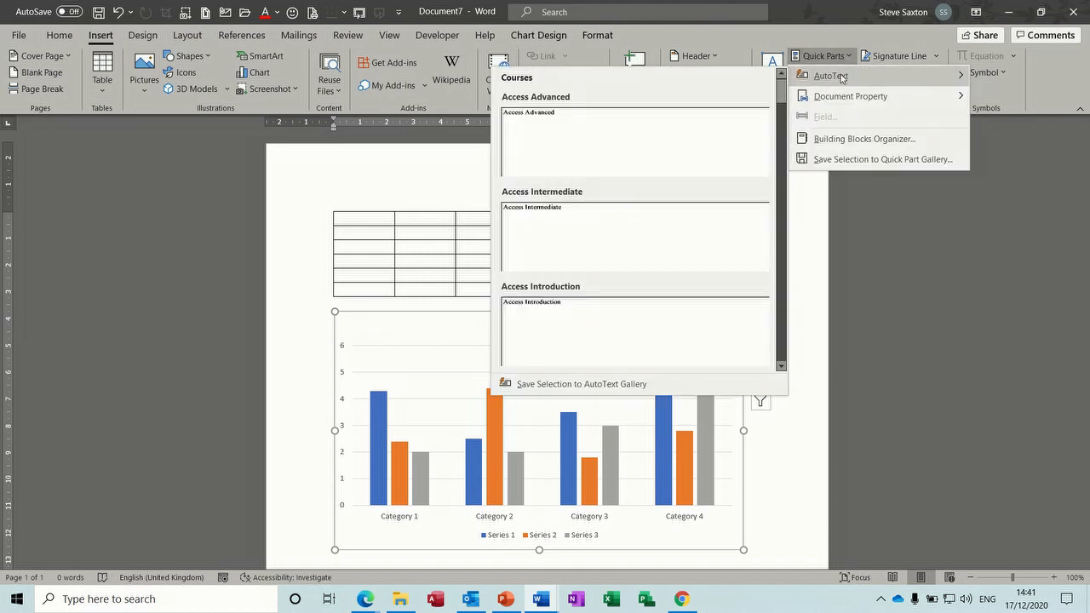
pyautogui.click(589, 384)
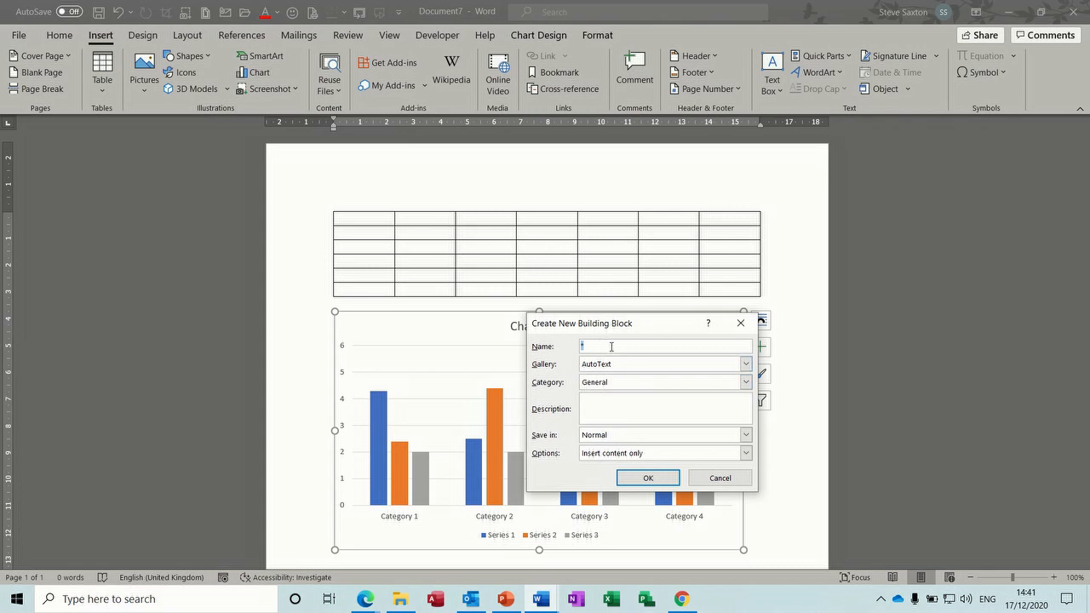
pyautogui.write('cha')
pyautogui.click(640, 478)
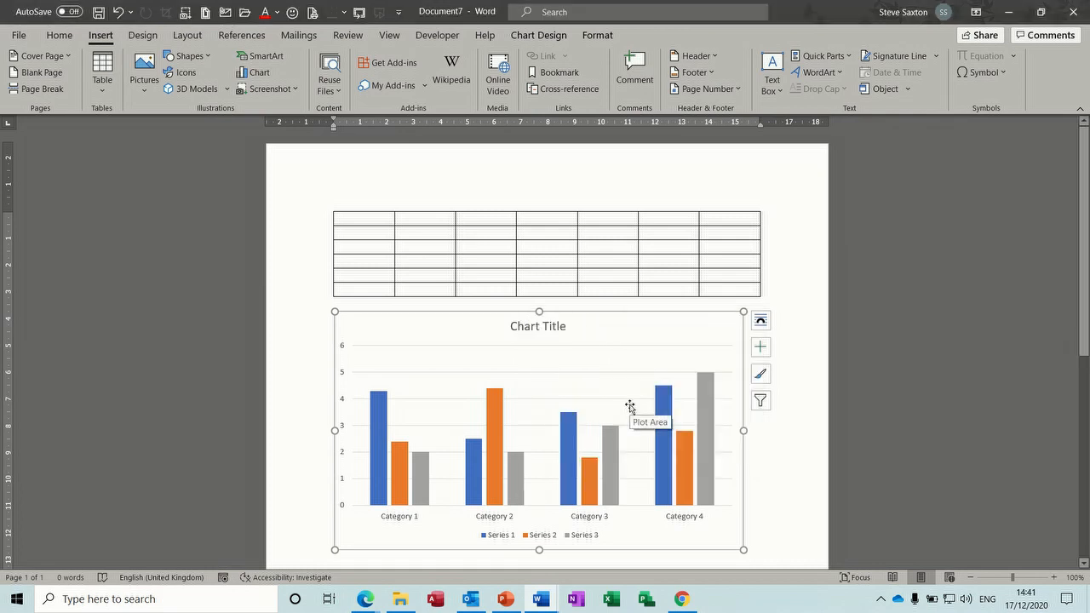
pyautogui.press('Delete')
pyautogui.write('chart')
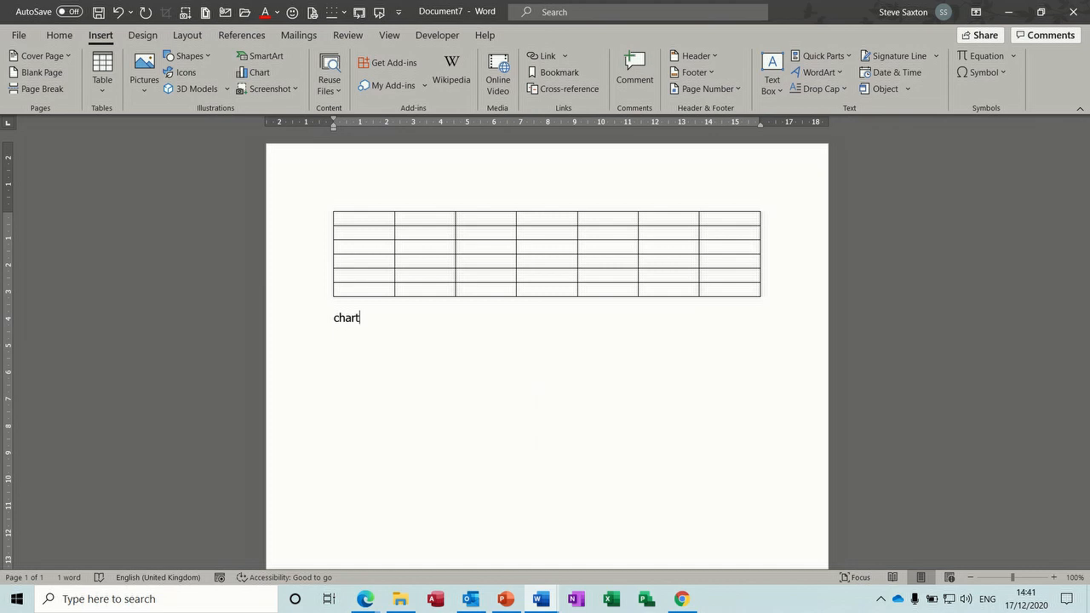
# Step: Insert the Table and chart AutoText entries below the Chart heading
pyautogui.press('BackSpace')
pyautogui.press('BackSpace')
pyautogui.press('BackSpace')
pyautogui.press('BackSpace')
pyautogui.press('BackSpace')
pyautogui.write('chart')
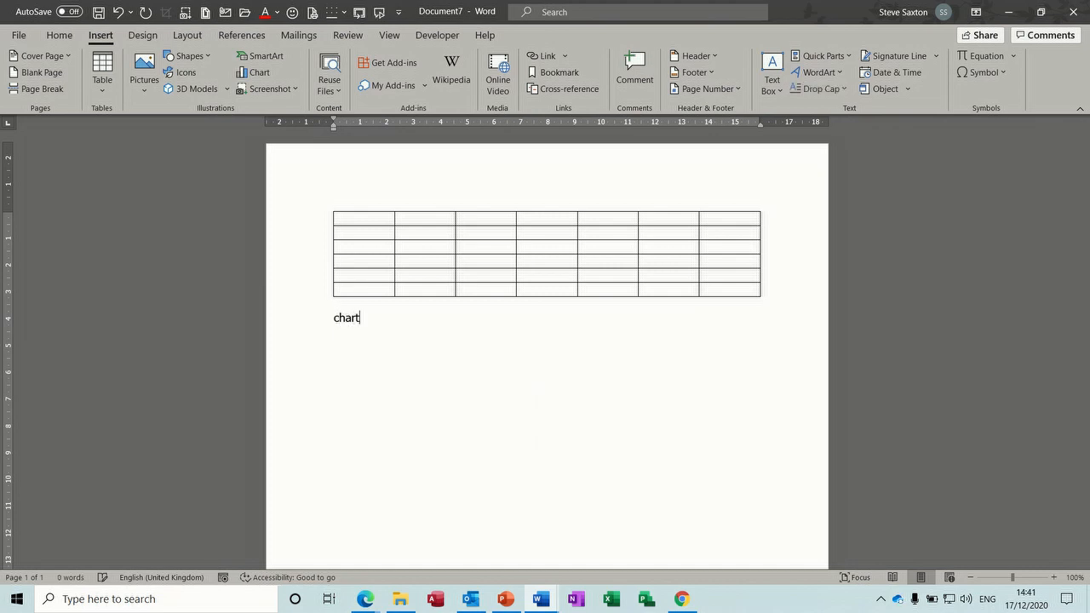
pyautogui.press('Return')
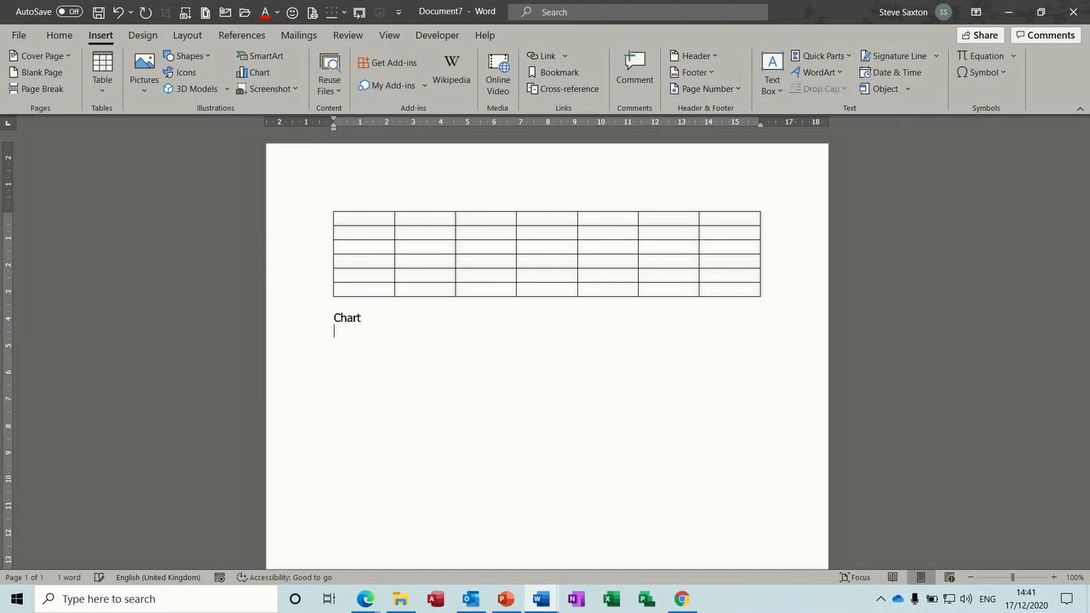
pyautogui.write('Table')
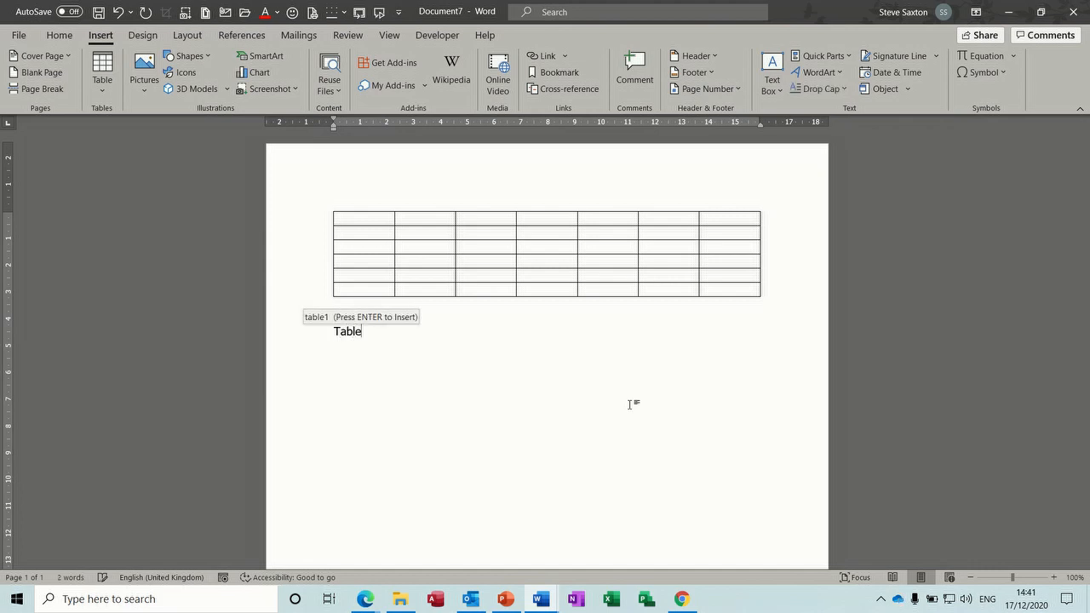
pyautogui.press('Return')
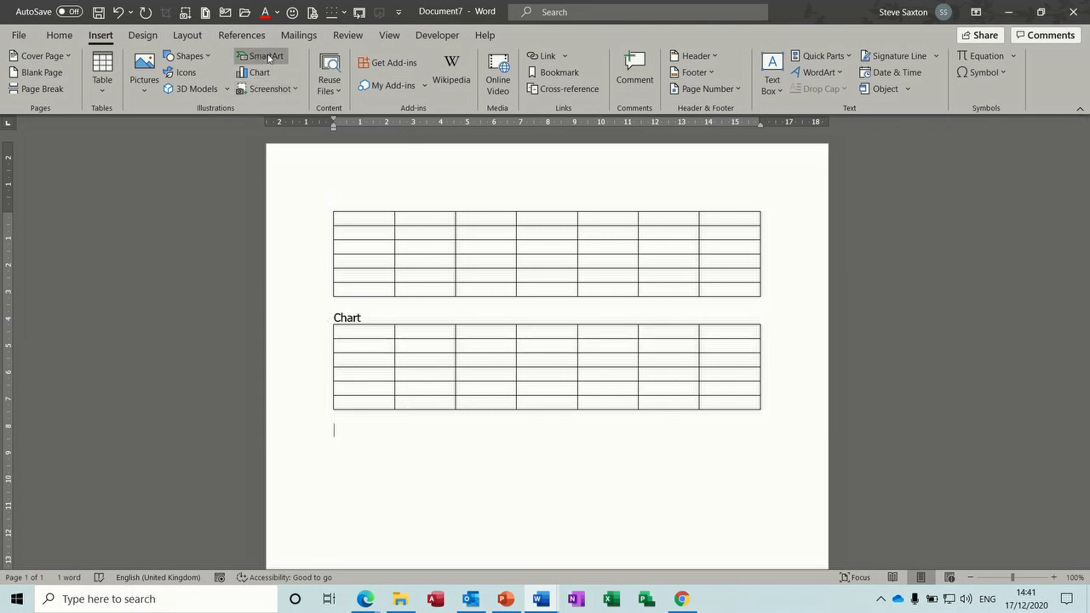
pyautogui.write('ch')
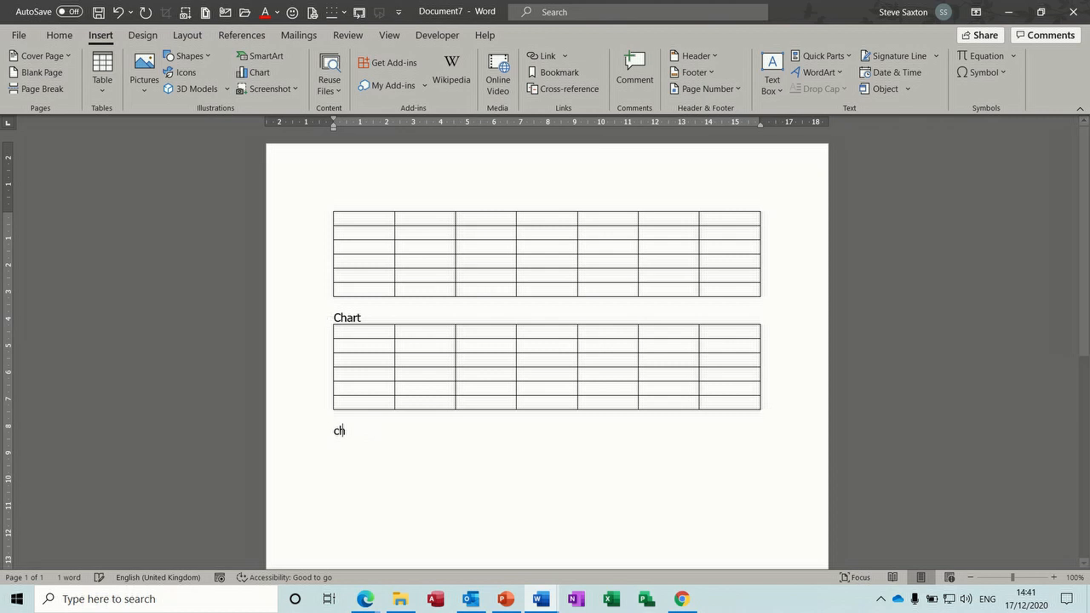
pyautogui.write('art')
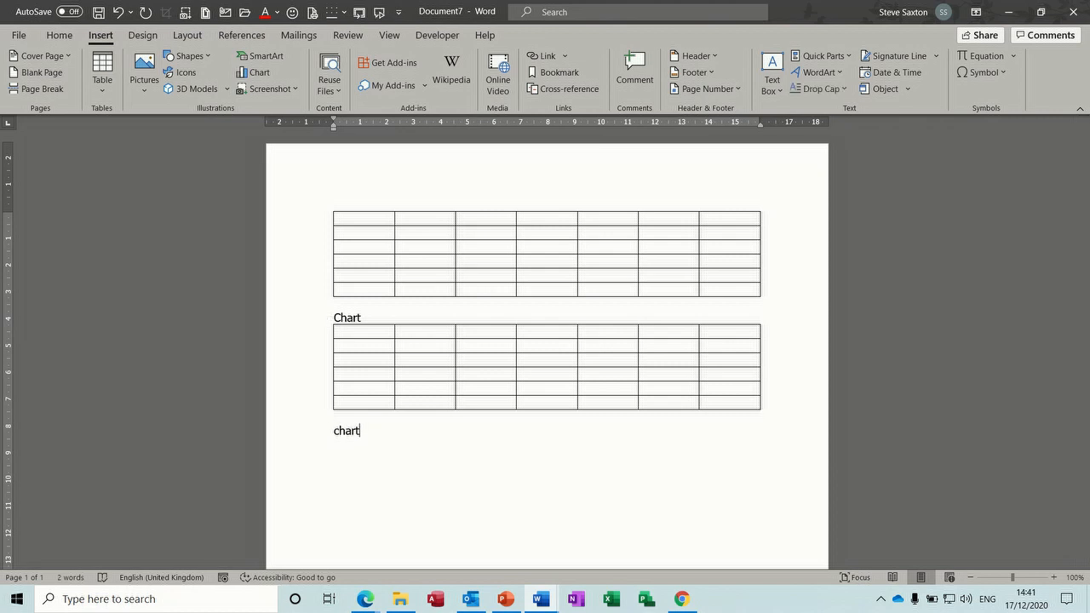
pyautogui.press('F3')
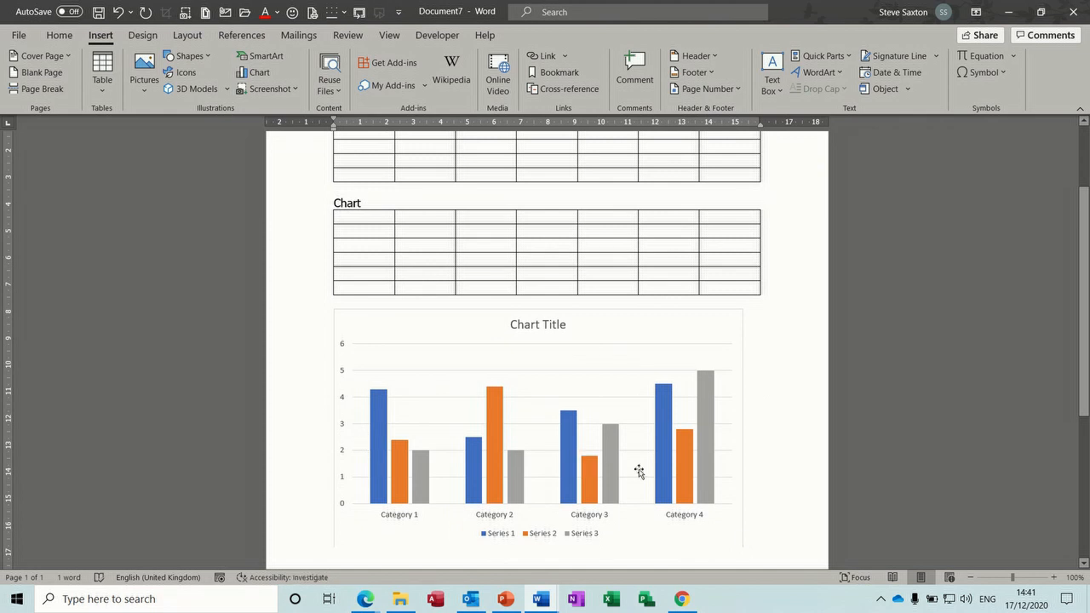
# Step: Select all the document content and delete it, leaving a blank page
pyautogui.press('Return')
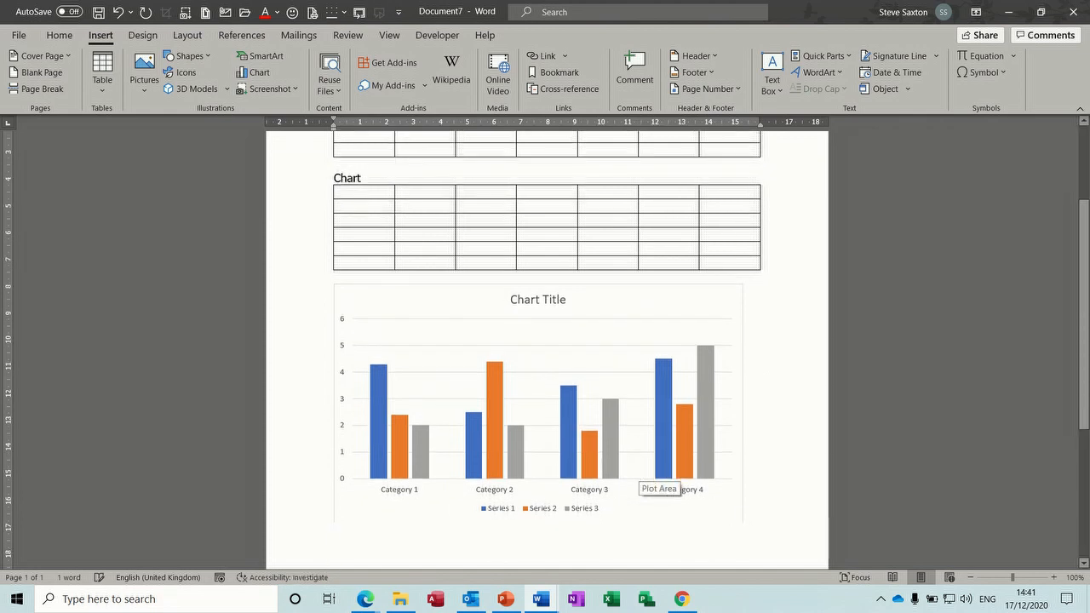
pyautogui.hotkey('ctrl', 'a')
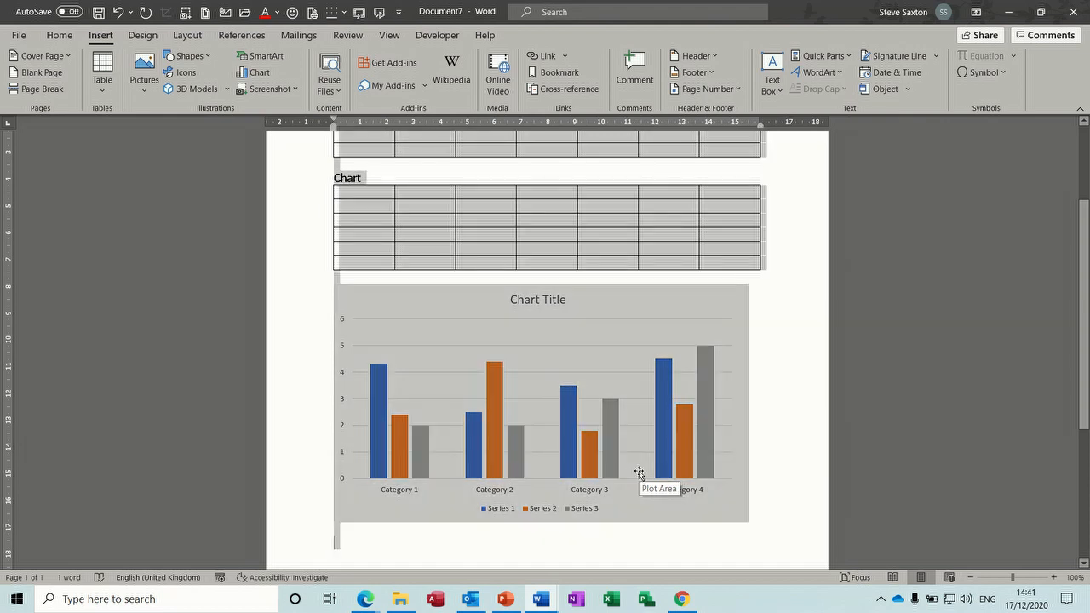
pyautogui.press('Delete')
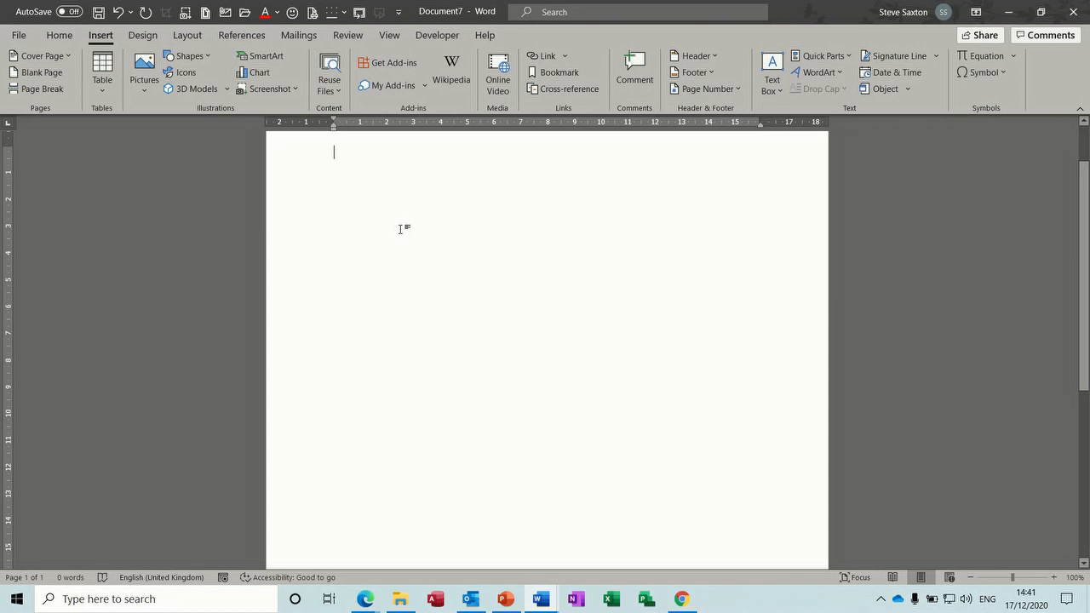
# Step: Insert the goalkeeper paragraph from 'intro' and save it to the AutoText gallery as 'sax'
pyautogui.write('intro')
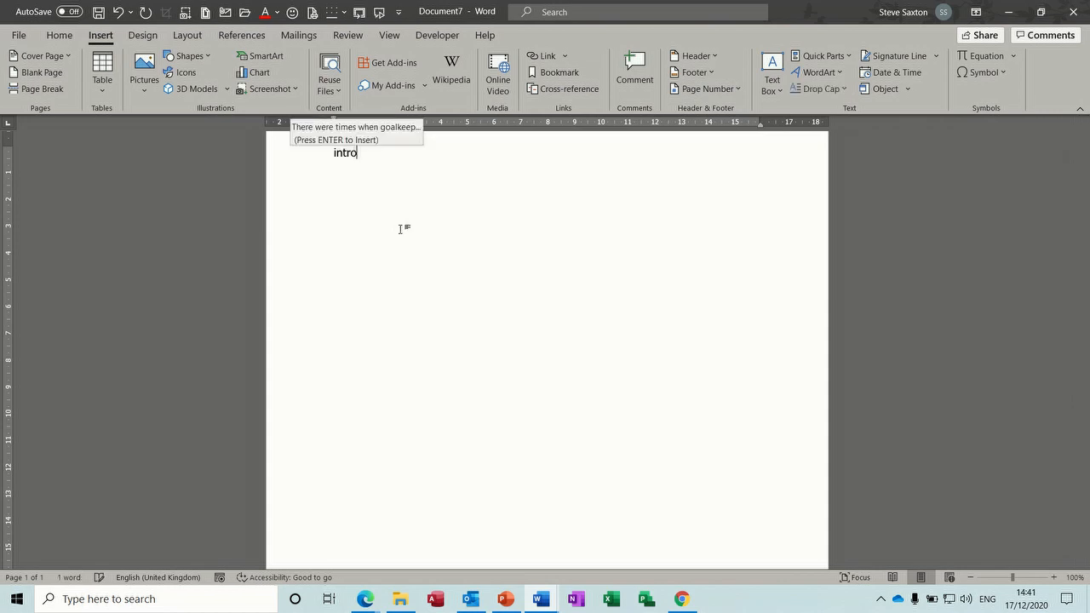
pyautogui.press('Return')
pyautogui.doubleClick(295, 164)
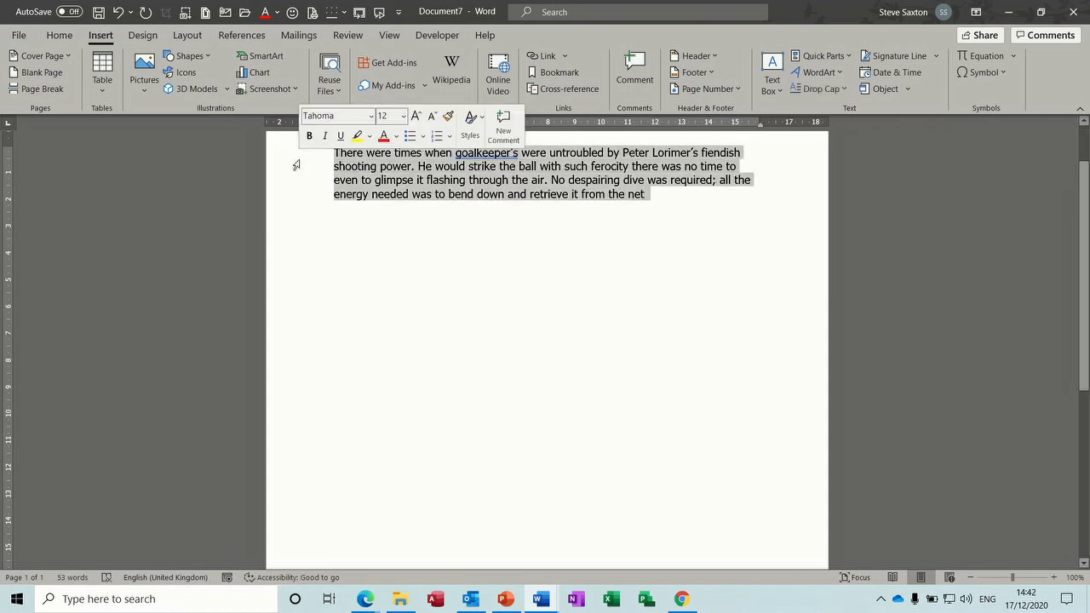
pyautogui.click(822, 55)
pyautogui.moveTo(838, 76)
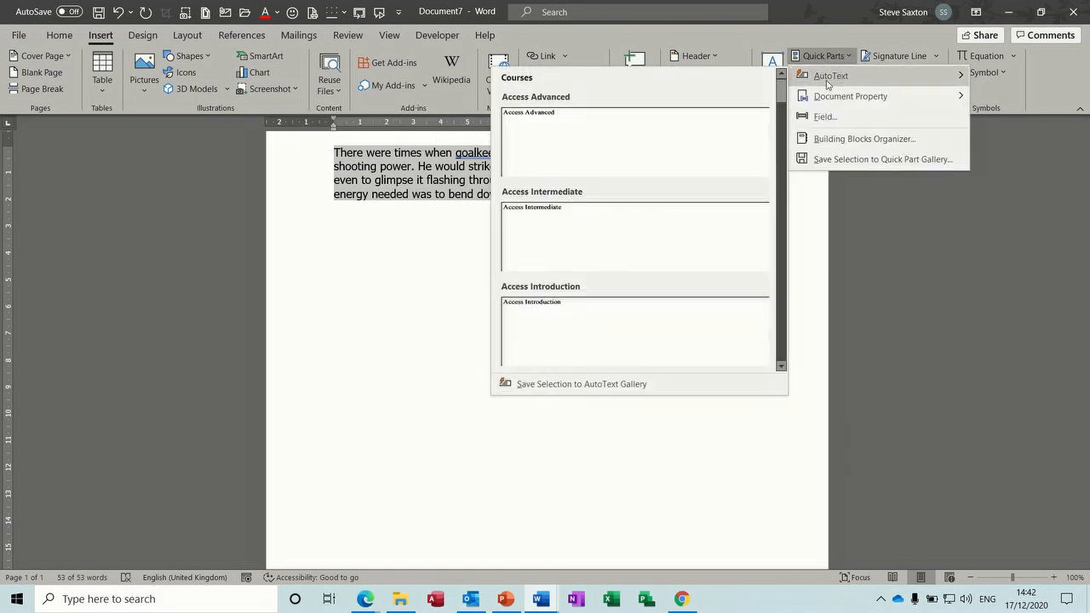
pyautogui.click(582, 387)
pyautogui.write('sax')
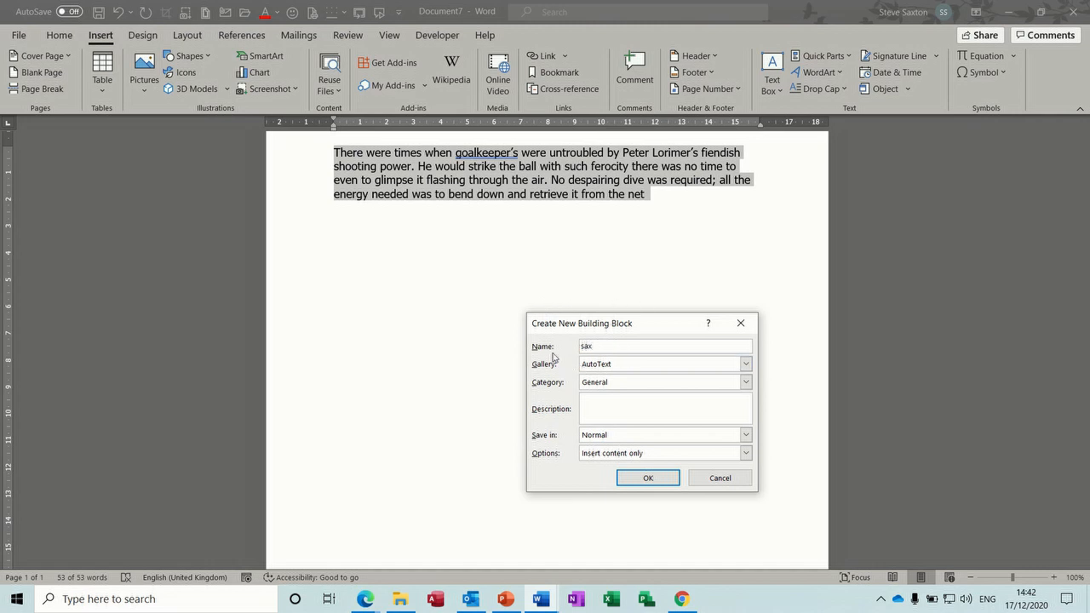
pyautogui.click(647, 478)
# Step: On a new line below the paragraph, expand 'sax' with F3 to add a second copy
pyautogui.click(669, 235)
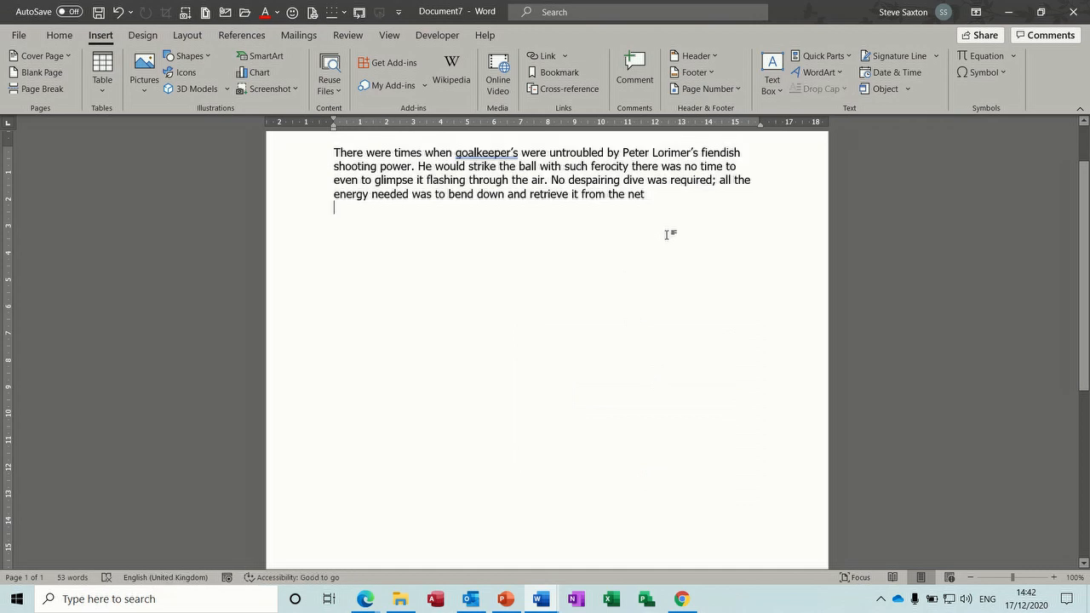
pyautogui.press('Return')
pyautogui.write('sax')
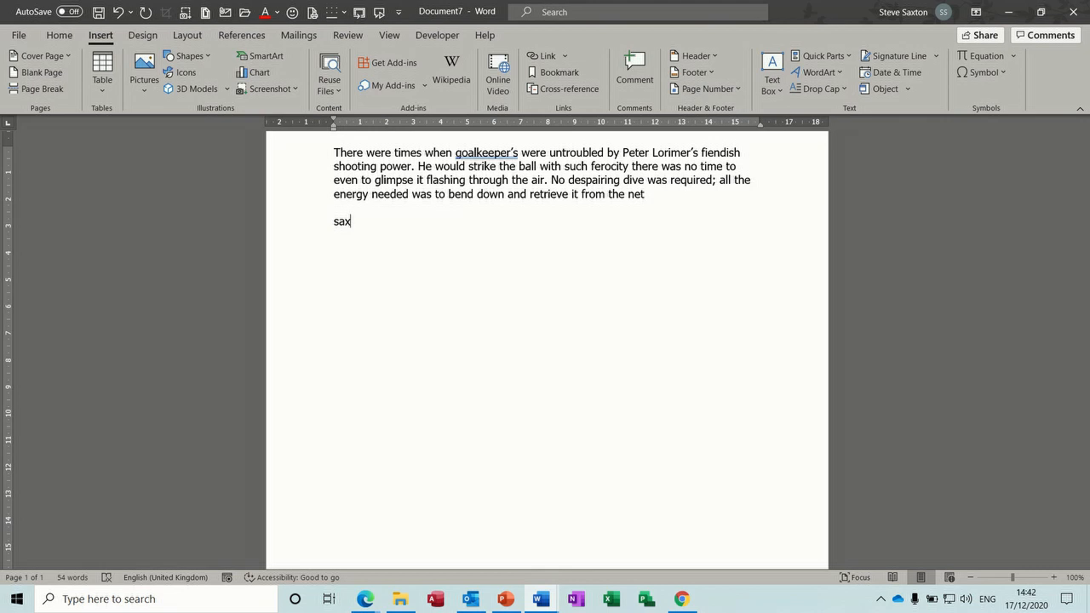
pyautogui.press('F3')
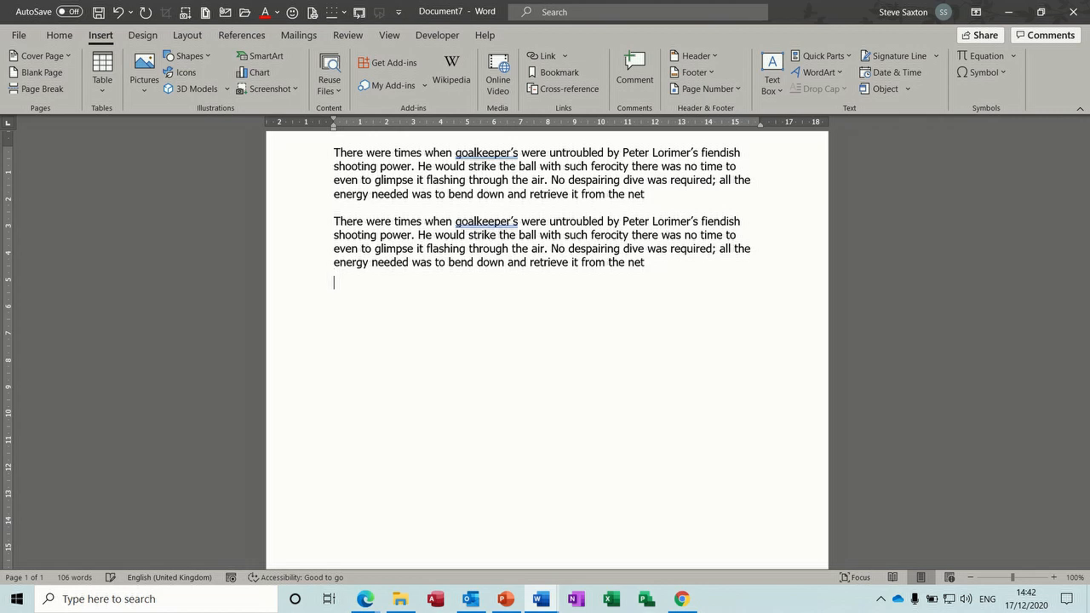
pyautogui.moveTo(658, 263); pyautogui.dragTo(305, 215)
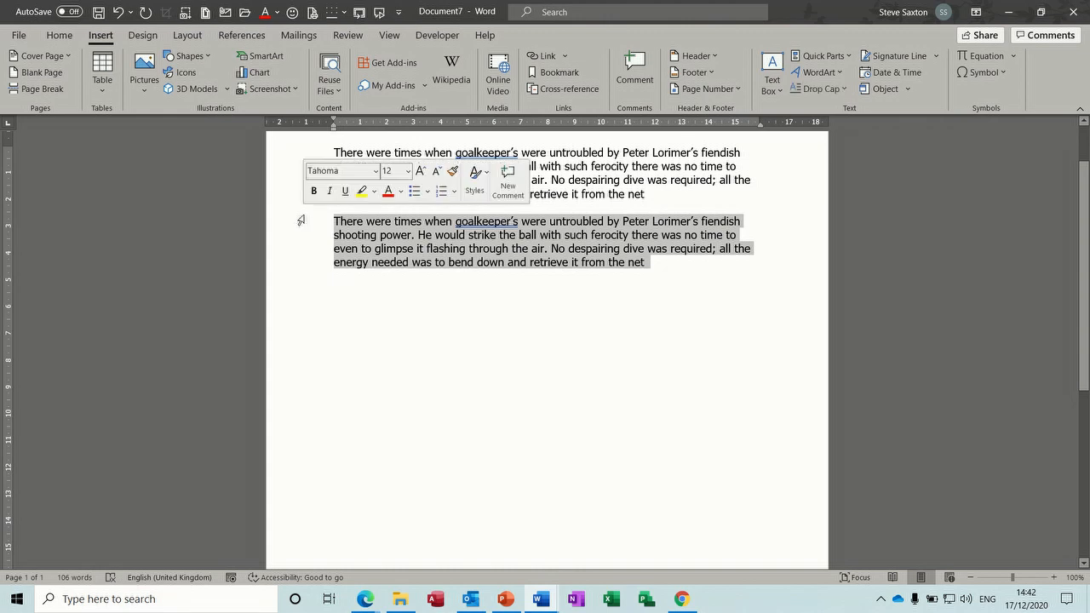
pyautogui.click(659, 269)
# Step: Delete both paragraphs and insert a Relationship > Funnel SmartArt graphic
pyautogui.moveTo(640, 270); pyautogui.dragTo(282, 160)
pyautogui.press('Delete')
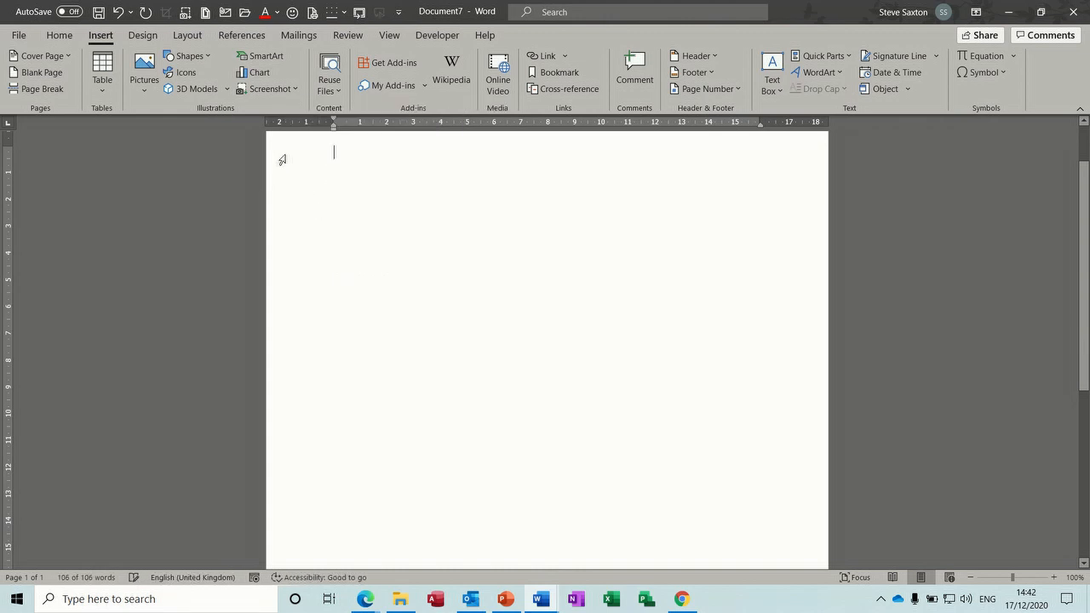
pyautogui.click(274, 60)
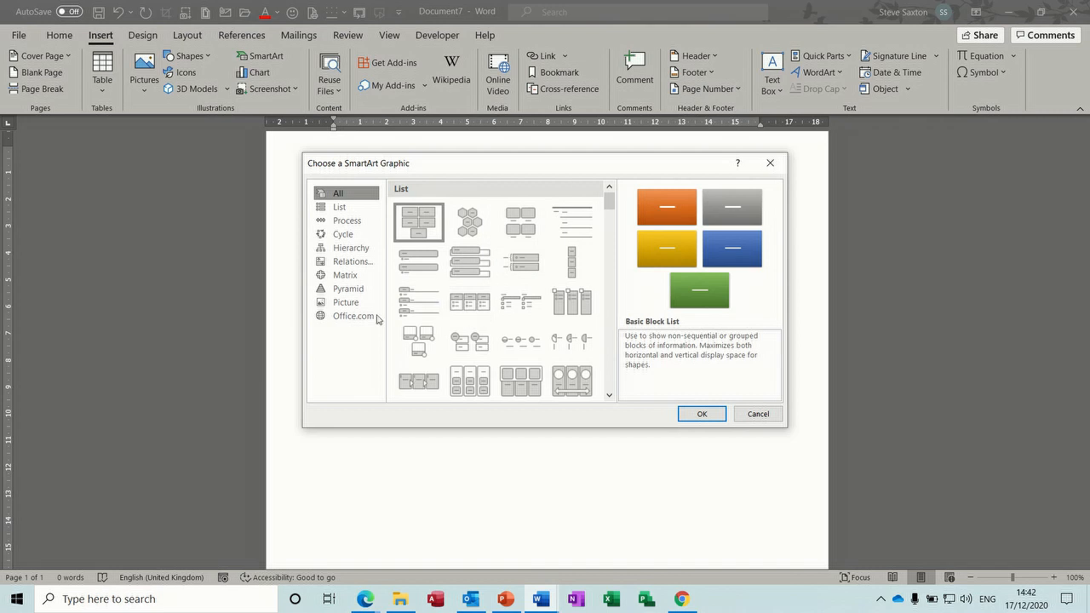
pyautogui.click(348, 288)
pyautogui.click(346, 275)
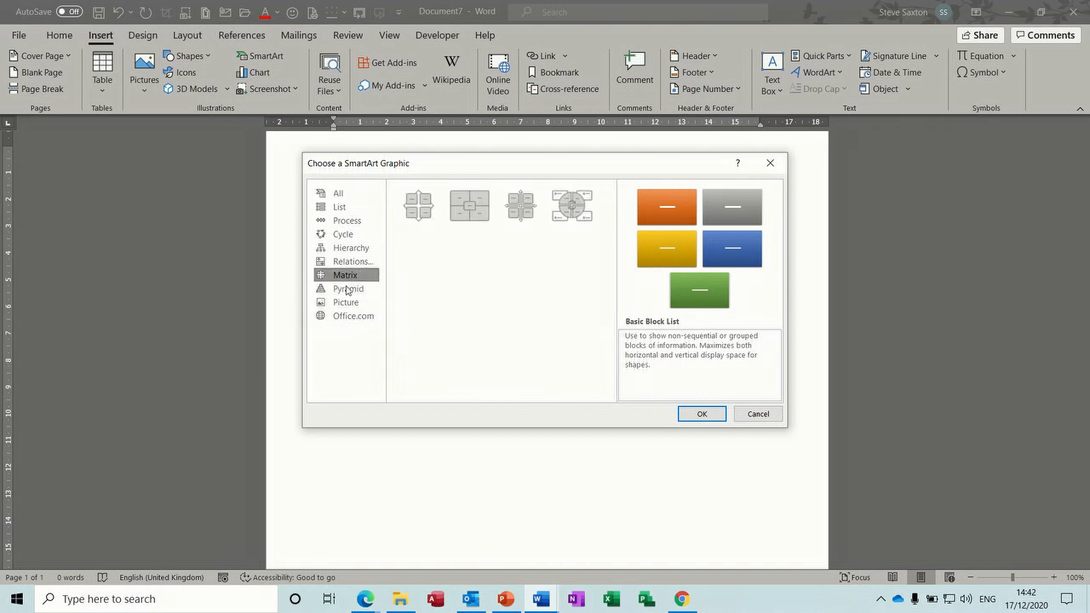
pyautogui.click(352, 261)
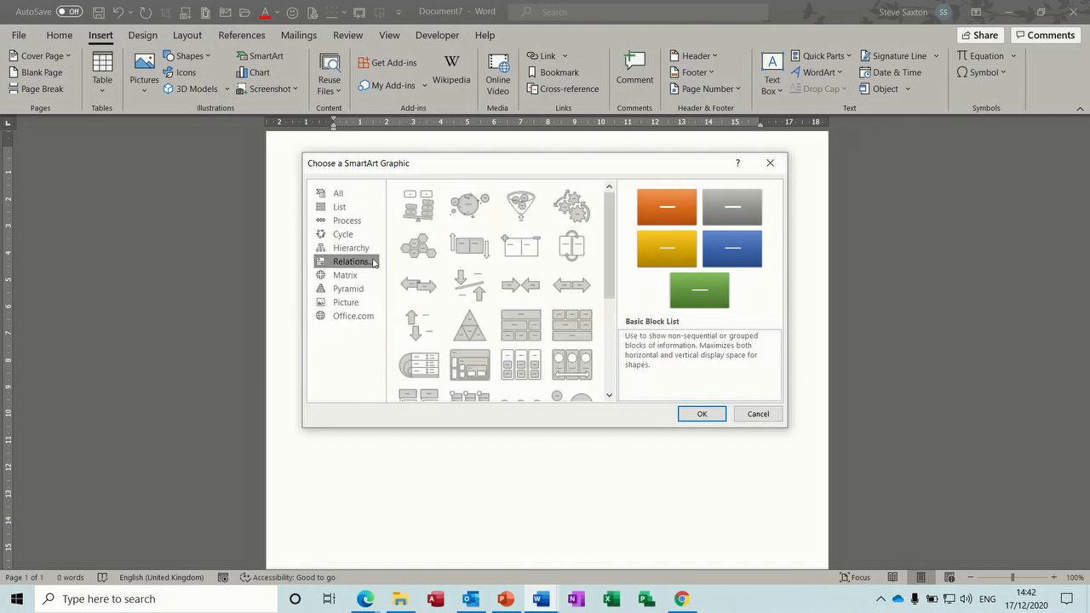
pyautogui.click(527, 205)
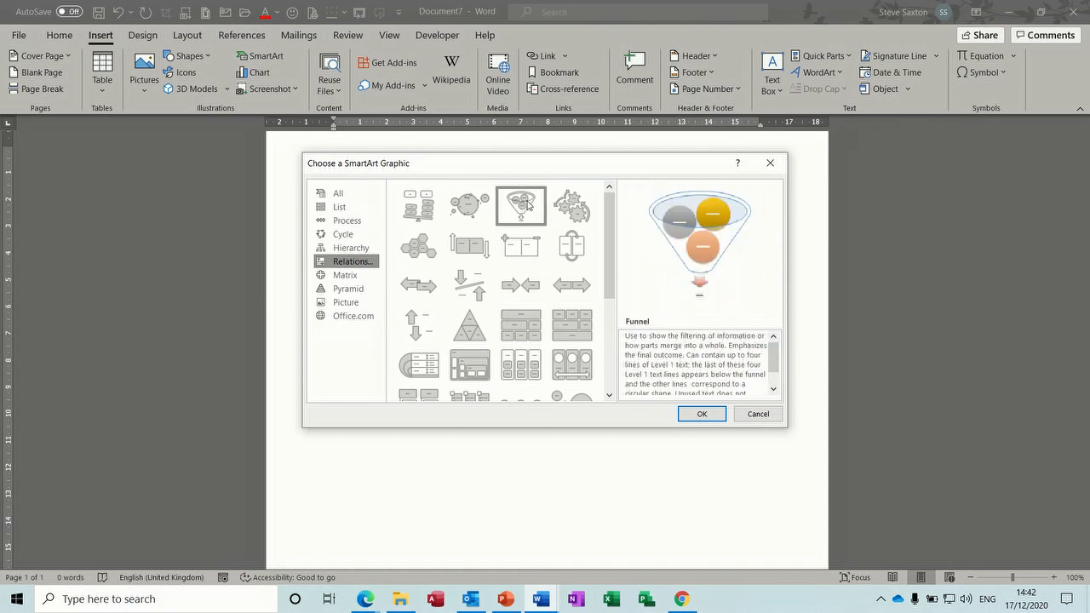
pyautogui.click(698, 413)
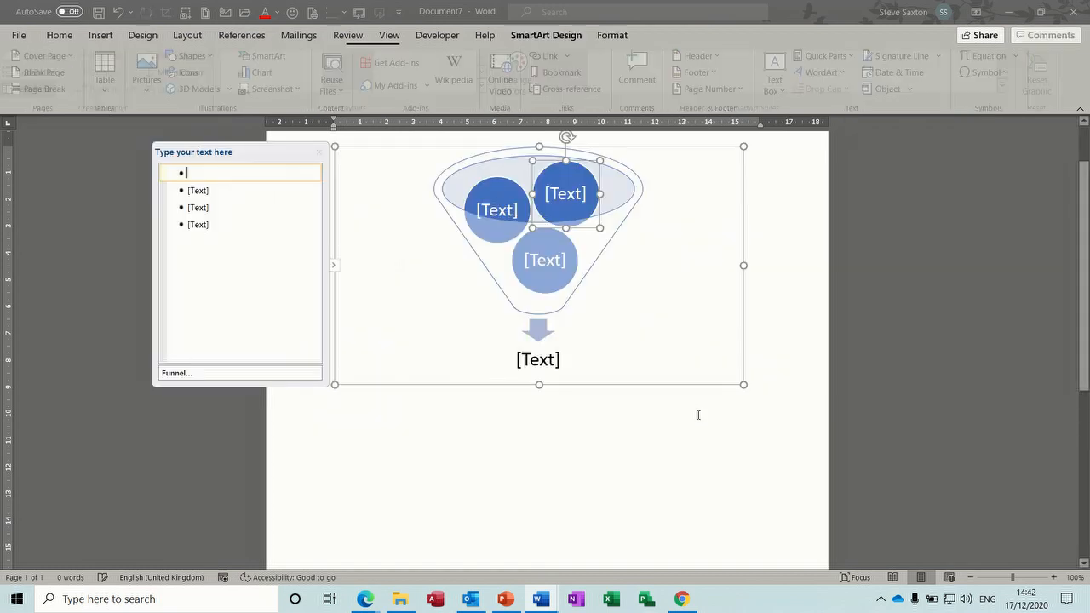
# Step: Close the SmartArt Text Pane and select the whole funnel graphic
pyautogui.click(319, 152)
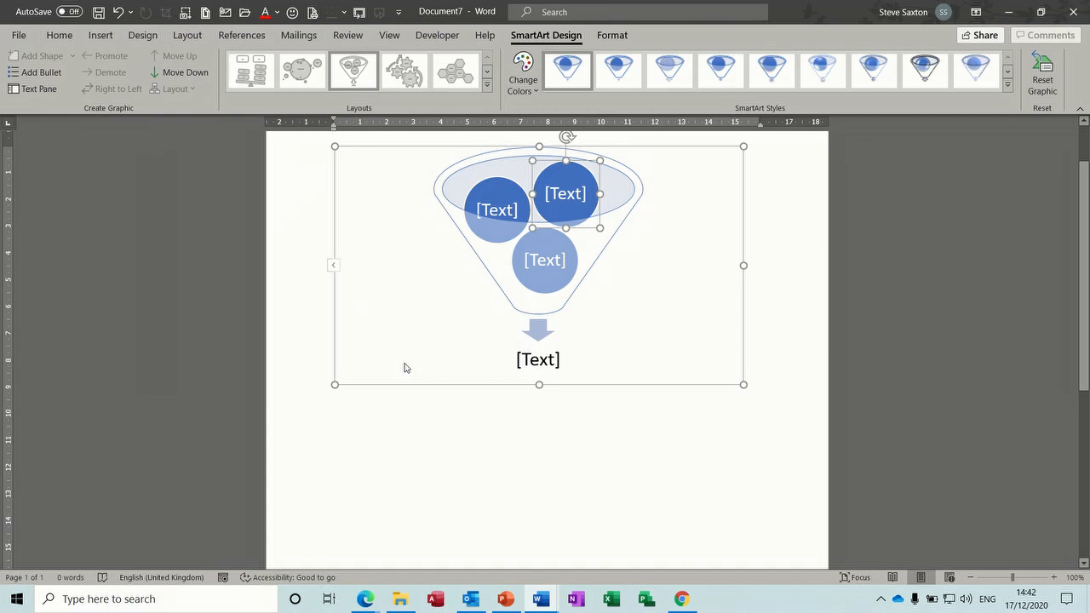
pyautogui.click(696, 387)
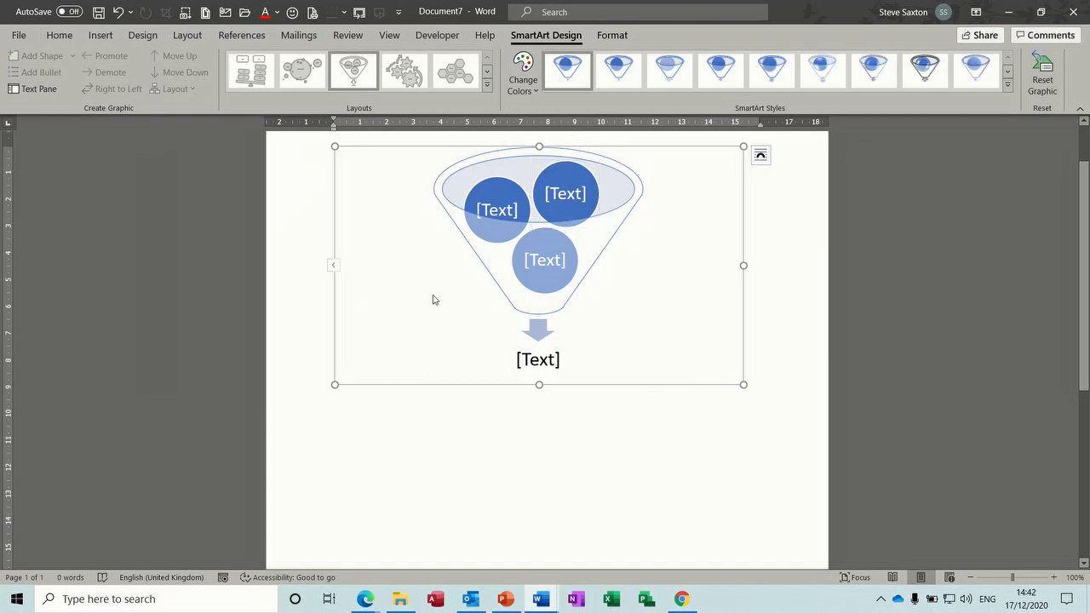
pyautogui.click(104, 37)
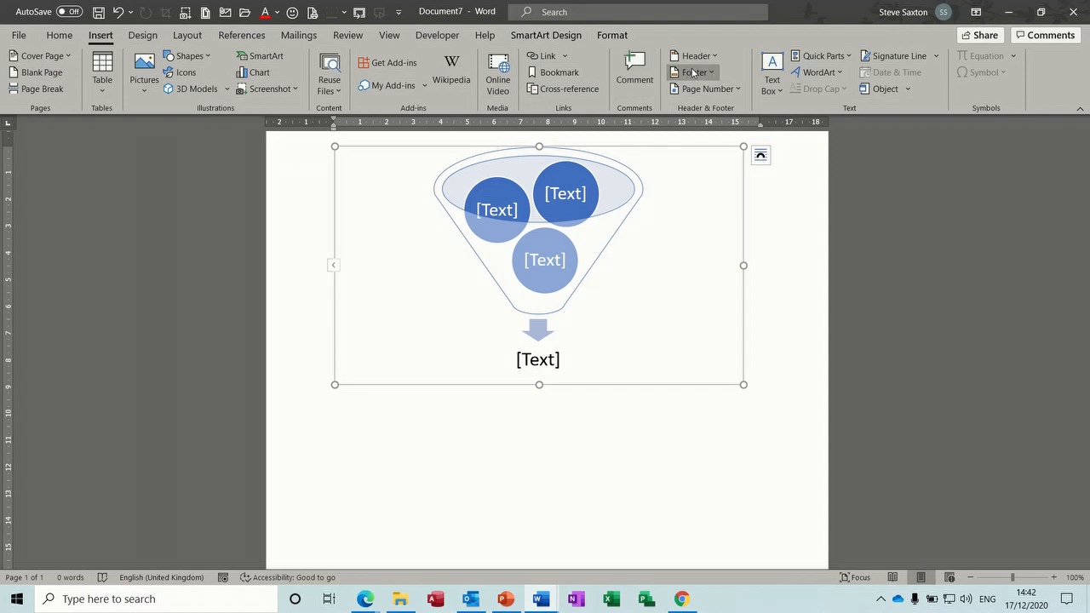
# Step: Save the selected funnel graphic to the AutoText gallery as 'Org'
pyautogui.click(817, 56)
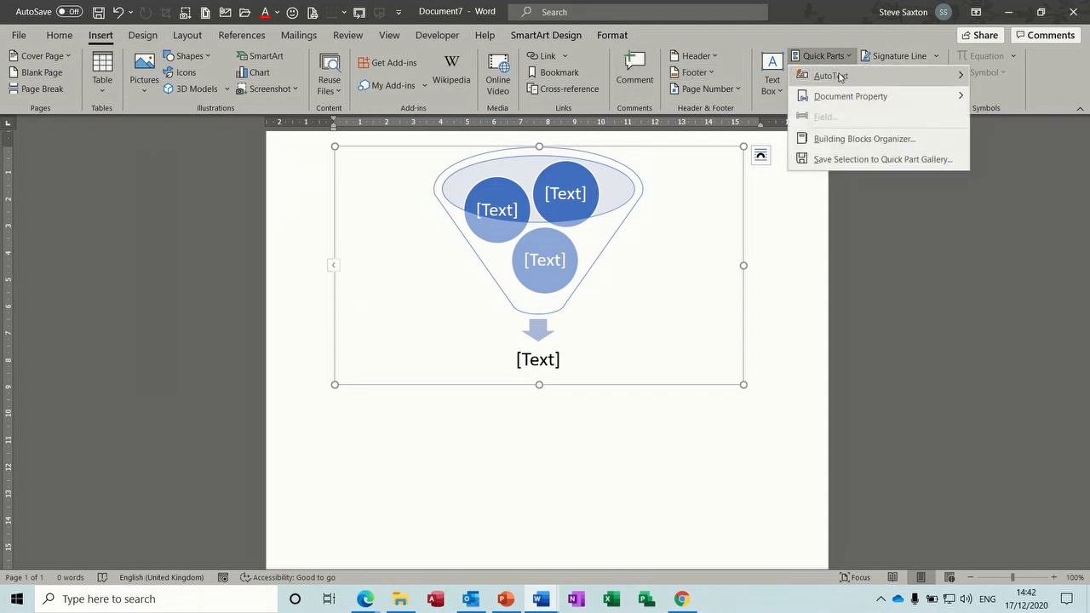
pyautogui.moveTo(817, 75)
pyautogui.click(615, 384)
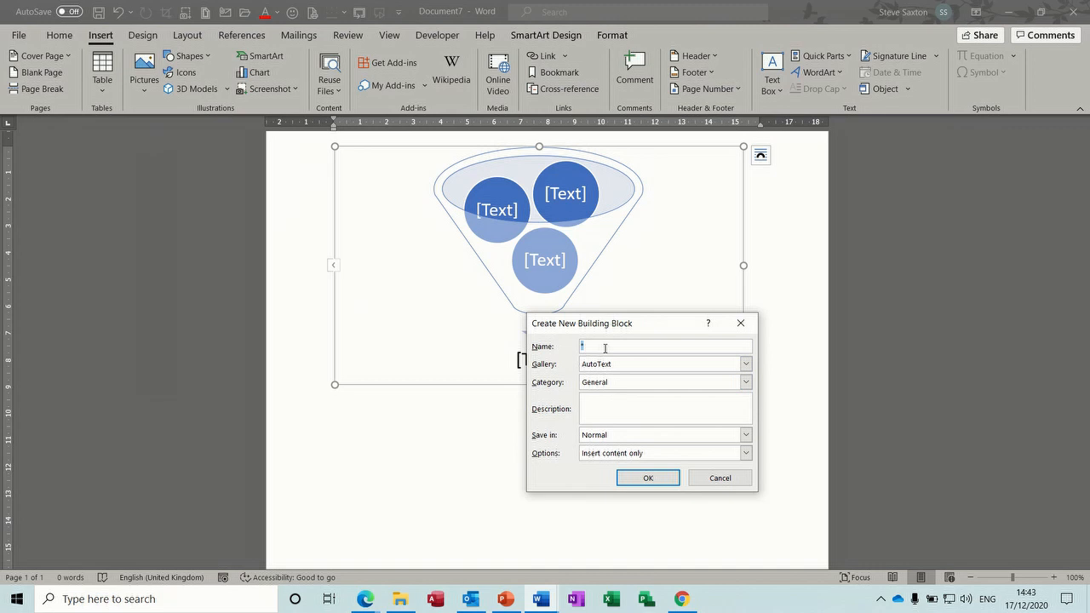
pyautogui.write('Org')
pyautogui.click(643, 480)
# Step: Delete the funnel graphic, then type 'org' and press F3 to restore it
pyautogui.press('Delete')
pyautogui.write('org')
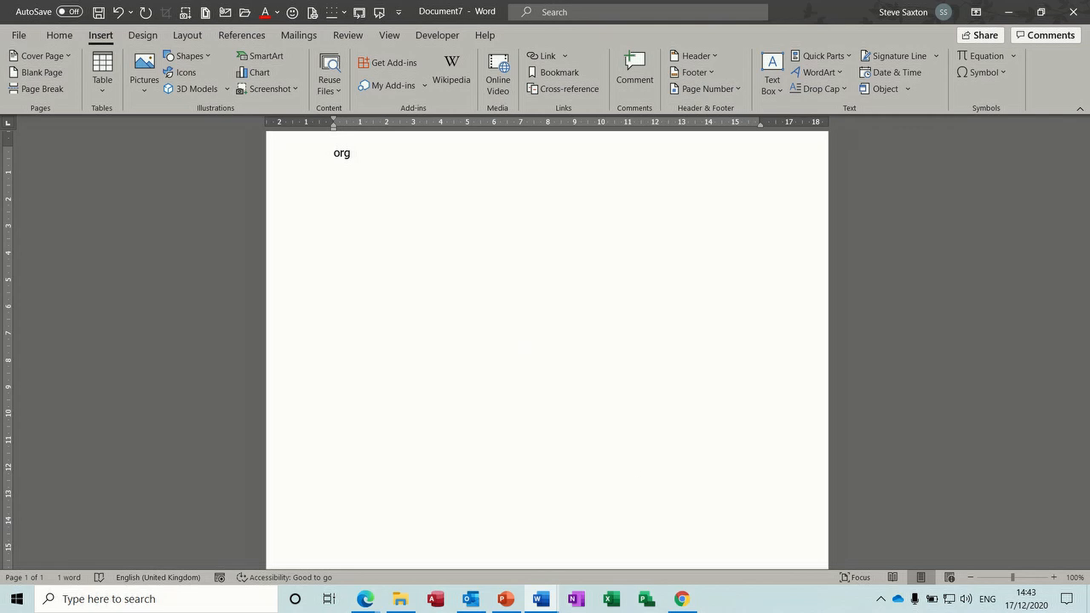
pyautogui.press('F3')
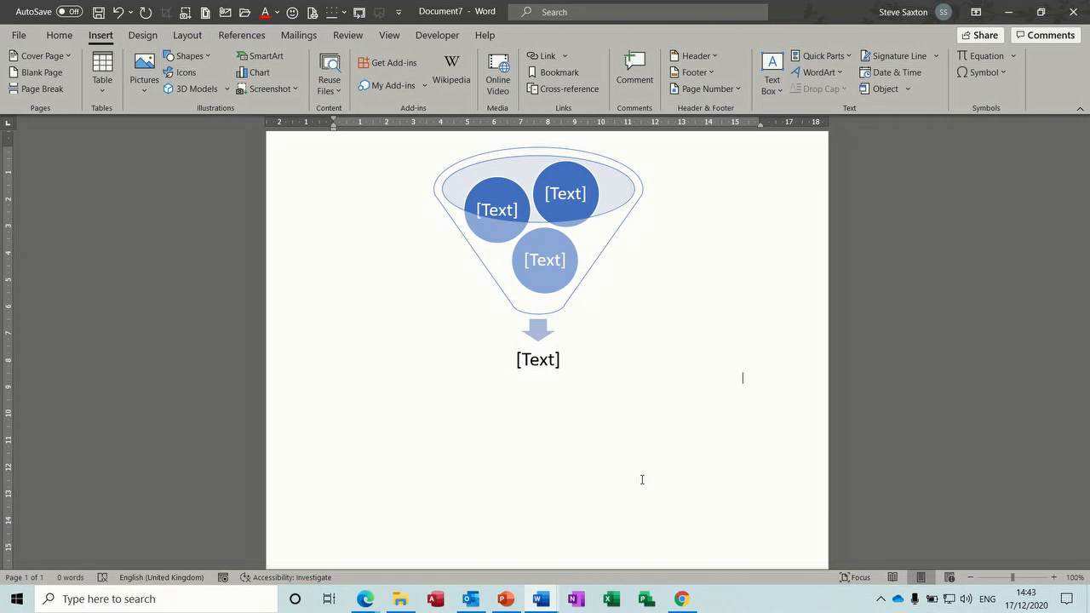
# Step: In Outlook, start a new email and select its Kind Regards signature block
pyautogui.click(471, 598)
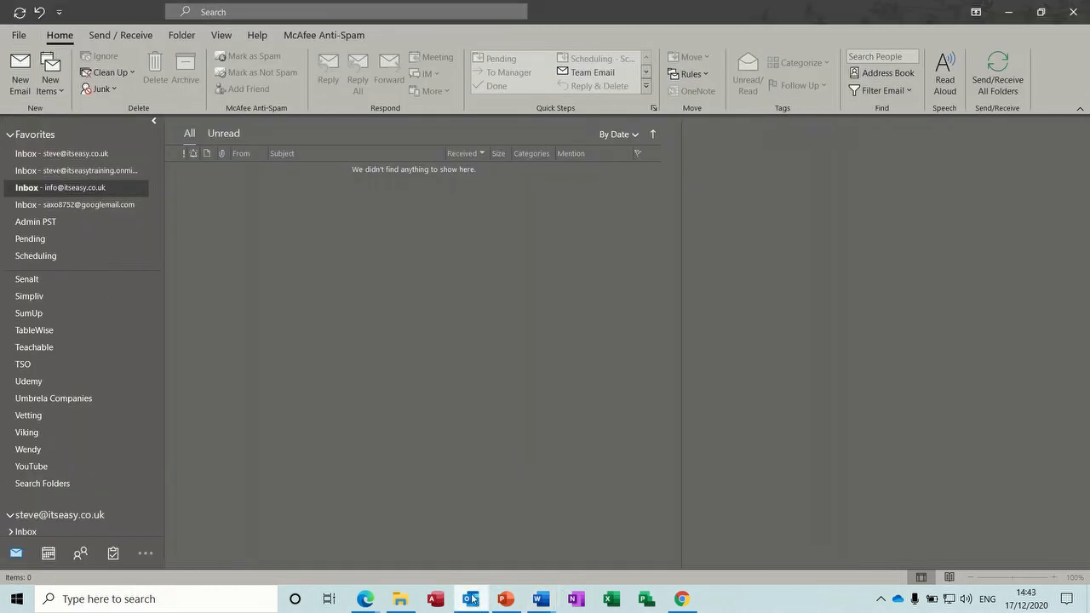
pyautogui.click(89, 155)
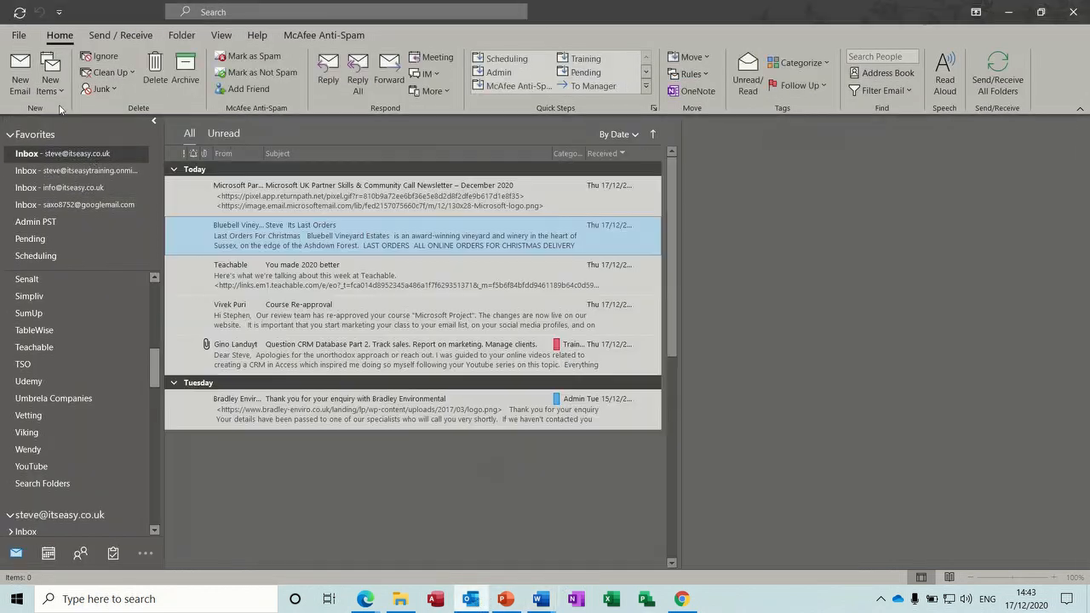
pyautogui.click(28, 74)
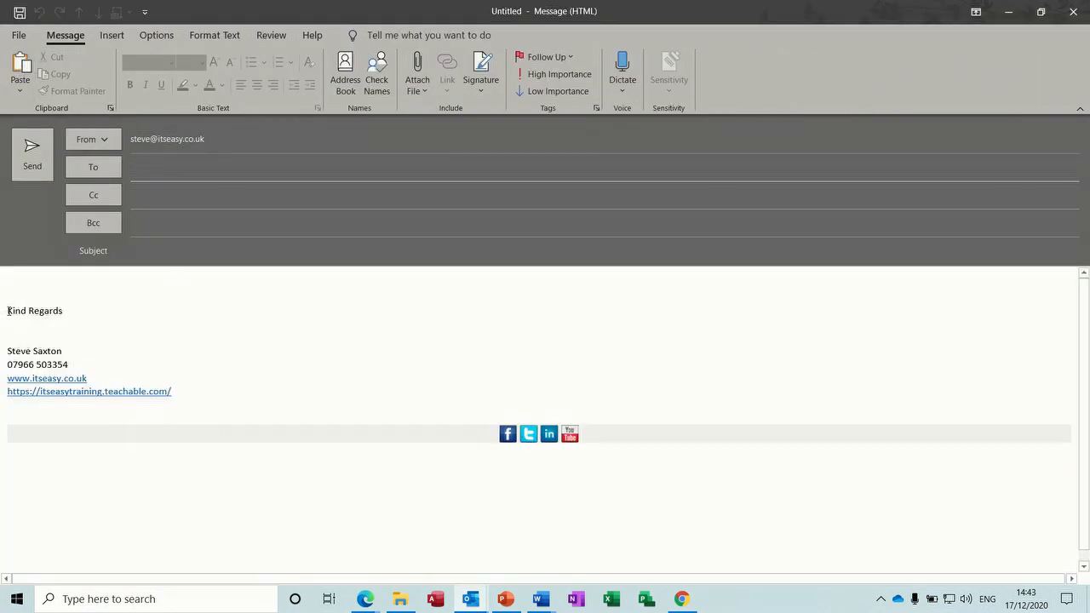
pyautogui.moveTo(8, 310)
pyautogui.mouseDown()
pyautogui.moveTo(73, 353)
pyautogui.moveTo(190, 393)
pyautogui.mouseUp()
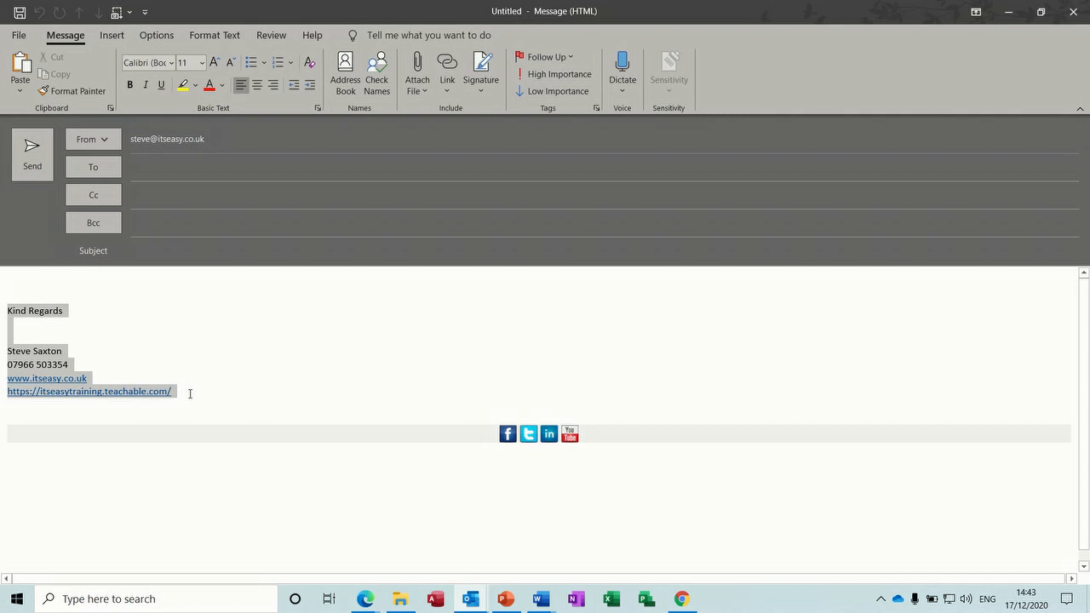
# Step: Save the signature to the AutoText gallery as 'sax', overwriting the existing entry
pyautogui.click(111, 36)
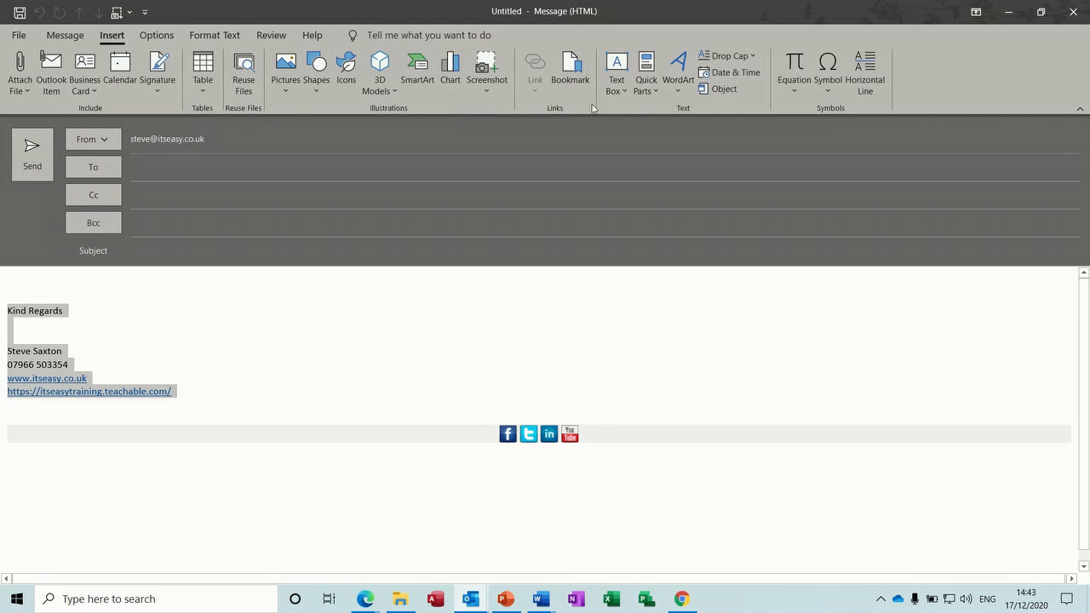
pyautogui.click(647, 86)
pyautogui.moveTo(671, 114)
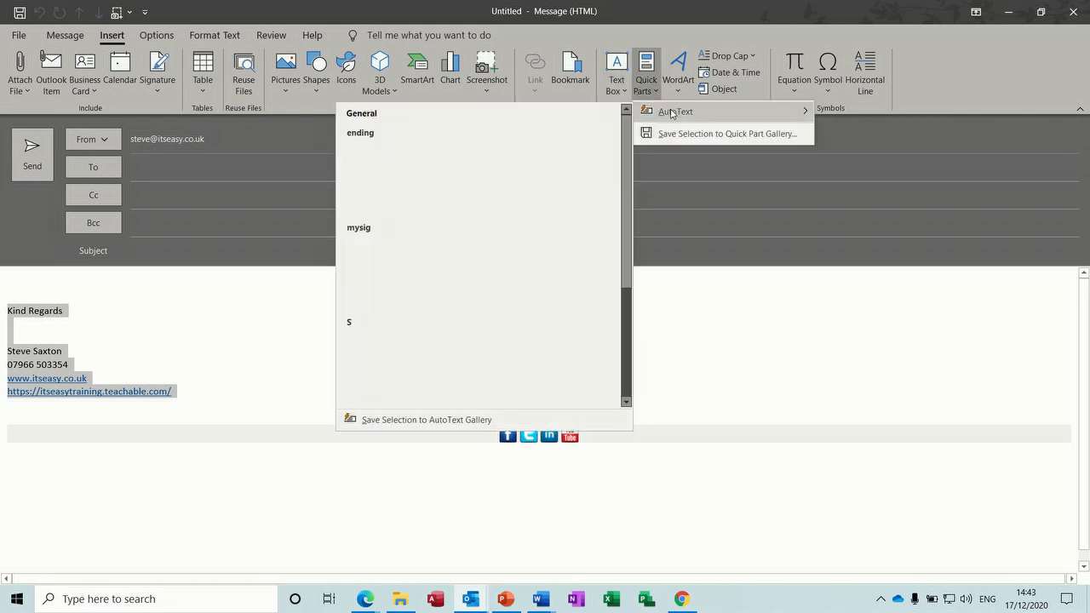
pyautogui.click(376, 419)
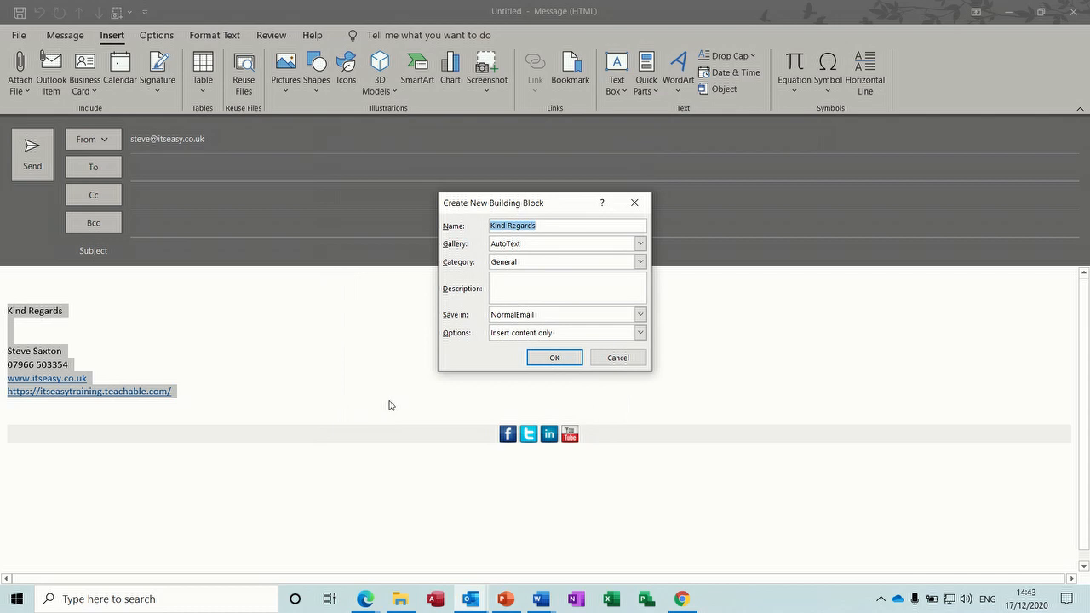
pyautogui.write('sax')
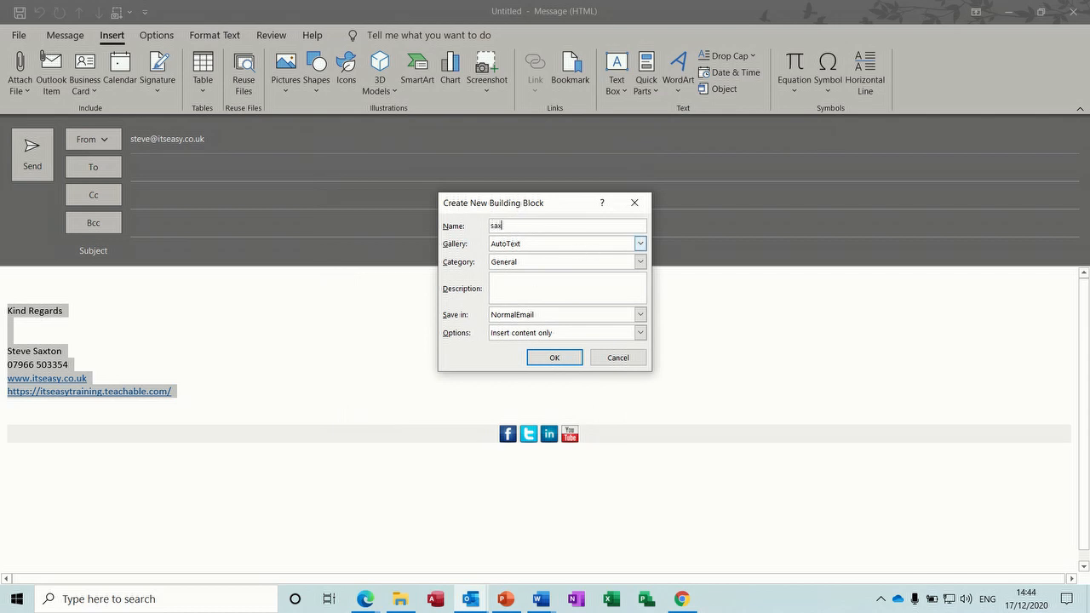
pyautogui.click(554, 358)
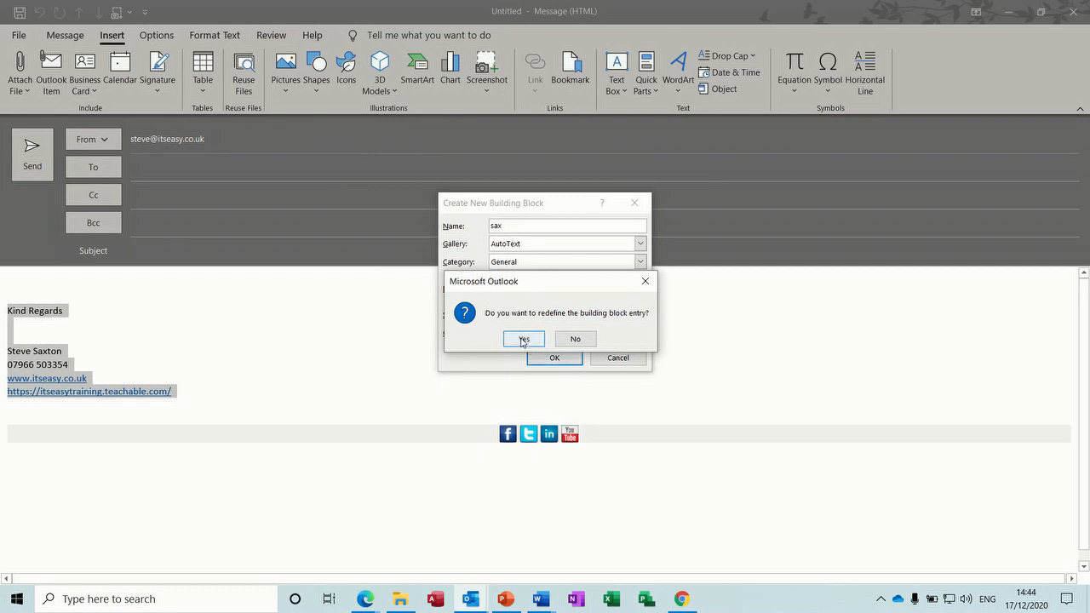
pyautogui.click(523, 339)
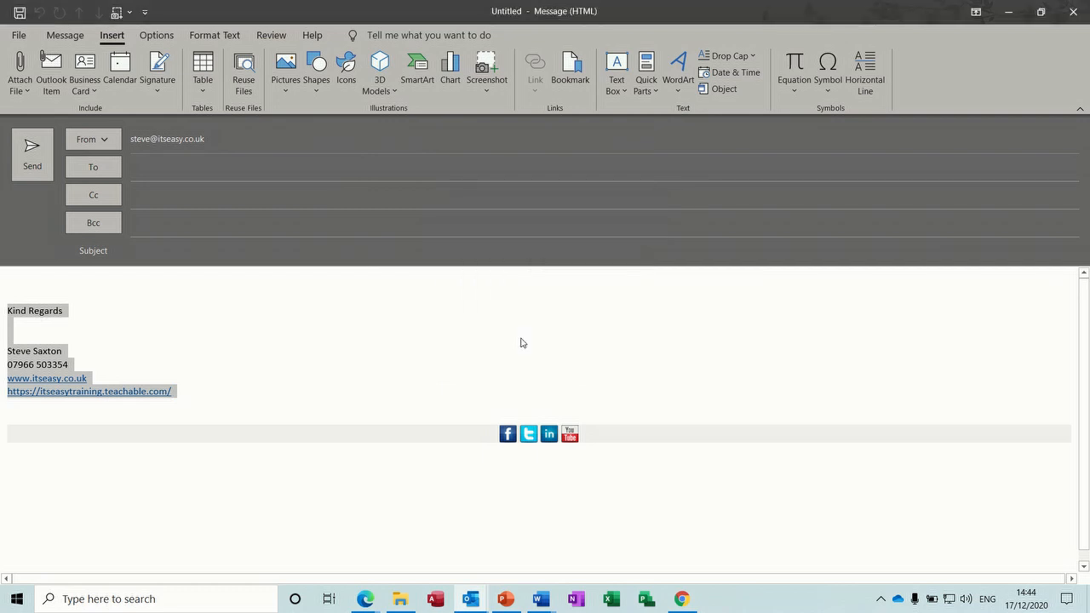
# Step: Expand the 'sax' AutoText at the message top to insert another Kind Regards signature block
pyautogui.click(199, 284)
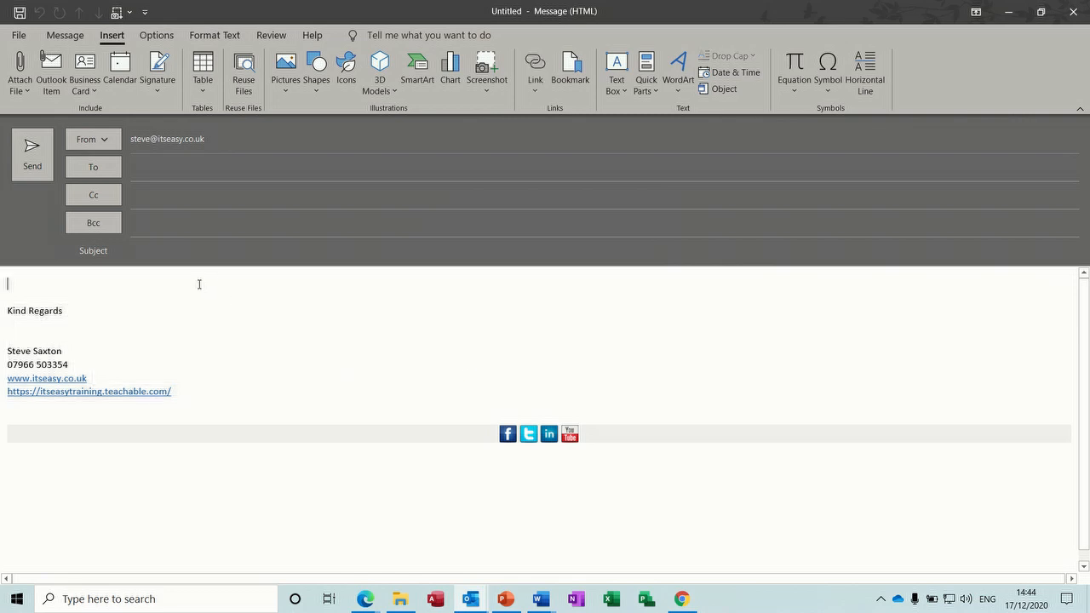
pyautogui.write('sax')
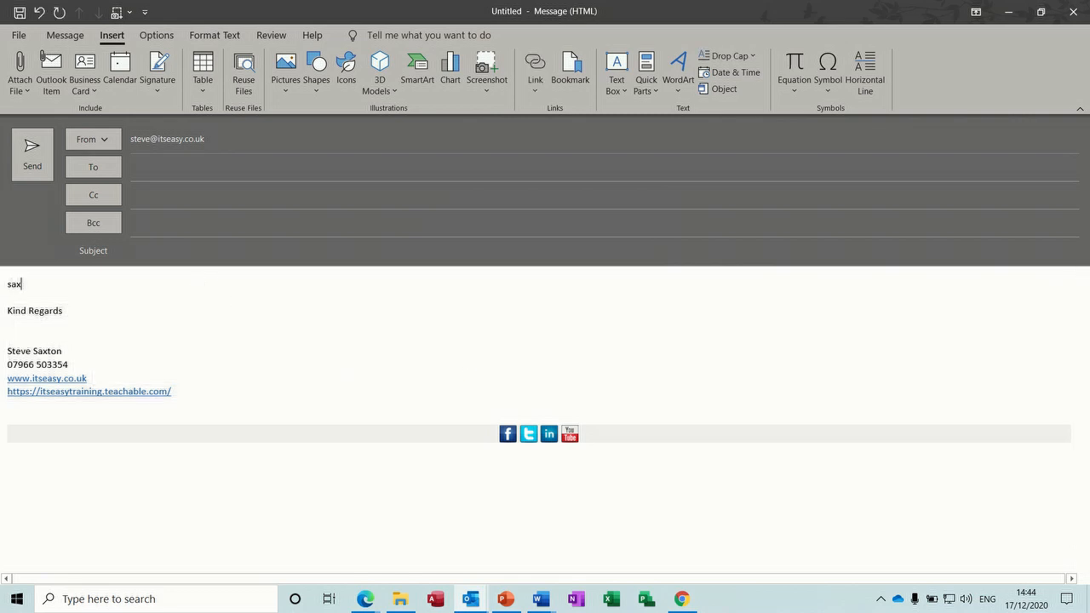
pyautogui.press('F3')
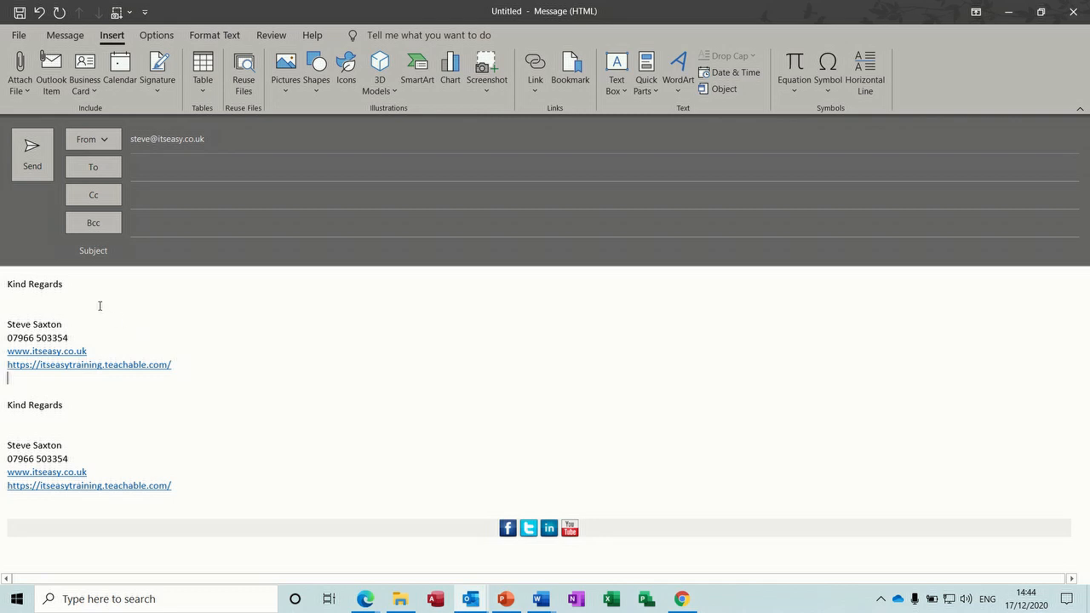
pyautogui.write('ro')
pyautogui.moveTo(7, 405)
pyautogui.mouseDown()
pyautogui.moveTo(54, 414)
pyautogui.moveTo(201, 485)
pyautogui.mouseUp()
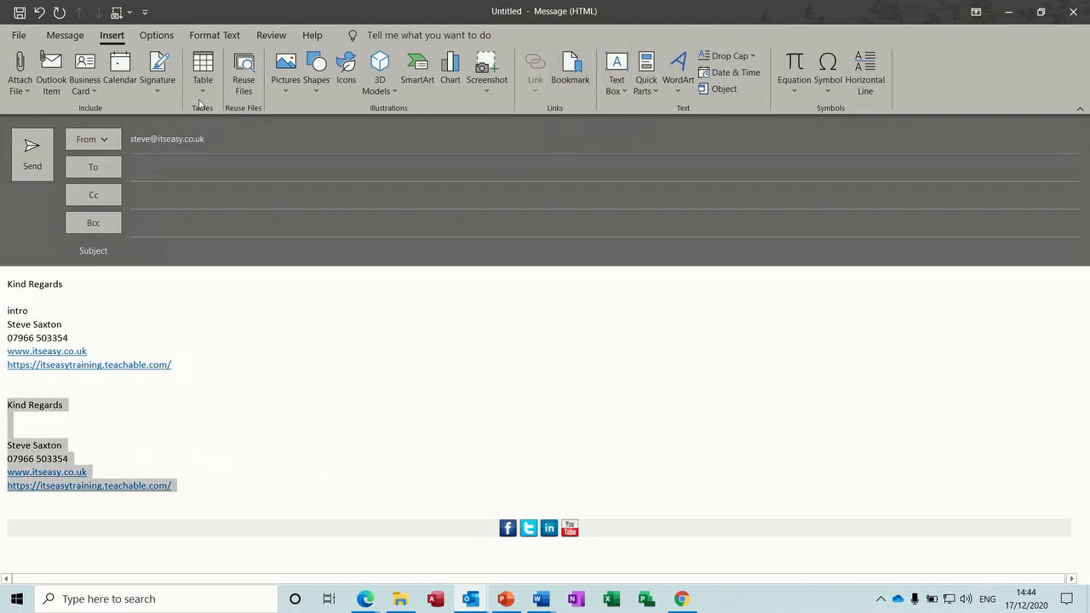
# Step: Open Message > Signature > Signatures and close the dialog without changes
pyautogui.click(65, 35)
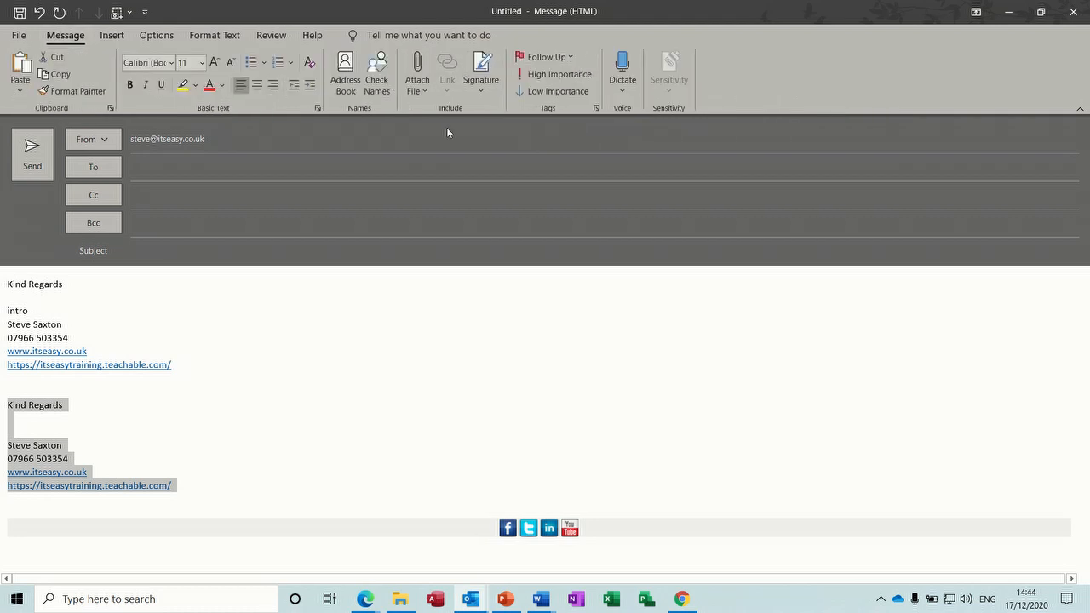
pyautogui.click(481, 85)
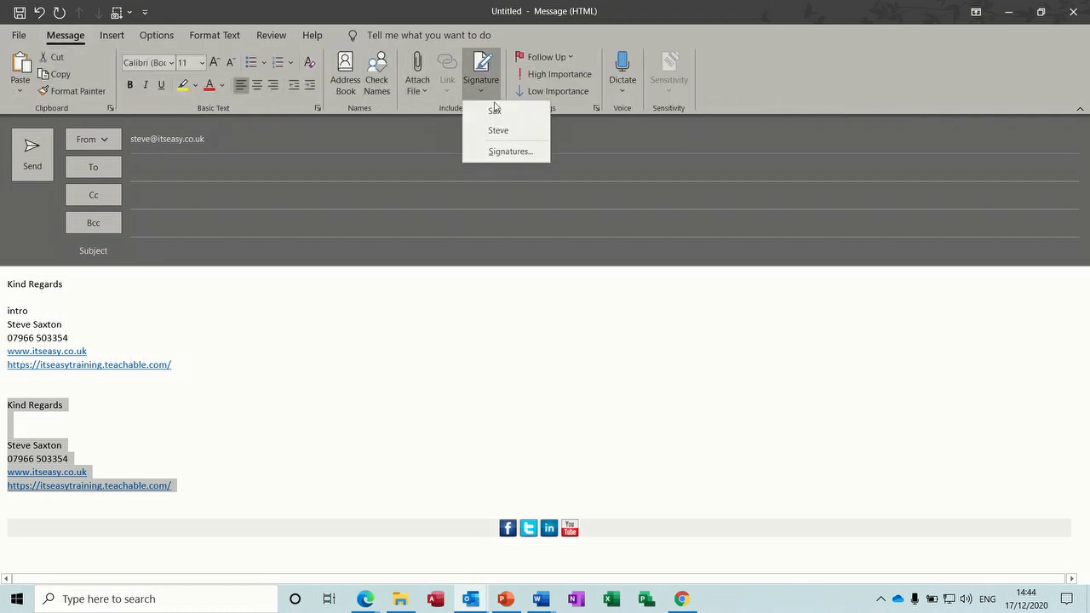
pyautogui.click(510, 151)
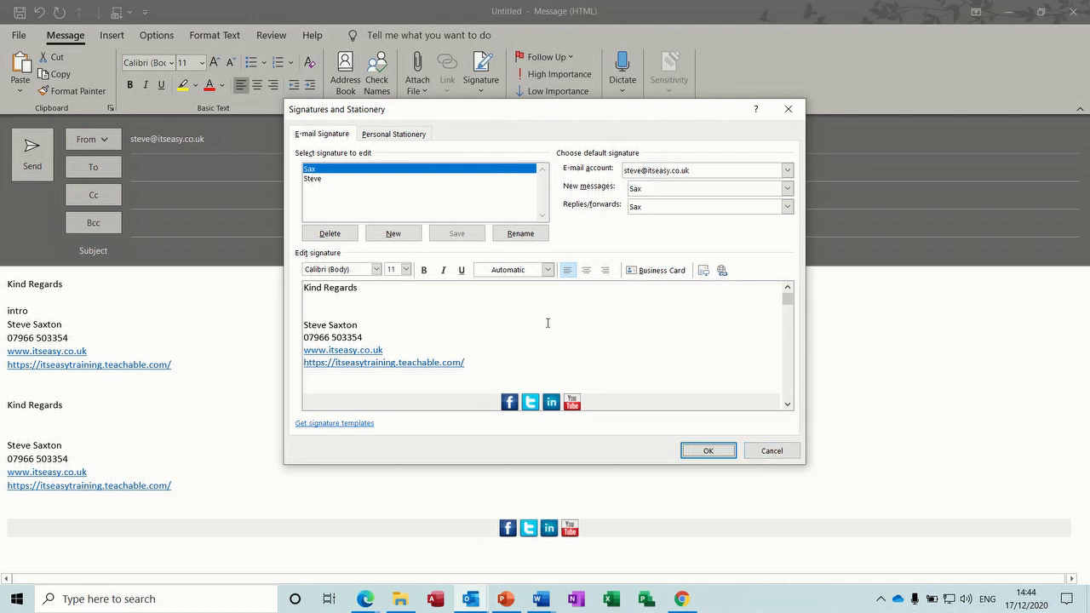
pyautogui.click(778, 456)
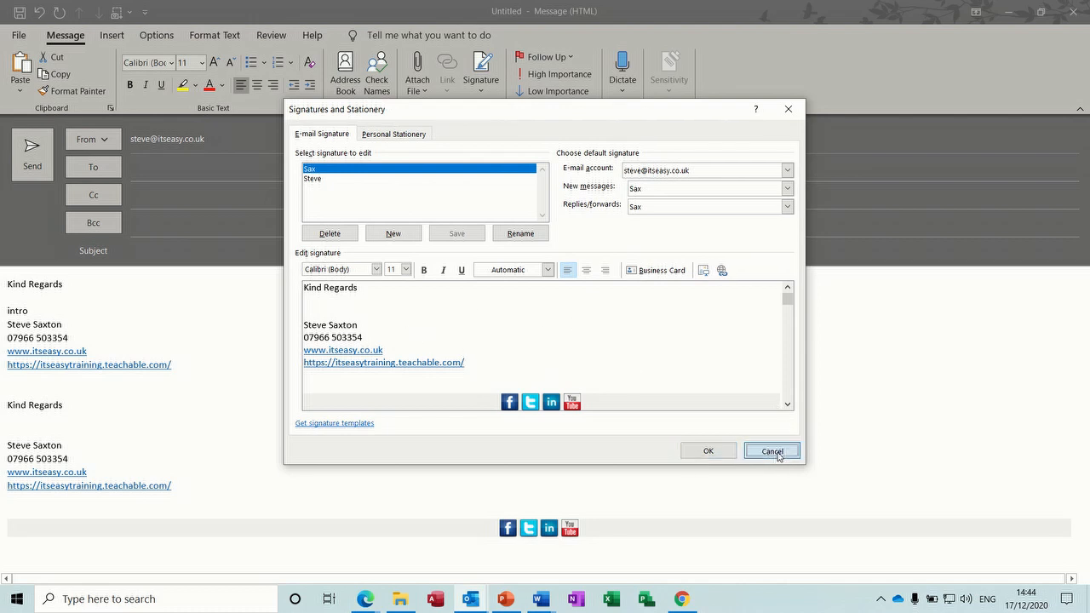
# Step: Show the saved AutoText entries (ending, mysig, S) under Insert > Quick Parts
pyautogui.click(116, 294)
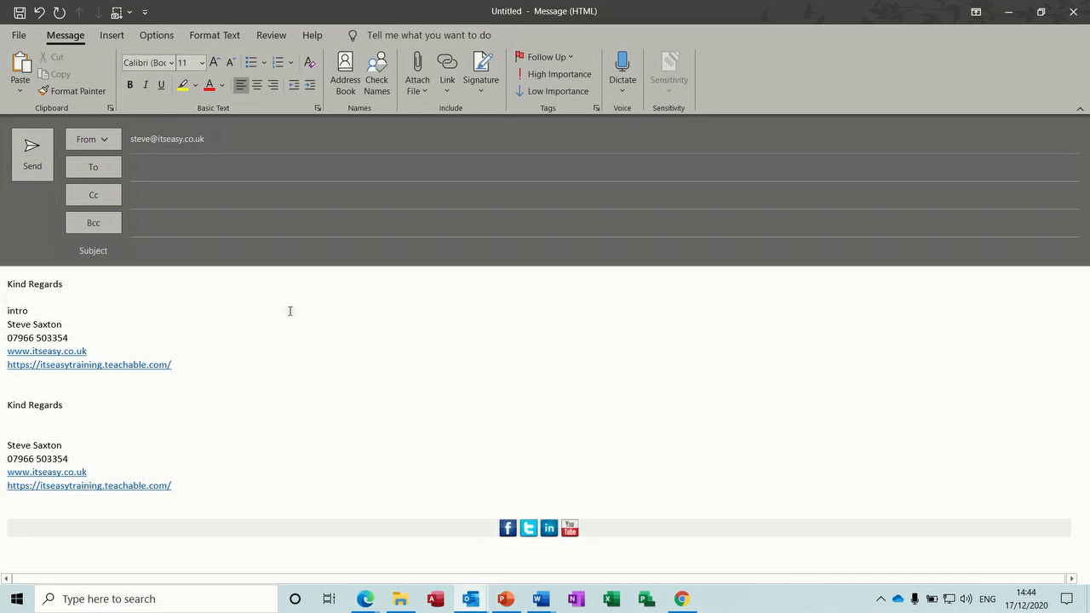
pyautogui.click(111, 35)
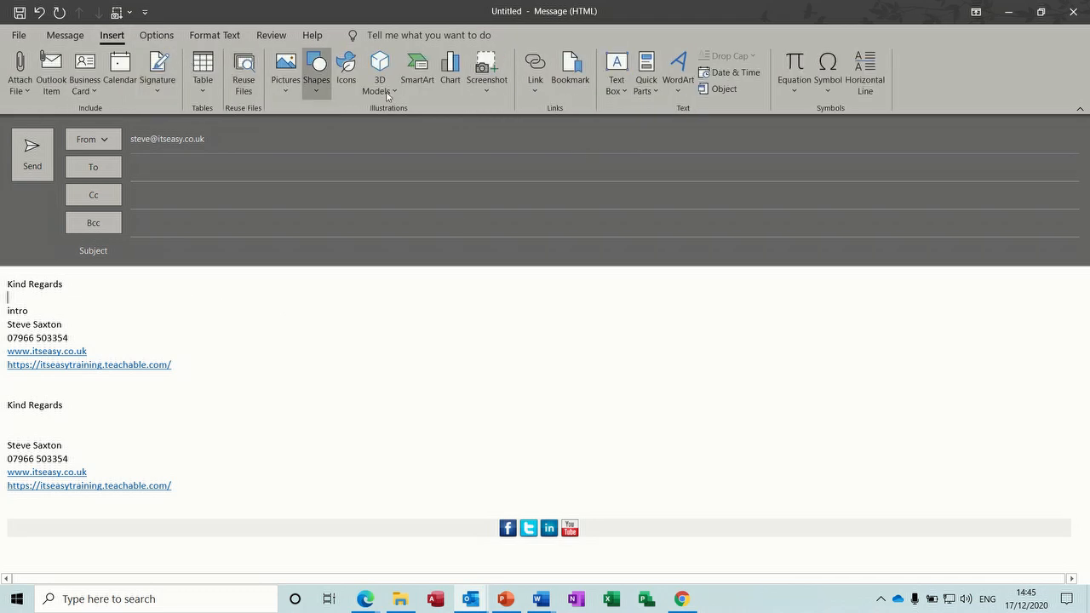
pyautogui.click(656, 94)
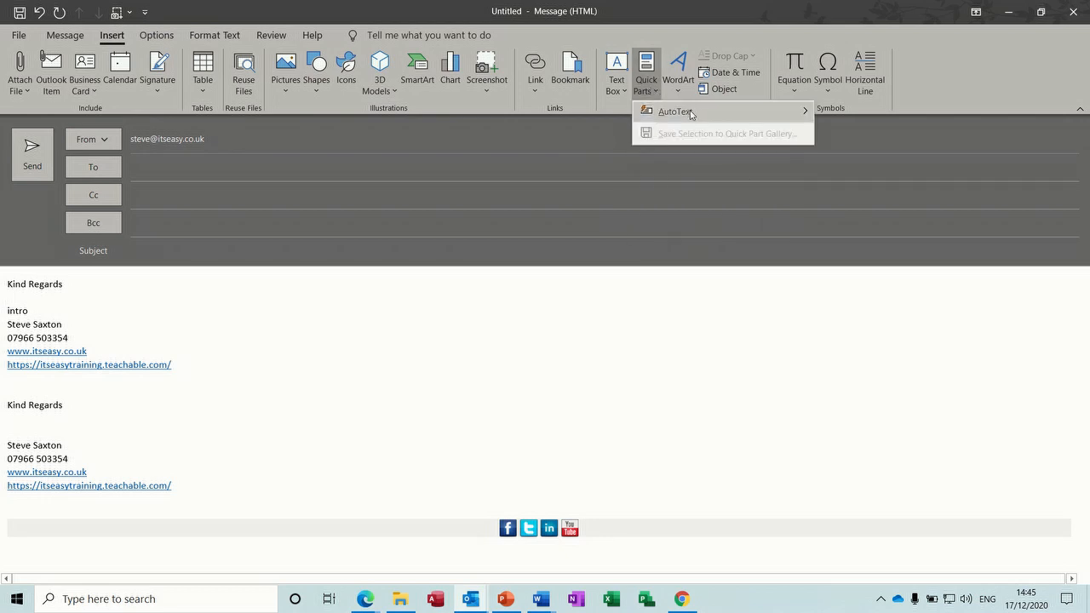
pyautogui.moveTo(690, 113)
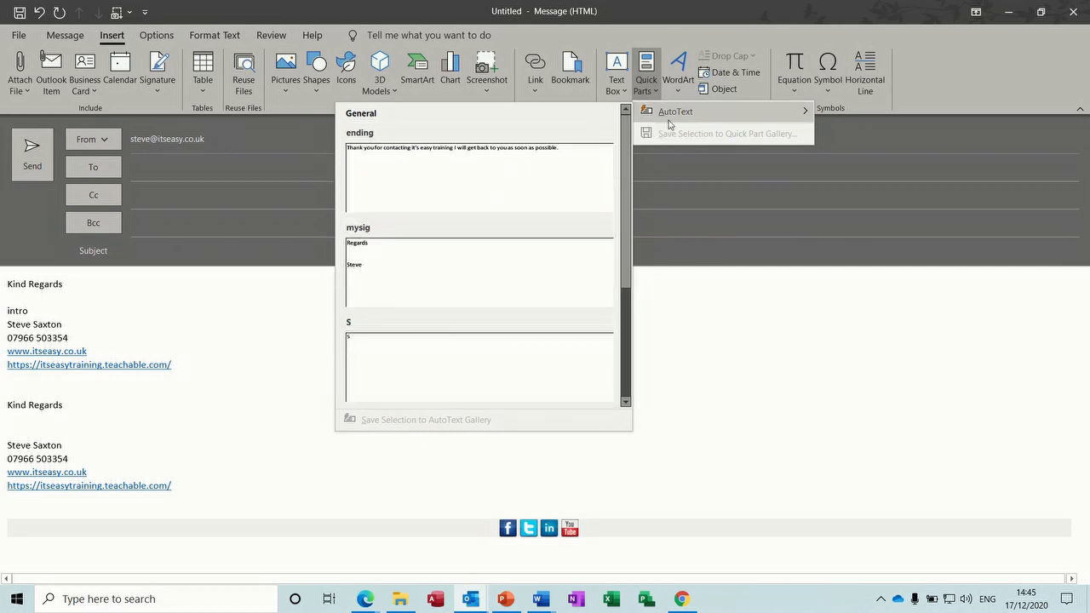
# Step: Dismiss the AutoText gallery, mute the speakers, cancel closing the unsaved message, and switch to Word
pyautogui.press('Escape')
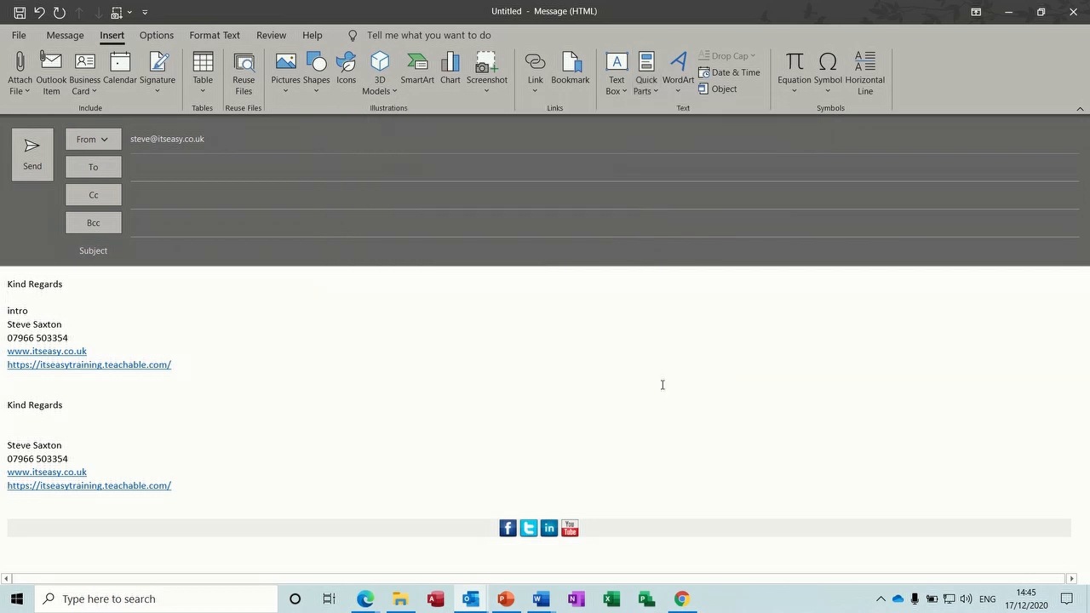
pyautogui.click(1072, 12)
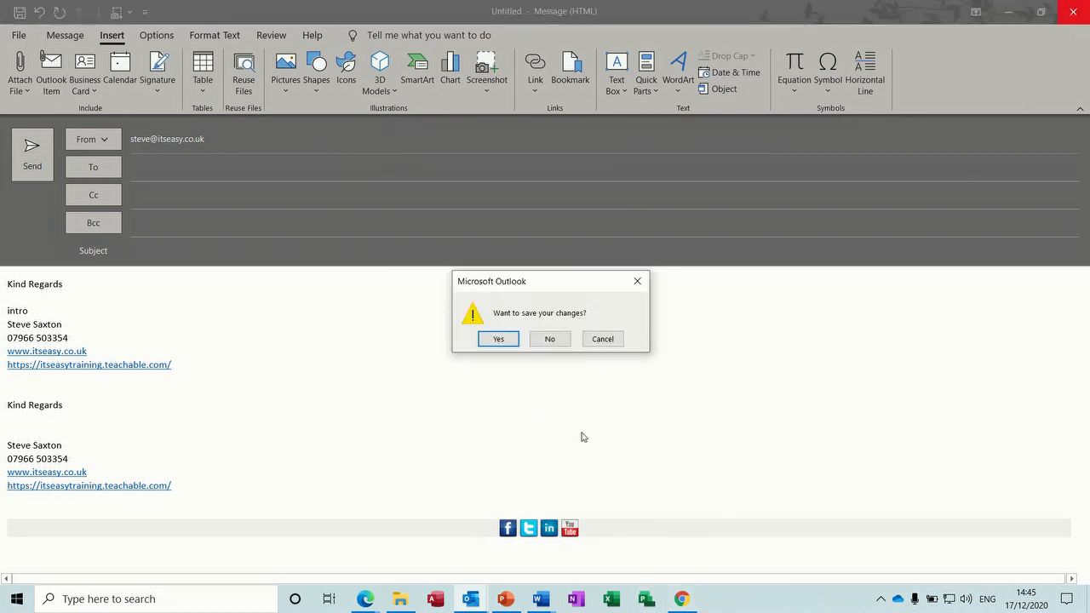
pyautogui.click(965, 598)
pyautogui.click(858, 569)
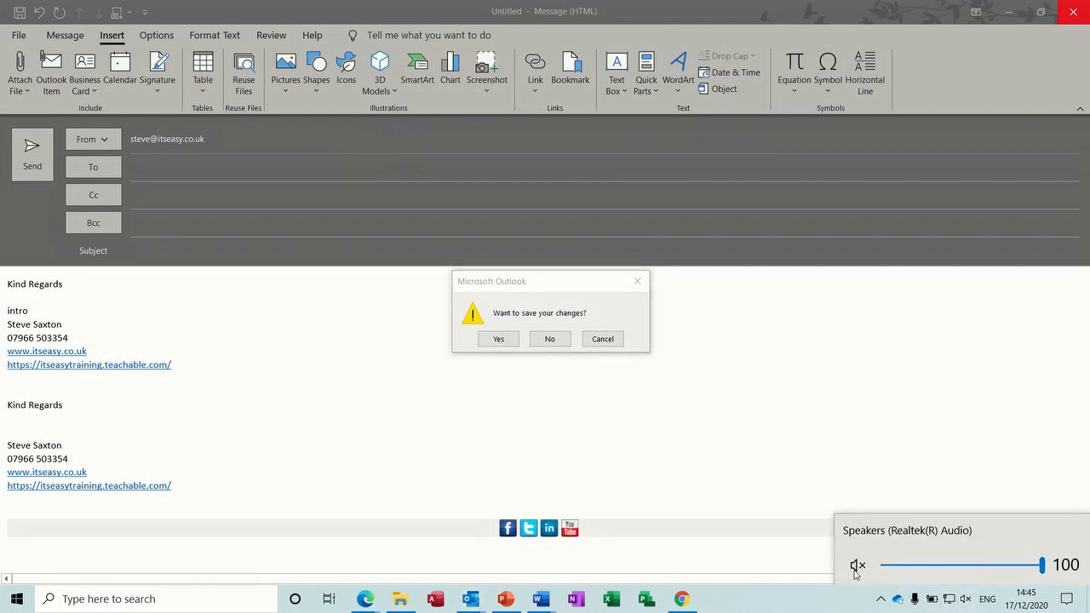
pyautogui.click(777, 602)
pyautogui.click(604, 339)
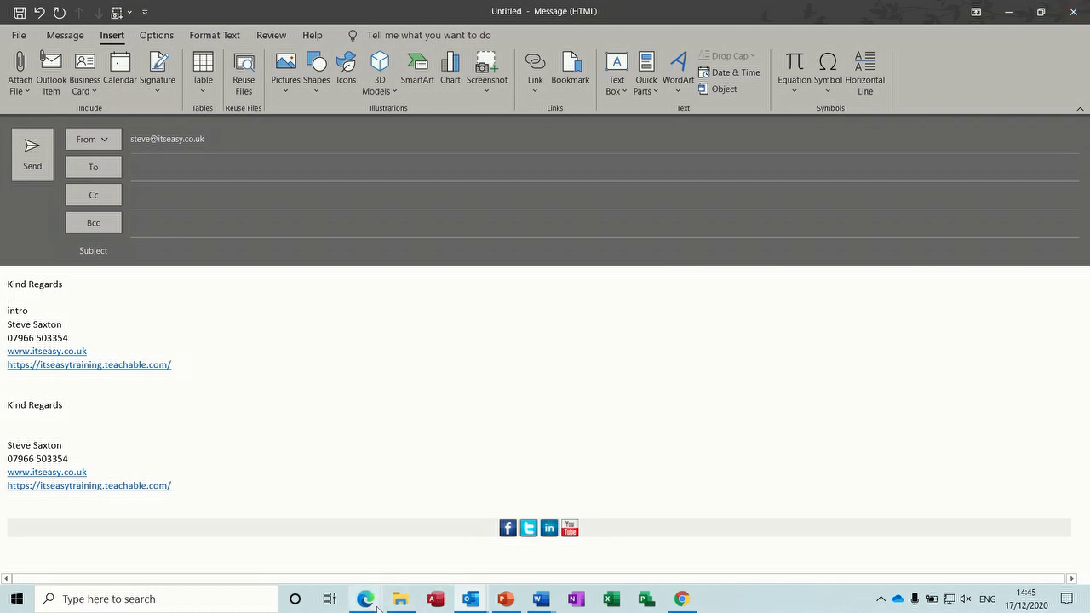
pyautogui.click(540, 599)
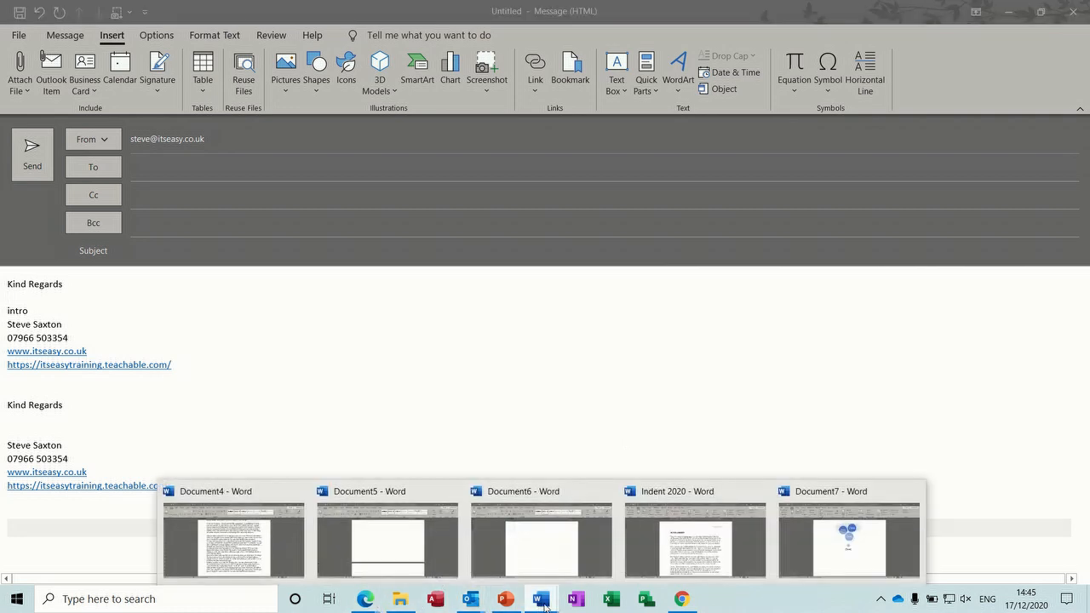
# Step: In Document6, expand intro, org and chart into the goalkeeper paragraph, funnel SmartArt and column chart
pyautogui.click(549, 558)
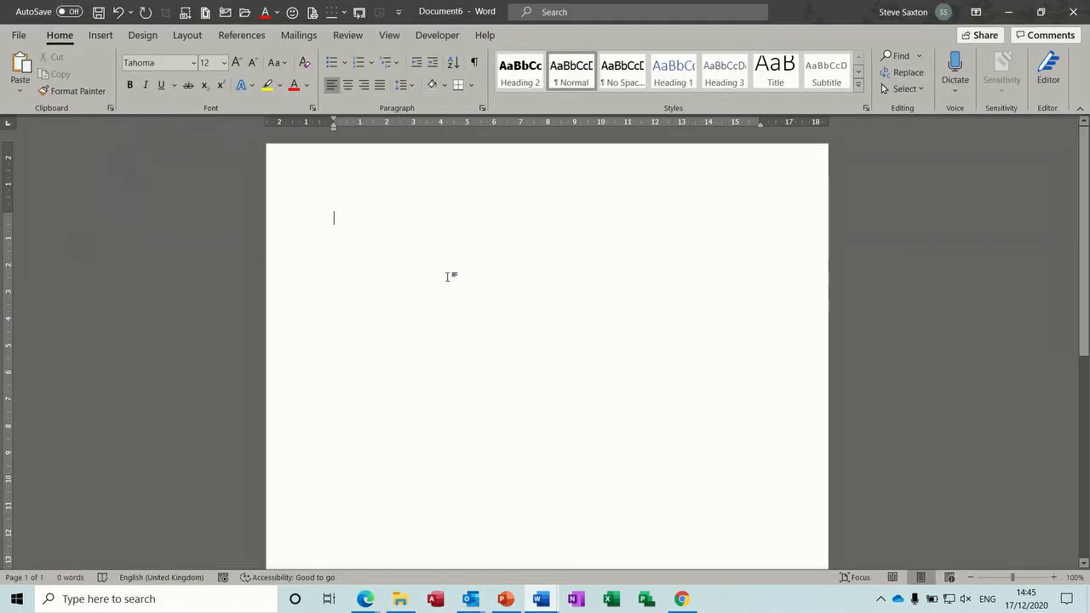
pyautogui.write('intro')
pyautogui.press('Return')
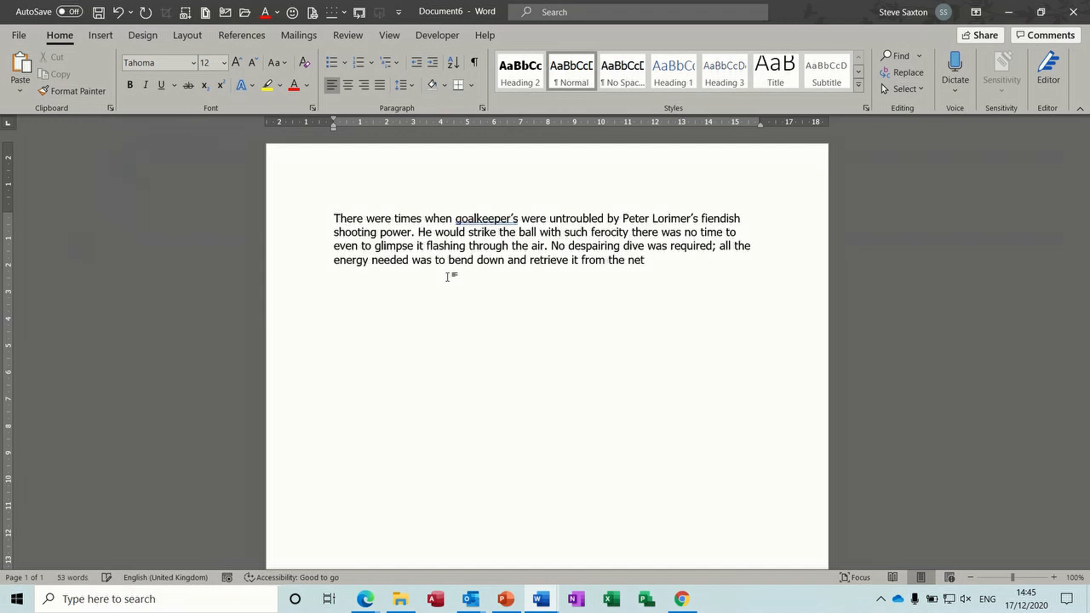
pyautogui.write('org')
pyautogui.press('Return')
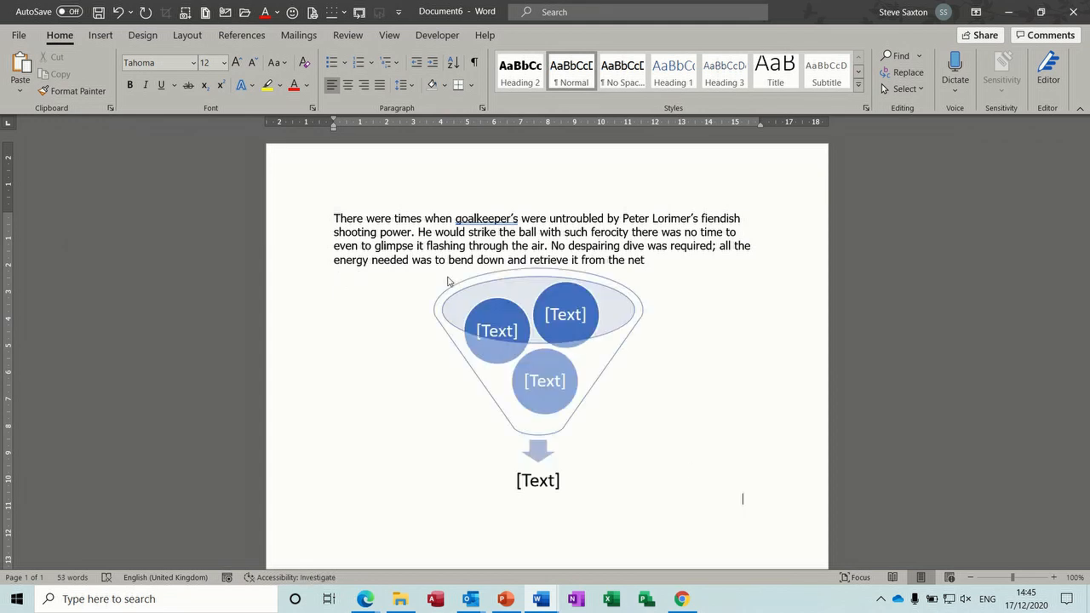
pyautogui.write('chart')
pyautogui.press('Return')
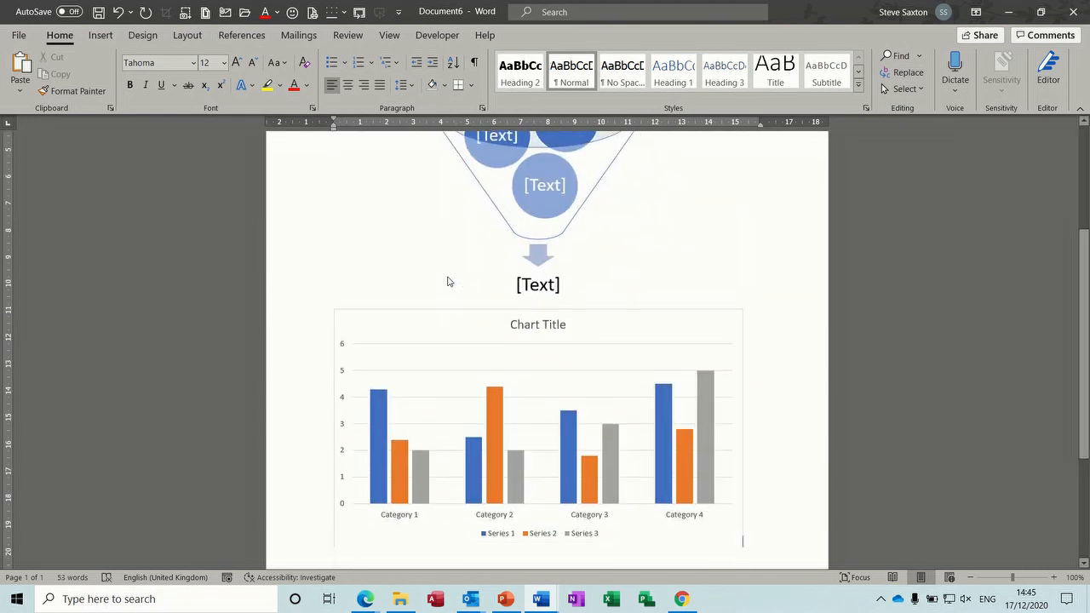
pyautogui.click(626, 332)
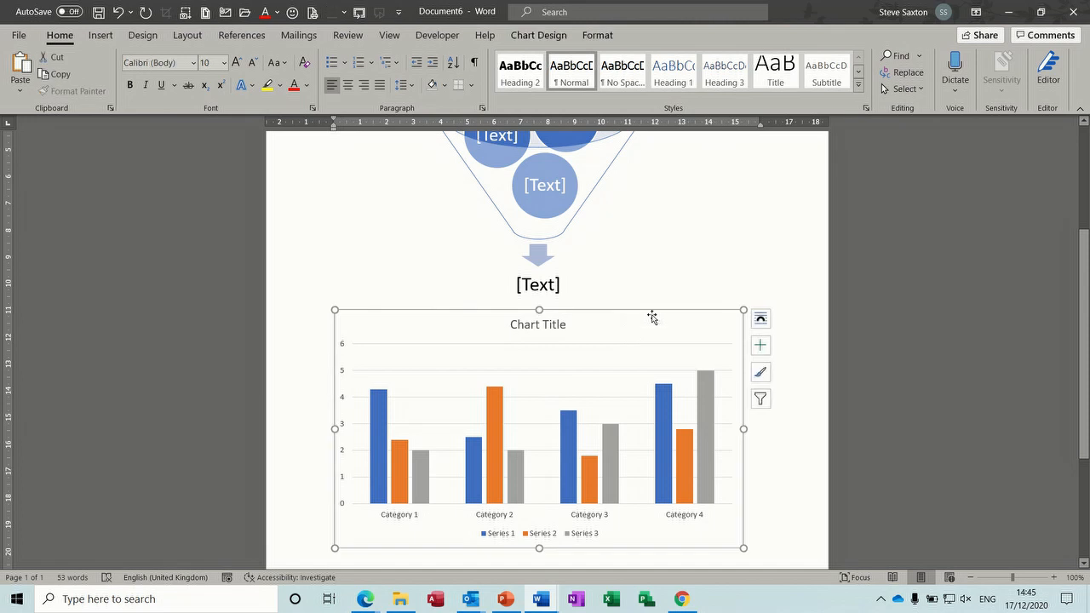
pyautogui.click(570, 215)
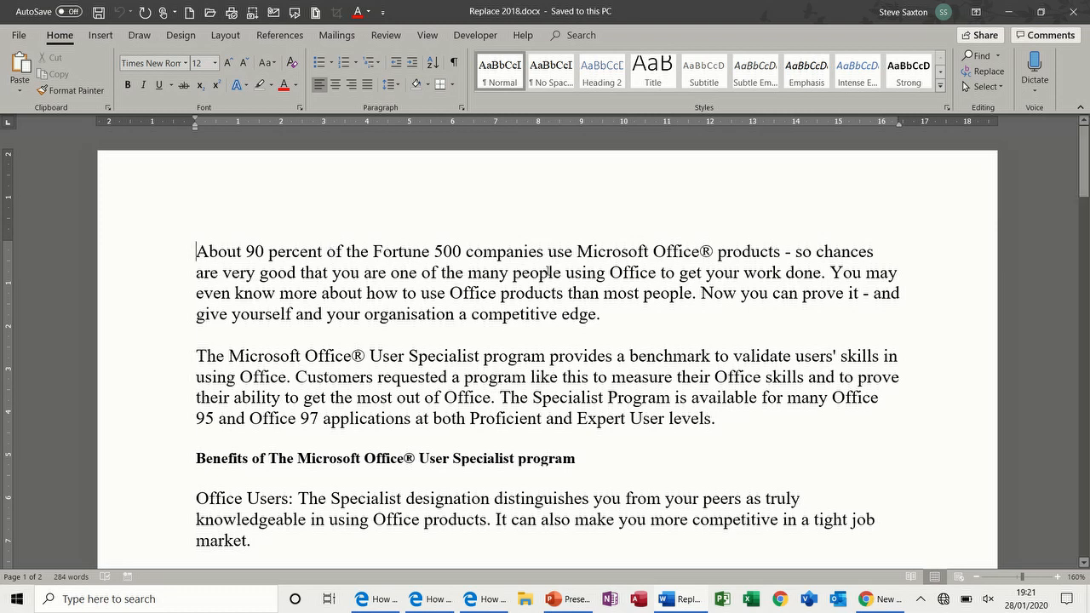
# Step: In the Replace tab of Find and Replace, enter 'Microsoft' in Find what and 'Lotus' in Replace with
pyautogui.click(976, 73)
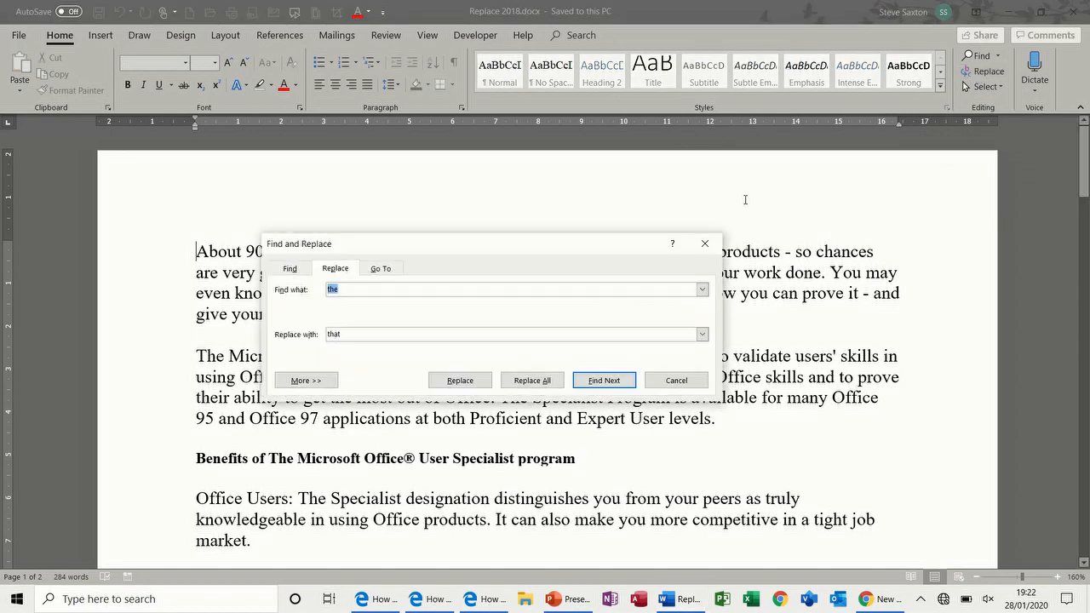
pyautogui.moveTo(529, 254); pyautogui.dragTo(738, 200)
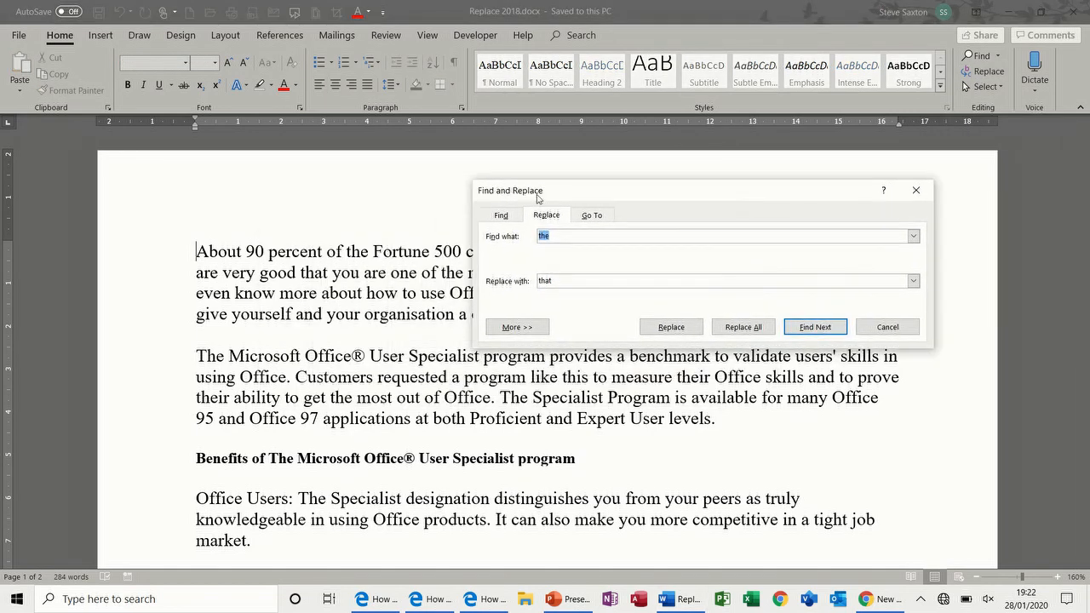
pyautogui.click(500, 215)
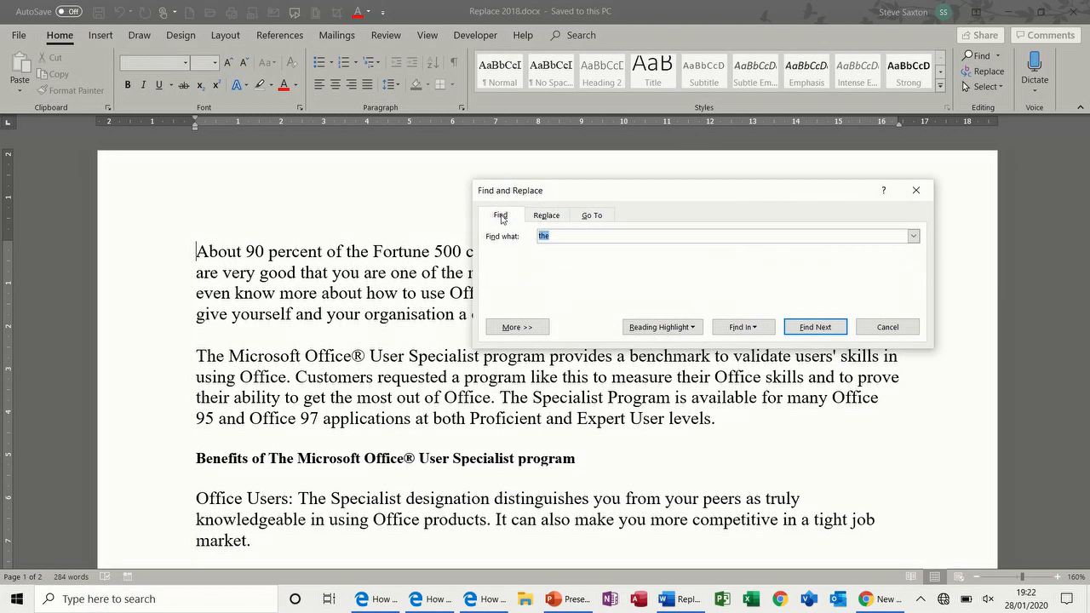
pyautogui.click(545, 215)
pyautogui.click(591, 216)
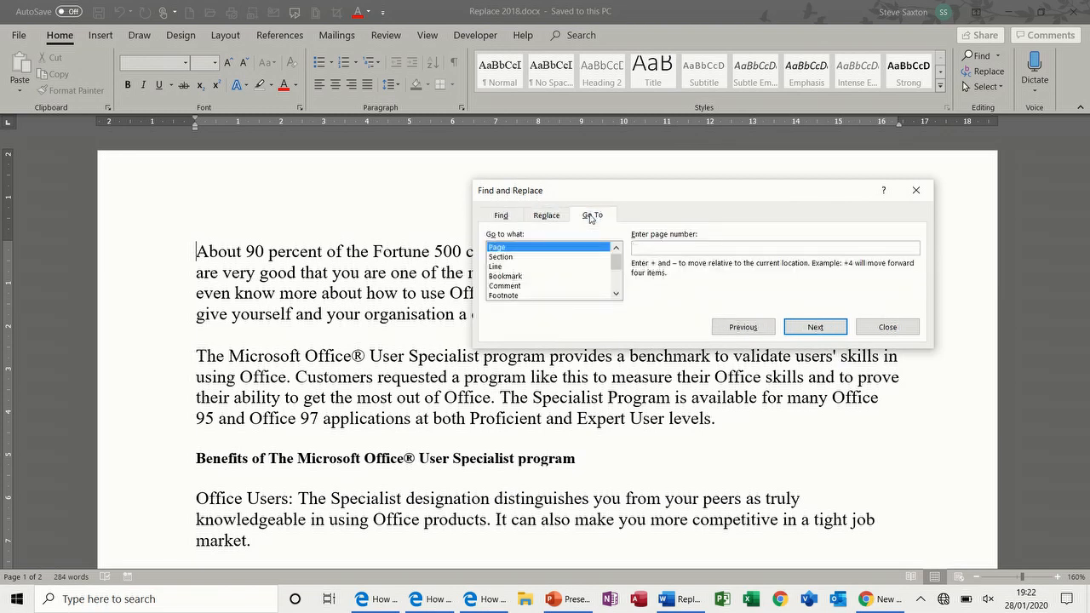
pyautogui.click(544, 217)
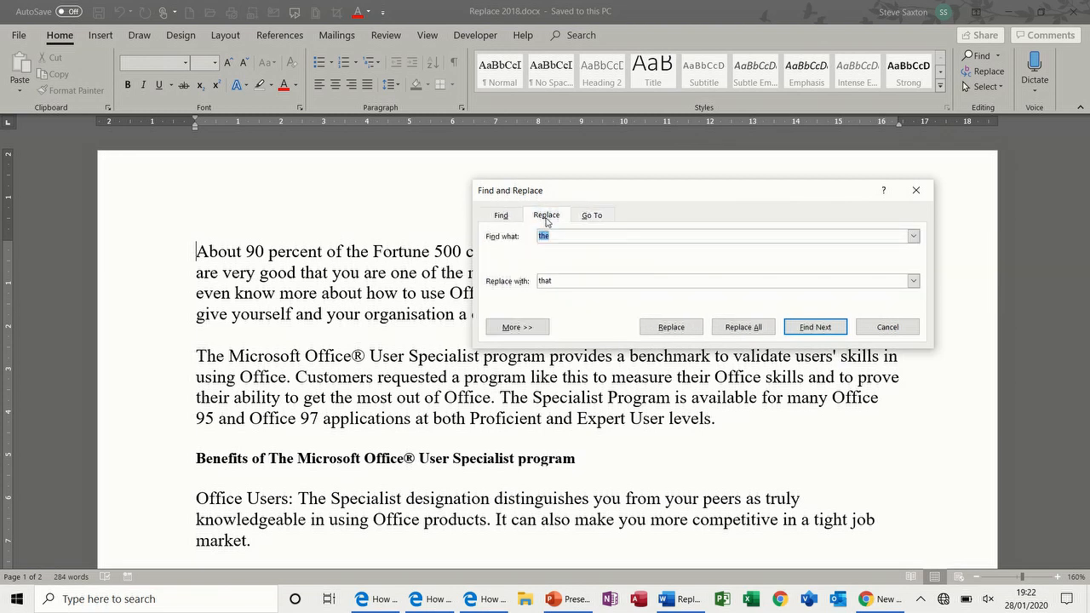
pyautogui.moveTo(600, 201); pyautogui.dragTo(583, 320)
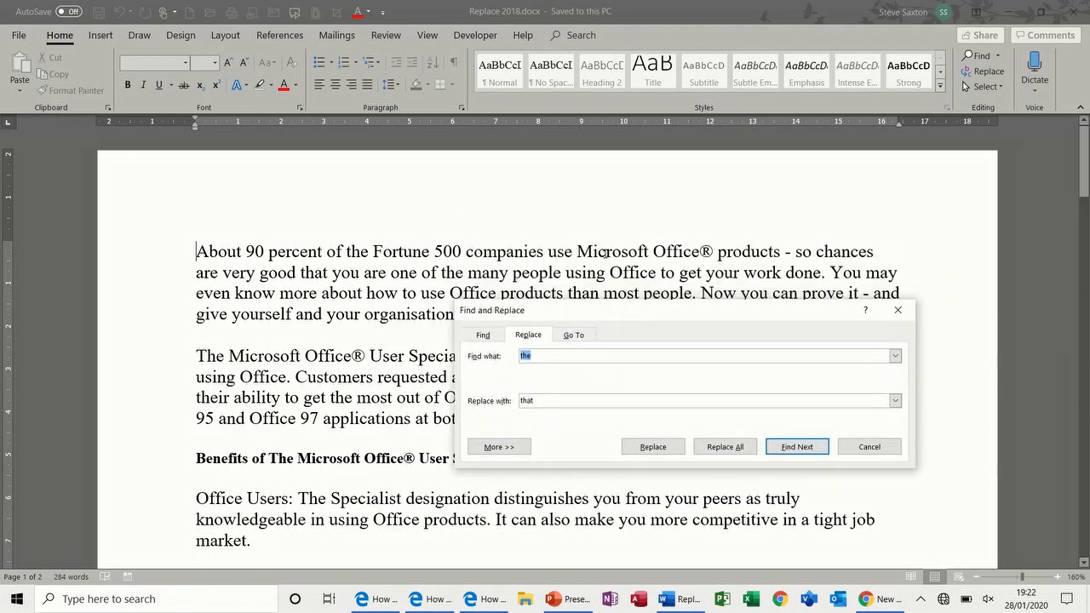
pyautogui.write('Microsoft')
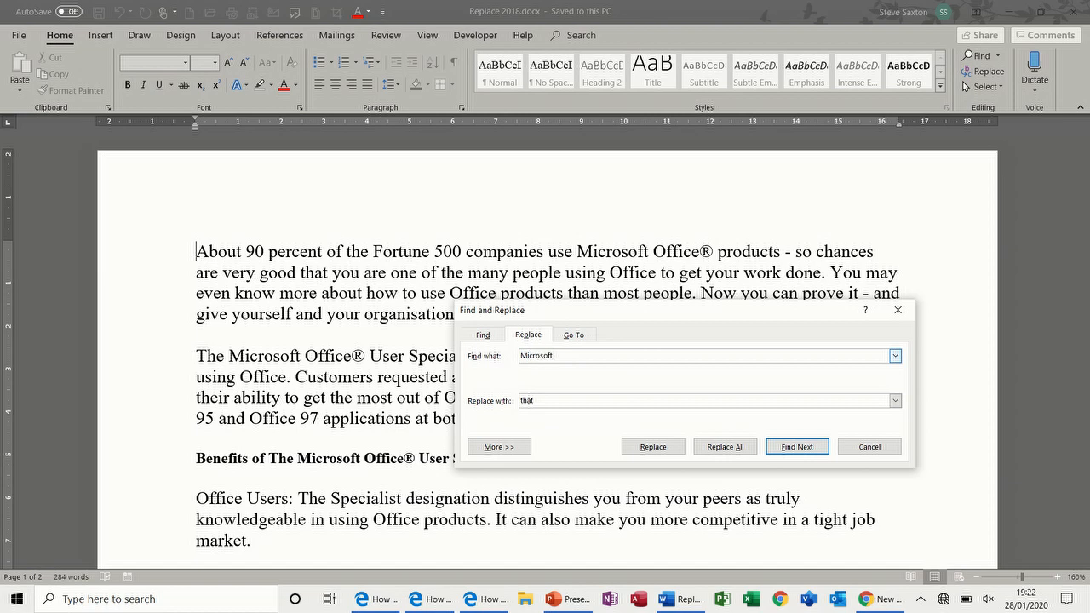
pyautogui.moveTo(541, 400); pyautogui.dragTo(518, 400)
pyautogui.write('Lotus')
# Step: Step through the Microsoft matches, replacing the heading's Microsoft with Lotus until the search finishes
pyautogui.click(653, 446)
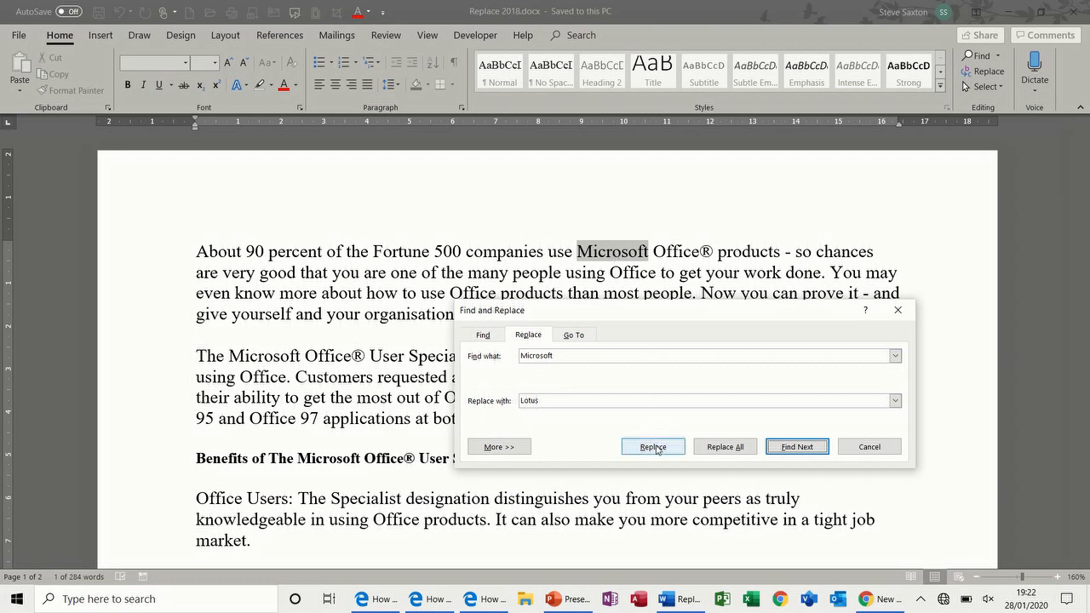
pyautogui.click(781, 449)
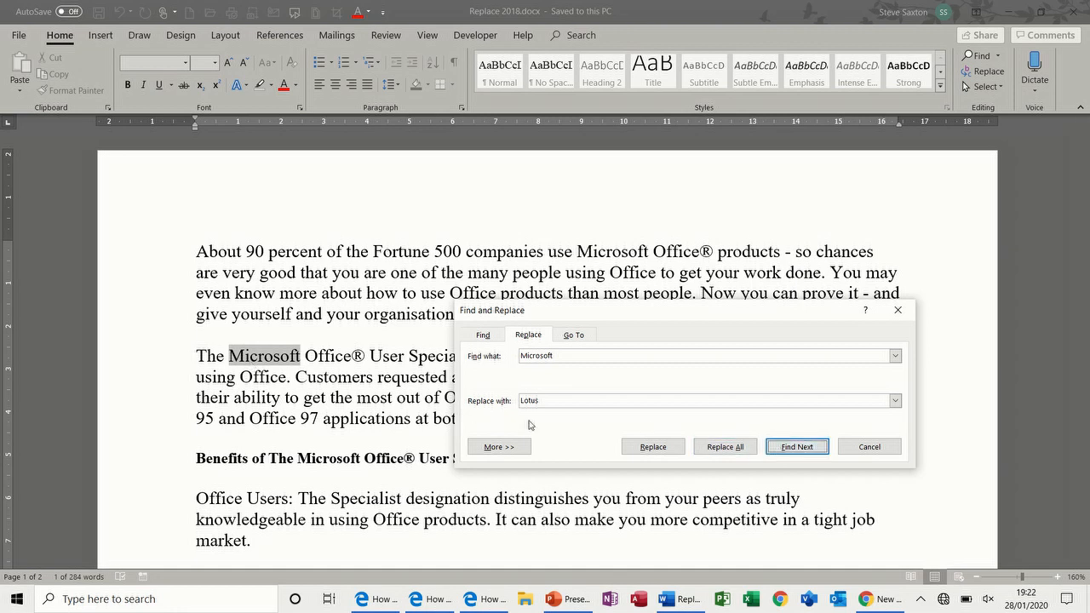
pyautogui.click(652, 448)
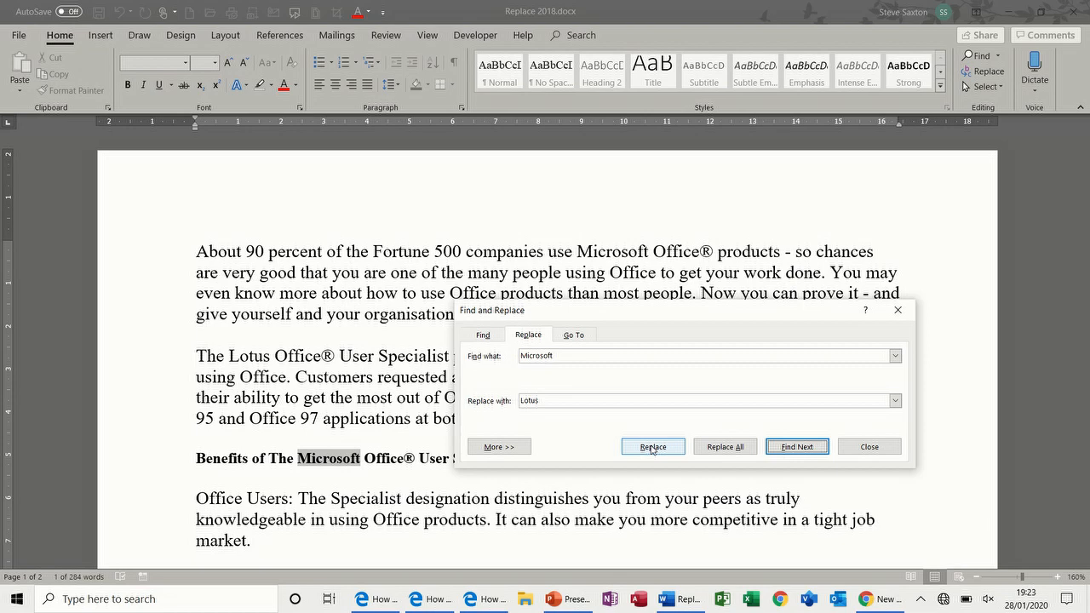
pyautogui.click(652, 447)
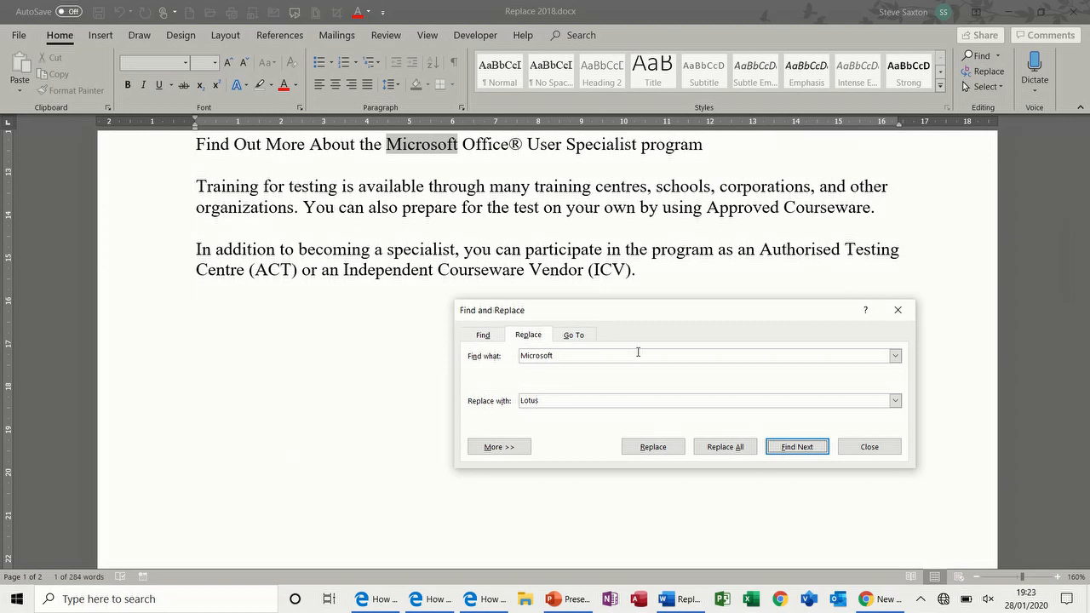
pyautogui.click(652, 446)
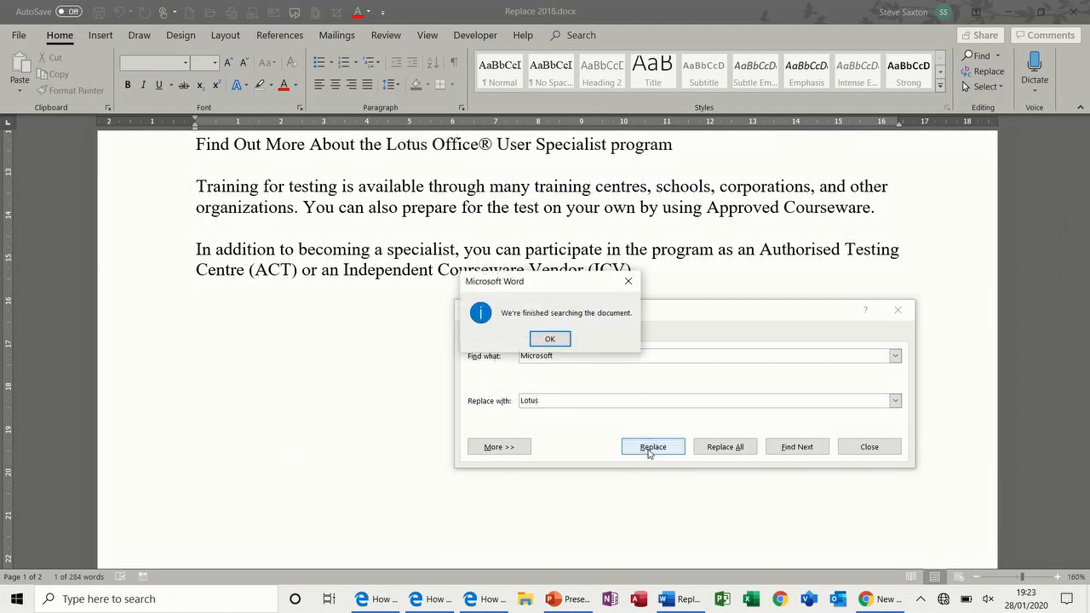
pyautogui.click(550, 339)
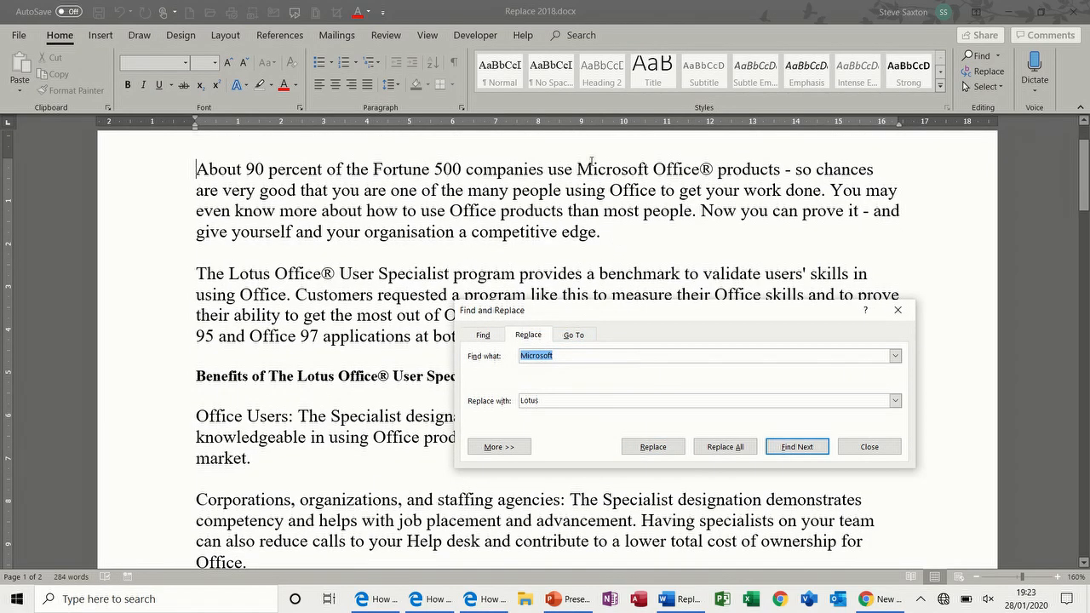
# Step: Replace all 16 occurrences of 'the' with 'that' throughout the document
pyautogui.write('the')
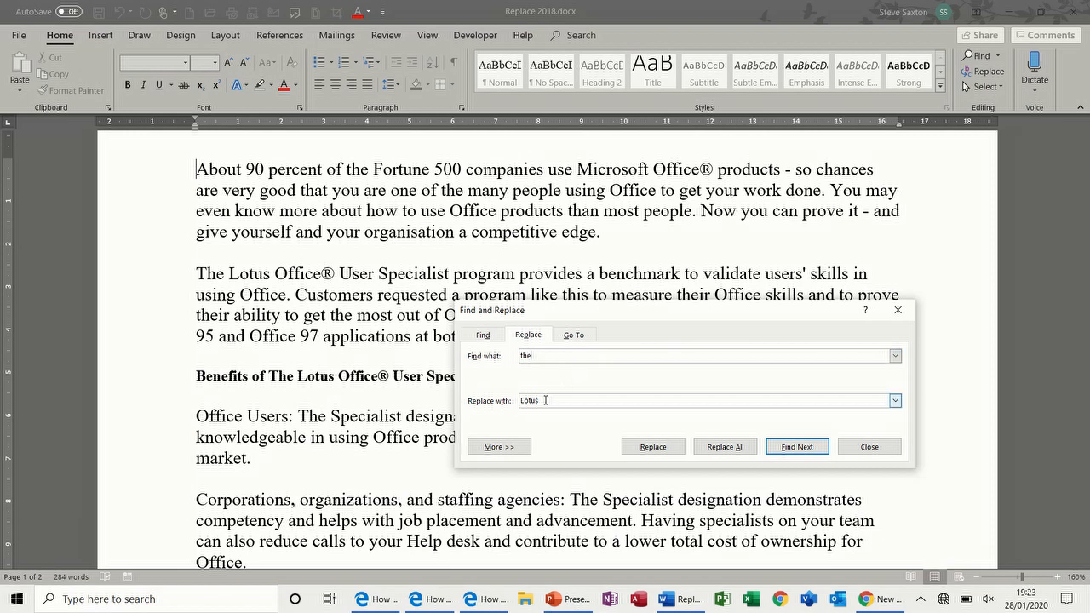
pyautogui.moveTo(545, 400); pyautogui.dragTo(519, 402)
pyautogui.write('that')
pyautogui.click(718, 448)
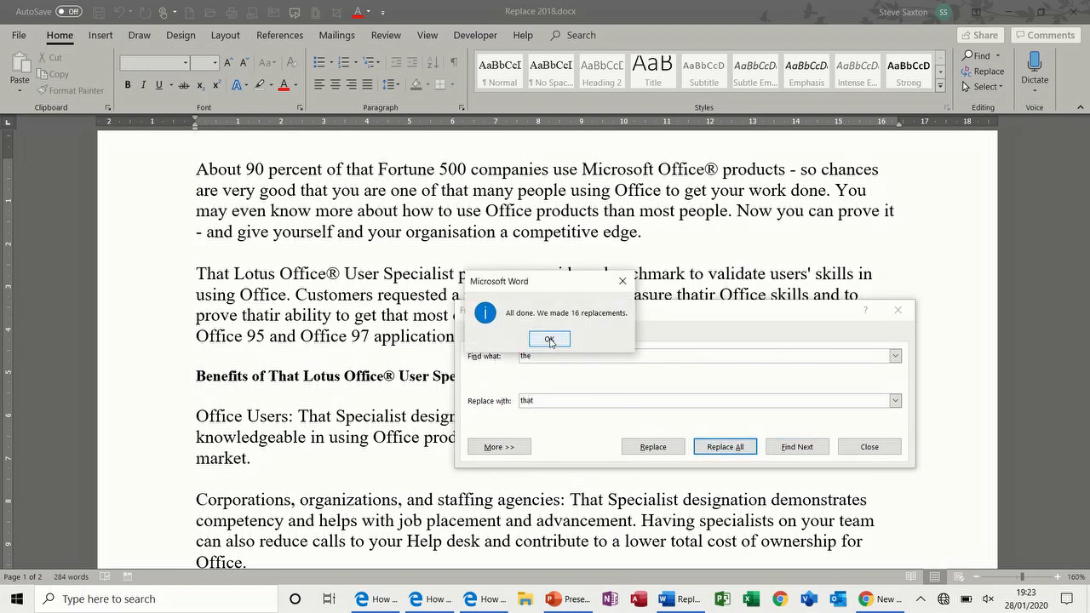
pyautogui.click(549, 339)
# Step: Move the search window aside to inspect the resulting word 'thatir' in the paragraph
pyautogui.moveTo(615, 312); pyautogui.dragTo(442, 403)
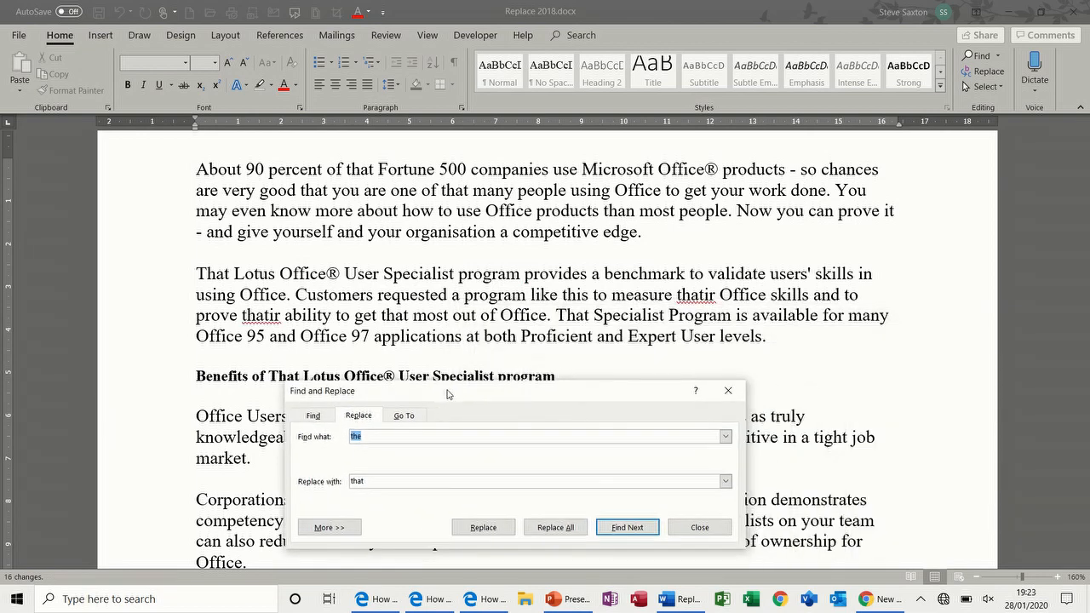
pyautogui.doubleClick(689, 297)
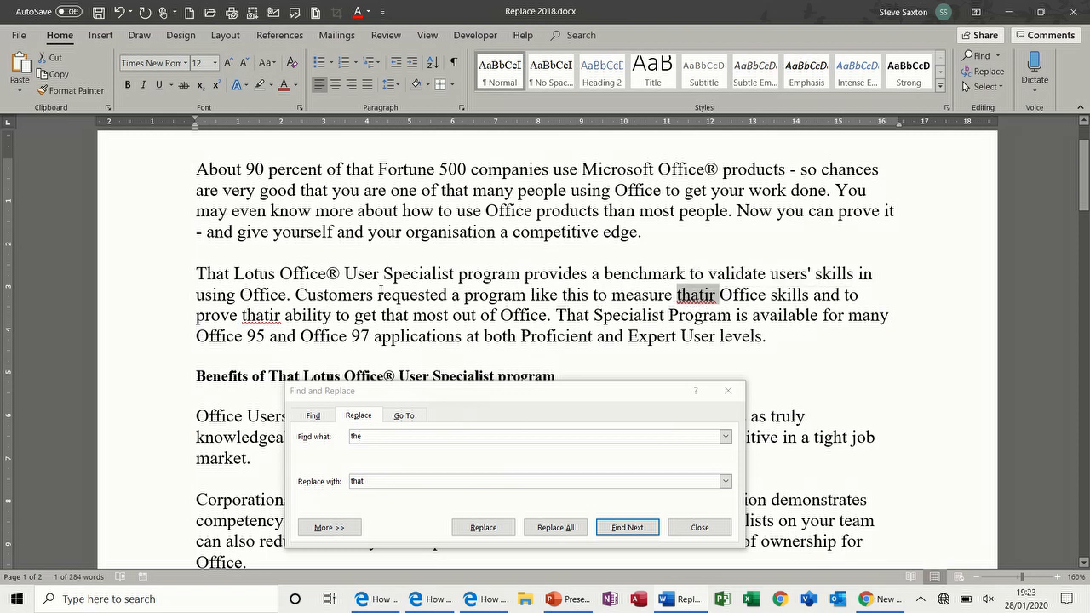
pyautogui.moveTo(469, 390); pyautogui.dragTo(601, 296)
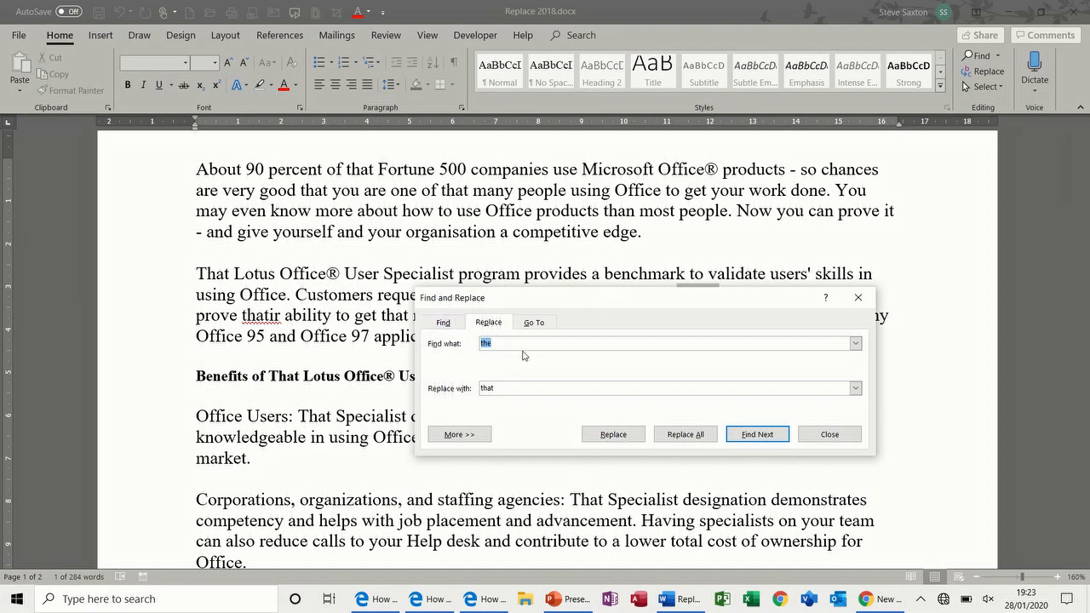
pyautogui.moveTo(562, 302); pyautogui.dragTo(579, 206)
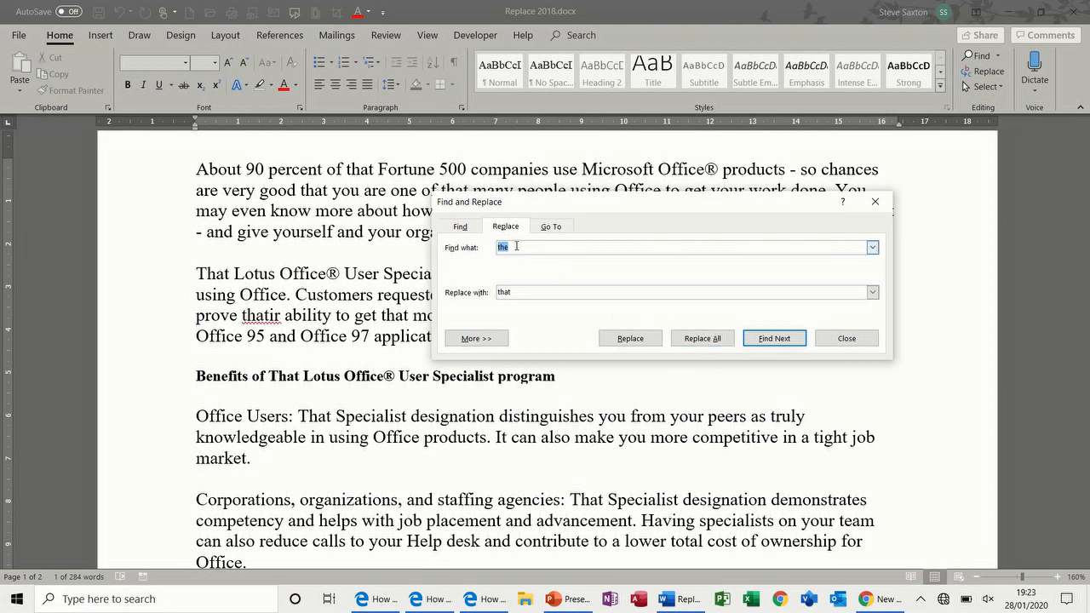
# Step: Set Find what to 'Office' and Replace with to 'Room', with the More search options expanded
pyautogui.write('Office')
pyautogui.moveTo(520, 291); pyautogui.dragTo(497, 292)
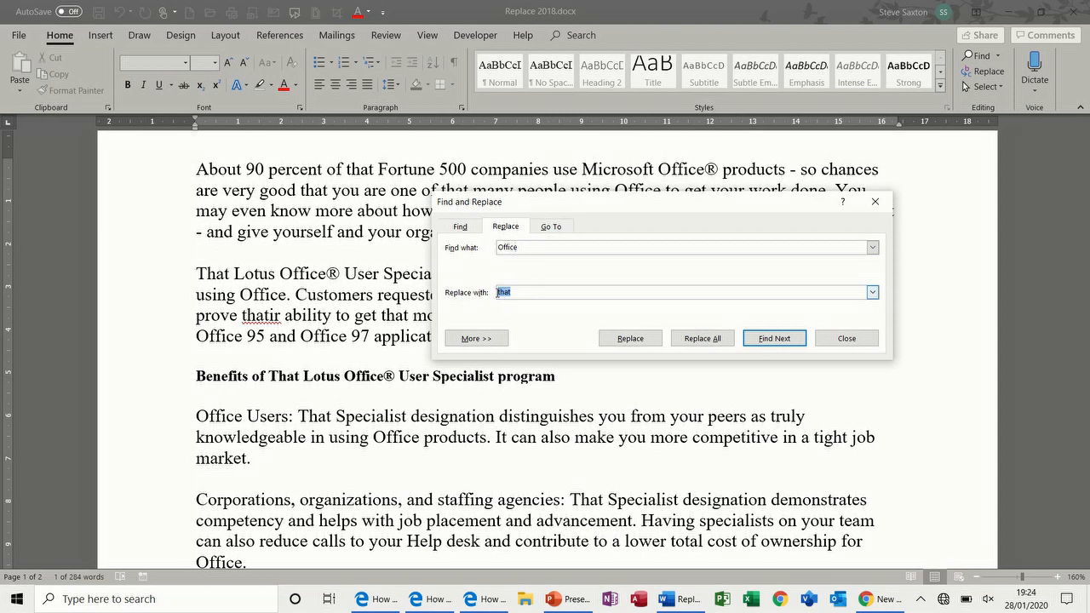
pyautogui.write('Room')
pyautogui.click(493, 338)
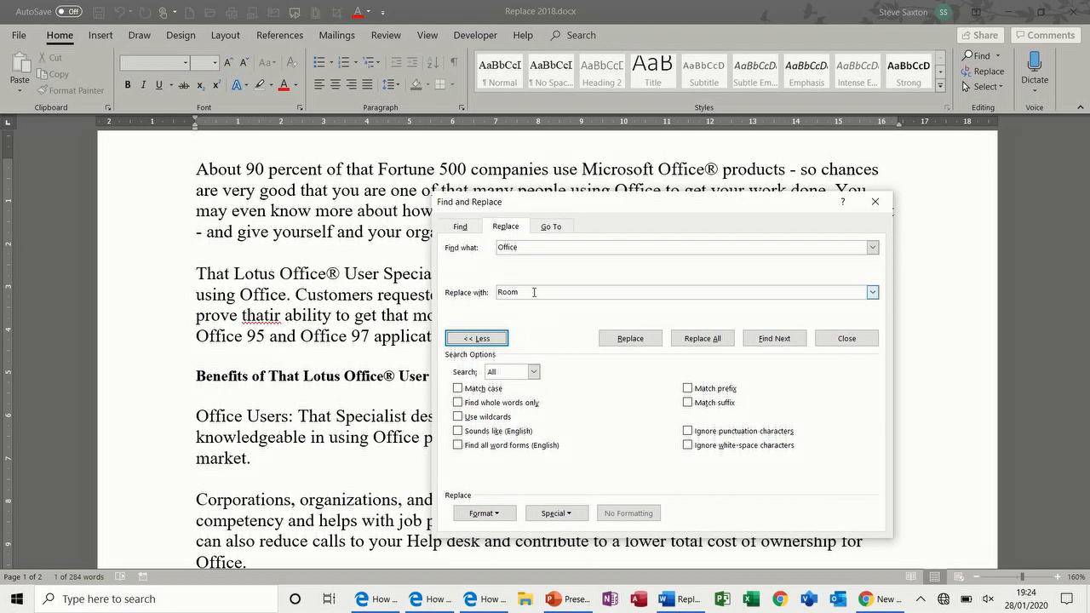
pyautogui.click(534, 292)
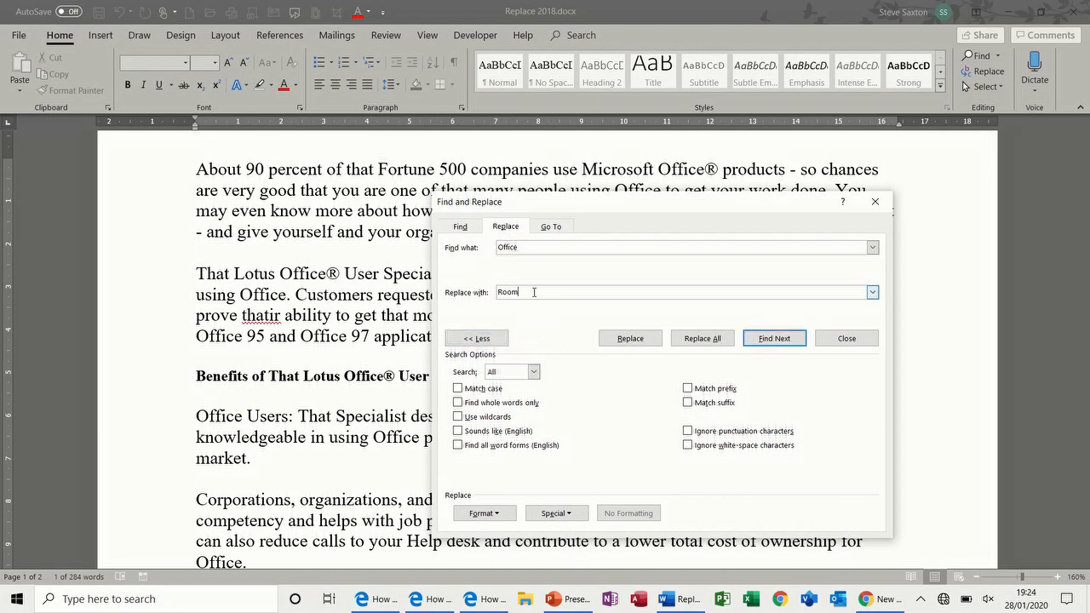
pyautogui.click(482, 339)
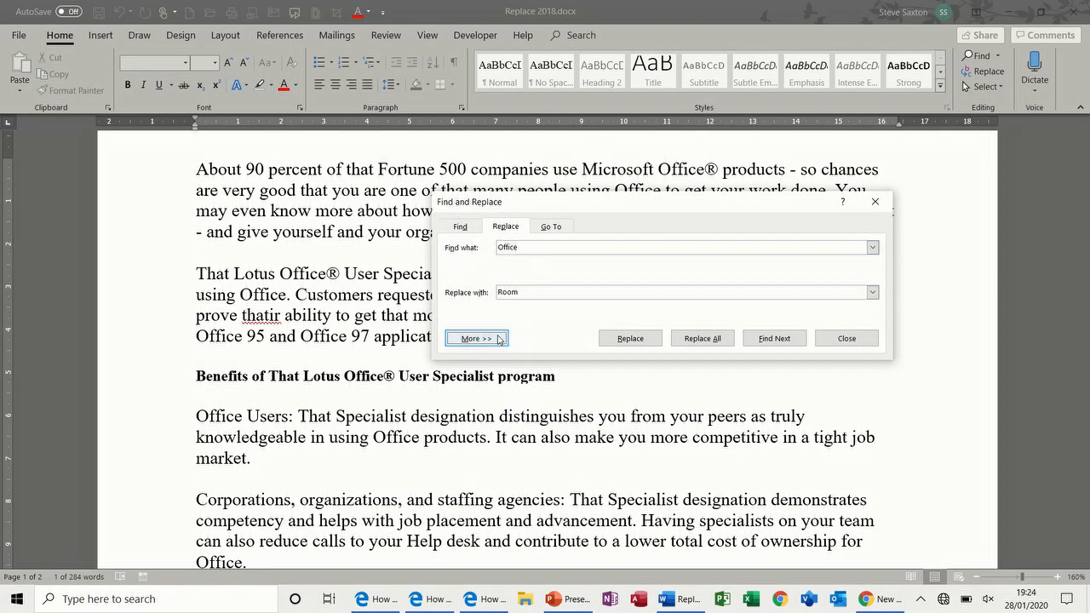
pyautogui.click(498, 339)
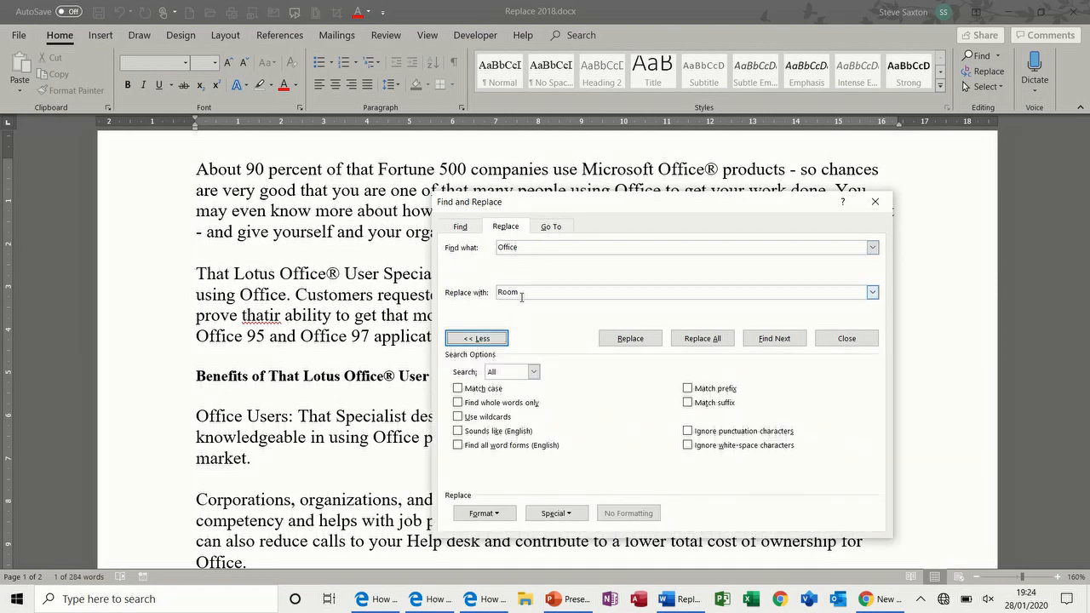
pyautogui.click(521, 295)
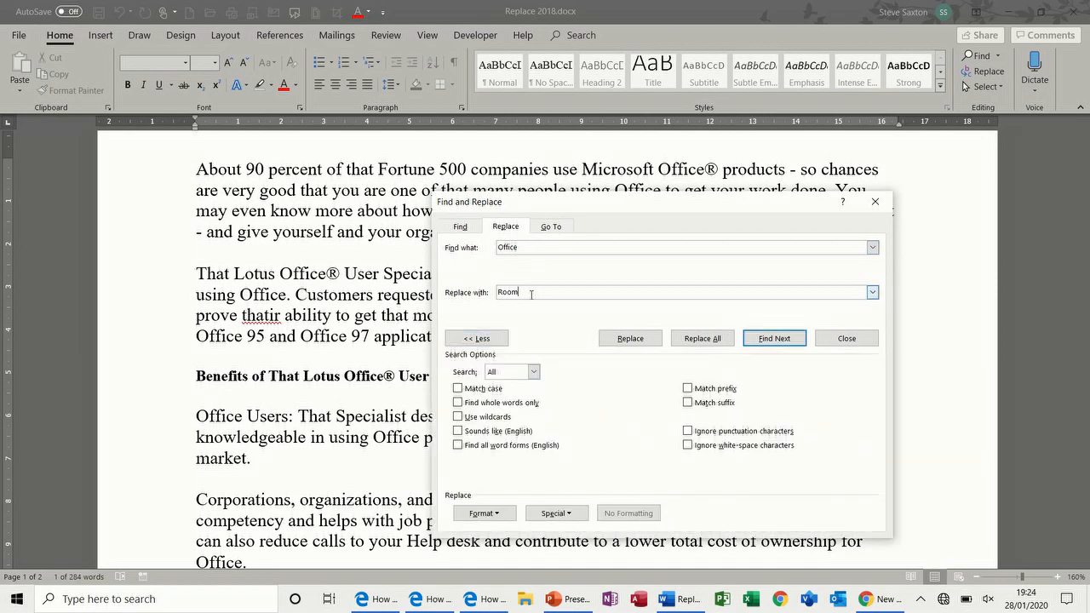
# Step: Format the replacement as 24 pt red text and replace all 14 'Office' matches with 'Room'
pyautogui.click(501, 514)
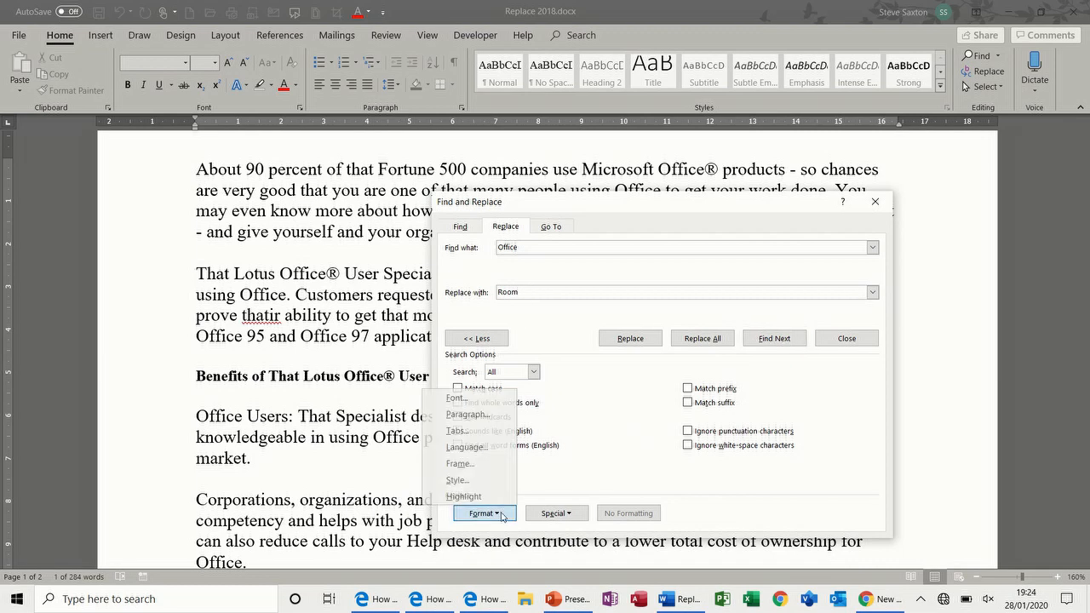
pyautogui.click(456, 398)
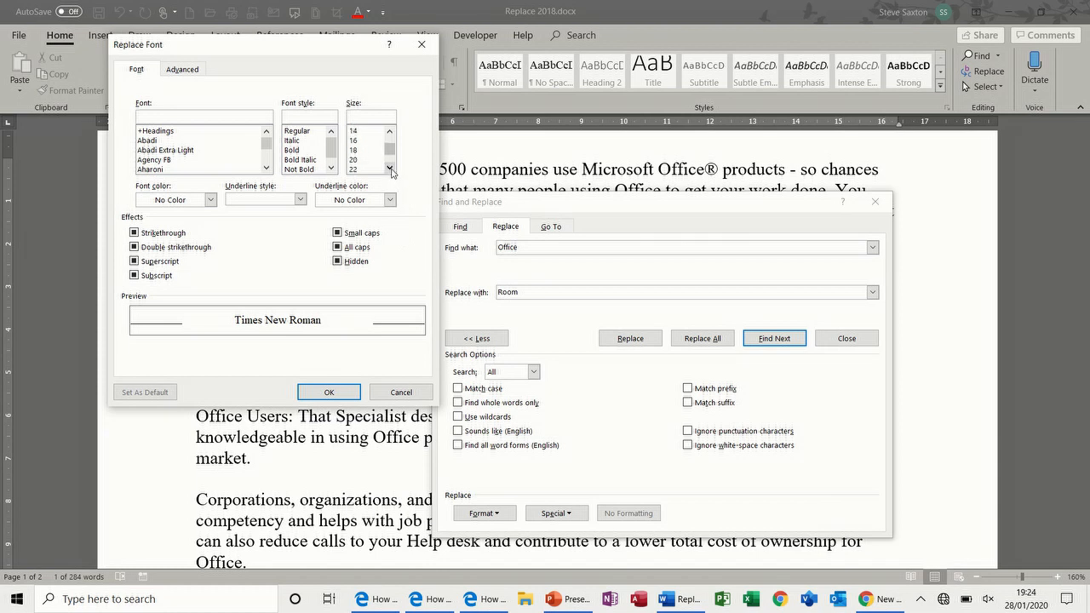
pyautogui.click(365, 159)
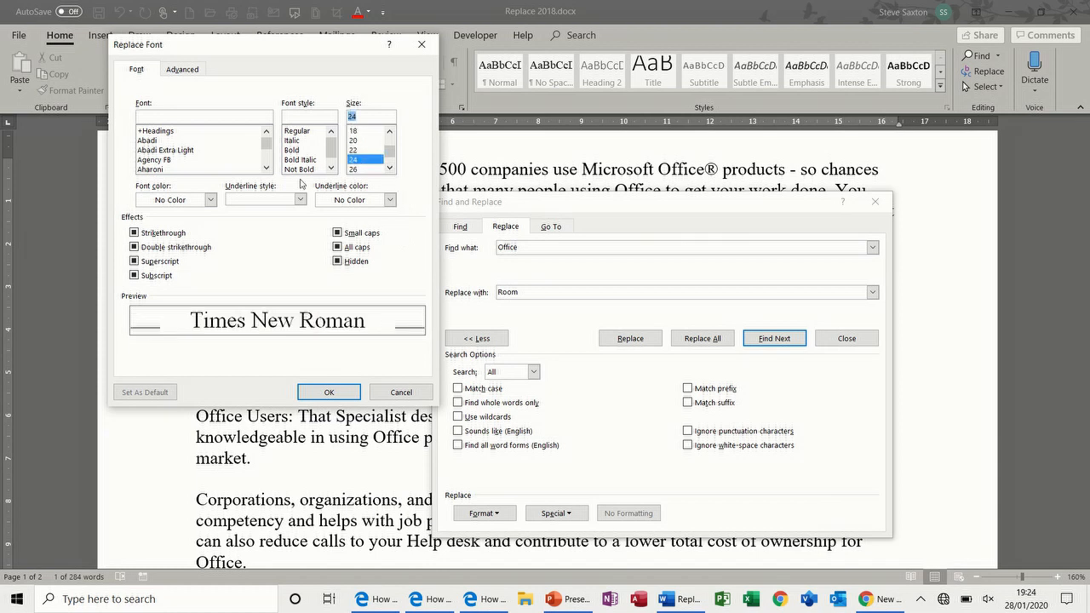
pyautogui.click(210, 200)
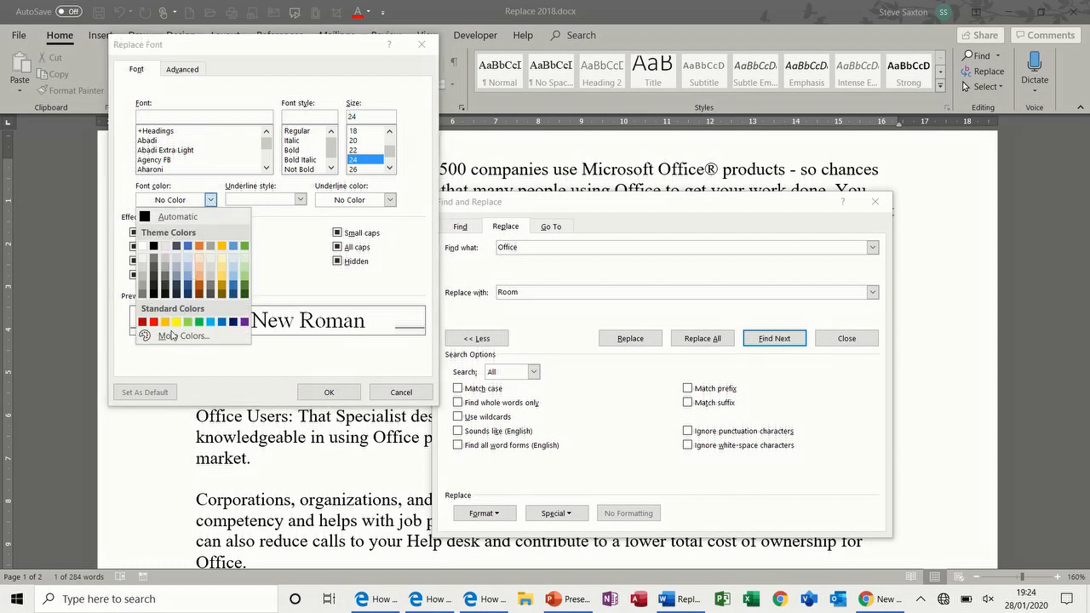
pyautogui.click(321, 394)
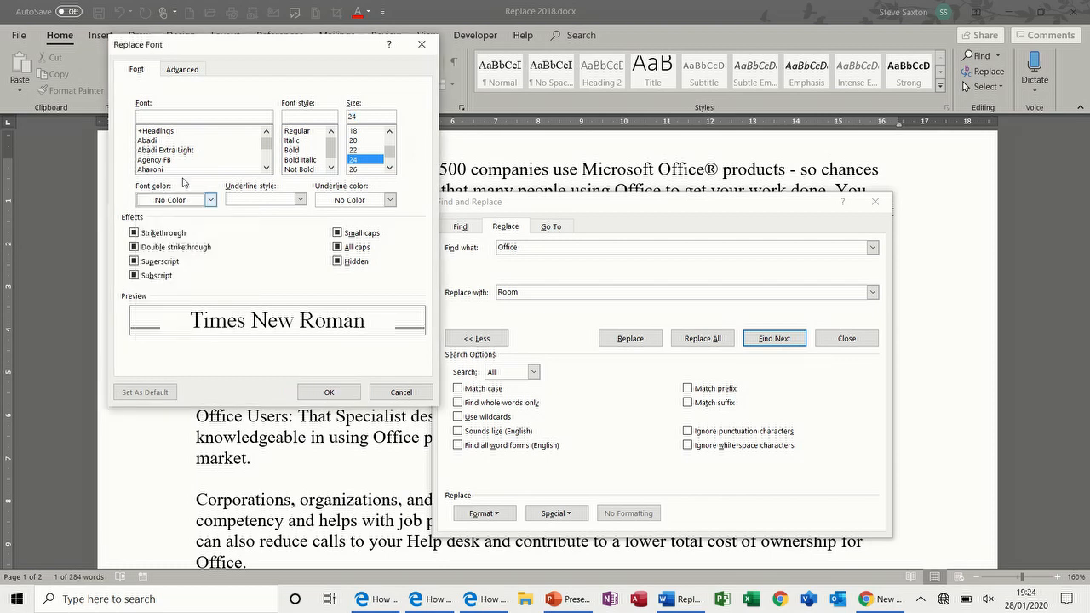
pyautogui.click(211, 200)
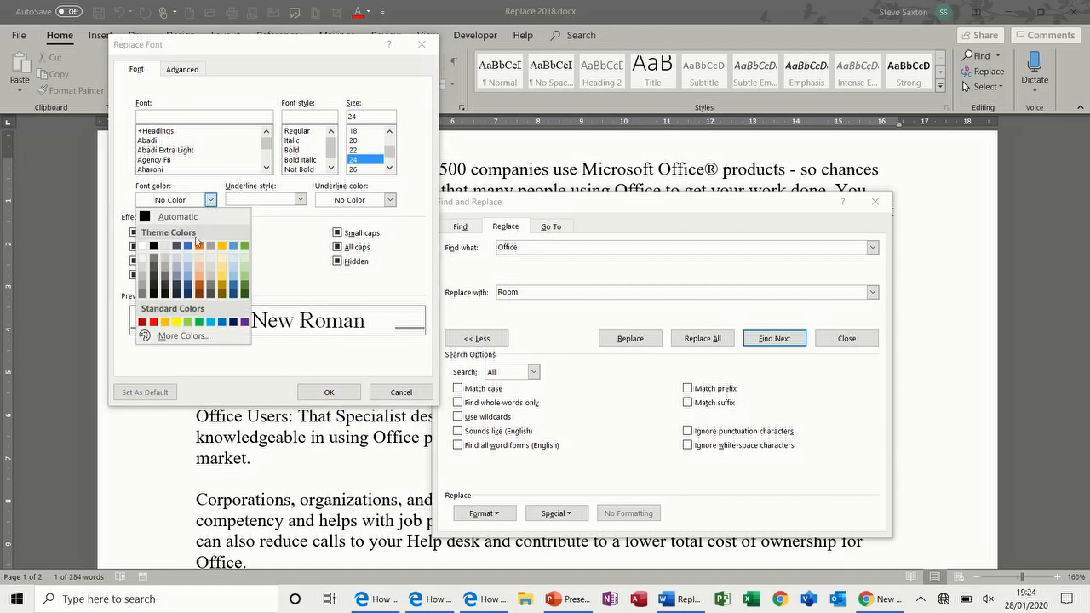
pyautogui.click(154, 321)
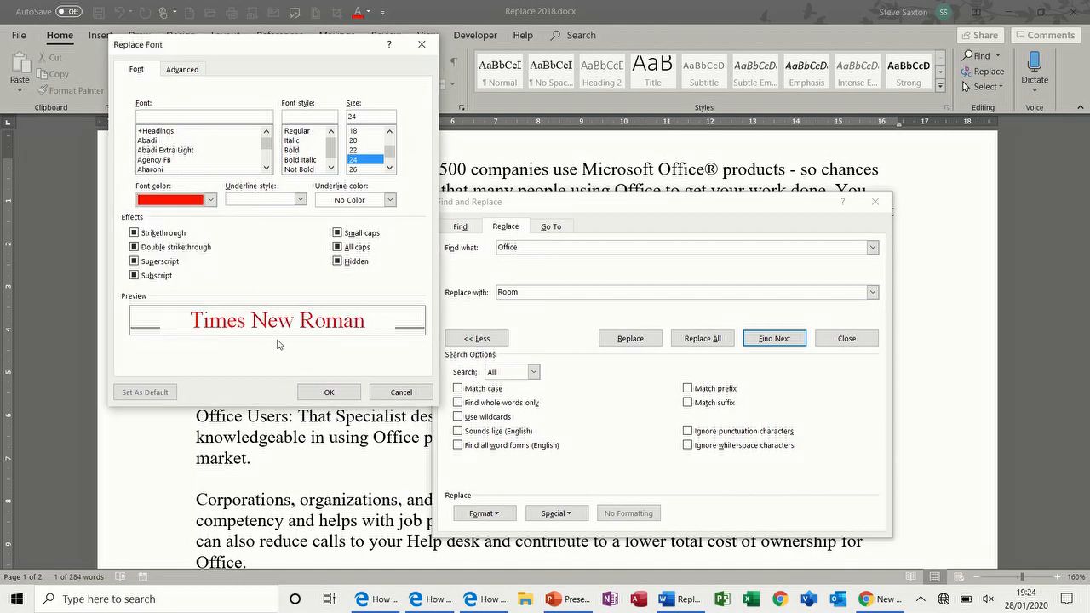
pyautogui.click(329, 392)
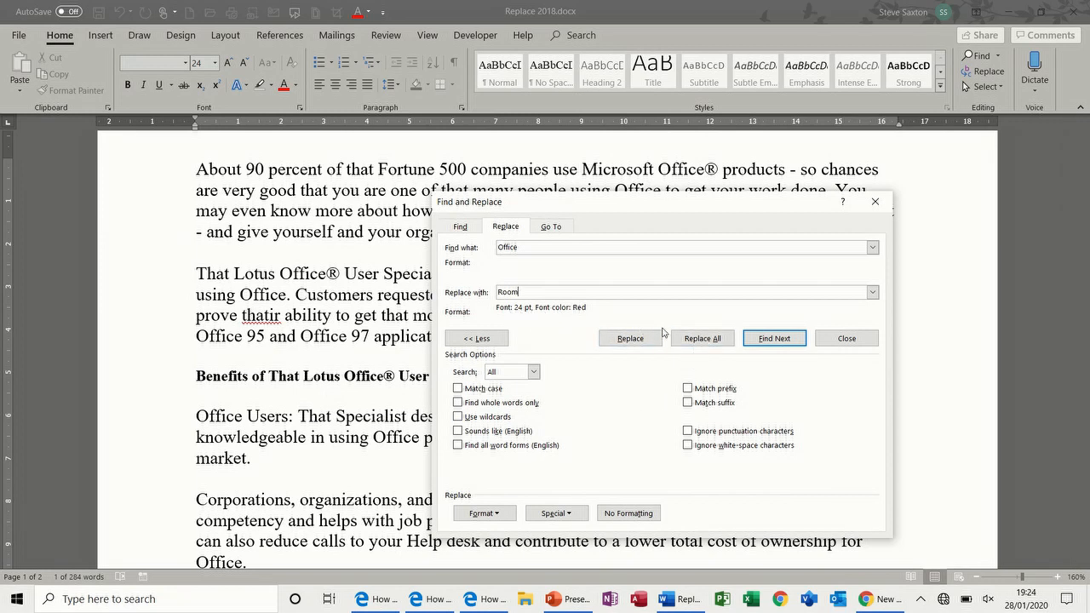
pyautogui.click(700, 338)
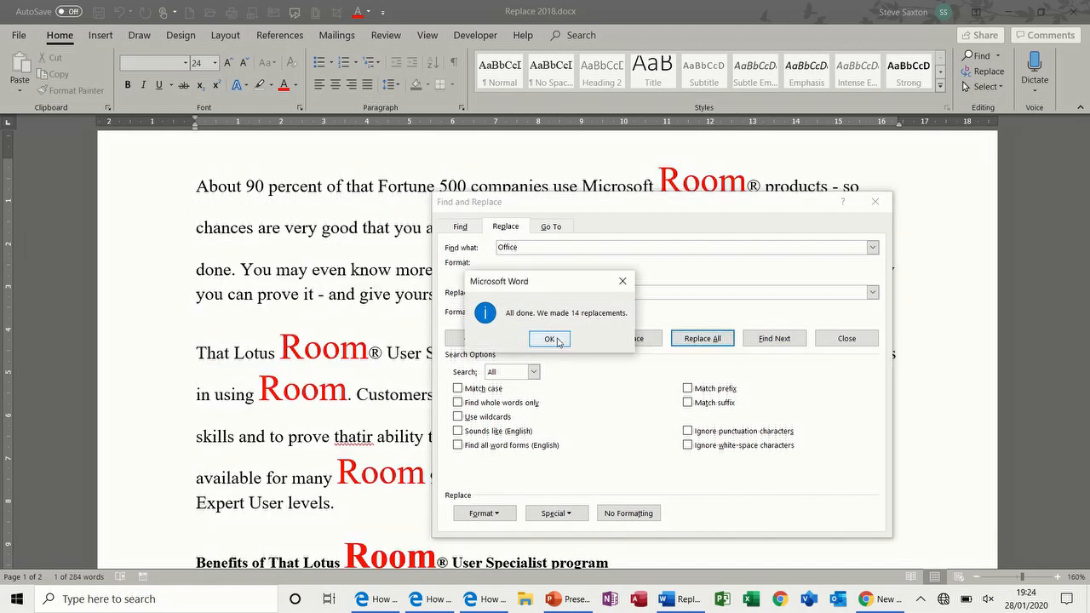
pyautogui.click(549, 339)
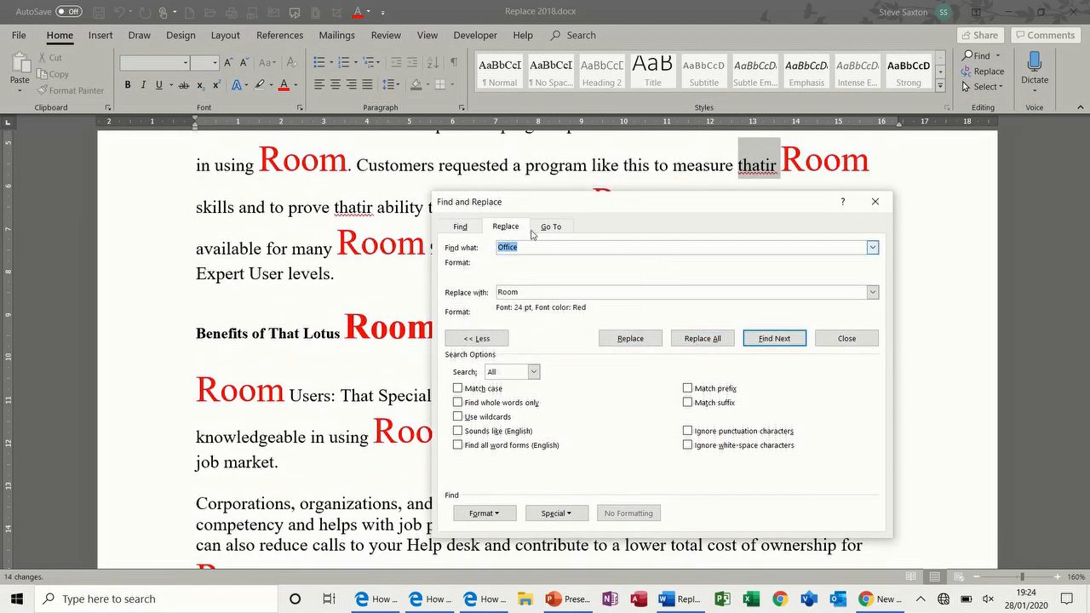
# Step: Set Find what to 'Specialist' and Replace with to 'Expert', clearing the previous red 24 pt formatting
pyautogui.moveTo(583, 204)
pyautogui.mouseDown()
pyautogui.moveTo(715, 202)
pyautogui.moveTo(535, 255)
pyautogui.moveTo(579, 196)
pyautogui.moveTo(568, 207)
pyautogui.mouseUp()
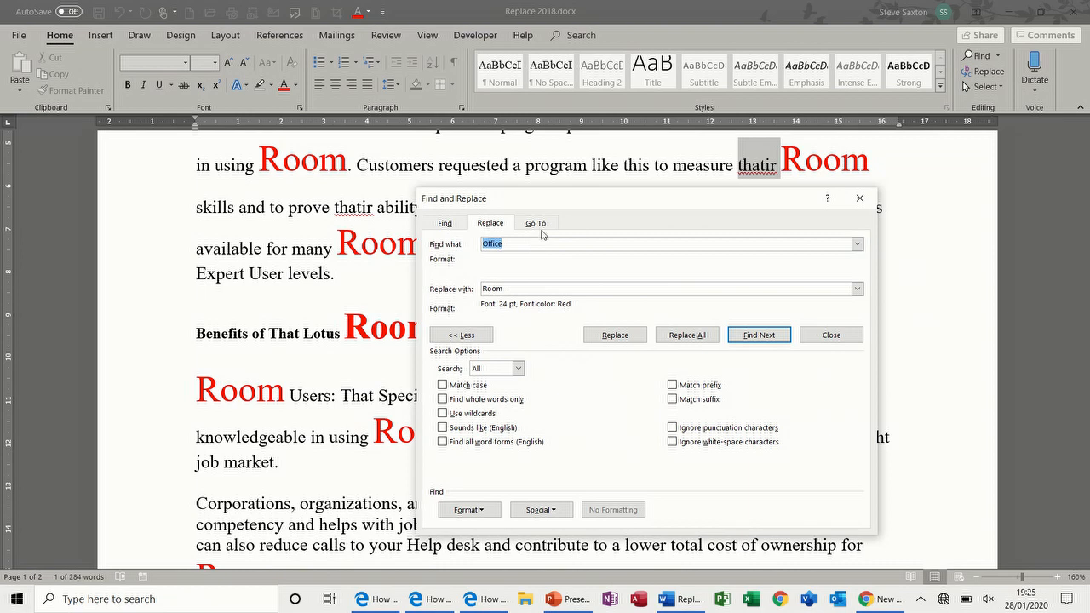
pyautogui.write('Specialist')
pyautogui.doubleClick(490, 289)
pyautogui.write('Expert')
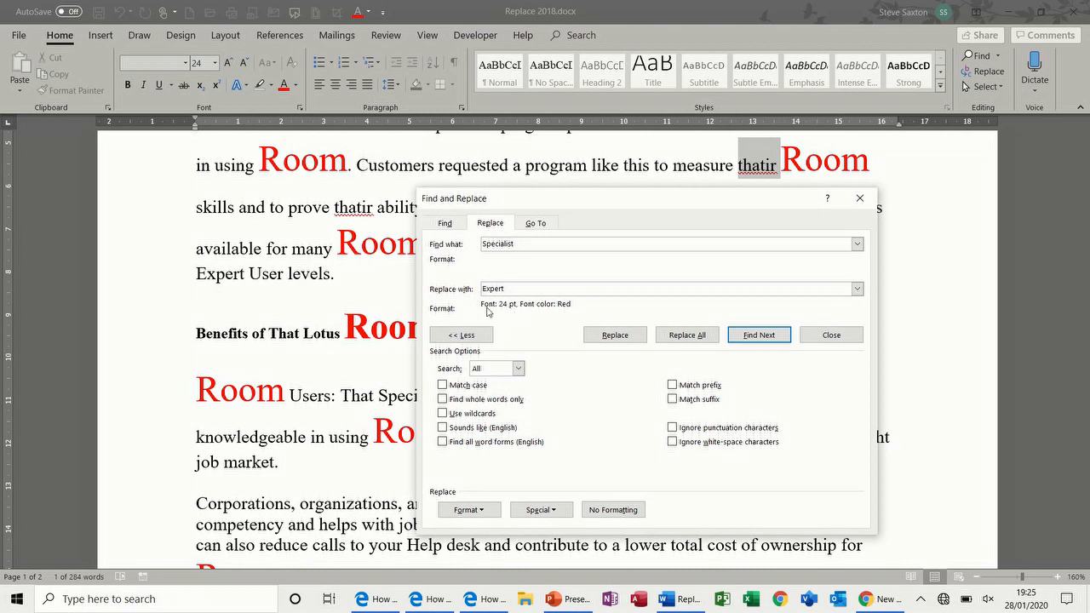
pyautogui.click(624, 514)
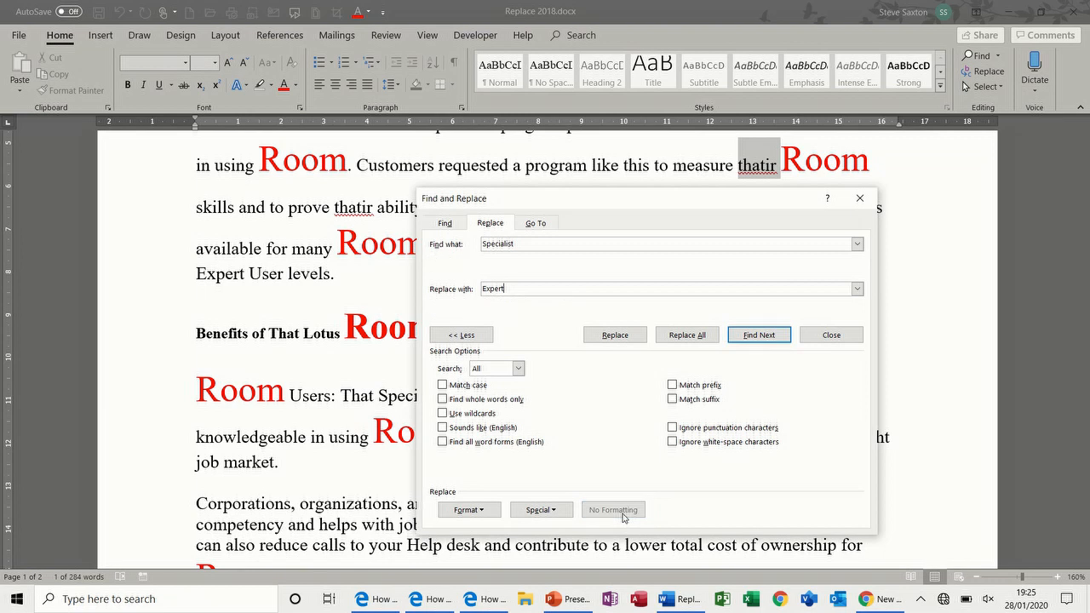
# Step: Format the replacement as blue, double-underlined 20 pt text and replace all Specialist matches
pyautogui.click(486, 510)
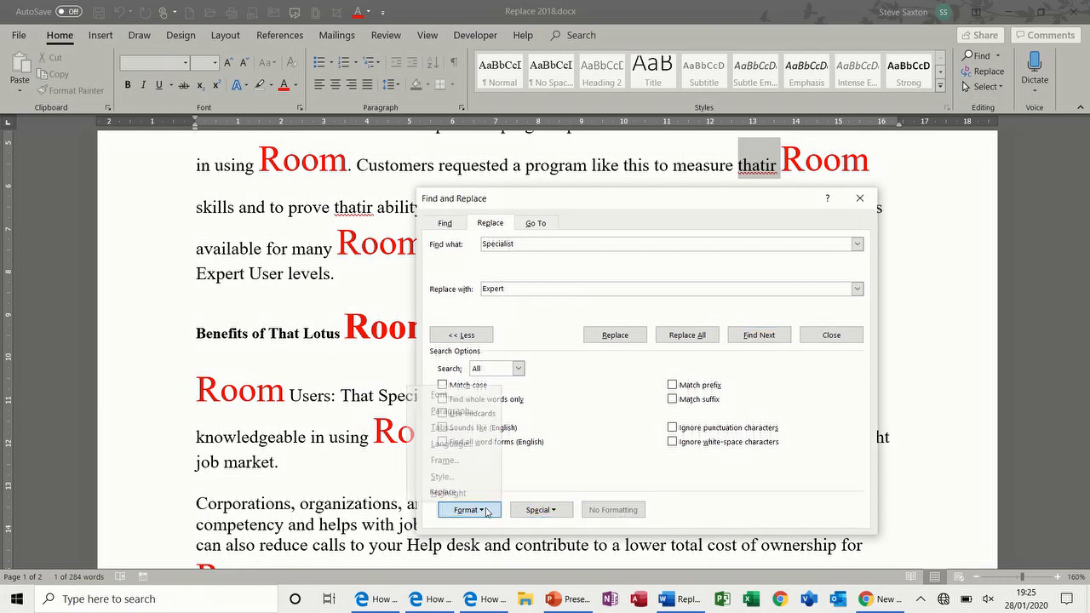
pyautogui.click(457, 395)
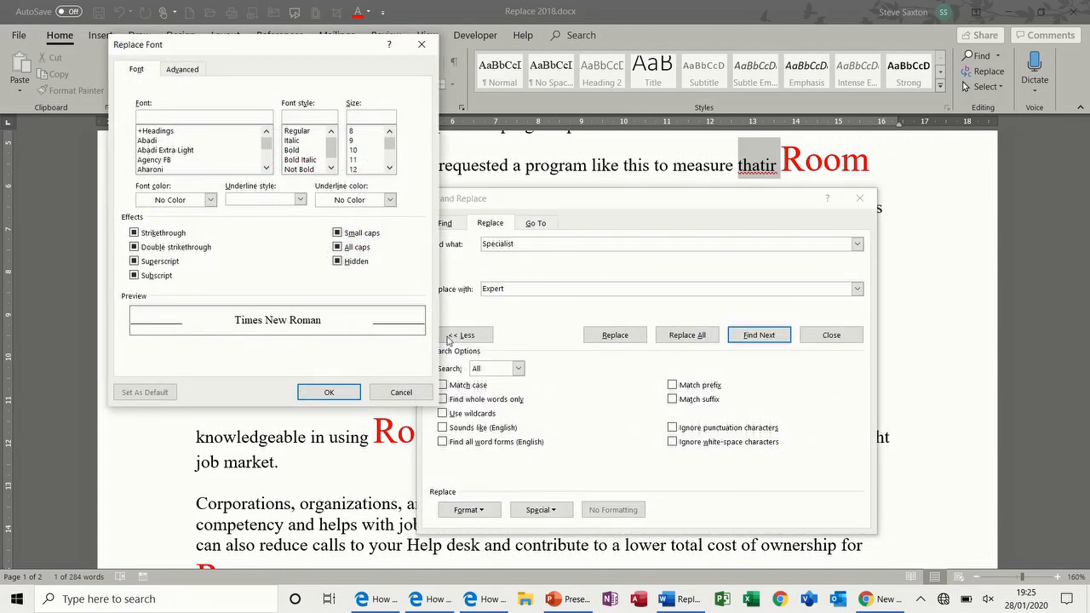
pyautogui.click(210, 199)
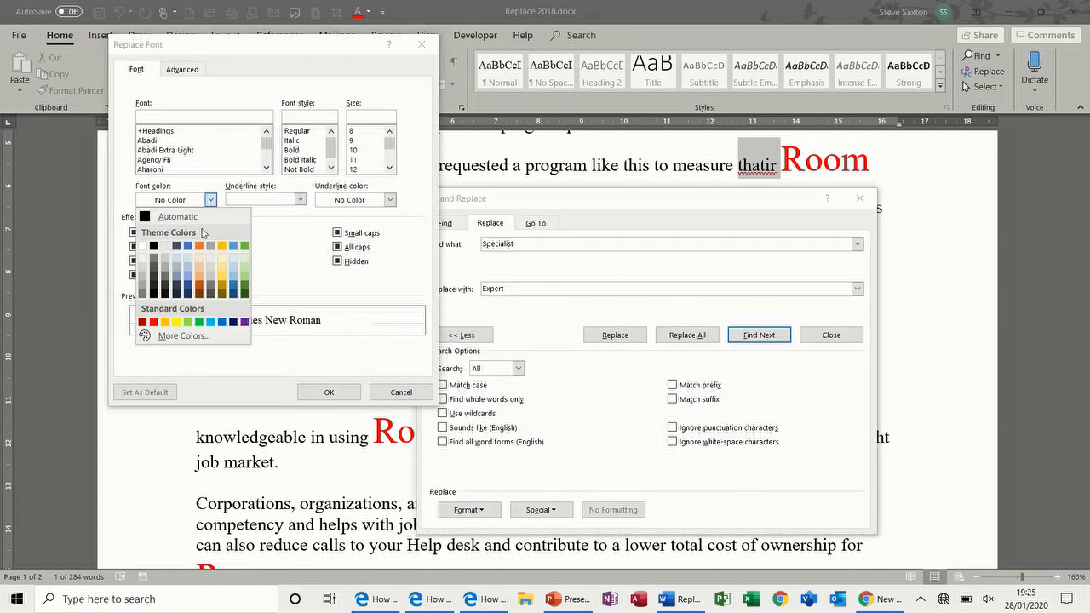
pyautogui.click(188, 246)
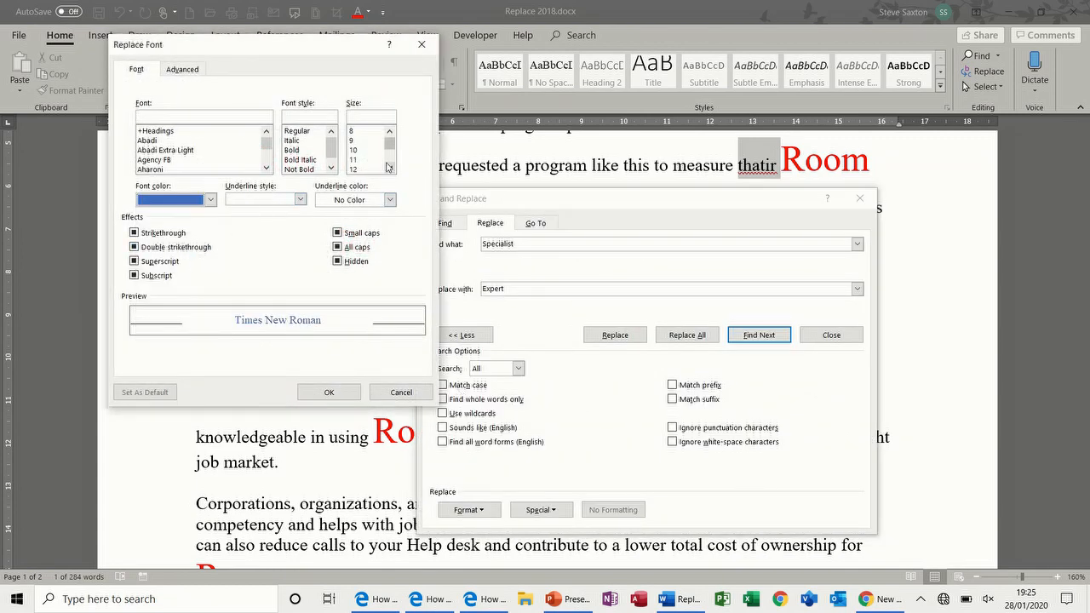
pyautogui.click(298, 199)
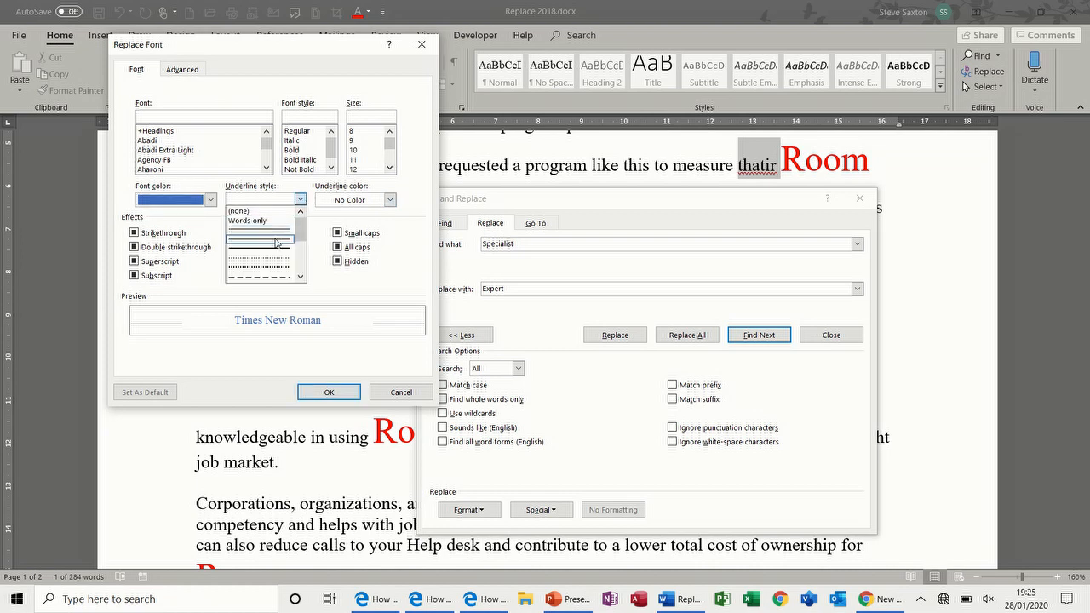
pyautogui.click(275, 240)
pyautogui.click(390, 168)
pyautogui.click(390, 168)
pyautogui.click(390, 167)
pyautogui.click(390, 168)
pyautogui.click(366, 169)
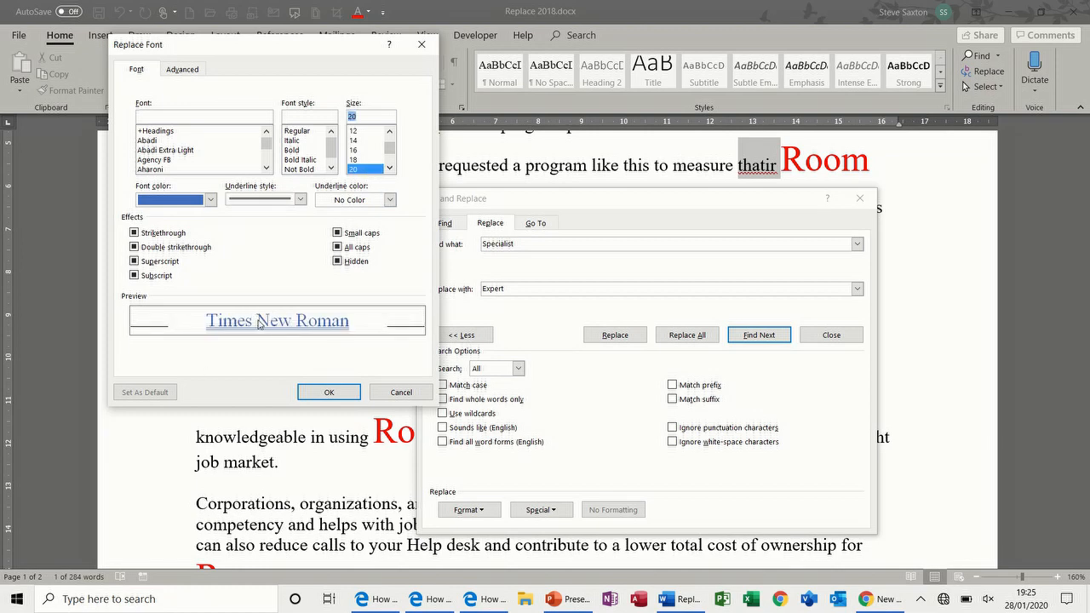
pyautogui.click(317, 390)
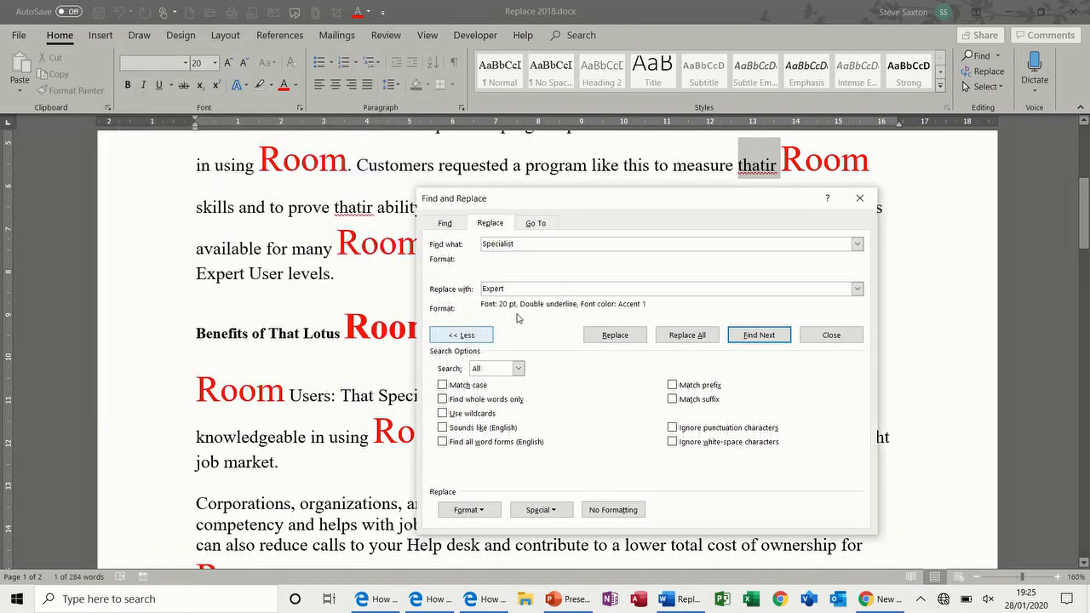
pyautogui.click(680, 335)
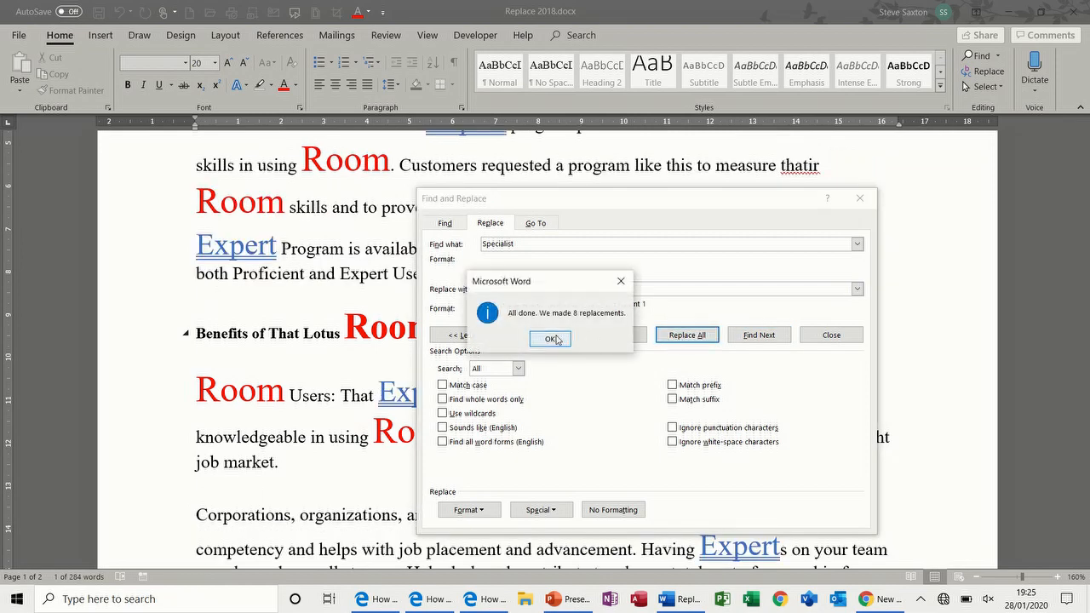
pyautogui.click(555, 341)
# Step: Clear the replacement formatting and set Find what to 'Program' and Replace with to 'Event'
pyautogui.moveTo(587, 201); pyautogui.dragTo(656, 197)
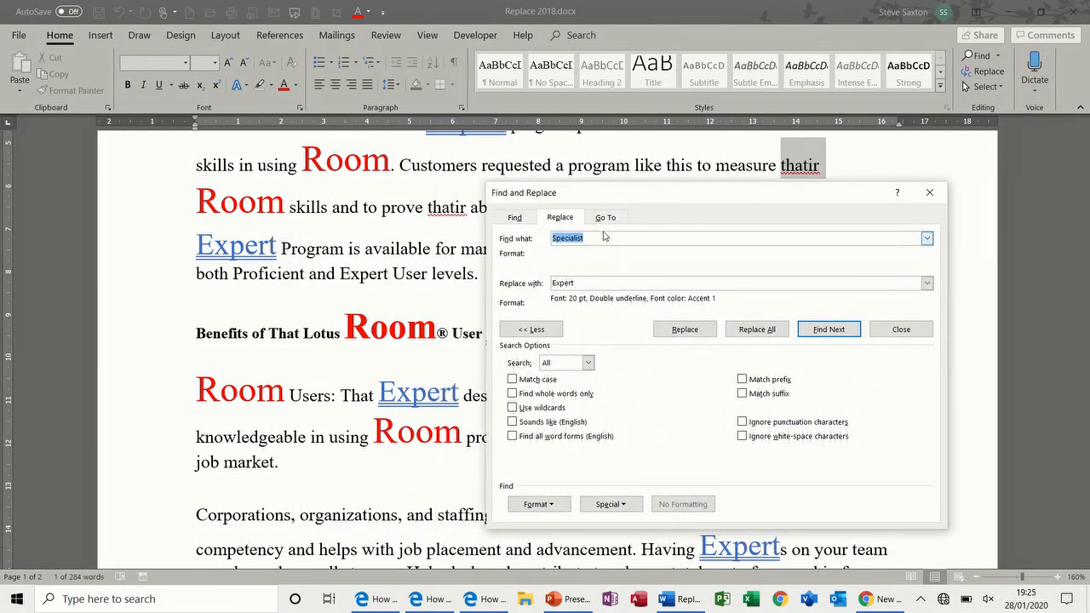
pyautogui.click(594, 283)
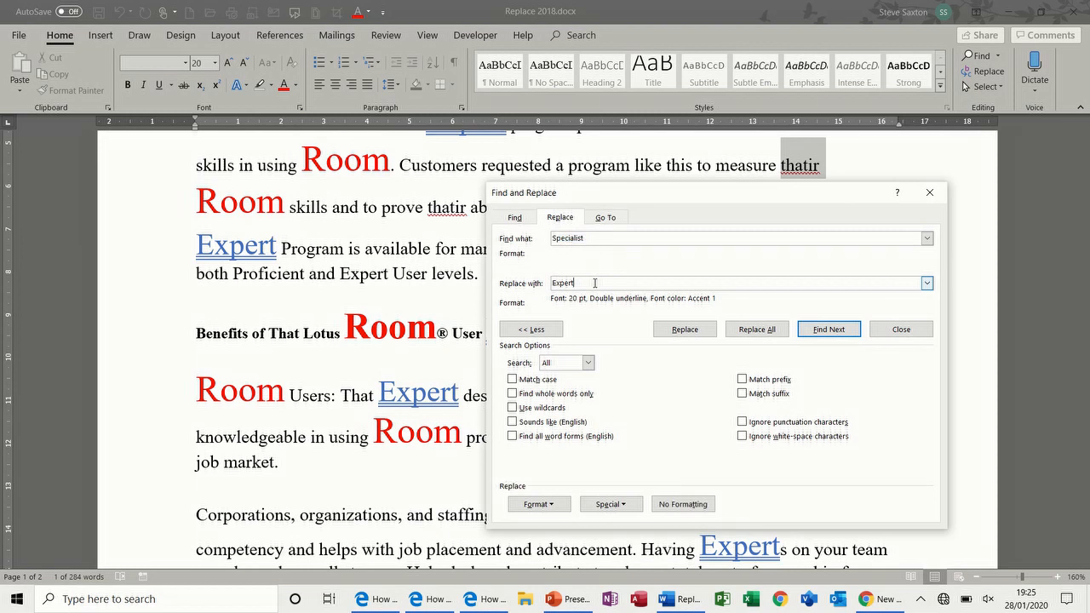
pyautogui.click(680, 506)
pyautogui.moveTo(593, 237); pyautogui.dragTo(542, 240)
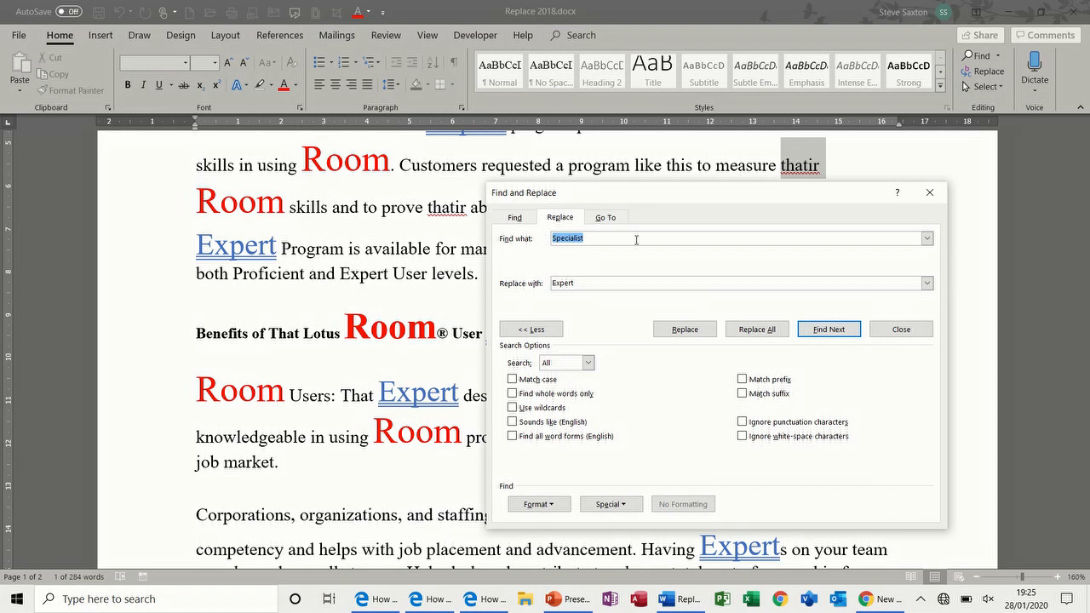
pyautogui.write('Program')
pyautogui.moveTo(613, 282); pyautogui.dragTo(523, 278)
pyautogui.write('E')
# Step: Format the replacement as bold orange 36 pt text and replace all 7 Program matches
pyautogui.click(545, 503)
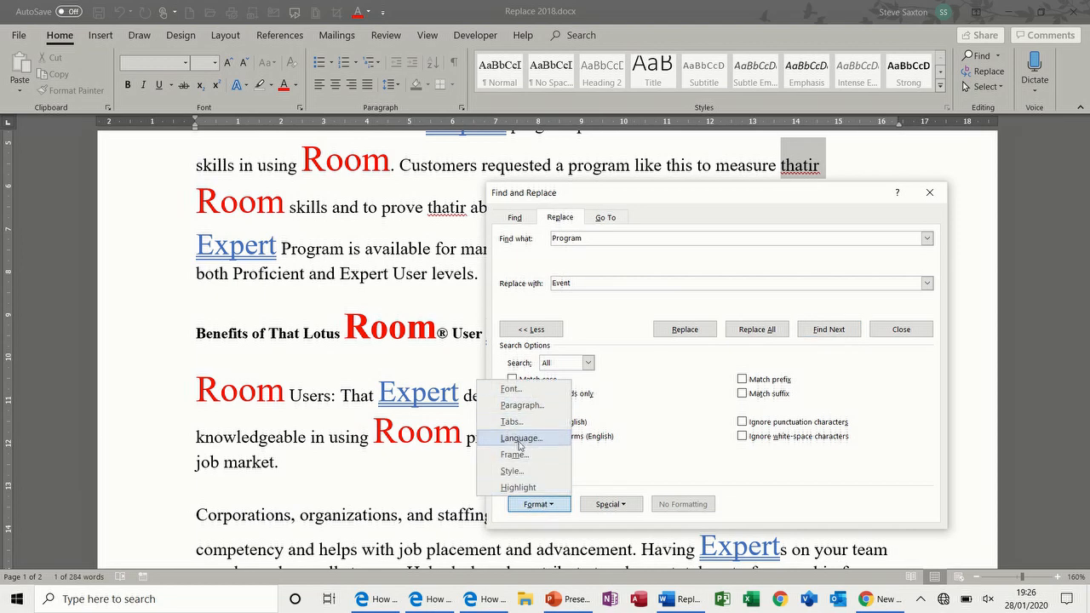
pyautogui.click(510, 389)
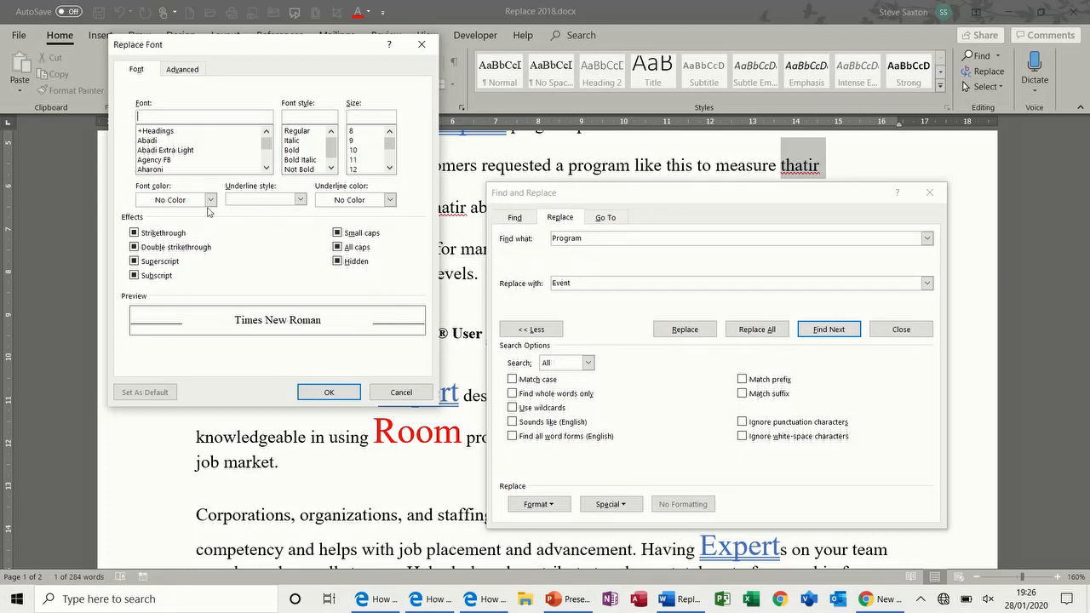
pyautogui.click(209, 200)
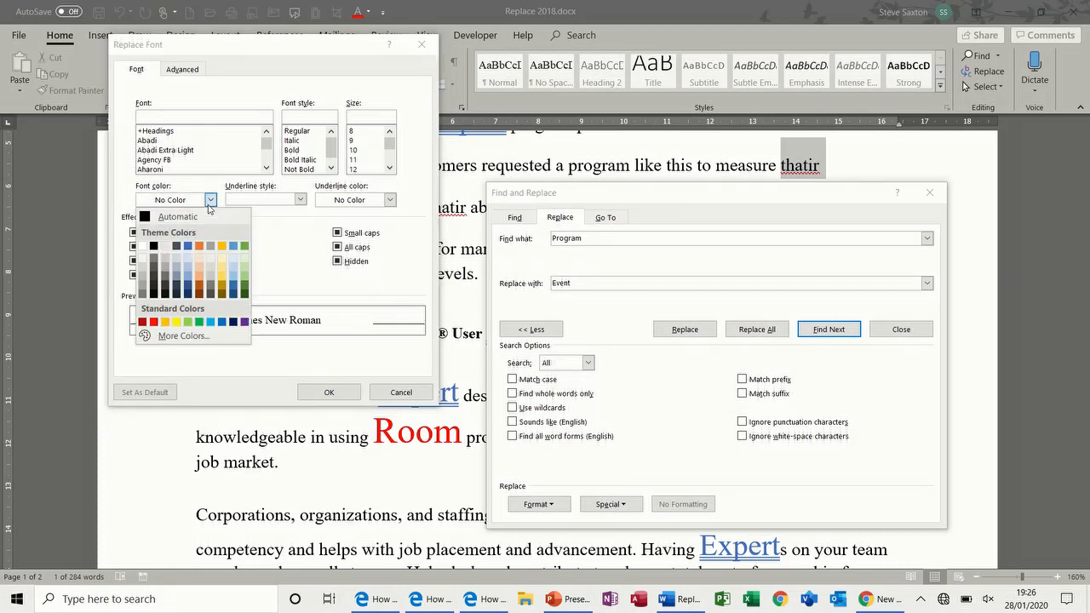
pyautogui.click(165, 320)
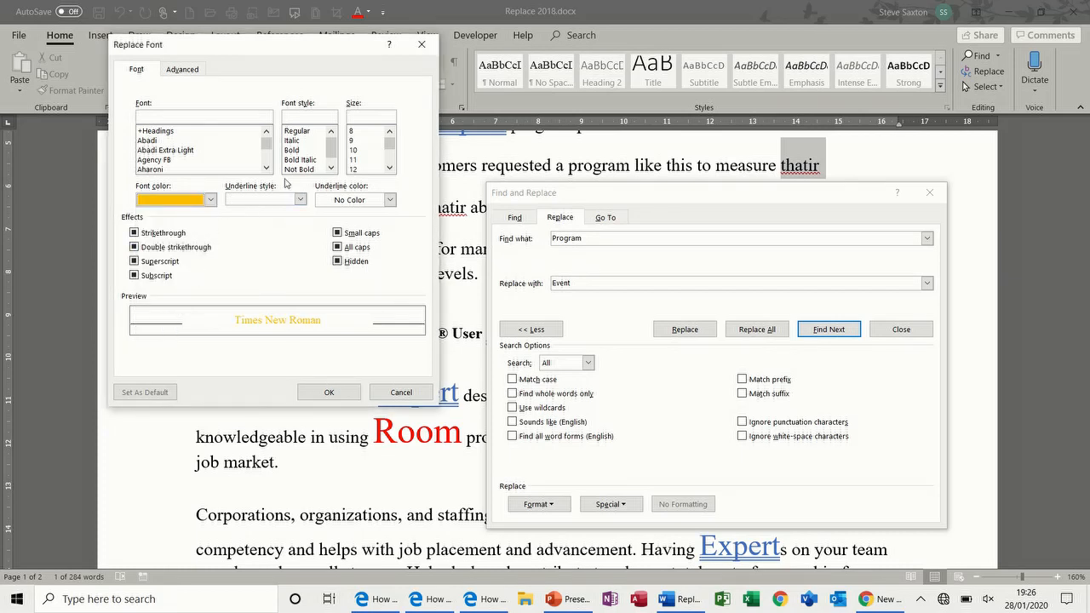
pyautogui.click(301, 151)
pyautogui.click(389, 168)
pyautogui.click(389, 168)
pyautogui.click(389, 168)
pyautogui.click(389, 168)
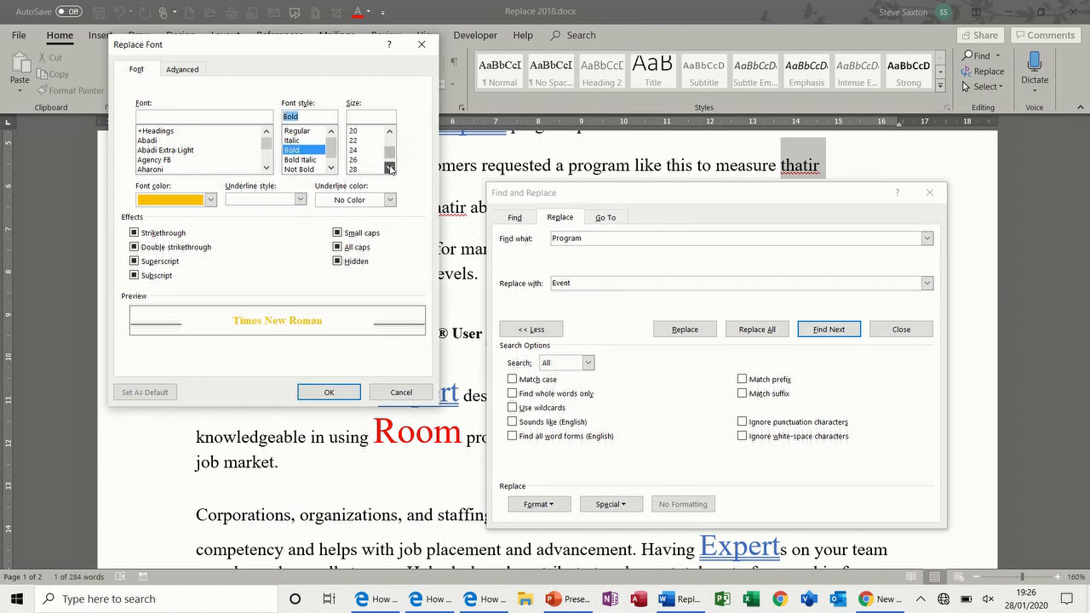
pyautogui.click(370, 168)
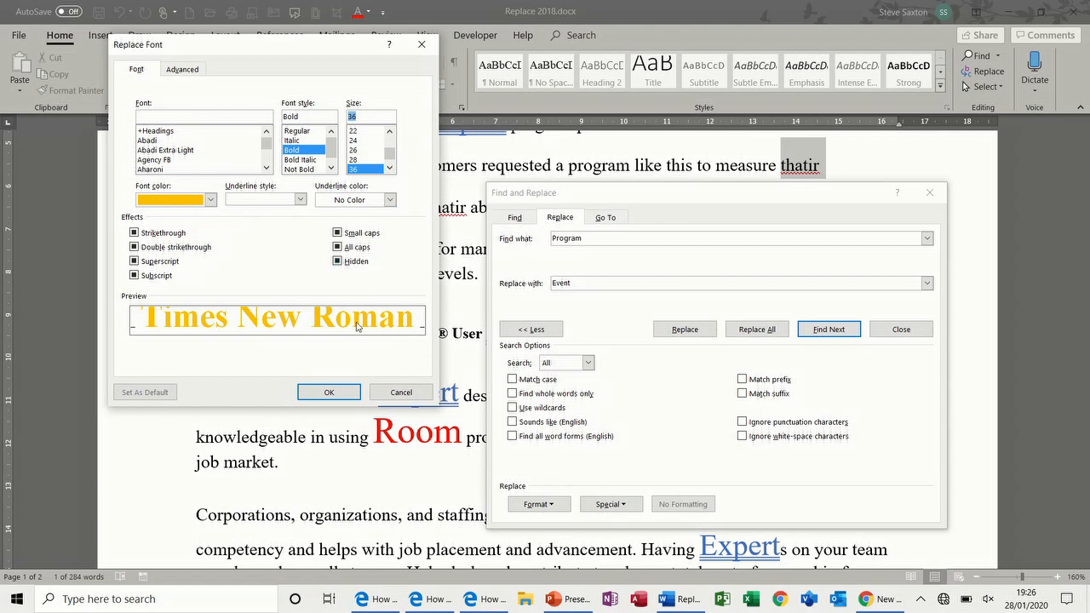
pyautogui.click(341, 391)
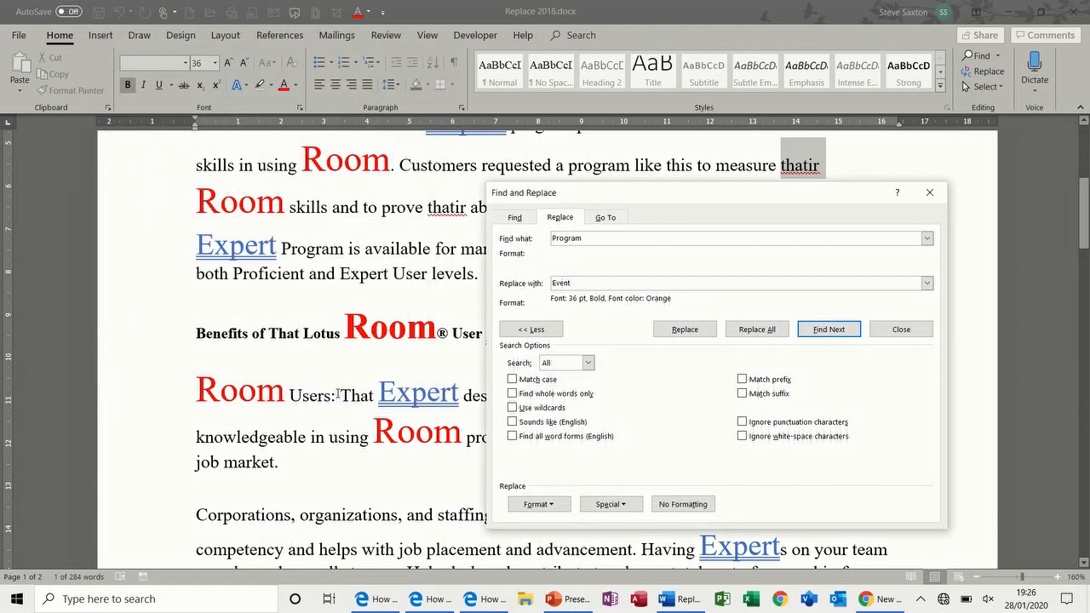
pyautogui.click(746, 331)
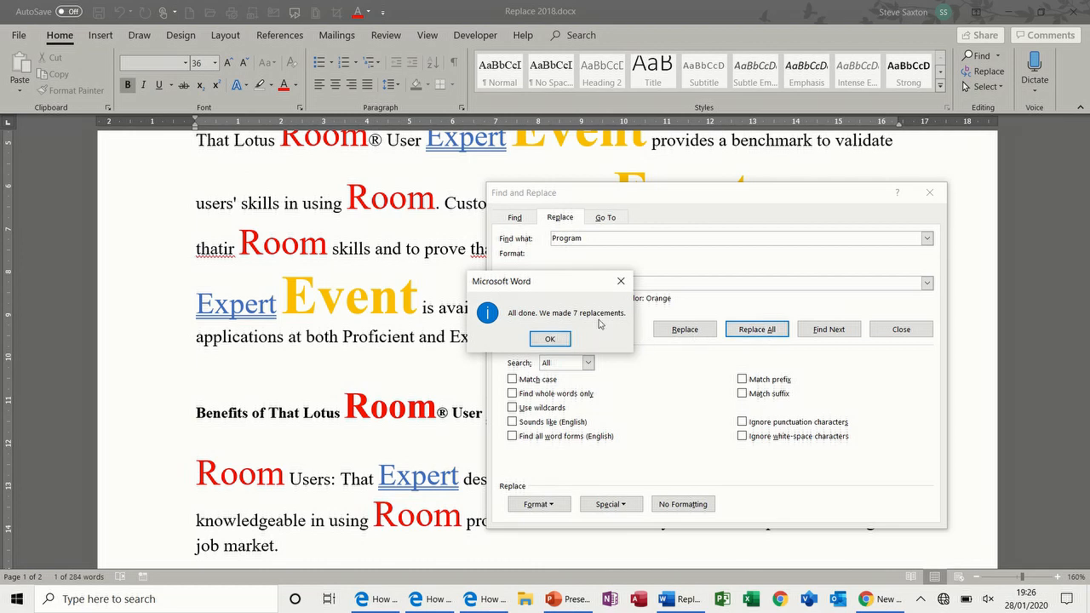
pyautogui.click(550, 339)
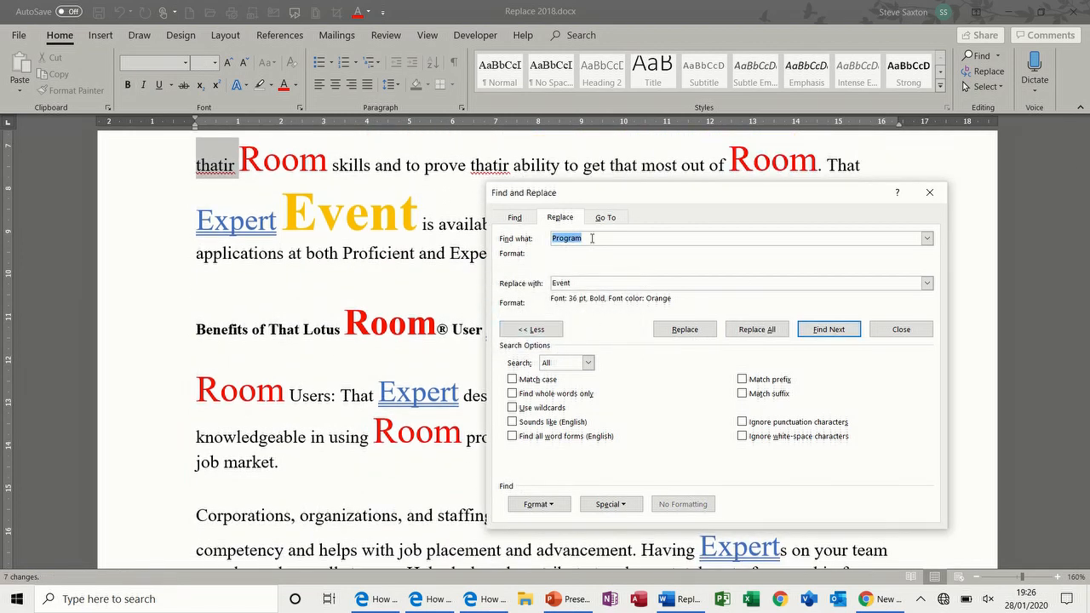
pyautogui.press('Delete')
# Step: Remove the orange bold replacement formatting, close Find and Replace, and zoom out
pyautogui.click(578, 283)
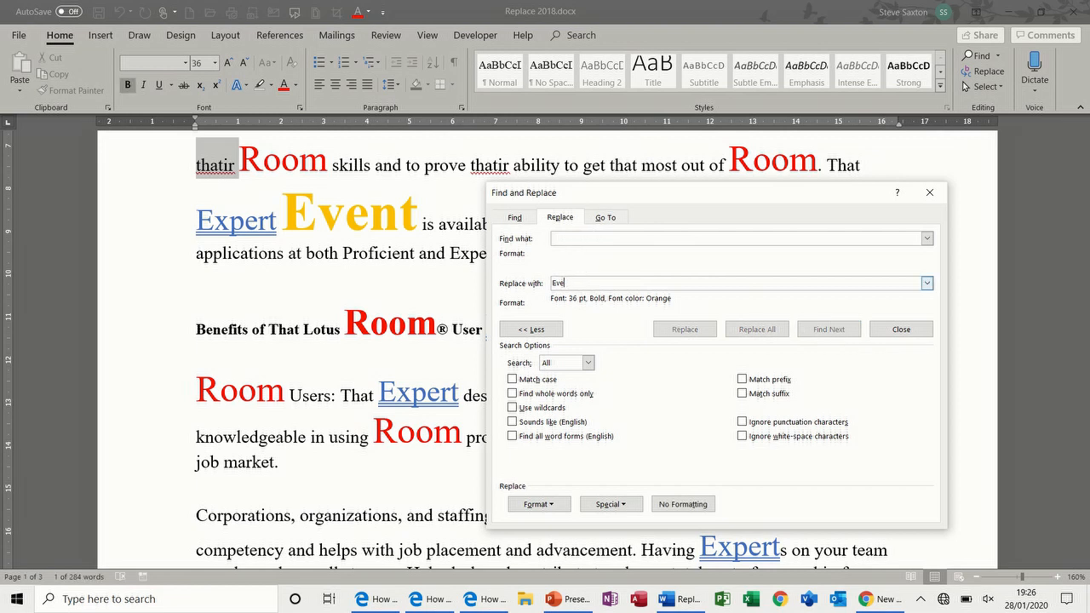
pyautogui.click(680, 506)
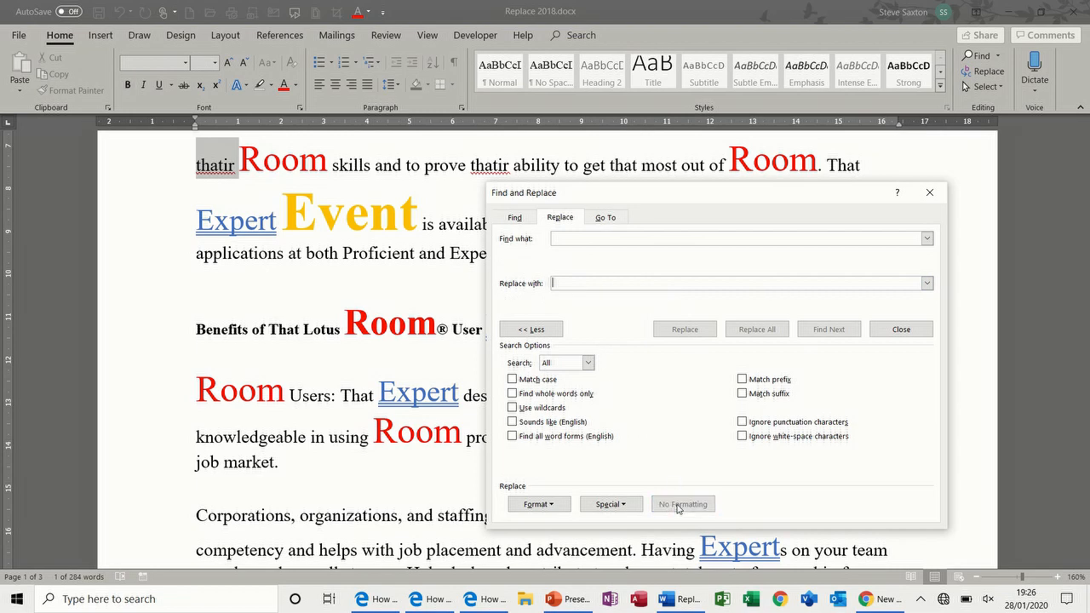
pyautogui.click(928, 192)
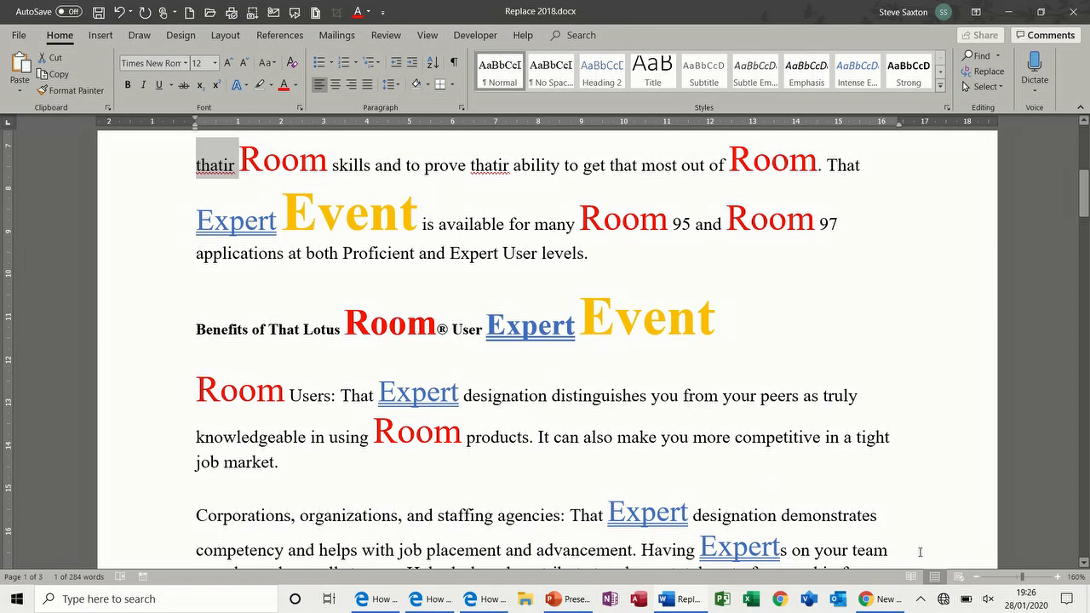
pyautogui.click(976, 576)
pyautogui.click(976, 577)
pyautogui.click(977, 576)
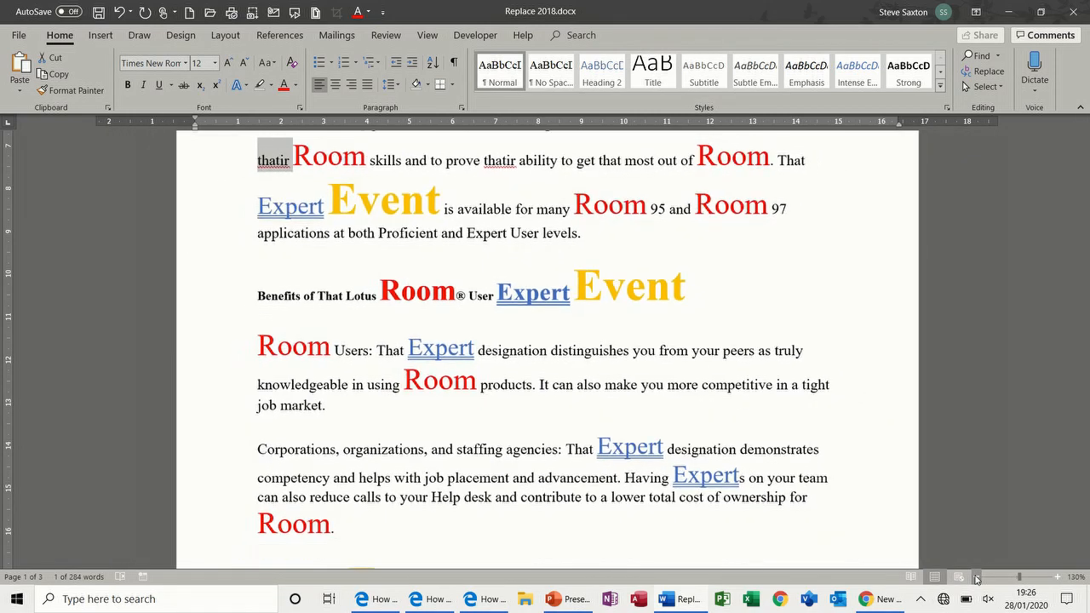
pyautogui.click(976, 577)
pyautogui.click(976, 576)
pyautogui.click(976, 576)
pyautogui.click(977, 576)
pyautogui.click(977, 576)
pyautogui.click(977, 576)
pyautogui.click(977, 577)
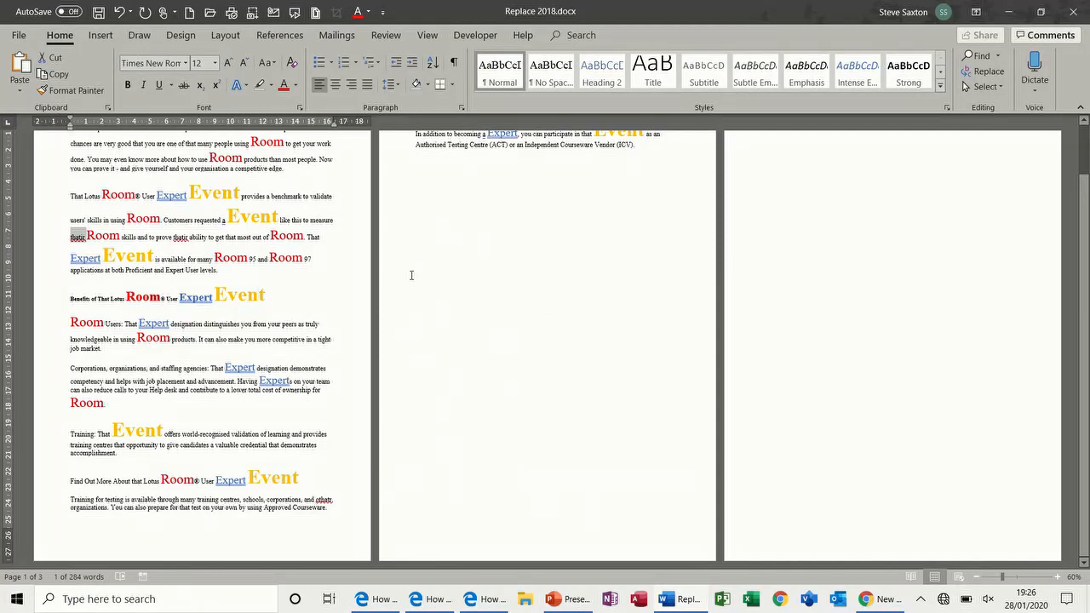
# Step: Clear all character formatting from the whole document with Ctrl+A and Ctrl+Space
pyautogui.hotkey('ctrl', 'a')
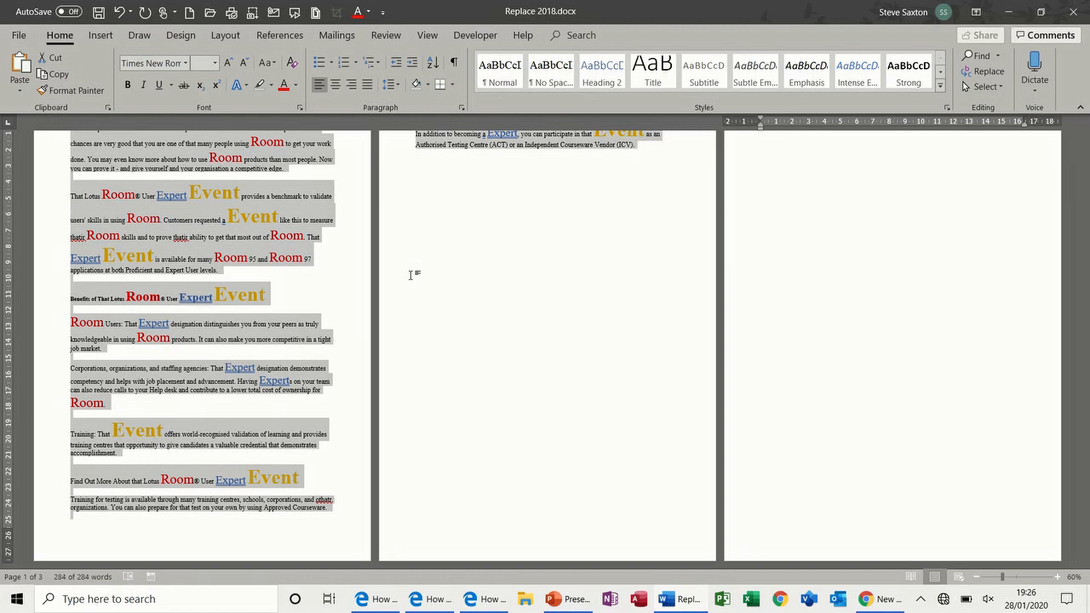
pyautogui.hotkey('ctrl', 'space')
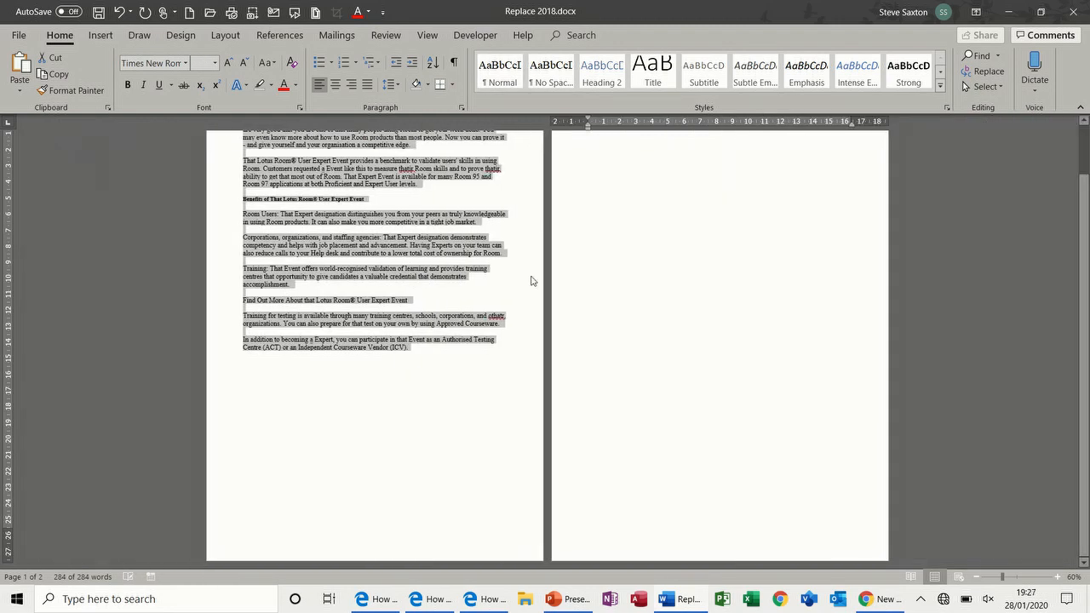
pyautogui.click(1056, 577)
pyautogui.click(1056, 577)
pyautogui.click(1056, 577)
pyautogui.click(1056, 577)
pyautogui.click(1057, 577)
pyautogui.click(1056, 577)
pyautogui.click(1057, 577)
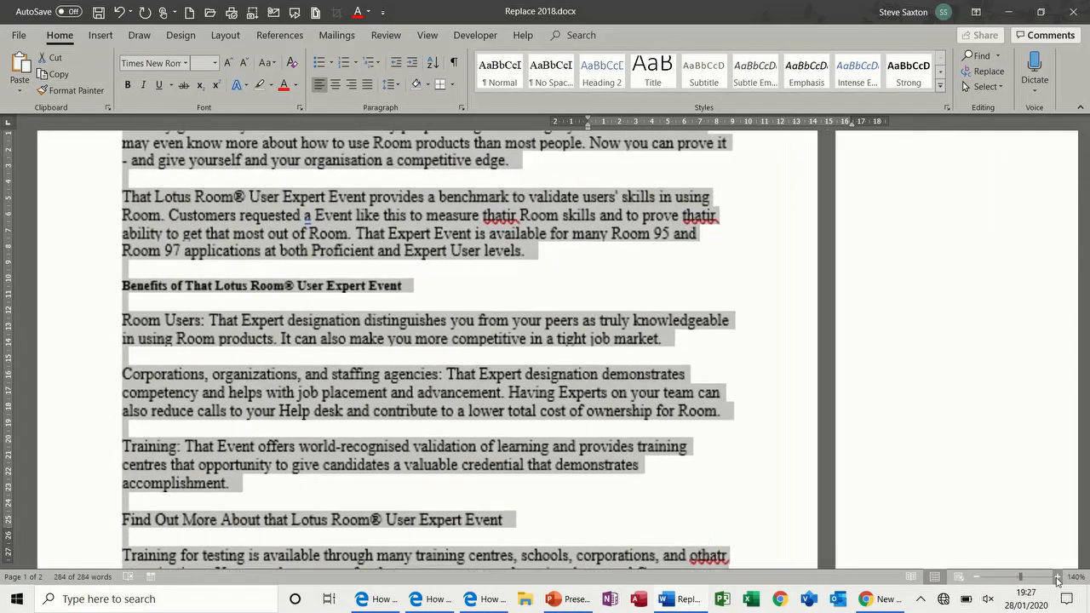
pyautogui.click(1057, 577)
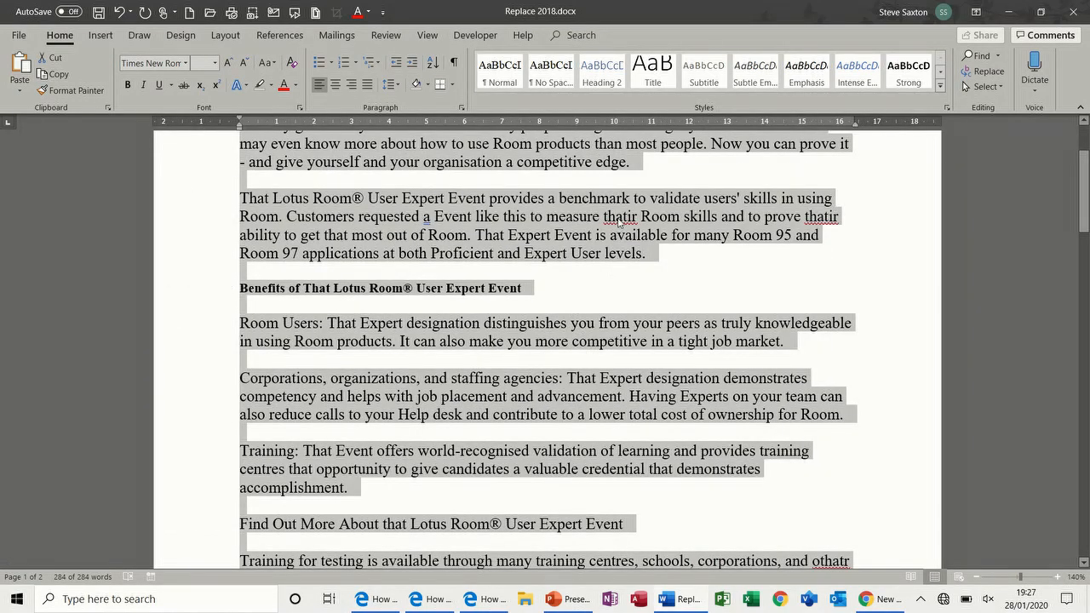
pyautogui.click(527, 244)
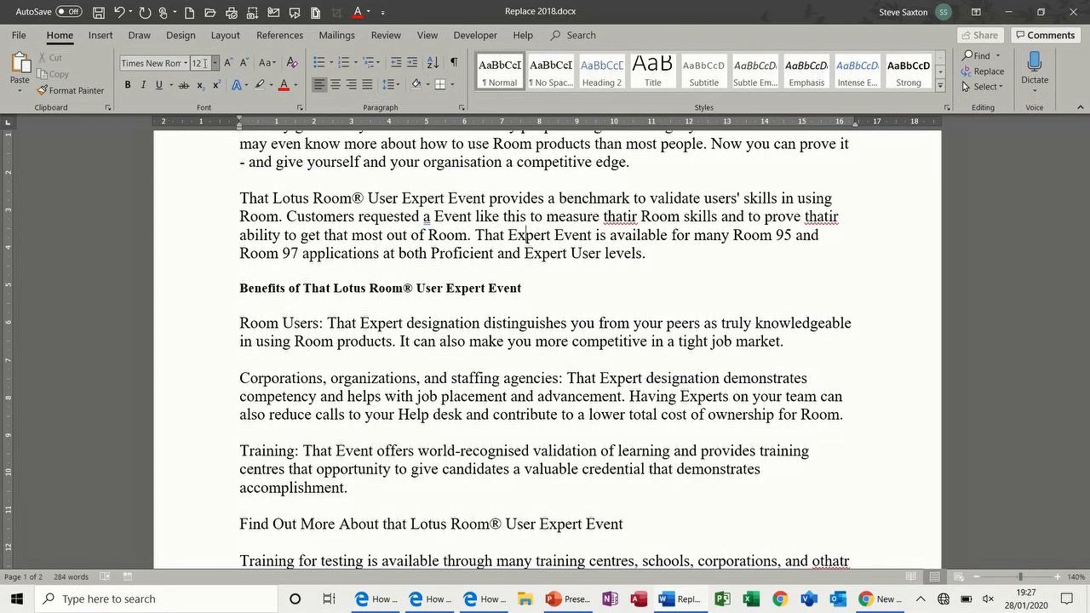
pyautogui.moveTo(1086, 174); pyautogui.dragTo(1086, 161)
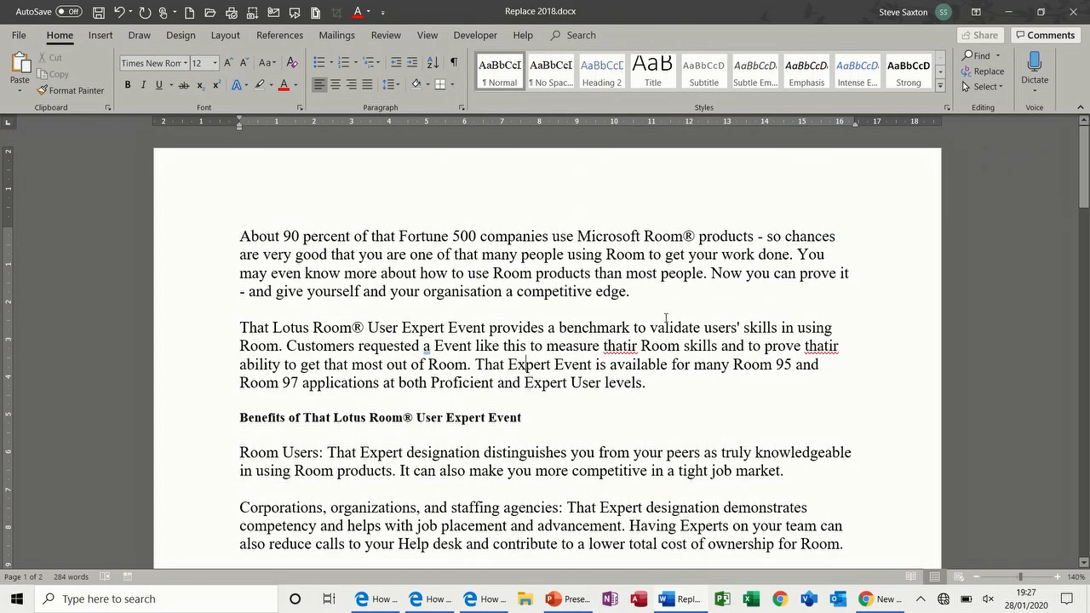
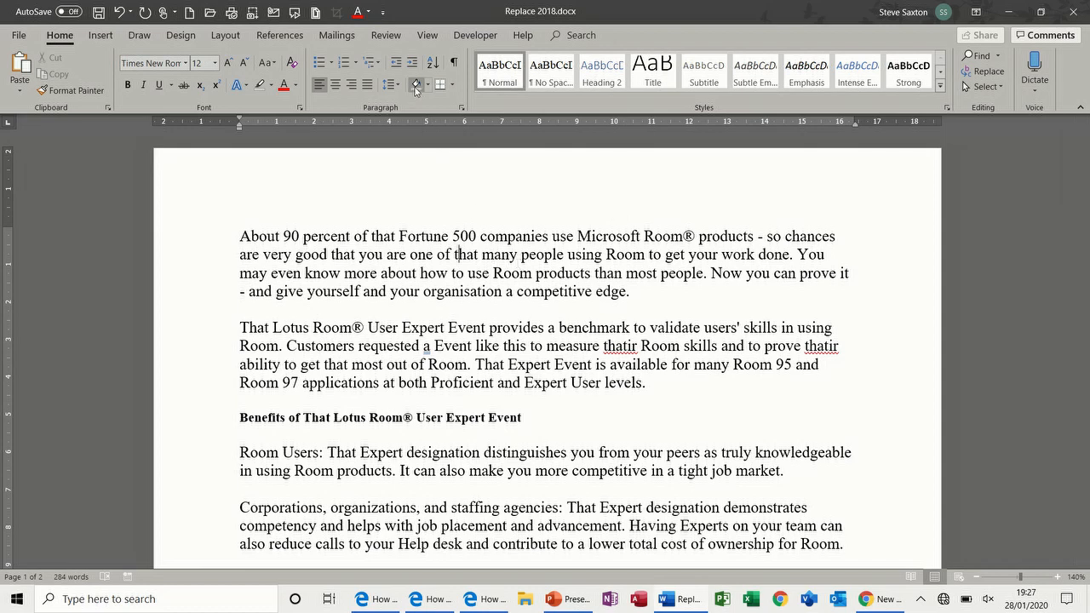
# Step: Give the first paragraph a box border with gold shading and the second a right border
pyautogui.click(454, 85)
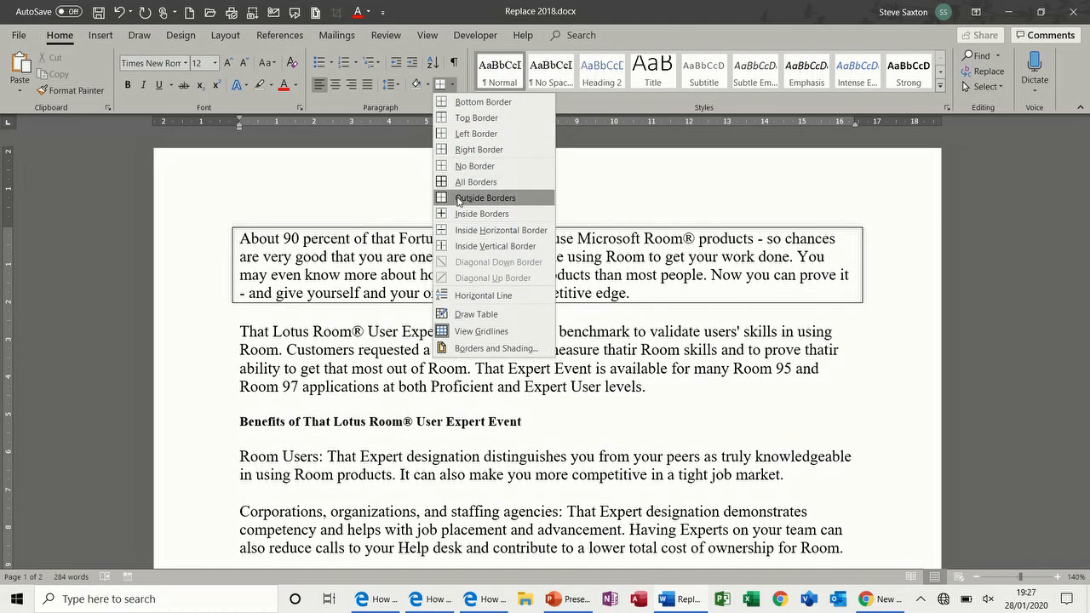
pyautogui.click(474, 183)
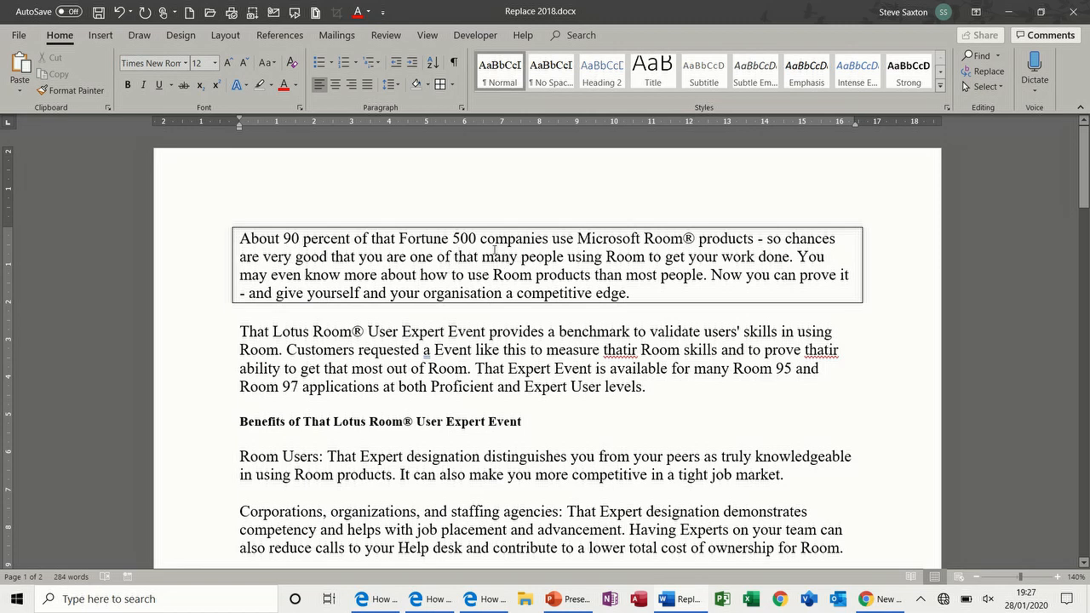
pyautogui.click(429, 89)
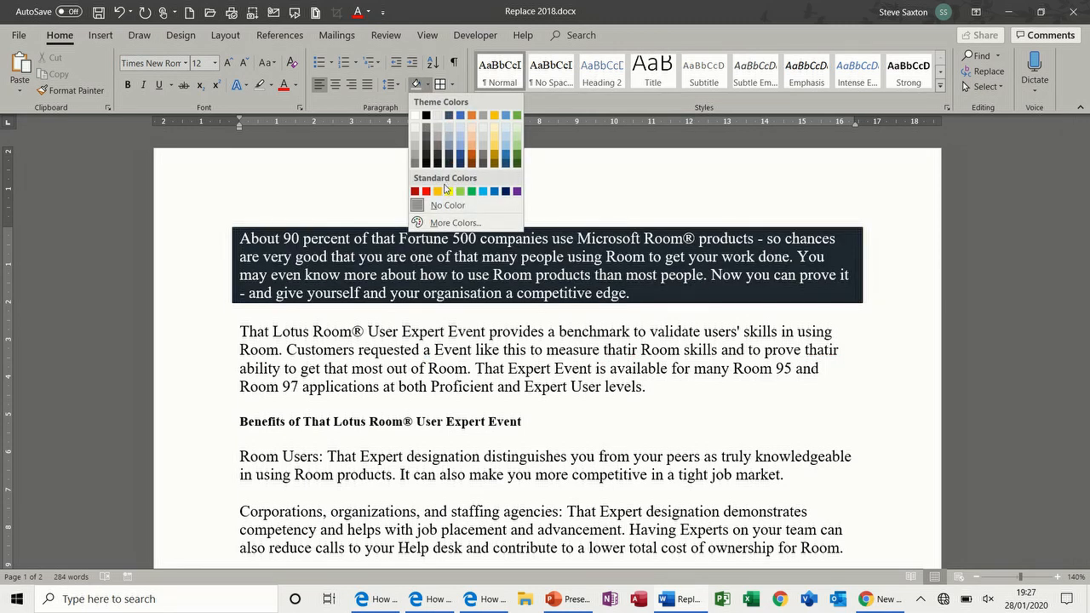
pyautogui.click(440, 192)
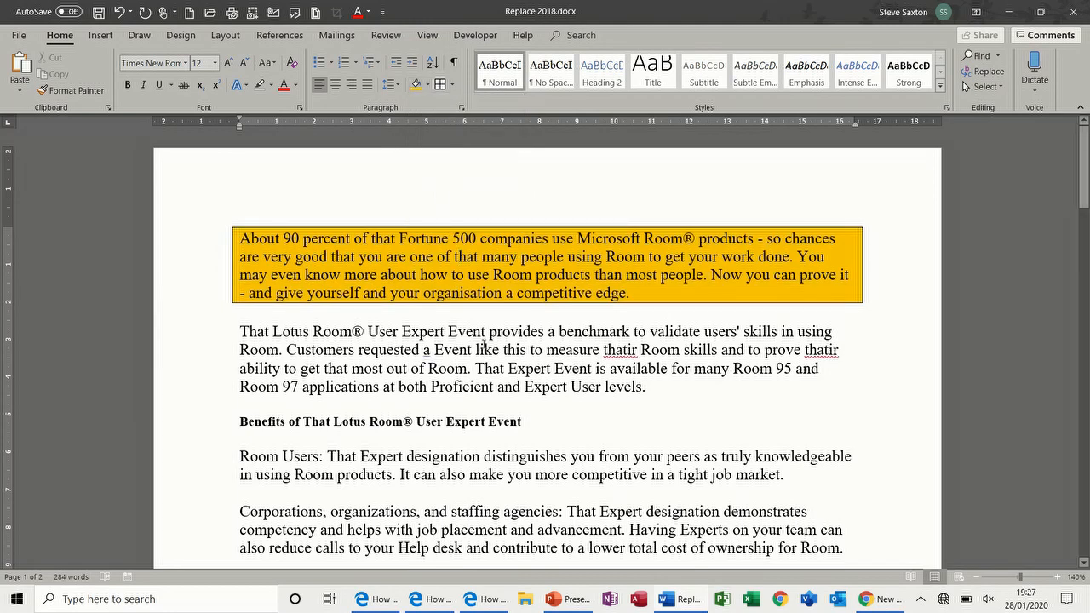
pyautogui.click(452, 84)
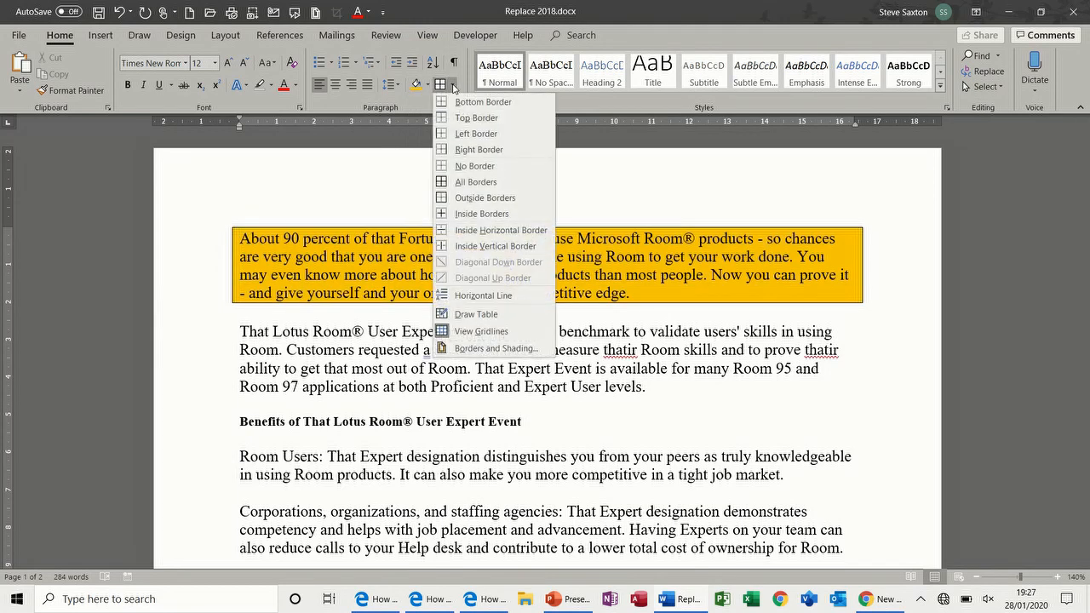
pyautogui.click(494, 152)
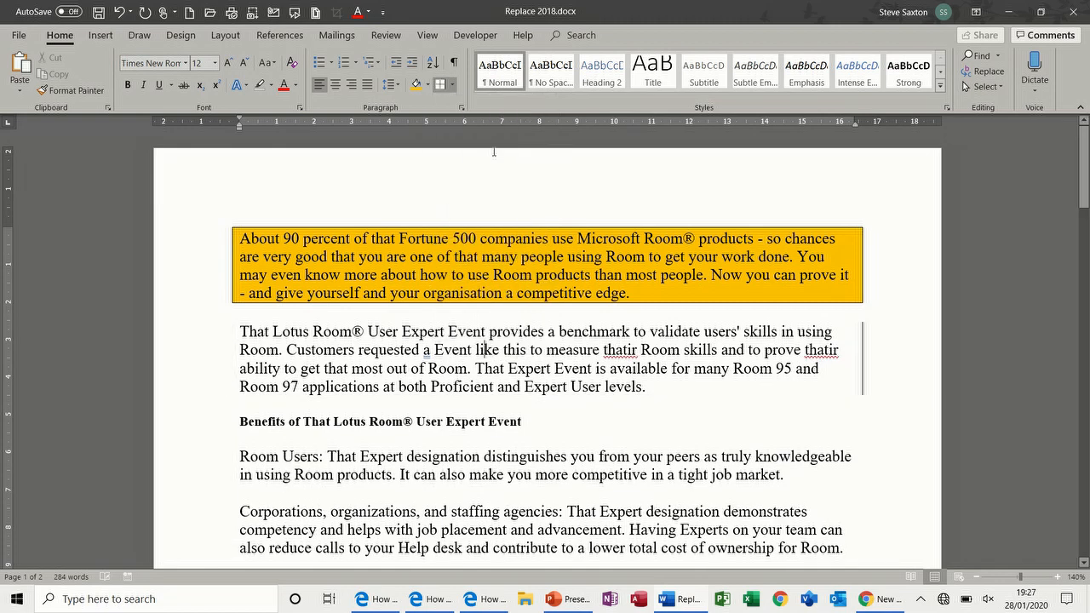
# Step: Shade the words 'Expert Event provides' light green
pyautogui.moveTo(414, 331); pyautogui.dragTo(518, 326)
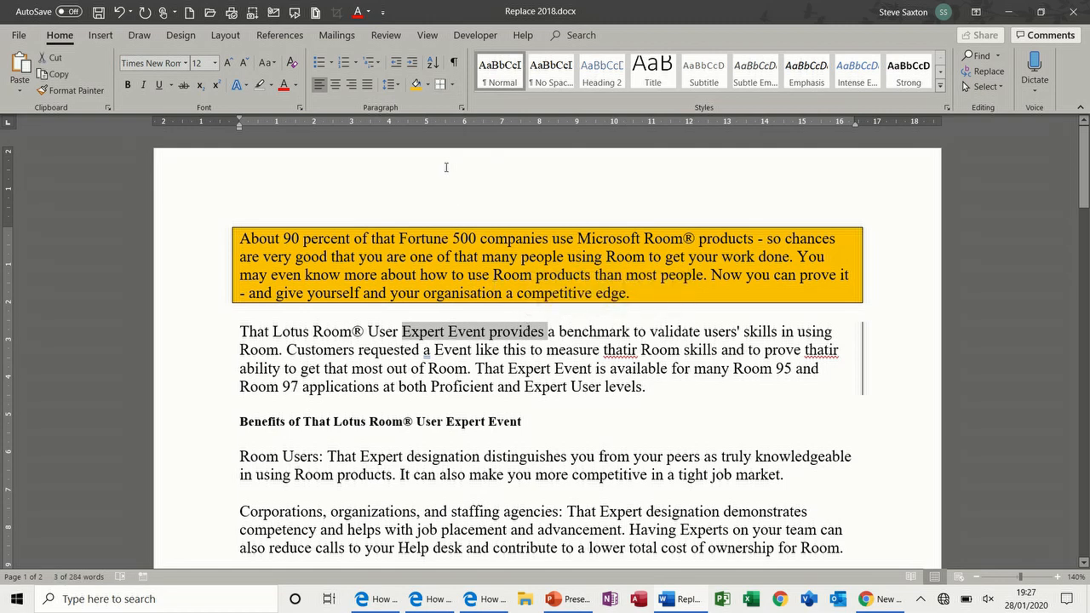
pyautogui.click(427, 85)
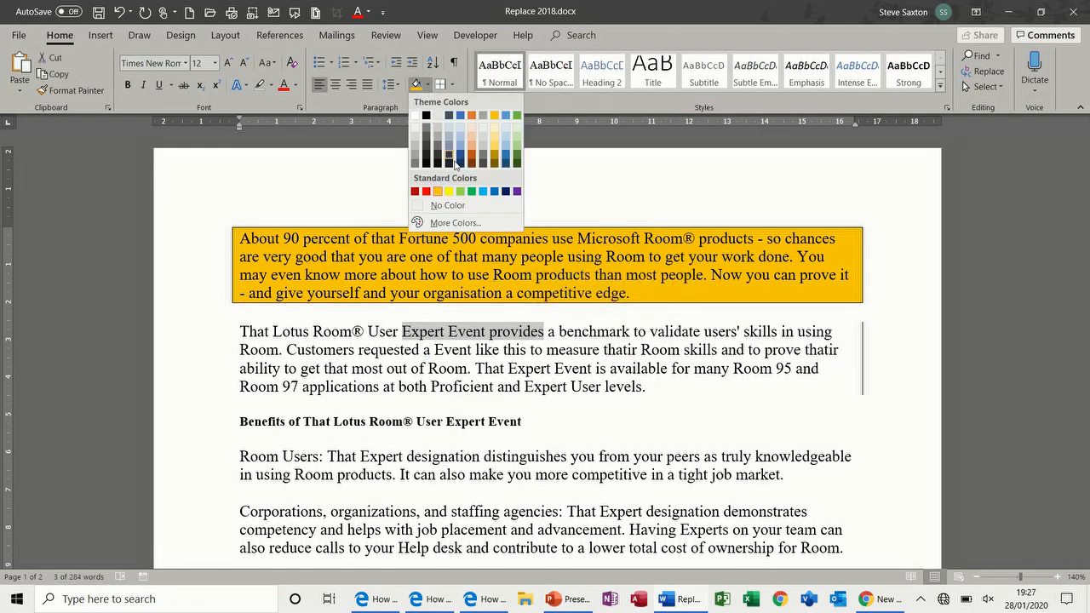
pyautogui.click(460, 190)
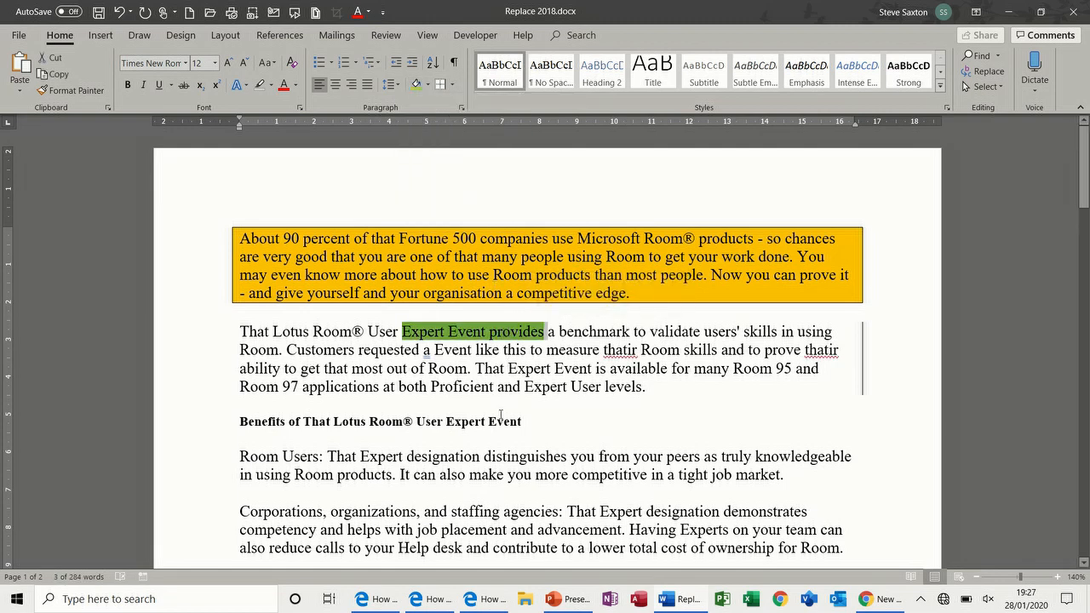
# Step: Add a bottom border and green shading to the Room Users paragraph
pyautogui.click(484, 468)
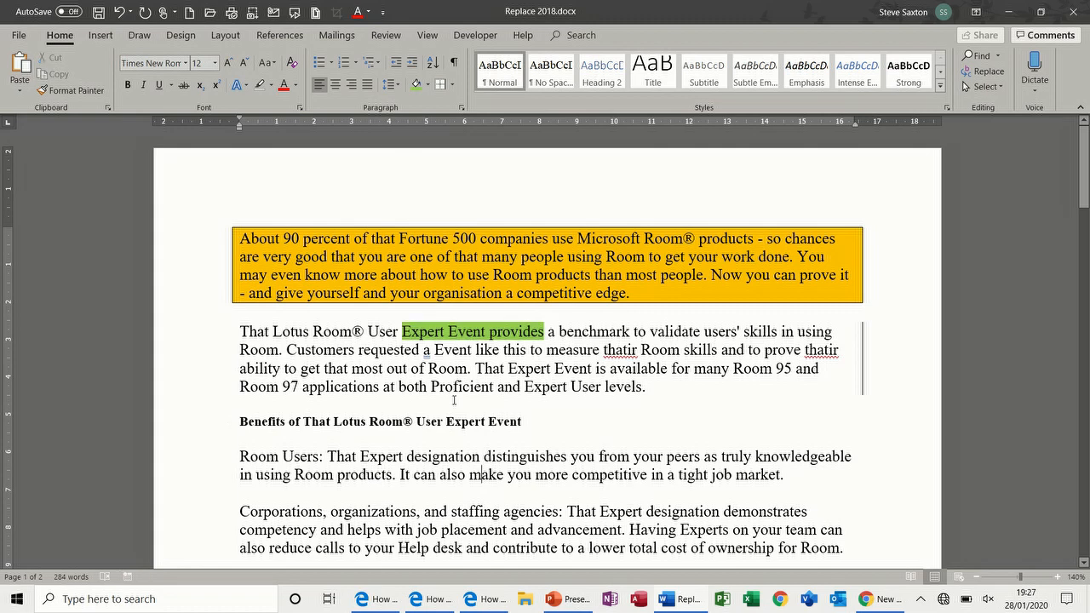
pyautogui.click(455, 85)
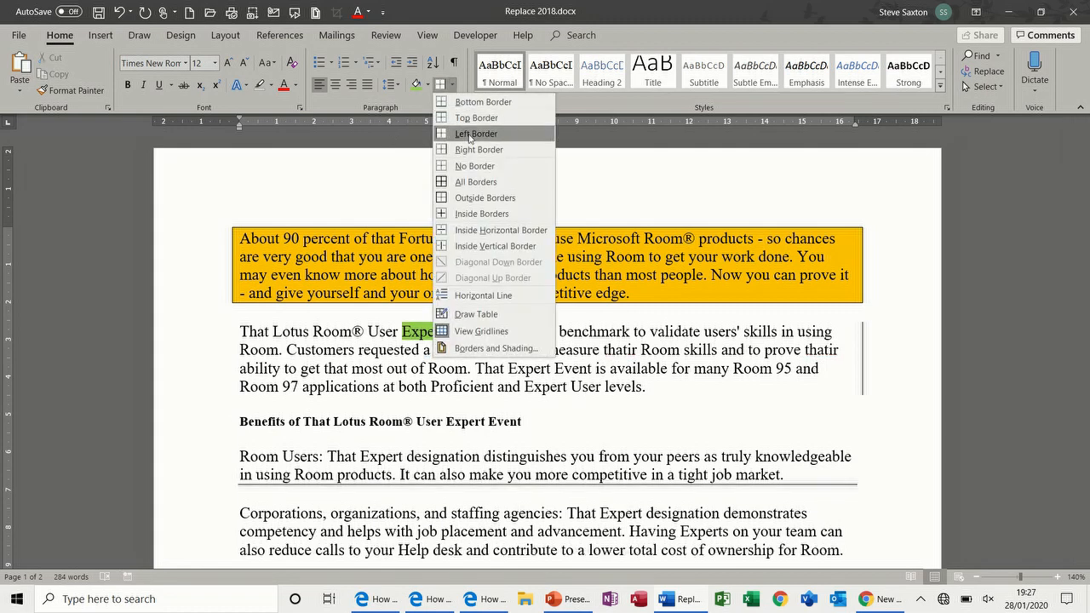
pyautogui.click(502, 103)
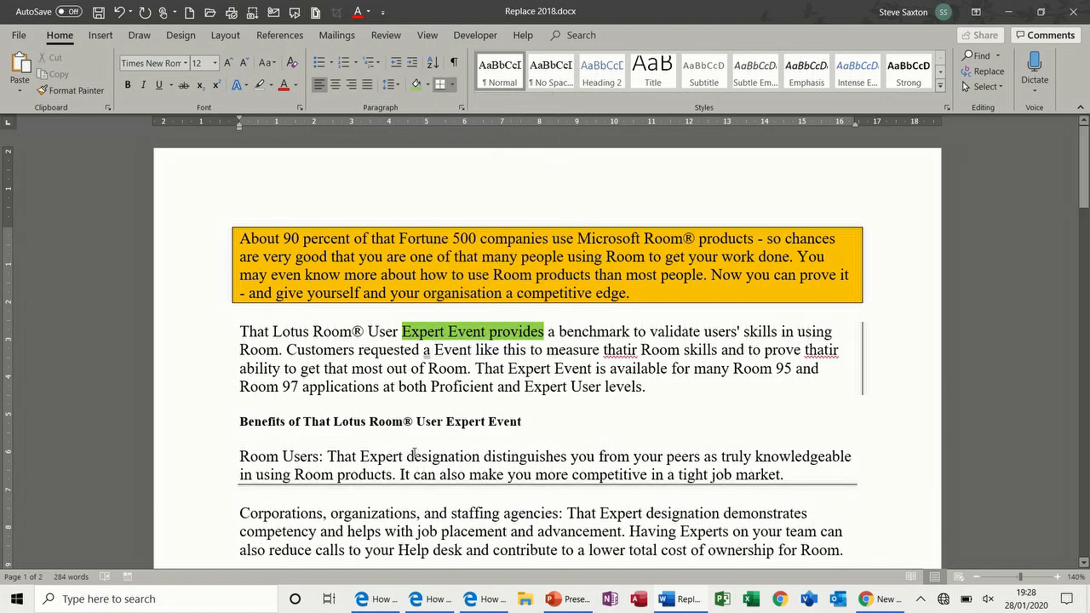
pyautogui.click(415, 85)
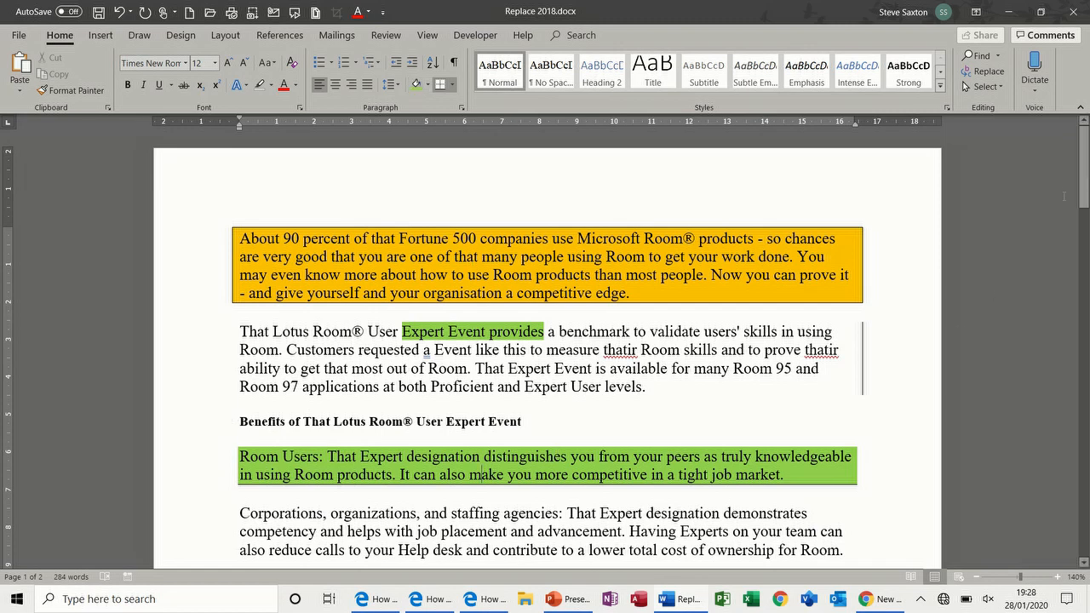
pyautogui.moveTo(1086, 153); pyautogui.dragTo(1085, 200)
pyautogui.click(492, 313)
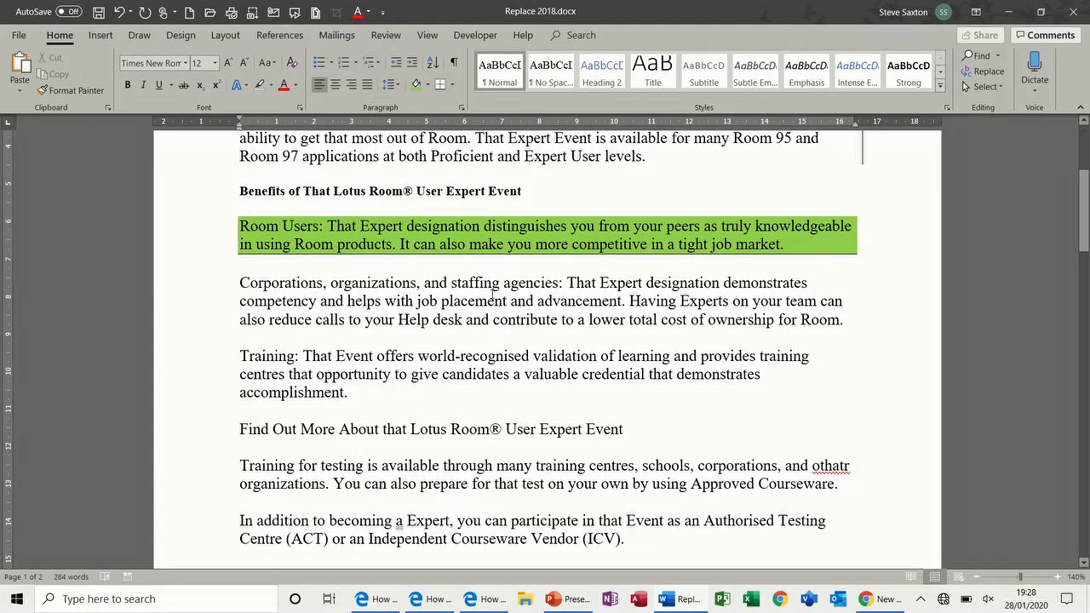
# Step: In Borders and Shading, choose a red 3-D border at 3 pt width
pyautogui.click(452, 84)
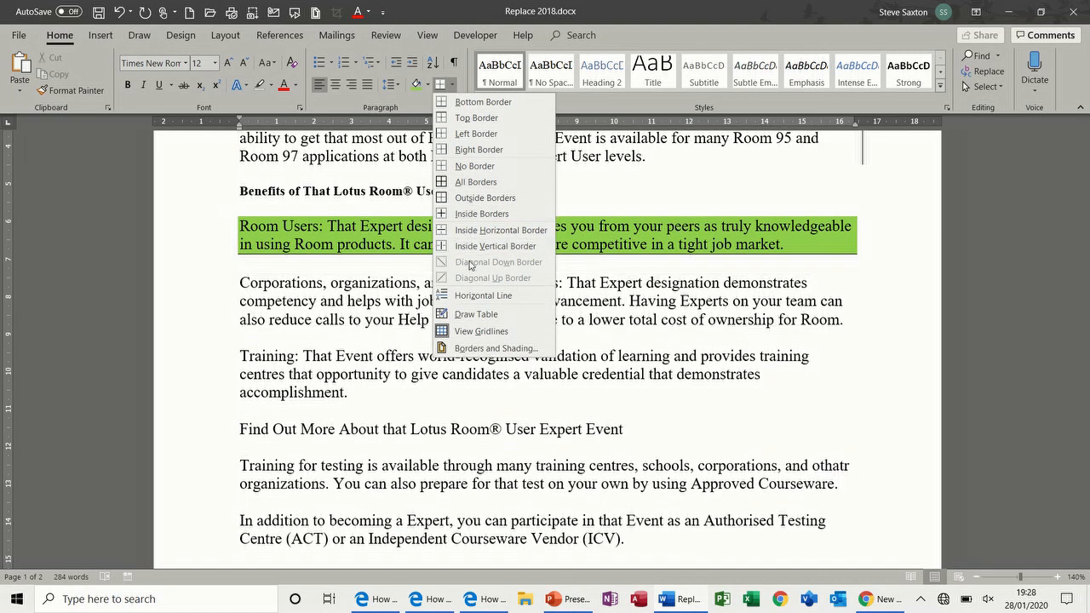
pyautogui.click(481, 348)
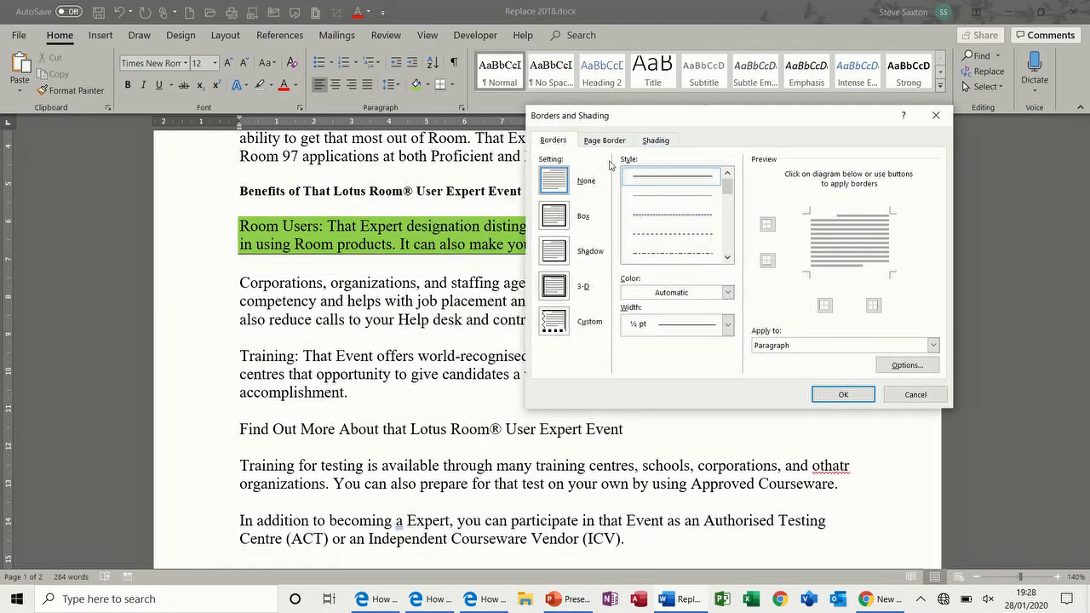
pyautogui.click(556, 218)
pyautogui.click(556, 218)
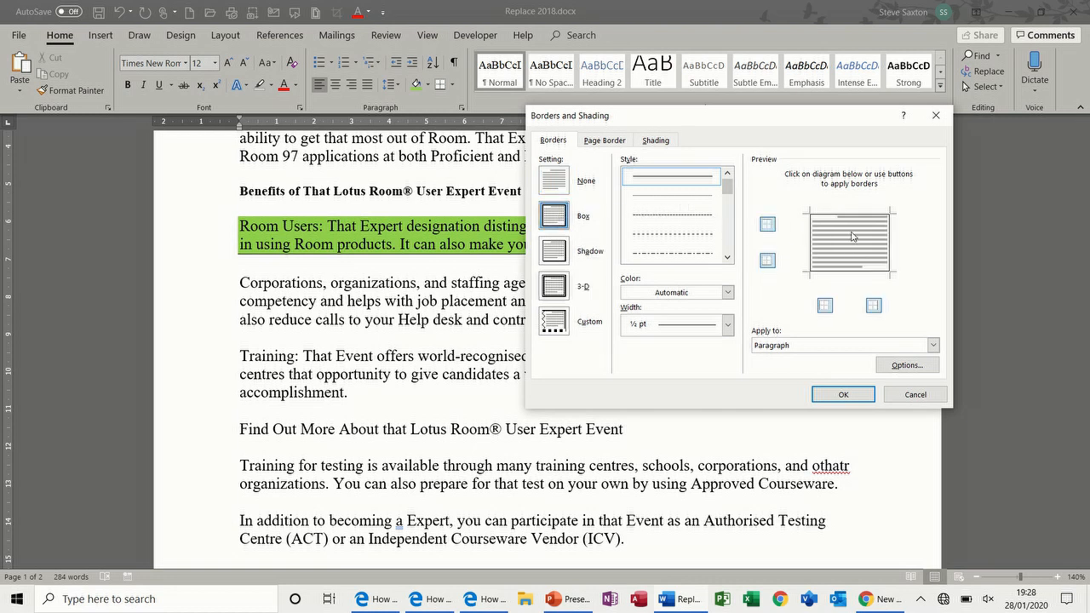
pyautogui.click(558, 253)
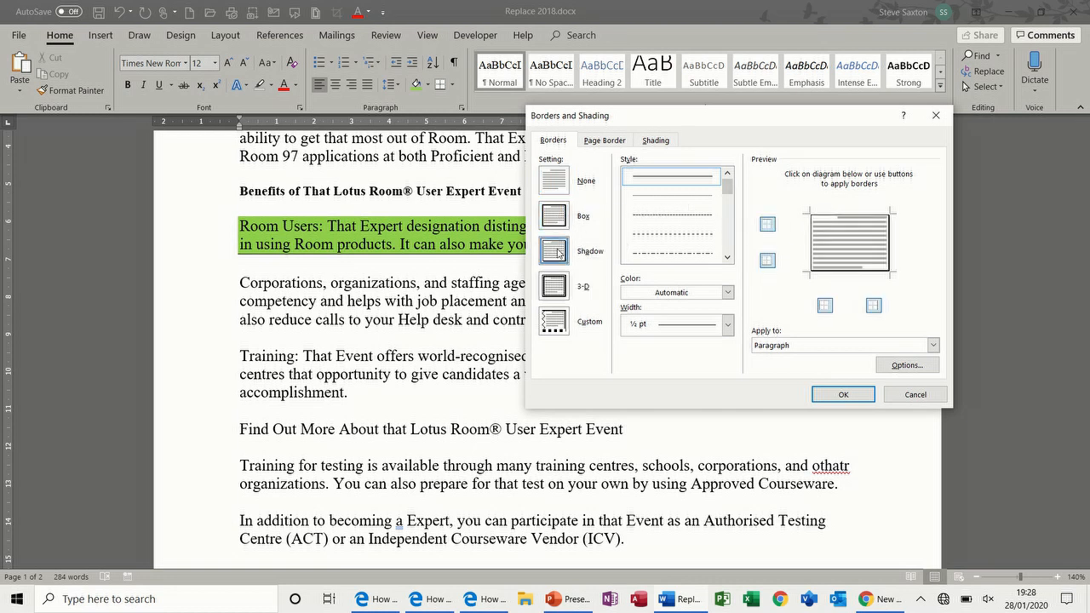
pyautogui.click(560, 287)
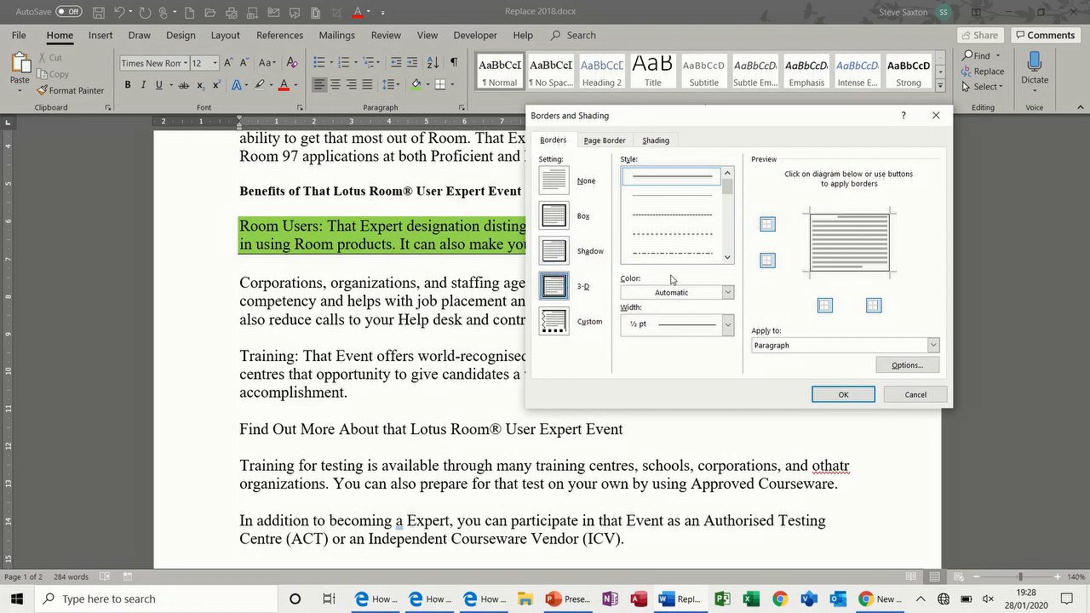
pyautogui.click(728, 293)
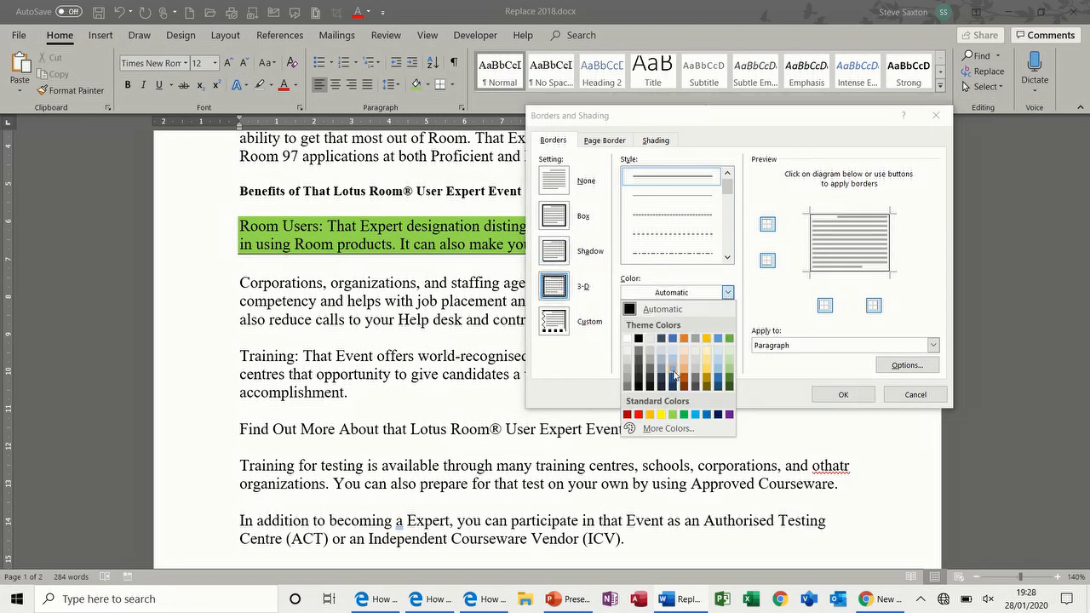
pyautogui.click(639, 415)
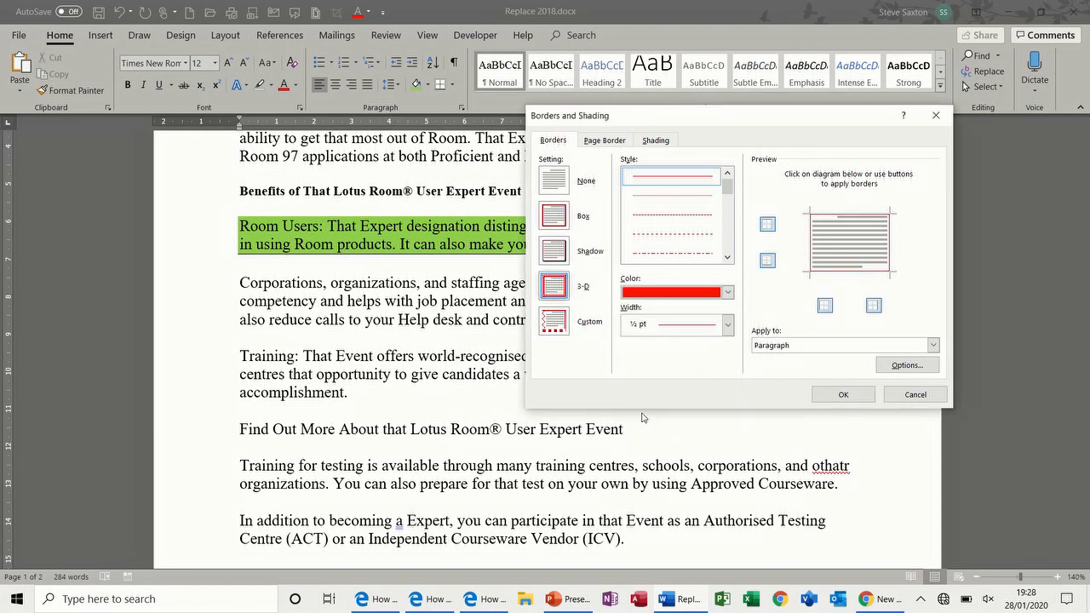
pyautogui.click(728, 327)
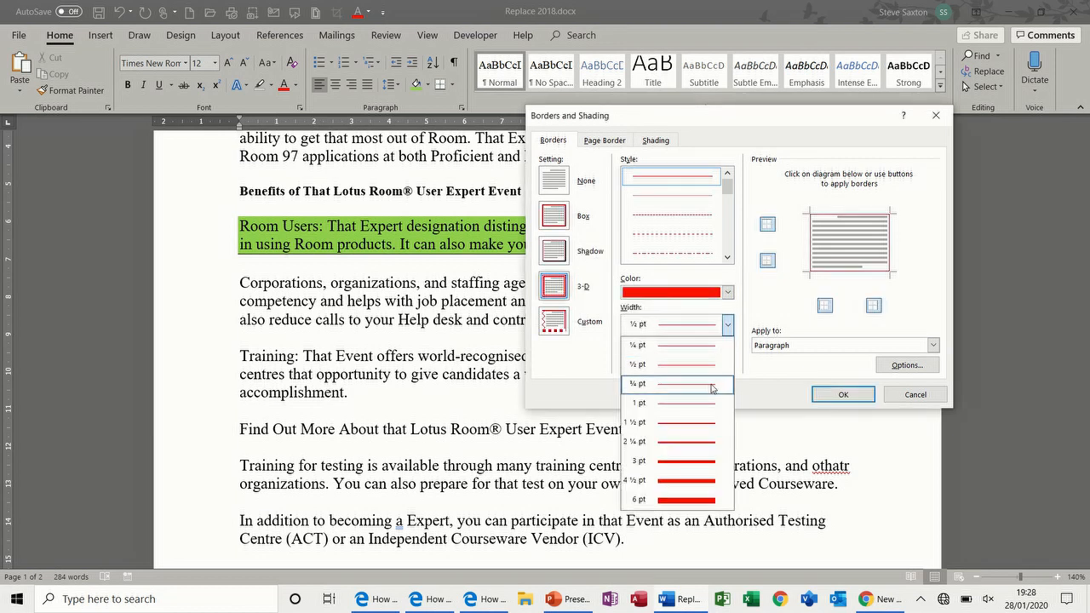
pyautogui.click(700, 460)
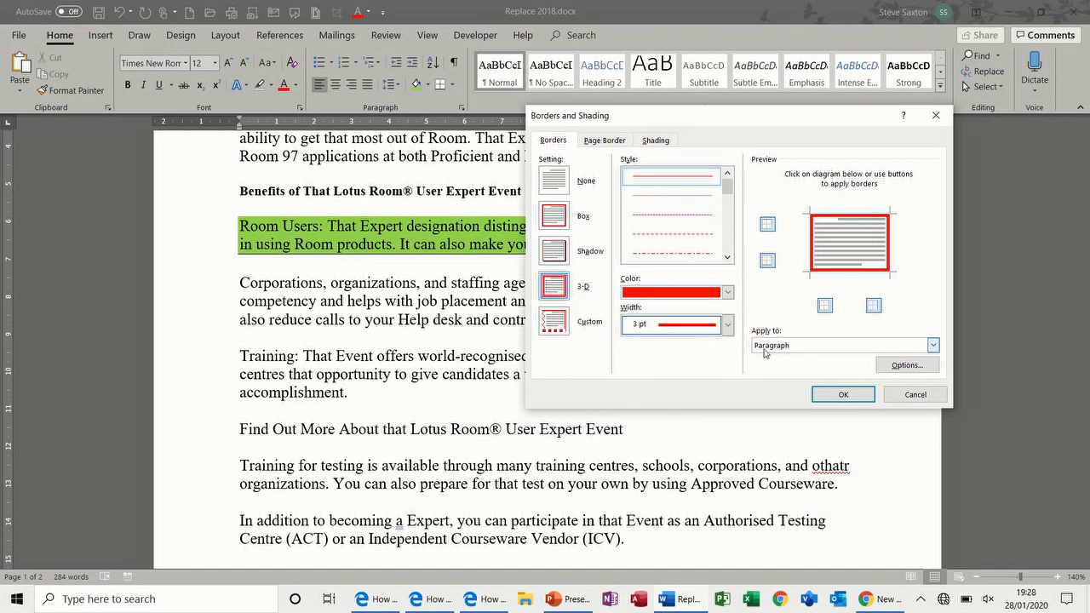
# Step: Set the border's bottom spacing from text to 3 pt and apply it to the Corporations paragraph
pyautogui.click(936, 348)
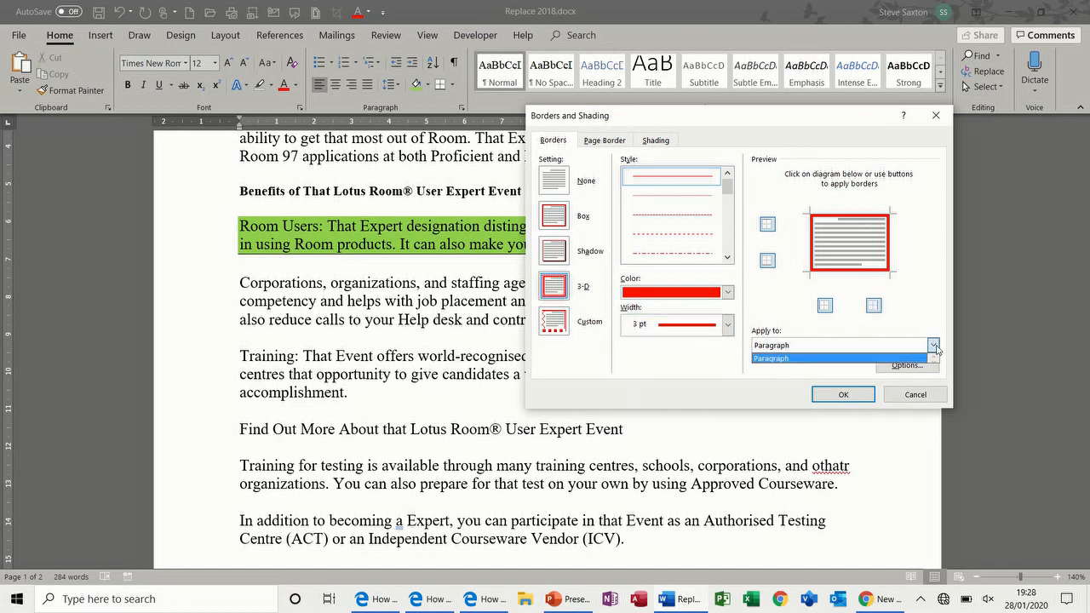
pyautogui.click(935, 347)
pyautogui.click(907, 366)
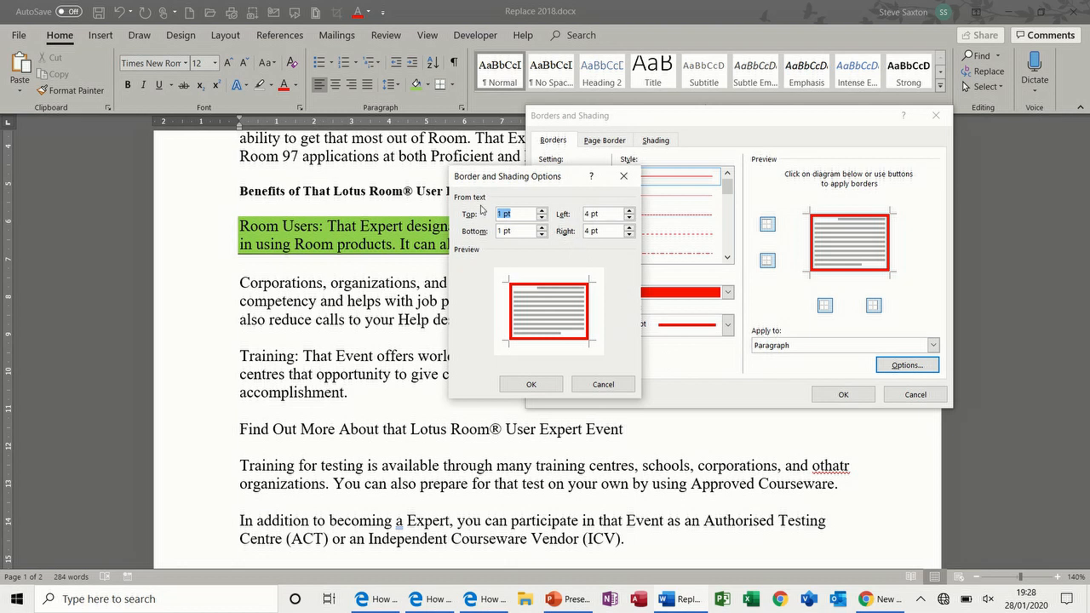
pyautogui.click(541, 227)
pyautogui.click(542, 228)
pyautogui.click(542, 227)
pyautogui.click(542, 227)
pyautogui.click(545, 384)
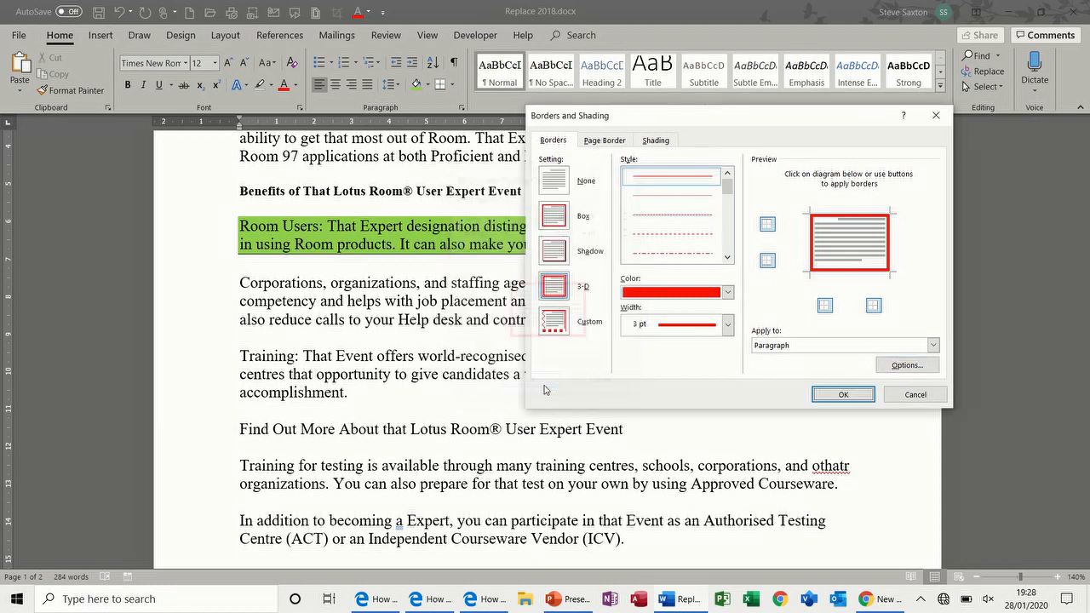
pyautogui.click(834, 393)
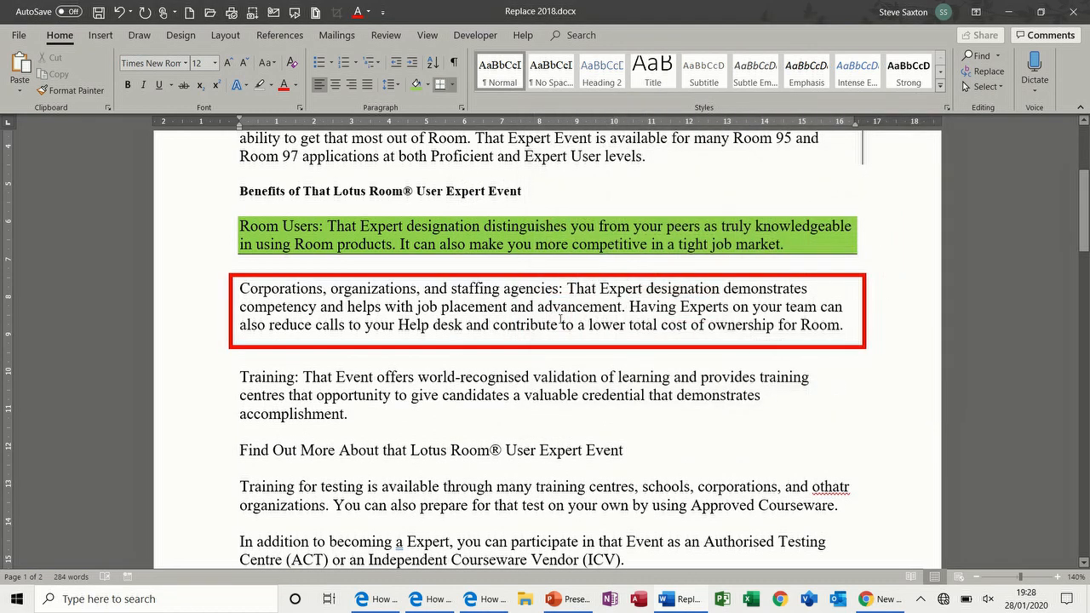
pyautogui.click(478, 393)
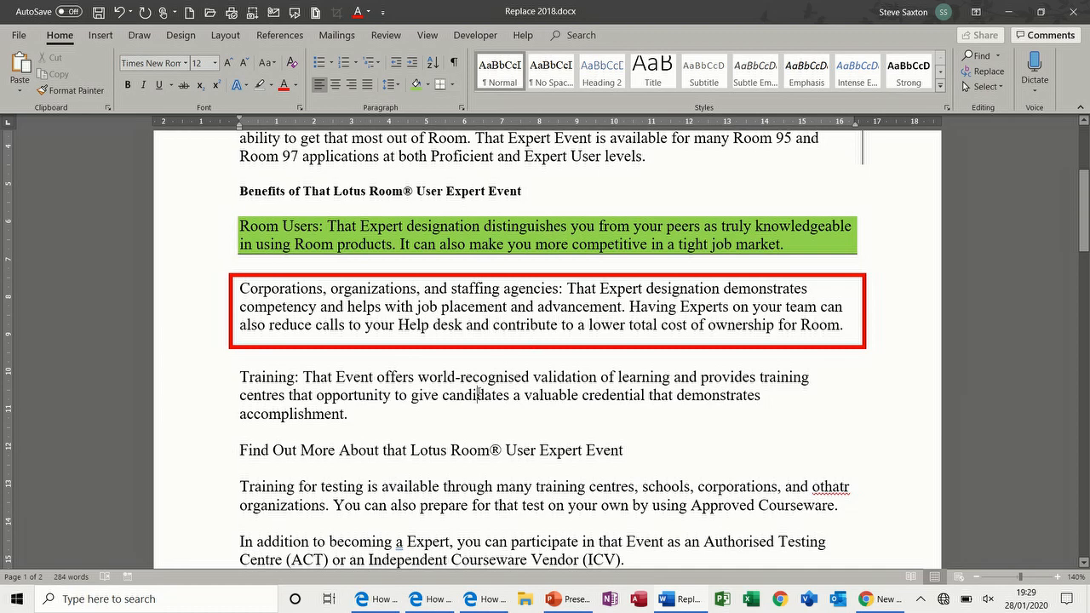
# Step: Choose a Box page border setting after trying the 3-D and Shadow styles
pyautogui.click(454, 86)
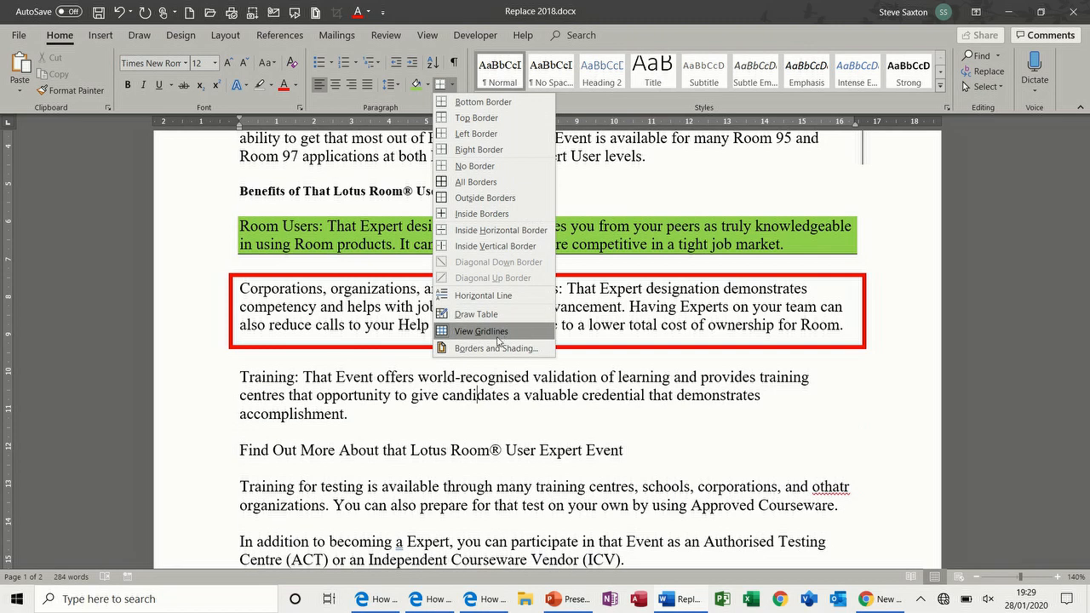
pyautogui.click(495, 348)
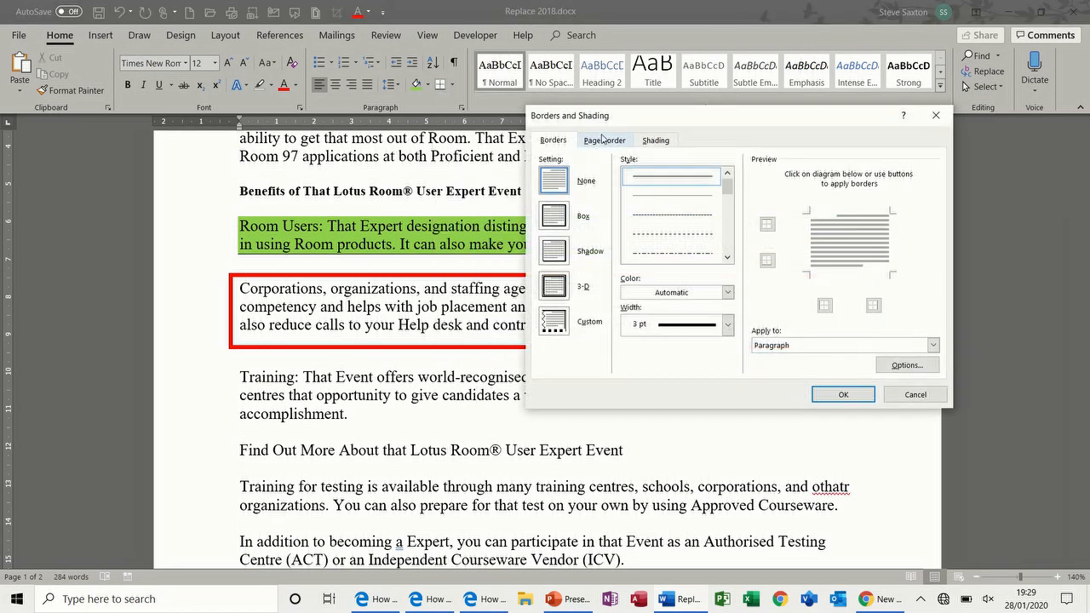
pyautogui.click(602, 141)
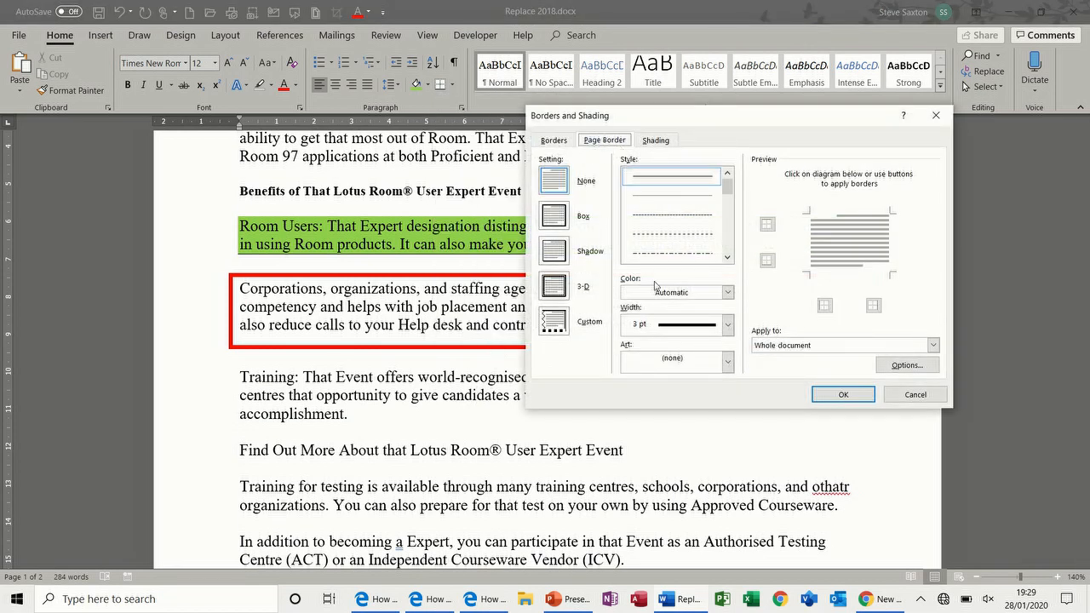
pyautogui.click(555, 217)
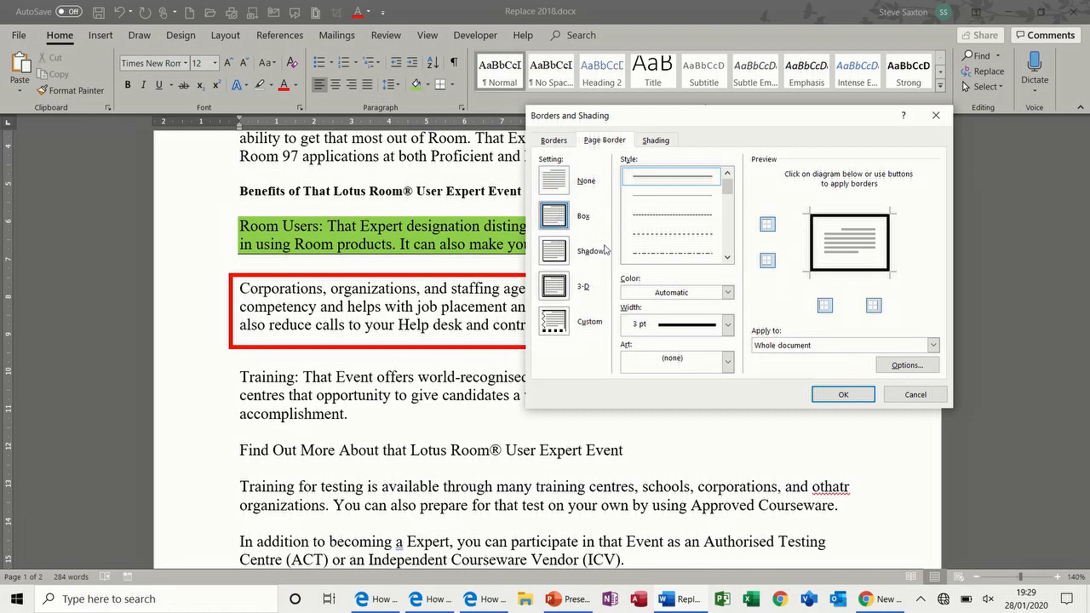
pyautogui.click(563, 289)
pyautogui.click(557, 251)
pyautogui.click(559, 223)
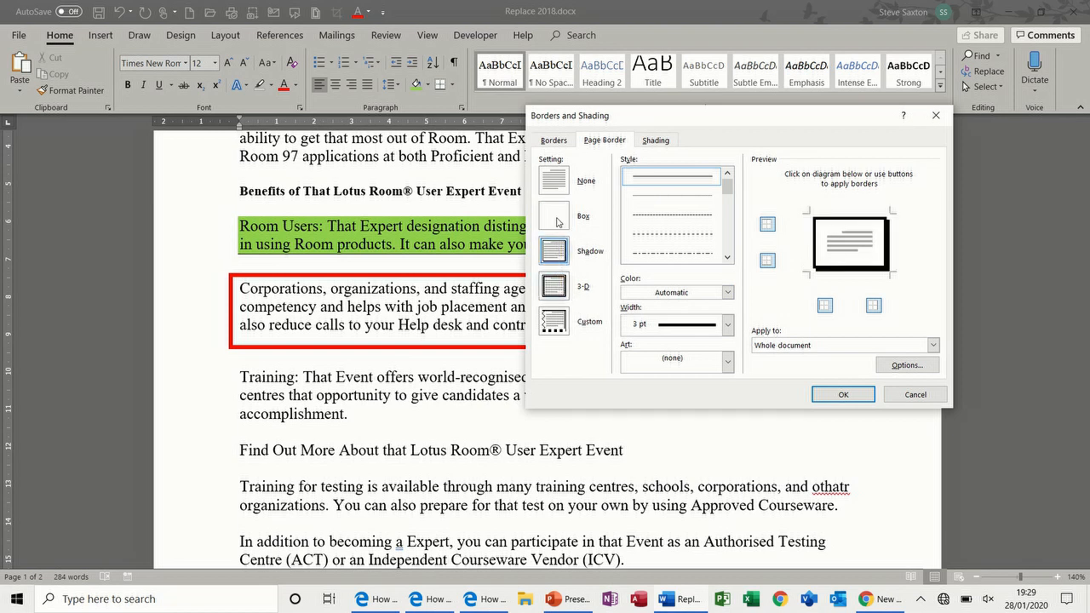
# Step: Pick the ornamental flower art at 16 pt and apply the page border
pyautogui.click(727, 359)
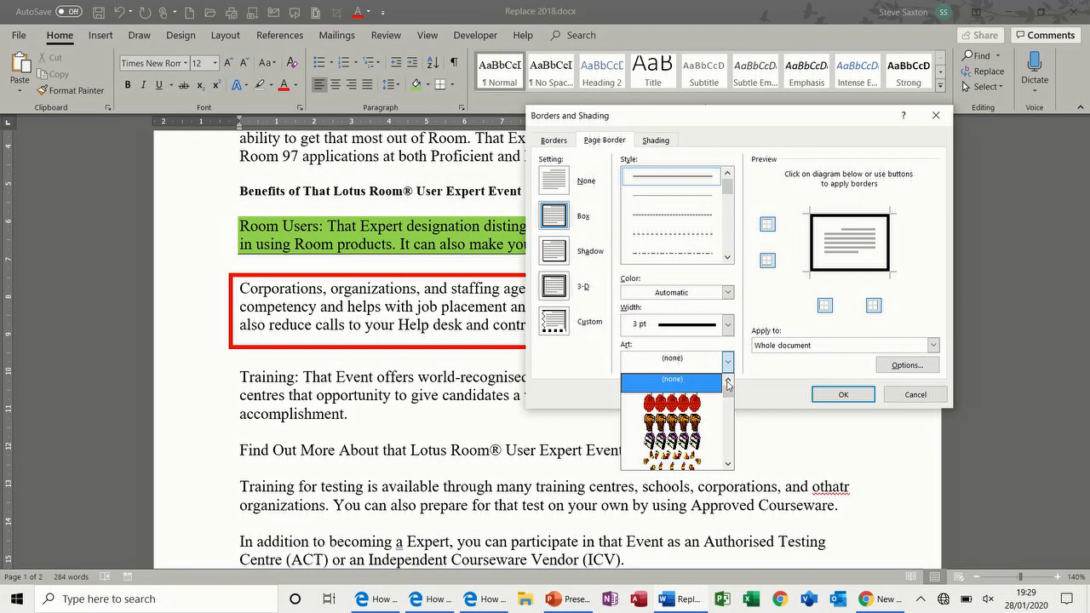
pyautogui.click(728, 465)
pyautogui.click(728, 465)
pyautogui.click(728, 465)
pyautogui.click(728, 465)
pyautogui.click(728, 465)
pyautogui.click(728, 465)
pyautogui.click(727, 465)
pyautogui.click(728, 465)
pyautogui.click(728, 465)
pyautogui.click(728, 465)
pyautogui.click(728, 465)
pyautogui.click(728, 464)
pyautogui.click(728, 464)
pyautogui.click(728, 465)
pyautogui.click(727, 465)
pyautogui.click(728, 465)
pyautogui.click(727, 465)
pyautogui.click(727, 465)
pyautogui.click(728, 465)
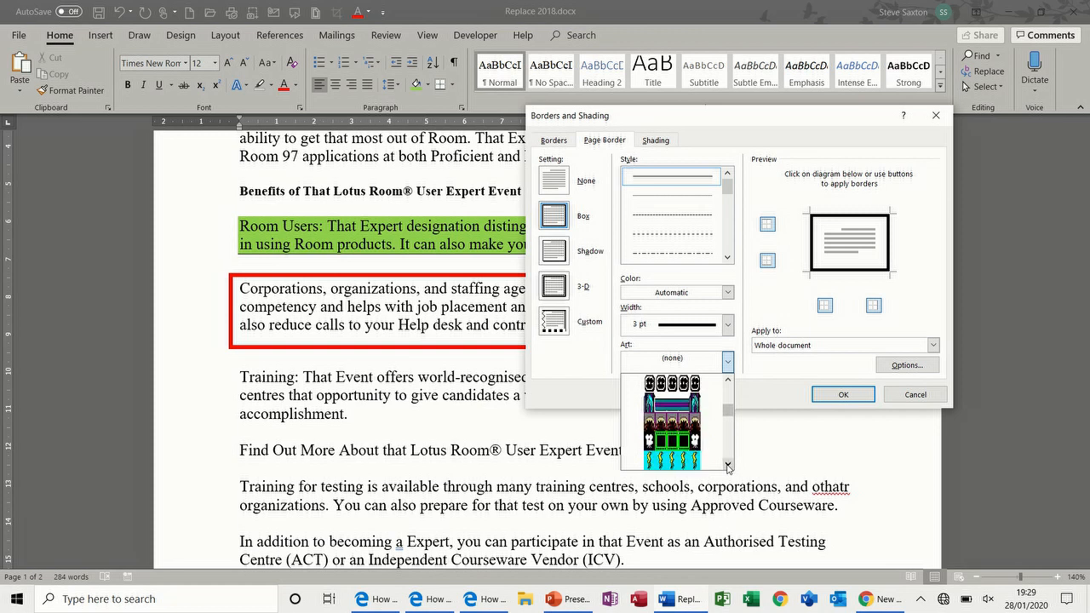
pyautogui.click(728, 385)
pyautogui.click(728, 385)
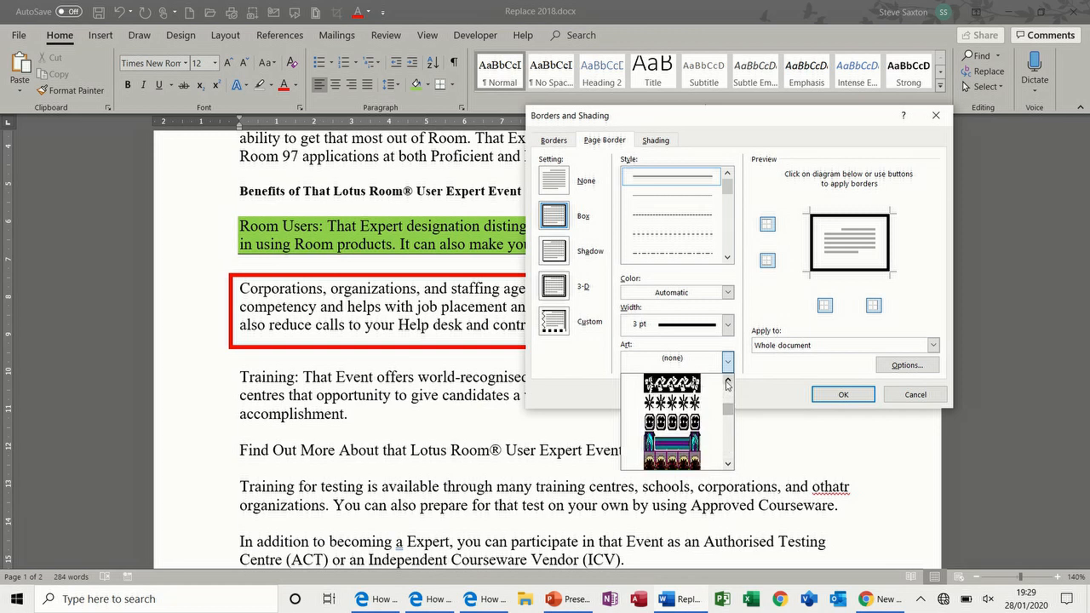
pyautogui.click(728, 385)
pyautogui.click(728, 385)
pyautogui.click(727, 385)
pyautogui.click(694, 403)
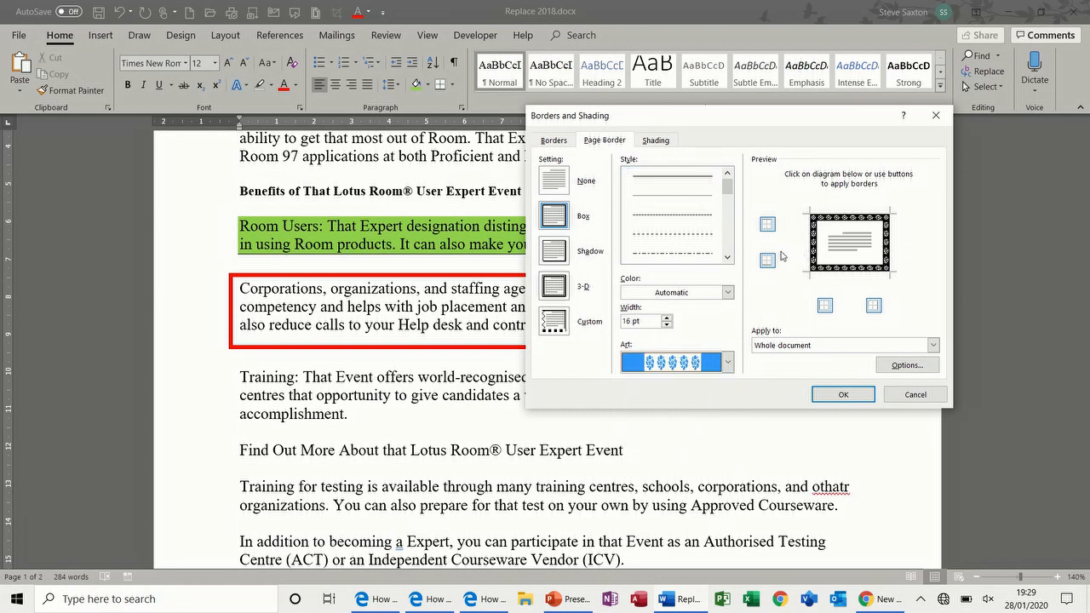
pyautogui.click(837, 395)
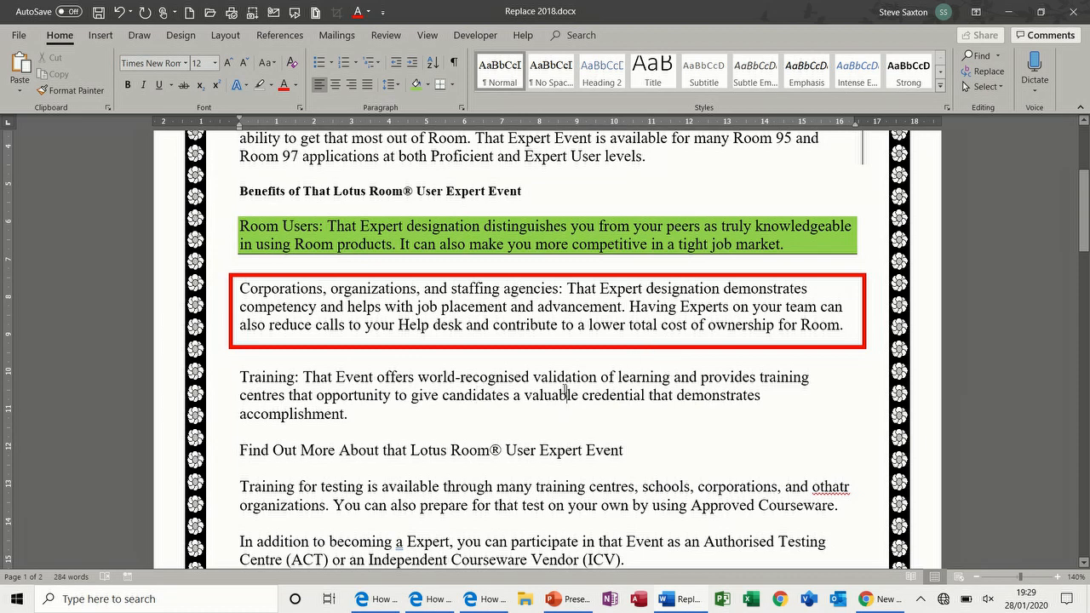
# Step: Select the whole document and reset paragraph formatting with Ctrl+Q to clear shading and borders
pyautogui.hotkey('ctrl', 'a')
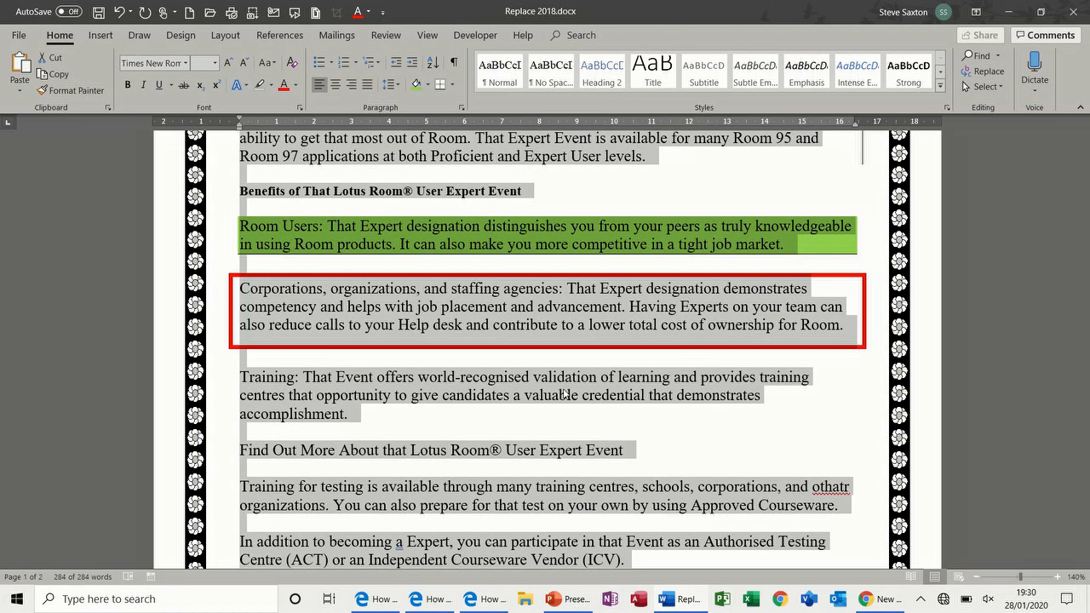
pyautogui.hotkey('ctrl', 'q')
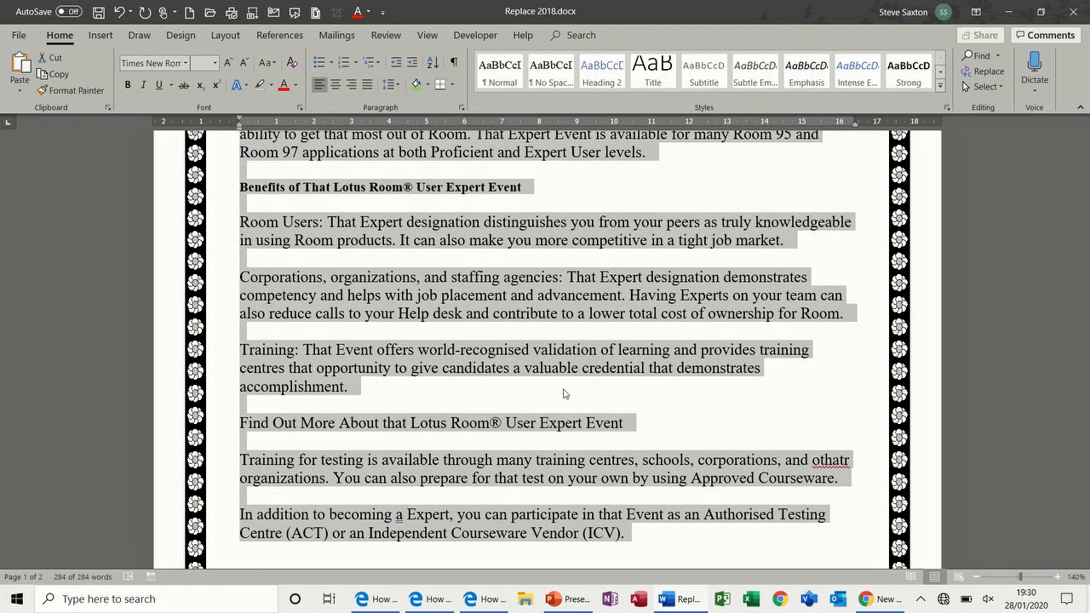
pyautogui.moveTo(1088, 207); pyautogui.dragTo(1087, 153)
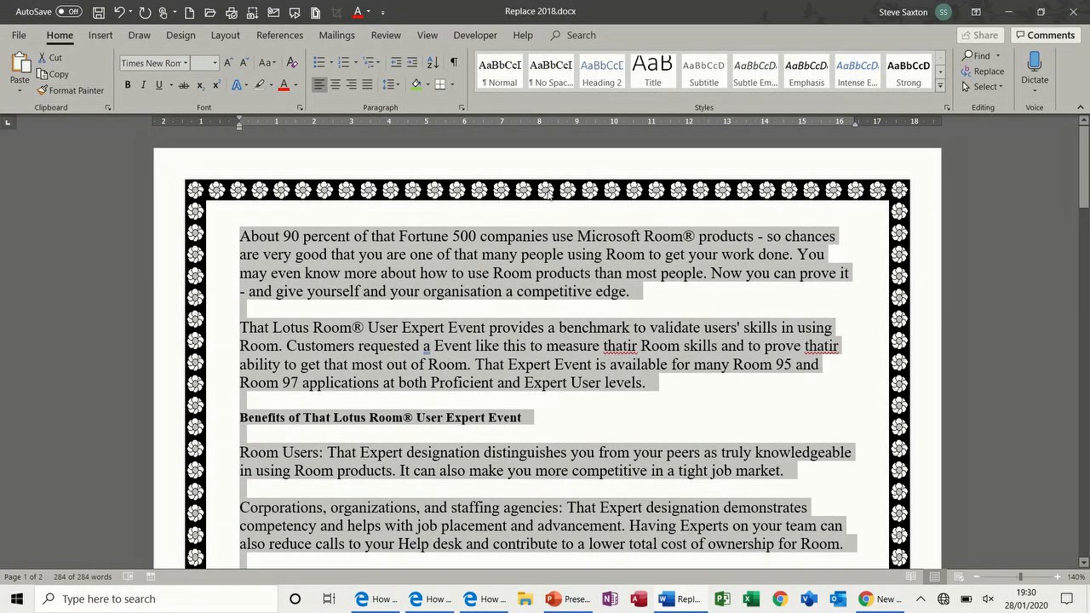
# Step: Set the page border art to (none) and the setting to None, then confirm
pyautogui.click(454, 91)
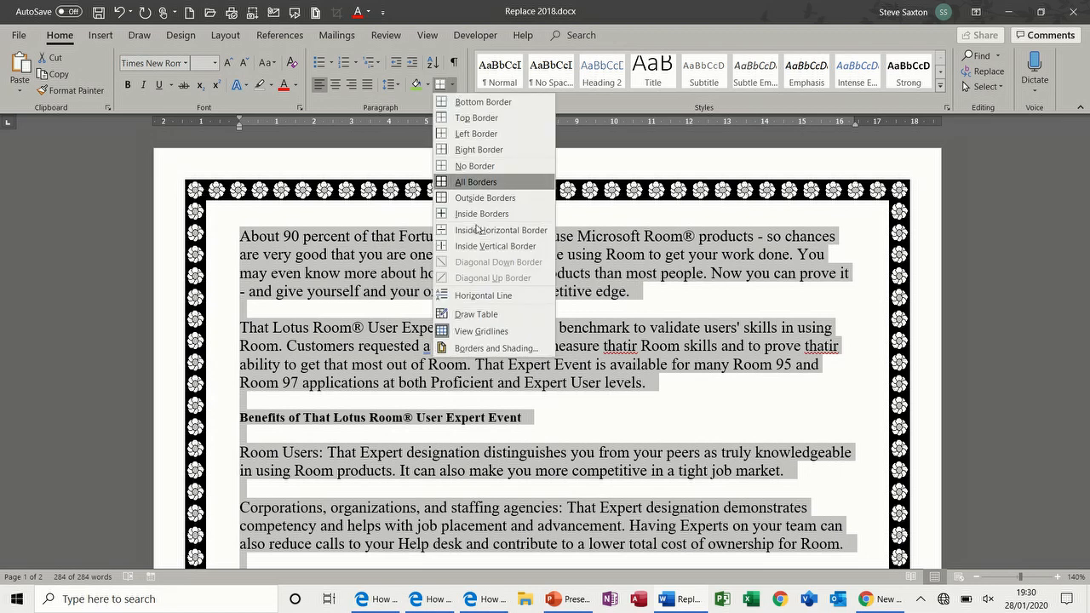
pyautogui.click(483, 346)
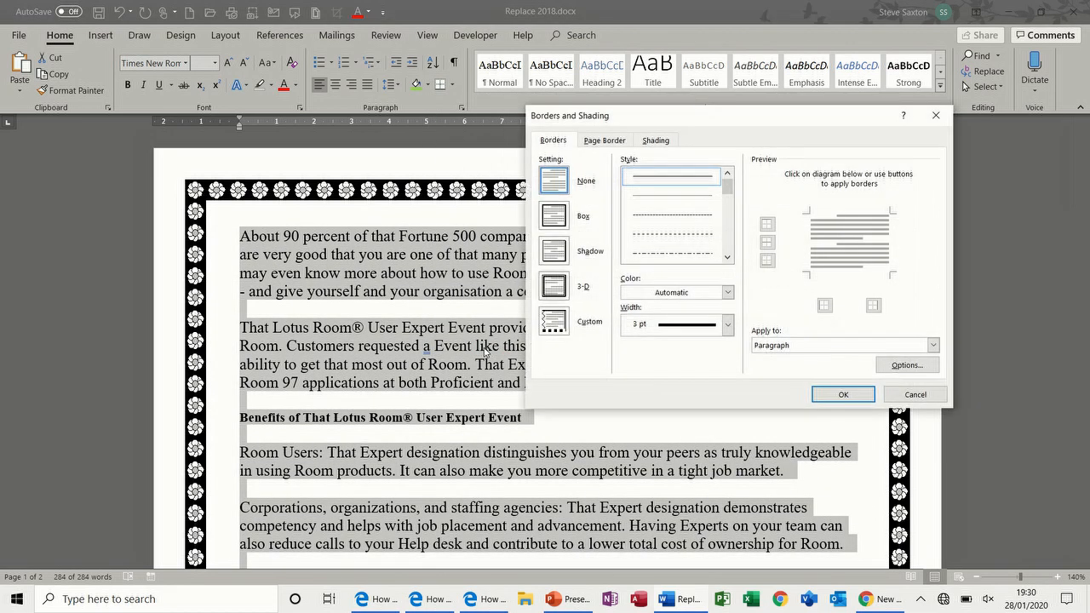
pyautogui.click(601, 140)
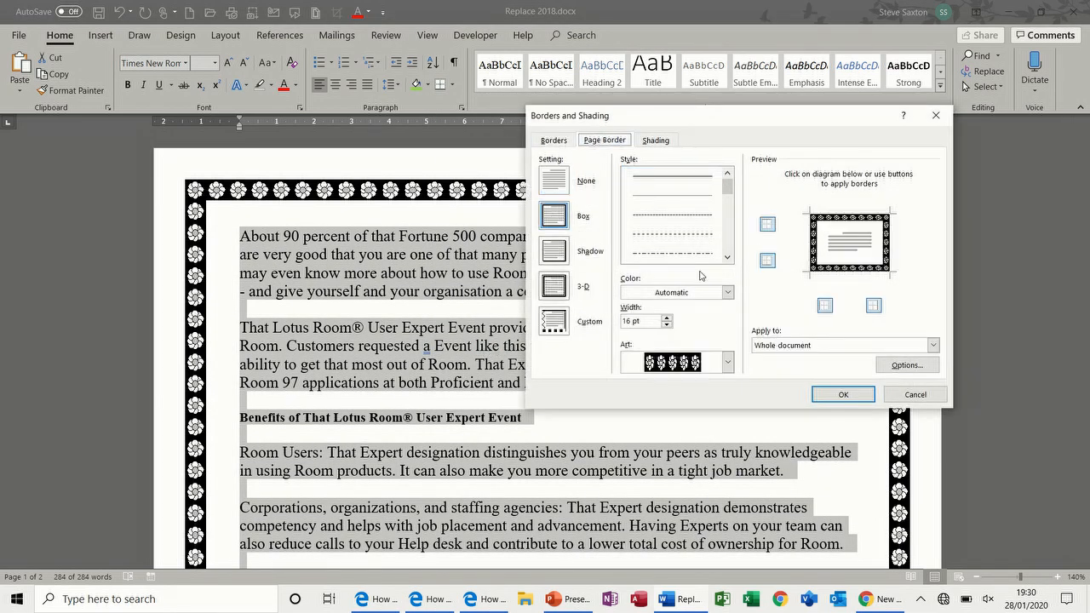
pyautogui.click(727, 362)
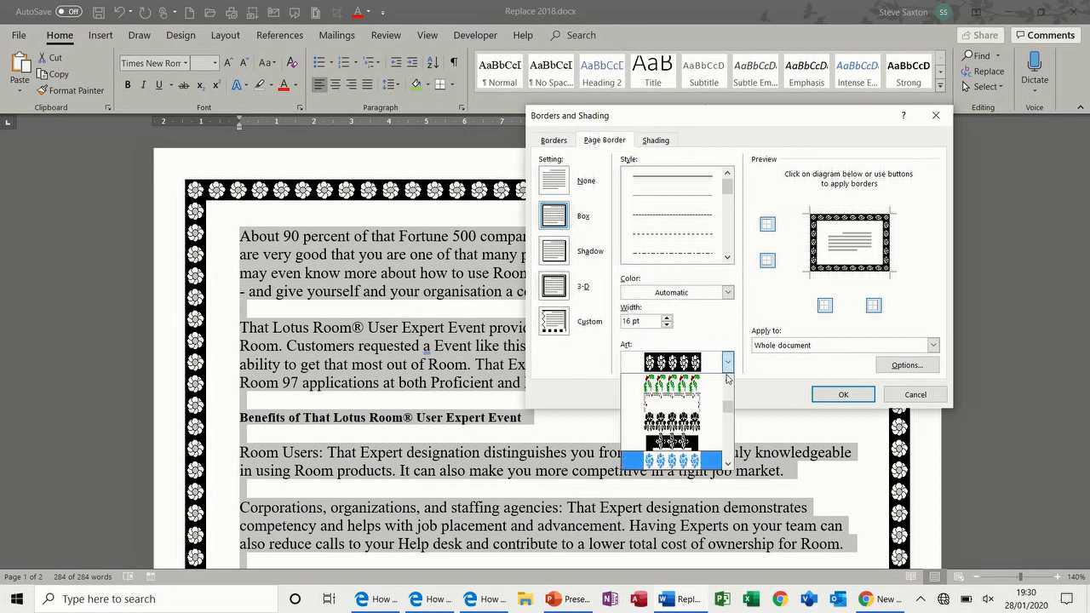
pyautogui.moveTo(726, 408); pyautogui.dragTo(727, 380)
pyautogui.click(677, 383)
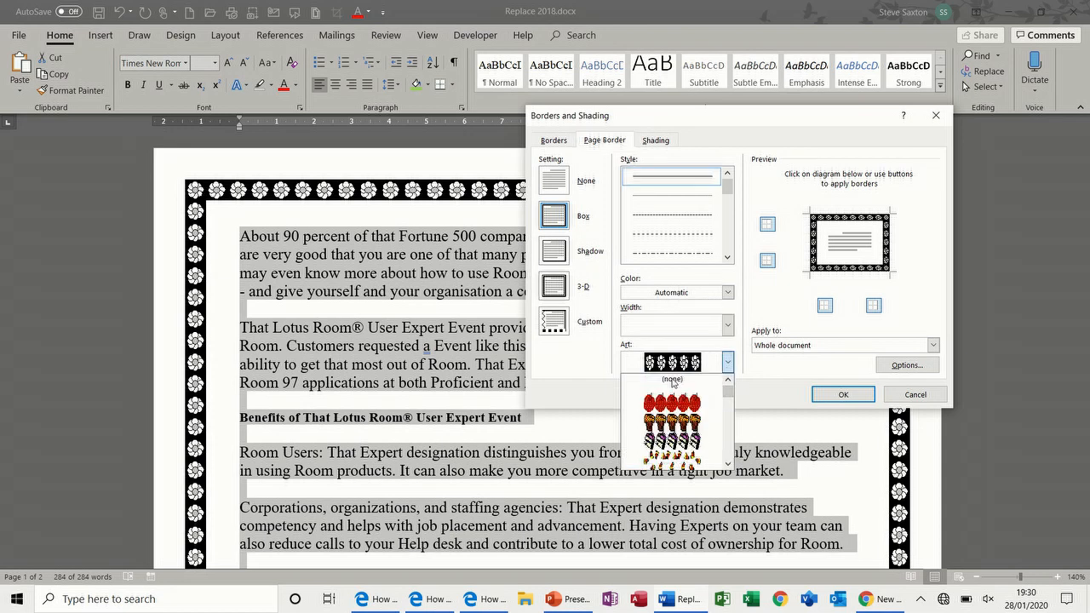
pyautogui.click(560, 181)
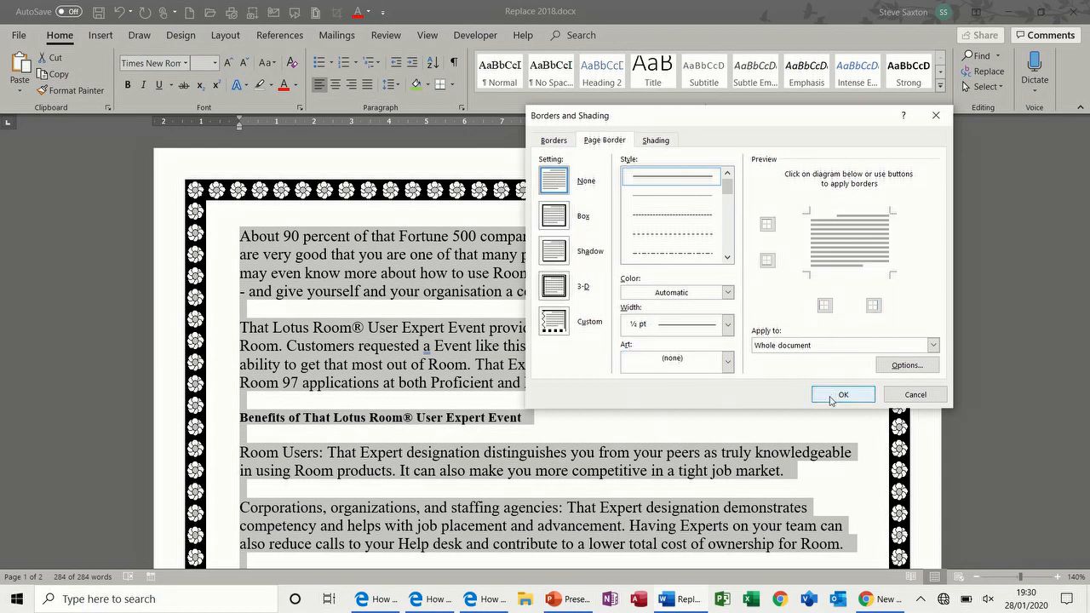
pyautogui.click(832, 397)
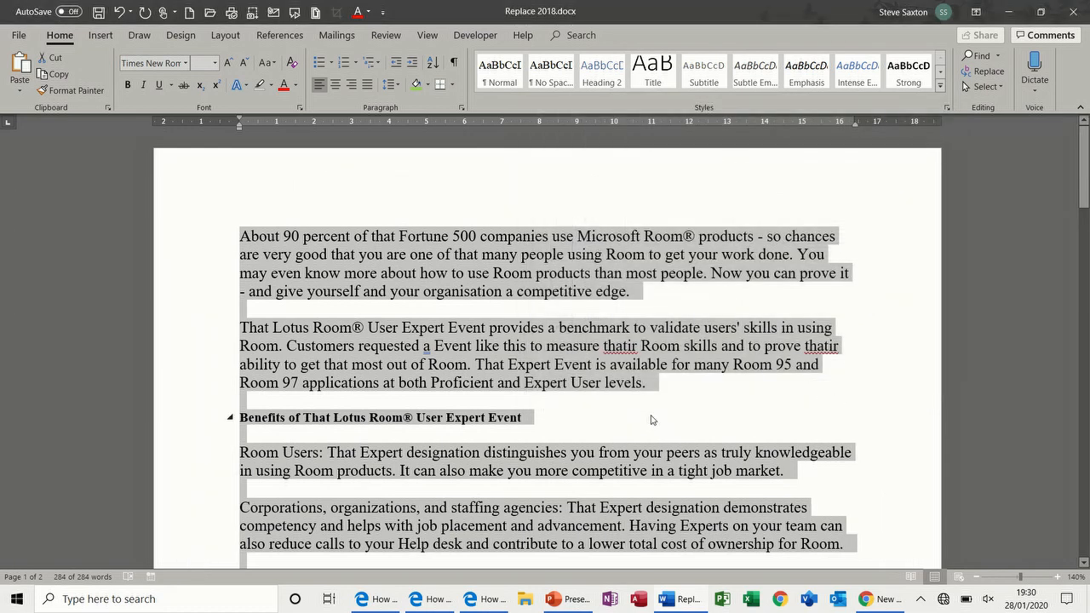
# Step: Select all paragraphs, drag the right indent in to about 14.5 cm, and justify them
pyautogui.click(443, 238)
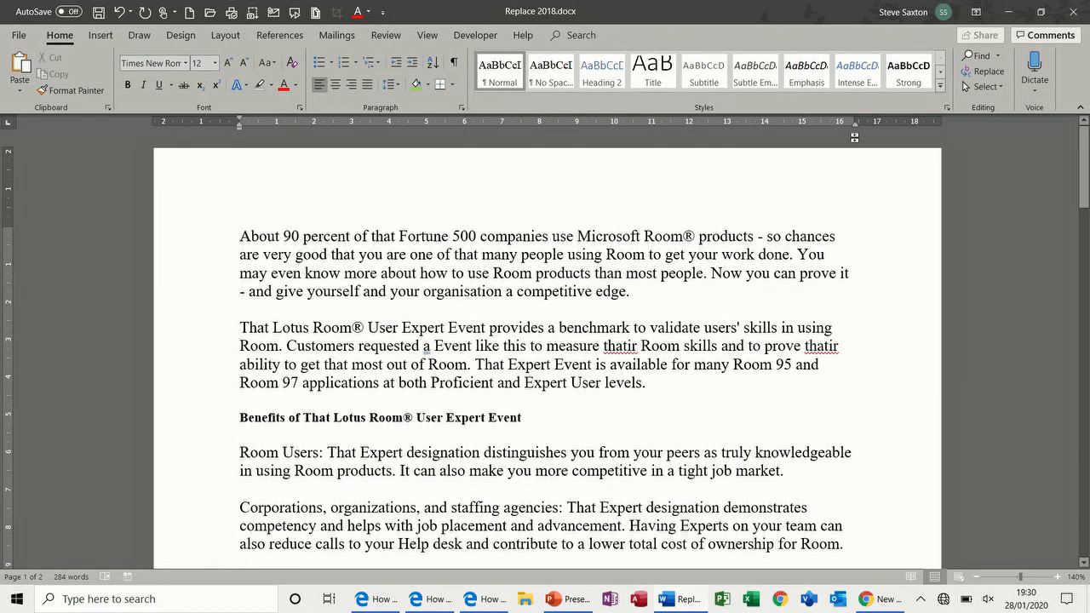
pyautogui.moveTo(856, 125)
pyautogui.mouseDown()
pyautogui.moveTo(764, 135)
pyautogui.moveTo(853, 132)
pyautogui.mouseUp()
pyautogui.moveTo(204, 243); pyautogui.dragTo(312, 333)
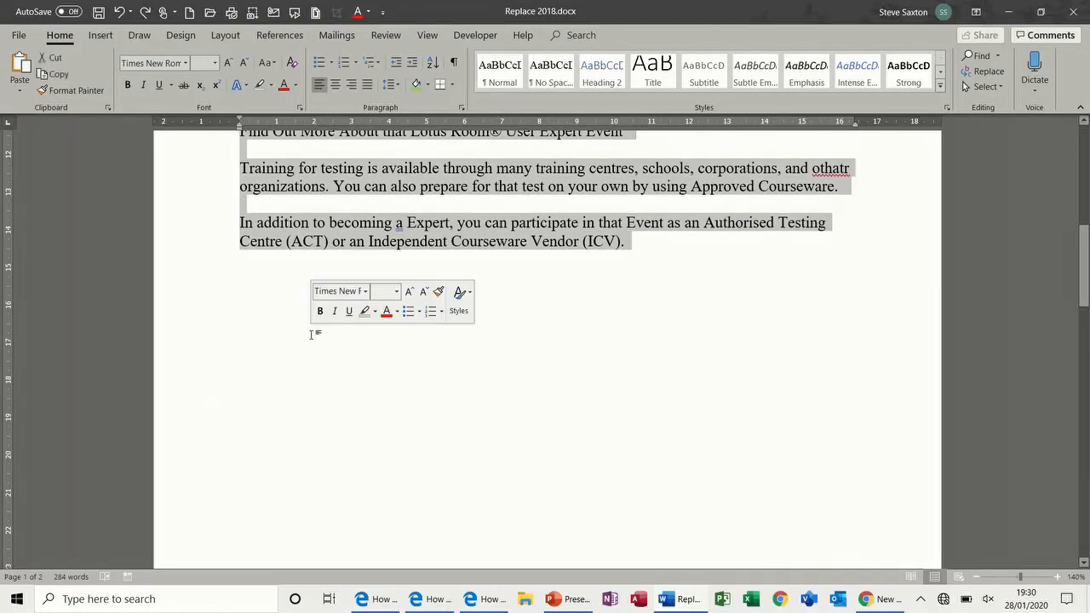
pyautogui.moveTo(1086, 278); pyautogui.dragTo(1086, 175)
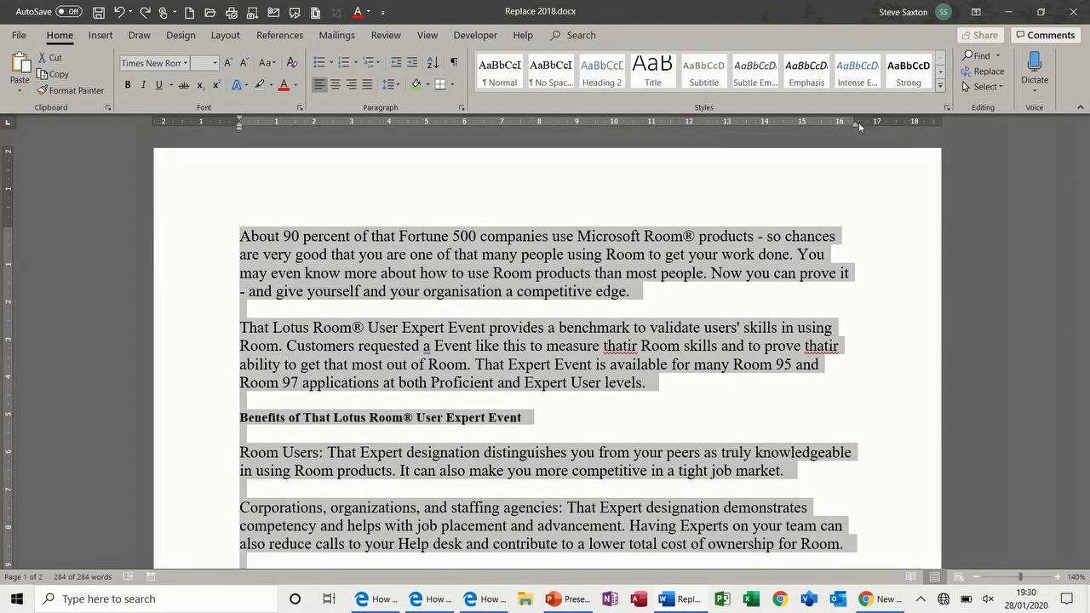
pyautogui.moveTo(856, 124); pyautogui.dragTo(770, 129)
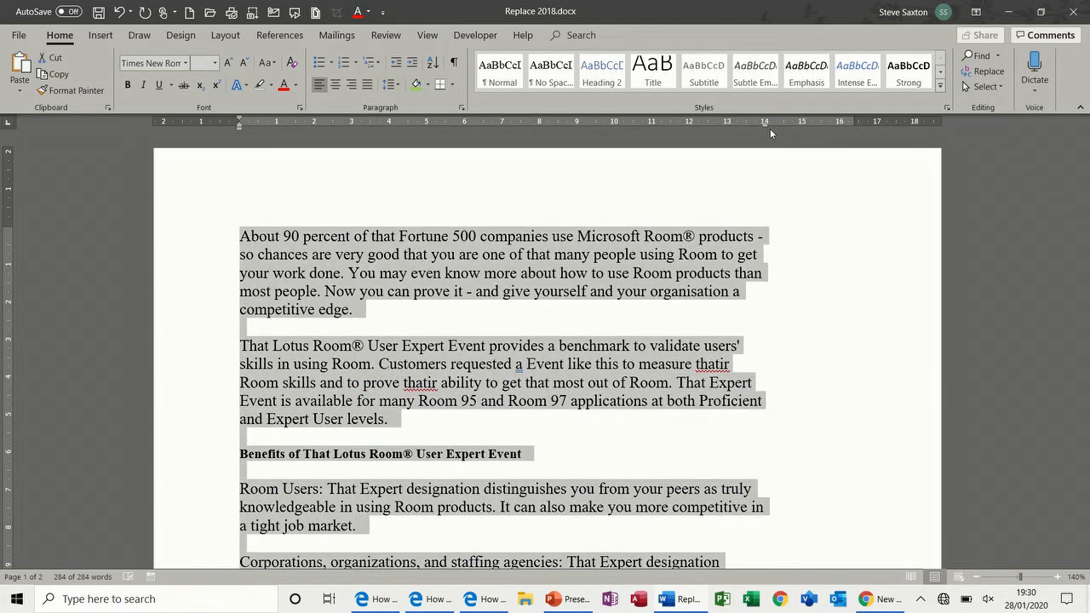
pyautogui.click(368, 86)
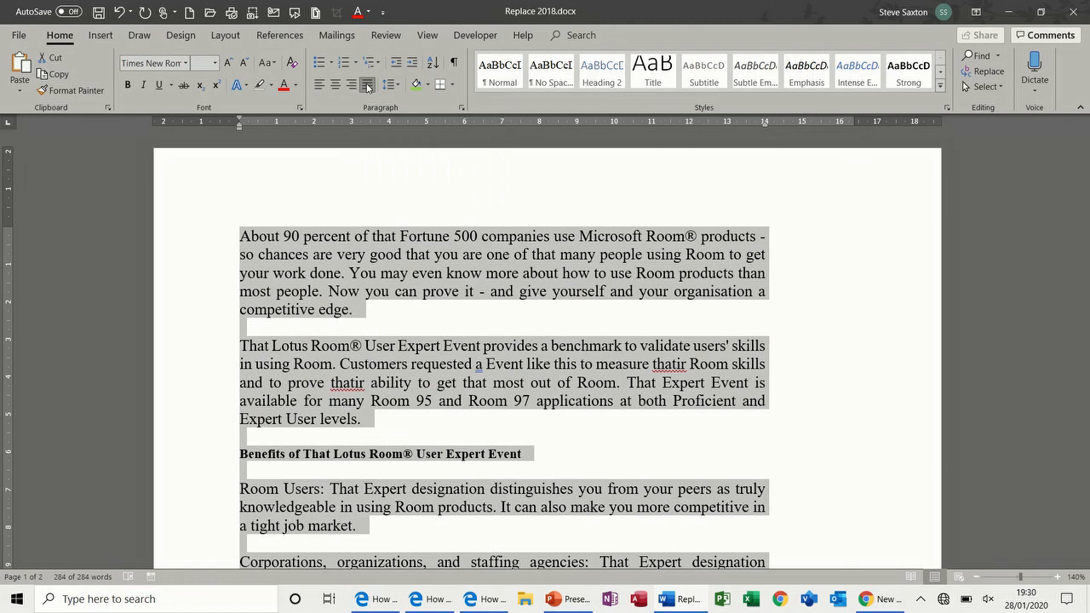
pyautogui.click(453, 86)
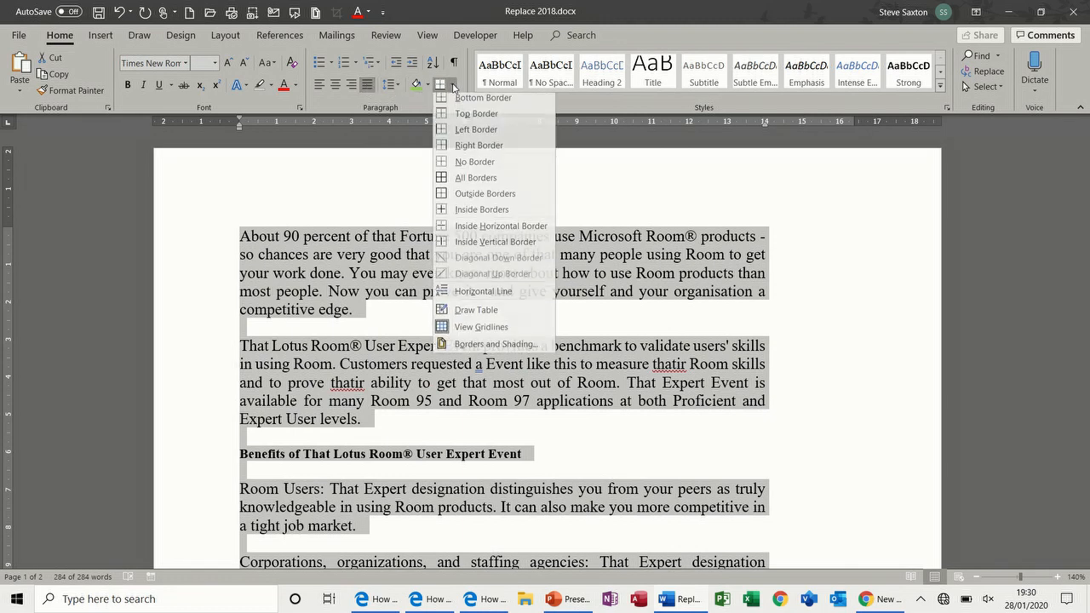
# Step: Add a right border to the selected paragraphs, number them 1.–5., and adjust the list indent
pyautogui.click(483, 150)
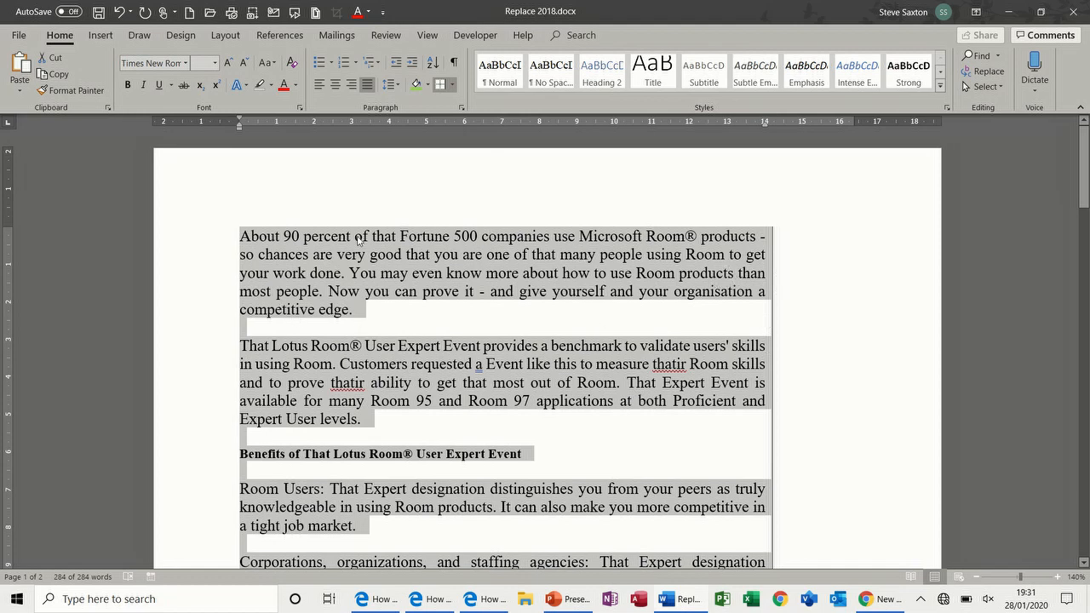
pyautogui.click(343, 65)
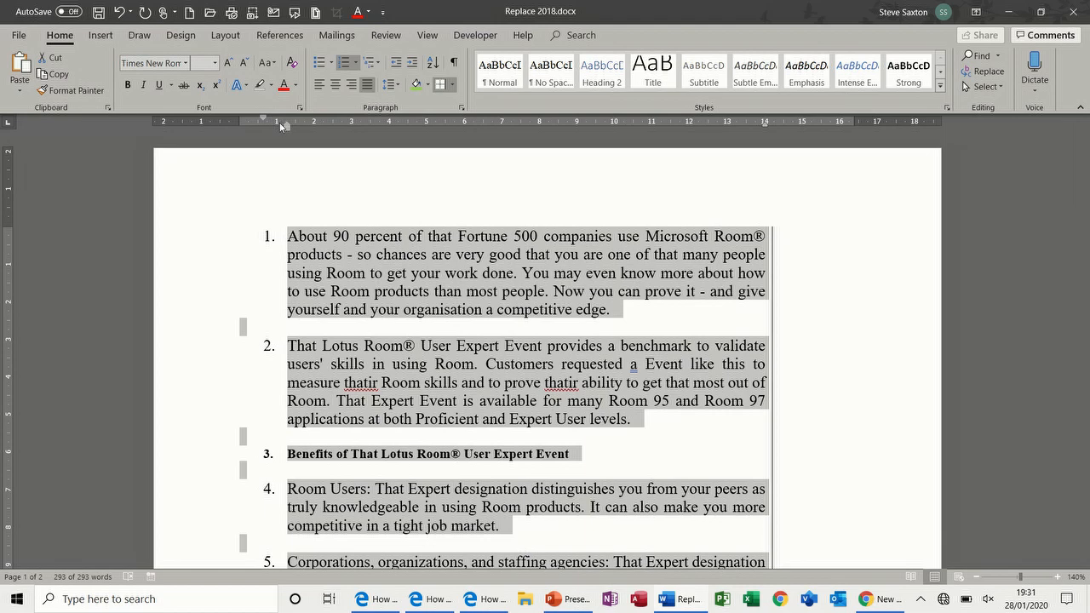
pyautogui.moveTo(262, 121); pyautogui.dragTo(286, 128)
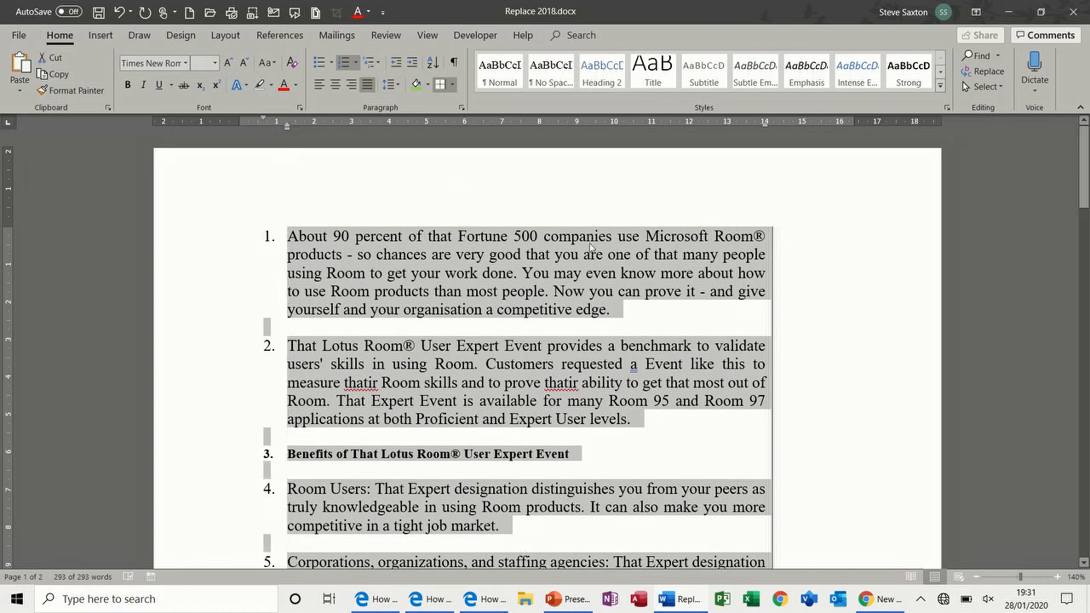
pyautogui.click(763, 126)
pyautogui.click(873, 281)
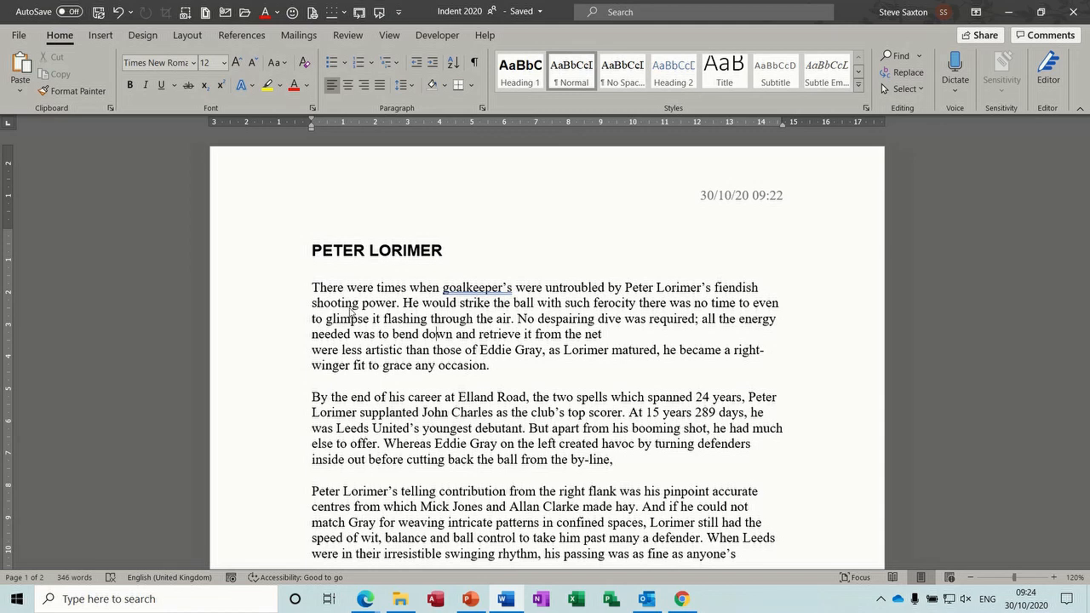
# Step: In a new document, type a bulleted list: sdsjfdf, dfff, dgdgg, dfkjfkjfj
pyautogui.hotkey('ctrl', 'n')
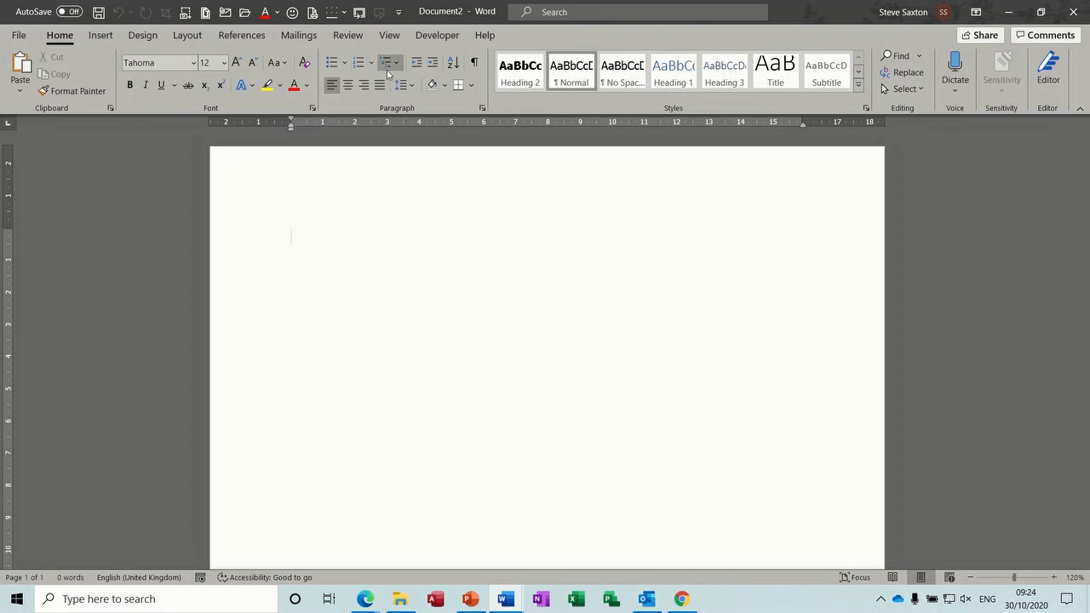
pyautogui.click(330, 65)
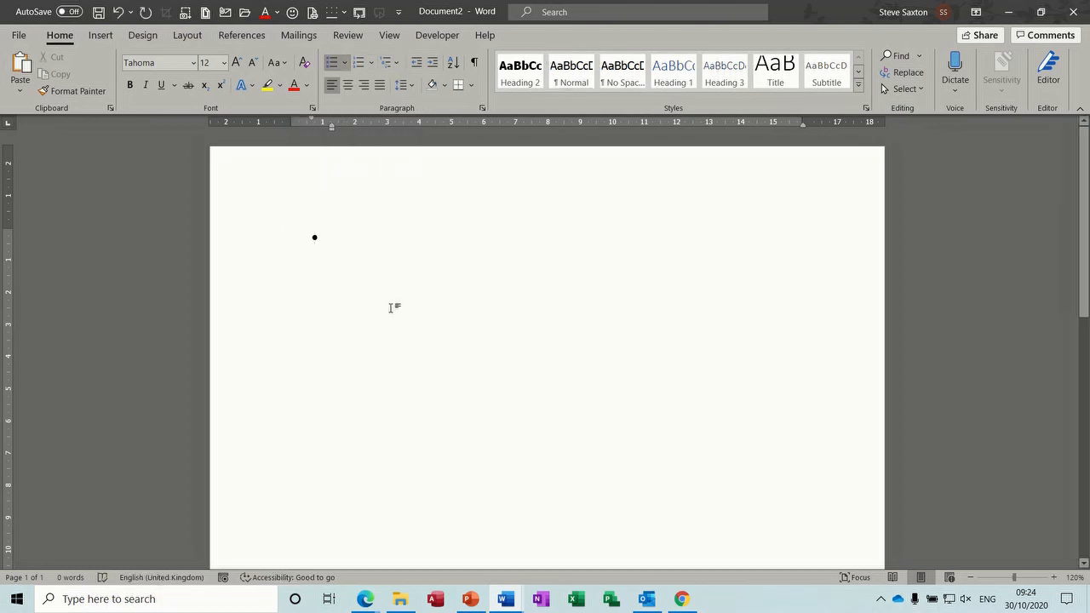
pyautogui.write('sdsjfdf')
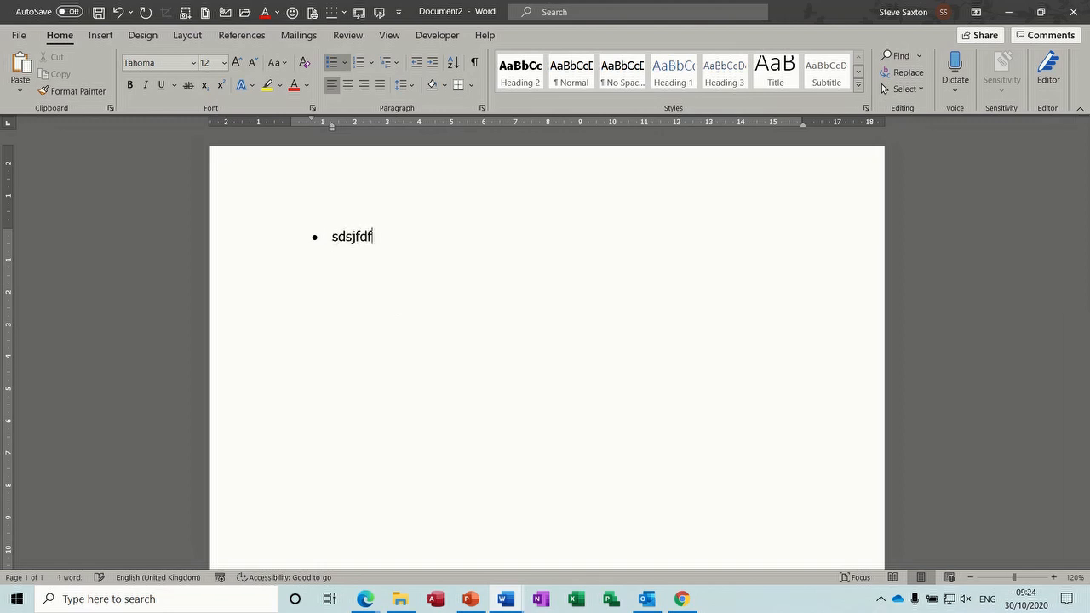
pyautogui.press('Return')
pyautogui.write('dfff')
pyautogui.press('Return')
pyautogui.write('dgdgg')
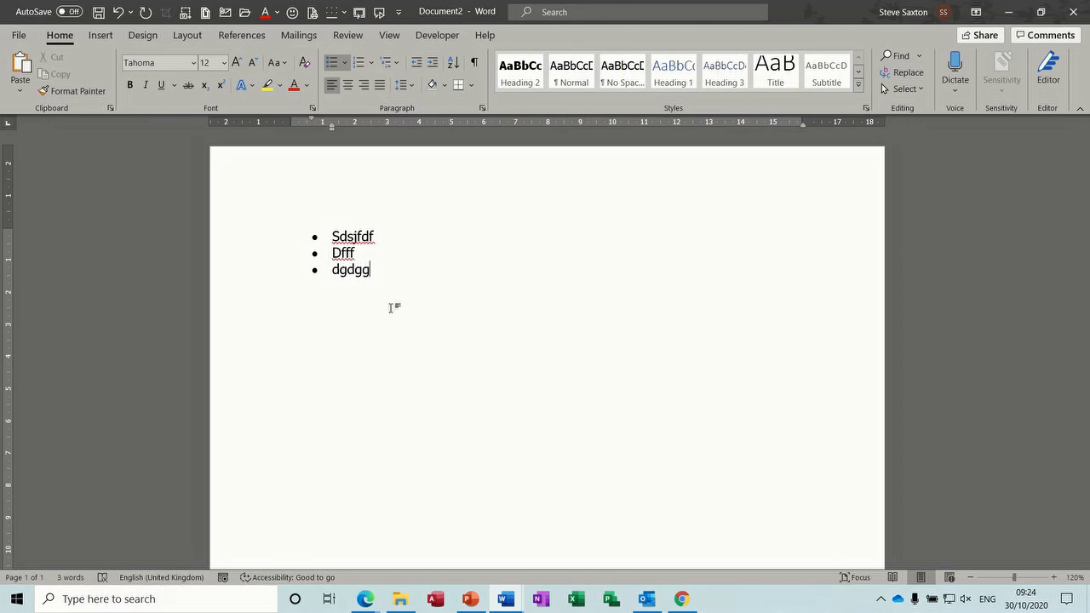
pyautogui.press('Return')
pyautogui.press('Return')
pyautogui.write('dfkjfkjfj')
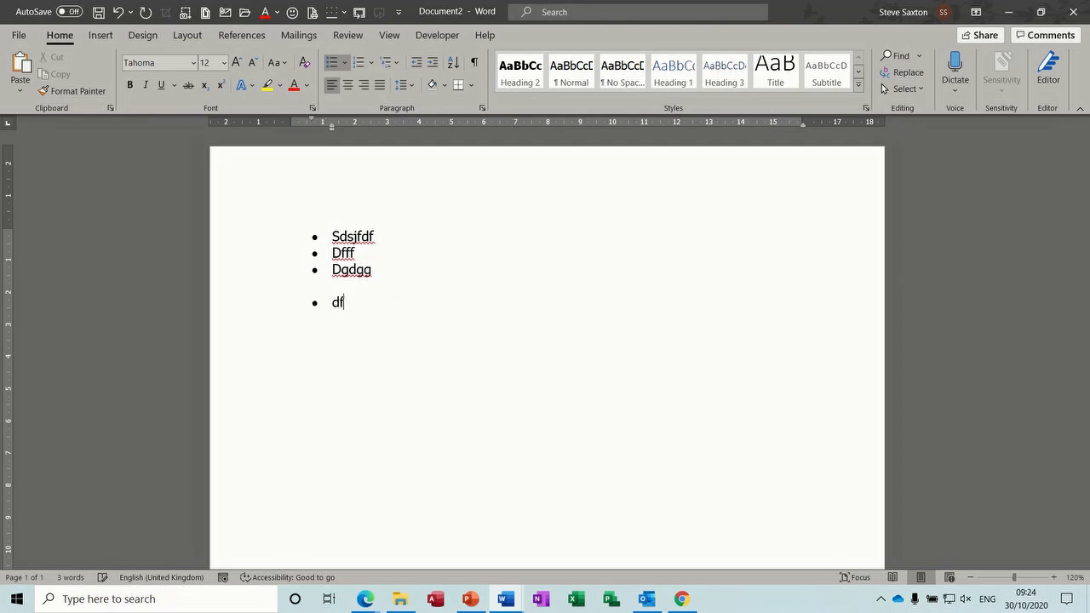
pyautogui.press('Return')
pyautogui.press('BackSpace')
pyautogui.press('BackSpace')
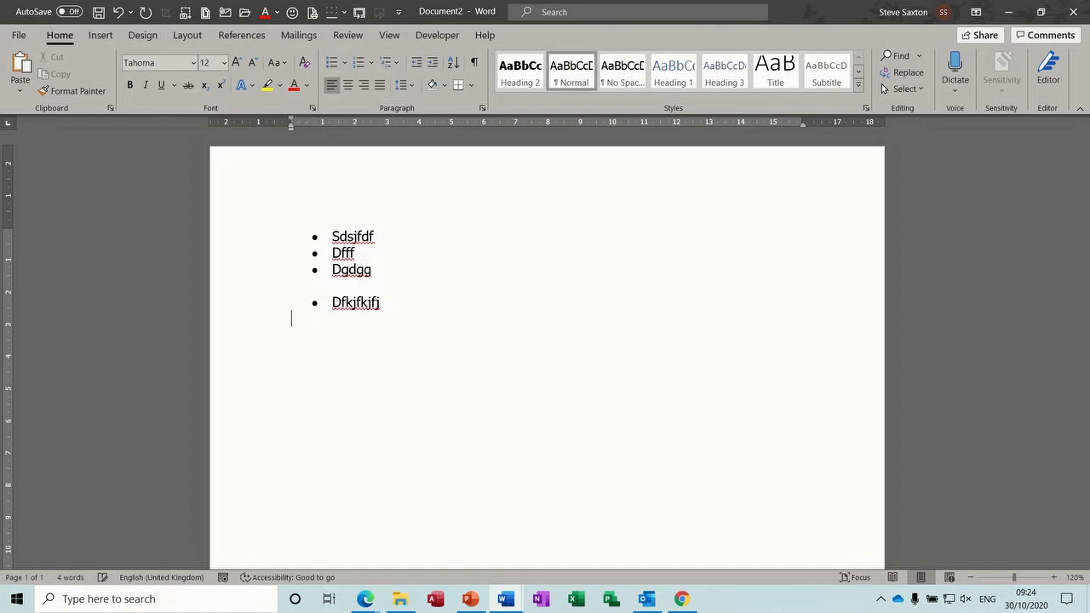
pyautogui.press('BackSpace')
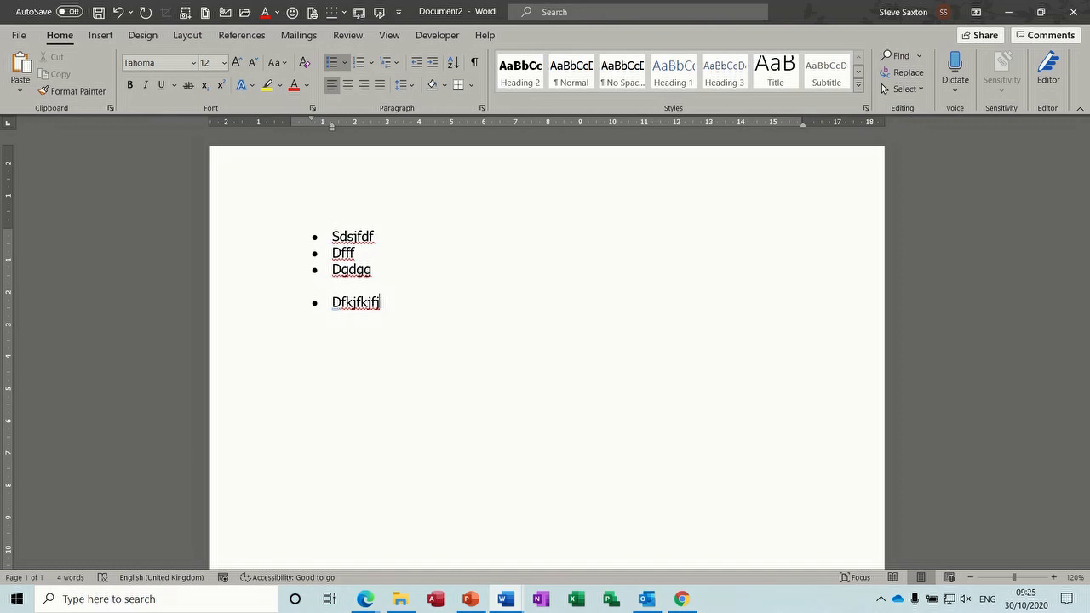
# Step: Add a multi-line item (ddfdf, dfkdf, dfjfjd, dfdnkn) using line breaks, then delete the whole list
pyautogui.write('ddfdf')
pyautogui.hotkey('shift', 'Return')
pyautogui.write('dfkdf')
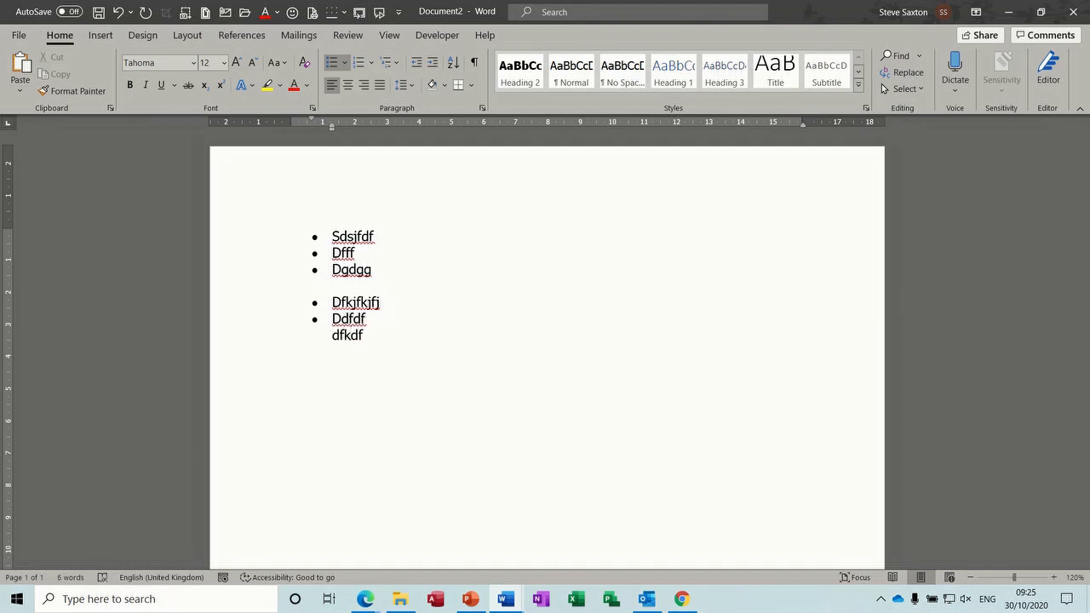
pyautogui.hotkey('shift', 'Return')
pyautogui.write('dfjfjd')
pyautogui.hotkey('shift', 'Return')
pyautogui.write('dfdnkn')
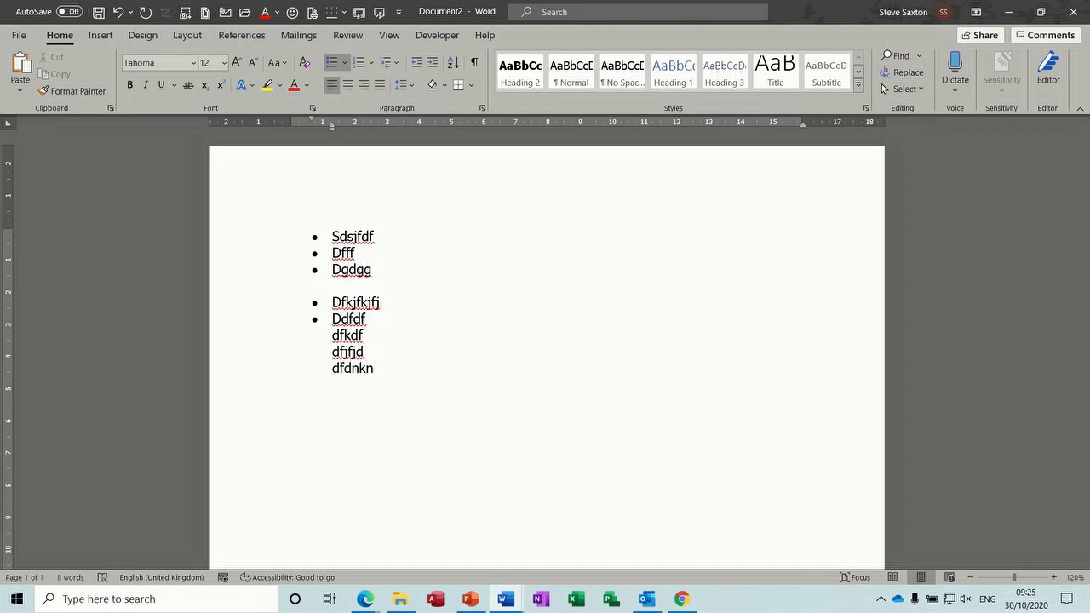
pyautogui.press('Return')
pyautogui.press('Return')
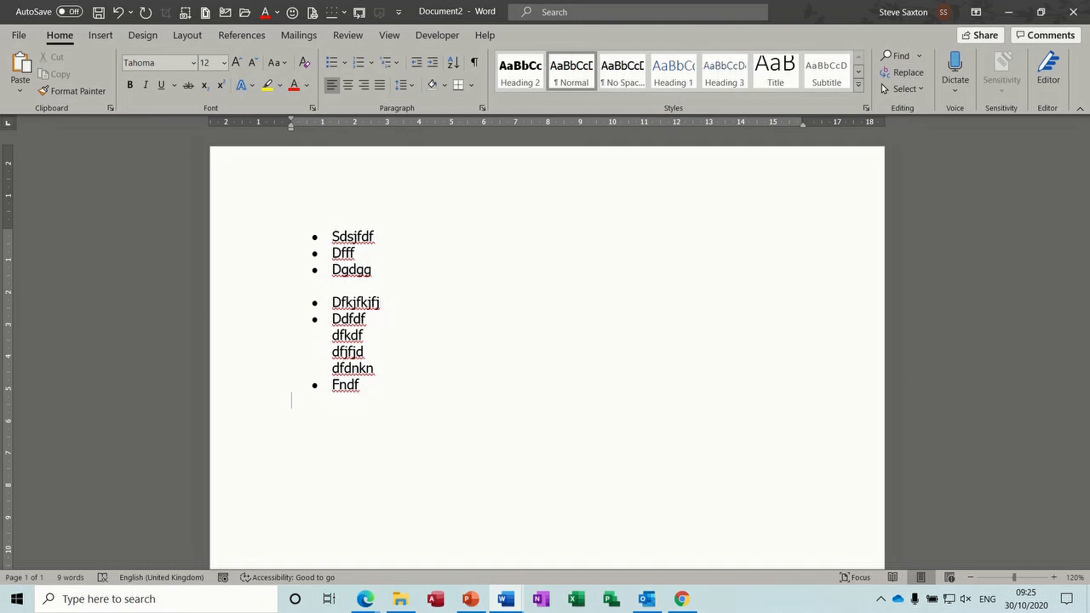
pyautogui.moveTo(250, 236); pyautogui.dragTo(276, 396)
pyautogui.press('Delete')
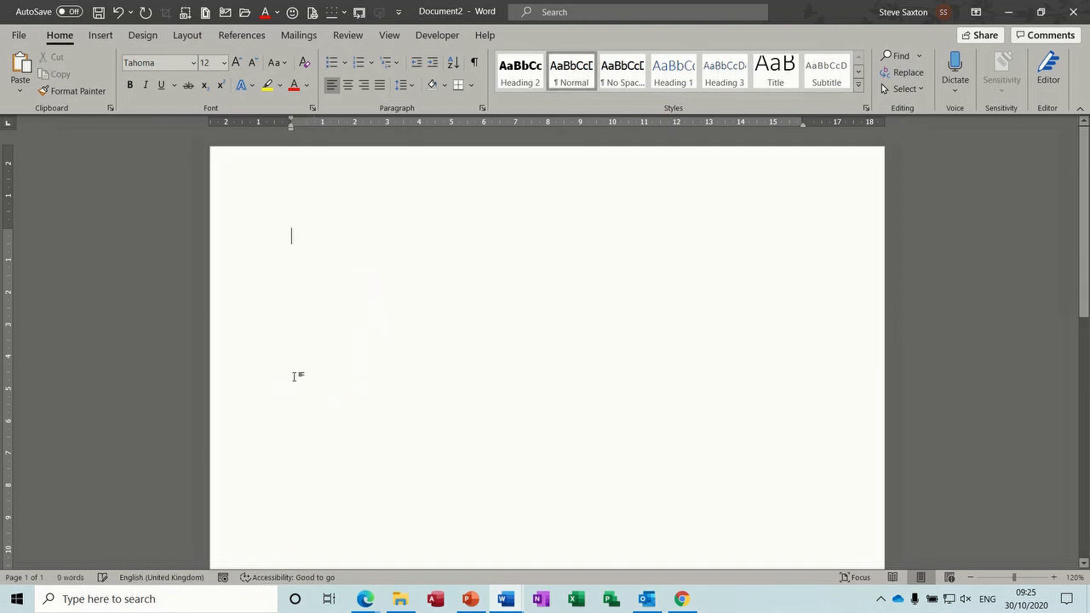
# Step: Open Define New Bullet from the Bullets menu and glance at its Font settings
pyautogui.click(345, 63)
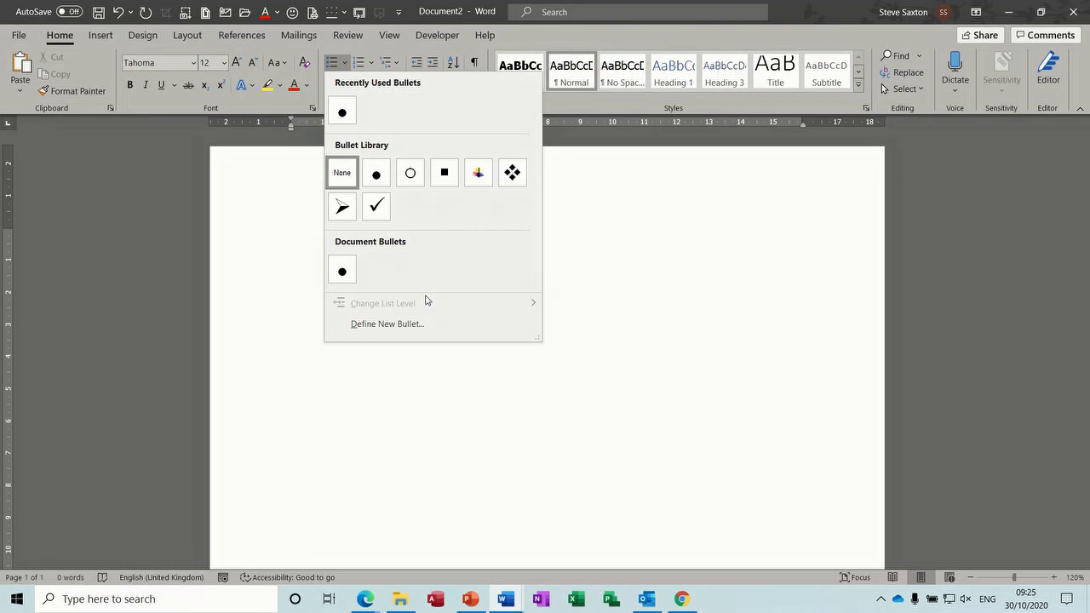
pyautogui.click(390, 326)
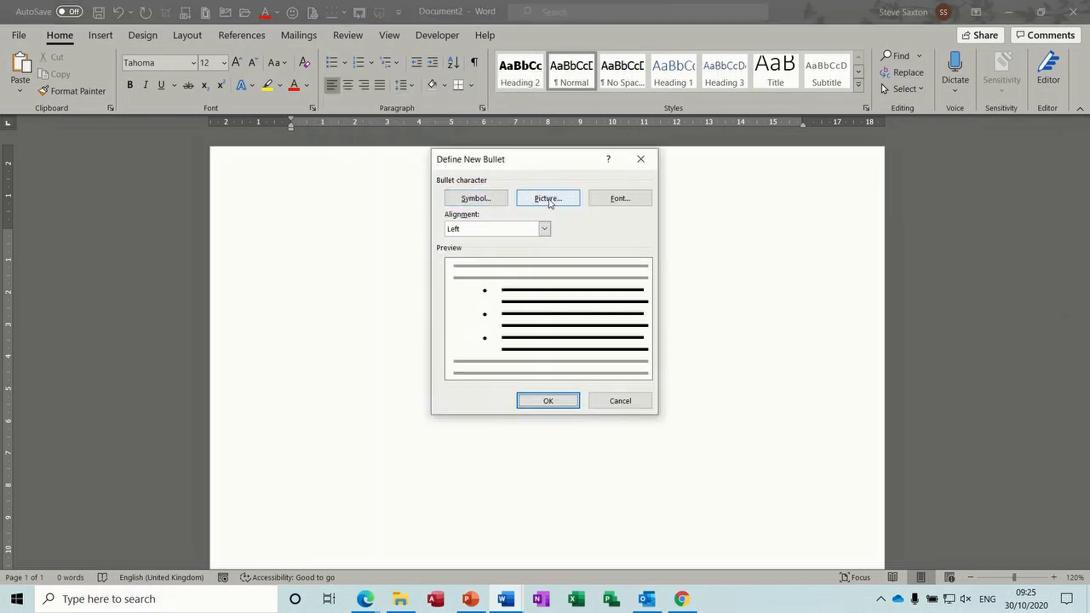
pyautogui.click(621, 199)
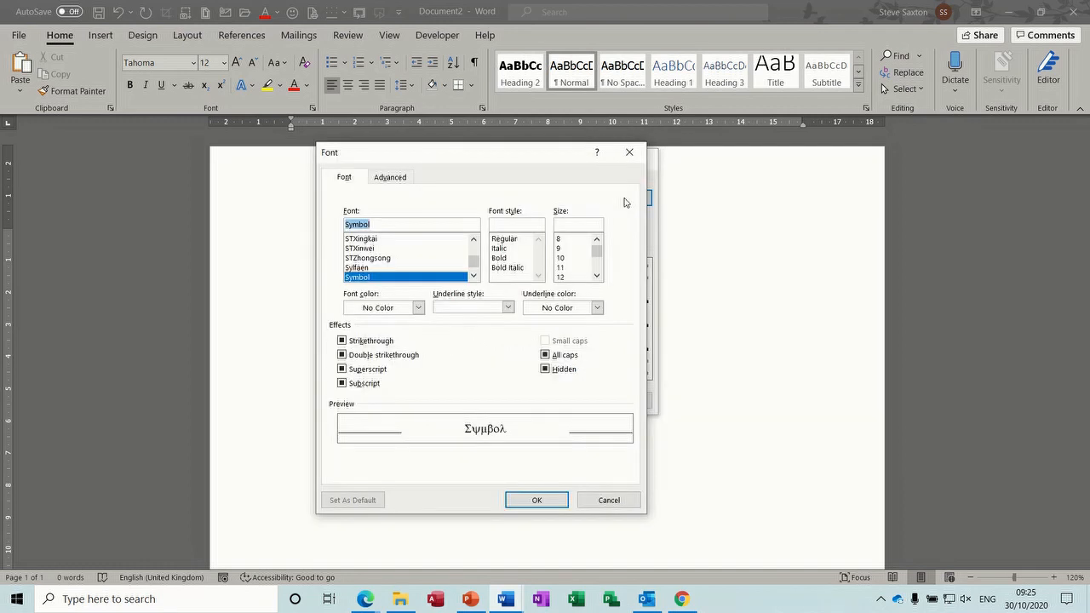
pyautogui.click(628, 155)
# Step: Choose the Wingdings open-book symbol (code 38) as the bullet character
pyautogui.click(488, 201)
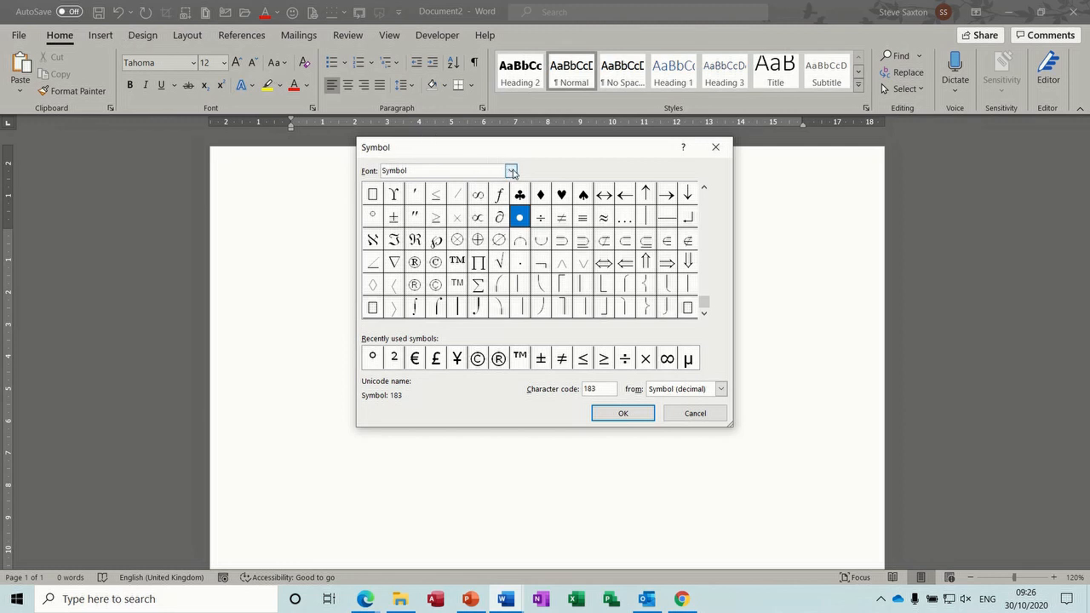
pyautogui.click(511, 170)
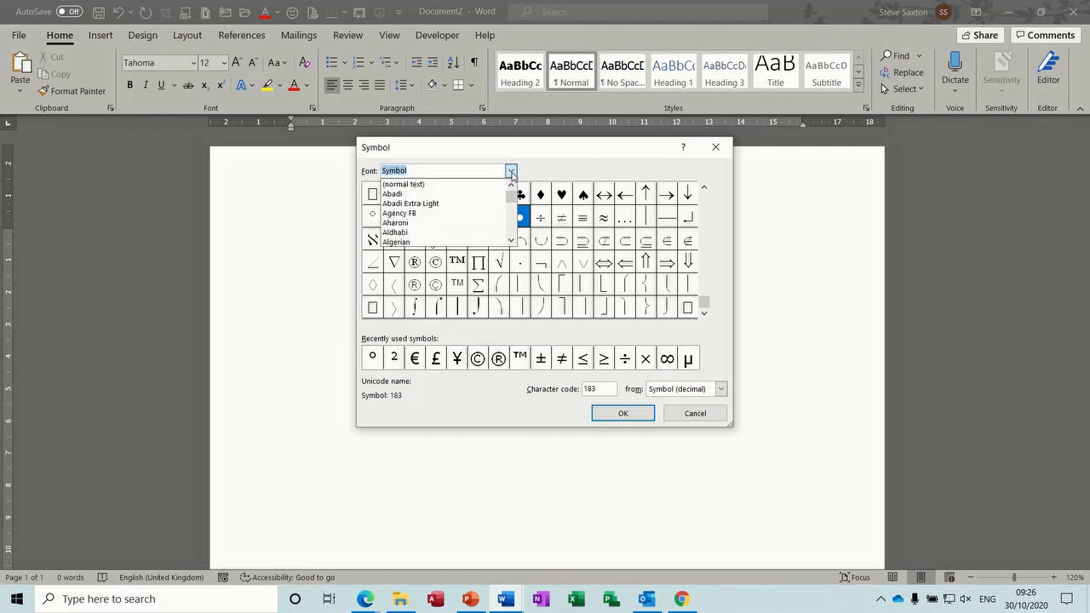
pyautogui.moveTo(514, 226)
pyautogui.mouseDown()
pyautogui.moveTo(514, 238)
pyautogui.moveTo(513, 229)
pyautogui.mouseUp()
pyautogui.click(512, 242)
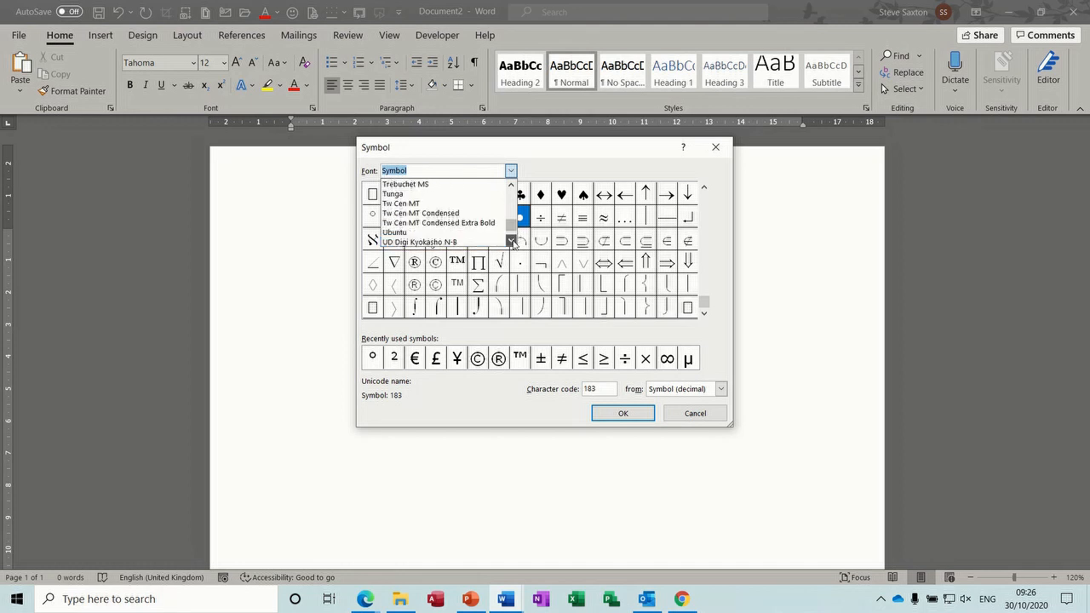
pyautogui.click(512, 243)
pyautogui.click(513, 243)
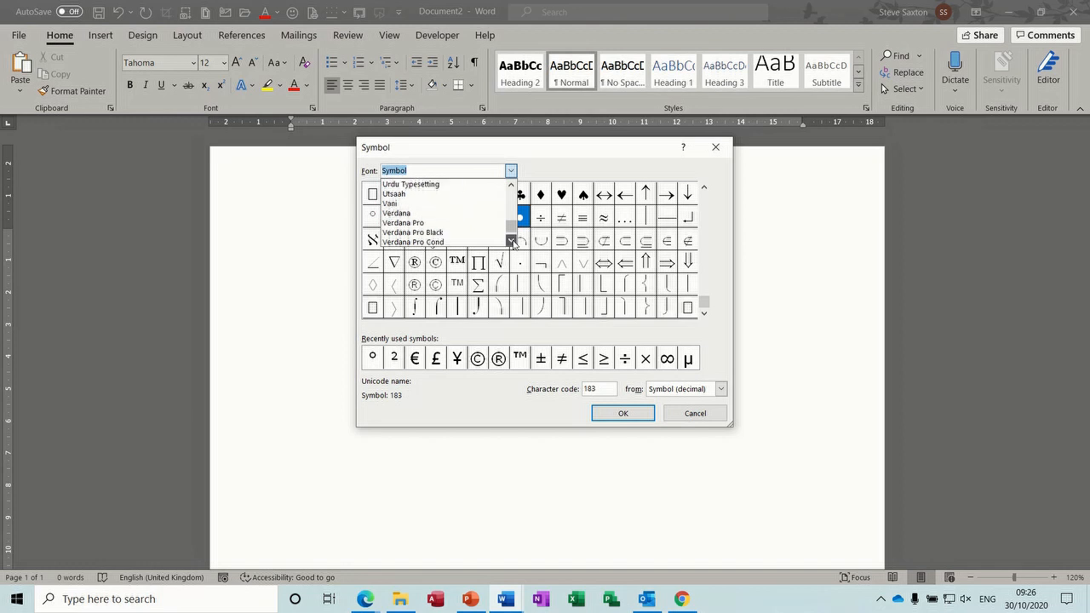
pyautogui.click(512, 242)
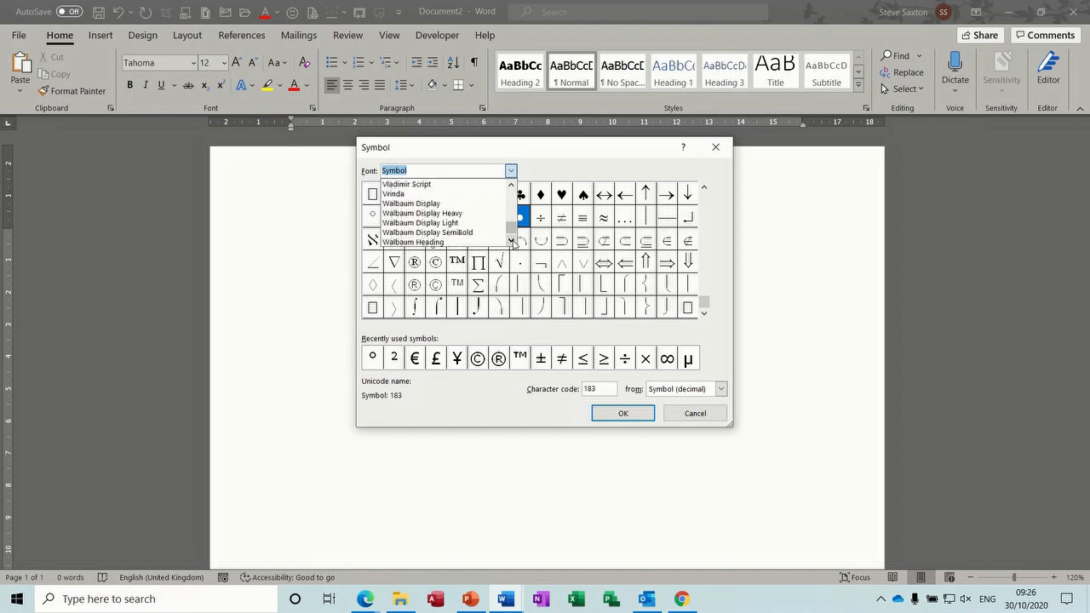
pyautogui.click(512, 242)
pyautogui.click(512, 242)
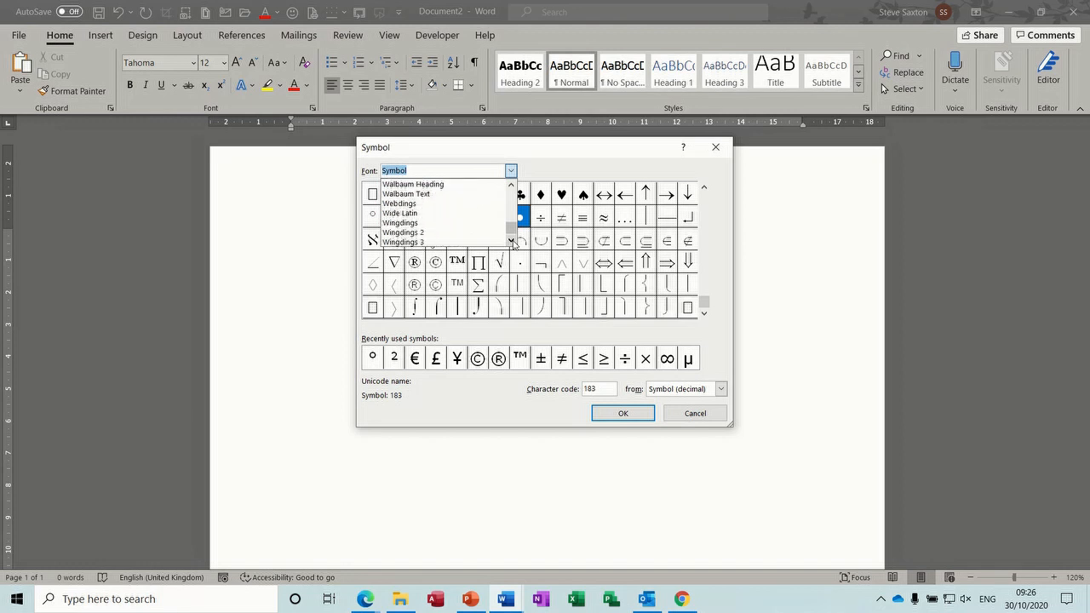
pyautogui.click(426, 223)
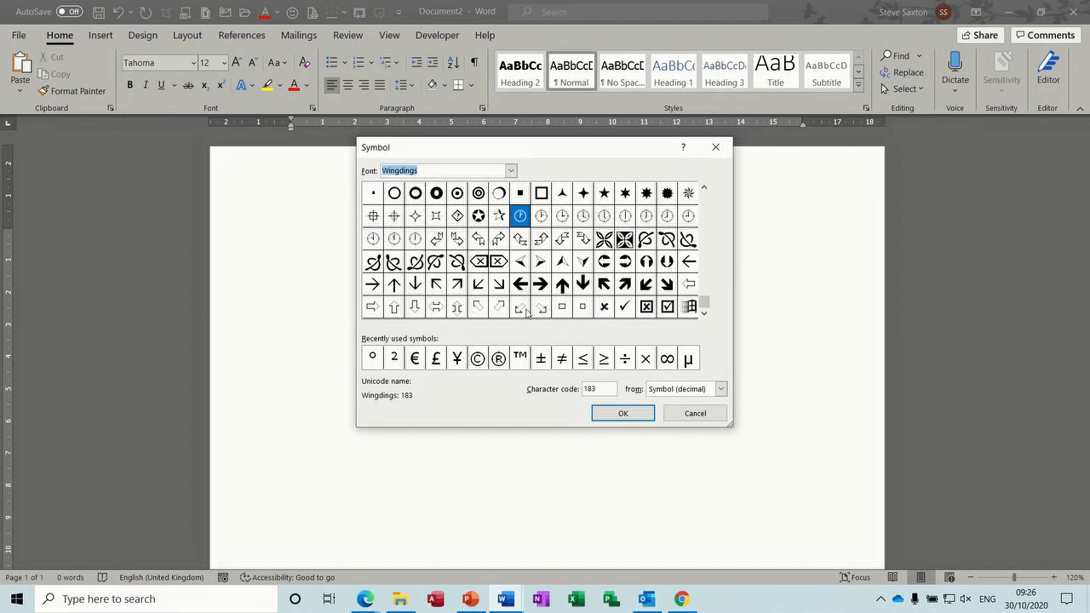
pyautogui.moveTo(703, 304); pyautogui.dragTo(703, 196)
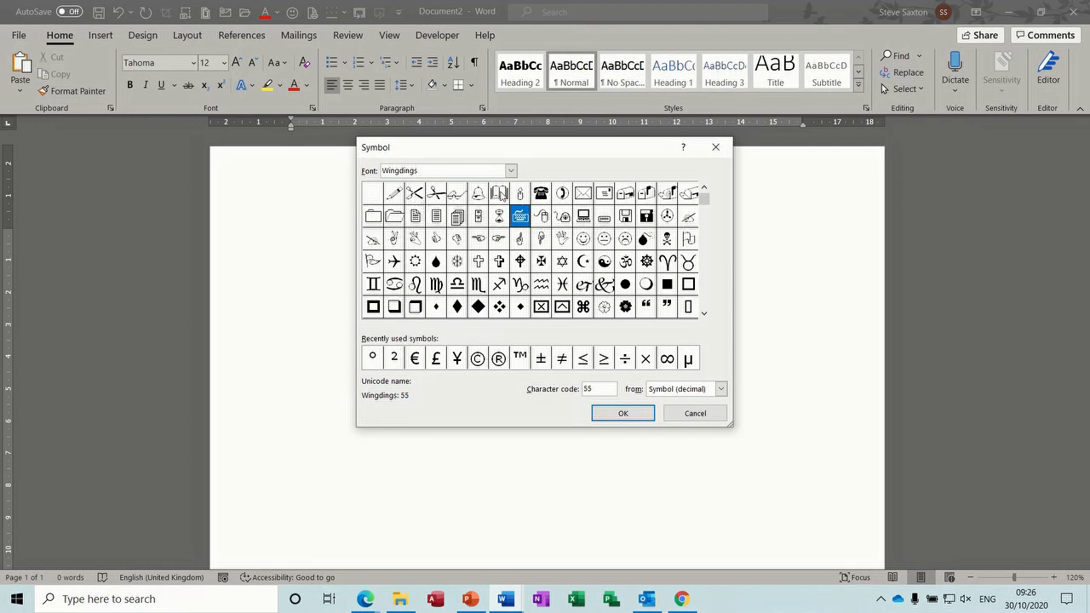
pyautogui.click(501, 195)
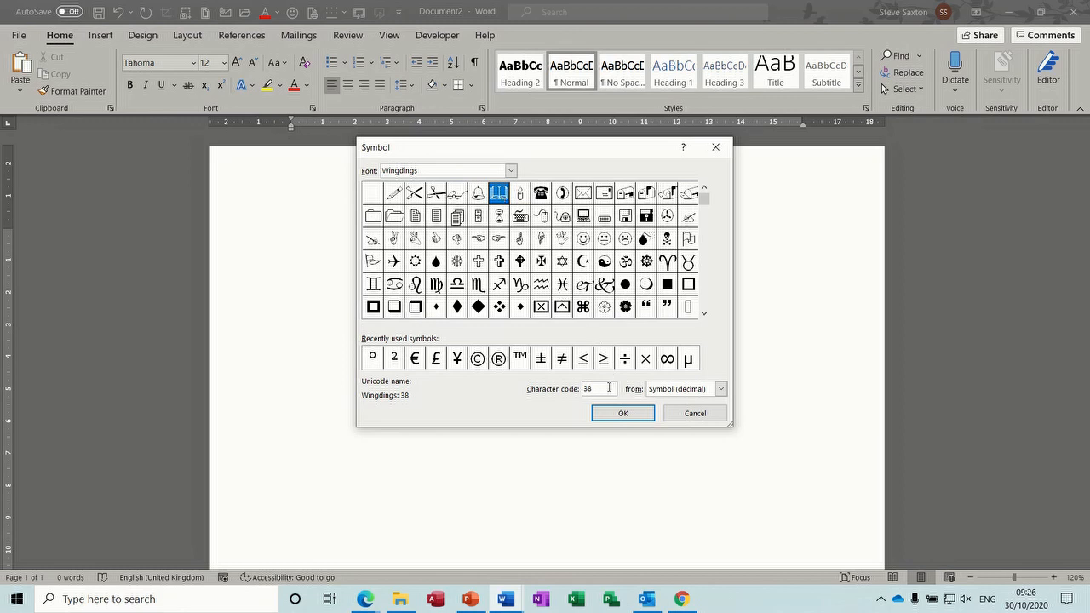
pyautogui.click(609, 413)
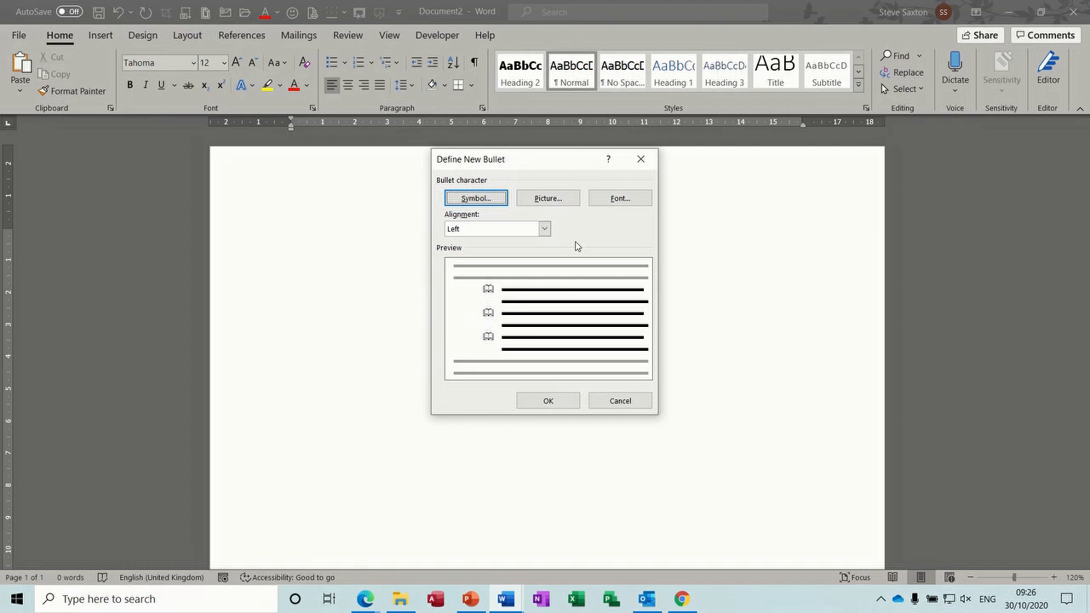
# Step: Make the open-book bullet red at size 48 and apply it
pyautogui.click(623, 204)
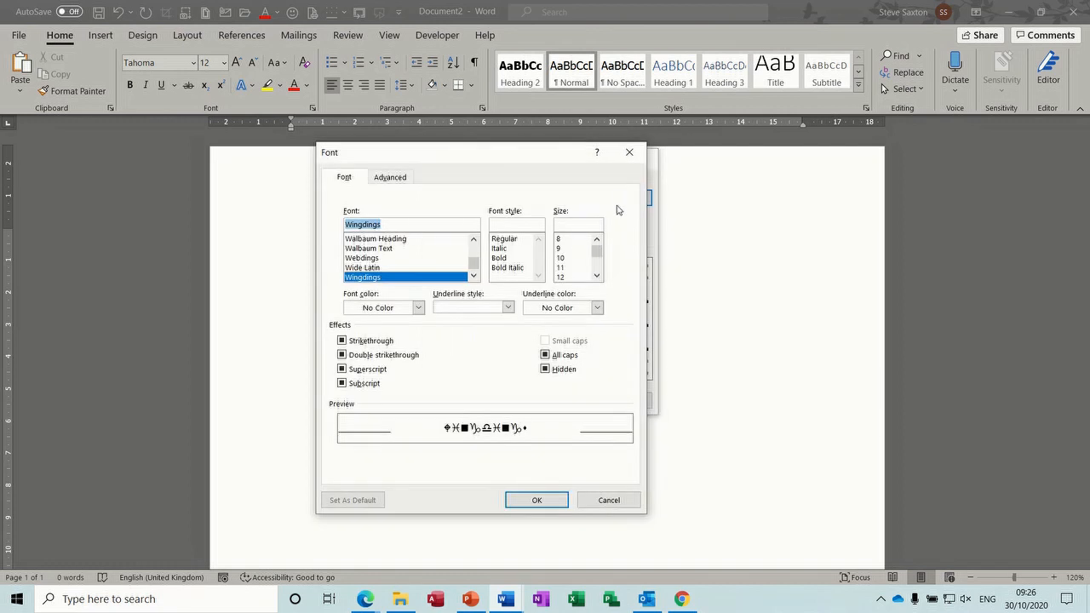
pyautogui.click(418, 307)
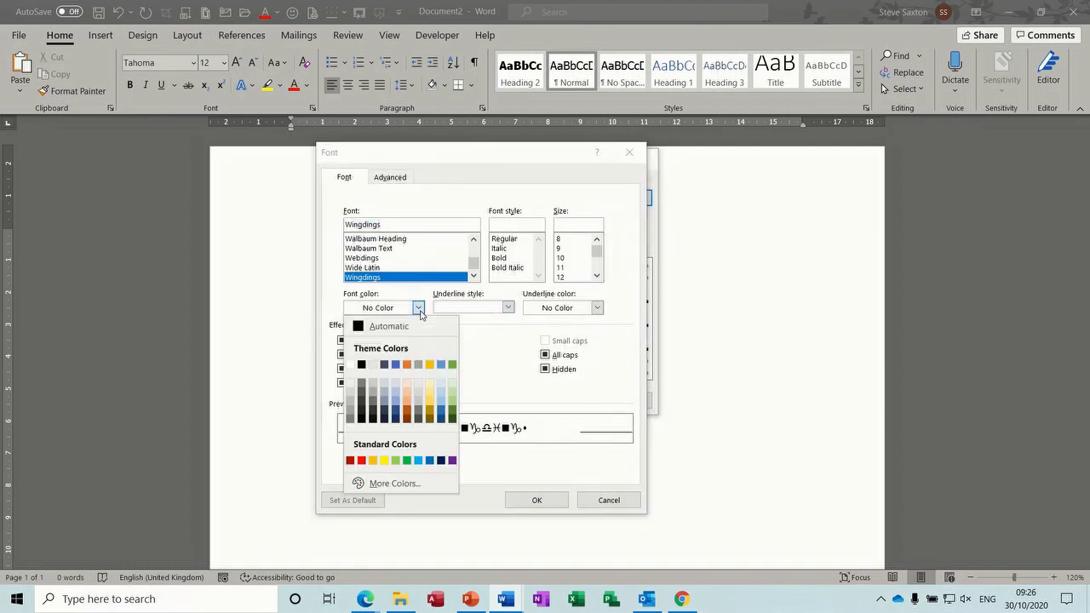
pyautogui.click(361, 461)
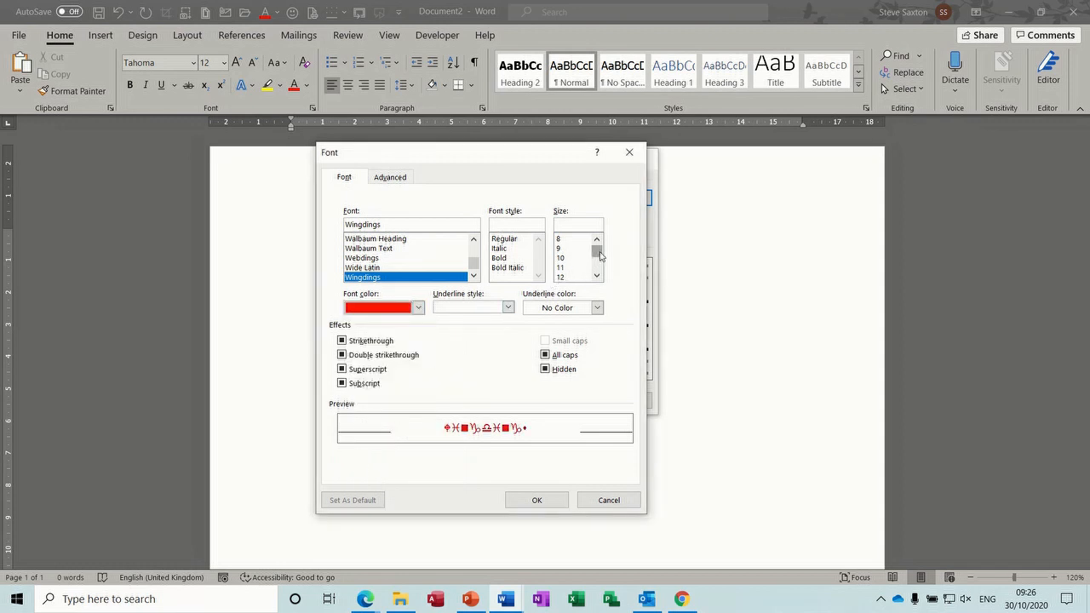
pyautogui.moveTo(600, 254); pyautogui.dragTo(599, 264)
pyautogui.click(568, 267)
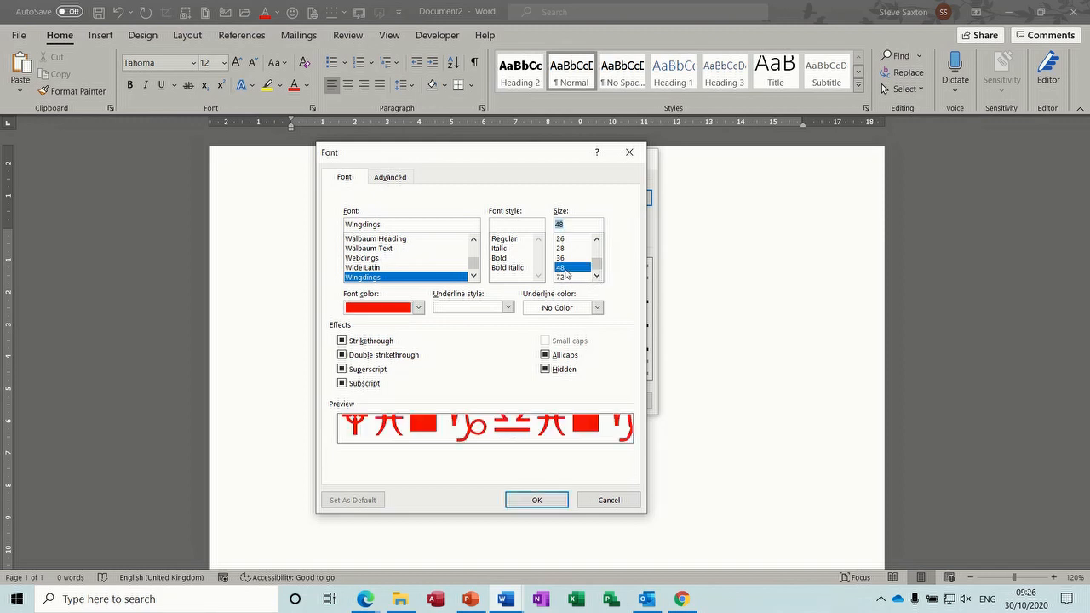
pyautogui.click(539, 499)
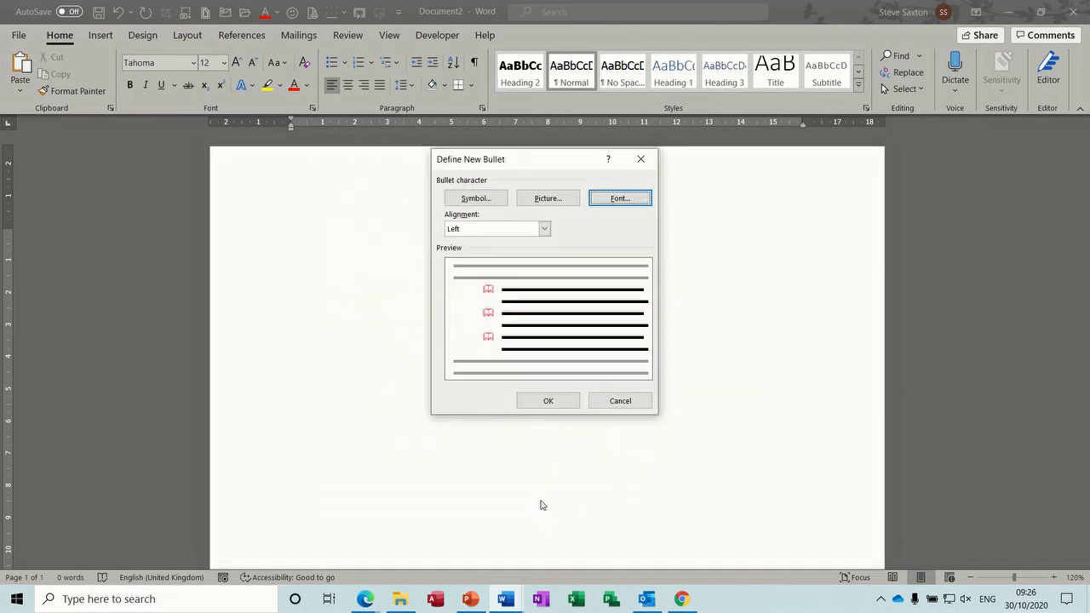
pyautogui.click(541, 402)
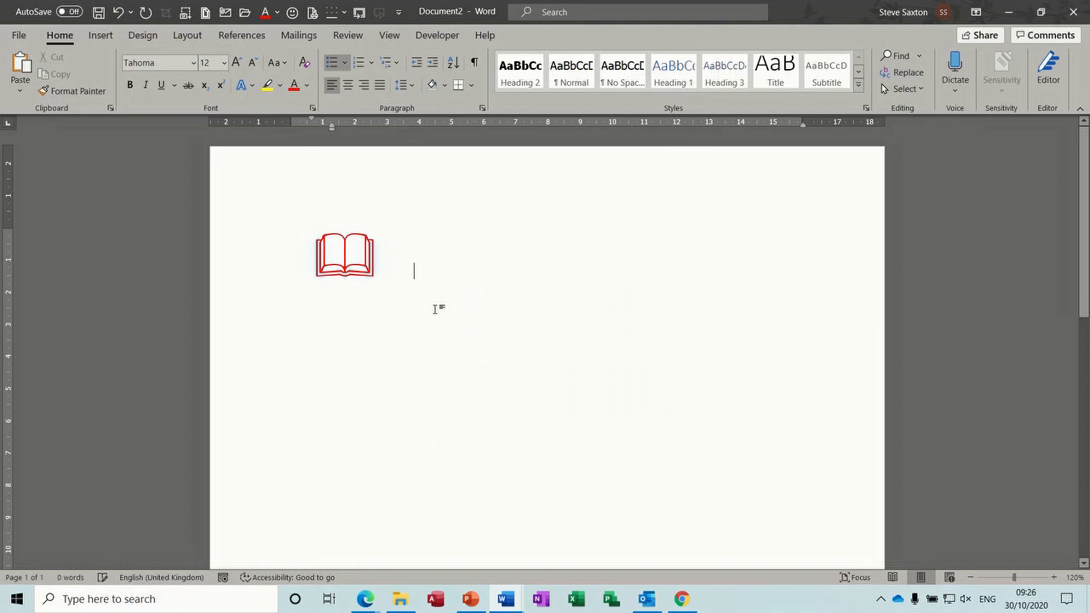
# Step: Type four sample book-bullet items, then select and delete them
pyautogui.write('dscjbdbvcbsdvjbdv')
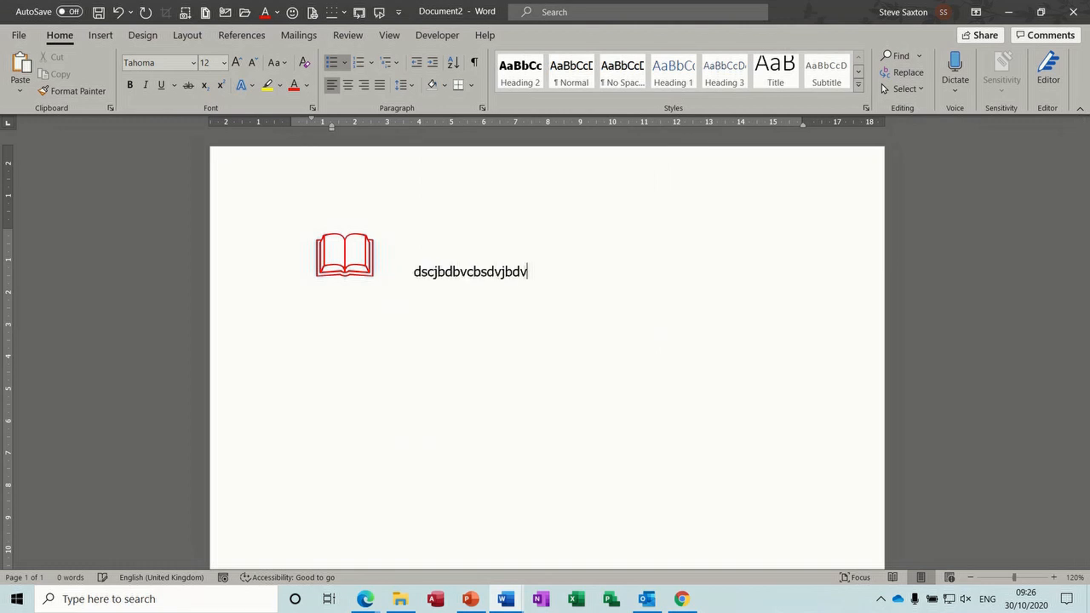
pyautogui.press('Return')
pyautogui.write('dgdgdgvfg')
pyautogui.press('Return')
pyautogui.write('dgvdgvfgfg')
pyautogui.press('Return')
pyautogui.write('dggfg')
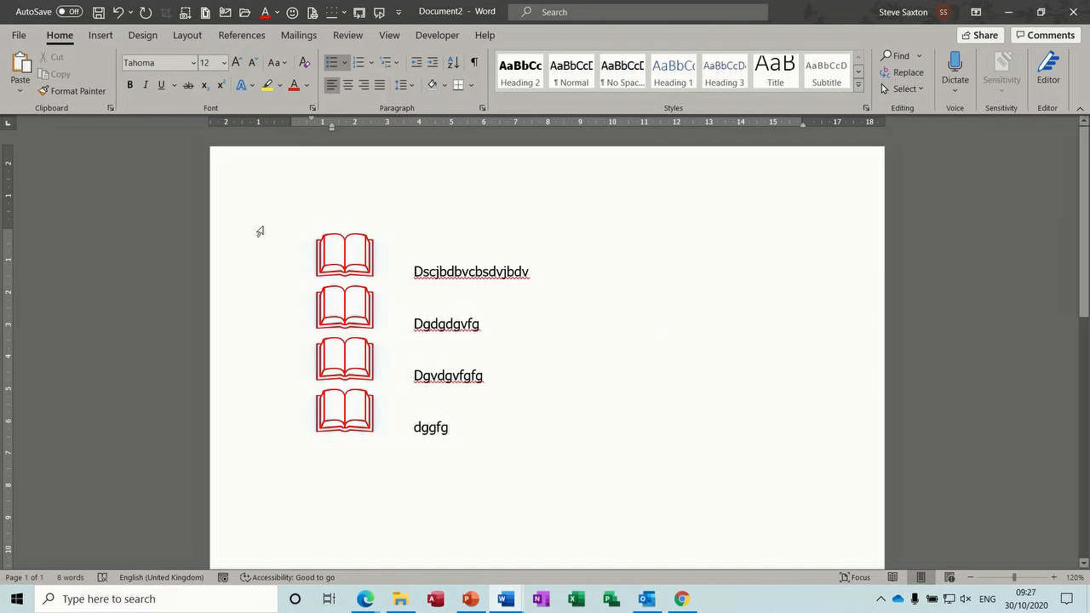
pyautogui.moveTo(259, 231); pyautogui.dragTo(316, 437)
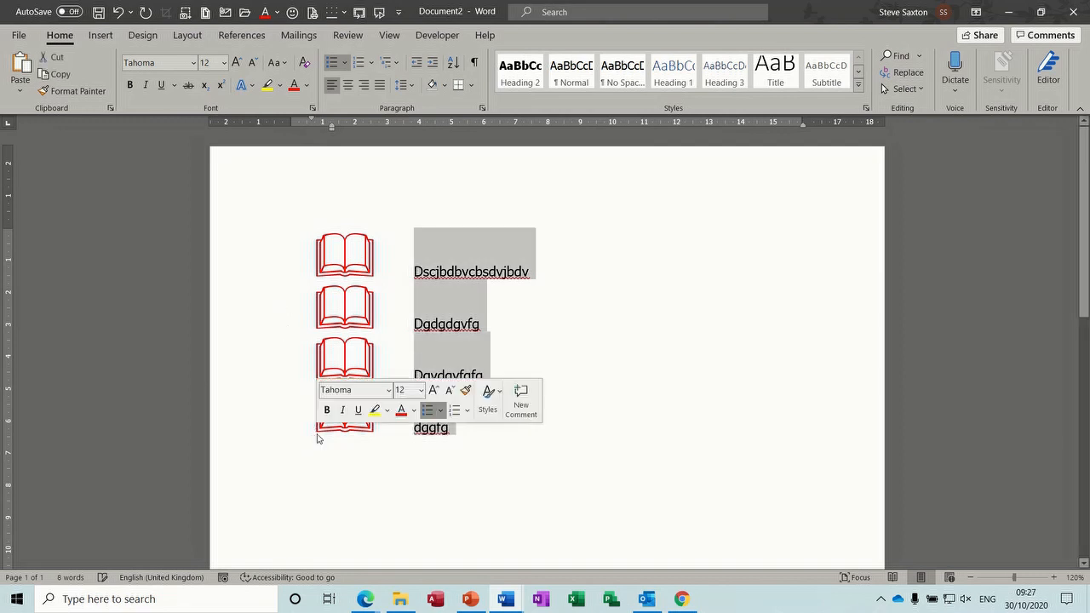
pyautogui.press('Delete')
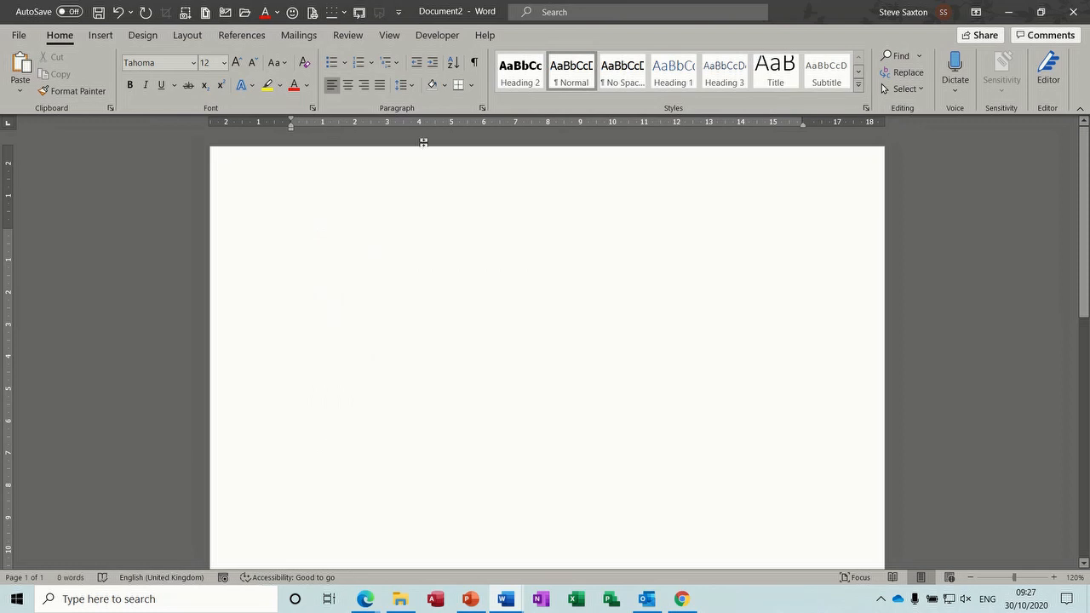
# Step: Dismiss the bullet styles without choosing one and bring up the Numbering Library
pyautogui.click(343, 62)
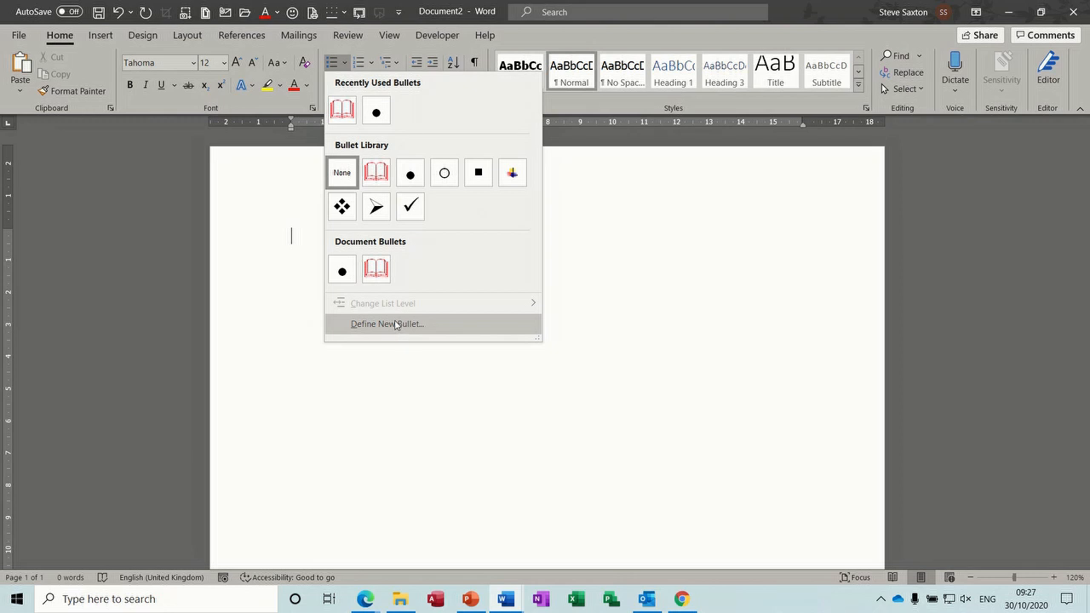
pyautogui.click(398, 368)
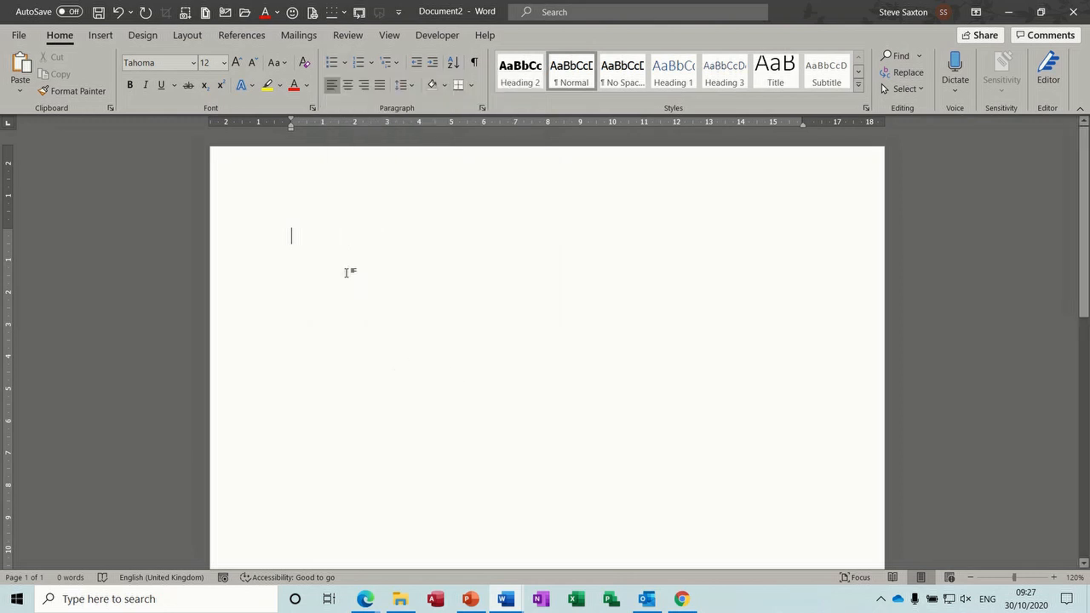
pyautogui.click(372, 65)
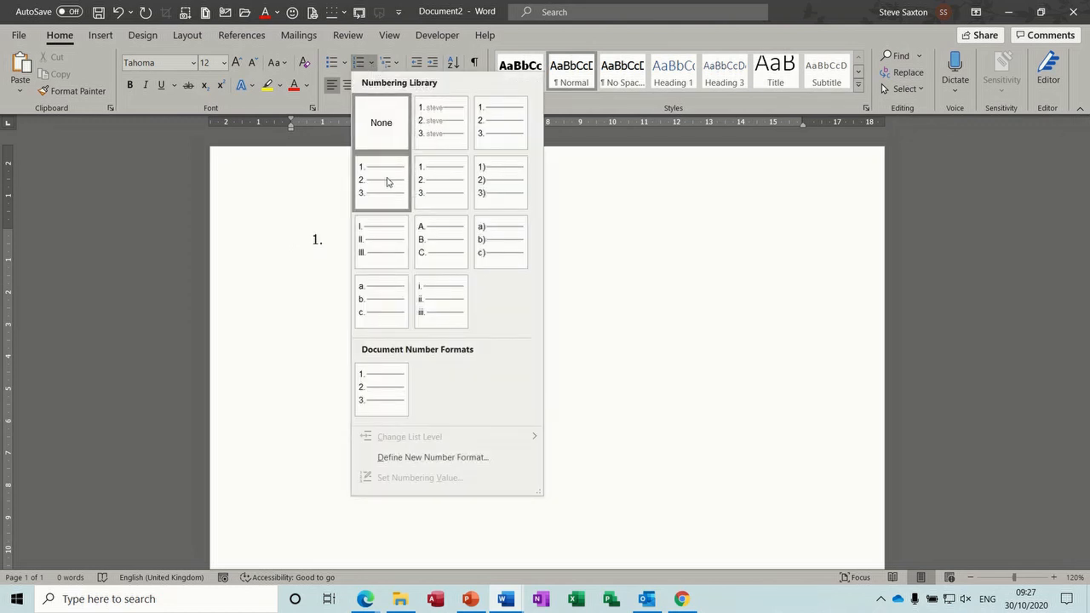
# Step: Define a new 1, 2, 3 number format with red, bold, size-20 numbers
pyautogui.click(414, 457)
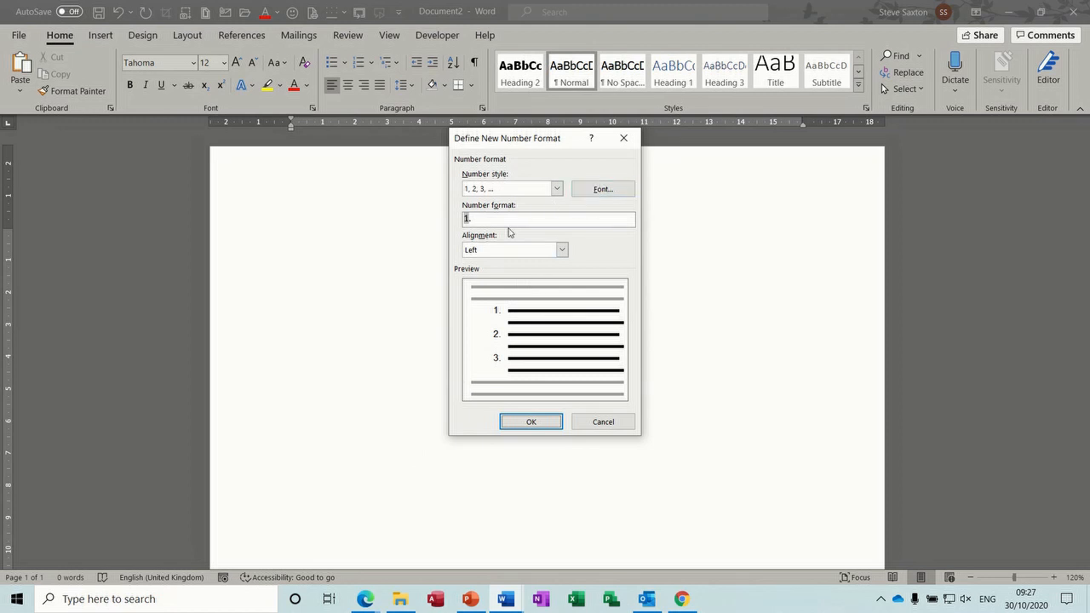
pyautogui.click(482, 220)
pyautogui.click(603, 190)
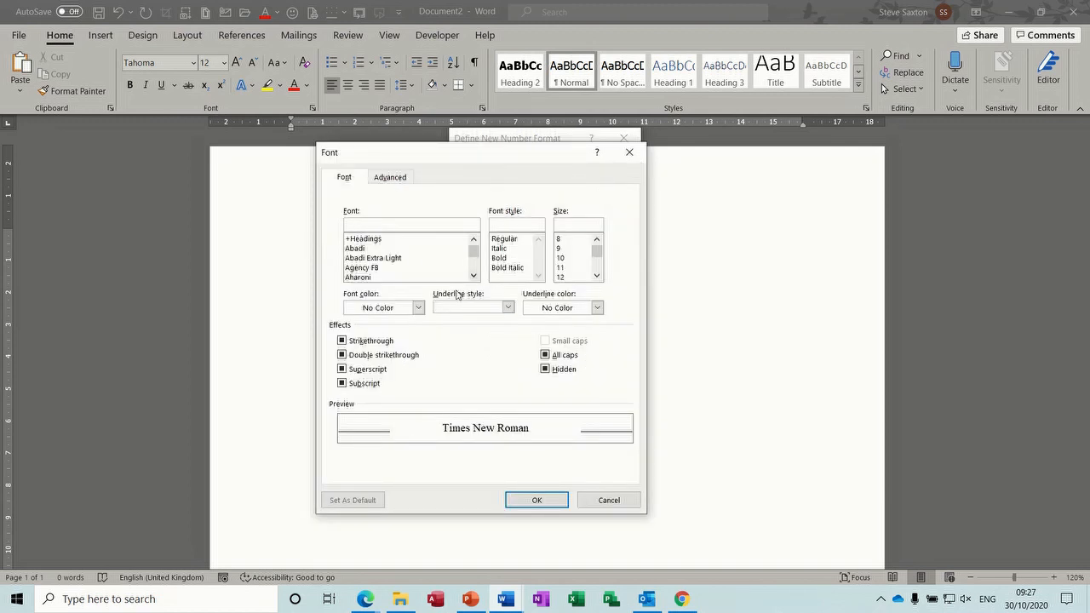
pyautogui.click(418, 308)
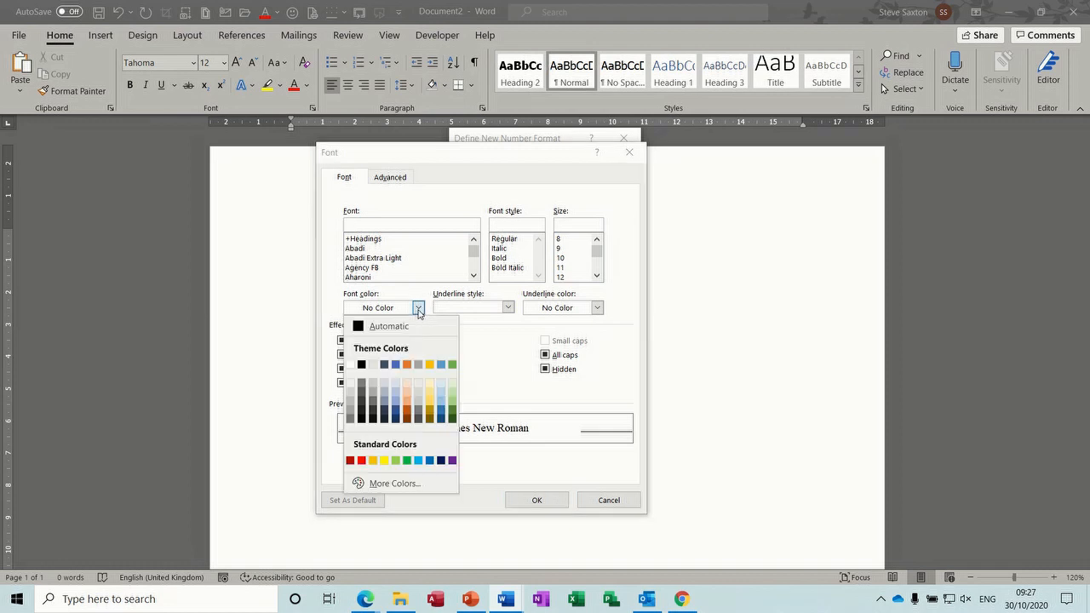
pyautogui.click(362, 461)
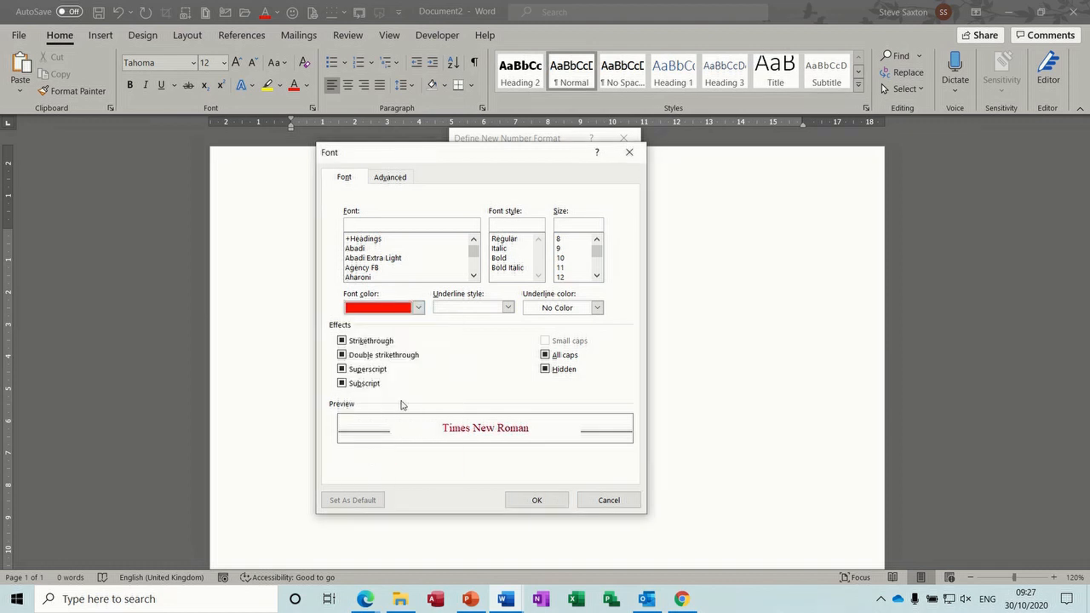
pyautogui.click(513, 259)
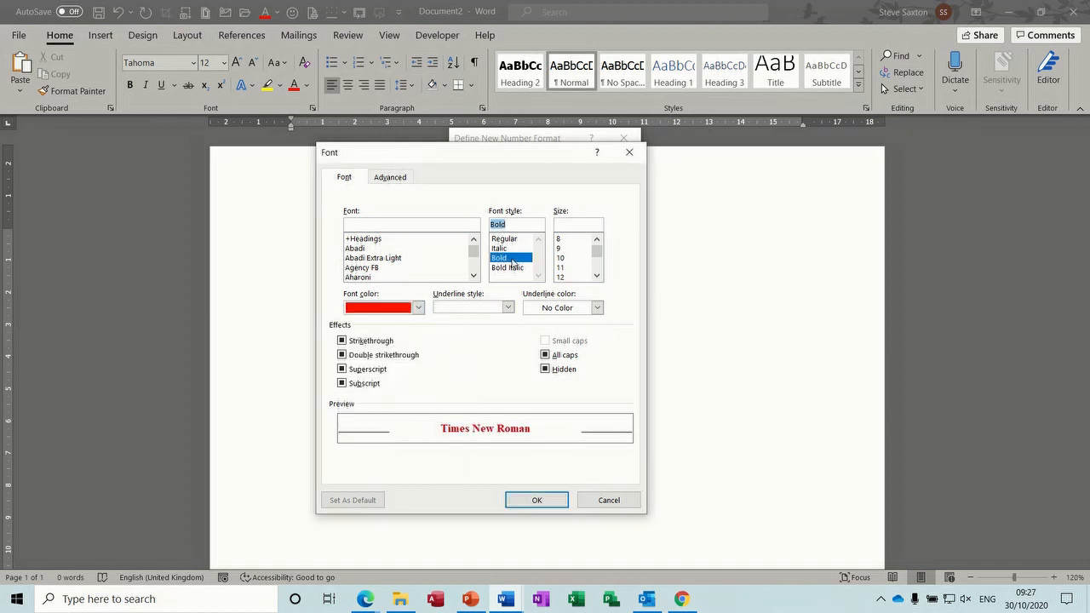
pyautogui.click(597, 276)
pyautogui.click(597, 275)
pyautogui.click(570, 277)
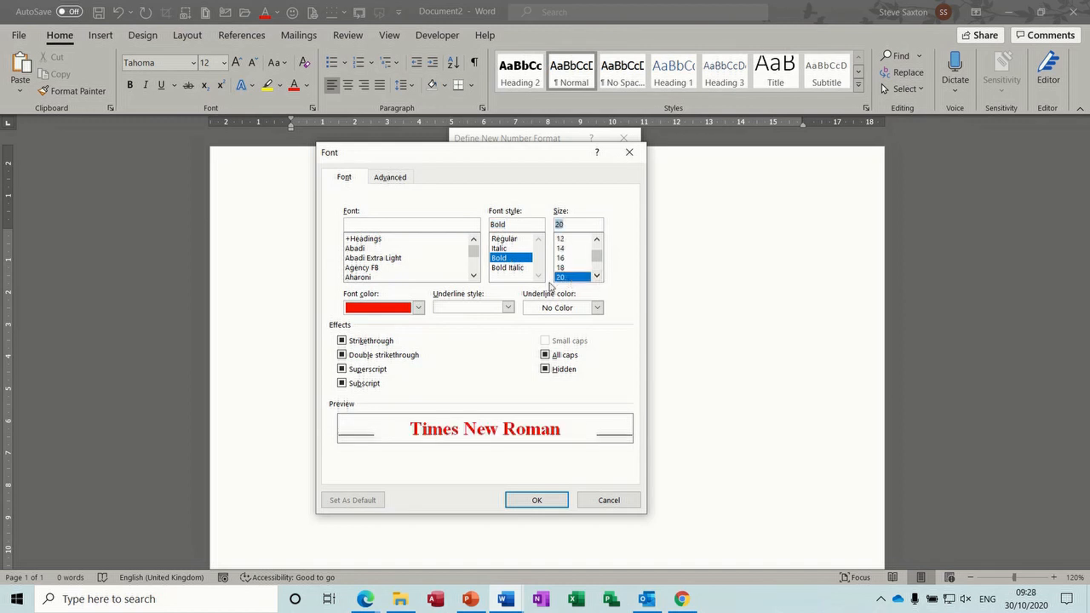
pyautogui.click(535, 502)
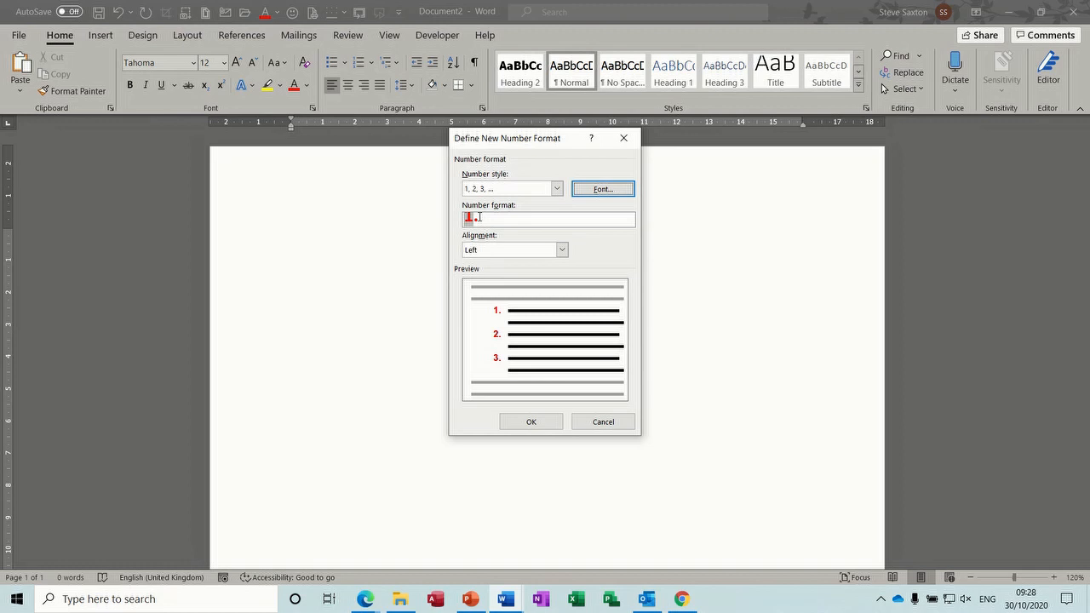
pyautogui.click(557, 189)
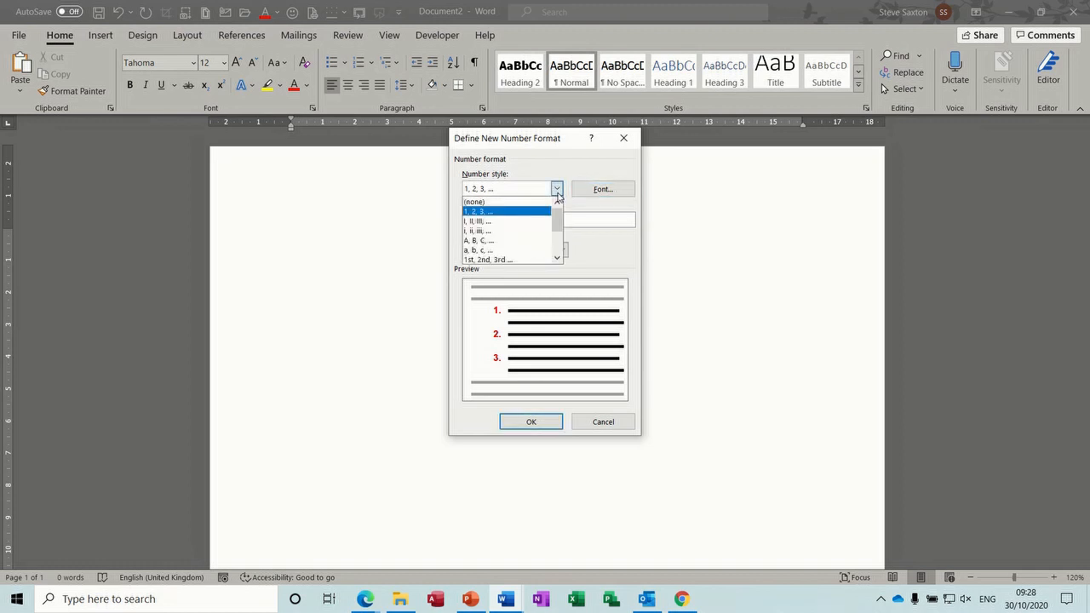
pyautogui.click(557, 191)
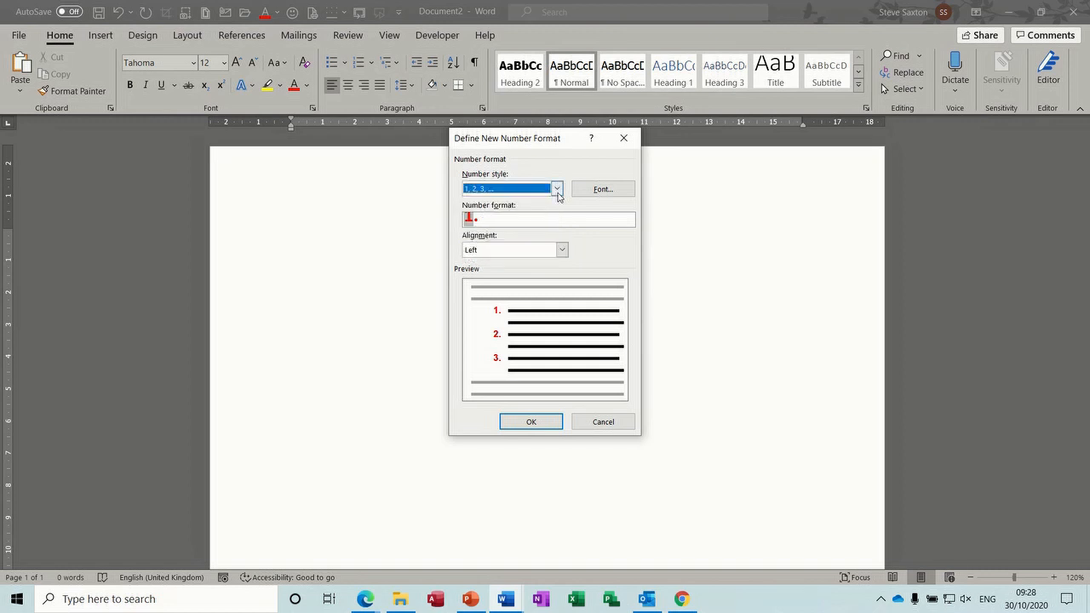
pyautogui.click(525, 423)
# Step: Type the list items 'fdfdfdjf' and 'dgfgg', starting a third item
pyautogui.write('fdfdfdjf')
pyautogui.press('Return')
pyautogui.write('dgfgg')
pyautogui.press('Return')
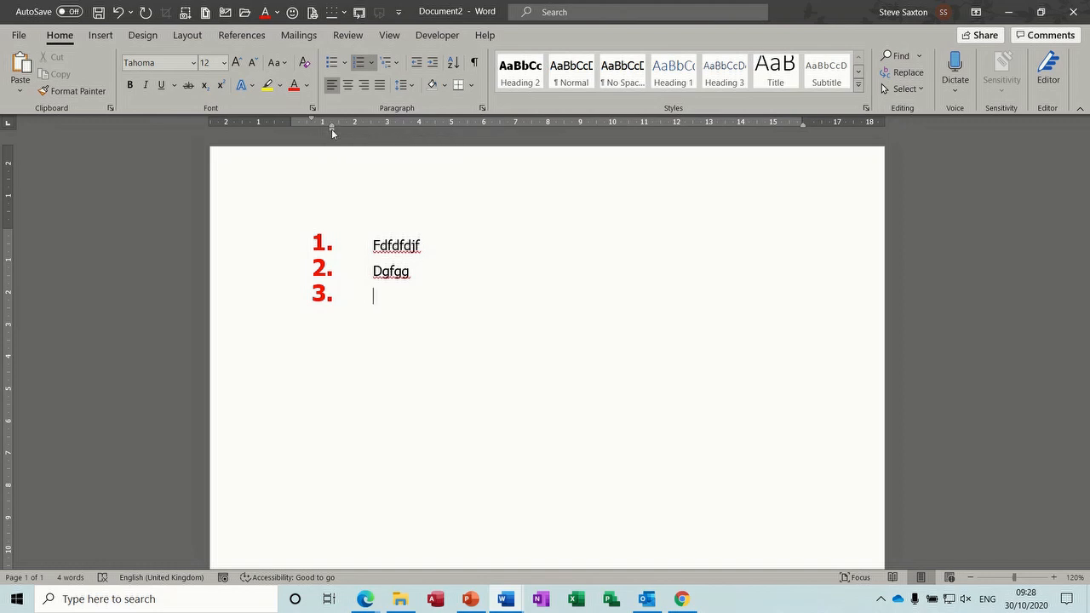
# Step: Drag the Left Indent marker to shift the three list items further left
pyautogui.moveTo(331, 128)
pyautogui.mouseDown()
pyautogui.moveTo(293, 134)
pyautogui.moveTo(330, 132)
pyautogui.mouseUp()
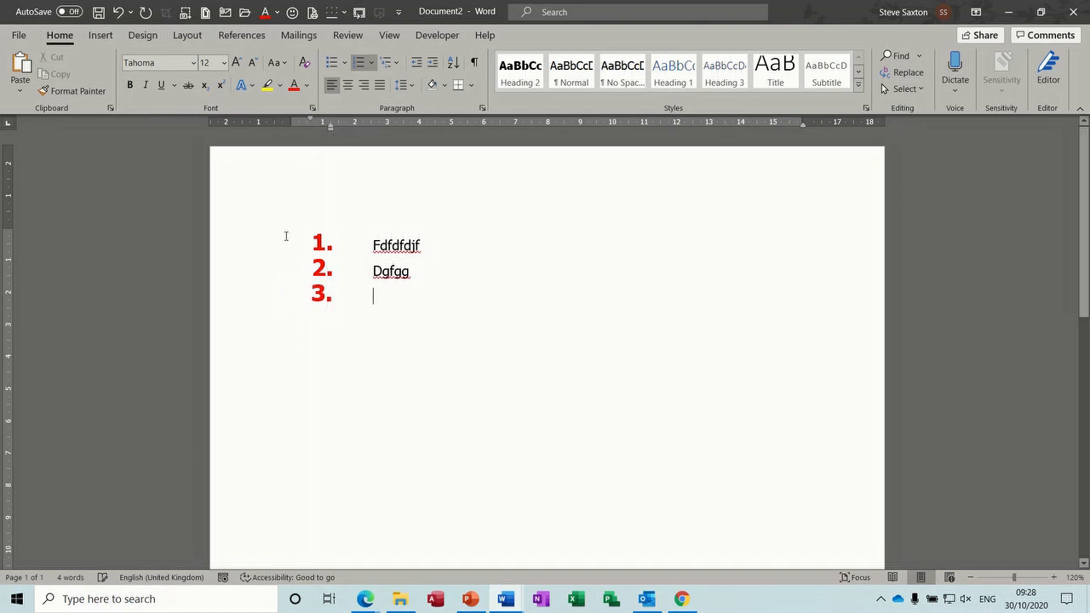
pyautogui.moveTo(278, 241); pyautogui.dragTo(275, 297)
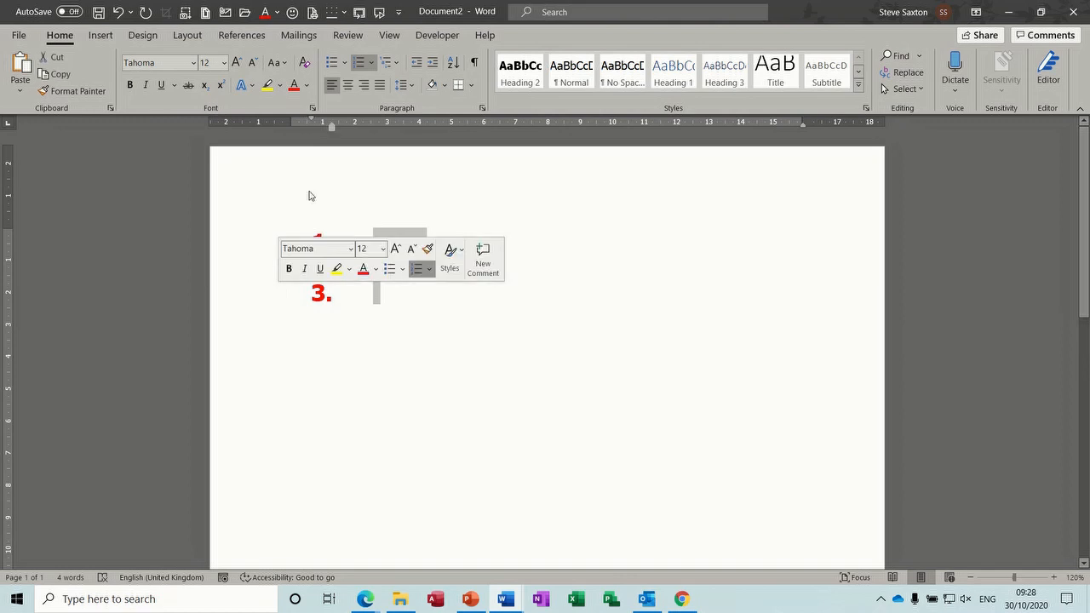
pyautogui.moveTo(333, 129); pyautogui.dragTo(293, 129)
pyautogui.click(346, 247)
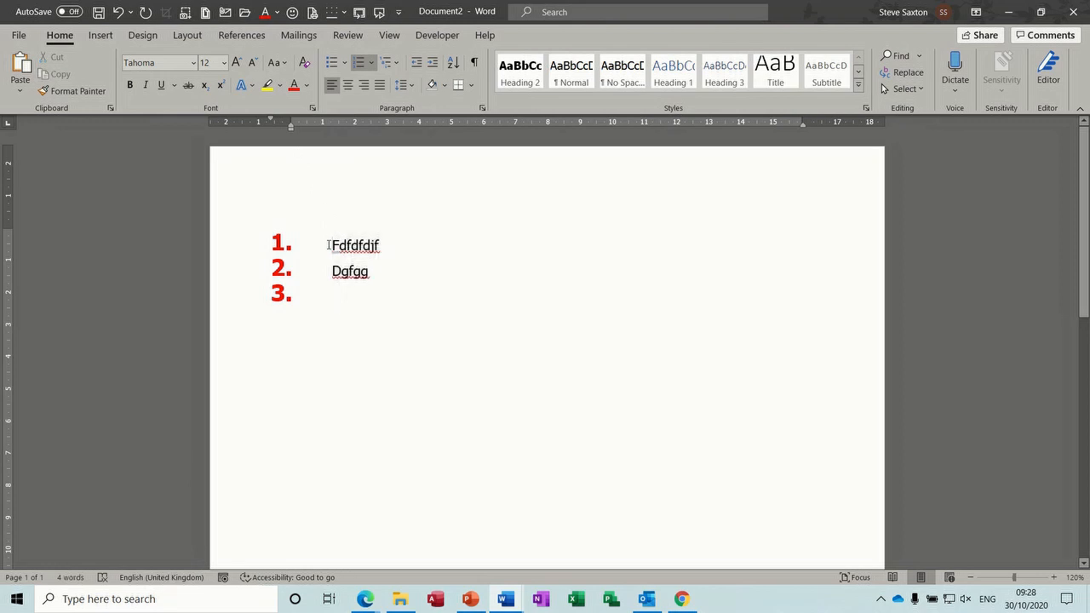
# Step: Show formatting marks, trying and undoing removal of the first item's number
pyautogui.click(474, 62)
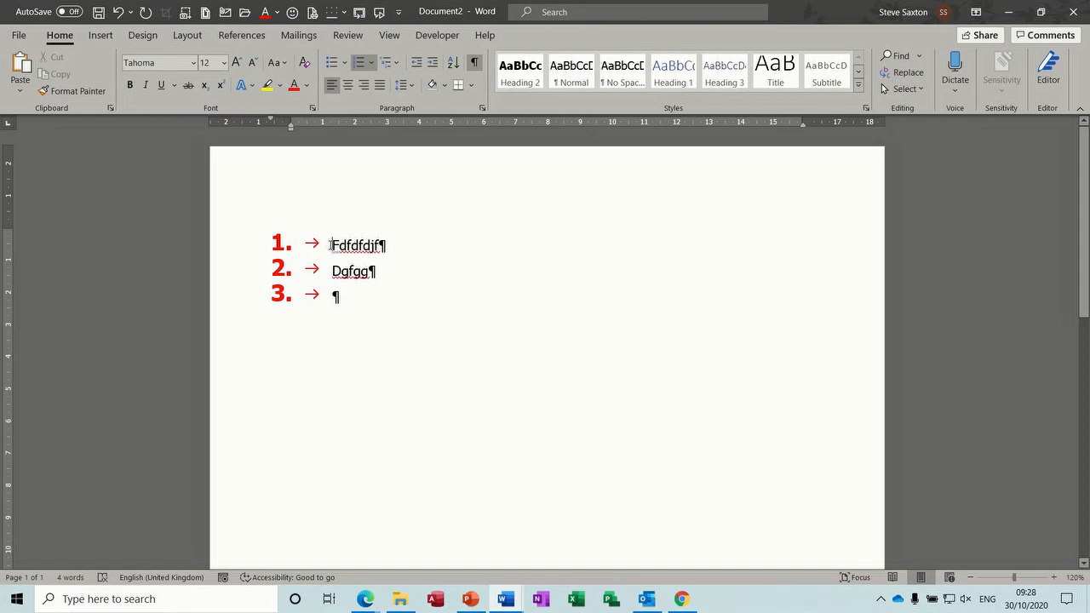
pyautogui.press('BackSpace')
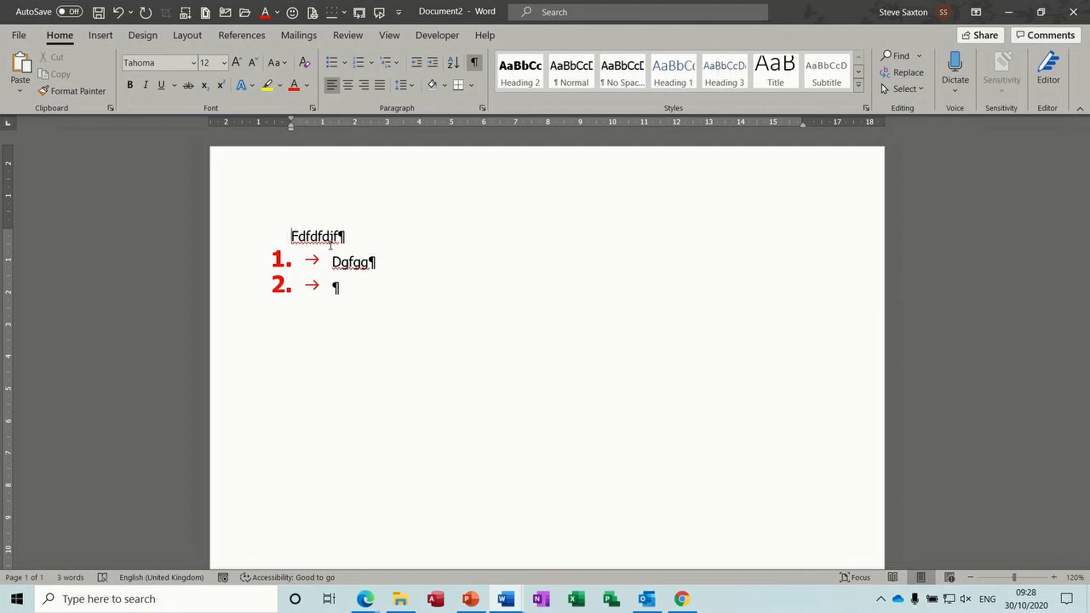
pyautogui.hotkey('ctrl', 'z')
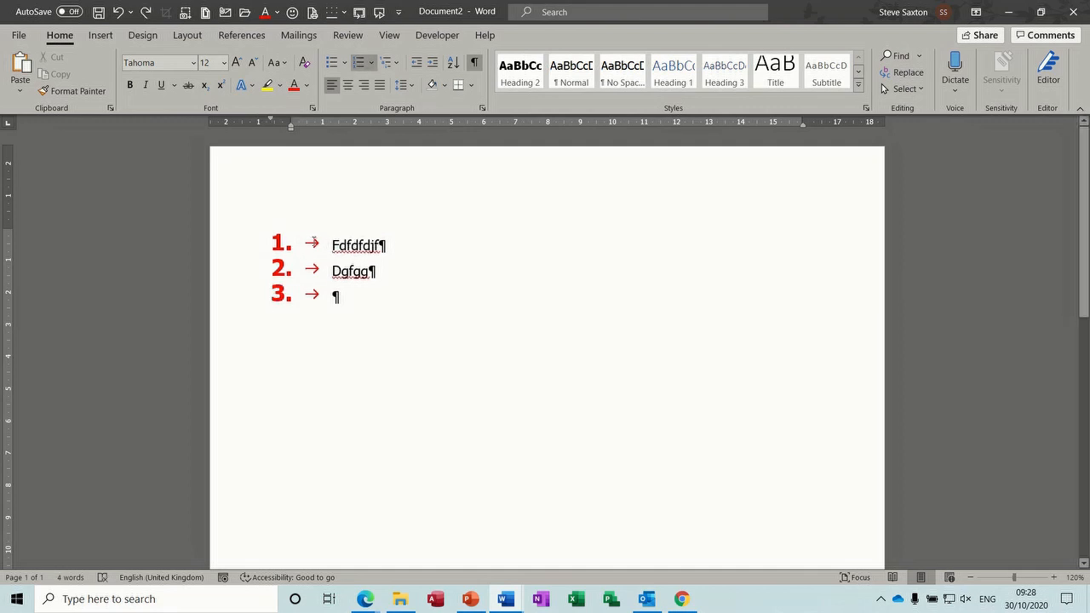
pyautogui.click(474, 62)
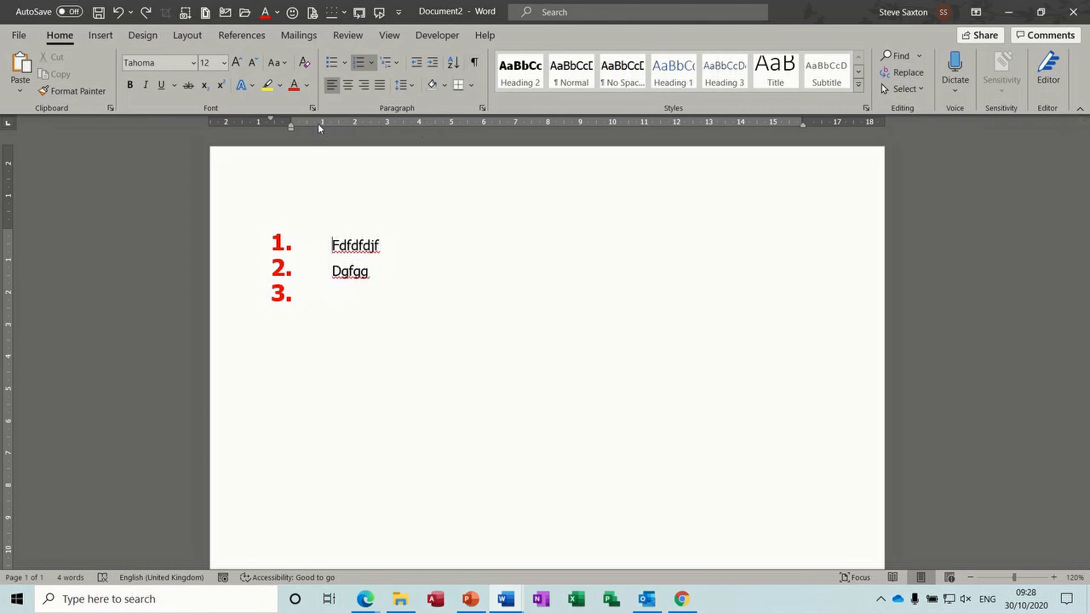
pyautogui.click(475, 63)
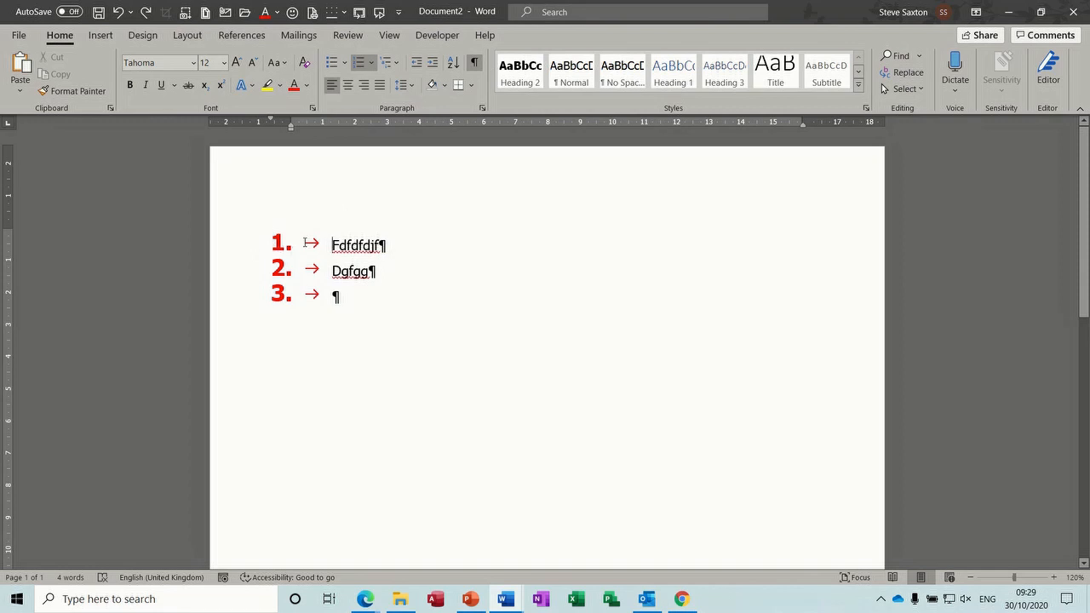
# Step: Delete list items 1 and 2 and clear the number from the empty item
pyautogui.moveTo(332, 295); pyautogui.dragTo(253, 241)
pyautogui.press('Delete')
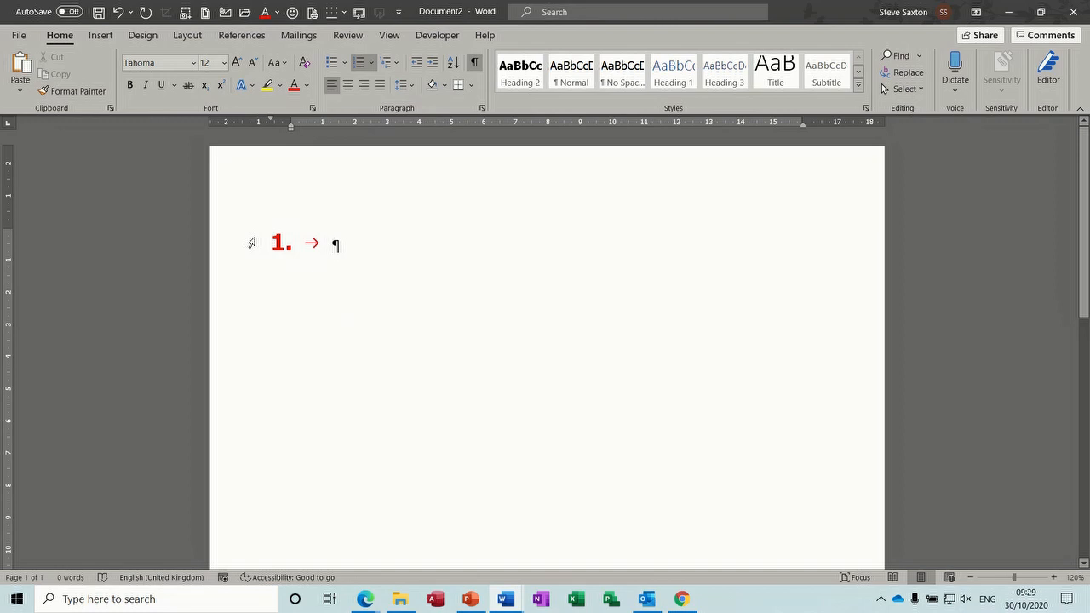
pyautogui.press('BackSpace')
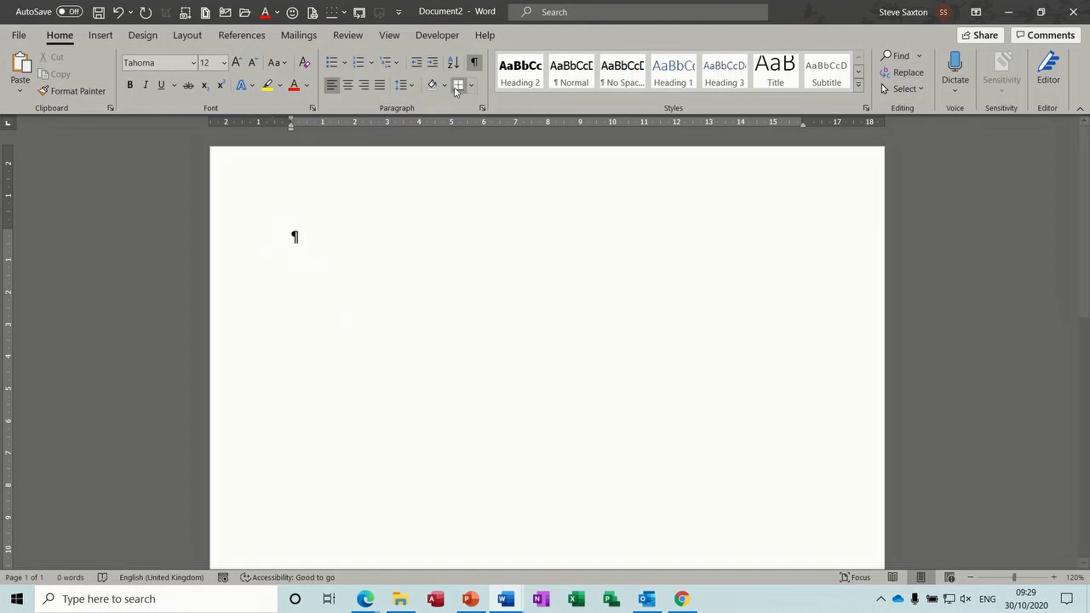
# Step: Hide formatting marks, preview a new 1, 2, 3 multilevel list definition, cancel it, and reopen the gallery
pyautogui.click(474, 68)
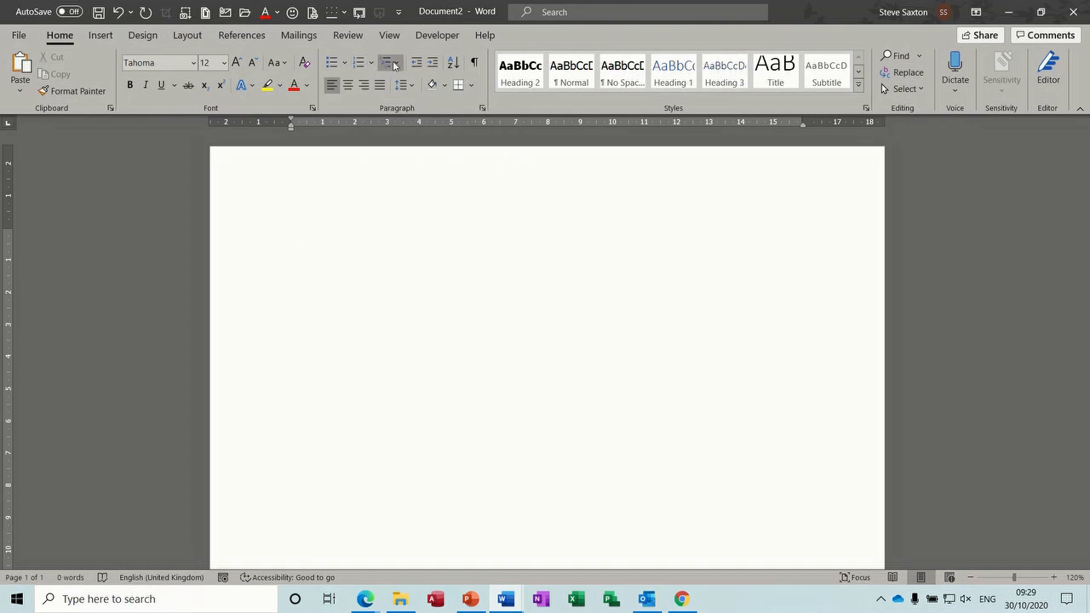
pyautogui.click(398, 67)
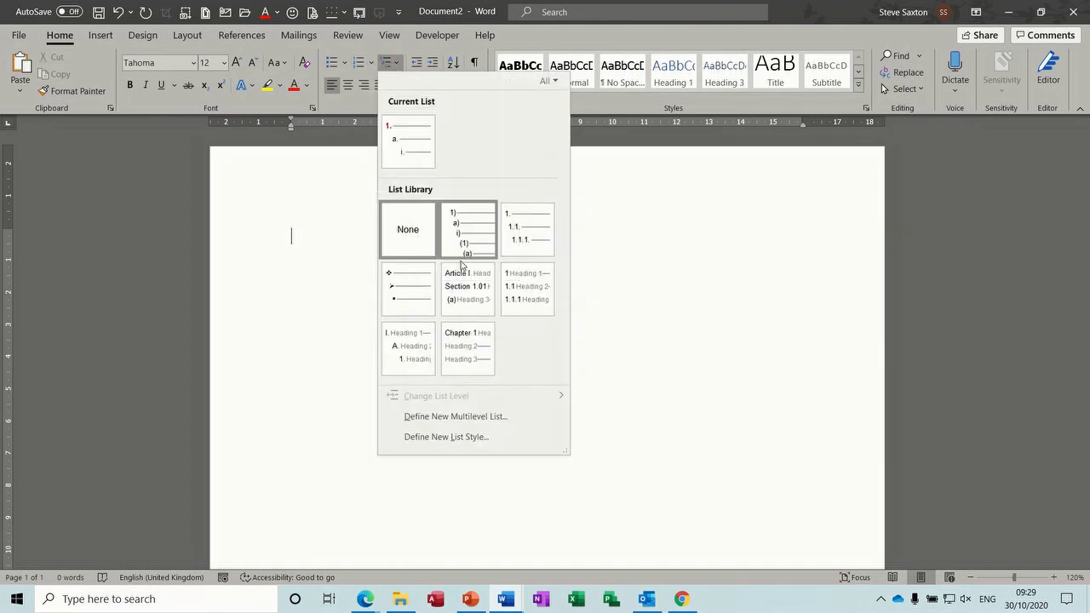
pyautogui.moveTo(458, 244)
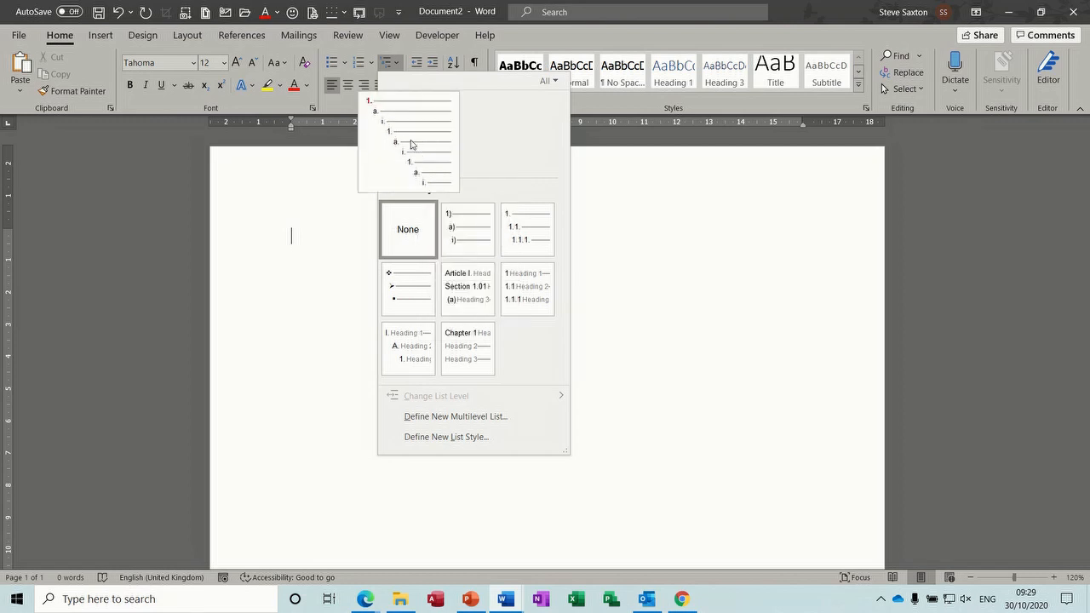
pyautogui.moveTo(461, 358)
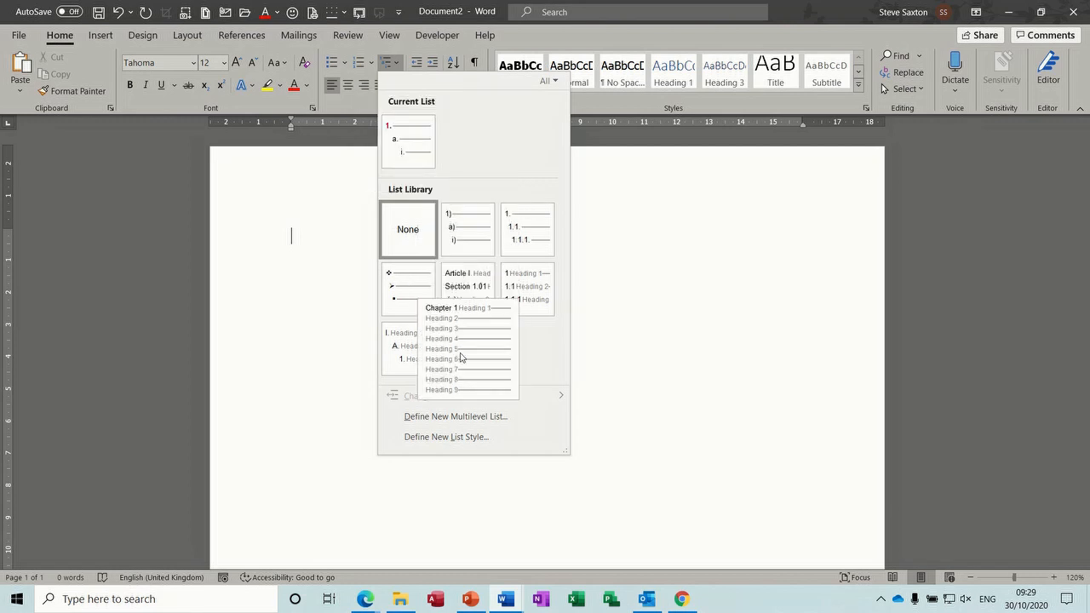
pyautogui.click(446, 437)
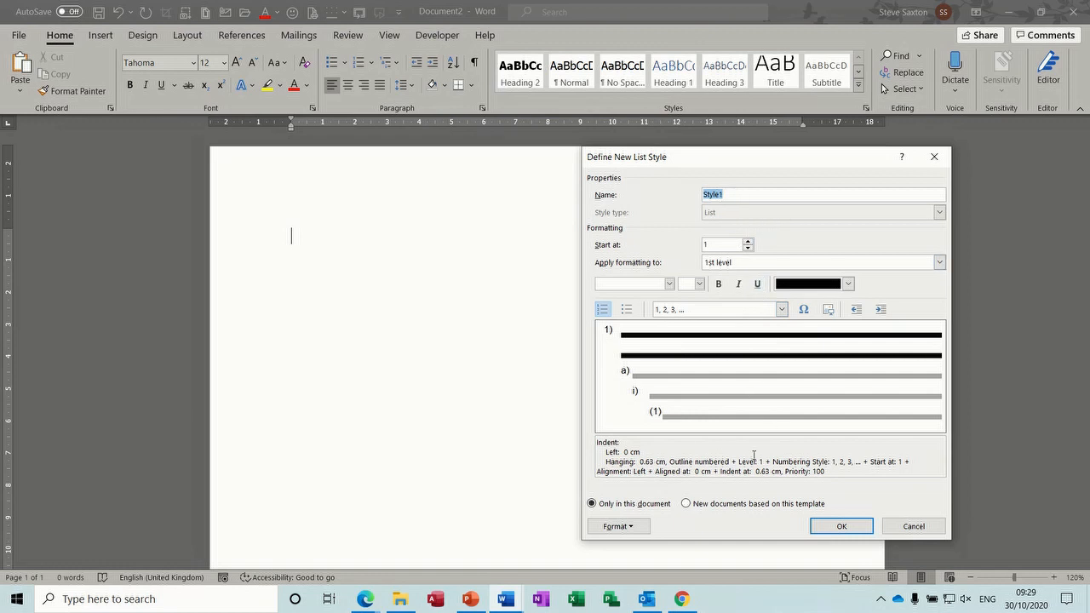
pyautogui.click(781, 310)
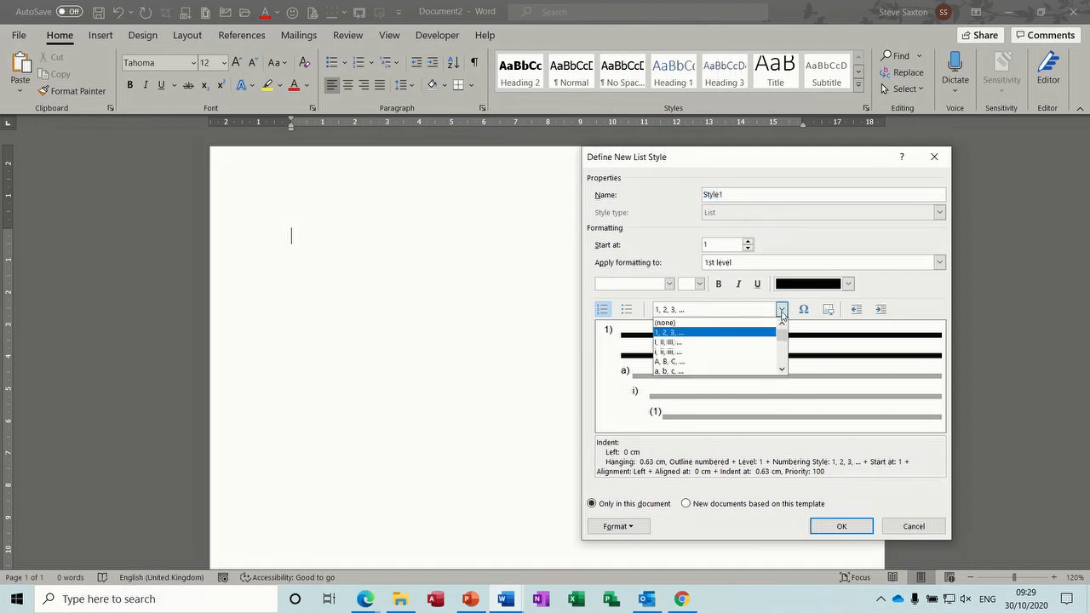
pyautogui.click(780, 311)
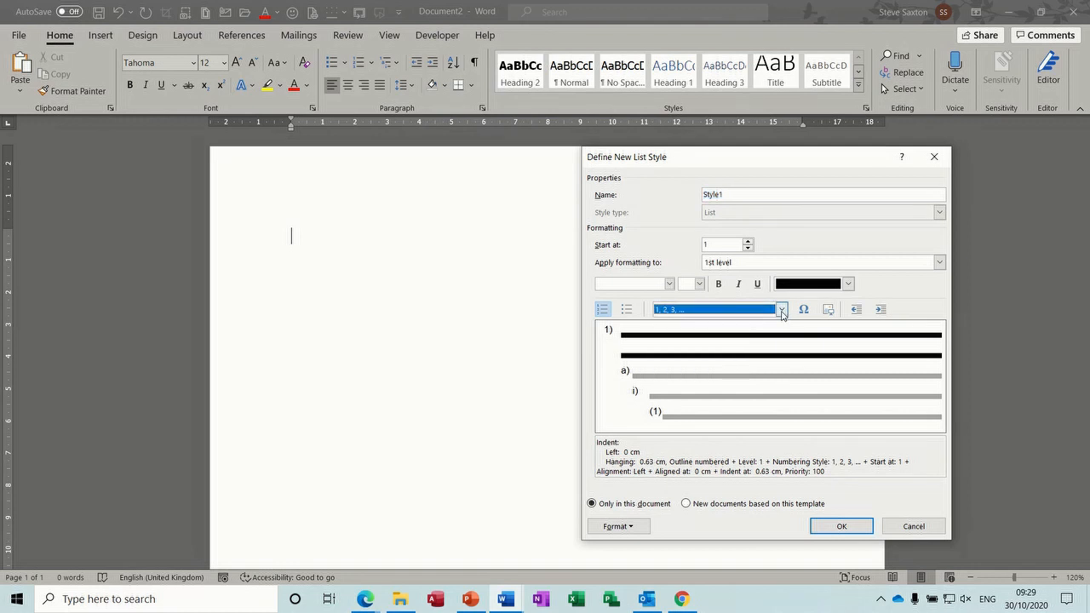
pyautogui.click(632, 526)
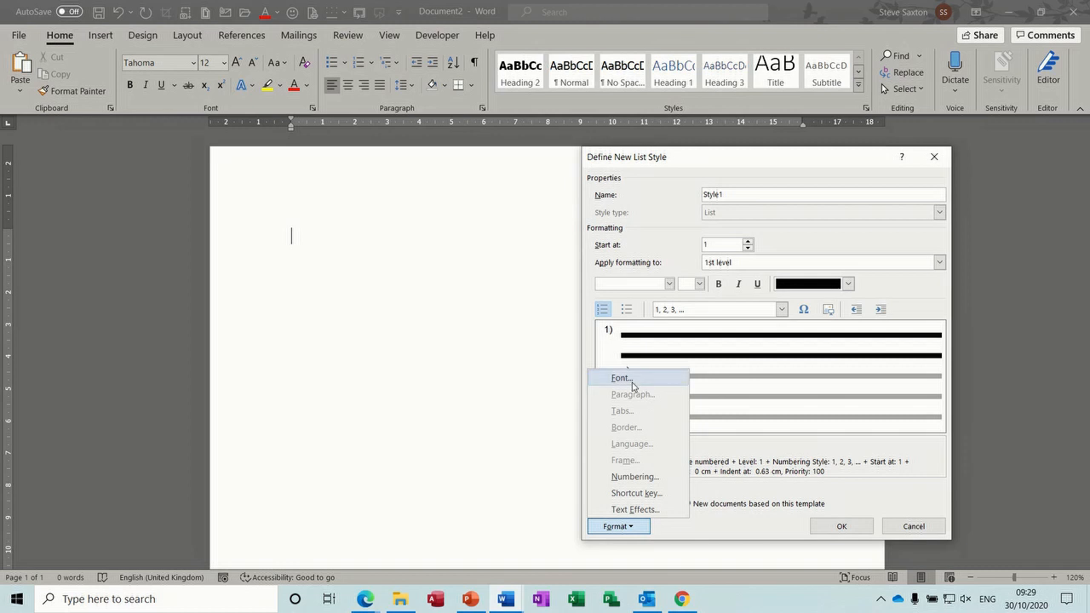
pyautogui.click(750, 529)
pyautogui.click(914, 527)
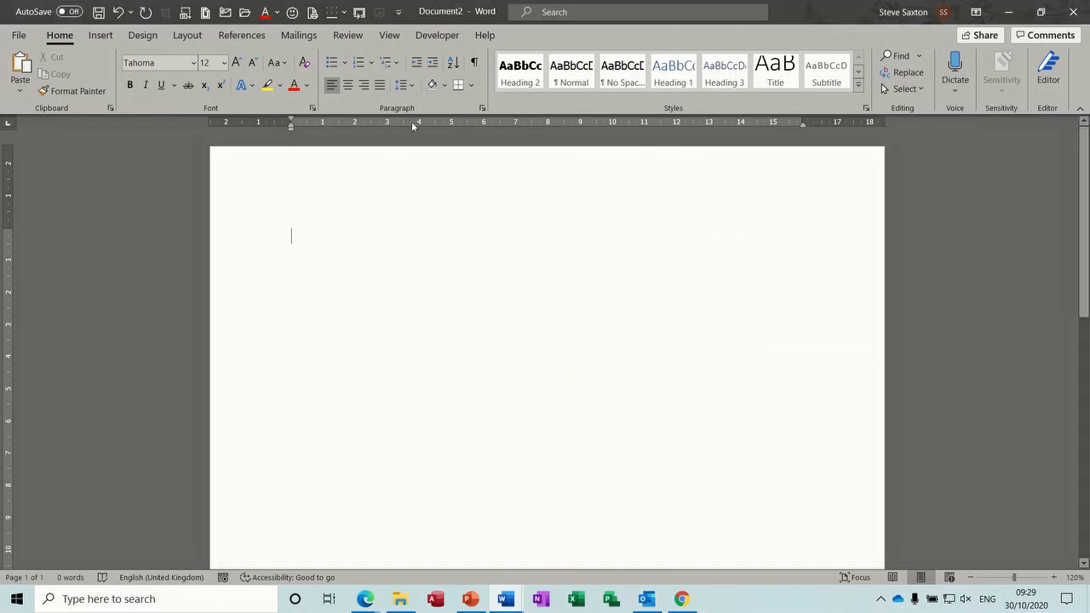
pyautogui.click(385, 66)
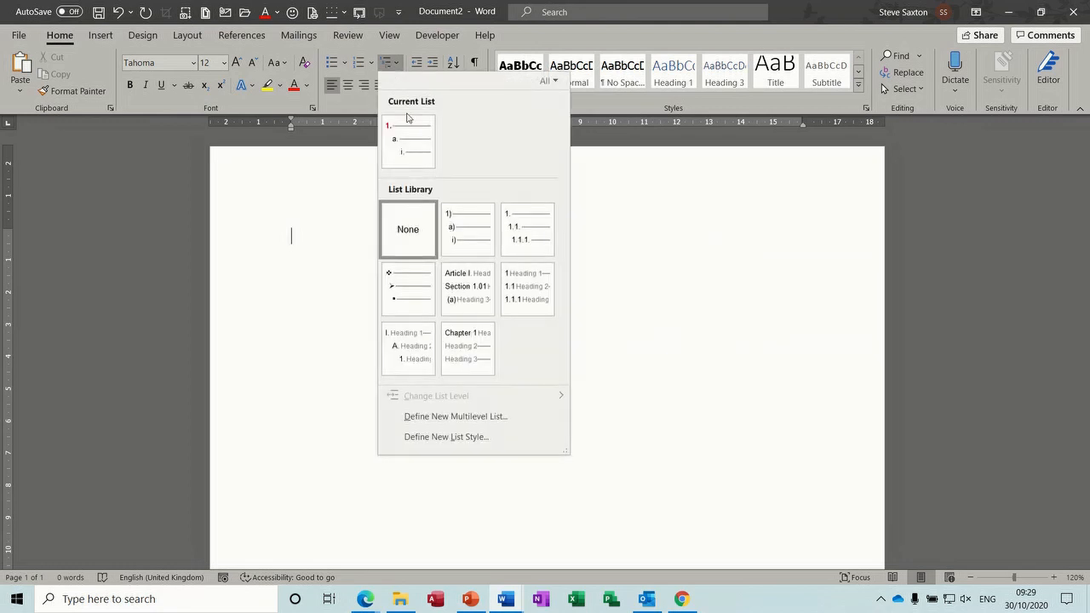
# Step: Apply the 1)/a)/i) list with items 'dgfgfhbf' and 'fwefff', then a) 'ffkngfknkgnr' and b) 'gergreg'
pyautogui.moveTo(455, 213)
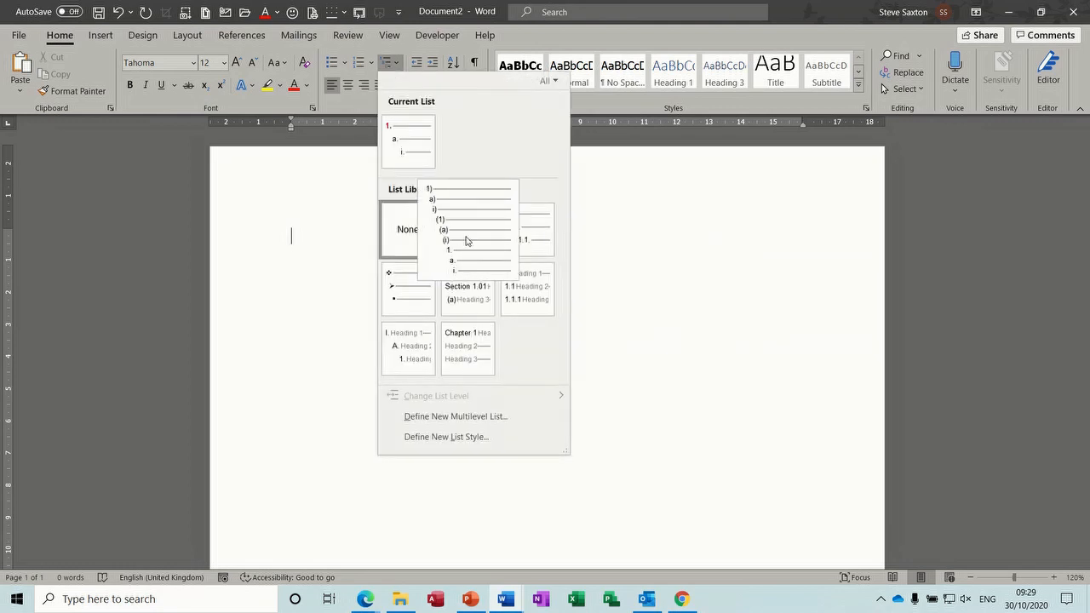
pyautogui.click(467, 239)
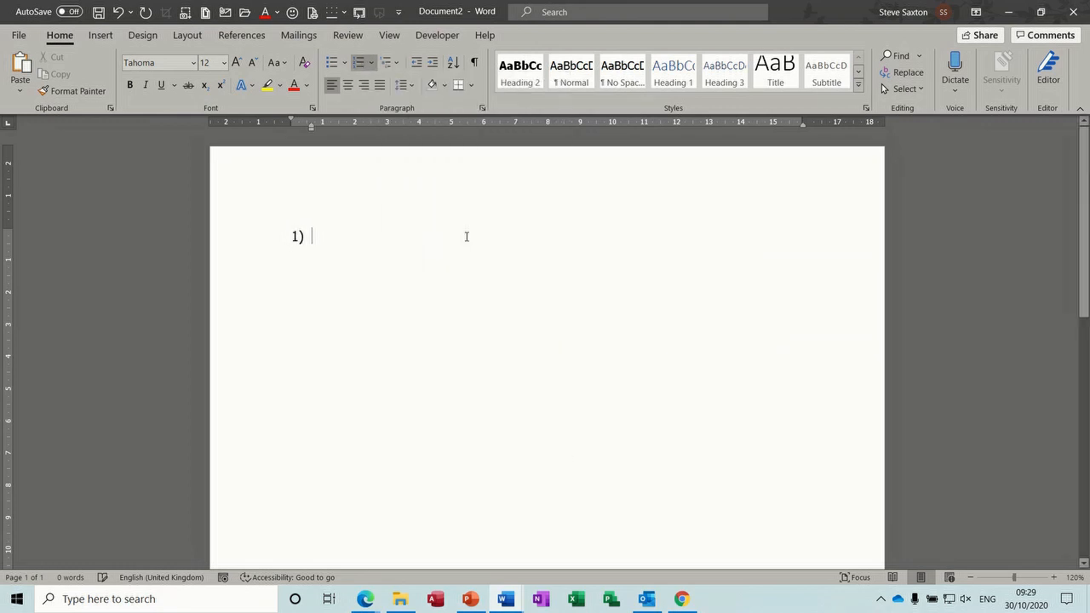
pyautogui.write('dgfgfhbf')
pyautogui.press('Return')
pyautogui.write('fwefff')
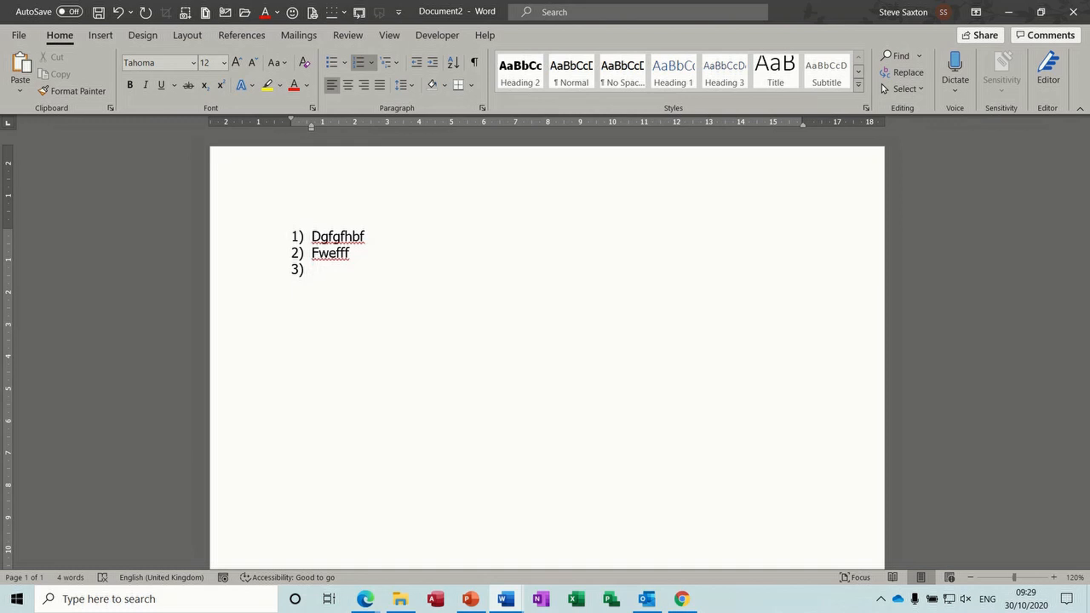
pyautogui.press('Tab')
pyautogui.write('ffkngfknkgnr')
pyautogui.press('Return')
pyautogui.write('gergreg')
# Step: Add third-level items i) 'fkjefjnfk' and ii) 'grgrg'
pyautogui.press('Return')
pyautogui.press('Tab')
pyautogui.write('fkjefjnfk')
pyautogui.press('Return')
pyautogui.write('grgrg')
pyautogui.press('Return')
# Step: Nest deeper items (1) 'sjfbfjdg', then (a) 'fkjfjf' and (b) 'fdjbfdf'
pyautogui.press('Tab')
pyautogui.write('sjfbfjdg')
pyautogui.press('Return')
pyautogui.press('Tab')
pyautogui.write('fkjfjf')
pyautogui.press('Return')
pyautogui.write('fdjbfdf')
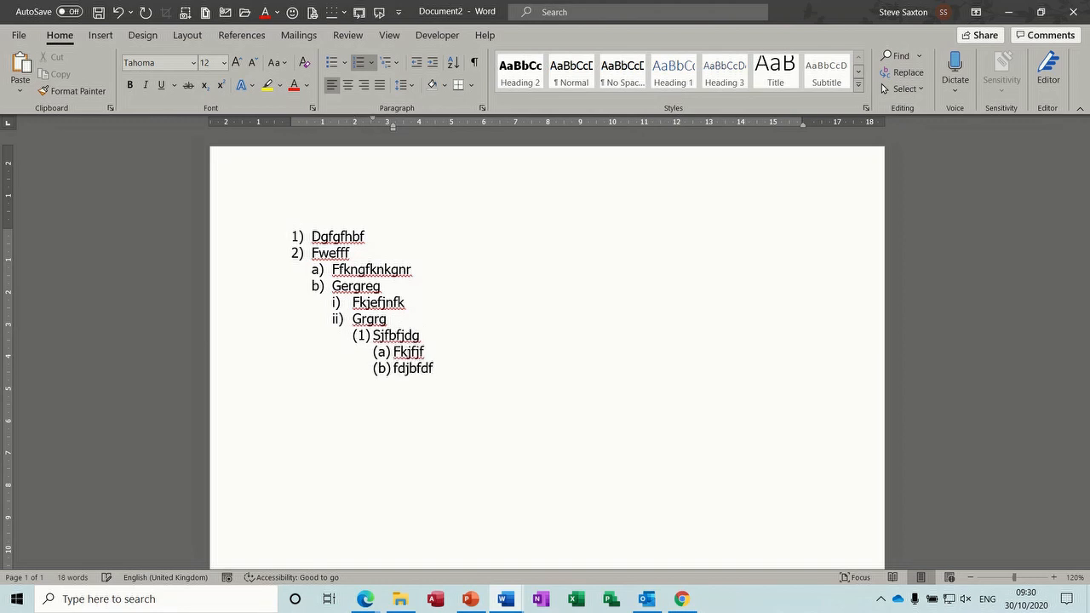
pyautogui.press('Return')
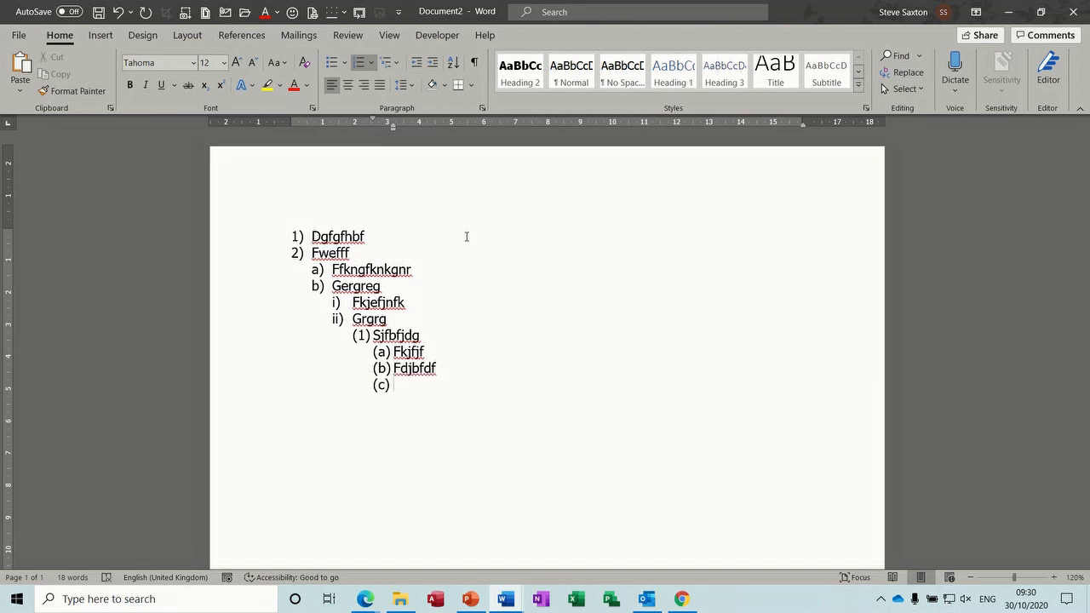
# Step: Step back out with items (2) 'dgg', iii) 'efggg' and c) 'efggrg'
pyautogui.hotkey('shift', 'Tab')
pyautogui.write('dgg')
pyautogui.press('Return')
pyautogui.hotkey('shift', 'Tab')
pyautogui.write('efggg')
pyautogui.press('Return')
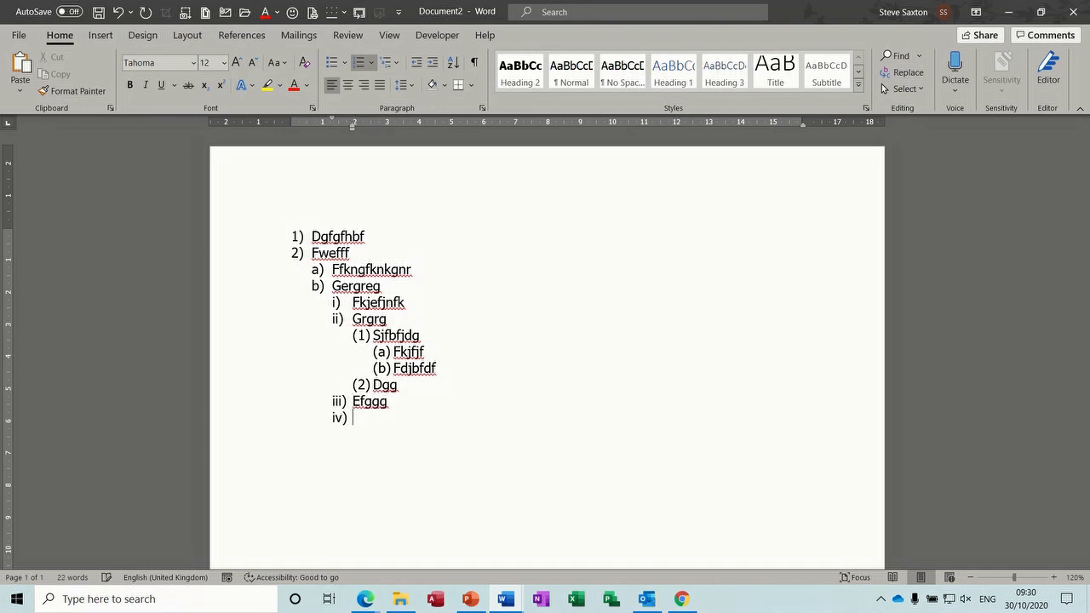
pyautogui.hotkey('shift', 'Tab')
pyautogui.write('efggrg')
# Step: Add top-level item 3) 'dggrg' with an unnumbered line below, then 4) 'grgfhhhh'
pyautogui.press('Return')
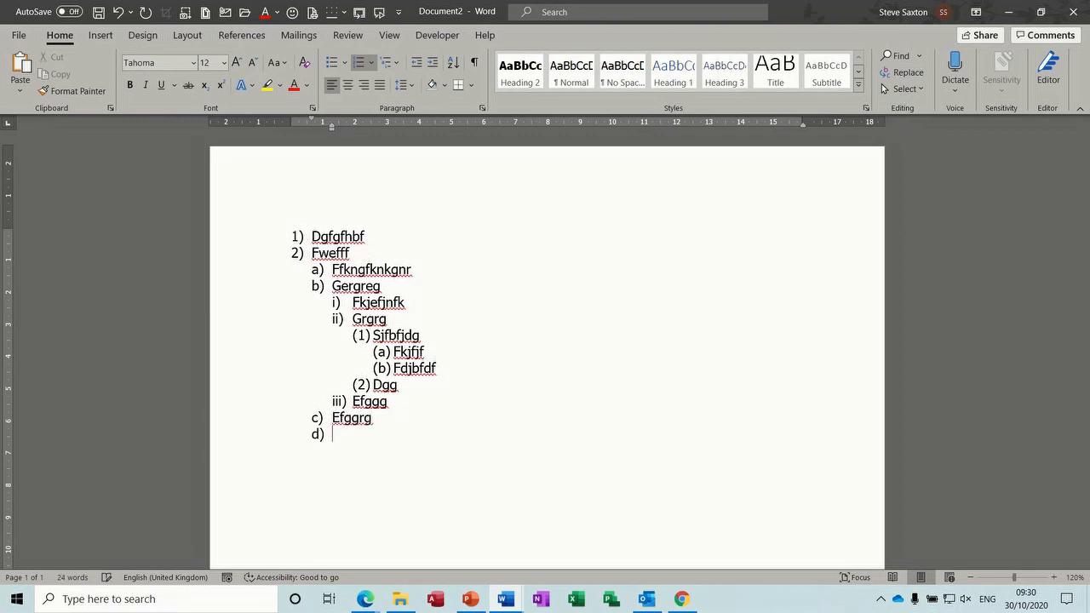
pyautogui.hotkey('shift', 'Tab')
pyautogui.write('dggrg')
pyautogui.hotkey('shift', 'Return')
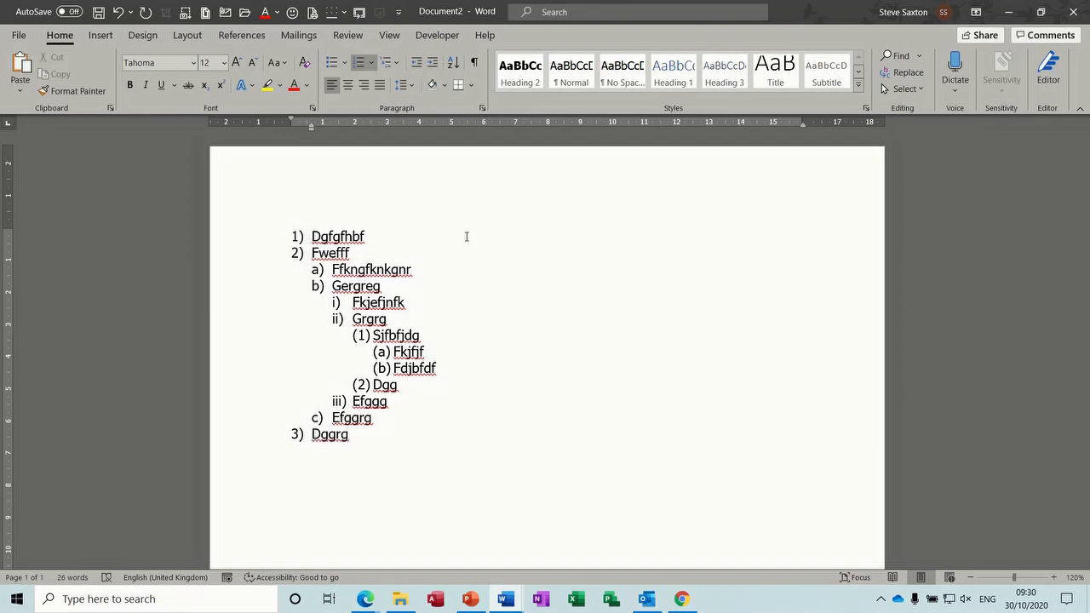
pyautogui.press('Return')
pyautogui.write('grgfhhhh')
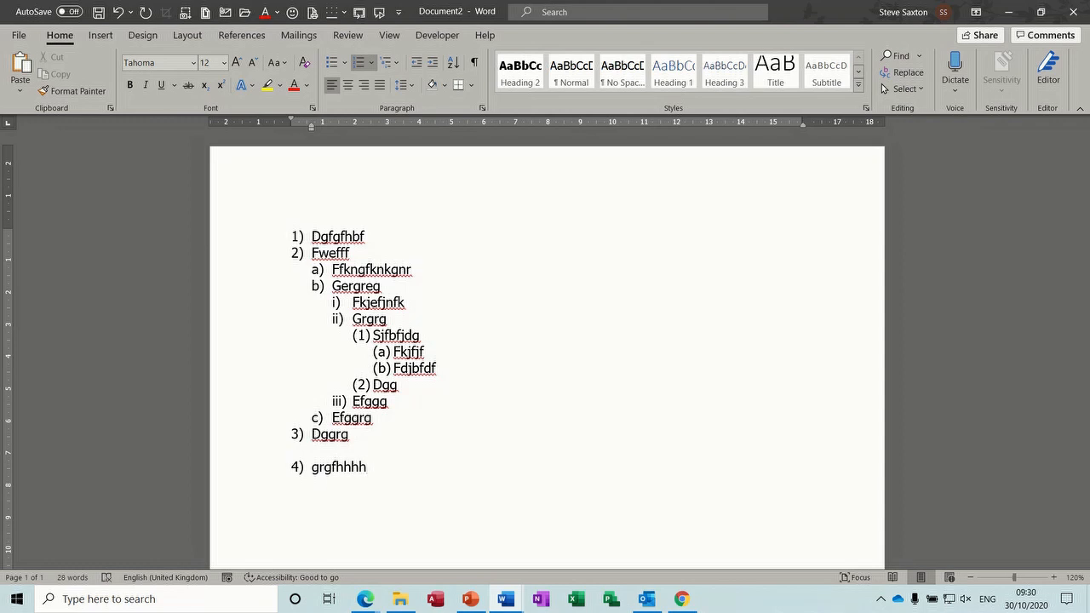
# Step: Delete the Dggrg and Fwefff items so the list renumbers
pyautogui.click(271, 320)
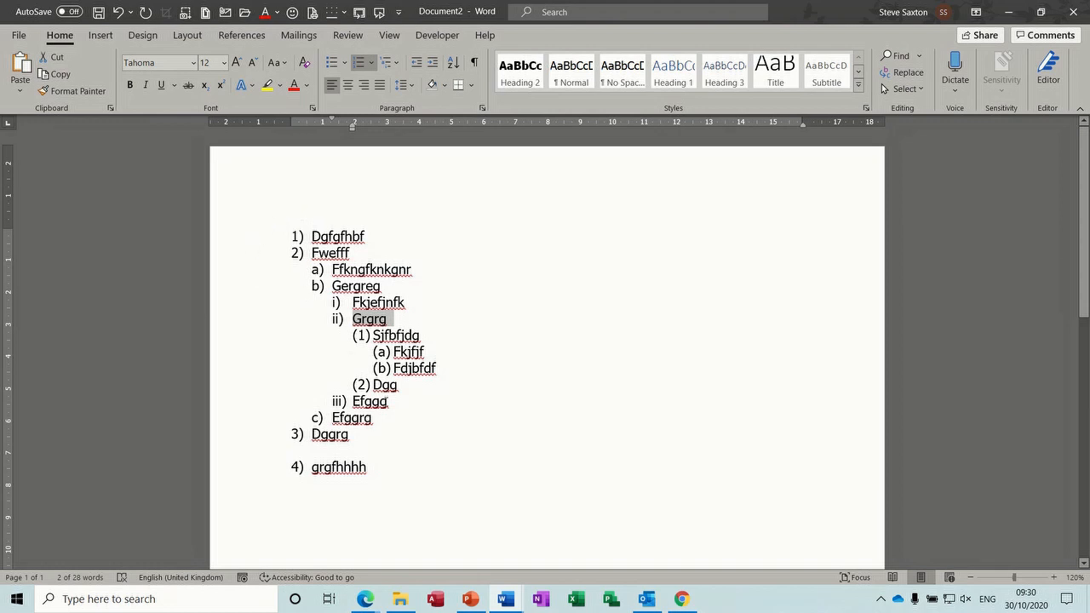
pyautogui.click(262, 439)
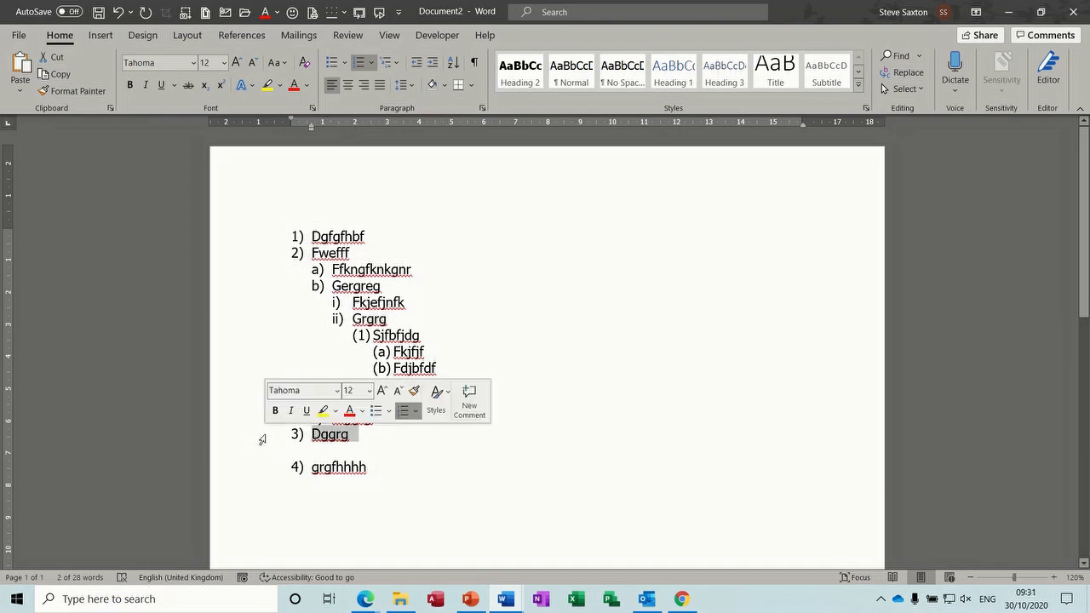
pyautogui.press('Delete')
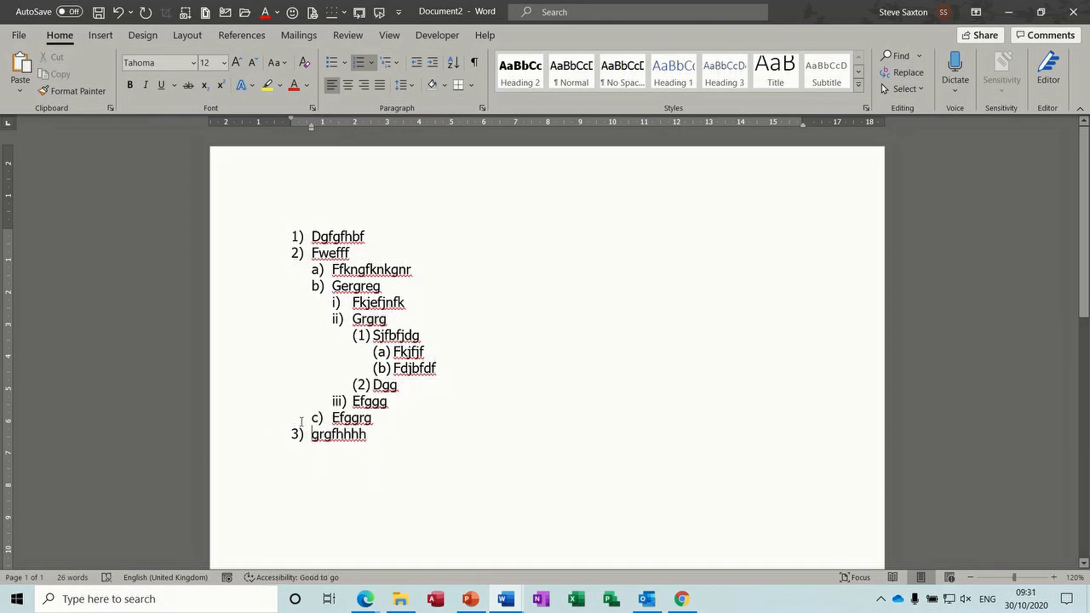
pyautogui.click(272, 254)
pyautogui.press('Delete')
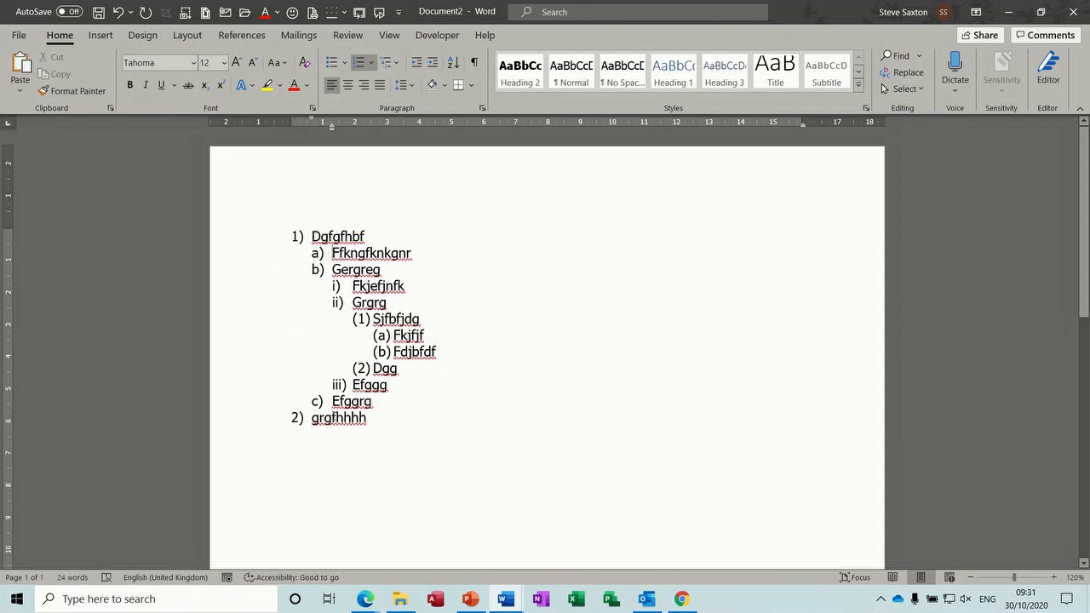
# Step: Select the entire multilevel list and delete it, emptying the page
pyautogui.click(271, 420)
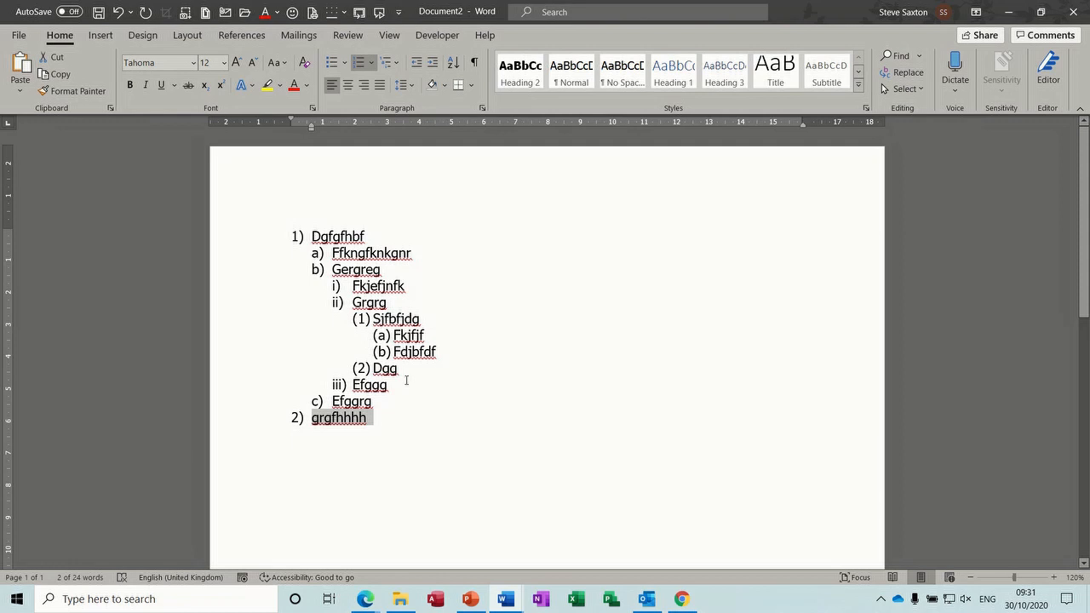
pyautogui.moveTo(393, 428); pyautogui.dragTo(265, 235)
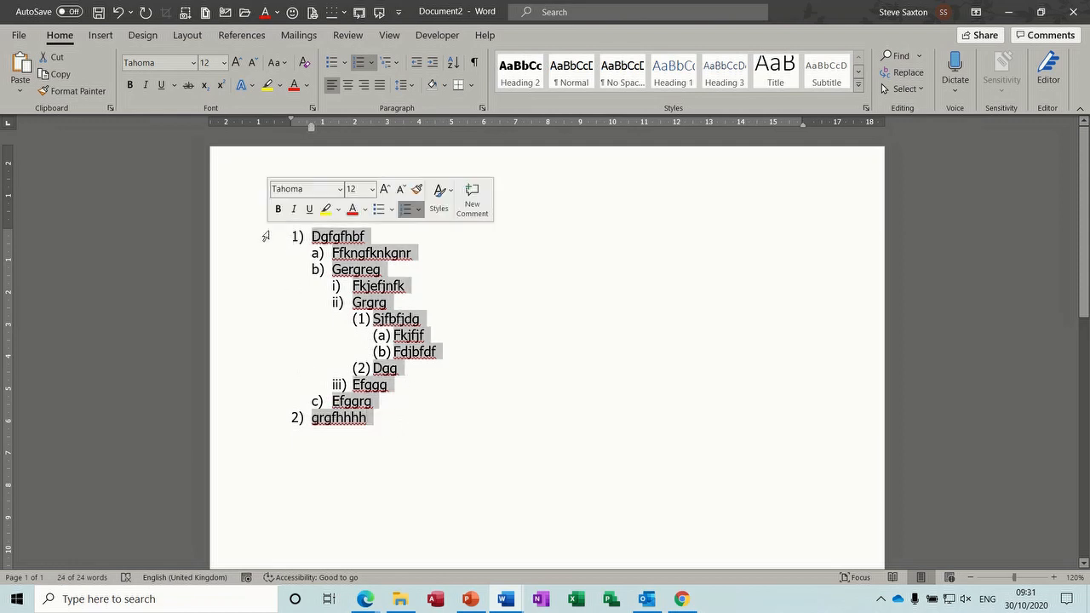
pyautogui.press('Delete')
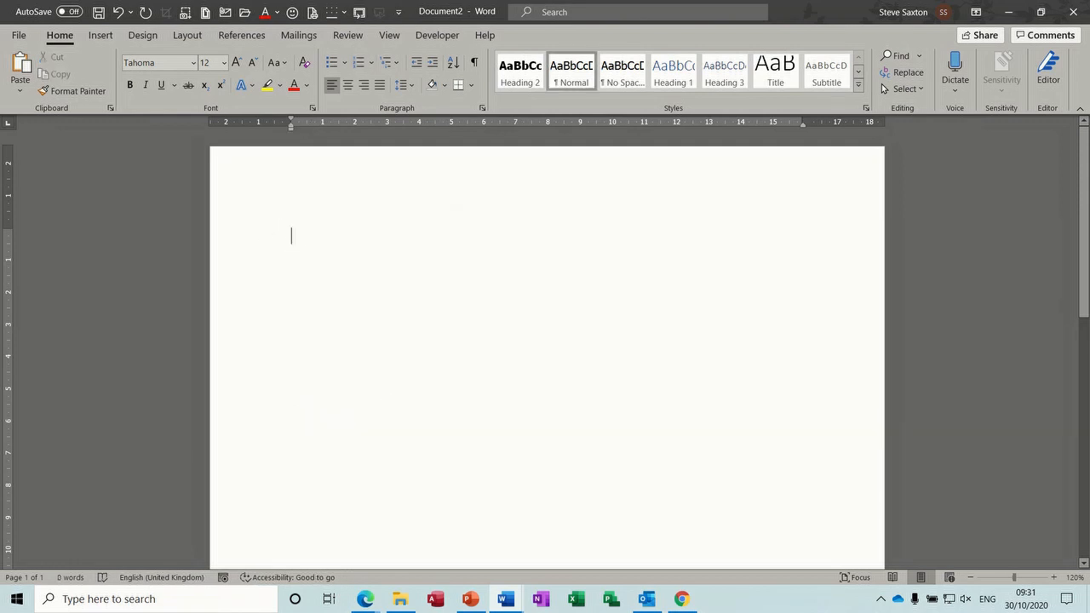
pyautogui.write('1)')
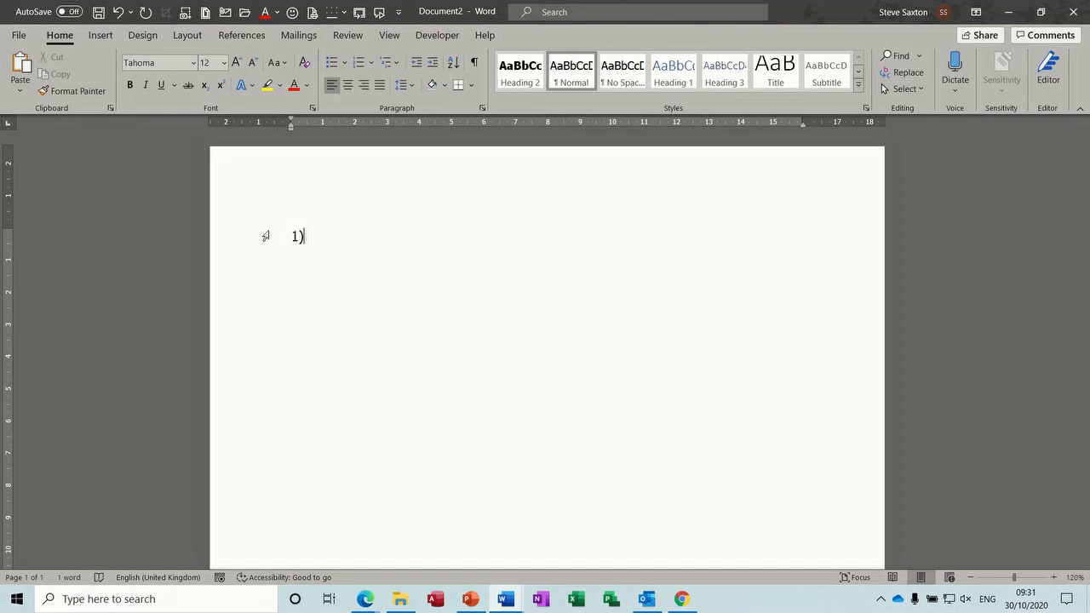
pyautogui.write(' dd')
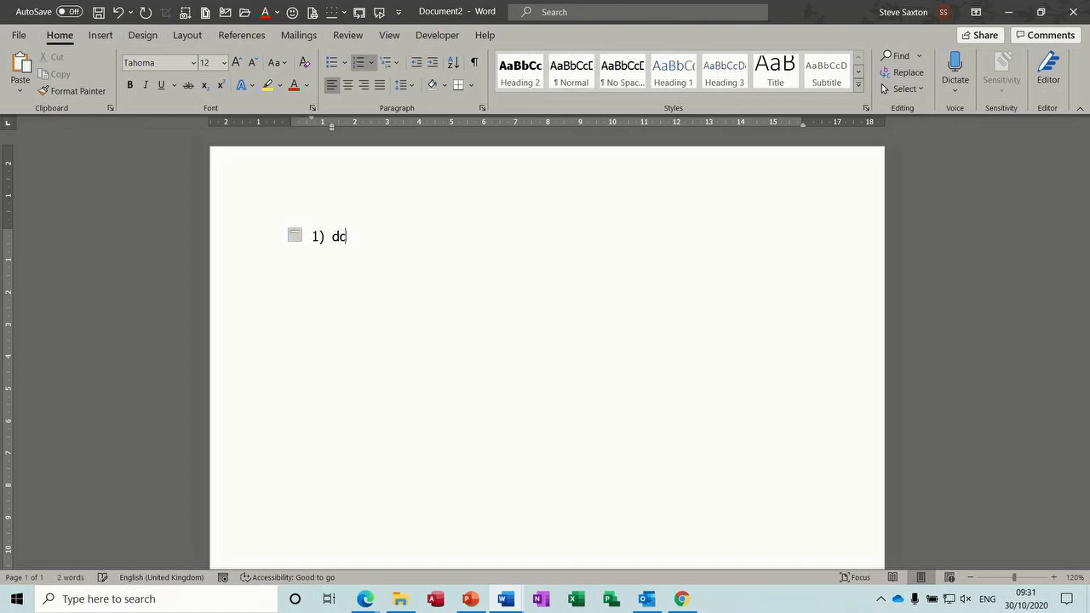
pyautogui.write('fkjfkjgf')
pyautogui.press('Return')
pyautogui.write('dgvg')
pyautogui.press('Return')
pyautogui.press('Tab')
pyautogui.write('dfjbv')
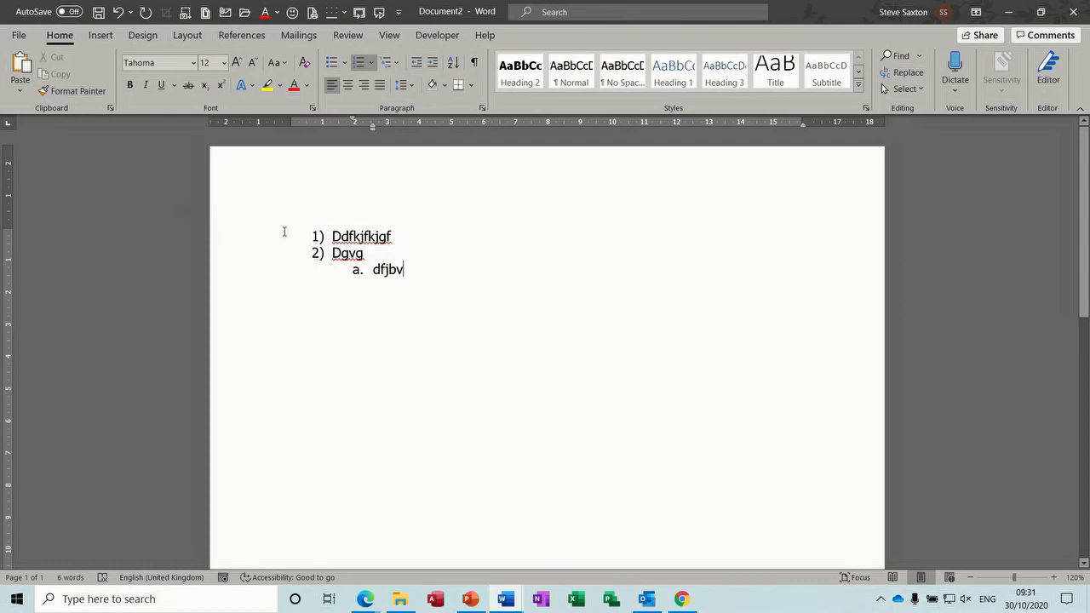
pyautogui.click(310, 236)
pyautogui.hotkey('ctrl', 'z')
pyautogui.hotkey('ctrl', 'z')
pyautogui.hotkey('ctrl', 'z')
pyautogui.hotkey('ctrl', 'z')
pyautogui.hotkey('ctrl', 'z')
pyautogui.hotkey('ctrl', 'z')
pyautogui.hotkey('ctrl', 'z')
pyautogui.hotkey('ctrl', 'z')
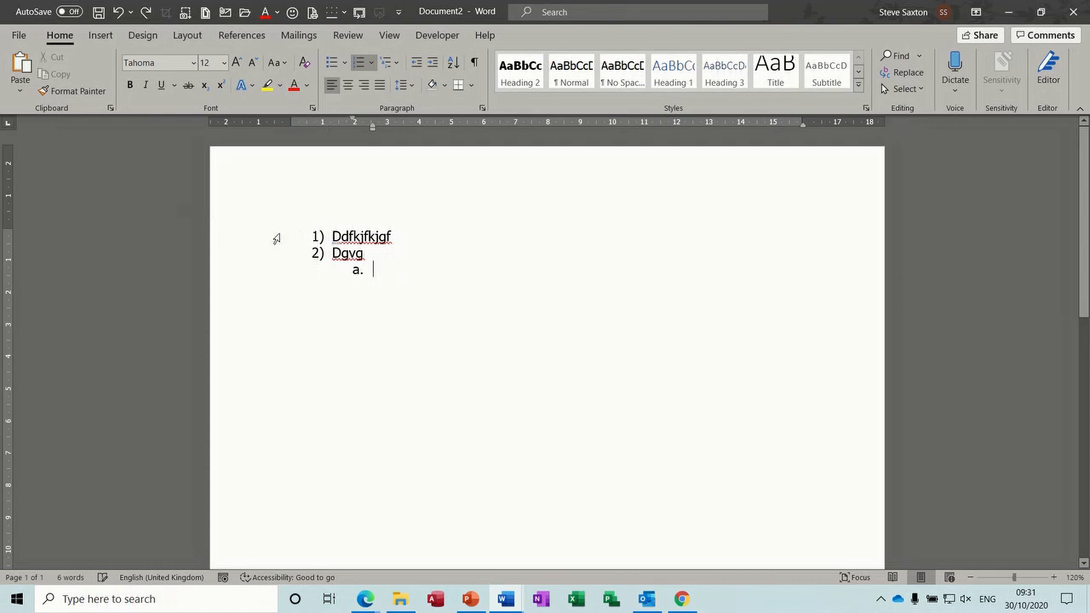
pyautogui.hotkey('ctrl', 'z')
pyautogui.hotkey('ctrl', 'z')
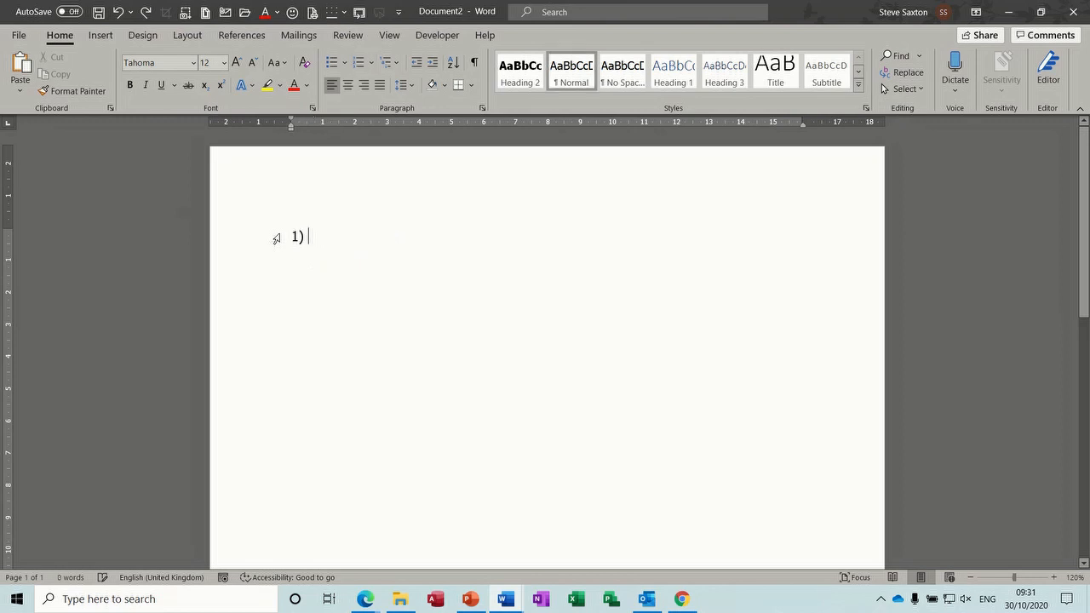
pyautogui.write('1')
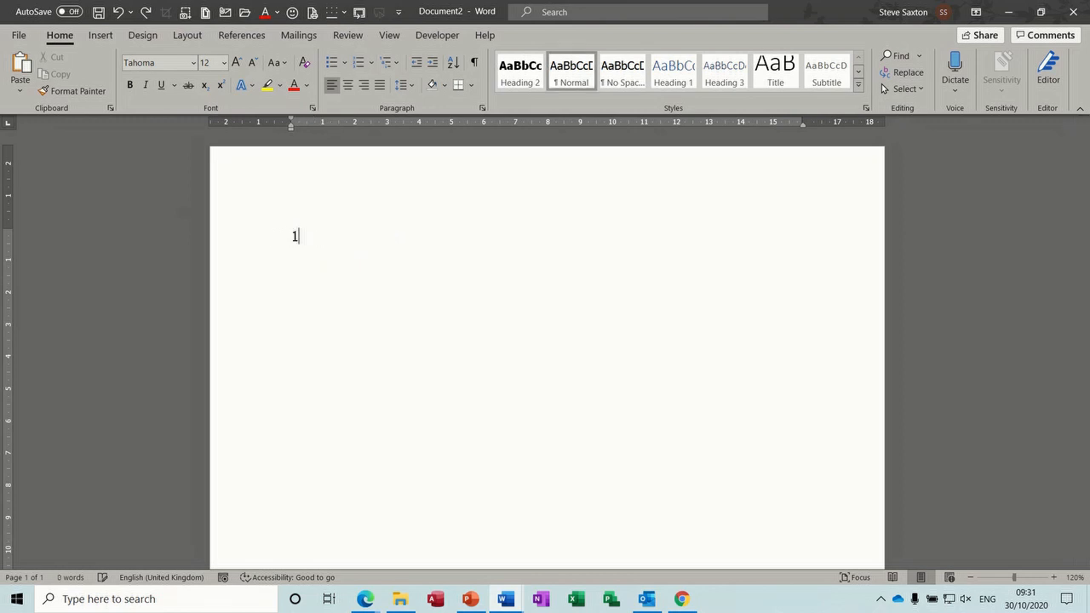
pyautogui.write(')')
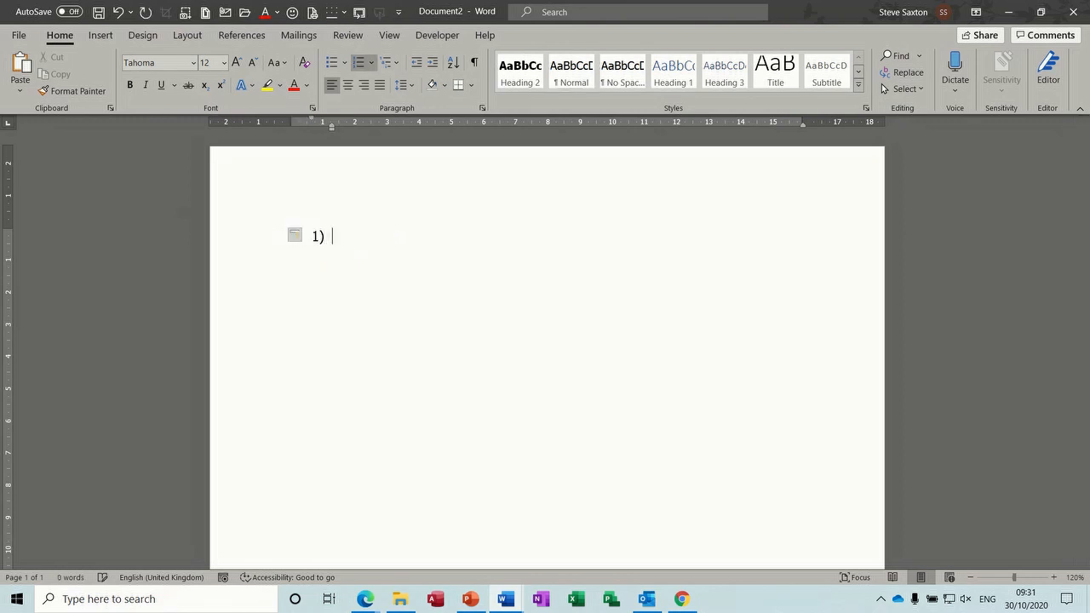
pyautogui.click(306, 238)
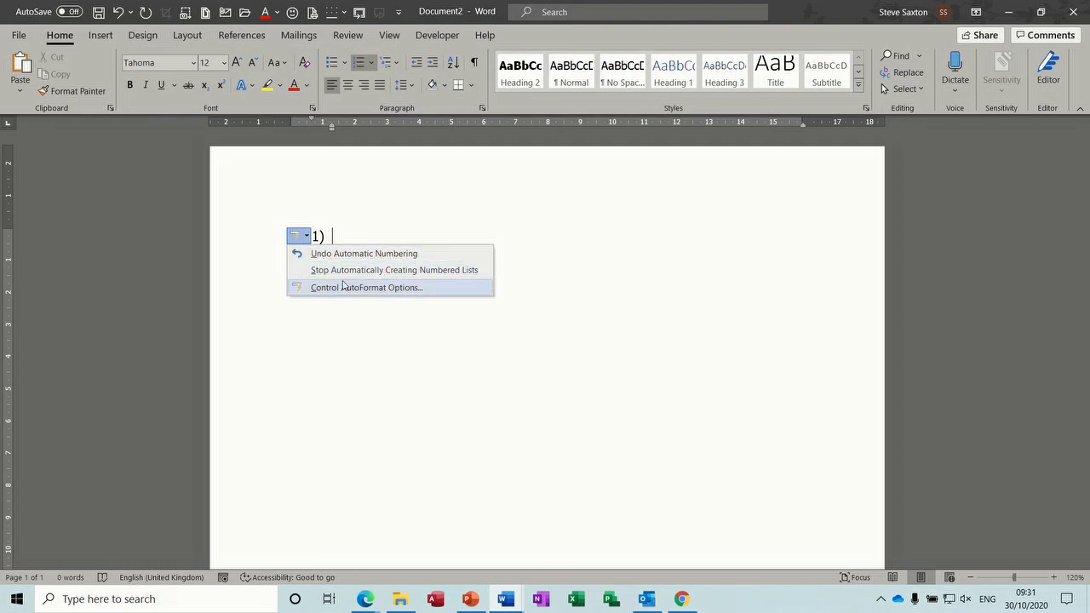
pyautogui.click(349, 235)
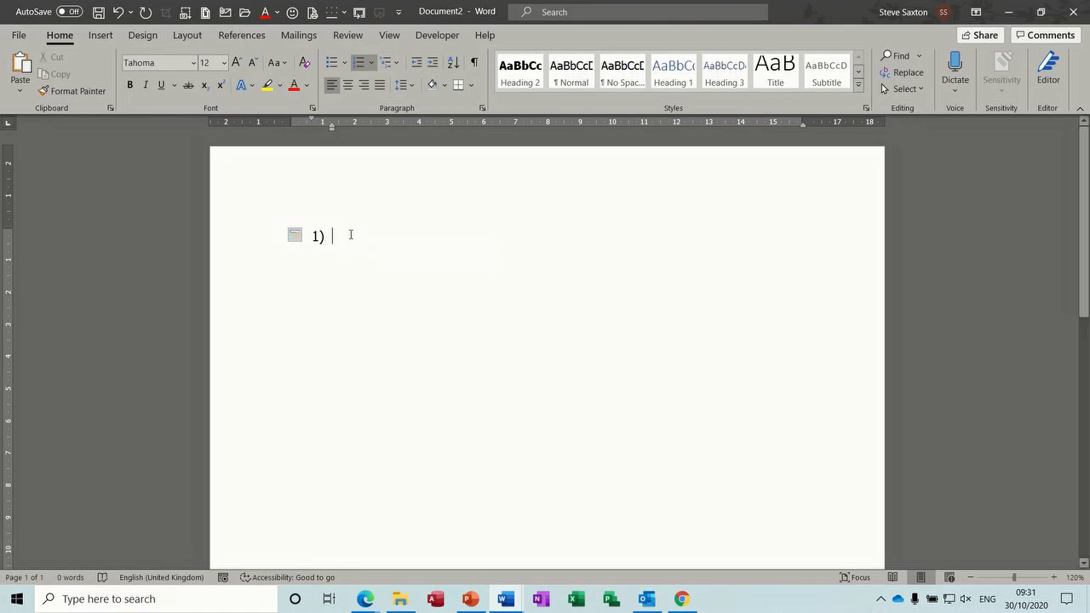
pyautogui.write('dfjhdfdf')
pyautogui.press('Return')
pyautogui.write('ddgg')
pyautogui.press('Return')
pyautogui.press('Tab')
pyautogui.write('dfkjdfjjdf')
pyautogui.press('Return')
pyautogui.write('gfgfg')
pyautogui.press('Return')
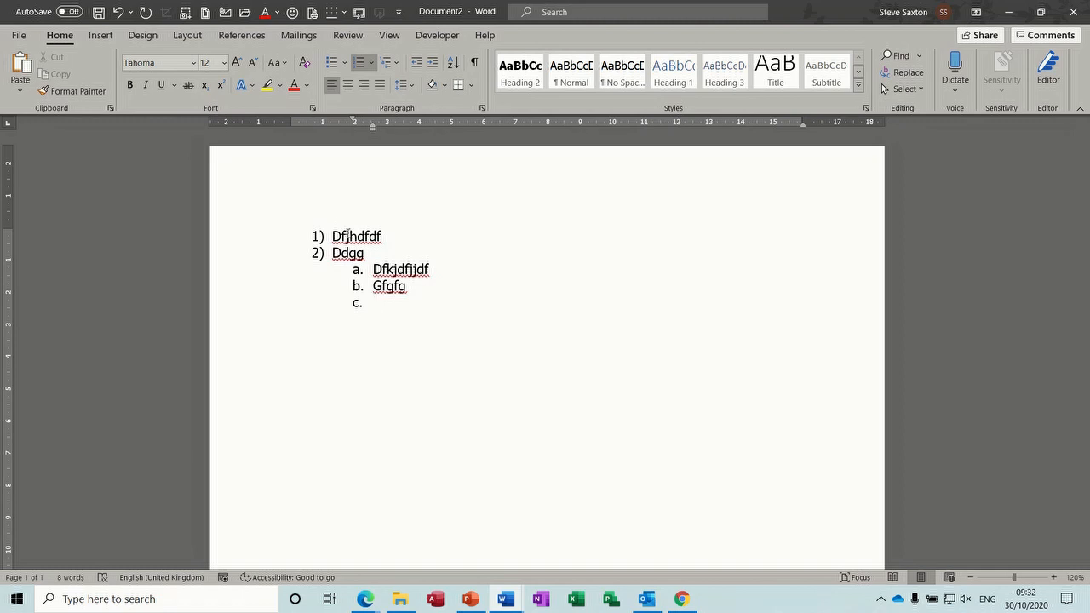
pyautogui.moveTo(273, 238); pyautogui.dragTo(361, 309)
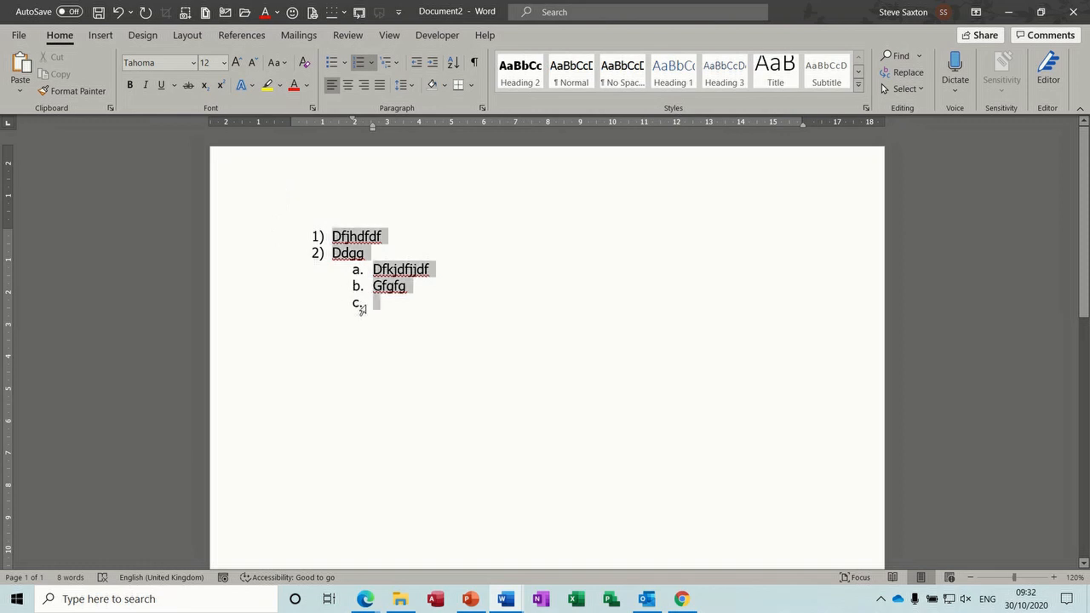
pyautogui.press('Delete')
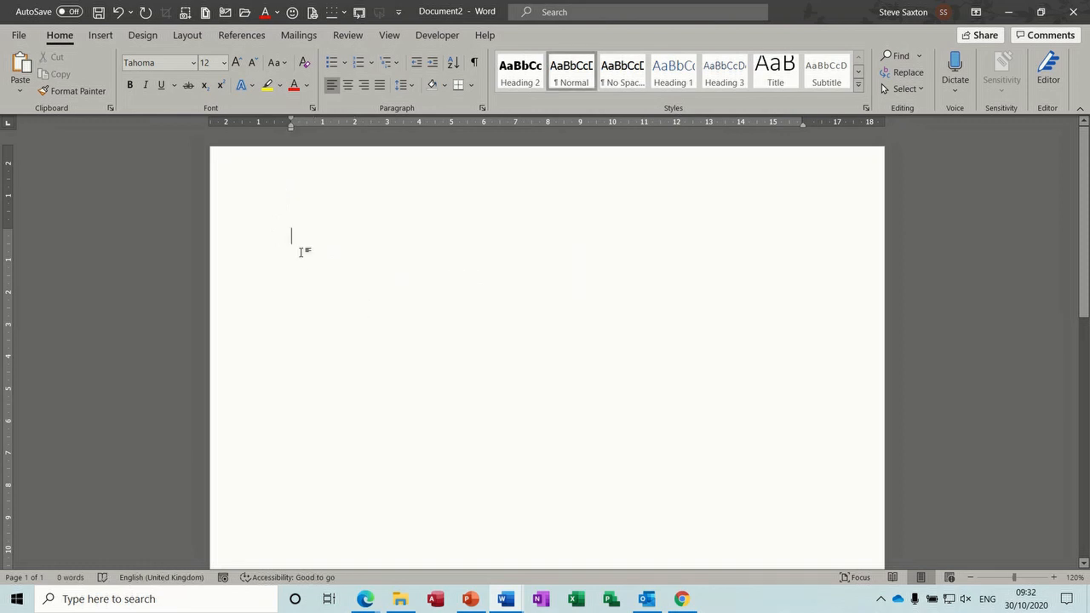
# Step: Turn off automatic numbered lists and type lines '1) ffff', '2) fdkfnkd' and '3)dvkmngv'
pyautogui.write('1)')
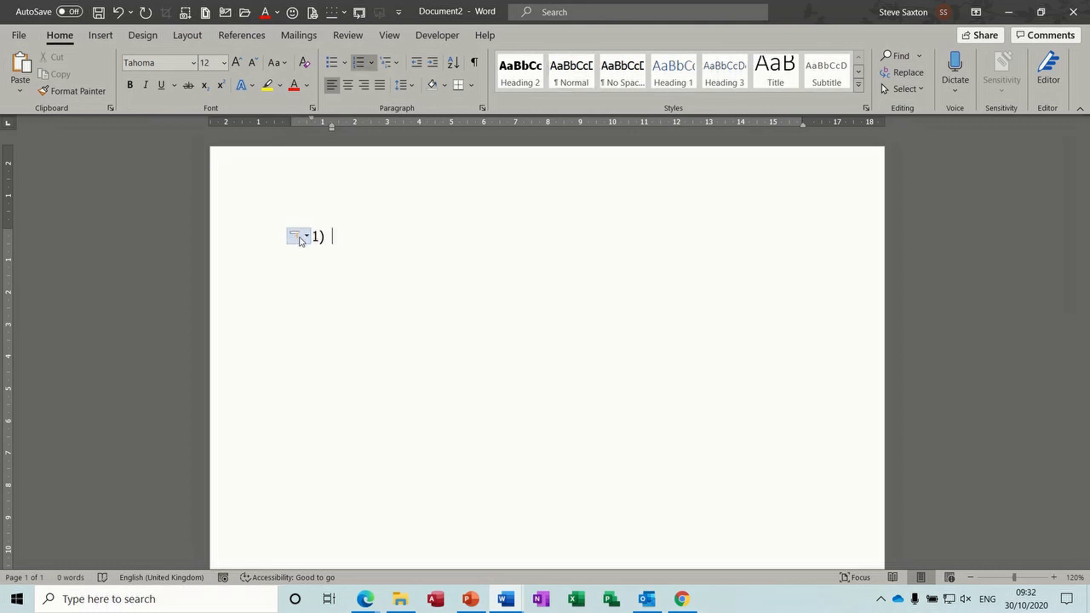
pyautogui.click(306, 244)
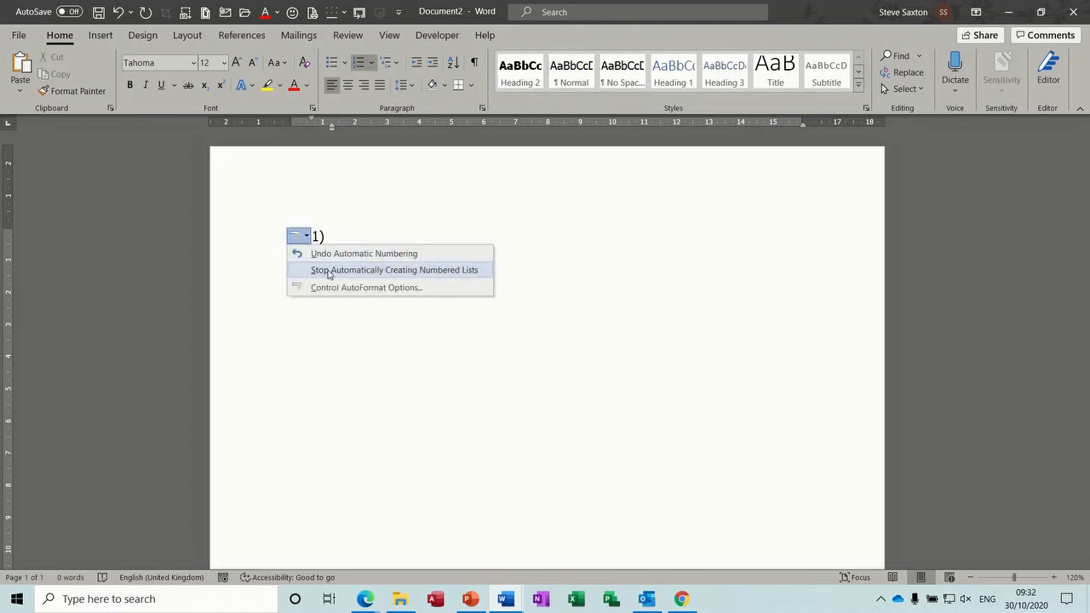
pyautogui.click(329, 270)
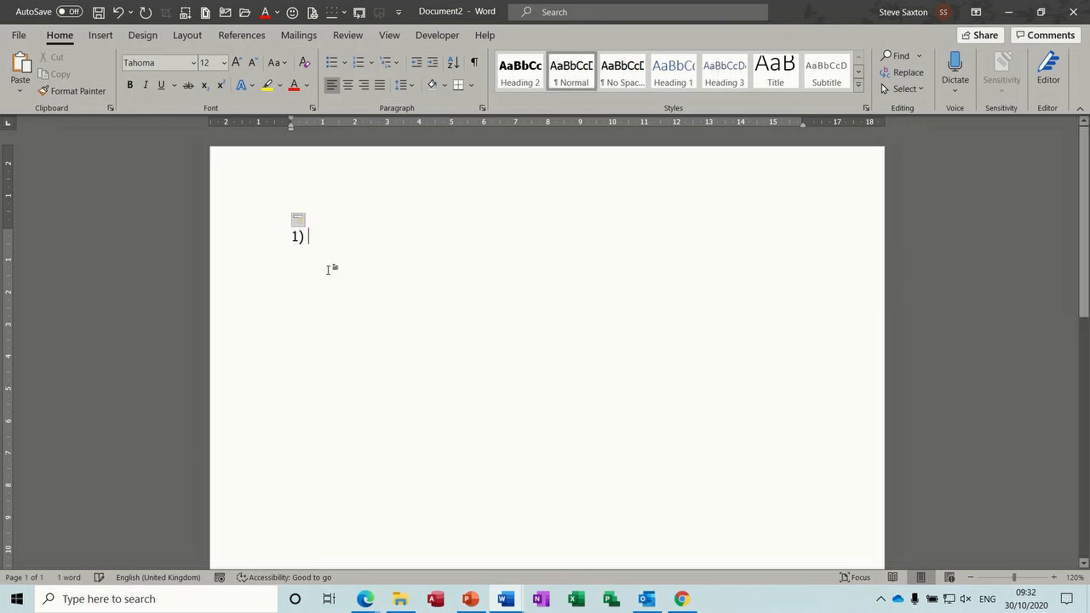
pyautogui.write('ffff')
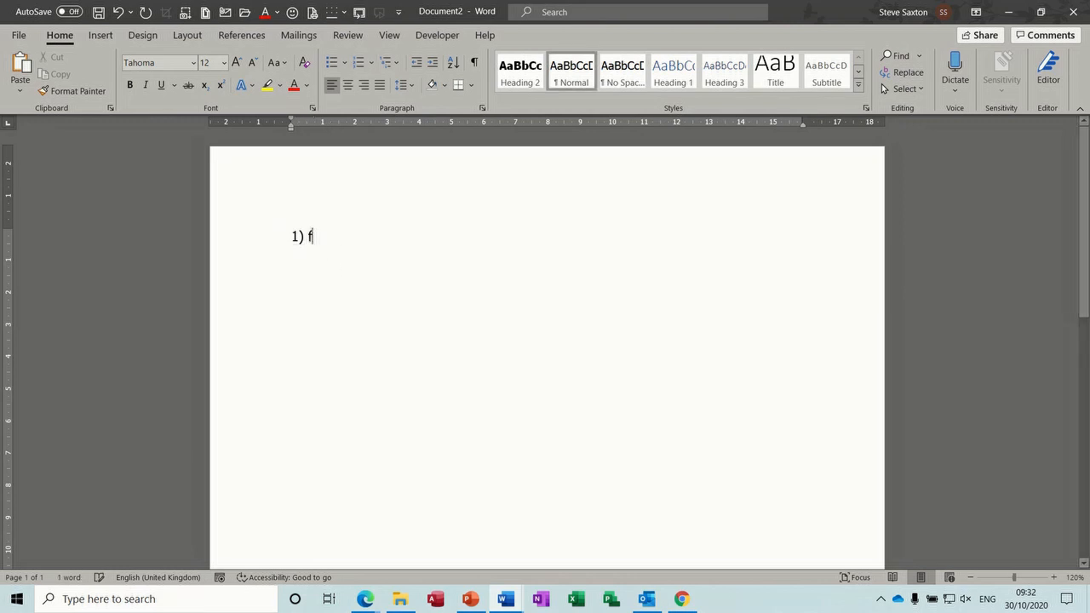
pyautogui.press('Return')
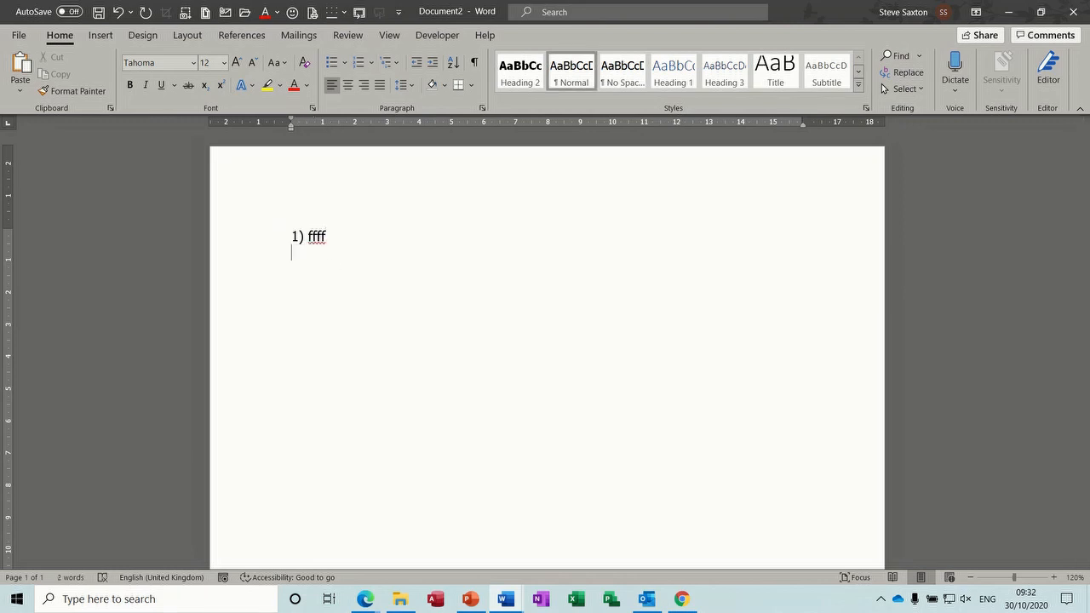
pyautogui.write('2) fdkfnkd')
pyautogui.press('Return')
pyautogui.write('3')
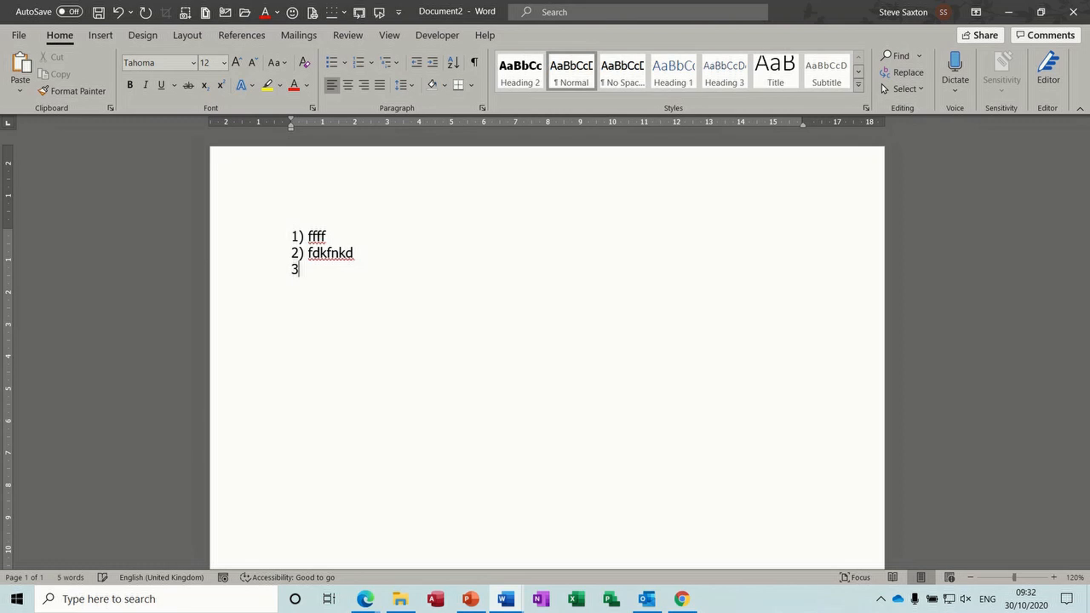
pyautogui.write(')dvkmngv')
# Step: Delete the '2) fdkfnkd' line and add a space after '3)'
pyautogui.click(265, 255)
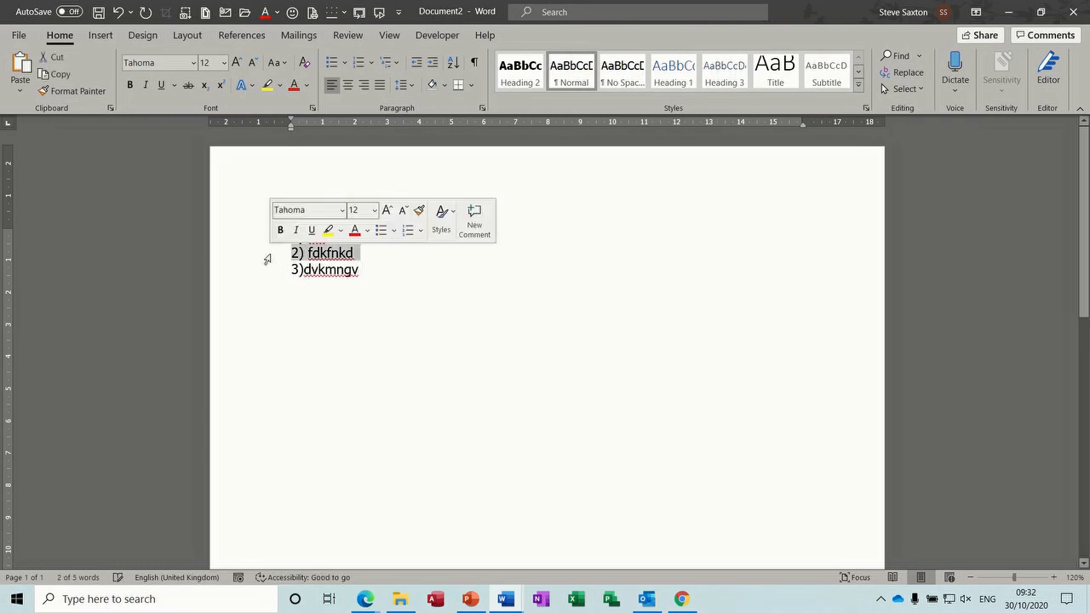
pyautogui.press('BackSpace')
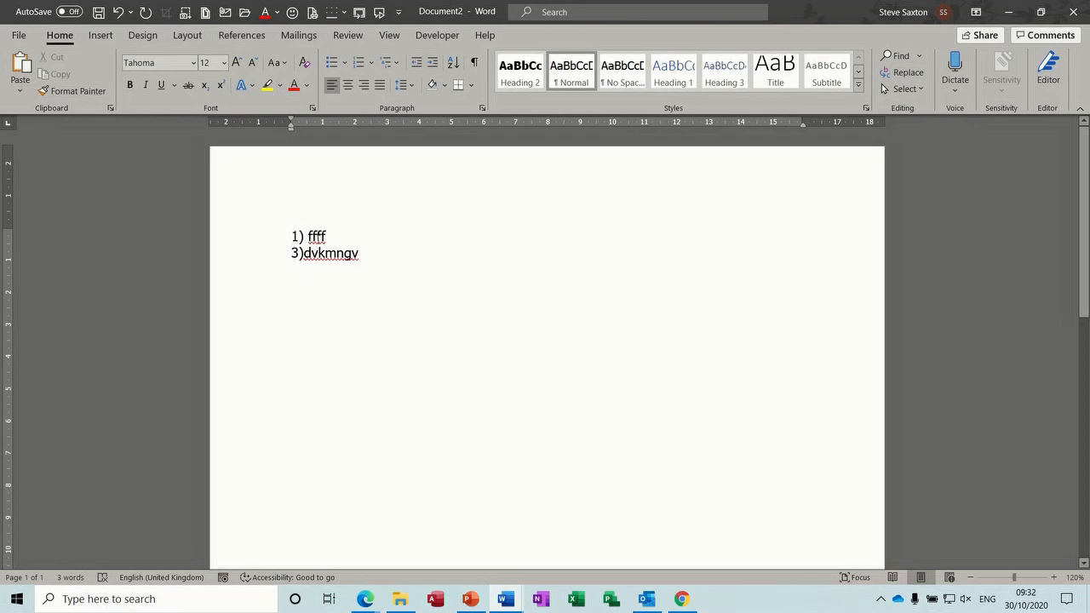
pyautogui.click(303, 253)
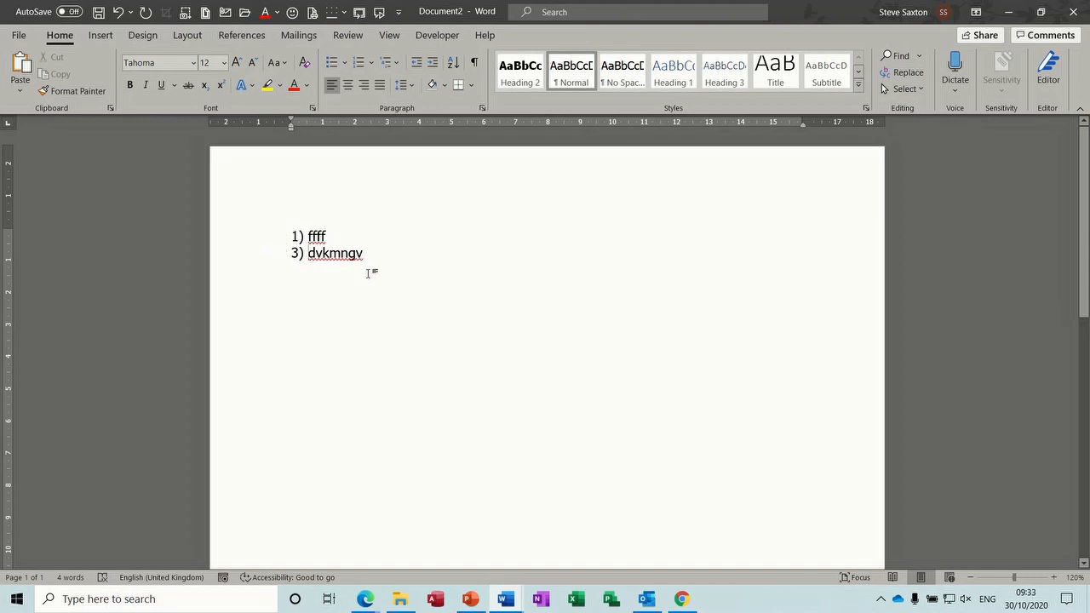
pyautogui.click(507, 602)
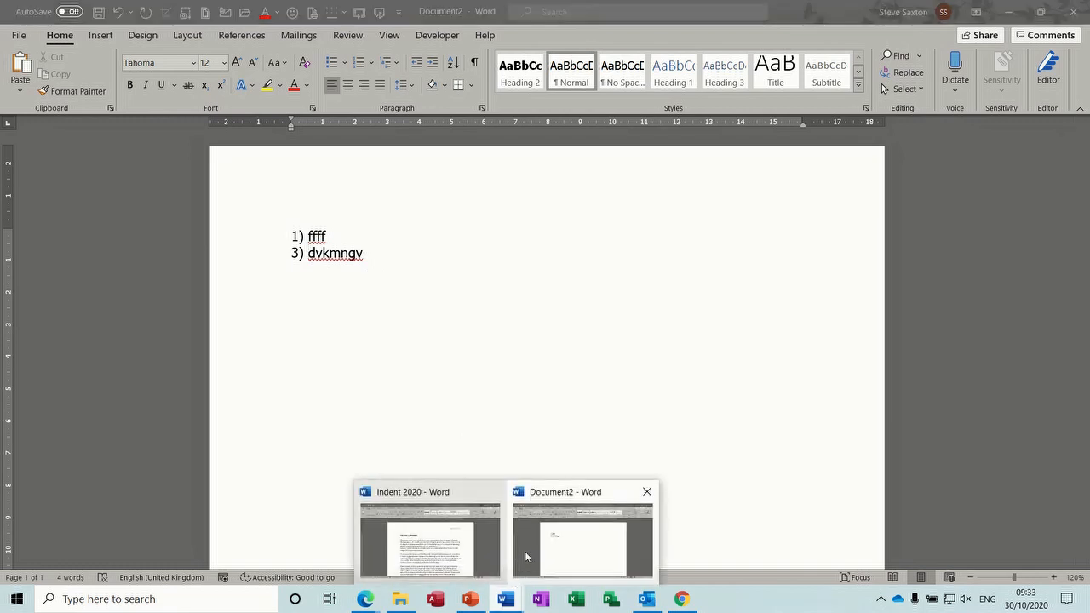
# Step: In Indent 2020, rejoin the first paragraph's broken line after 'net' and save
pyautogui.click(431, 544)
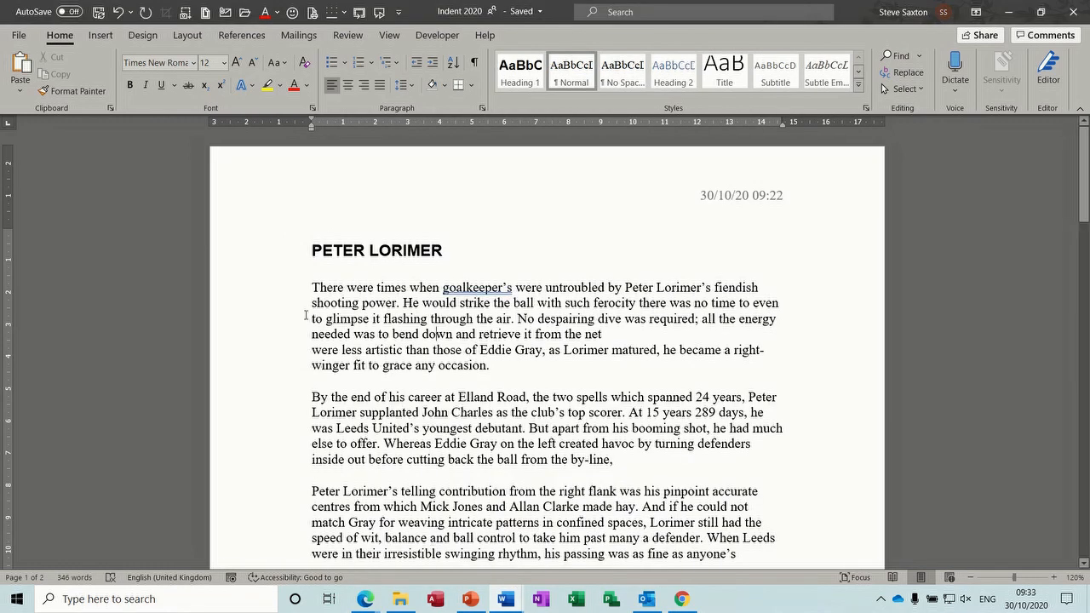
pyautogui.tripleClick(255, 300)
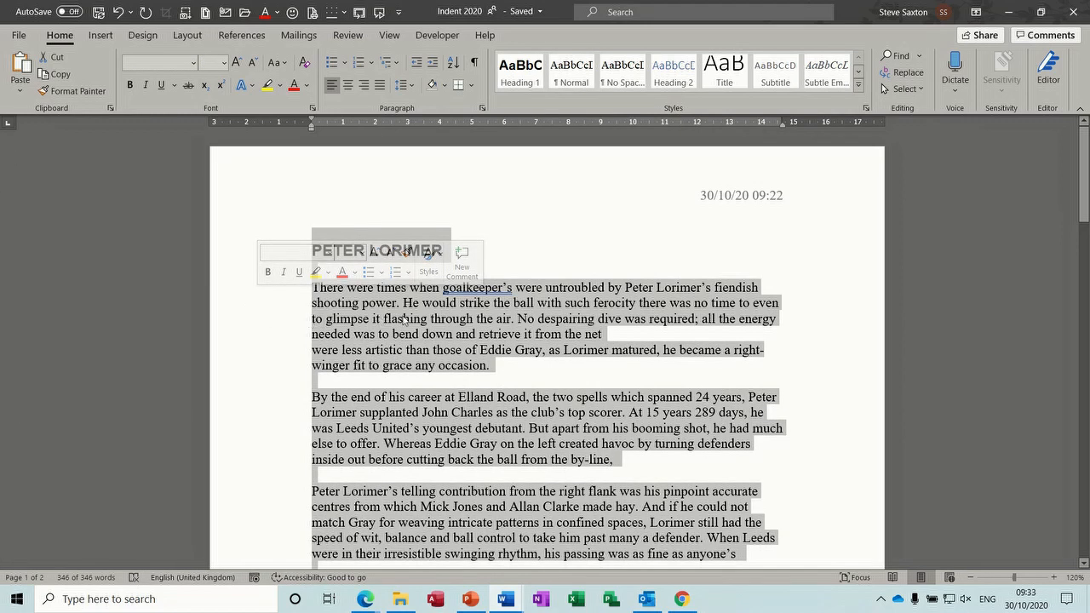
pyautogui.doubleClick(271, 327)
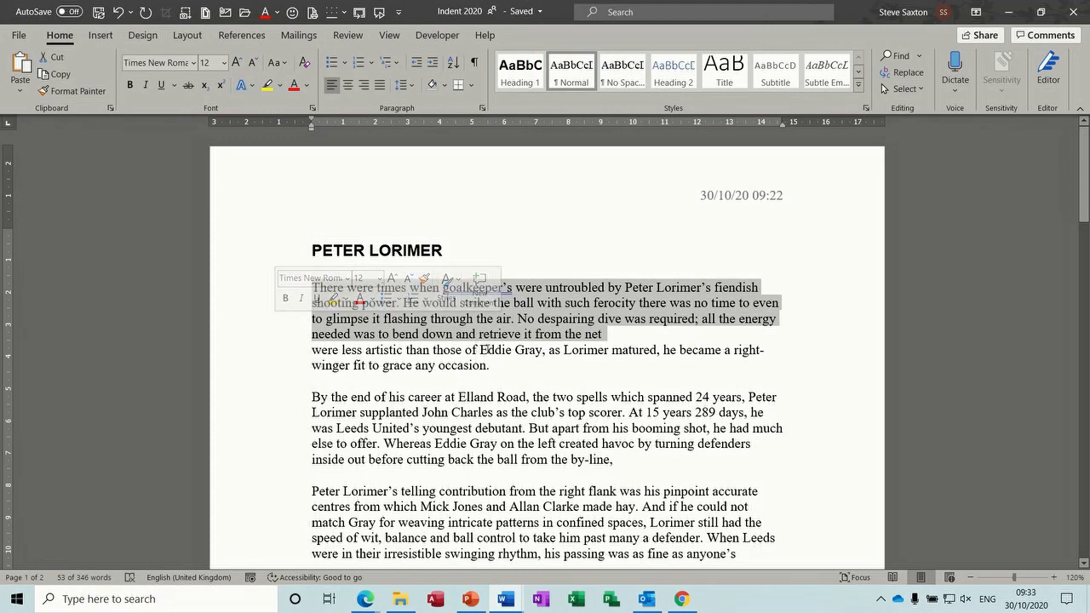
pyautogui.click(619, 338)
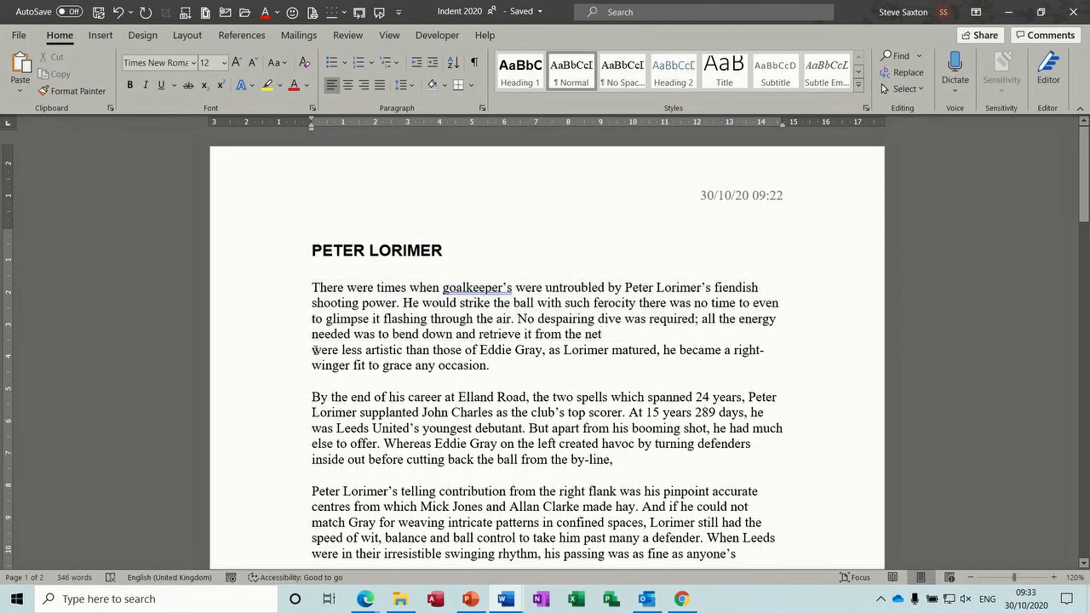
pyautogui.press('Delete')
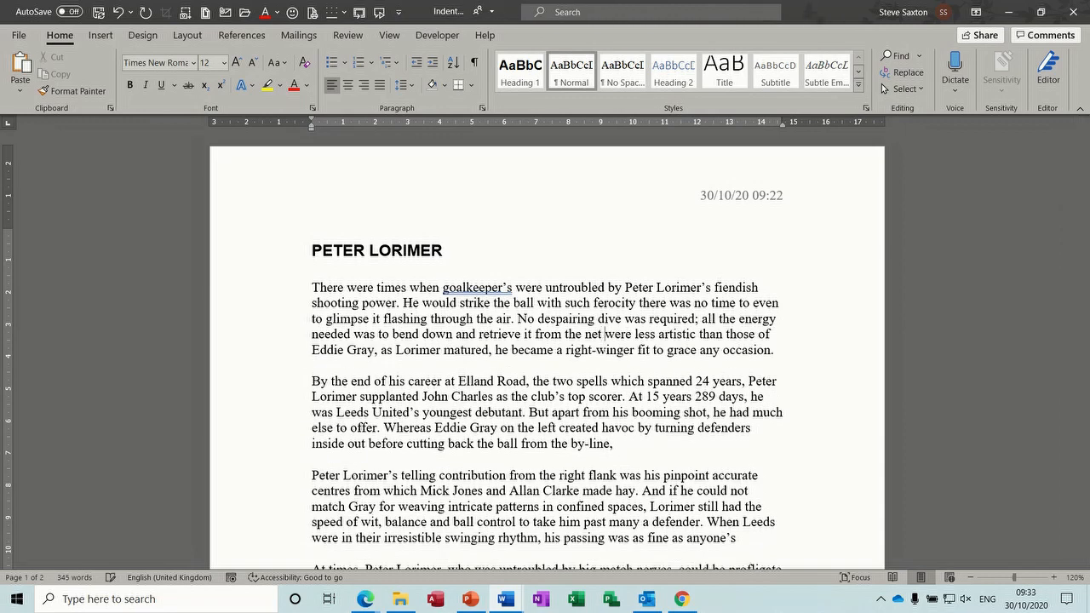
pyautogui.click(98, 12)
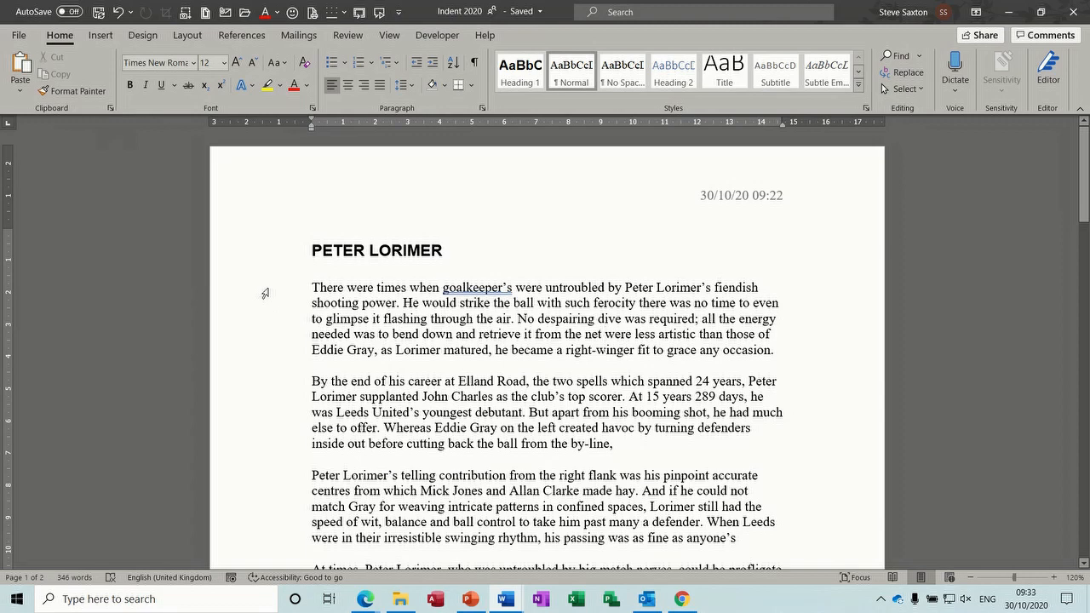
# Step: Select all the document text and bring up the multilevel list styles
pyautogui.click(265, 293)
pyautogui.doubleClick(265, 293)
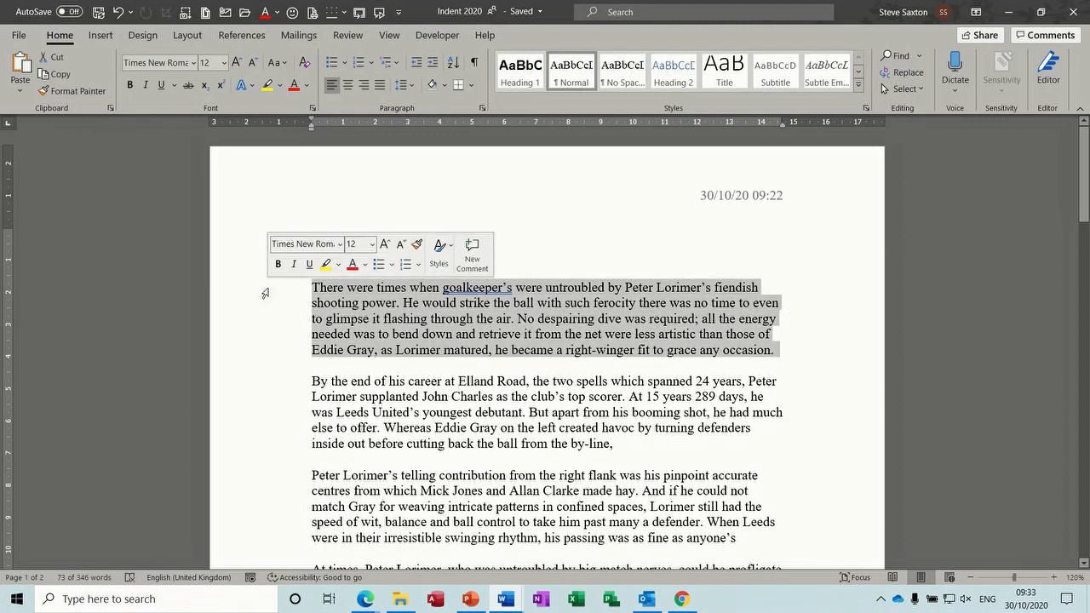
pyautogui.hotkey('ctrl', 'a')
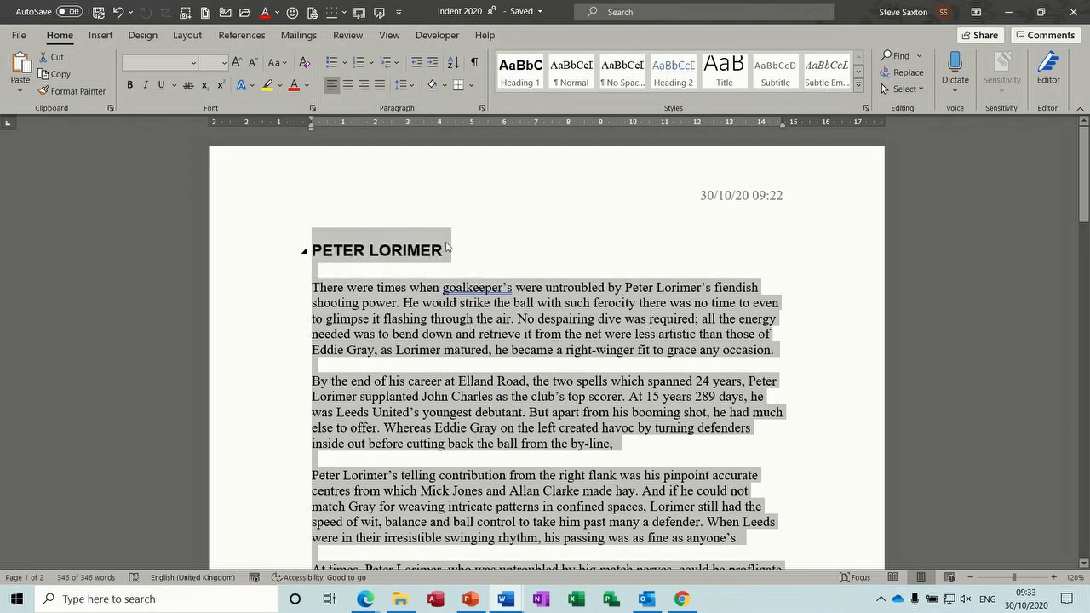
pyautogui.click(386, 62)
pyautogui.moveTo(402, 104)
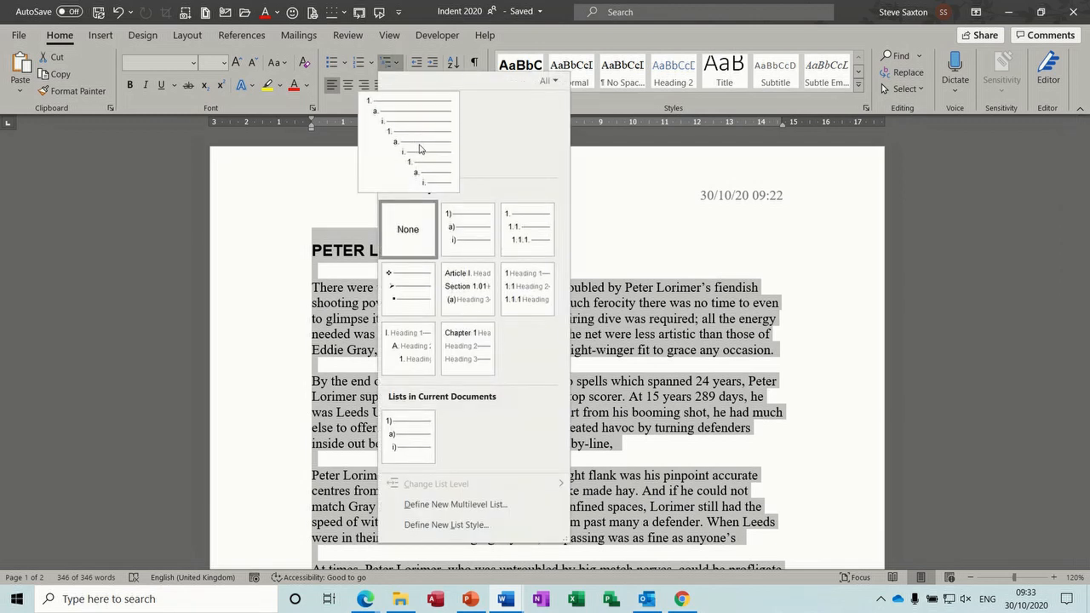
# Step: Apply the 1)/a)/i) list to all text, then remove numbering from the PETER LORIMER heading
pyautogui.moveTo(458, 237)
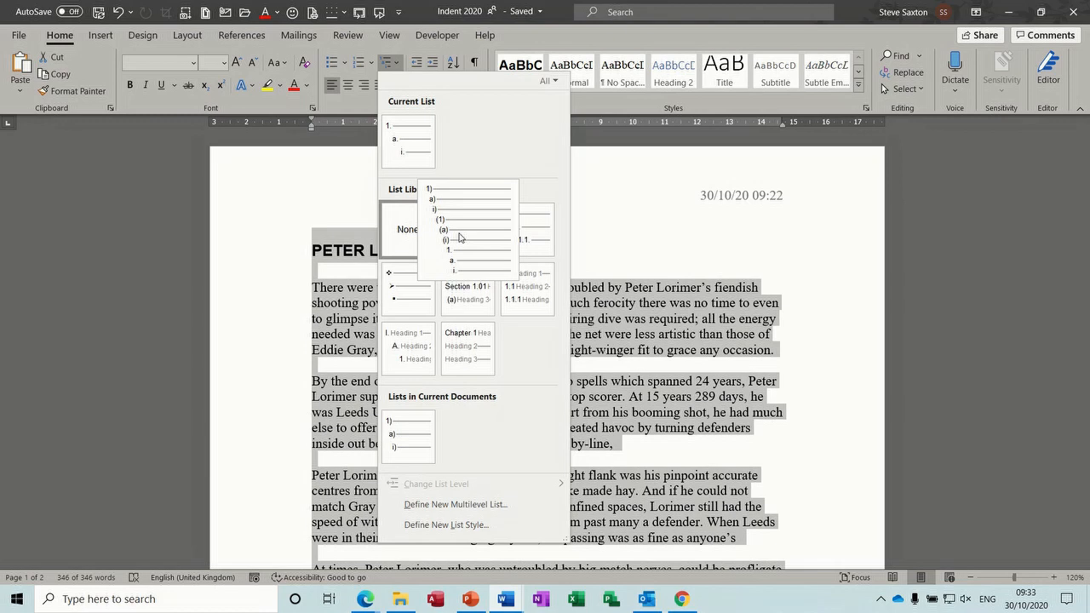
pyautogui.click(458, 238)
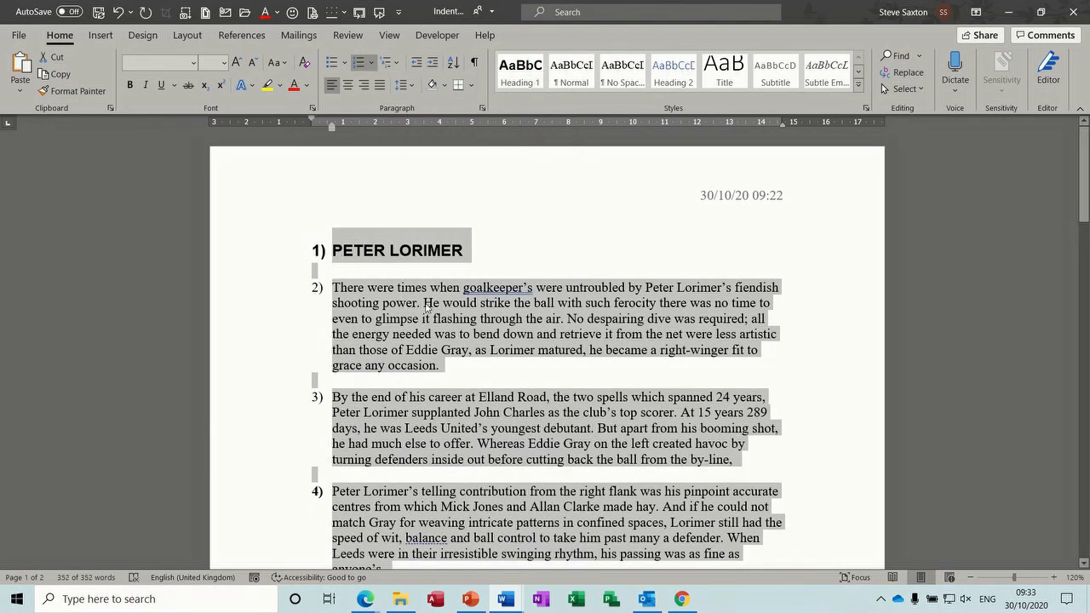
pyautogui.click(333, 252)
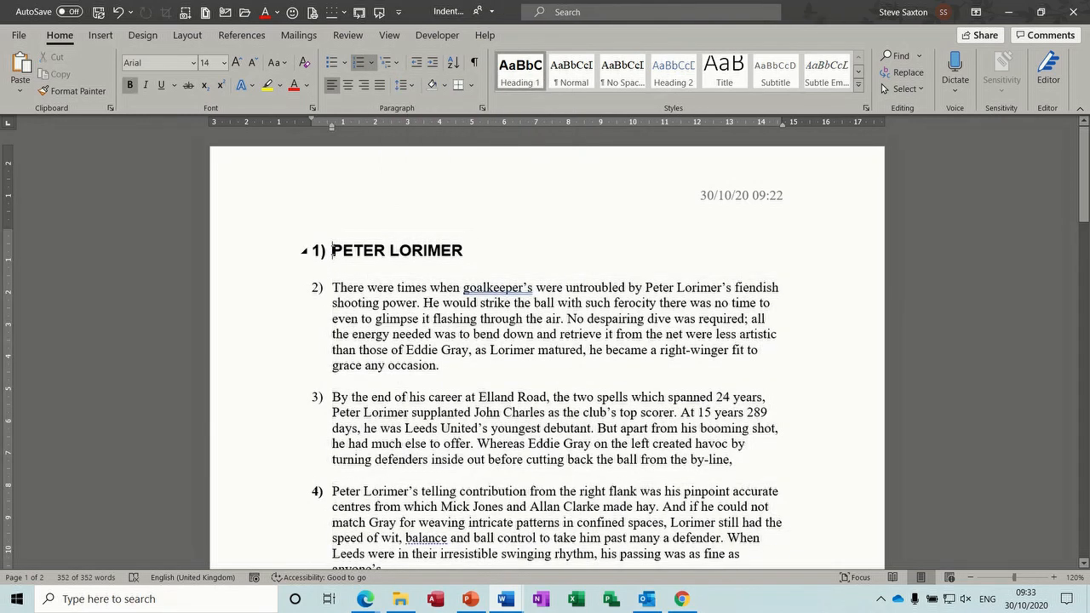
pyautogui.click(359, 68)
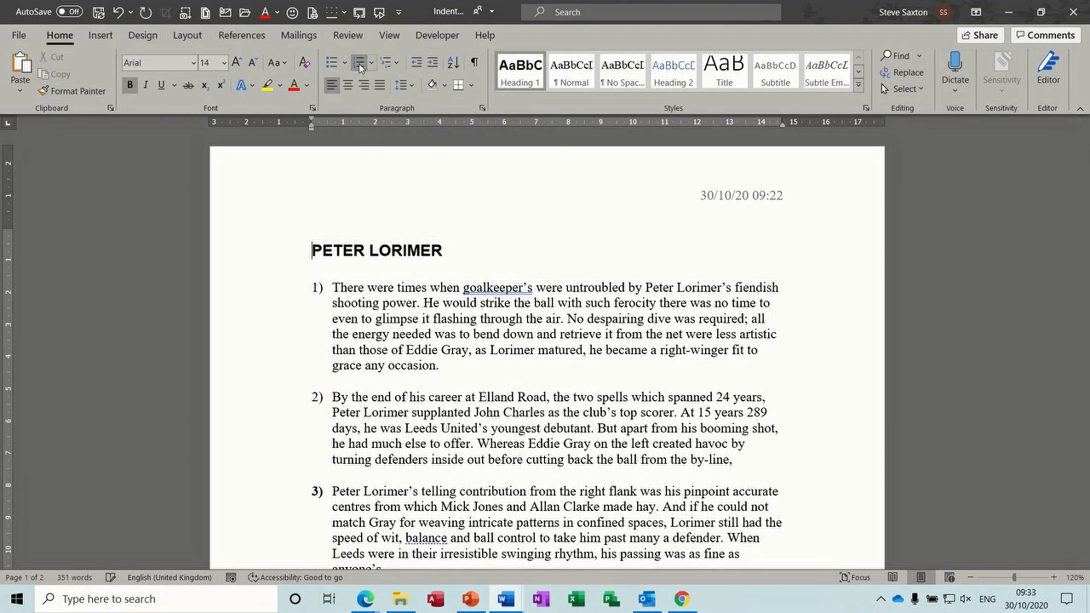
pyautogui.click(332, 396)
# Step: Demote 'By the end' and the next paragraph to a) and b), and 'At times' to i)
pyautogui.press('Tab')
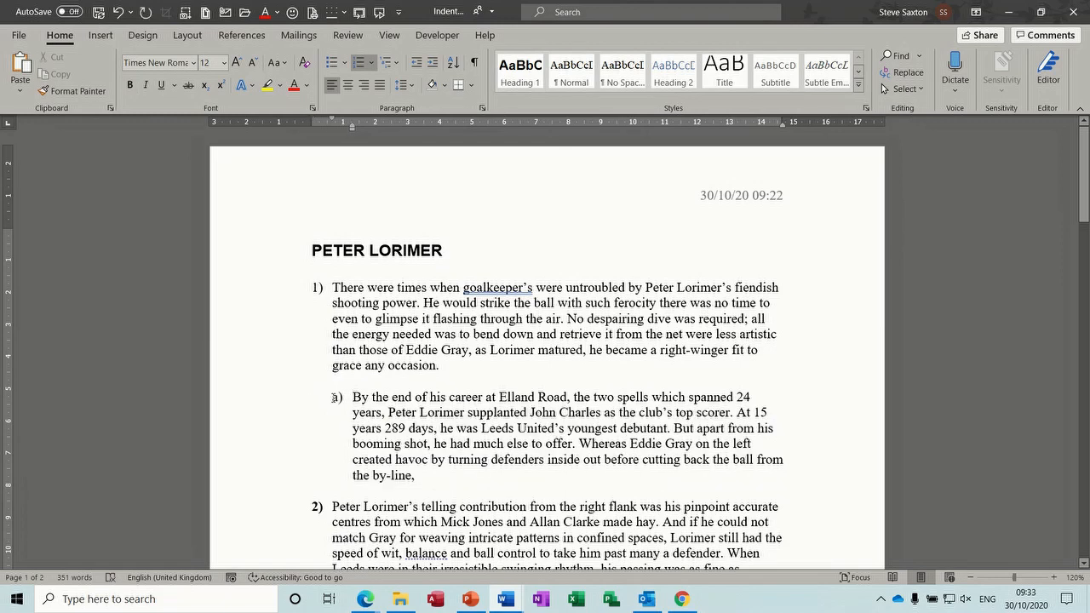
pyautogui.click(331, 506)
pyautogui.press('Tab')
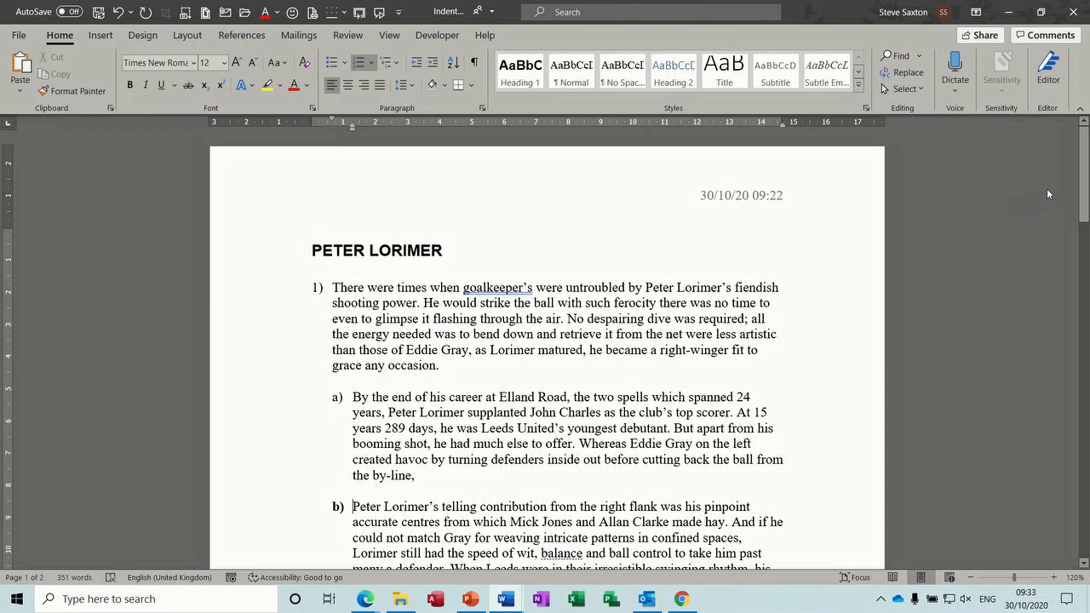
pyautogui.moveTo(1085, 189); pyautogui.dragTo(1087, 228)
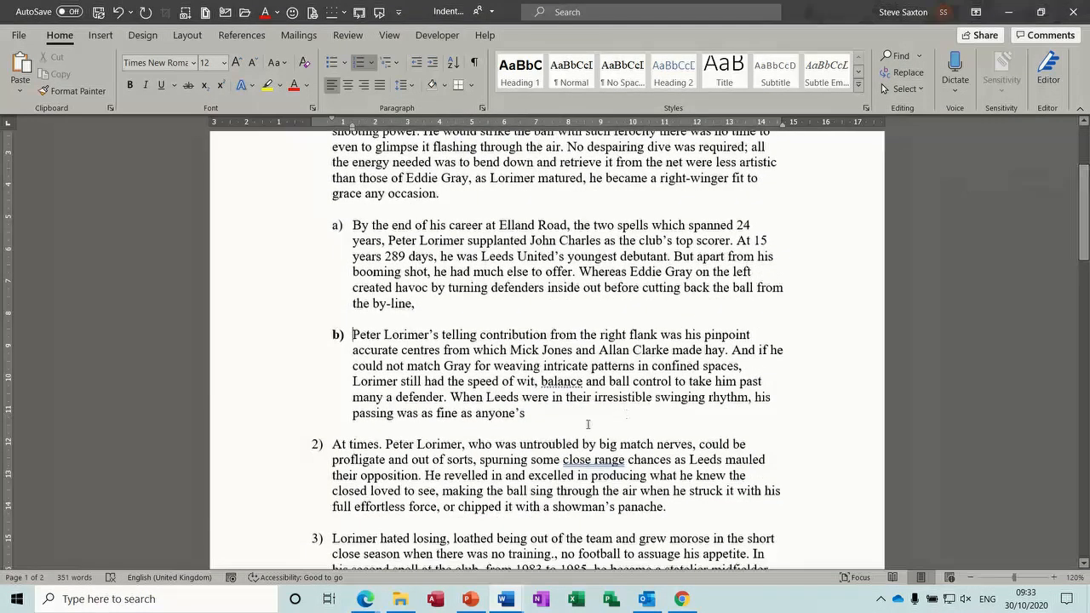
pyautogui.click(334, 443)
pyautogui.press('Tab')
pyautogui.press('Tab')
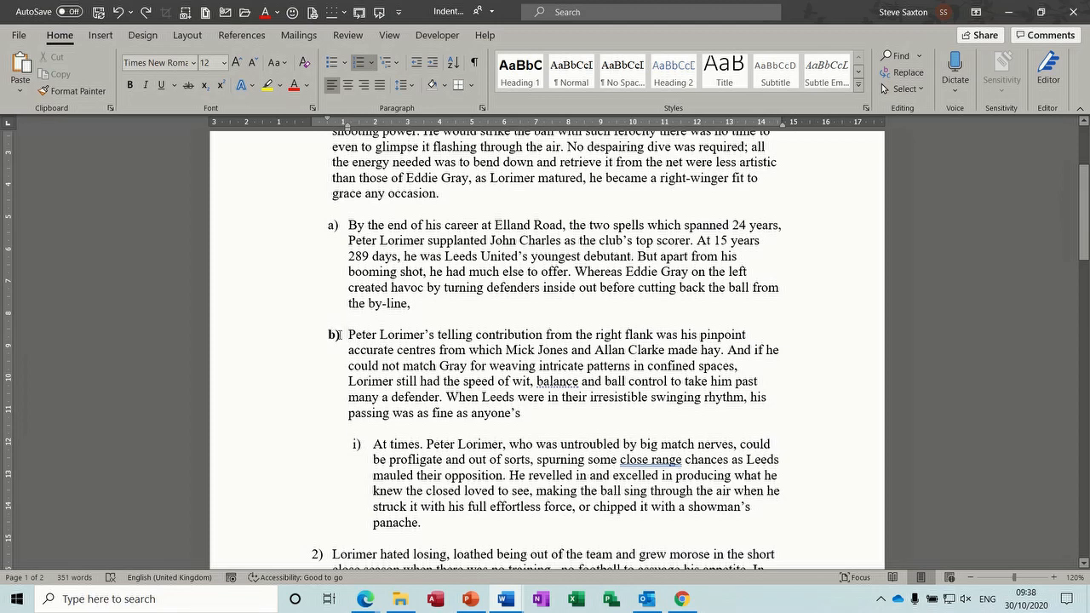
# Step: Leave the a) and b) list labels not bold and bring up the multilevel list gallery
pyautogui.click(333, 334)
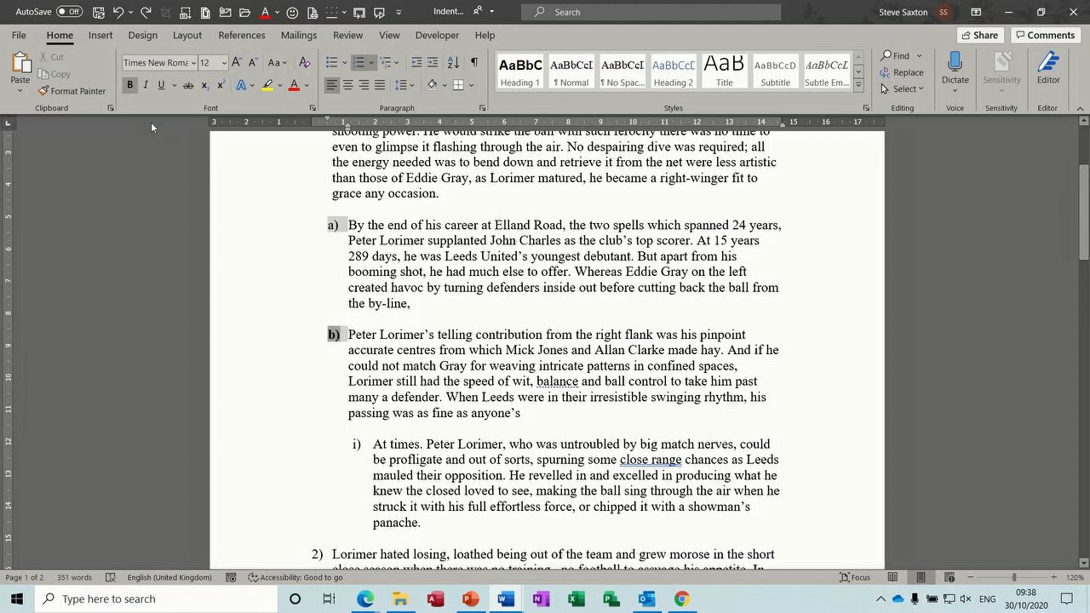
pyautogui.click(129, 84)
pyautogui.click(367, 333)
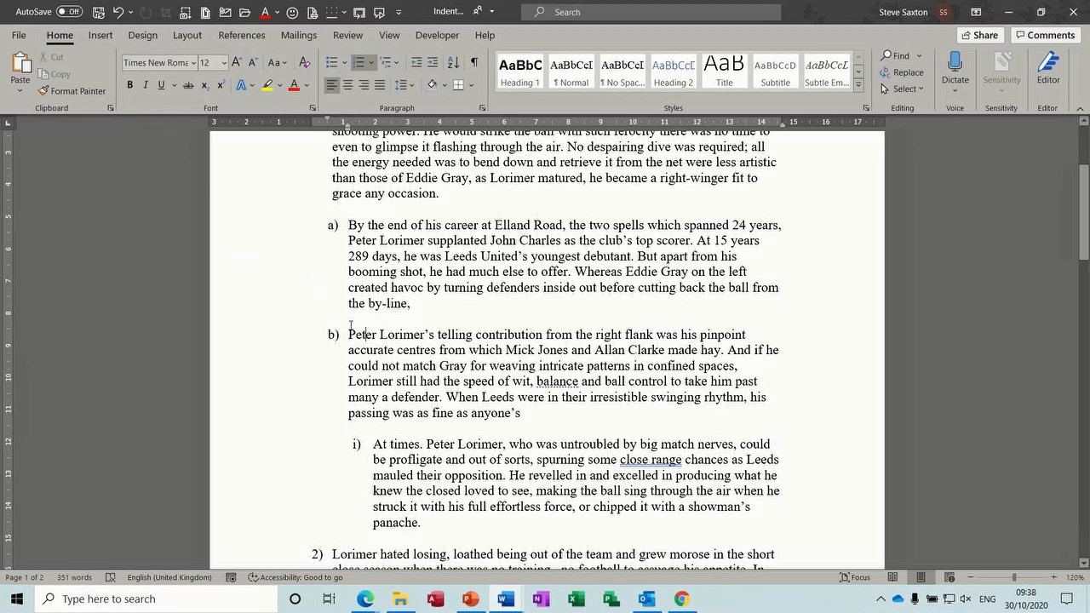
pyautogui.click(334, 333)
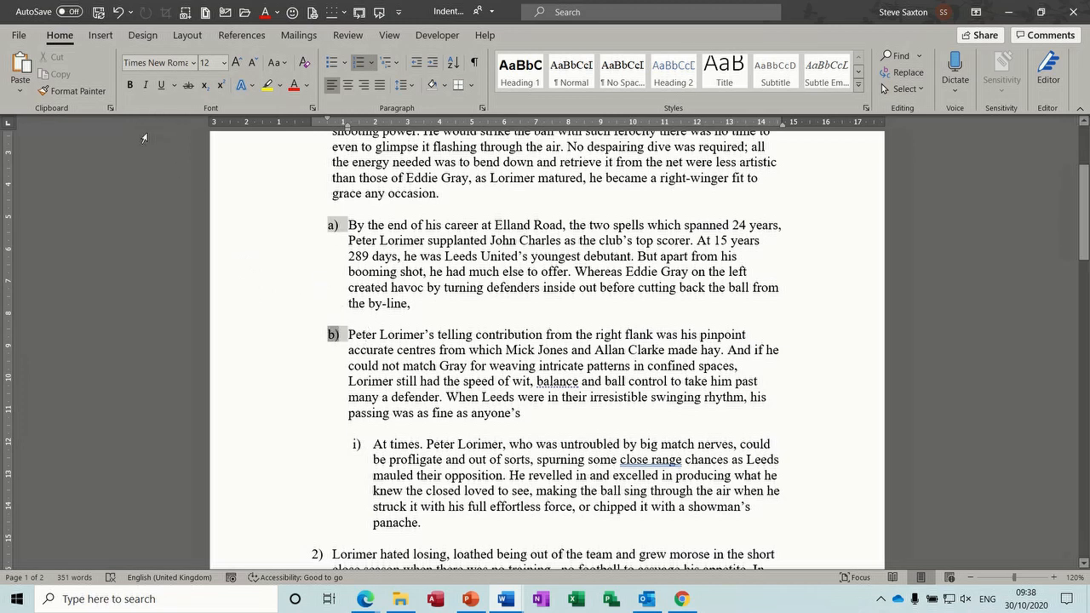
pyautogui.click(129, 85)
pyautogui.click(130, 85)
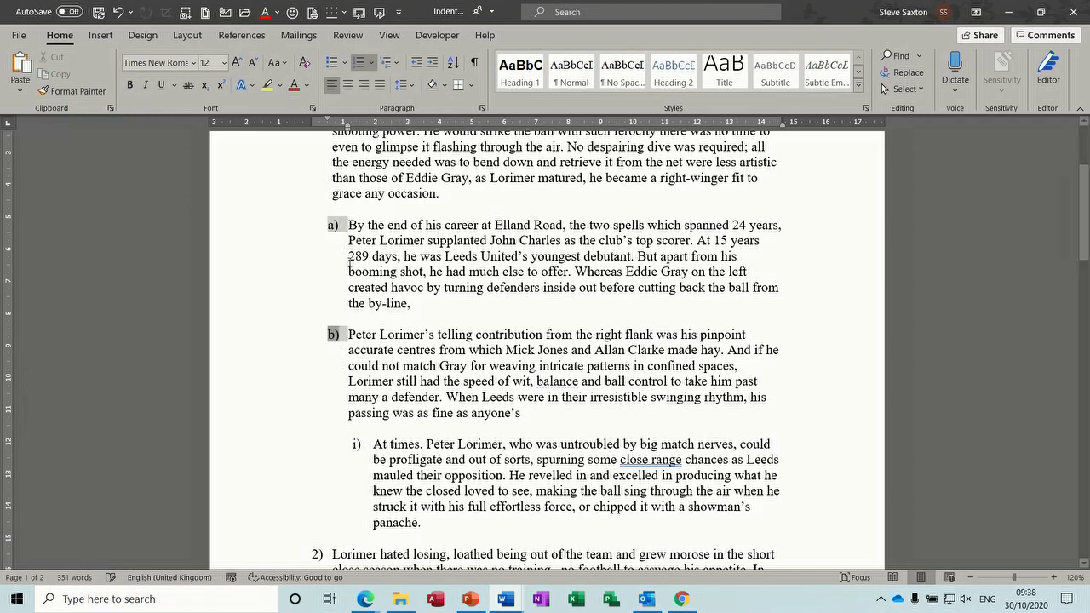
pyautogui.hotkey('ctrl', 'z')
pyautogui.hotkey('ctrl', 'y')
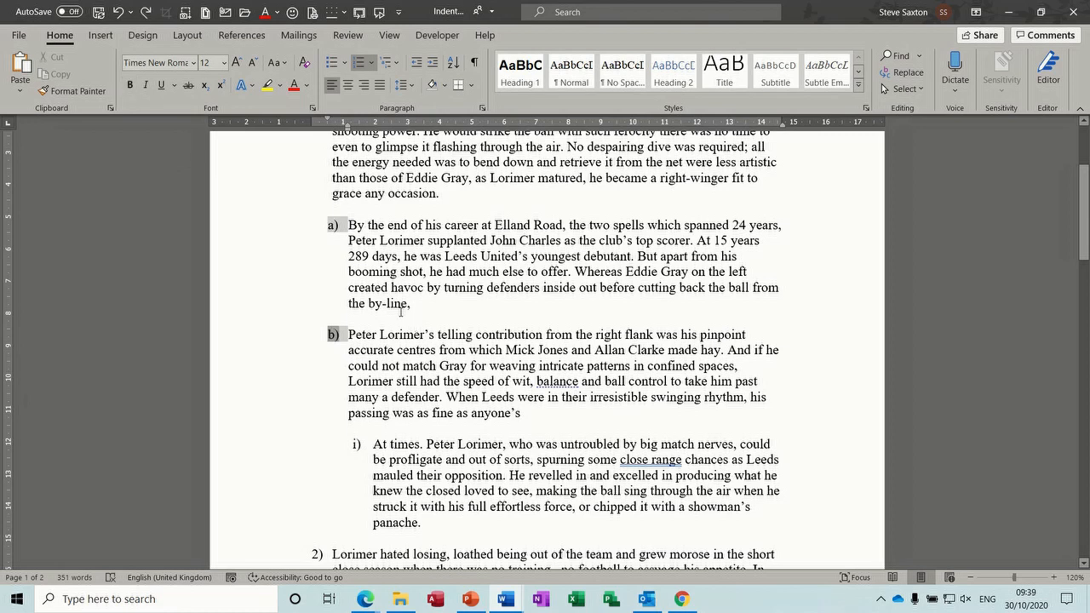
pyautogui.click(401, 313)
pyautogui.click(333, 334)
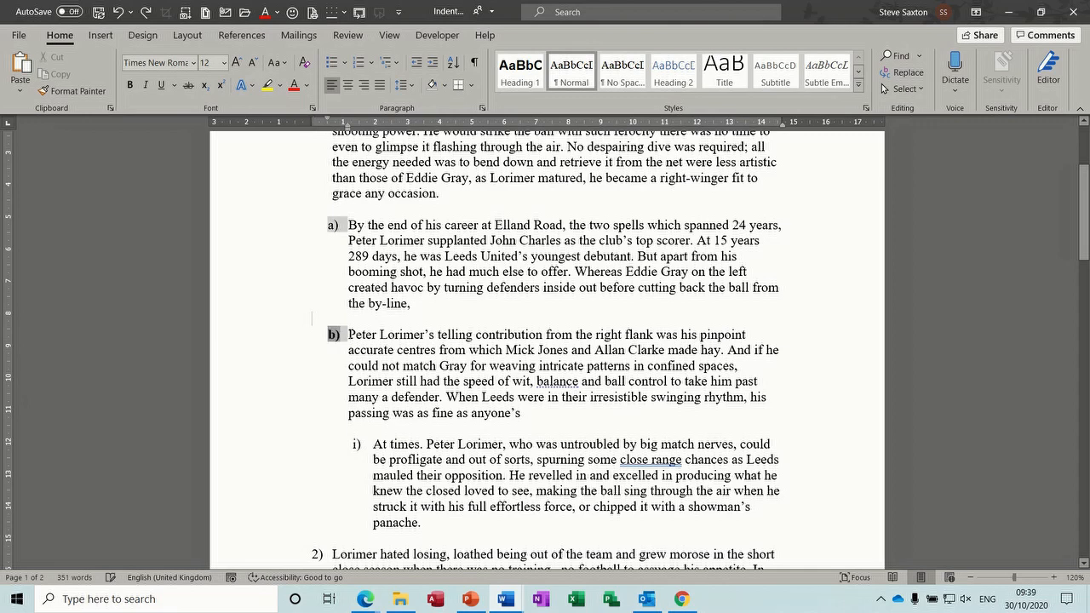
pyautogui.click(350, 333)
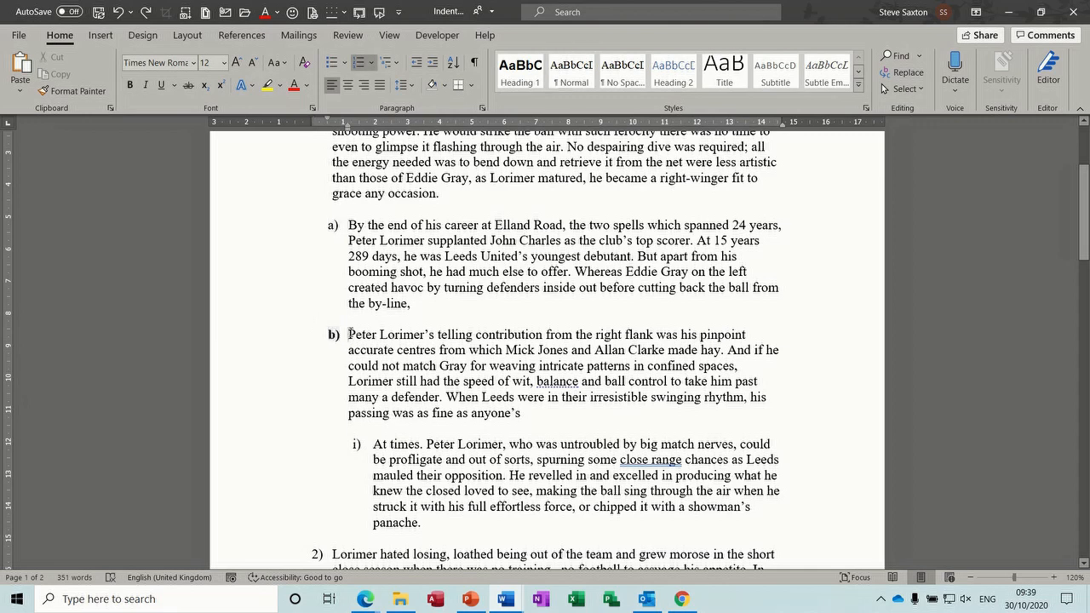
pyautogui.click(398, 63)
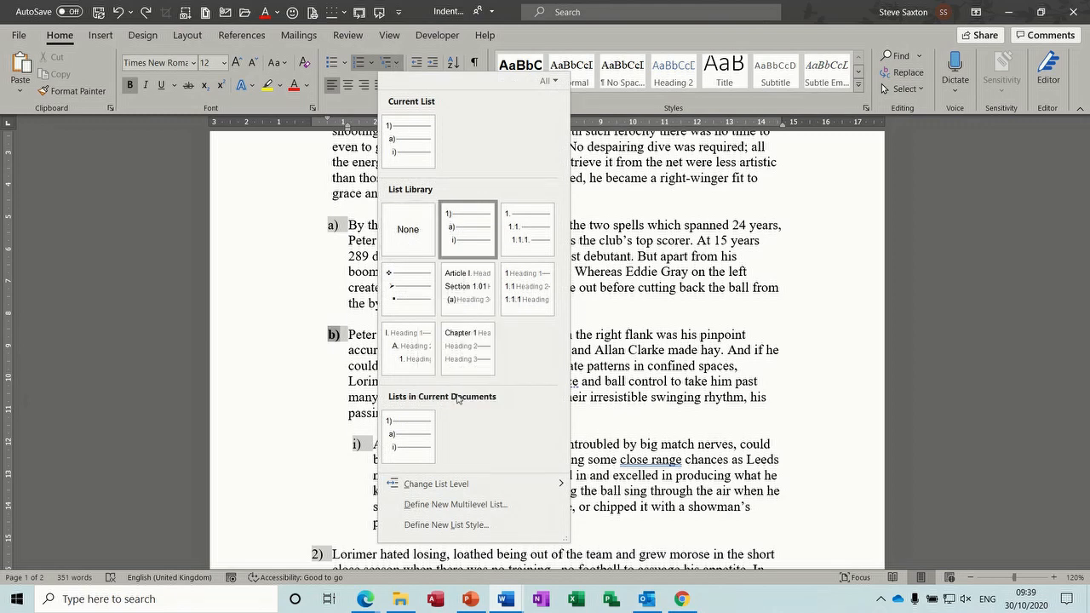
# Step: Define a new multilevel list with level-2 number font set to Regular, checking levels 3, 5 and 1
pyautogui.click(454, 505)
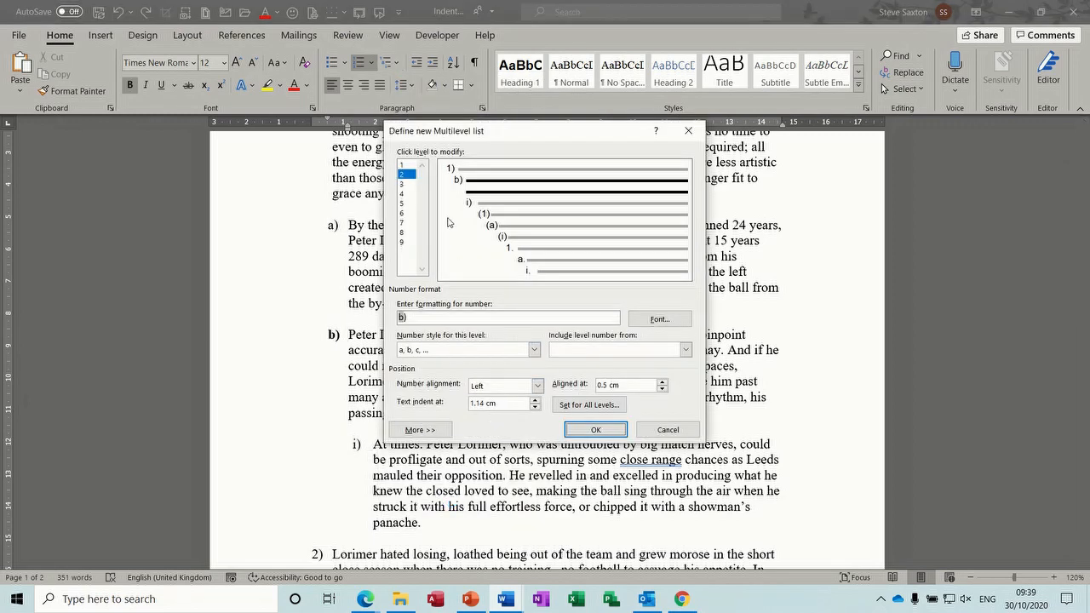
pyautogui.click(658, 322)
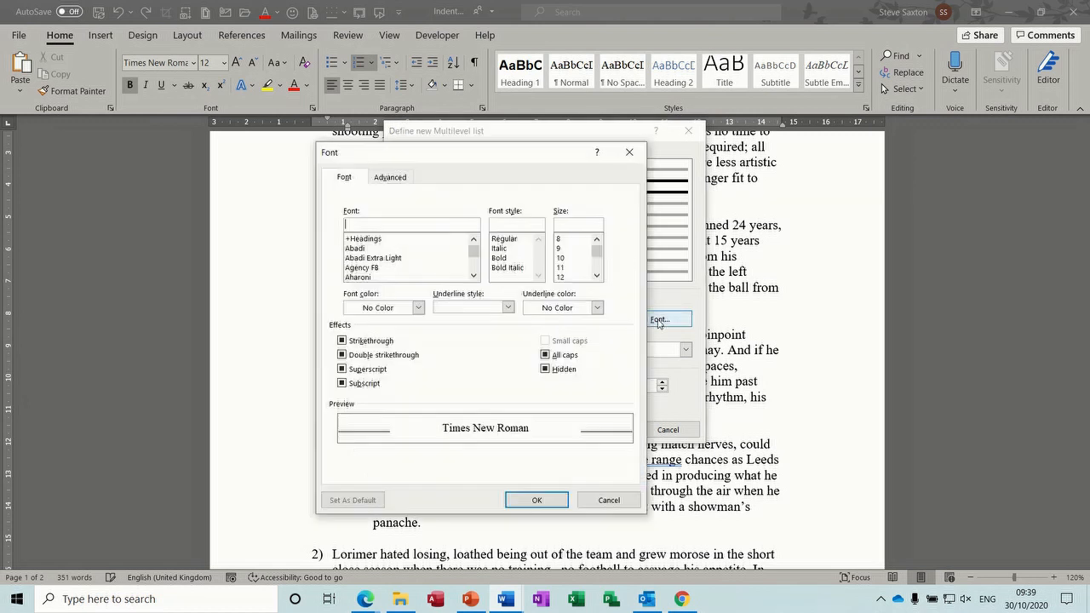
pyautogui.click(508, 240)
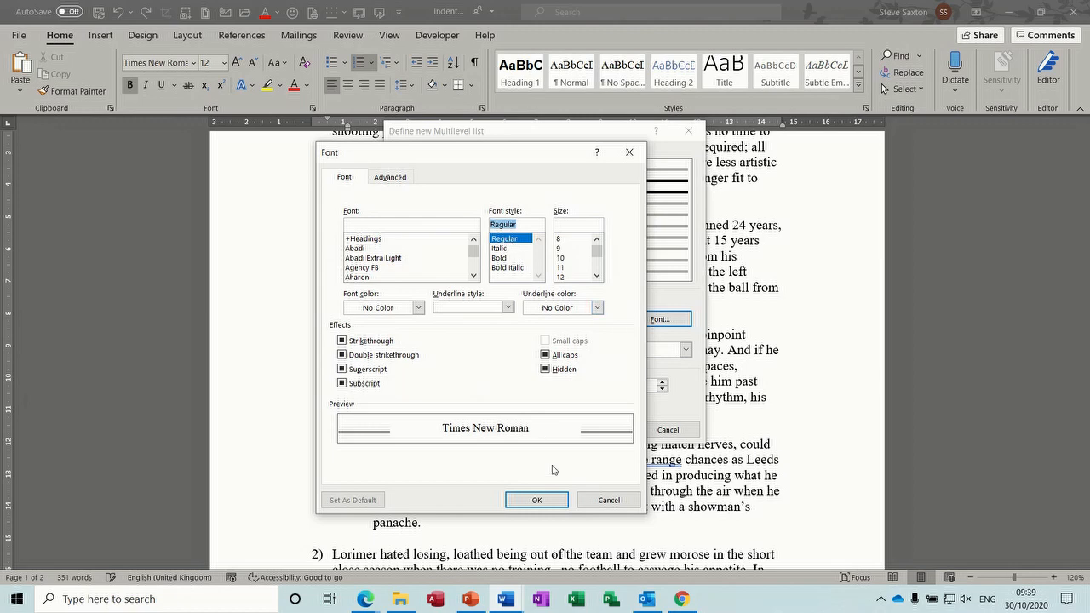
pyautogui.click(537, 500)
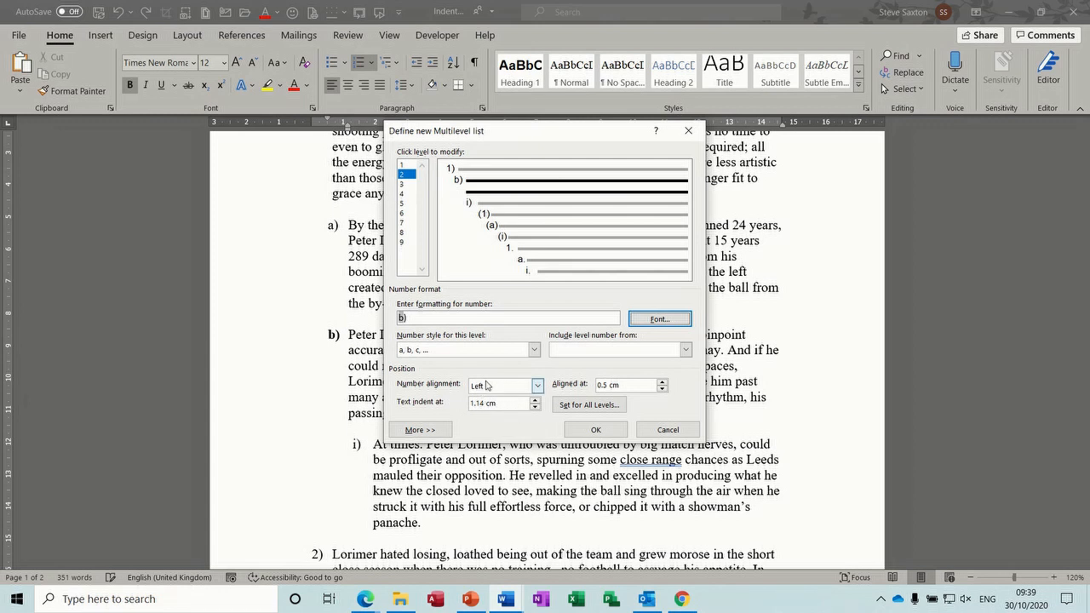
pyautogui.click(491, 205)
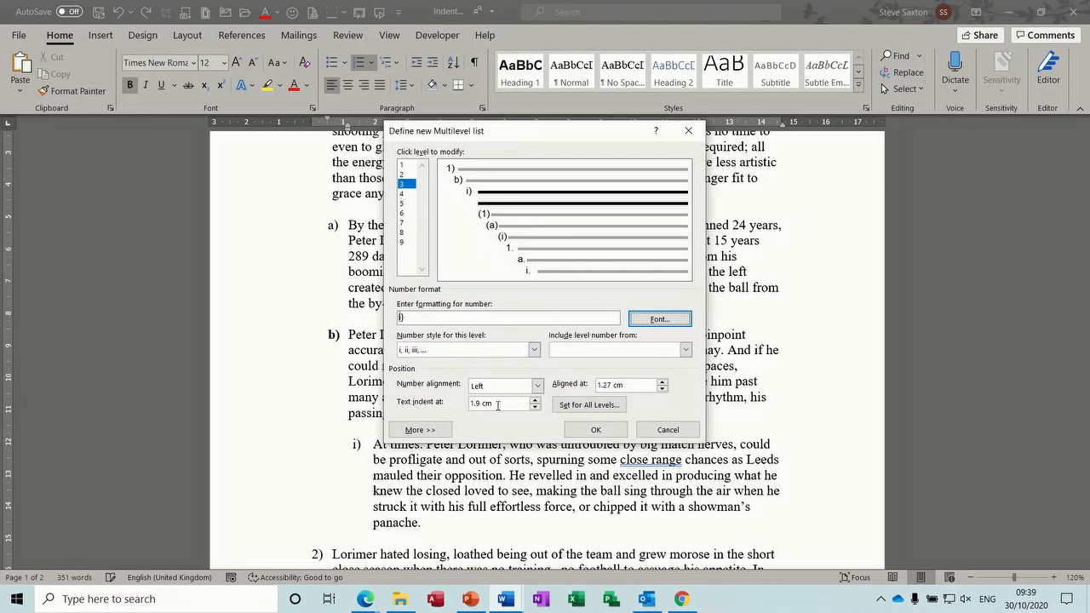
pyautogui.click(545, 228)
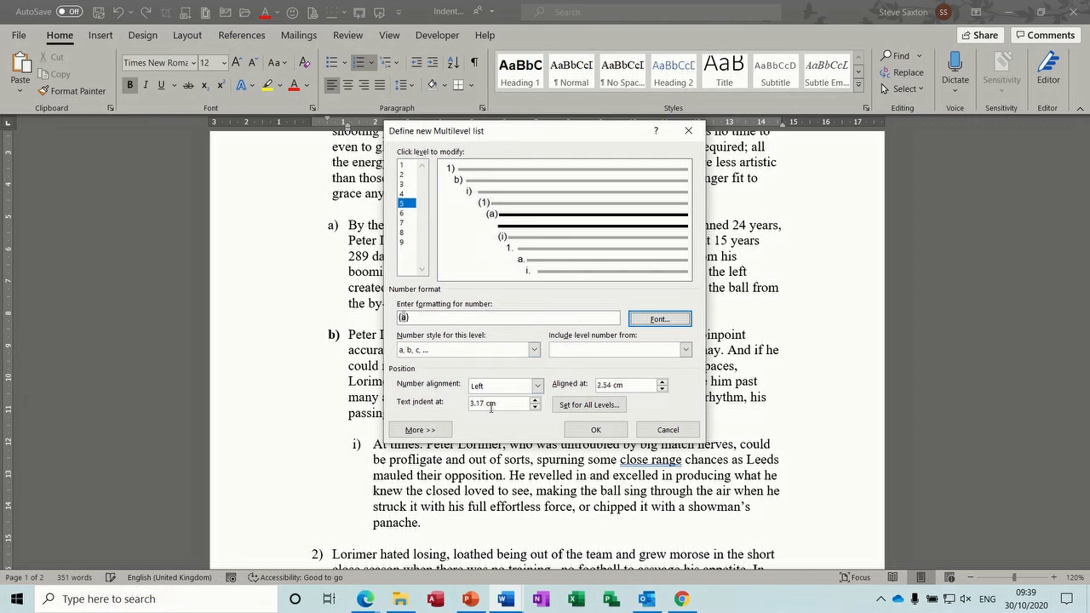
pyautogui.click(477, 171)
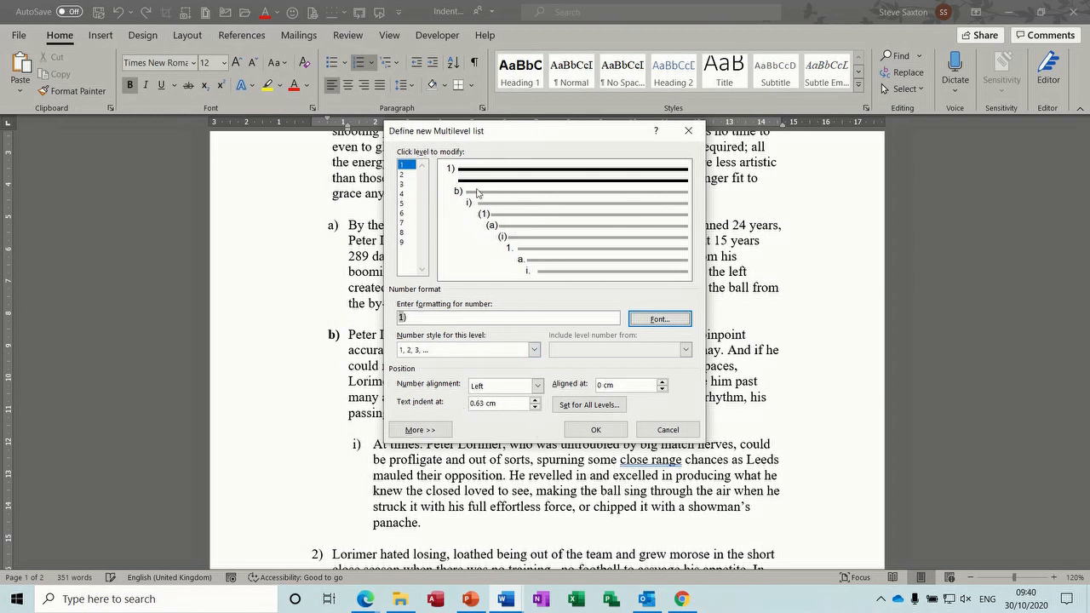
pyautogui.click(584, 430)
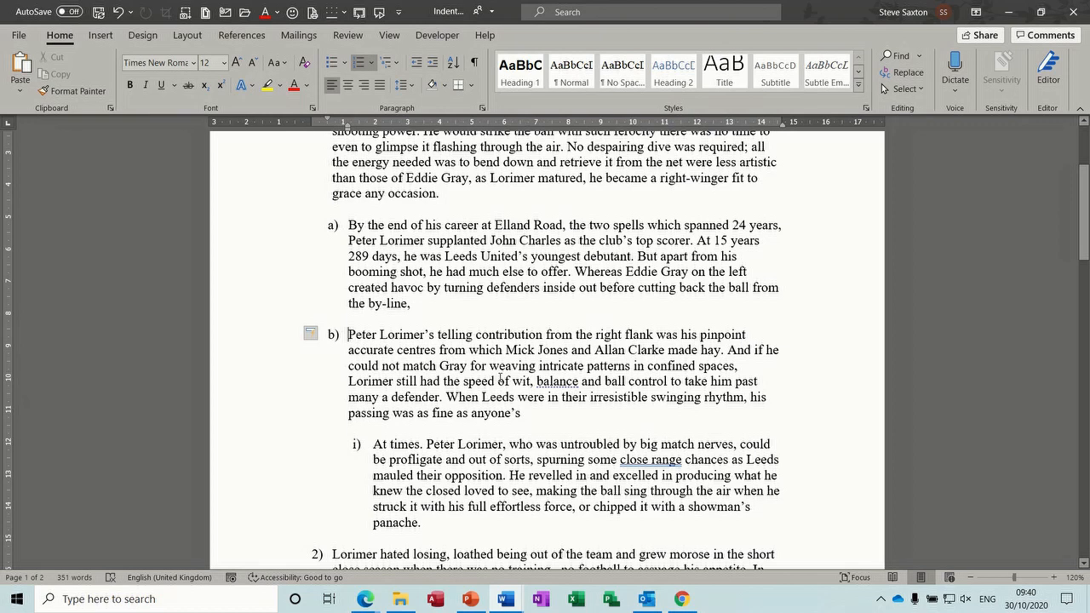
# Step: Demote and promote the "At times" item, returning it to a top-level item
pyautogui.click(375, 444)
pyautogui.press('Tab')
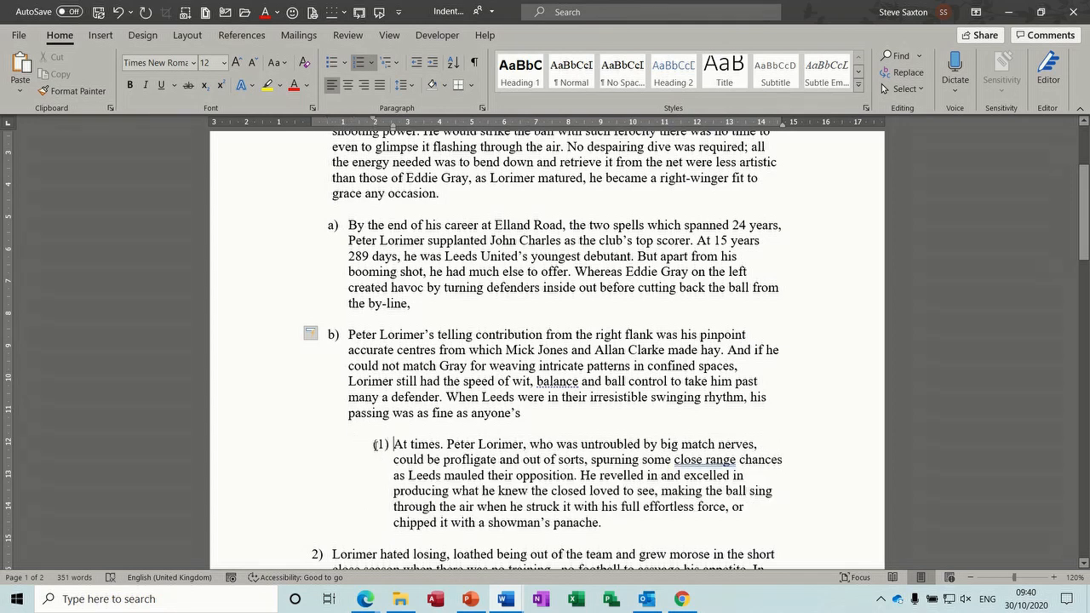
pyautogui.hotkey('shift', 'Tab')
pyautogui.hotkey('shift', 'Tab')
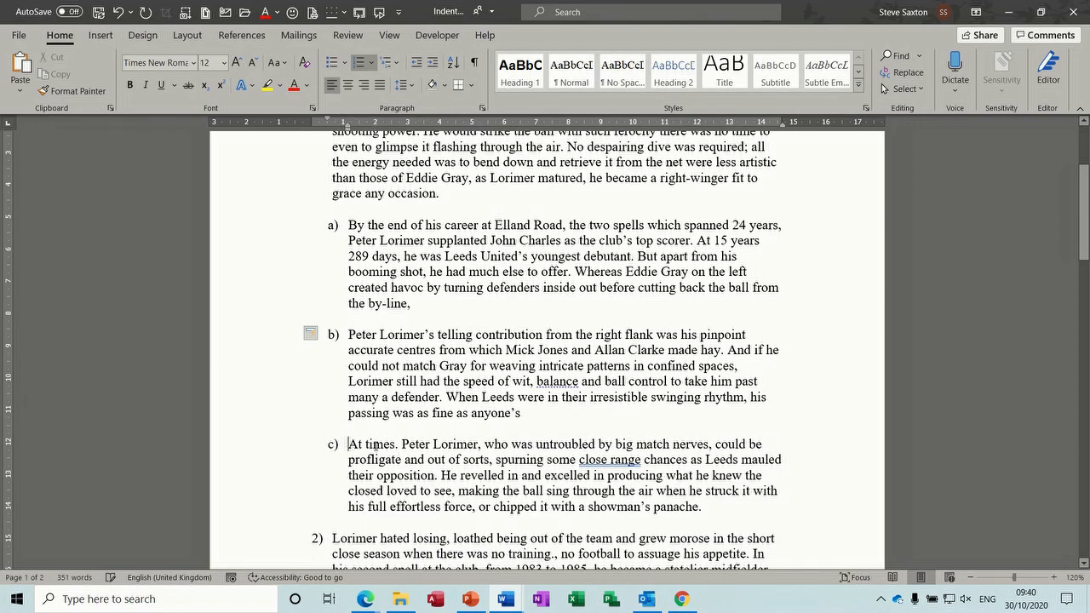
pyautogui.hotkey('shift', 'Tab')
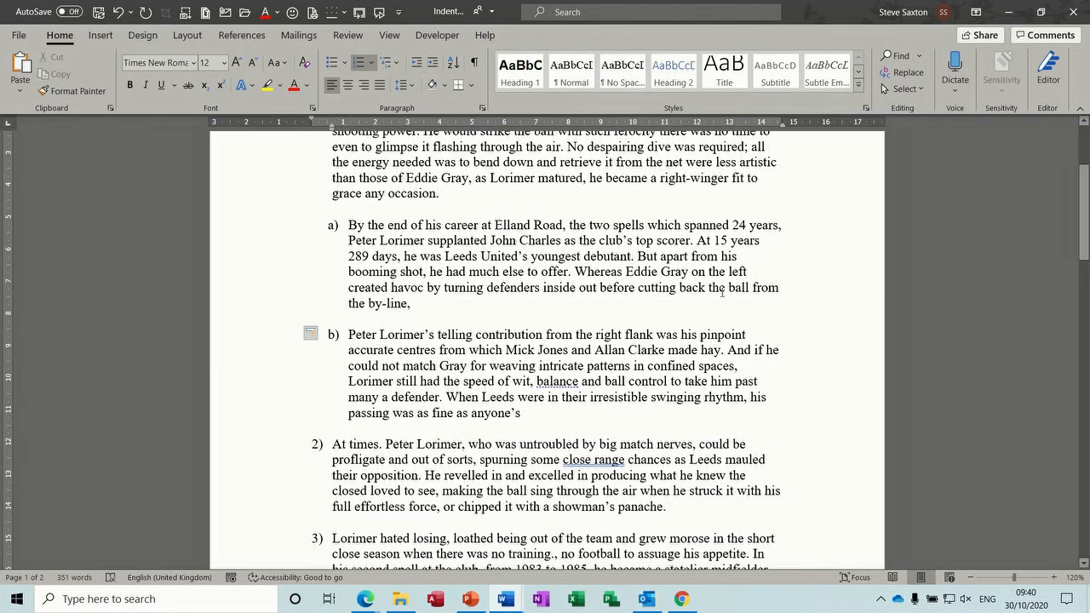
pyautogui.moveTo(1084, 209); pyautogui.dragTo(1084, 261)
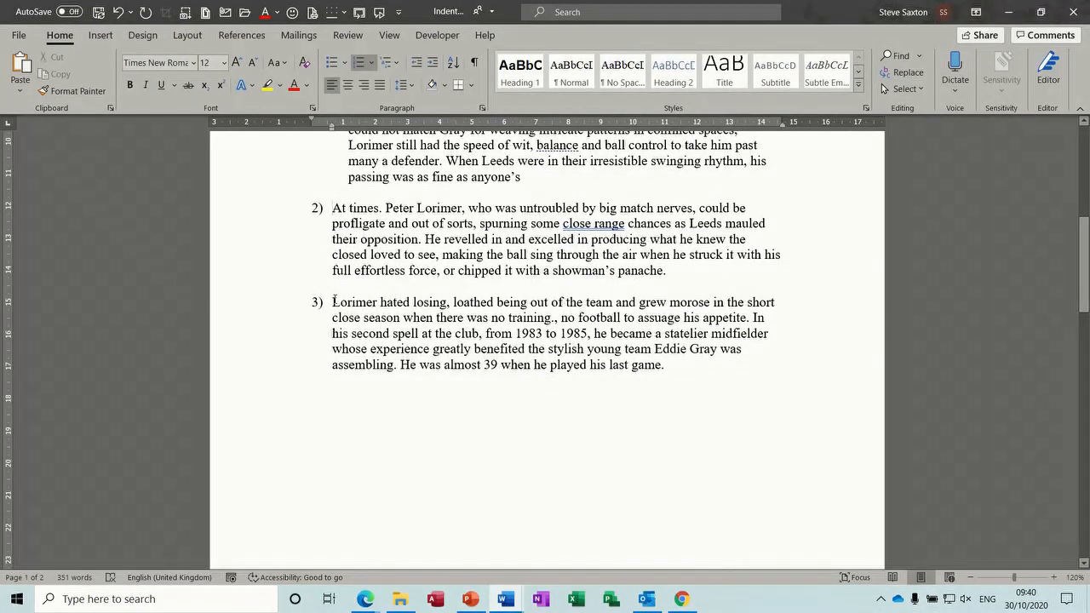
# Step: Demote "Lorimer hated losing" and "At times" into lettered sub-items c) and d) under 1)
pyautogui.press('Tab')
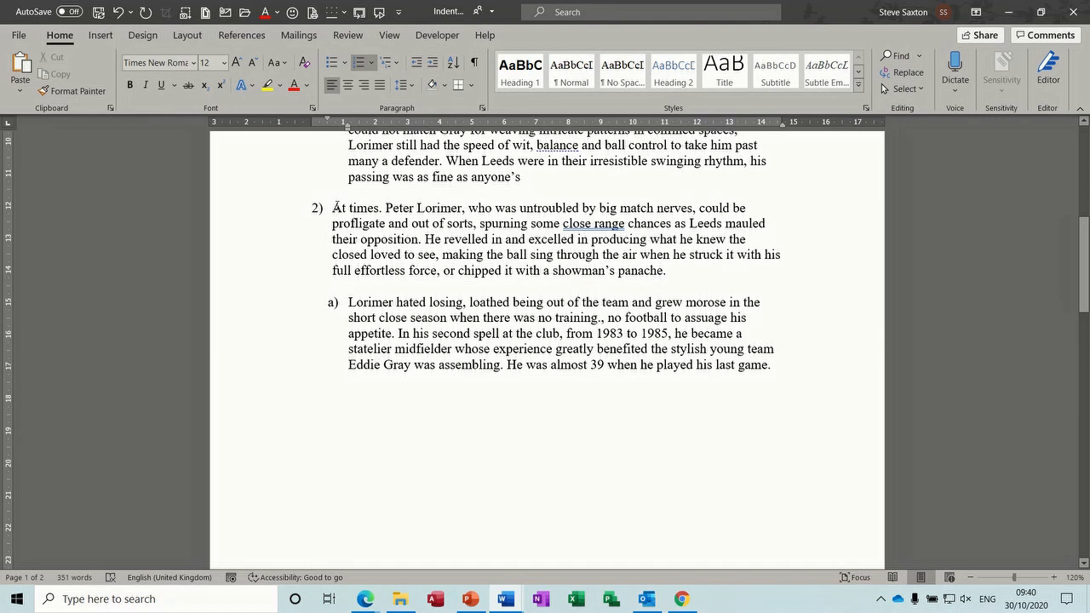
pyautogui.click(332, 208)
pyautogui.press('Tab')
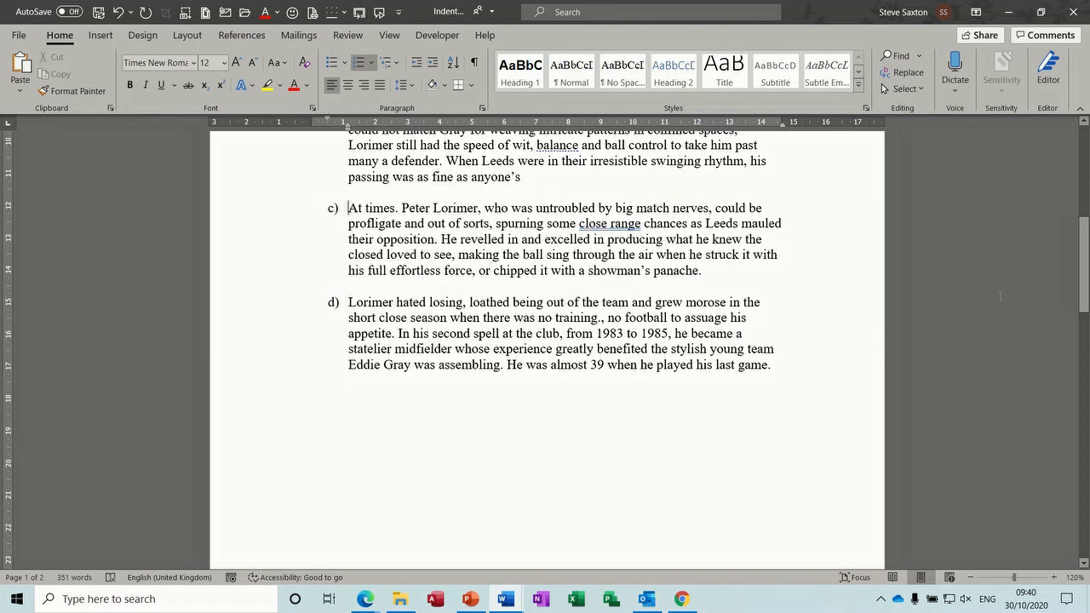
pyautogui.moveTo(1088, 281); pyautogui.dragTo(1088, 197)
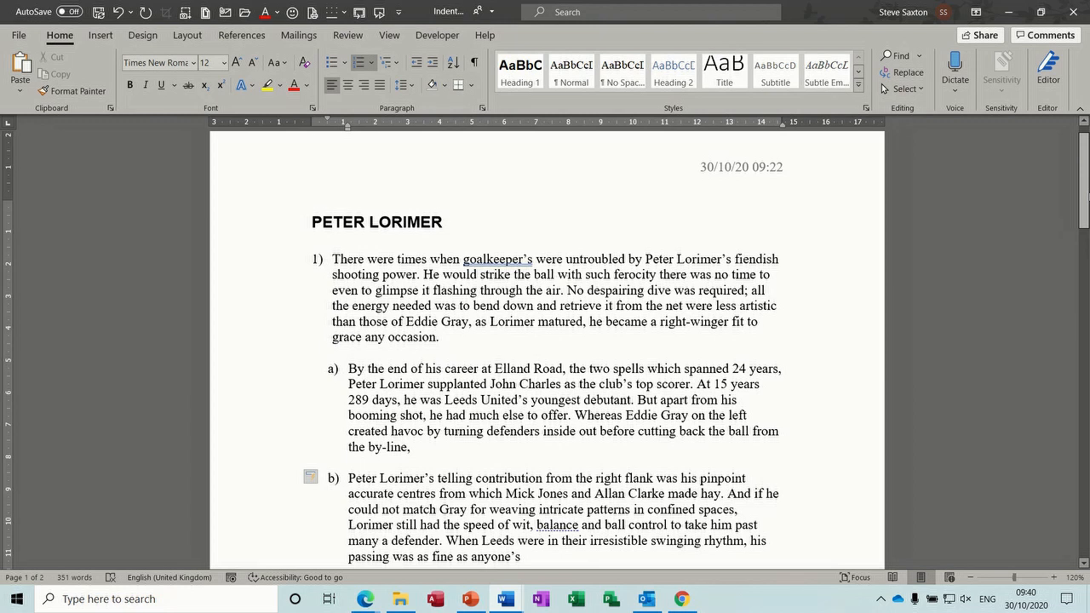
# Step: Select the whole document and view the multilevel numbering choices without changing anything
pyautogui.doubleClick(234, 295)
pyautogui.tripleClick(234, 295)
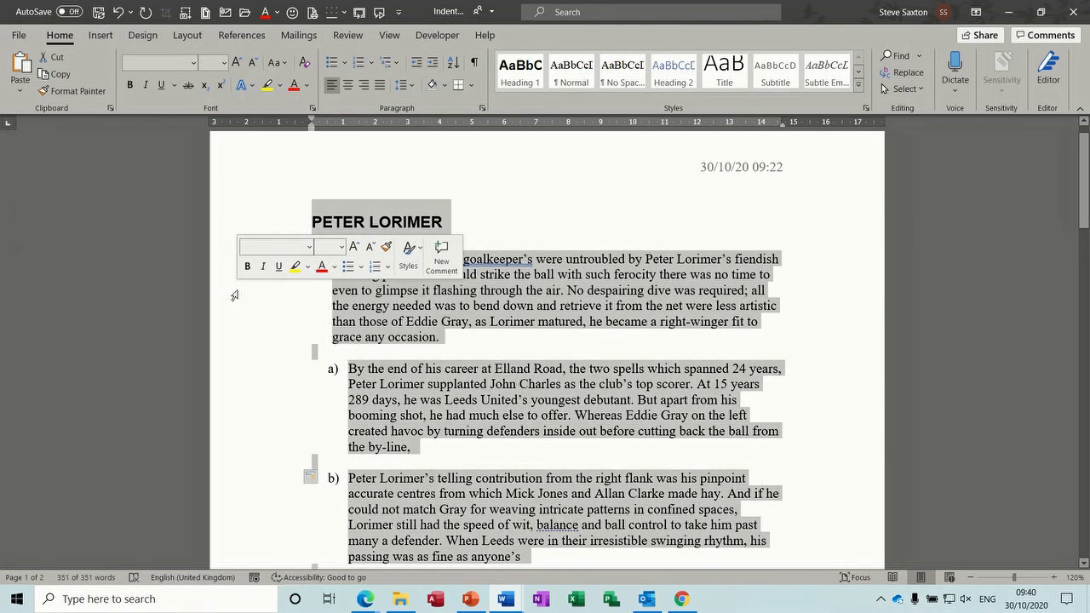
pyautogui.click(398, 66)
pyautogui.press('Escape')
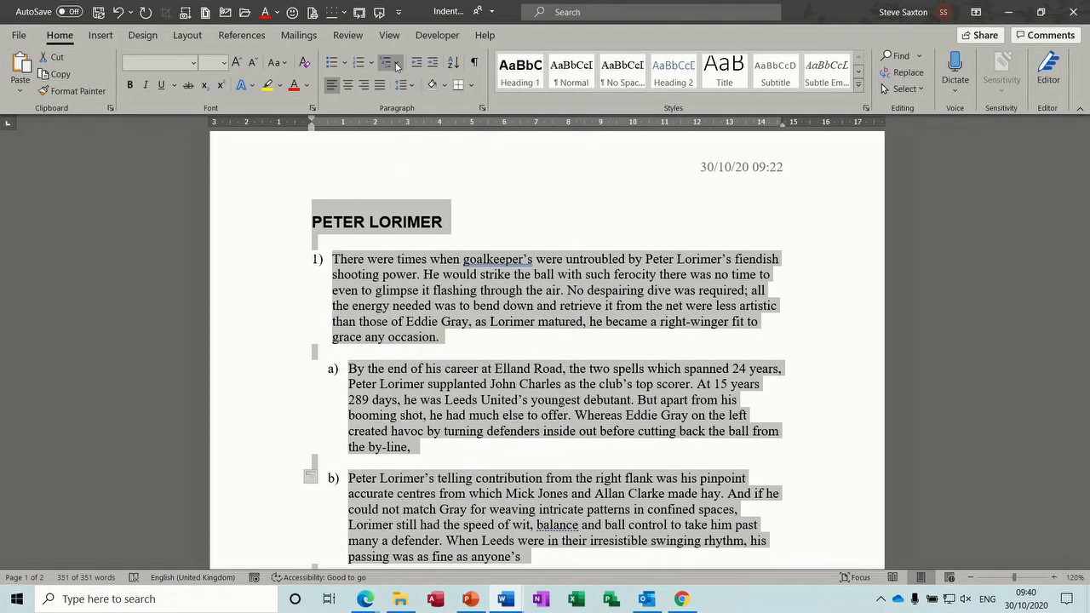
# Step: Turn off numbering for list items 1 through d) and remove their left indent with Ctrl+Shift+M
pyautogui.click(285, 230)
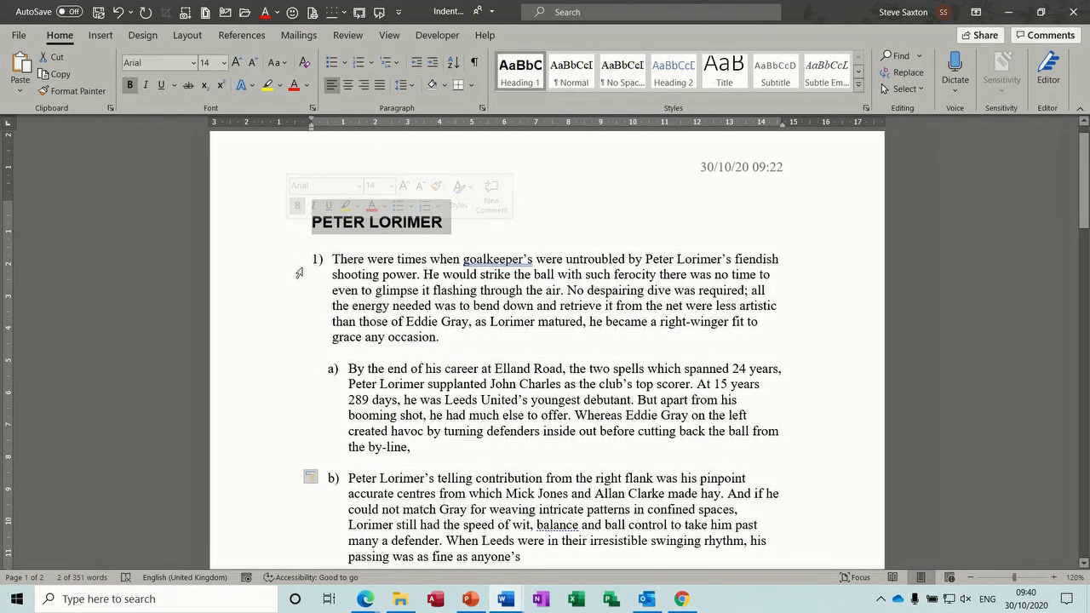
pyautogui.moveTo(266, 257); pyautogui.dragTo(269, 338)
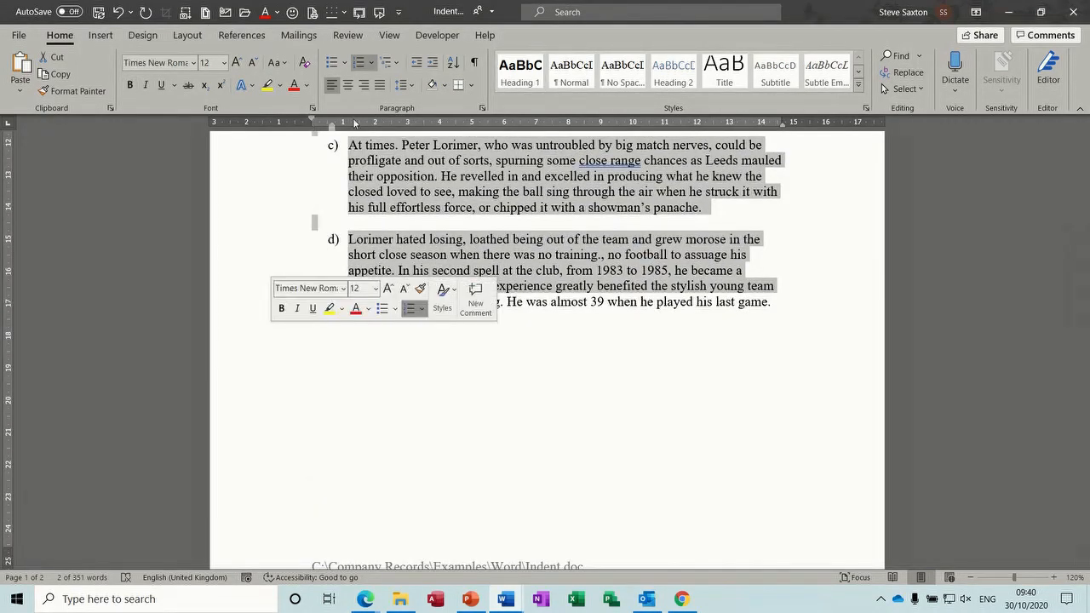
pyautogui.click(359, 64)
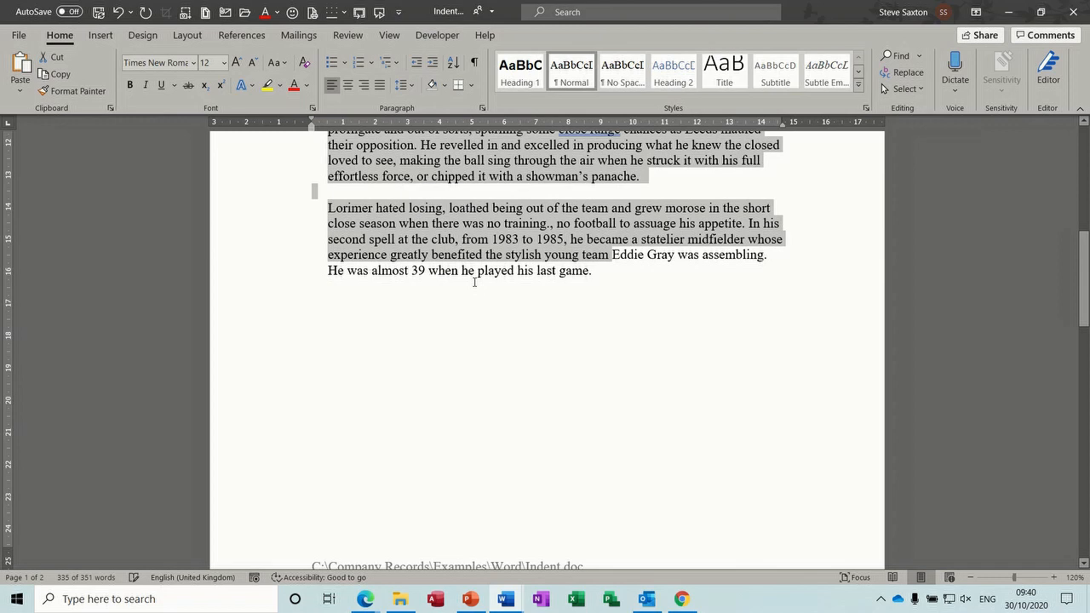
pyautogui.moveTo(1083, 279); pyautogui.dragTo(1084, 175)
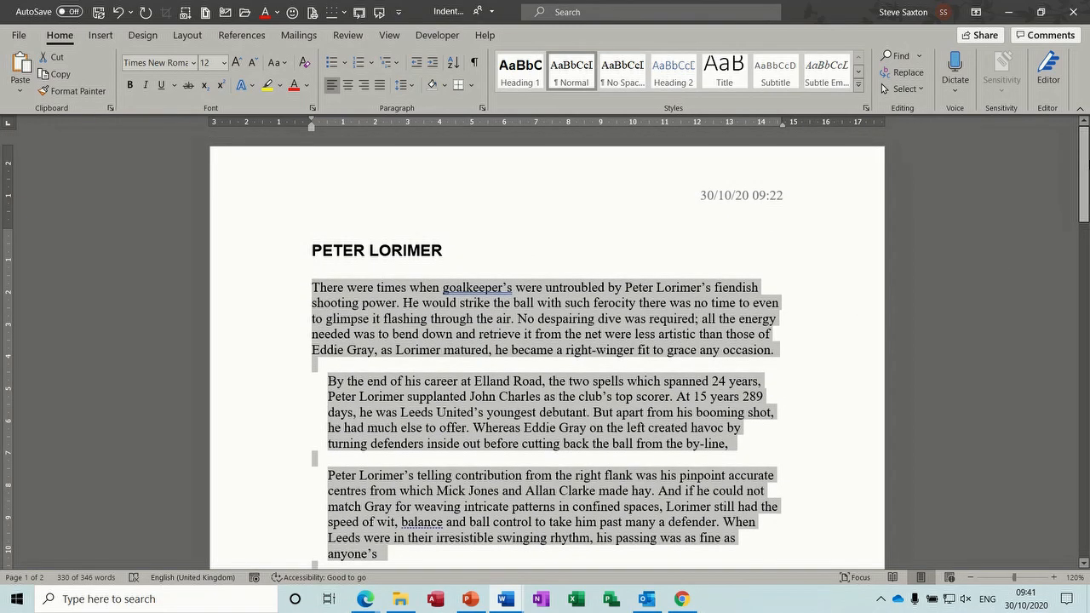
pyautogui.hotkey('ctrl', 'shift', 'm')
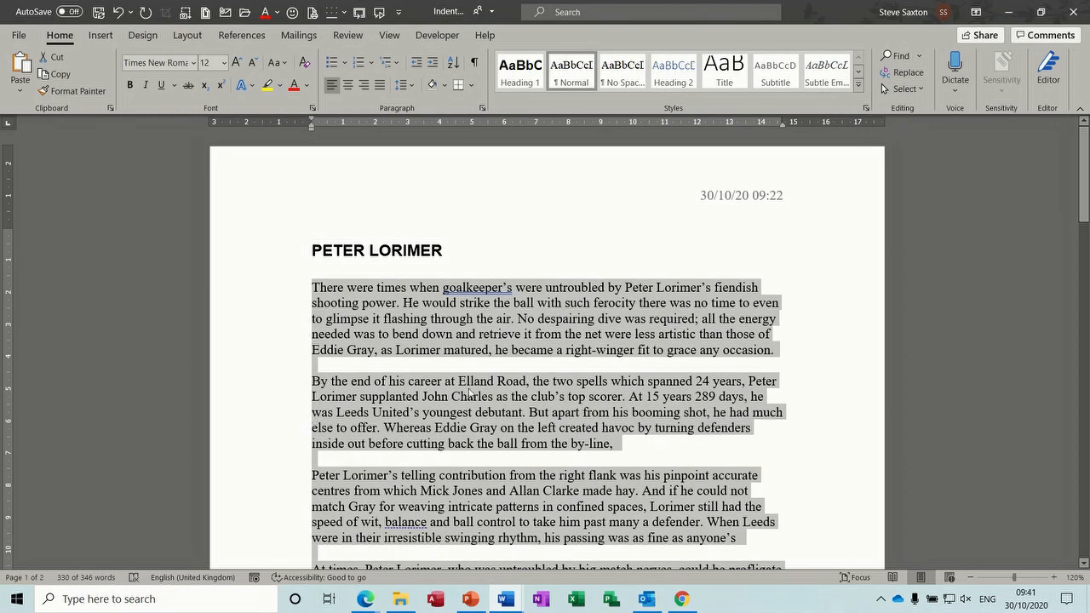
pyautogui.moveTo(1085, 153); pyautogui.dragTo(1086, 181)
# Step: Close Indent 2020 without saving, then delete Document2's two leftover lines to leave an empty page
pyautogui.hotkey('alt', 'F4')
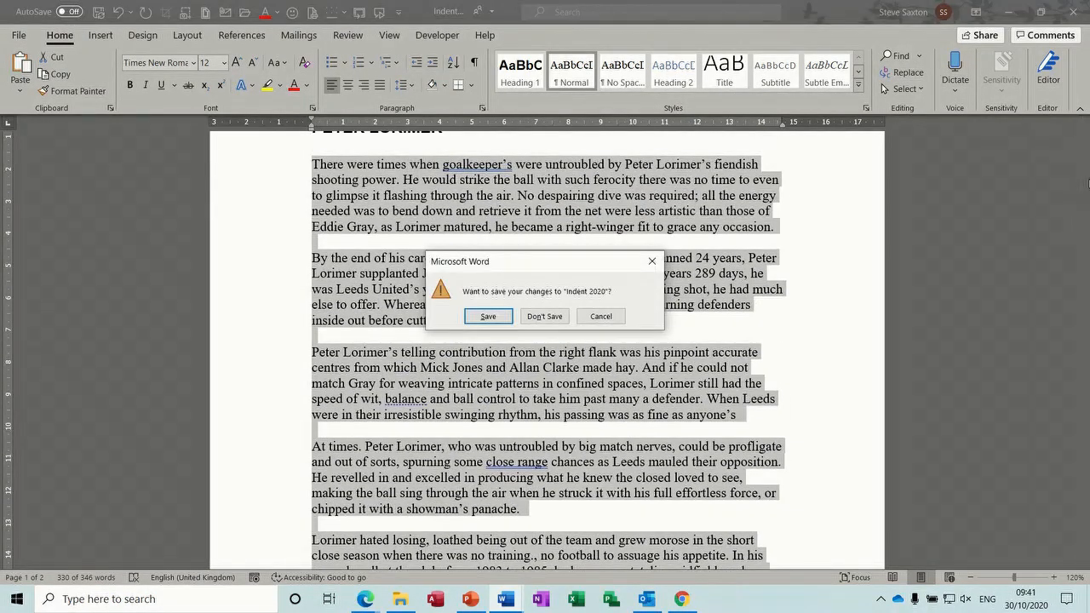
pyautogui.click(552, 315)
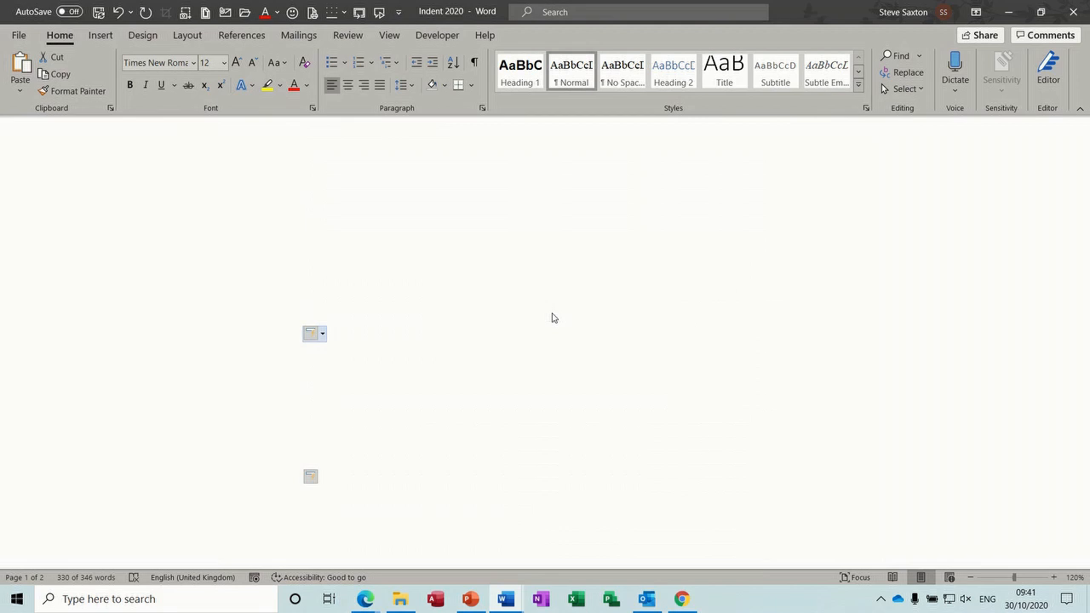
pyautogui.moveTo(392, 265); pyautogui.dragTo(280, 227)
pyautogui.press('Delete')
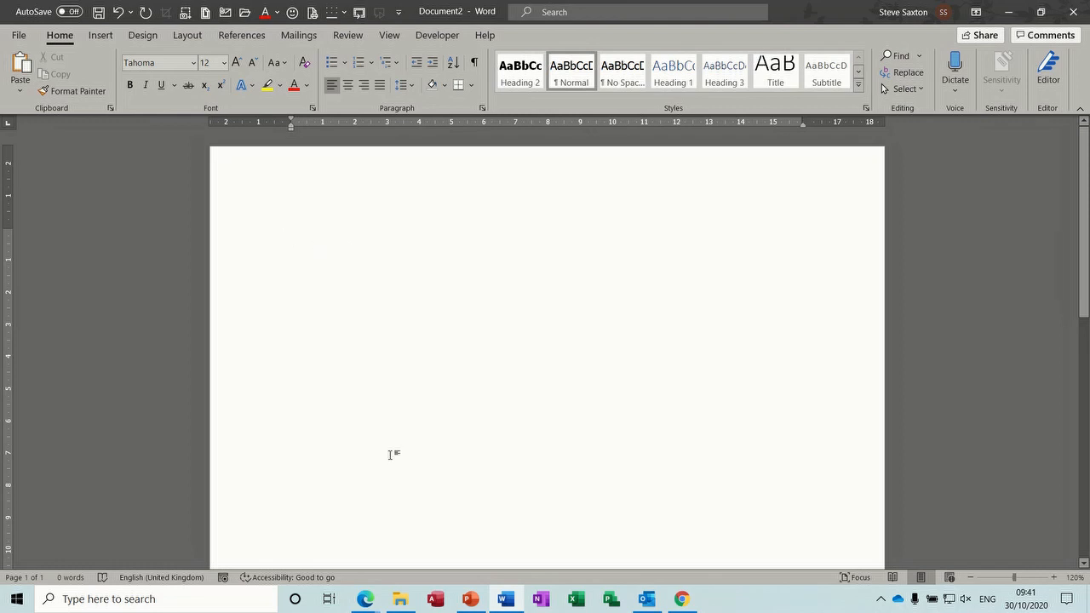
pyautogui.click(506, 600)
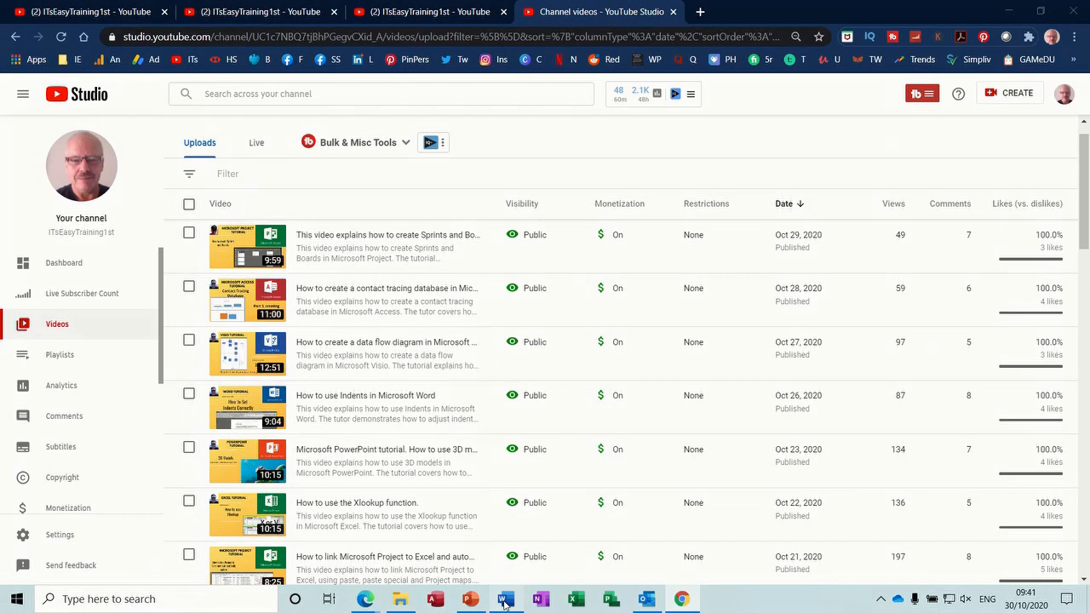
pyautogui.click(511, 603)
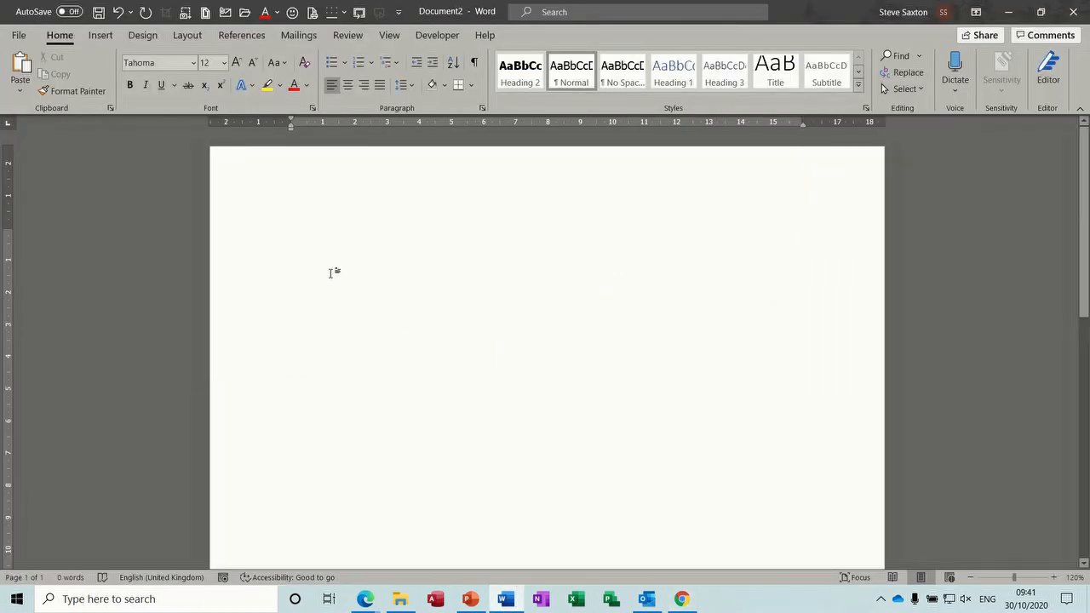
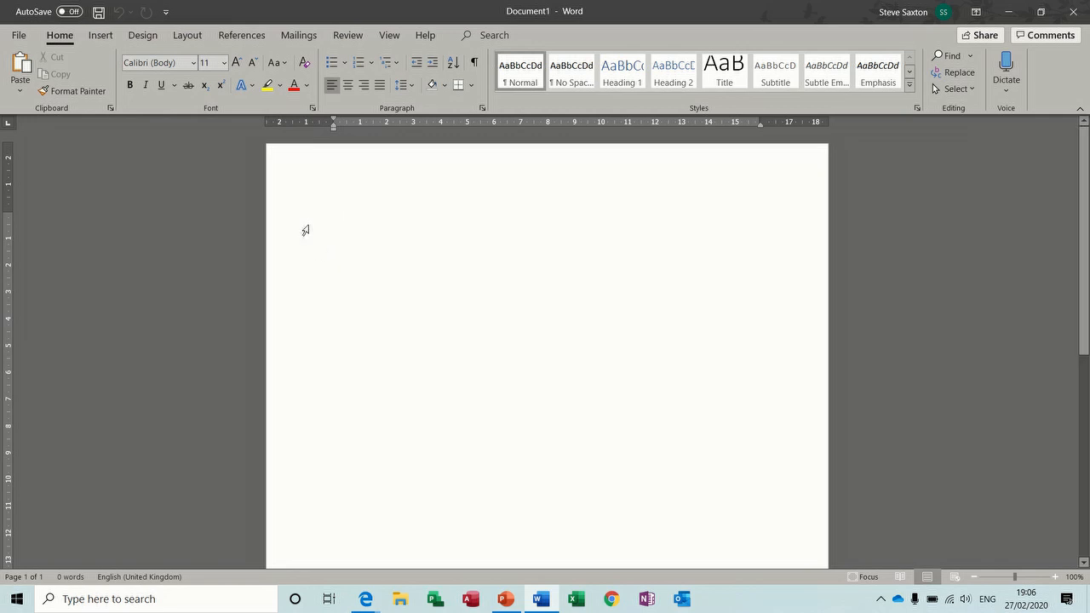
# Step: Insert two Next Page section breaks so the blank document spans three pages
pyautogui.click(182, 38)
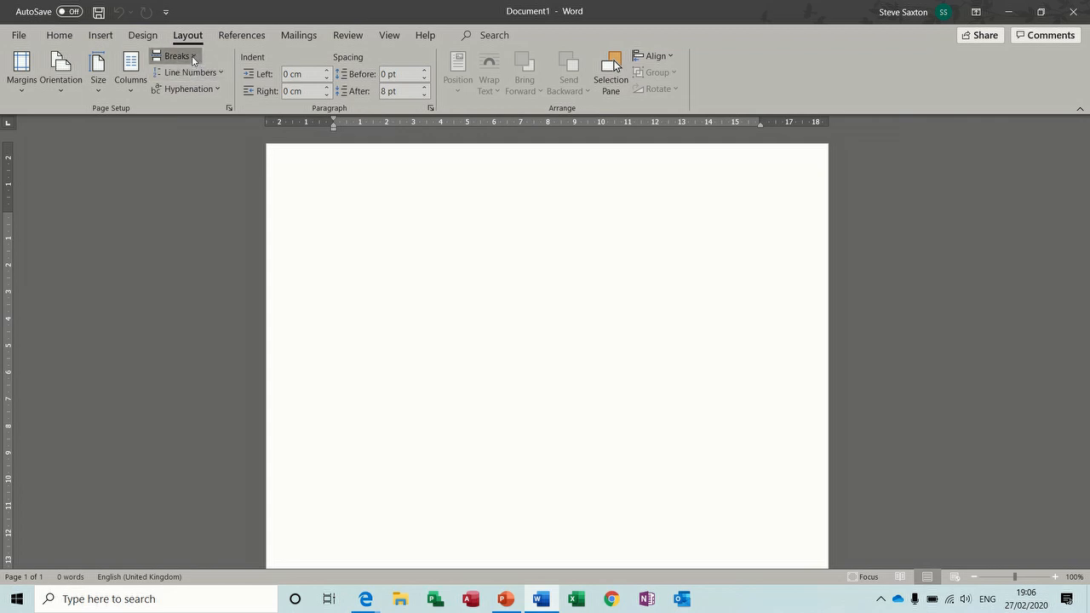
pyautogui.click(192, 56)
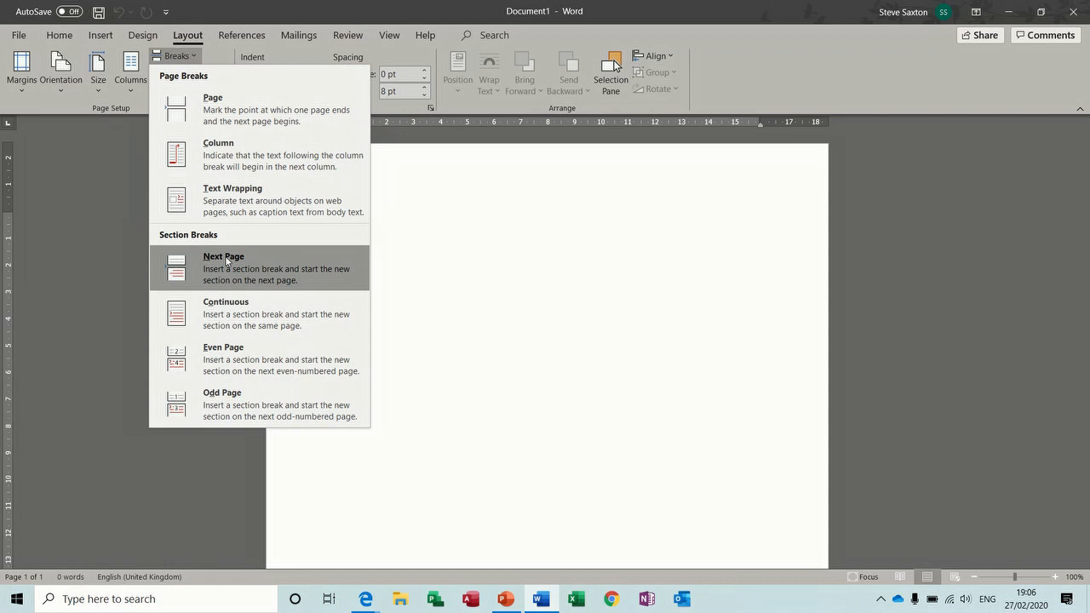
pyautogui.click(243, 270)
pyautogui.click(192, 56)
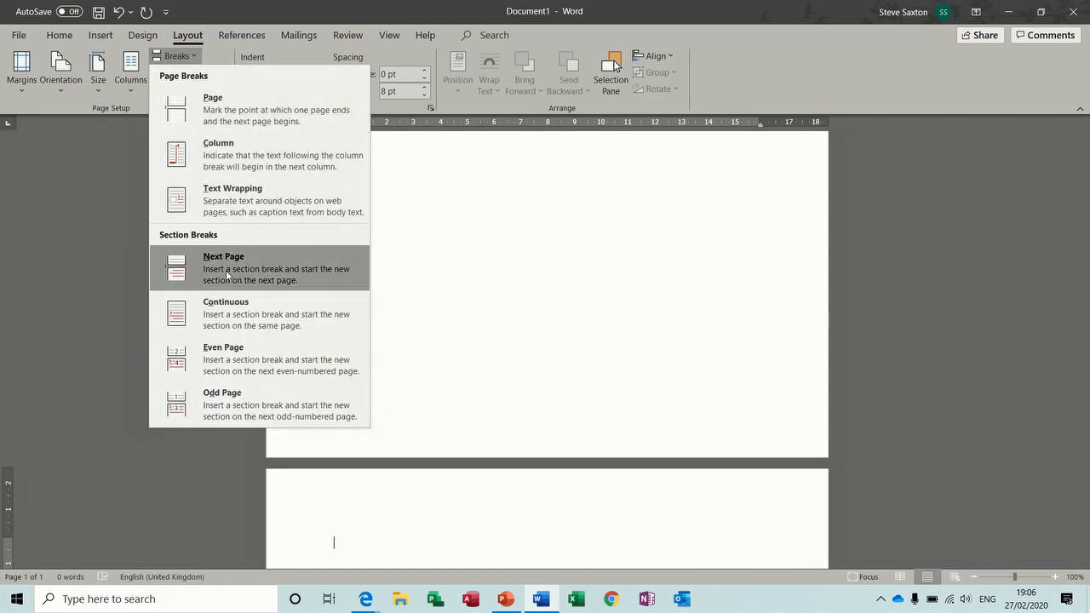
pyautogui.click(234, 256)
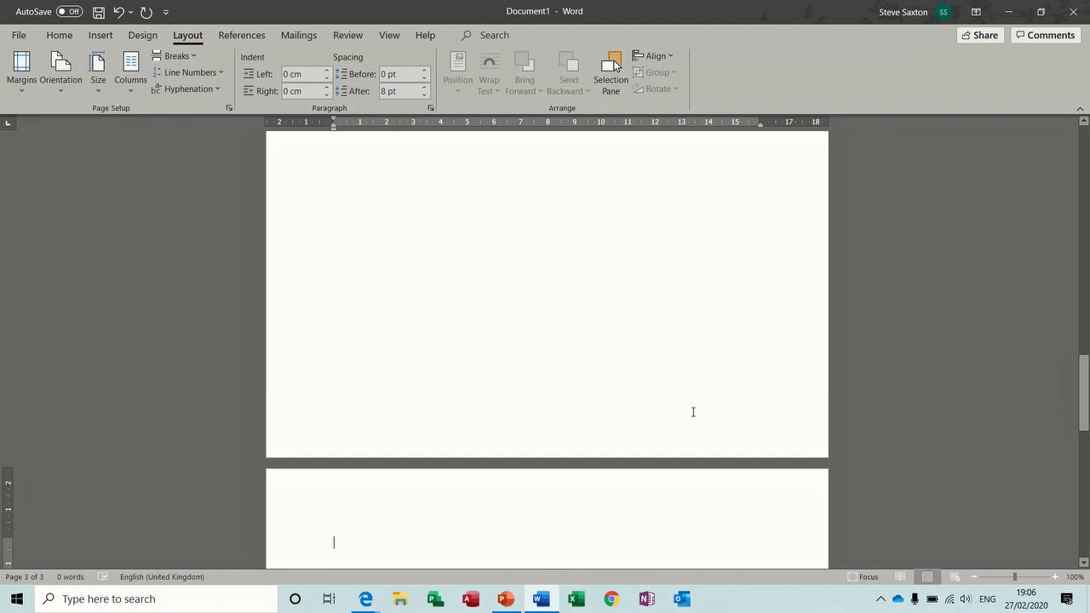
# Step: Zoom out and switch to Multiple Pages view to see all three pages side by side
pyautogui.click(973, 578)
pyautogui.click(974, 577)
pyautogui.click(974, 577)
pyautogui.click(974, 577)
pyautogui.click(974, 577)
pyautogui.click(974, 577)
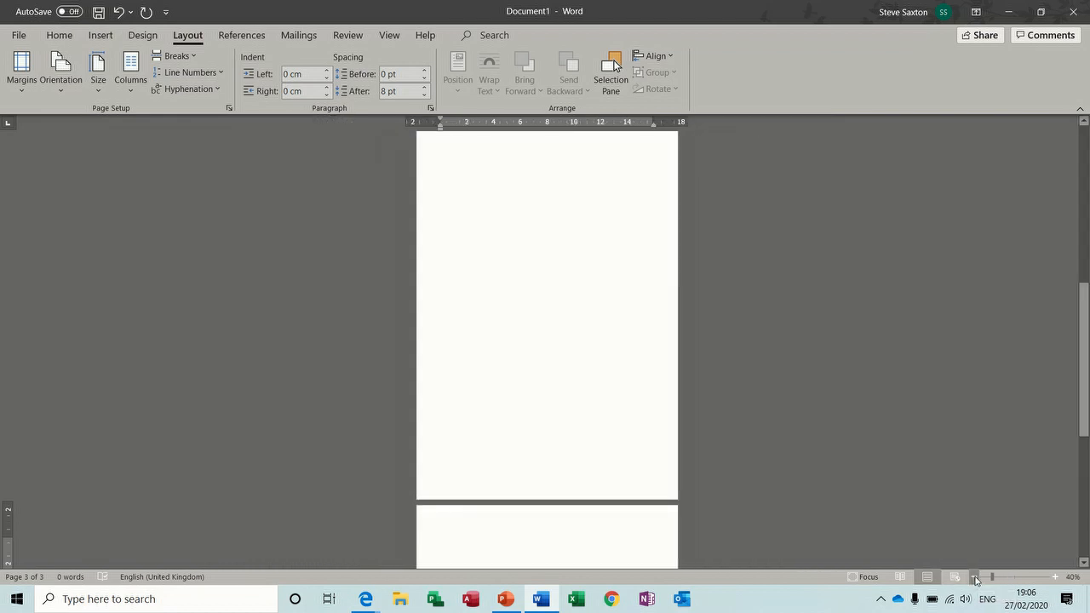
pyautogui.click(389, 36)
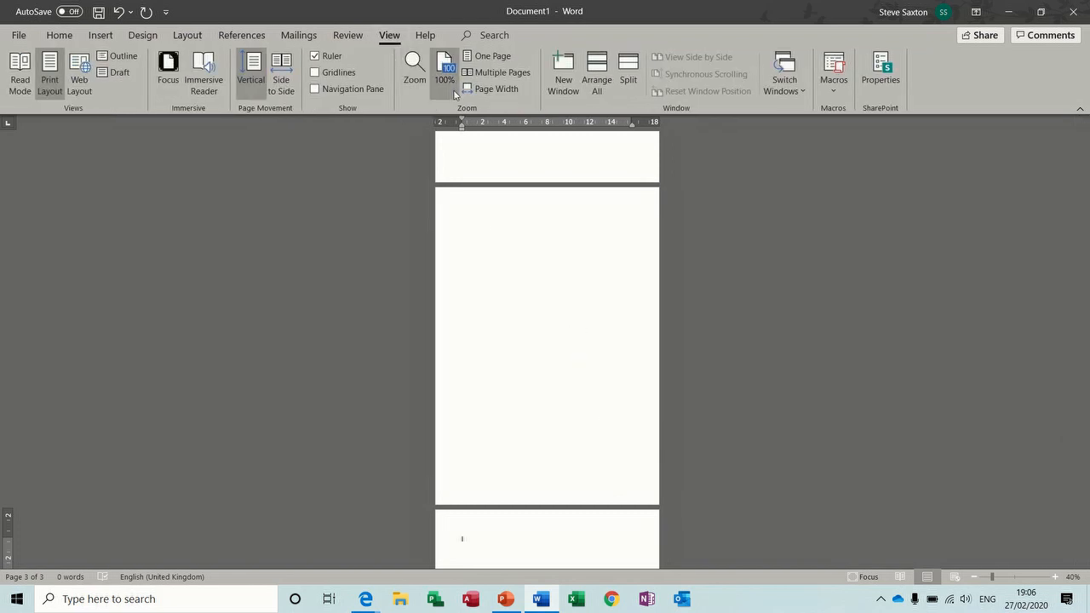
pyautogui.click(518, 75)
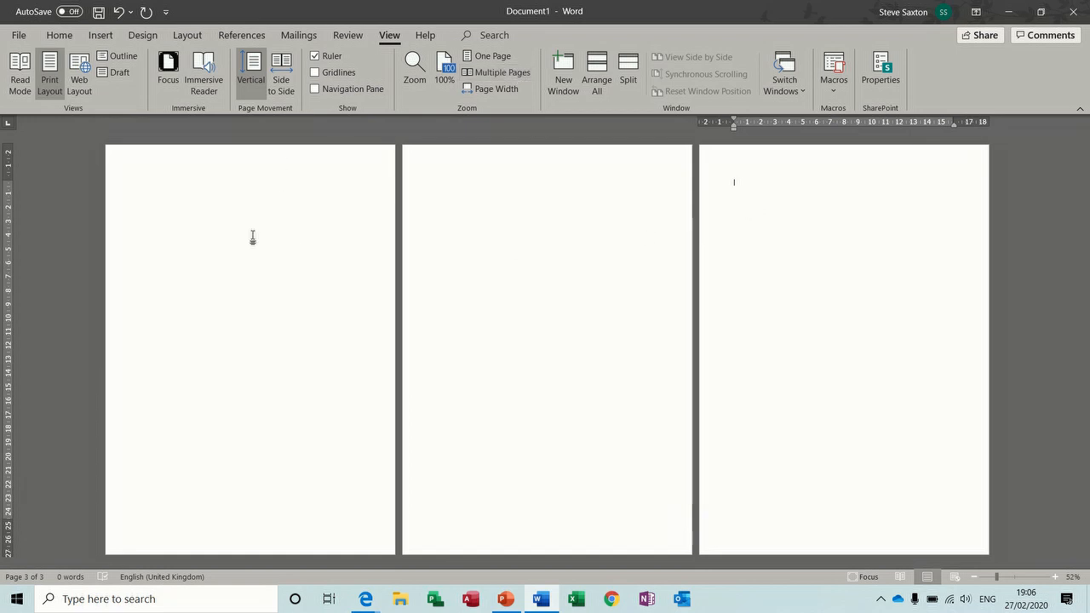
# Step: Type text in the page 1 header, then unlink section 2's header and replace its text with a surname
pyautogui.doubleClick(248, 166)
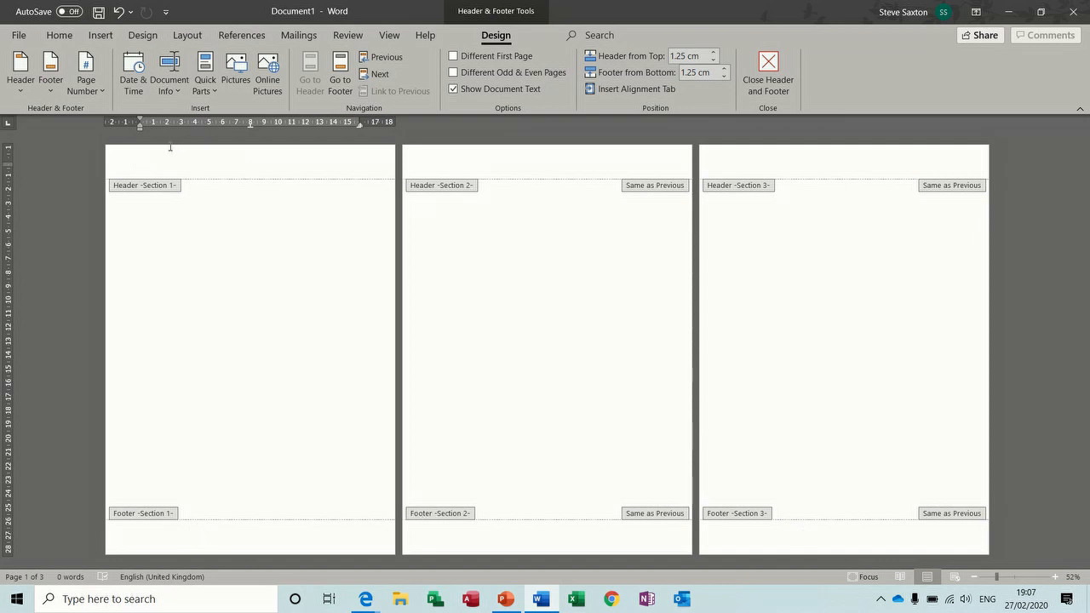
pyautogui.write('s')
pyautogui.click(471, 164)
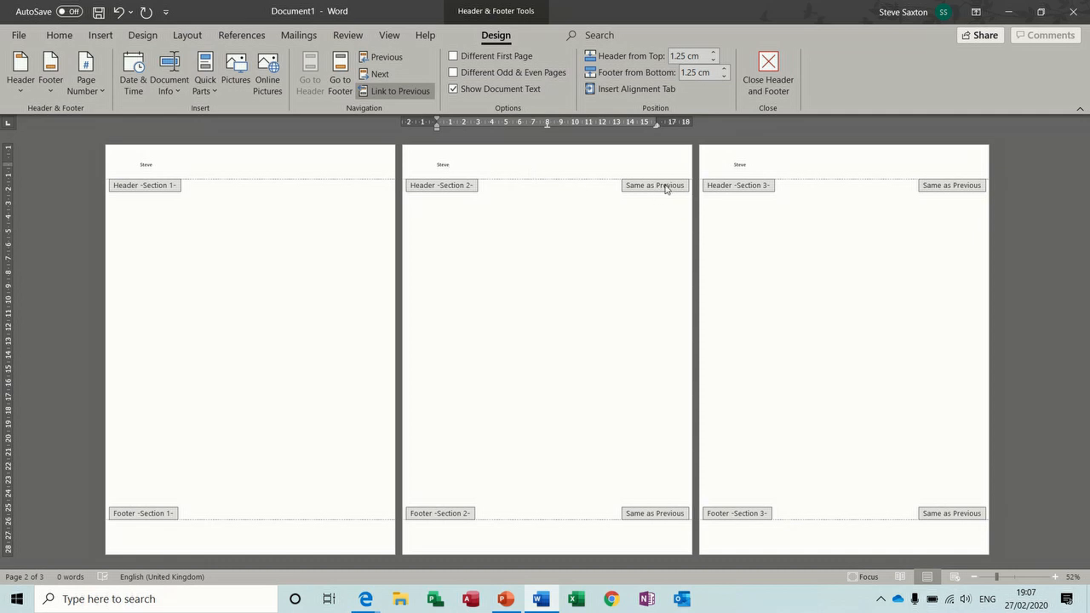
pyautogui.click(389, 92)
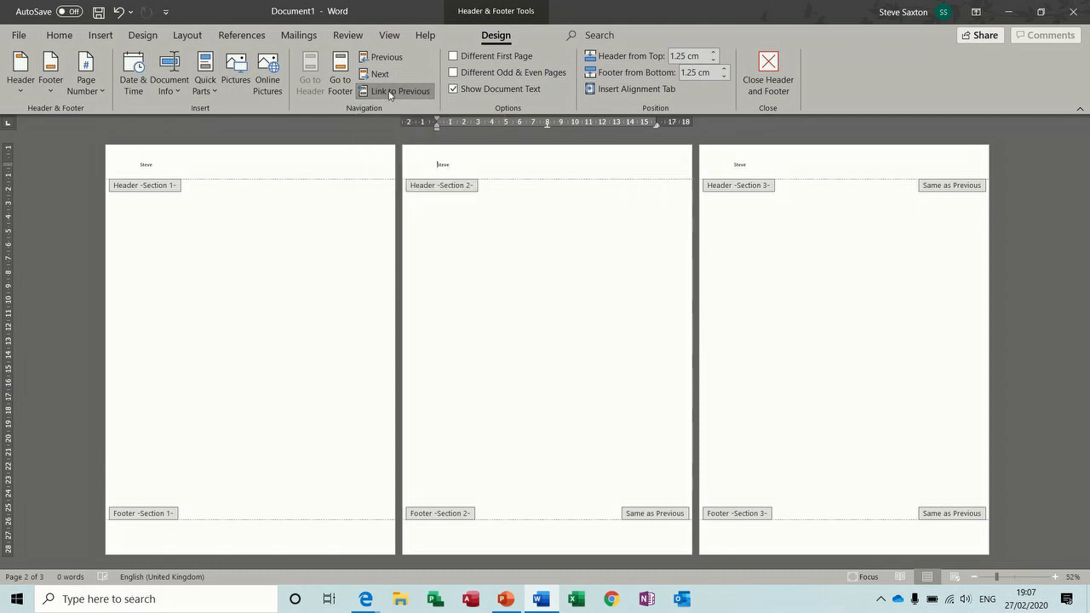
pyautogui.doubleClick(445, 165)
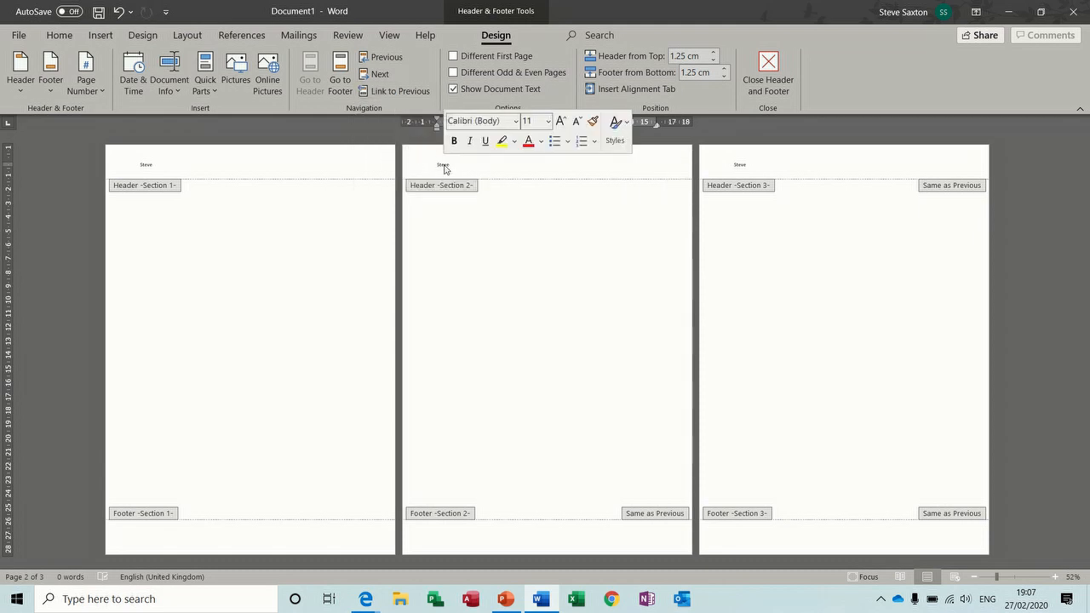
pyautogui.write('Saxton')
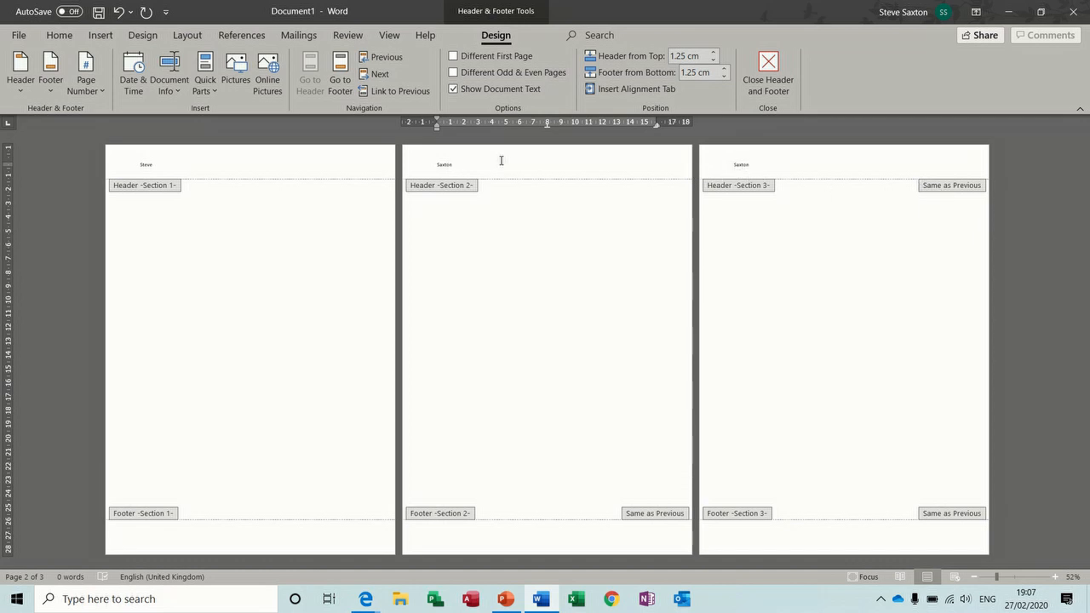
# Step: Unlink section 3's header from section 2 and replace its text with a first name
pyautogui.click(767, 168)
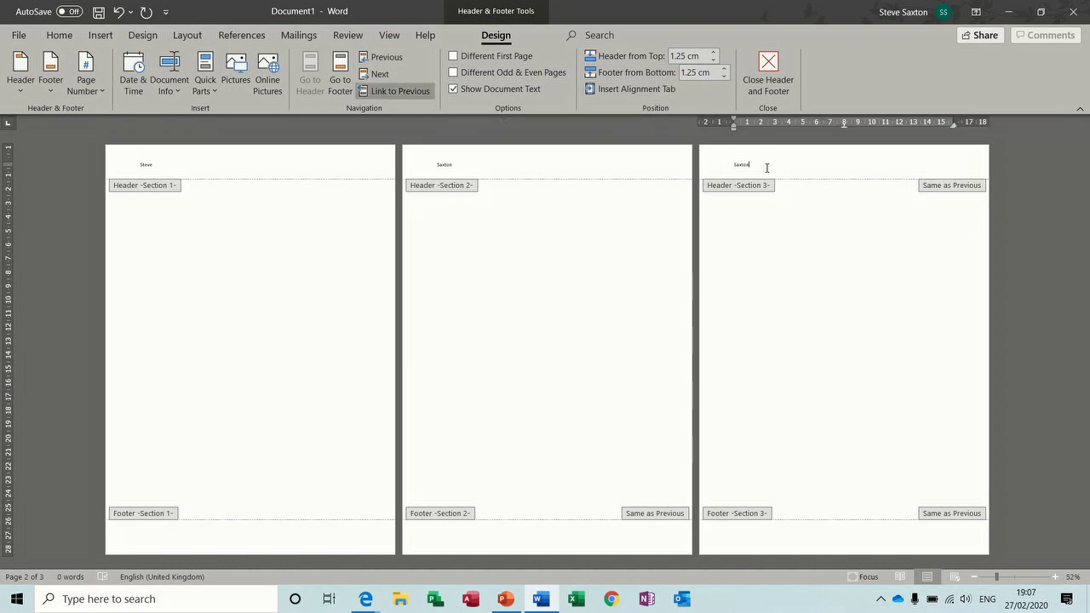
pyautogui.click(403, 91)
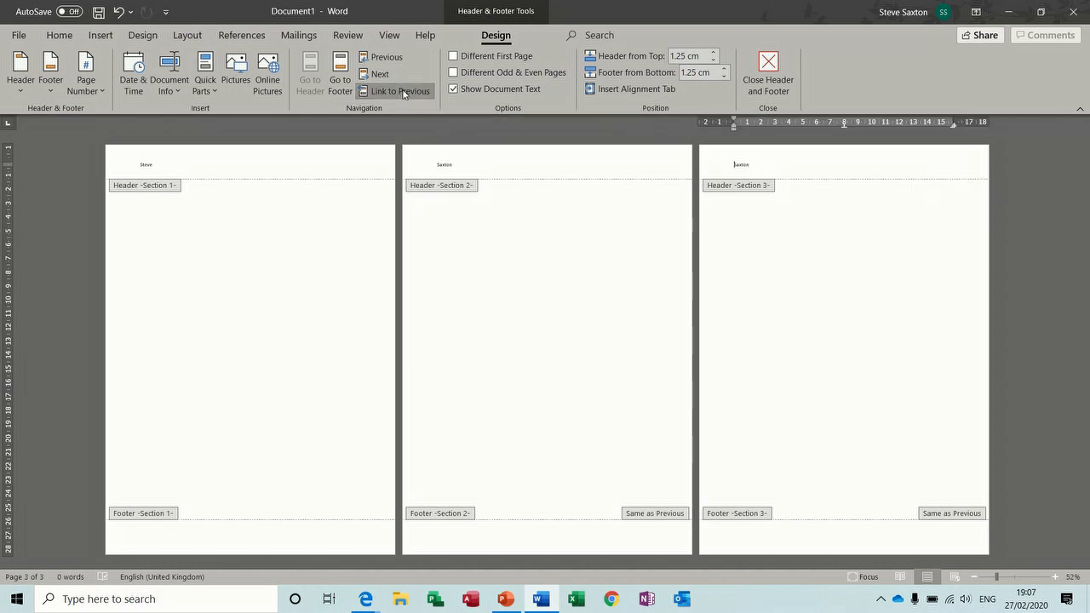
pyautogui.doubleClick(739, 165)
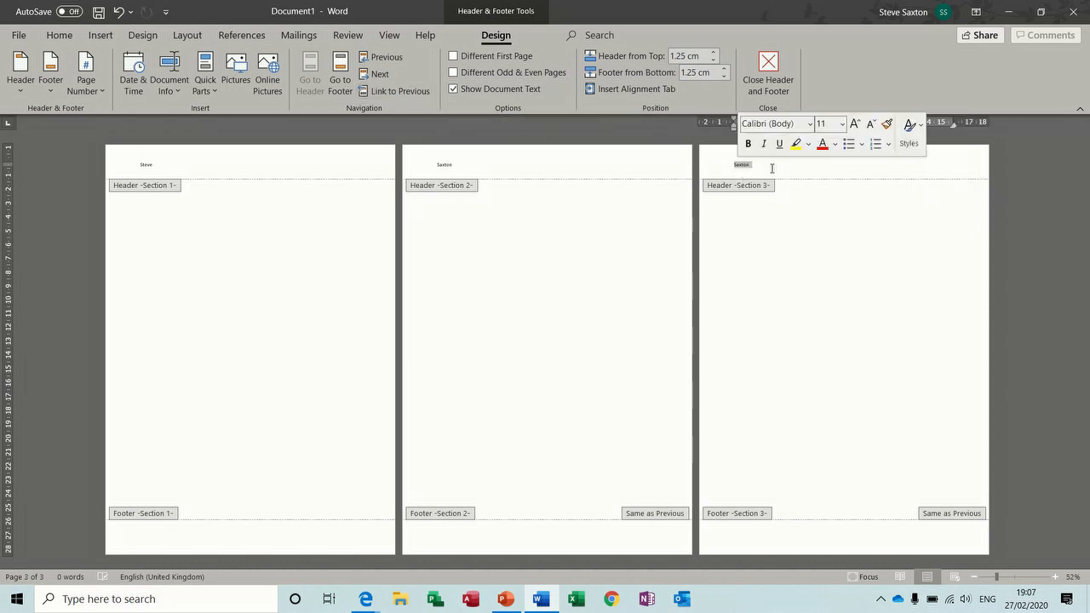
pyautogui.press('Delete')
pyautogui.write('Ste')
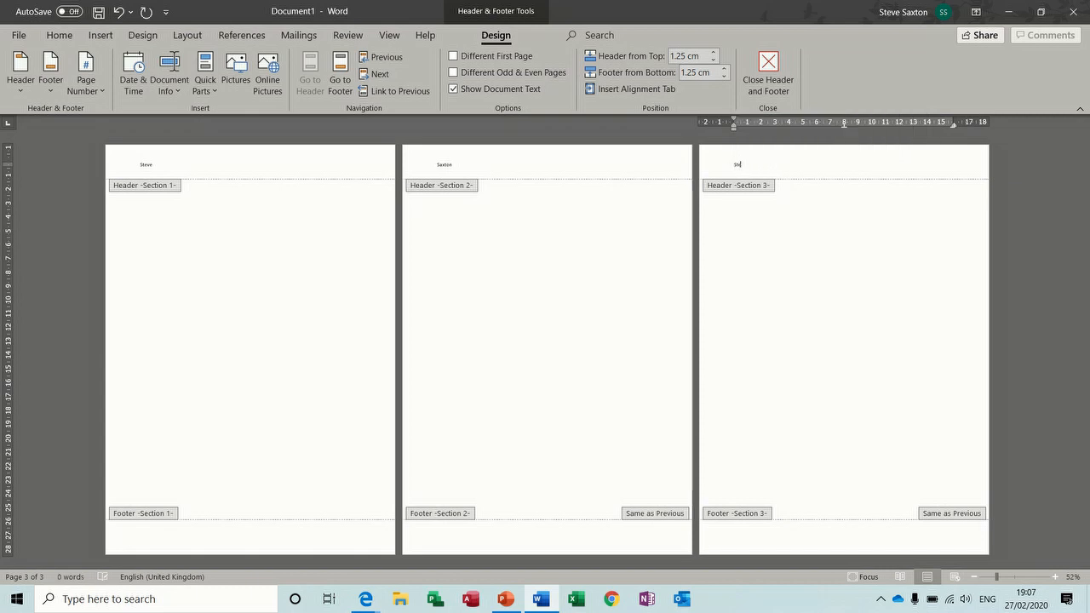
pyautogui.write('ve')
# Step: Add Plain Number 3 right-aligned page numbers at the bottom of the pages
pyautogui.click(257, 534)
pyautogui.click(86, 81)
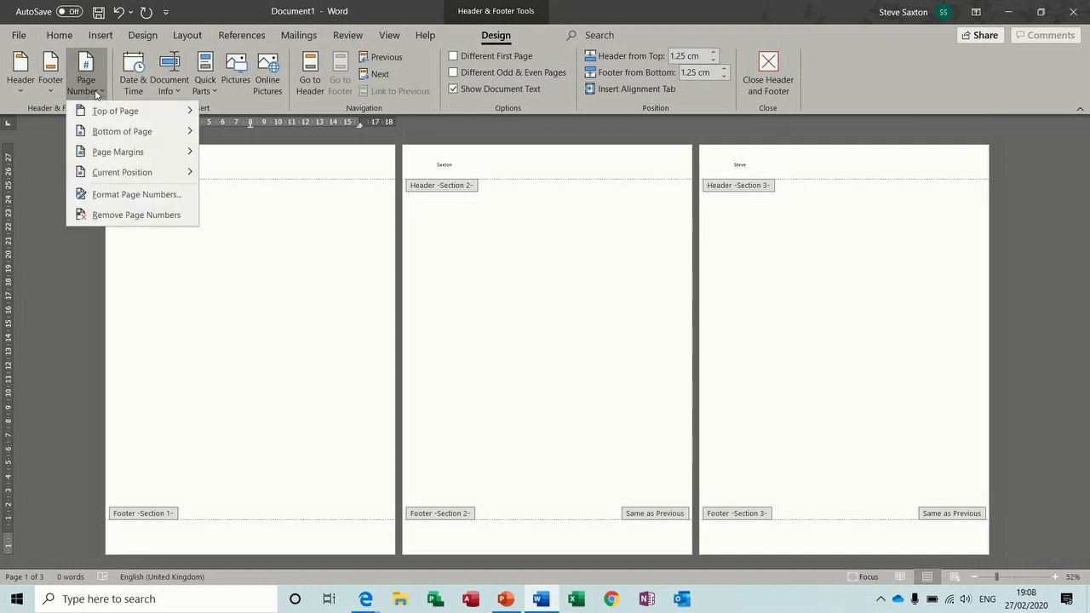
pyautogui.moveTo(172, 136)
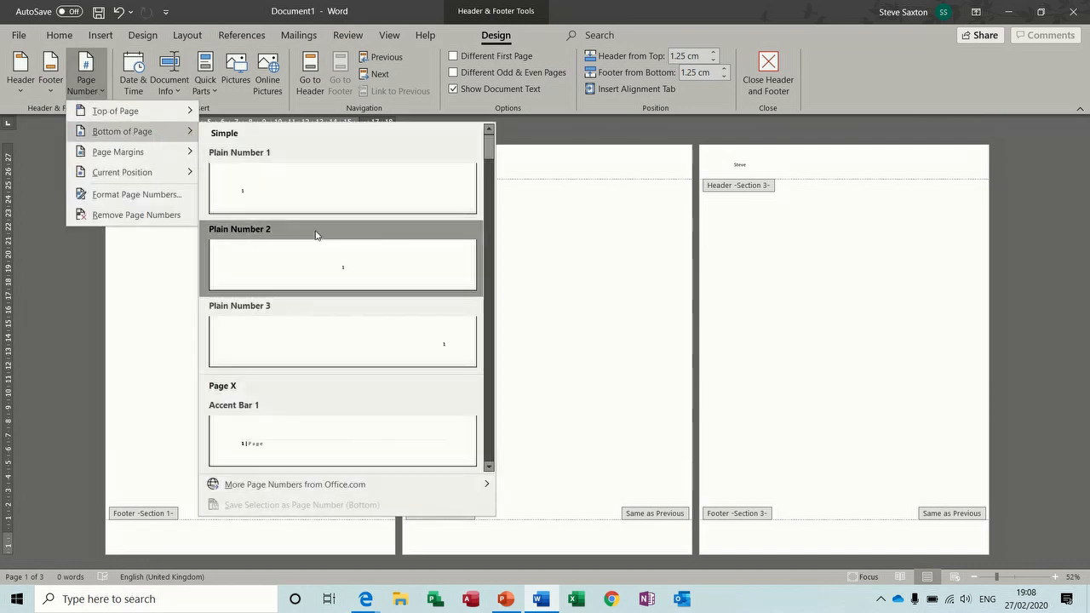
pyautogui.click(435, 342)
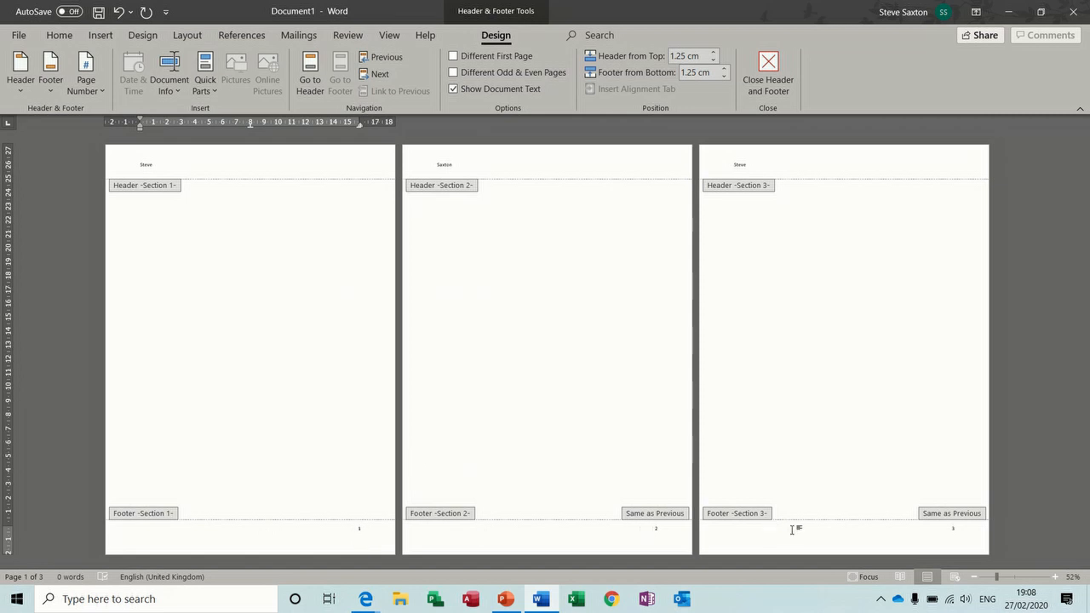
# Step: Format section 1's page numbers as Roman numerals I, II, III
pyautogui.click(358, 529)
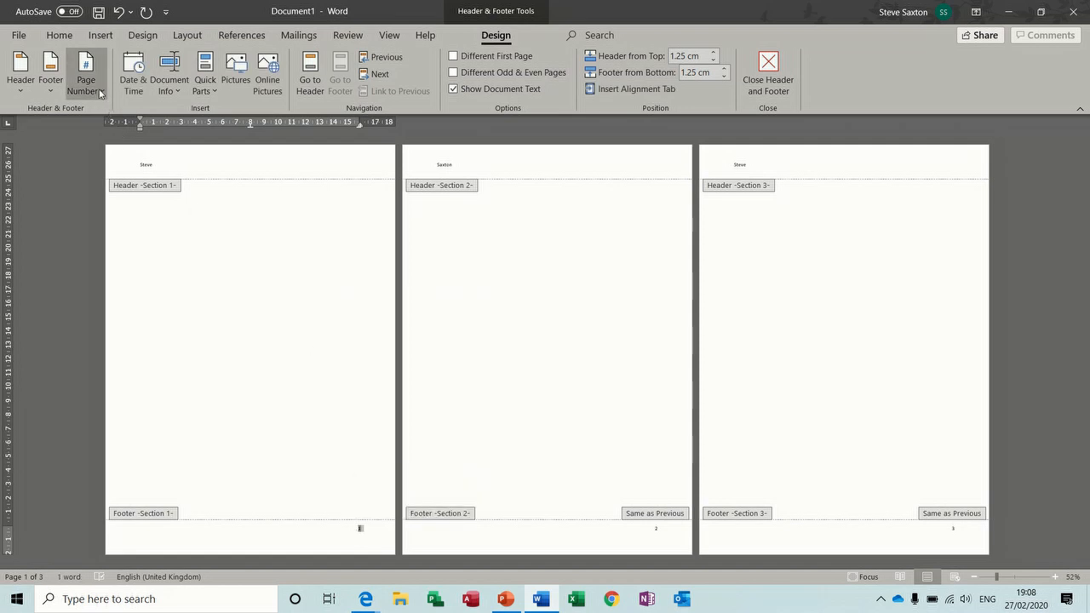
pyautogui.click(100, 90)
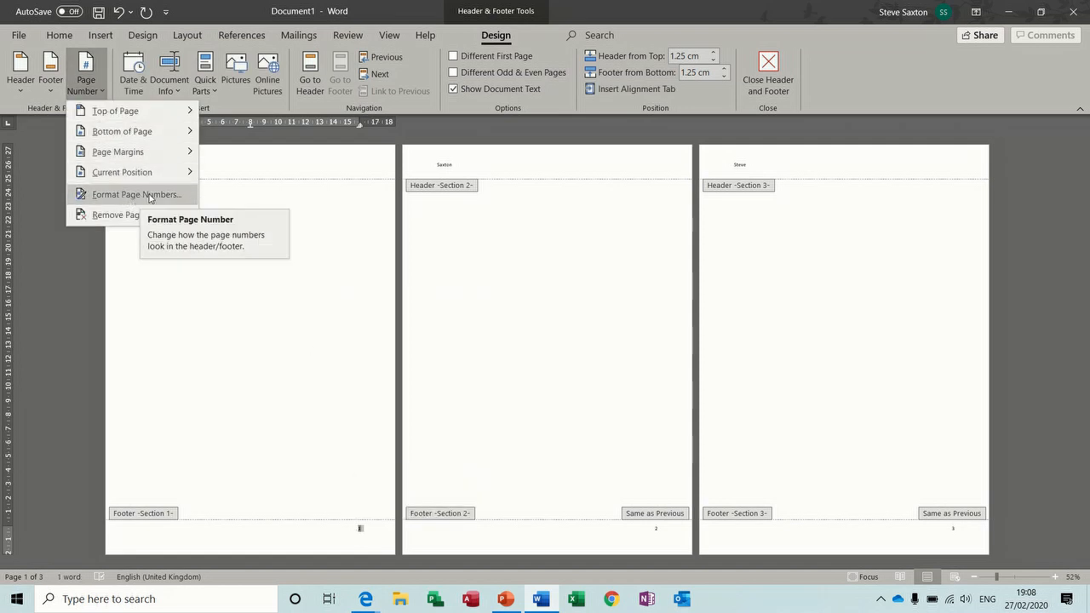
pyautogui.click(120, 198)
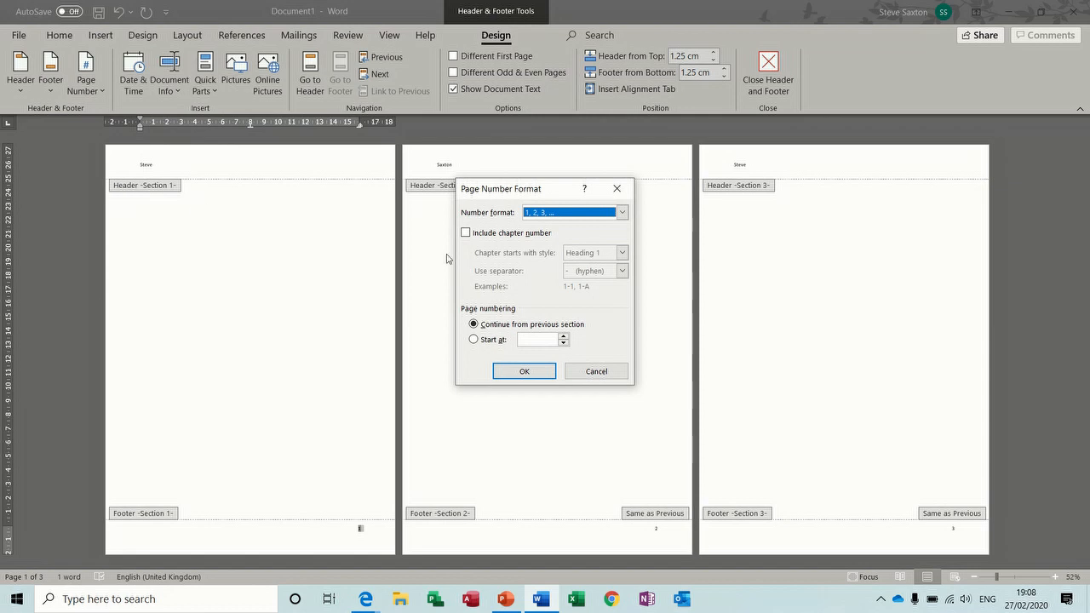
pyautogui.click(623, 212)
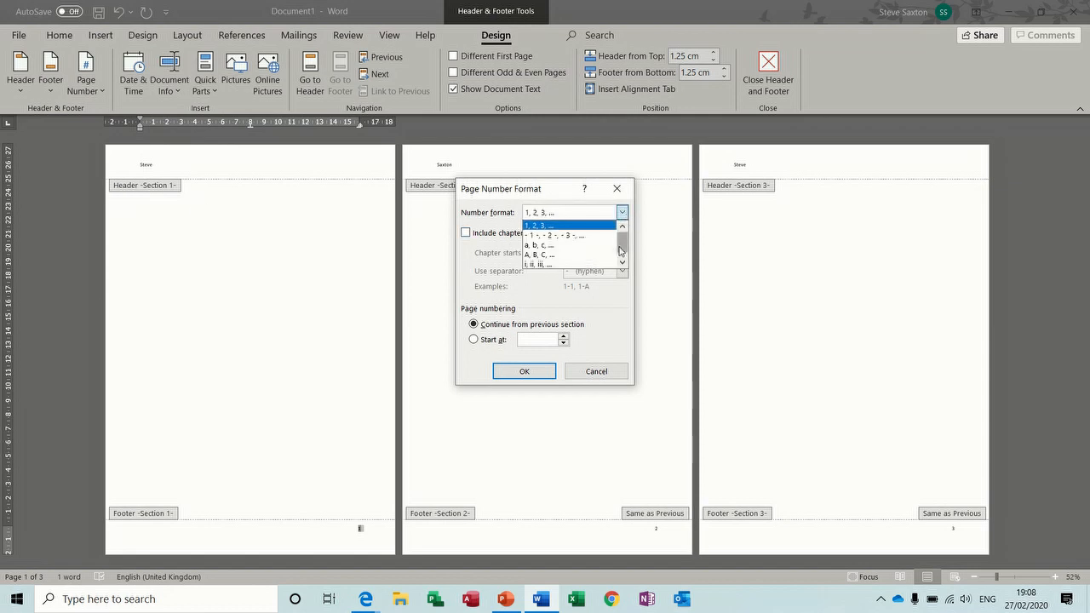
pyautogui.moveTo(620, 250); pyautogui.dragTo(622, 259)
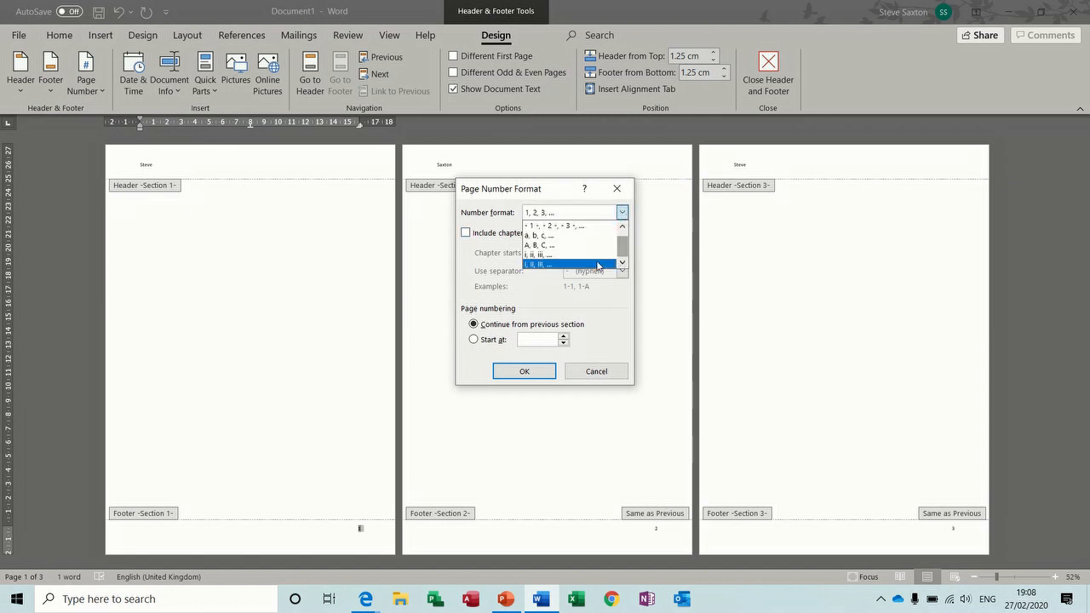
pyautogui.click(539, 268)
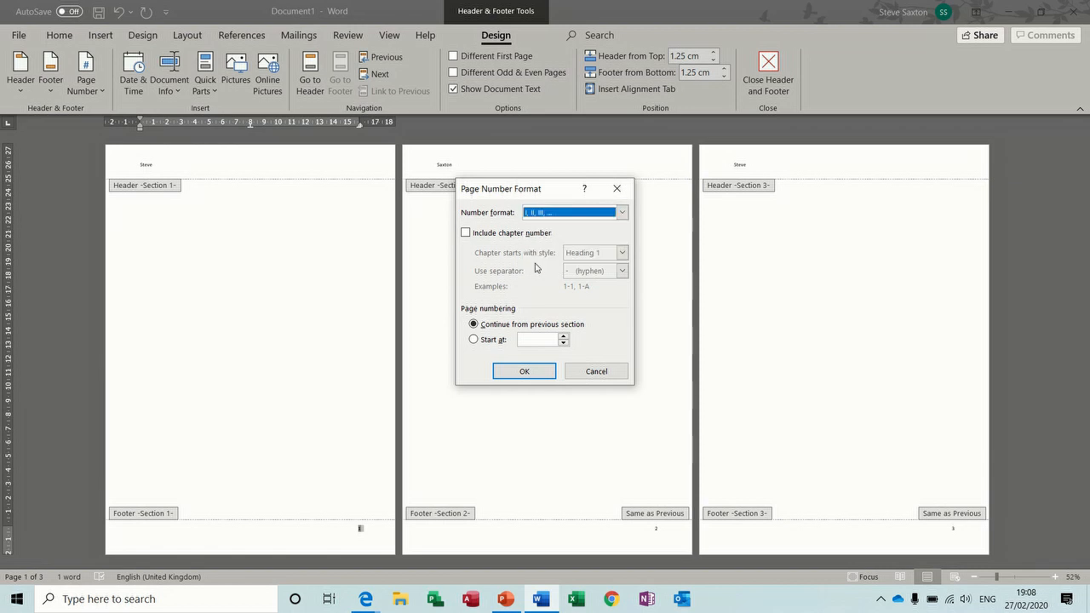
pyautogui.click(525, 374)
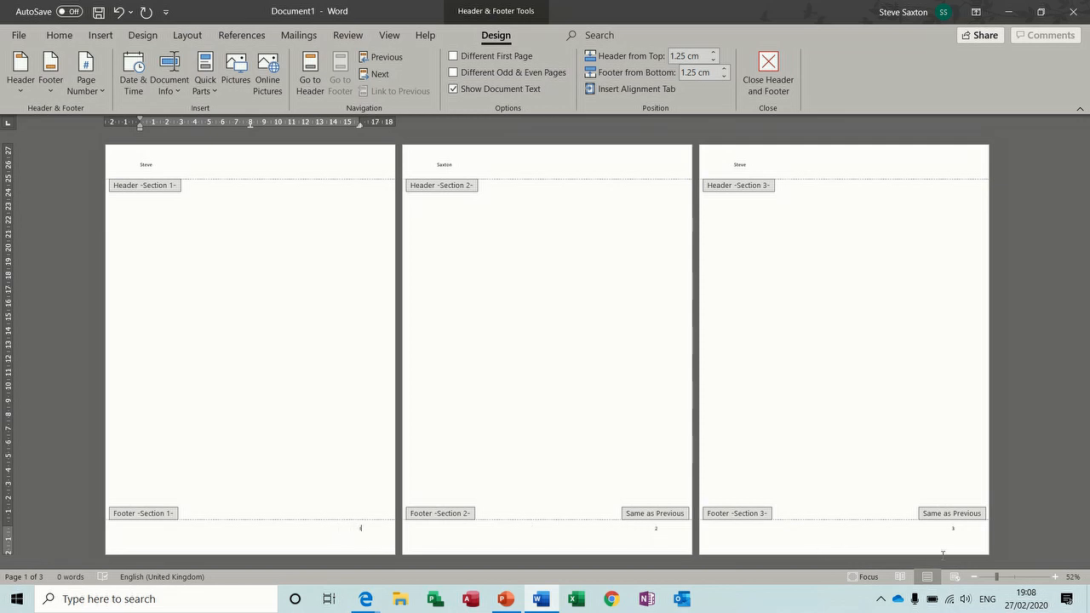
# Step: Unlink section 2's footer and restart its page numbering at 1
pyautogui.click(655, 529)
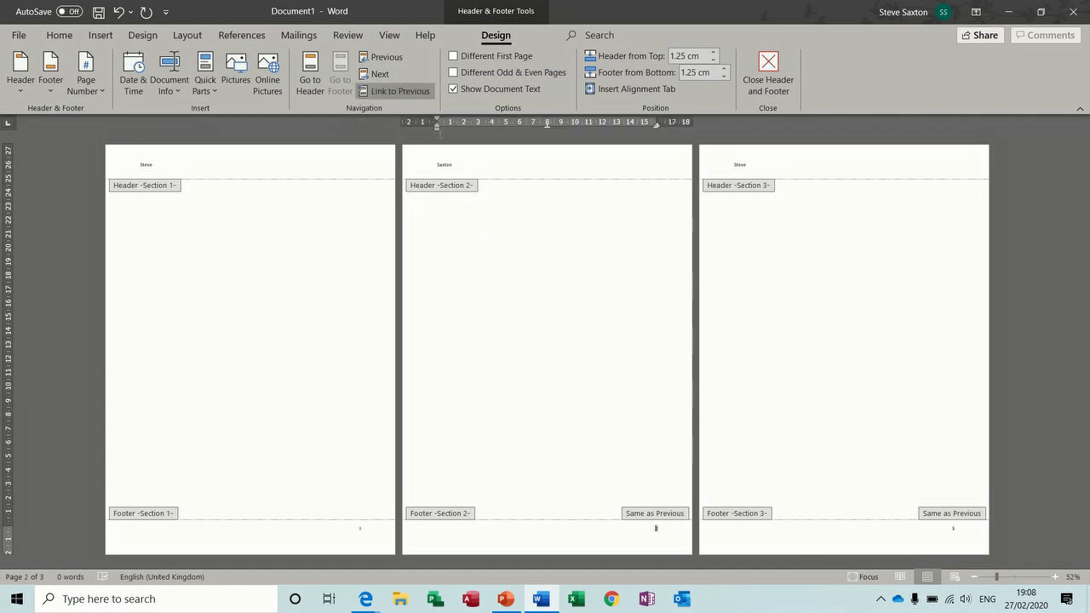
pyautogui.click(397, 91)
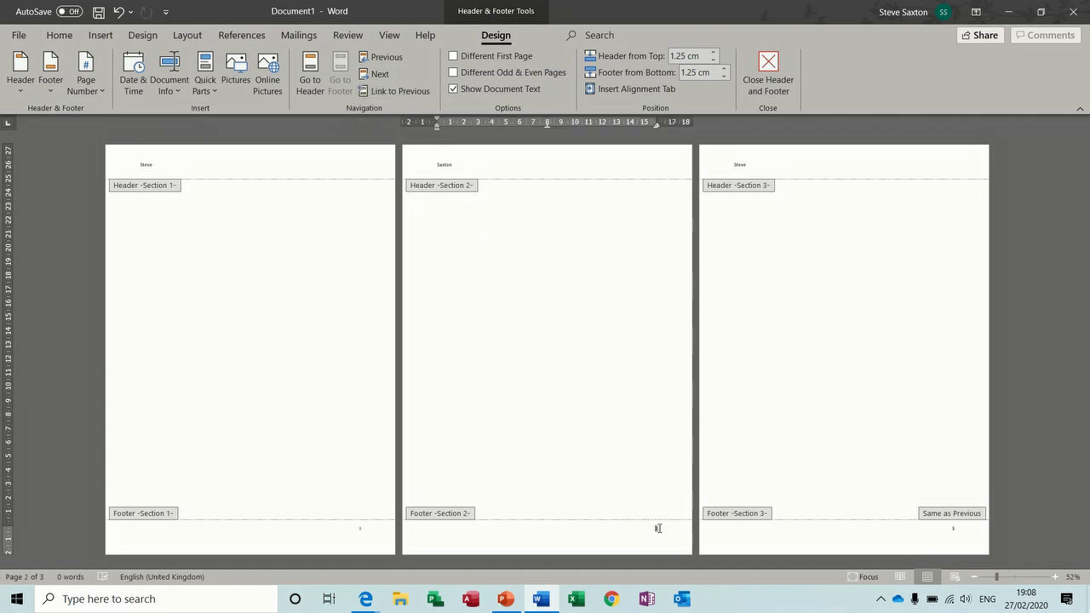
pyautogui.doubleClick(656, 527)
pyautogui.click(99, 92)
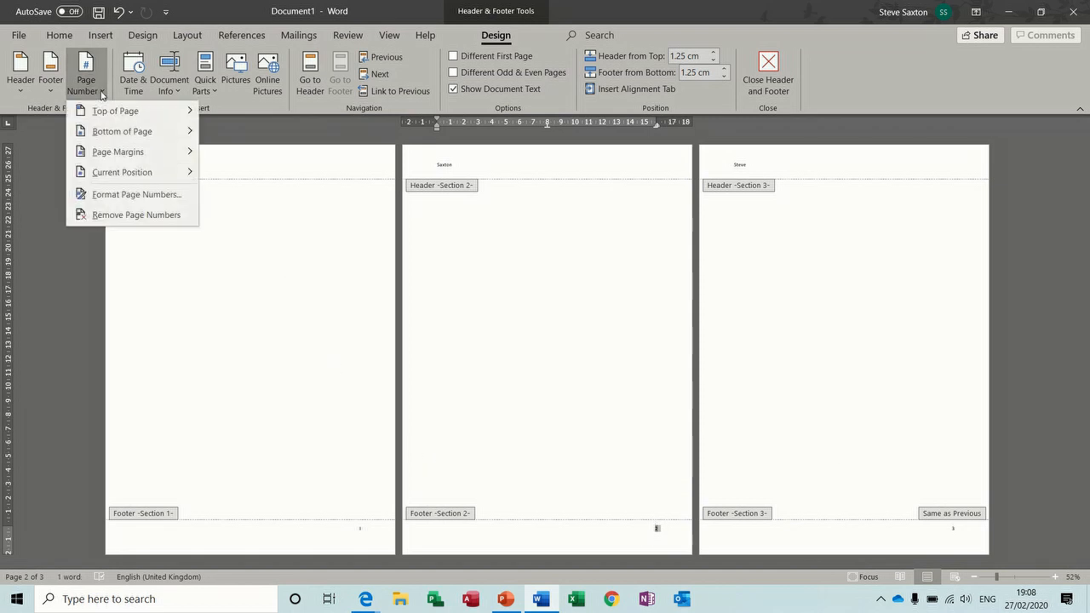
pyautogui.click(125, 195)
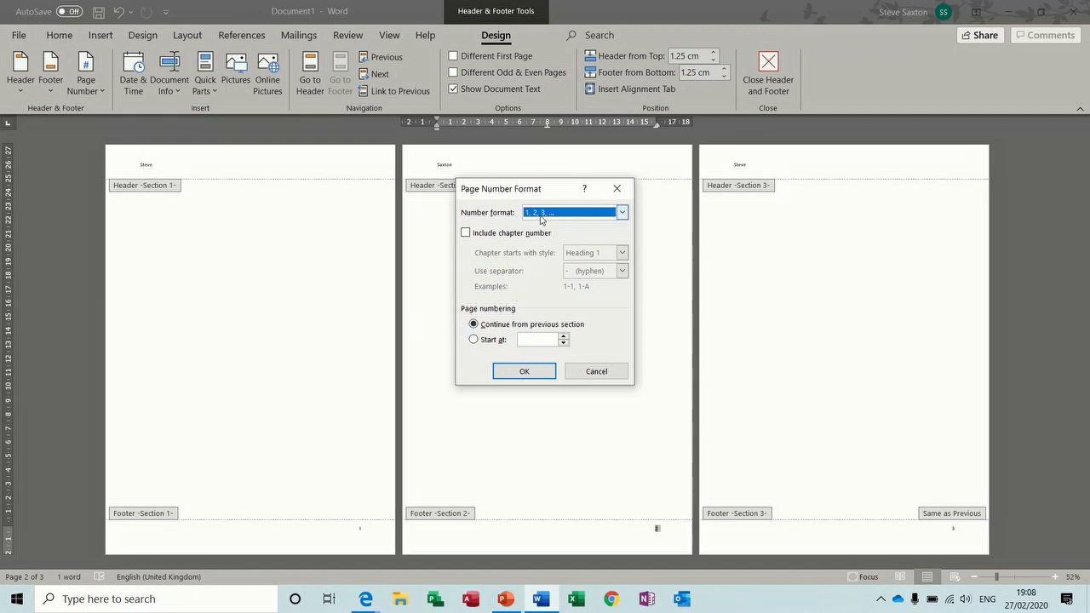
pyautogui.click(473, 338)
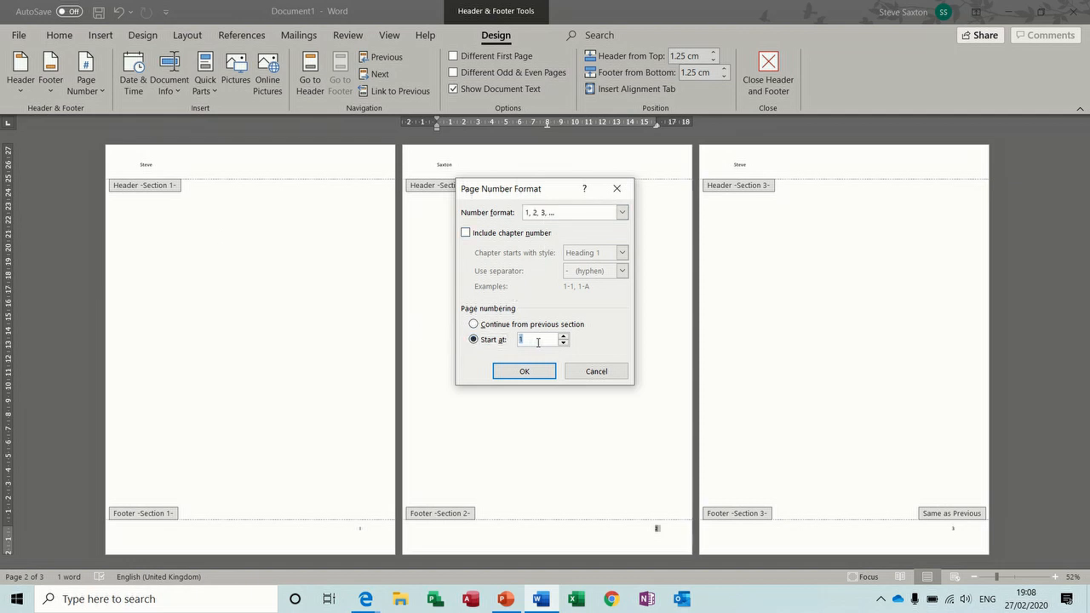
pyautogui.click(524, 371)
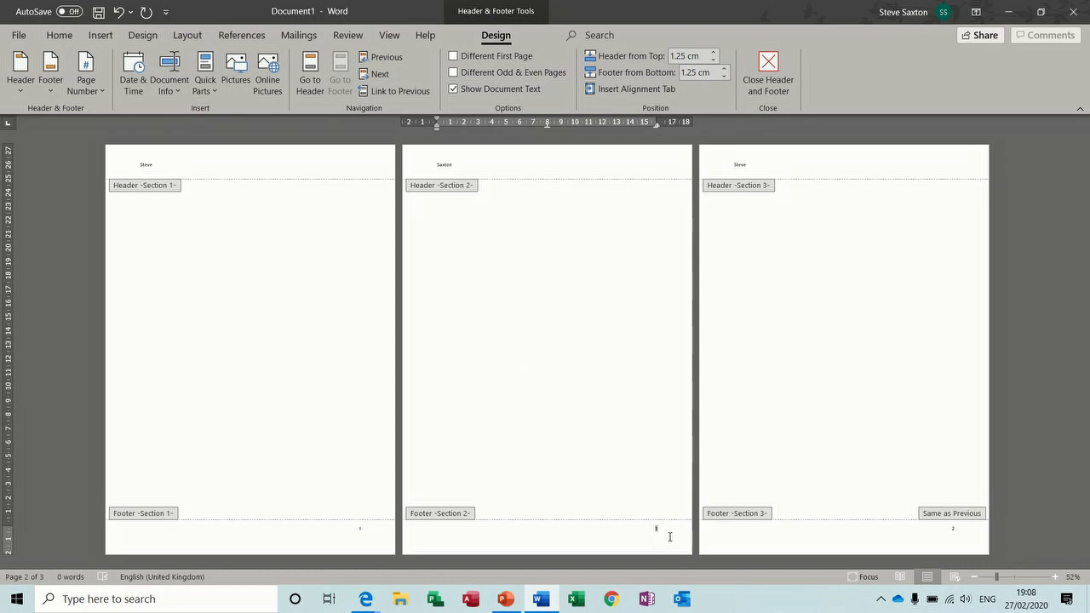
# Step: Unlink section 3's footer and number its pages A, B, C starting at A
pyautogui.click(938, 528)
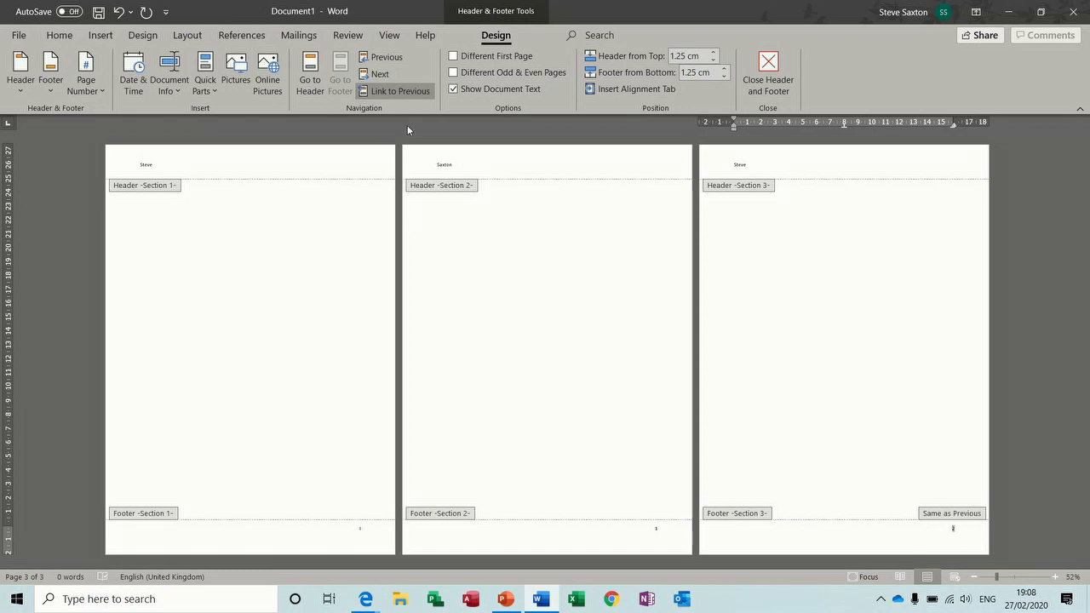
pyautogui.click(396, 95)
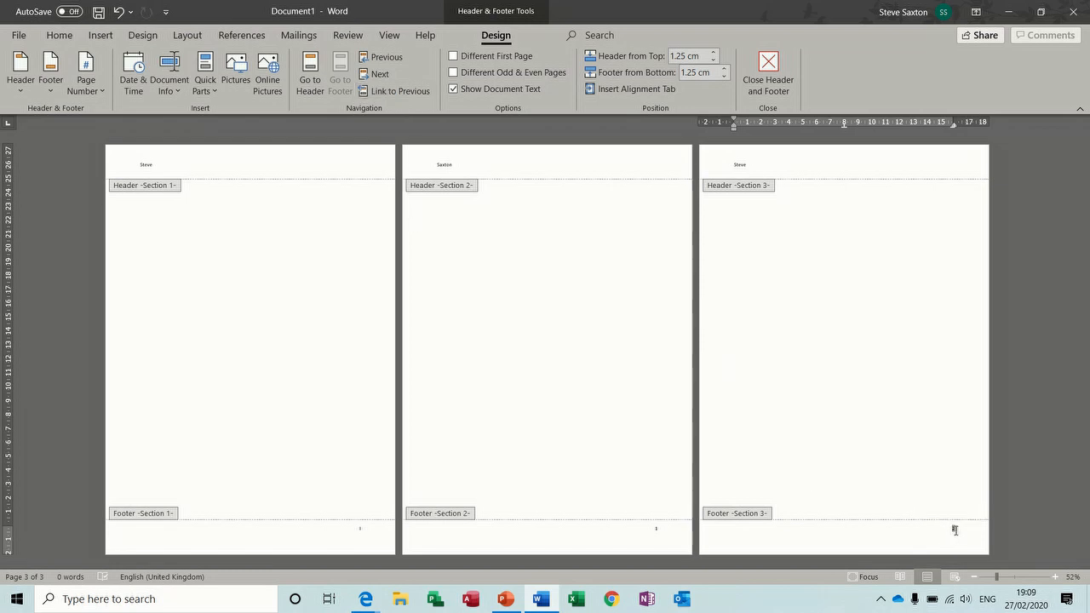
pyautogui.doubleClick(954, 529)
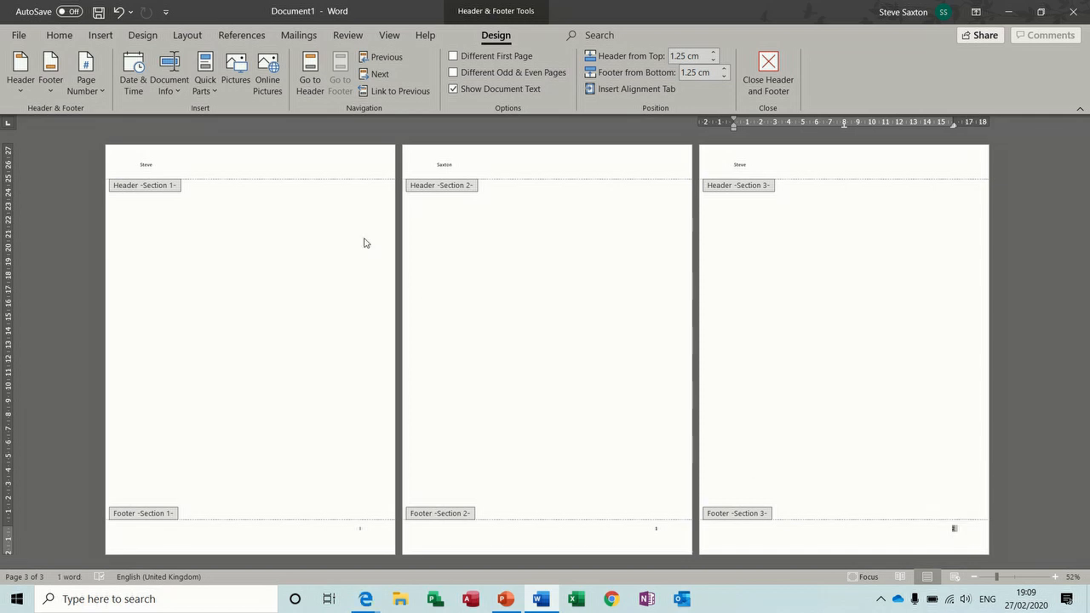
pyautogui.click(86, 80)
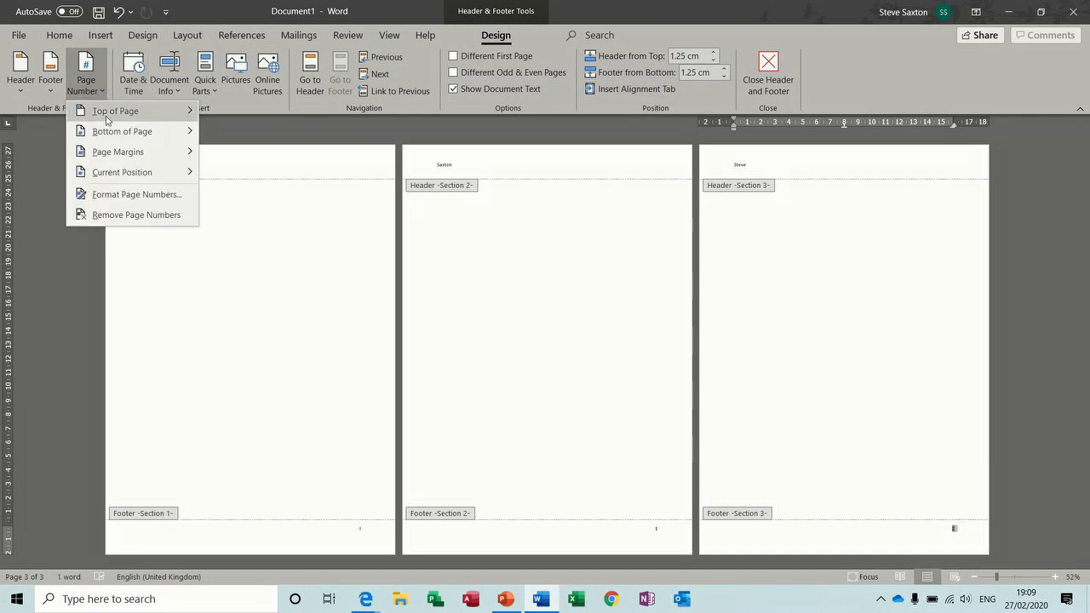
pyautogui.click(119, 196)
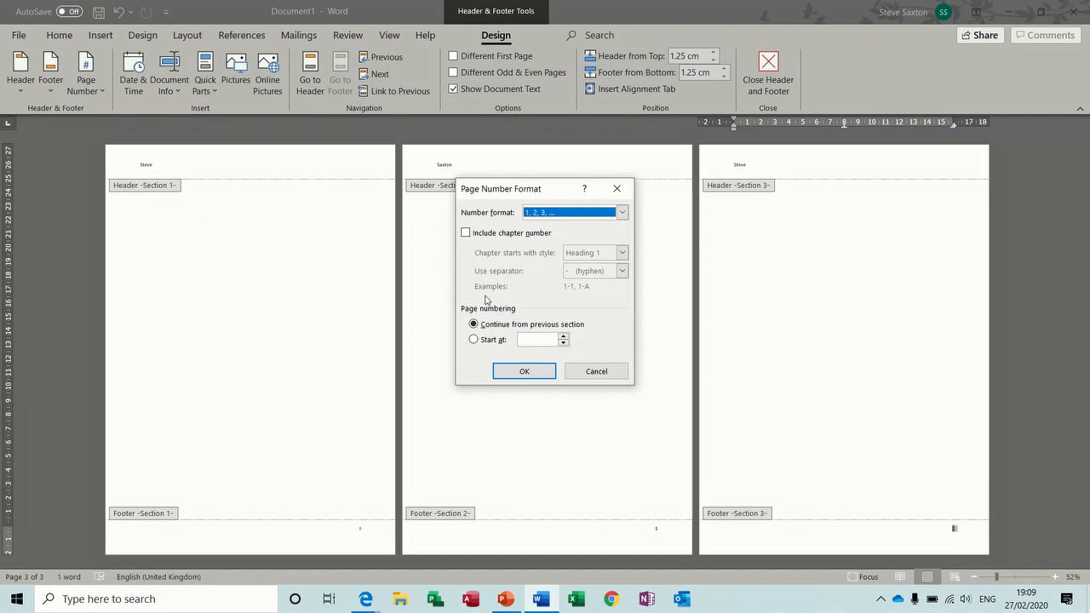
pyautogui.click(621, 212)
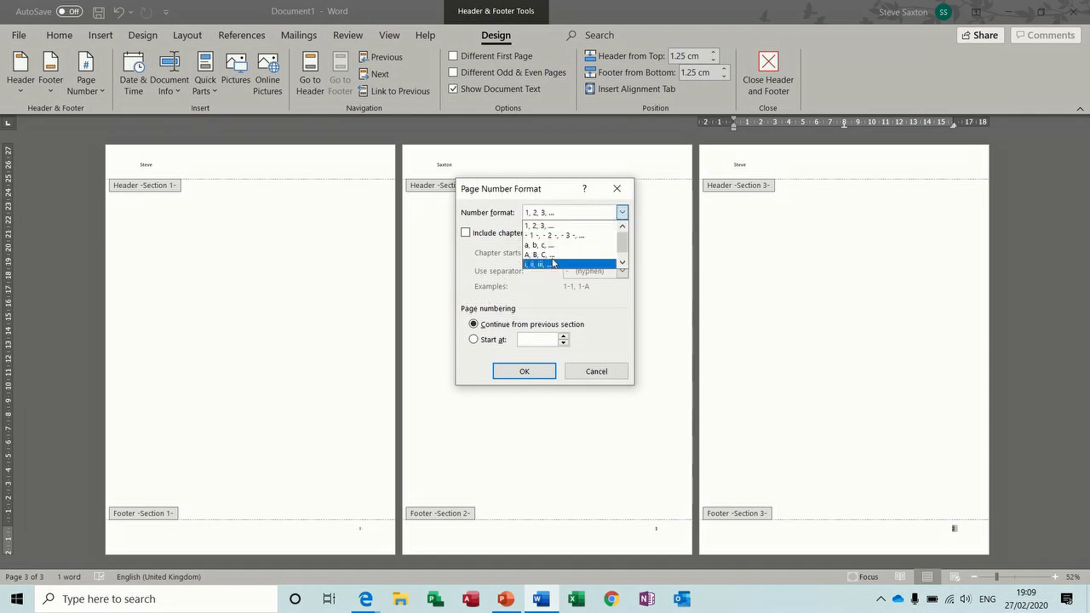
pyautogui.click(545, 253)
pyautogui.click(486, 344)
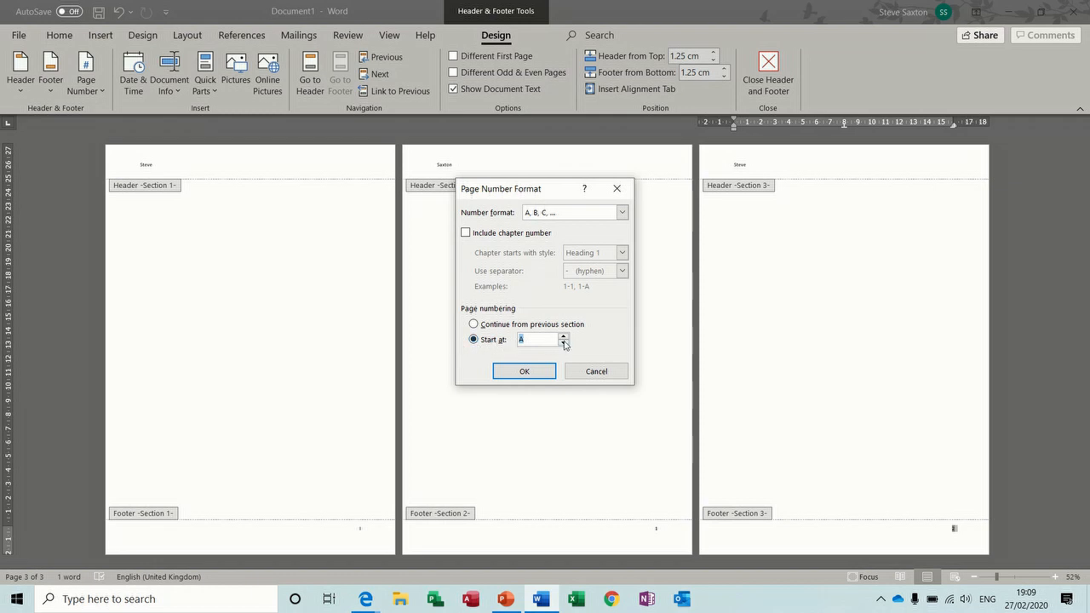
pyautogui.click(525, 372)
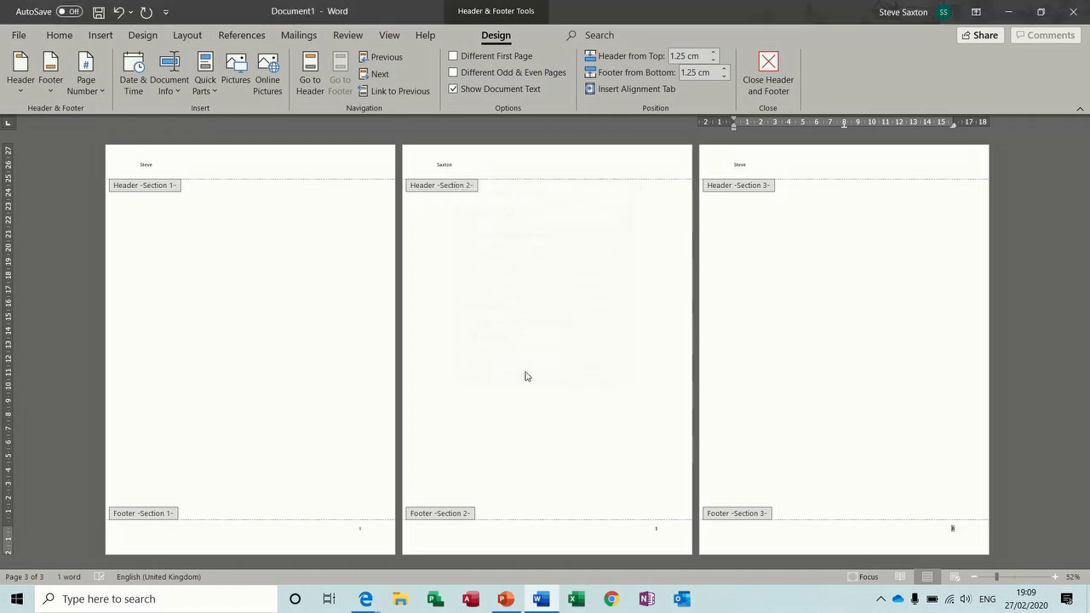
pyautogui.click(339, 528)
pyautogui.click(571, 525)
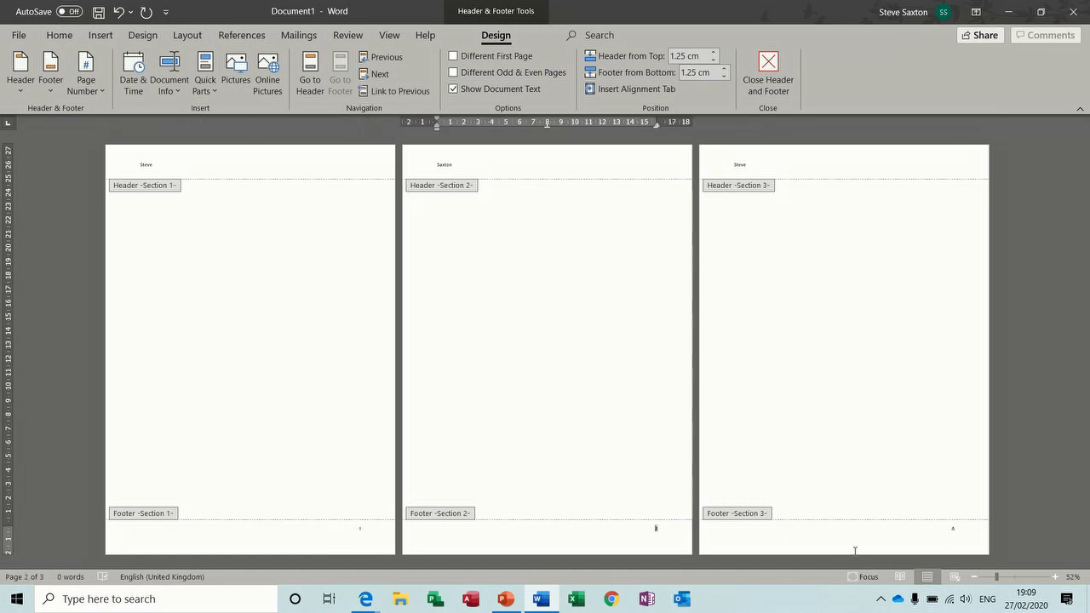
pyautogui.click(925, 541)
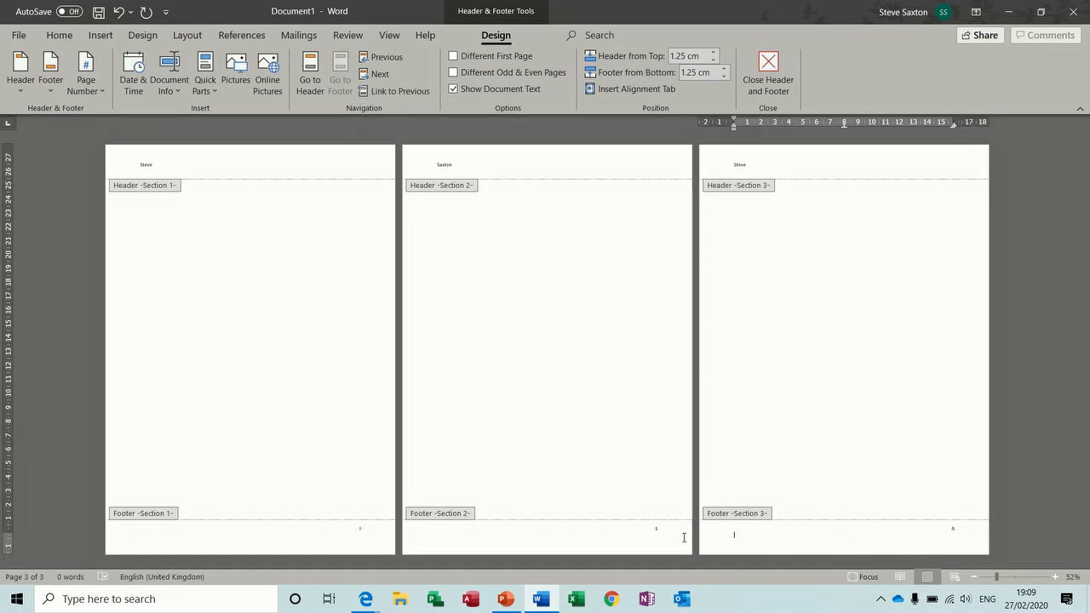
# Step: Leave the footer, add three page breaks to grow the document to six pages, then close it
pyautogui.doubleClick(281, 300)
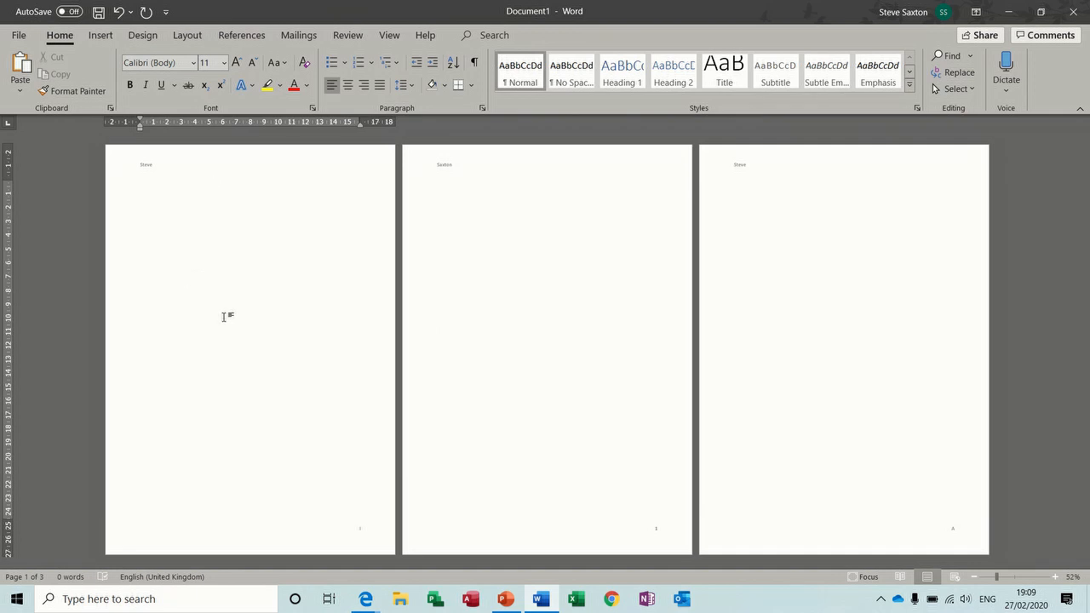
pyautogui.hotkey('ctrl', 'Return')
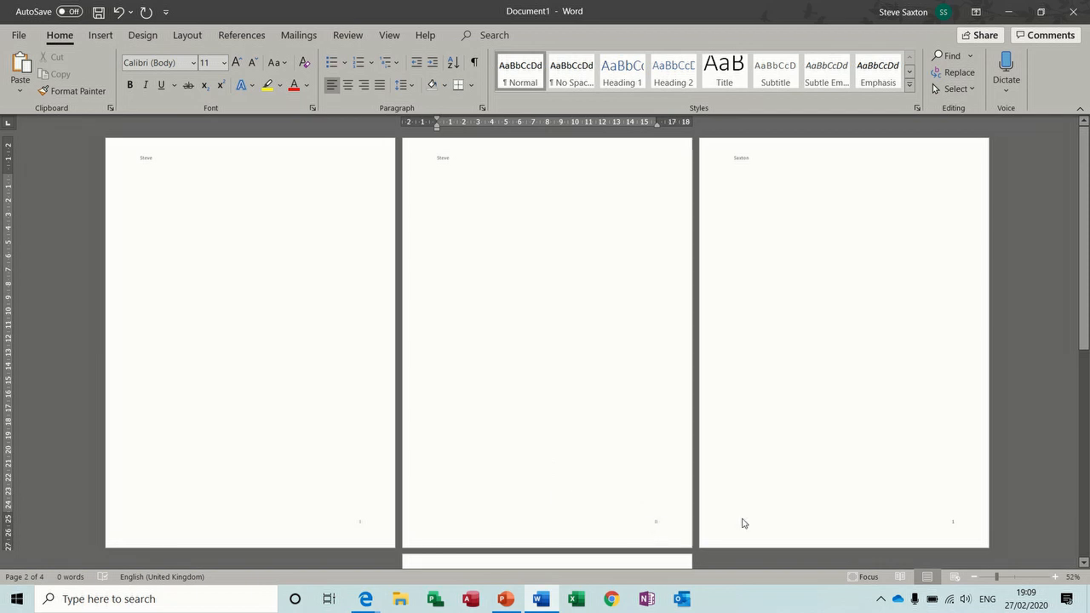
pyautogui.click(862, 462)
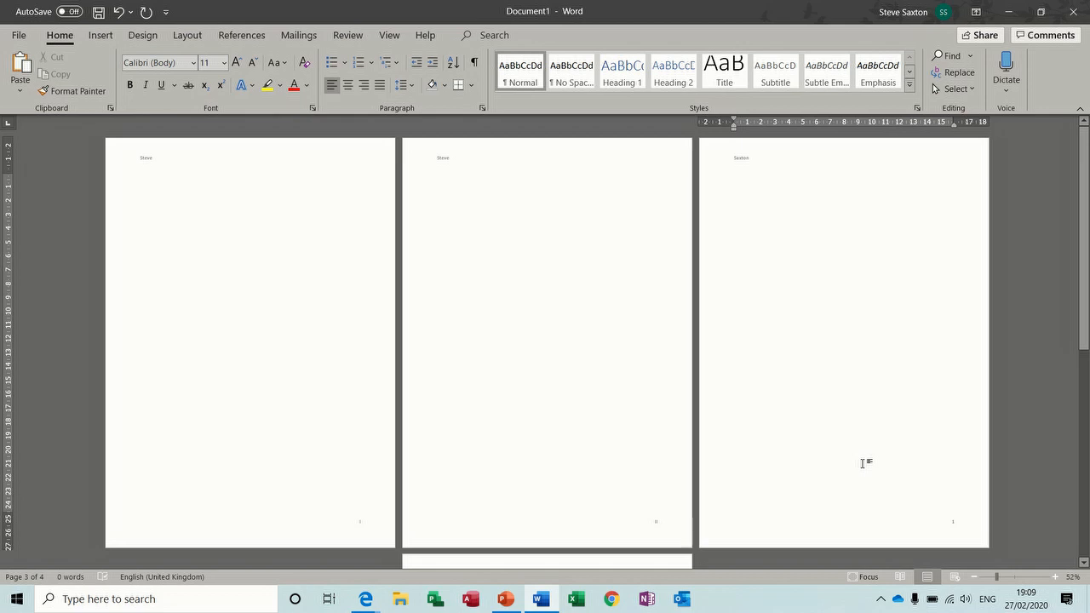
pyautogui.hotkey('ctrl', 'Return')
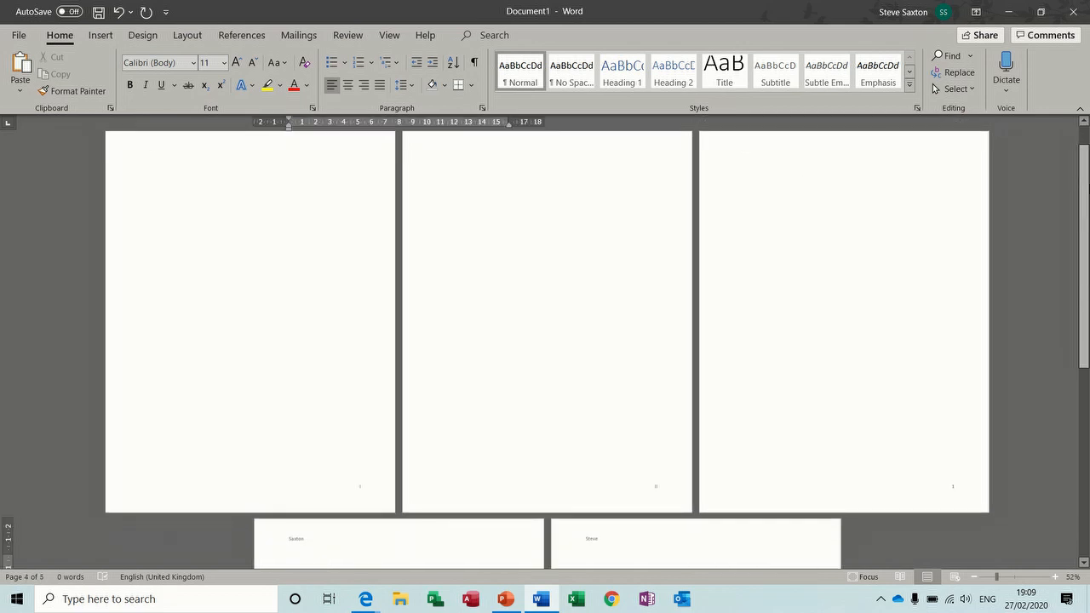
pyautogui.moveTo(1084, 256); pyautogui.dragTo(1083, 441)
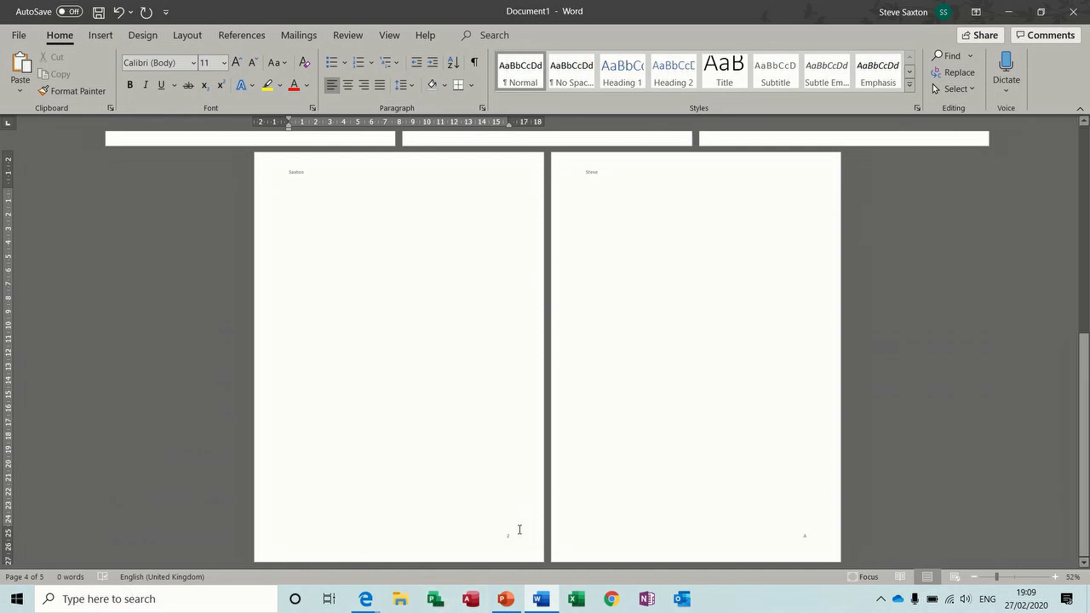
pyautogui.click(753, 483)
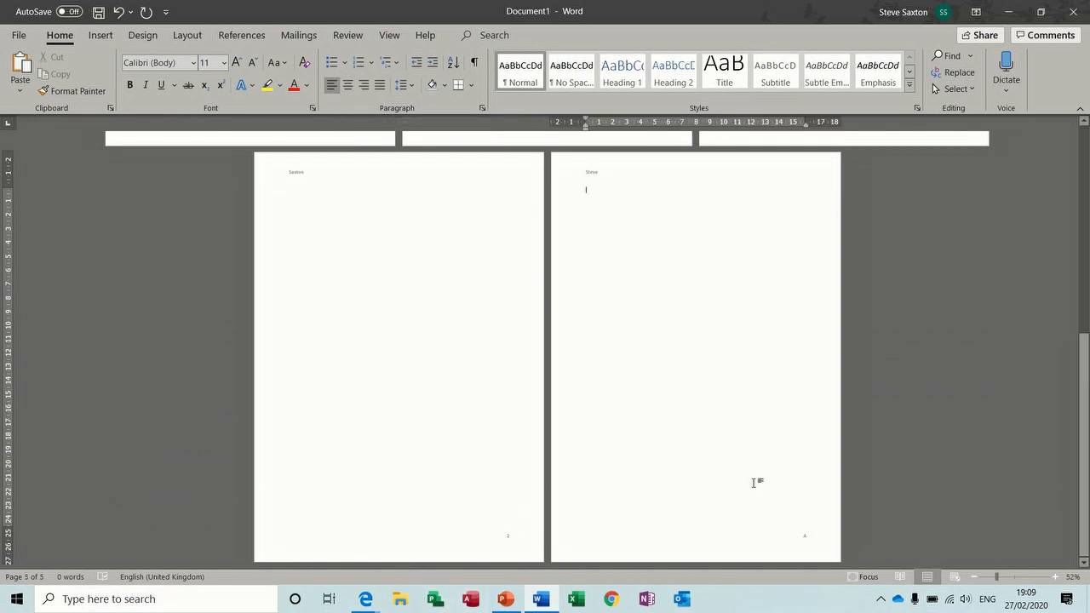
pyautogui.hotkey('ctrl', 'Return')
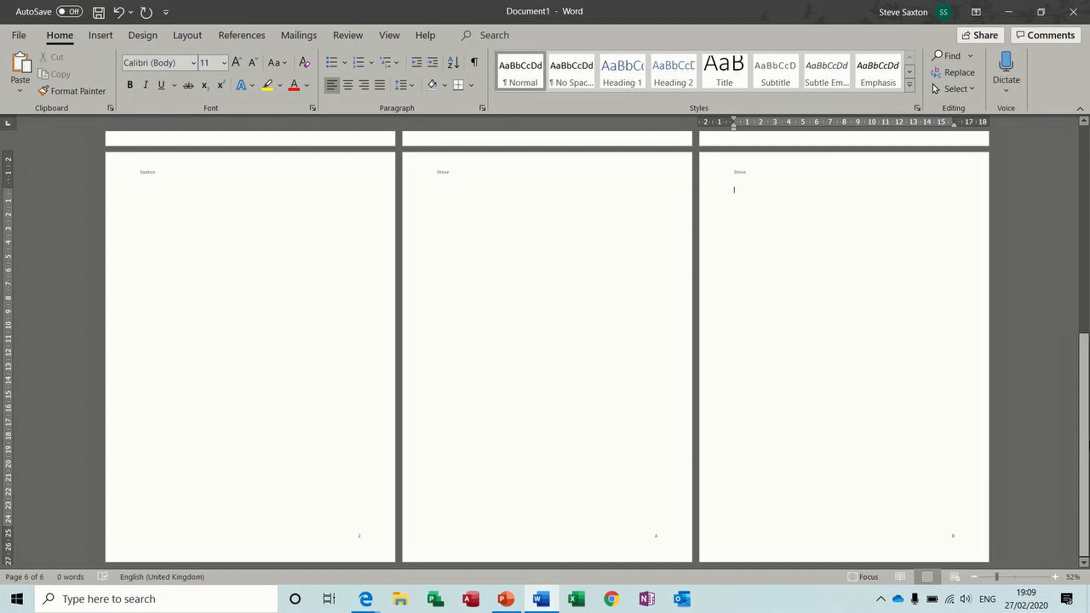
pyautogui.moveTo(1086, 448); pyautogui.dragTo(1086, 239)
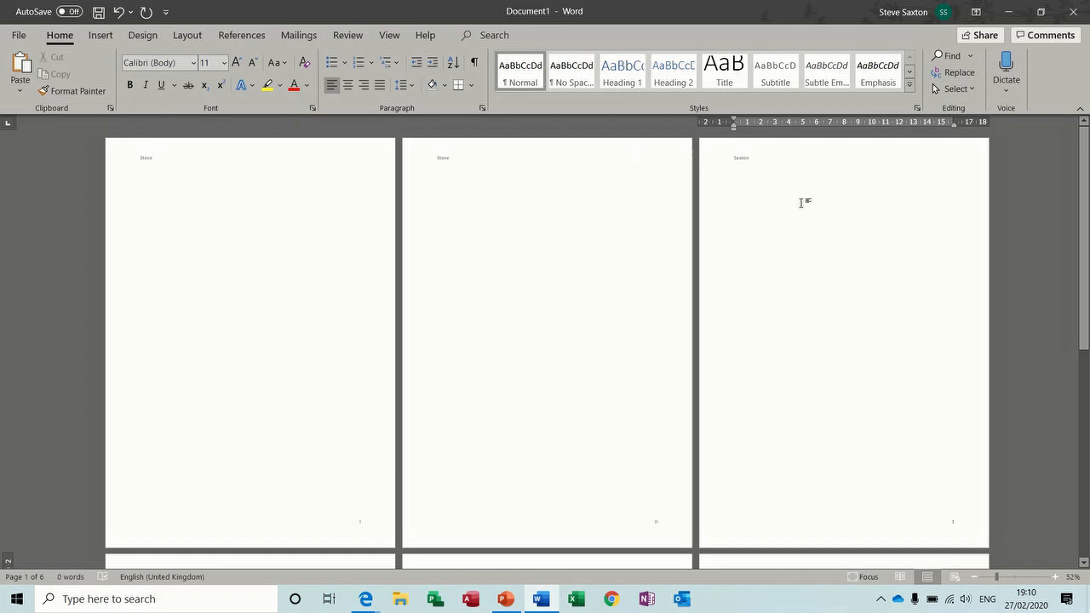
pyautogui.hotkey('ctrl', 'w')
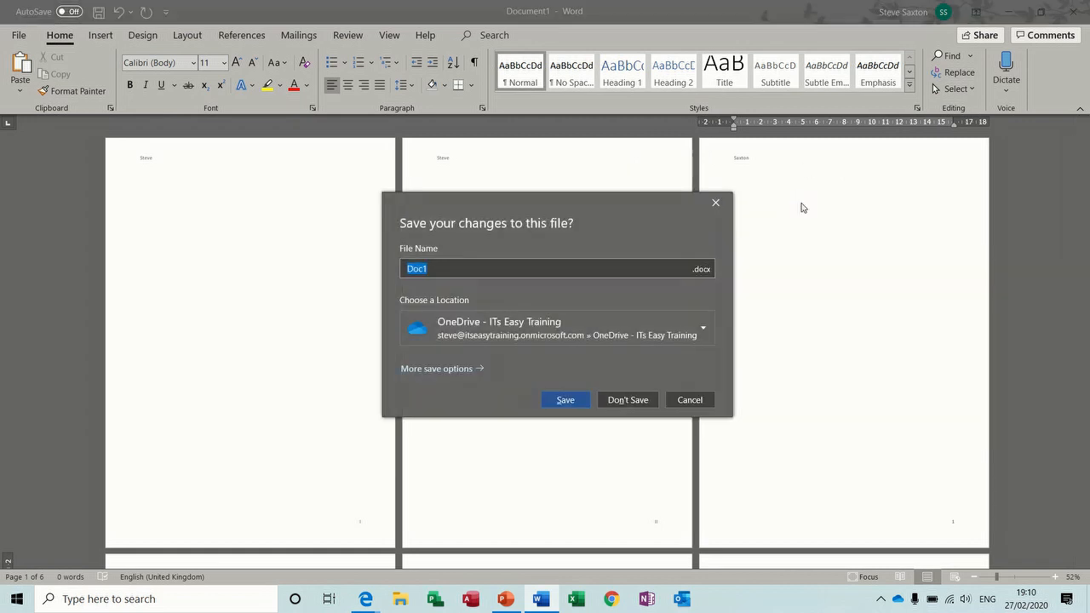
# Step: Discard the six-page document, create a new blank document, and lay its page out in three columns
pyautogui.click(616, 400)
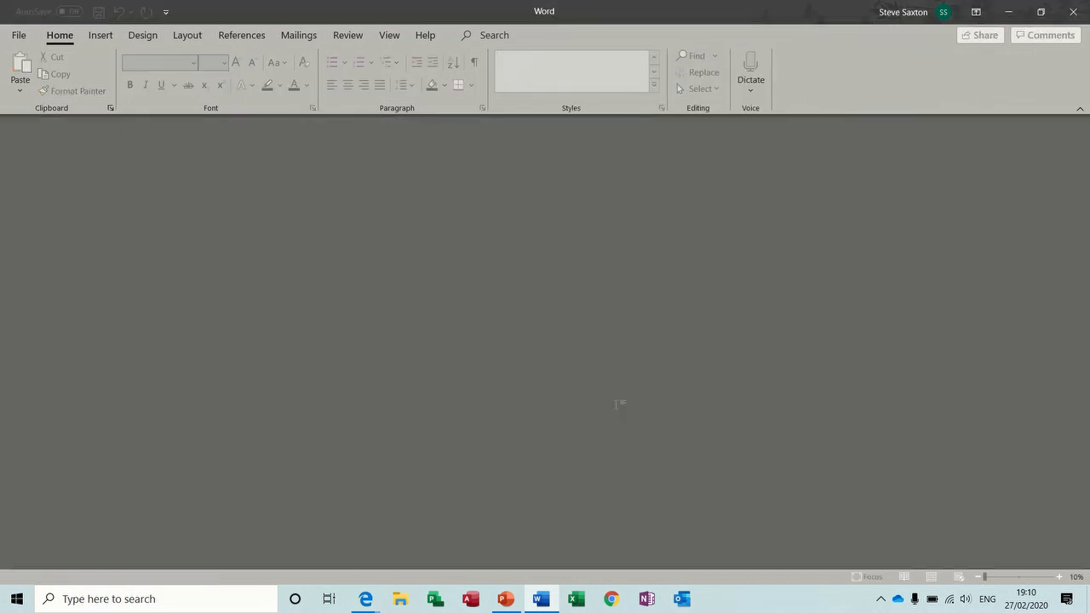
pyautogui.hotkey('ctrl', 'n')
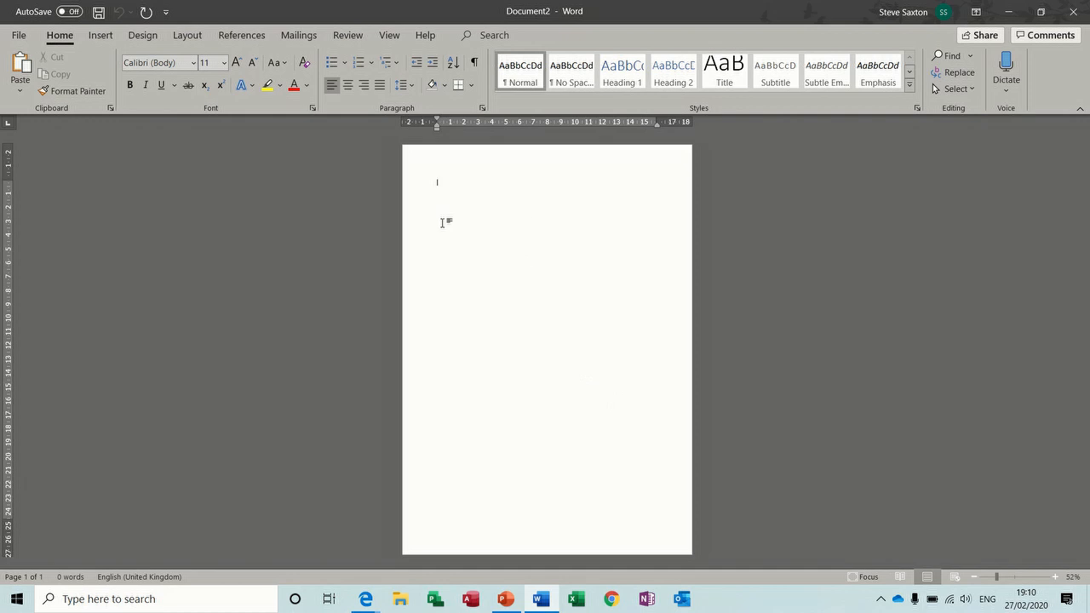
pyautogui.click(185, 35)
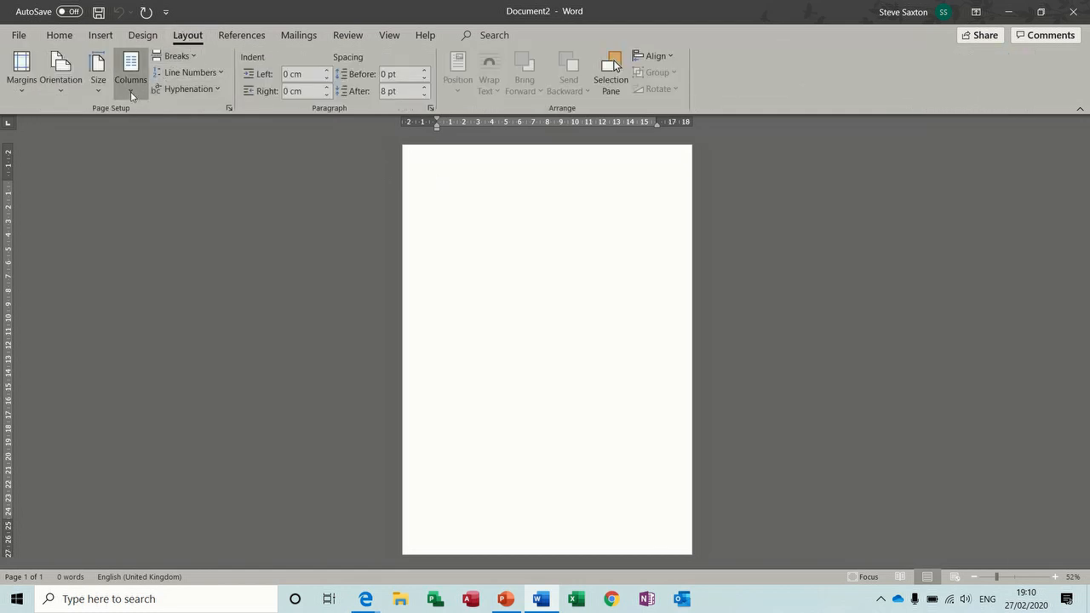
pyautogui.click(130, 91)
pyautogui.click(167, 184)
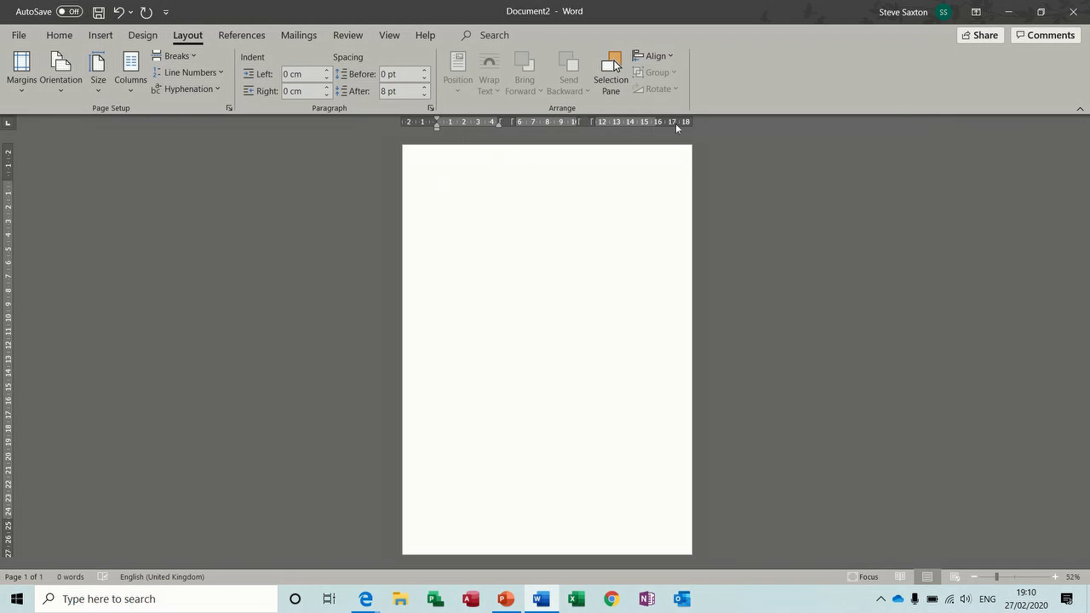
pyautogui.click(389, 35)
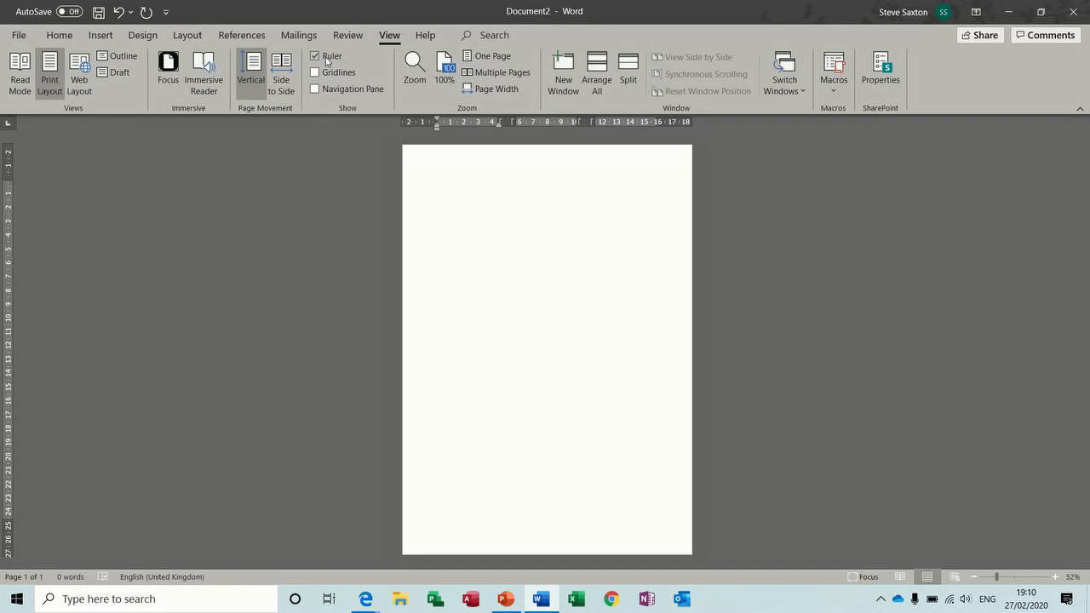
pyautogui.click(187, 35)
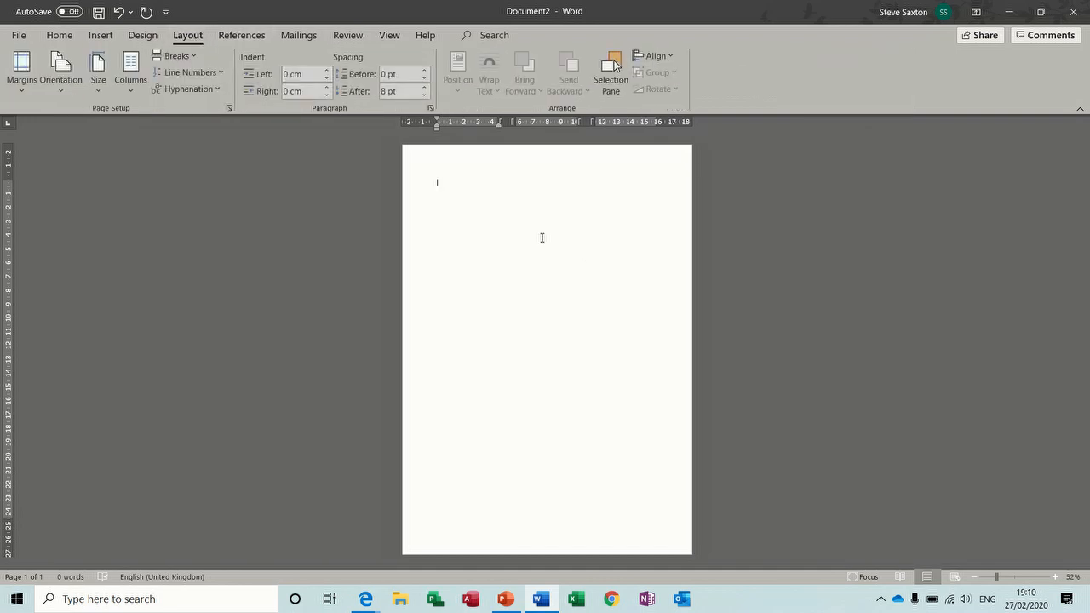
# Step: Type filler text in each of the three columns, inserting a column break before columns two and three
pyautogui.write('dfsjsjdfjsdsfjh')
pyautogui.write('bdfkjdfkjdfbsdfbsdbfjsbdfbds')
pyautogui.write('jbdfhbsdhrefbhdsbfksbdfkbdvfbsdbfsdbfbdkfkbsdfbsj')
pyautogui.write('kfb')
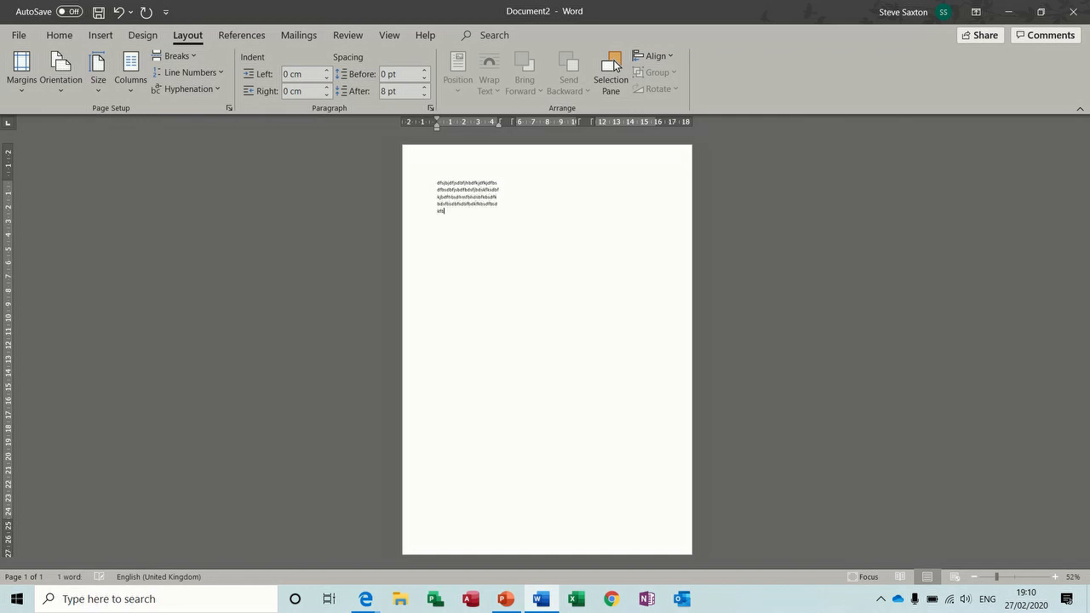
pyautogui.doubleClick(531, 184)
pyautogui.click(483, 210)
pyautogui.click(192, 59)
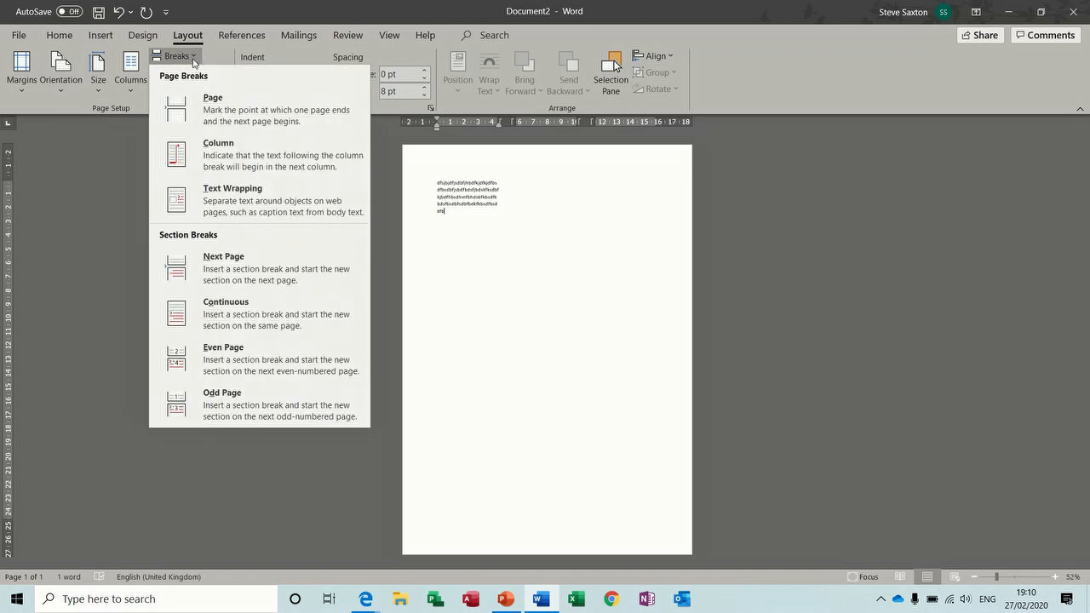
pyautogui.click(246, 157)
pyautogui.write('sffkbsdfjfnbsdjf')
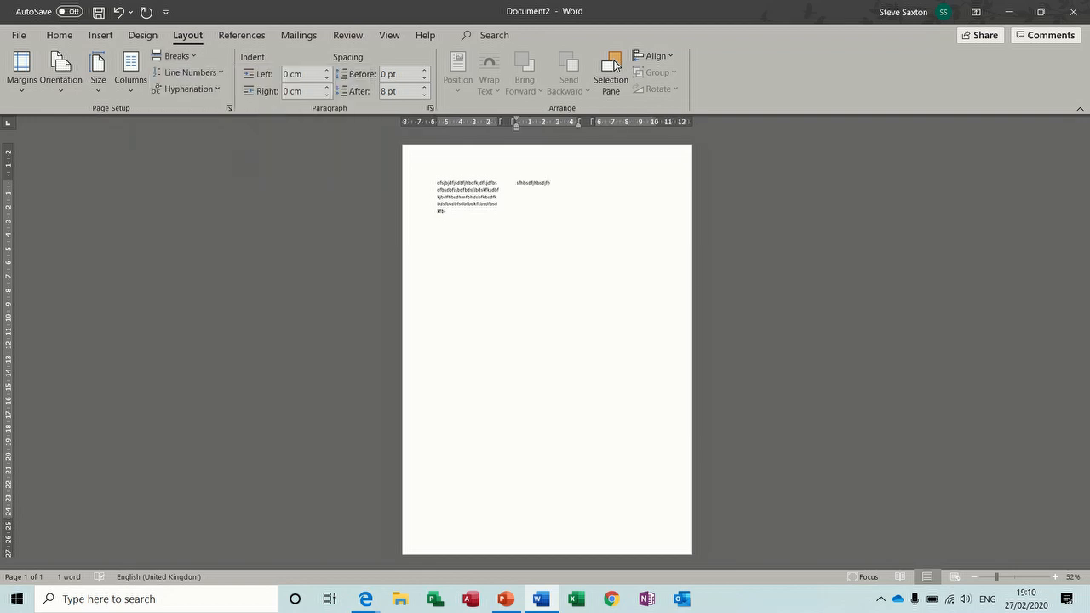
pyautogui.write('kbsdjfbjdhbfjdbfjdbsjfbdjfbjdbfjdbfjbsdjf bjsdbfjsdbfj')
pyautogui.click(177, 55)
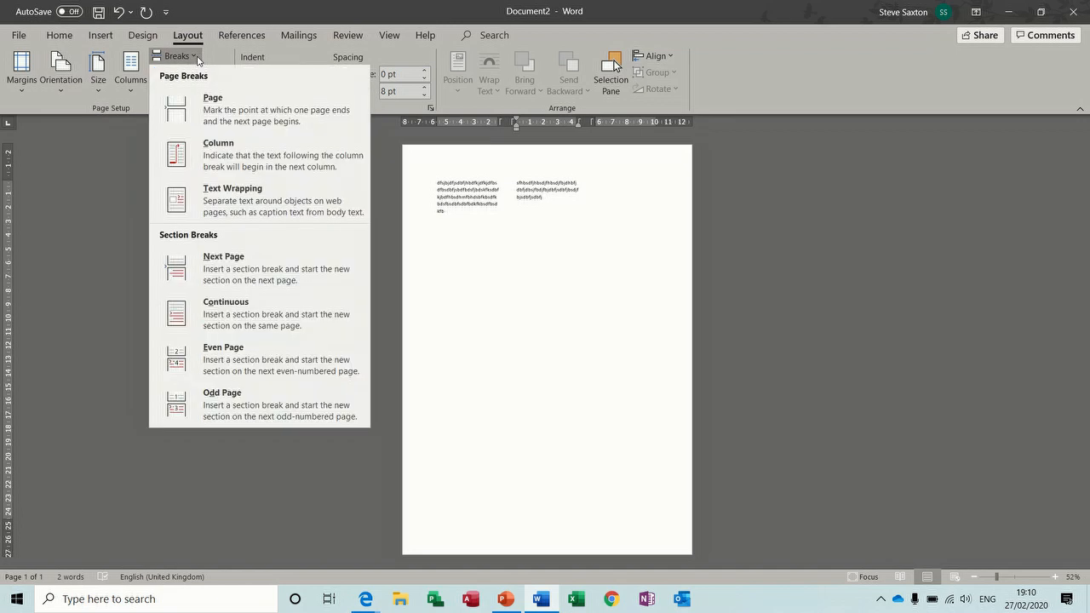
pyautogui.click(260, 150)
pyautogui.write('sffjhdsfbdfbjdbfbjsdbfjdsbfbdsfbsdfbsdjfbjdnsbfkbsdbfkxfbsdcbdjvbcdbvc')
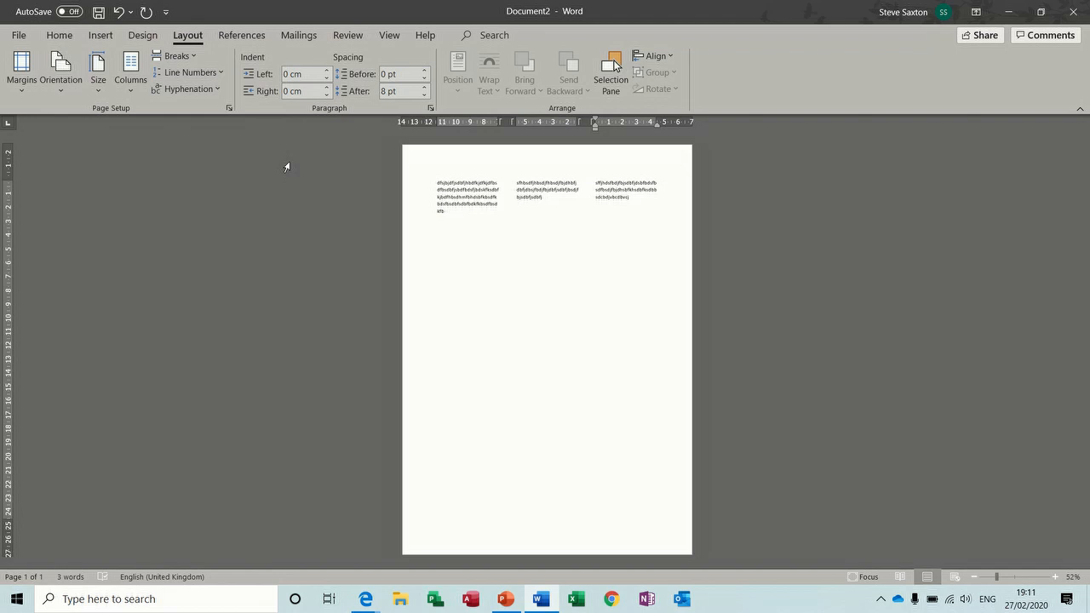
# Step: Insert a continuous section break, set the new section to one column, and type a full-width filler paragraph
pyautogui.click(192, 58)
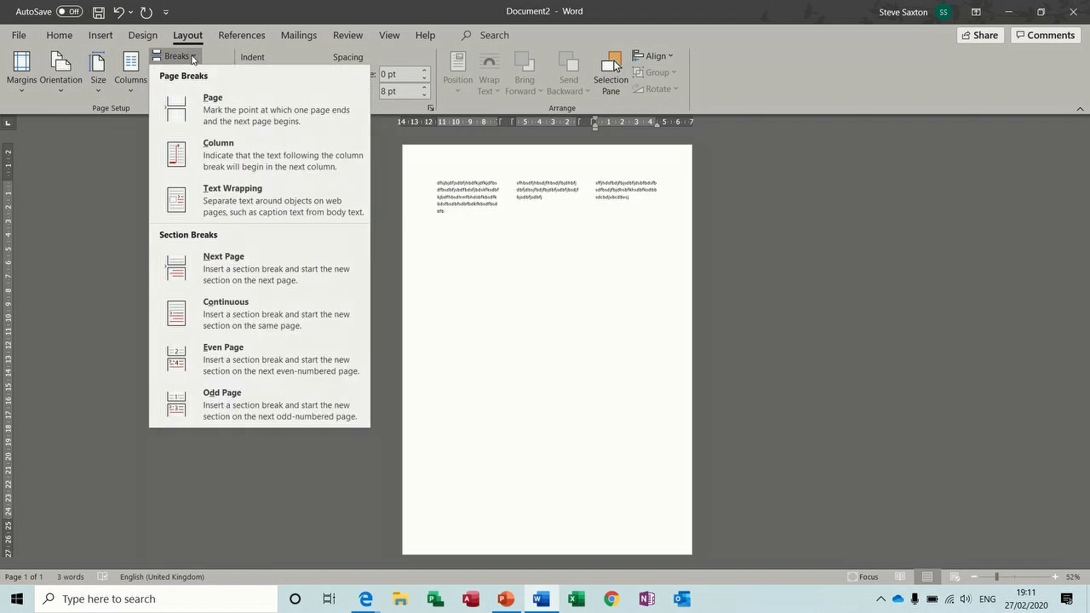
pyautogui.click(278, 315)
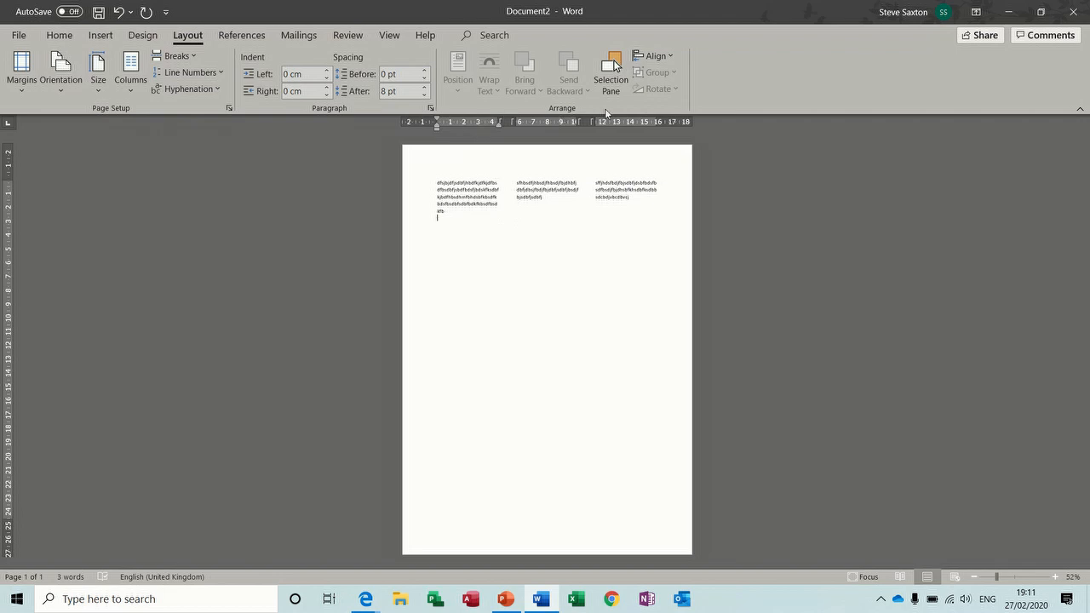
pyautogui.click(132, 92)
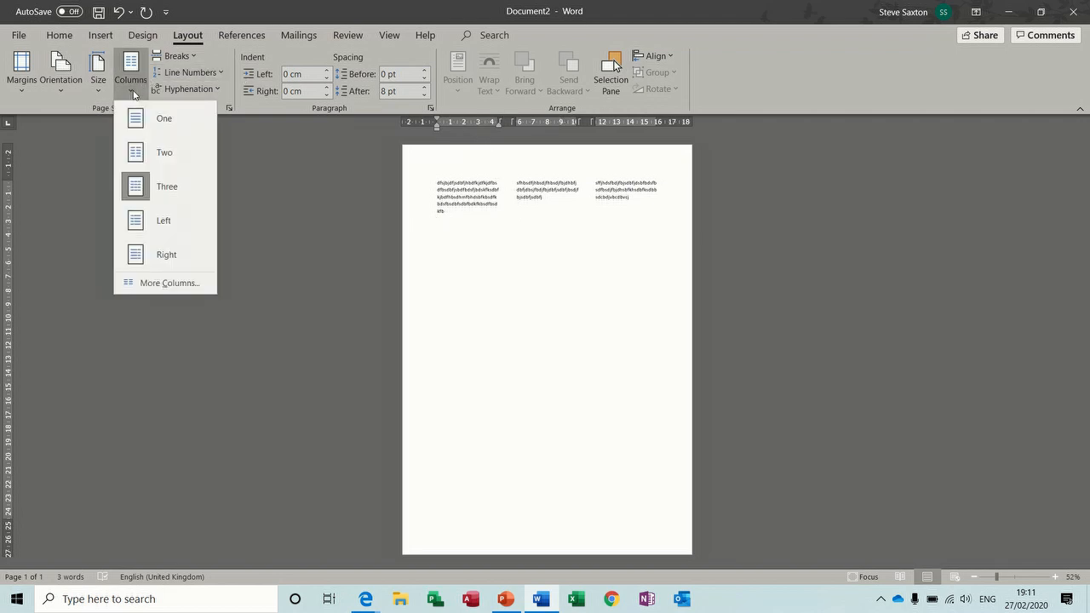
pyautogui.click(151, 128)
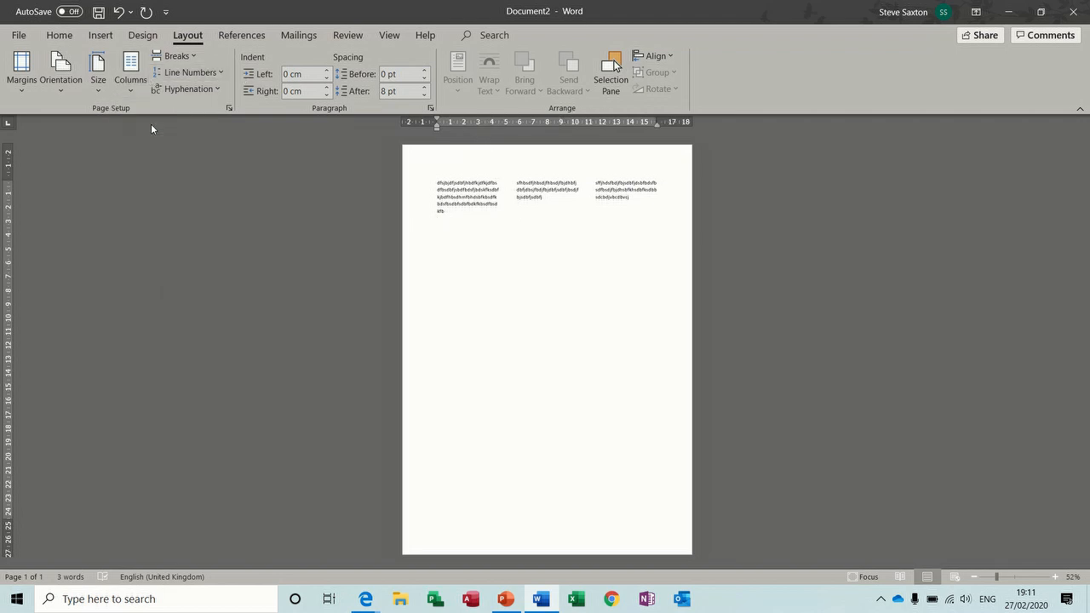
pyautogui.write('dbsfbwdfjbdjfbjdbfdbfbfbjebfjwdbjbecbjebckebkbekfbkebckebvkbekvbekfbvje')
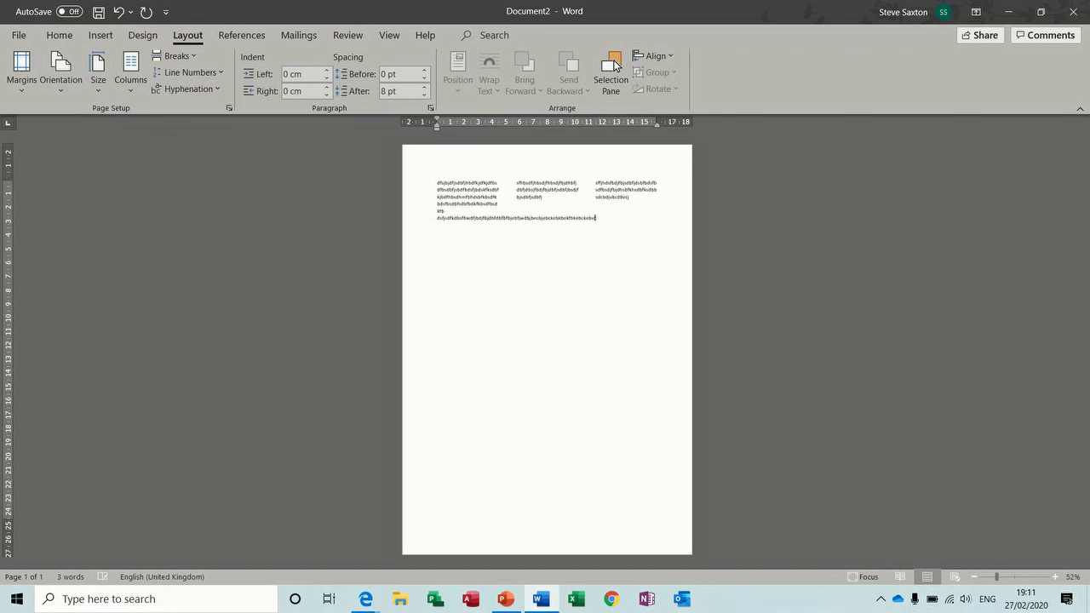
pyautogui.write('bfvkerfkeberhvbkerfvken')
pyautogui.click(473, 203)
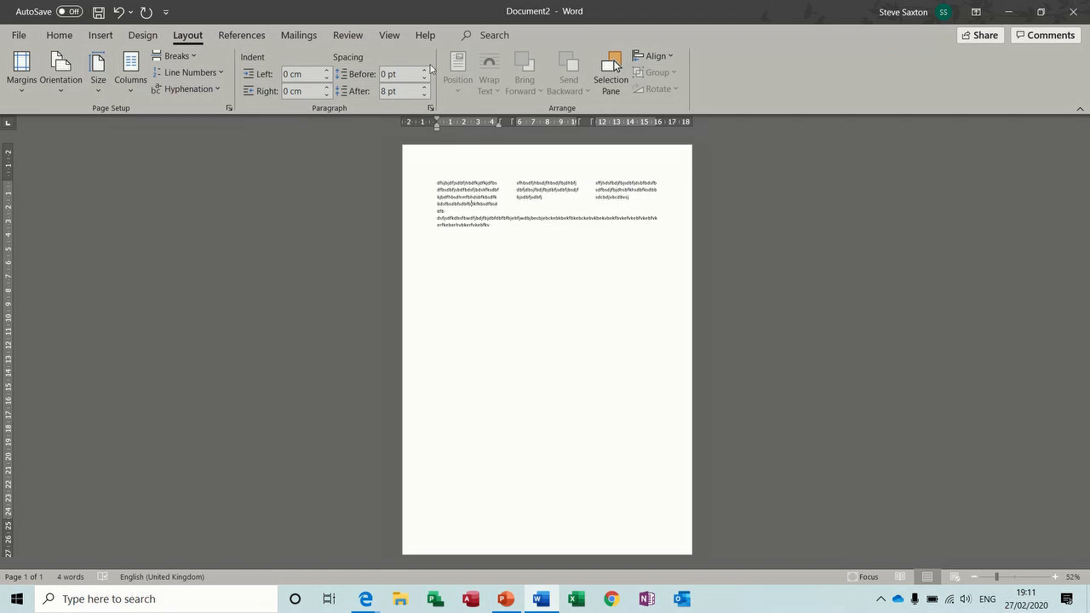
# Step: Try Outline view and turn on formatting marks to reveal the column and section breaks
pyautogui.click(391, 35)
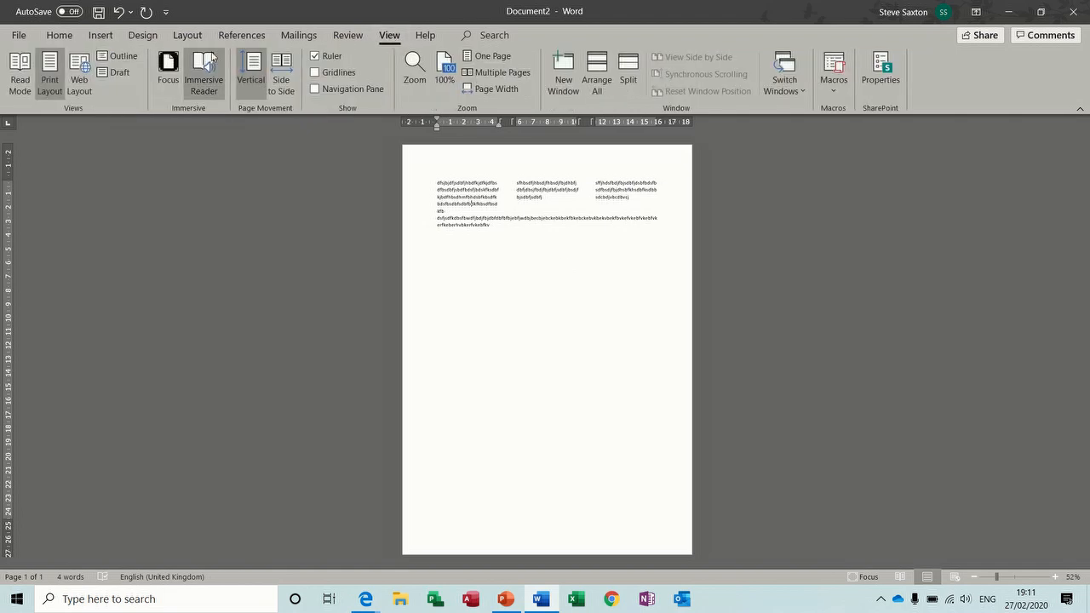
pyautogui.click(125, 58)
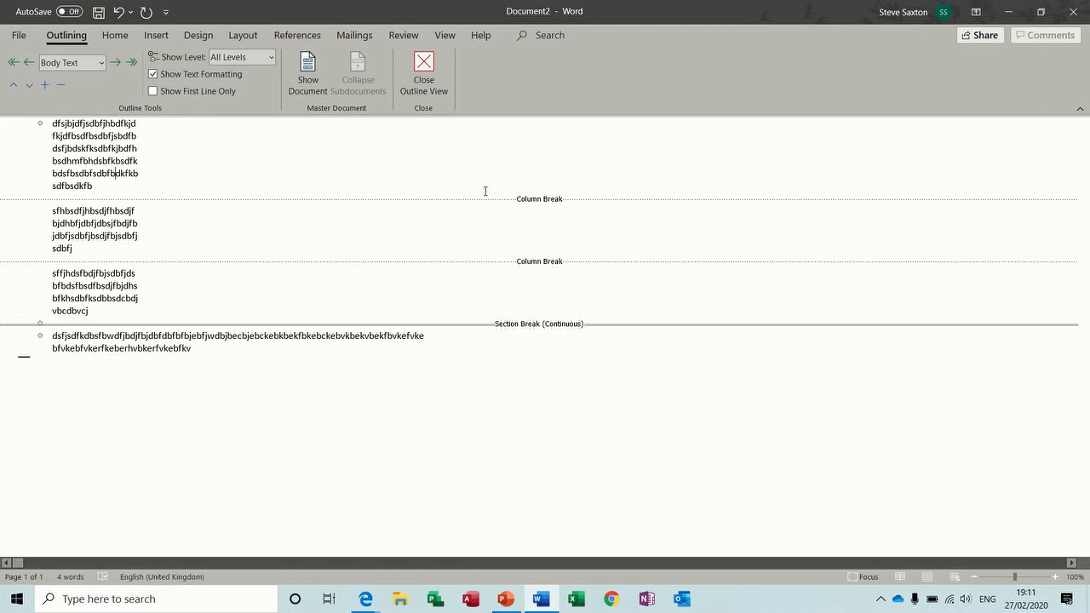
pyautogui.click(422, 71)
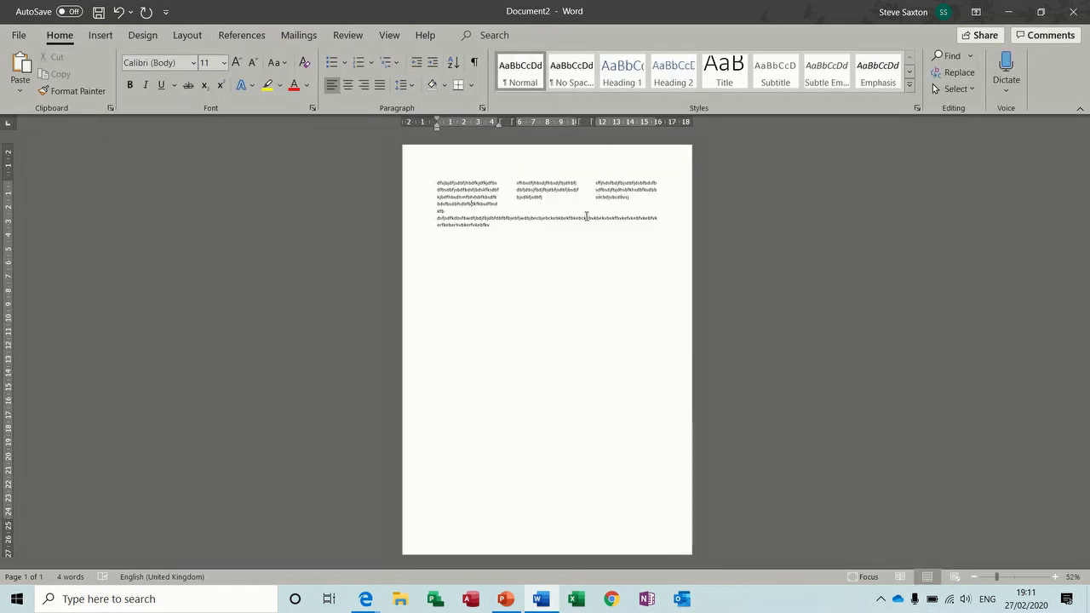
pyautogui.click(474, 63)
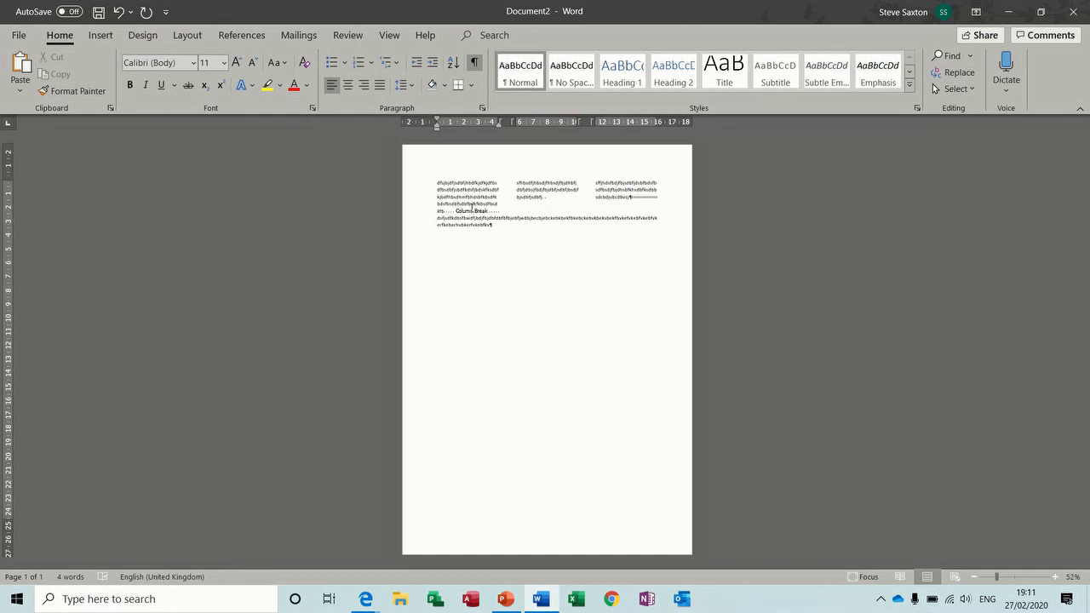
pyautogui.click(389, 35)
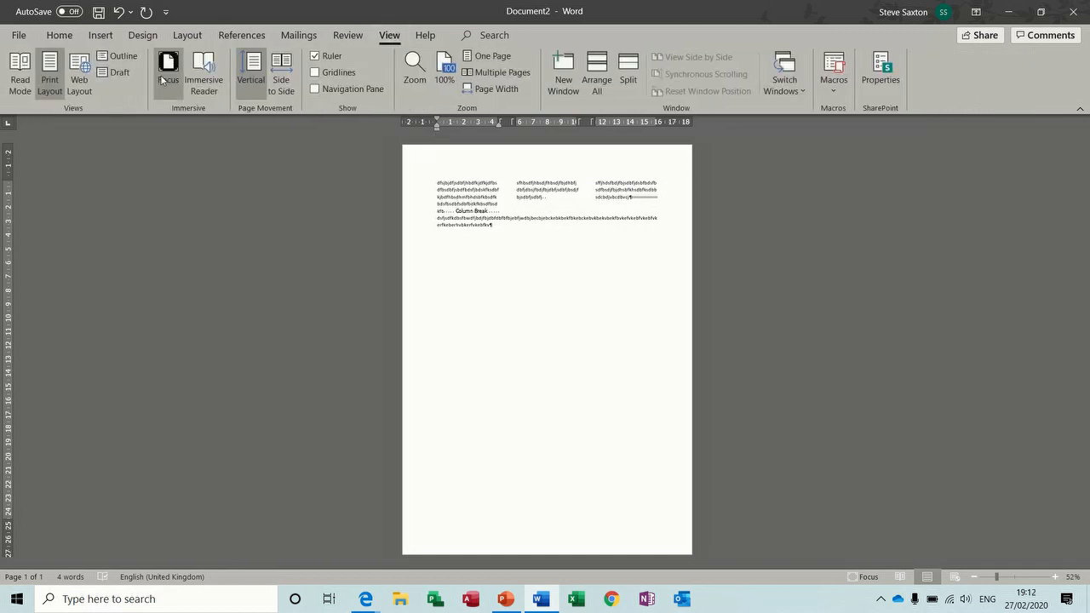
pyautogui.click(117, 59)
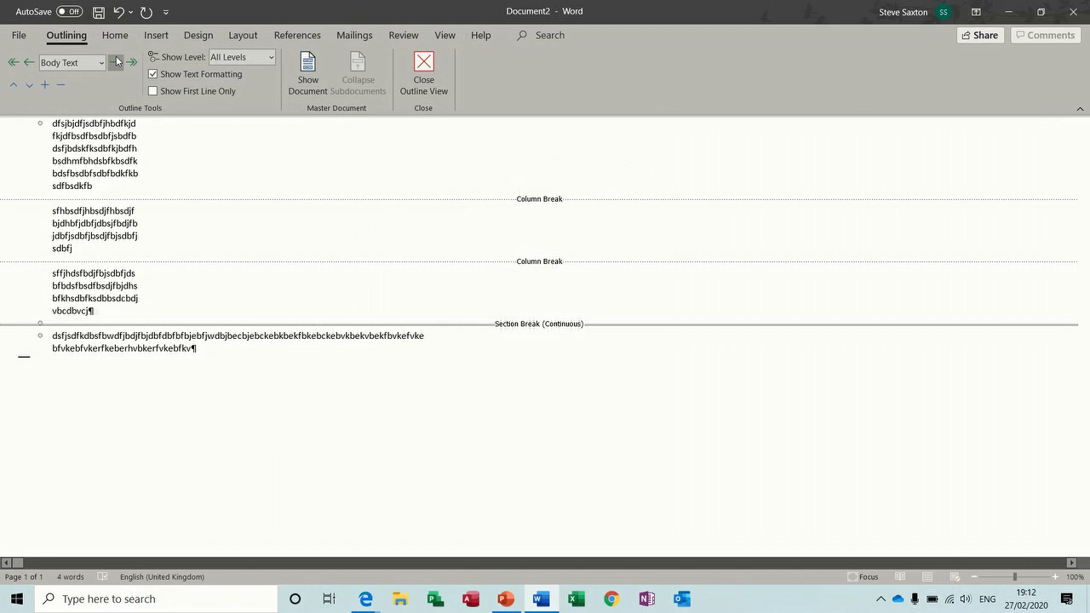
pyautogui.click(423, 75)
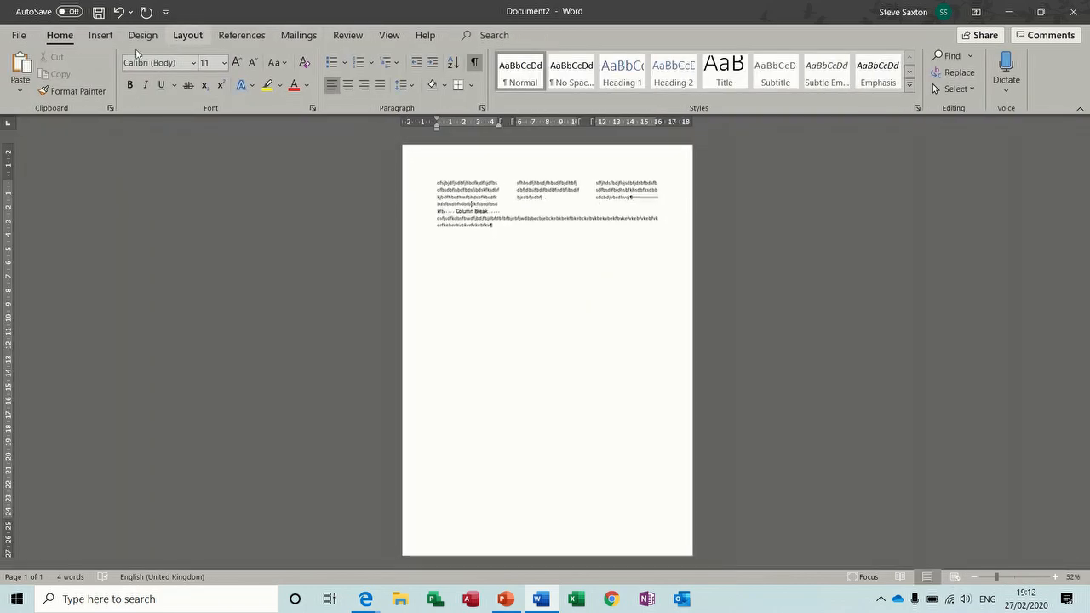
# Step: Check the breaks in Draft view, return to Print Layout, and close Document2 without saving
pyautogui.click(392, 38)
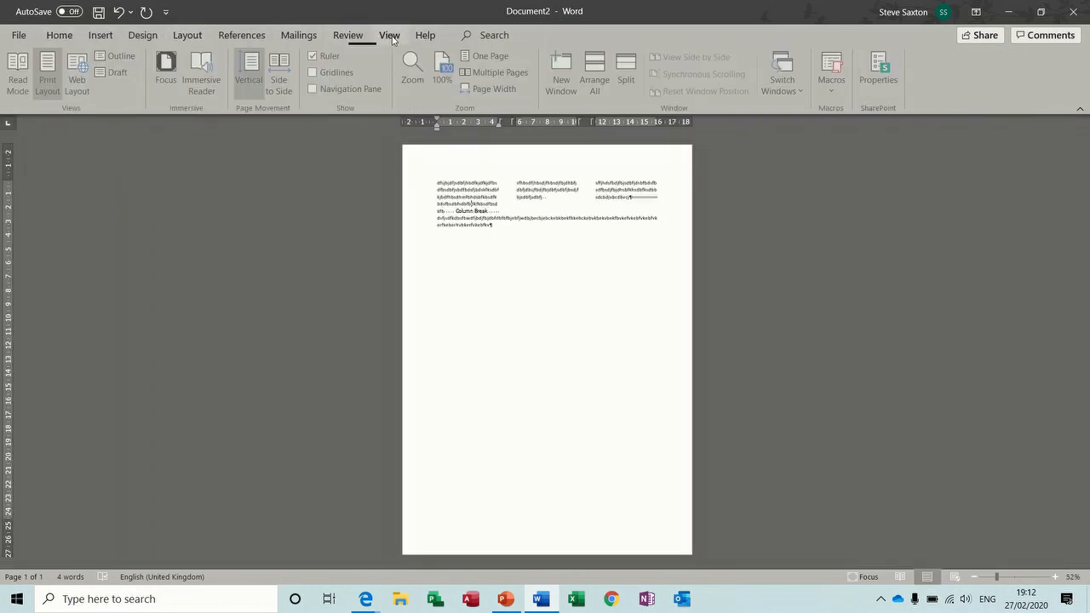
pyautogui.click(112, 72)
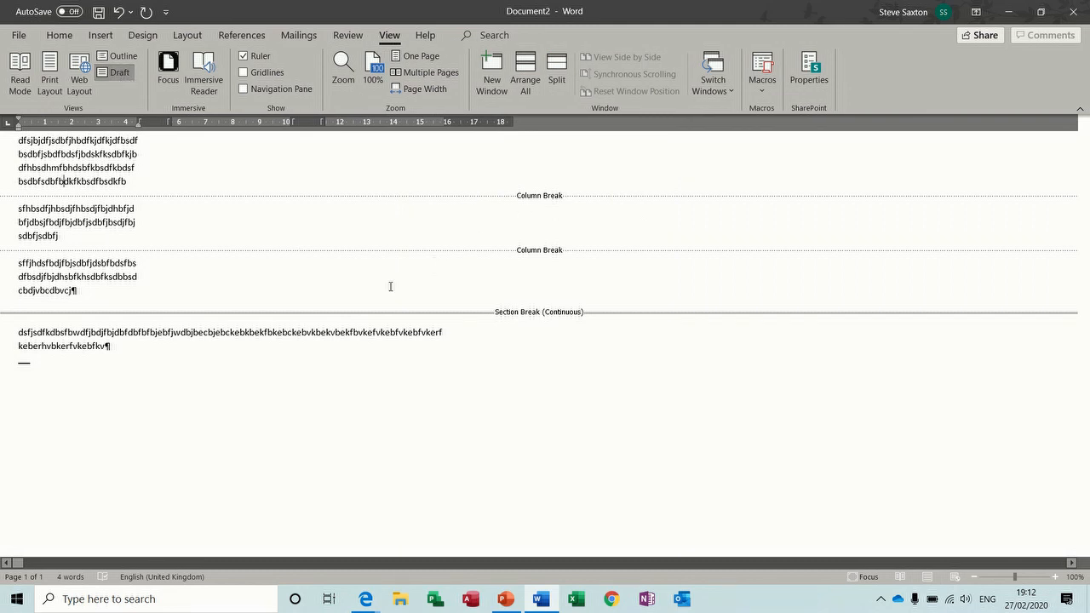
pyautogui.click(49, 79)
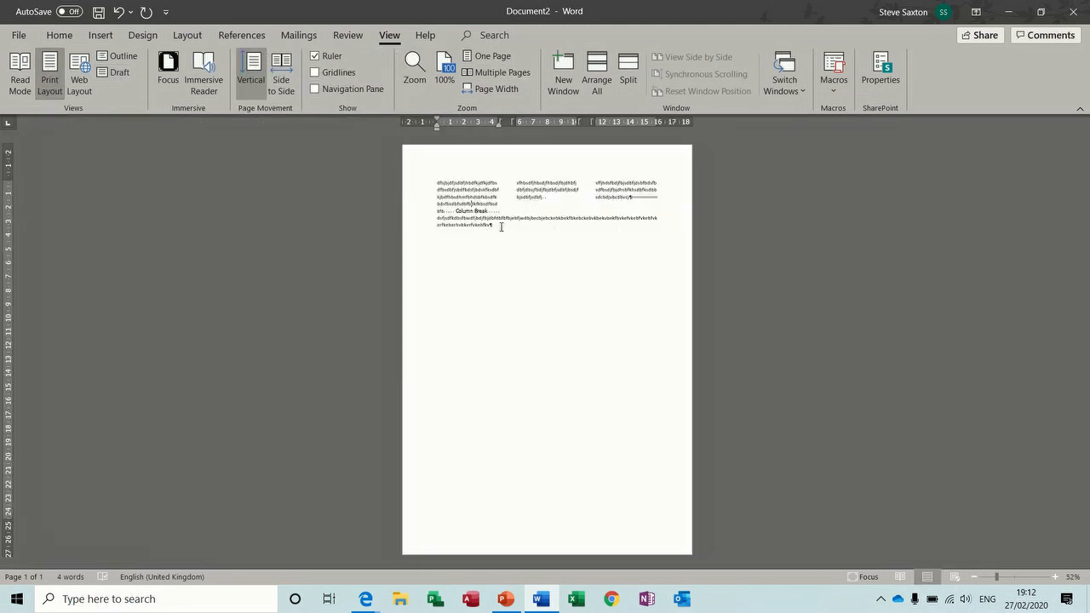
pyautogui.click(664, 219)
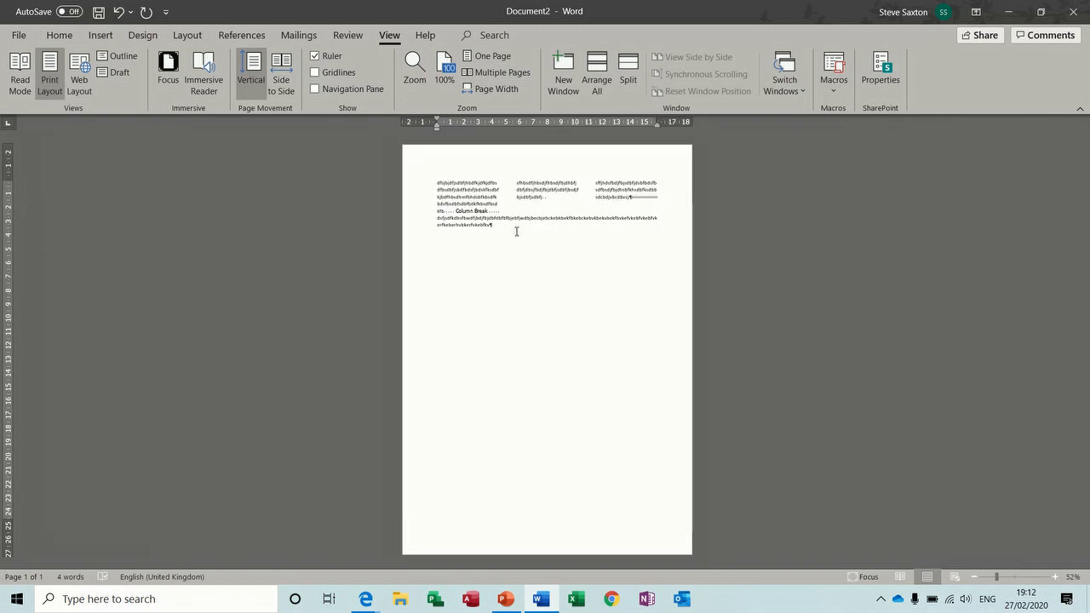
pyautogui.hotkey('ctrl', 'w')
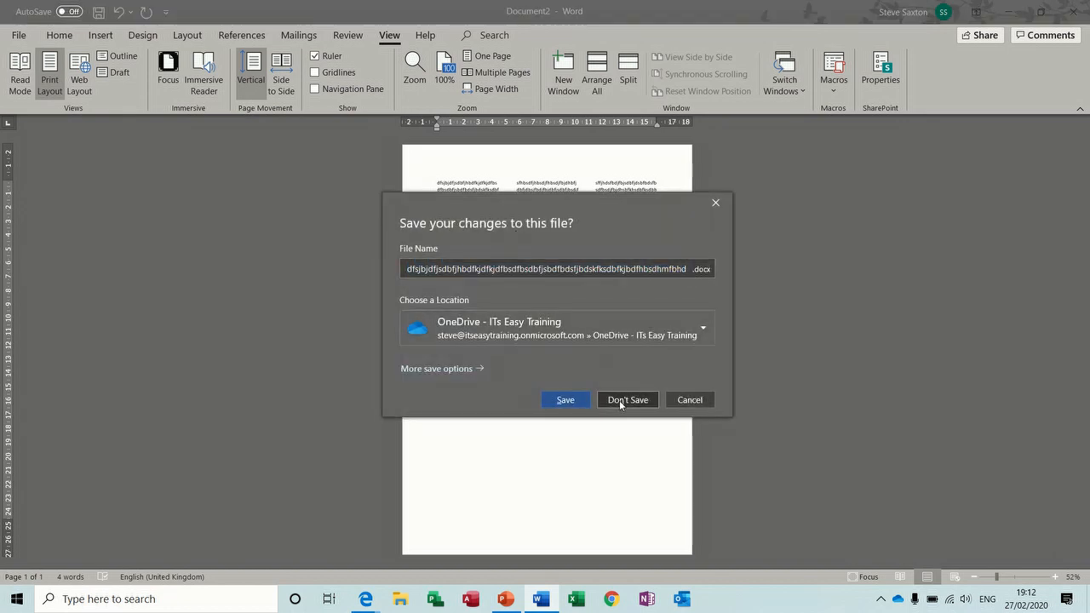
pyautogui.click(621, 399)
pyautogui.hotkey('ctrl', 'n')
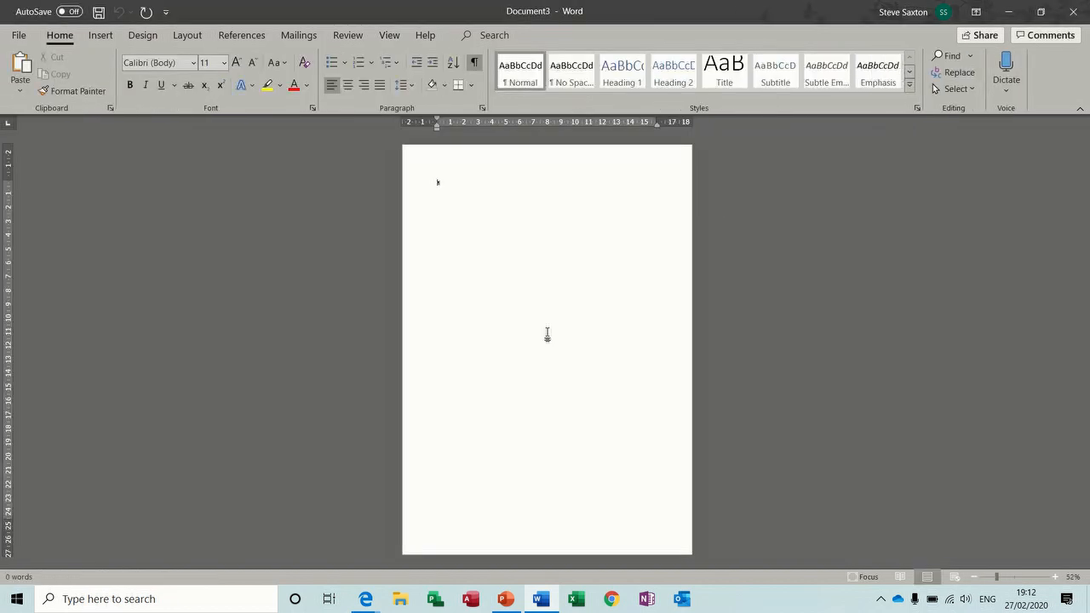
pyautogui.click(474, 61)
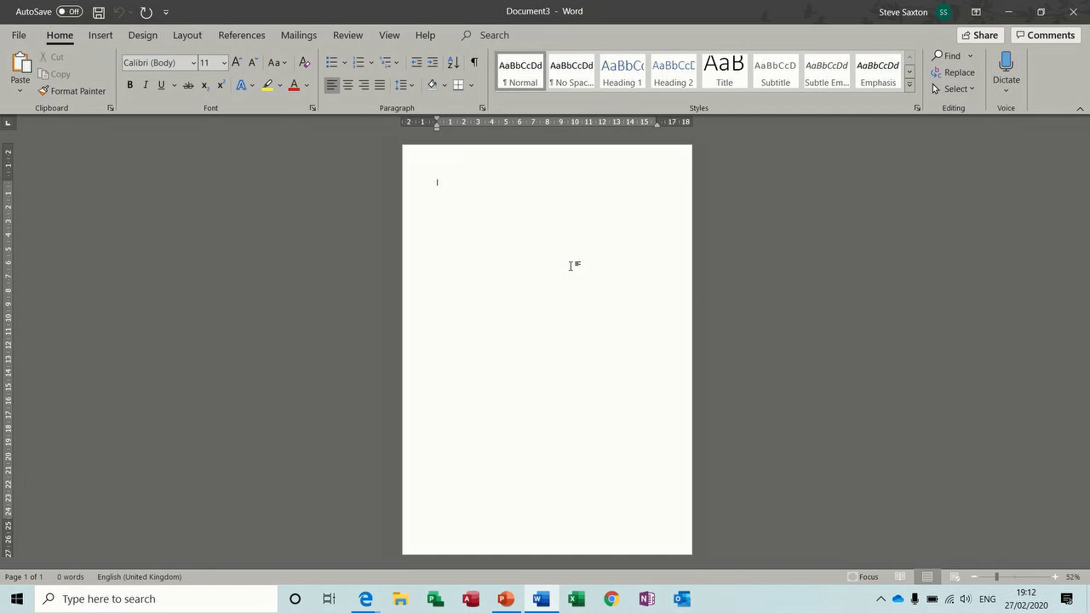
pyautogui.write('dfkjsksdjfk')
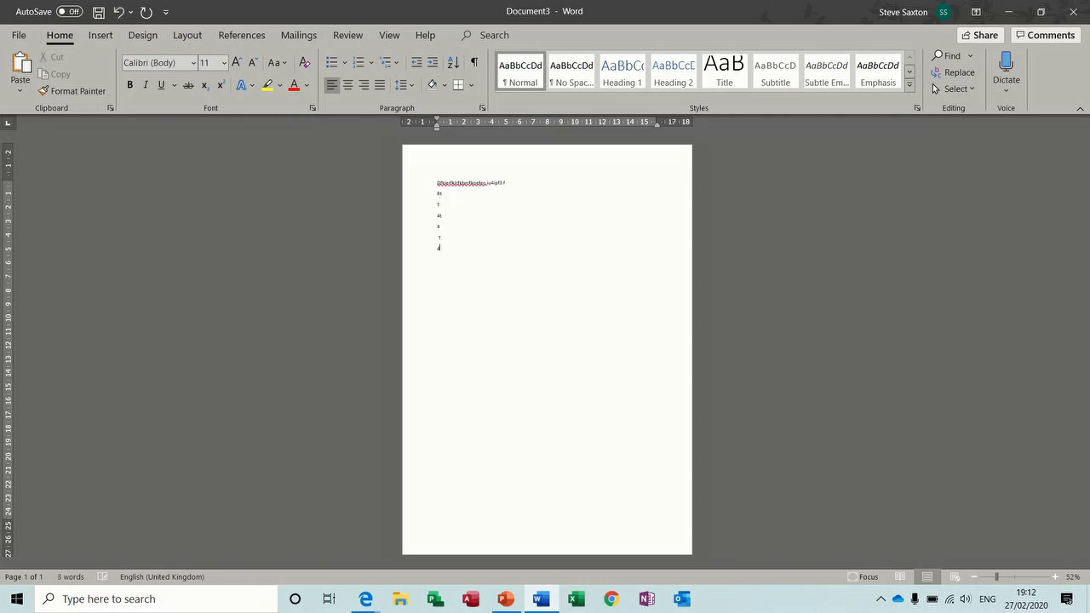
pyautogui.write('4e')
pyautogui.press('Return')
pyautogui.write('5t 4')
pyautogui.press('Return')
pyautogui.write('6y6h')
pyautogui.press('Return')
pyautogui.write('5 y')
pyautogui.press('Return')
pyautogui.write('56')
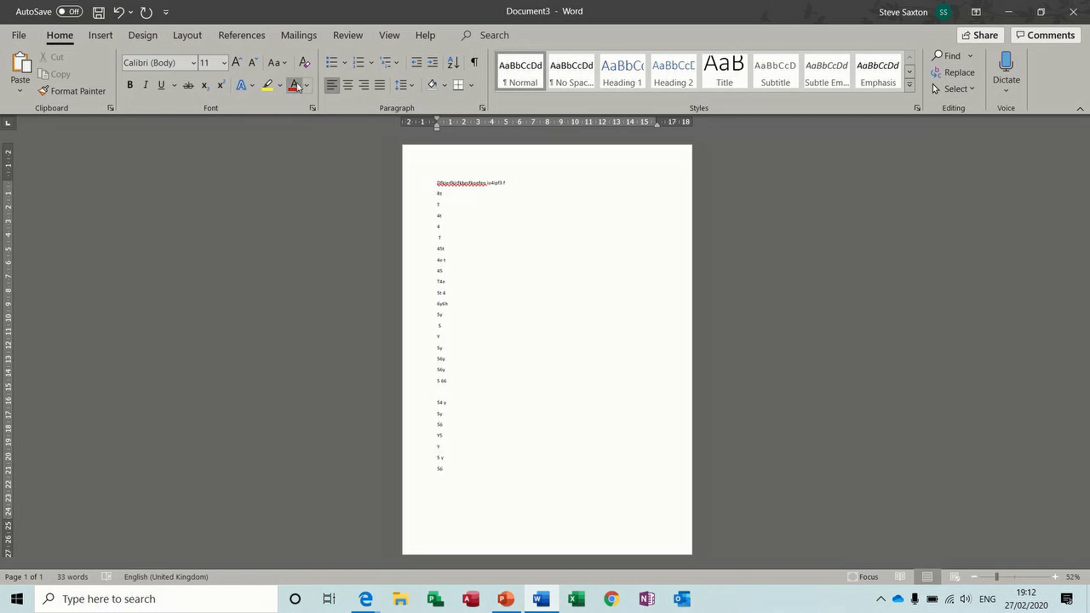
# Step: Insert a Next Page section break and make the new section landscape
pyautogui.click(186, 35)
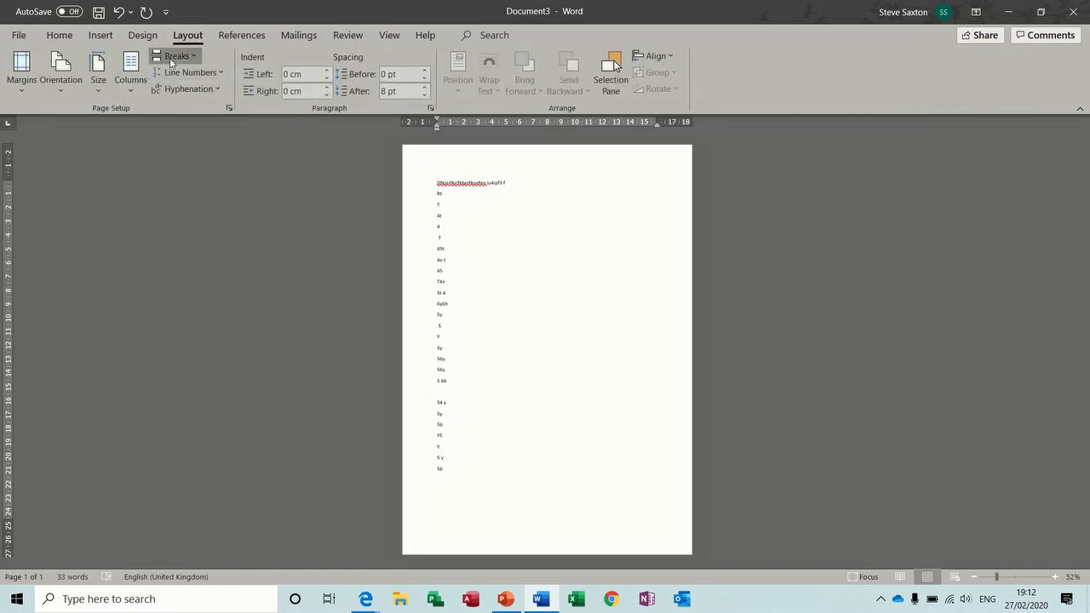
pyautogui.click(177, 56)
pyautogui.click(223, 257)
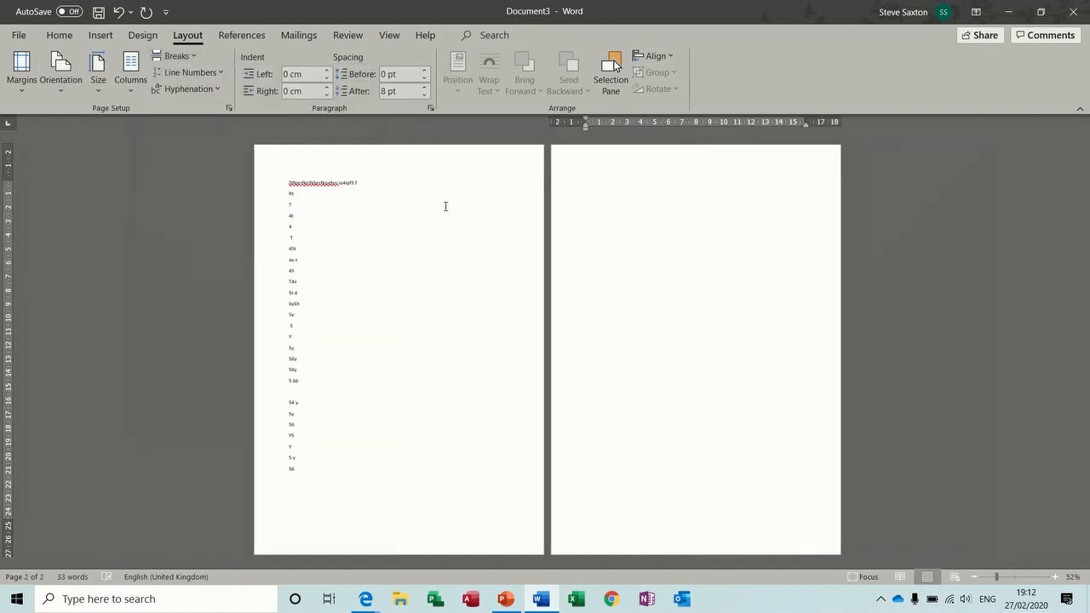
pyautogui.click(61, 72)
pyautogui.click(93, 151)
# Step: Type short filler lines (Gre, ter, gerg, rthrth, rthrth) on the landscape page
pyautogui.write('Gre')
pyautogui.press('Return')
pyautogui.write('t')
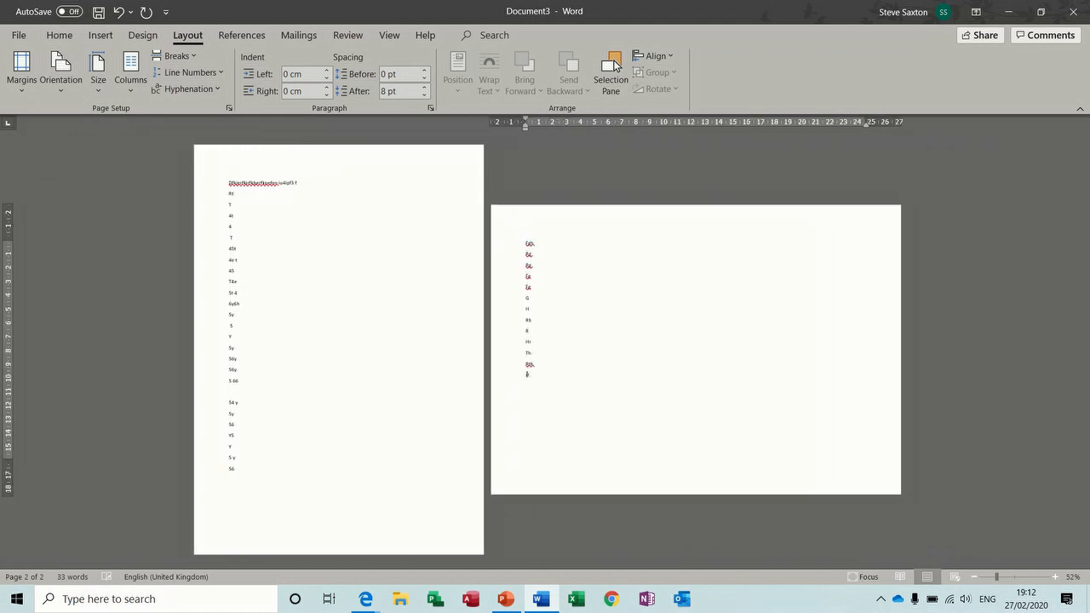
pyautogui.write('er')
pyautogui.press('Return')
pyautogui.write('ger')
pyautogui.press('Return')
pyautogui.write('g')
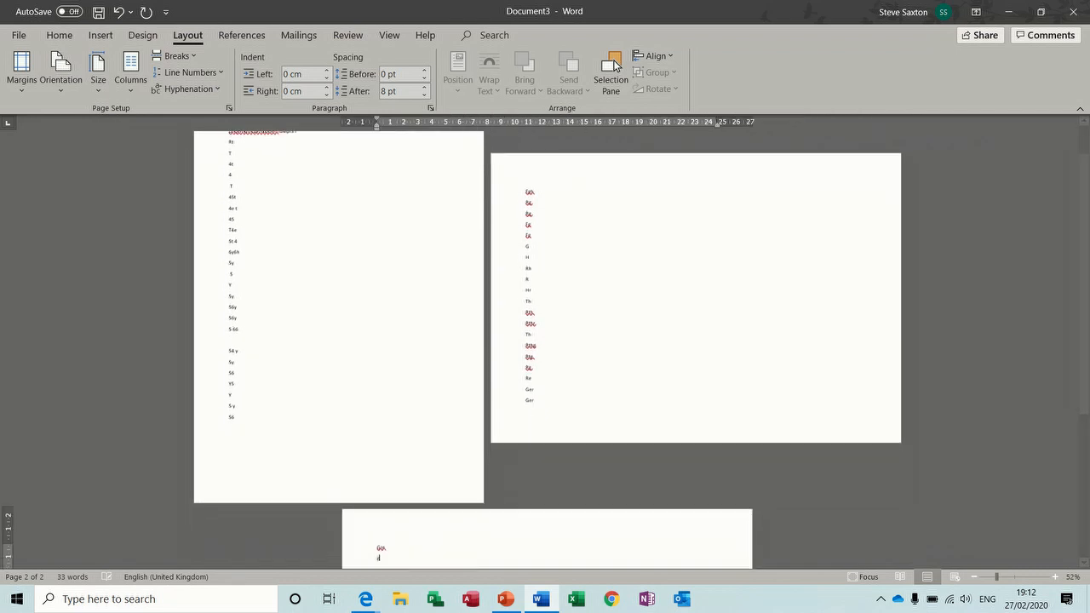
pyautogui.press('Return')
pyautogui.write('rth')
pyautogui.press('Return')
pyautogui.write('rth')
pyautogui.press('Return')
pyautogui.write('rth')
pyautogui.press('Return')
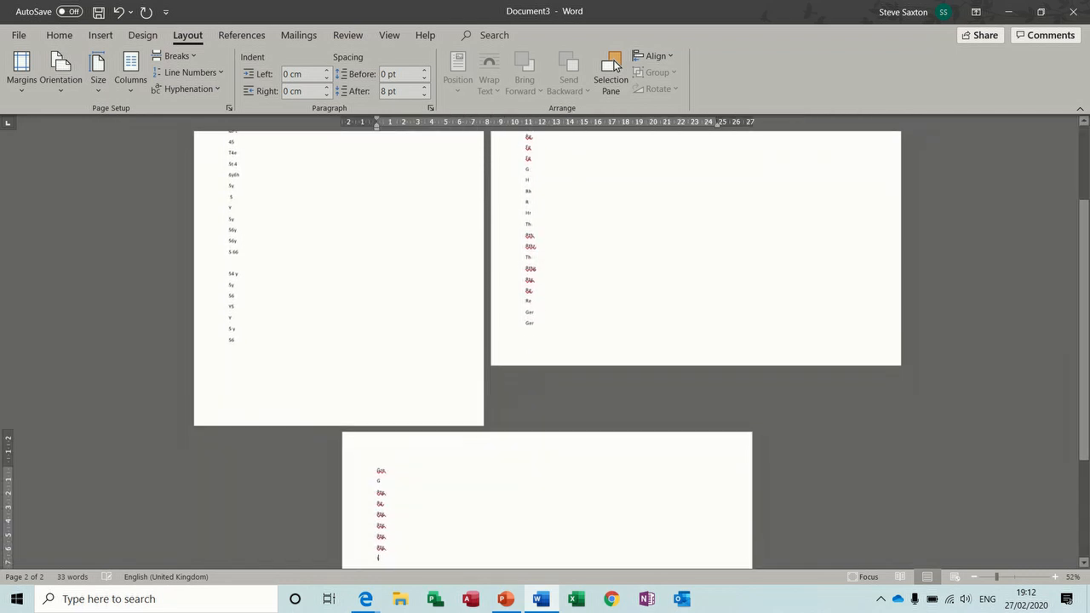
pyautogui.write('rth')
pyautogui.press('Return')
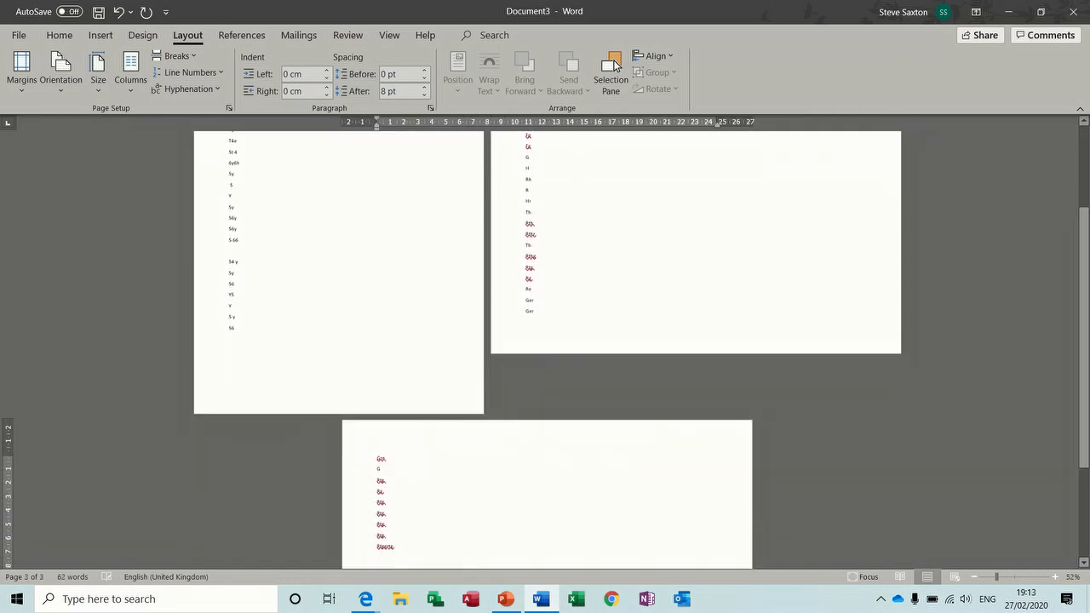
# Step: Add another Next Page section set back to portrait, and zoom out to view the pages
pyautogui.click(194, 62)
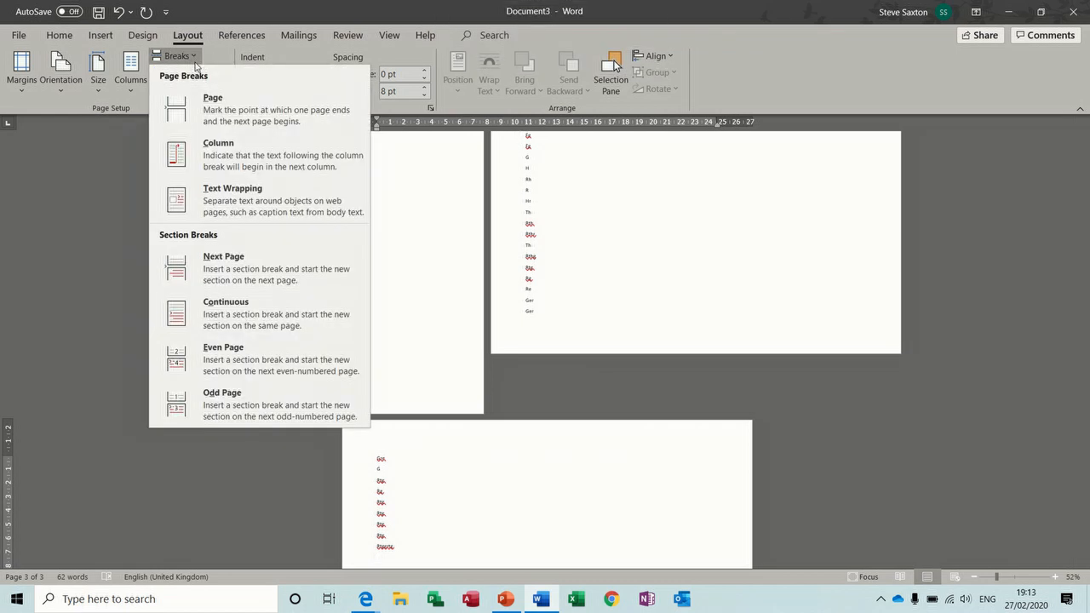
pyautogui.click(256, 270)
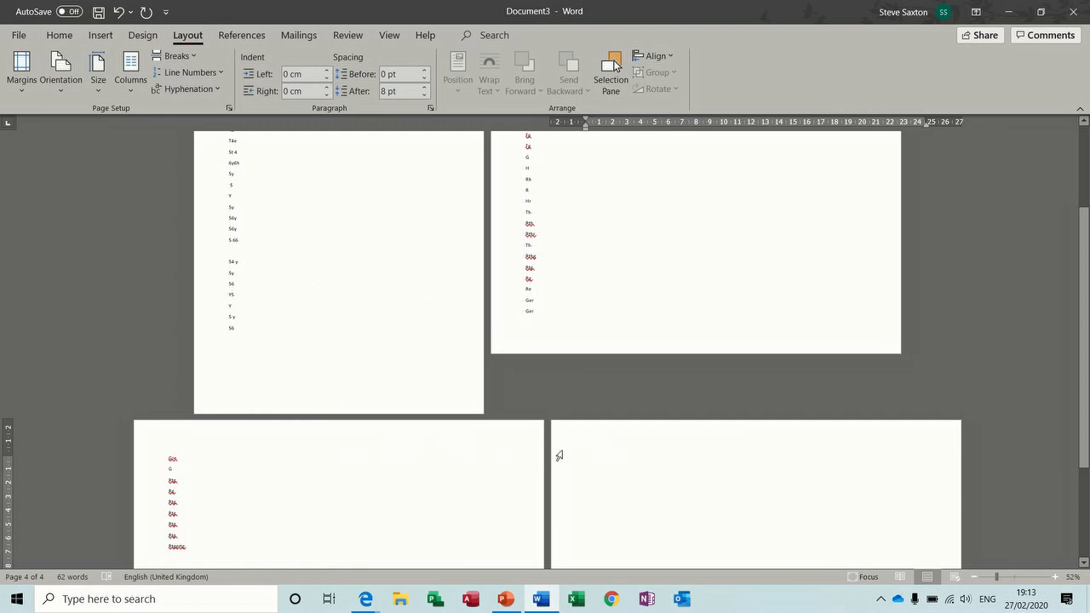
pyautogui.click(62, 78)
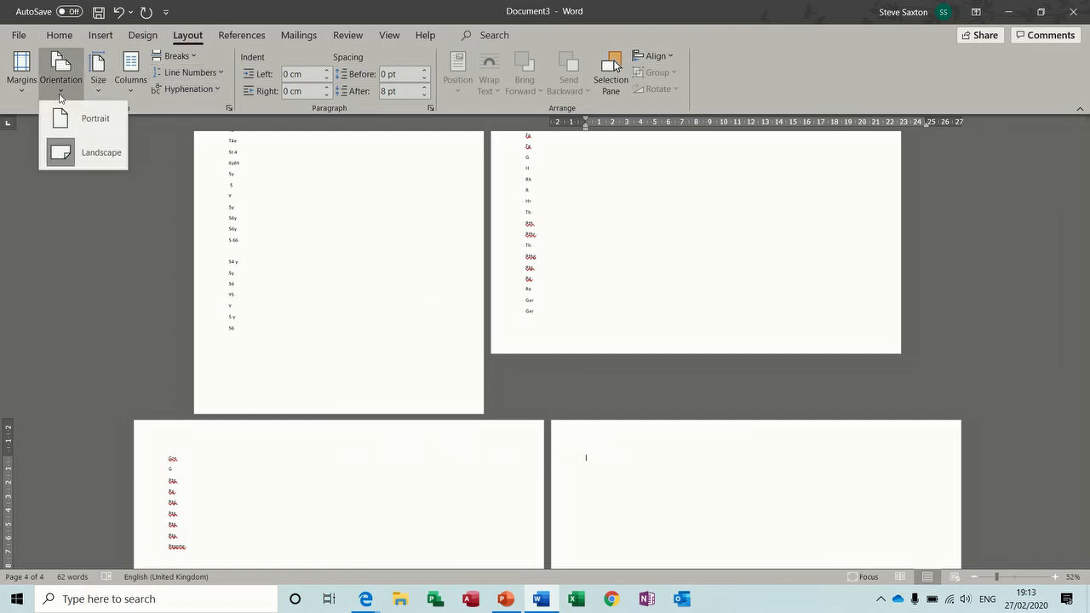
pyautogui.click(79, 119)
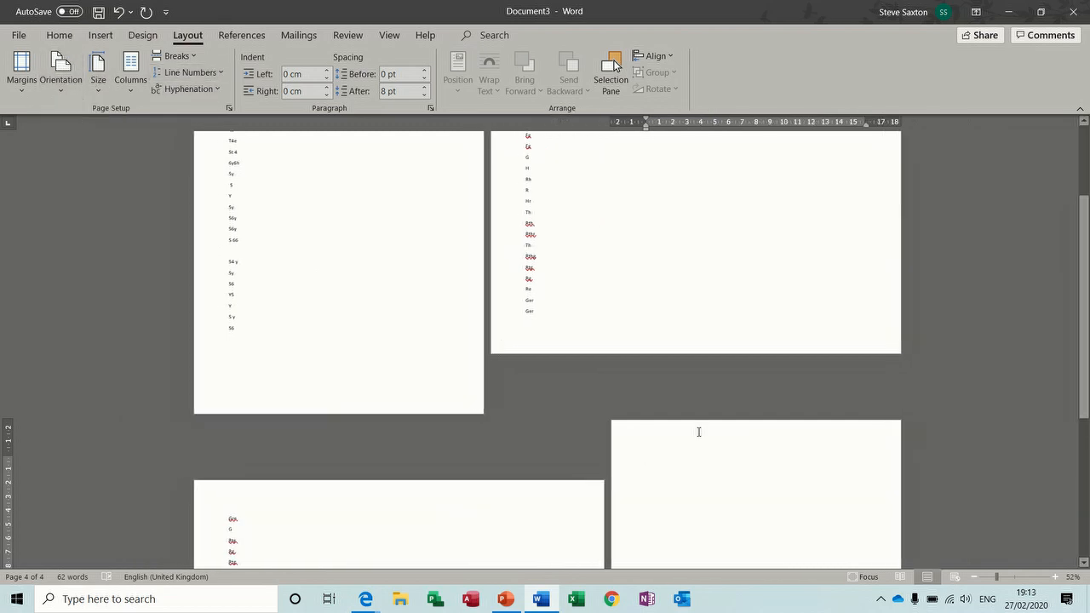
pyautogui.click(972, 578)
pyautogui.click(972, 577)
pyautogui.click(973, 577)
pyautogui.click(972, 577)
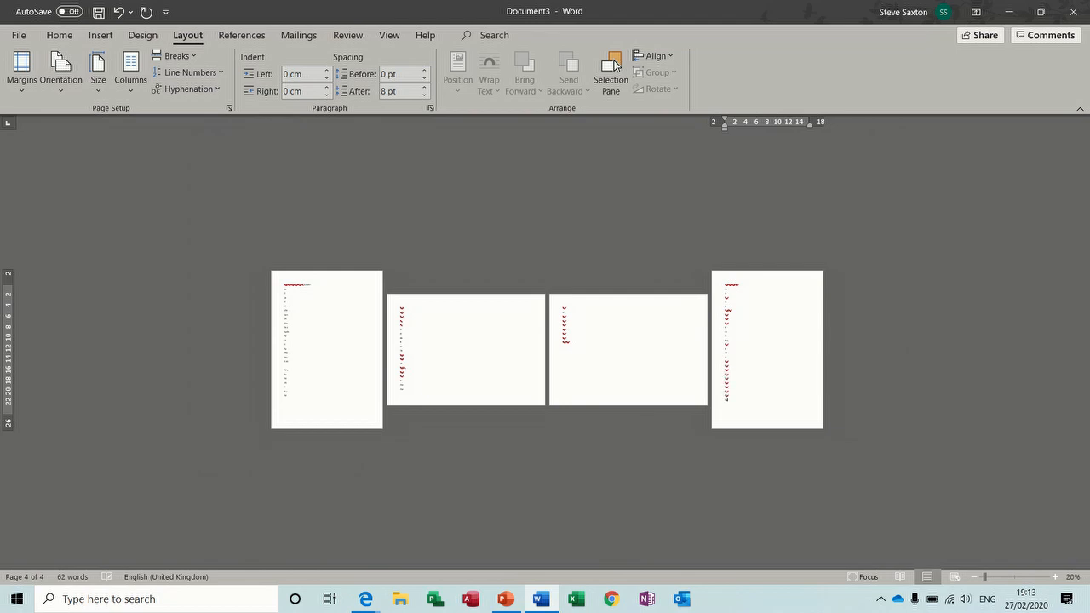
# Step: Add another line at the end of page 4 so the document runs onto a fifth page
pyautogui.press('Return')
pyautogui.write('f')
pyautogui.press('Return')
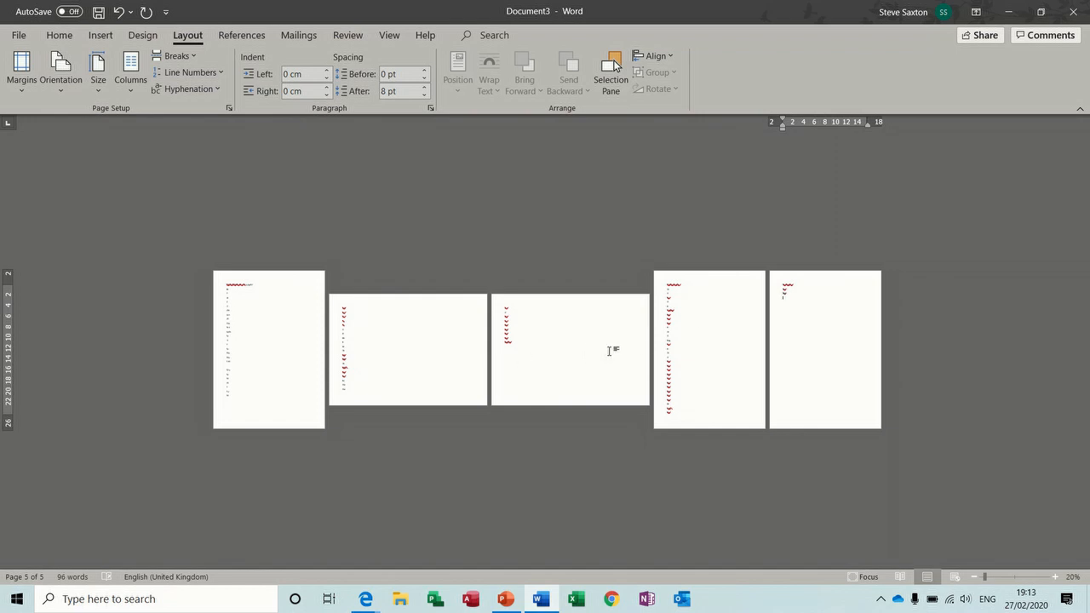
pyautogui.click(281, 326)
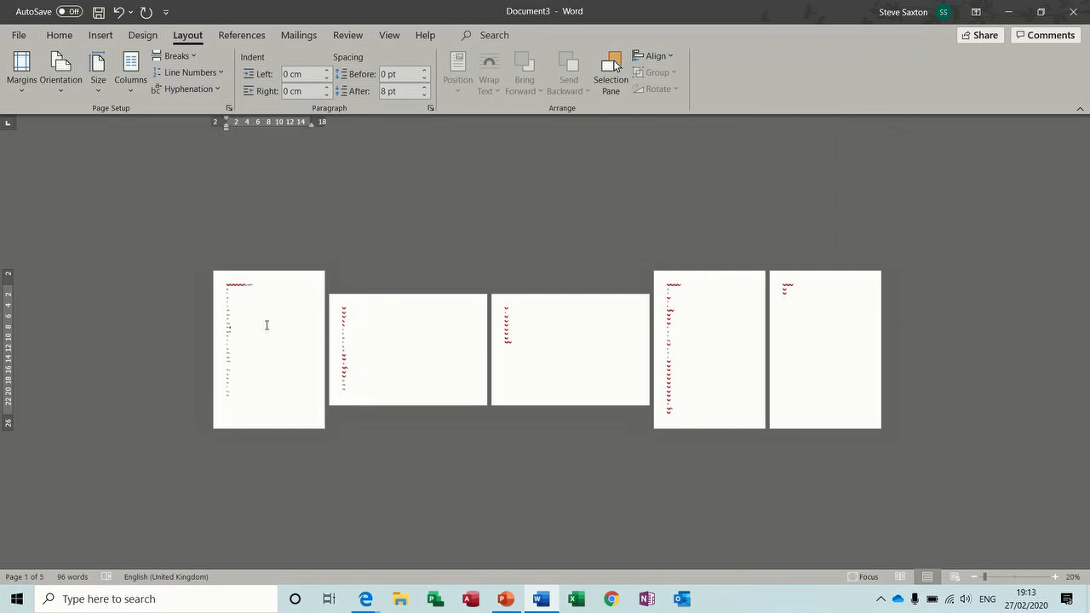
pyautogui.click(390, 36)
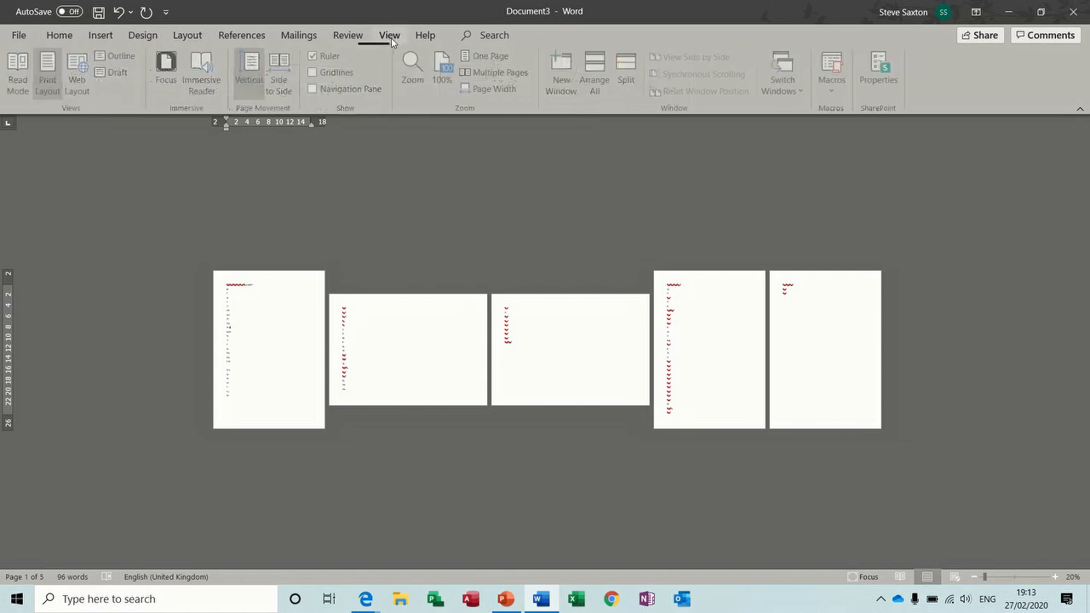
pyautogui.click(117, 56)
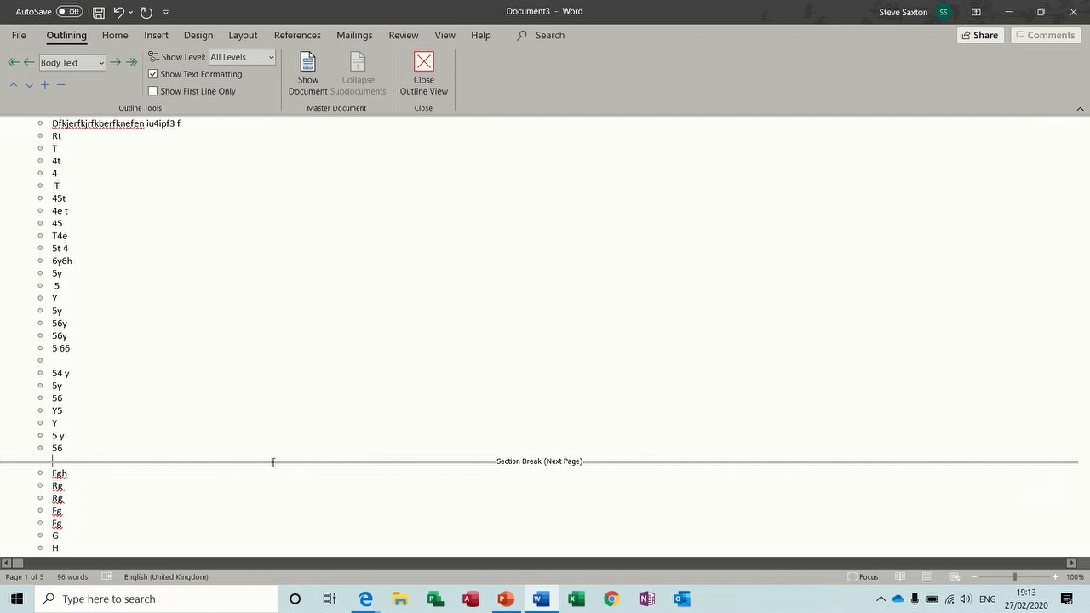
pyautogui.press('Delete')
pyautogui.press('BackSpace')
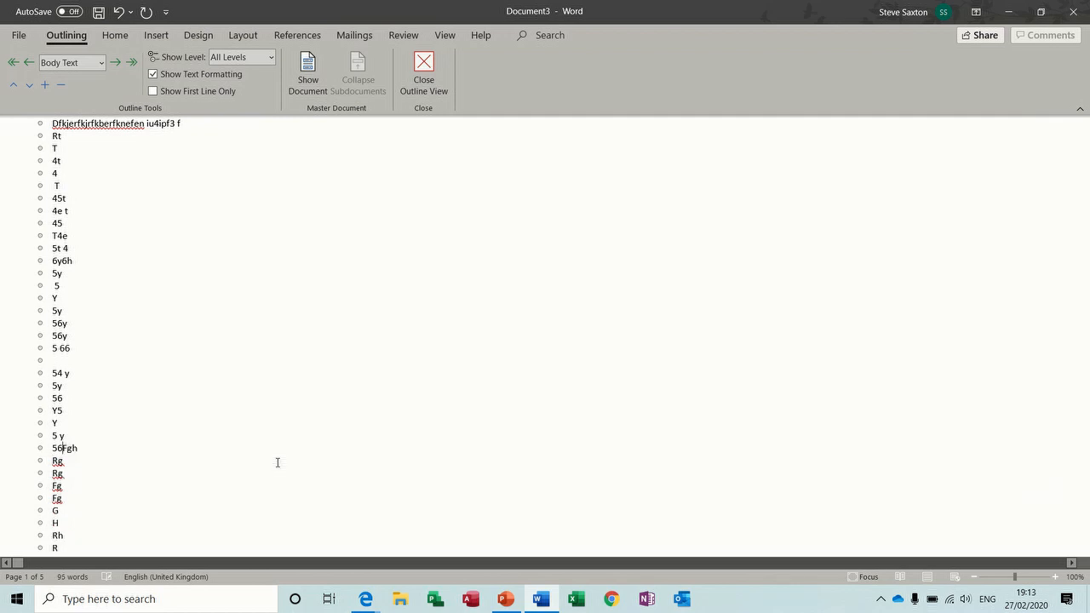
pyautogui.click(423, 72)
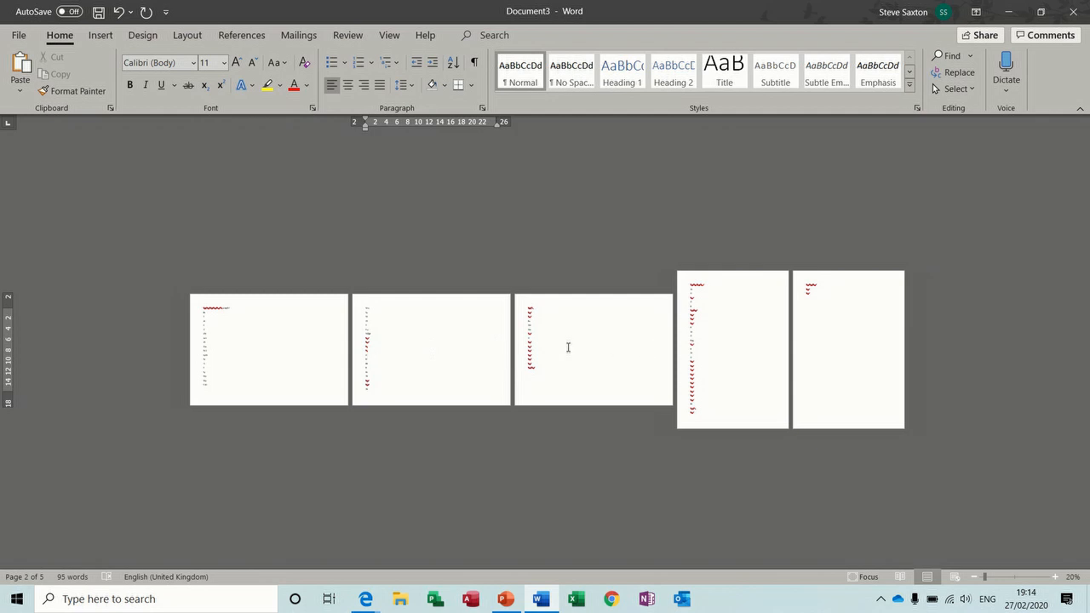
pyautogui.hotkey('ctrl', 'z')
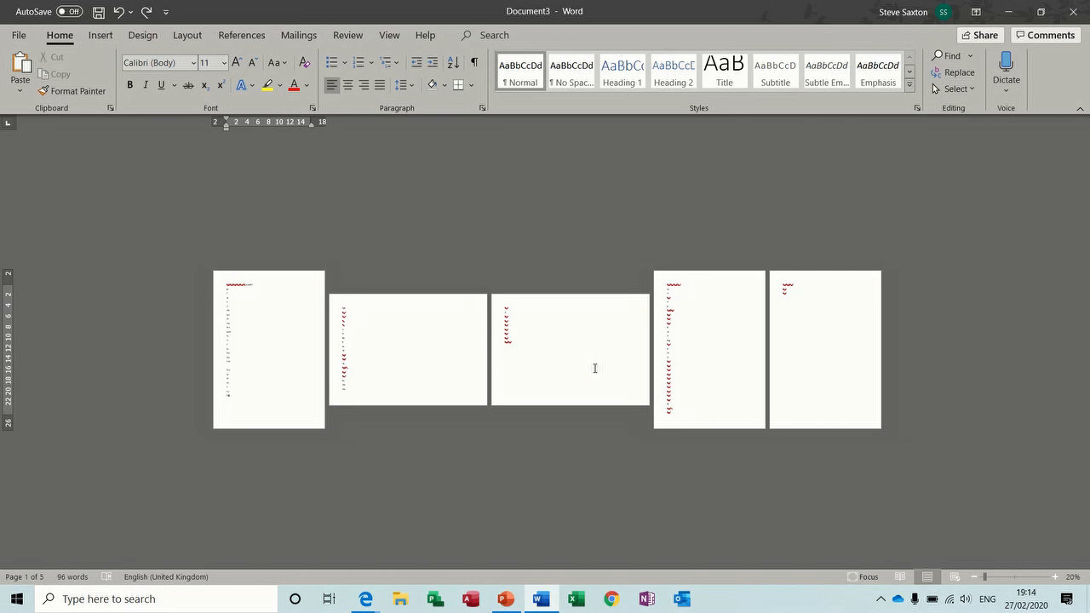
# Step: Switch the document to Outline view, then close Outline view to return to the page layout
pyautogui.click(389, 35)
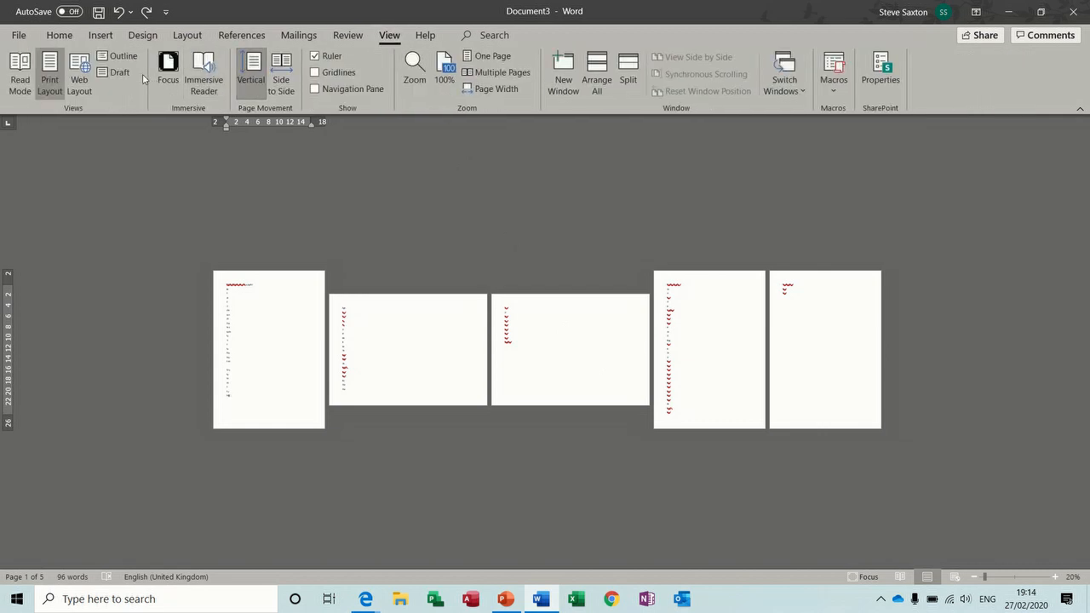
pyautogui.click(119, 56)
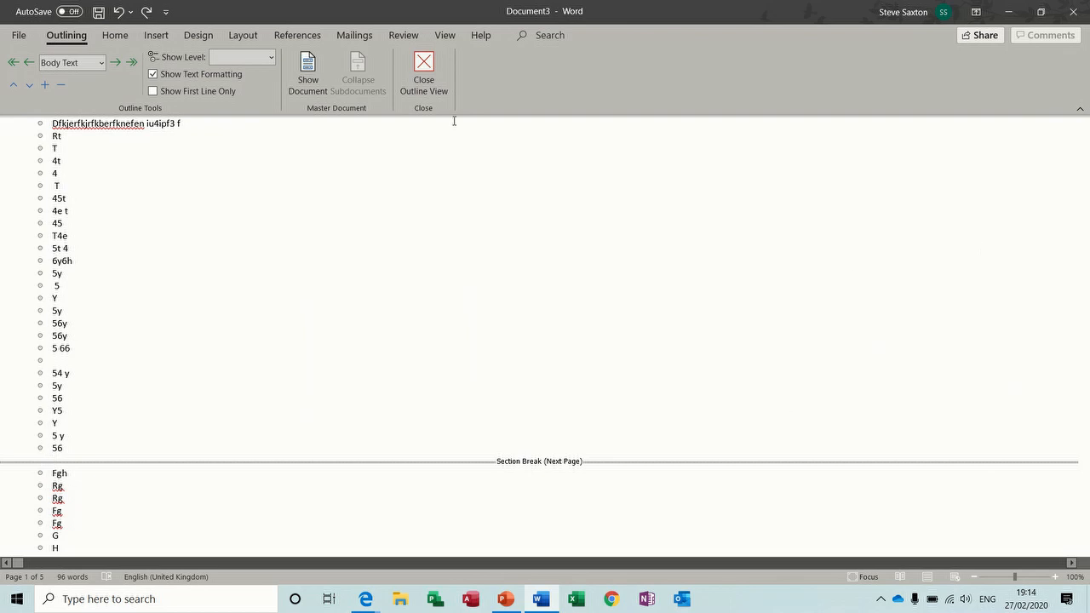
pyautogui.click(424, 75)
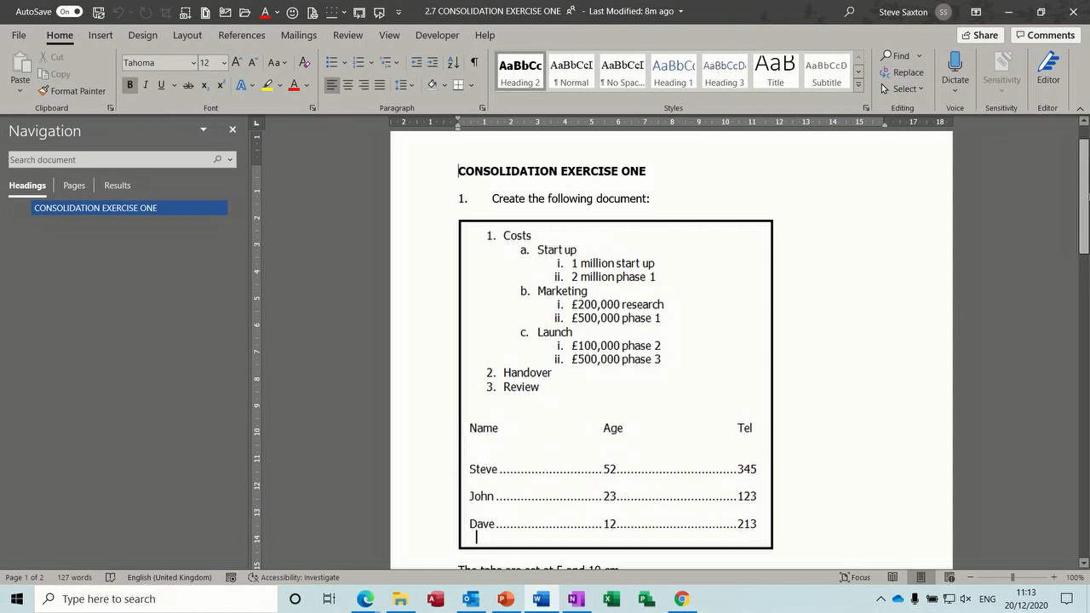
pyautogui.moveTo(1086, 192); pyautogui.dragTo(1084, 270)
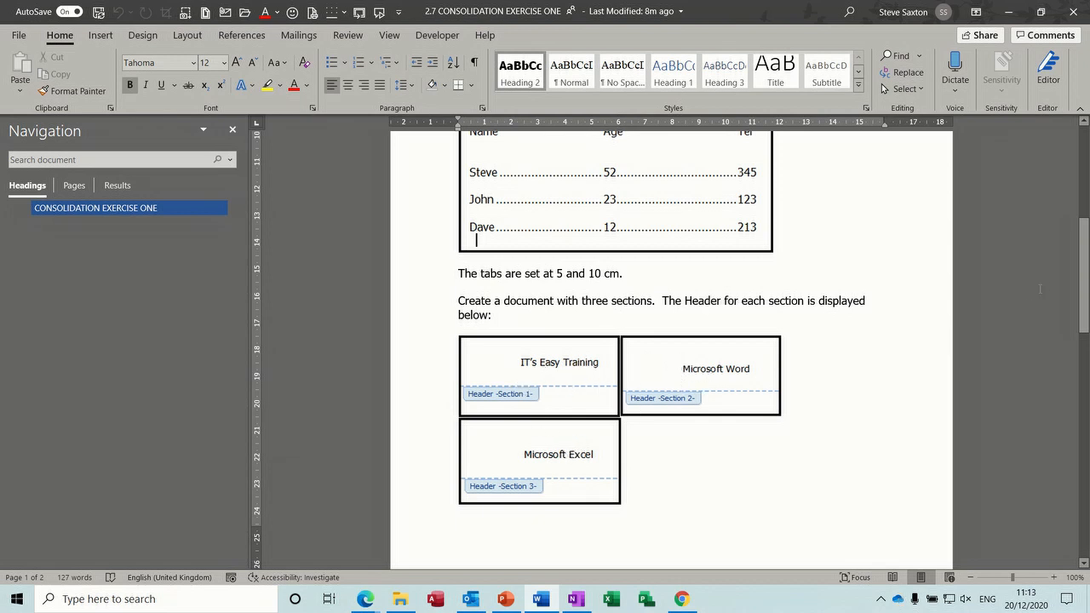
pyautogui.moveTo(1086, 261); pyautogui.dragTo(1067, 383)
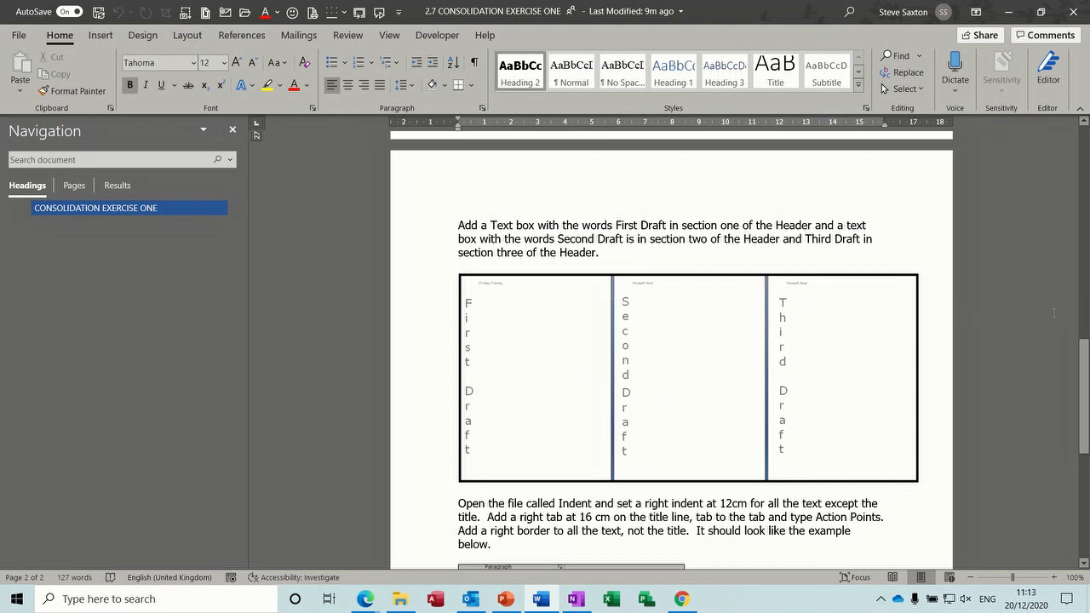
pyautogui.moveTo(1083, 364); pyautogui.dragTo(1083, 399)
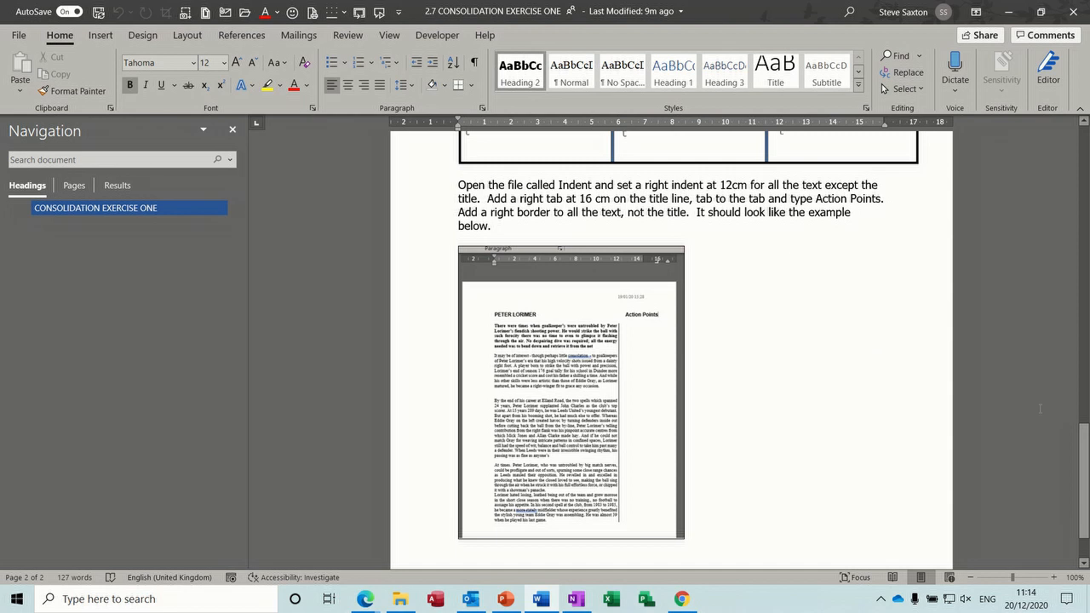
pyautogui.moveTo(1082, 430); pyautogui.dragTo(1083, 453)
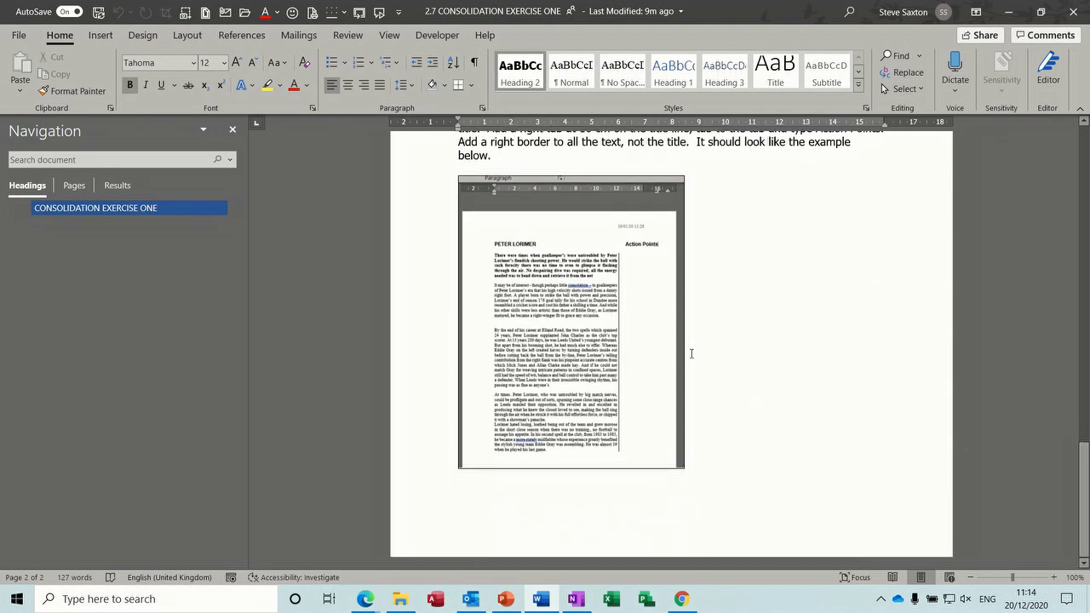